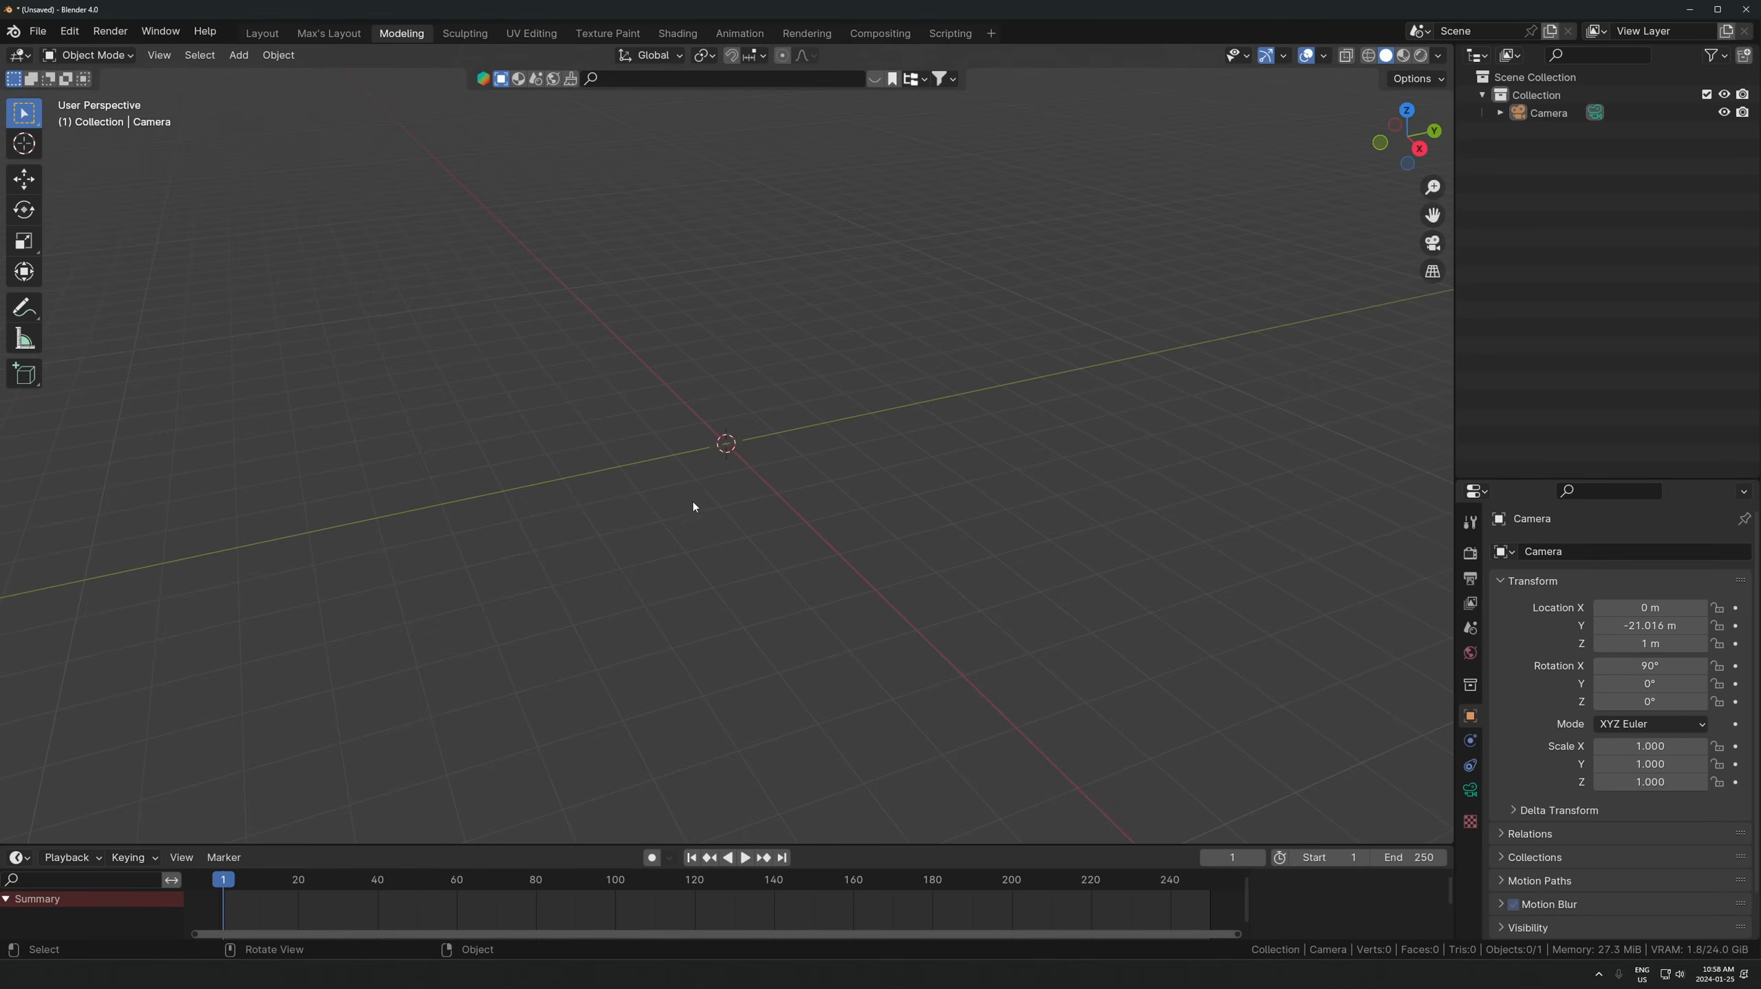
# - Add a plane at the world origin and scale it up into a large ground surface
pyautogui.hotkey('shift', 'a')
pyautogui.moveTo(603, 394)
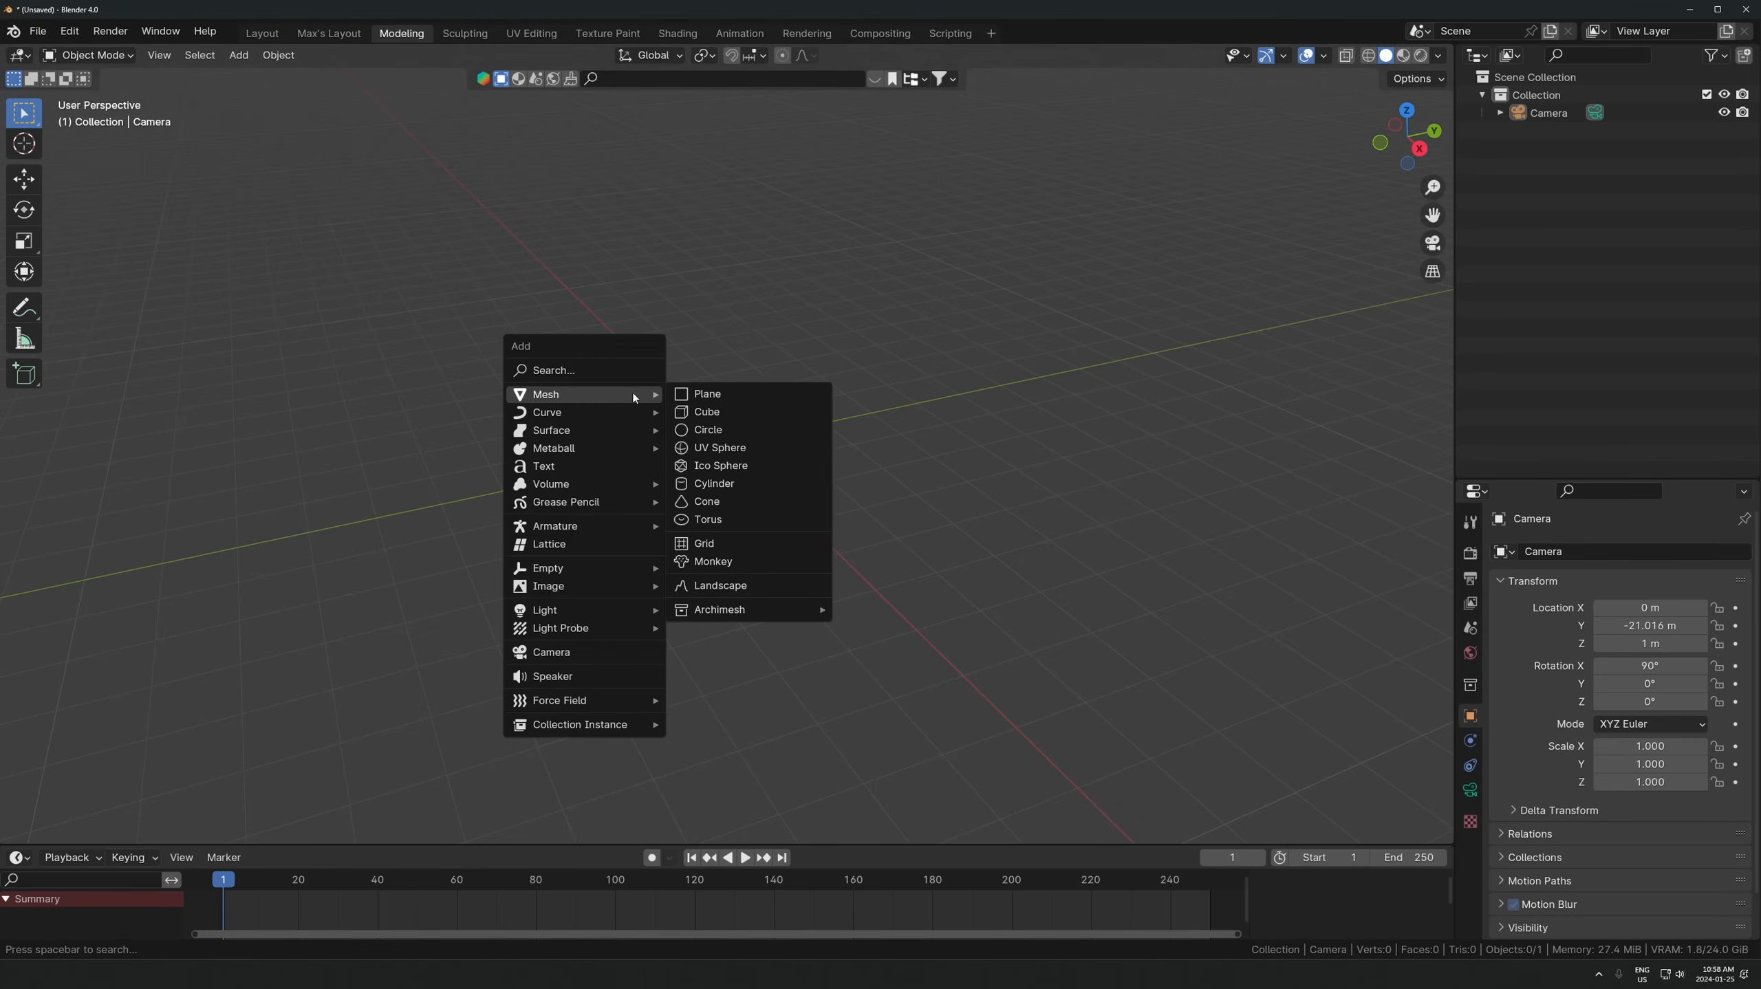
pyautogui.click(749, 401)
pyautogui.press('s')
pyautogui.click(184, 601)
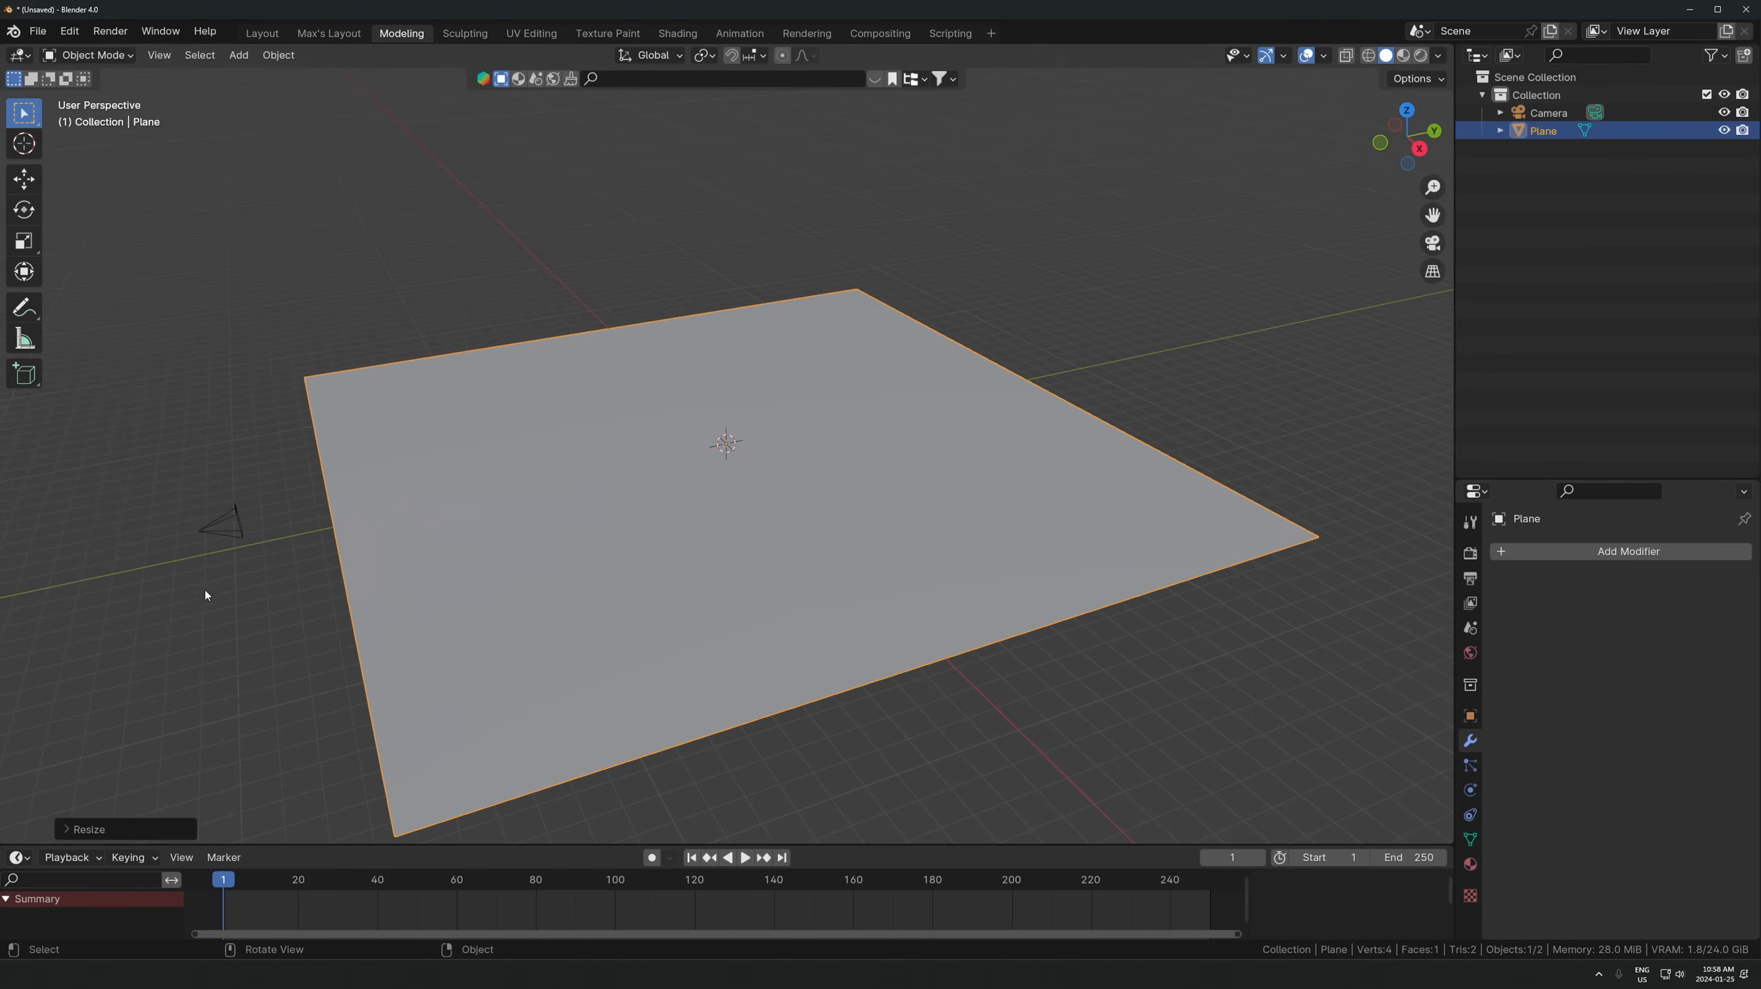
pyautogui.press('s')
pyautogui.click(914, 483)
# - Switch the viewport to rendered shading with the whole ground plane in view
pyautogui.scroll(-2, 866, 534)
pyautogui.moveTo(836, 543); pyautogui.dragTo(944, 569, button='middle')
pyautogui.press('z')
pyautogui.click(829, 356)
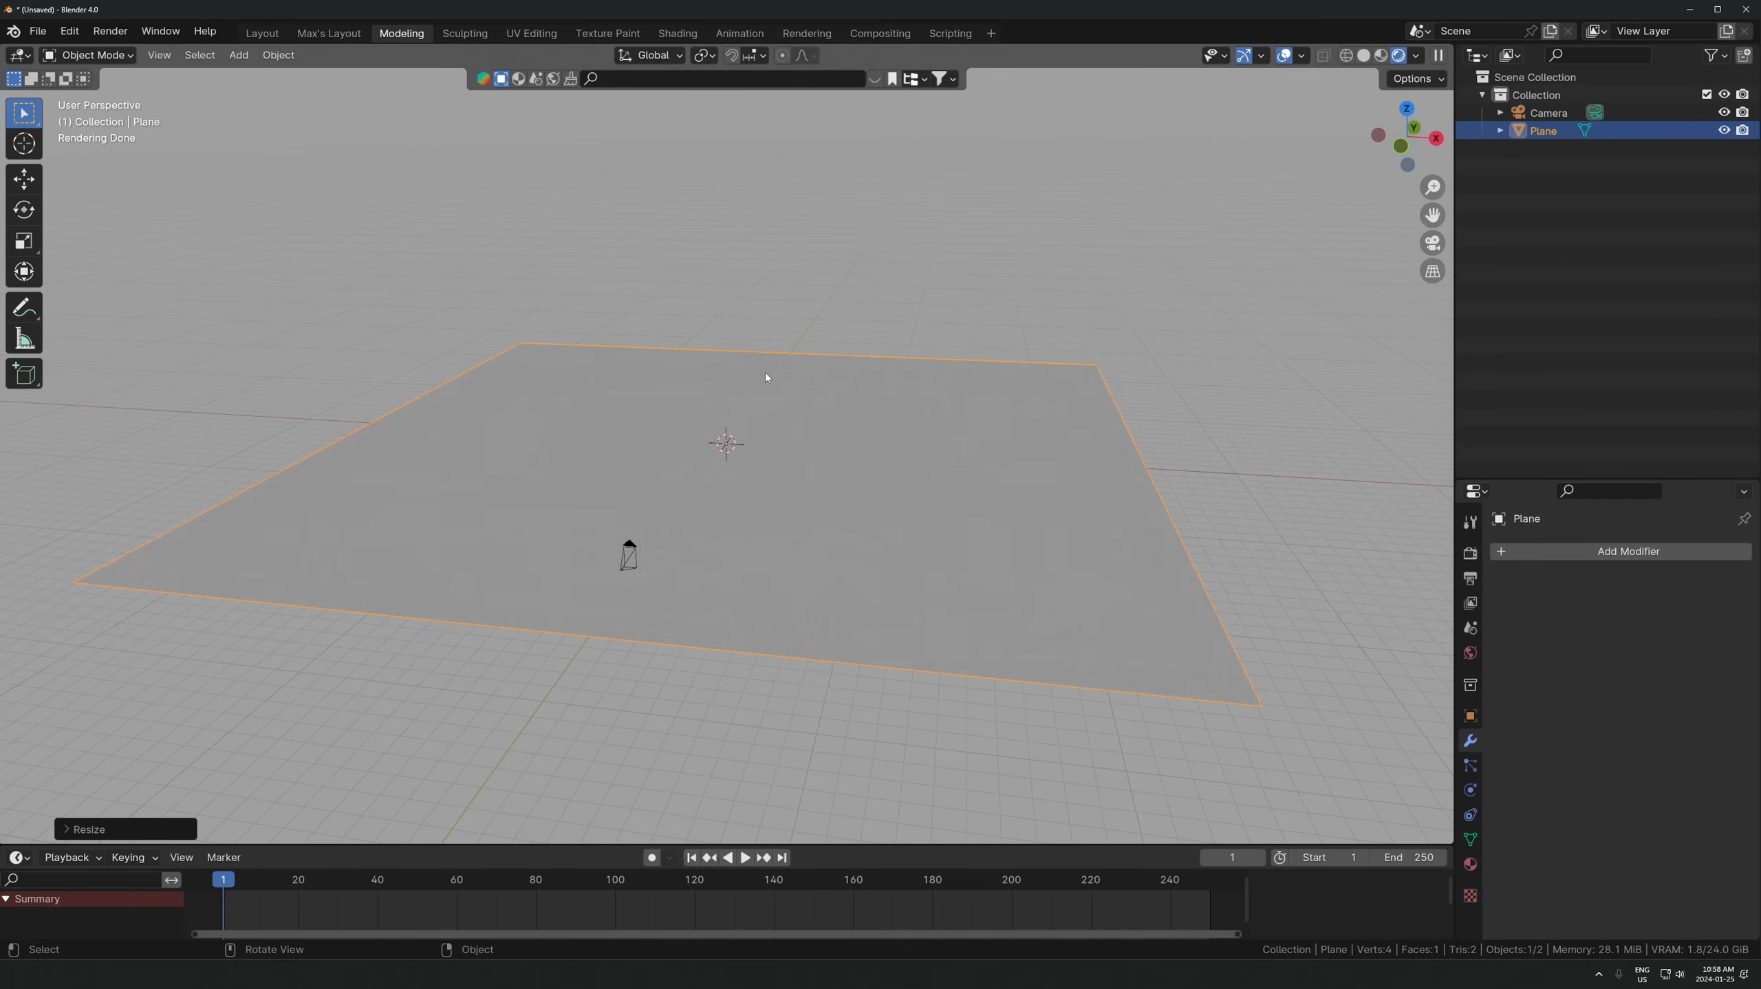
pyautogui.moveTo(355, 263); pyautogui.dragTo(418, 265, button='middle')
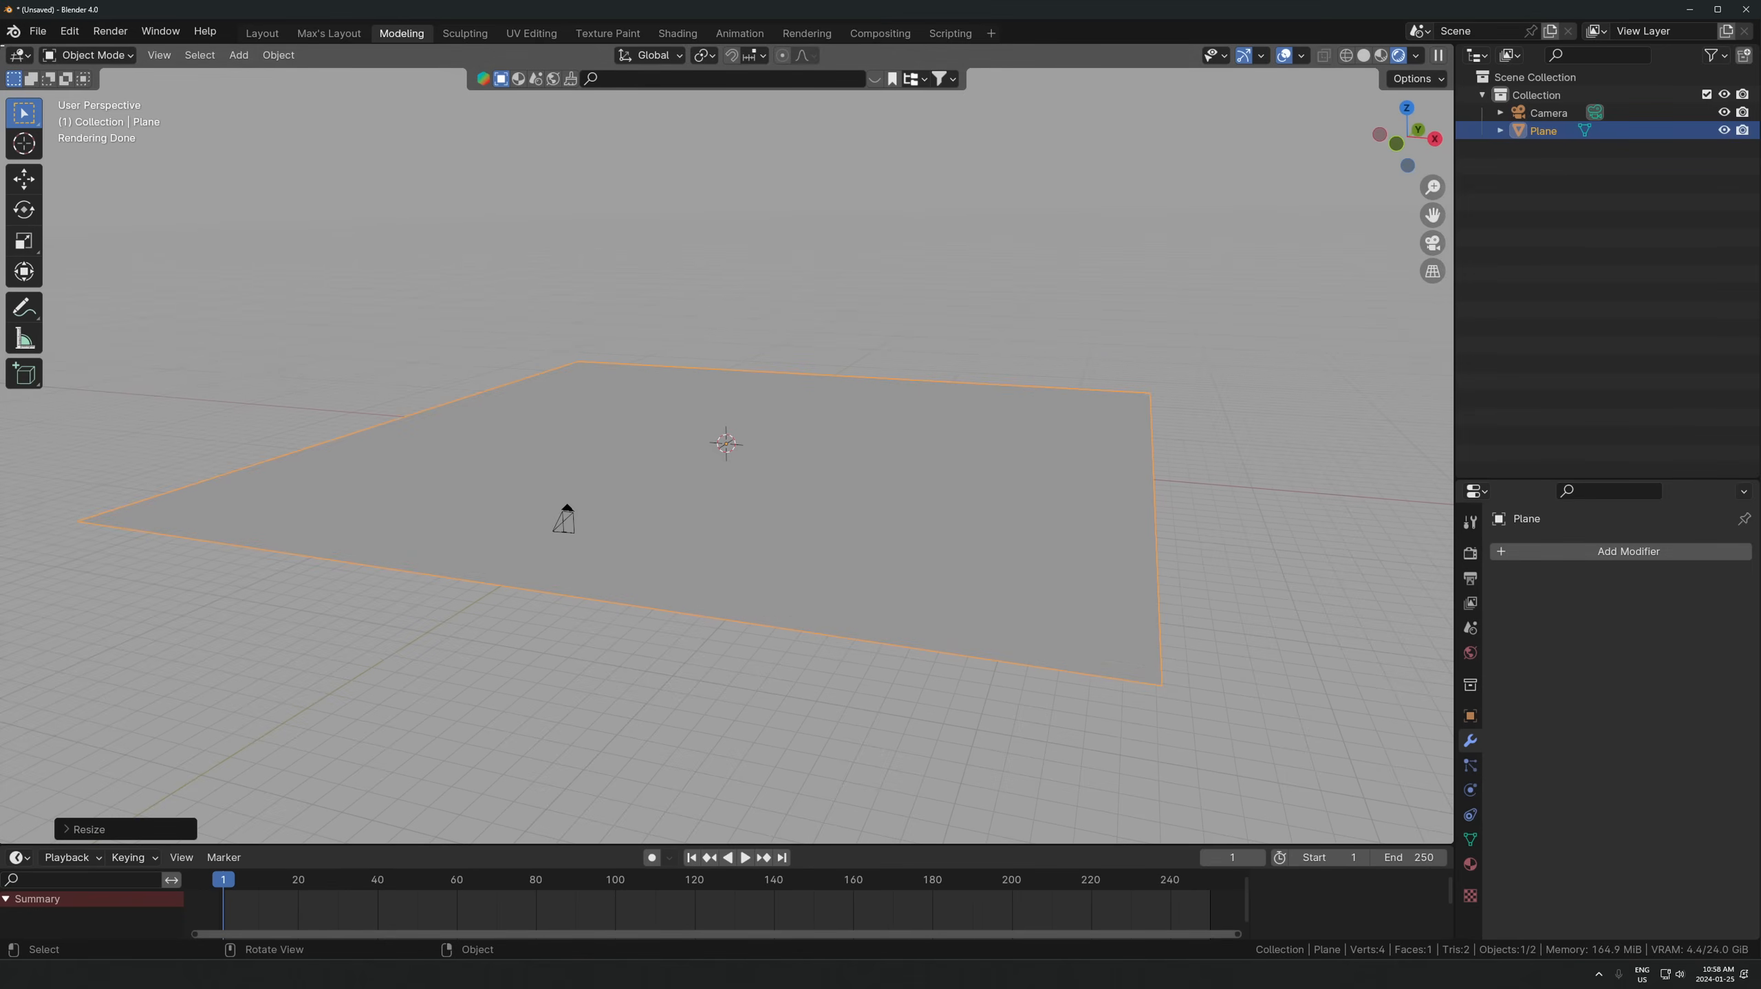
# - Split the 3D viewport vertically, turn the new area into a Shader Editor, and hide its sidebar
pyautogui.moveTo(3, 45)
pyautogui.mouseDown()
pyautogui.moveTo(235, 174)
pyautogui.moveTo(562, 312)
pyautogui.moveTo(555, 347)
pyautogui.mouseUp()
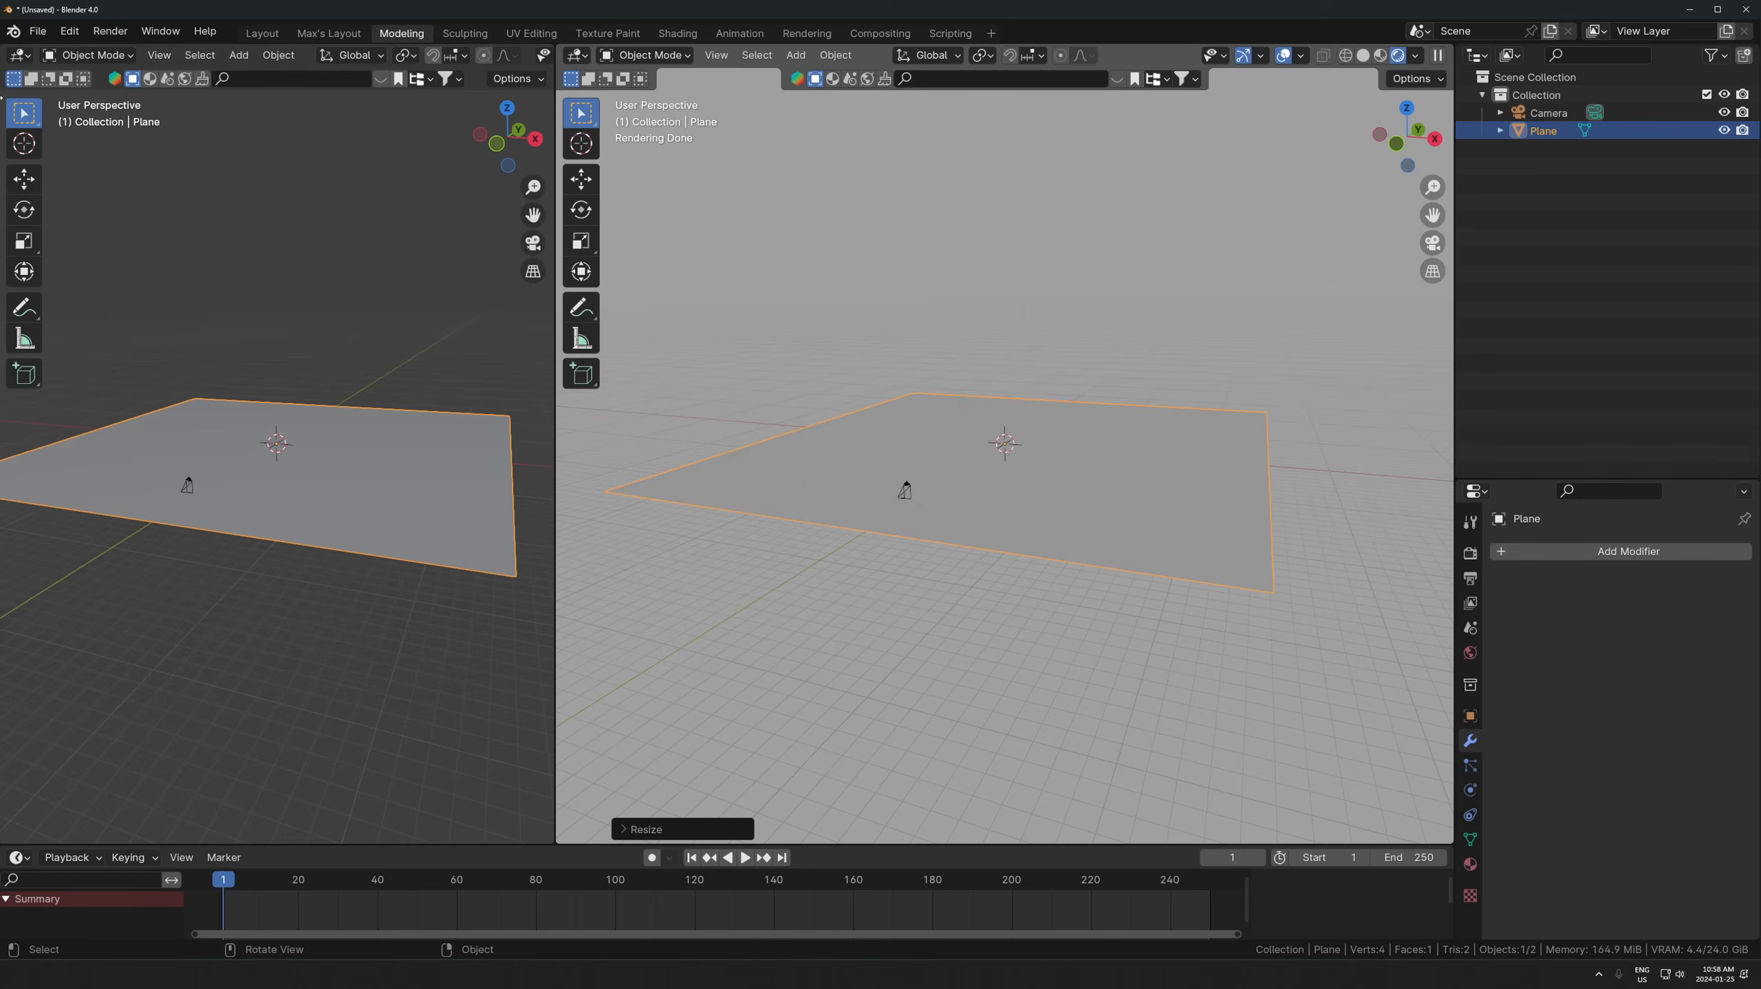
pyautogui.click(21, 58)
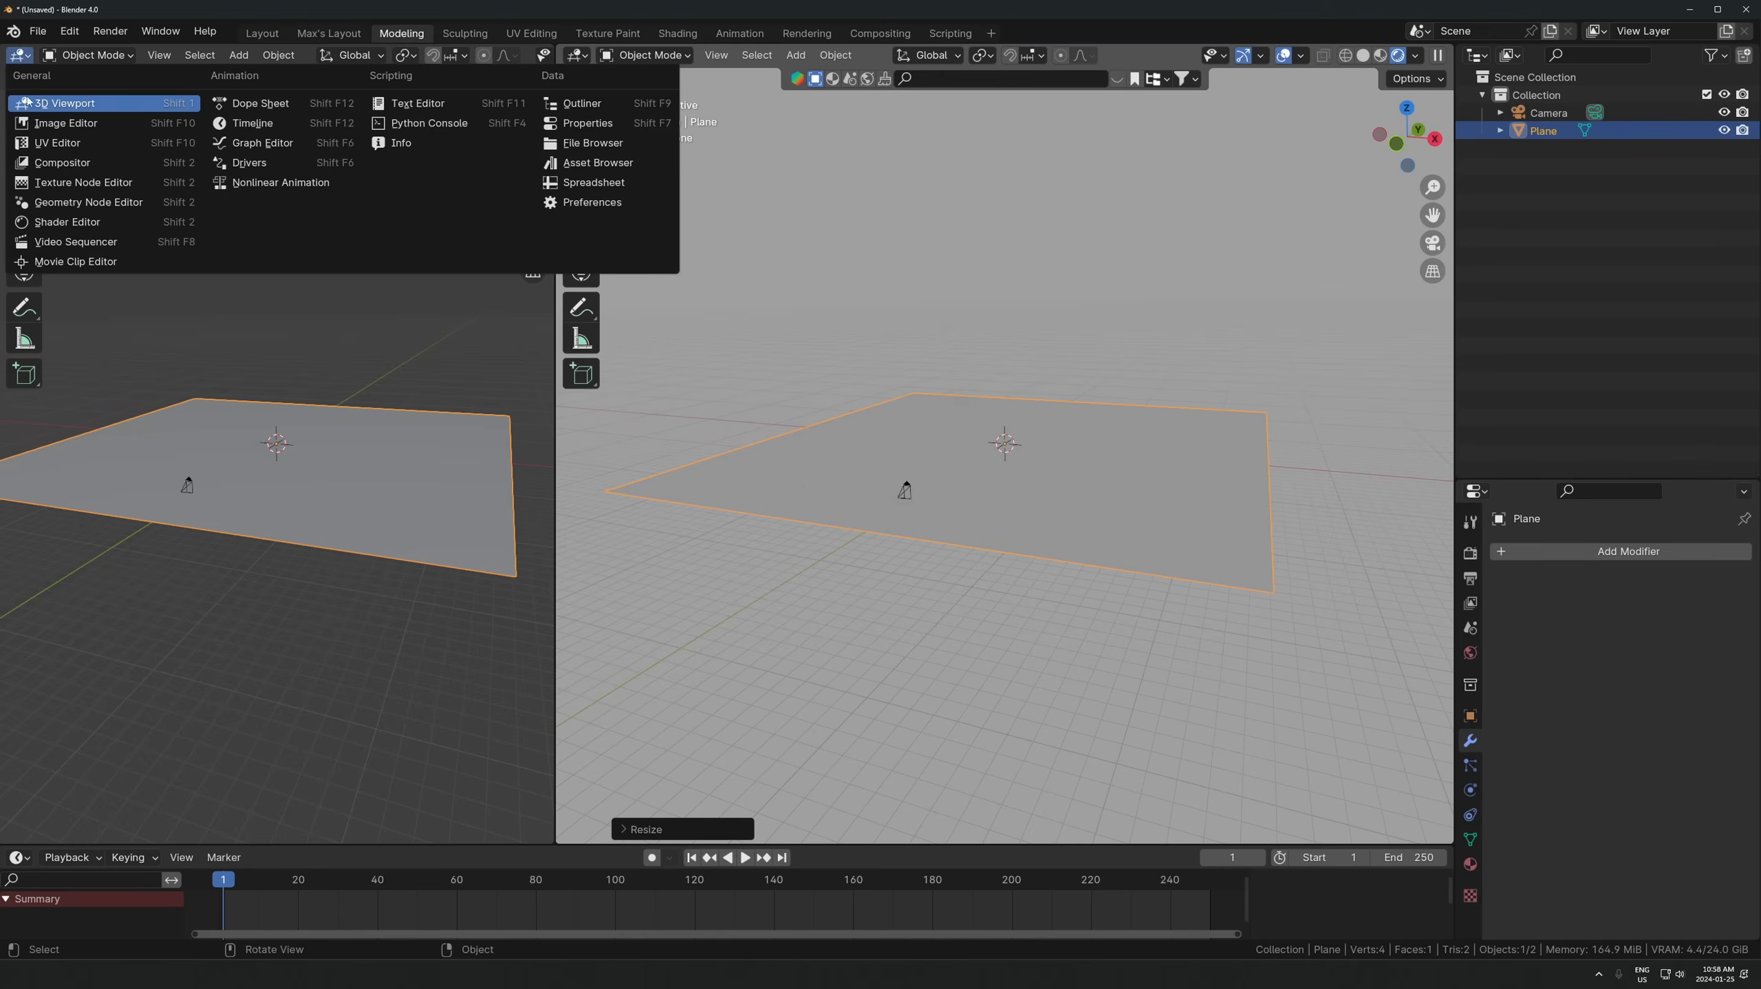
pyautogui.click(67, 221)
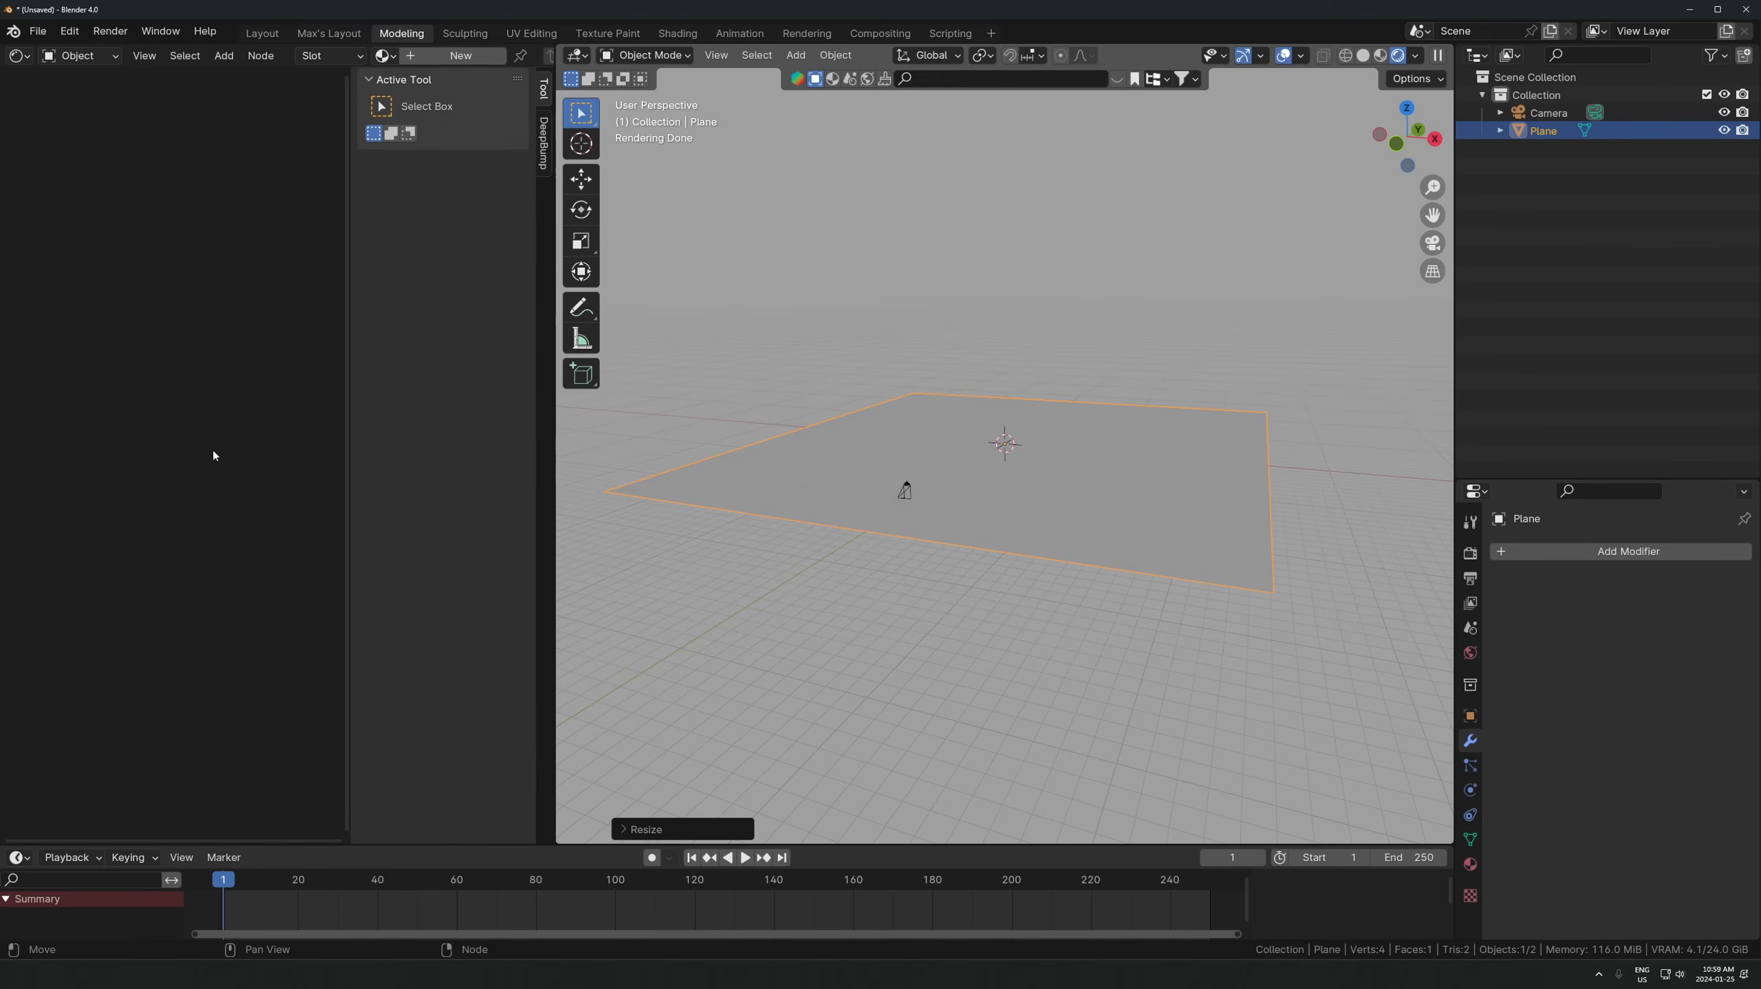
pyautogui.press('n')
pyautogui.press('n')
pyautogui.press('n')
pyautogui.press('n')
pyautogui.press('n')
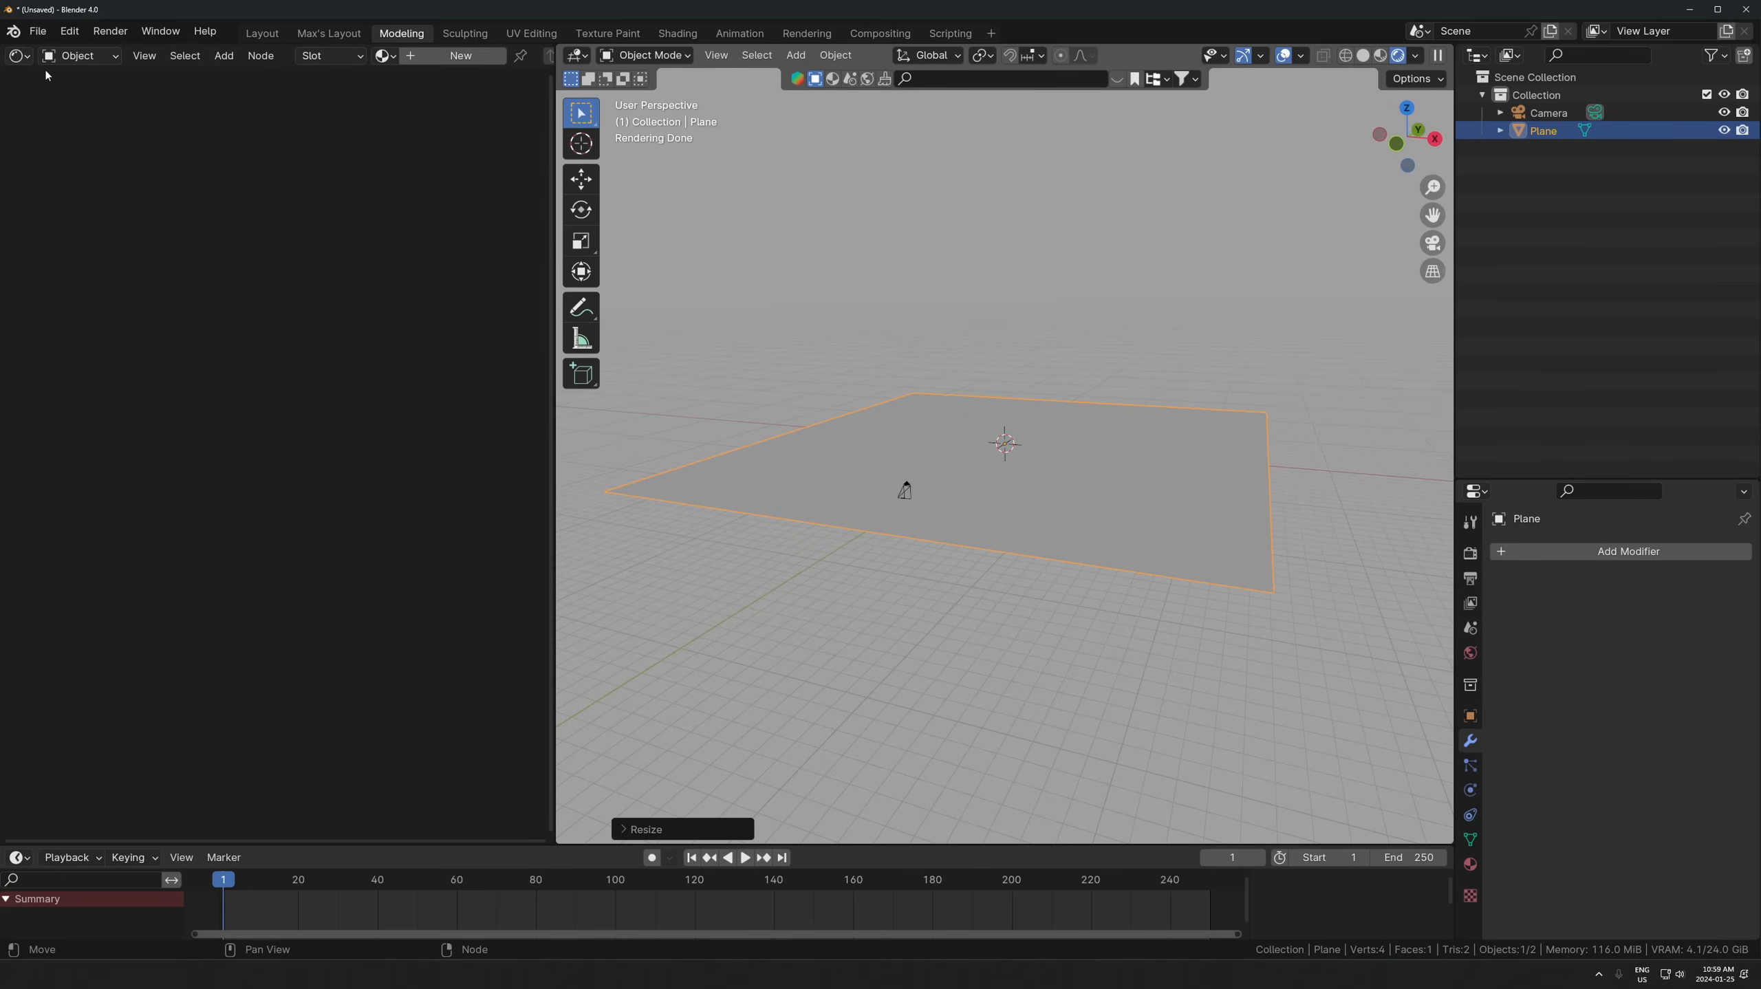
# - Disconnect the world's Background node from the World Output surface input, and return the Shader Editor to object shading
pyautogui.click(80, 56)
pyautogui.click(77, 100)
pyautogui.scroll(5, 329, 672)
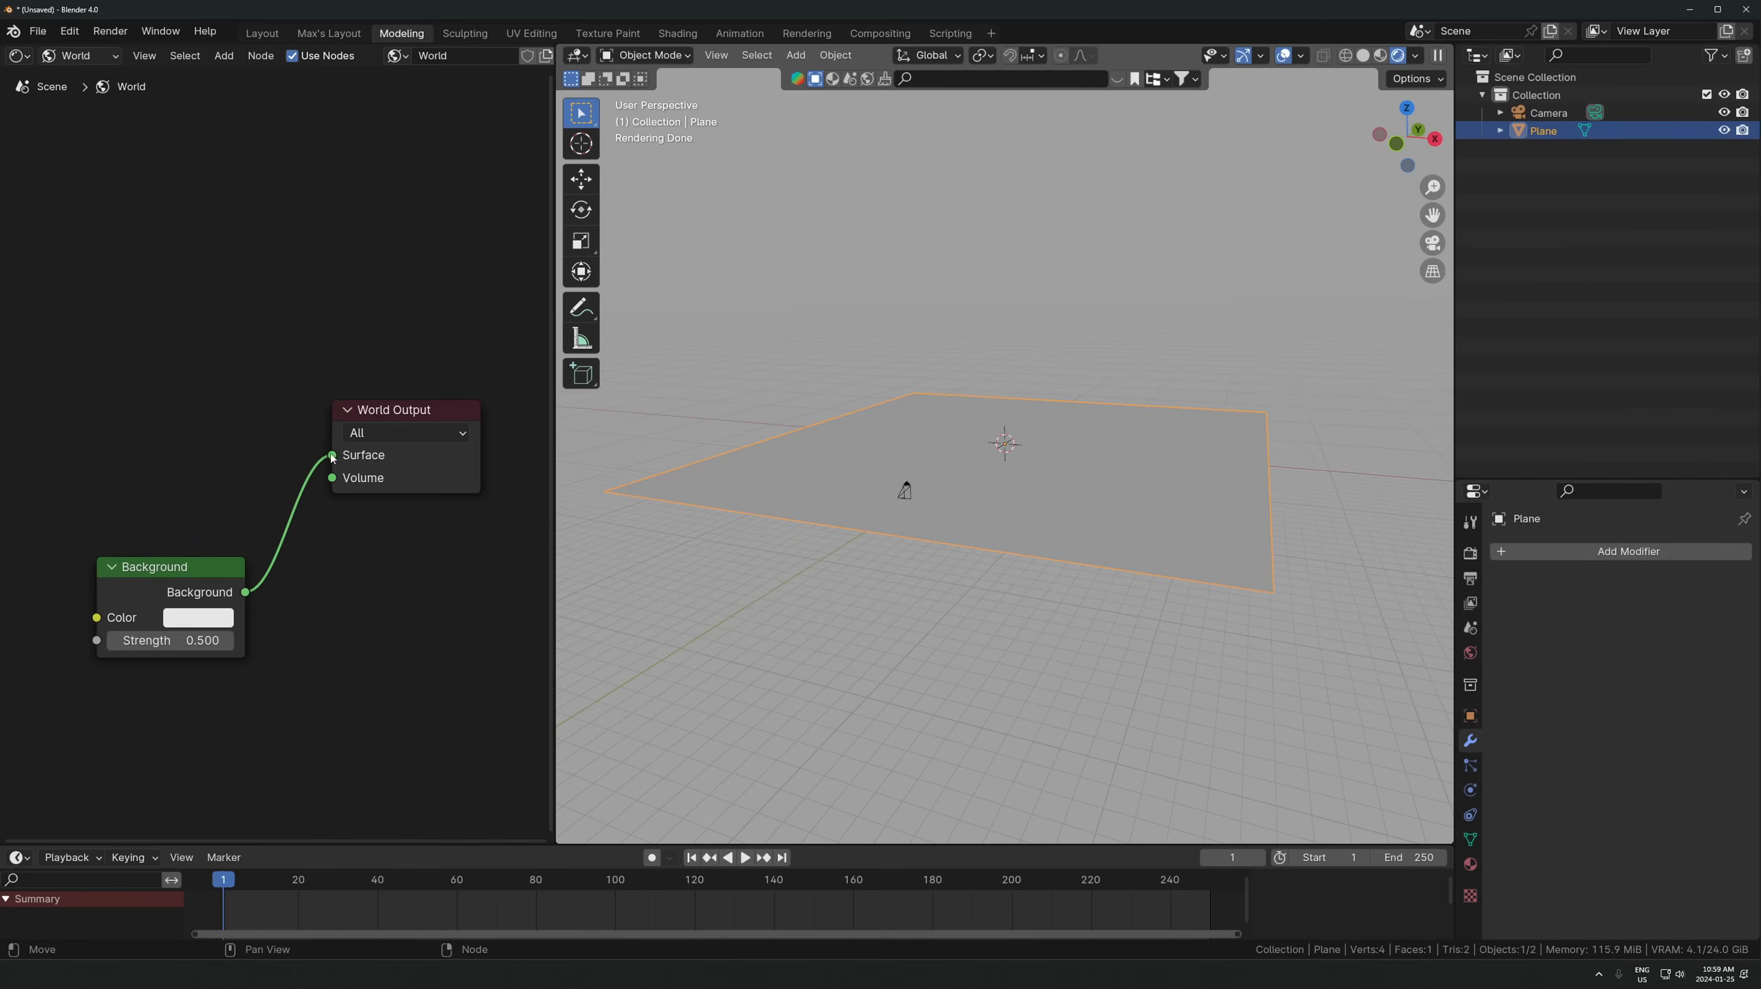
pyautogui.moveTo(331, 457); pyautogui.dragTo(305, 499)
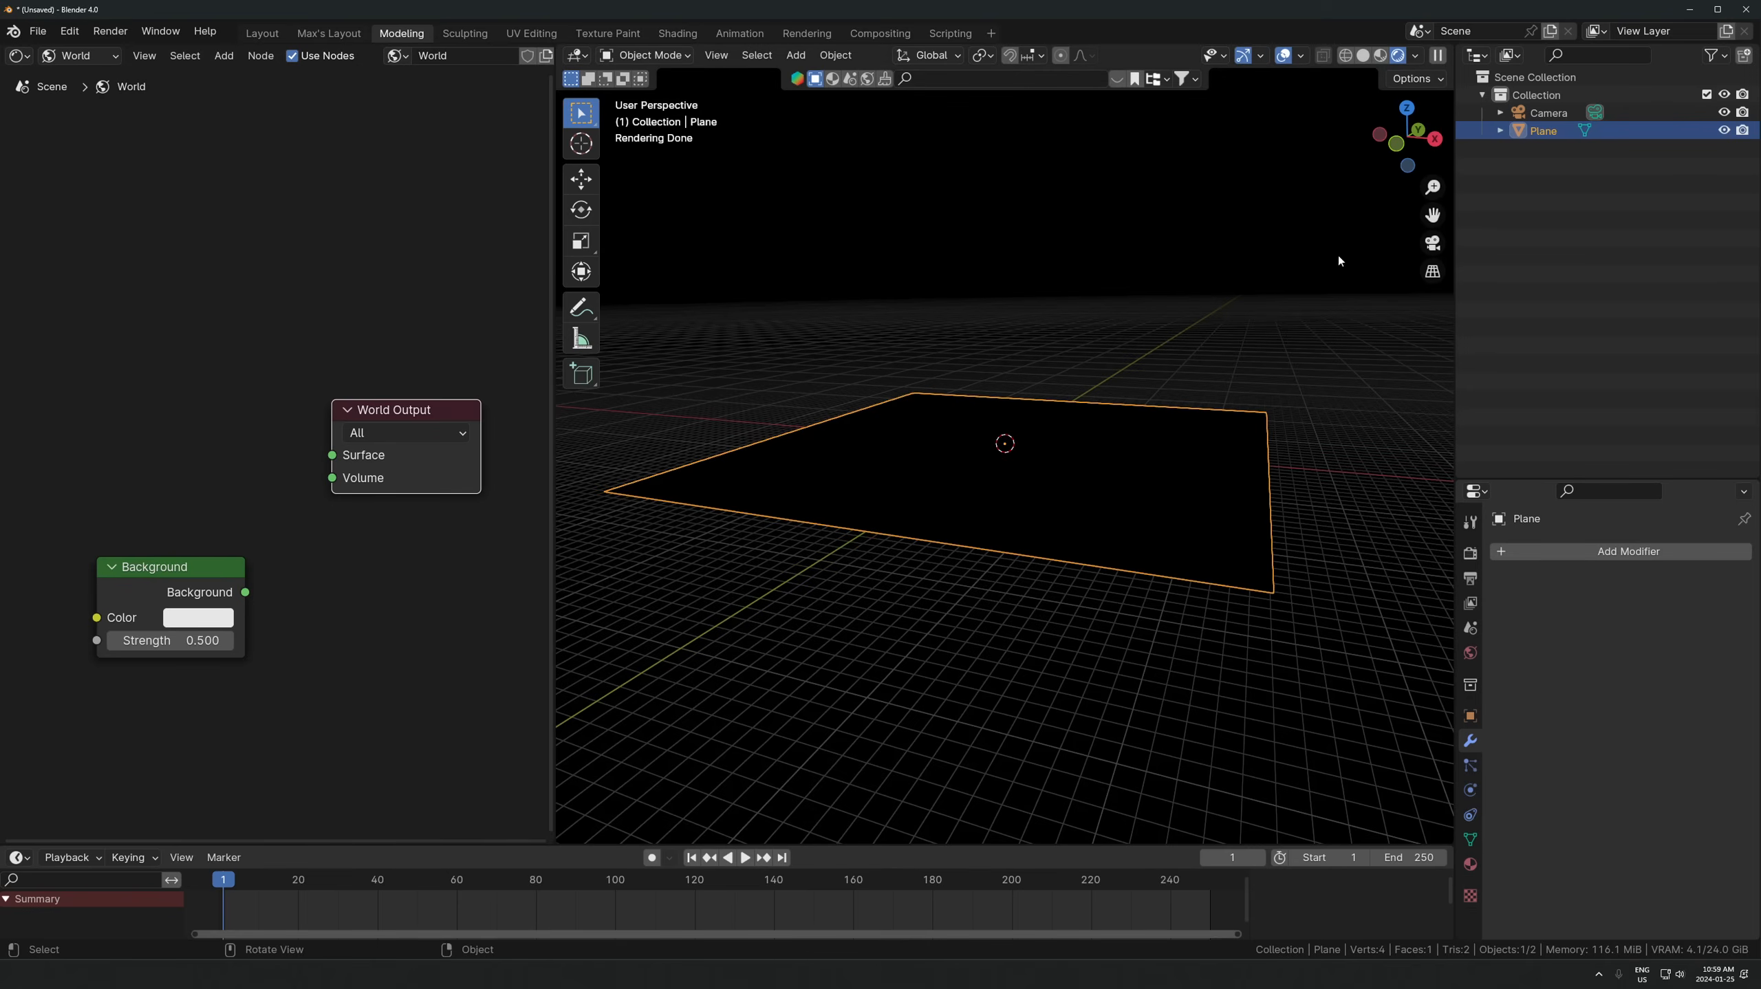
pyautogui.moveTo(1034, 524); pyautogui.dragTo(900, 548, button='middle')
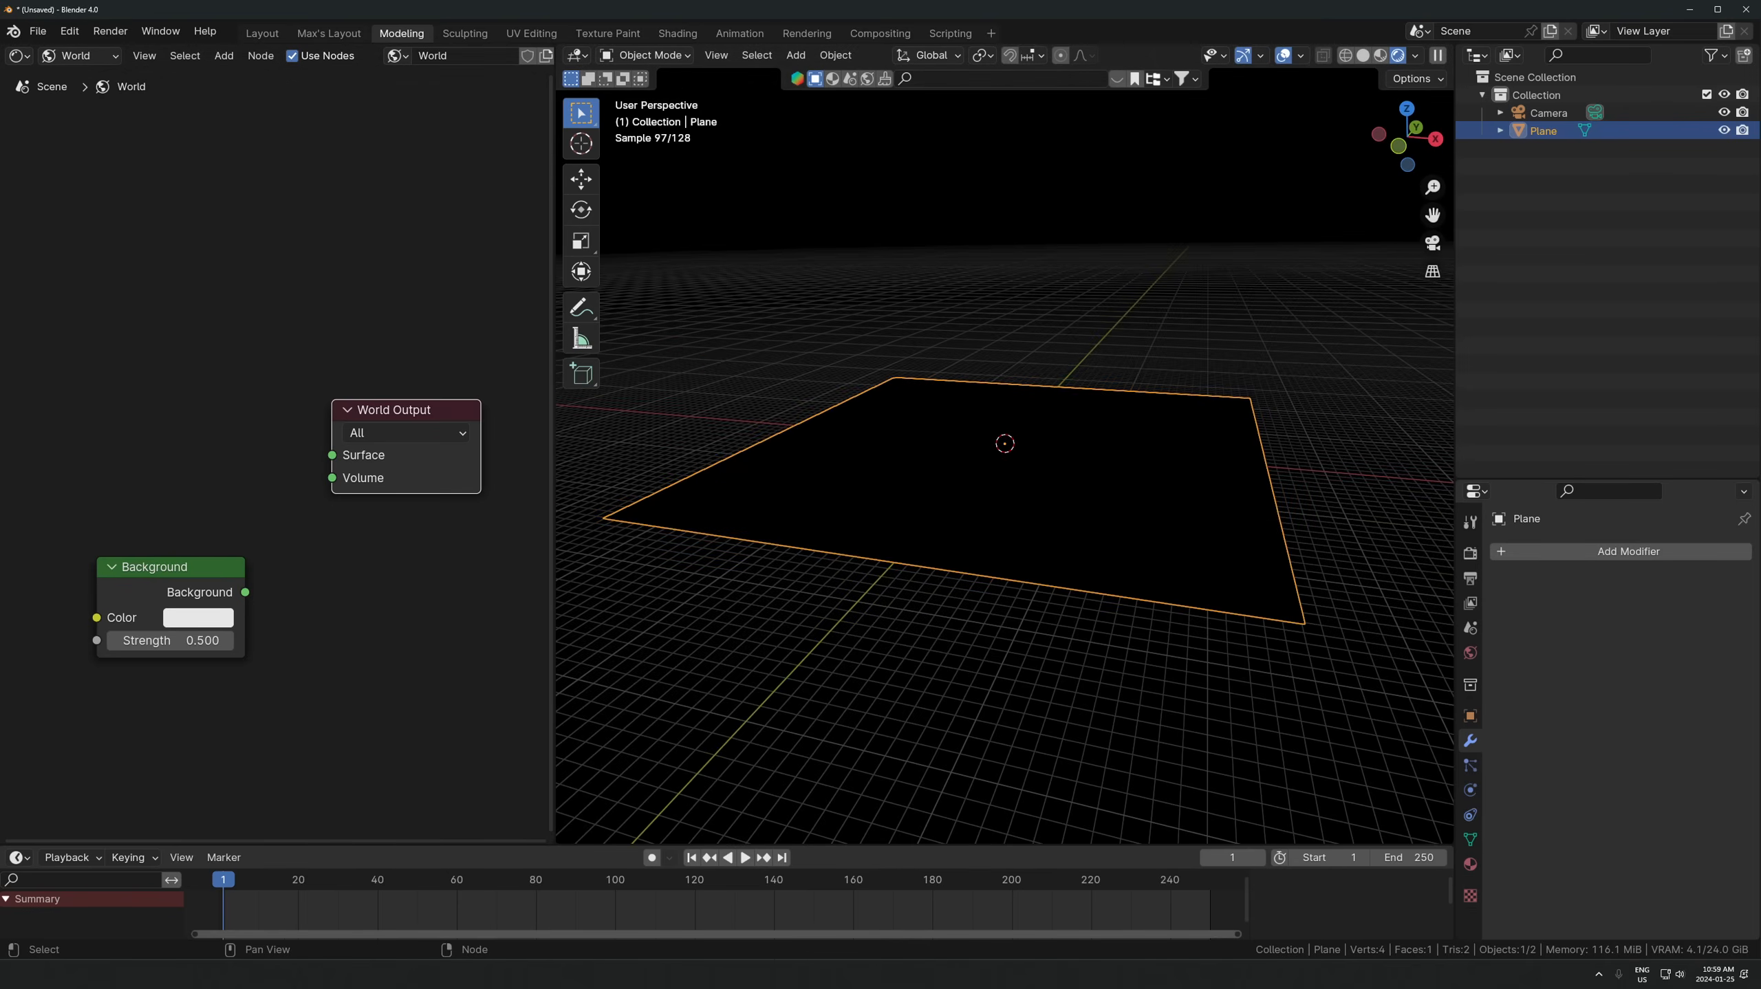
pyautogui.click(75, 55)
pyautogui.click(78, 103)
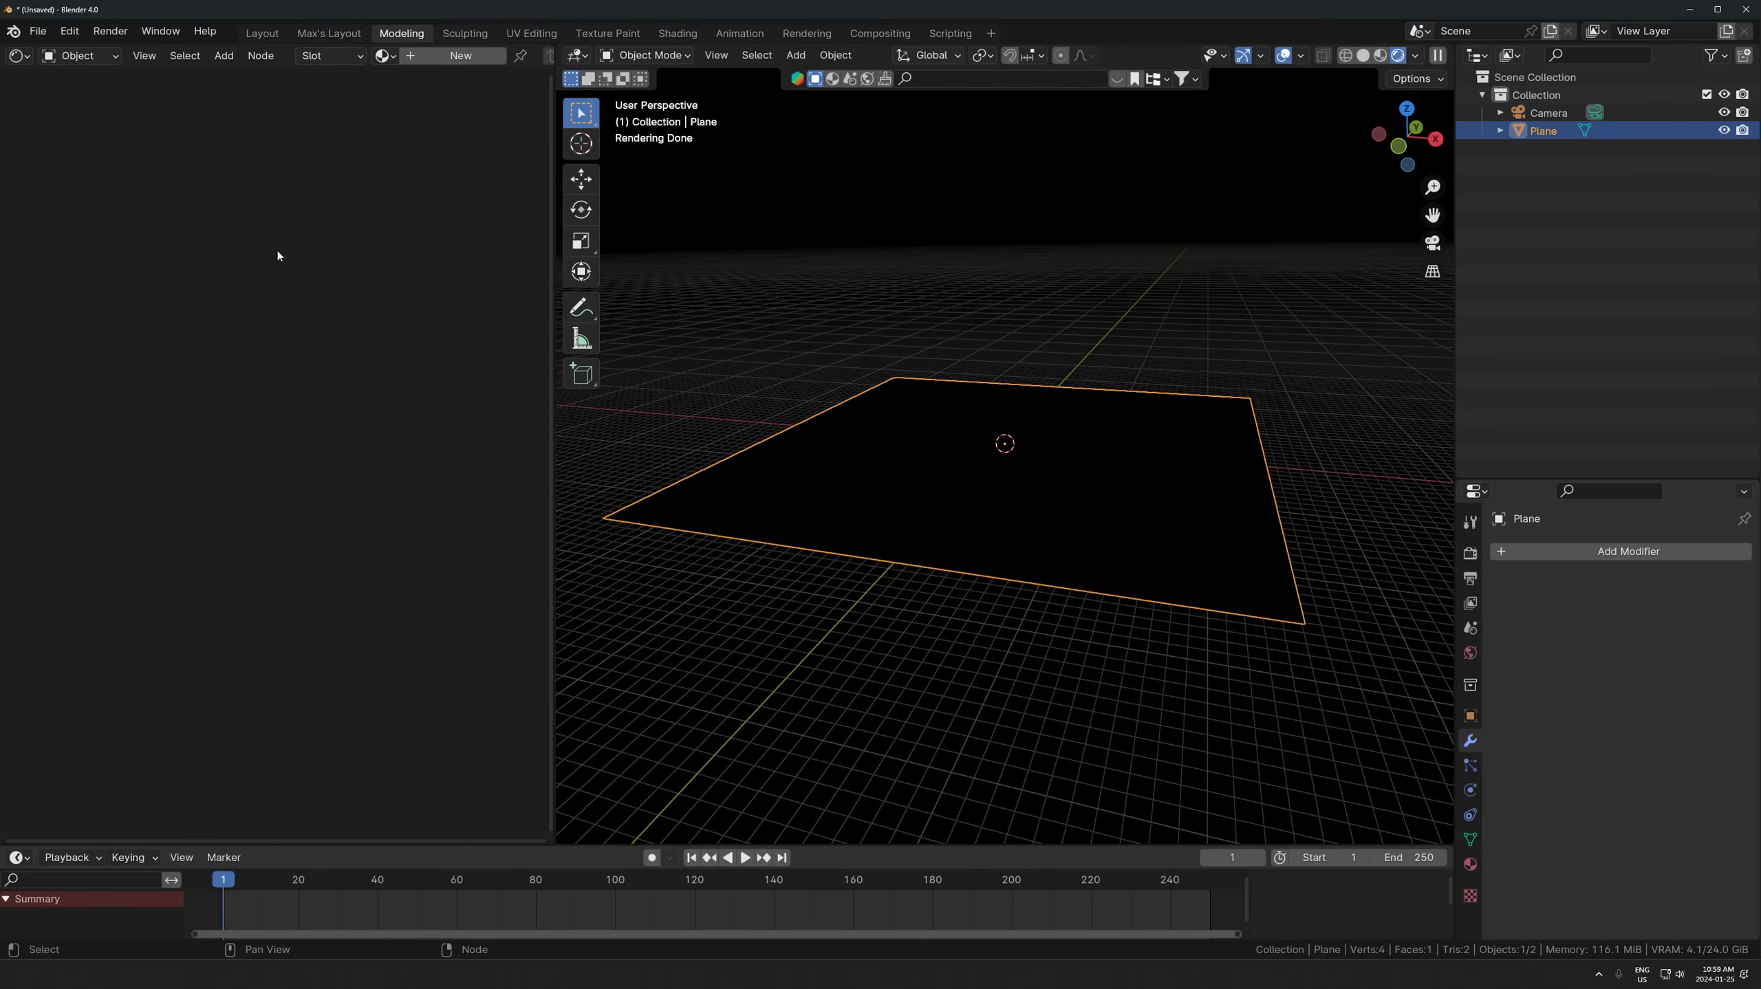
pyautogui.scroll(3, 1015, 443)
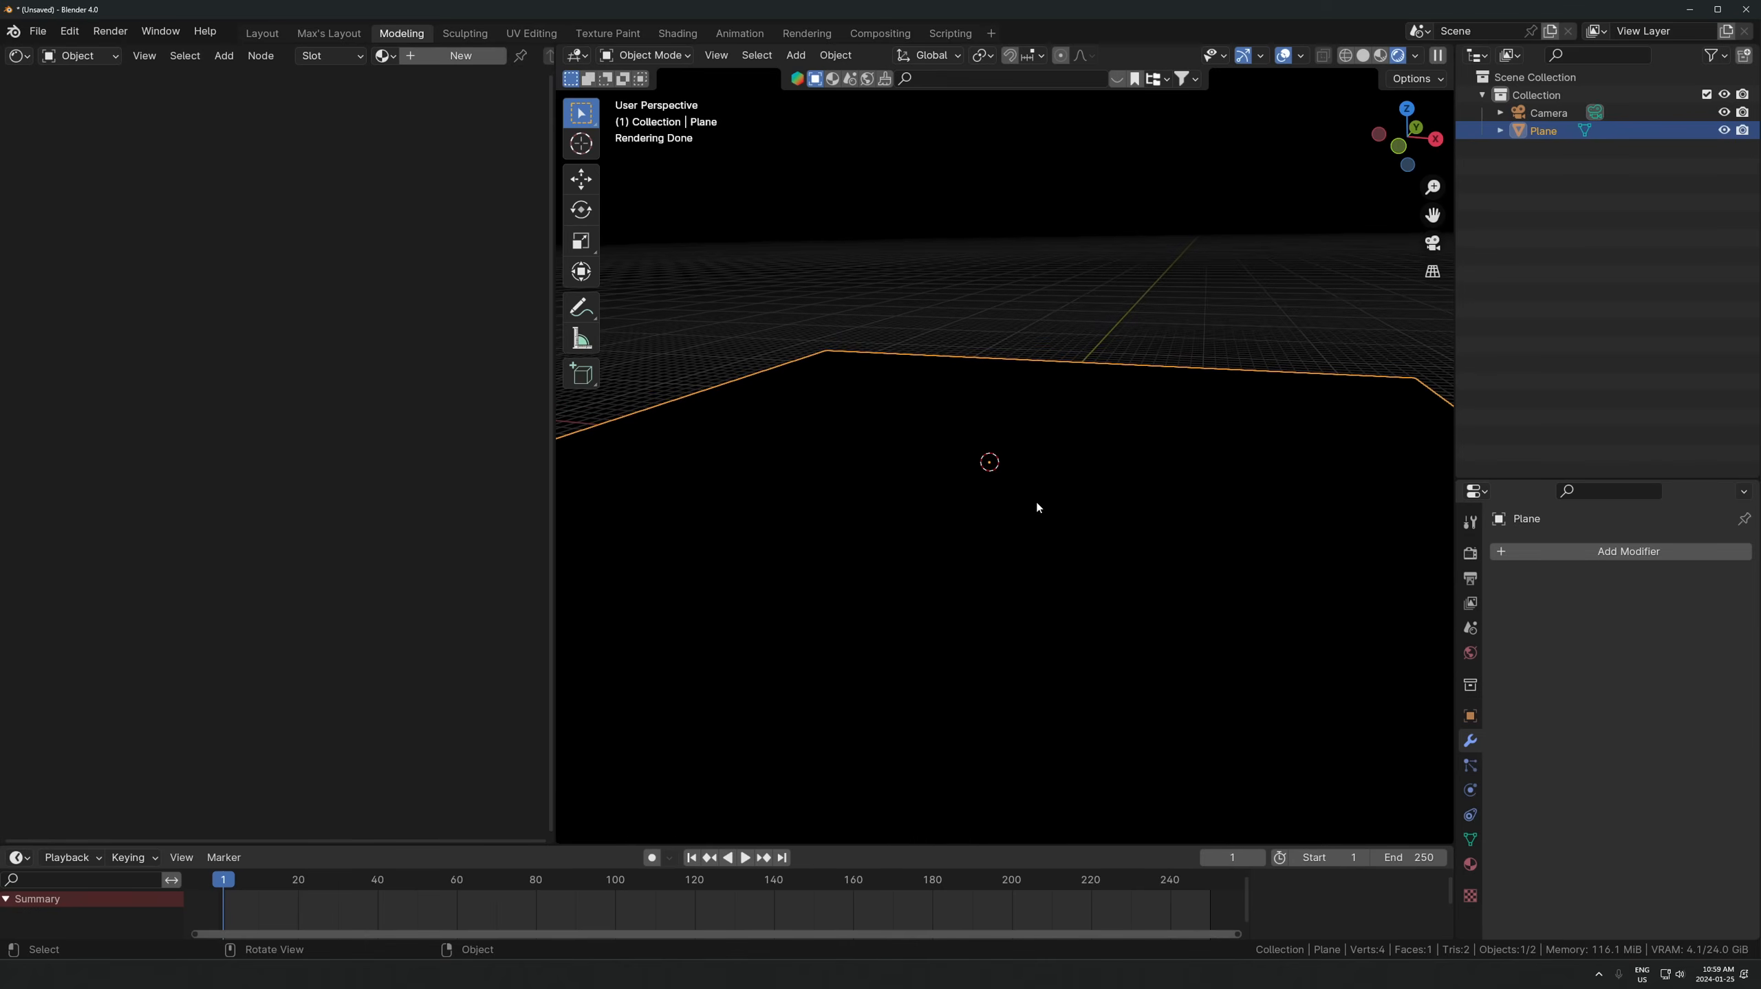
pyautogui.scroll(-1, 945, 528)
pyautogui.scroll(1, 962, 498)
pyautogui.hotkey('shift', 'a')
pyautogui.moveTo(910, 516)
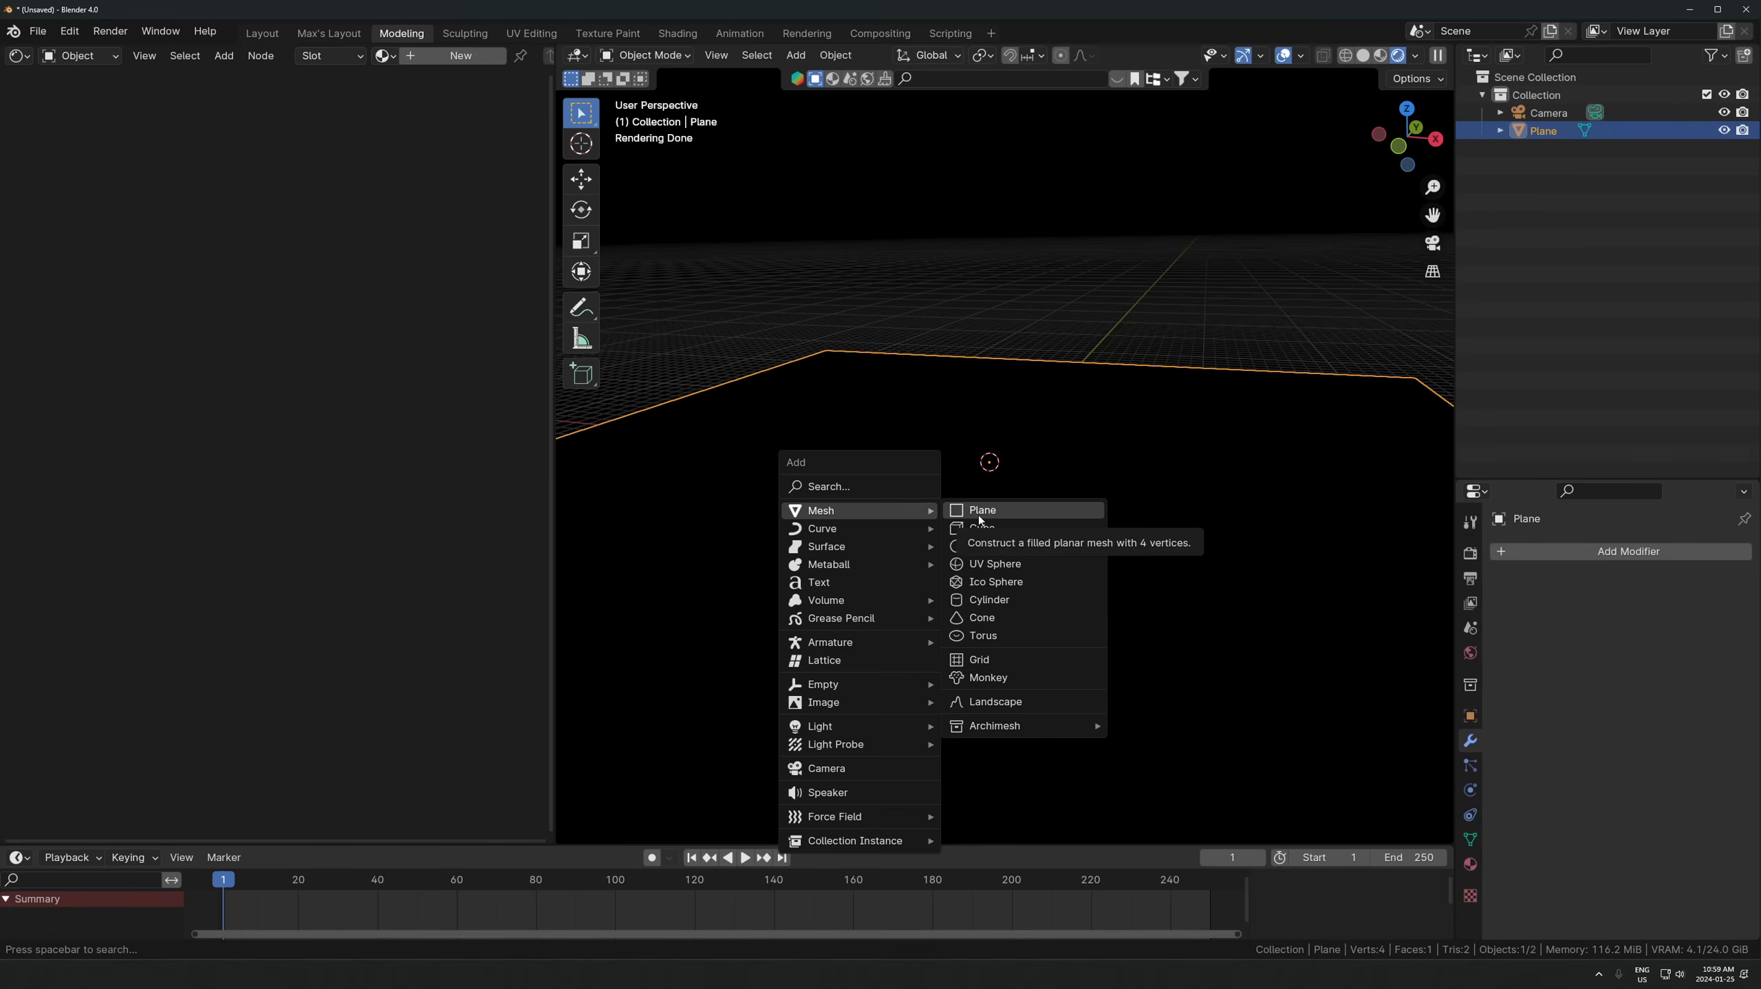
pyautogui.click(980, 512)
pyautogui.write('rx')
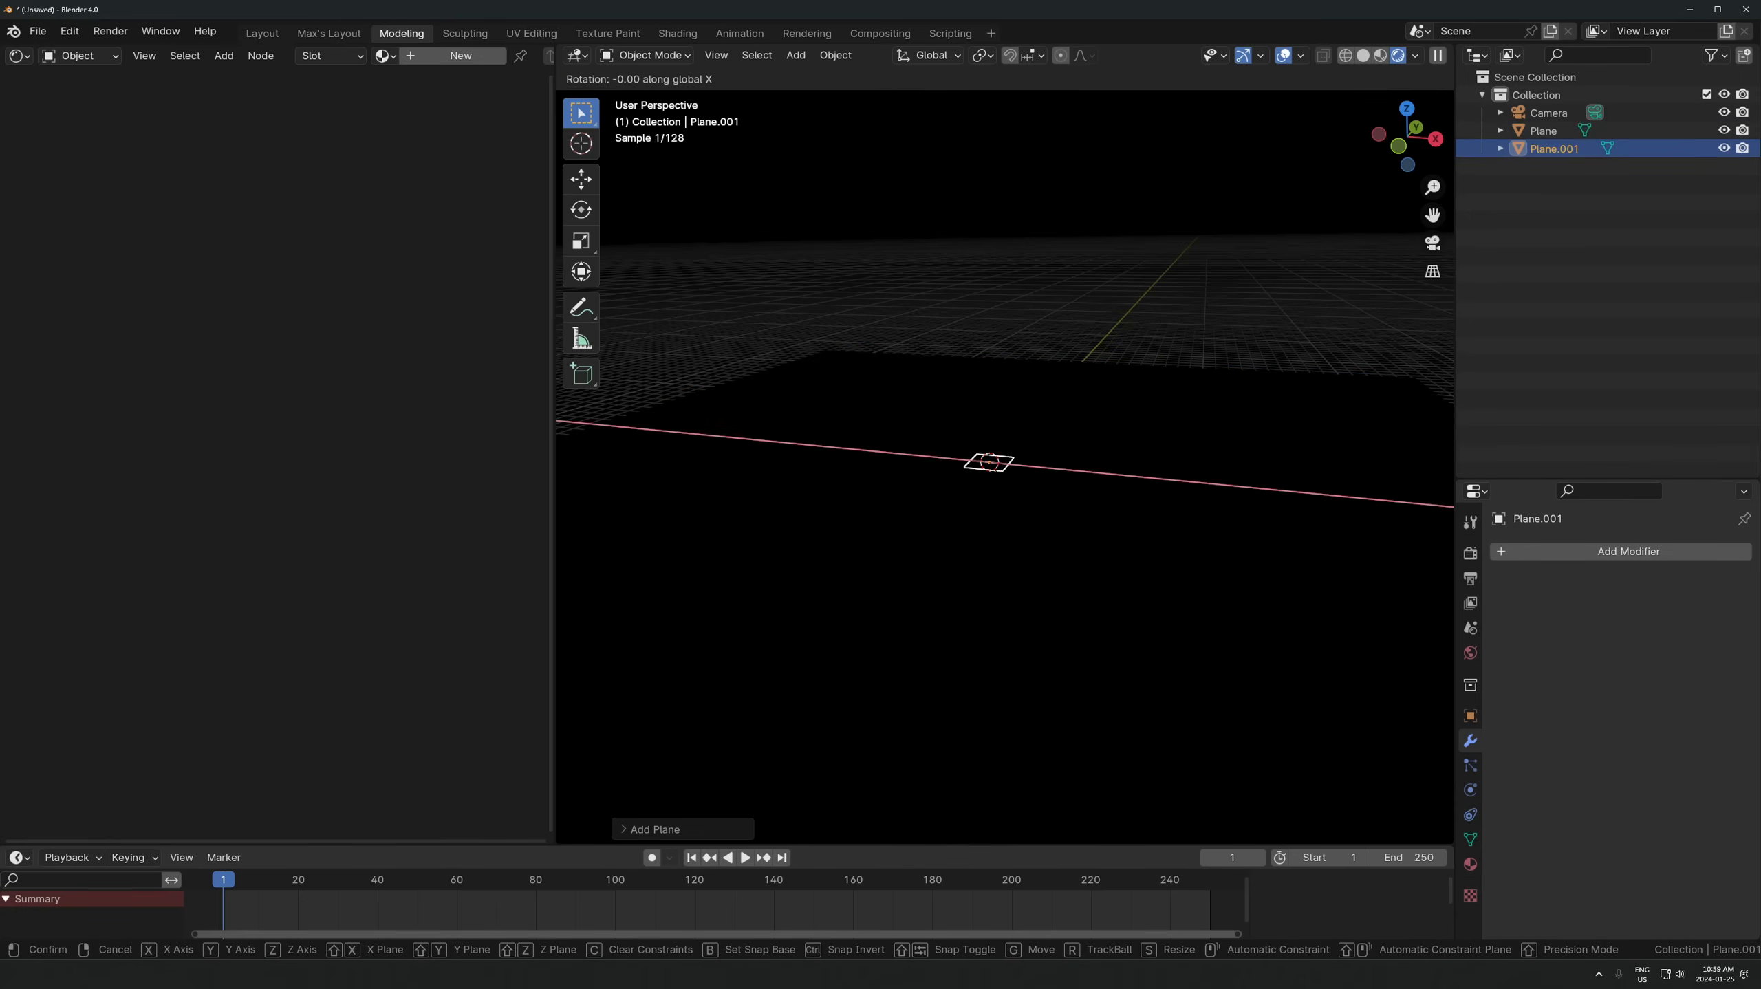
pyautogui.write('90')
pyautogui.press('Return')
pyautogui.press('g')
pyautogui.press('z')
pyautogui.click(1016, 454)
pyautogui.press('KP_Decimal')
pyautogui.scroll(-4, 1019, 458)
pyautogui.press('z')
pyautogui.scroll(-4, 1013, 498)
pyautogui.press('x')
pyautogui.click(1012, 500)
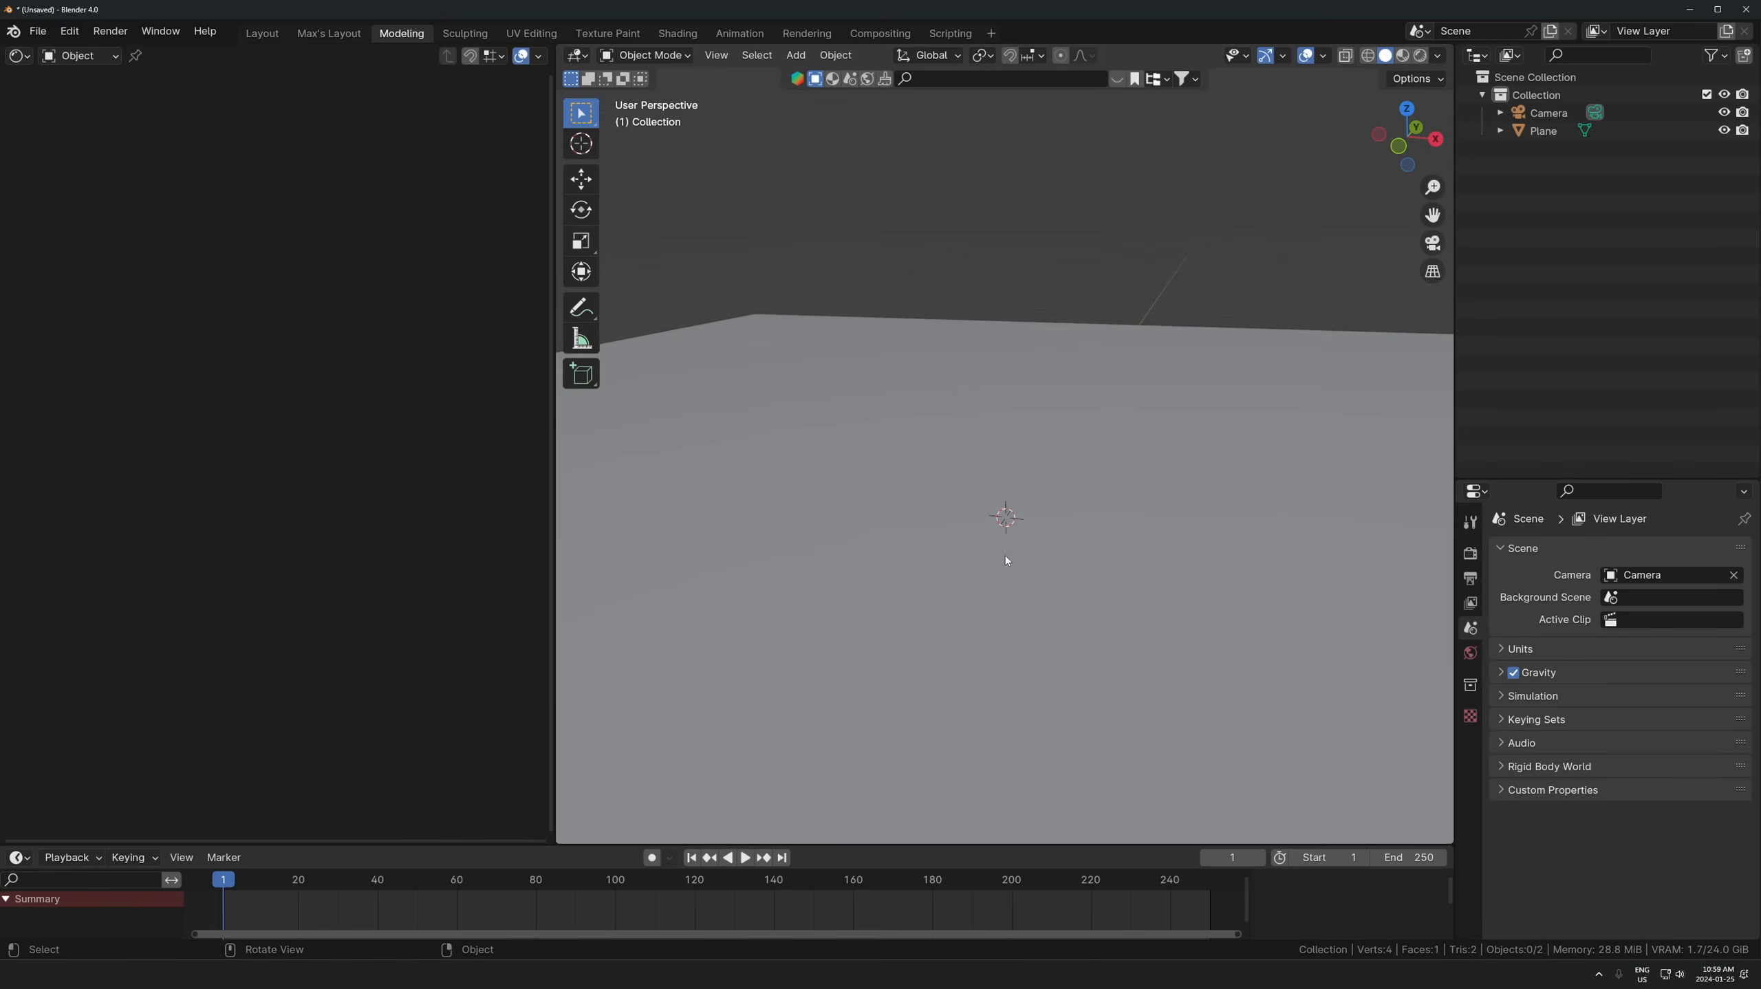
# - Add a small plane at the origin, raise it above the ground along Z, and rotate it 90 degrees about X
pyautogui.moveTo(1012, 533); pyautogui.dragTo(1007, 554, button='middle')
pyautogui.hotkey('shift', 'a')
pyautogui.moveTo(1019, 512)
pyautogui.click(1085, 514)
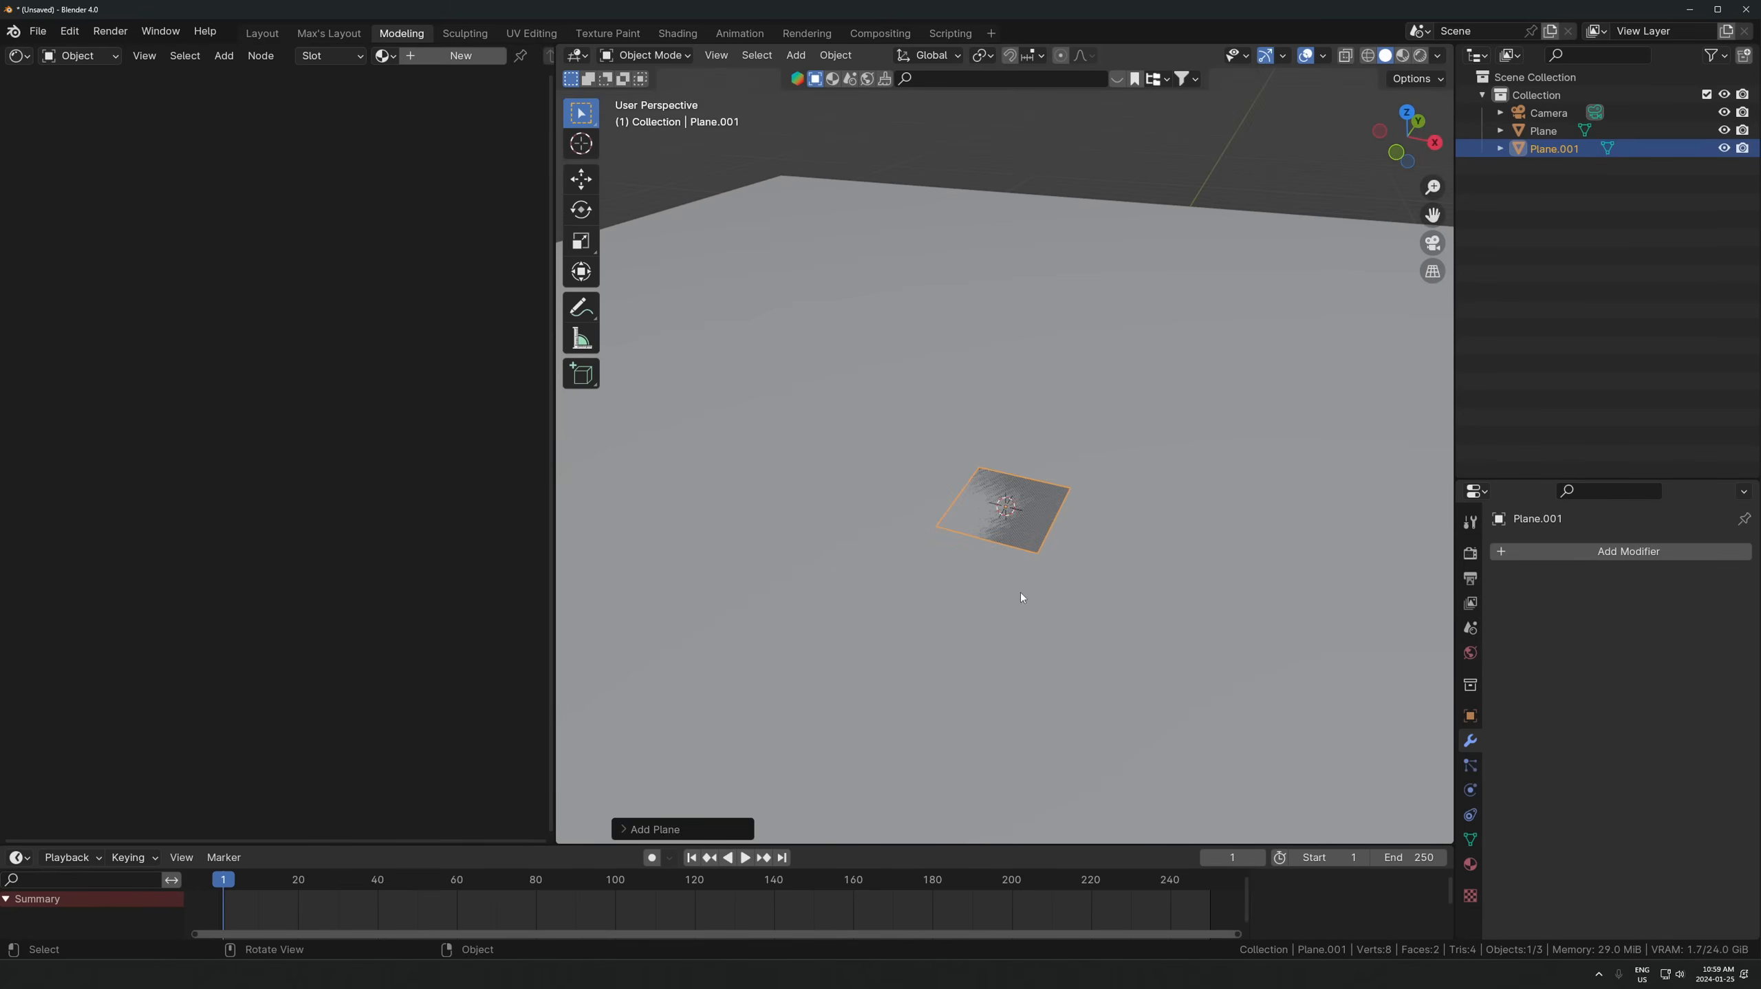
pyautogui.press('g')
pyautogui.press('z')
pyautogui.click(1025, 488)
pyautogui.write('rx90')
pyautogui.press('Return')
pyautogui.moveTo(1026, 497); pyautogui.dragTo(994, 419, button='middle')
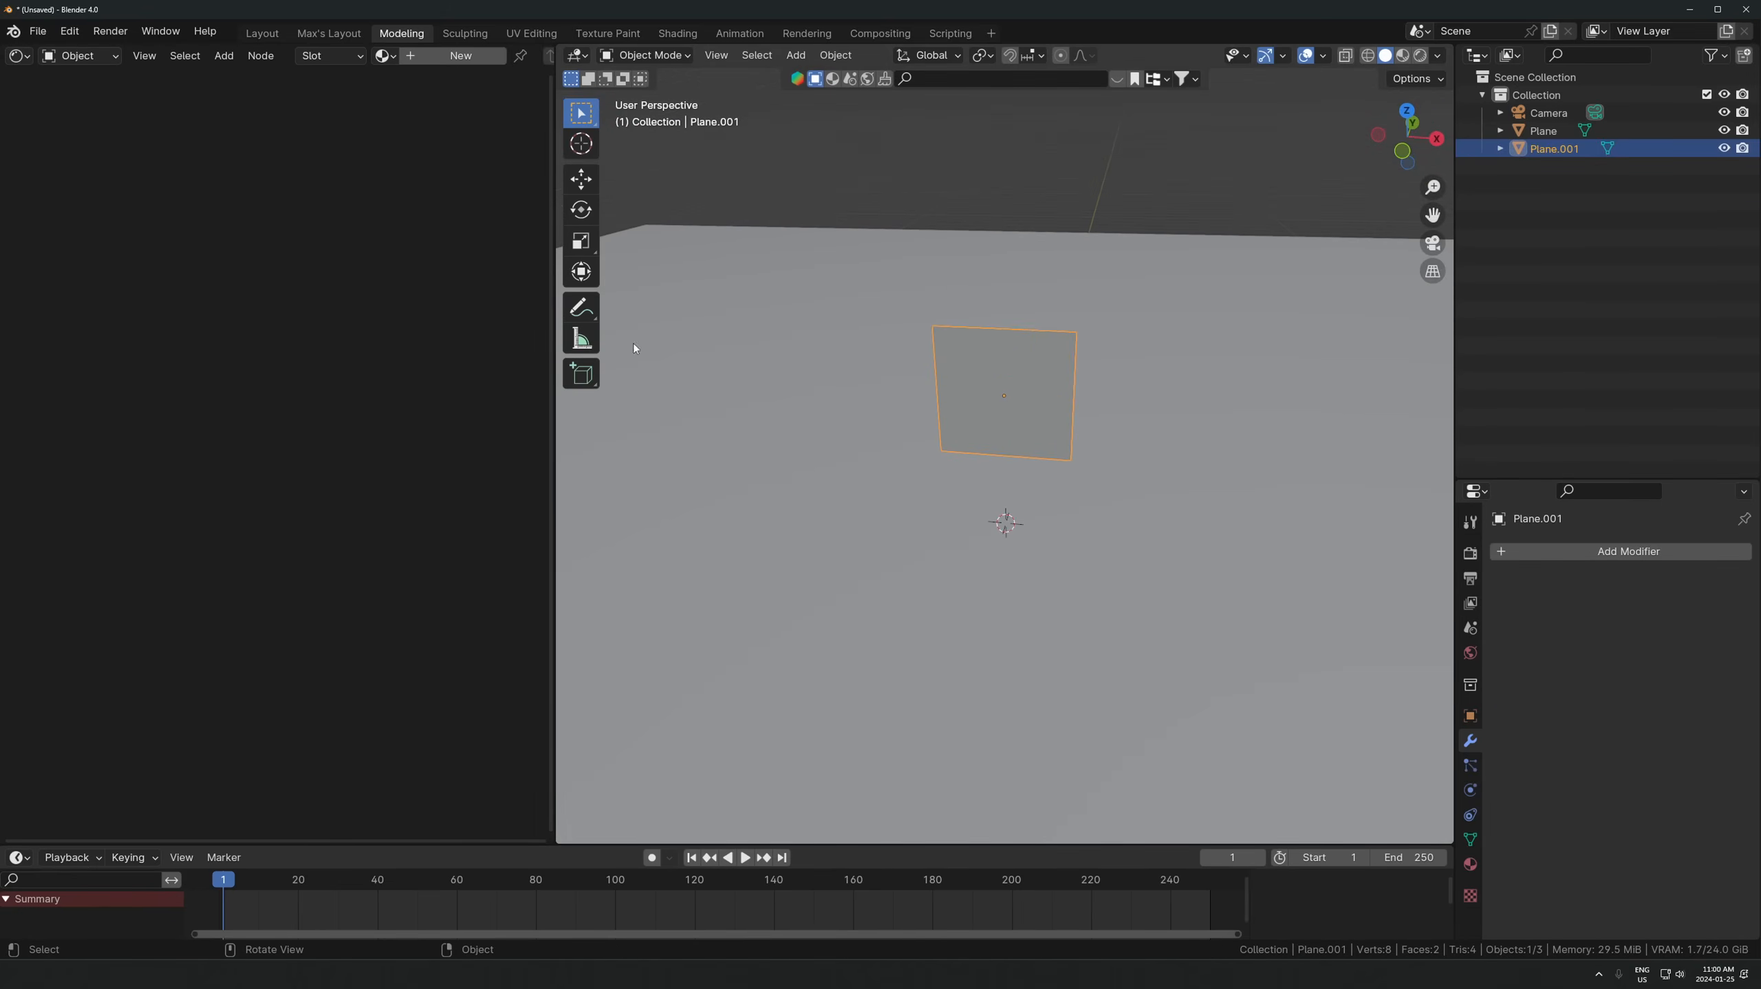
# - Create a new material for the small upright plane and switch the viewport to rendered shading
pyautogui.click(461, 56)
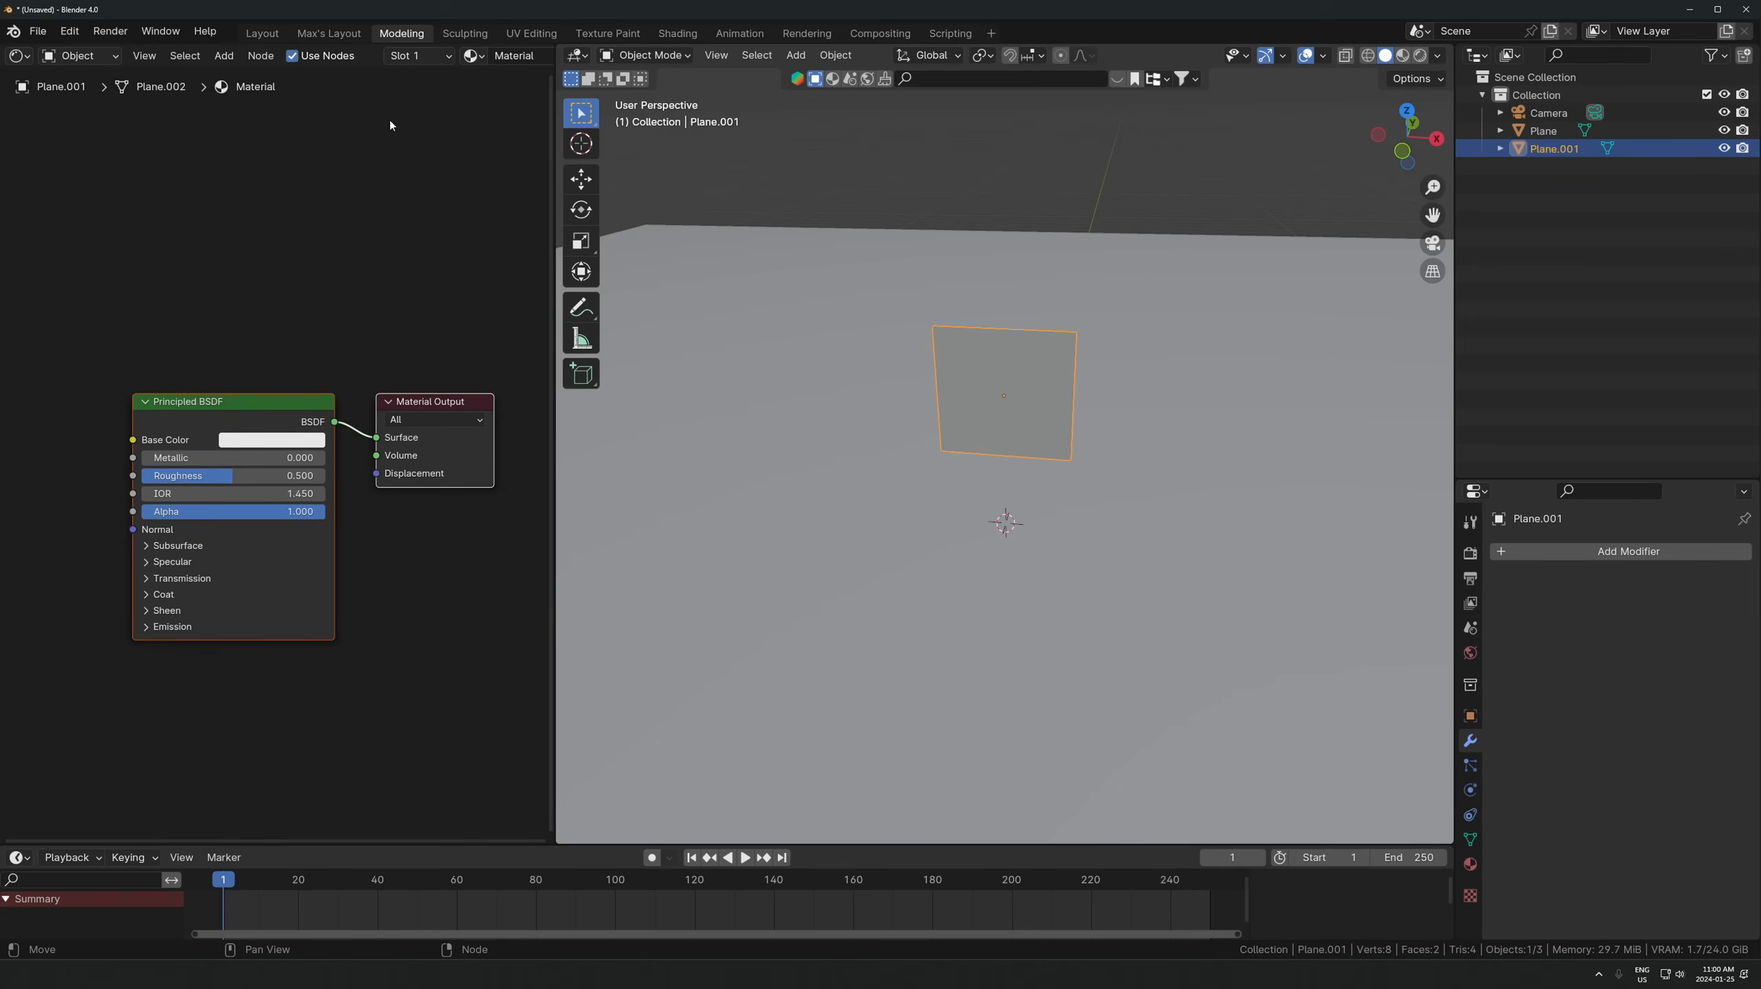
pyautogui.scroll(-1, 412, 124)
pyautogui.moveTo(412, 124); pyautogui.dragTo(693, 138, button='middle')
pyautogui.press('z')
pyautogui.click(928, 472)
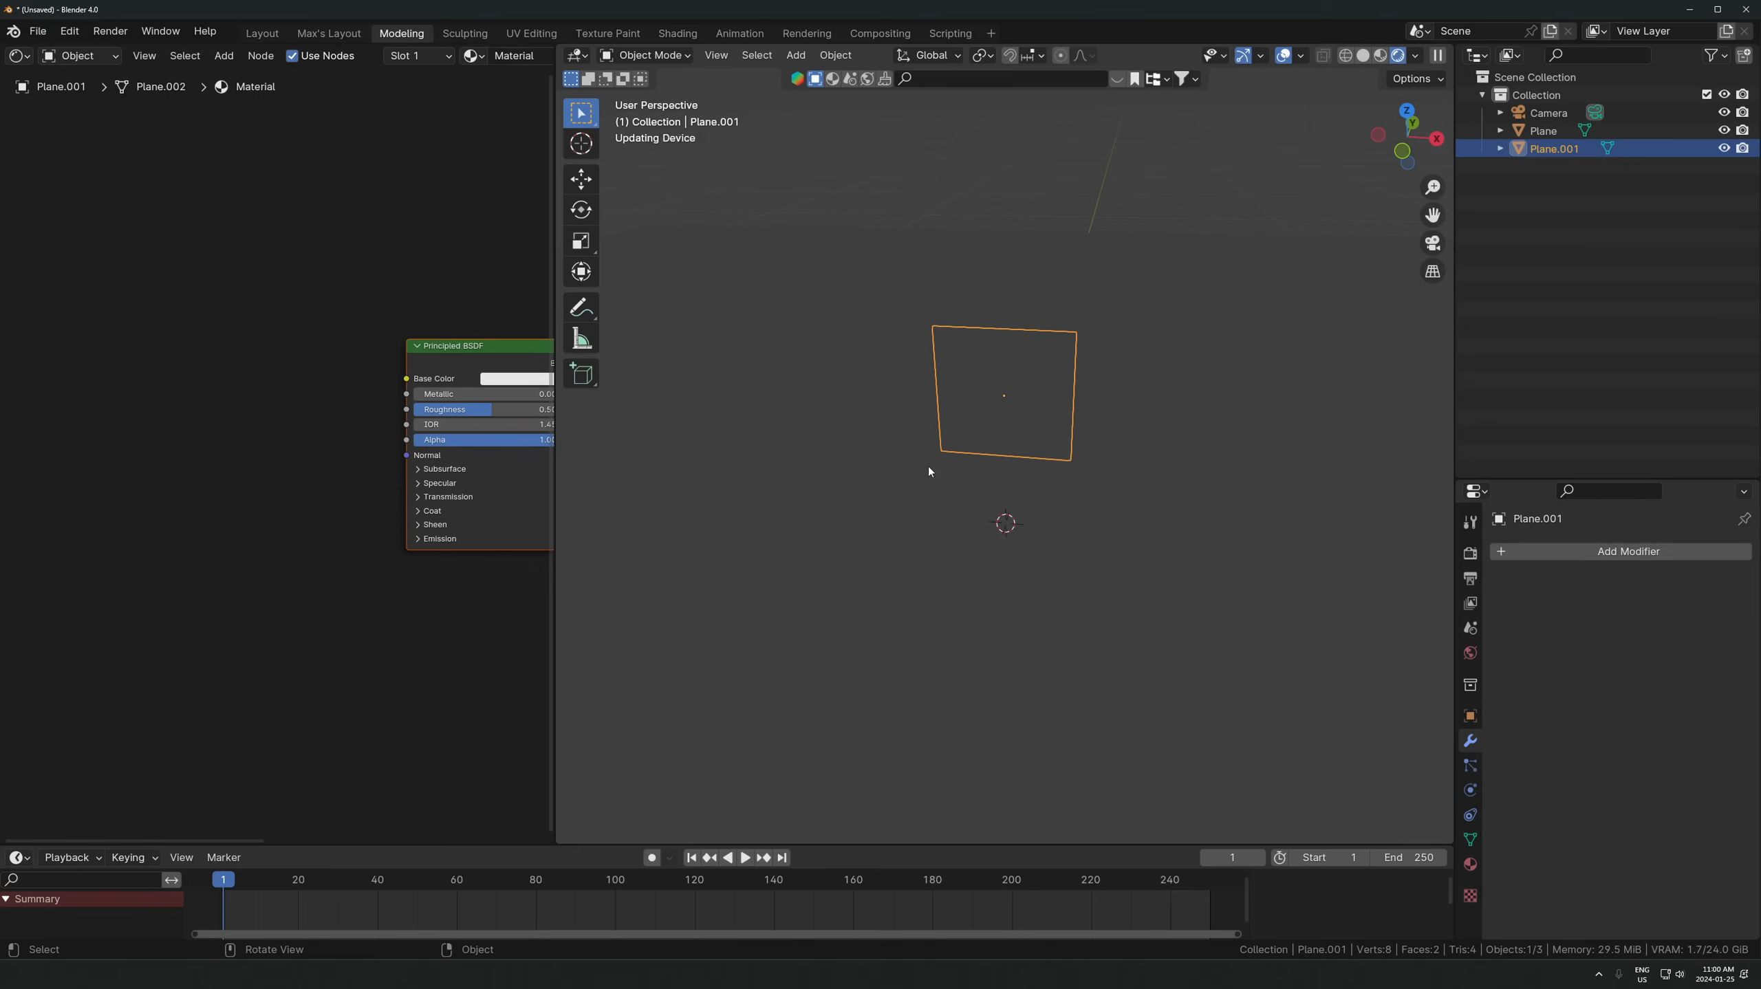
# - Make the upright plane's material emit light by setting its Principled BSDF emission strength to 12.5
pyautogui.moveTo(406, 546); pyautogui.dragTo(46, 543, button='middle')
pyautogui.click(373, 521)
pyautogui.scroll(7, 298, 540)
pyautogui.moveTo(223, 562); pyautogui.dragTo(422, 562)
pyautogui.scroll(-3, 819, 487)
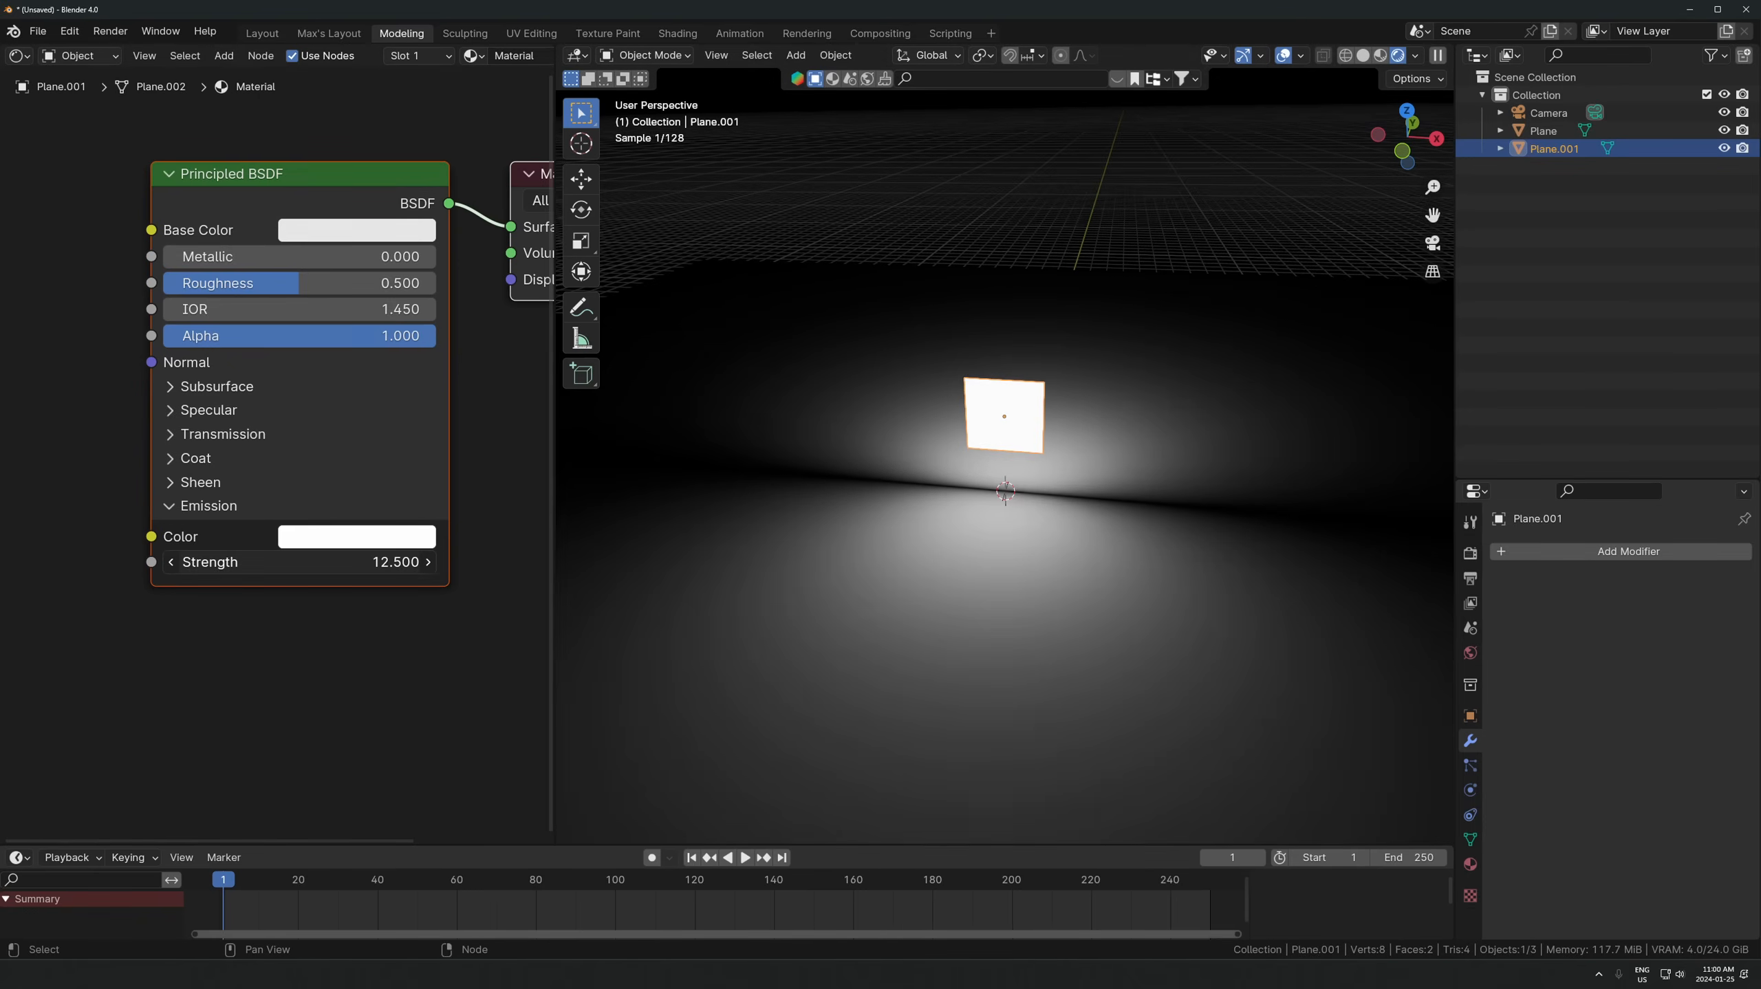
pyautogui.moveTo(209, 665); pyautogui.dragTo(299, 652, button='middle')
pyautogui.scroll(-3, 357, 620)
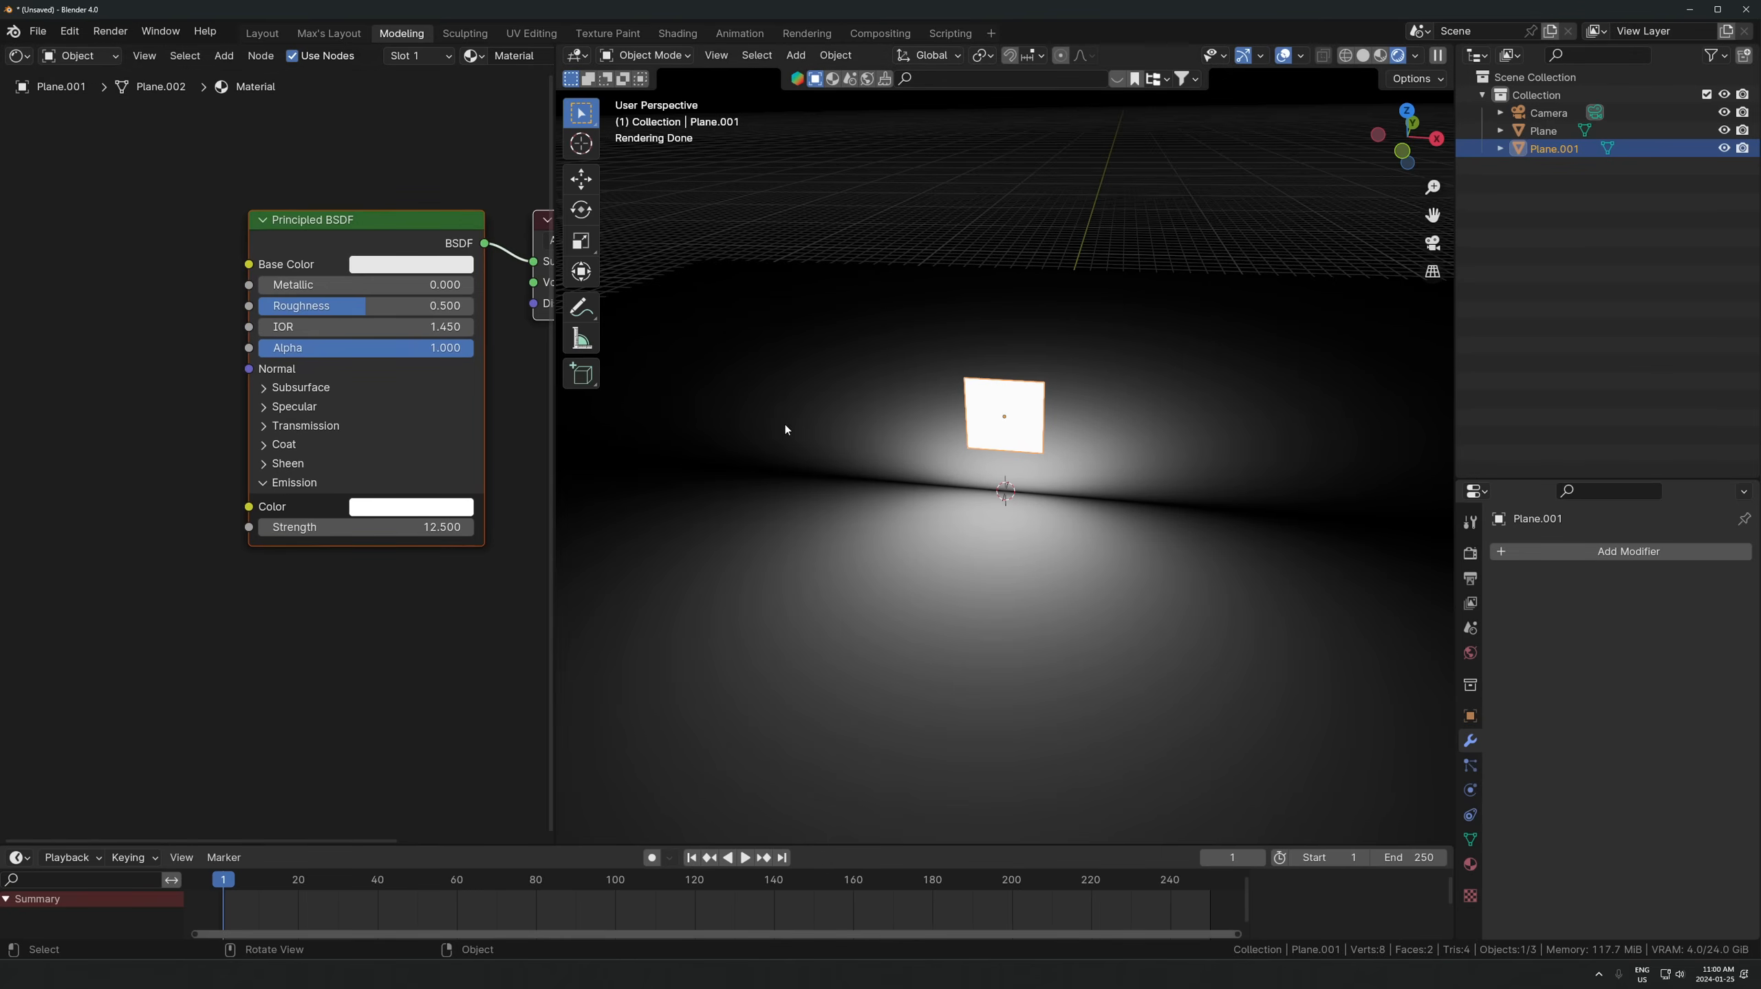
# - Create a new material for the large ground plane
pyautogui.click(1164, 558)
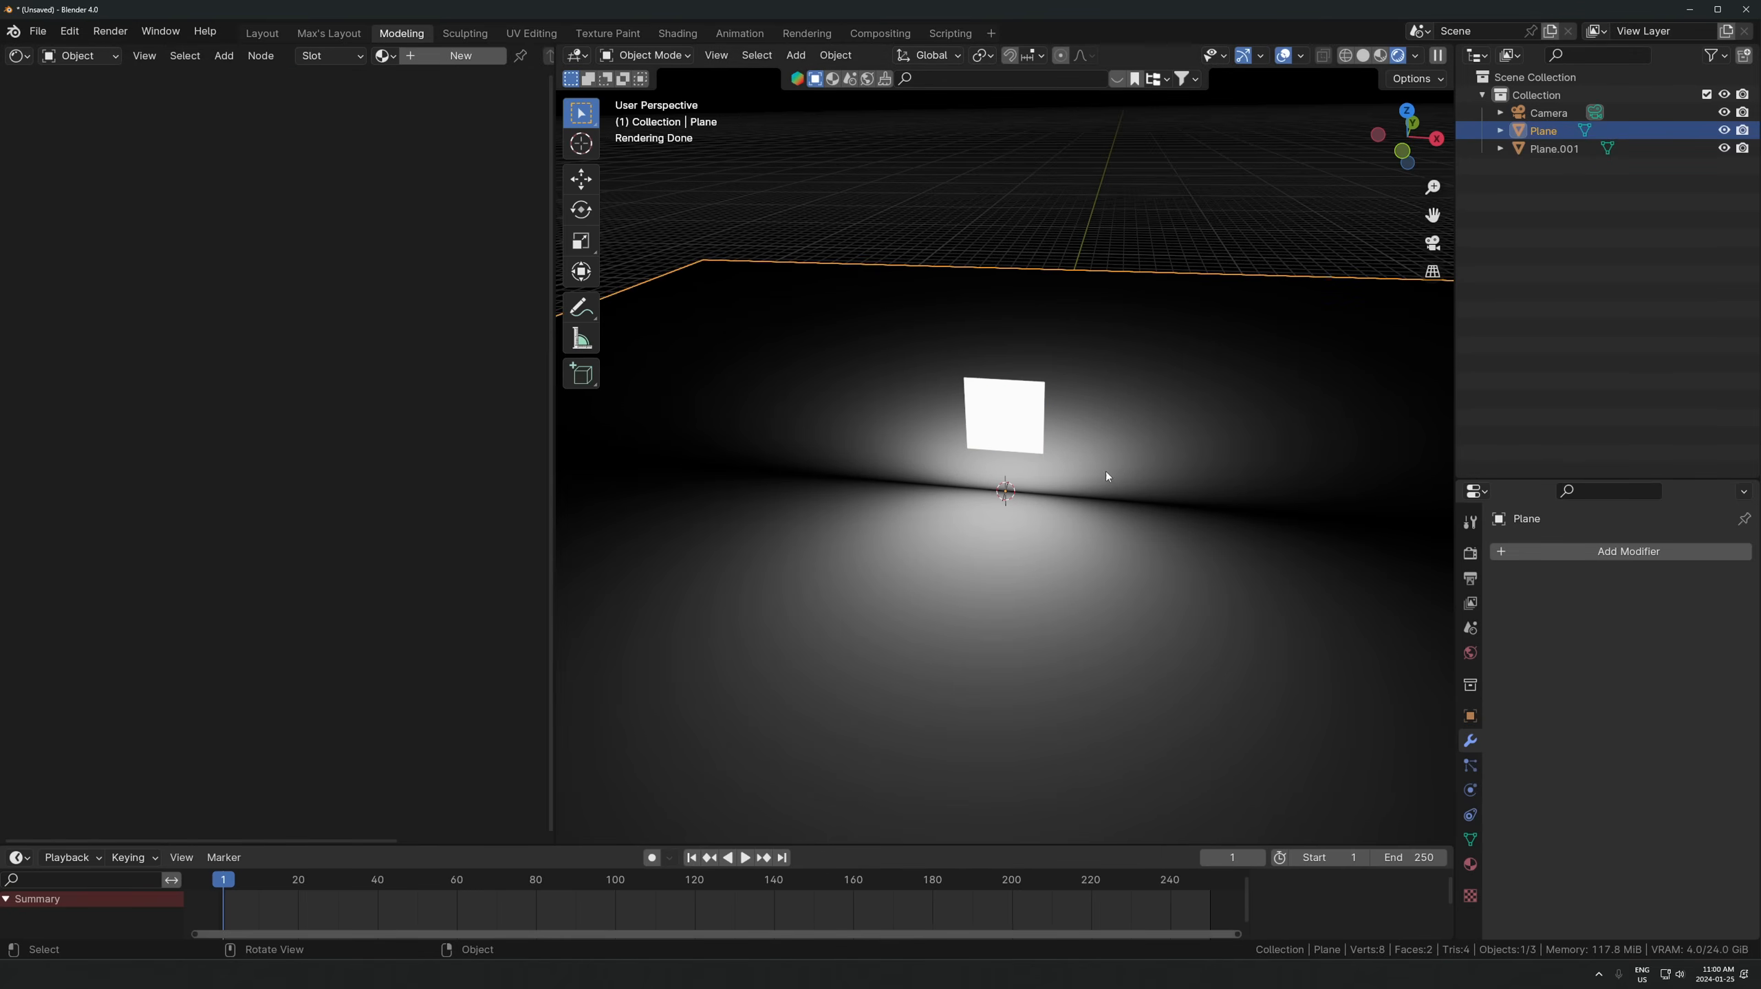
pyautogui.click(1007, 406)
pyautogui.scroll(3, 1084, 501)
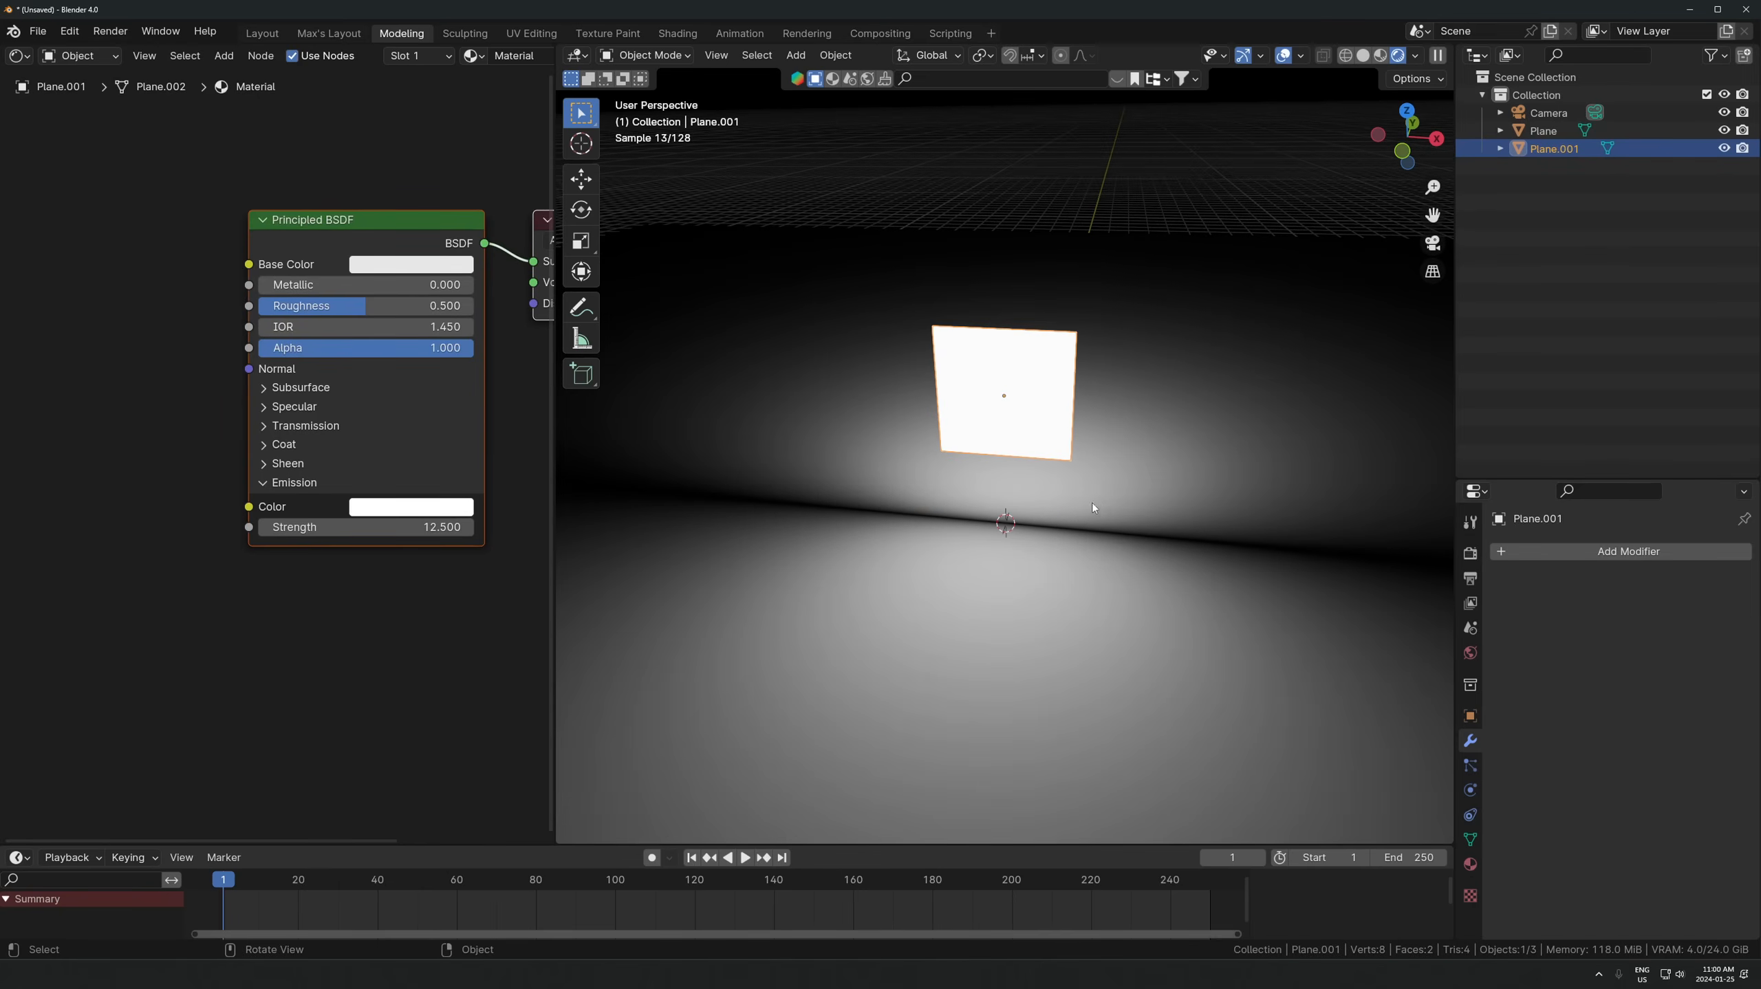
pyautogui.click(1084, 500)
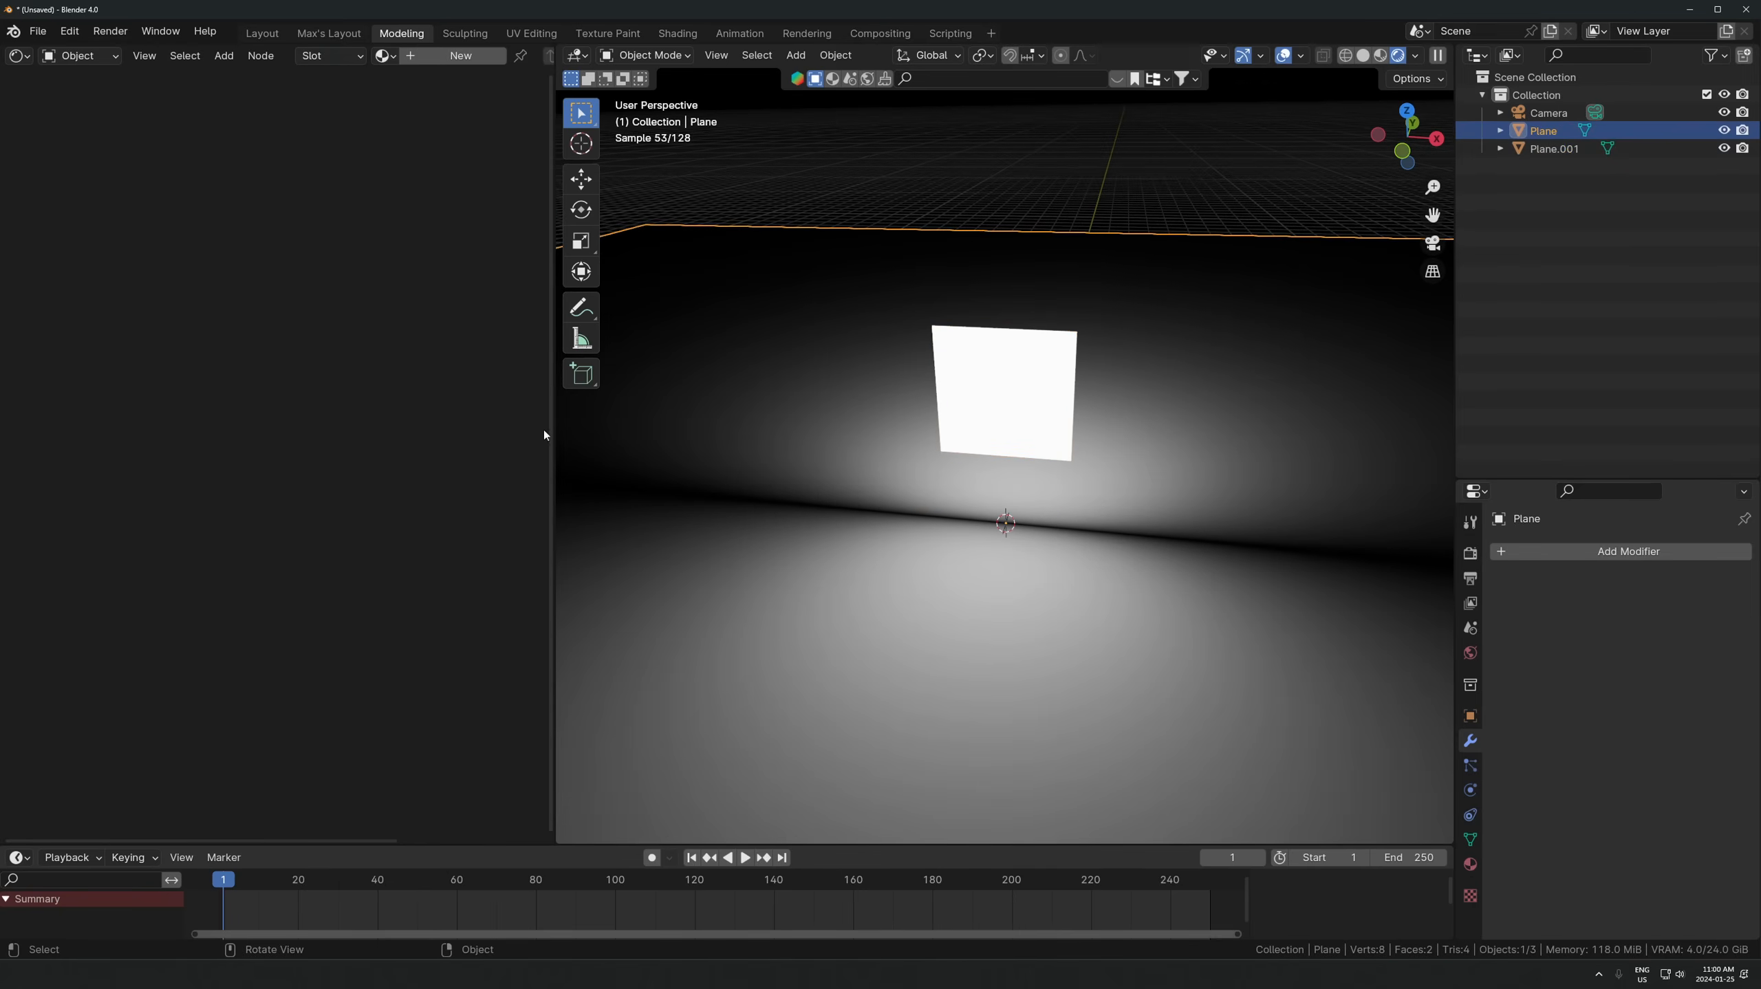
pyautogui.click(452, 56)
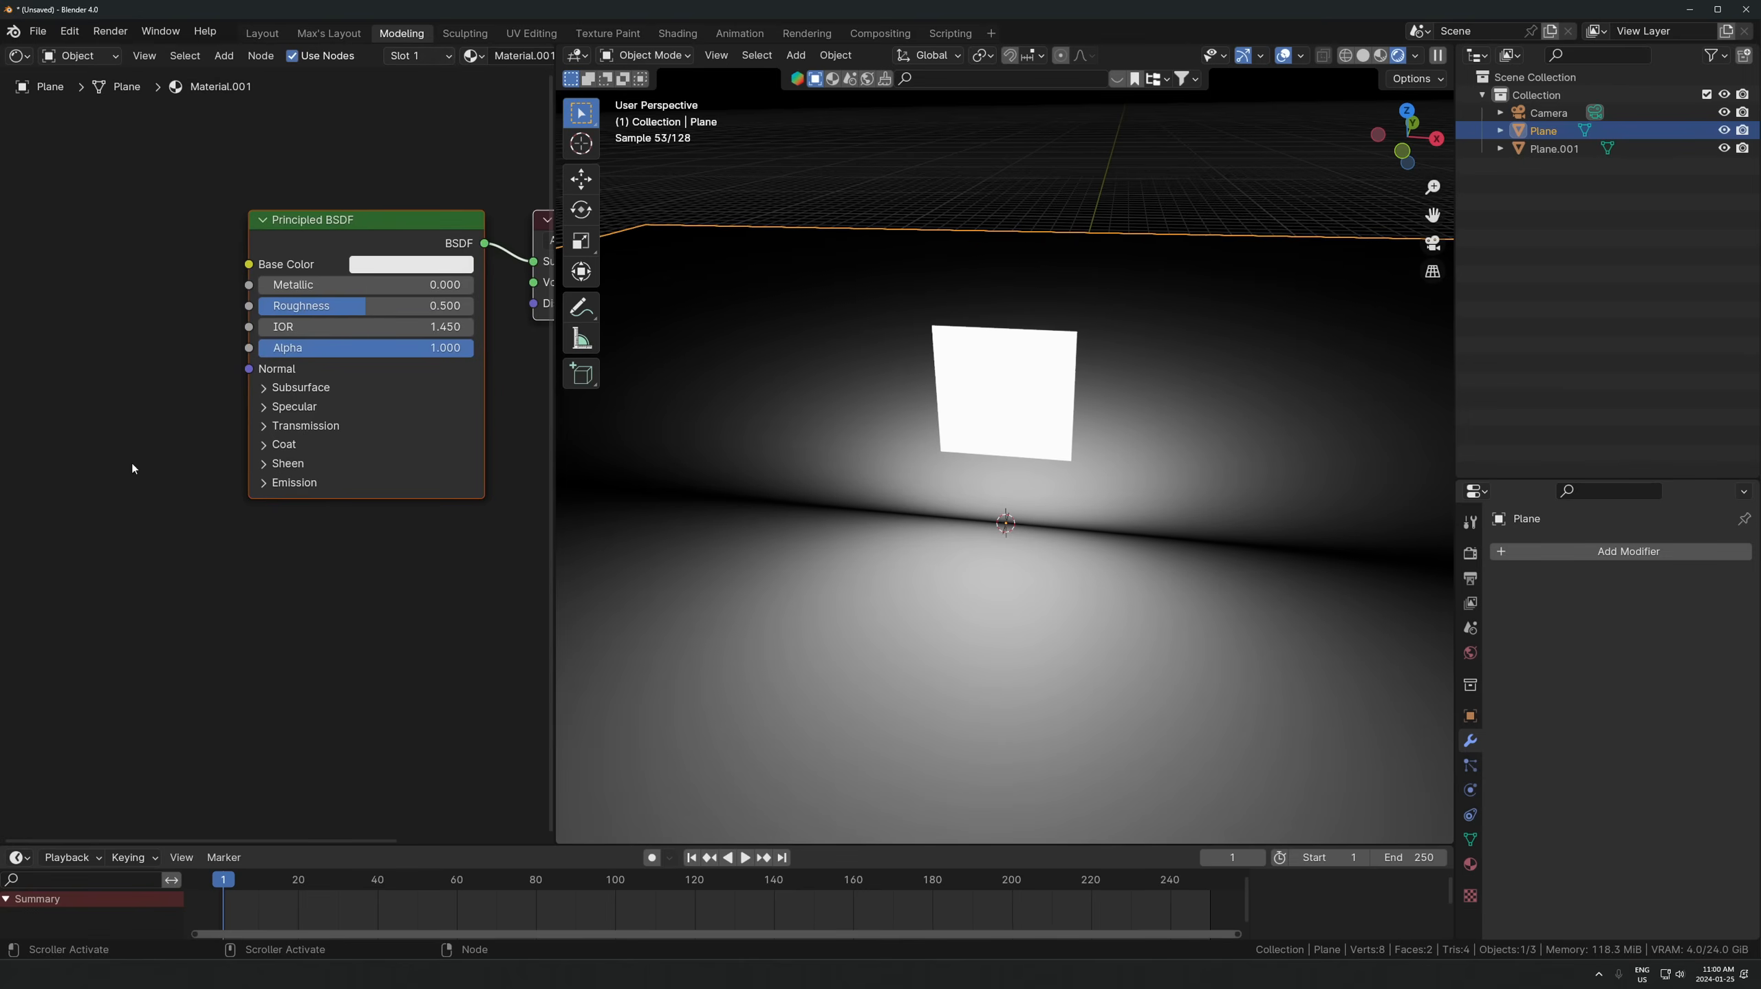
# - Set the ground material's base color to black and its roughness to about 0.254
pyautogui.moveTo(387, 223); pyautogui.dragTo(456, 223)
pyautogui.click(454, 262)
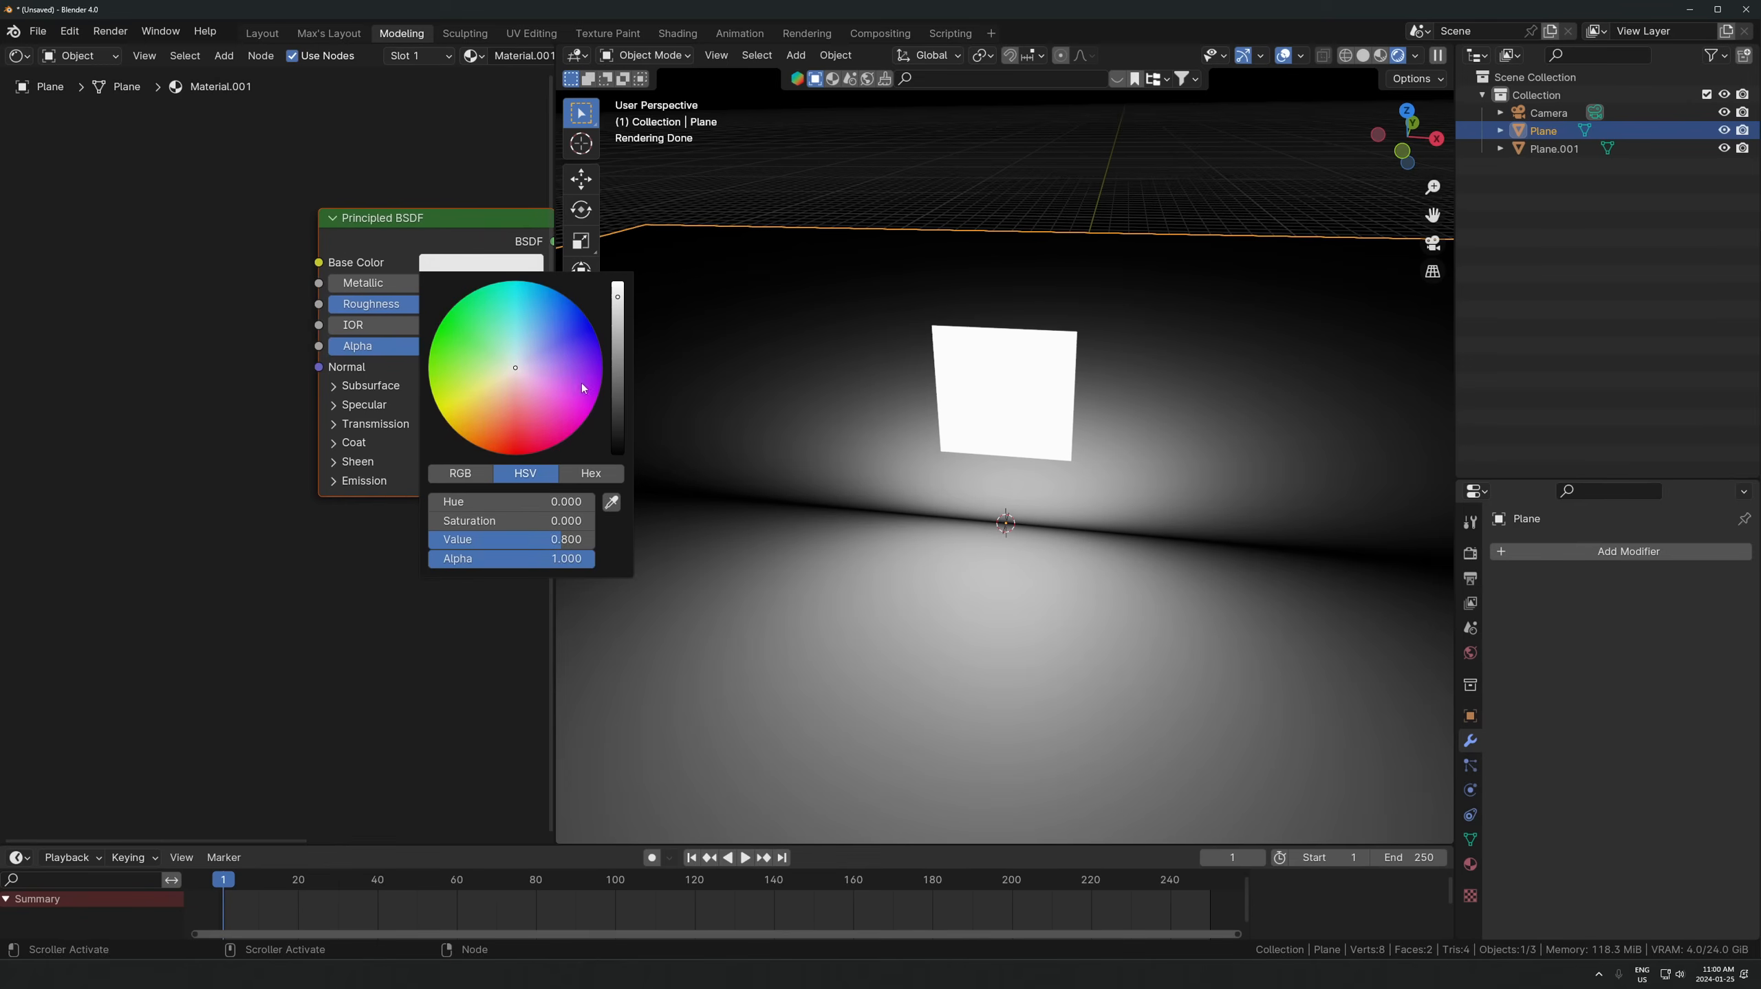
pyautogui.moveTo(617, 298); pyautogui.dragTo(612, 452)
pyautogui.moveTo(410, 299); pyautogui.dragTo(344, 304)
# - Add a Noise Texture node and connect its Fac output to the ground material's Roughness input
pyautogui.hotkey('shift', 'a')
pyautogui.write('noise')
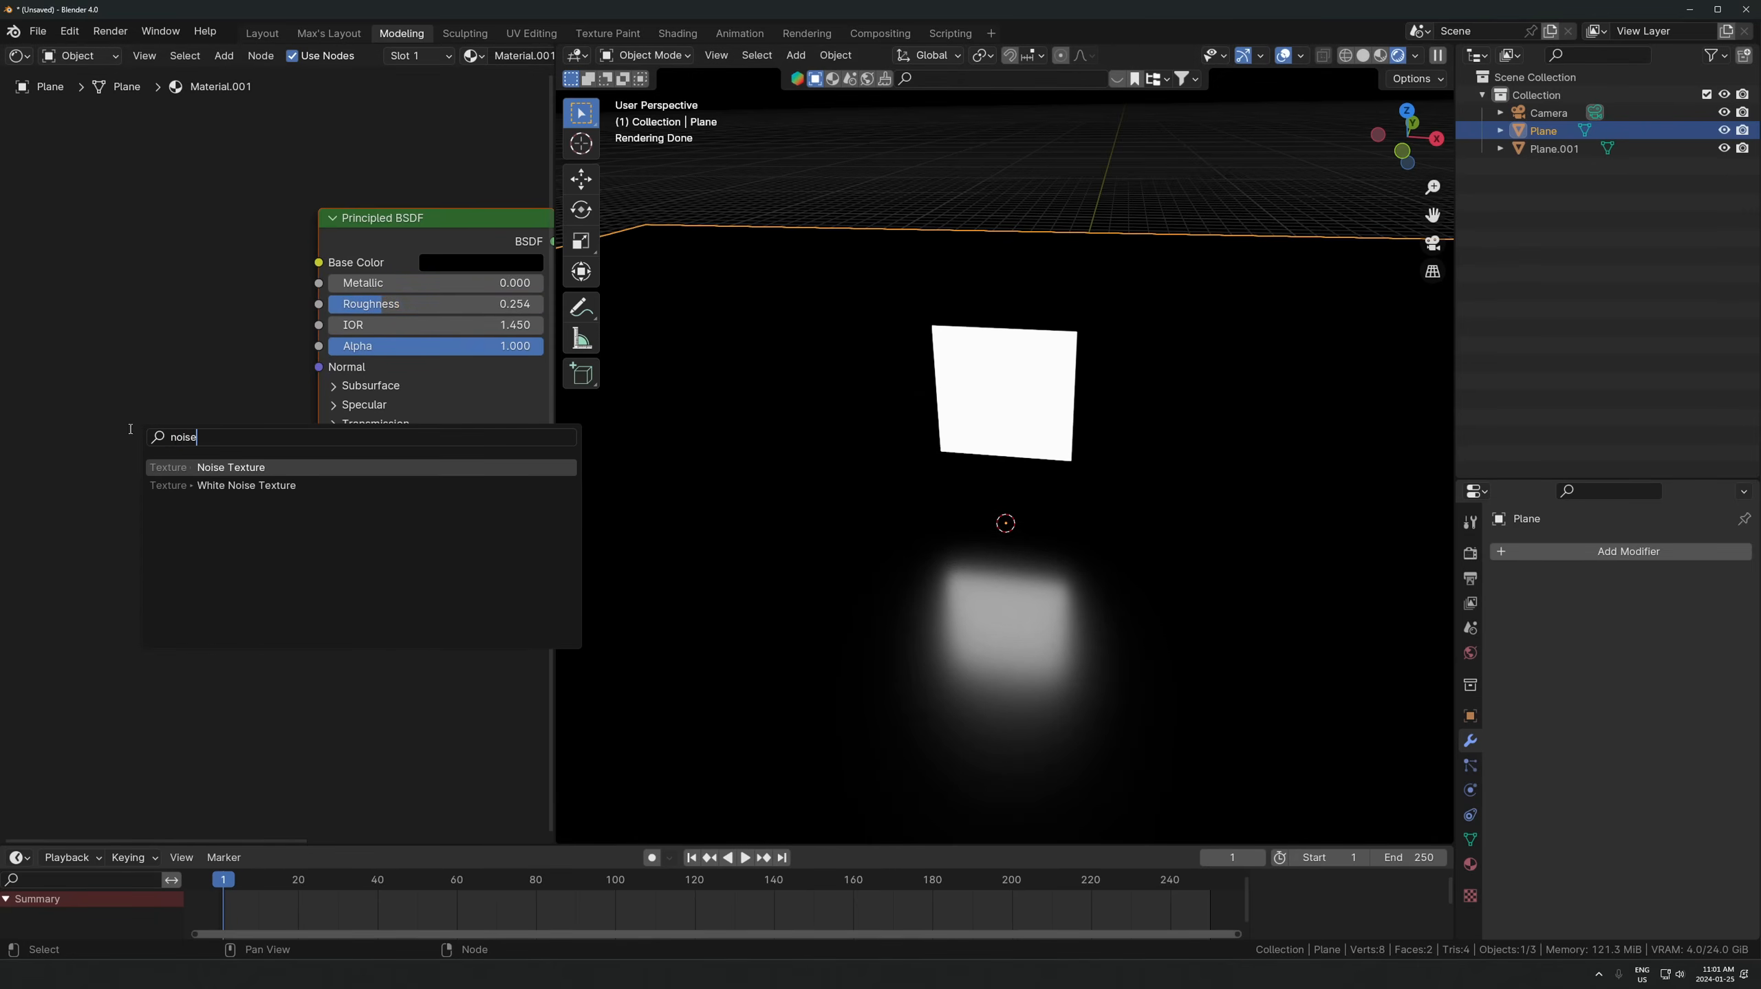
pyautogui.click(179, 456)
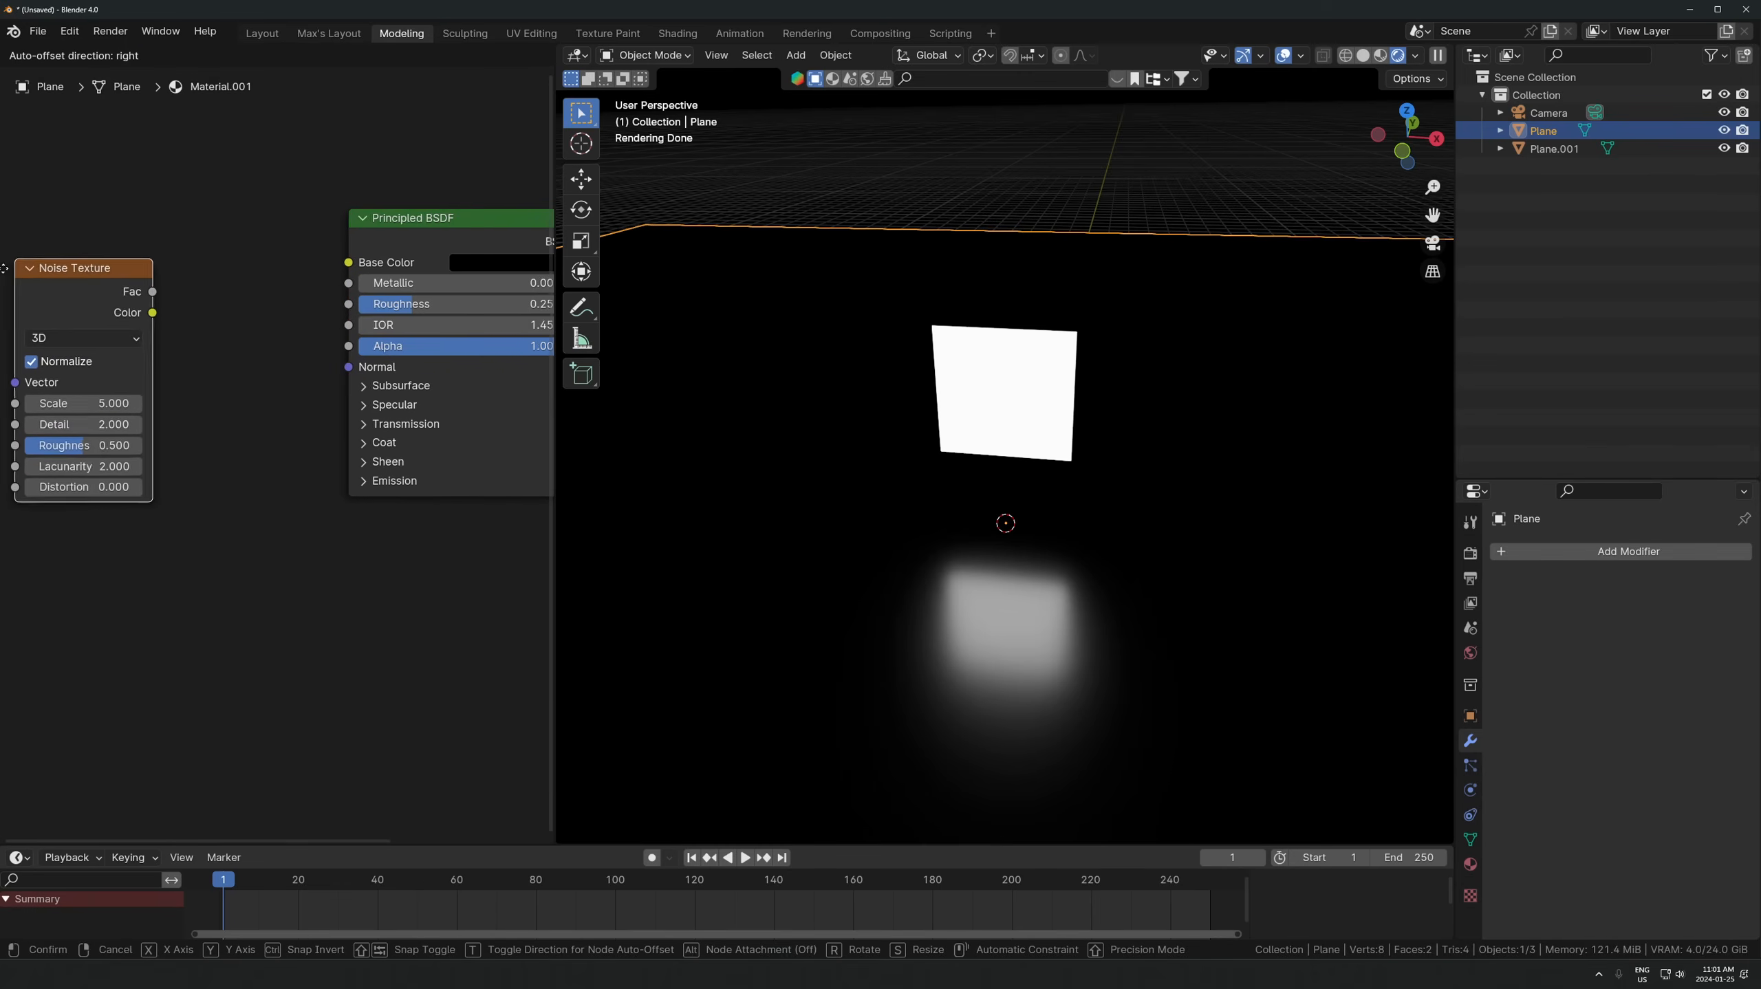
pyautogui.click(159, 263)
pyautogui.moveTo(432, 399); pyautogui.dragTo(148, 470, button='middle')
pyautogui.moveTo(36, 371); pyautogui.dragTo(160, 374)
pyautogui.moveTo(129, 485); pyautogui.dragTo(346, 413, button='middle')
pyautogui.scroll(-1, 348, 408)
pyautogui.moveTo(215, 325); pyautogui.dragTo(195, 325)
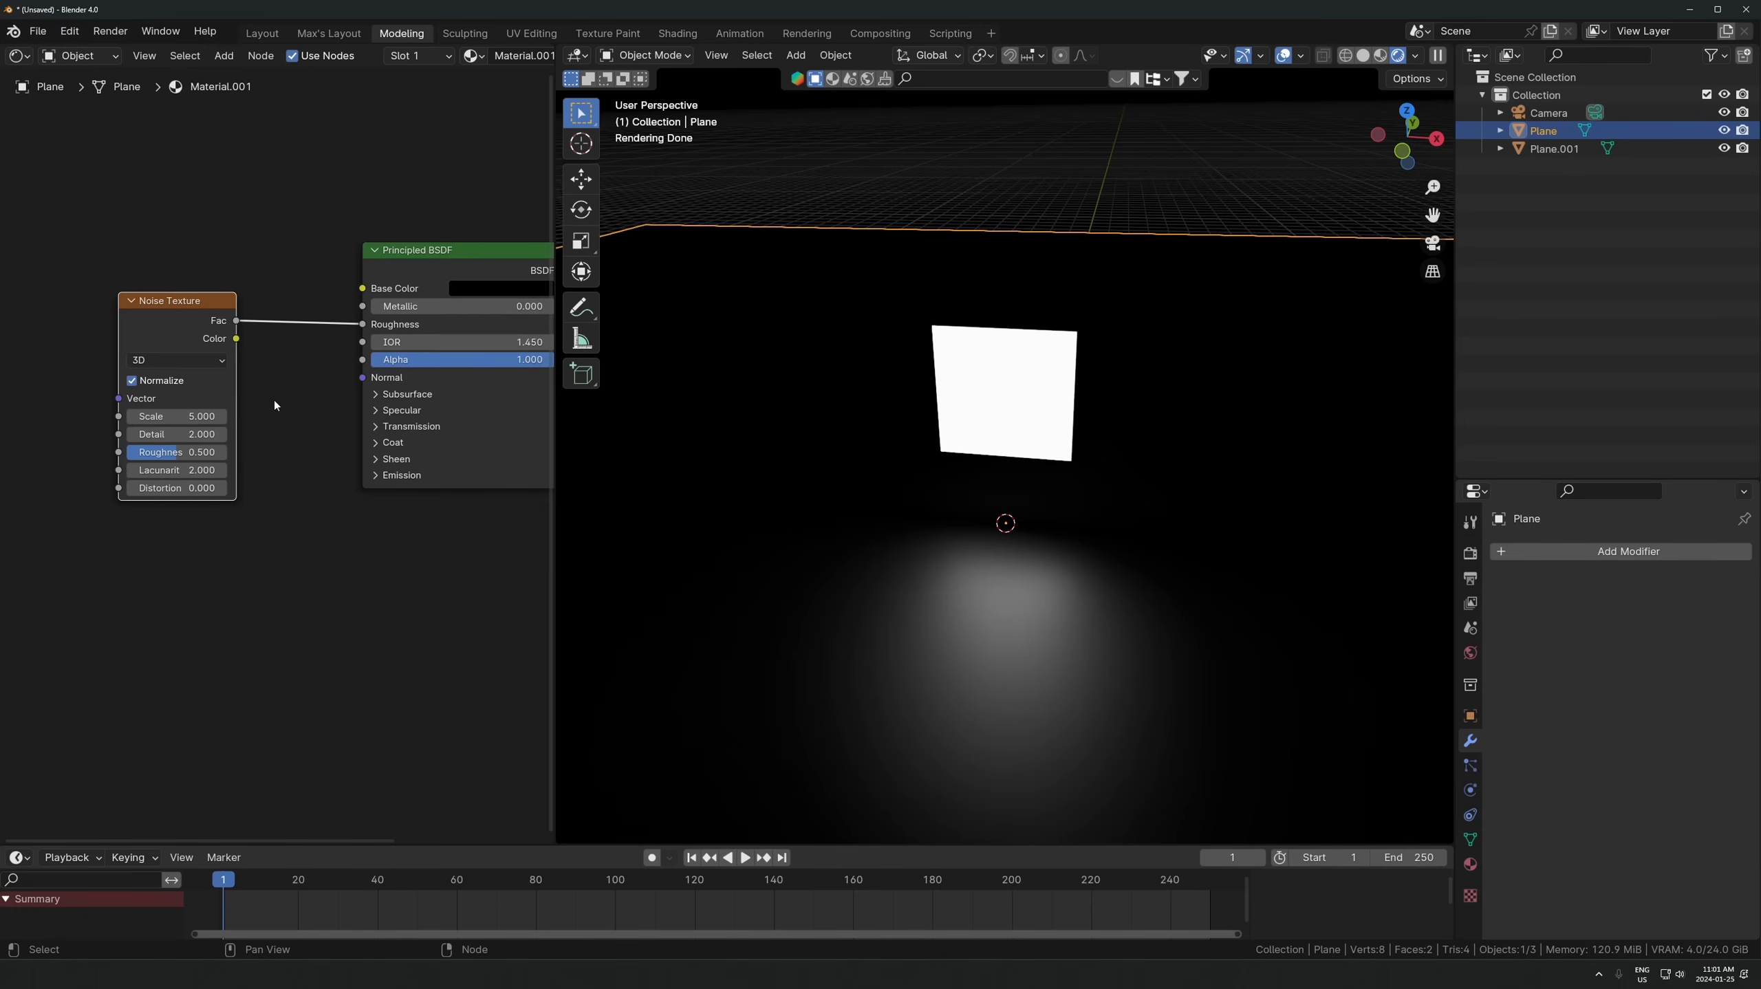
# - Insert a Color Ramp between the Noise Texture and Roughness, with the black stop at about 0.302 and white at about 0.767
pyautogui.hotkey('shift', 'a')
pyautogui.write('col')
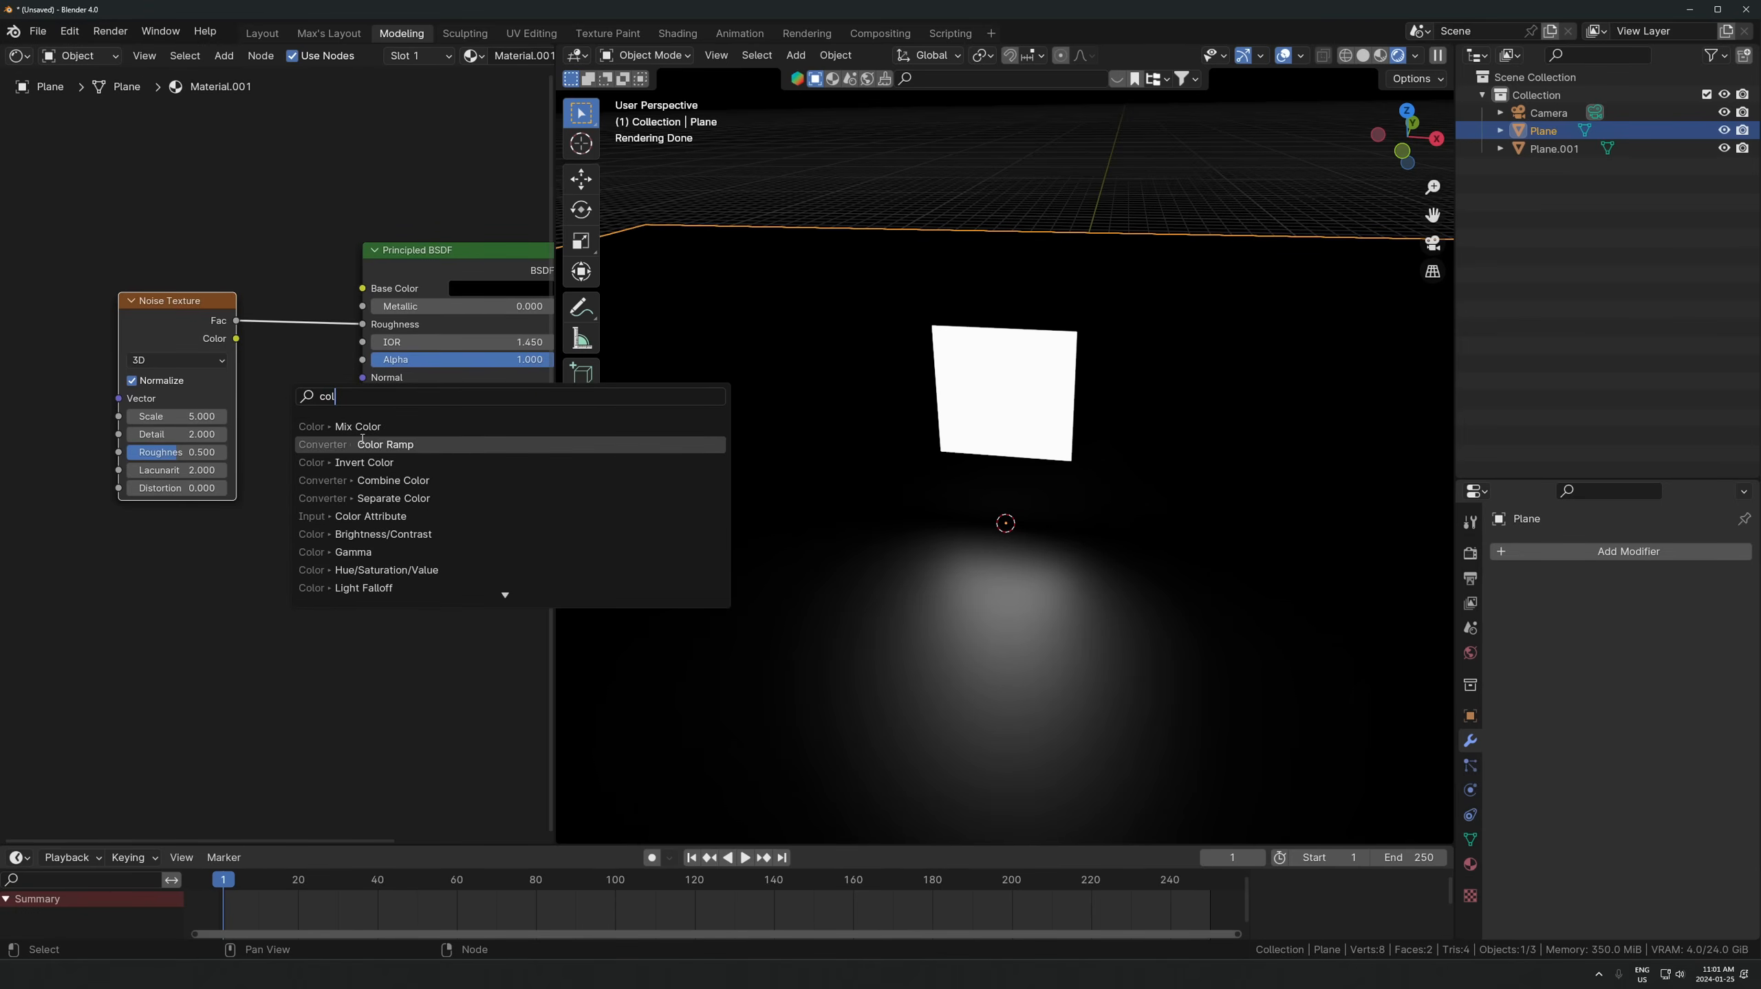
pyautogui.click(362, 443)
pyautogui.click(282, 279)
pyautogui.moveTo(355, 500); pyautogui.dragTo(216, 499, button='middle')
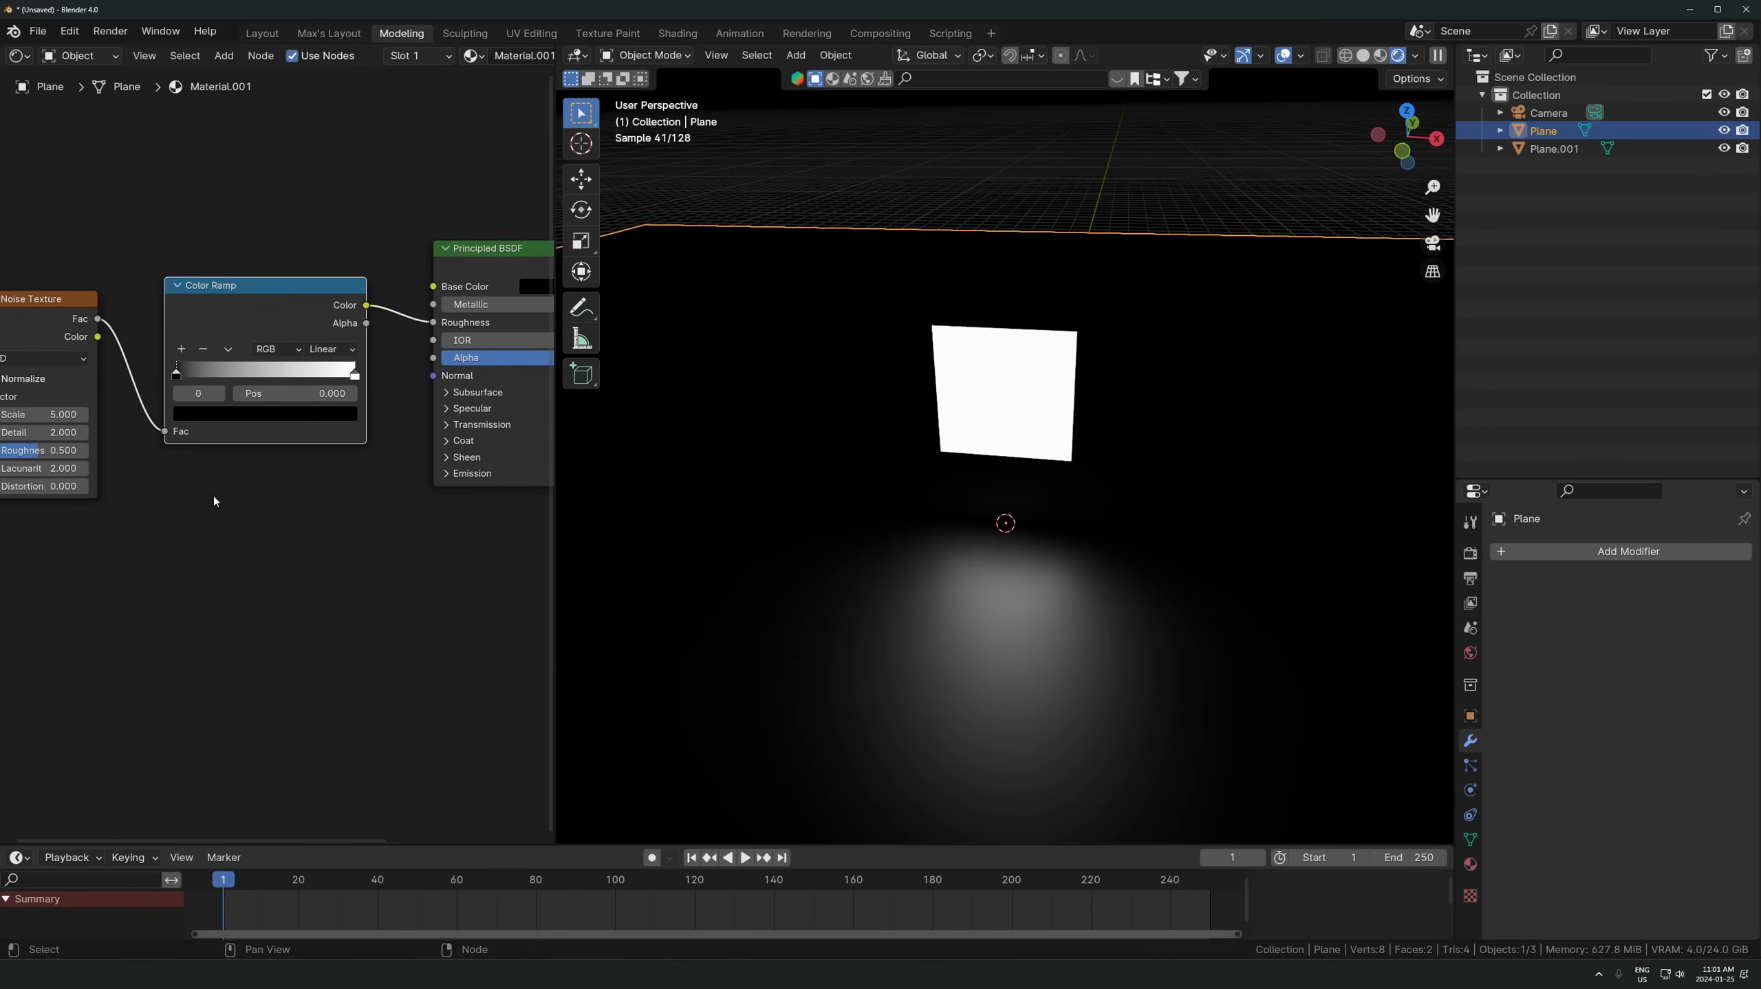
pyautogui.moveTo(185, 376); pyautogui.dragTo(238, 375)
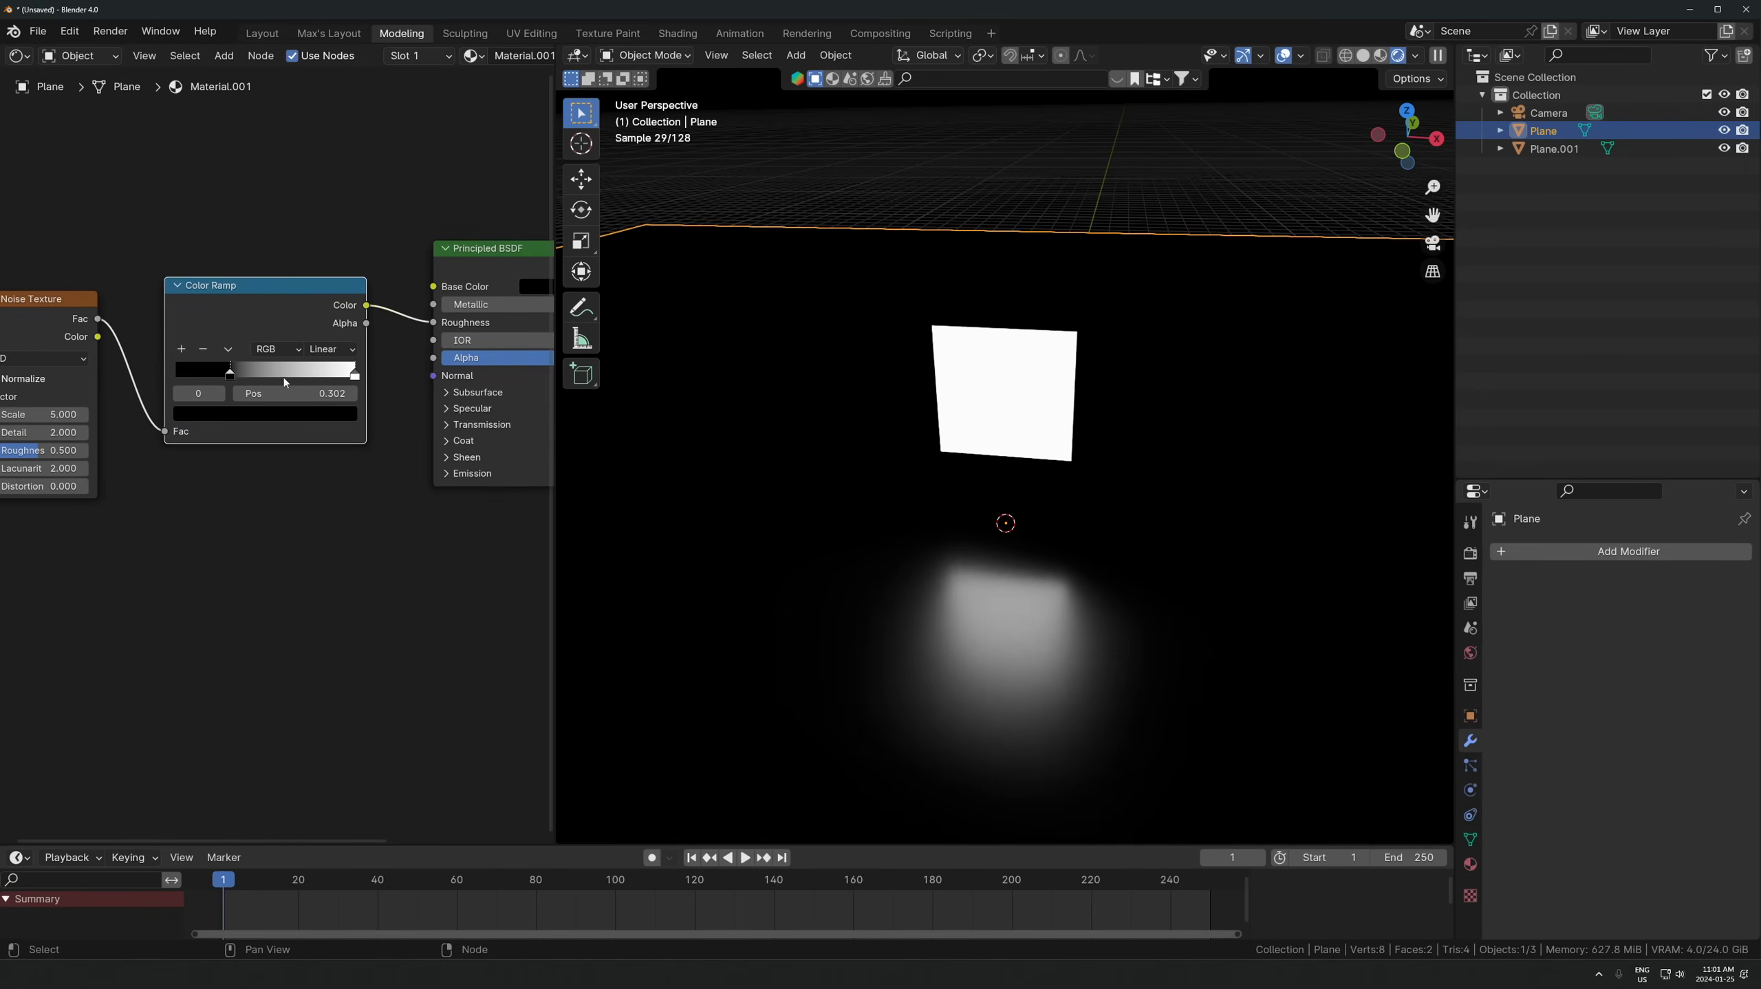
pyautogui.moveTo(354, 374); pyautogui.dragTo(311, 374)
# - Preview the Noise Texture output and the Color Ramp output directly on the ground plane
pyautogui.keyDown('ctrl'); pyautogui.keyDown('shift'); pyautogui.click(53, 323); pyautogui.keyUp('shift'); pyautogui.keyUp('ctrl')
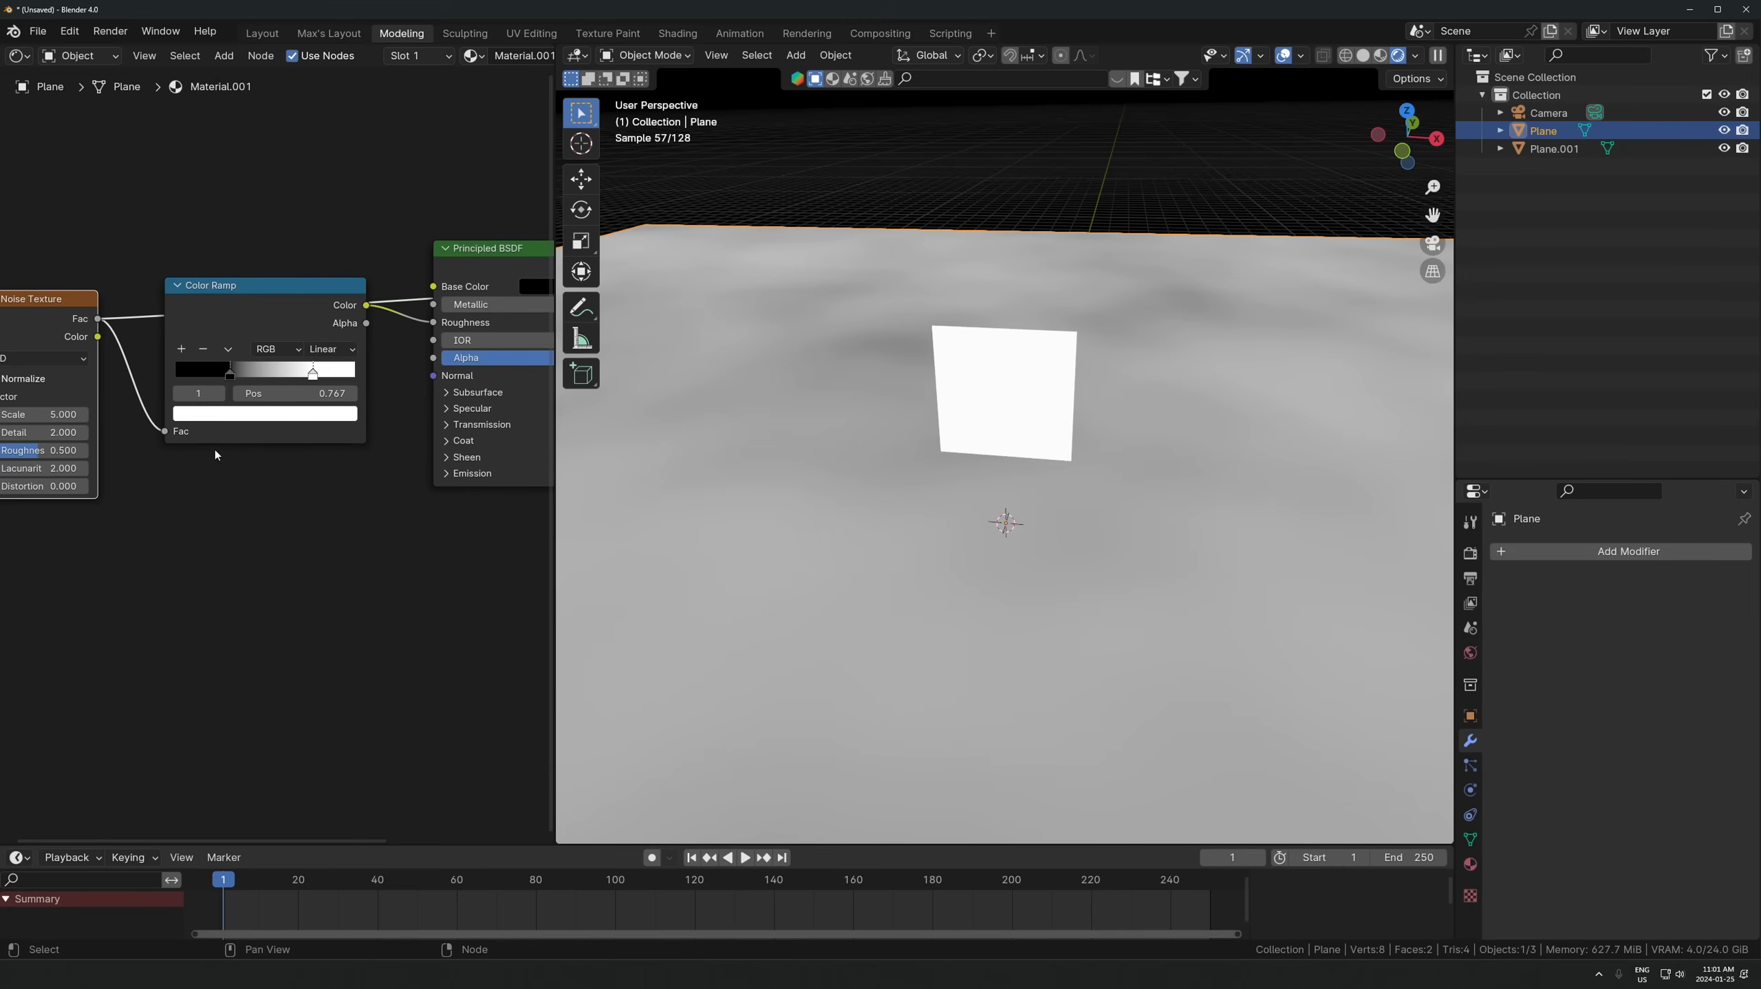
pyautogui.moveTo(216, 456); pyautogui.dragTo(271, 467, button='middle')
pyautogui.scroll(-1, 271, 467)
pyautogui.keyDown('ctrl'); pyautogui.keyDown('shift'); pyautogui.click(283, 352); pyautogui.keyUp('shift'); pyautogui.keyUp('ctrl')
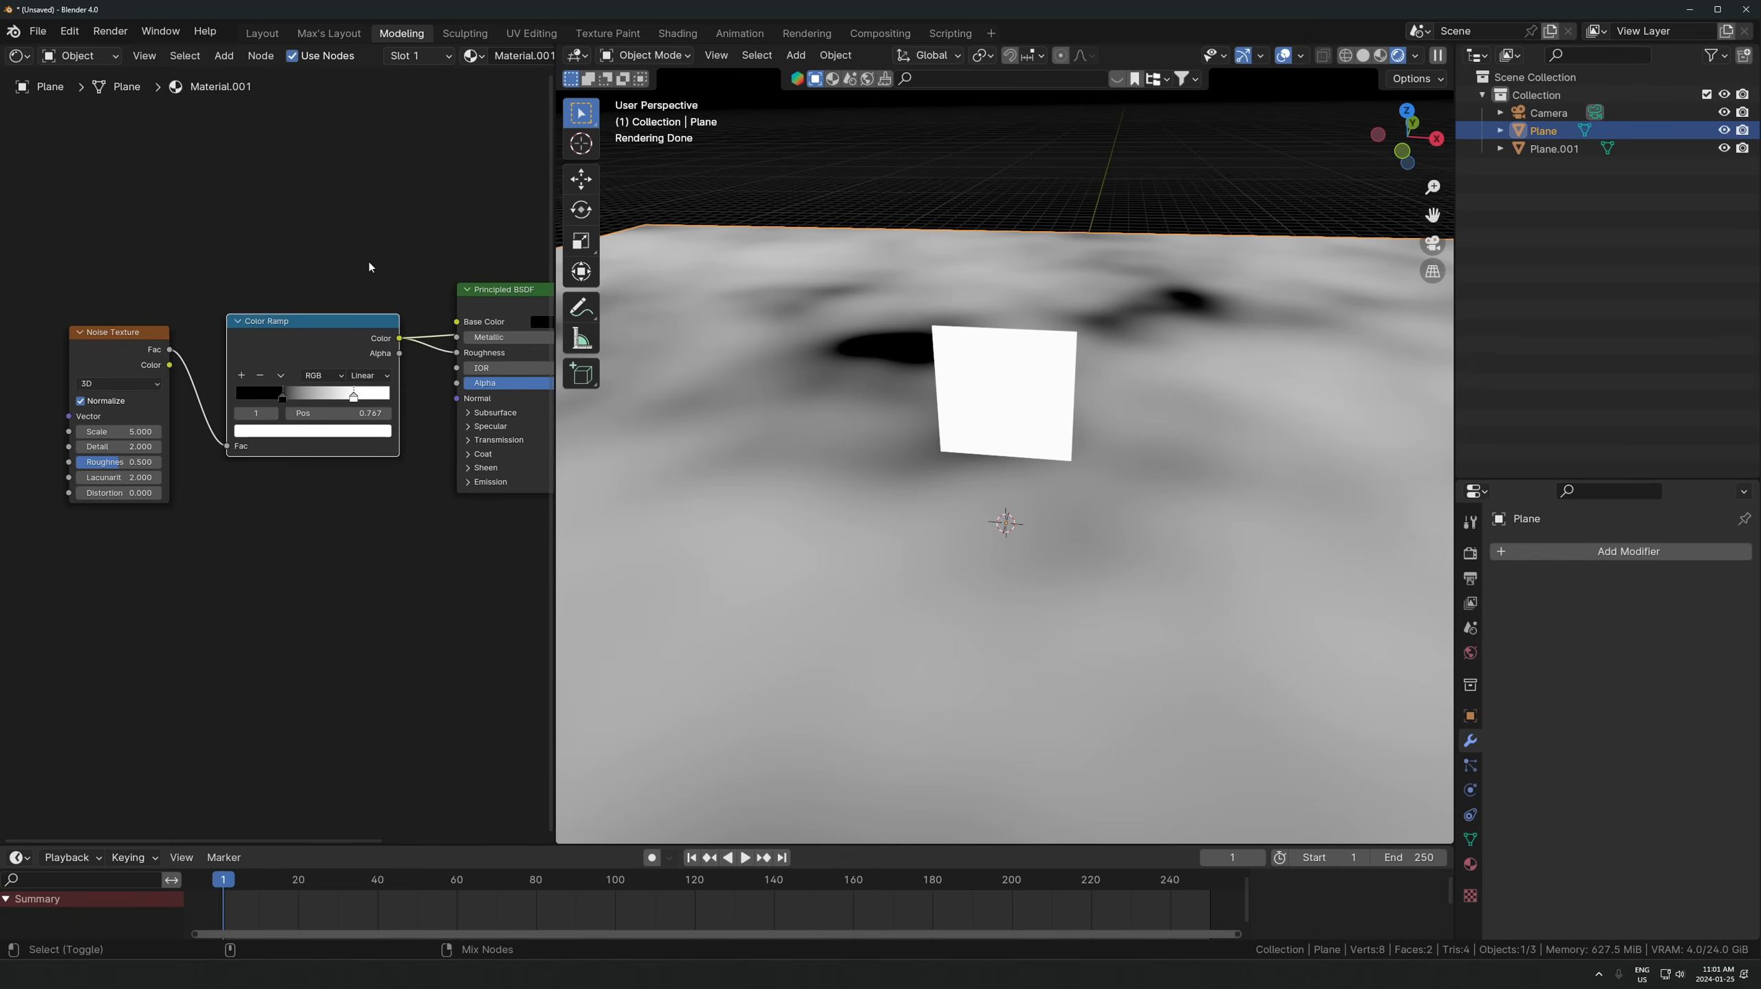
# - Preview the Noise Texture and Color Ramp outputs on the ground, and restore the Principled BSDF as the material's displayed output
pyautogui.keyDown('ctrl'); pyautogui.keyDown('shift'); pyautogui.click(140, 336); pyautogui.keyUp('shift'); pyautogui.keyUp('ctrl')
pyautogui.keyDown('ctrl'); pyautogui.keyDown('shift'); pyautogui.click(262, 347); pyautogui.keyUp('shift'); pyautogui.keyUp('ctrl')
pyautogui.moveTo(256, 413); pyautogui.dragTo(162, 469, button='middle')
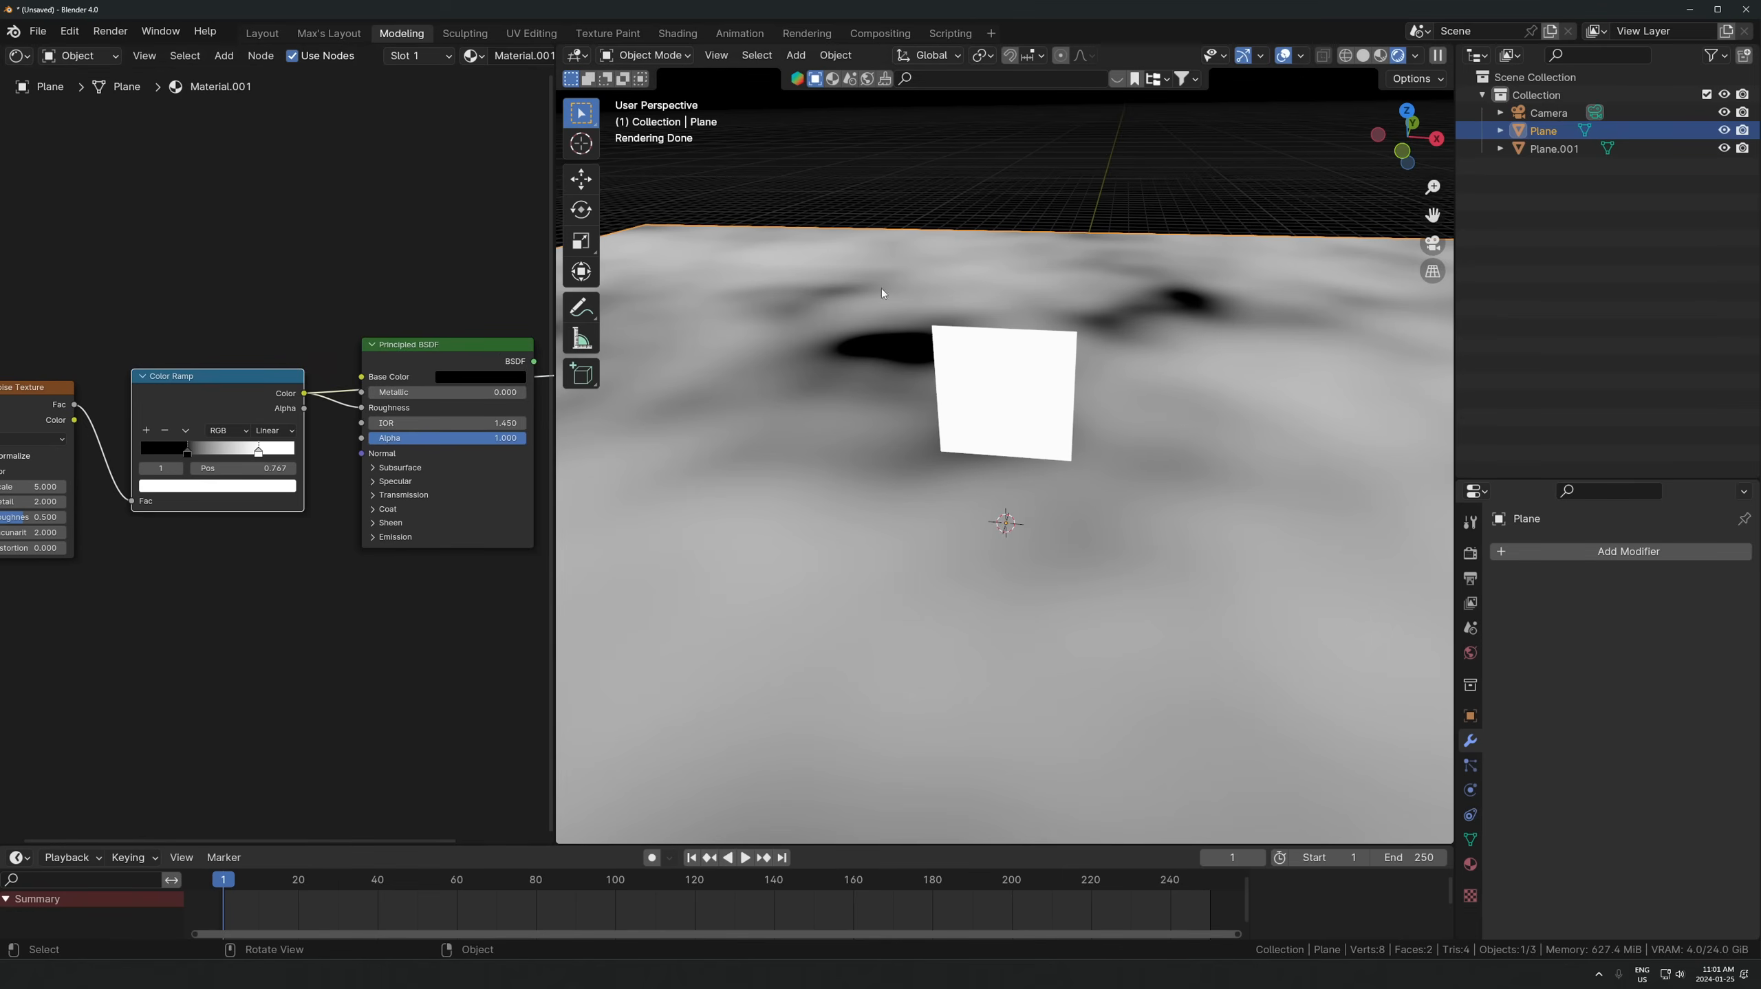
pyautogui.scroll(2, 380, 424)
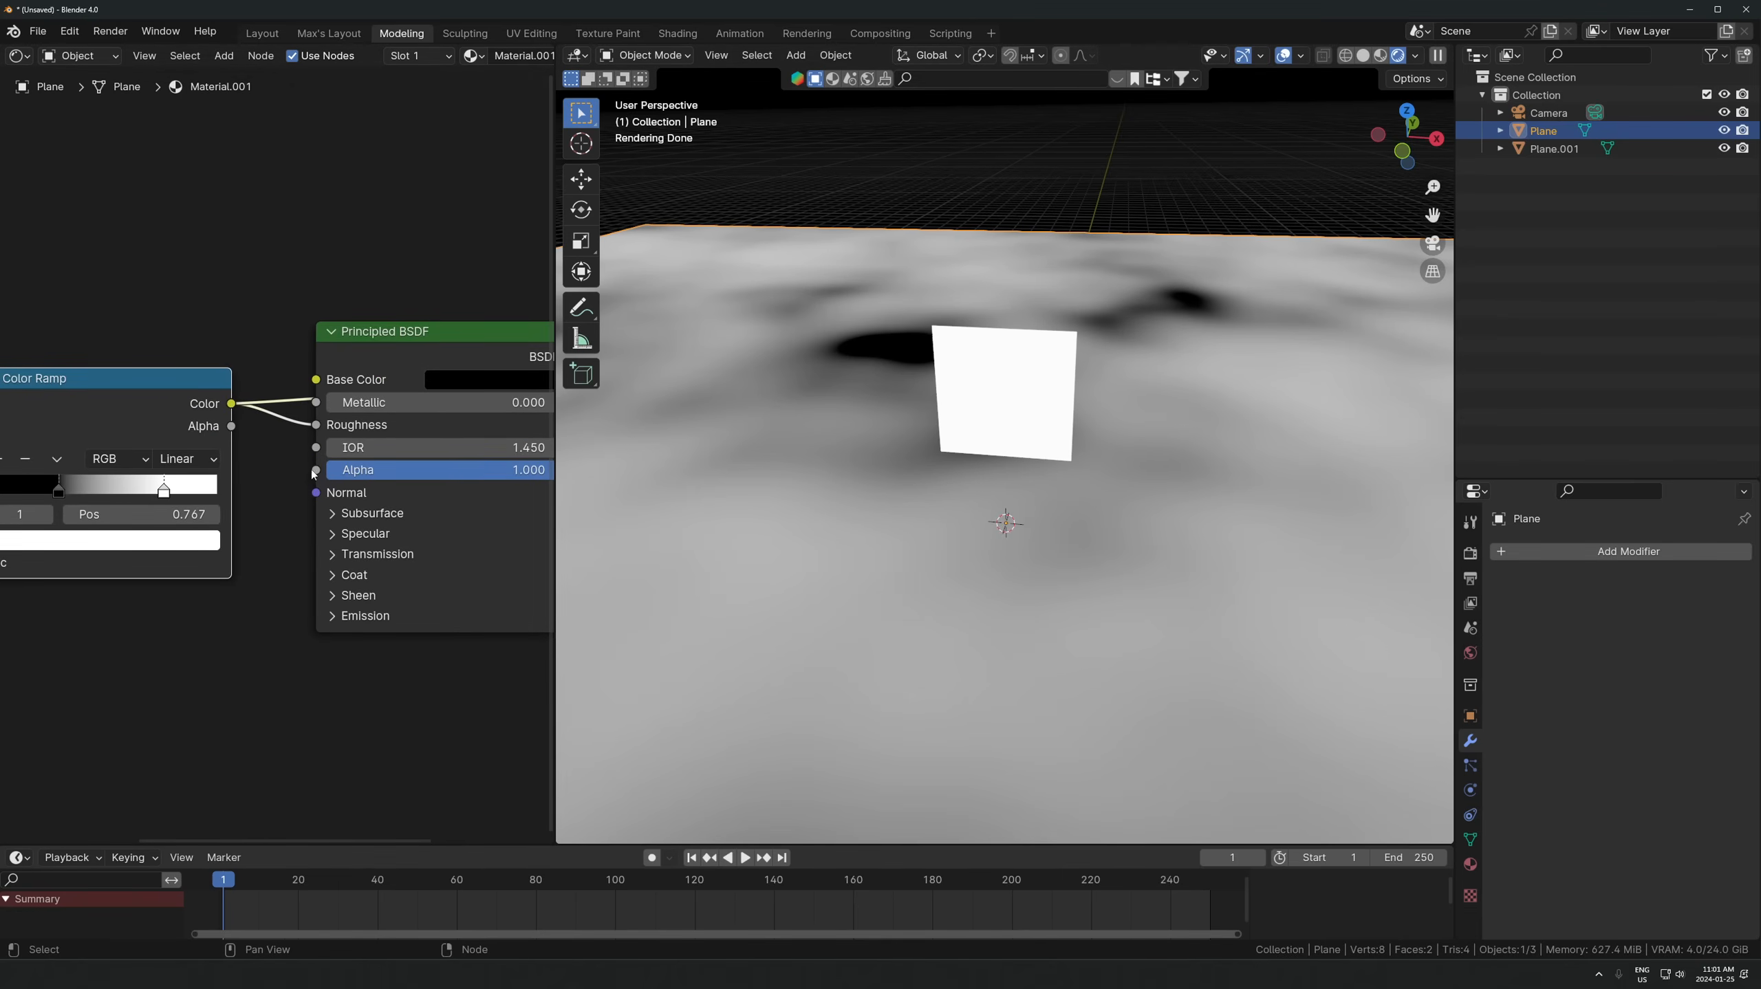
pyautogui.keyDown('ctrl'); pyautogui.keyDown('shift'); pyautogui.click(436, 331); pyautogui.keyUp('shift'); pyautogui.keyUp('ctrl')
pyautogui.scroll(3, 277, 454)
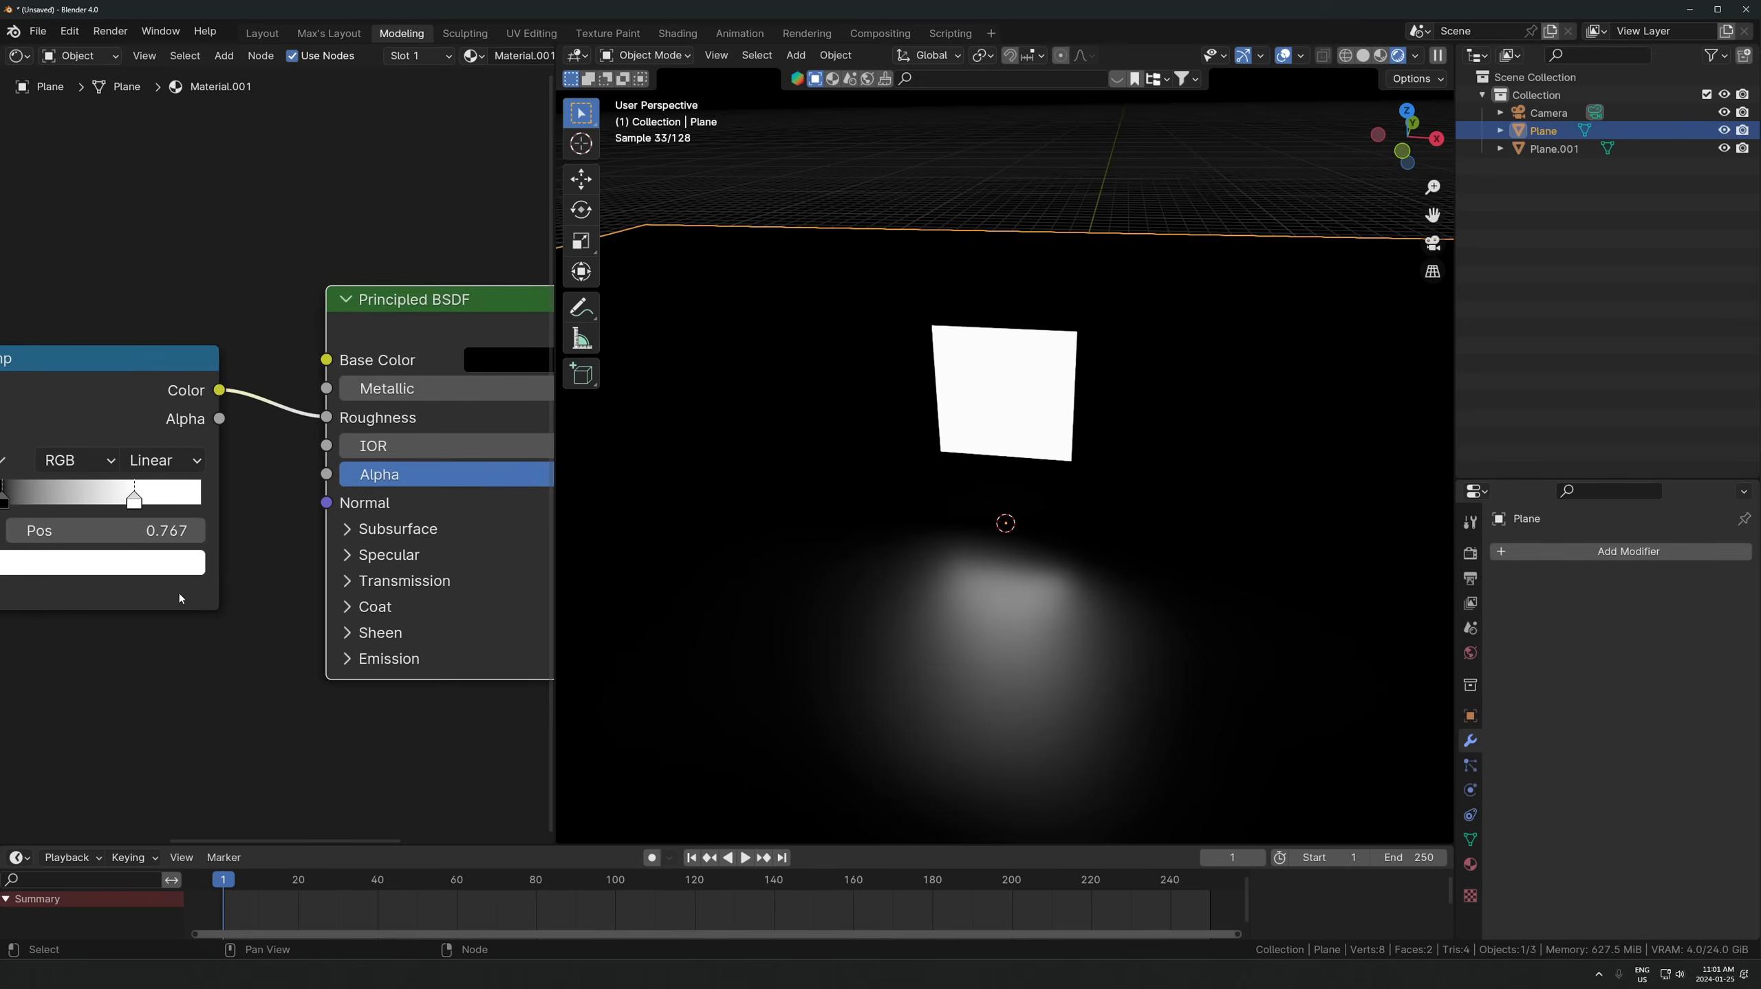
# - Set the Noise Texture's scale to 21, detail to 11 and roughness to about 0.843
pyautogui.moveTo(178, 588); pyautogui.dragTo(405, 543, button='middle')
pyautogui.scroll(-3, 194, 422)
pyautogui.moveTo(78, 443); pyautogui.dragTo(240, 430, button='middle')
pyautogui.moveTo(138, 485); pyautogui.dragTo(187, 532)
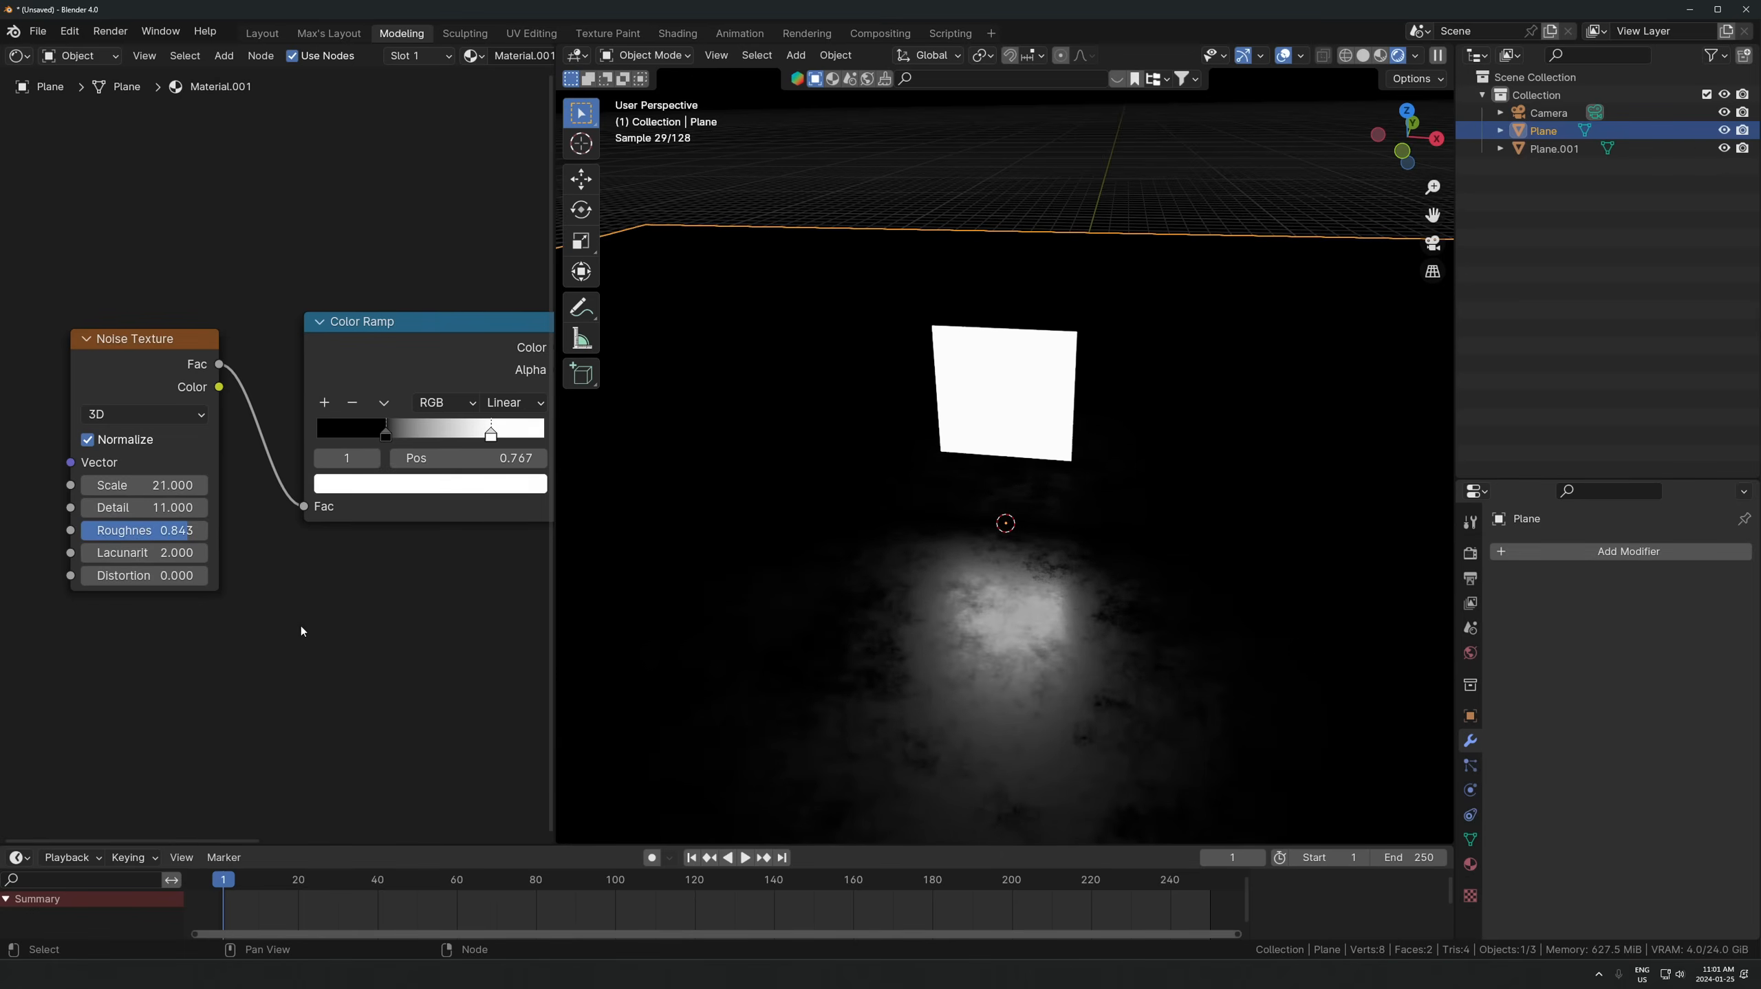
# - Tighten the Color Ramp's contrast by moving the black stop closer to the middle and the white stop to about 0.734
pyautogui.moveTo(308, 629); pyautogui.dragTo(230, 634, button='middle')
pyautogui.moveTo(307, 437); pyautogui.dragTo(389, 440)
pyautogui.moveTo(850, 577); pyautogui.dragTo(835, 543, button='middle')
pyautogui.moveTo(340, 442); pyautogui.dragTo(405, 441)
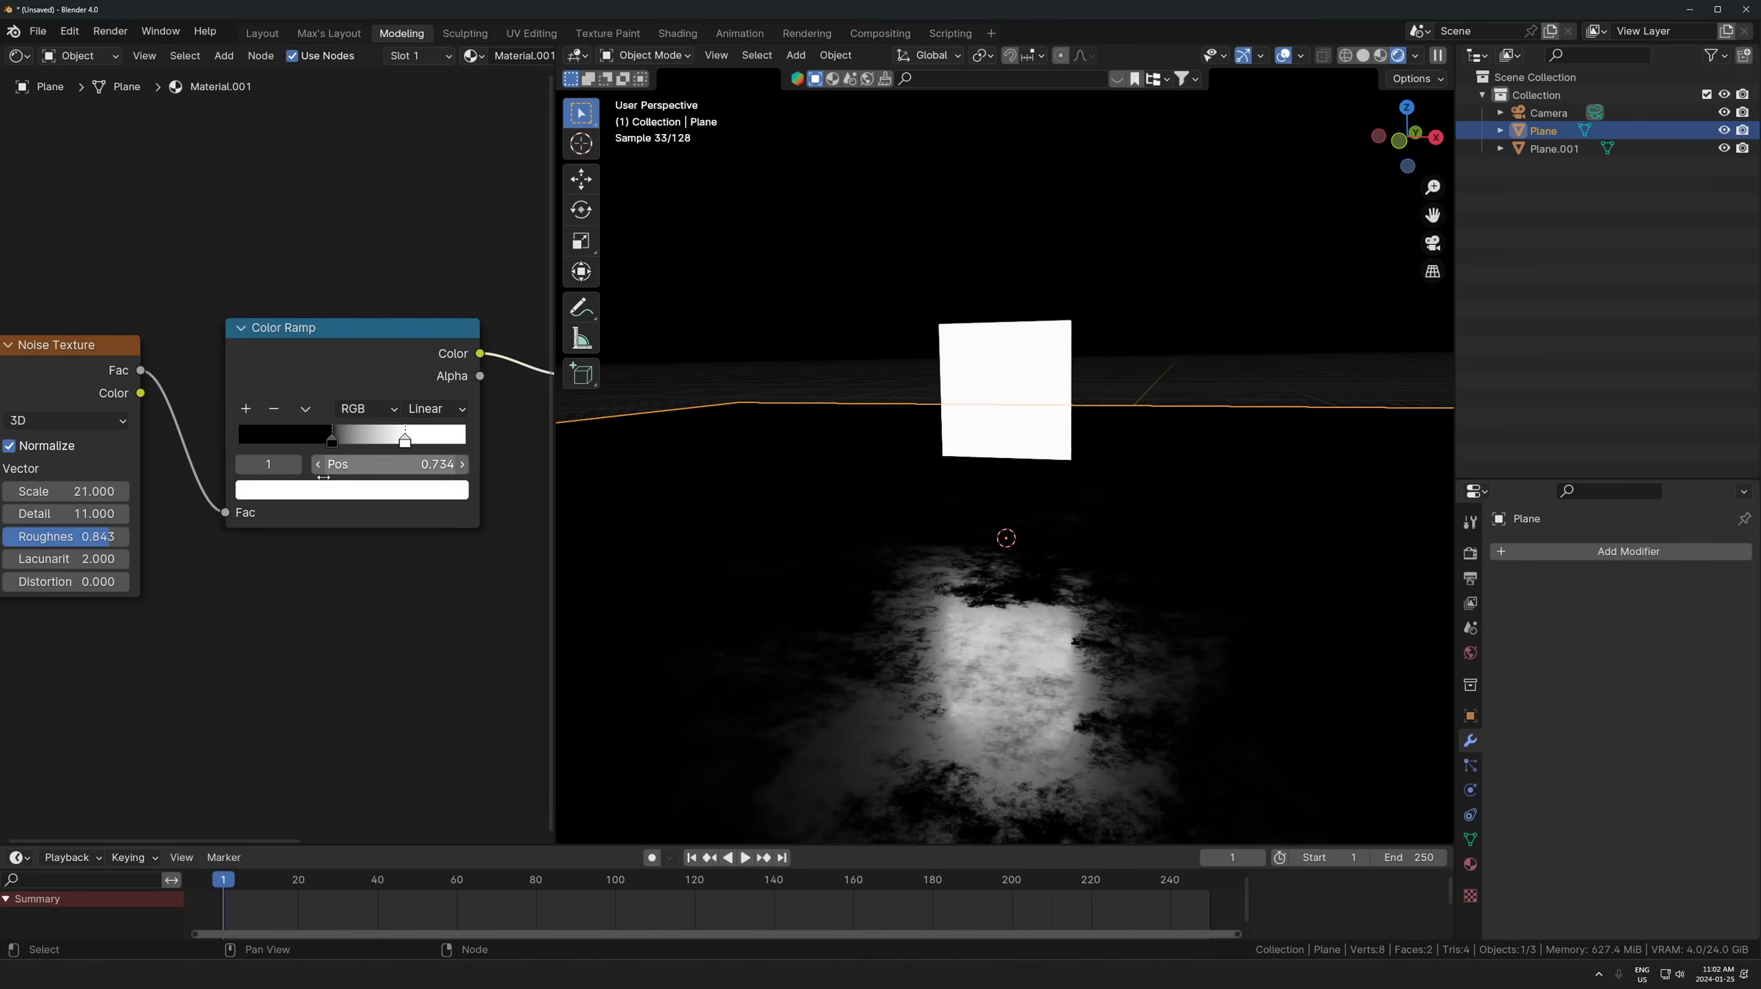
# - Set the Noise Texture's scale to 32.3 and the Color Ramp's white stop to about 0.807
pyautogui.scroll(-1, 268, 538)
pyautogui.moveTo(104, 483); pyautogui.dragTo(141, 484)
pyautogui.moveTo(320, 441); pyautogui.dragTo(392, 441)
pyautogui.scroll(-3, 1238, 534)
pyautogui.moveTo(1083, 536); pyautogui.dragTo(1109, 537, button='middle')
# - Try moving the emissive plane and the ground plane in turn to compare how the reflection changes
pyautogui.click(1080, 316)
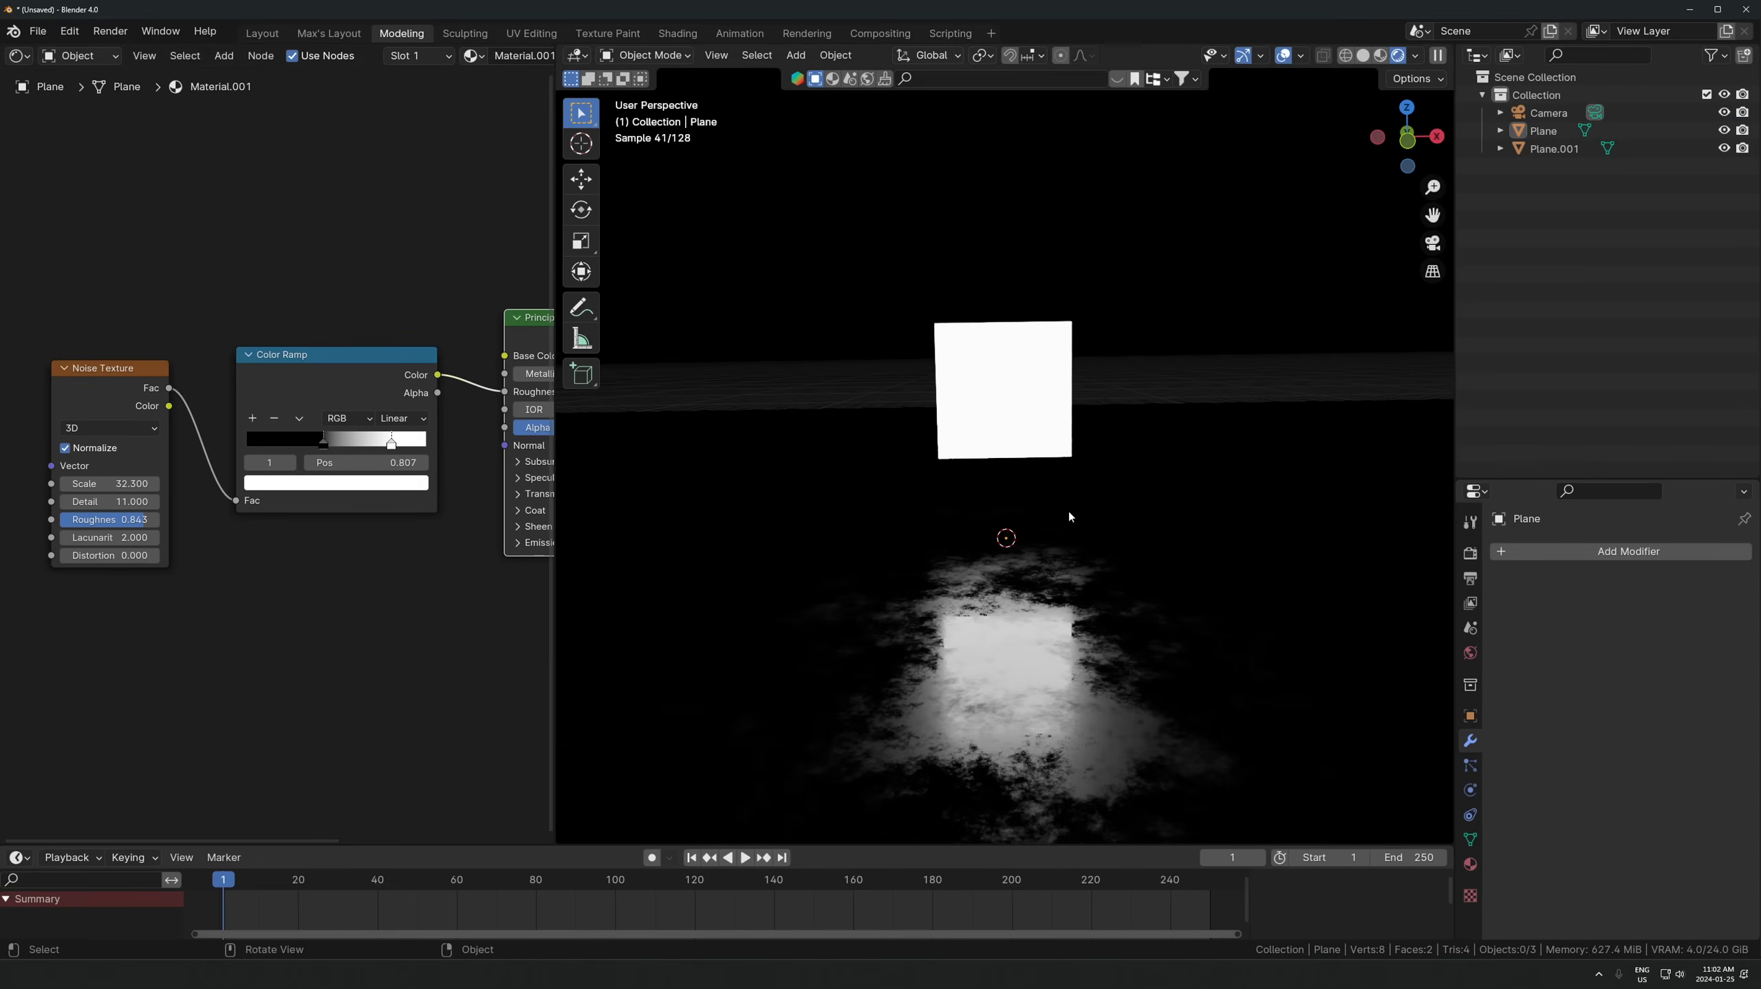
pyautogui.scroll(1, 1065, 514)
pyautogui.click(1016, 443)
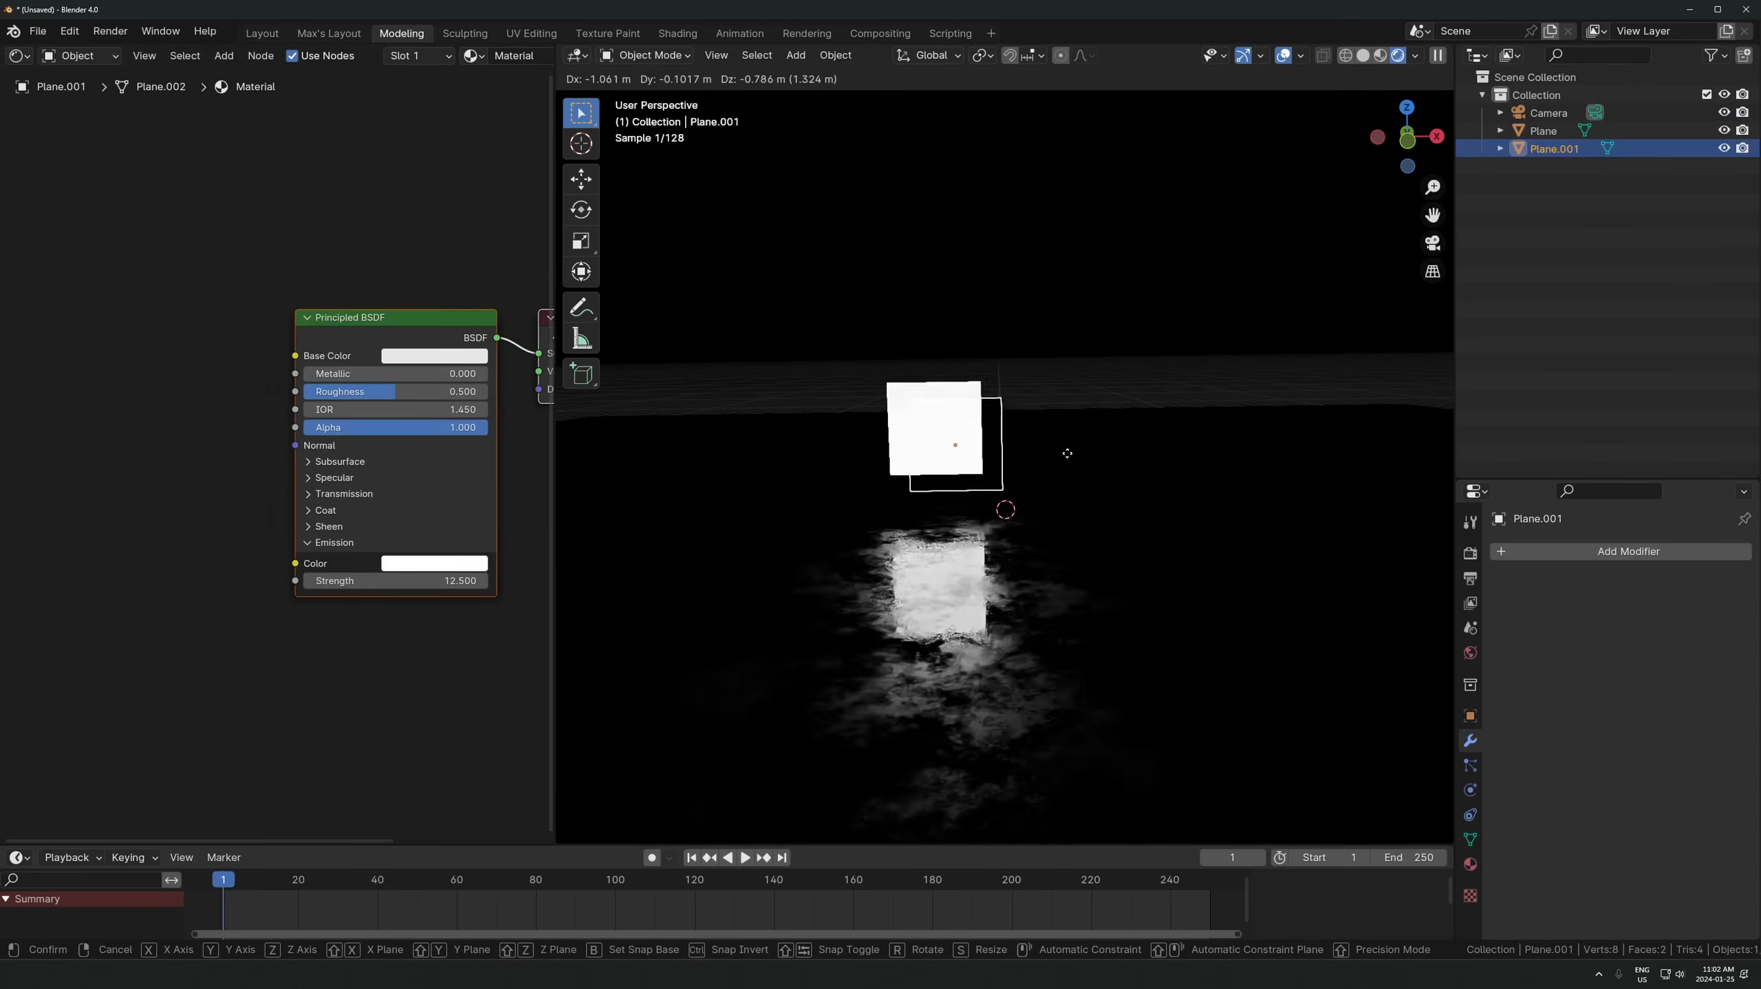
pyautogui.click(1005, 560)
pyautogui.press('g')
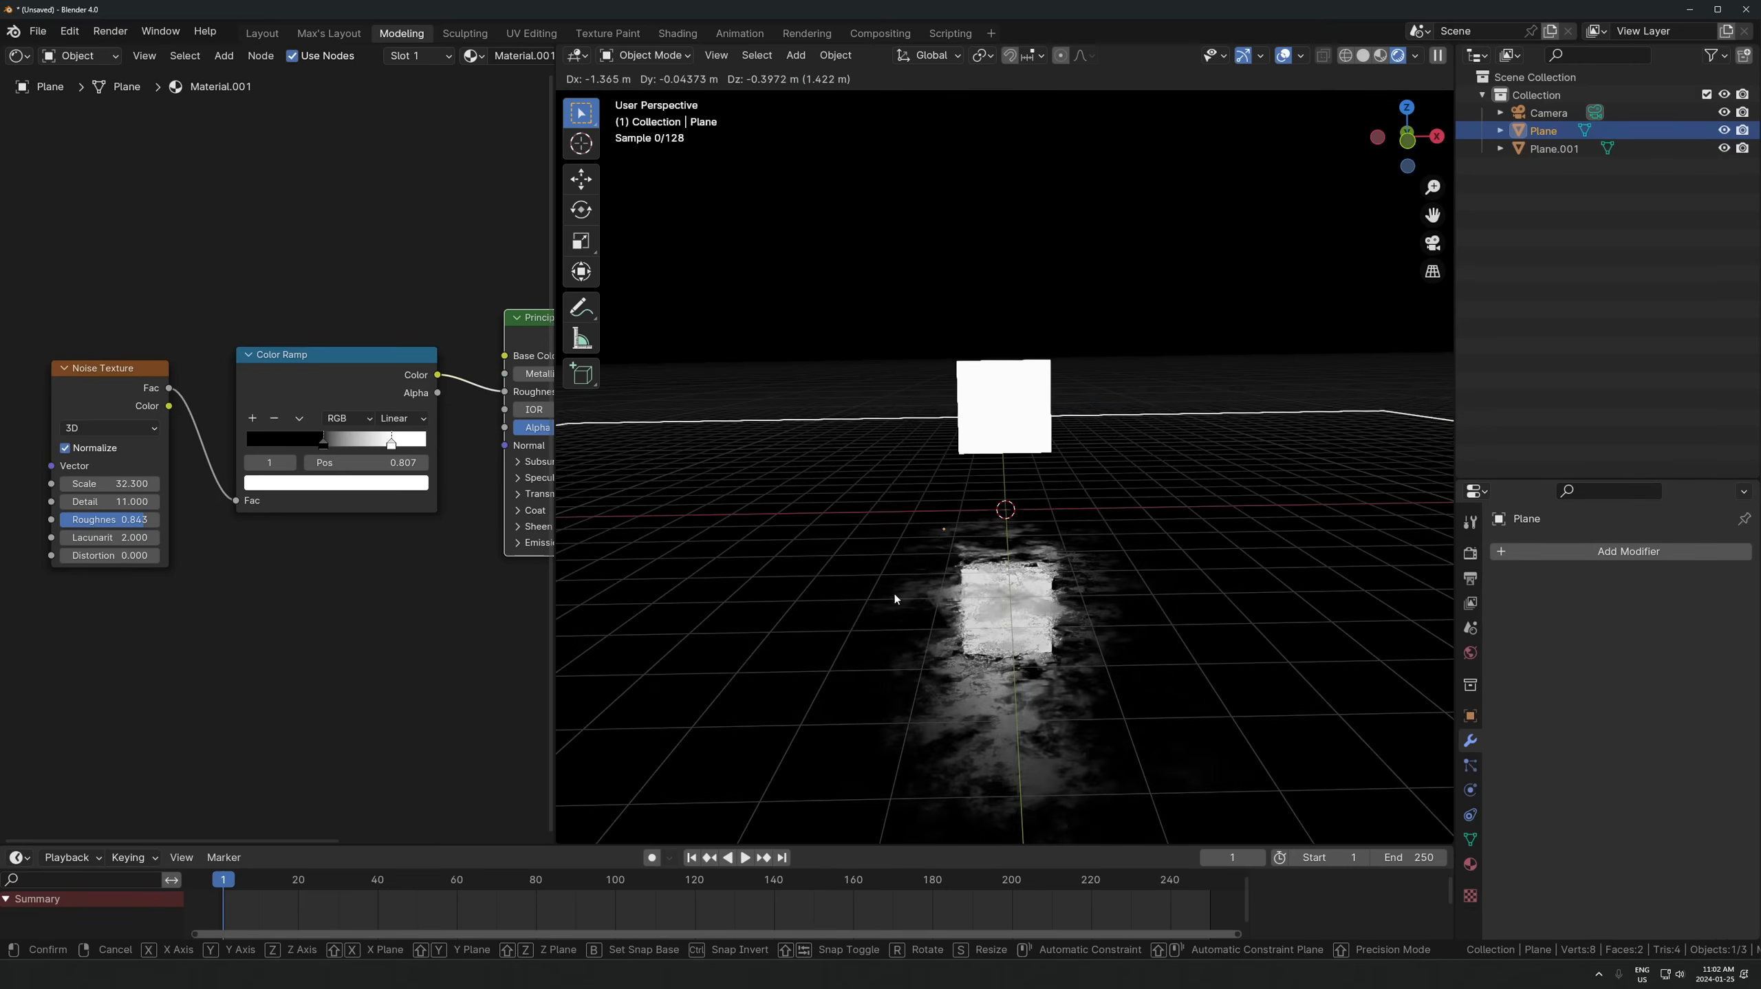
pyautogui.rightClick(1113, 610)
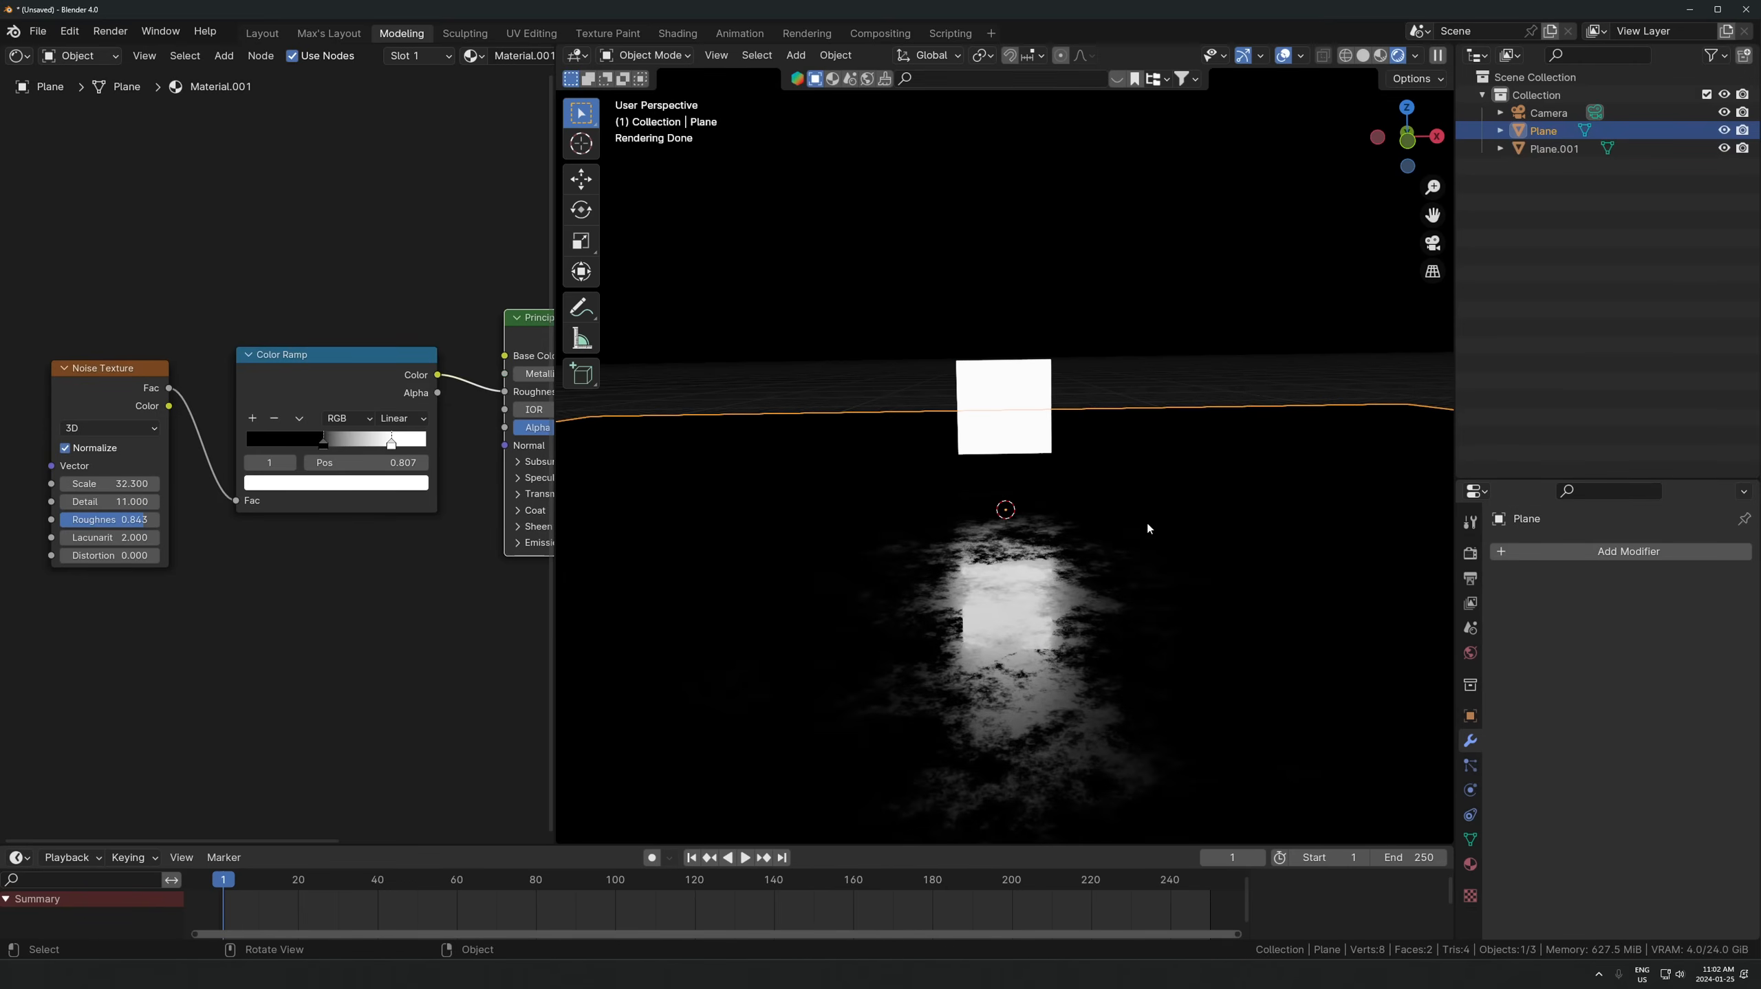
# - Select the emissive plane, switch to File Explorer and browse the Unsplash Downloads folder for an image
pyautogui.click(1023, 418)
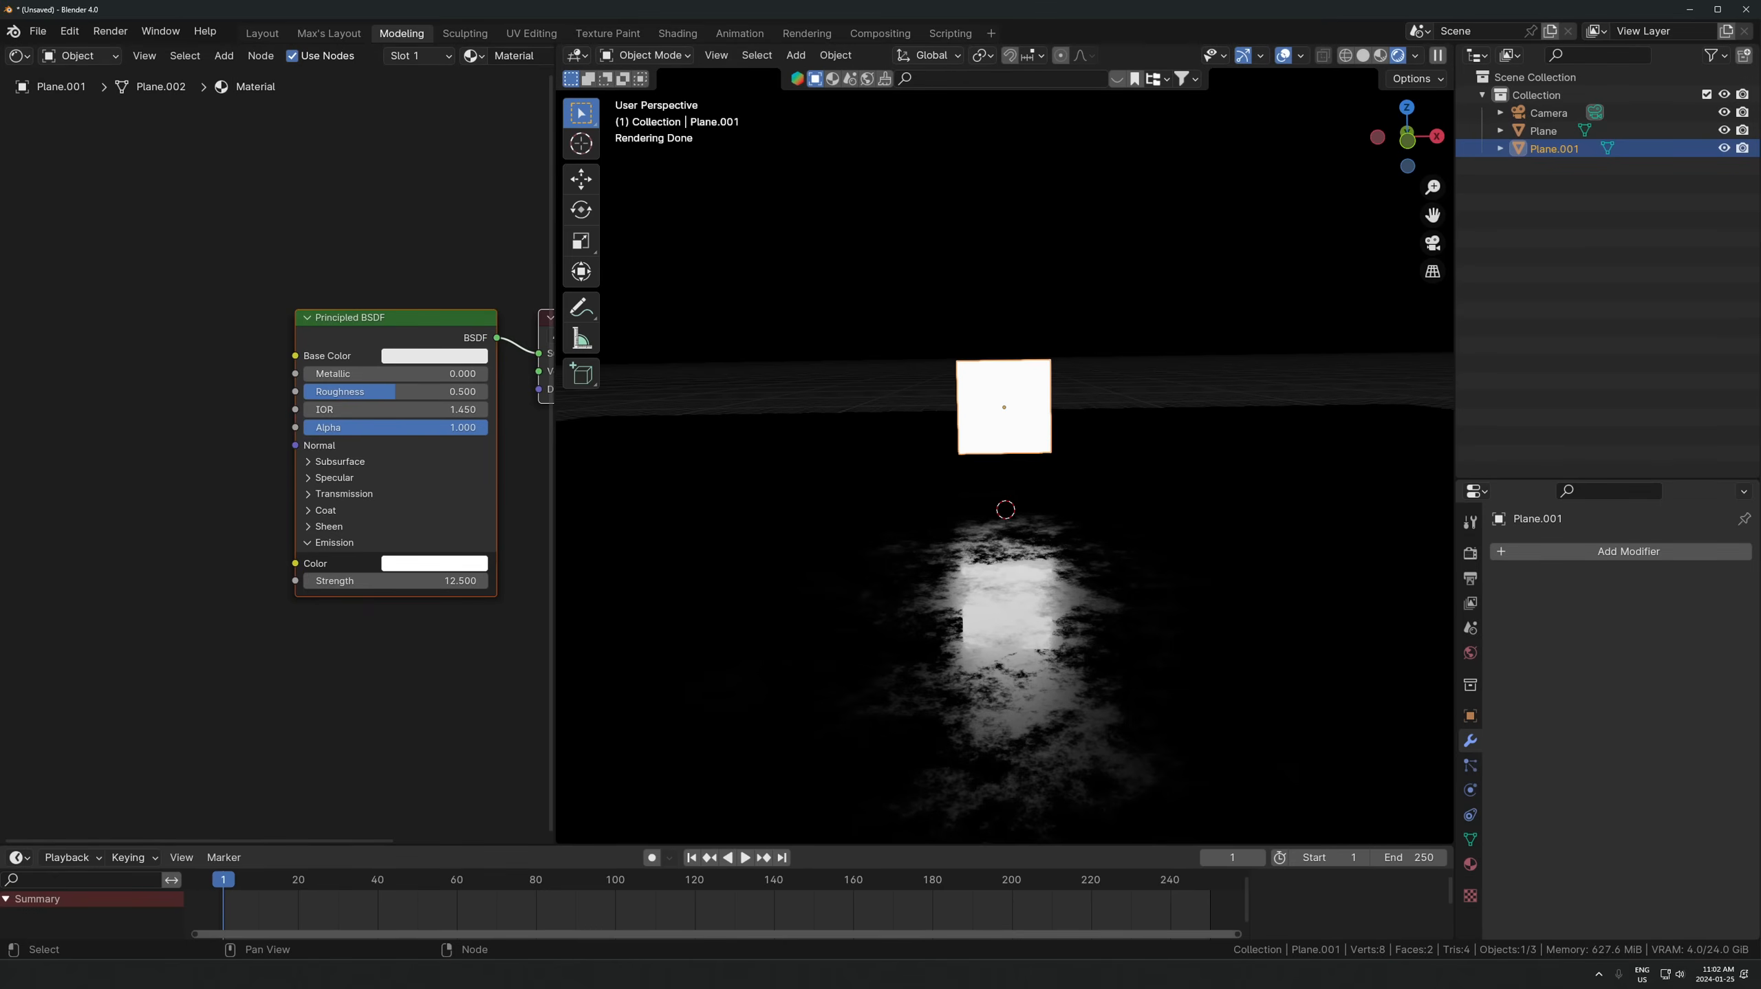
pyautogui.hotkey('alt', 'Tab')
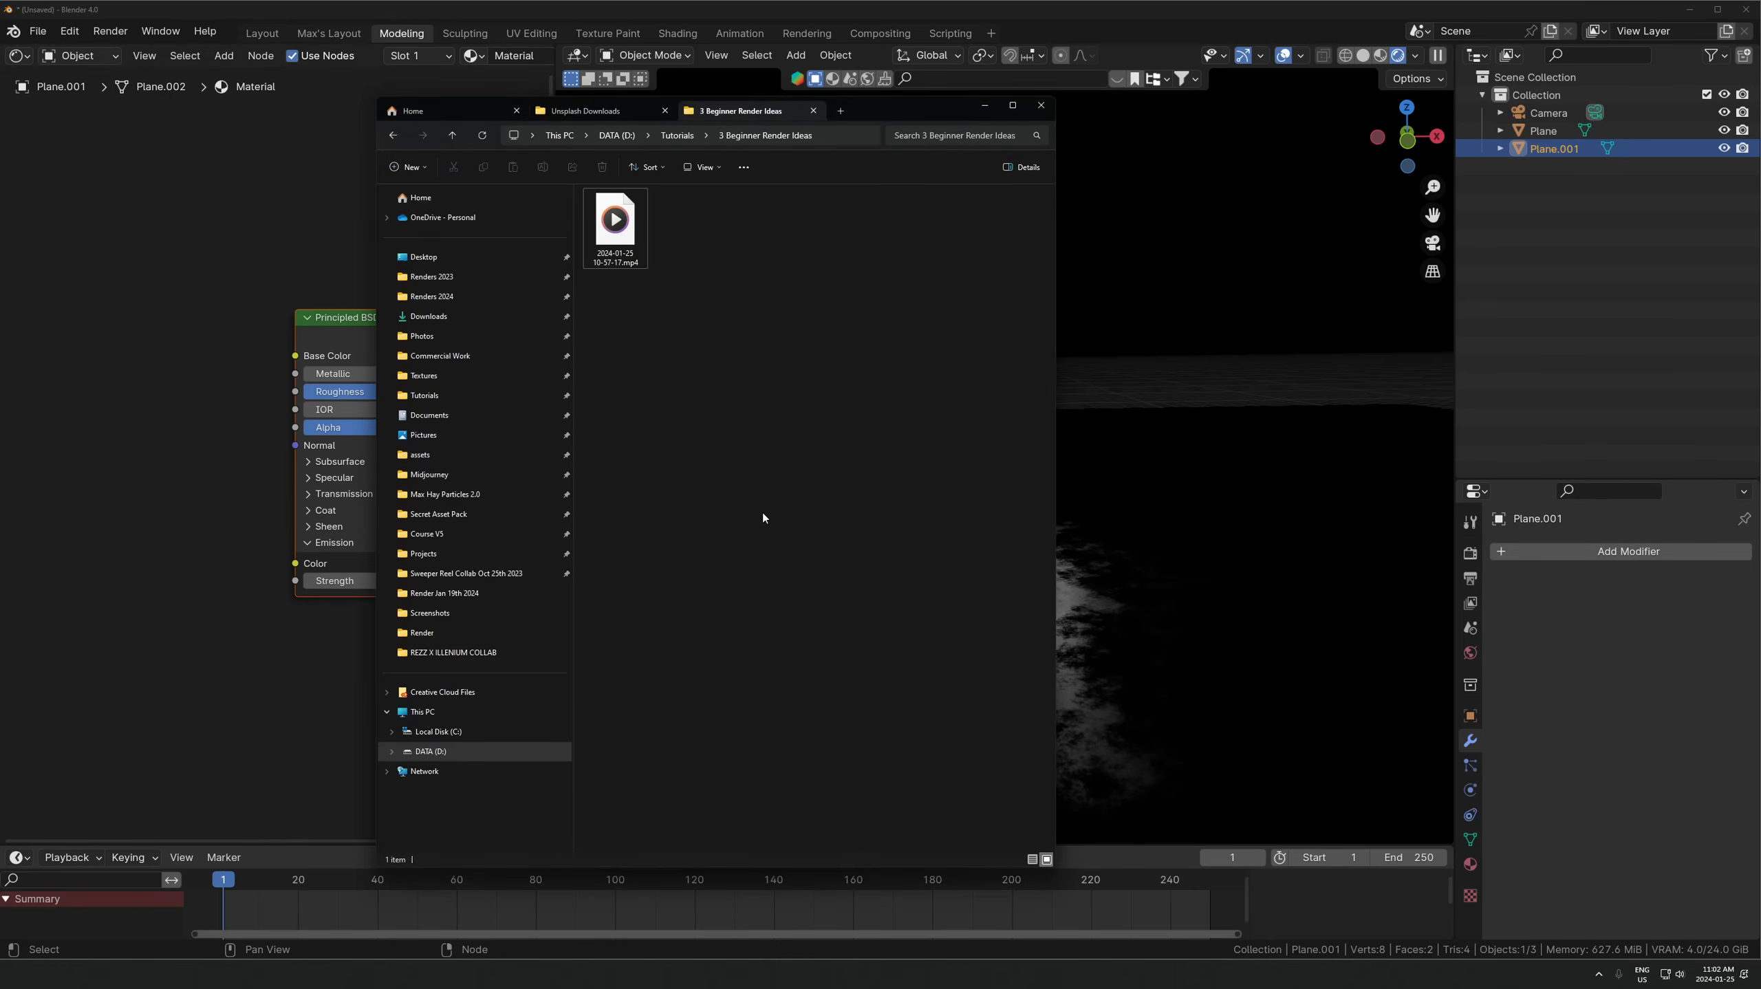
pyautogui.click(606, 113)
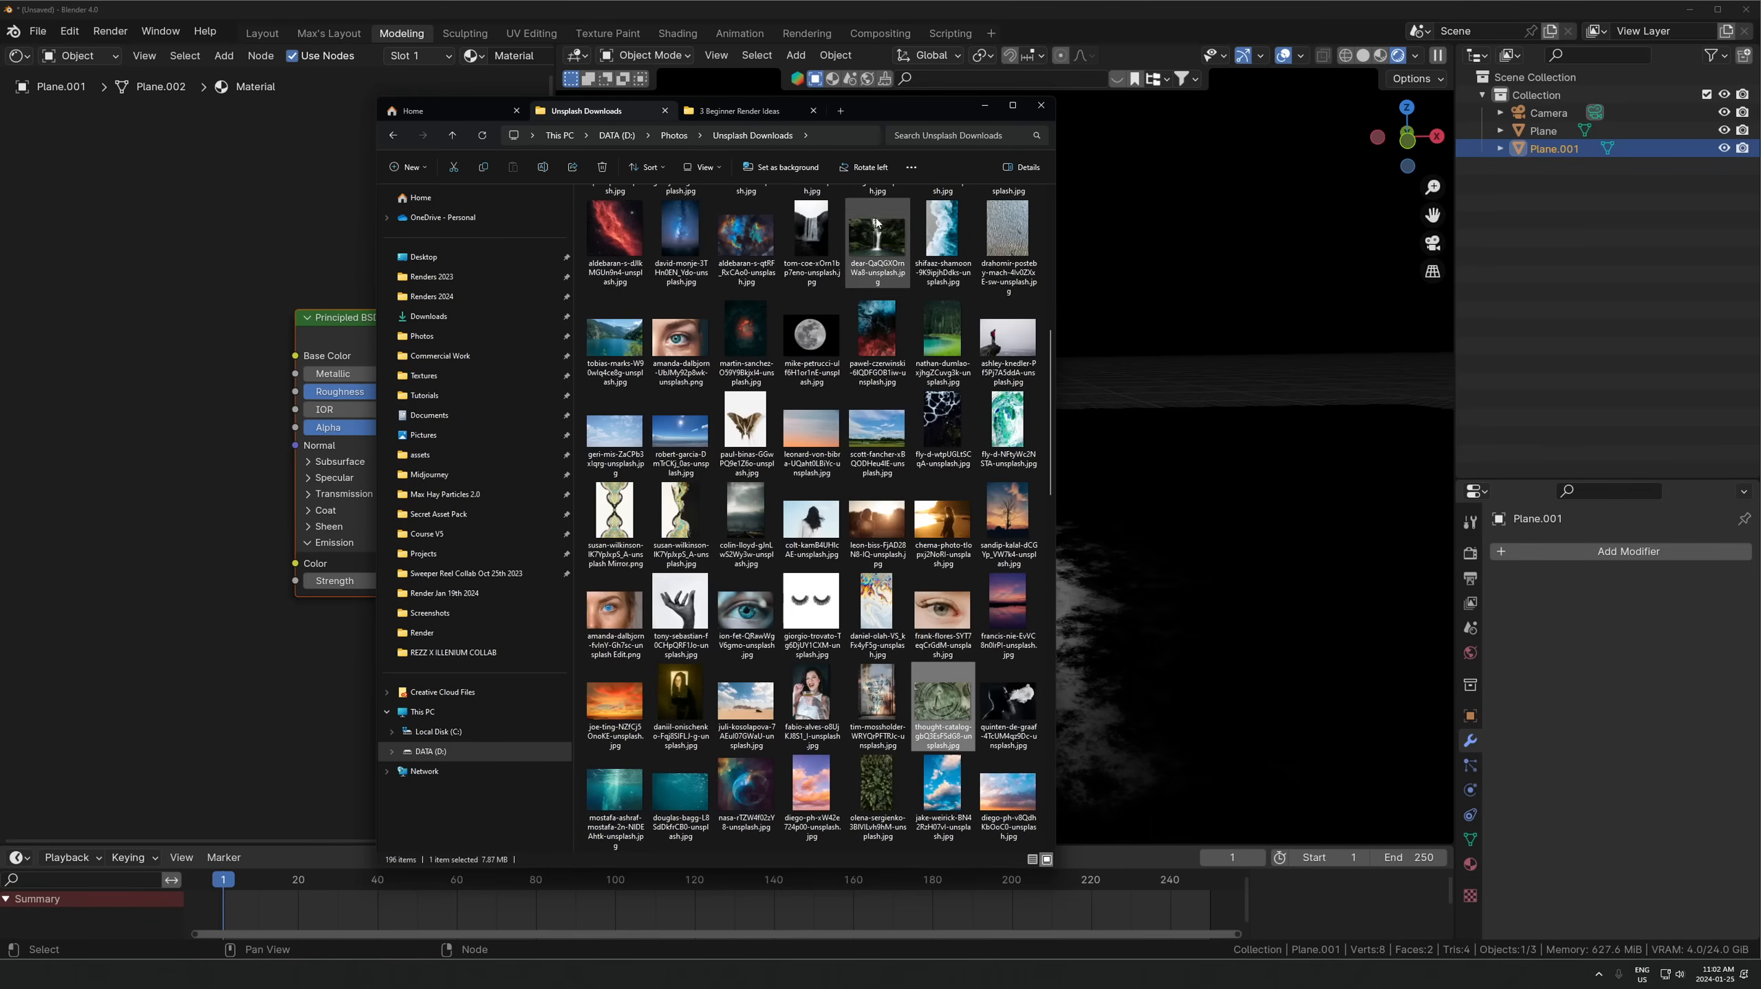
pyautogui.scroll(5, 844, 335)
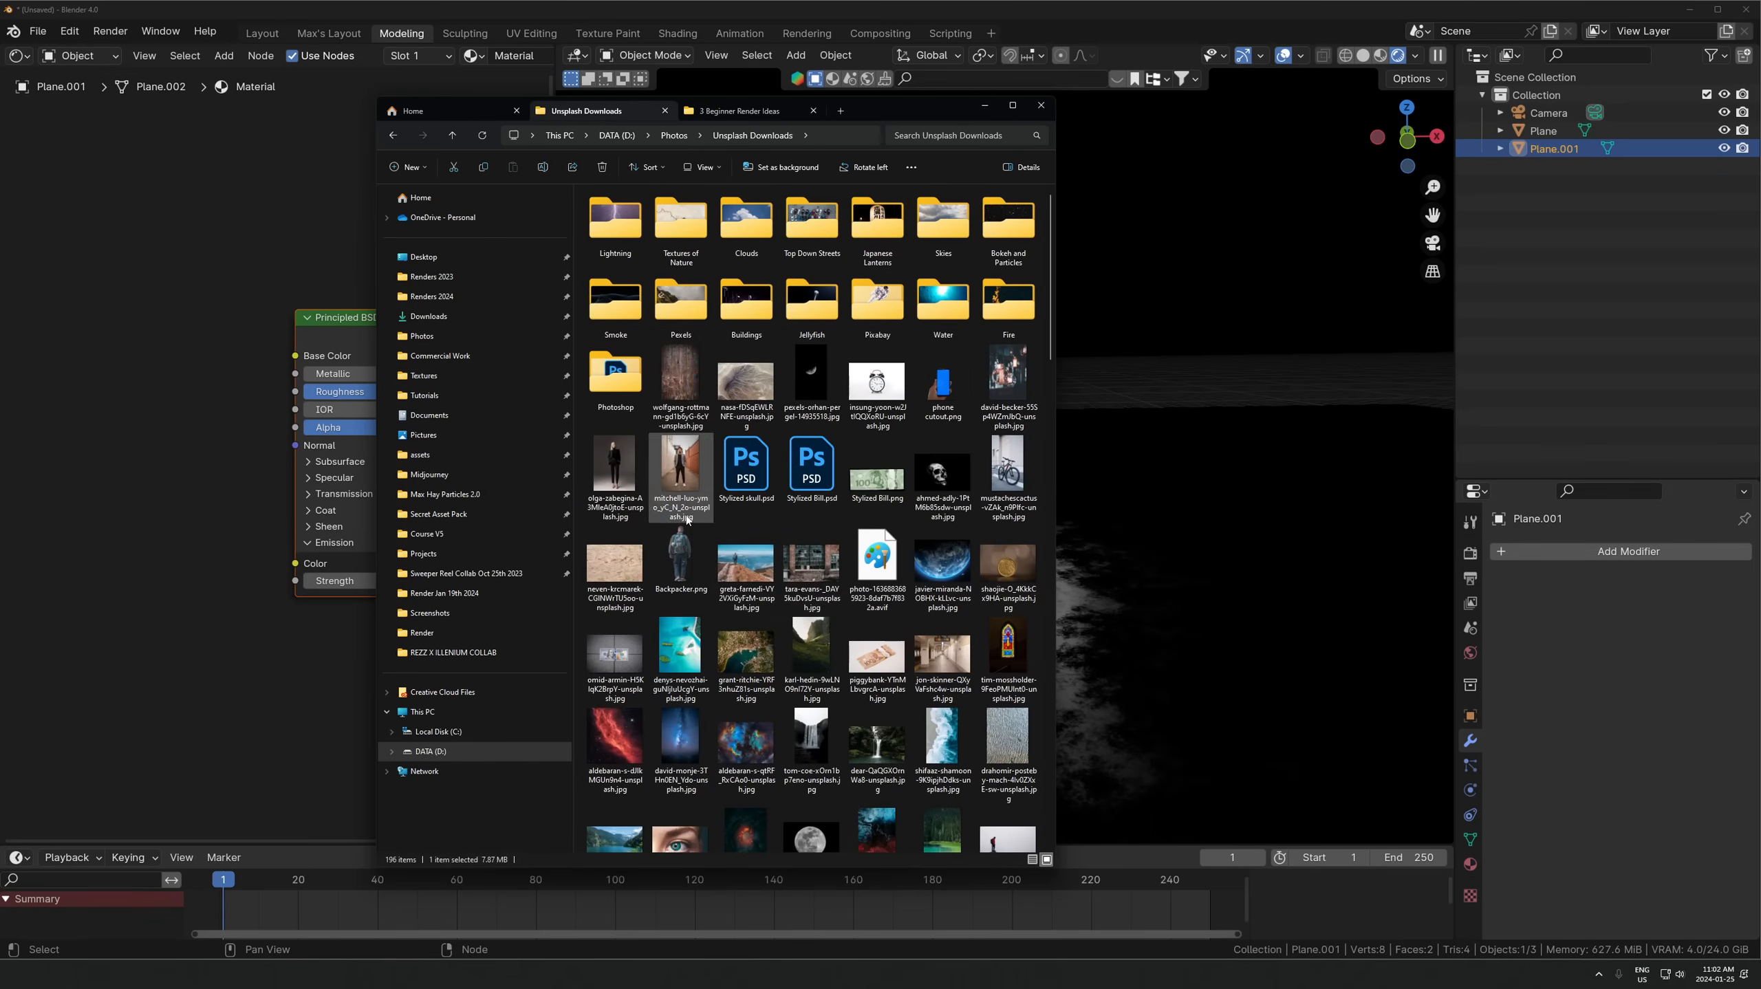
pyautogui.scroll(-8, 900, 652)
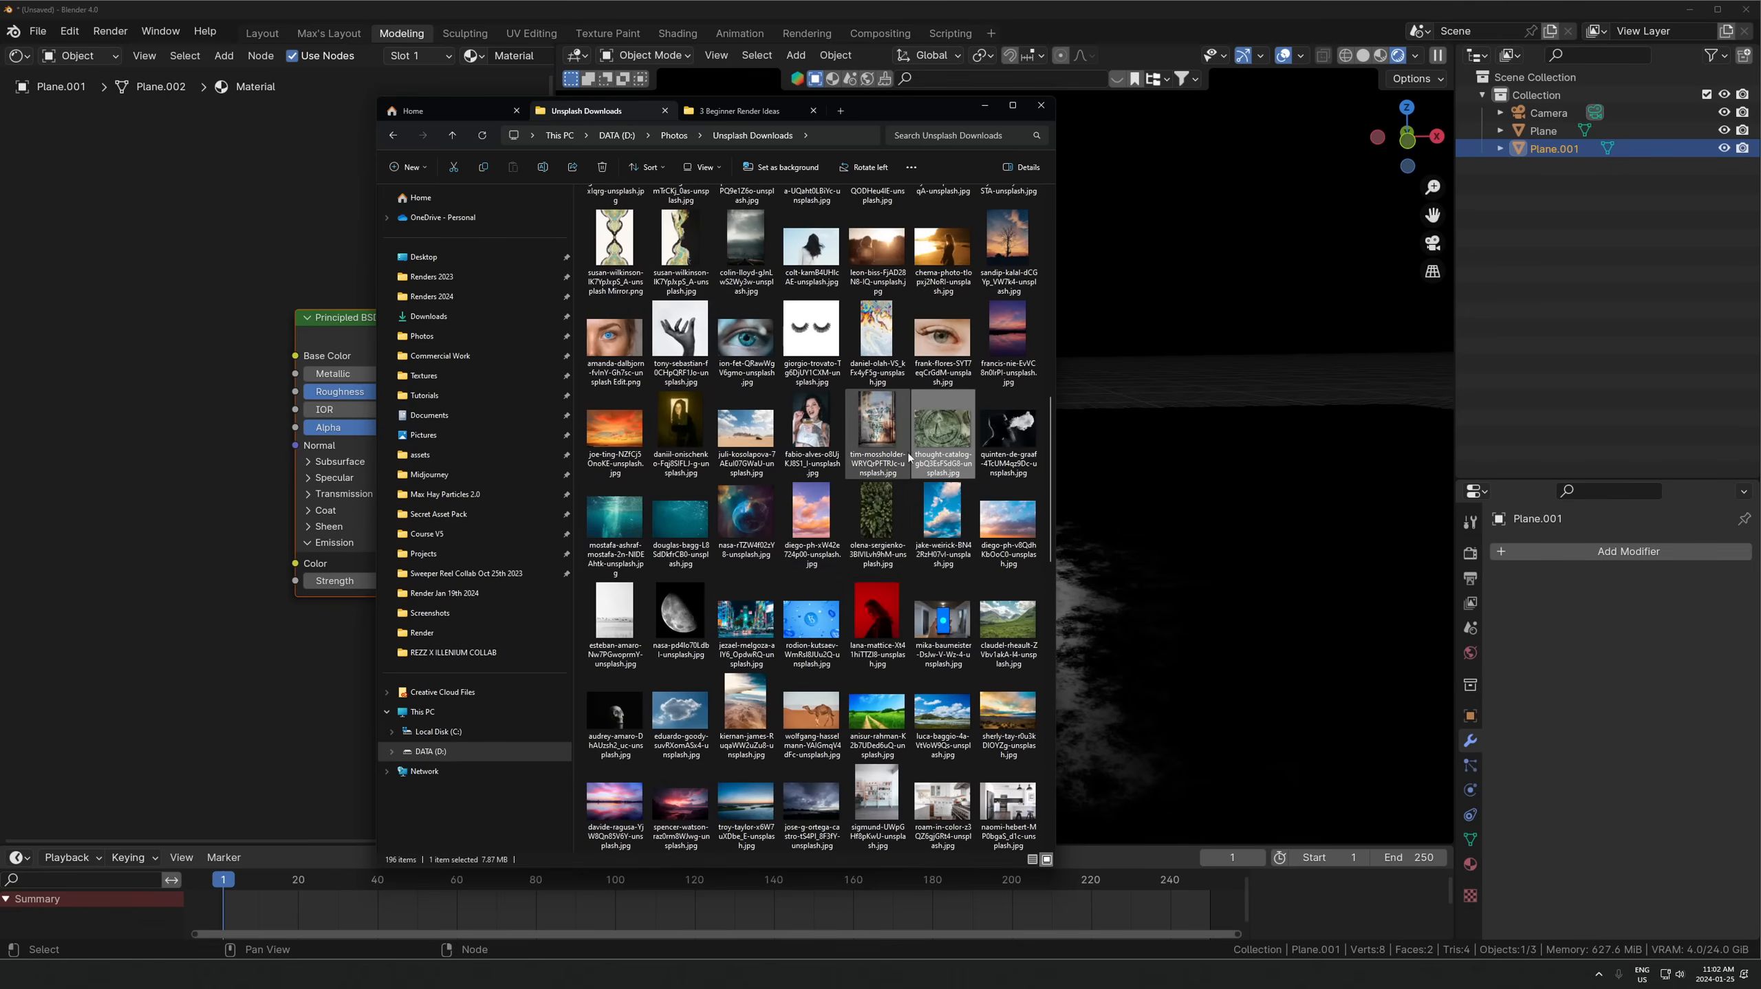
# - Preview the nebula image and the banknote pyramid image full size, closing each preview
pyautogui.click(743, 511)
pyautogui.doubleClick(743, 511)
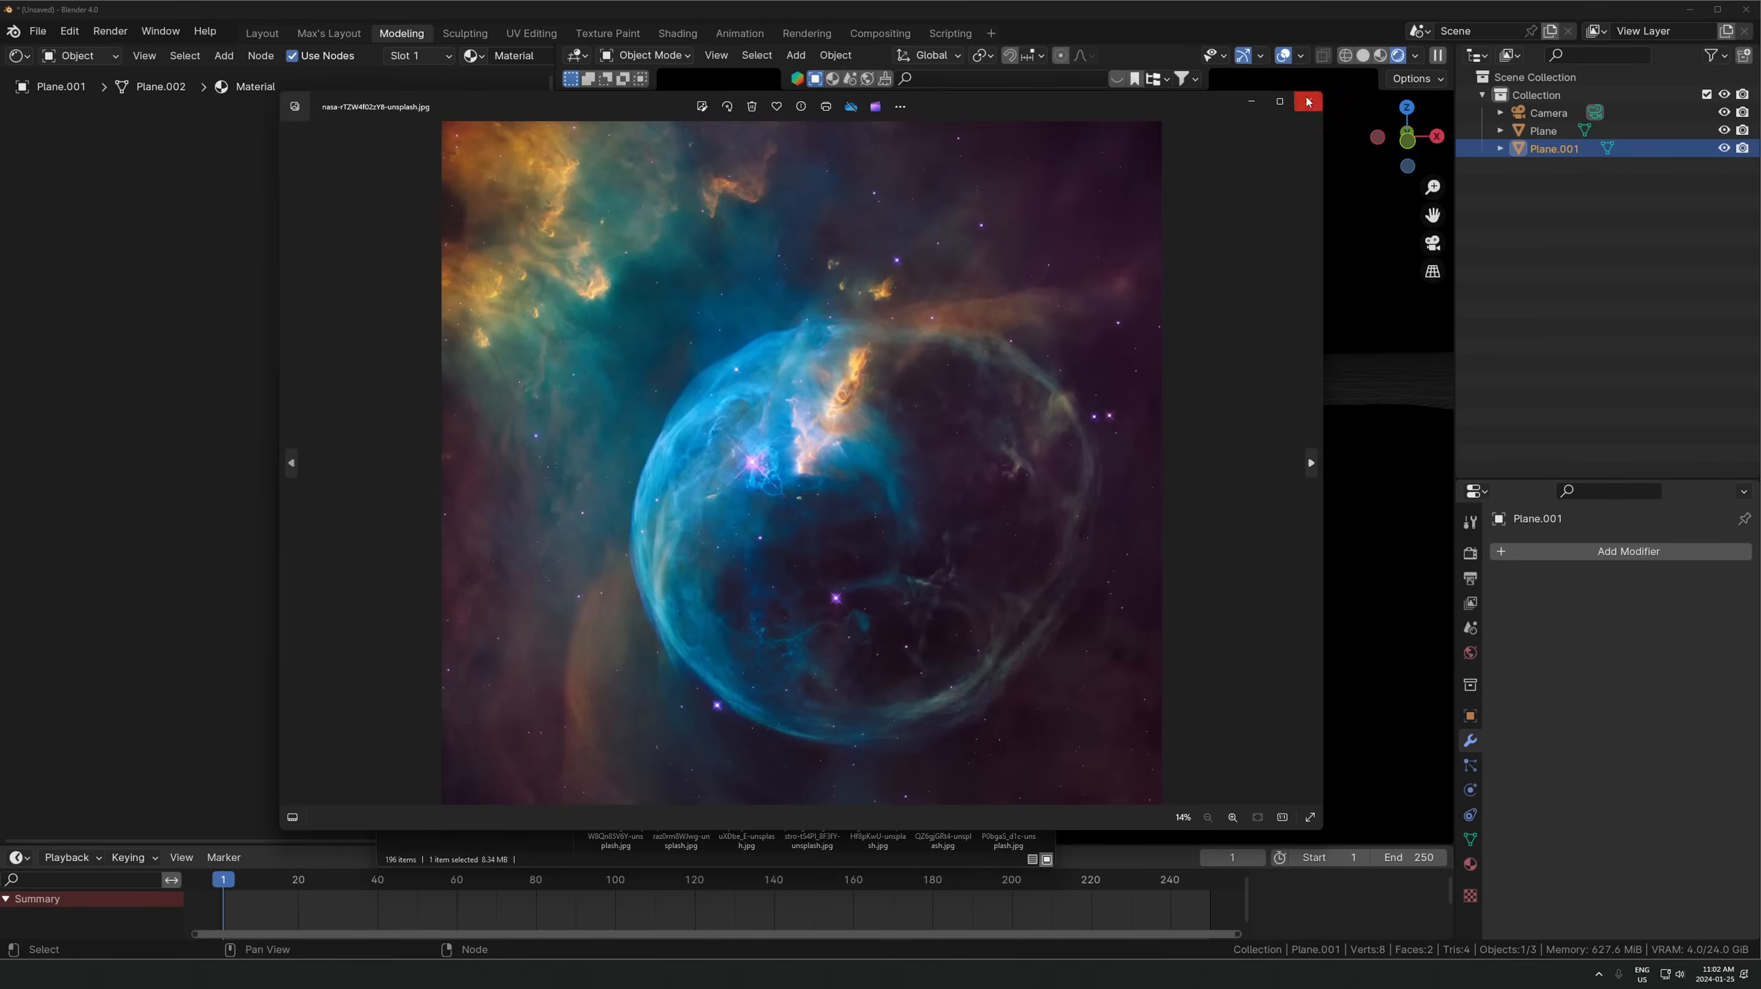
pyautogui.click(1306, 103)
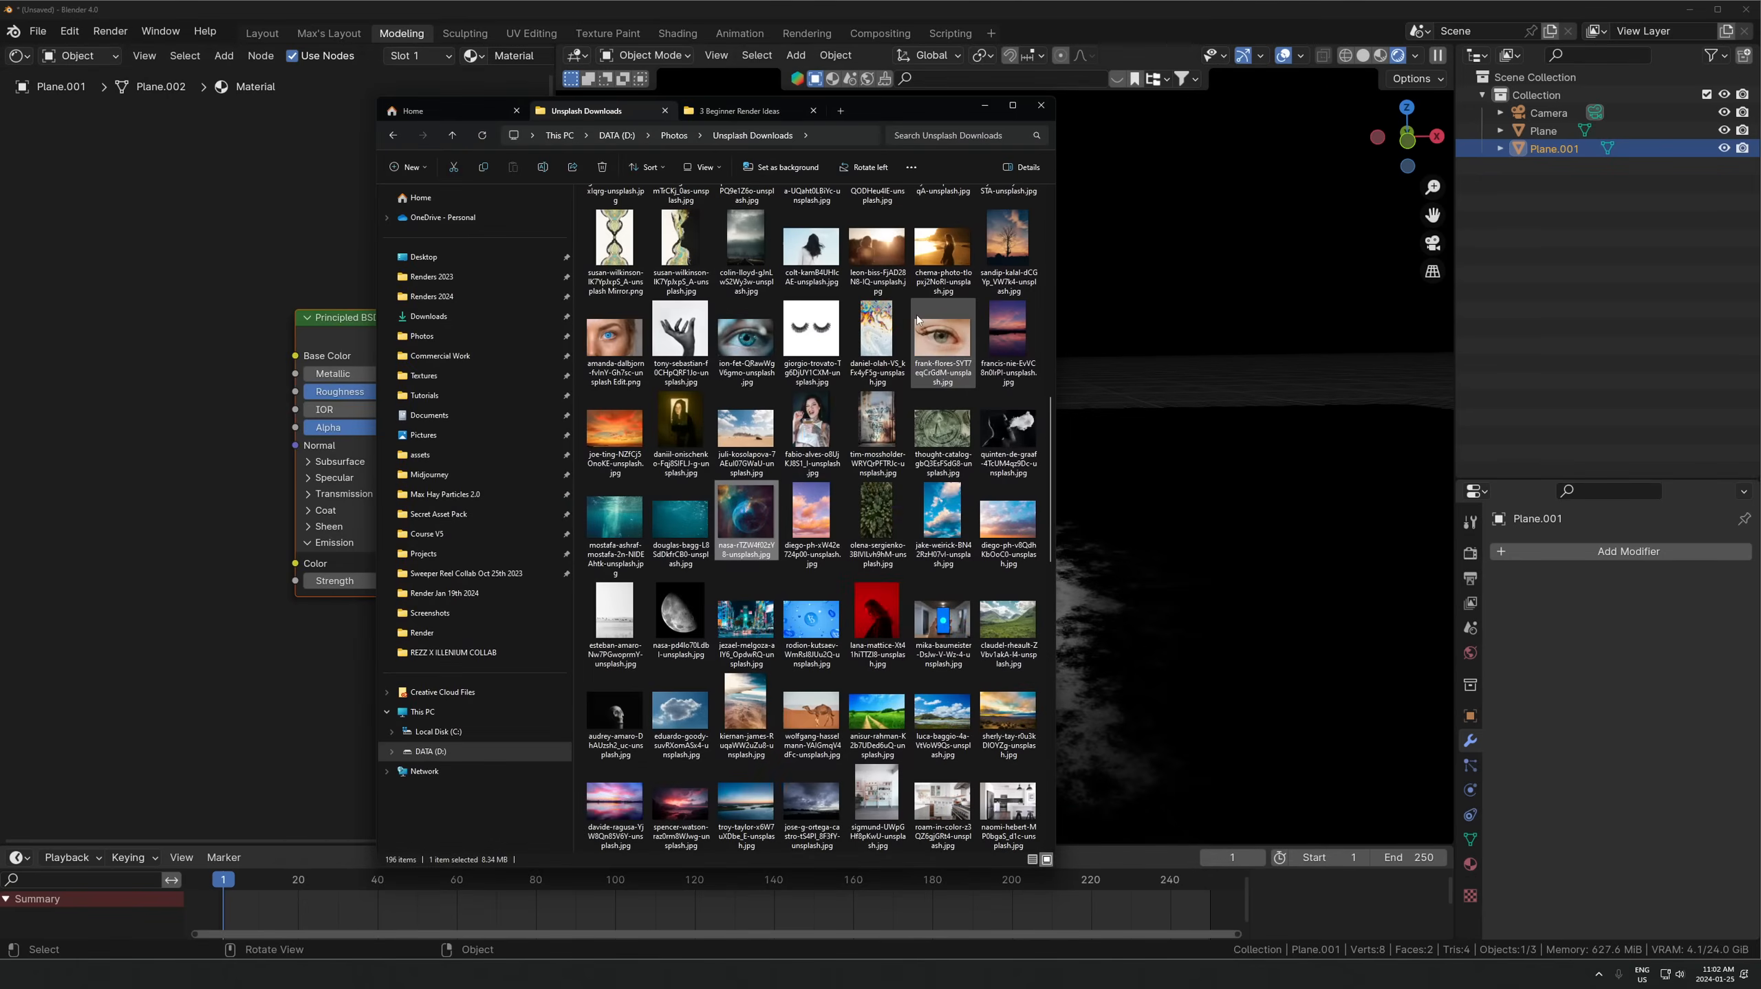
pyautogui.click(937, 451)
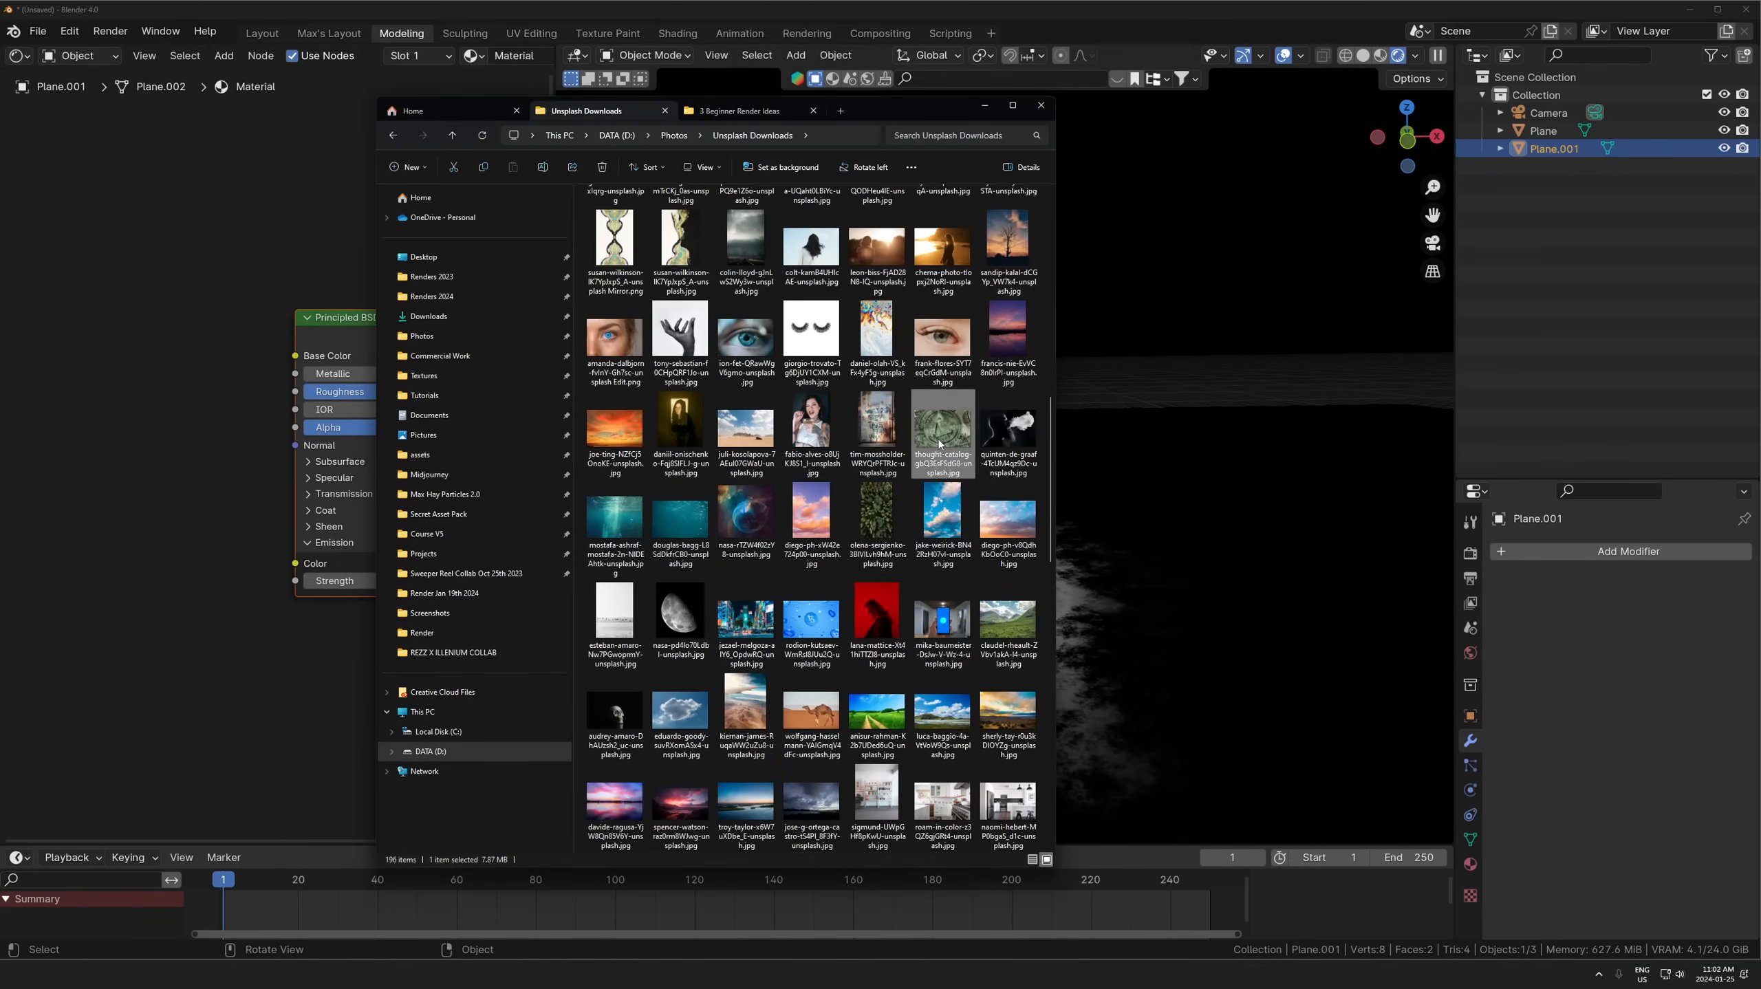
pyautogui.press('Return')
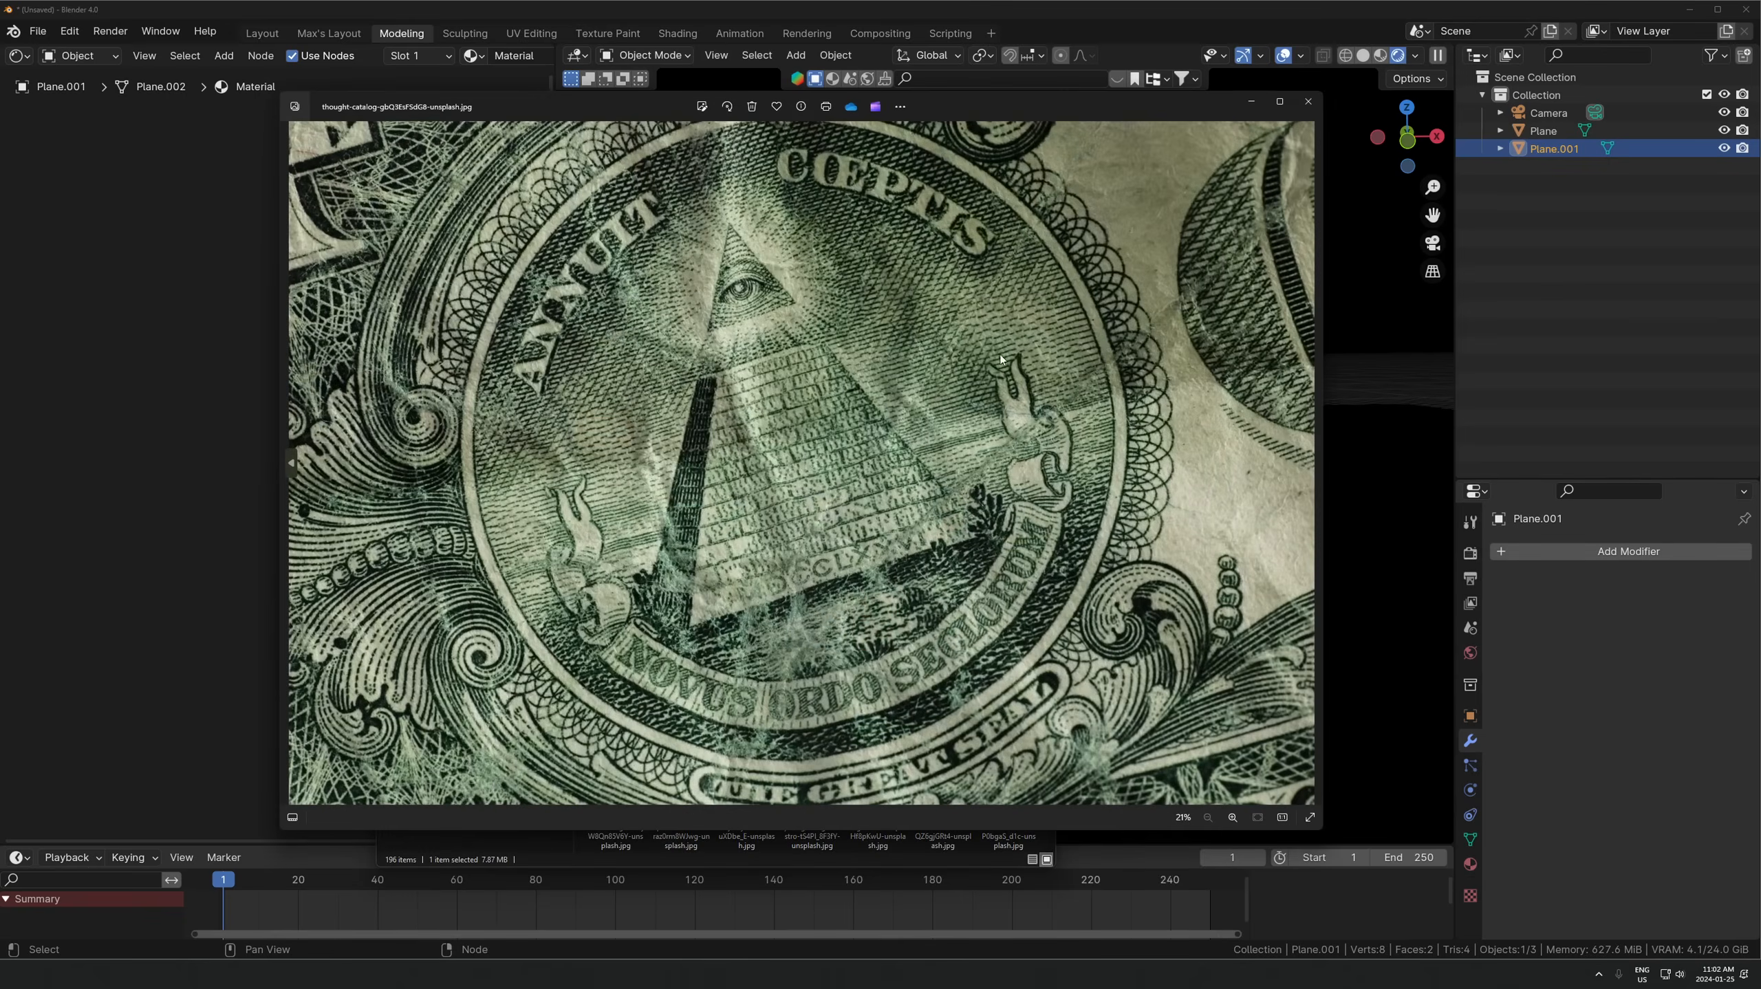
pyautogui.click(1315, 104)
# - Add thought-catalog-gbQ3EsFSdG8-unsplash.jpg as an Image Texture node in the emissive plane's material and rename the material Emission
pyautogui.moveTo(237, 505); pyautogui.dragTo(110, 328)
pyautogui.click(165, 217)
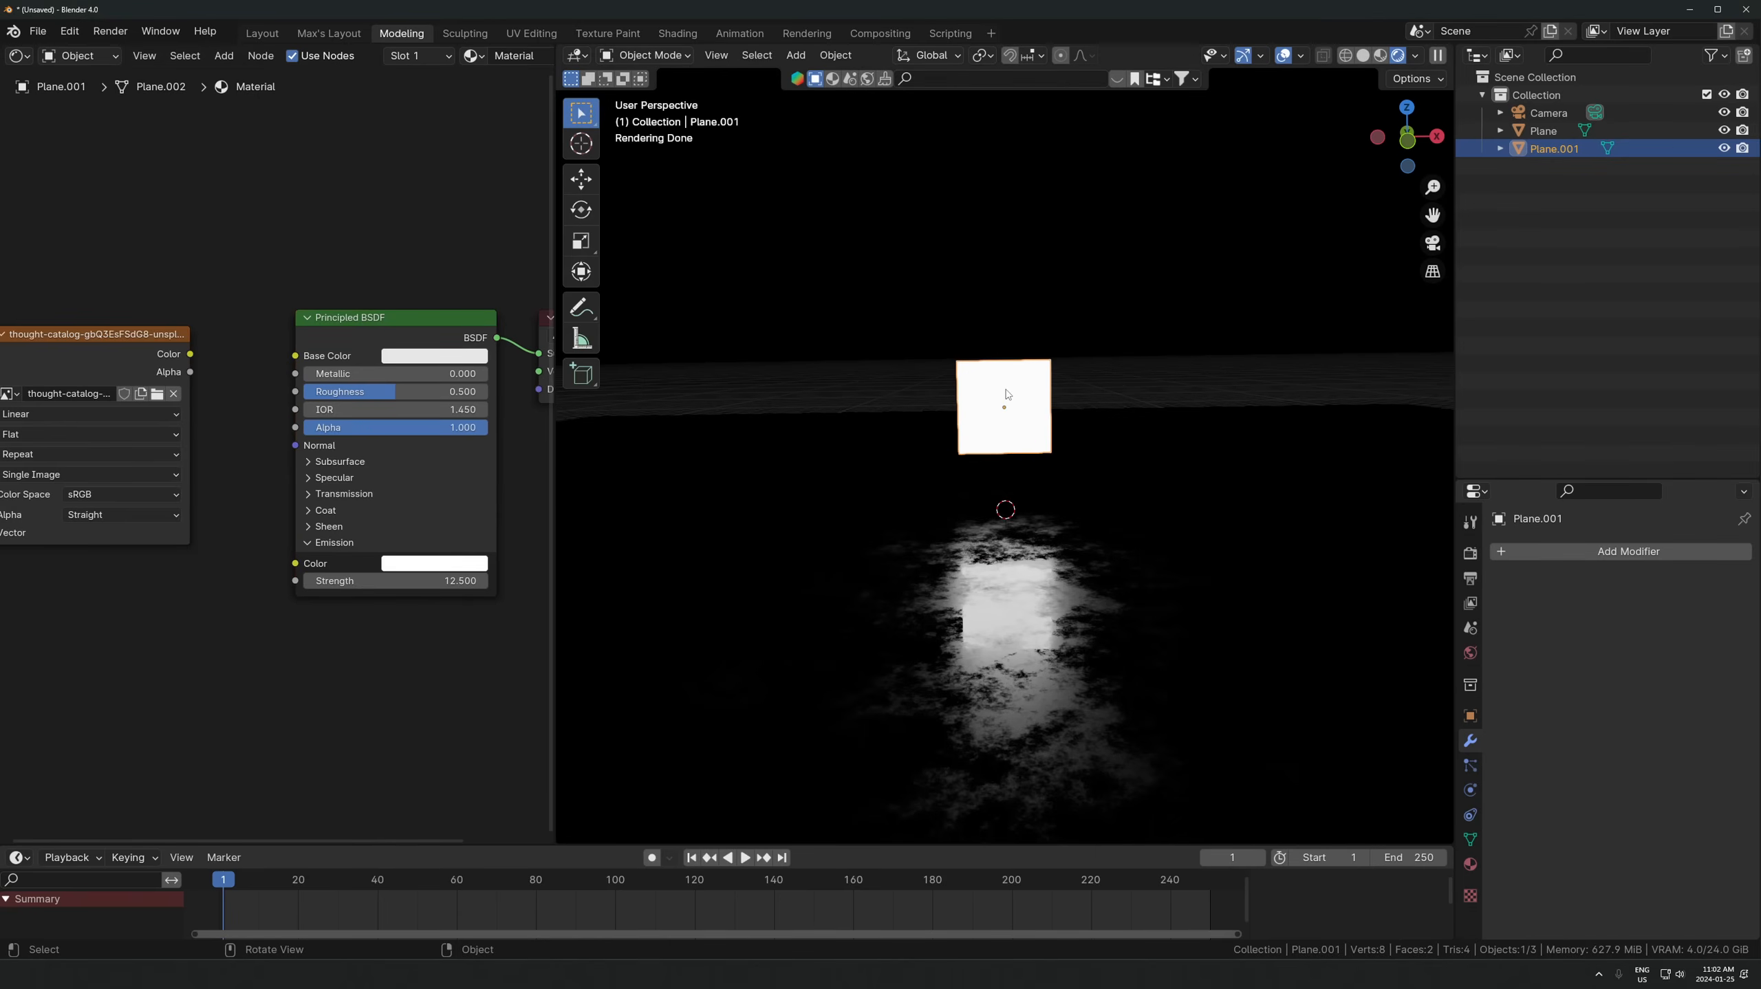
pyautogui.scroll(2, 1006, 395)
pyautogui.press('r')
pyautogui.press('Escape')
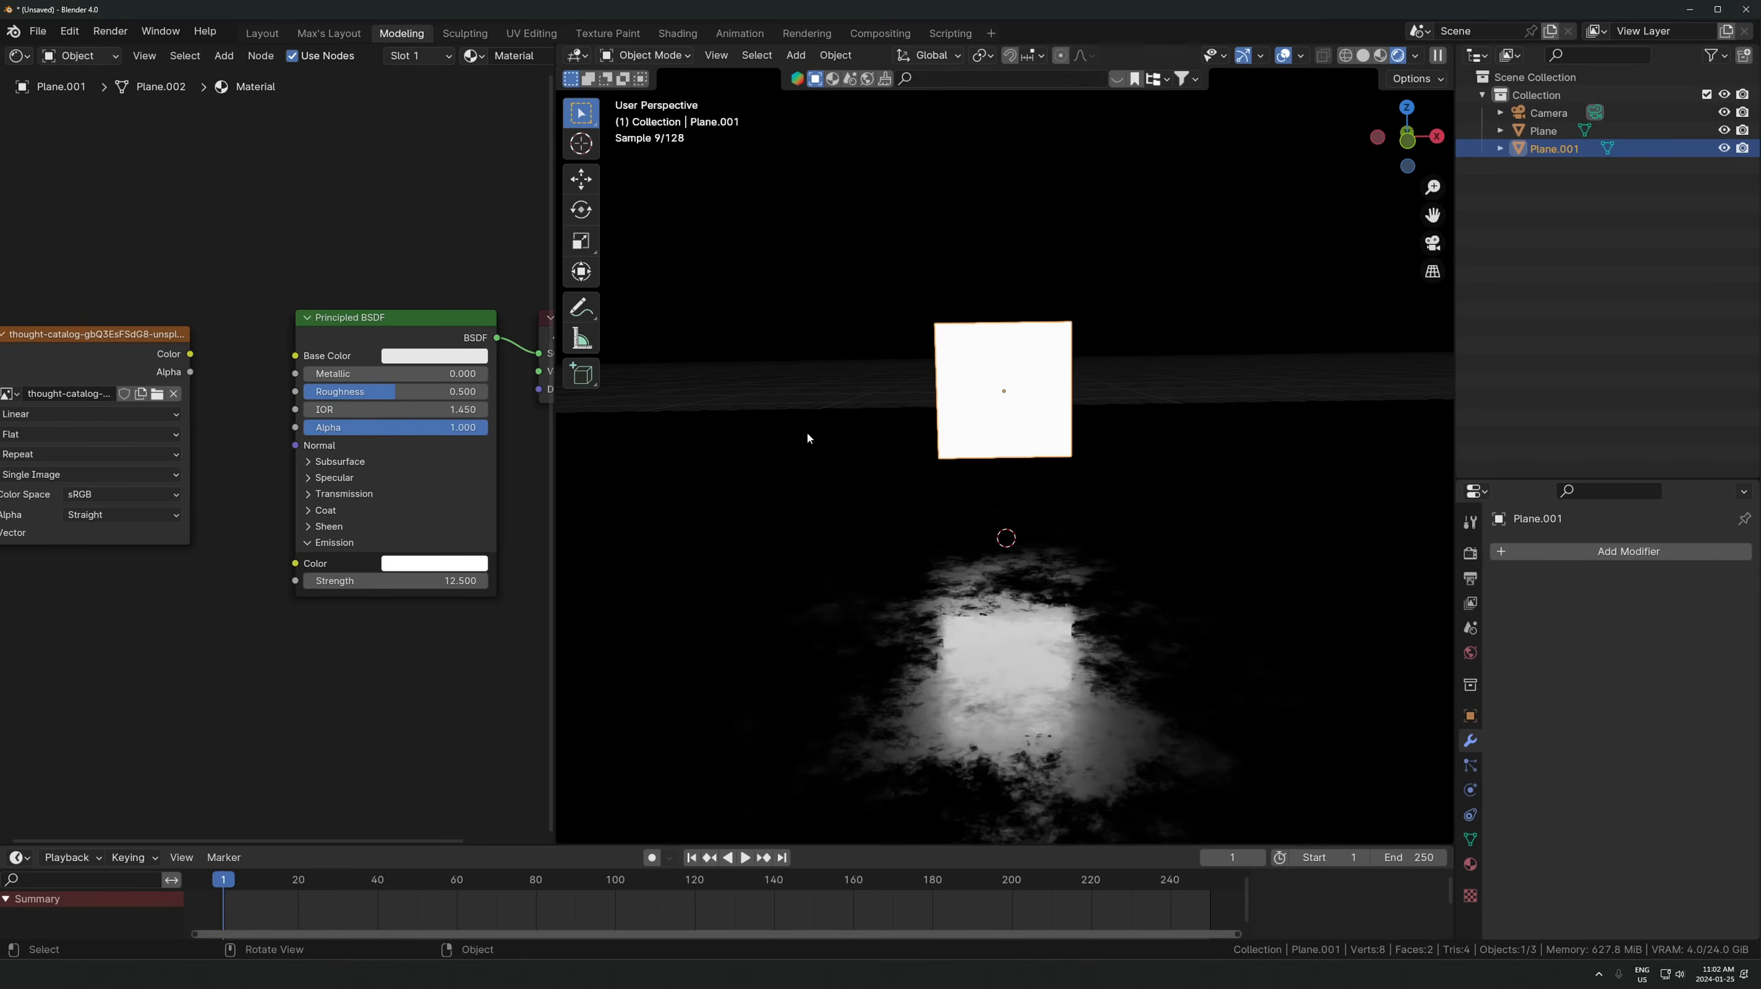
pyautogui.doubleClick(519, 57)
pyautogui.click(91, 341)
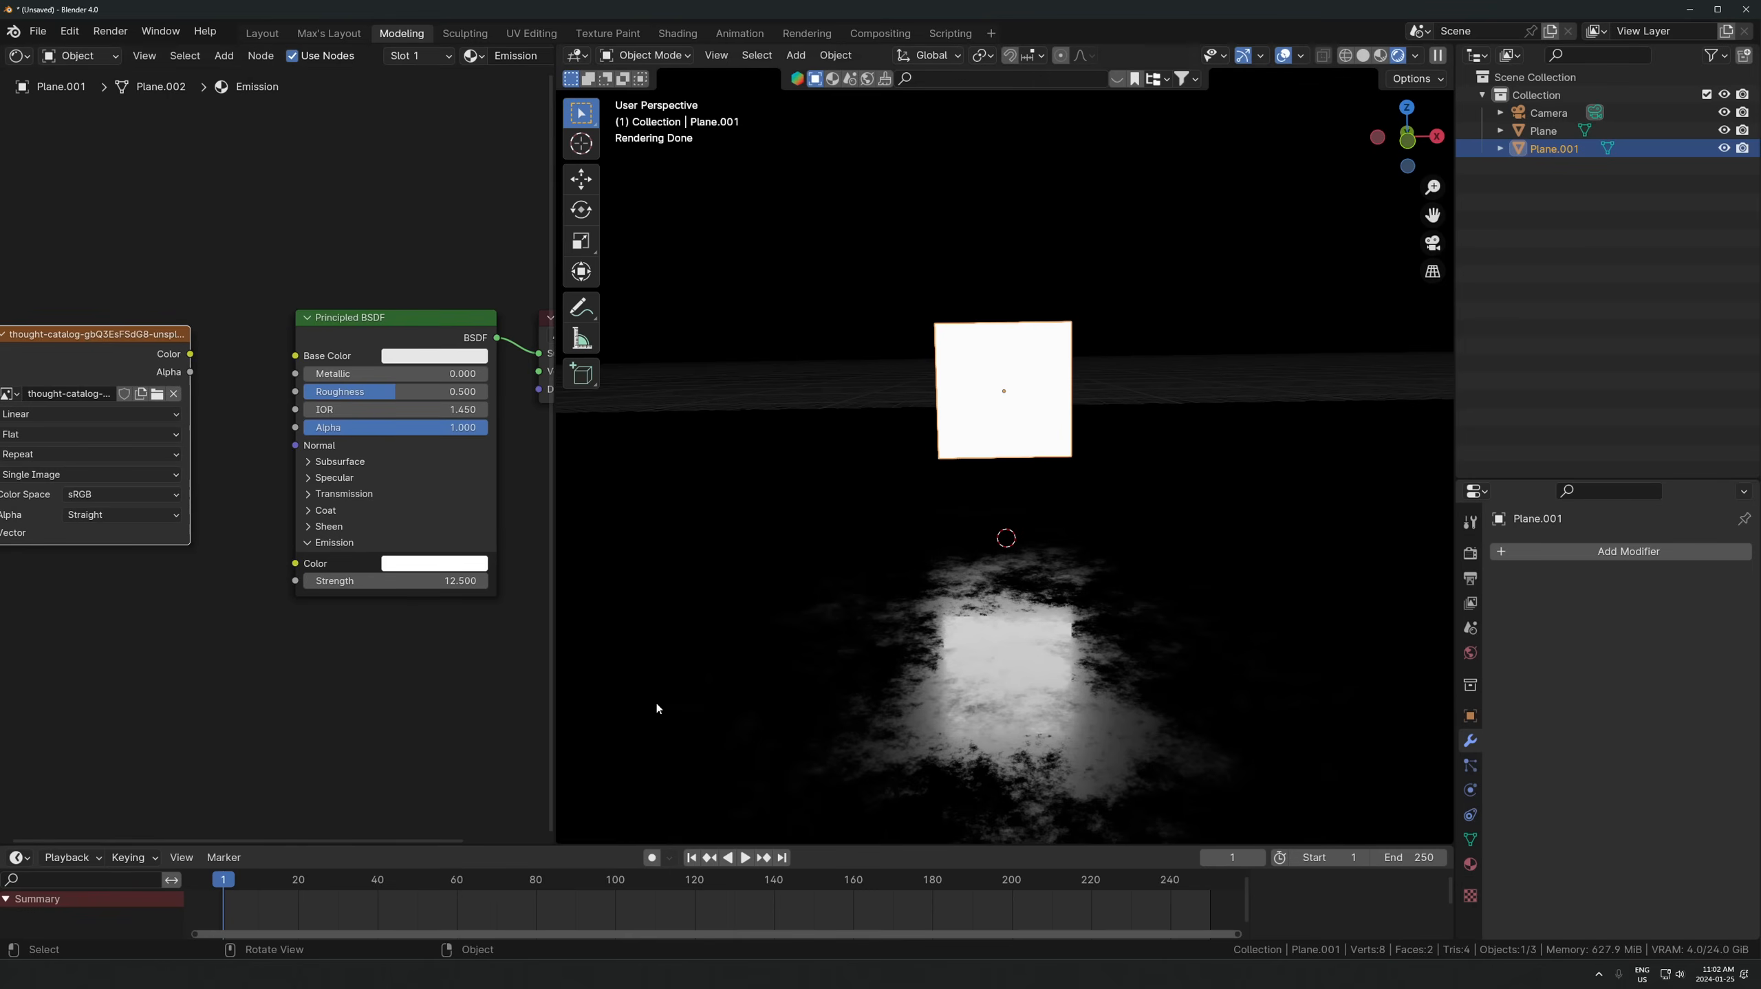
# - Shrink the timeline, split off a UV Editor beneath the shader nodes and display the banknote image in it
pyautogui.moveTo(285, 847); pyautogui.dragTo(321, 914)
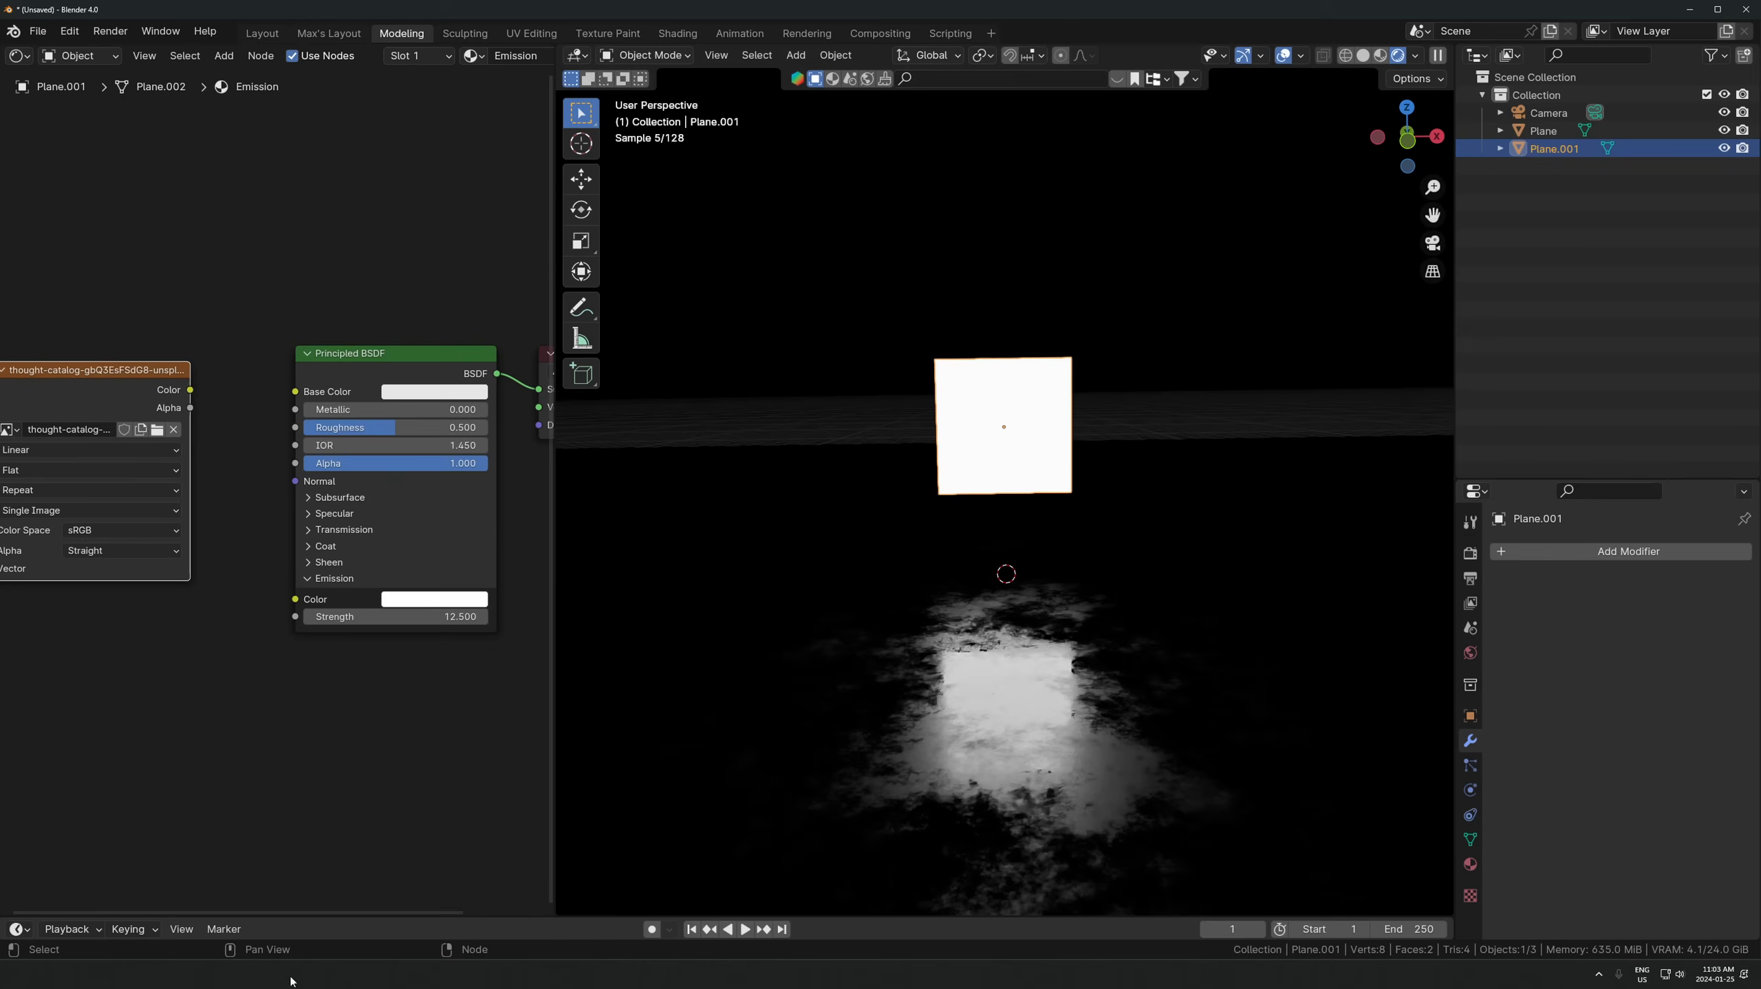
pyautogui.moveTo(3, 912); pyautogui.dragTo(13, 627)
pyautogui.click(19, 635)
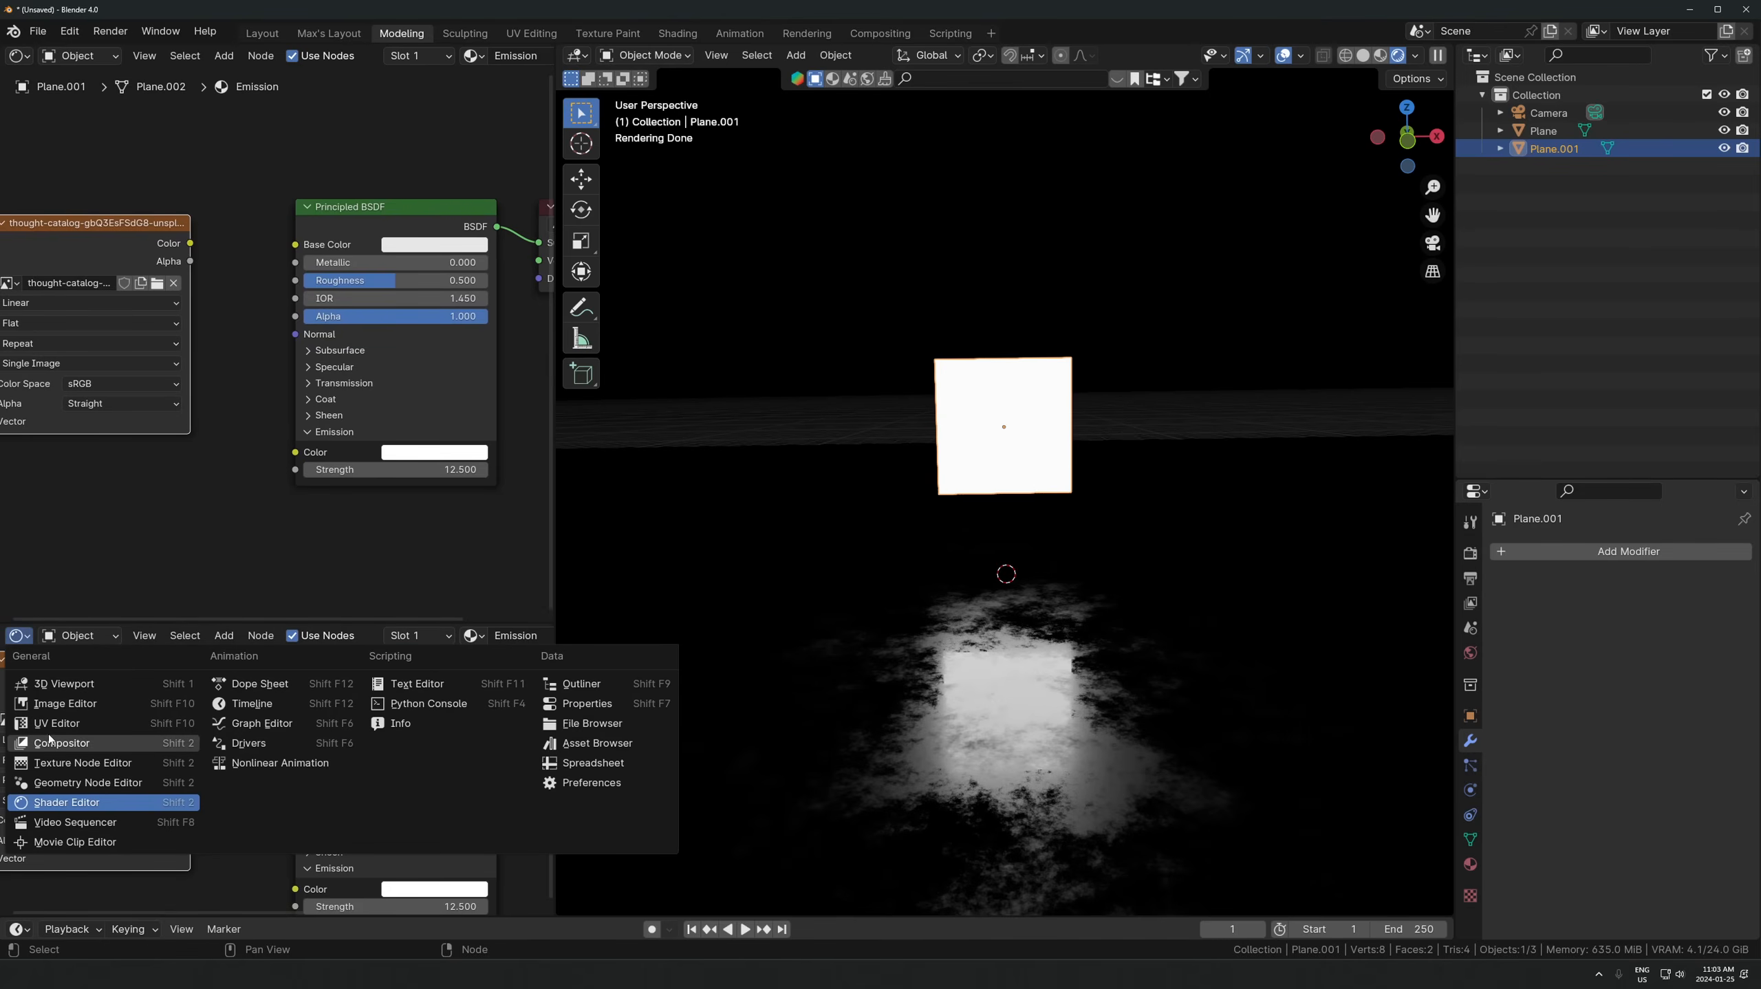
pyautogui.click(51, 706)
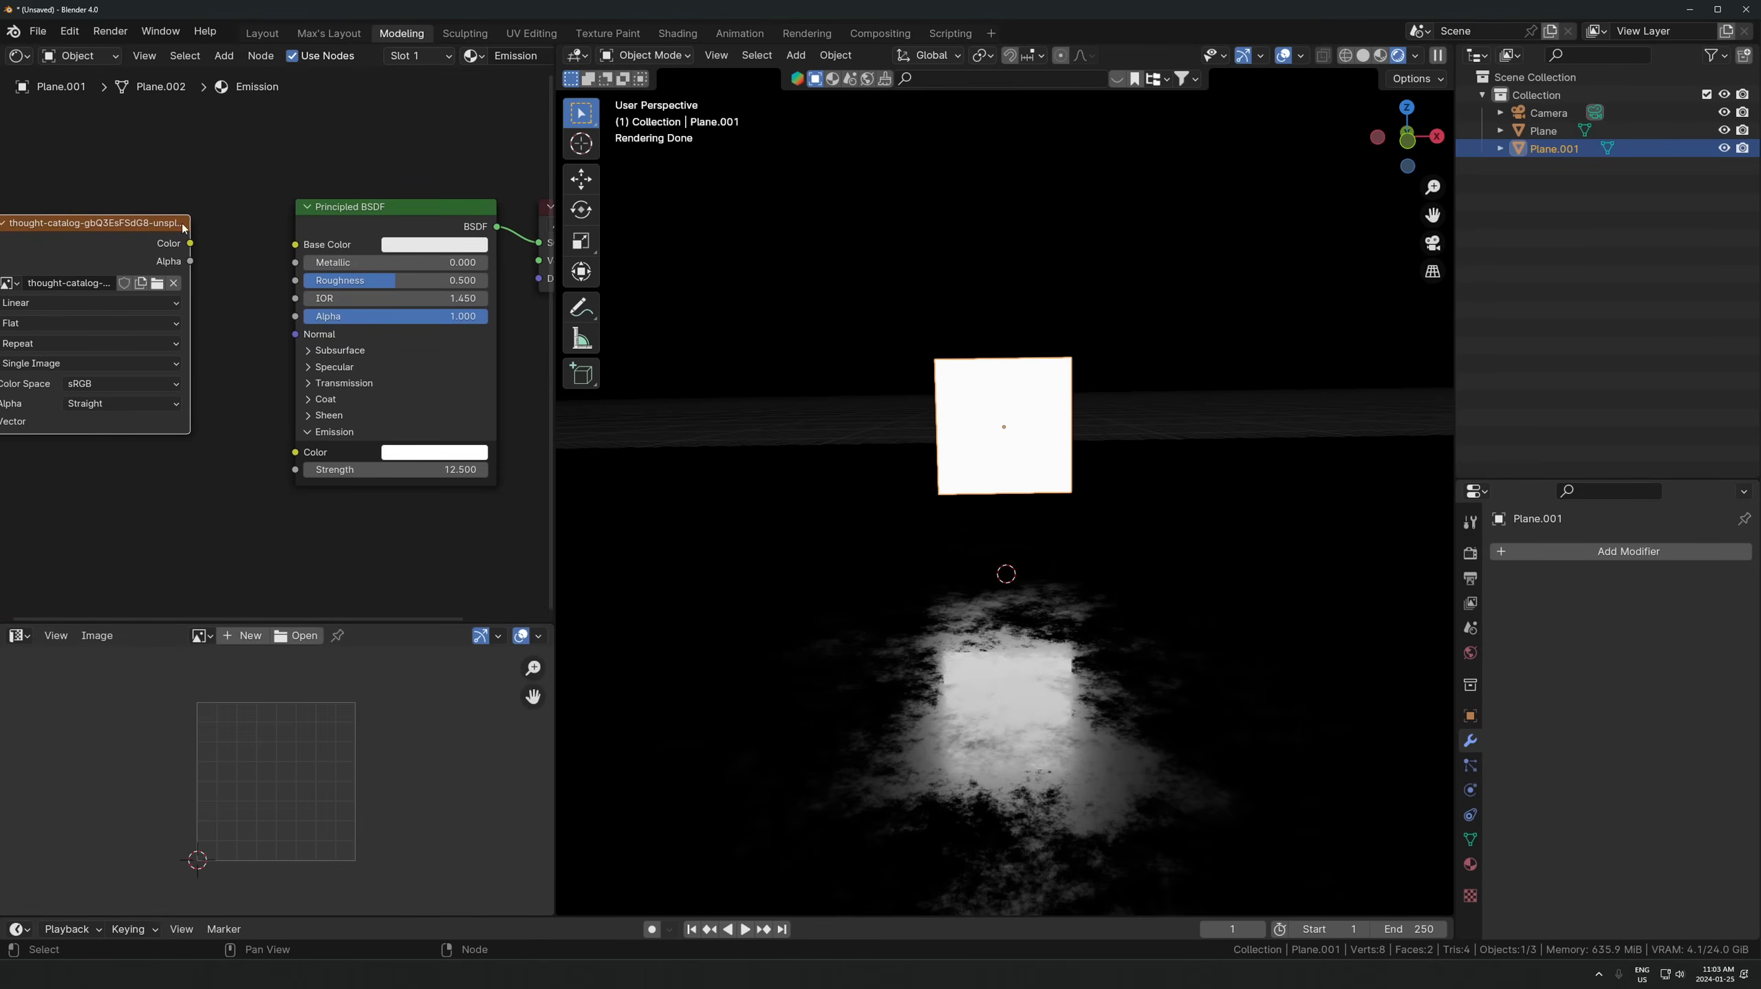
pyautogui.moveTo(138, 241); pyautogui.dragTo(108, 332)
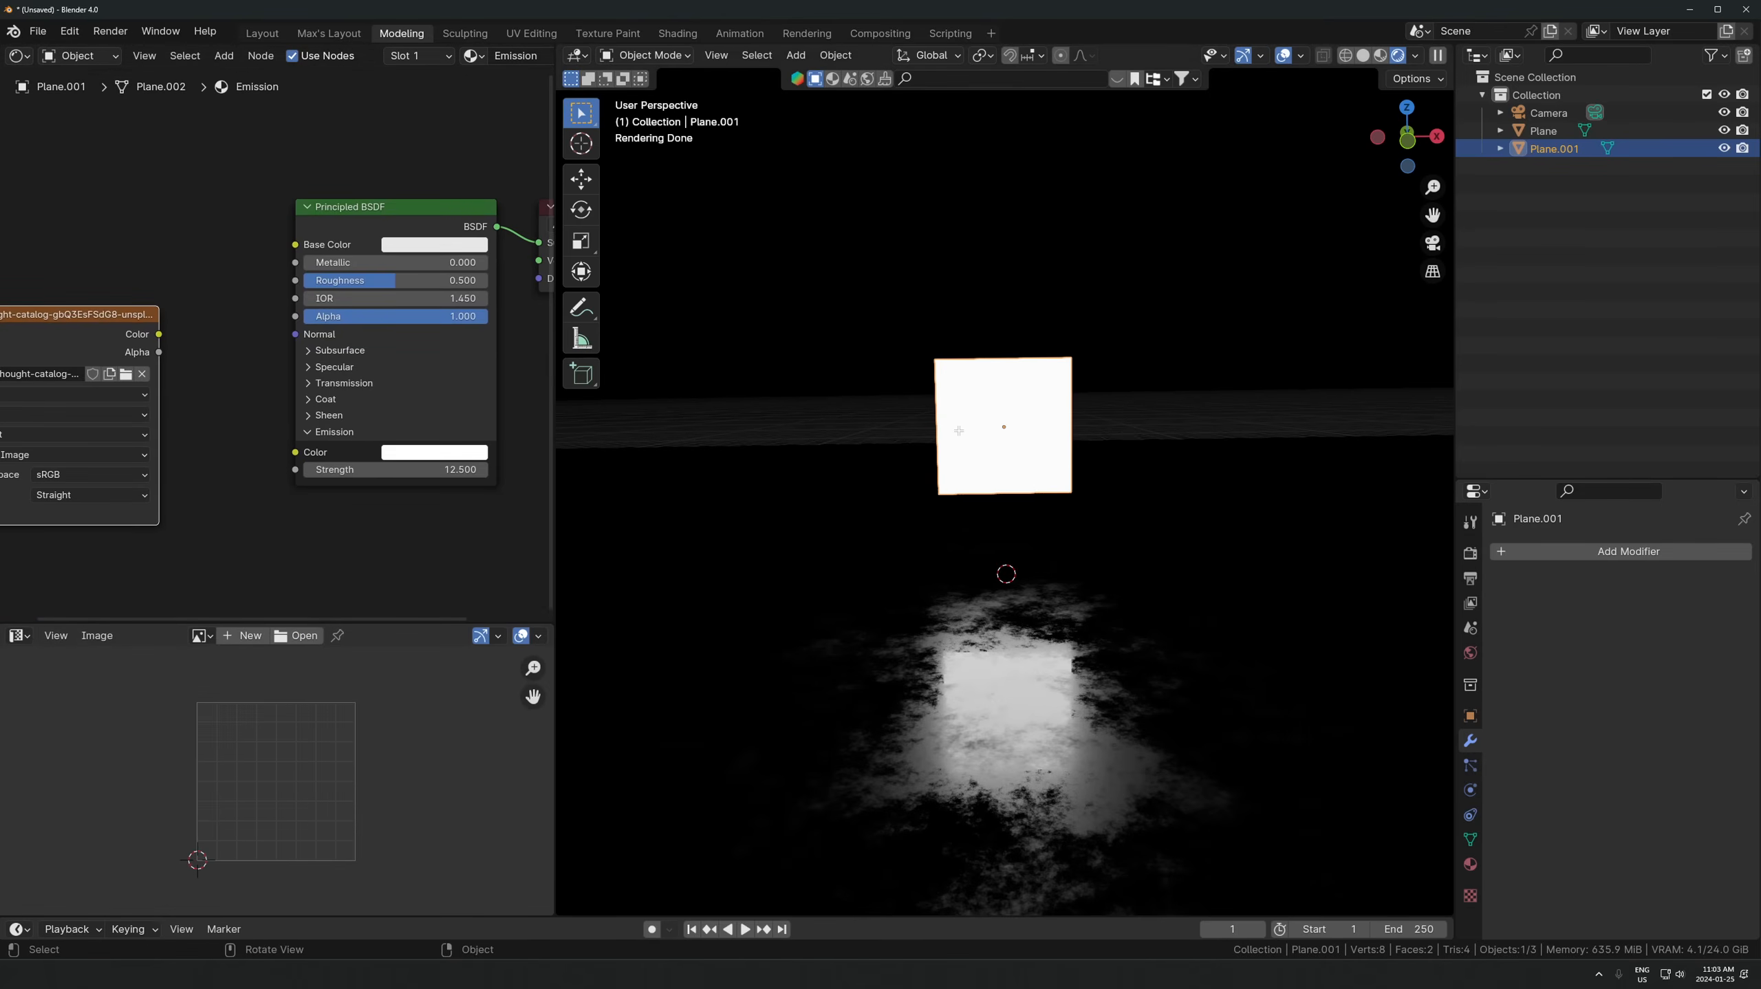
pyautogui.scroll(-5, 445, 705)
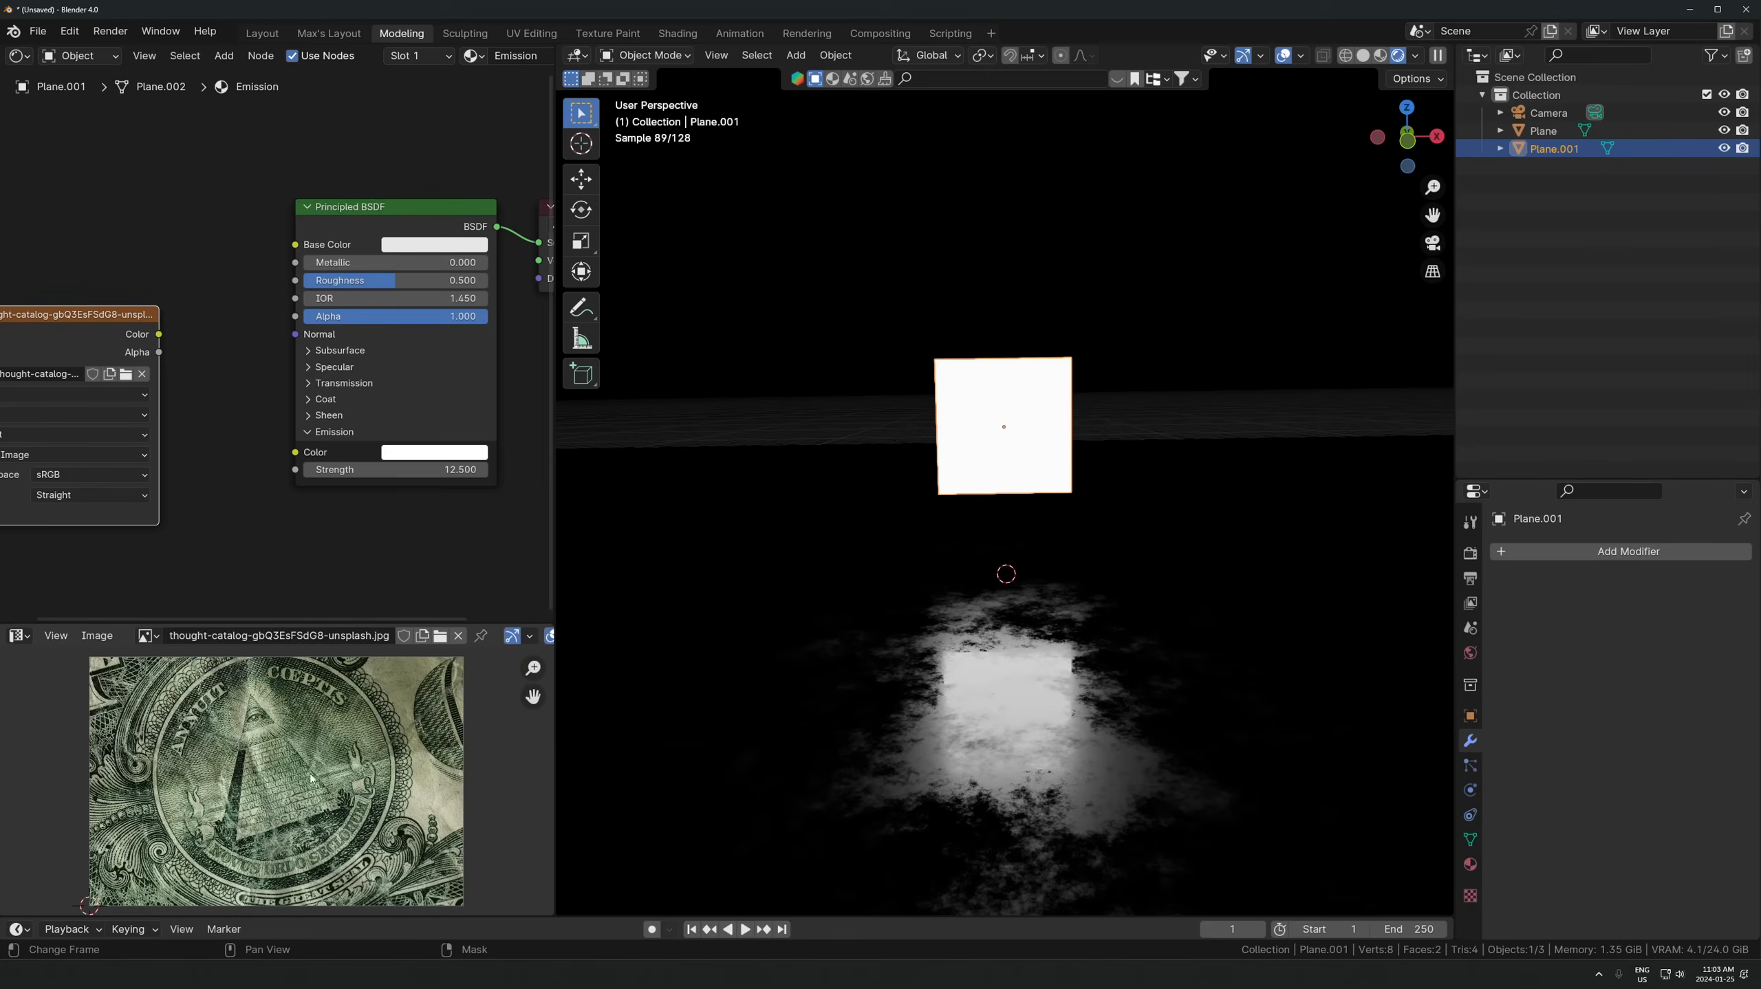
# - Connect the banknote image's Color output to the Principled BSDF's Emission Color and Alpha inputs
pyautogui.moveTo(165, 341); pyautogui.dragTo(254, 336)
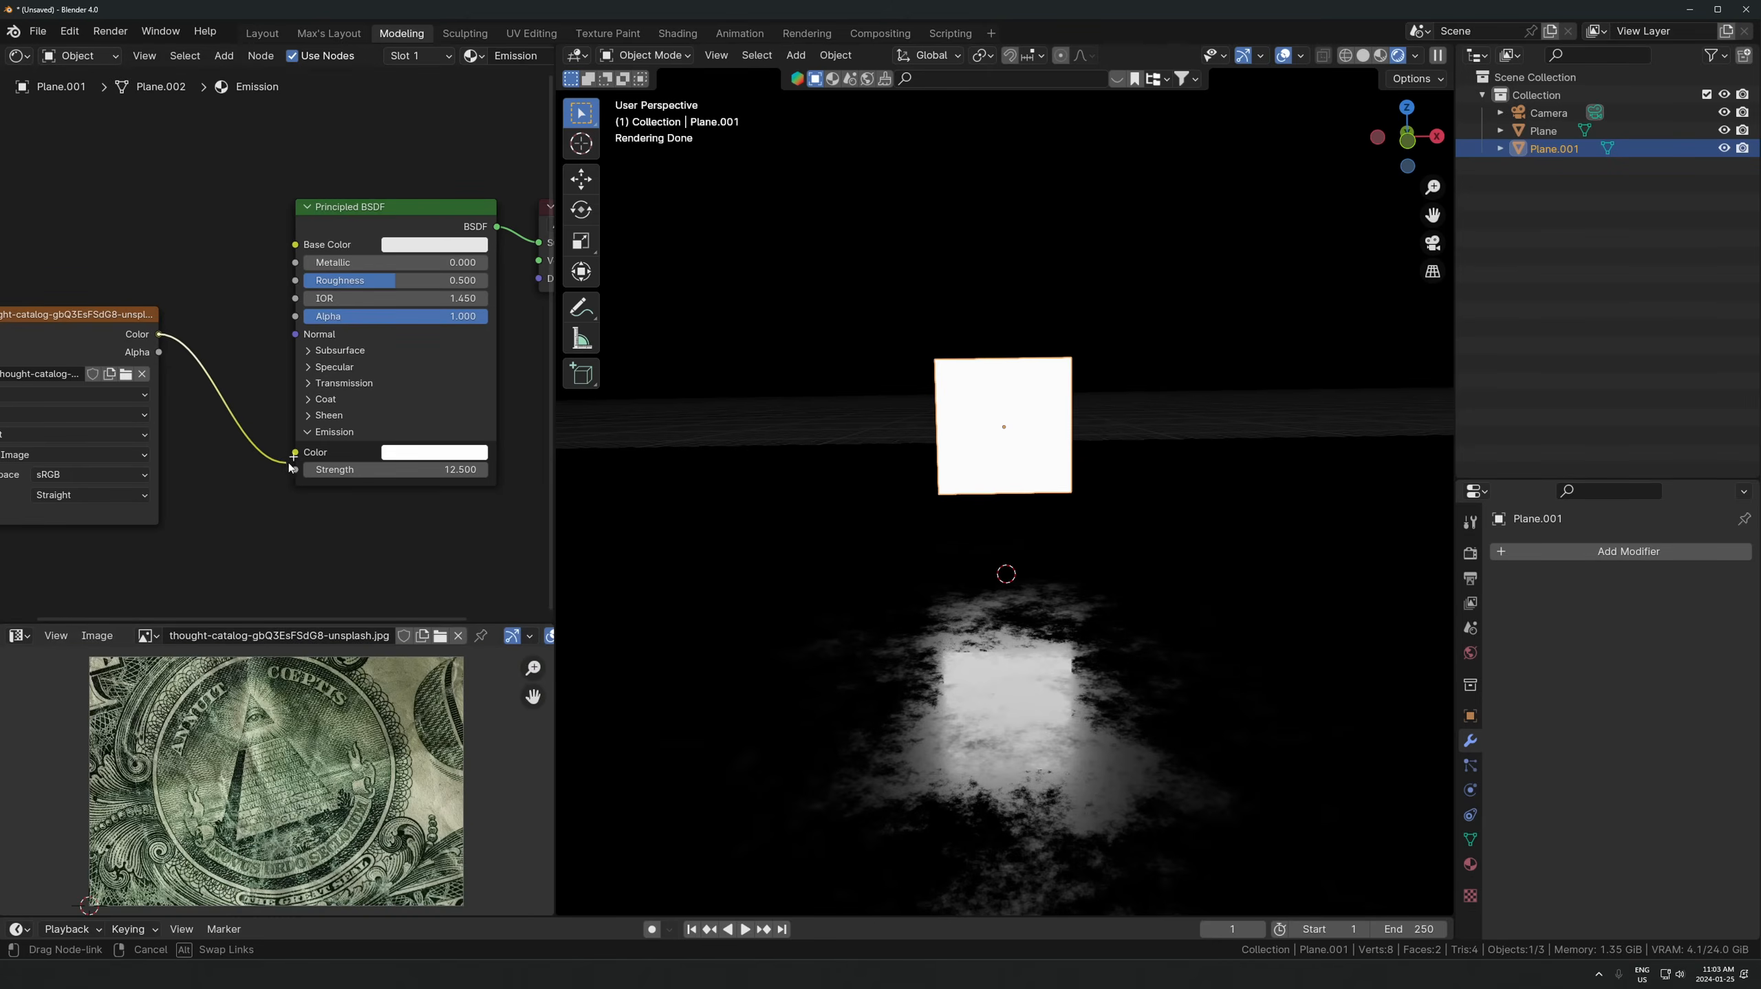
pyautogui.moveTo(288, 462); pyautogui.dragTo(292, 457)
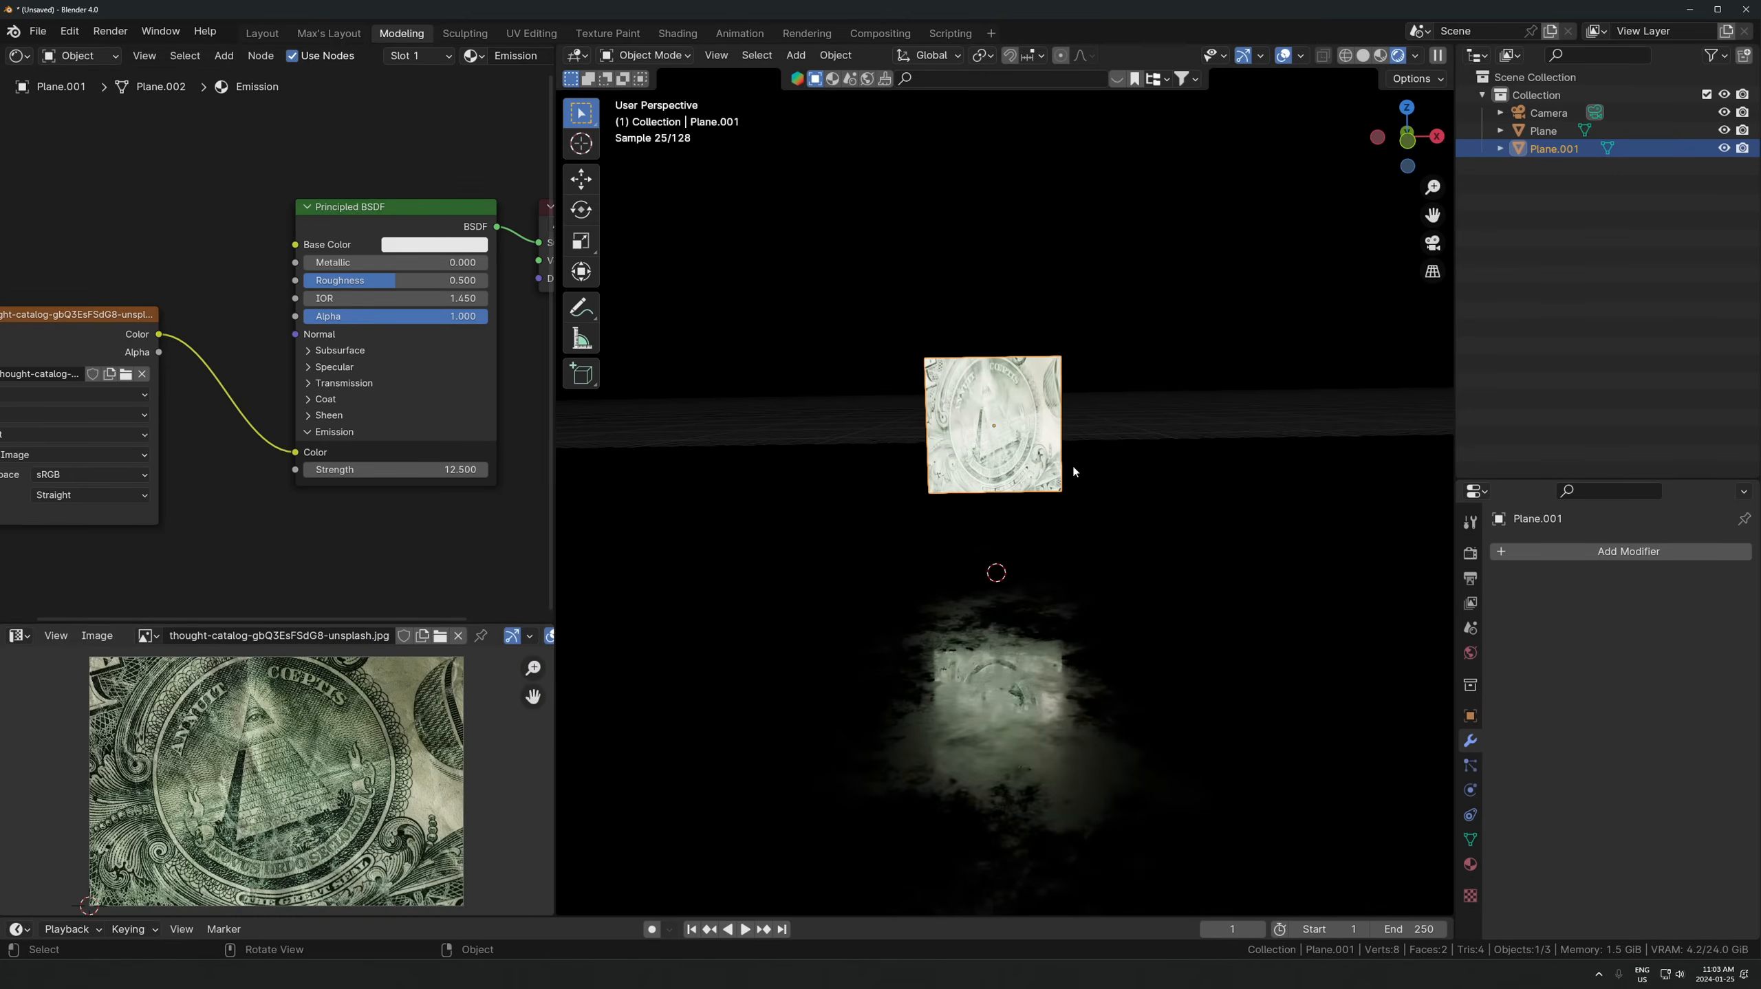
pyautogui.scroll(2, 1075, 465)
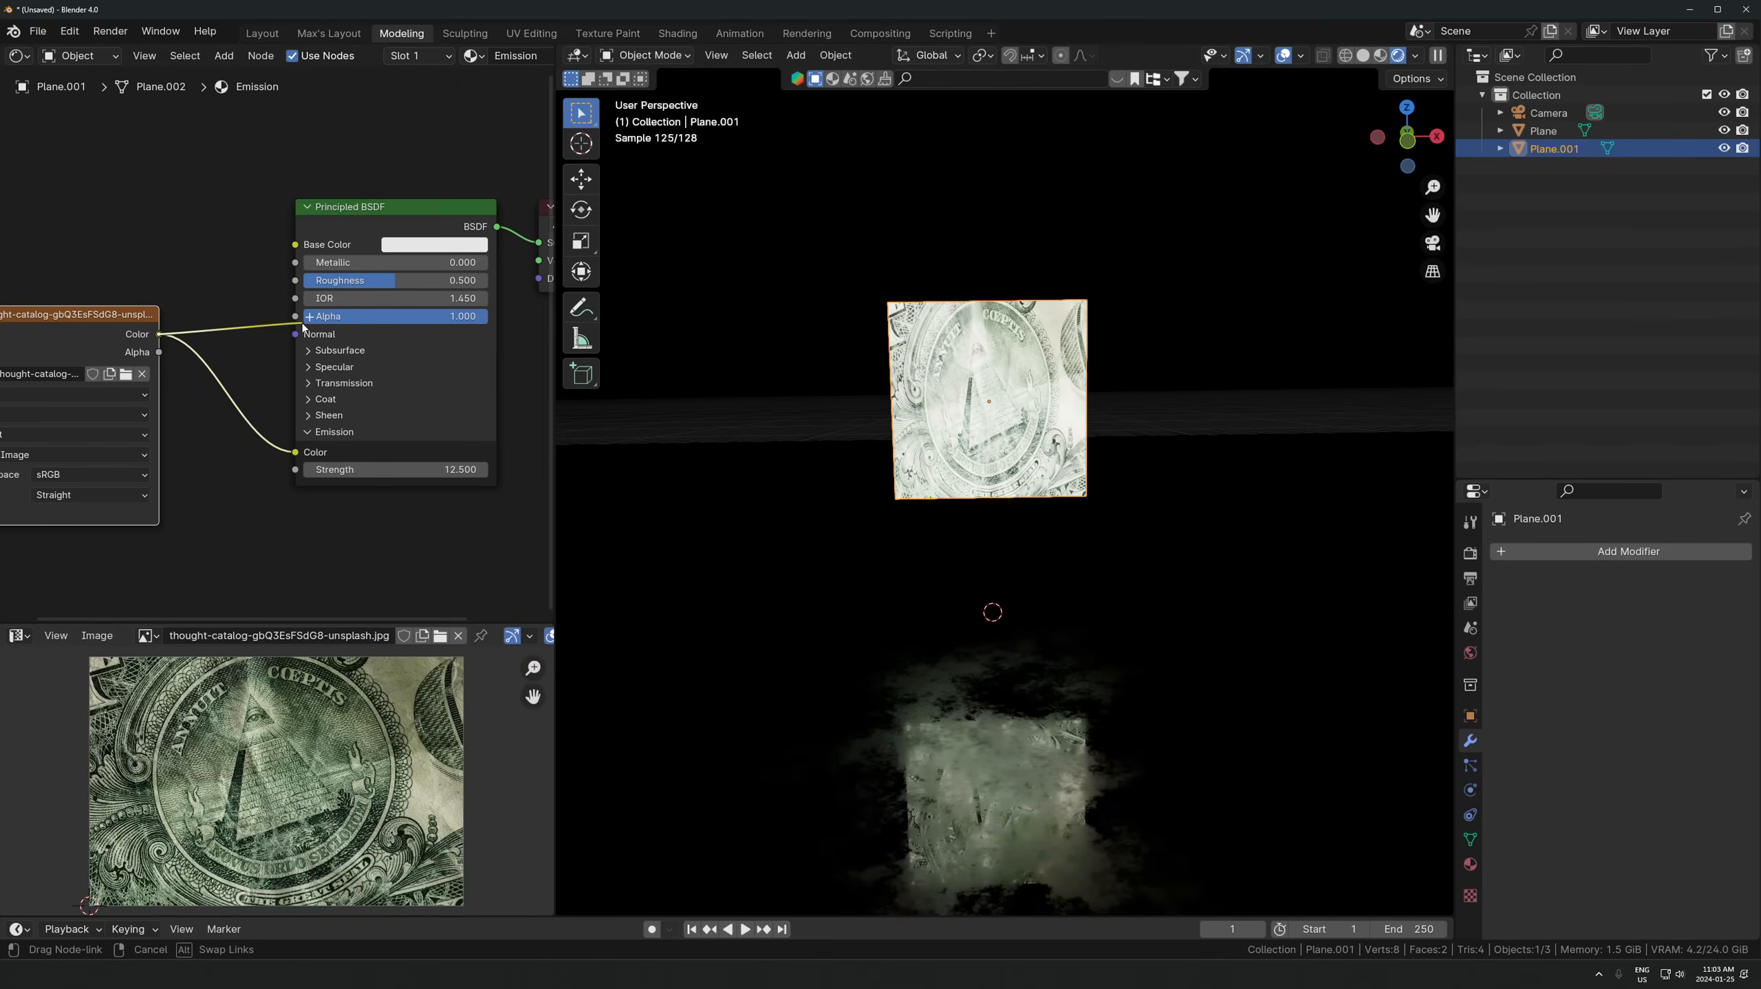
pyautogui.moveTo(458, 316)
pyautogui.mouseDown()
pyautogui.moveTo(277, 317)
pyautogui.moveTo(471, 318)
pyautogui.mouseUp()
pyautogui.scroll(4, 194, 780)
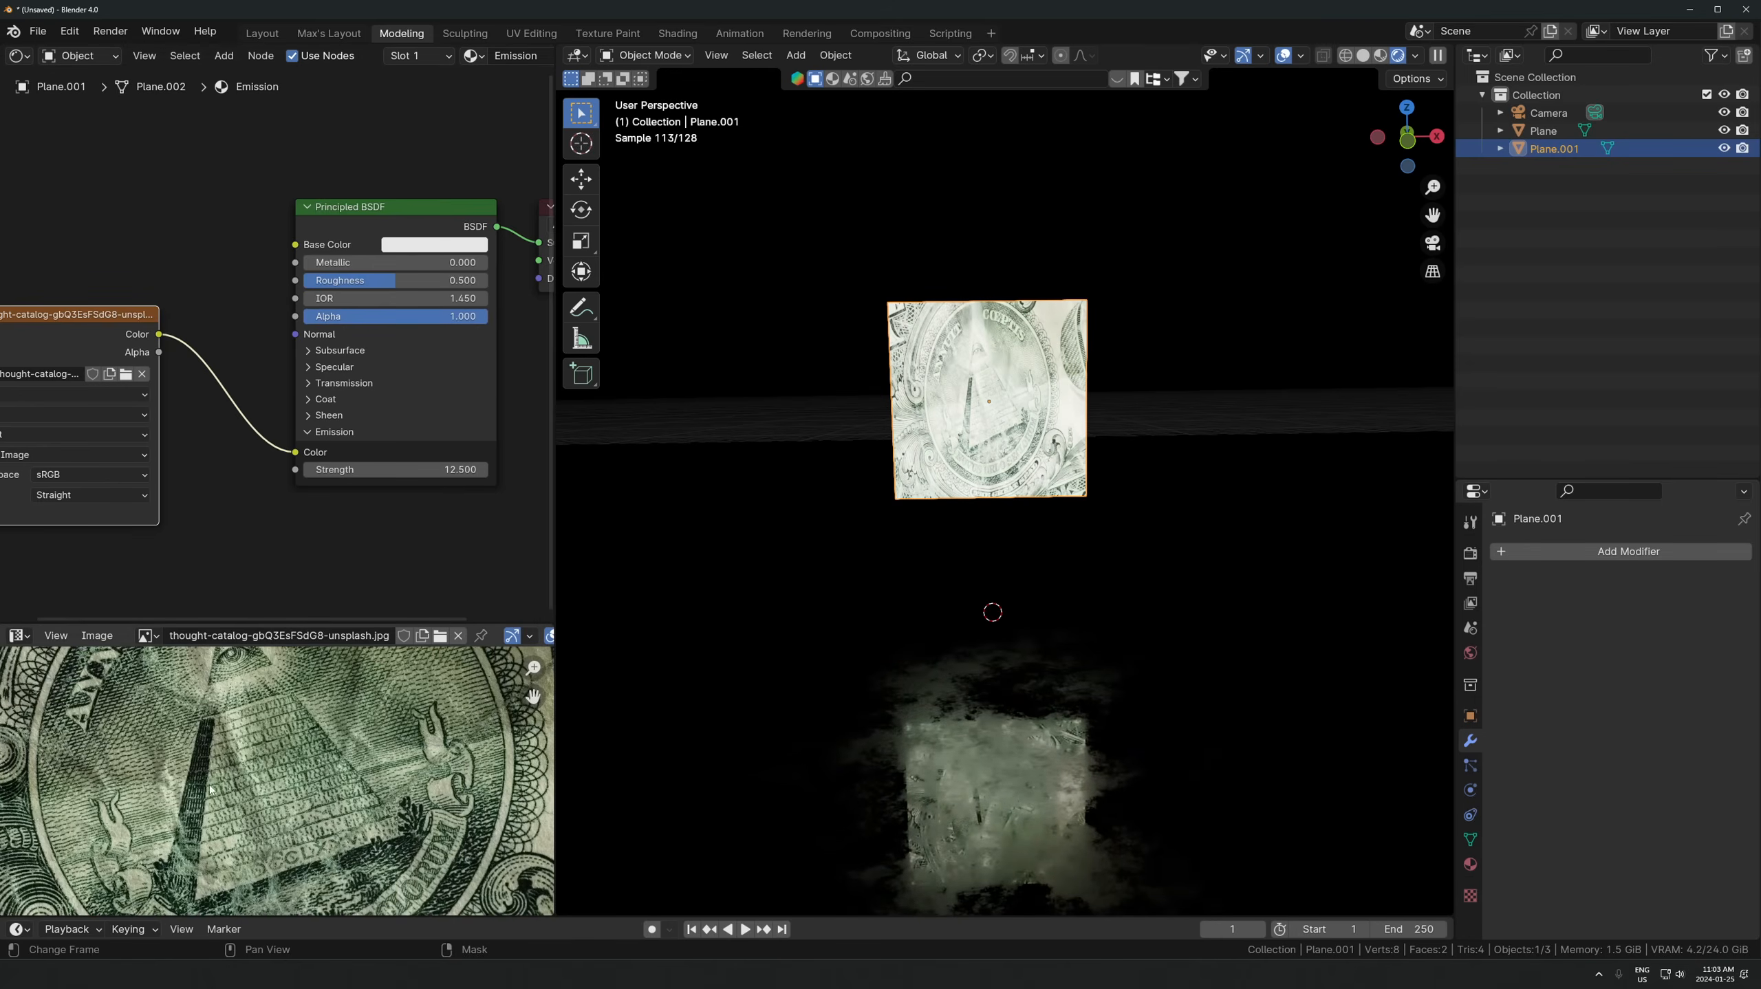
pyautogui.moveTo(164, 334); pyautogui.dragTo(298, 316)
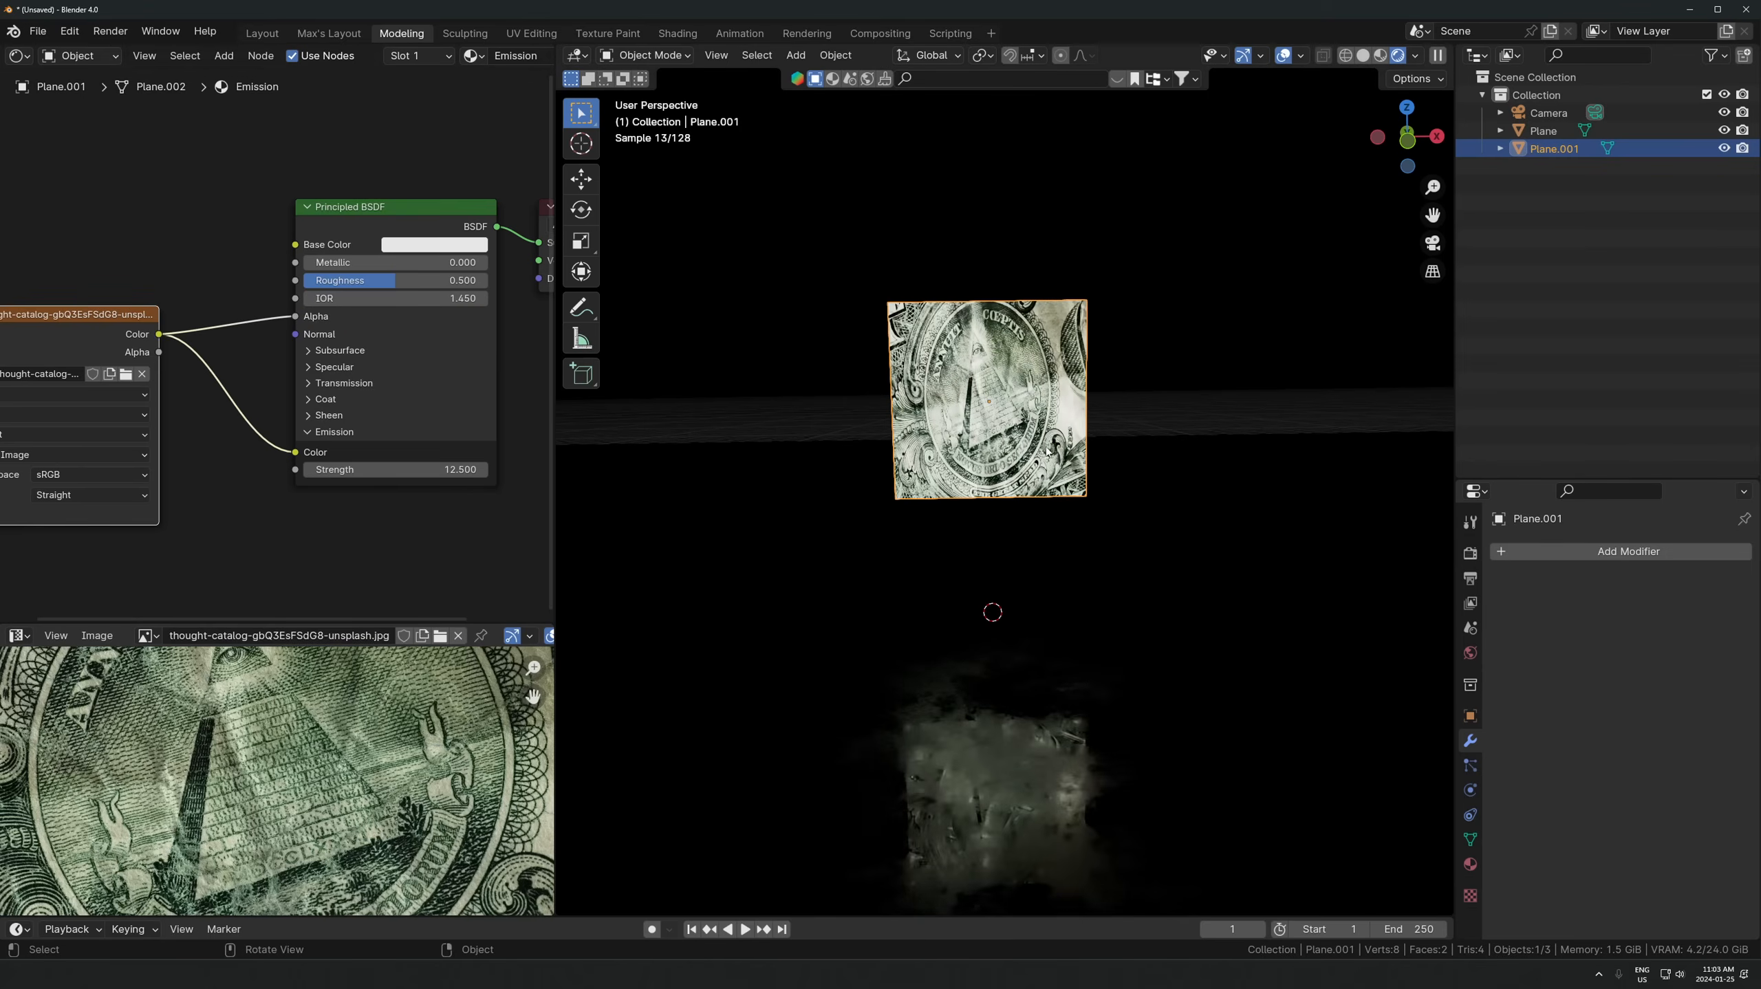
# - Enter Edit Mode on the emissive plane and unwrap its face with Cube Projection
pyautogui.press('KP_Decimal')
pyautogui.press('Home')
pyautogui.press('Tab')
pyautogui.press('u')
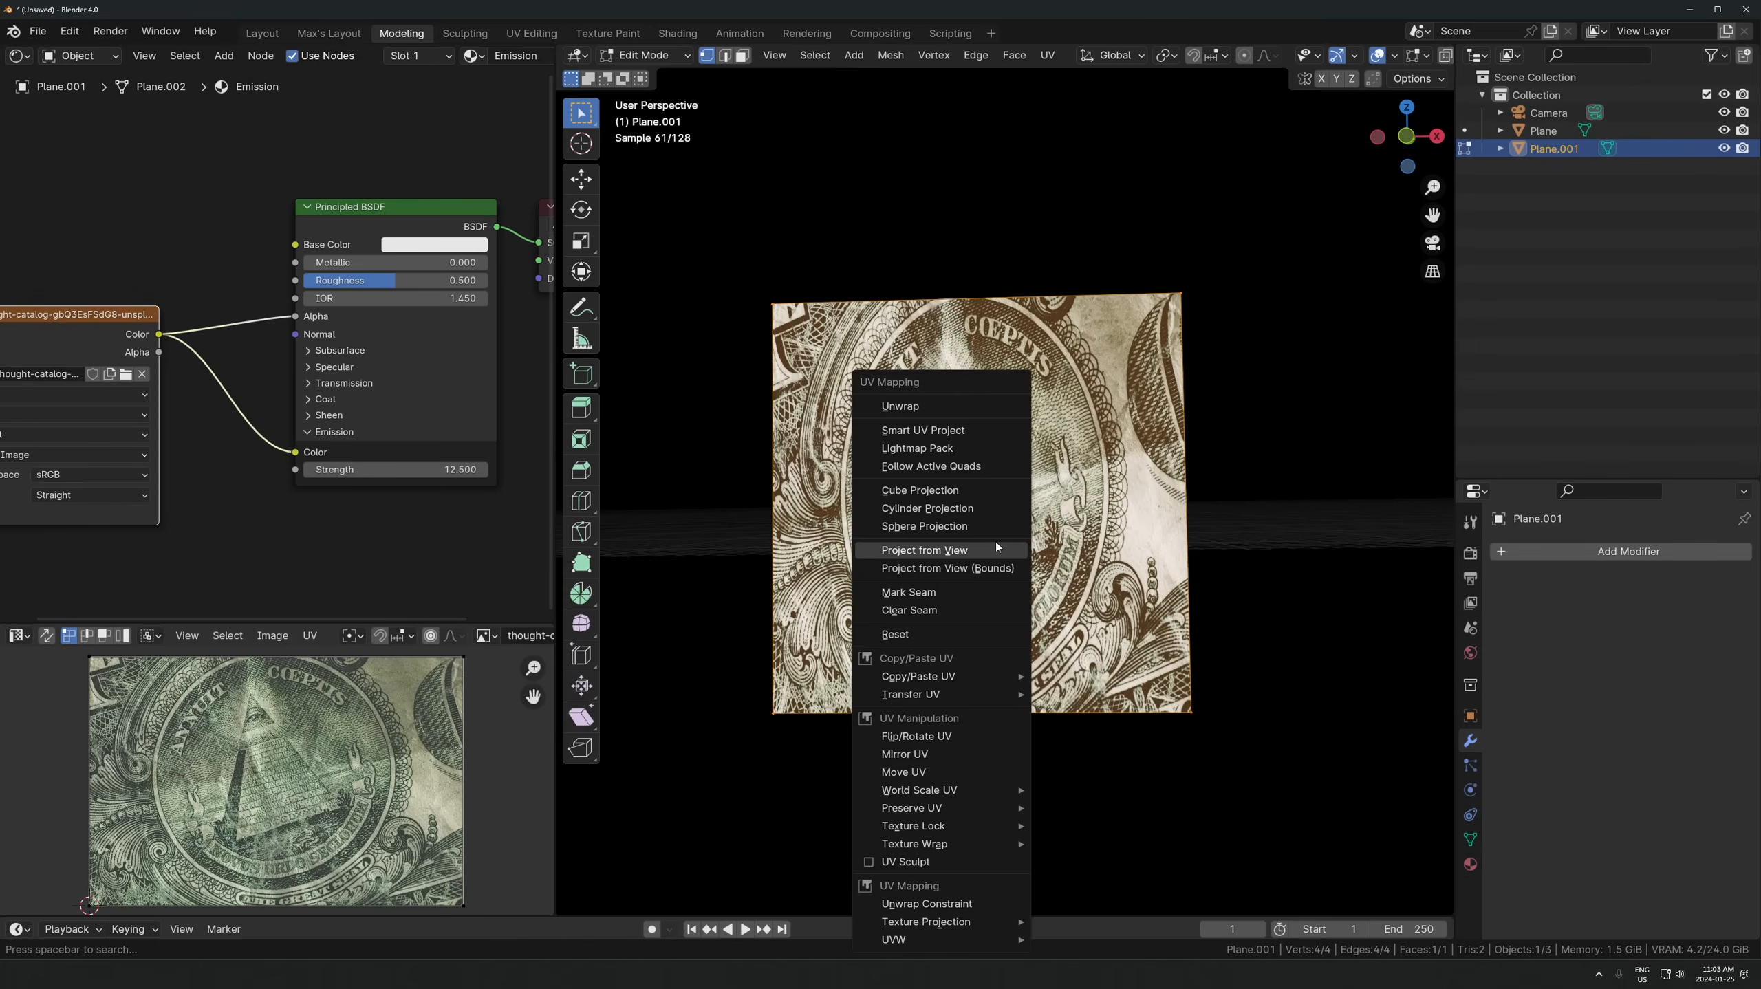
pyautogui.click(922, 490)
pyautogui.scroll(-2, 1042, 547)
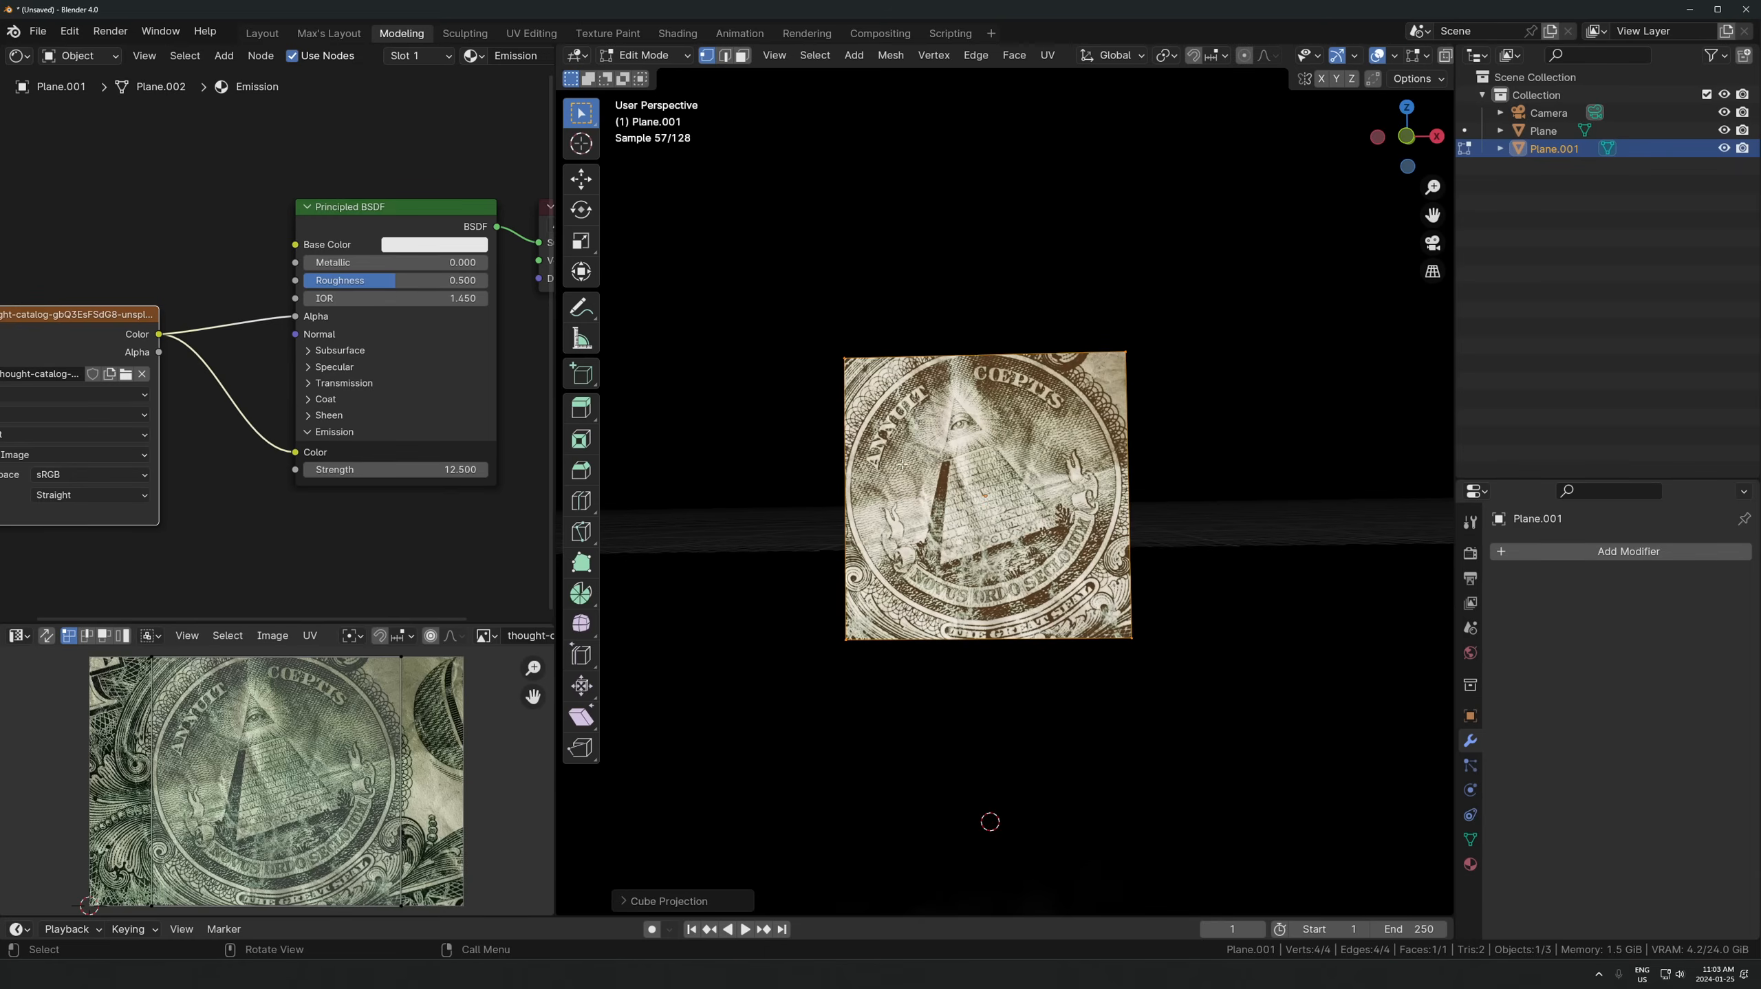
# - Scale the plane's UV face down to about half size and move it over the ANNUIT lettering and the eye
pyautogui.press('Tab')
pyautogui.press('Tab')
pyautogui.scroll(-3, 366, 743)
pyautogui.scroll(3, 337, 811)
pyautogui.press('s')
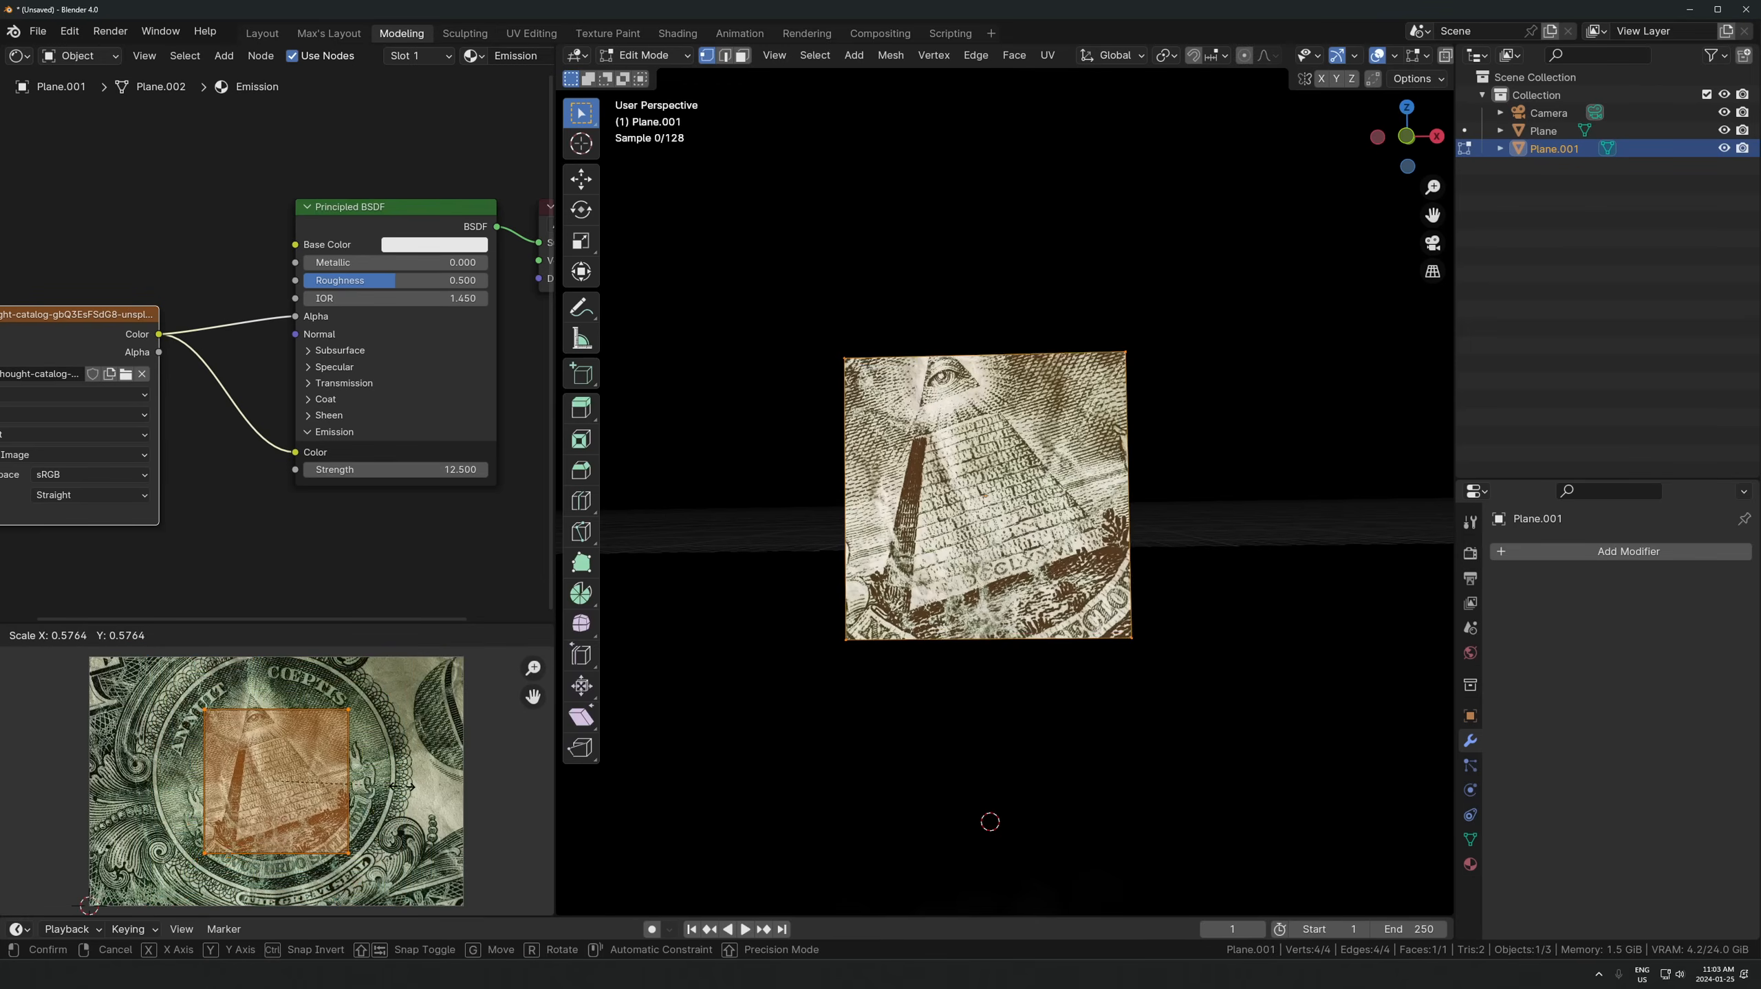
pyautogui.click(386, 786)
pyautogui.press('g')
pyautogui.click(321, 762)
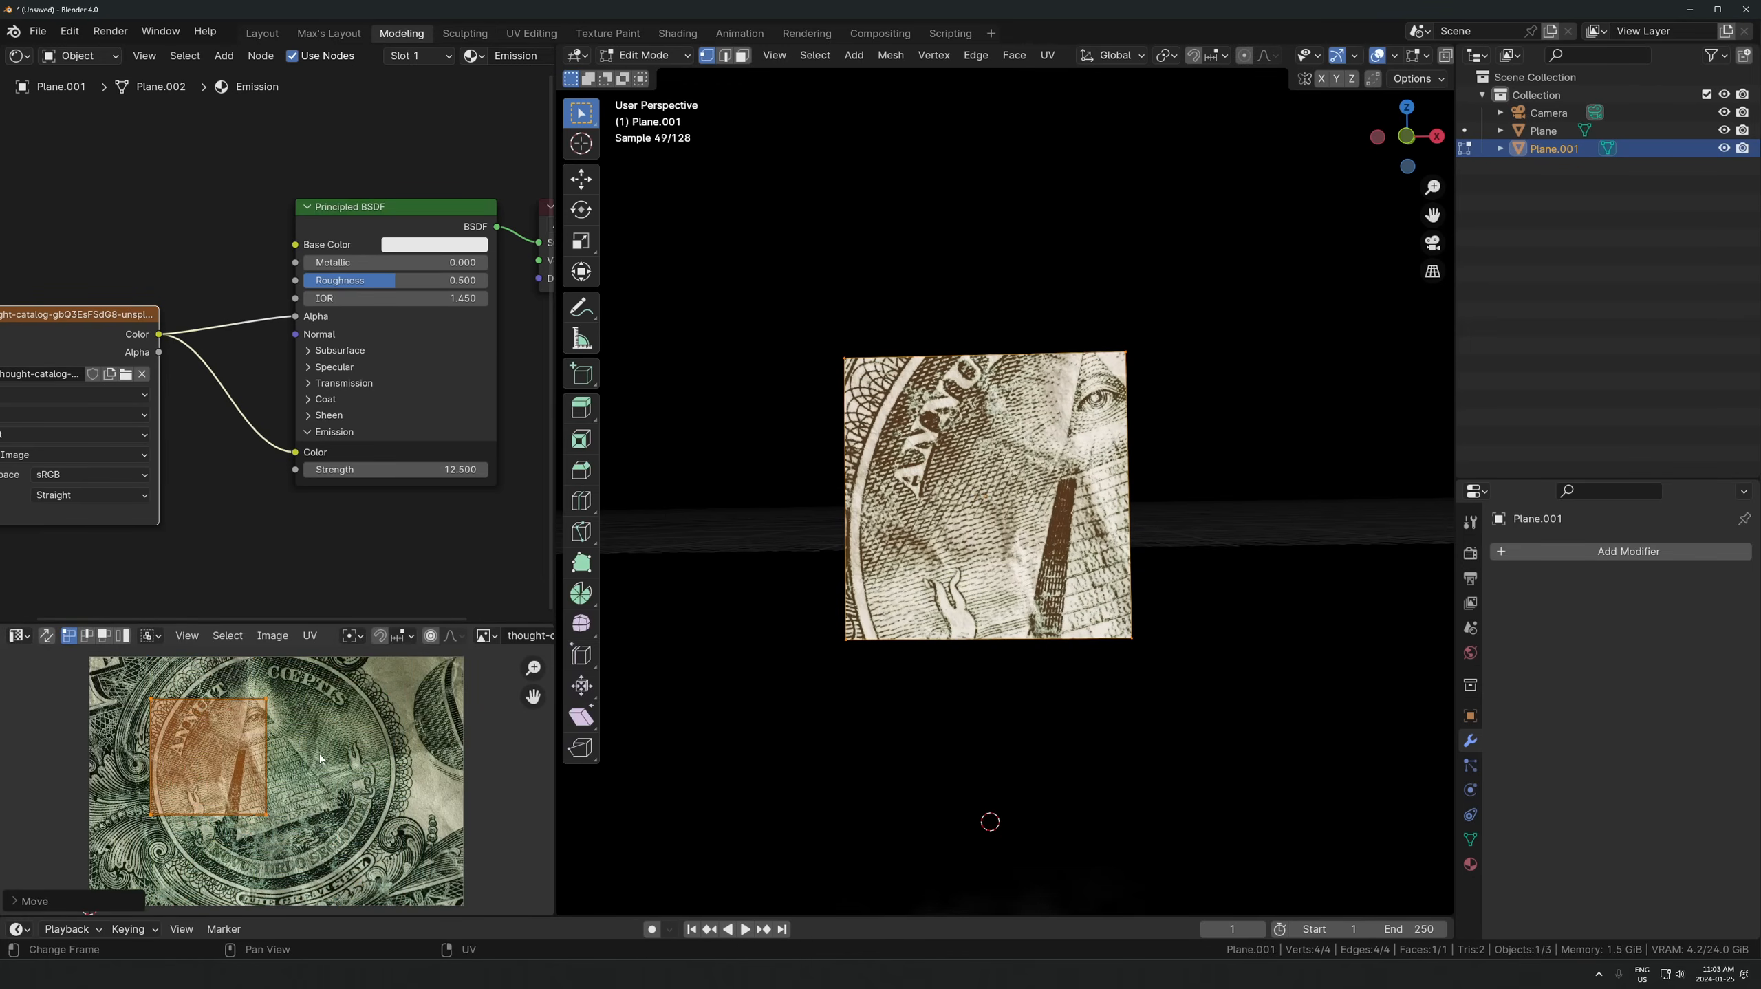
# - Undo the last scaling and moving of the emissive plane's UV face
pyautogui.hotkey('ctrl', 'z')
pyautogui.hotkey('ctrl', 'z')
pyautogui.scroll(-2, 990, 495)
pyautogui.press('g')
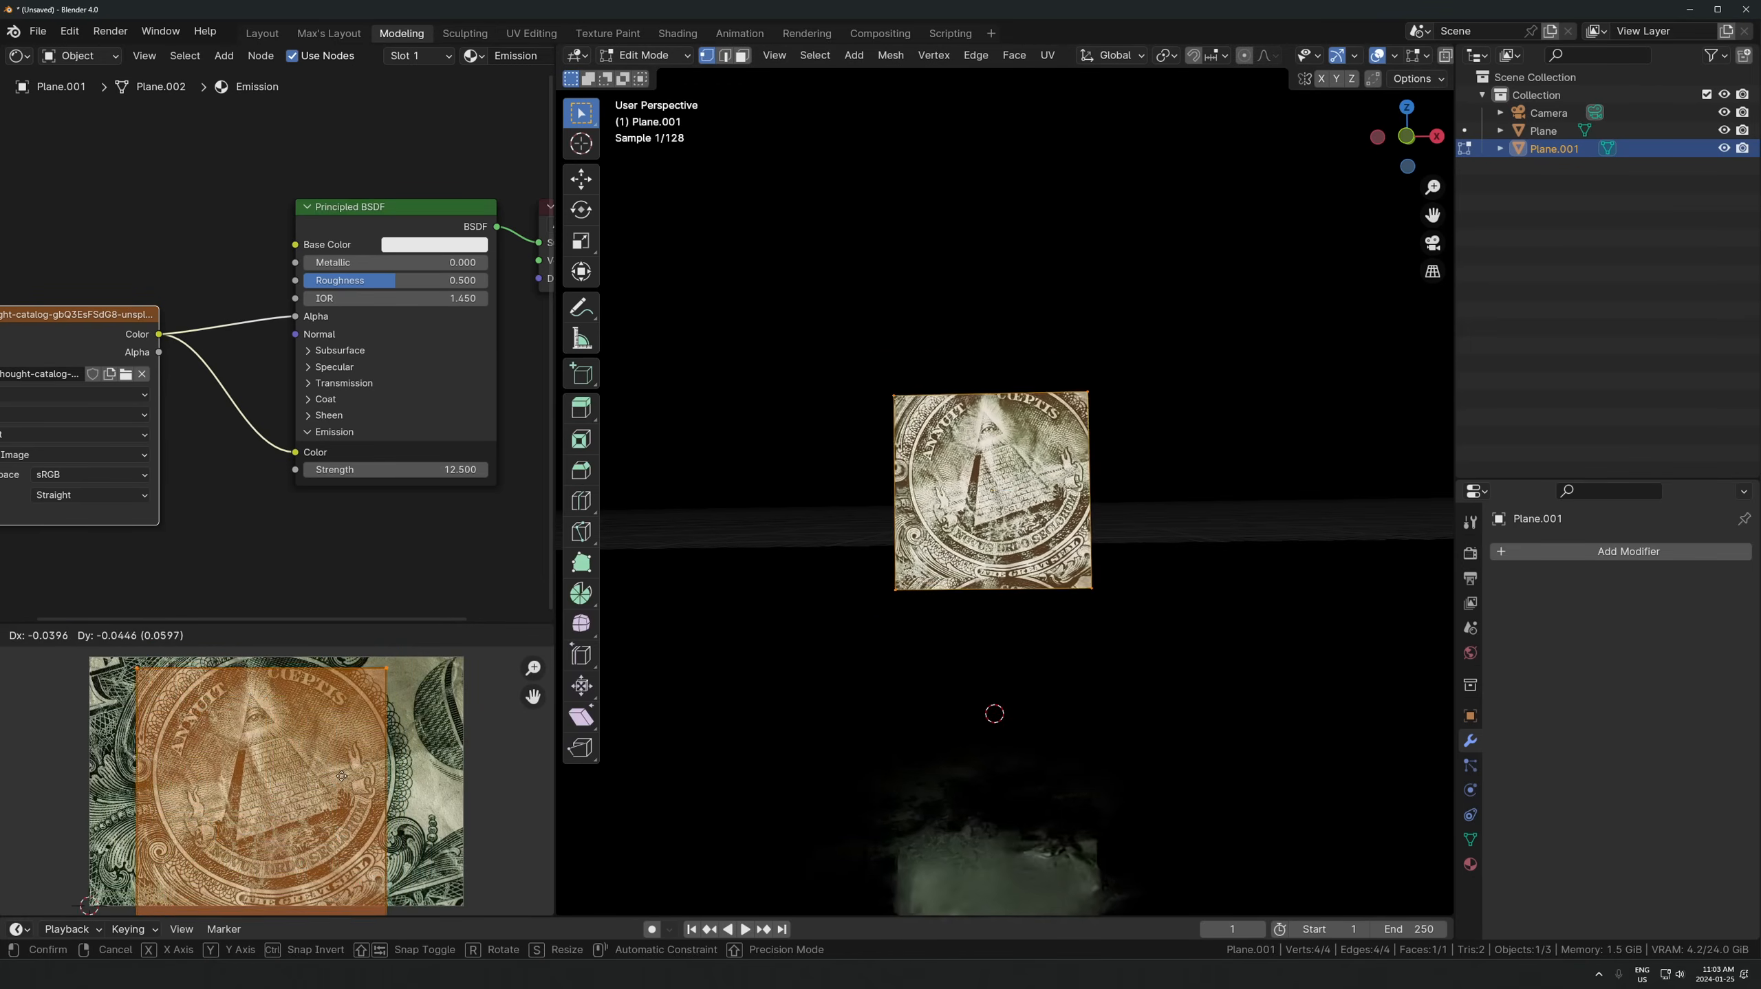
pyautogui.rightClick(306, 786)
pyautogui.click(484, 735)
pyautogui.press('a')
pyautogui.press('r')
pyautogui.rightClick(348, 704)
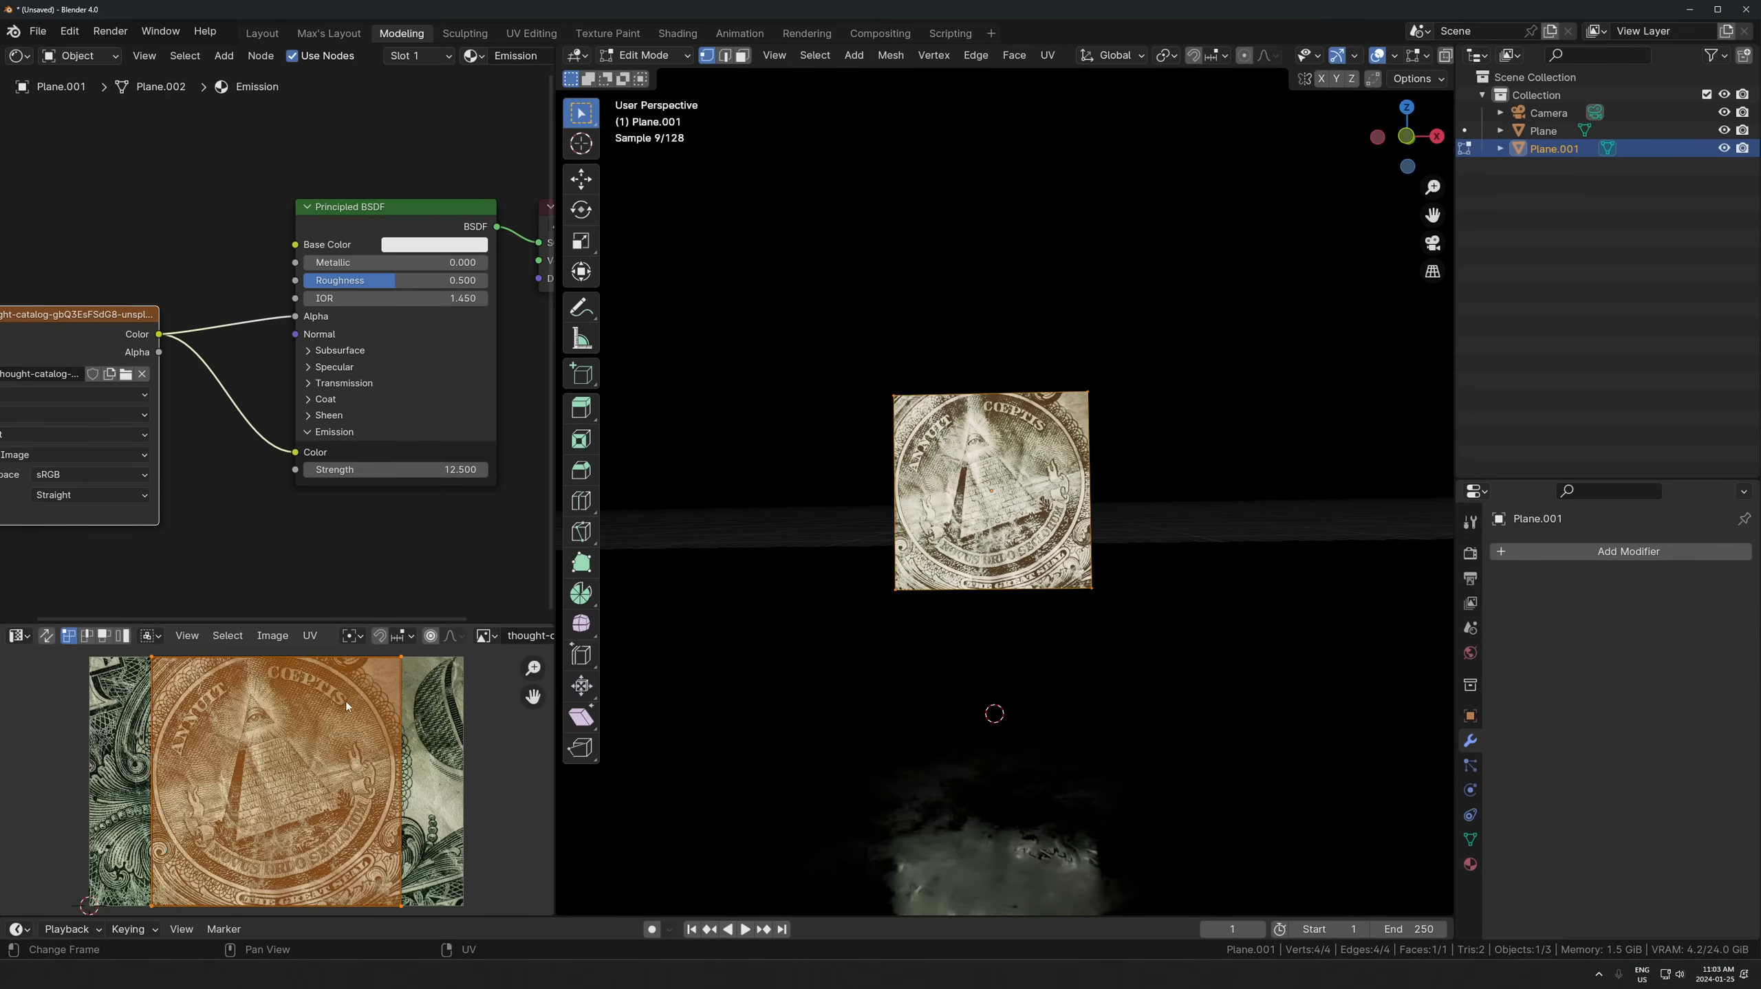
pyautogui.press('Tab')
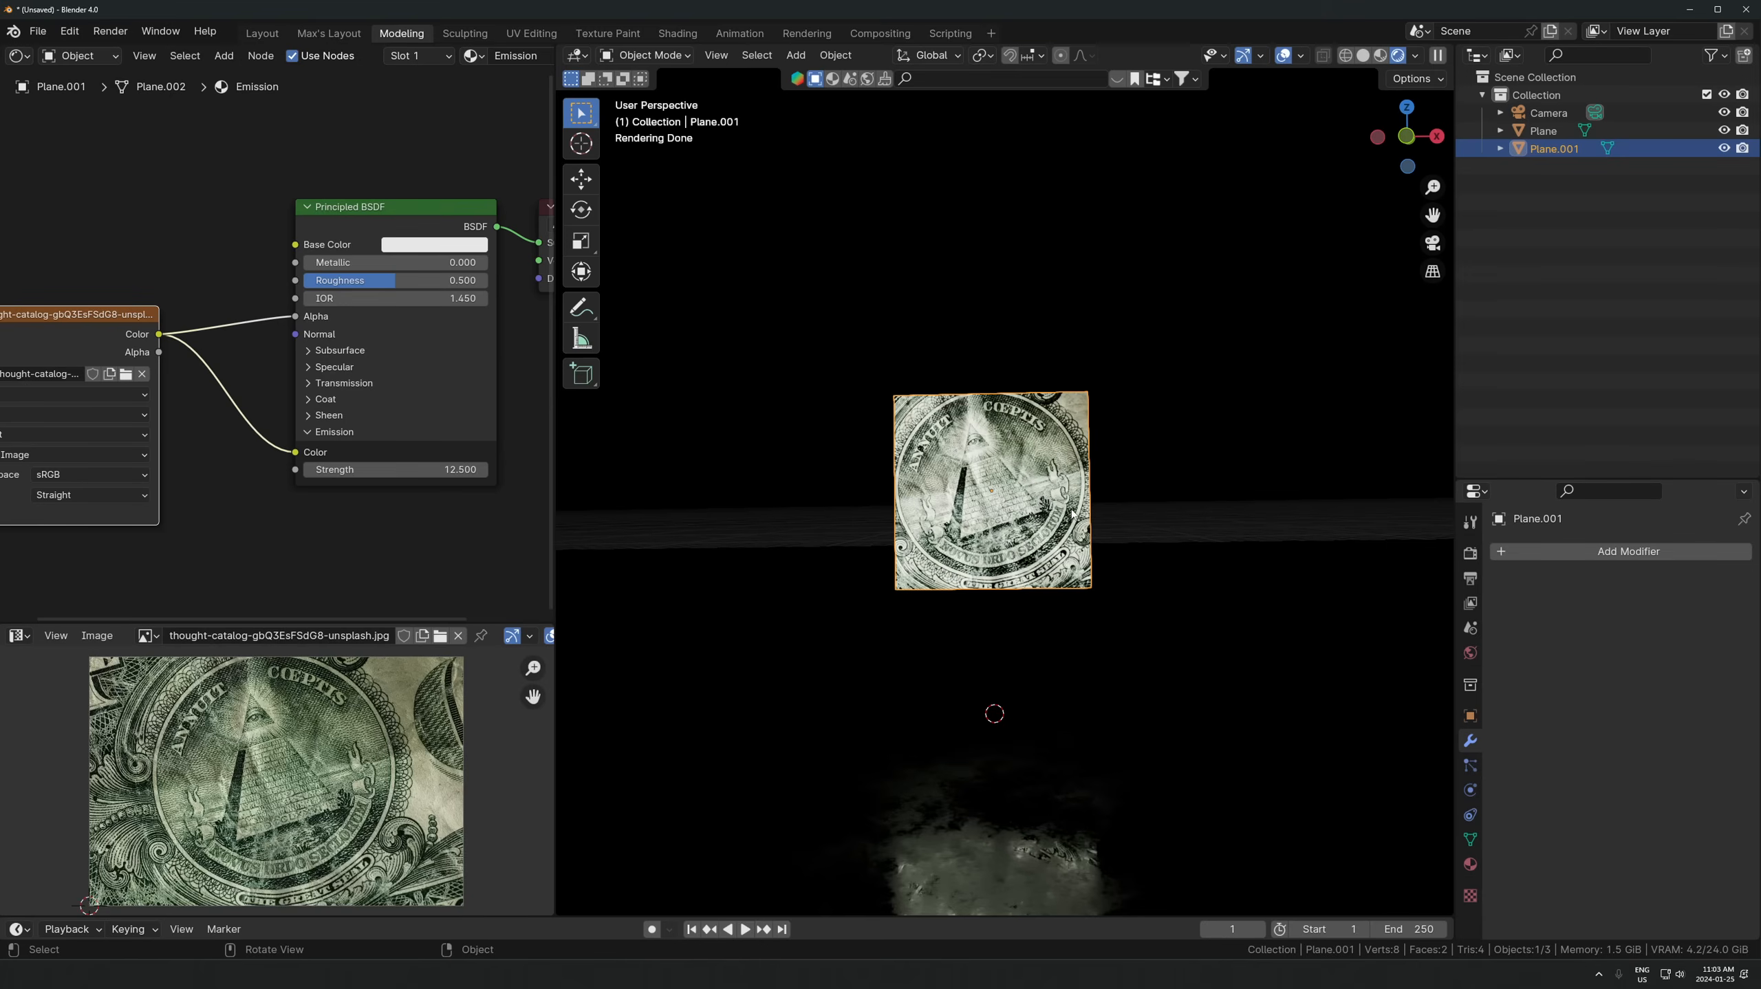
pyautogui.scroll(-1, 1033, 518)
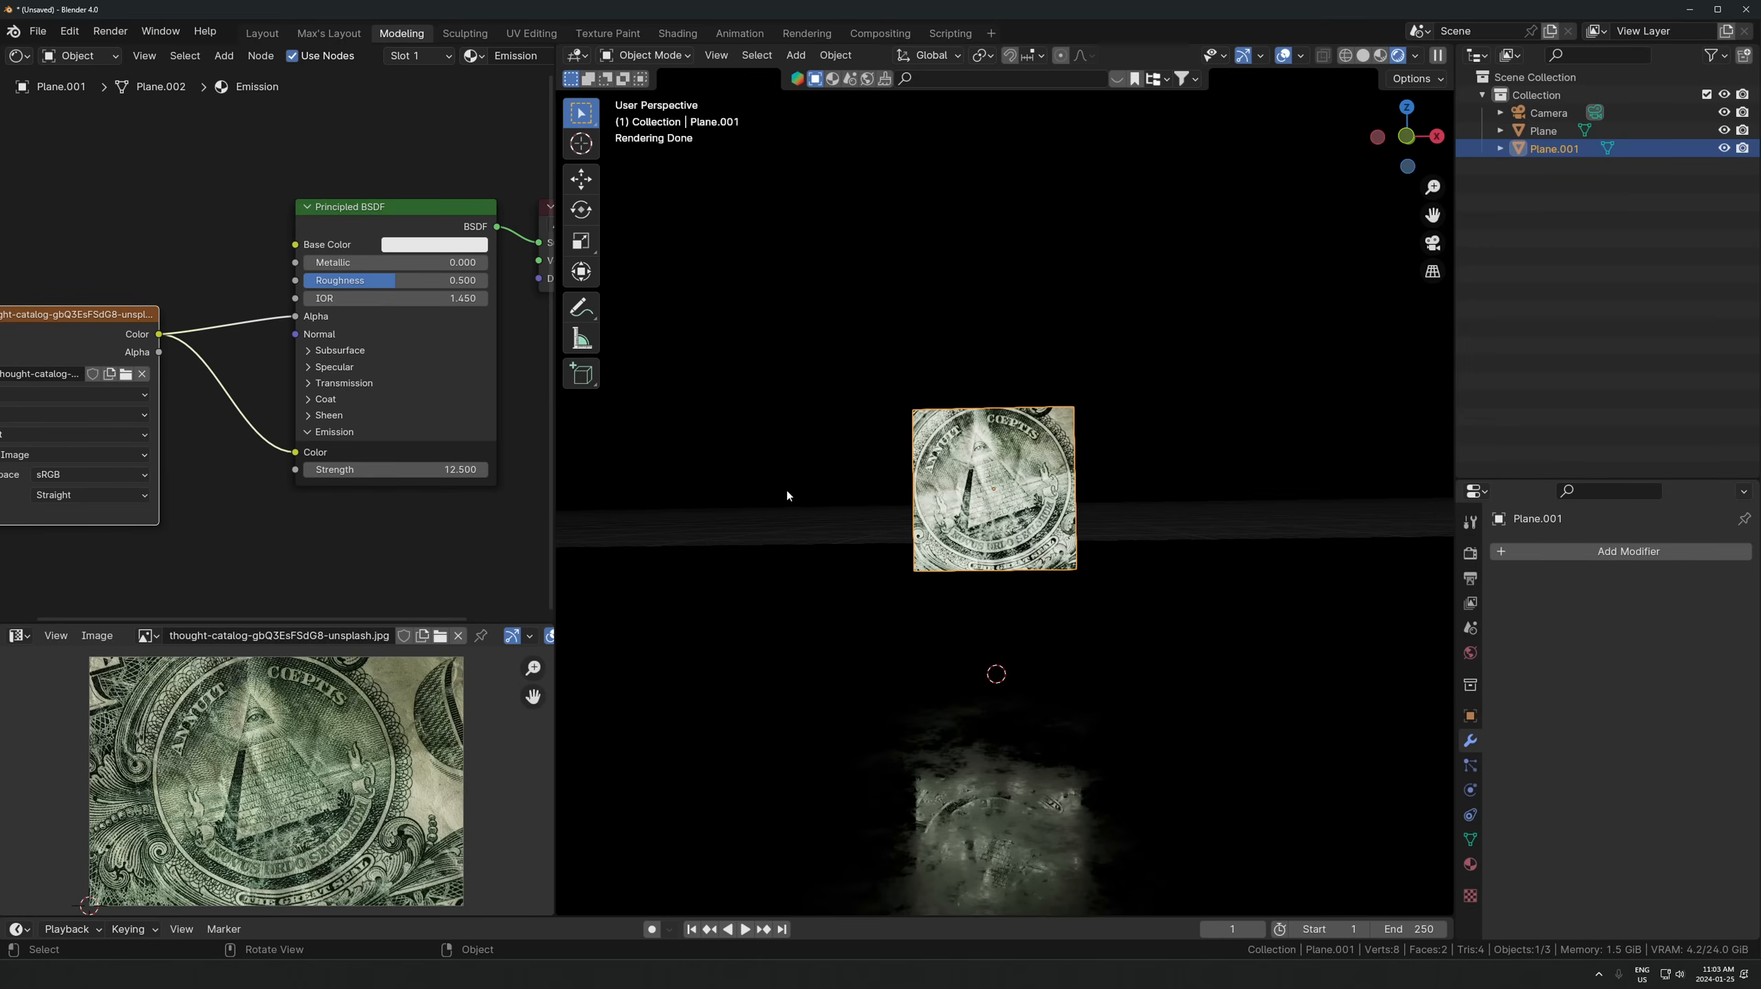
pyautogui.scroll(2, 783, 483)
pyautogui.scroll(-1, 783, 483)
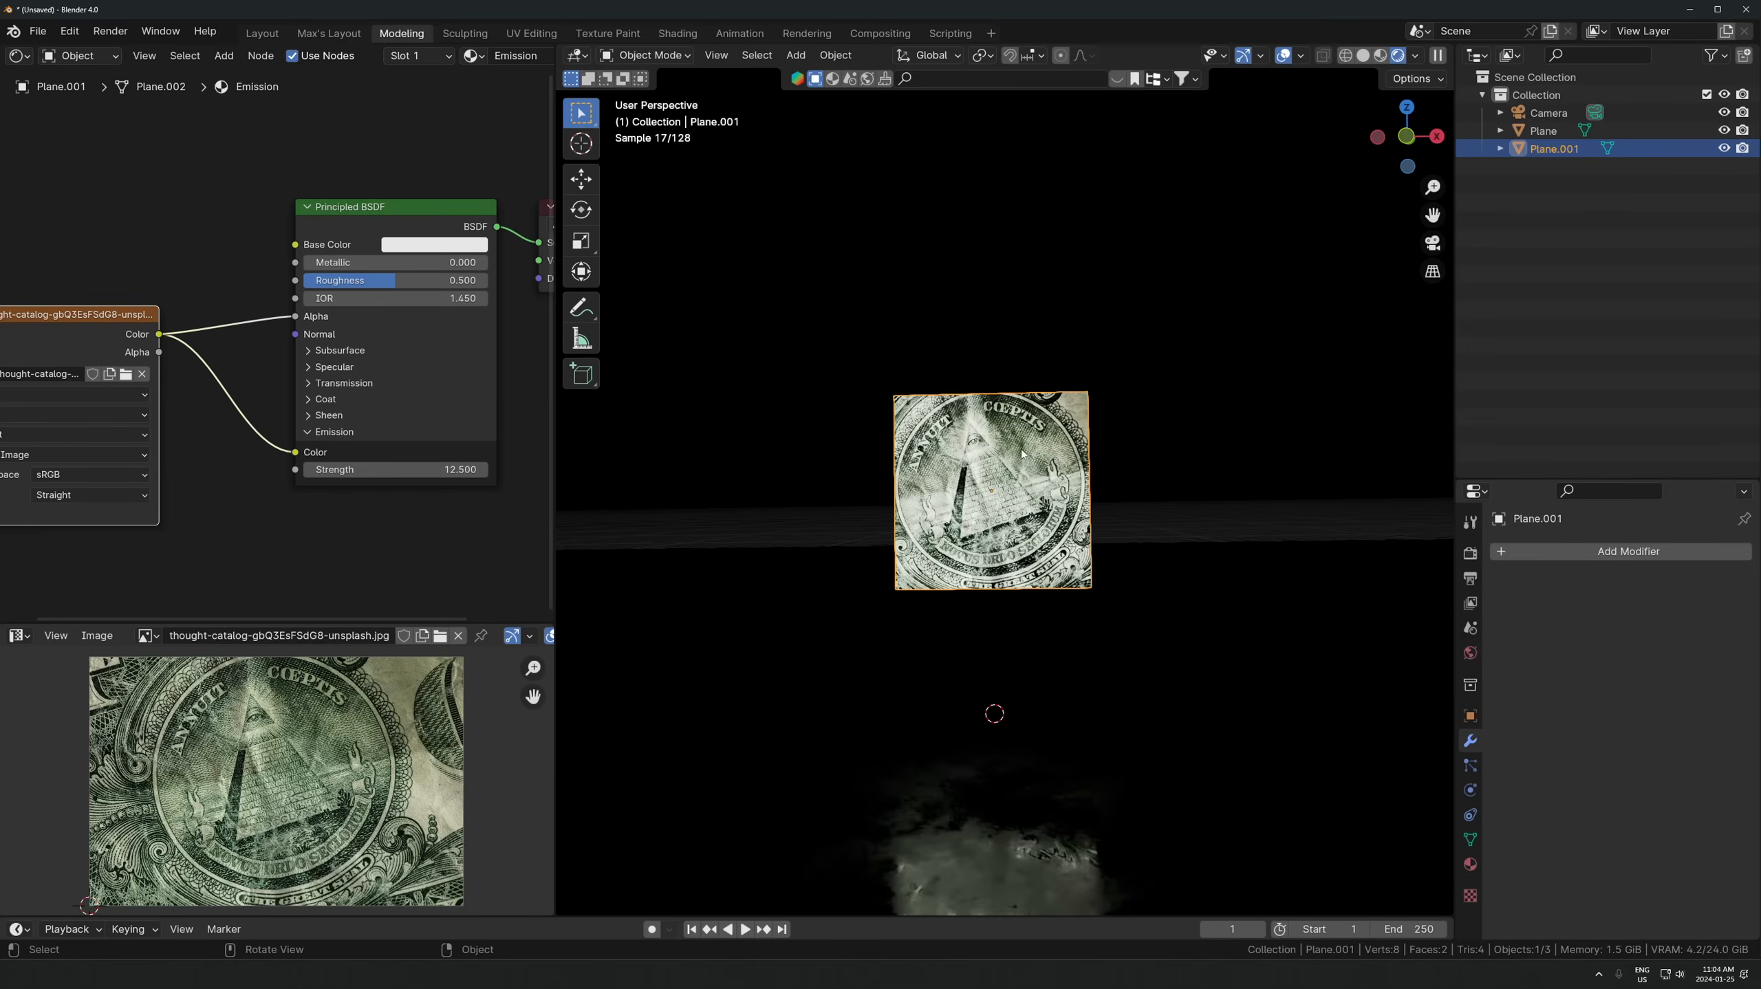
# - In solid view, inset the emissive plane's face by about 0.29 m and delete the inner face to leave a square frame
pyautogui.press('Tab')
pyautogui.press('z')
pyautogui.click(997, 466)
pyautogui.moveTo(1169, 472); pyautogui.dragTo(1154, 451, button='middle')
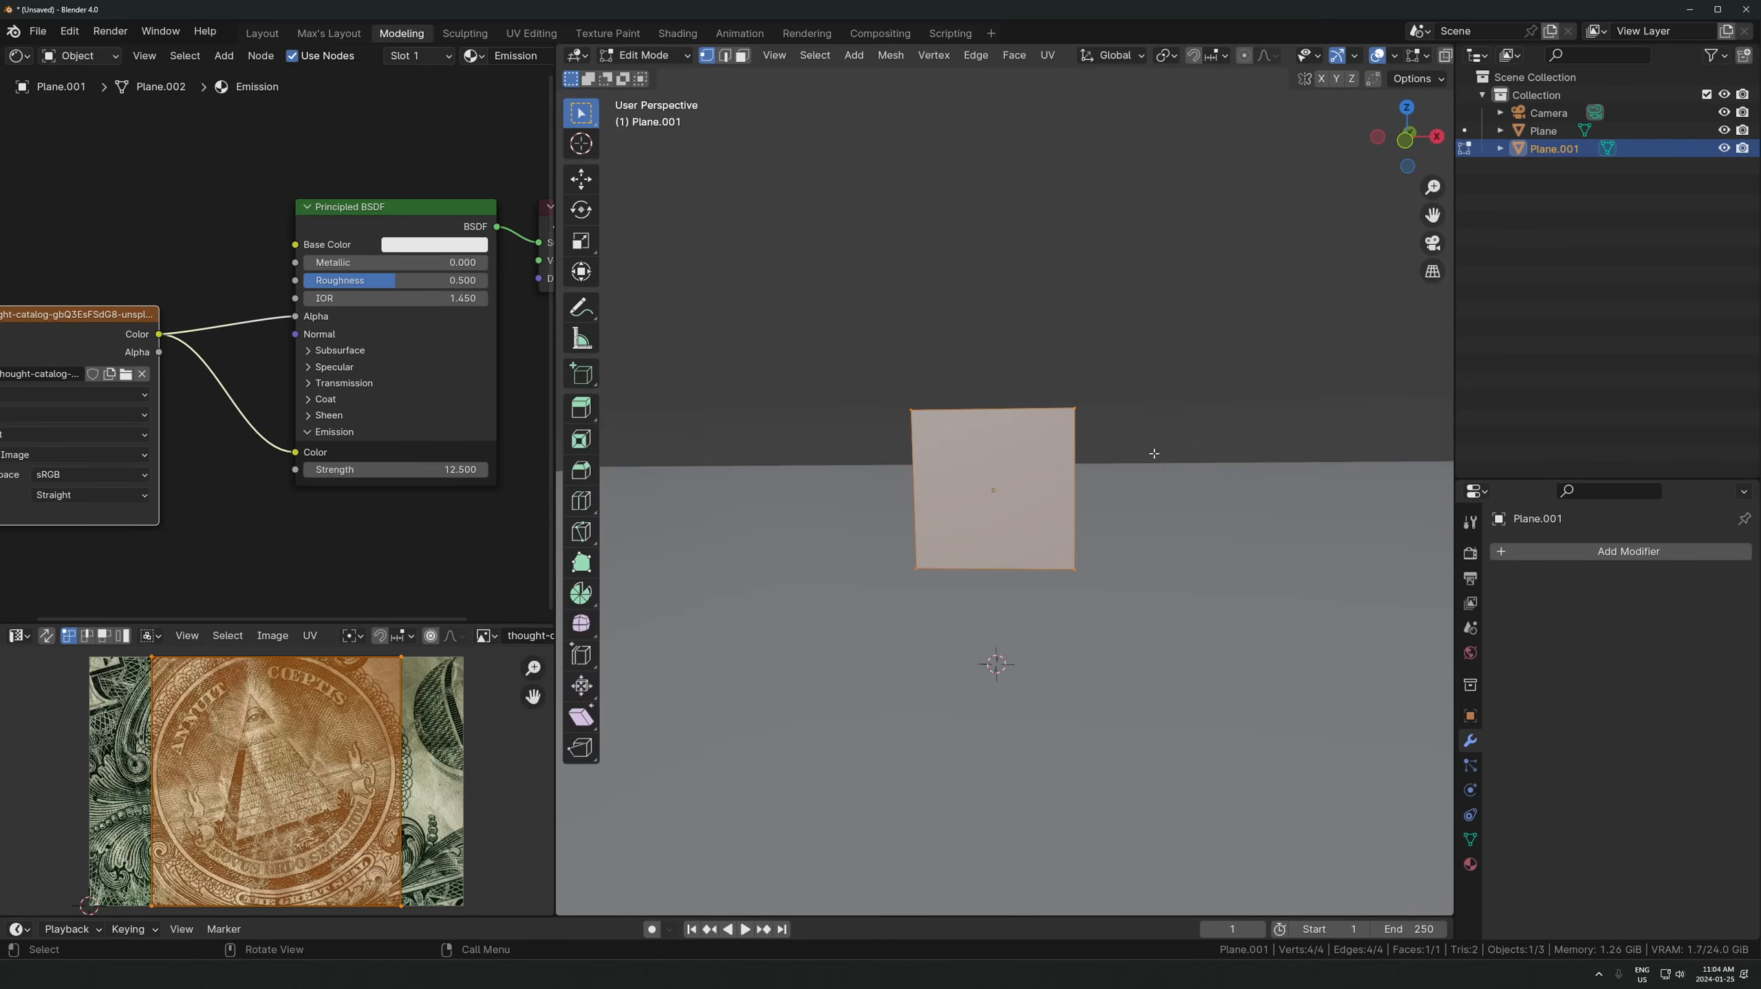
pyautogui.press('i')
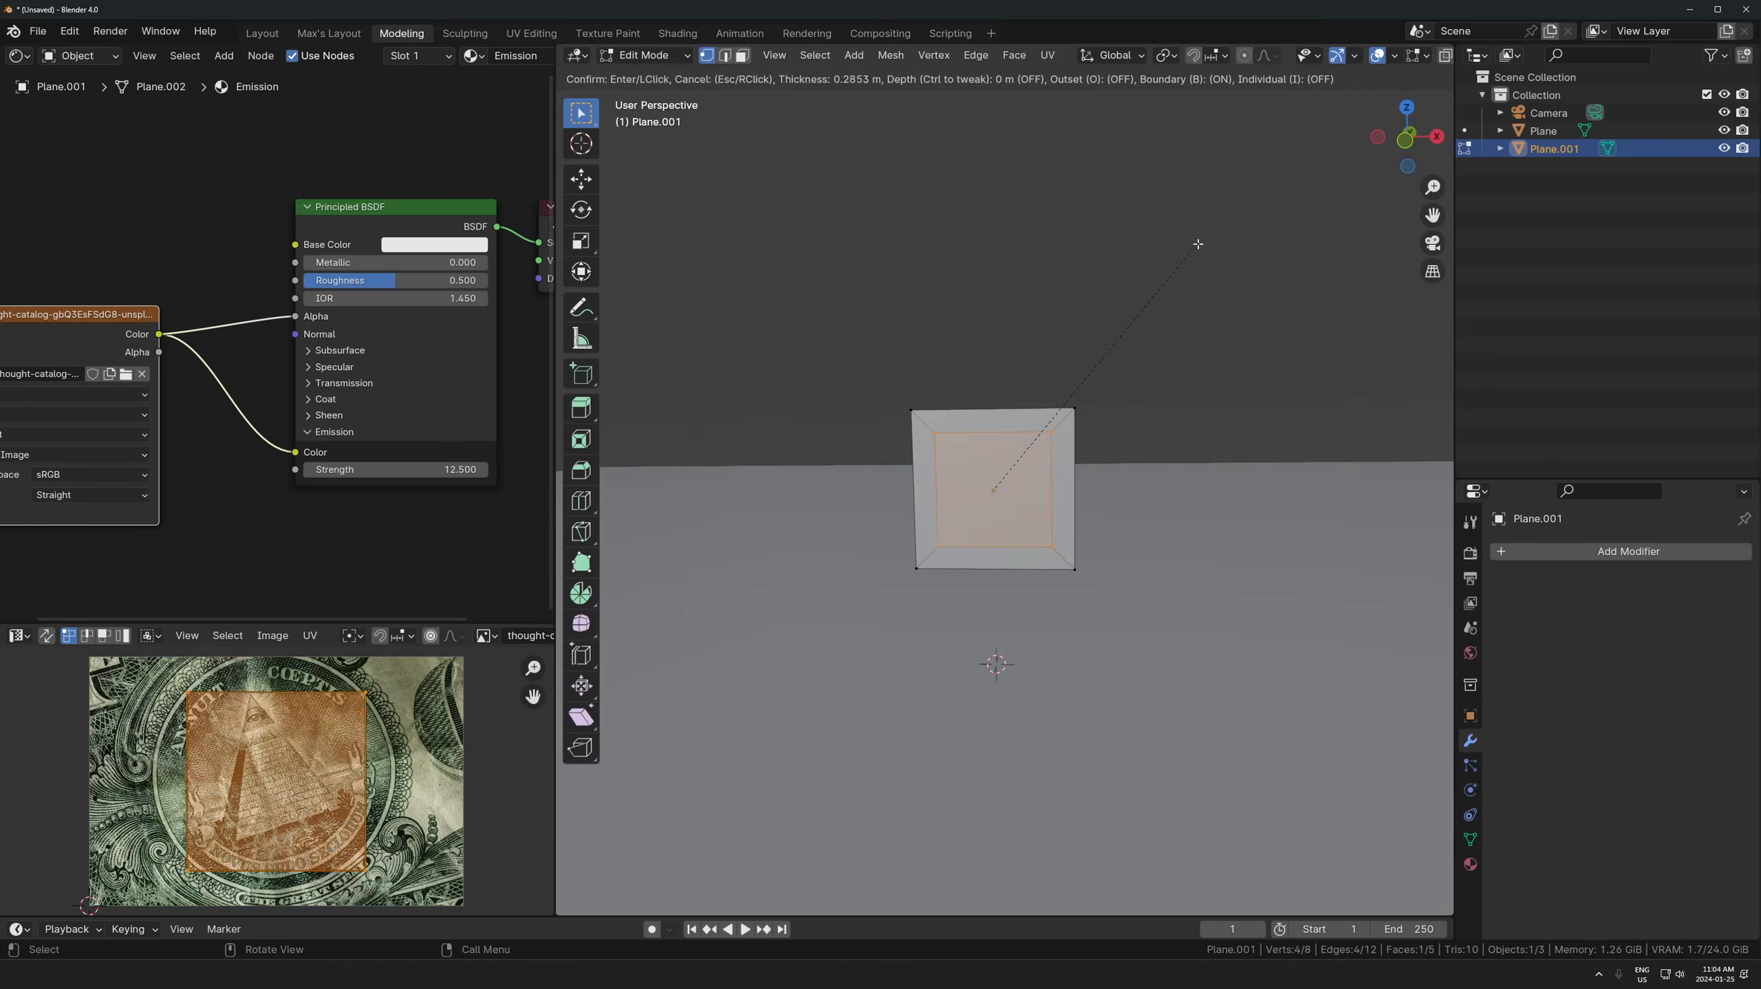
pyautogui.click(1180, 258)
pyautogui.press('x')
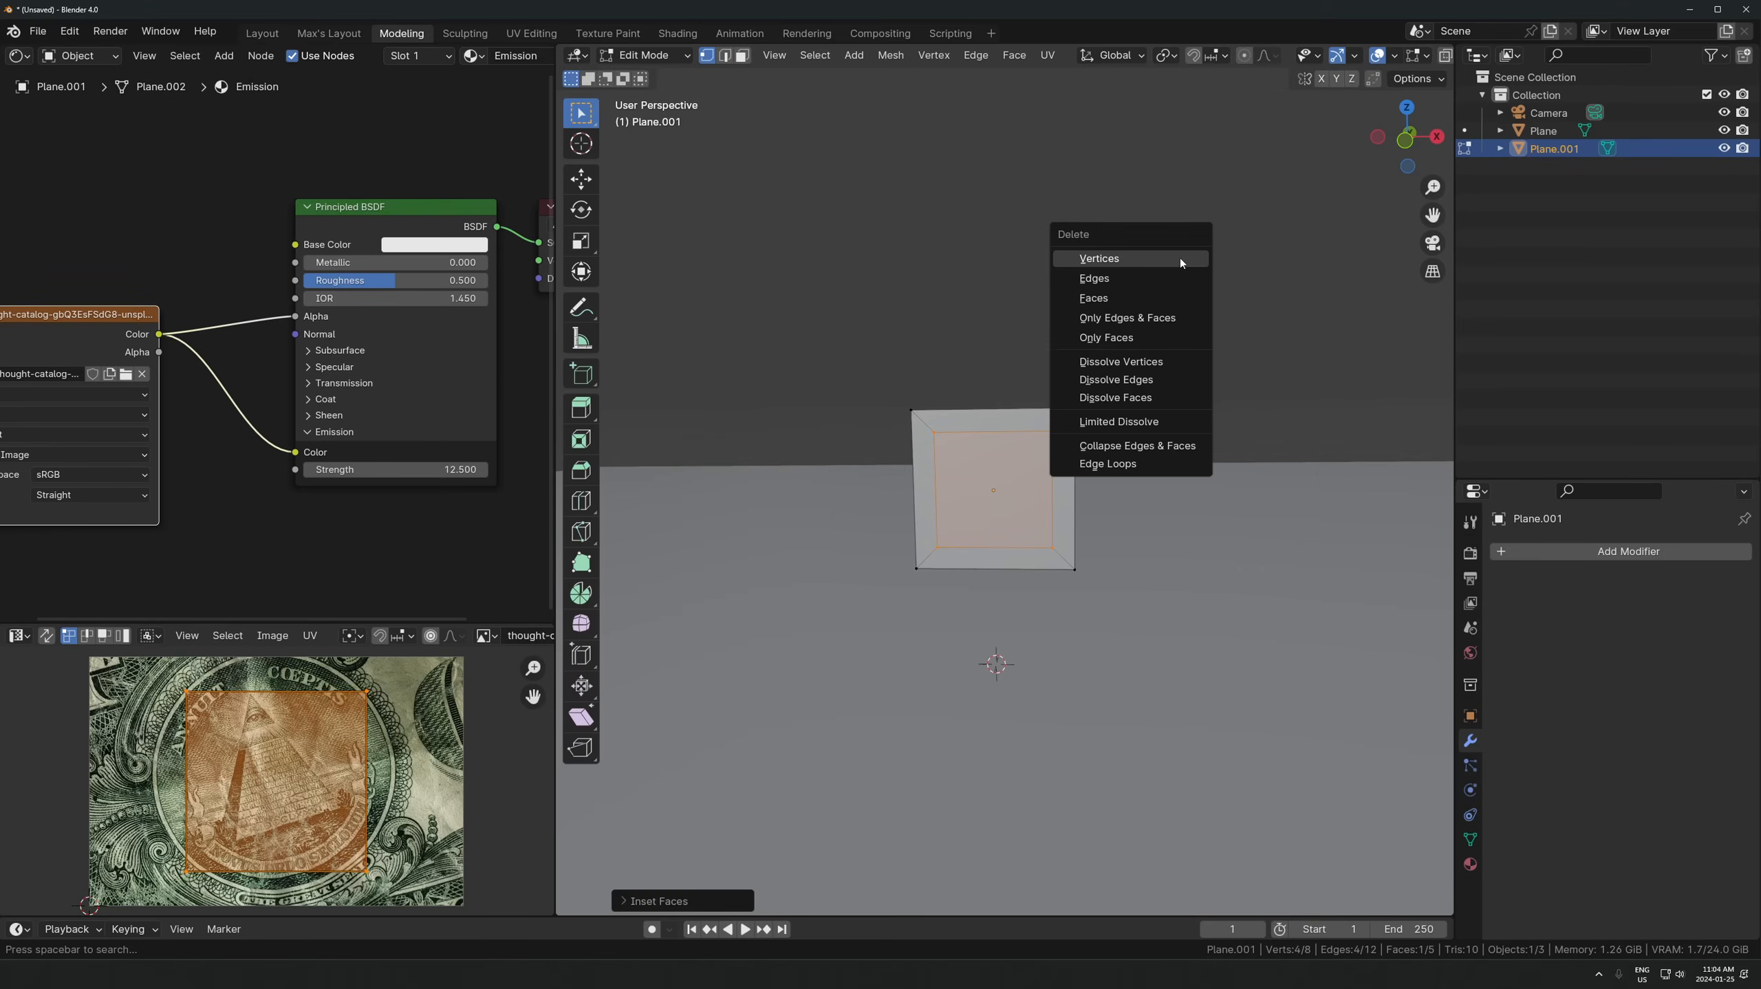
pyautogui.click(1131, 297)
pyautogui.press('Tab')
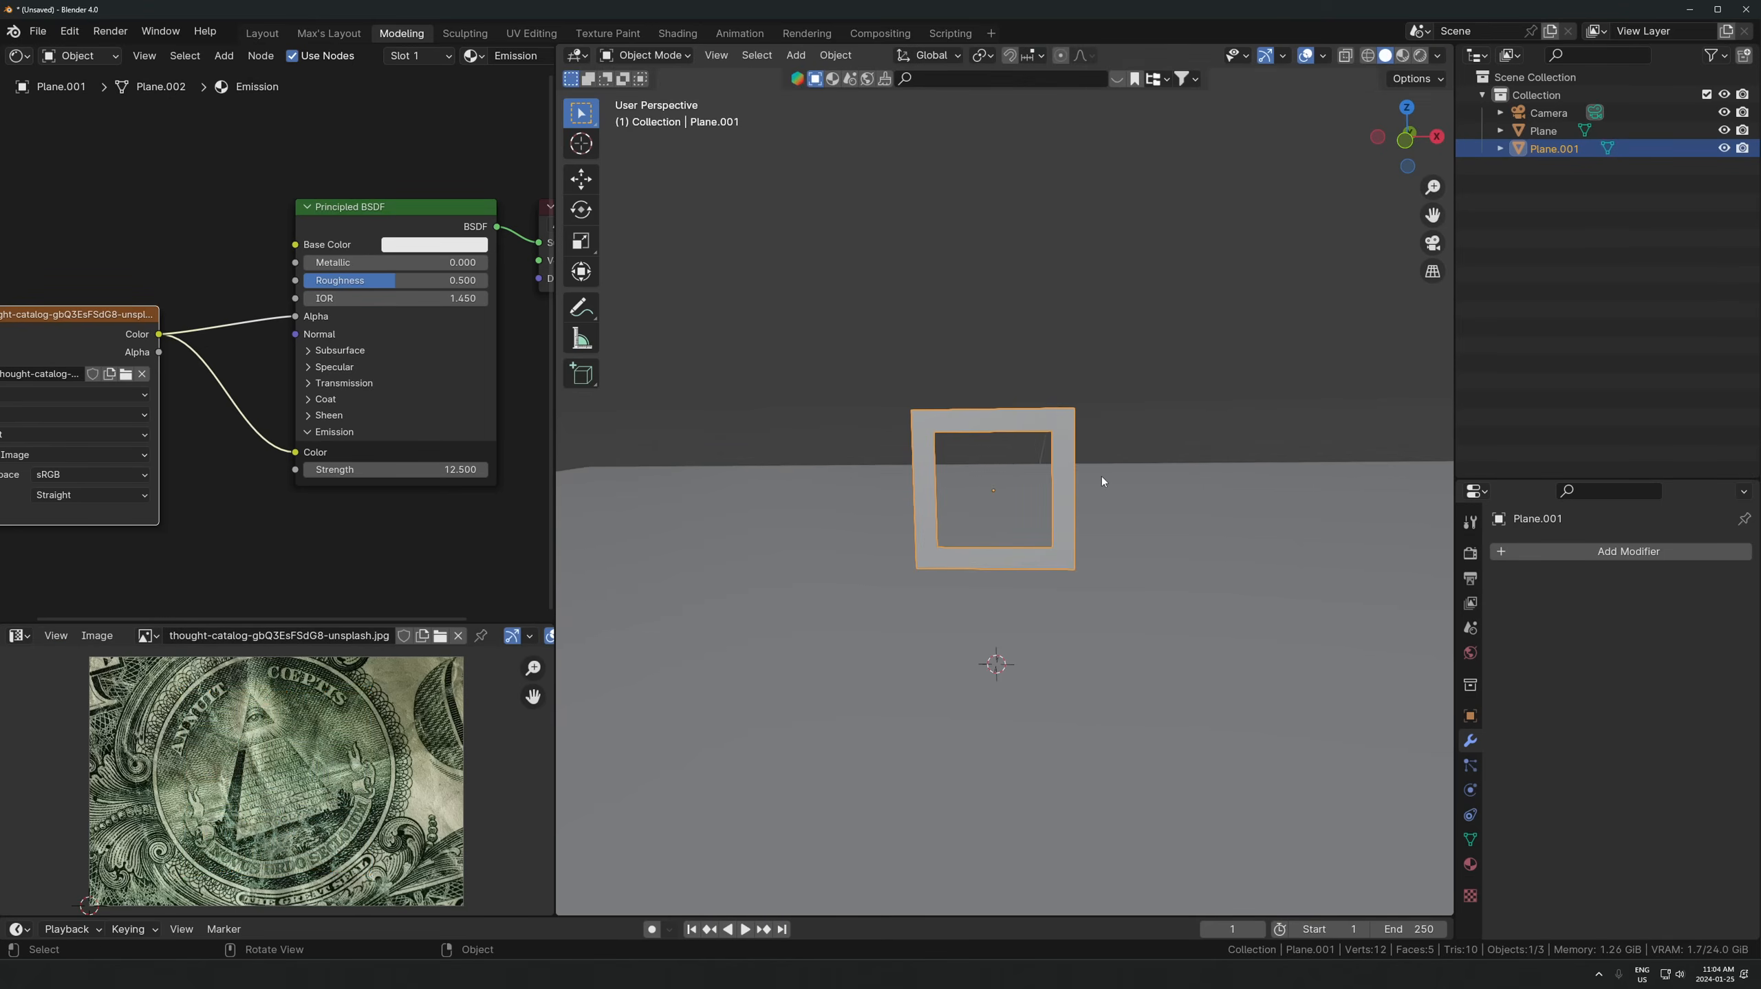
# - Rotate the square frame by -45° in front view so it stands on one corner as a diamond
pyautogui.press('KP_1')
pyautogui.press('r')
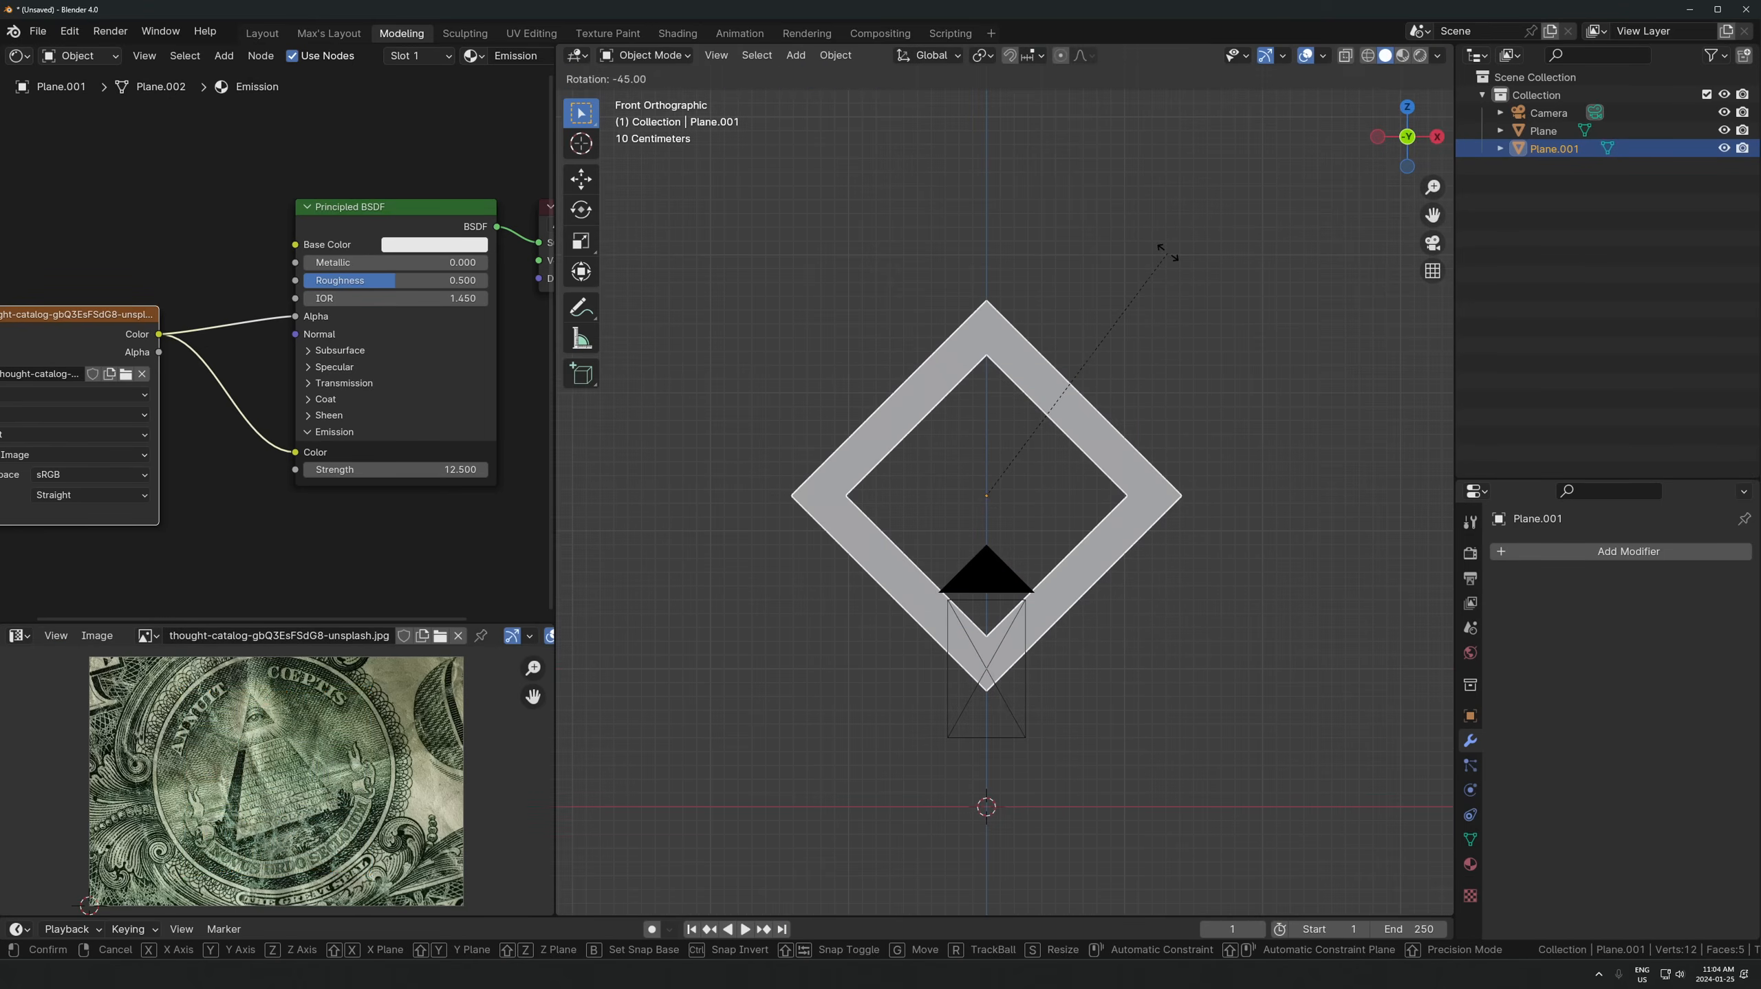
pyautogui.click(1168, 254)
pyautogui.scroll(-5, 1128, 460)
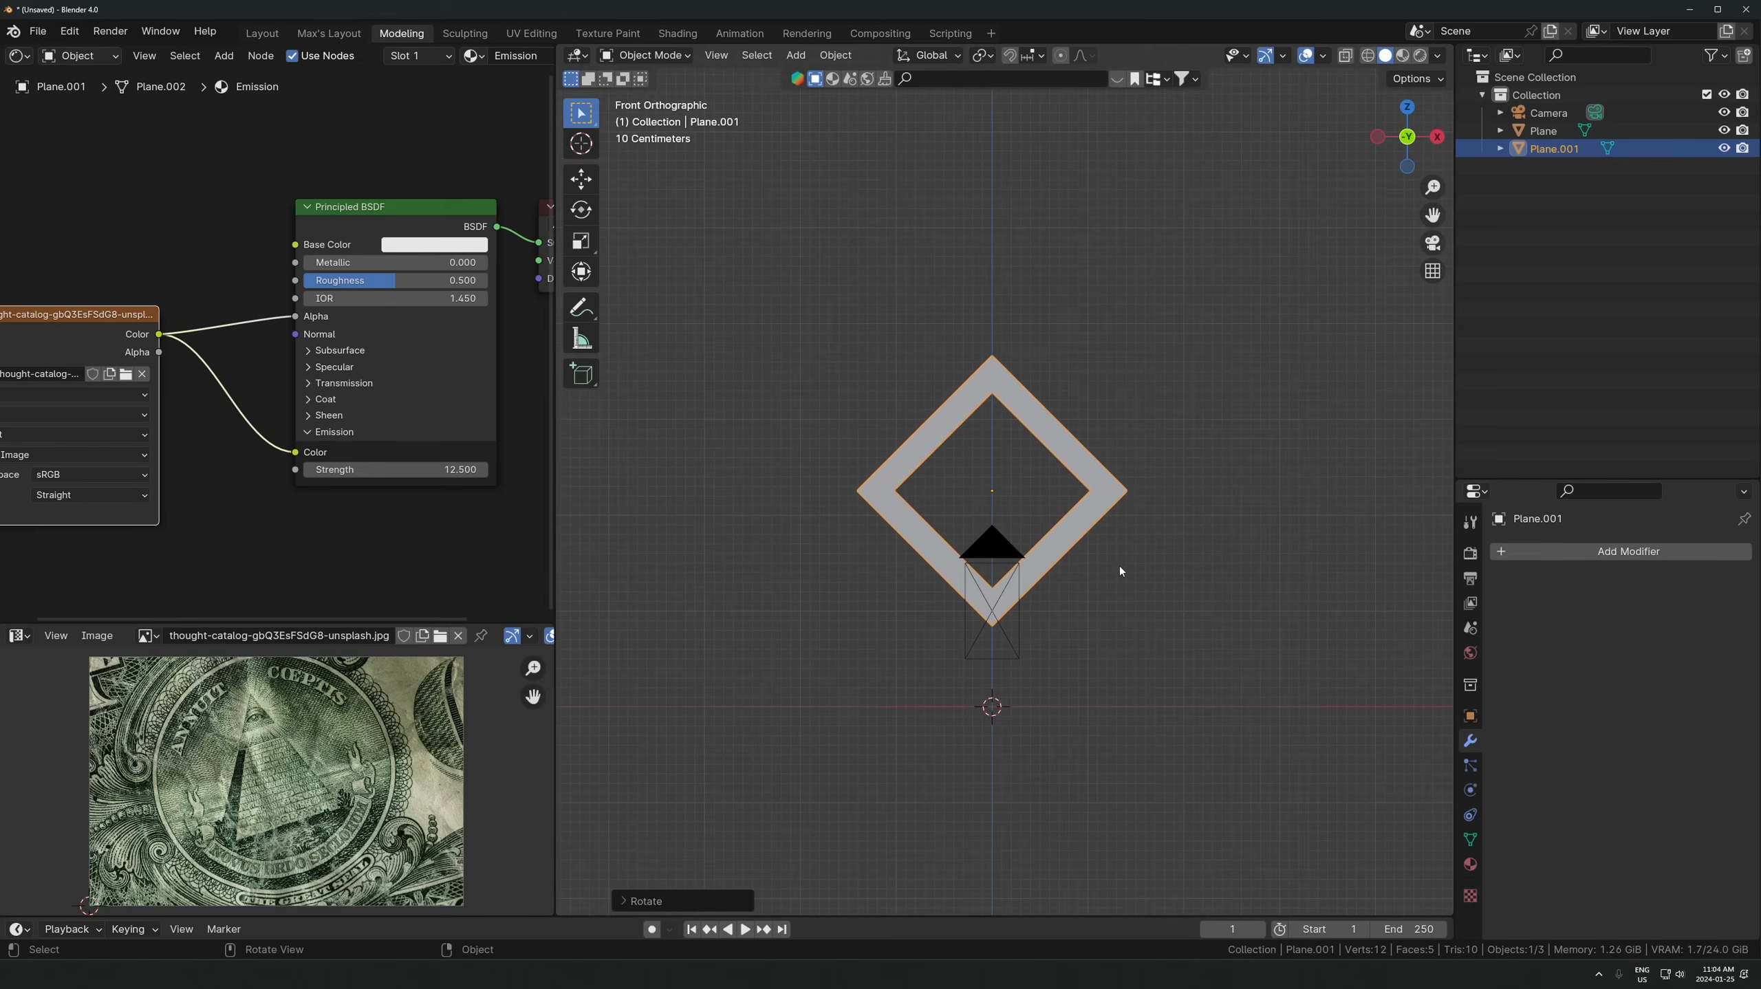
# - Duplicate the diamond frame and raise the copy along Z so its lower corner overlaps the original's upper corner
pyautogui.scroll(7, 1149, 471)
pyautogui.hotkey('shift', 'd')
pyautogui.press('z')
pyautogui.click(1159, 201)
# - Offset the upper diamond copy slightly along Y and switch the viewport to rendered shading
pyautogui.moveTo(1158, 201)
pyautogui.mouseDown(button='middle')
pyautogui.moveTo(1136, 375)
pyautogui.moveTo(1104, 393)
pyautogui.moveTo(1136, 346)
pyautogui.moveTo(1043, 321)
pyautogui.moveTo(1148, 381)
pyautogui.moveTo(1040, 452)
pyautogui.moveTo(1029, 440)
pyautogui.moveTo(1134, 439)
pyautogui.moveTo(1007, 475)
pyautogui.mouseUp(button='middle')
pyautogui.press('g')
pyautogui.press('y')
pyautogui.click(1139, 384)
pyautogui.scroll(-2, 980, 493)
pyautogui.press('z')
pyautogui.click(1008, 366)
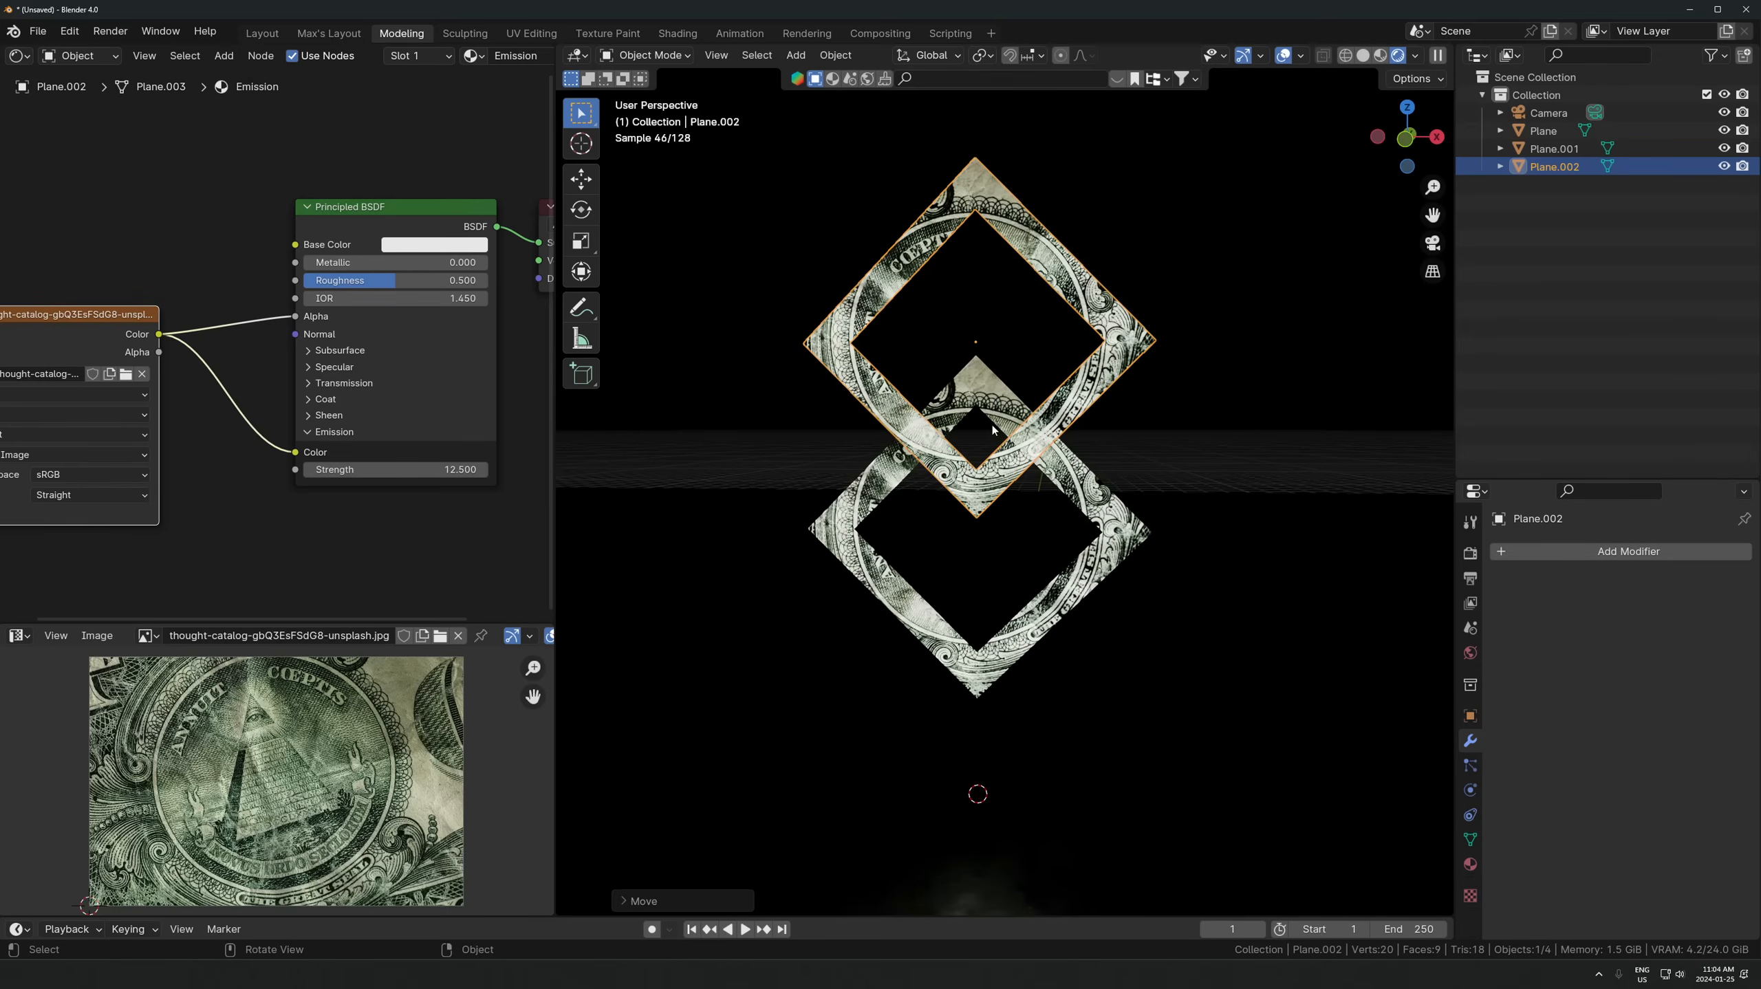
# - Select both diamond frames and apply their rotation
pyautogui.scroll(3, 992, 424)
pyautogui.keyDown('shift'); pyautogui.click(1054, 416); pyautogui.keyUp('shift')
pyautogui.scroll(-2, 962, 524)
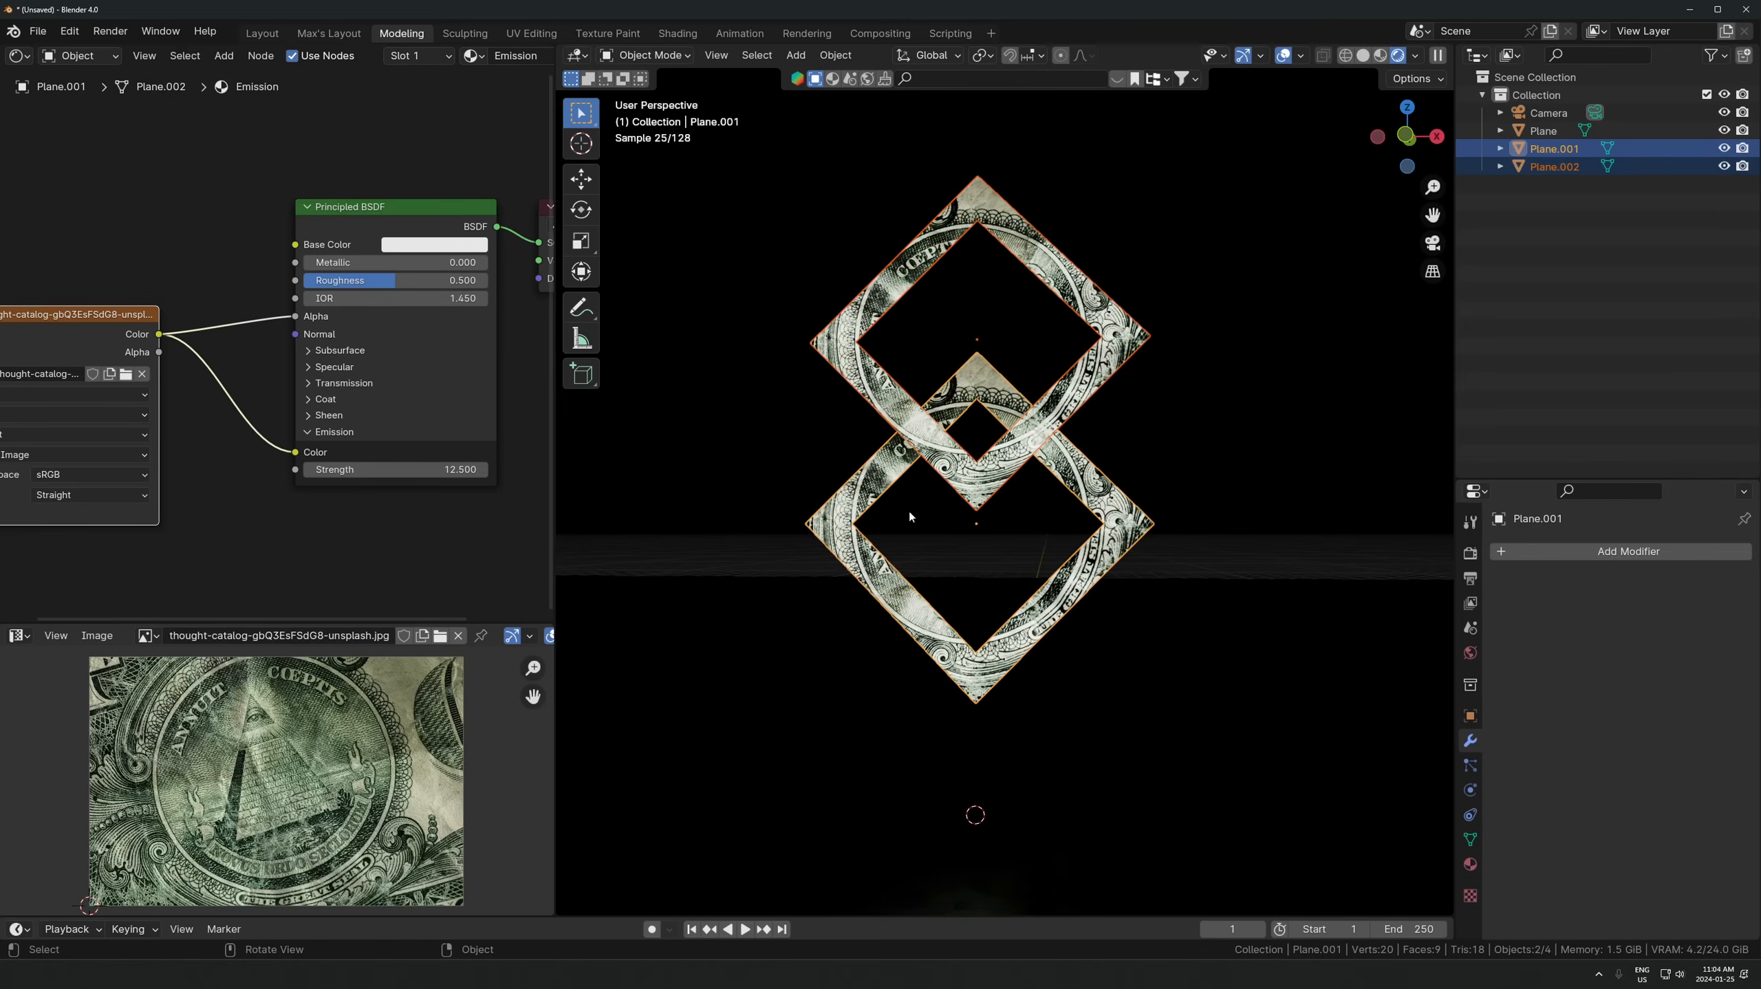
pyautogui.press('Tab')
pyautogui.press('Tab')
pyautogui.hotkey('ctrl', 'a')
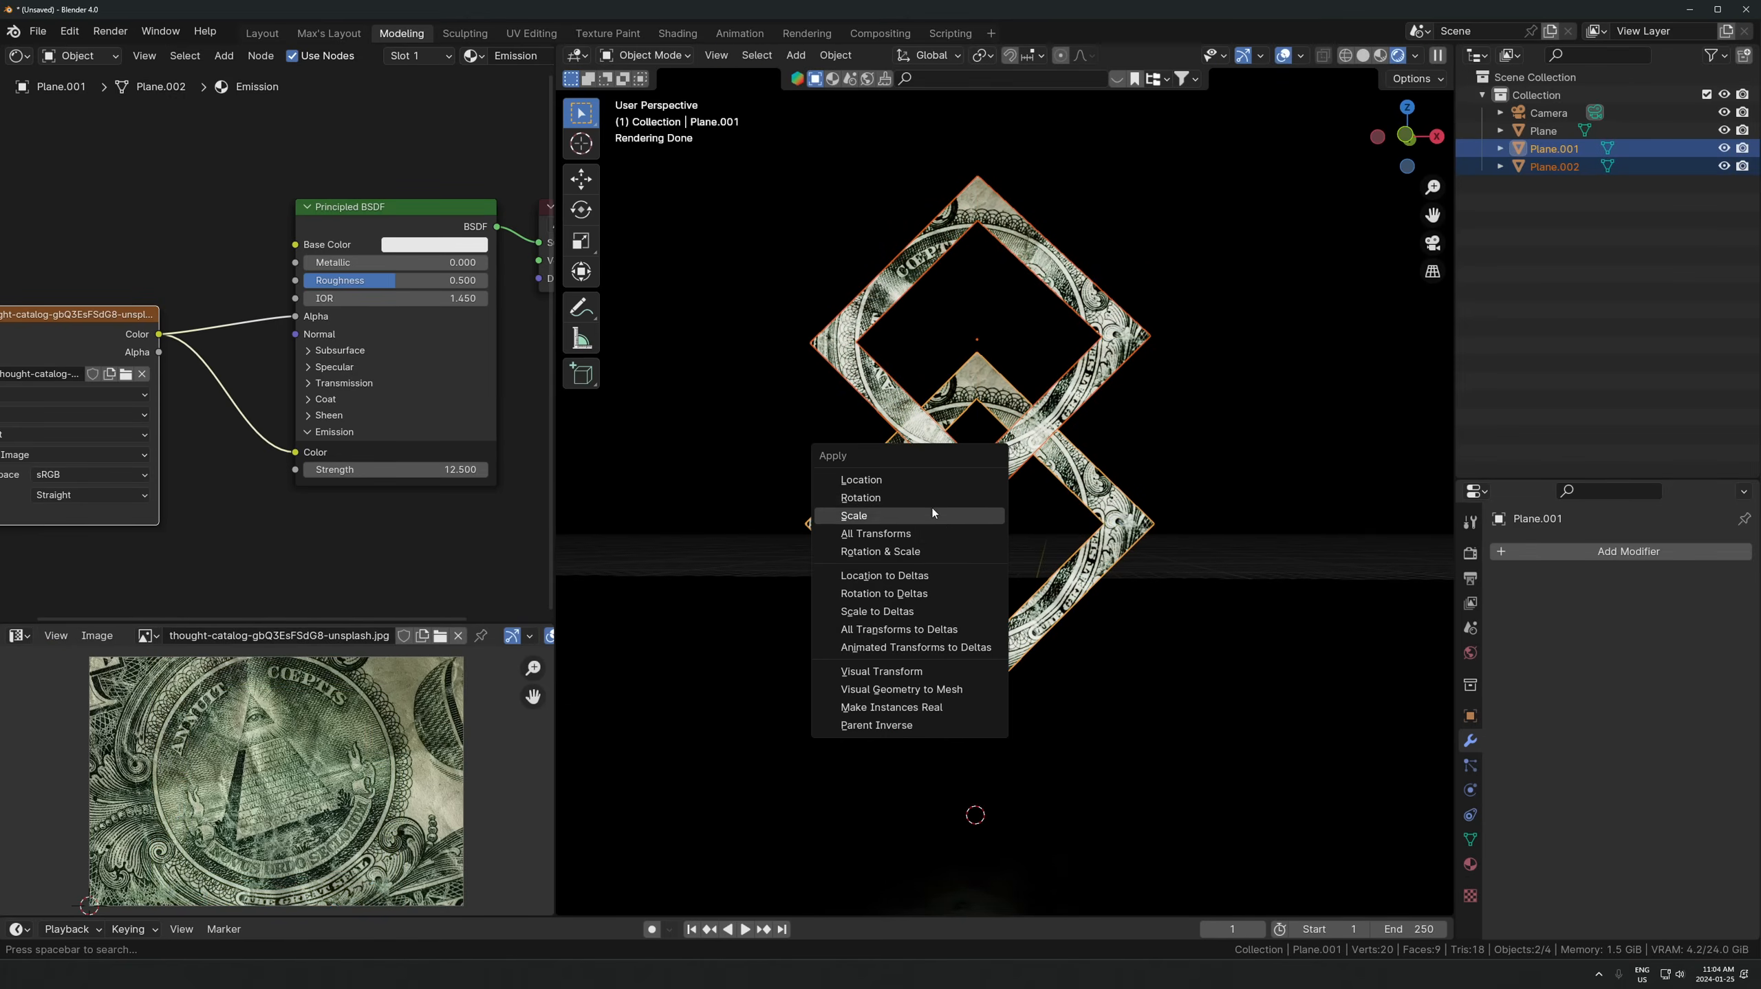
pyautogui.click(897, 497)
# - Enter Edit Mode on both diamond frames and unwrap their faces with Cube Projection
pyautogui.press('Tab')
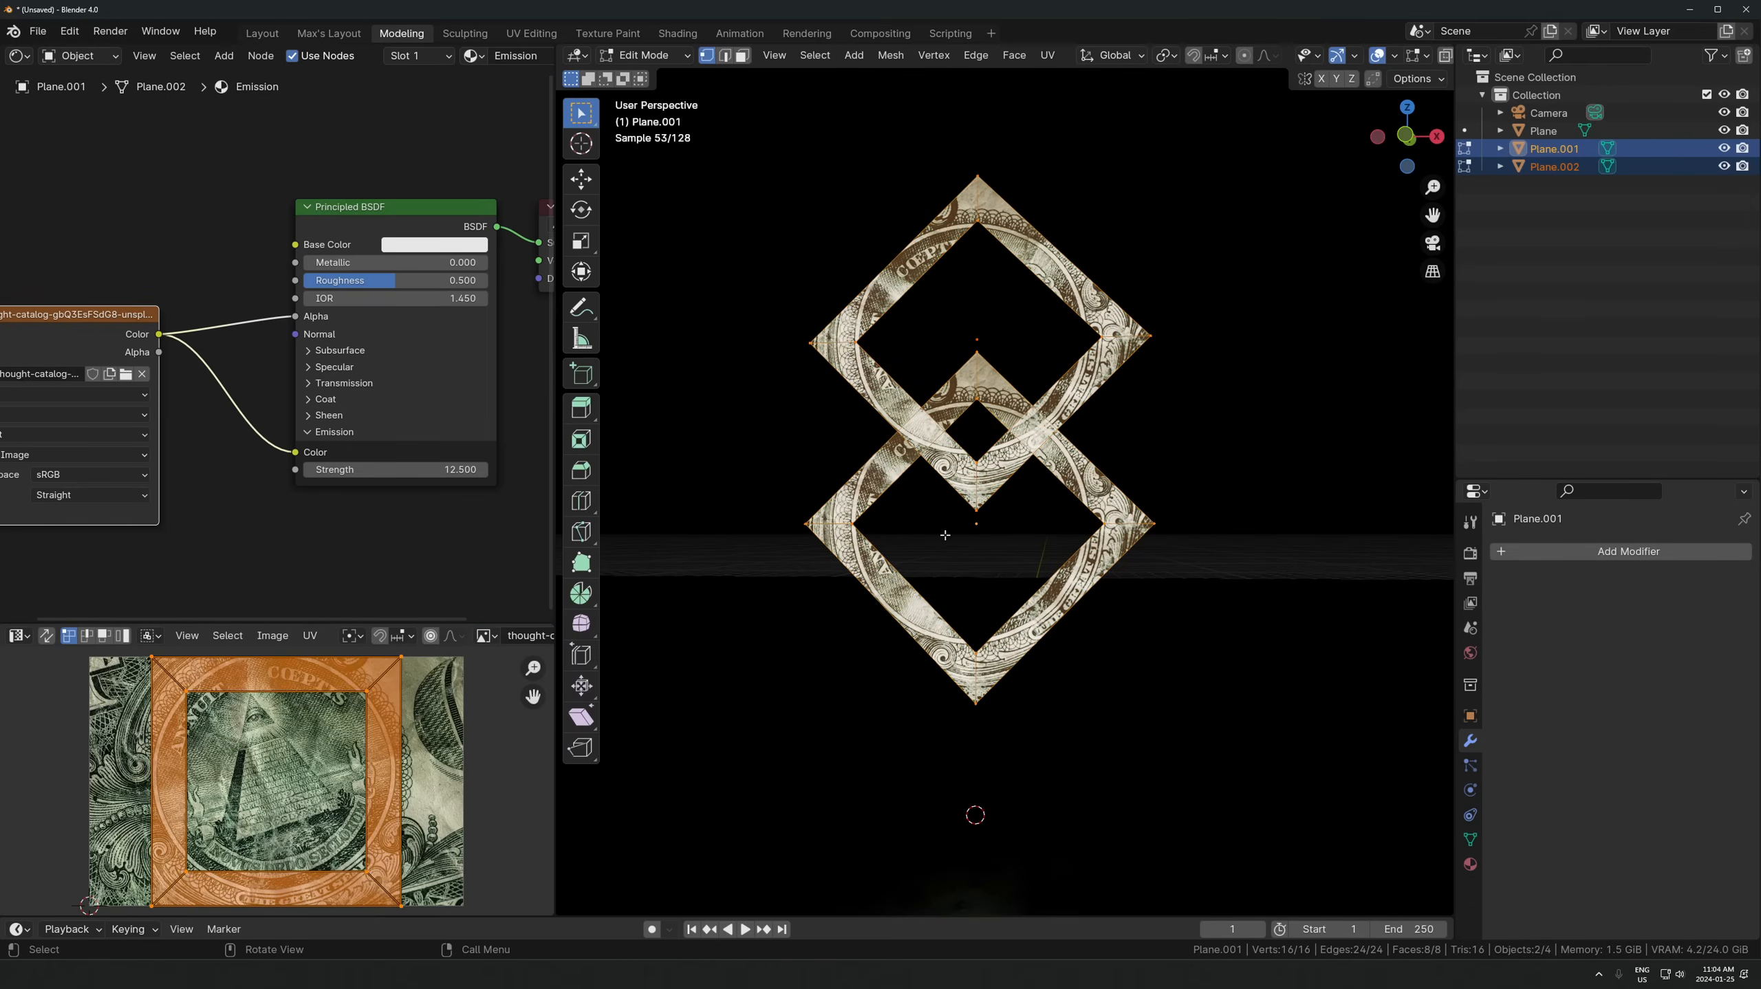
pyautogui.press('u')
pyautogui.click(889, 492)
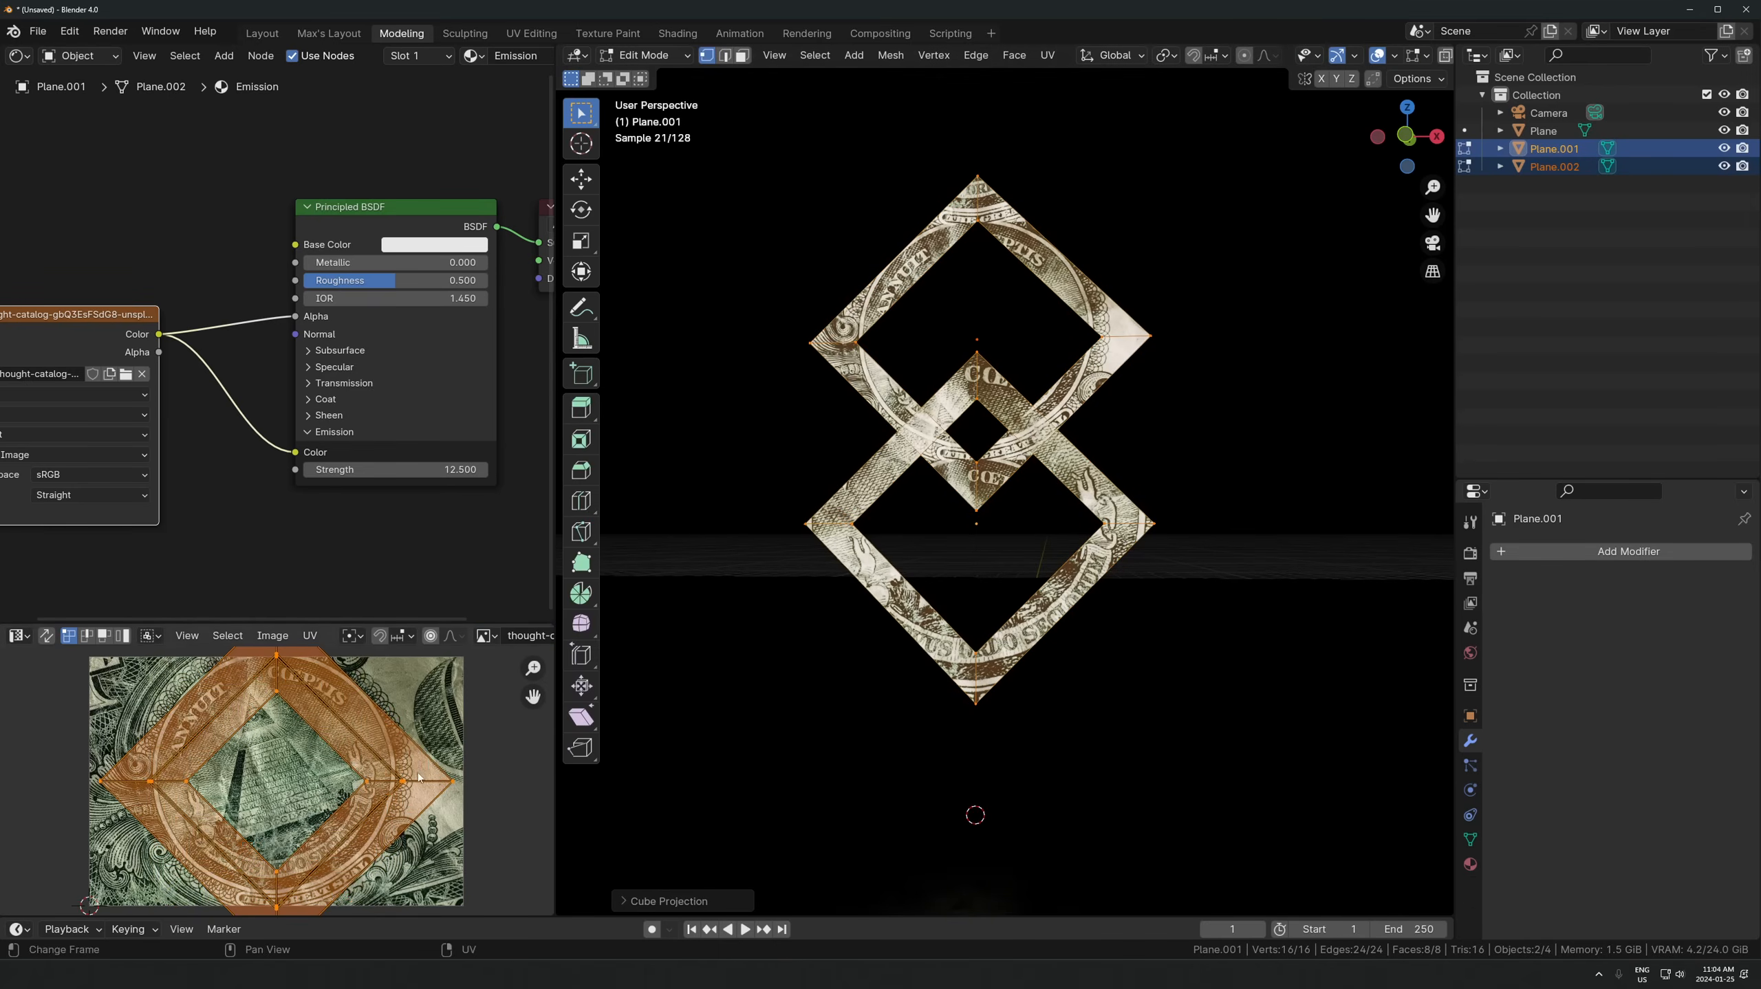
pyautogui.scroll(-1, 932, 375)
pyautogui.scroll(-2, 259, 764)
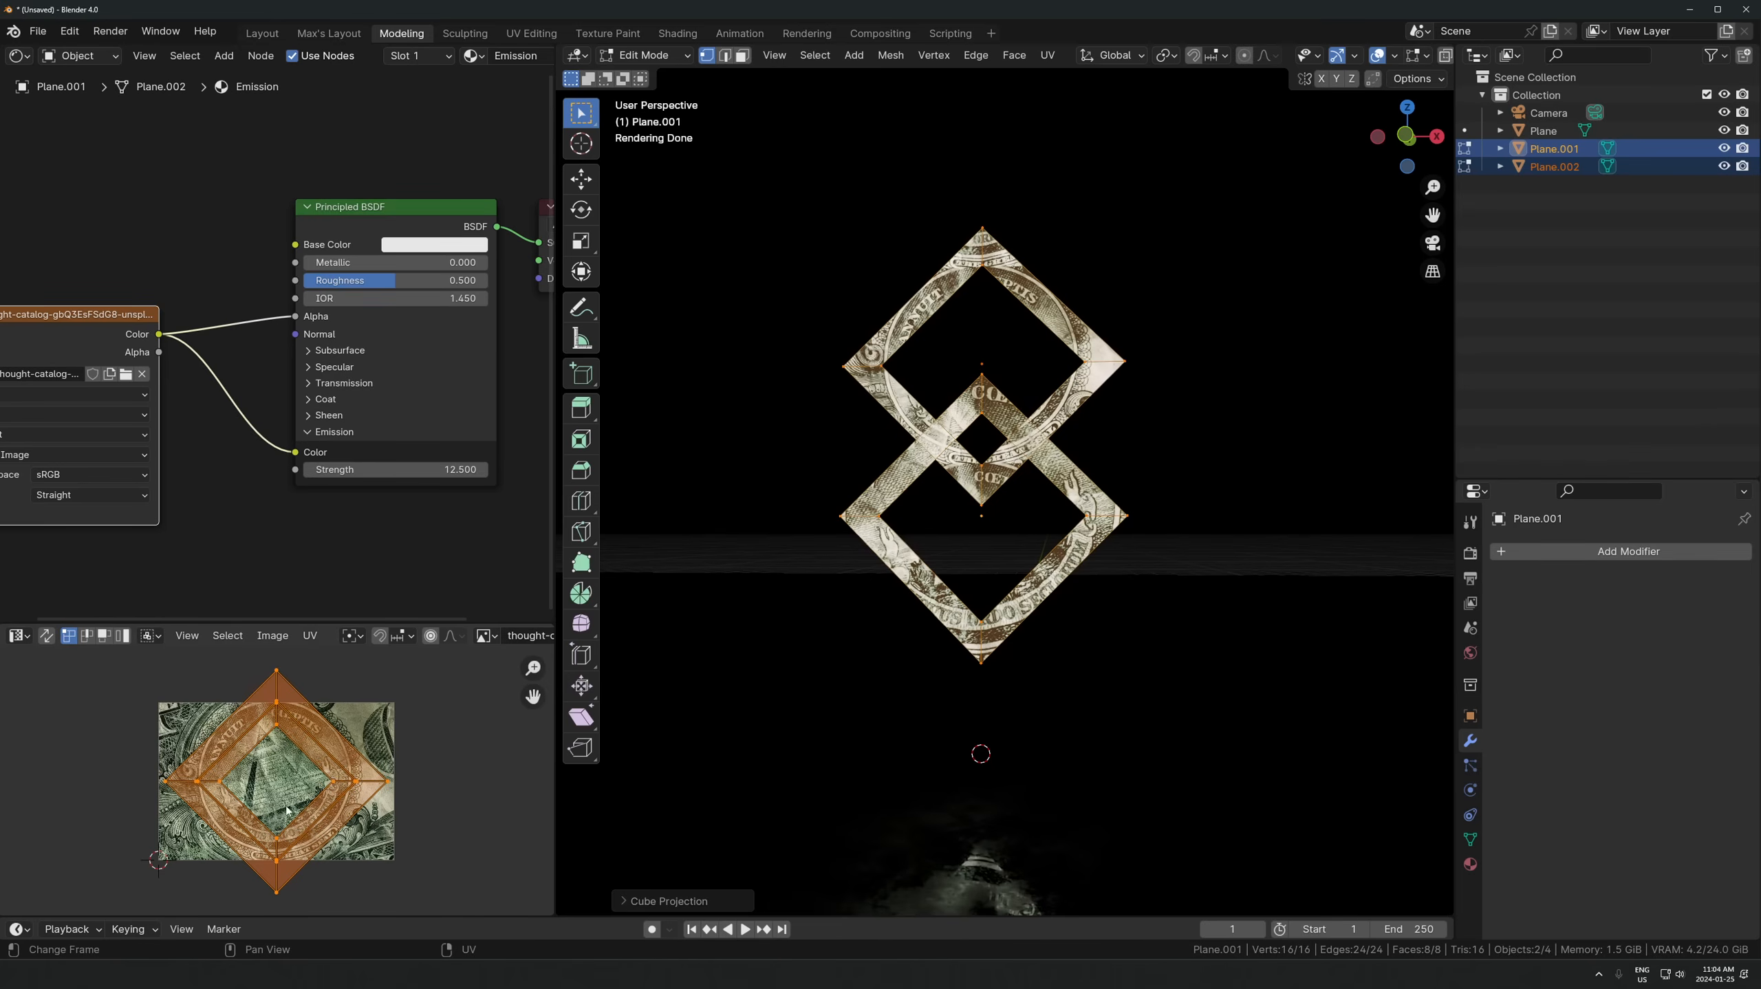
pyautogui.scroll(2, 797, 602)
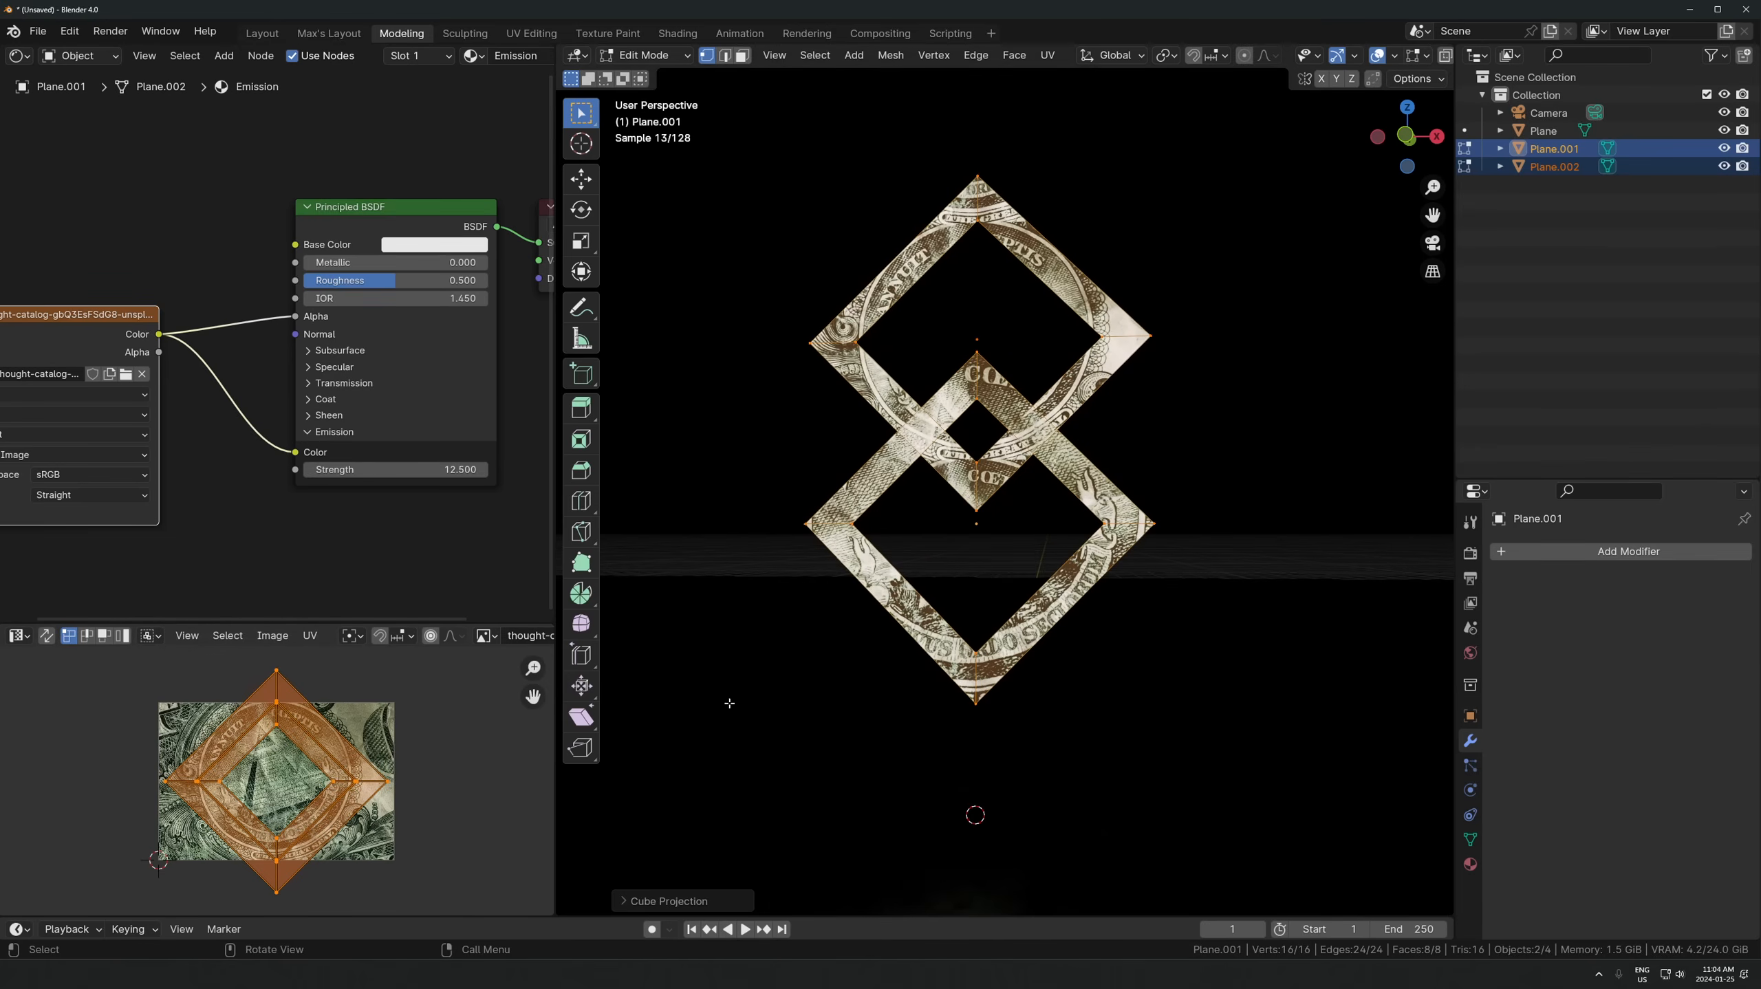
# - Scale the UVs of both diamond frames down to about two-thirds of their size and clear the selection
pyautogui.press('s')
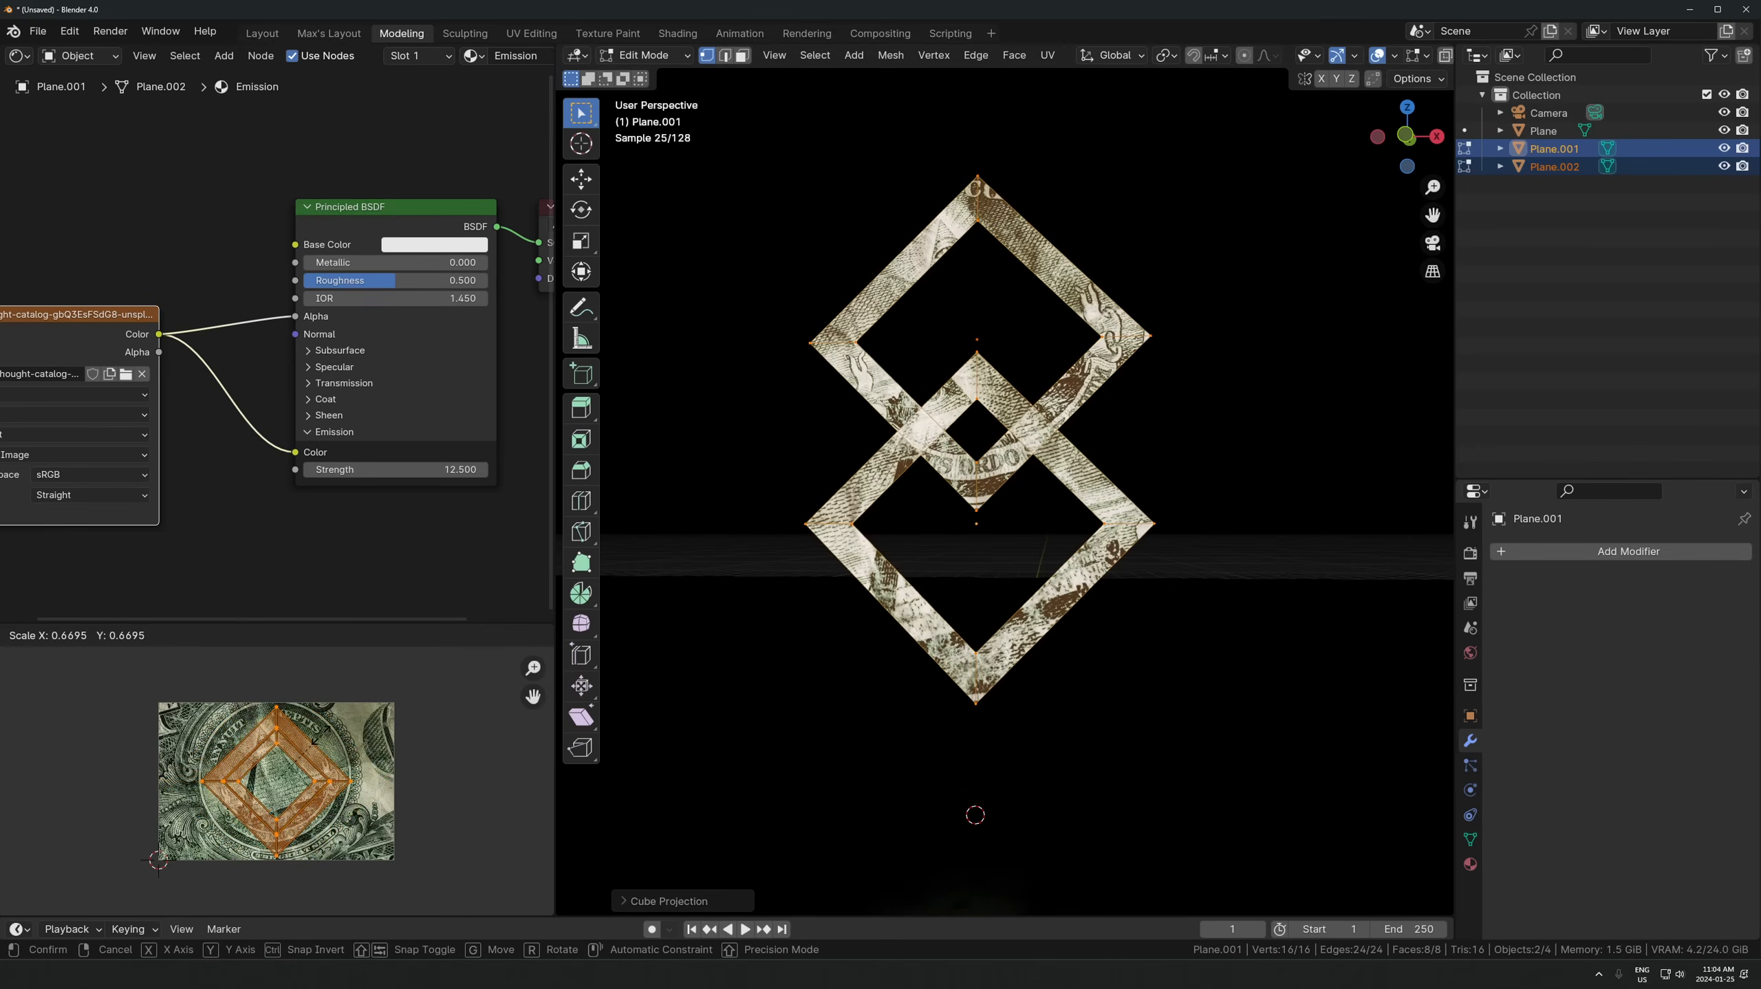
pyautogui.click(322, 741)
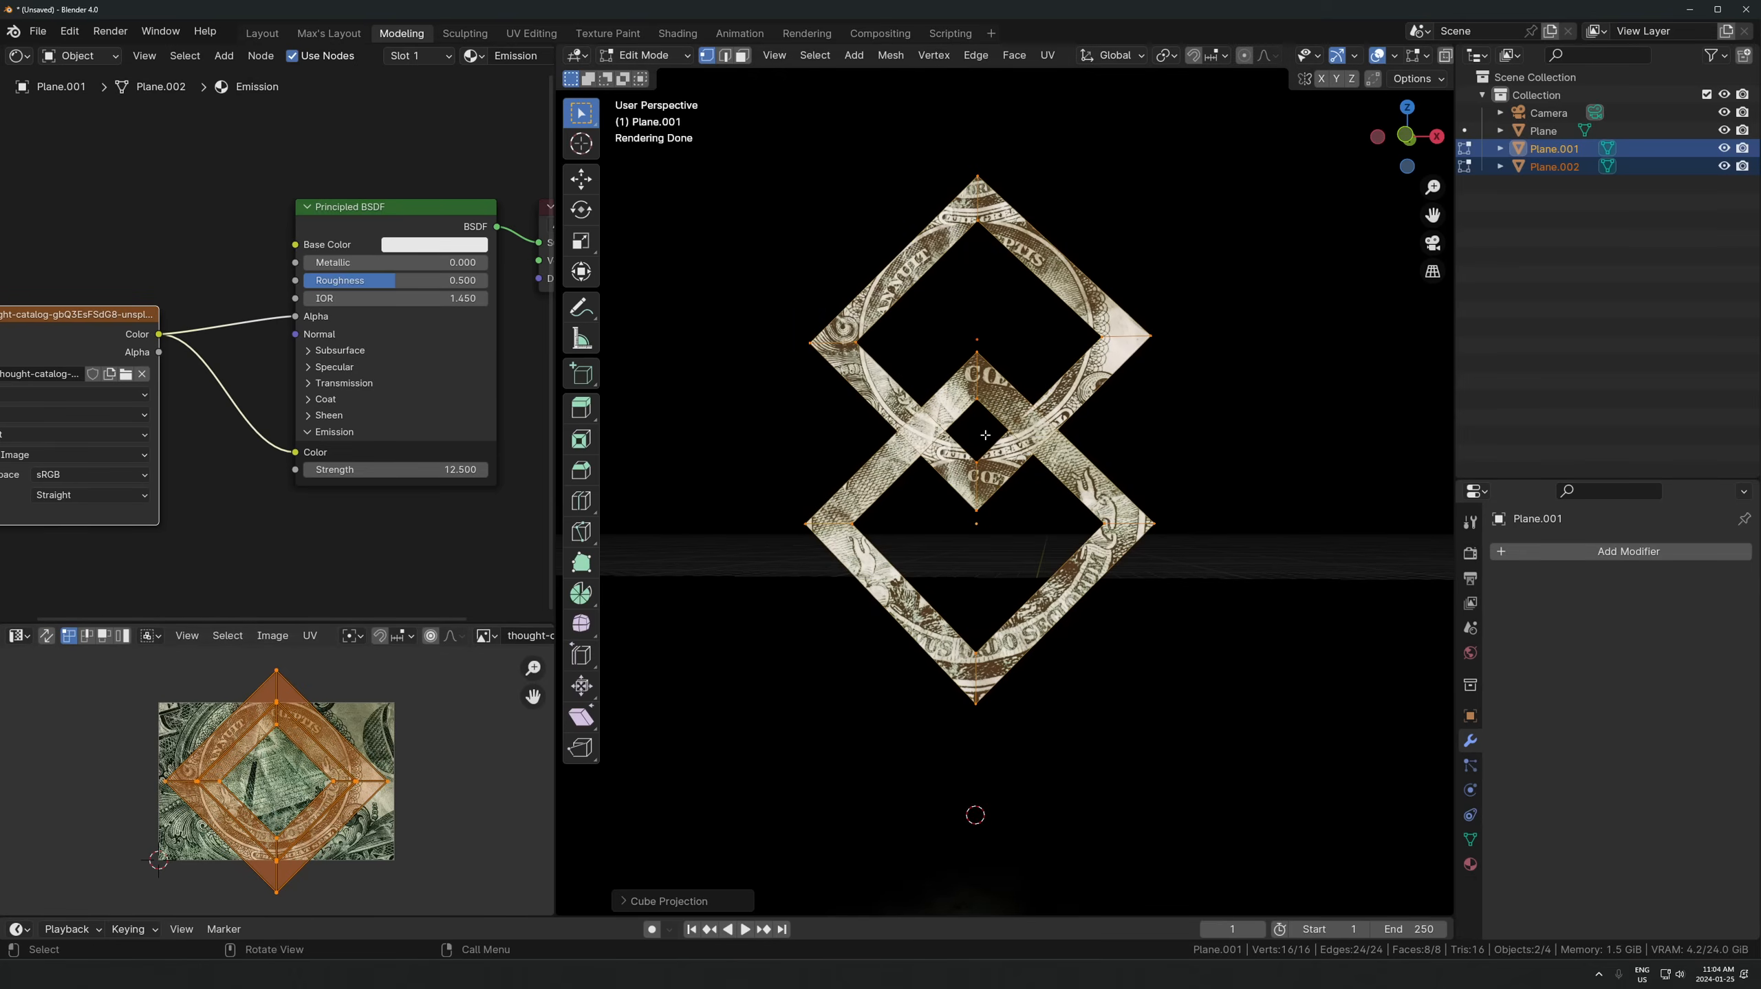
pyautogui.scroll(2, 985, 434)
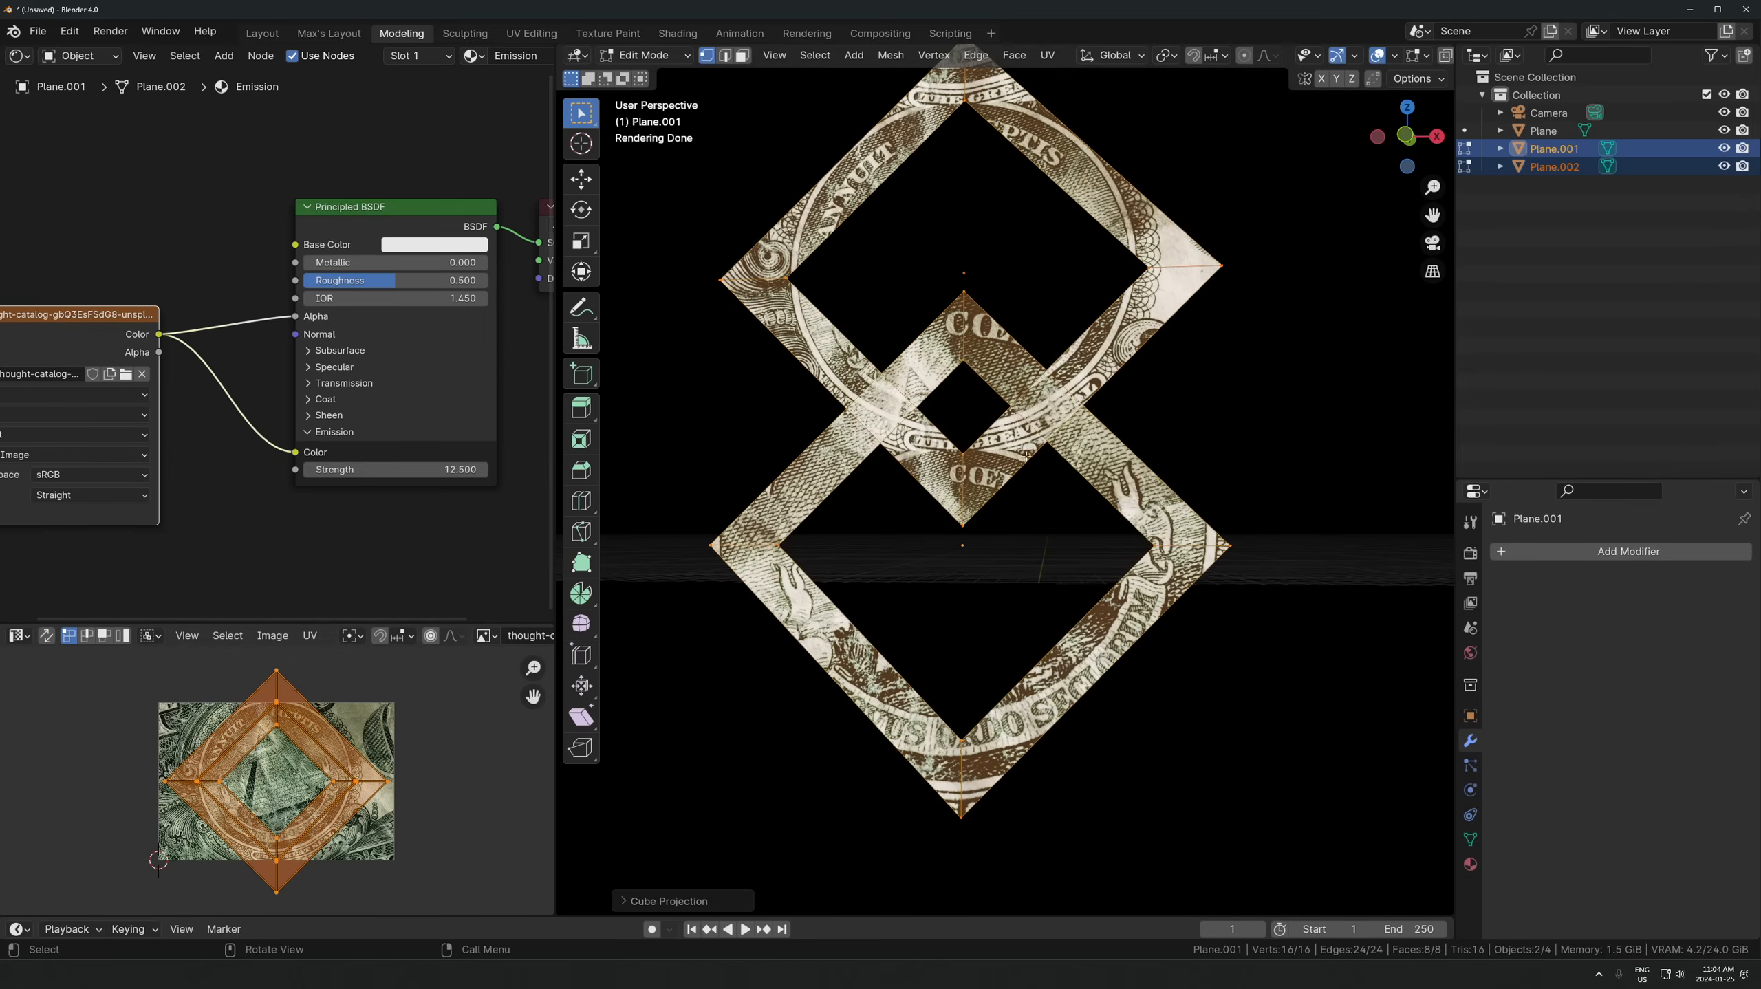
pyautogui.scroll(-1, 1077, 414)
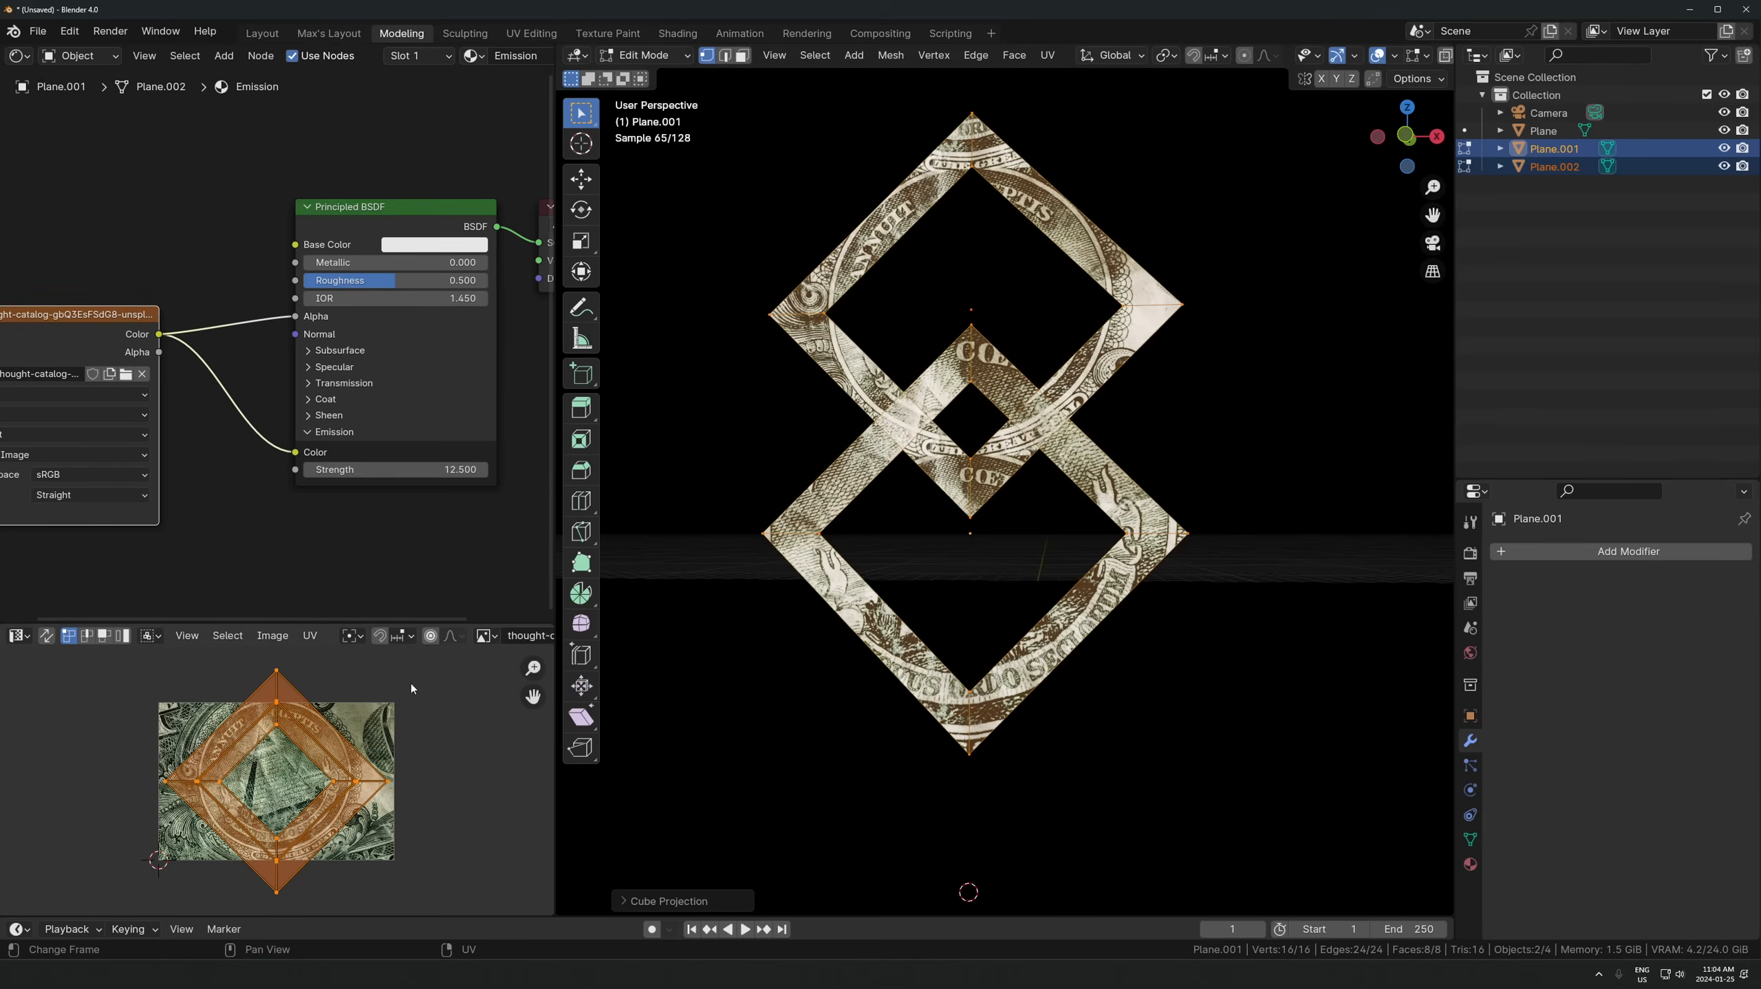
pyautogui.press('s')
pyautogui.click(365, 720)
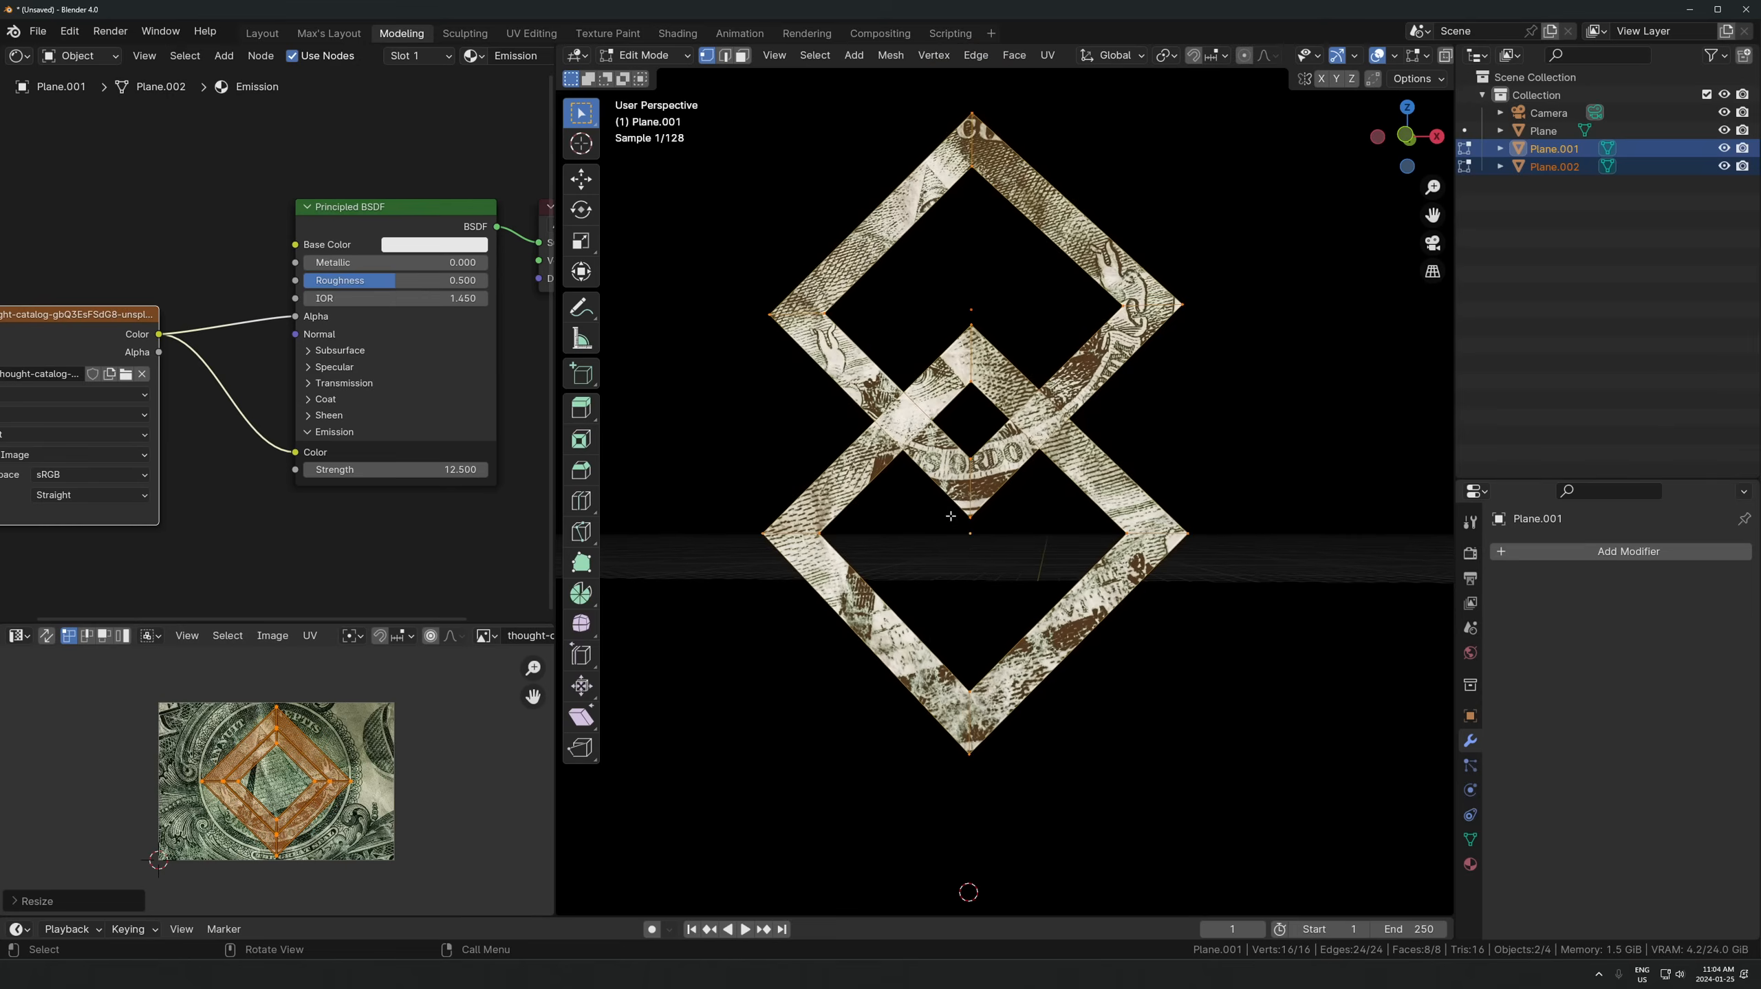
pyautogui.hotkey('alt', 'a')
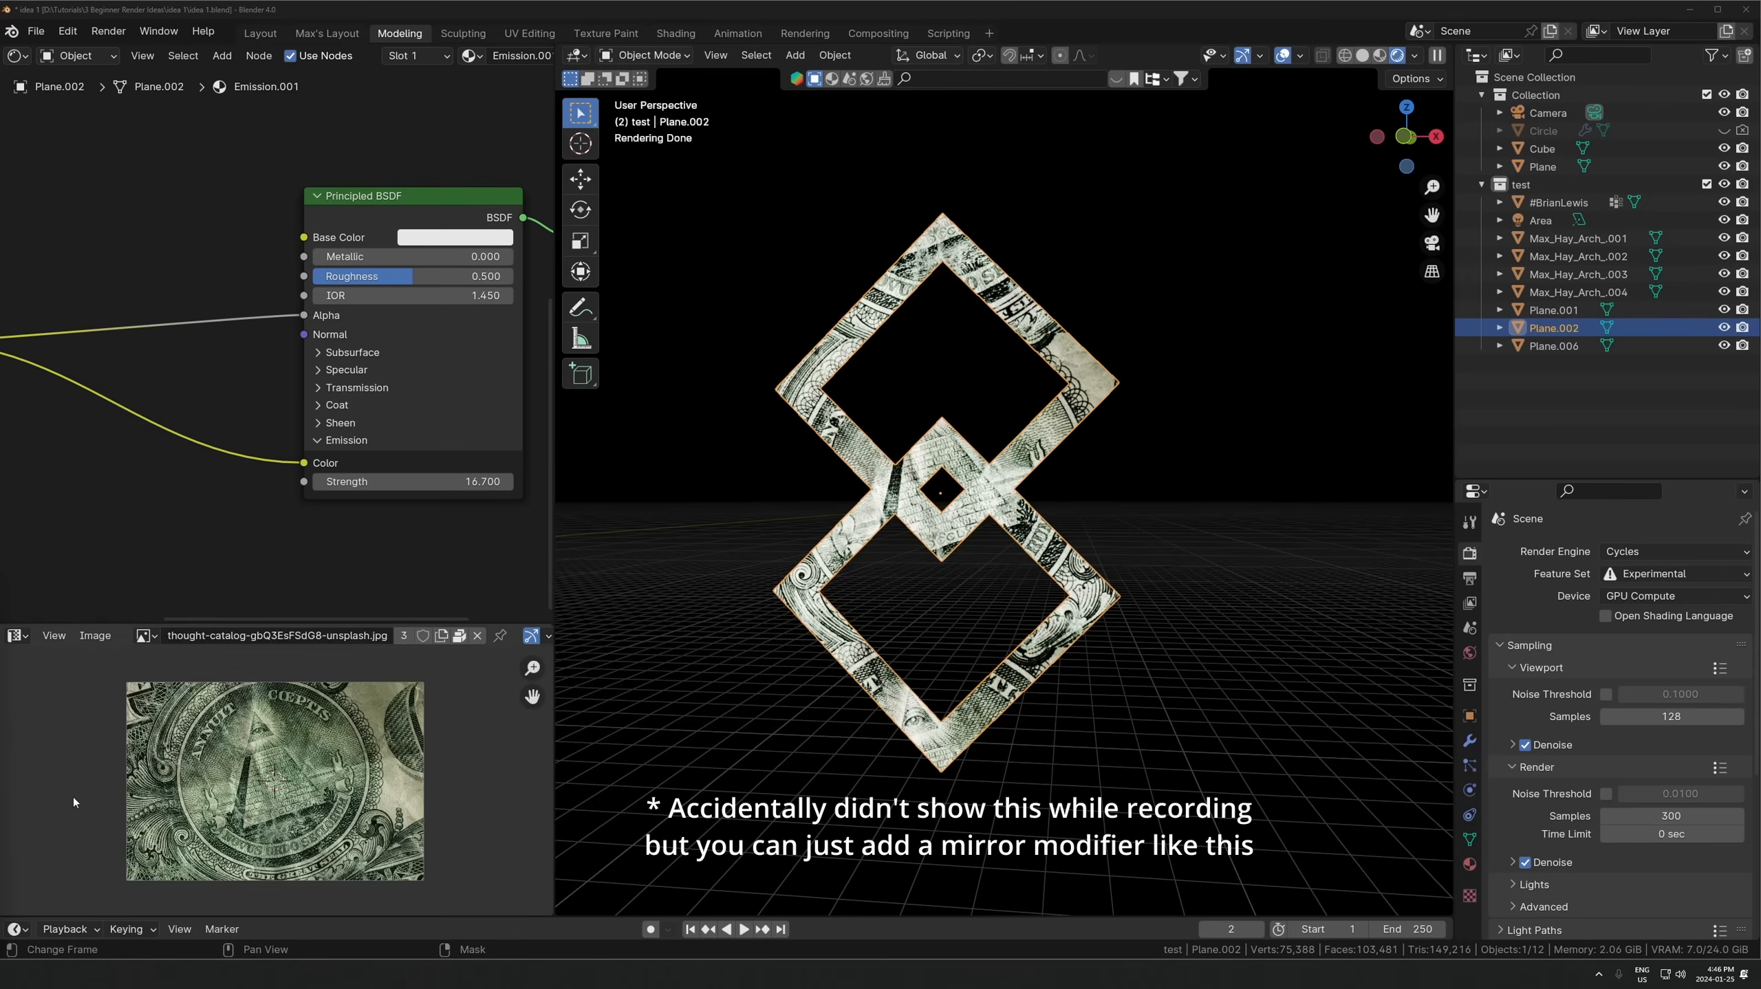
# - In wireframe view, delete the four faces forming the right half of the joined diamond frames, then return to Object Mode
pyautogui.press('z')
pyautogui.click(1226, 427)
pyautogui.press('Tab')
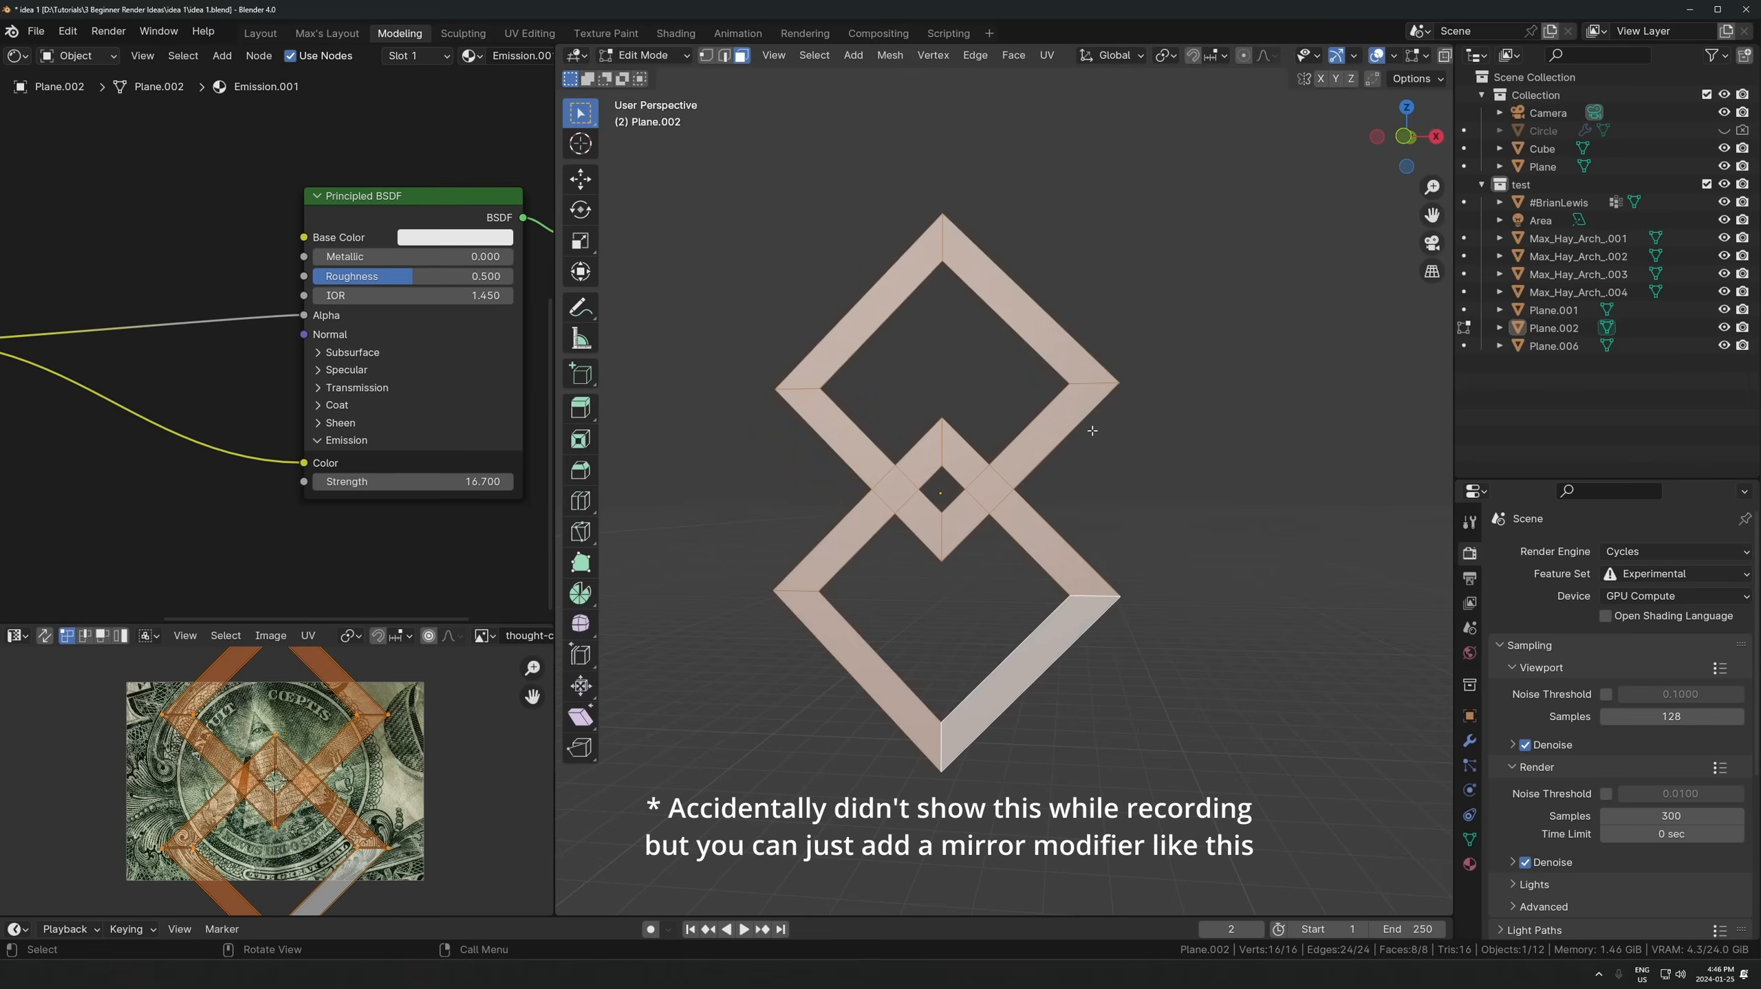
pyautogui.hotkey('alt', 'a')
pyautogui.click(1060, 334)
pyautogui.keyDown('shift'); pyautogui.click(996, 496); pyautogui.keyUp('shift')
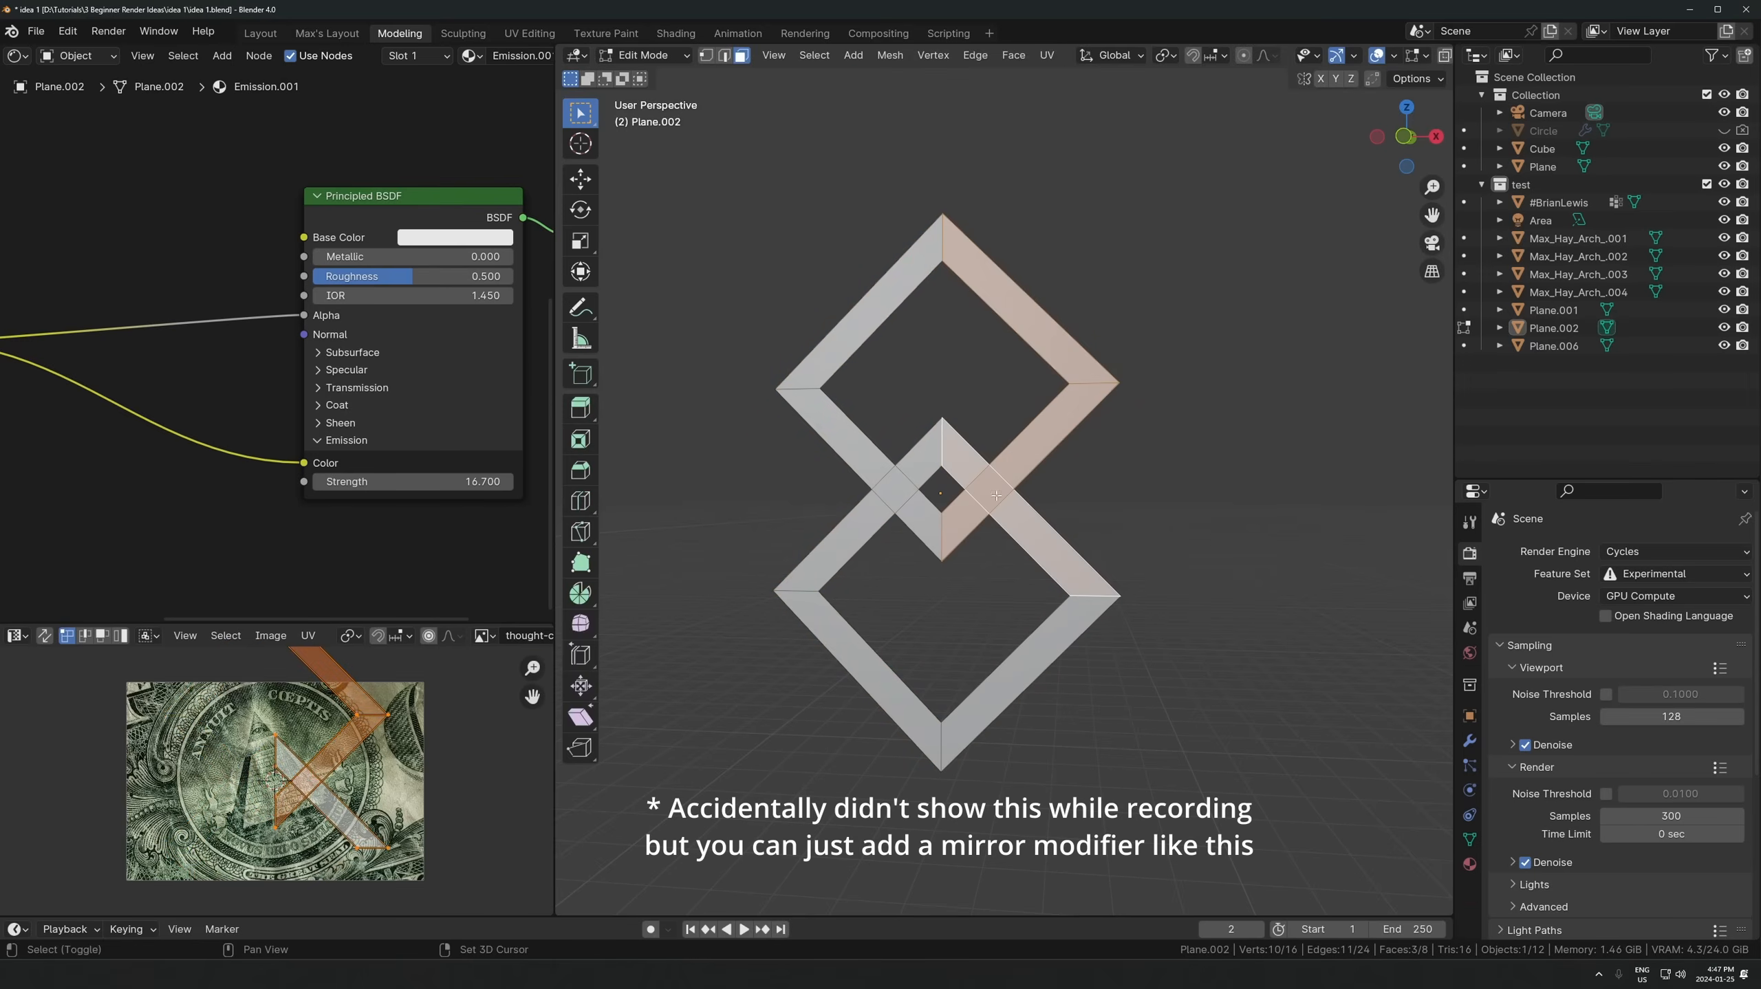
pyautogui.keyDown('shift'); pyautogui.click(1045, 653); pyautogui.keyUp('shift')
pyautogui.hotkey('alt', 'z')
pyautogui.press('x')
pyautogui.click(1059, 594)
pyautogui.press('Tab')
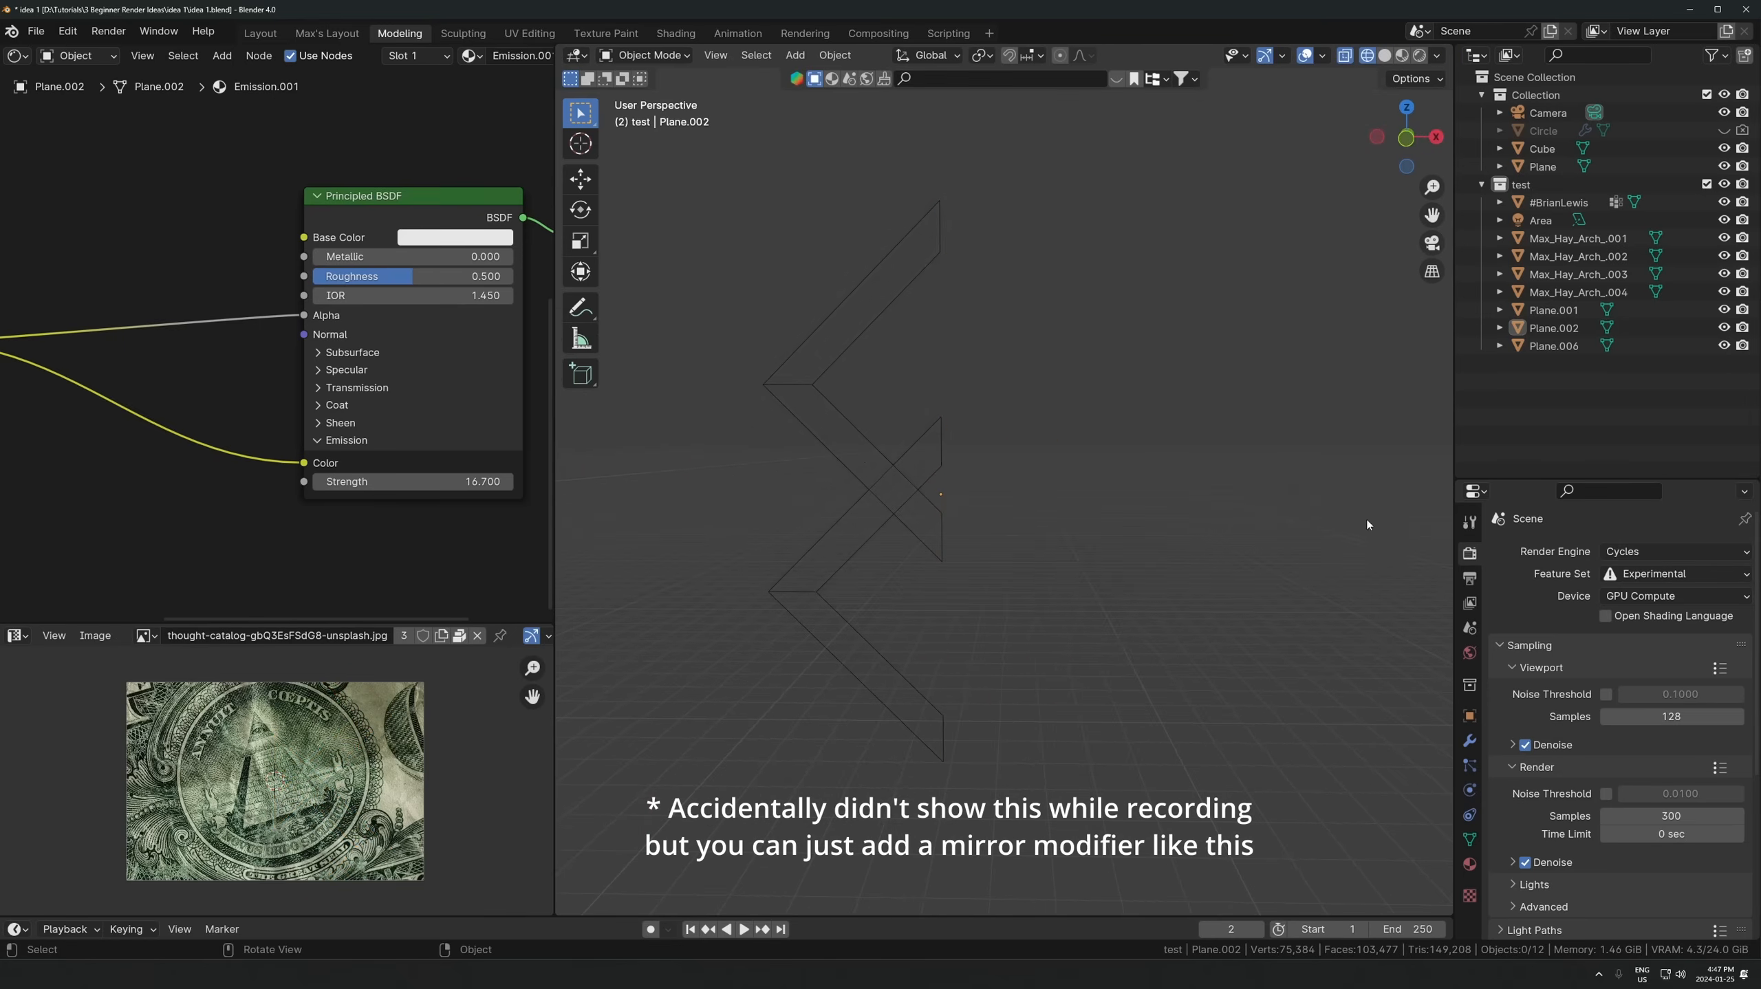
# - Add a Mirror modifier on the X axis to the half frame and show it in rendered shading
pyautogui.click(1470, 741)
pyautogui.click(1583, 550)
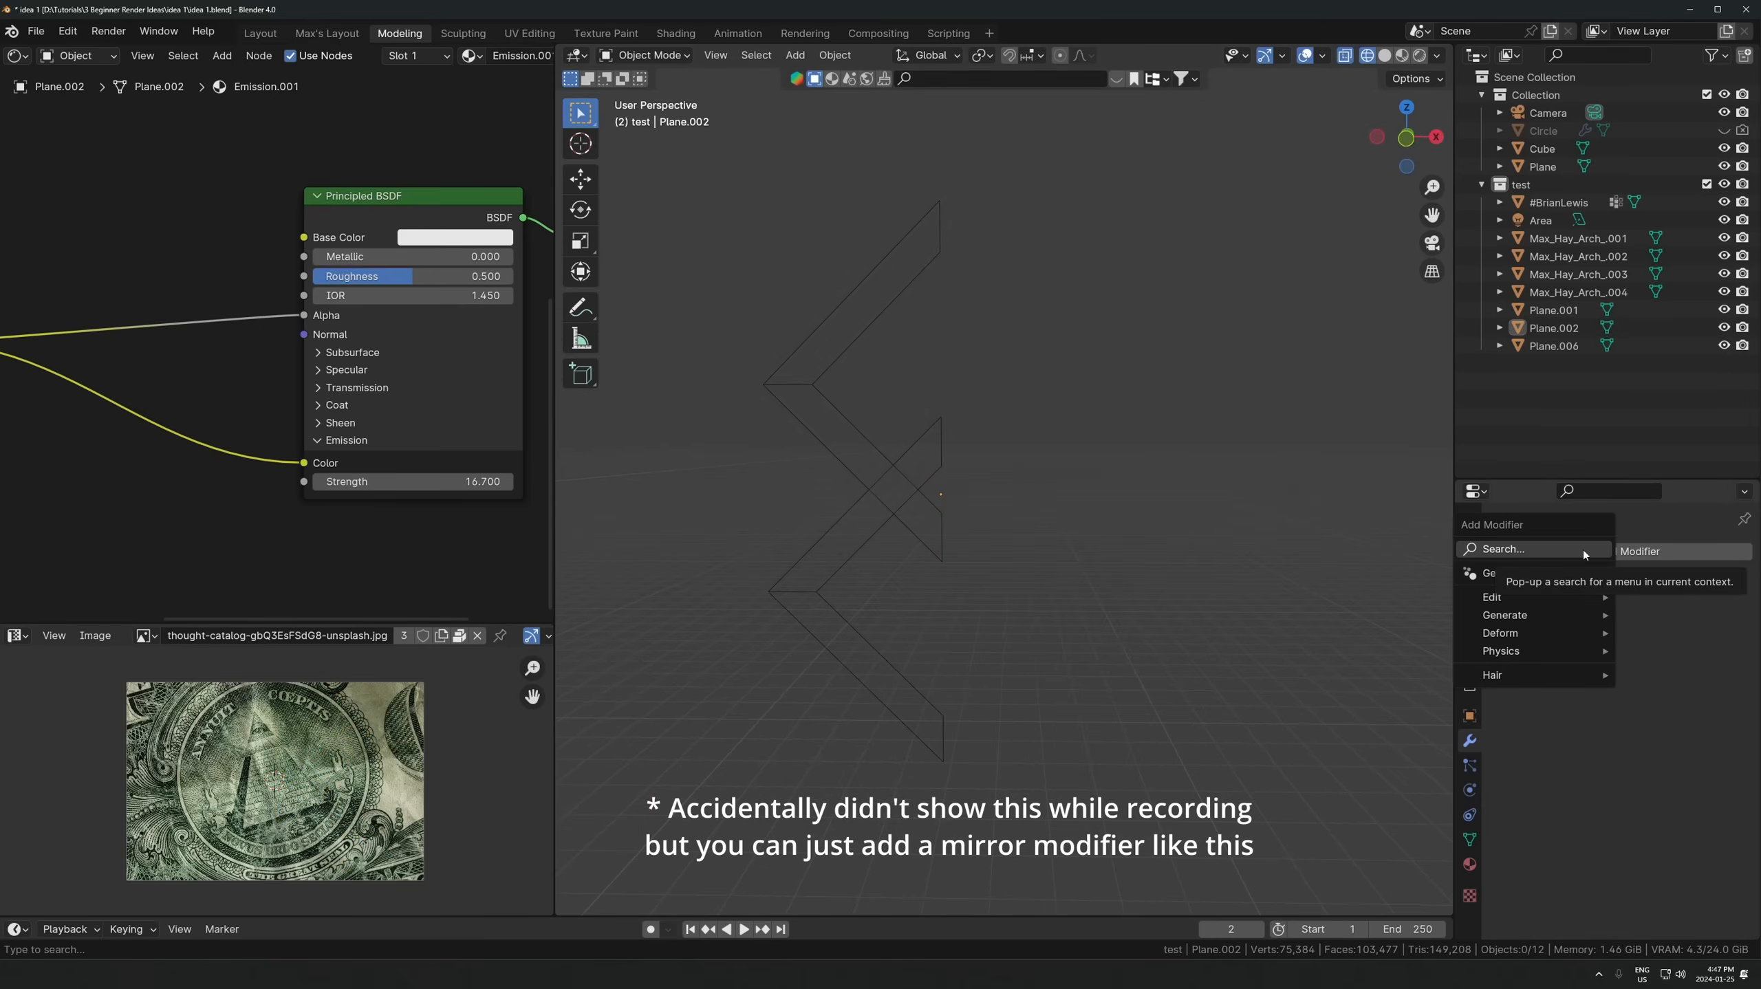
pyautogui.write('mirror')
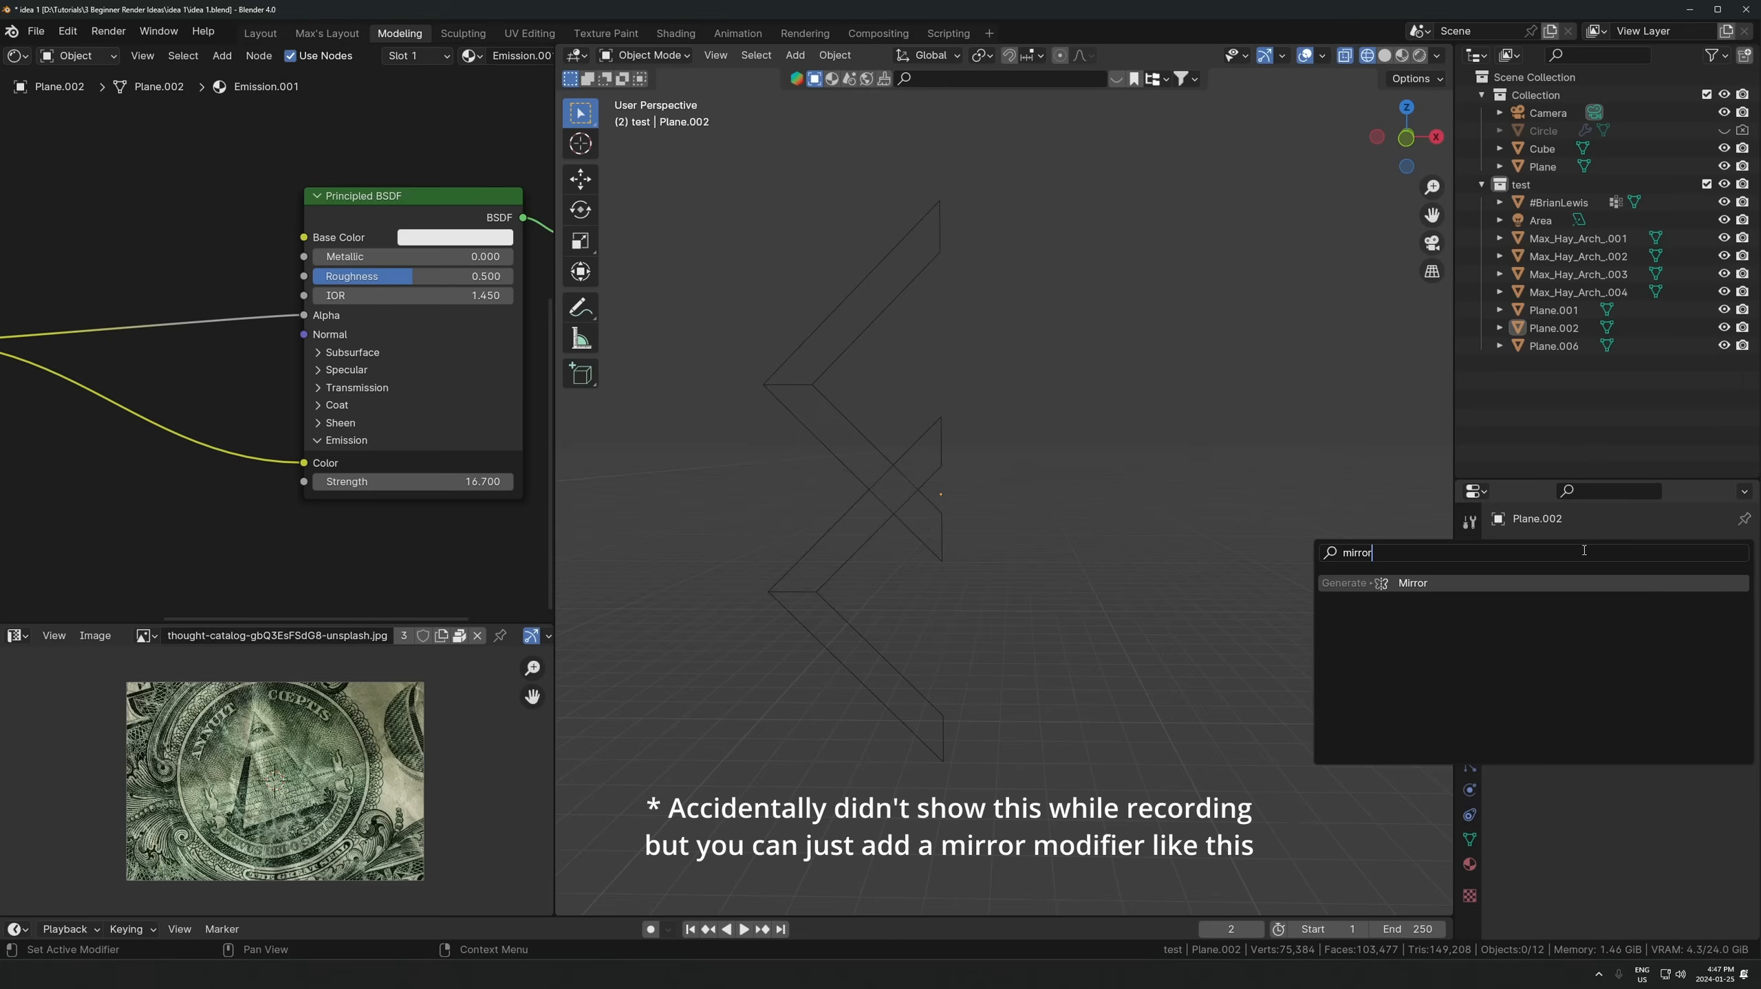
pyautogui.click(1419, 583)
pyautogui.press('z')
pyautogui.click(1202, 423)
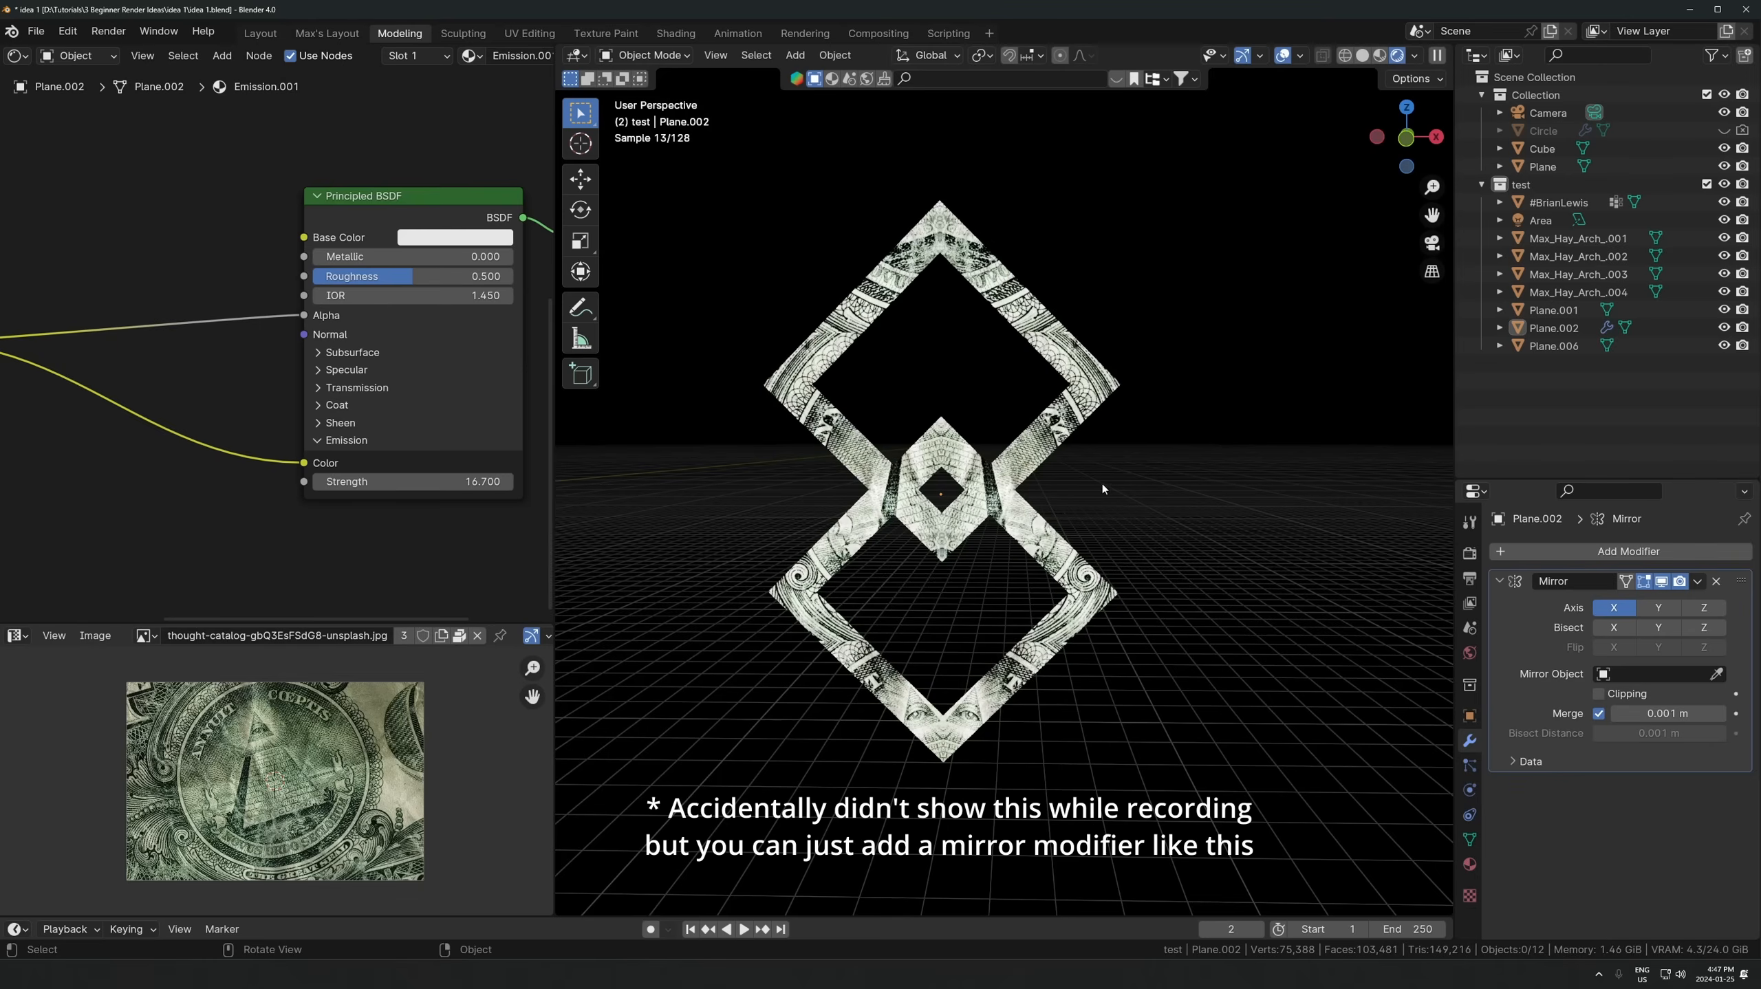
# - Move the mirrored frame's UVs across the banknote image to vary the symmetrical pattern, then leave Edit Mode
pyautogui.press('Tab')
pyautogui.press('g')
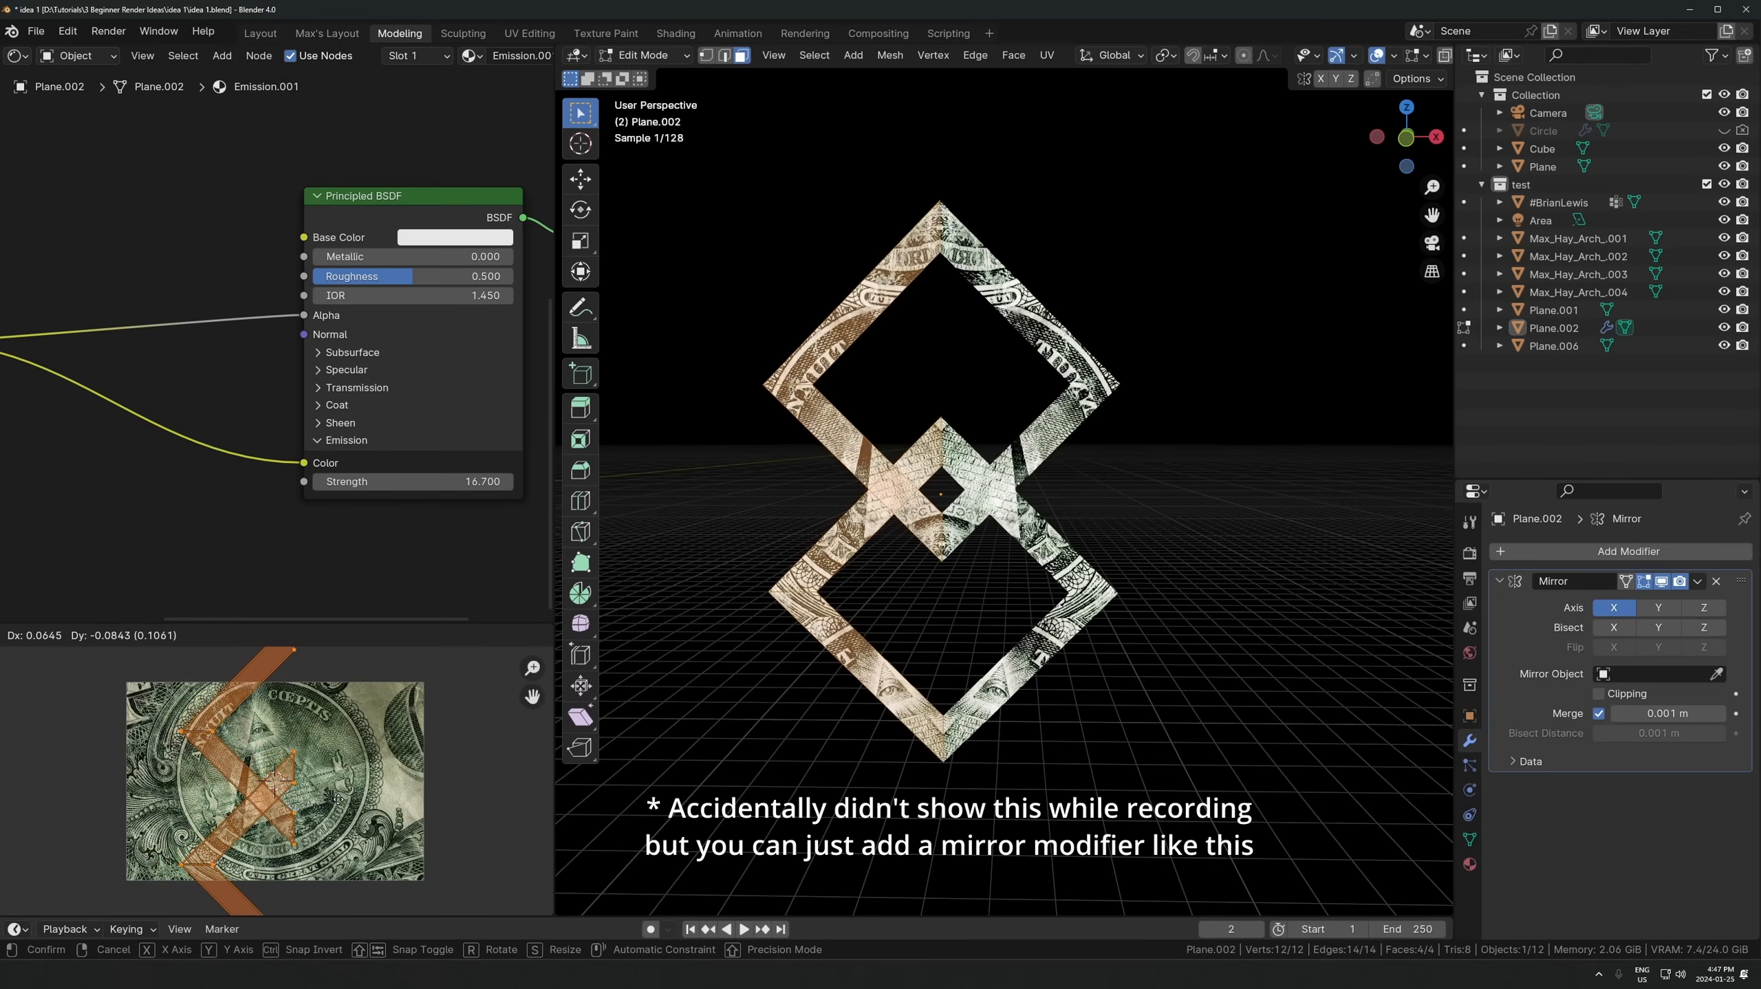
pyautogui.press('Return')
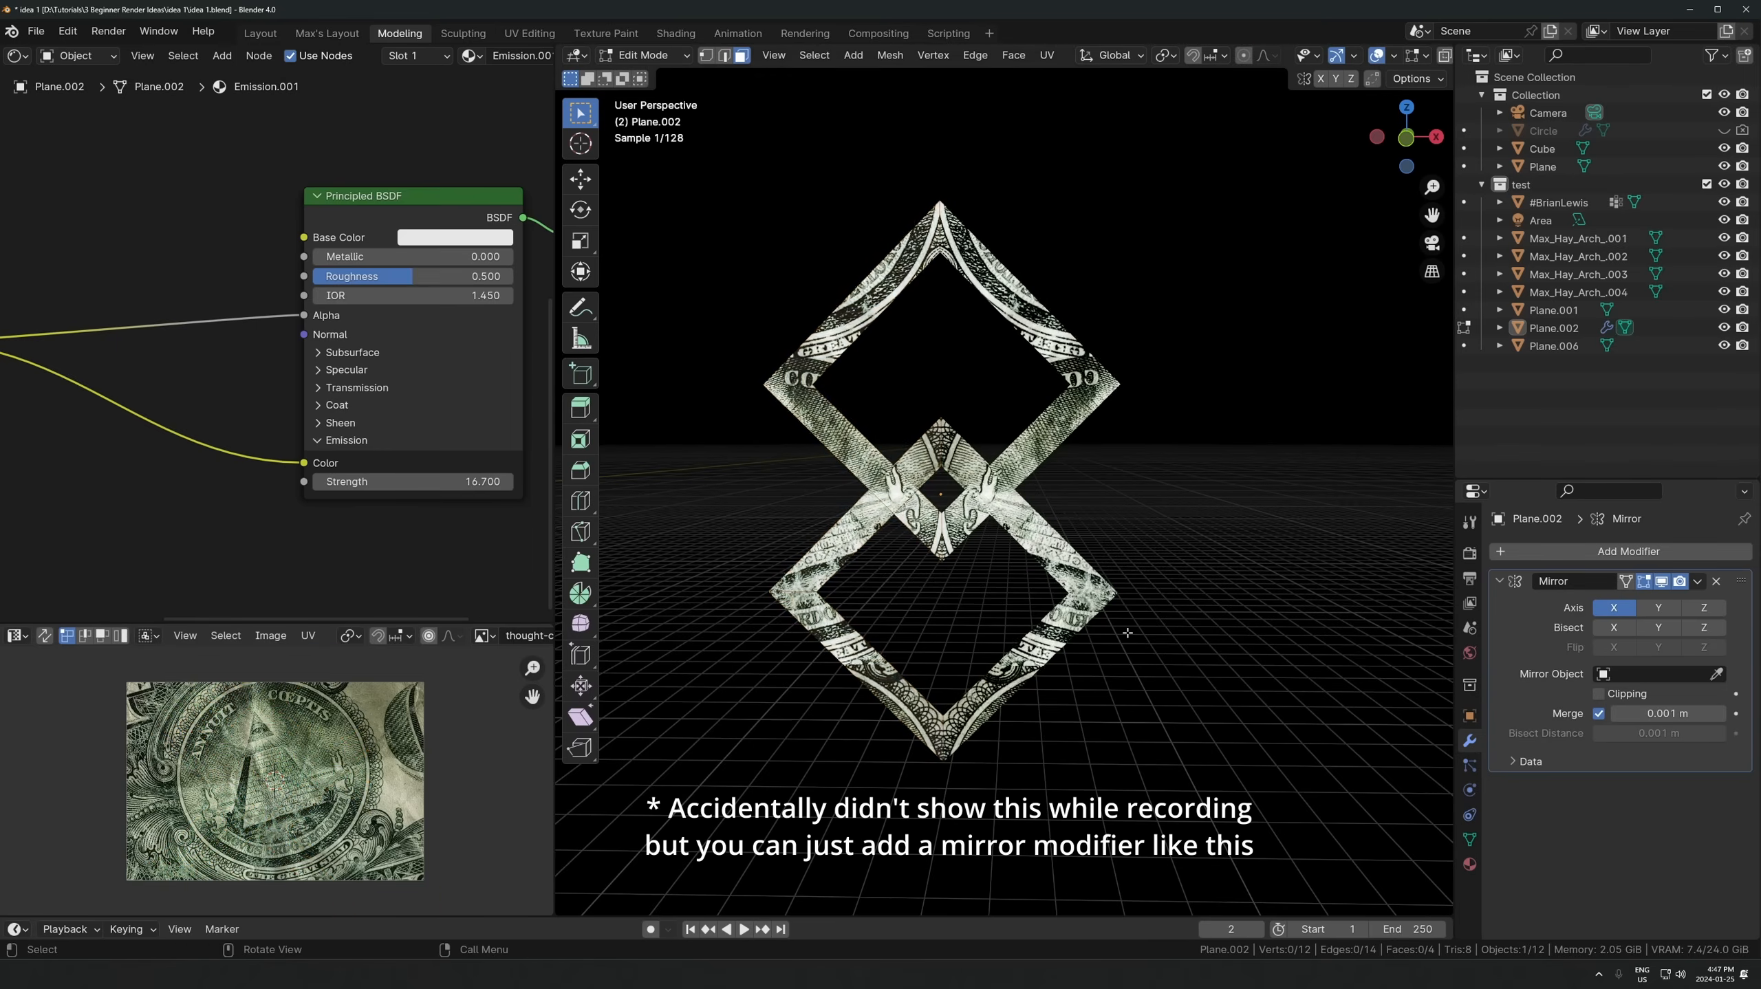
pyautogui.press('Tab')
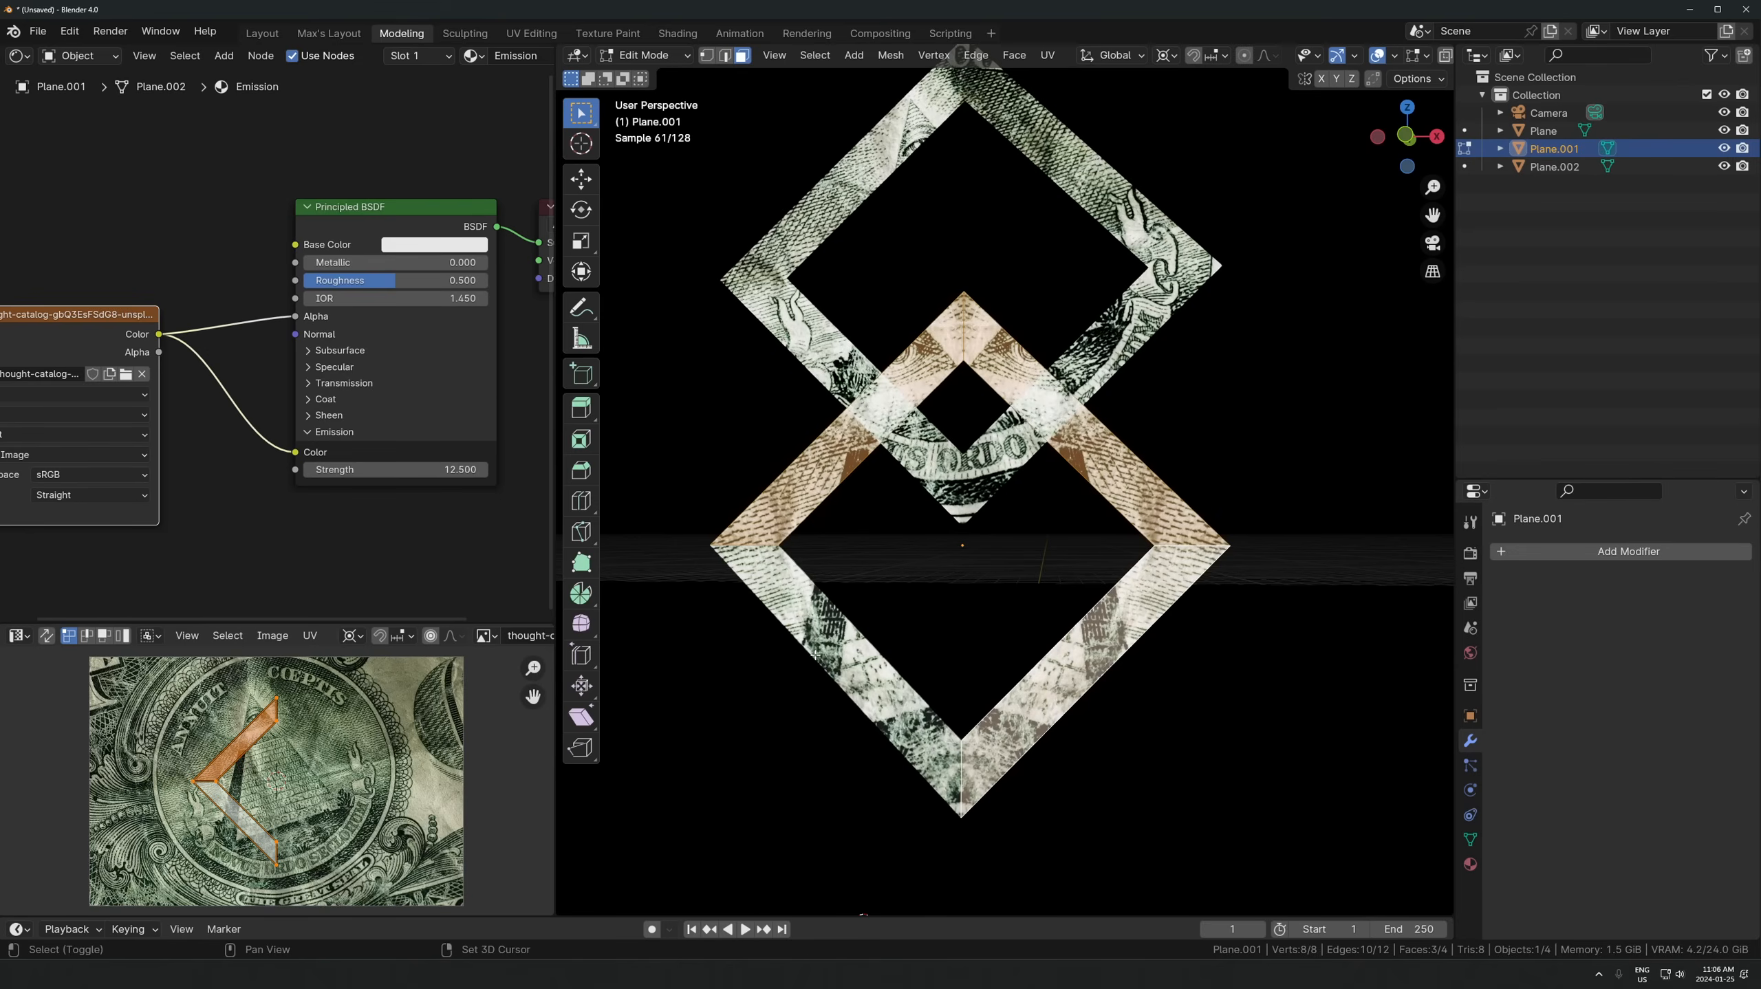
# - Select the lower diamond's remaining half-frame face, then scale and move its UVs so the banknote's eye mirrors near the upper corner
pyautogui.scroll(2, 483, 809)
pyautogui.keyDown('shift'); pyautogui.click(850, 662); pyautogui.keyUp('shift')
pyautogui.scroll(-2, 478, 796)
pyautogui.press('s')
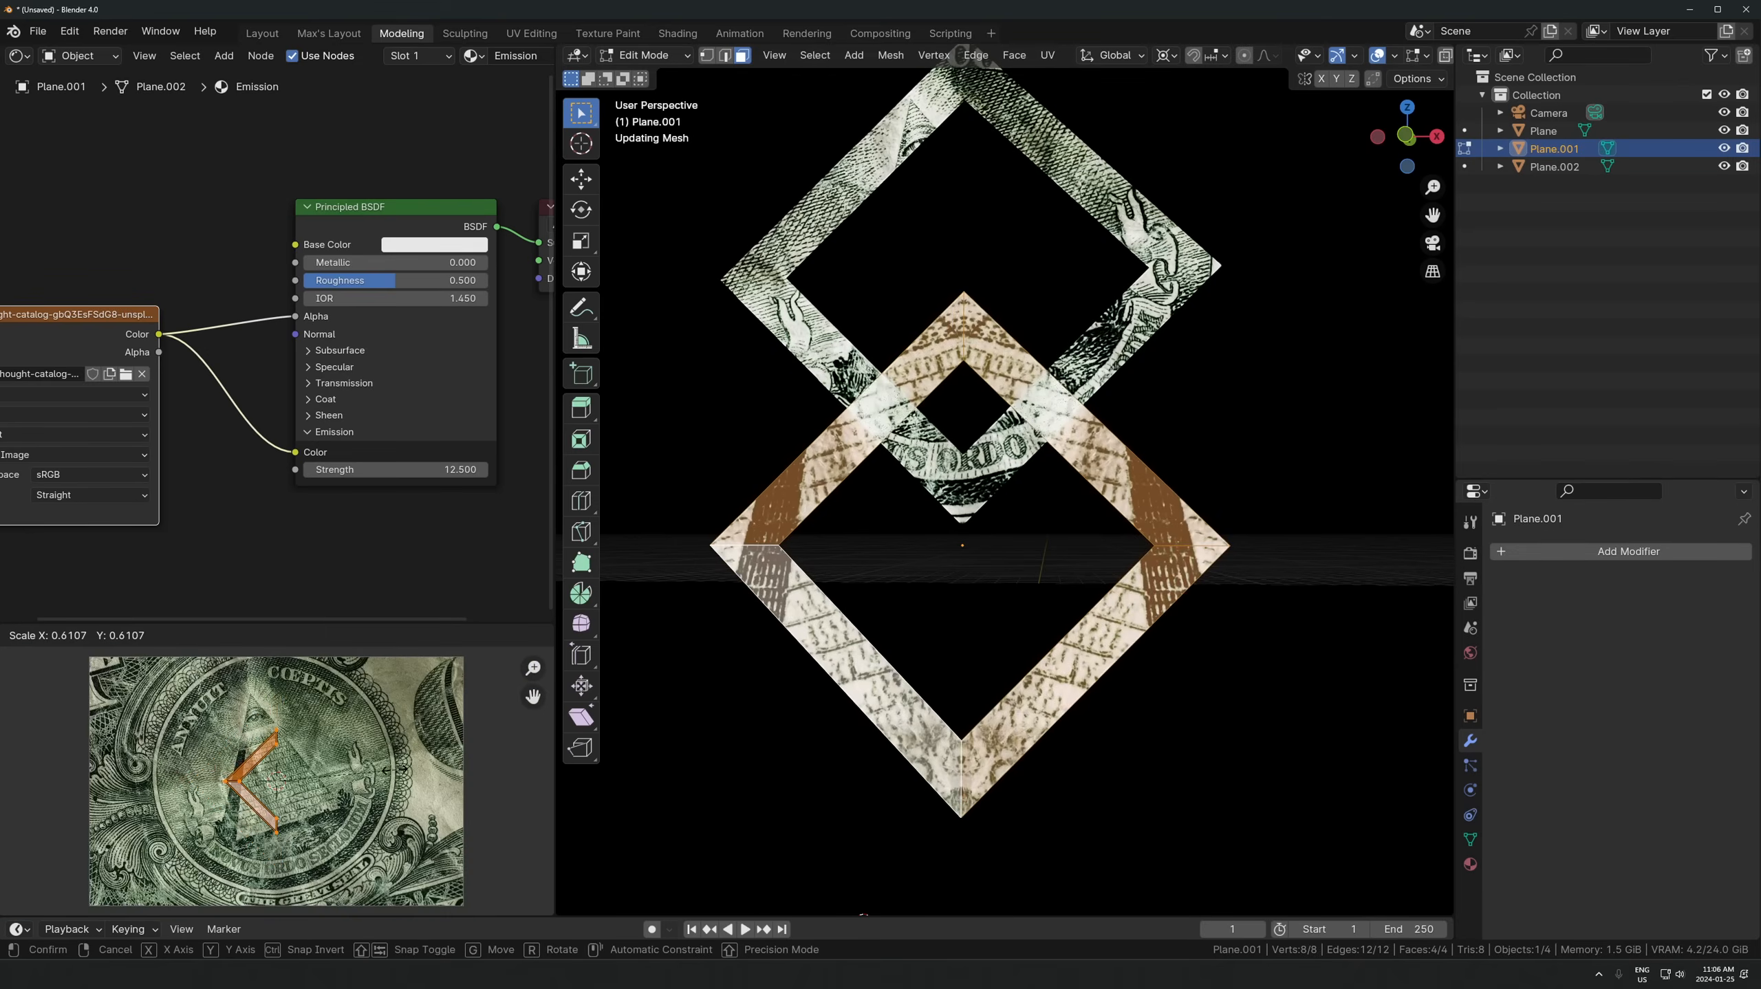
pyautogui.click(378, 776)
pyautogui.press('g')
pyautogui.click(359, 755)
pyautogui.press('s')
pyautogui.click(435, 735)
pyautogui.press('g')
pyautogui.click(492, 774)
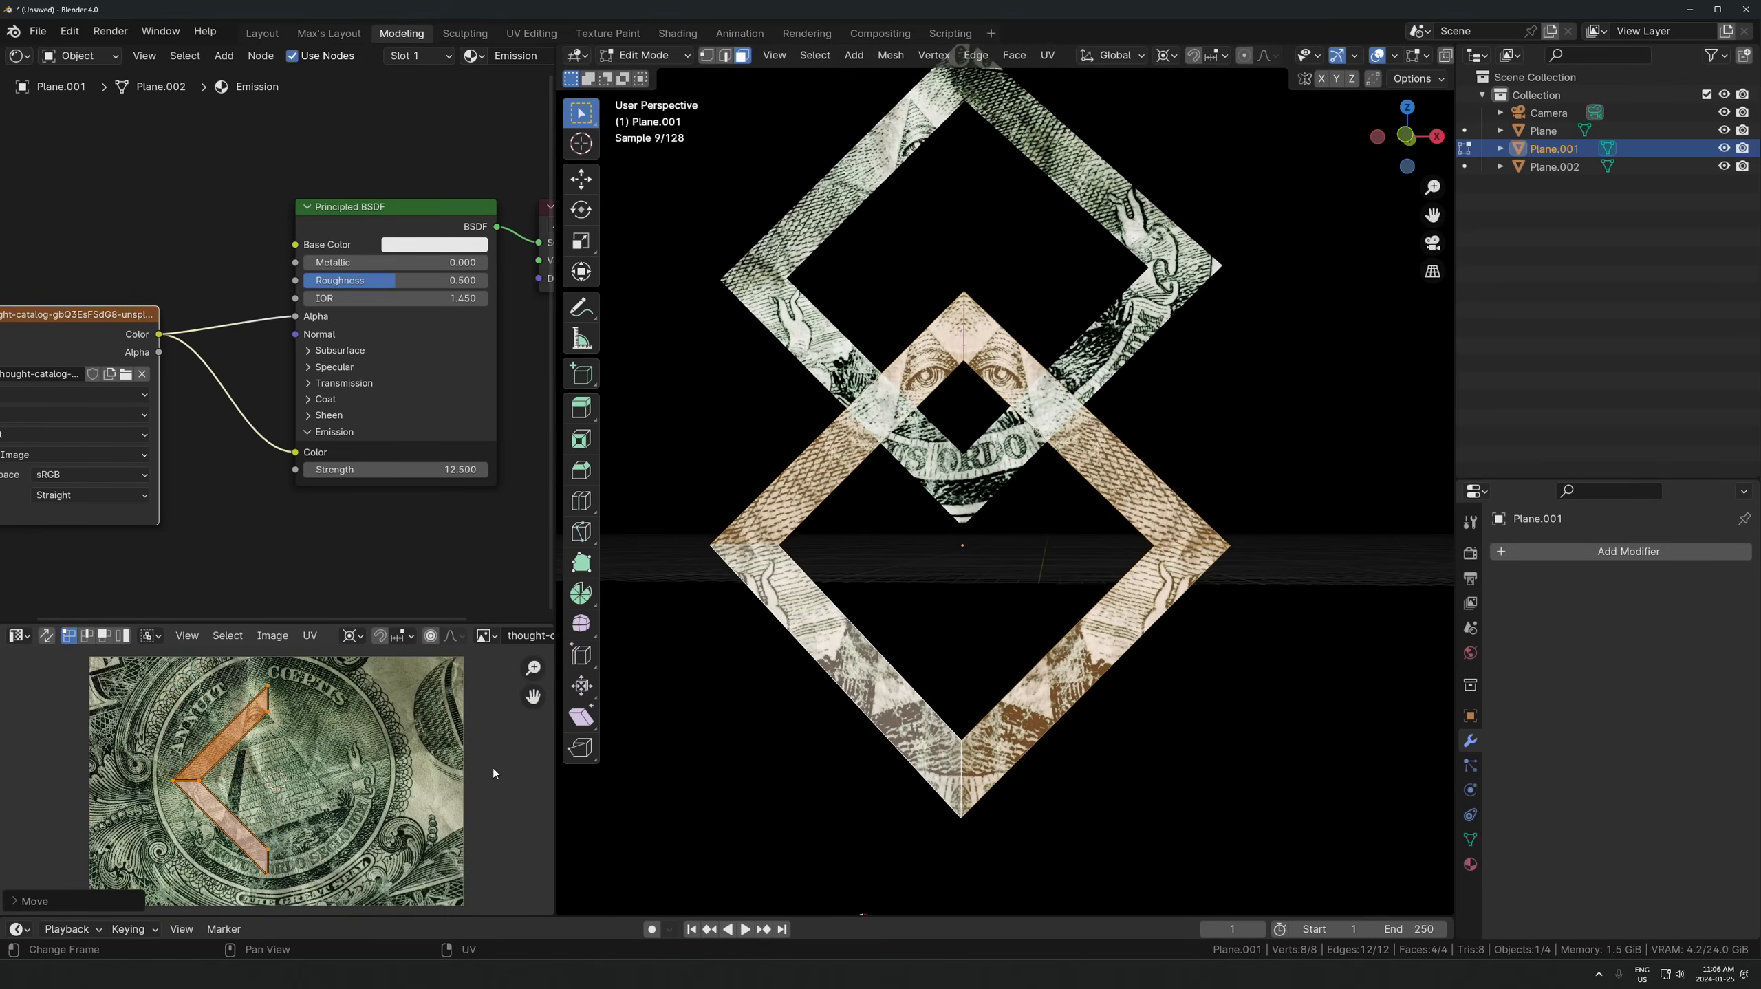
# - Leave Edit Mode, delete the upper diamond frame and replace it with a copy of the lower frame raised along Z
pyautogui.scroll(-3, 1239, 454)
pyautogui.press('Tab')
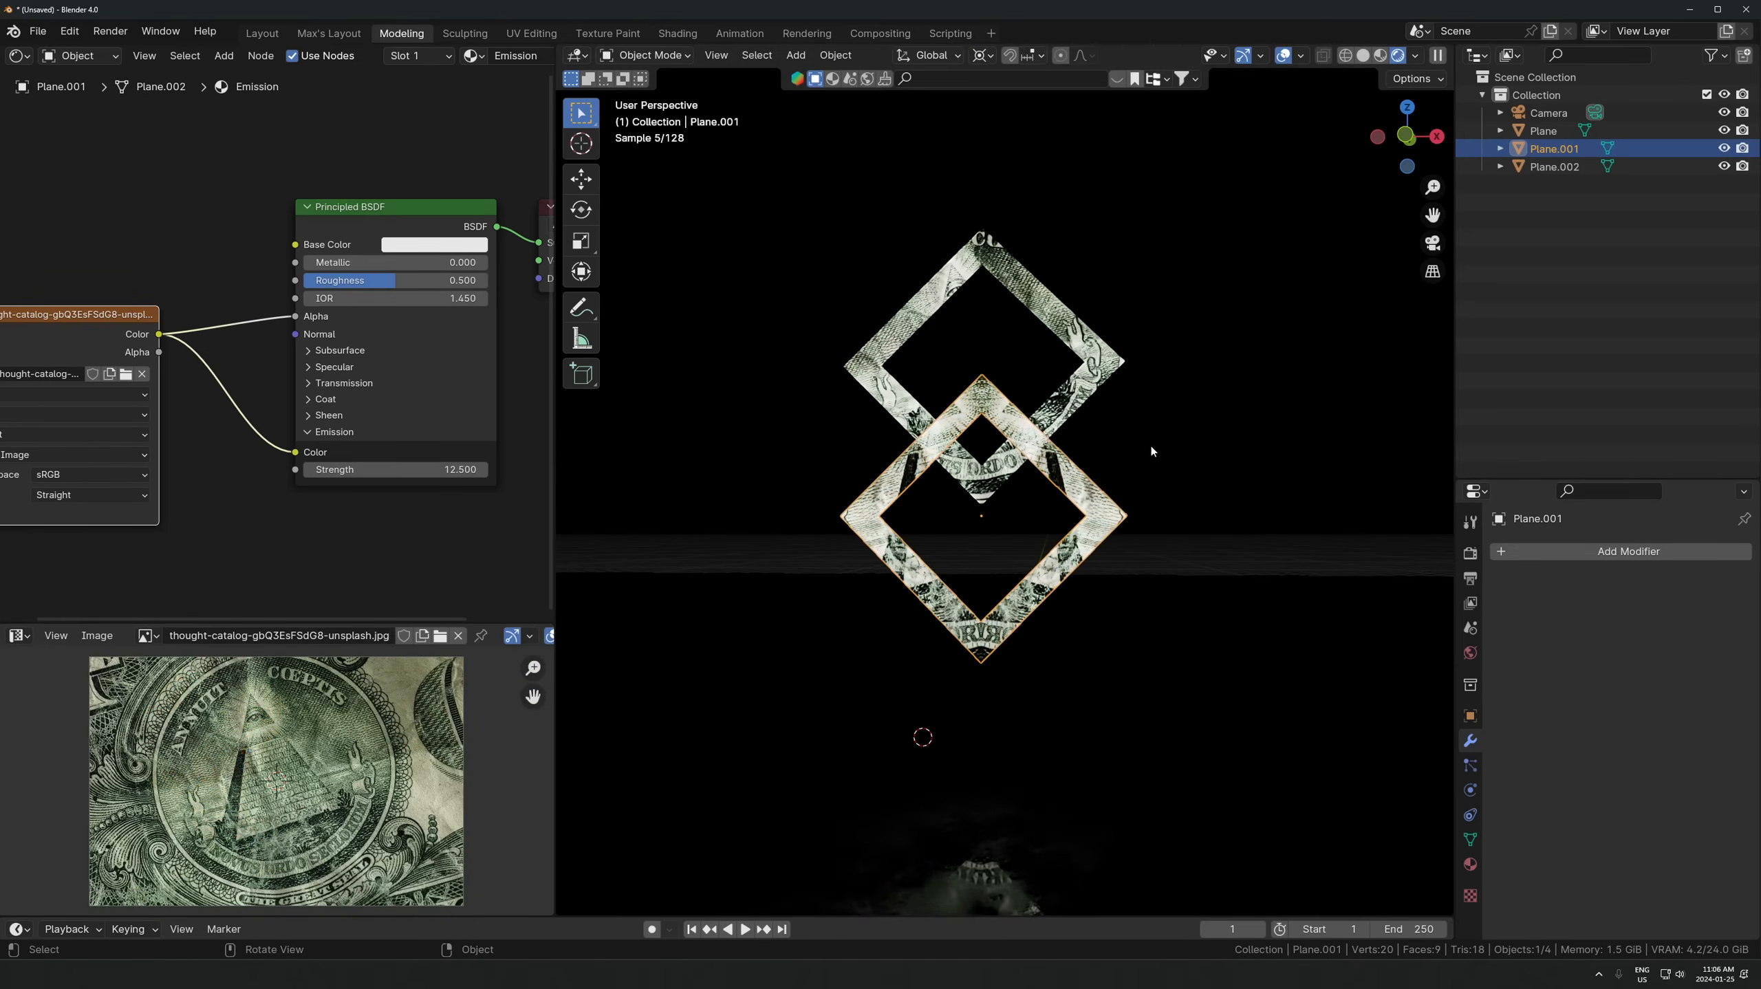
pyautogui.click(1087, 417)
pyautogui.press('Delete')
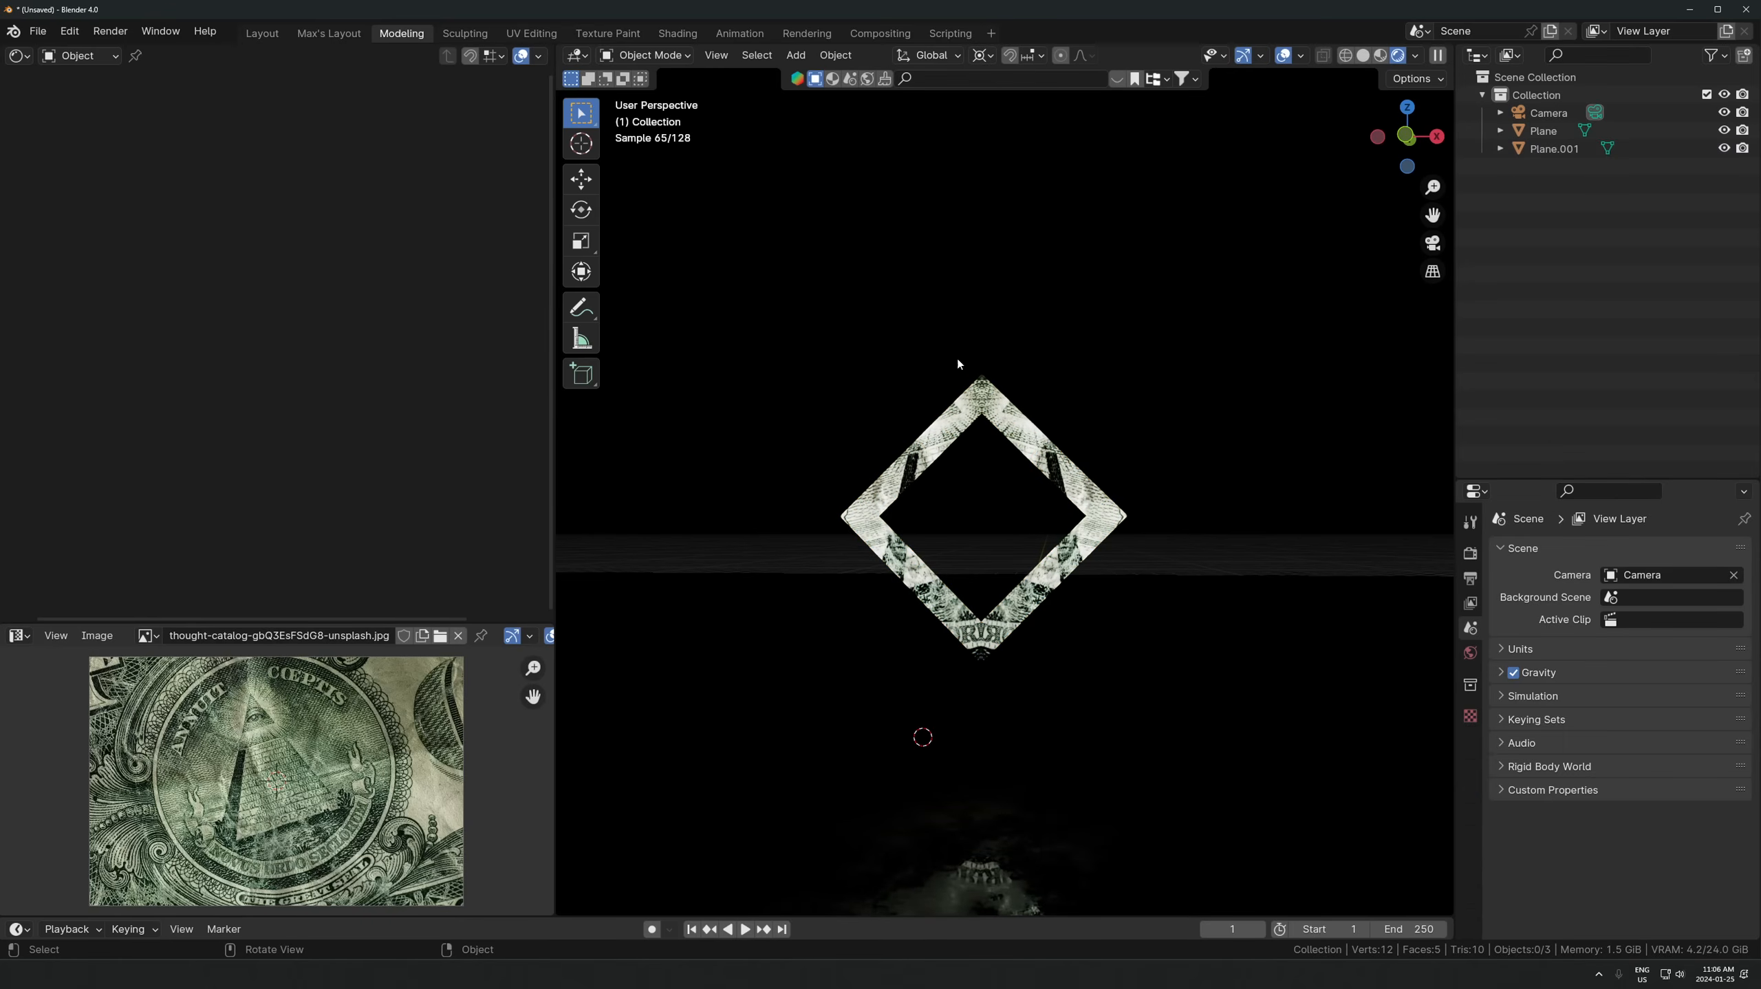
pyautogui.click(1085, 496)
pyautogui.hotkey('shift', 'd')
pyautogui.press('z')
pyautogui.click(1110, 378)
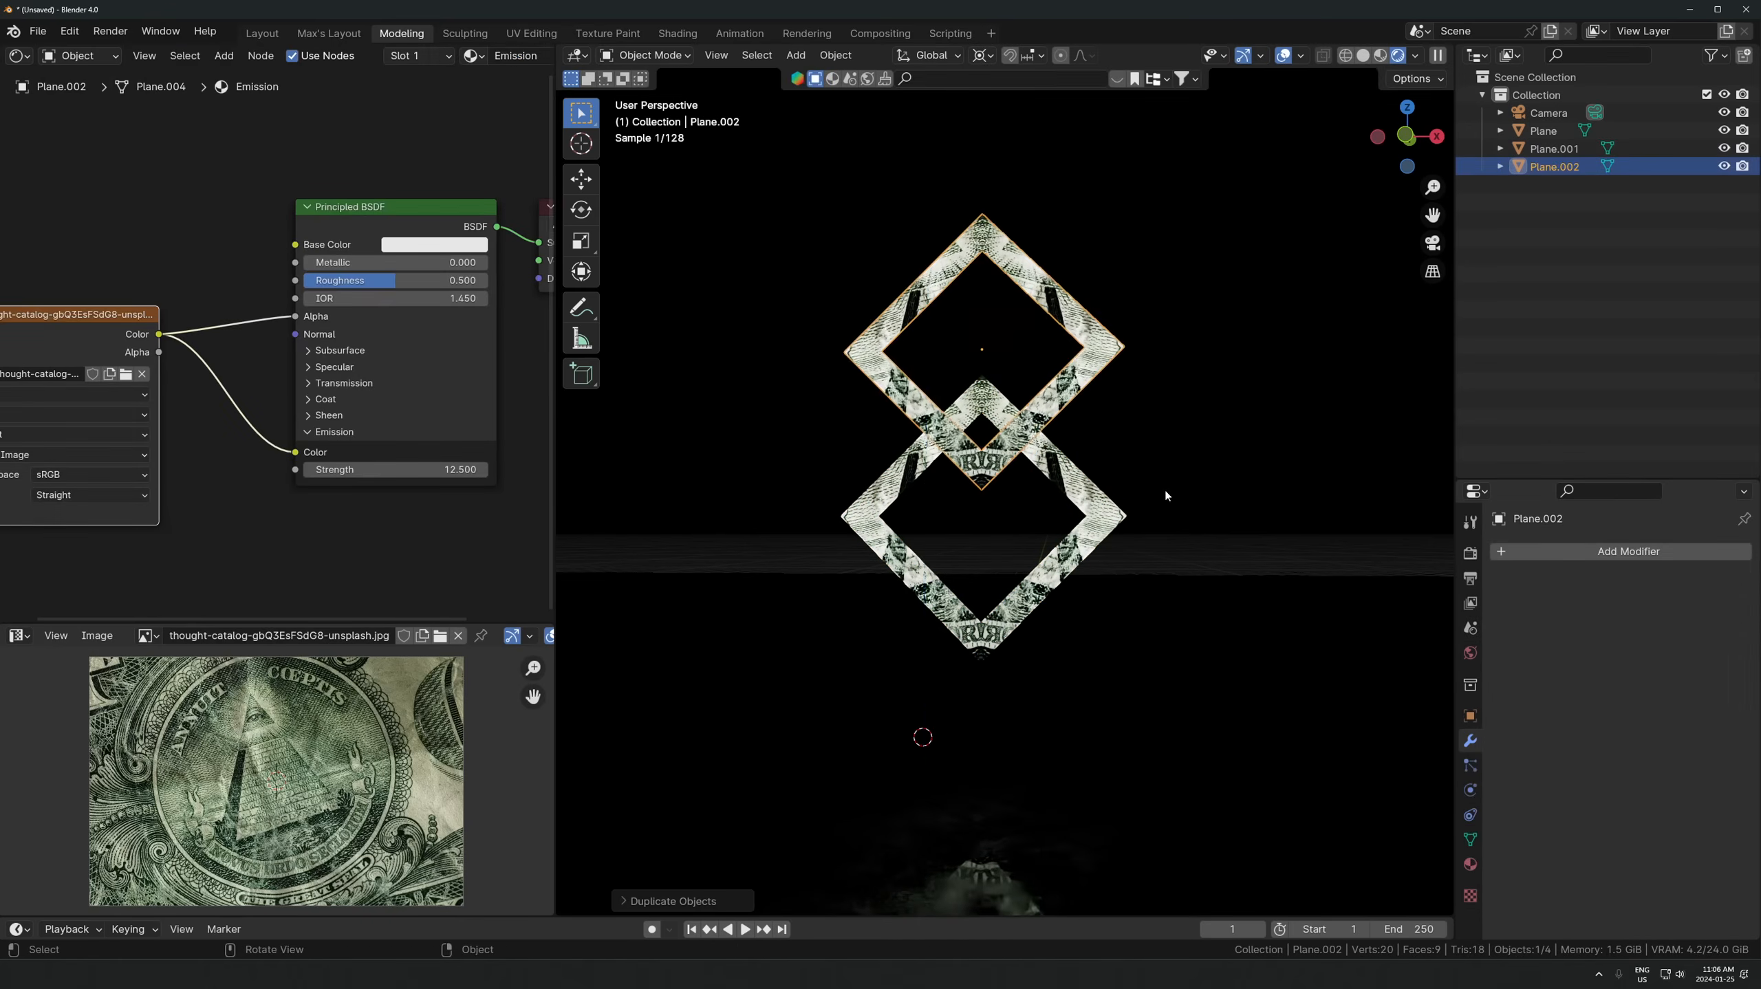
# - Shift the duplicated upper frame slightly along the Y axis to offset it from the lower frame
pyautogui.moveTo(1167, 443); pyautogui.dragTo(1134, 464, button='middle')
pyautogui.press('g')
pyautogui.press('y')
pyautogui.click(1134, 468)
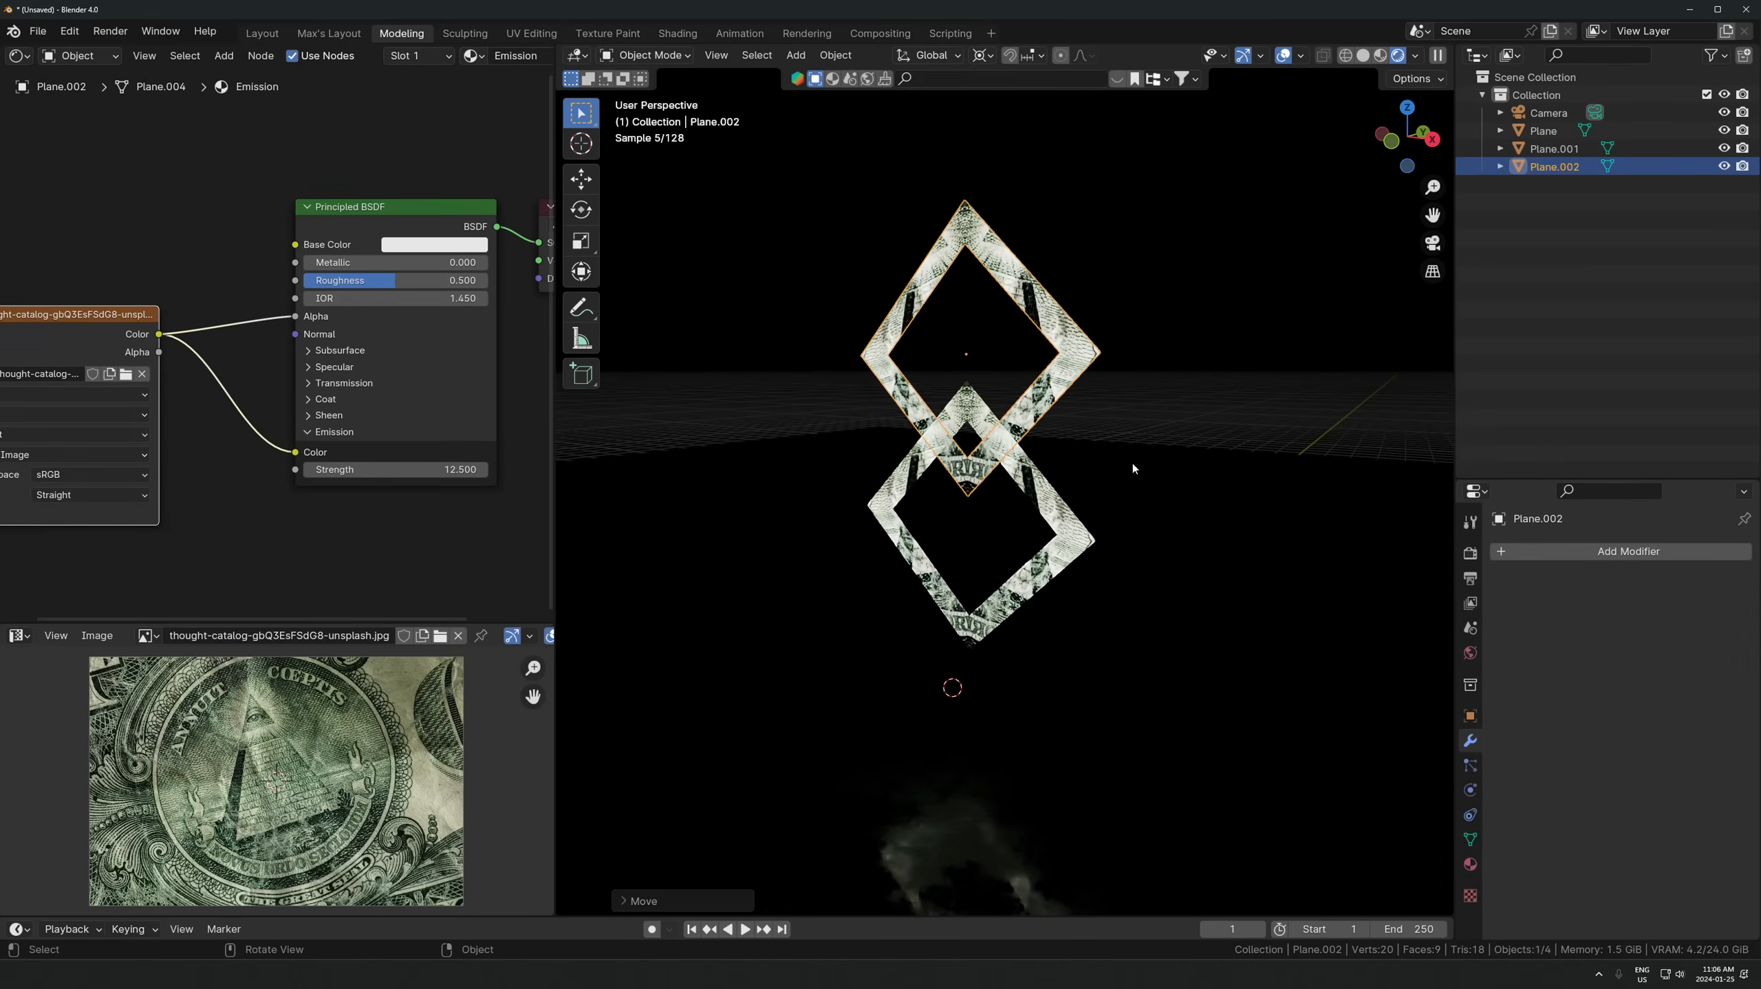
pyautogui.moveTo(1041, 444); pyautogui.dragTo(1052, 432, button='middle')
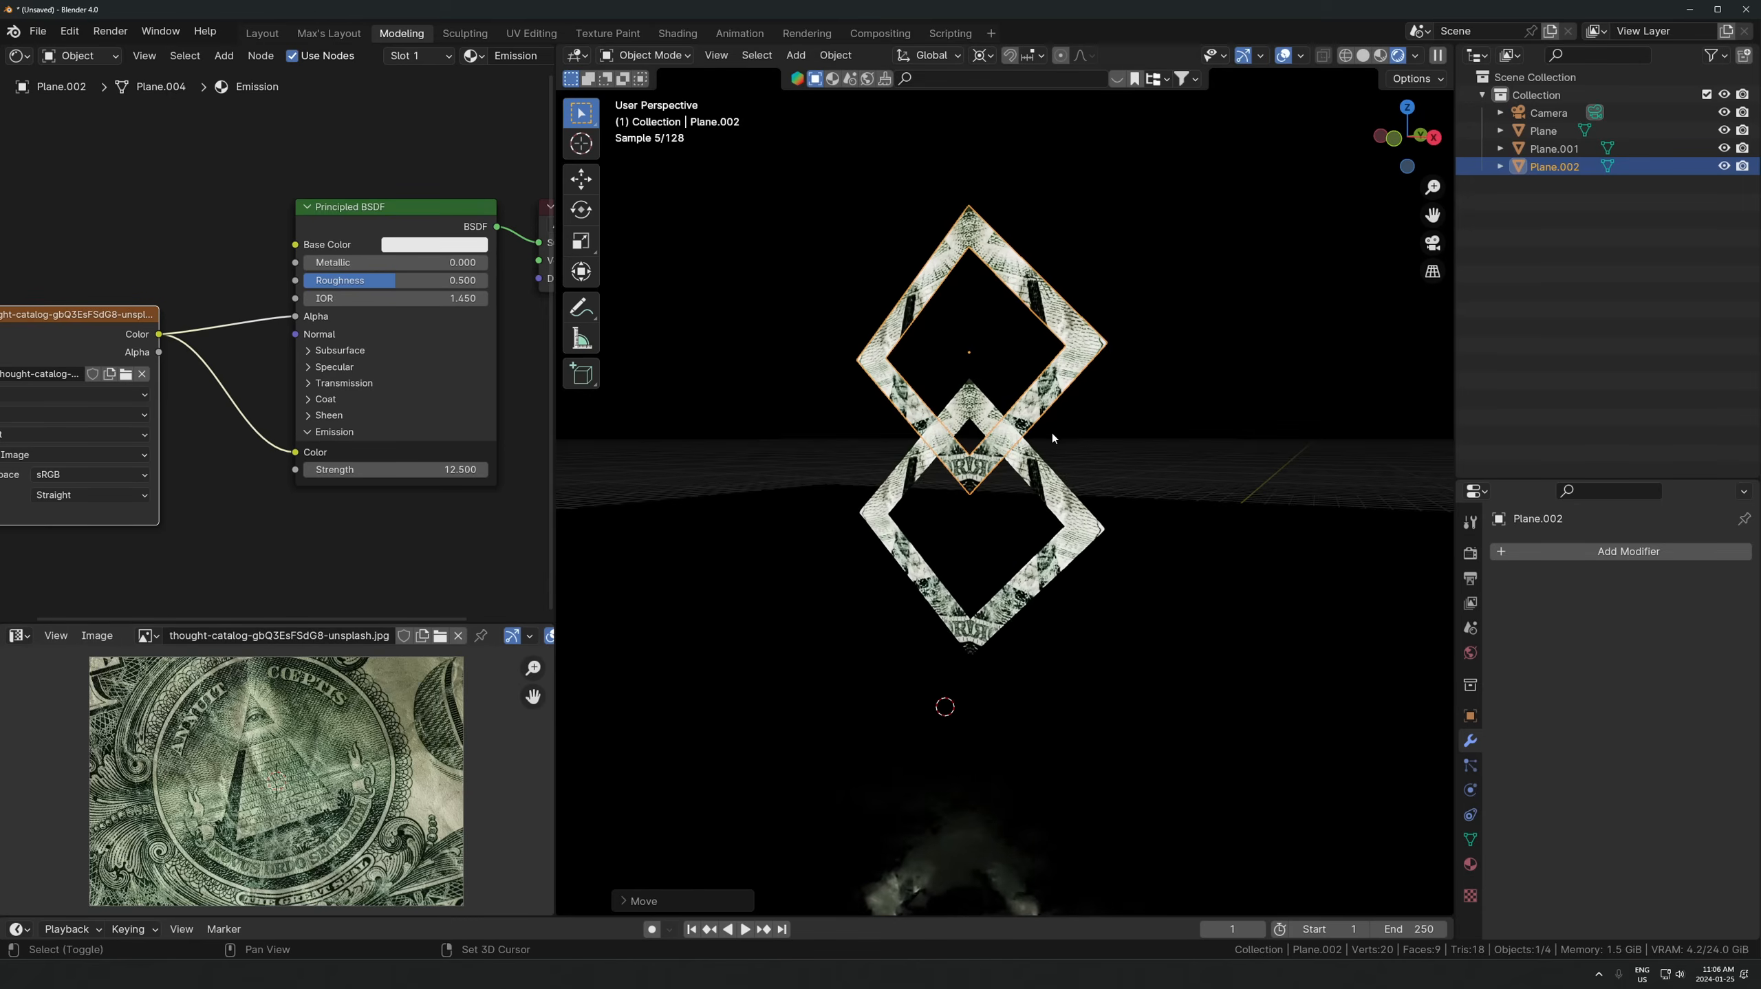
# - Edit both diamond frames together, moving and scaling their UVs over the outer ring of the banknote seal
pyautogui.keyDown('shift'); pyautogui.click(1041, 459); pyautogui.keyUp('shift')
pyautogui.scroll(2, 1095, 391)
pyautogui.press('Tab')
pyautogui.press('g')
pyautogui.click(338, 731)
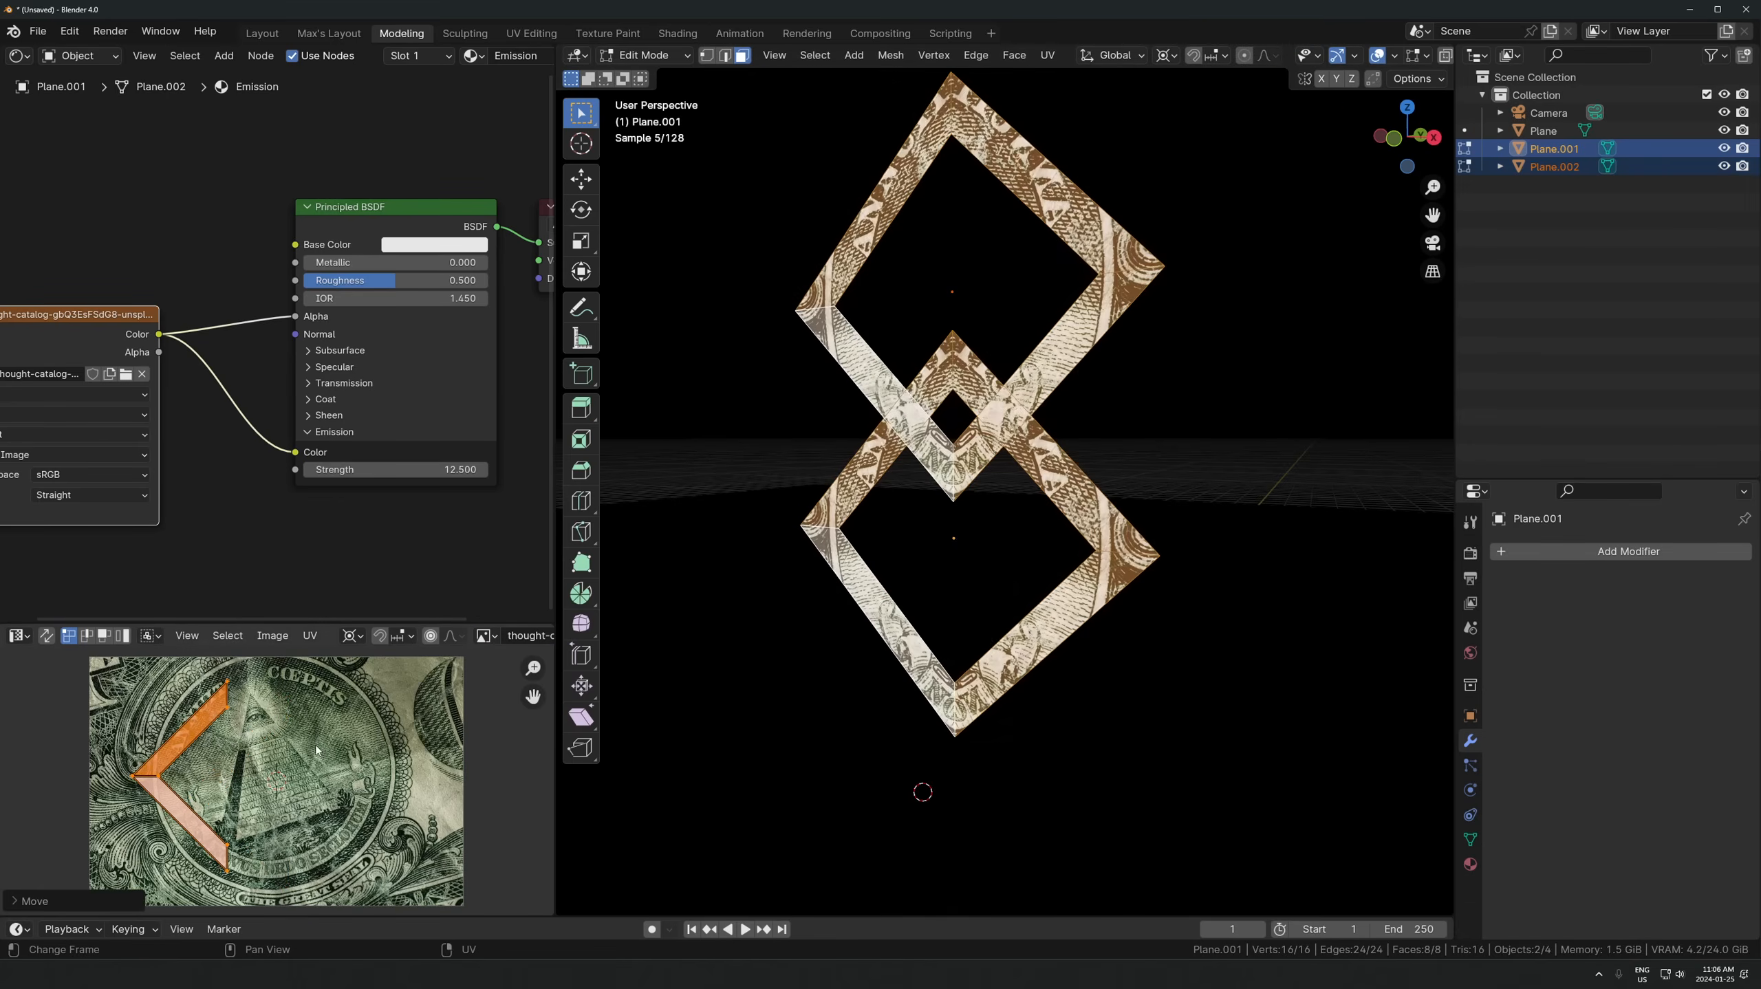
pyautogui.press('s')
pyautogui.click(323, 718)
pyautogui.press('s')
pyautogui.click(351, 633)
pyautogui.click(385, 700)
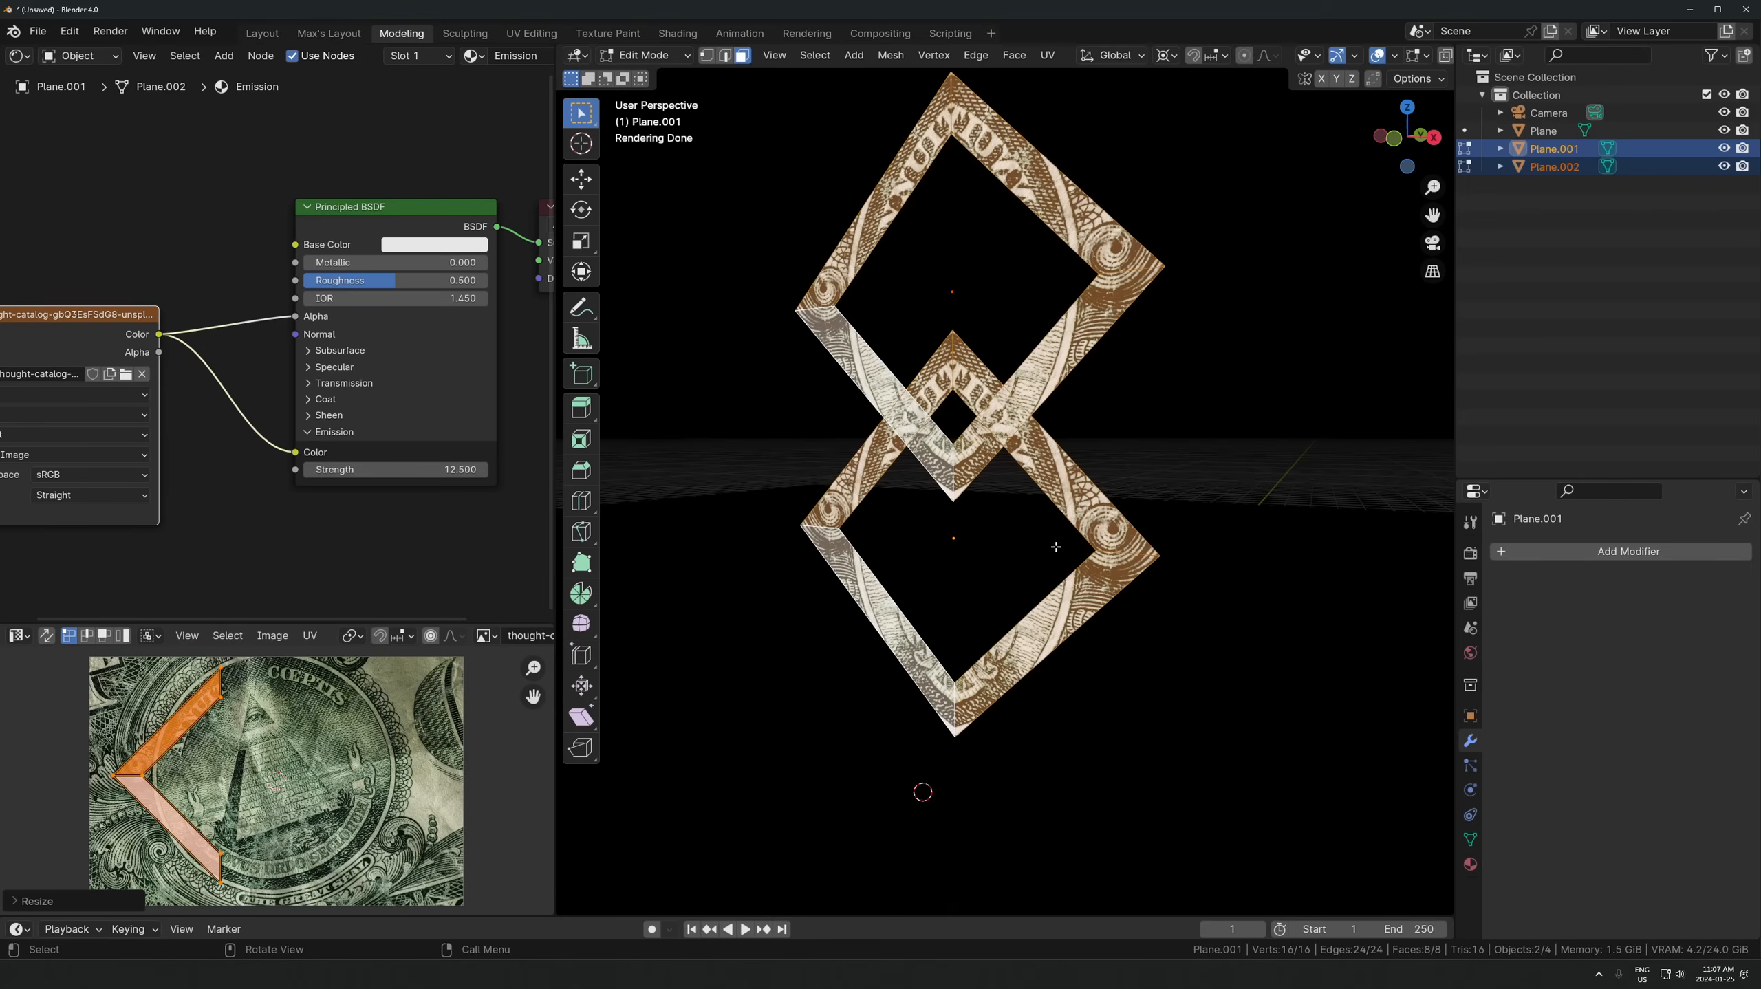
# - Move both frames' UVs over the pyramid so the banknote's eye mirrors near each frame's upper corner
pyautogui.scroll(-1, 316, 721)
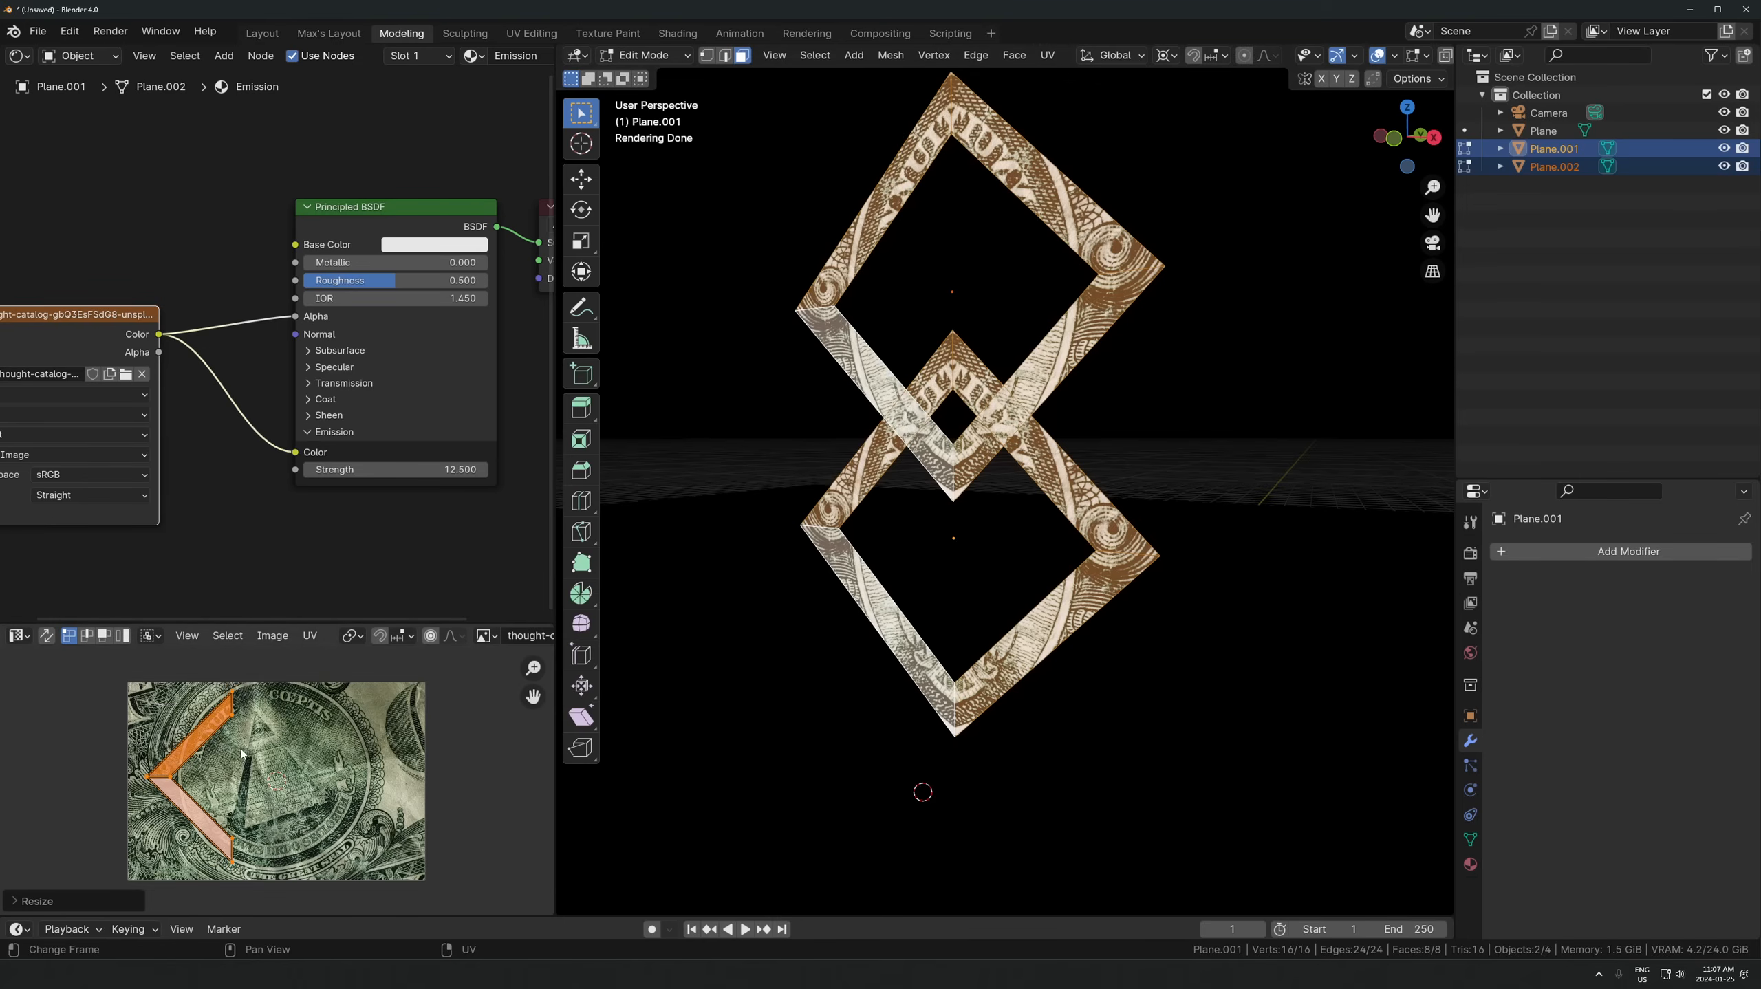
pyautogui.moveTo(757, 704); pyautogui.dragTo(707, 746, button='middle')
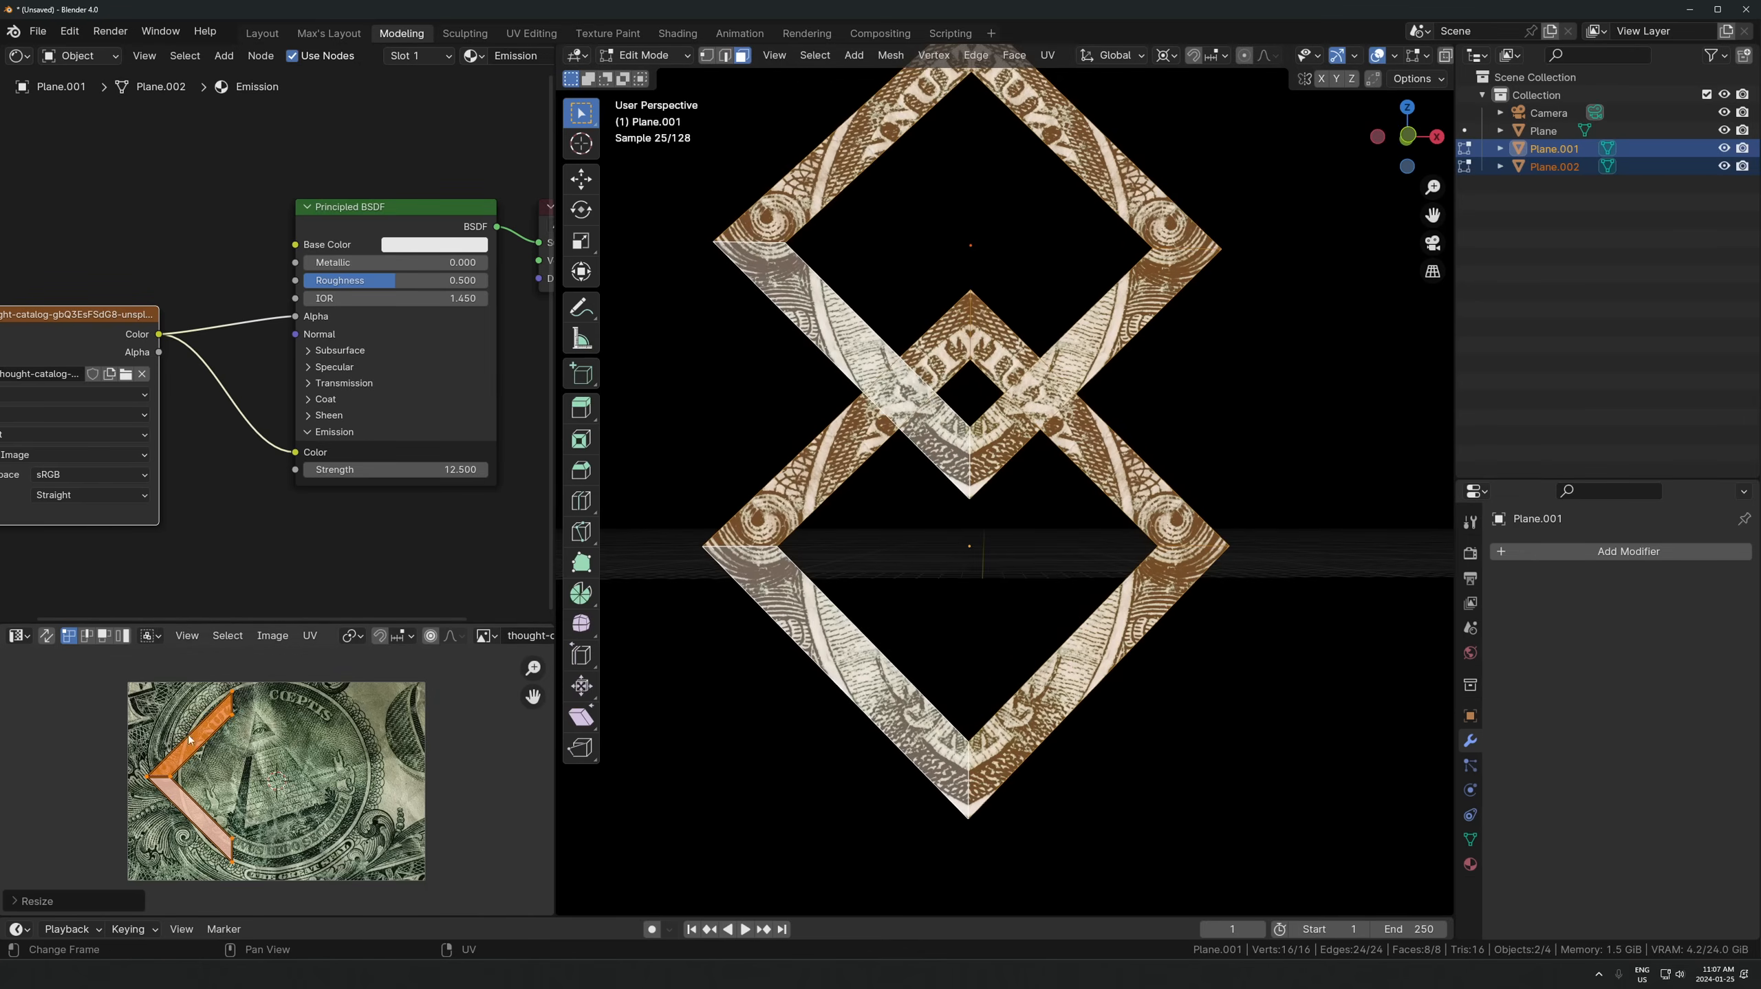
pyautogui.press('g')
pyautogui.click(1023, 465)
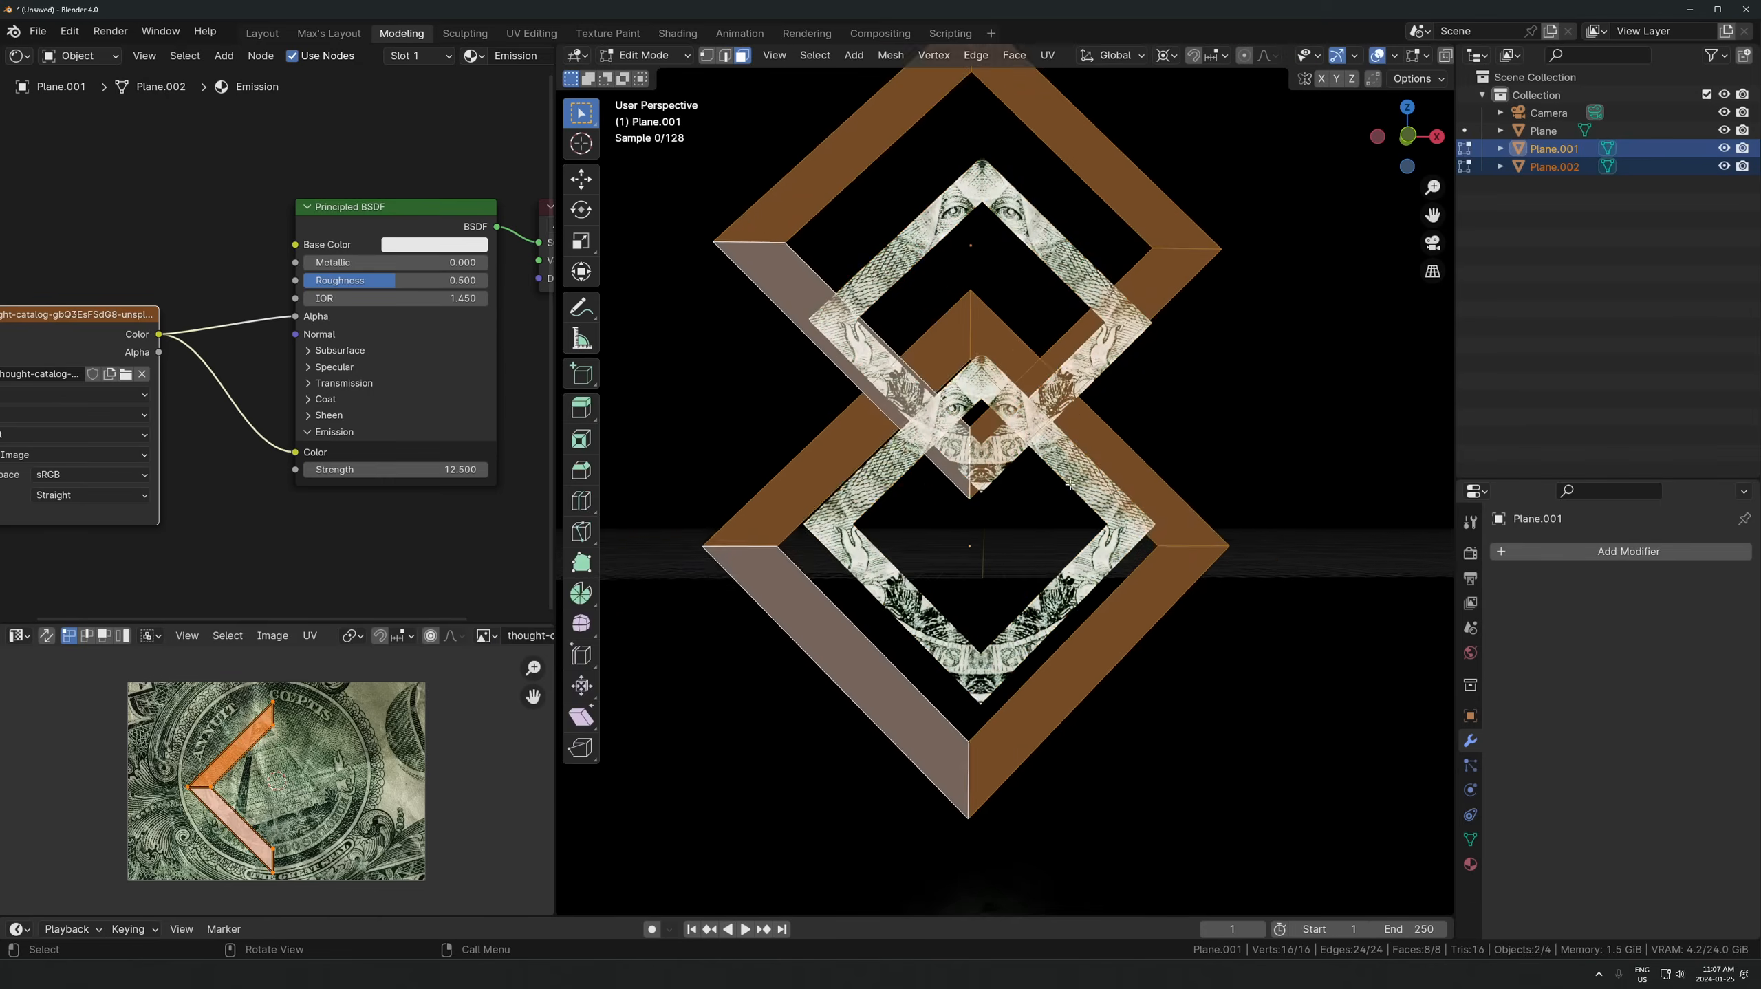
# - Duplicate the lower diamond's linked faces in place and scale the copy up around it using the Median Point pivot
pyautogui.scroll(2, 1054, 492)
pyautogui.click(1089, 519)
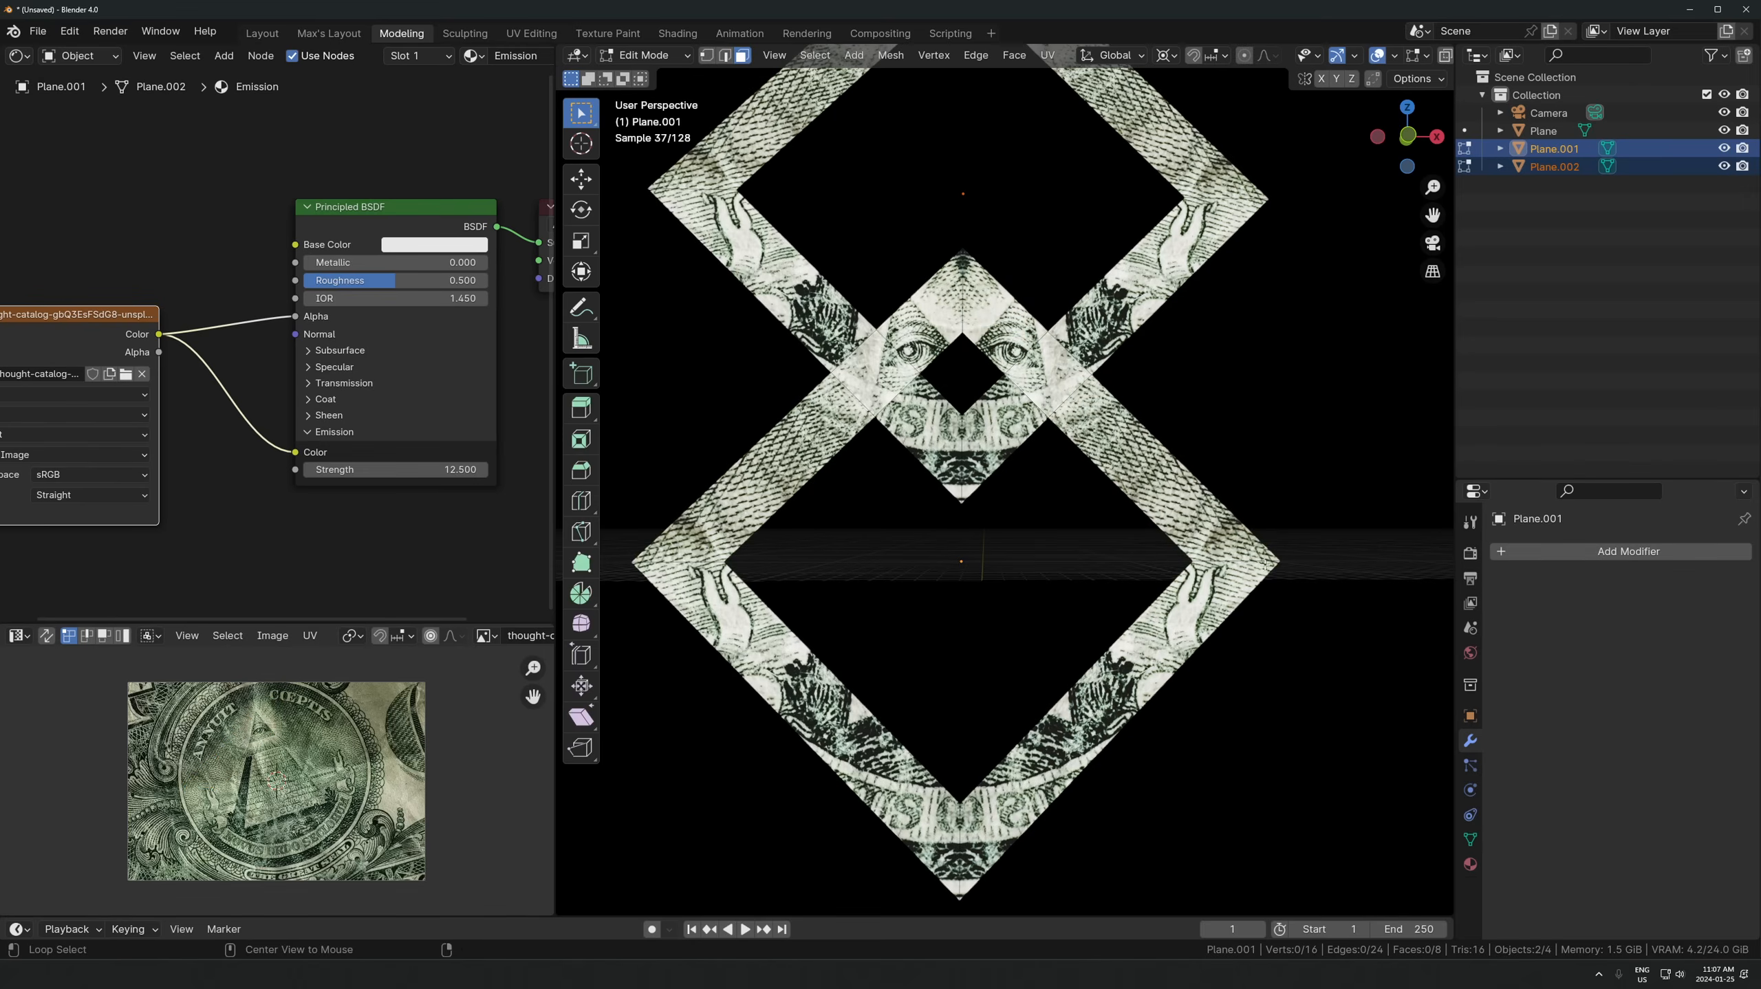
pyautogui.press('l')
pyautogui.moveTo(1089, 519); pyautogui.dragTo(1163, 506, button='middle')
pyautogui.hotkey('shift', 'd')
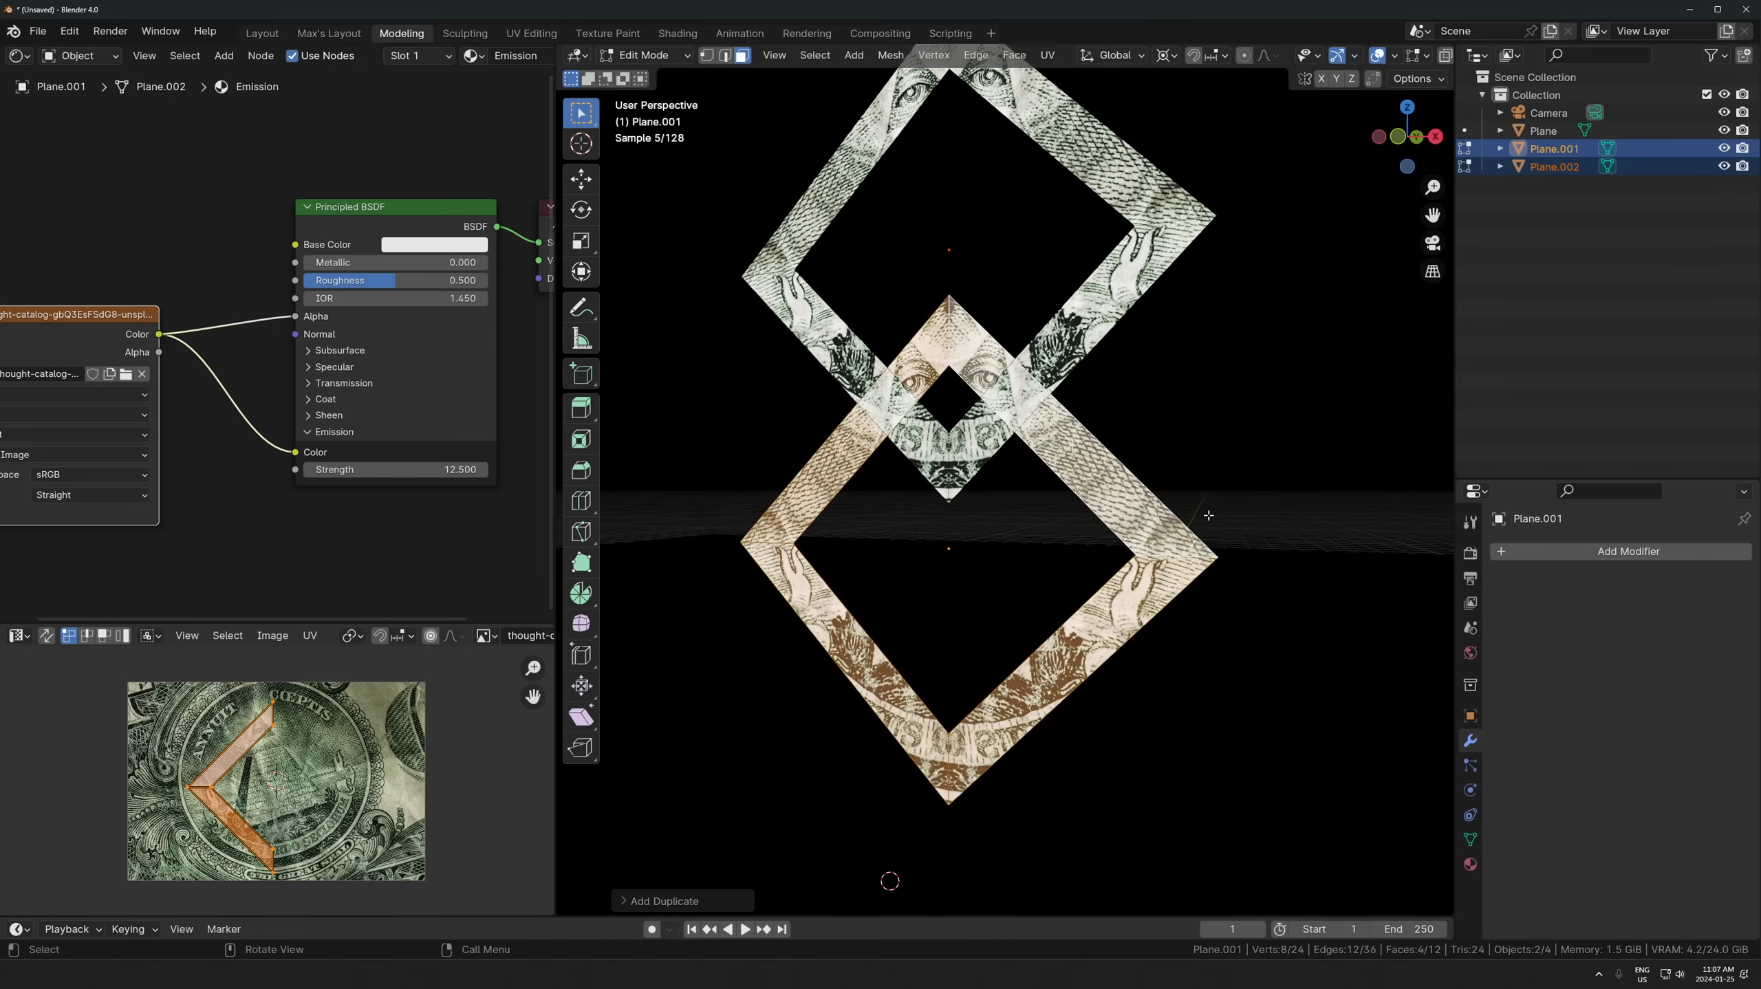
pyautogui.rightClick(1203, 230)
pyautogui.click(1165, 56)
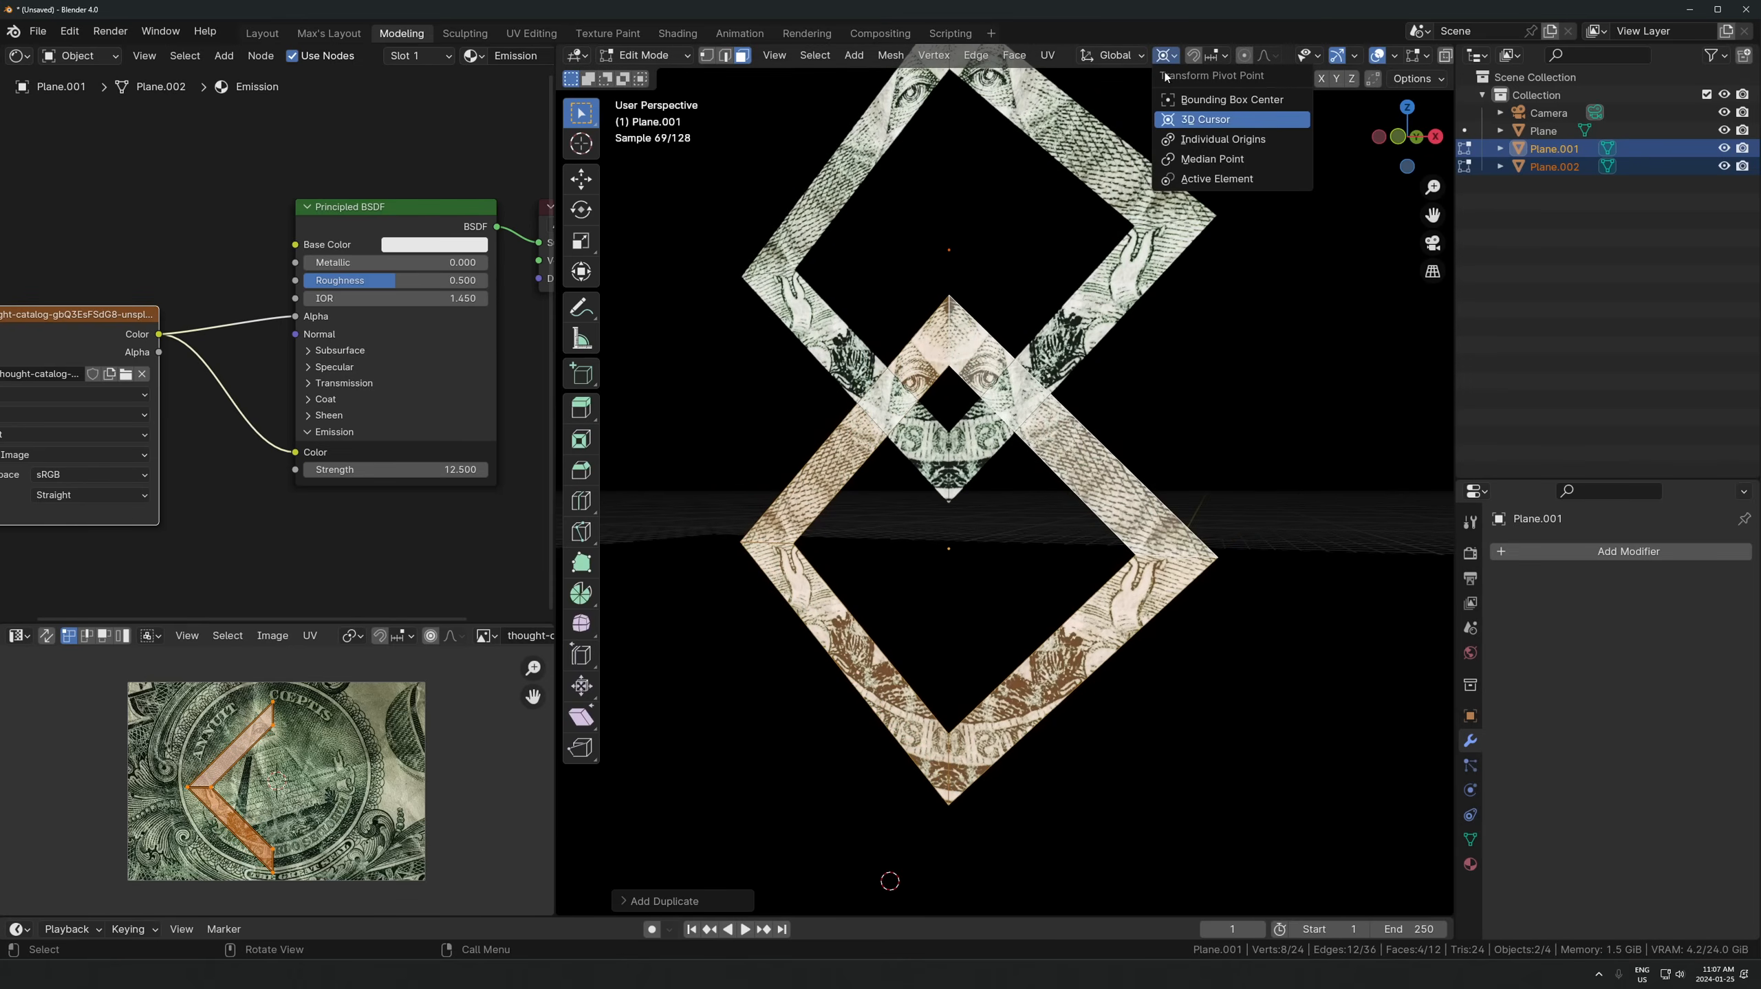
pyautogui.click(1195, 159)
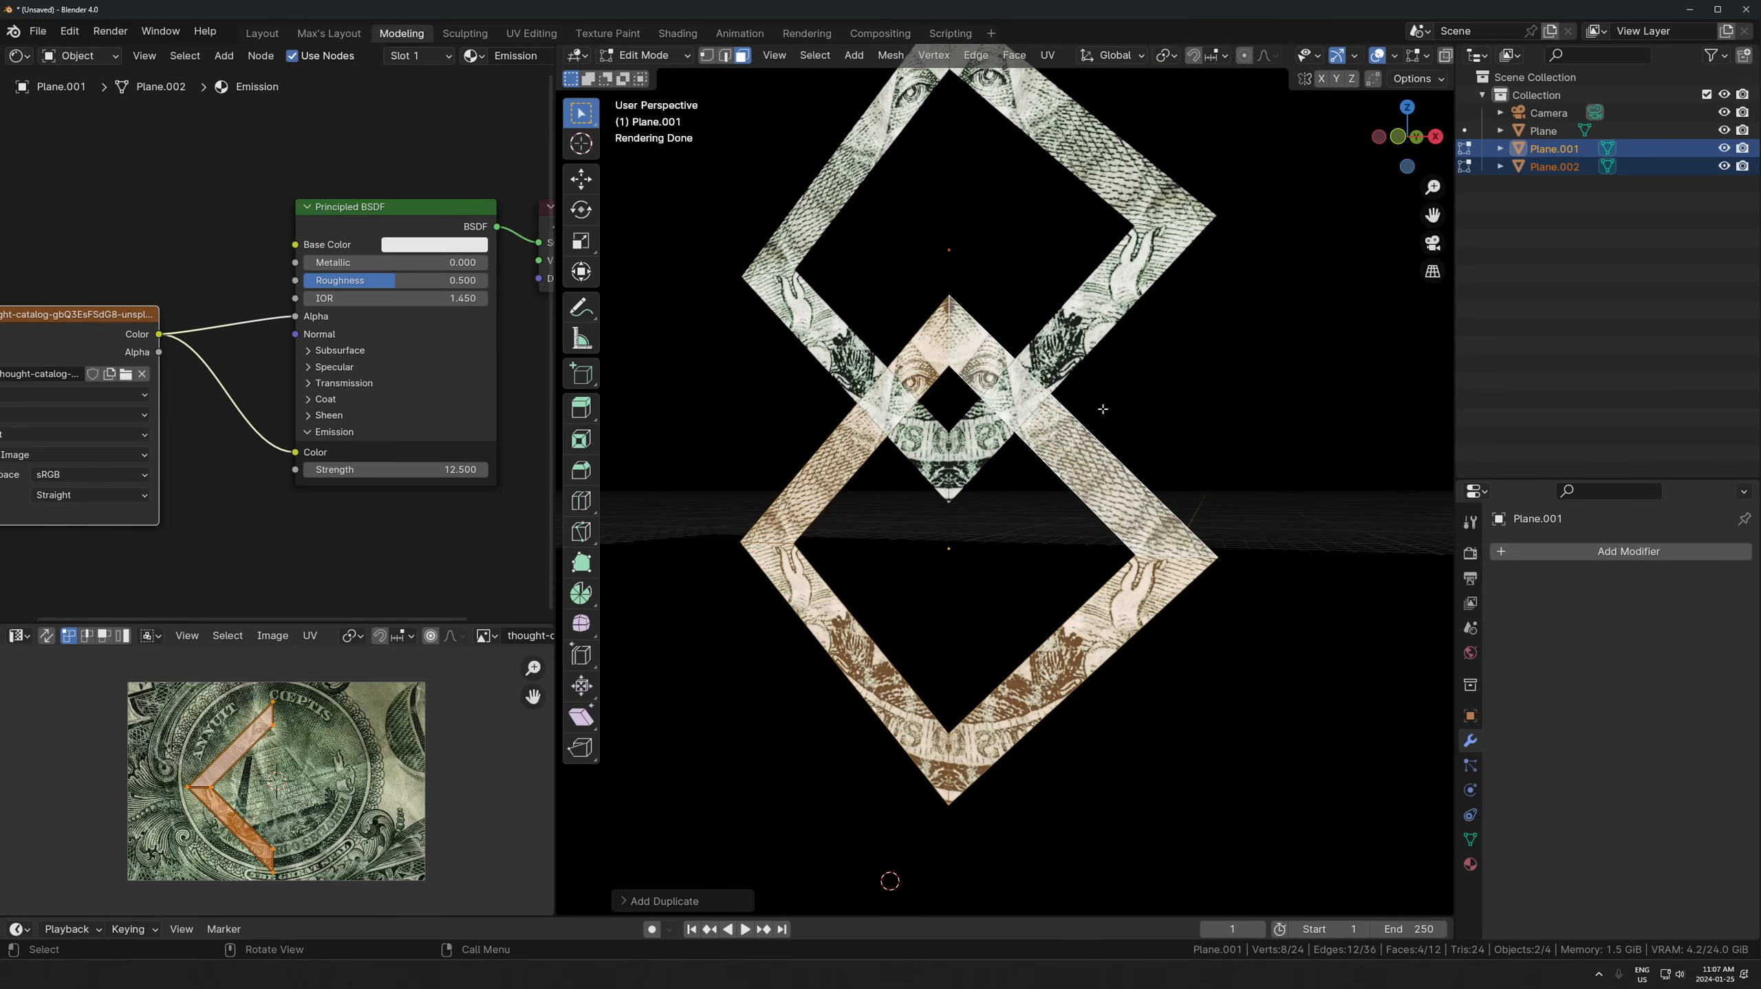
pyautogui.press('s')
pyautogui.click(1190, 413)
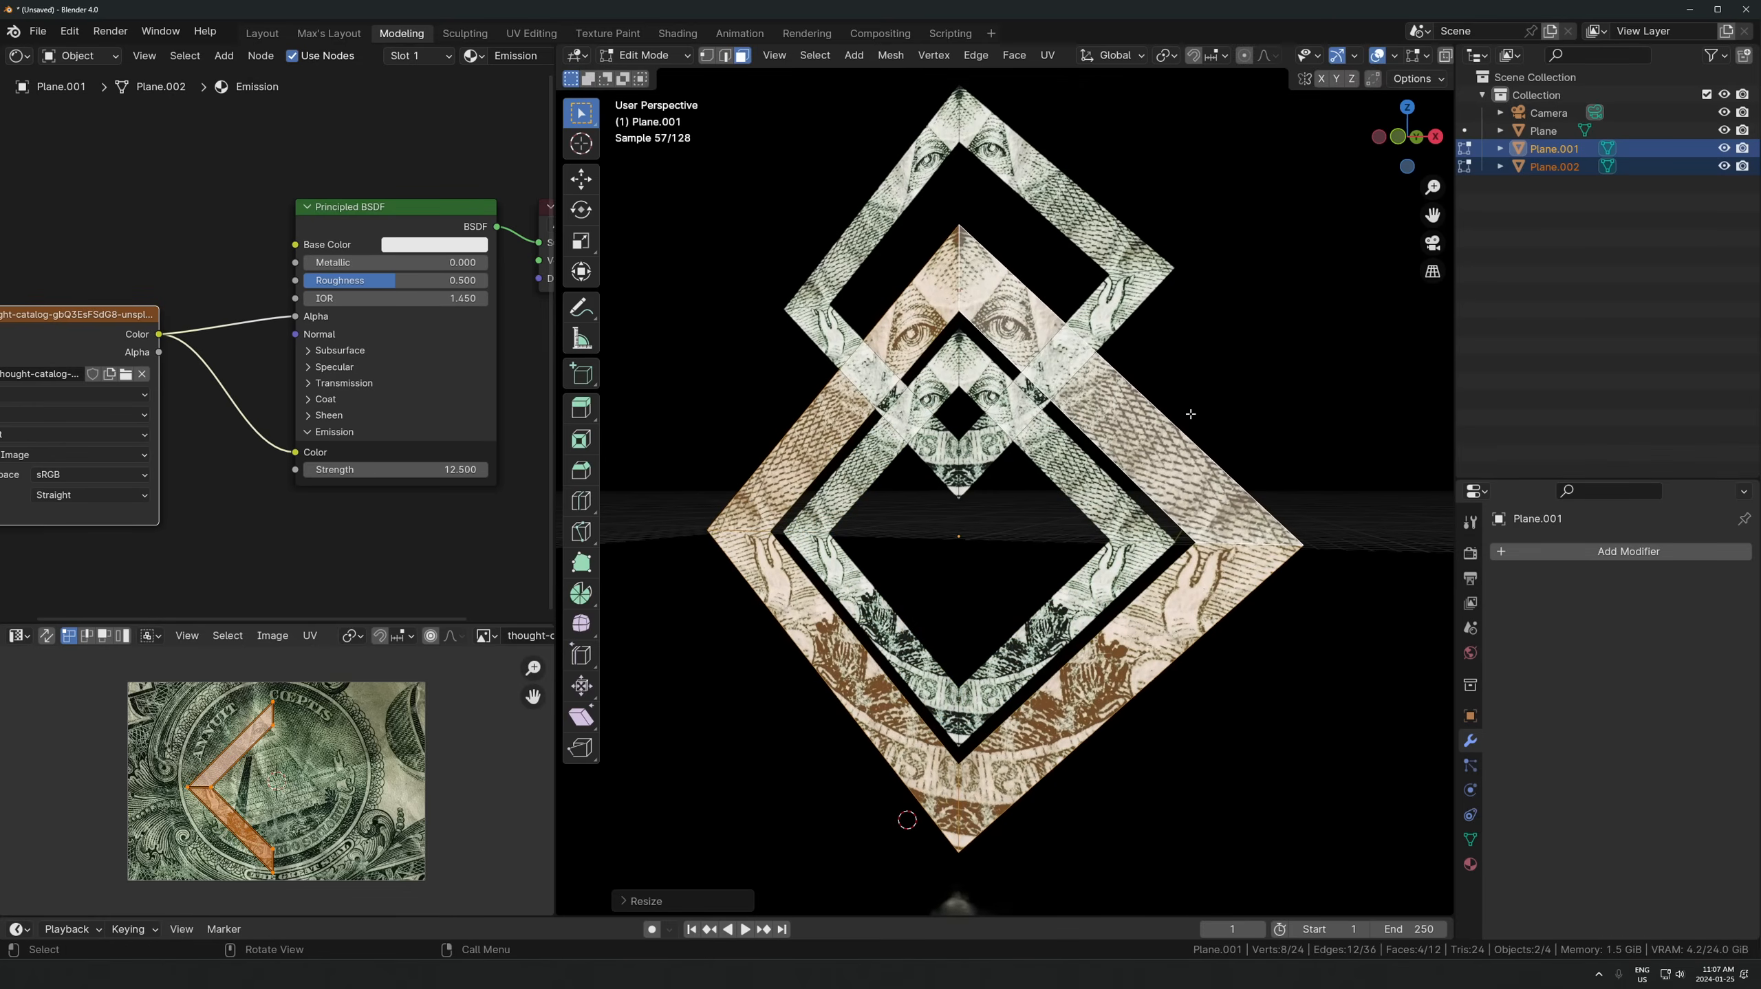
# - Separate the enlarged diamond into its own object and select its inner edge loop in Edit Mode
pyautogui.press('p')
pyautogui.press('Escape')
pyautogui.press('p')
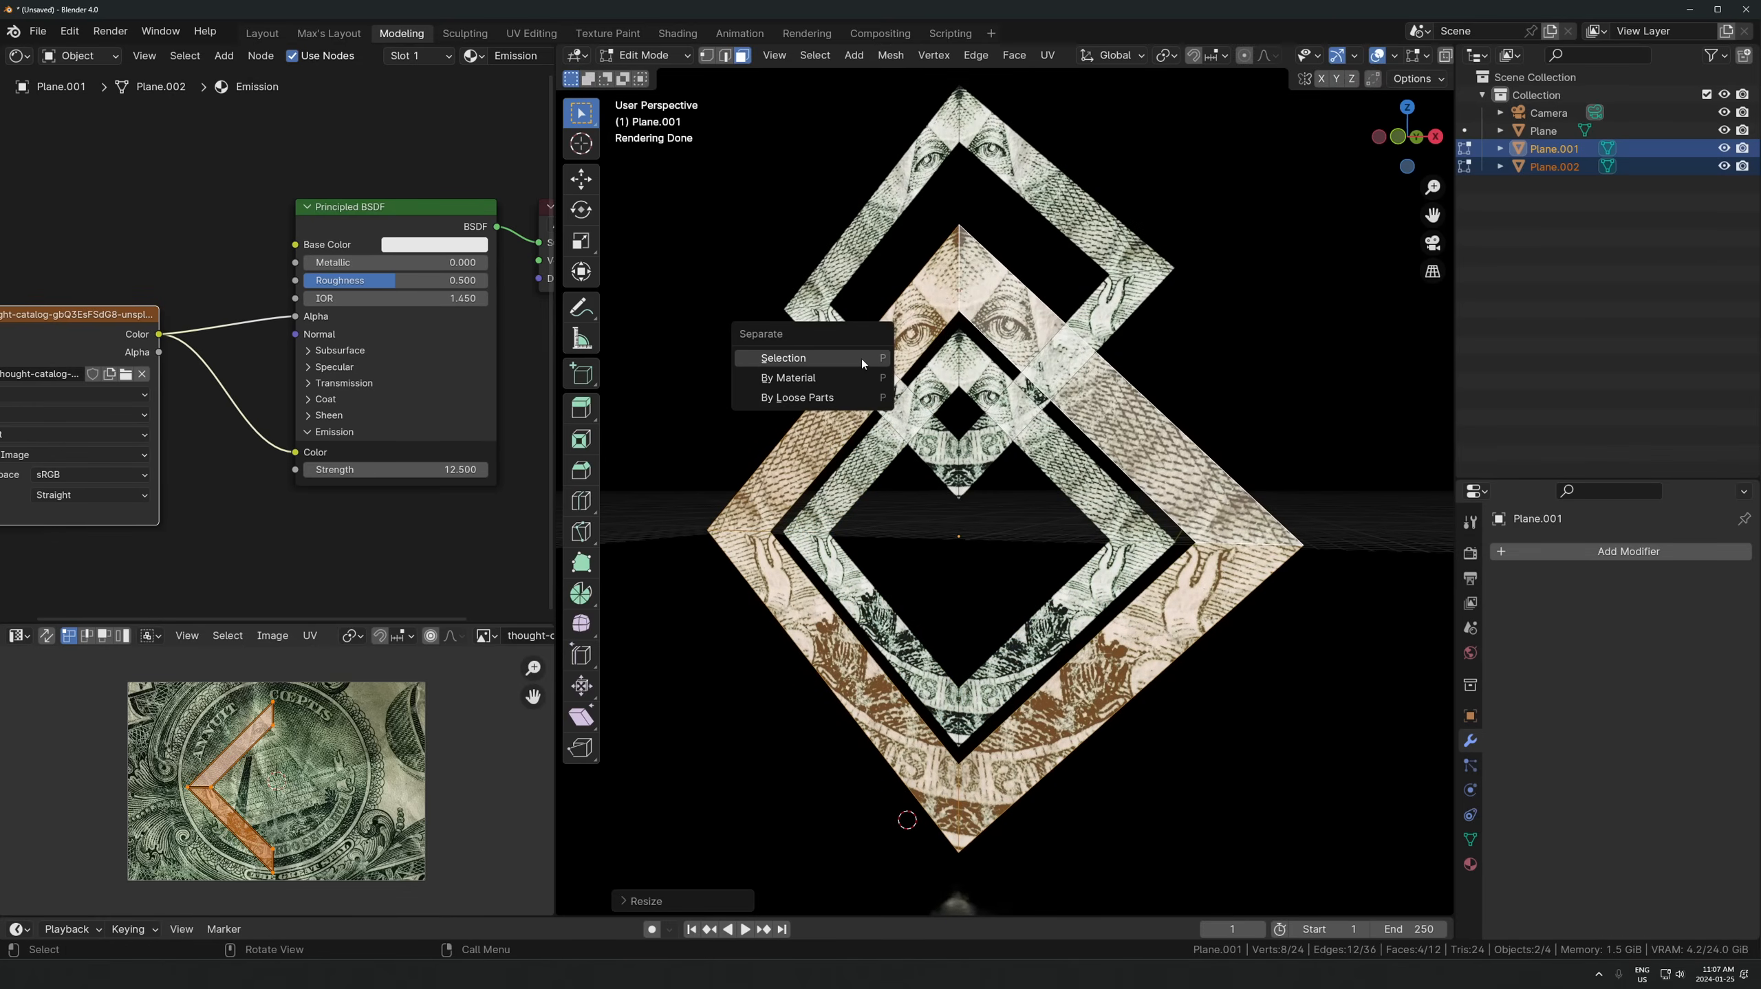
pyautogui.click(811, 359)
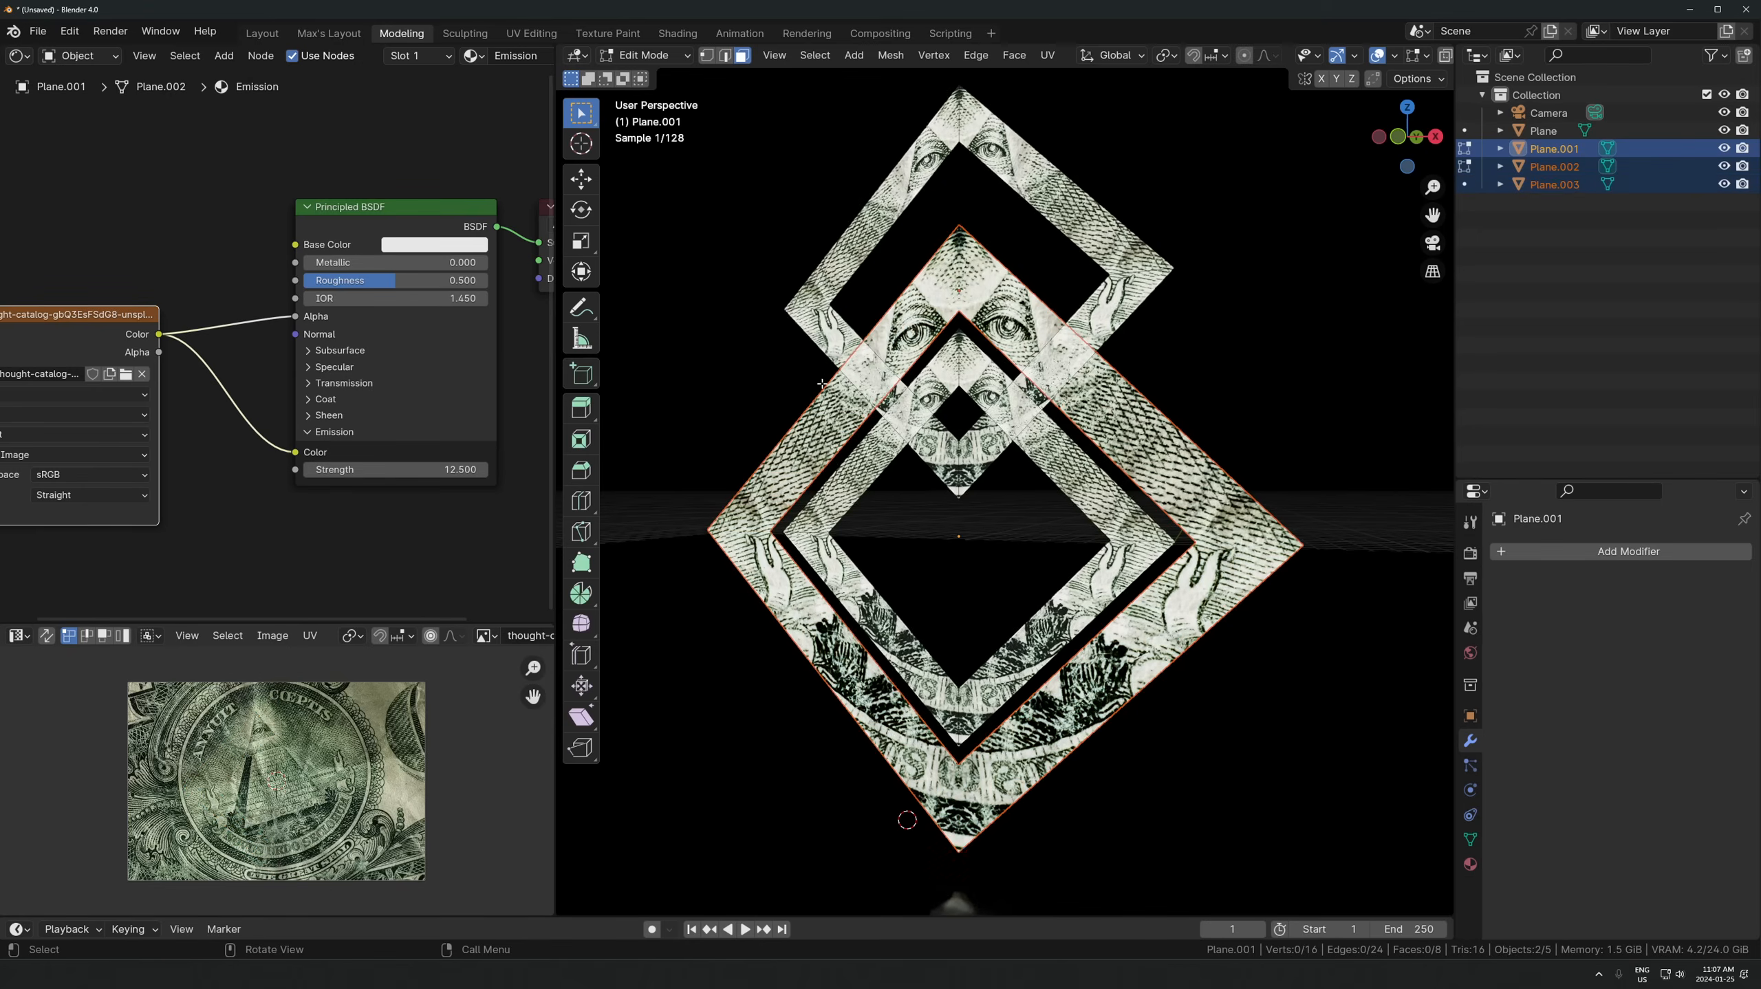
pyautogui.press('Tab')
pyautogui.press('Tab')
pyautogui.keyDown('alt'); pyautogui.click(1134, 474); pyautogui.keyUp('alt')
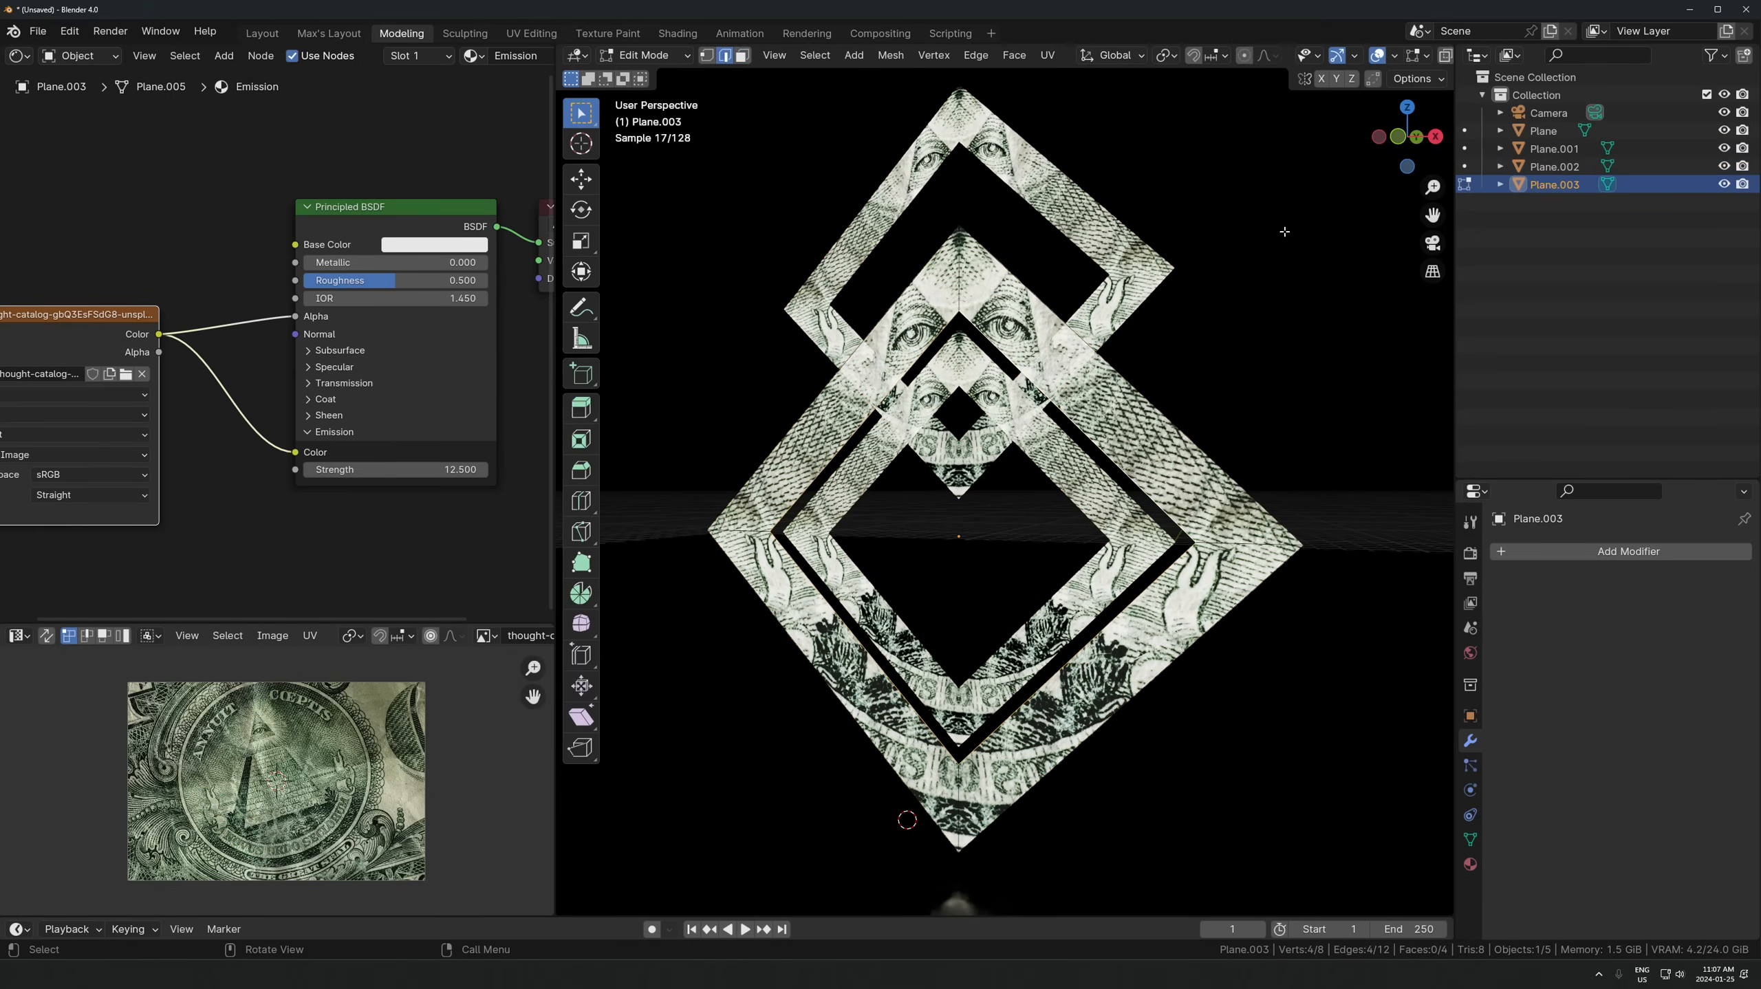
pyautogui.press('s')
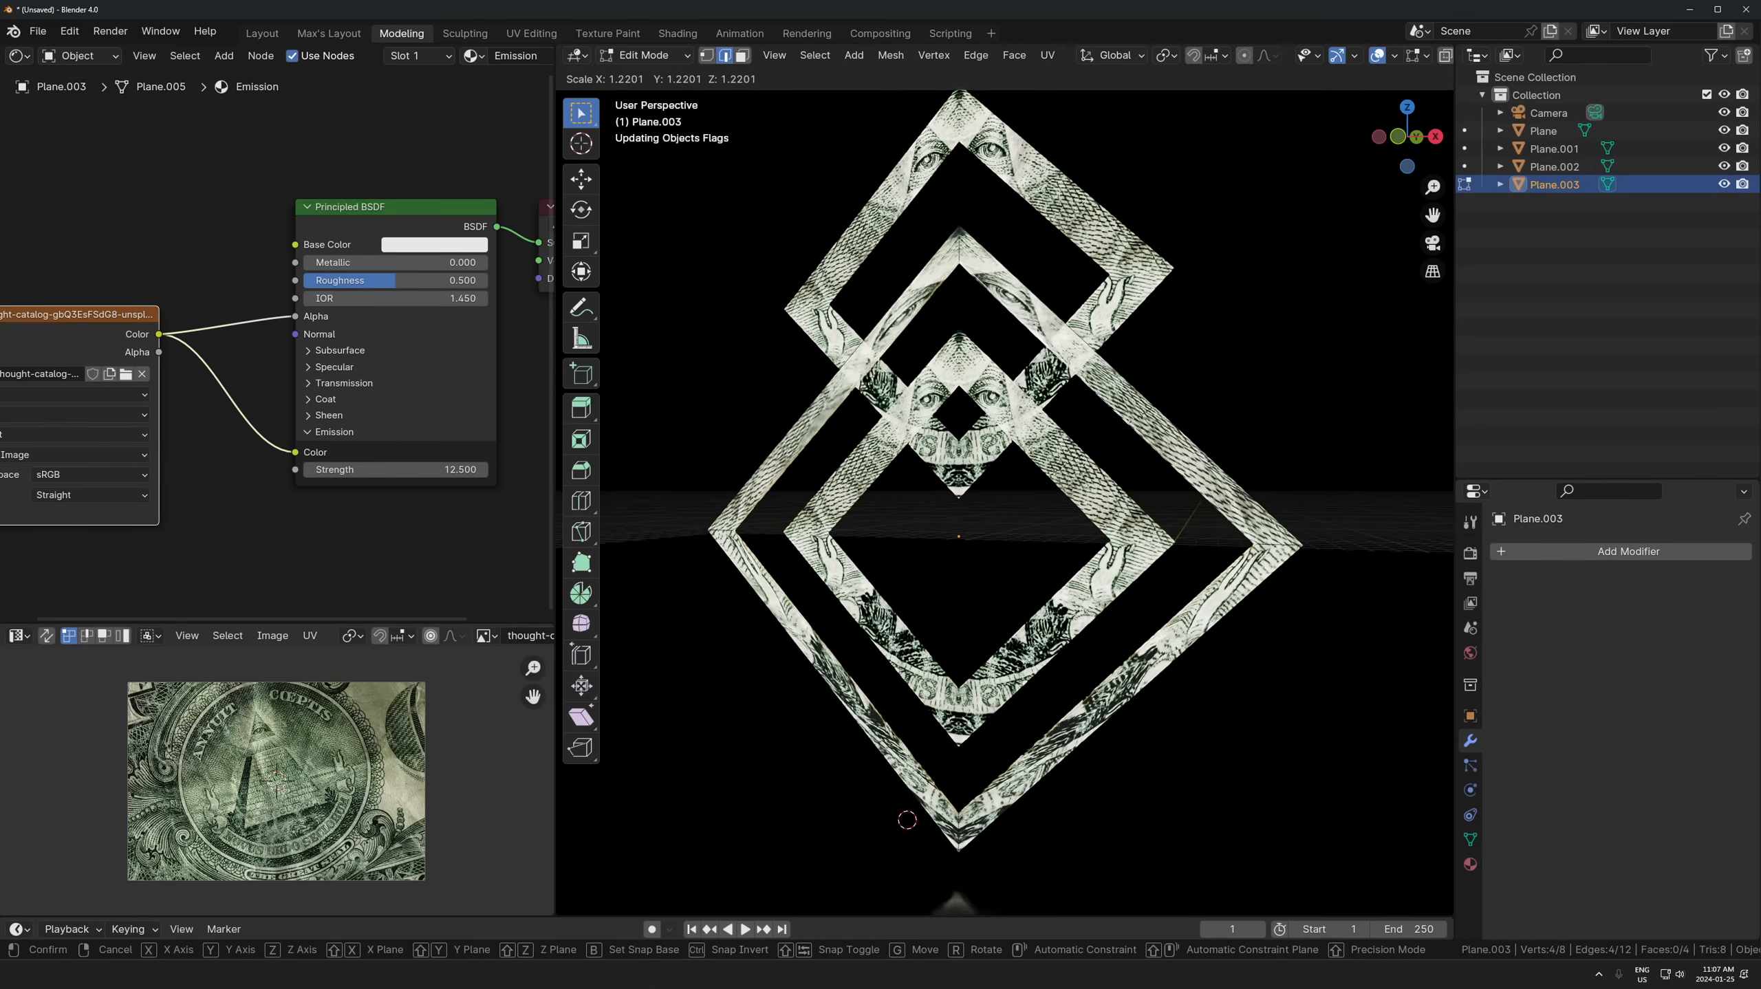
pyautogui.click(1345, 285)
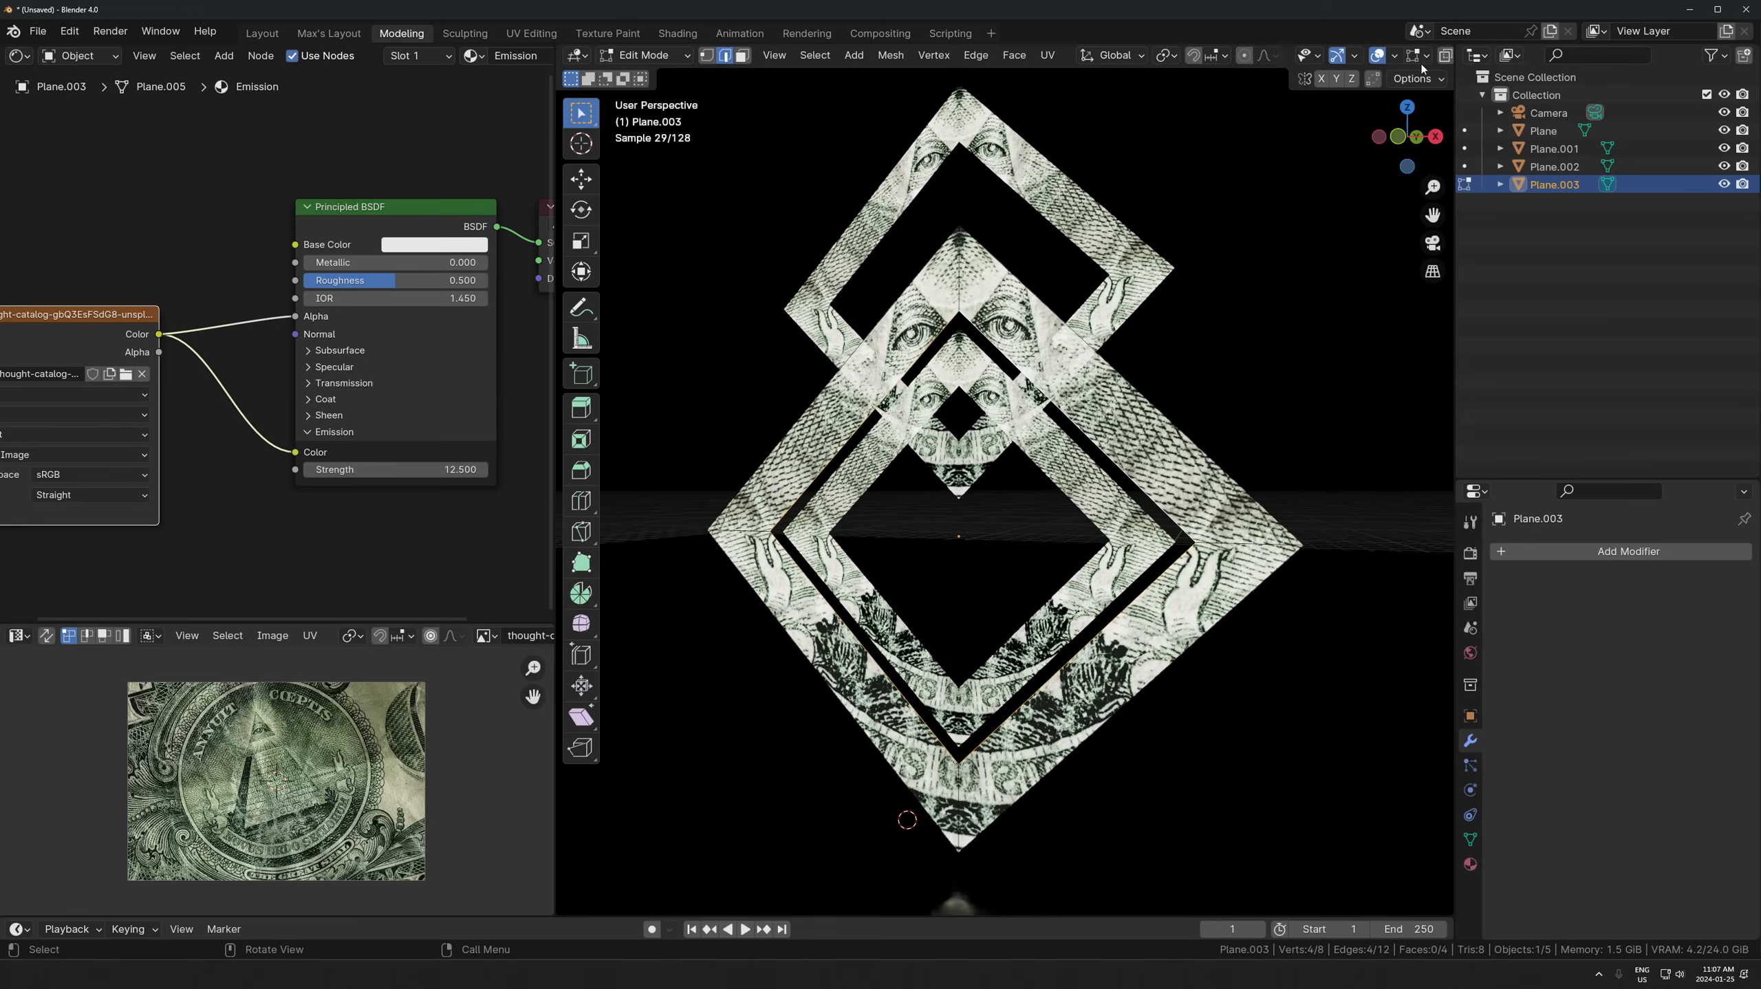
pyautogui.click(1413, 78)
pyautogui.click(1429, 82)
pyautogui.moveTo(1302, 388); pyautogui.dragTo(1198, 435, button='middle')
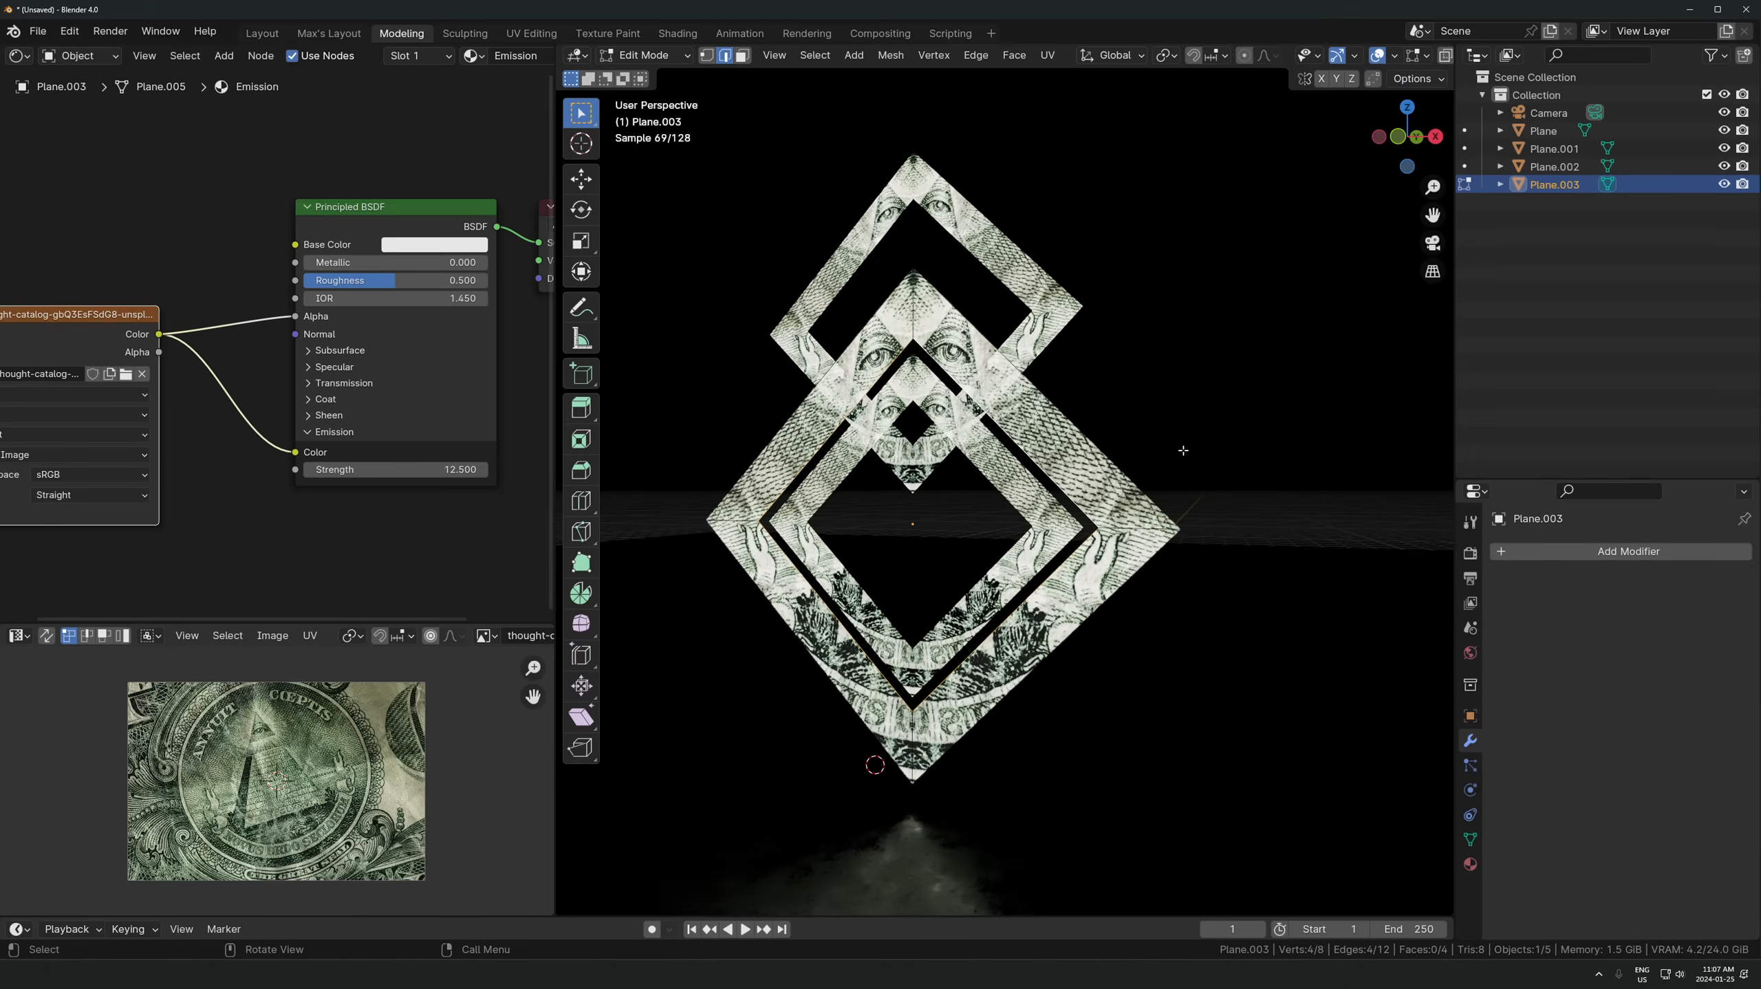
# - Scale the inner edge loop by about 1.35 to thin the large diamond into an outline, then return to Object Mode
pyautogui.press('s')
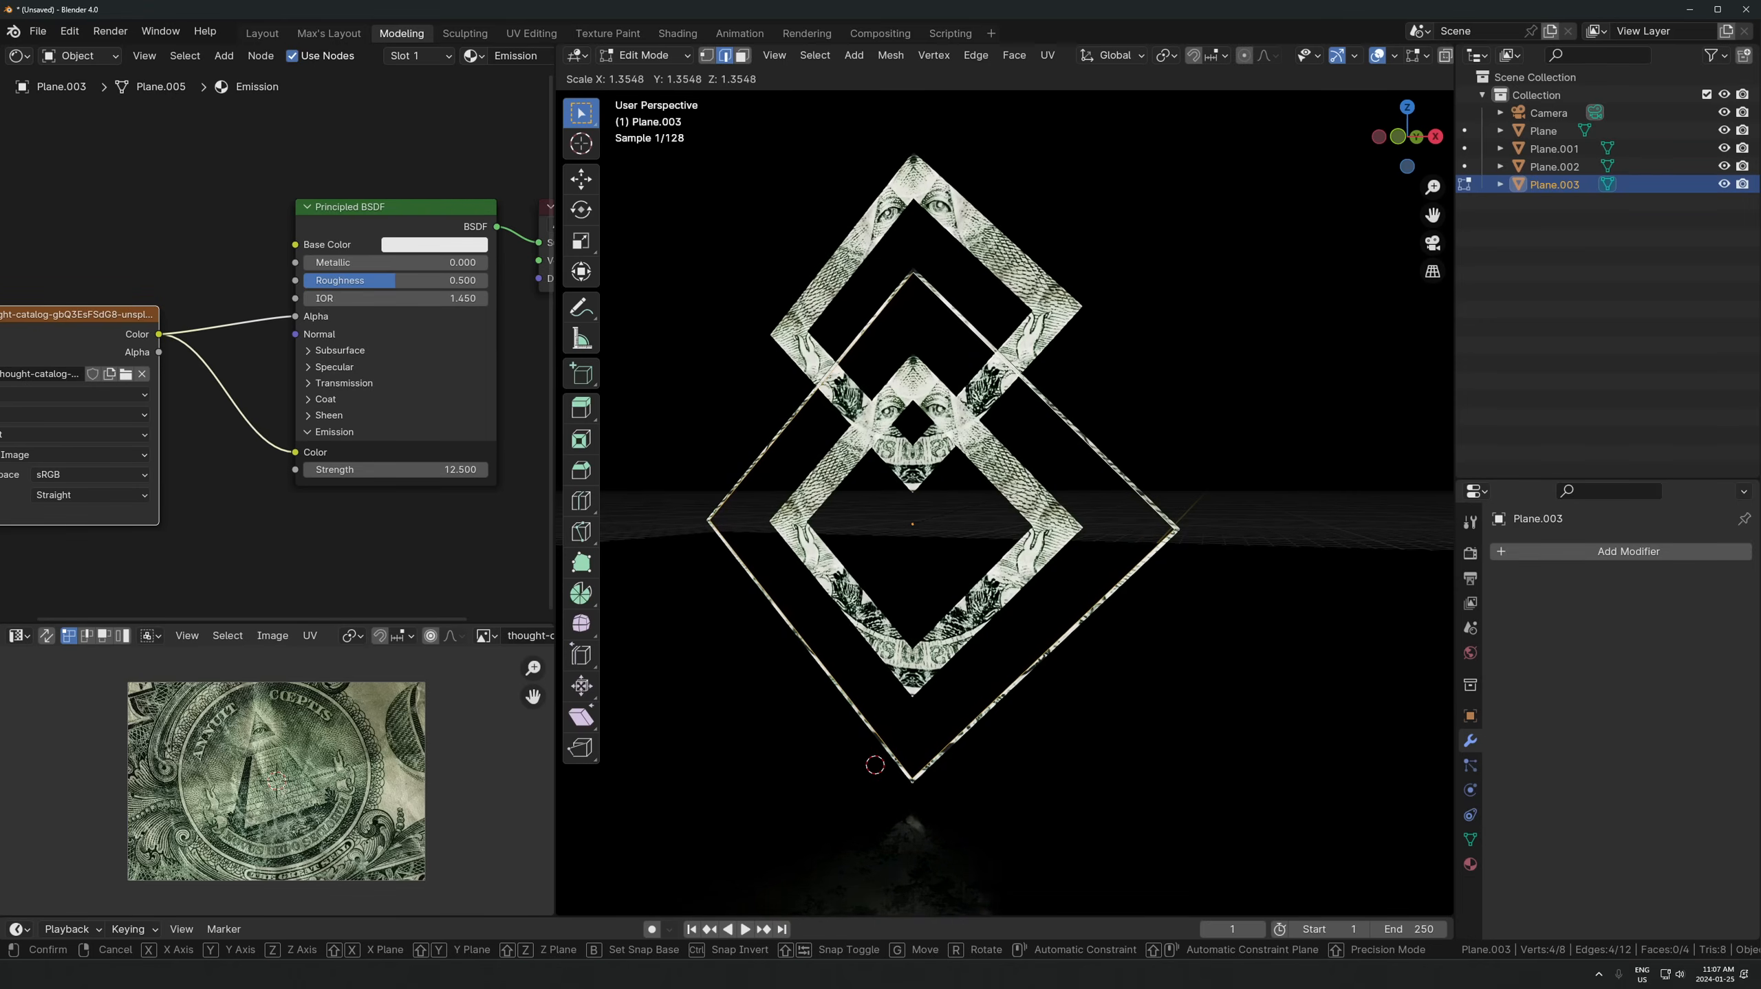
pyautogui.click(1302, 436)
pyautogui.press('Tab')
pyautogui.scroll(1, 1303, 436)
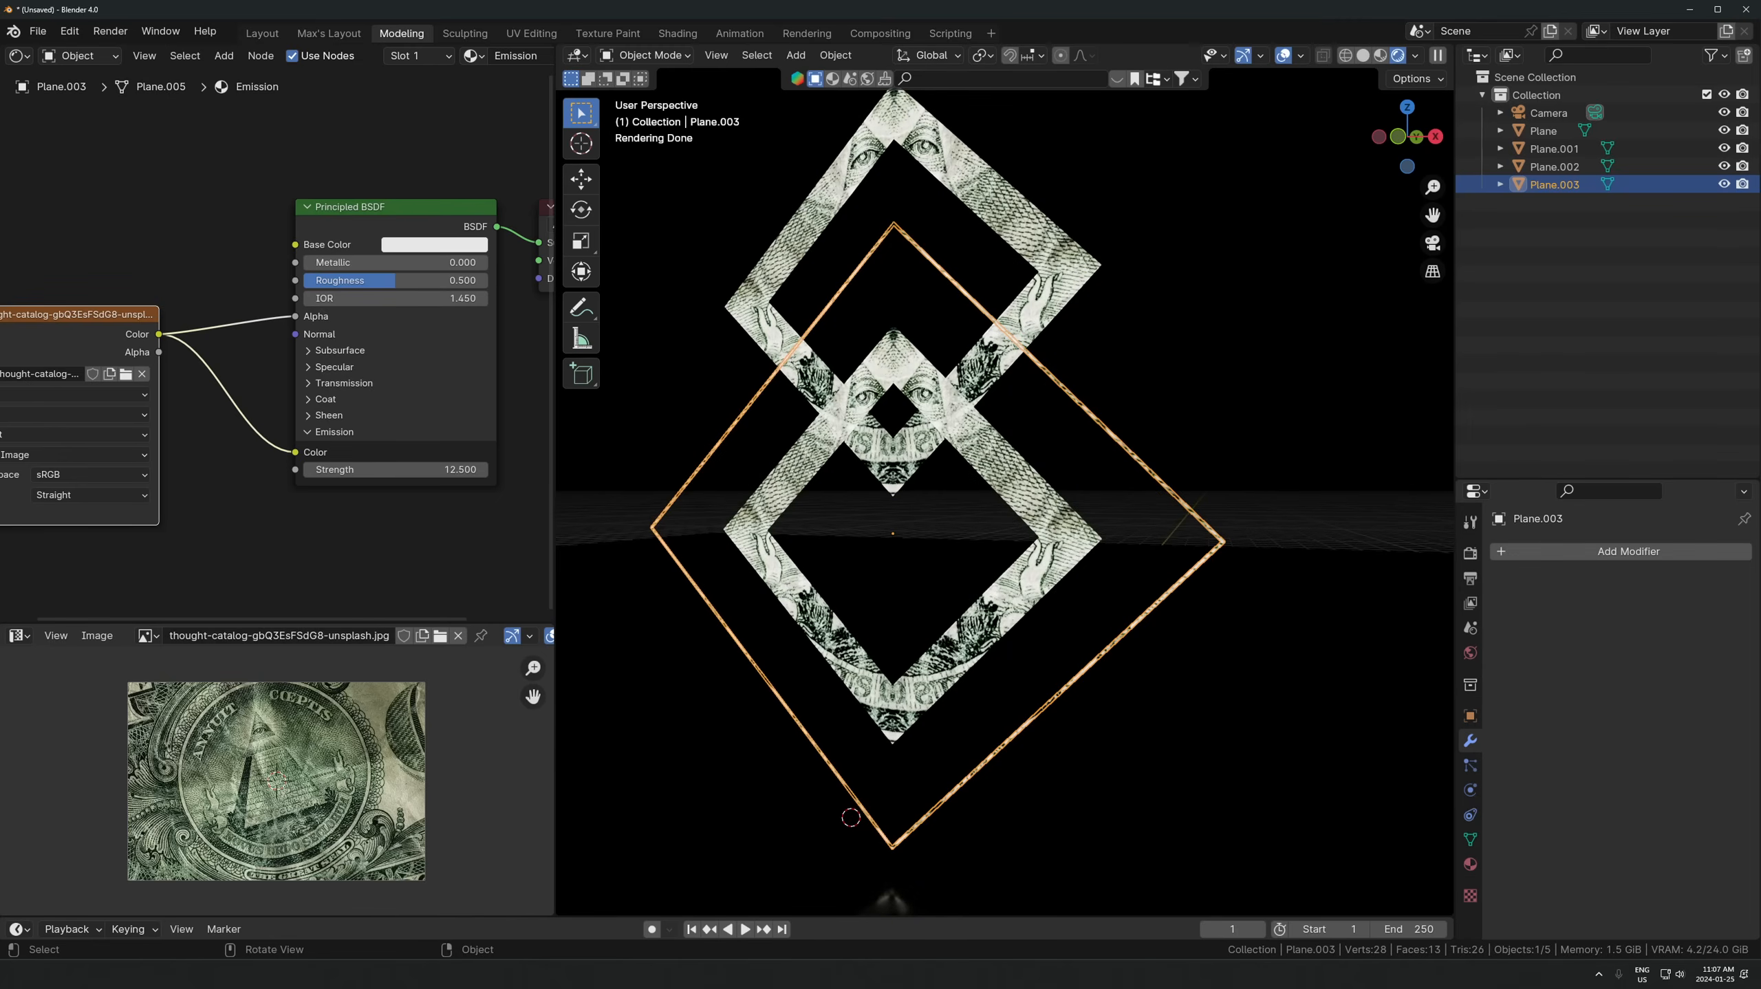
# - Scale the thin outline down to hug the lower frame's outer edge, then add a smaller duplicate inside its inner edge
pyautogui.press('s')
pyautogui.click(1178, 360)
pyautogui.hotkey('shift', 'd')
pyautogui.press('s')
pyautogui.click(1070, 460)
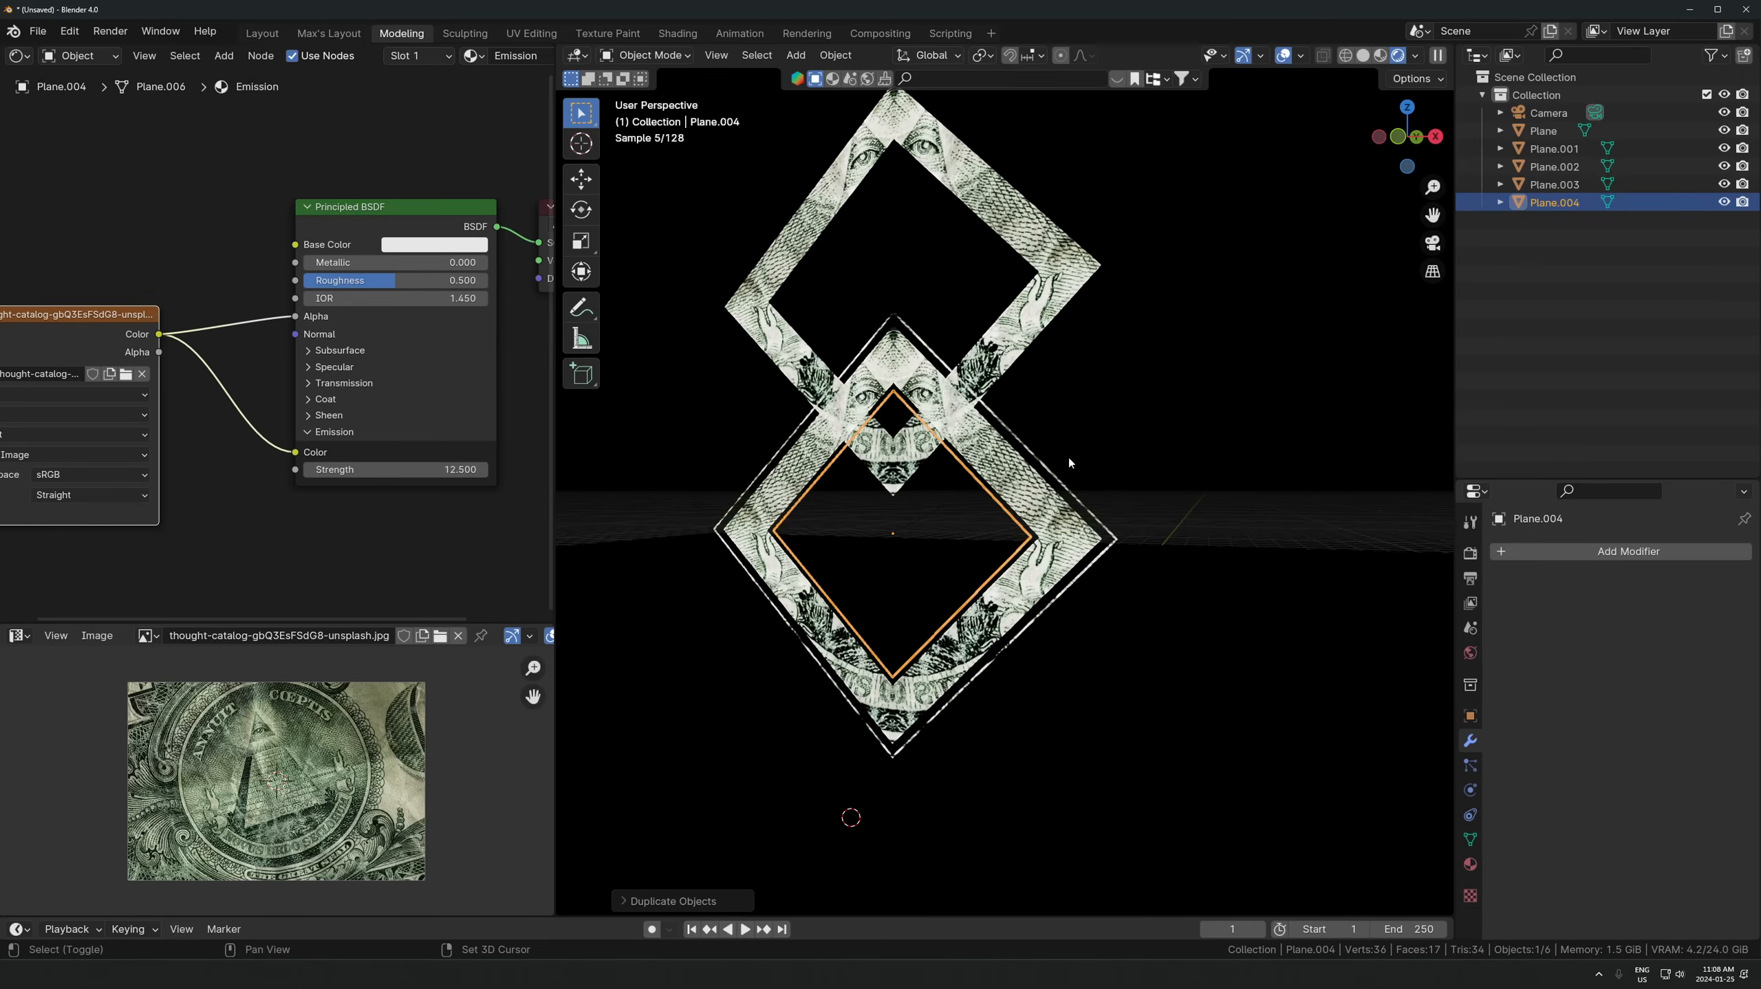
# - Duplicate both thin outlines about 1.7 m up along Z and align them with the upper frame in front view
pyautogui.keyDown('shift'); pyautogui.click(1061, 477); pyautogui.keyUp('shift')
pyautogui.hotkey('shift', 'd')
pyautogui.press('z')
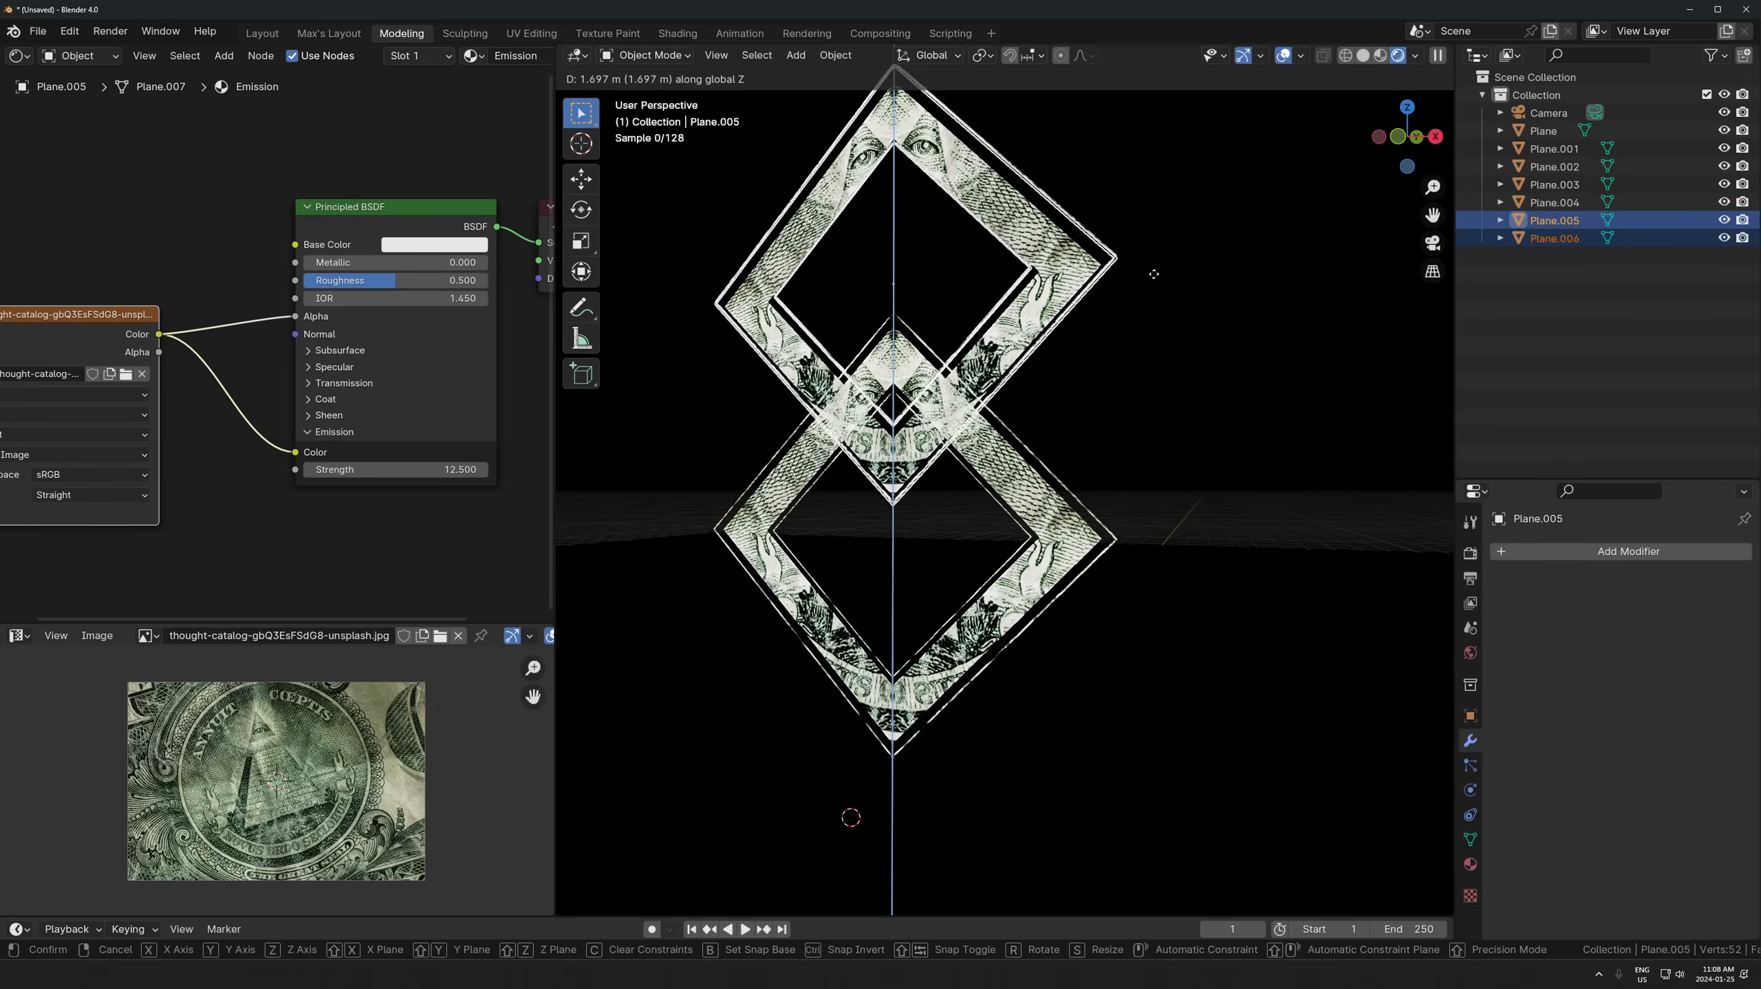
pyautogui.click(1151, 285)
pyautogui.press('KP_1')
pyautogui.scroll(3, 1124, 344)
pyautogui.press('g')
pyautogui.press('z')
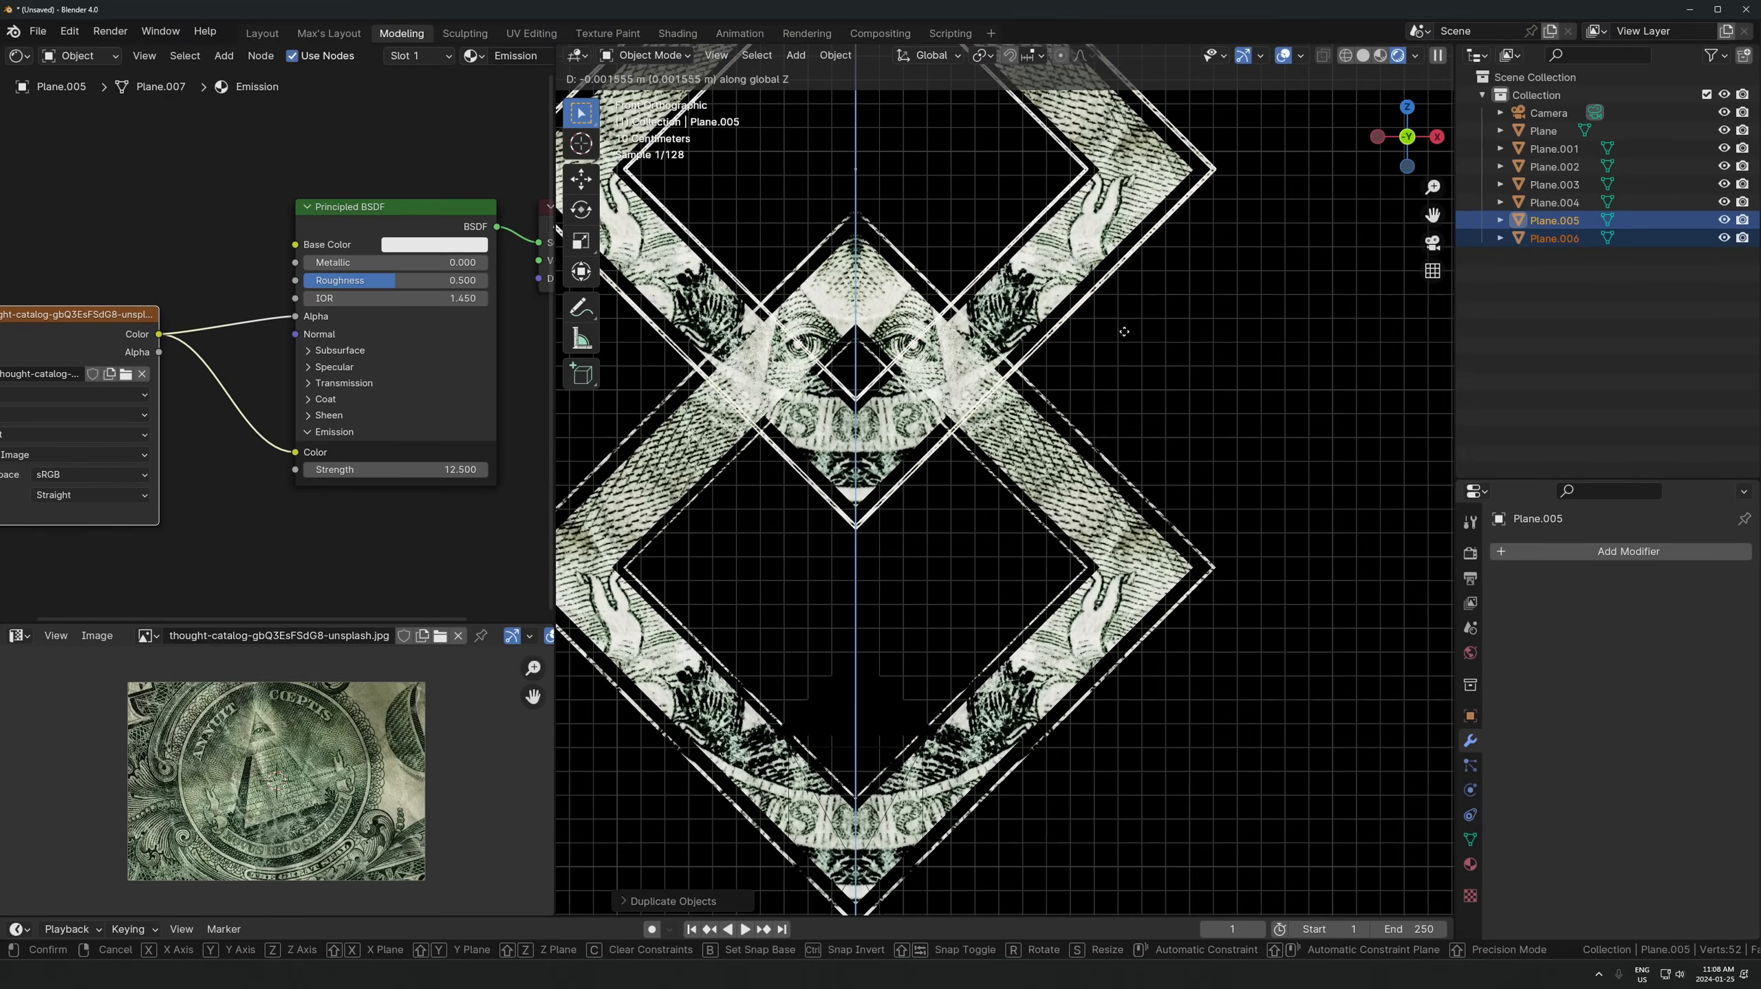
pyautogui.click(1120, 342)
# - Duplicate one of the upper frame's thin outlines and move the copy down along Z to where the two diamonds overlap
pyautogui.scroll(-4, 1143, 357)
pyautogui.moveTo(1168, 372); pyautogui.dragTo(1060, 405, button='middle')
pyautogui.click(1006, 342)
pyautogui.hotkey('shift', 'd')
pyautogui.press('z')
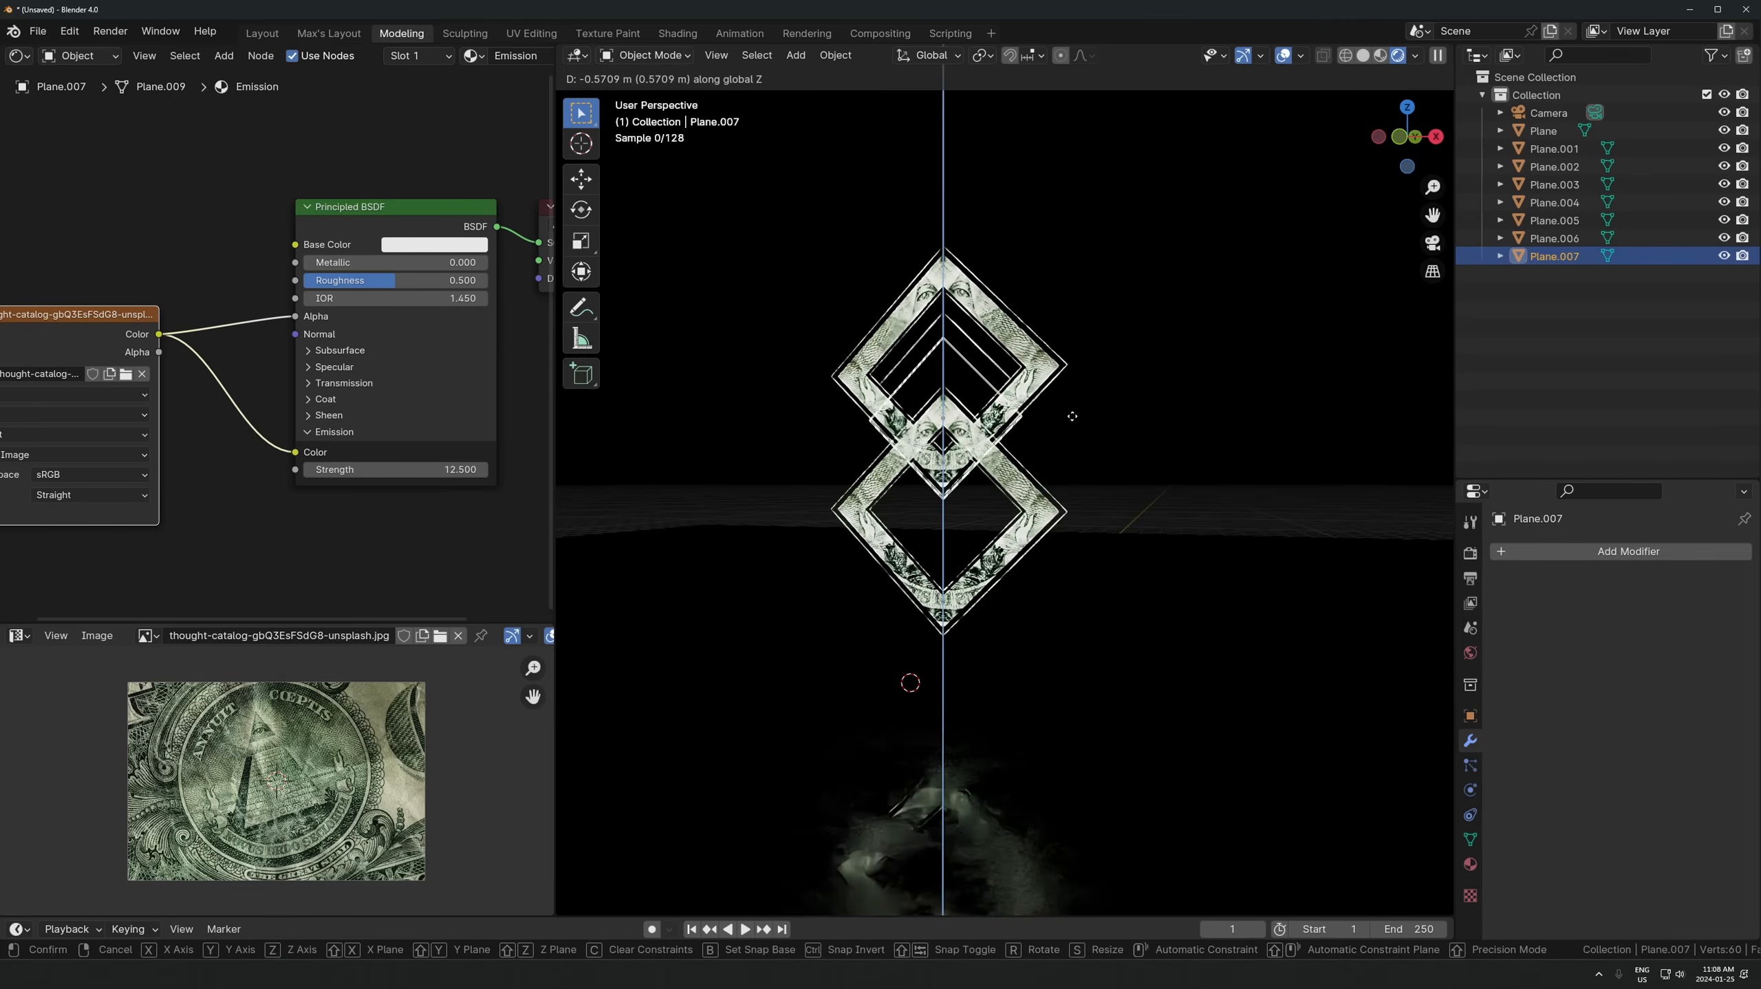
pyautogui.click(1071, 436)
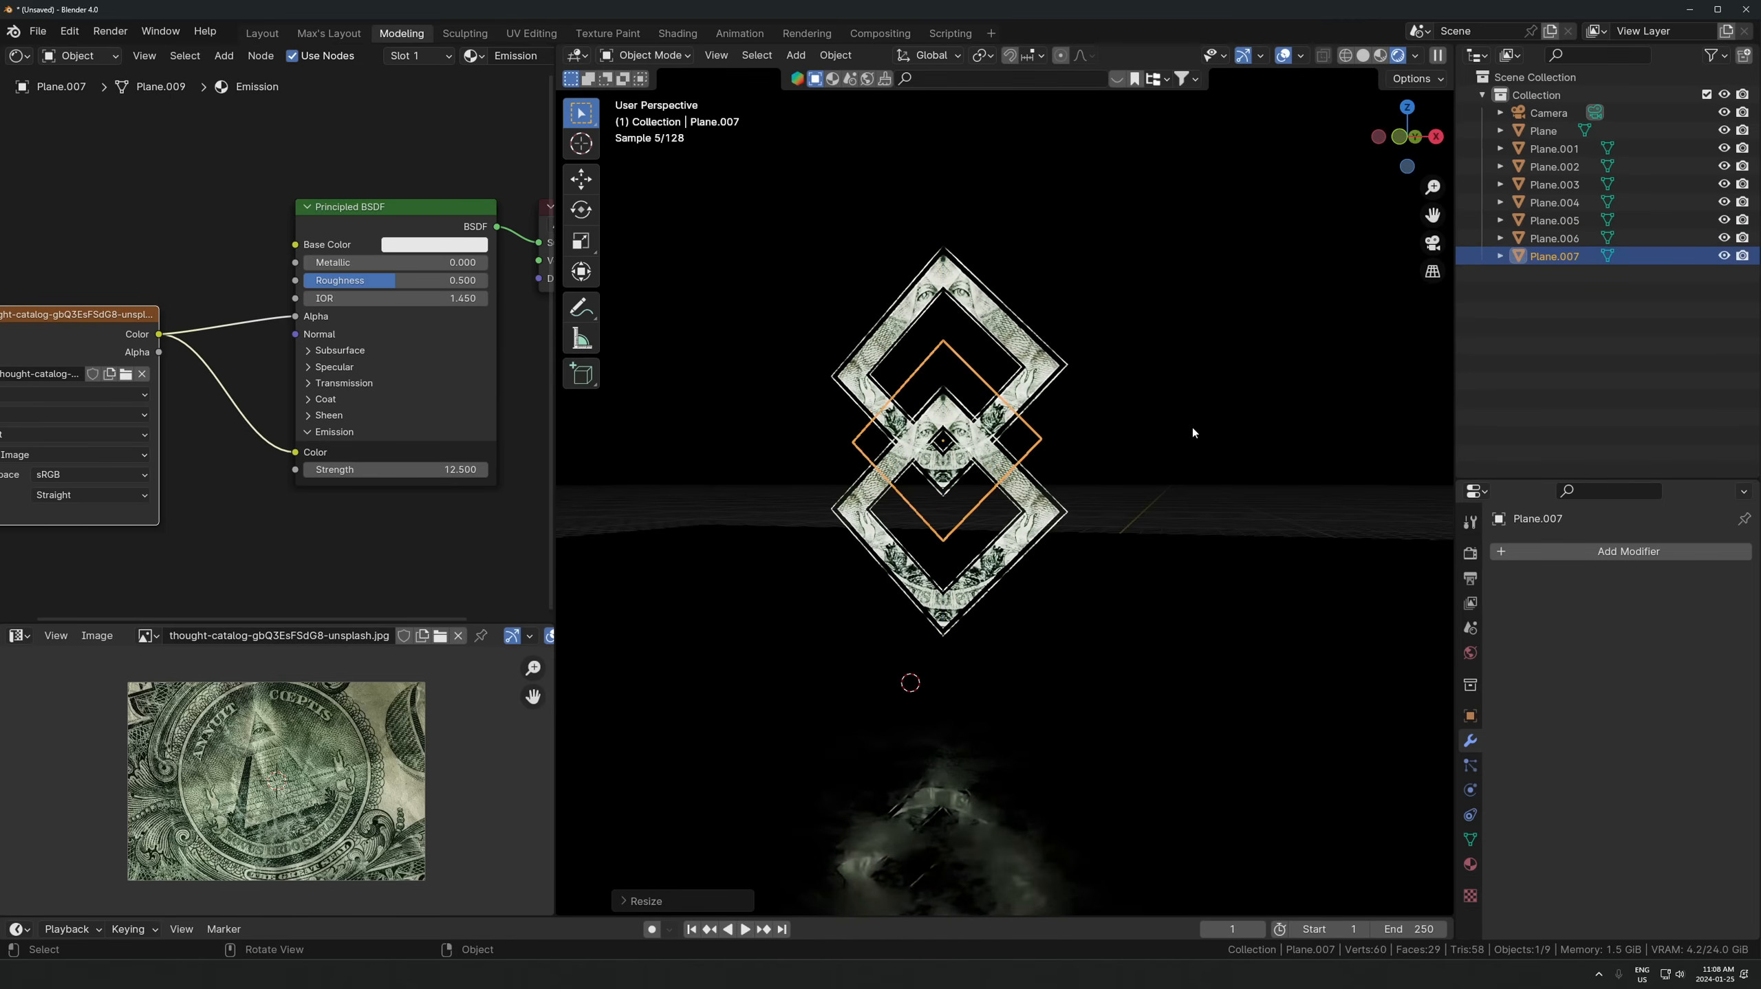
# - Scale the middle outline up slightly, by about 1.08, around the overlap of the two frames, then deselect it
pyautogui.click(1142, 441)
pyautogui.click(1048, 436)
pyautogui.press('s')
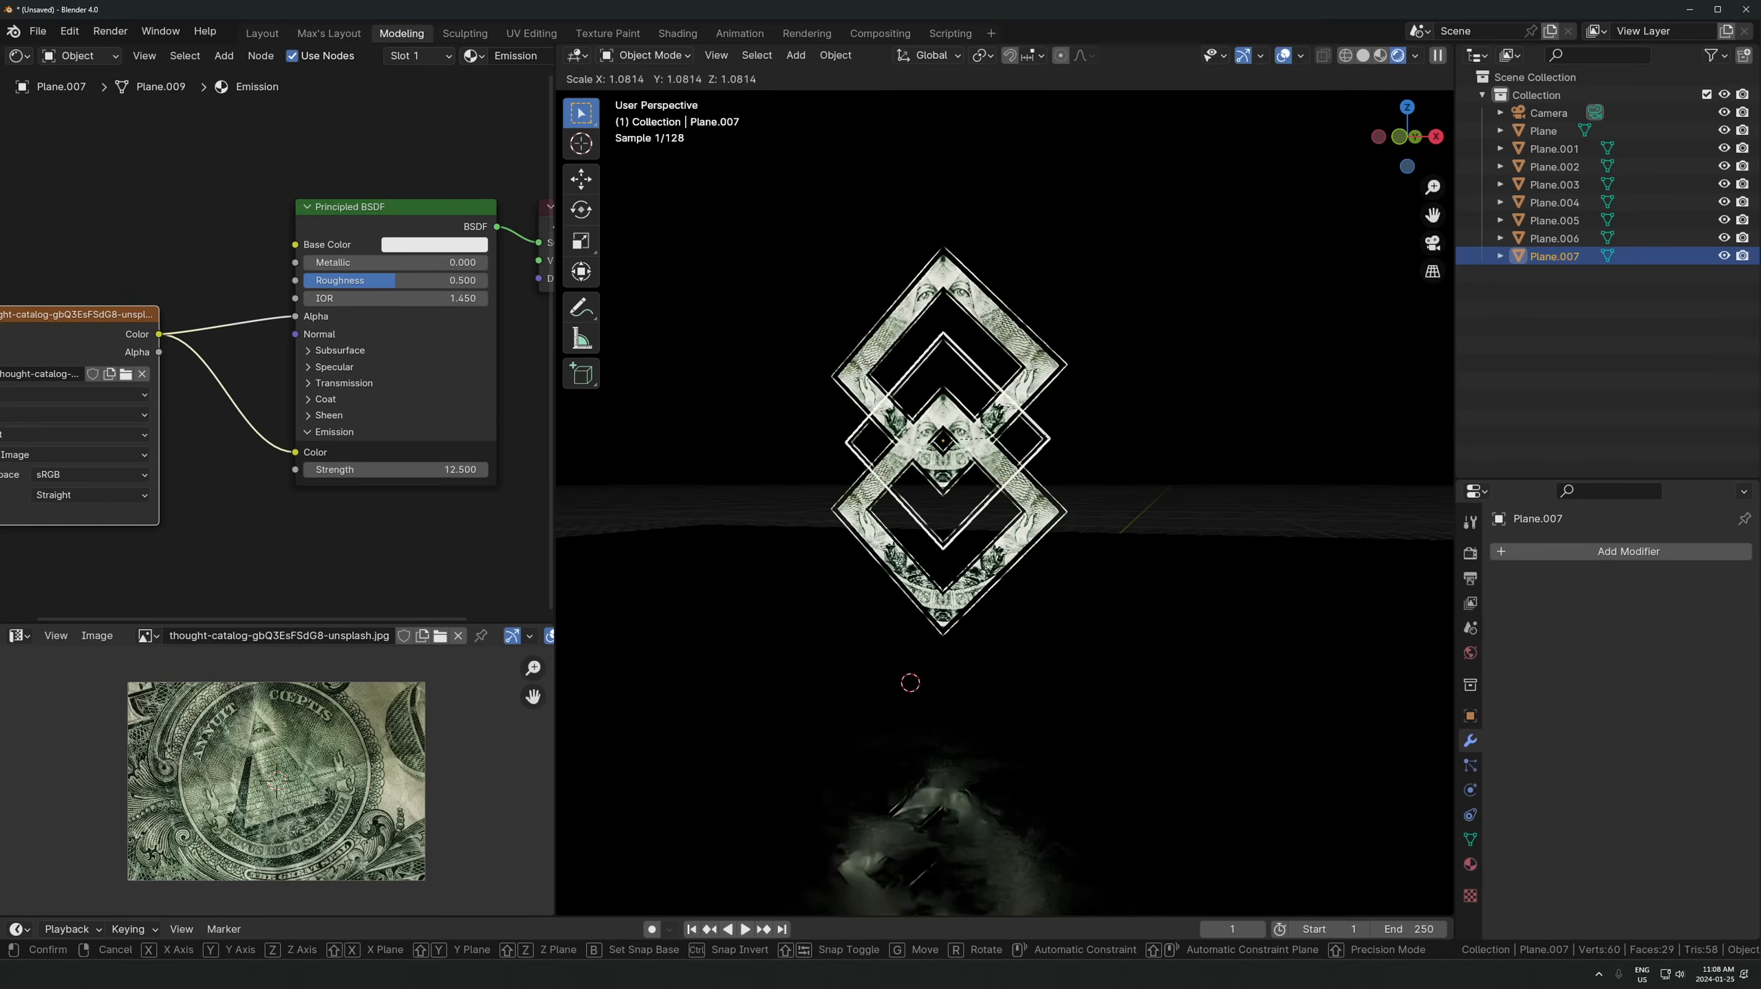
pyautogui.click(1082, 443)
pyautogui.click(1200, 473)
# - Select the lower diamond frame and move its UVs across the banknote image for a different pattern, then leave Edit Mode
pyautogui.scroll(4, 1126, 459)
pyautogui.moveTo(1122, 458); pyautogui.dragTo(1093, 469, button='middle')
pyautogui.keyDown('shift'); pyautogui.moveTo(1093, 468); pyautogui.dragTo(1247, 445, button='middle'); pyautogui.keyUp('shift')
pyautogui.click(1193, 488)
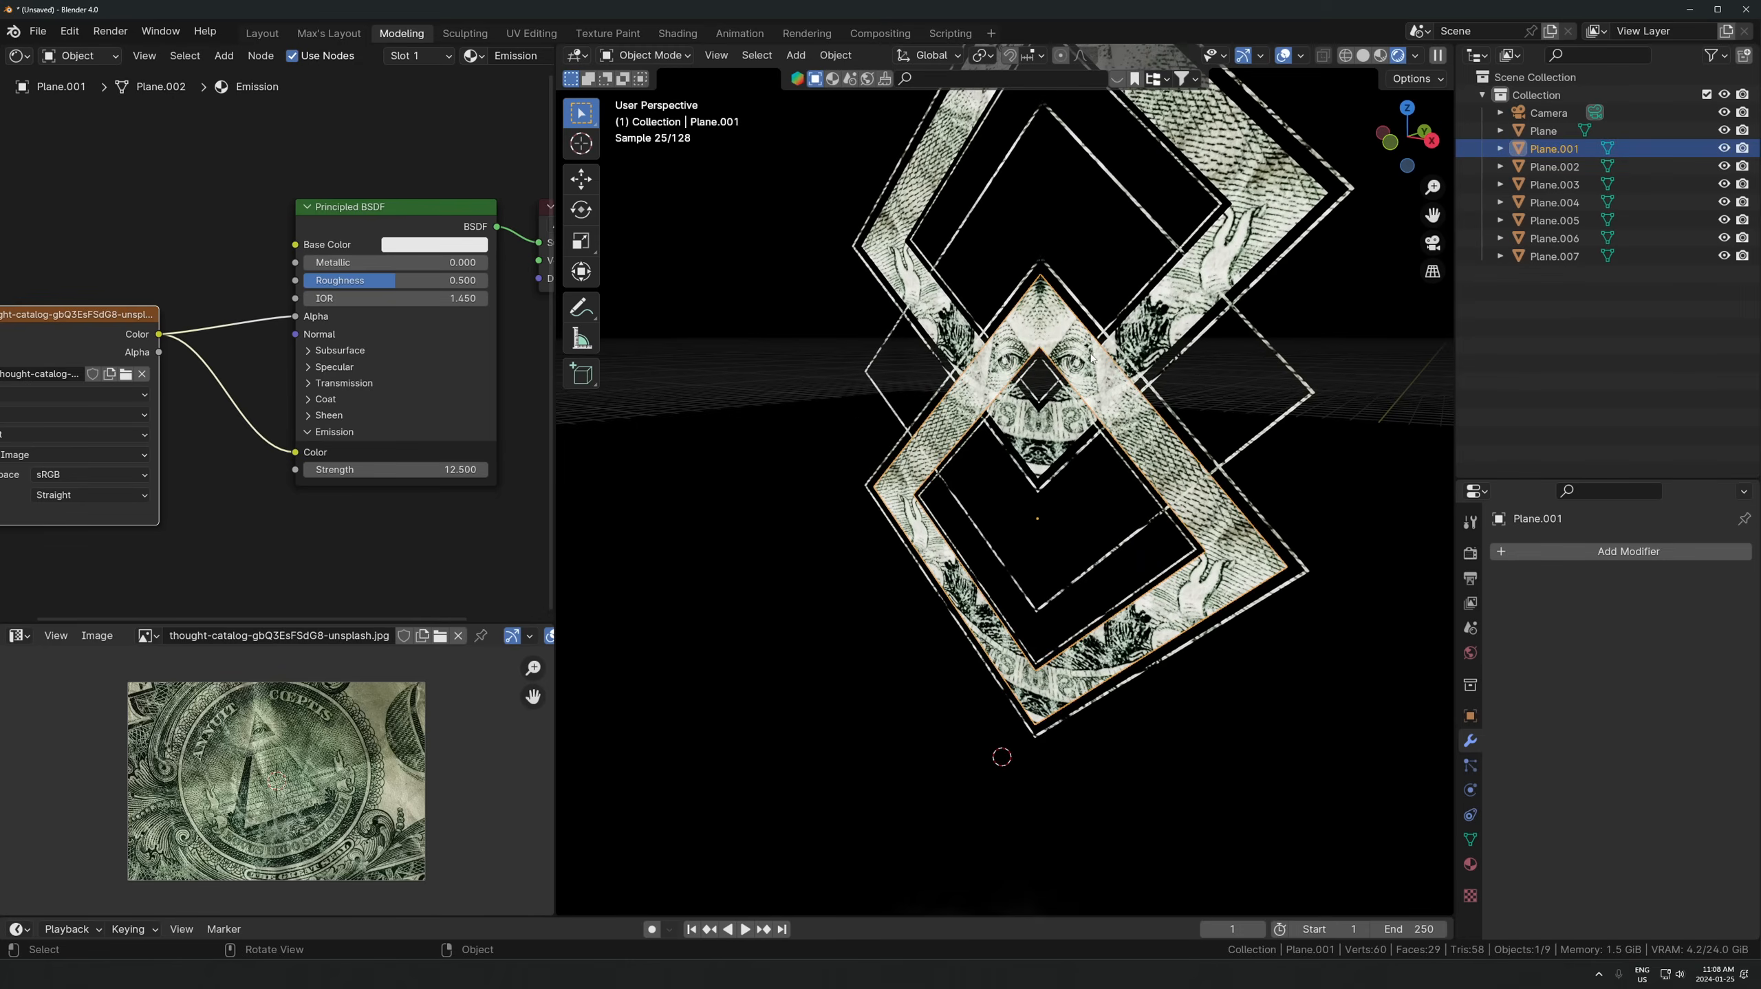
pyautogui.press('Tab')
pyautogui.scroll(-2, 335, 749)
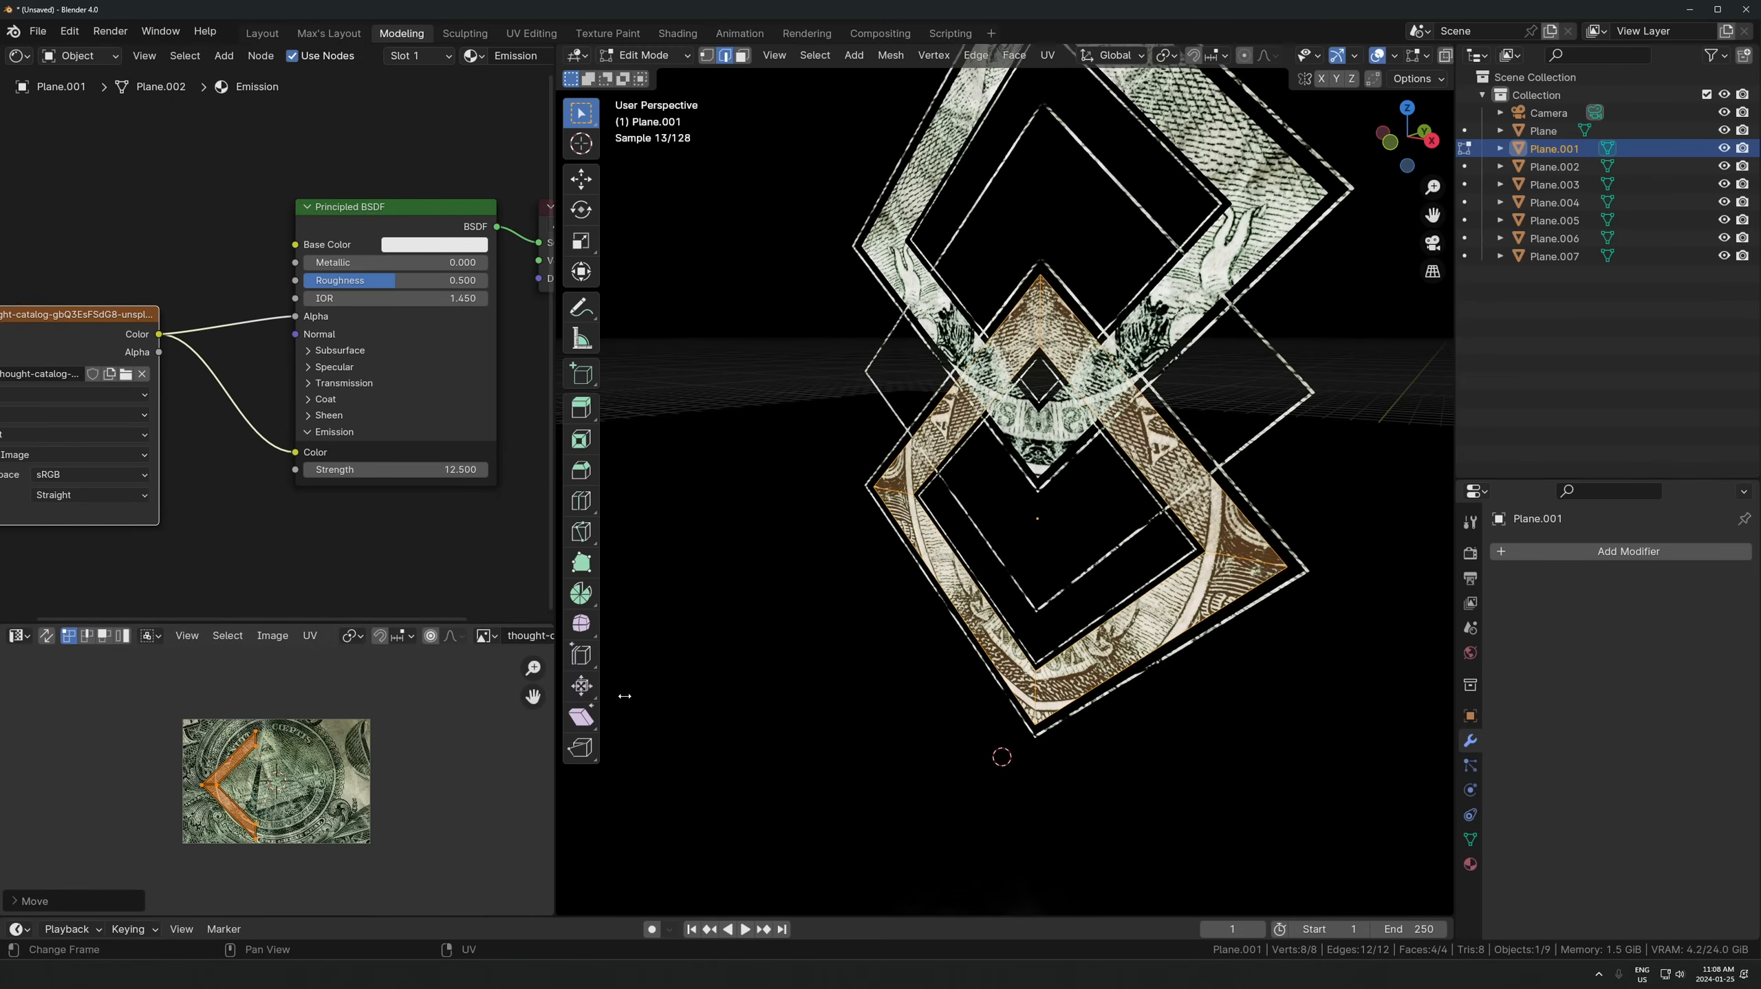
pyautogui.press('Tab')
pyautogui.scroll(-5, 1186, 388)
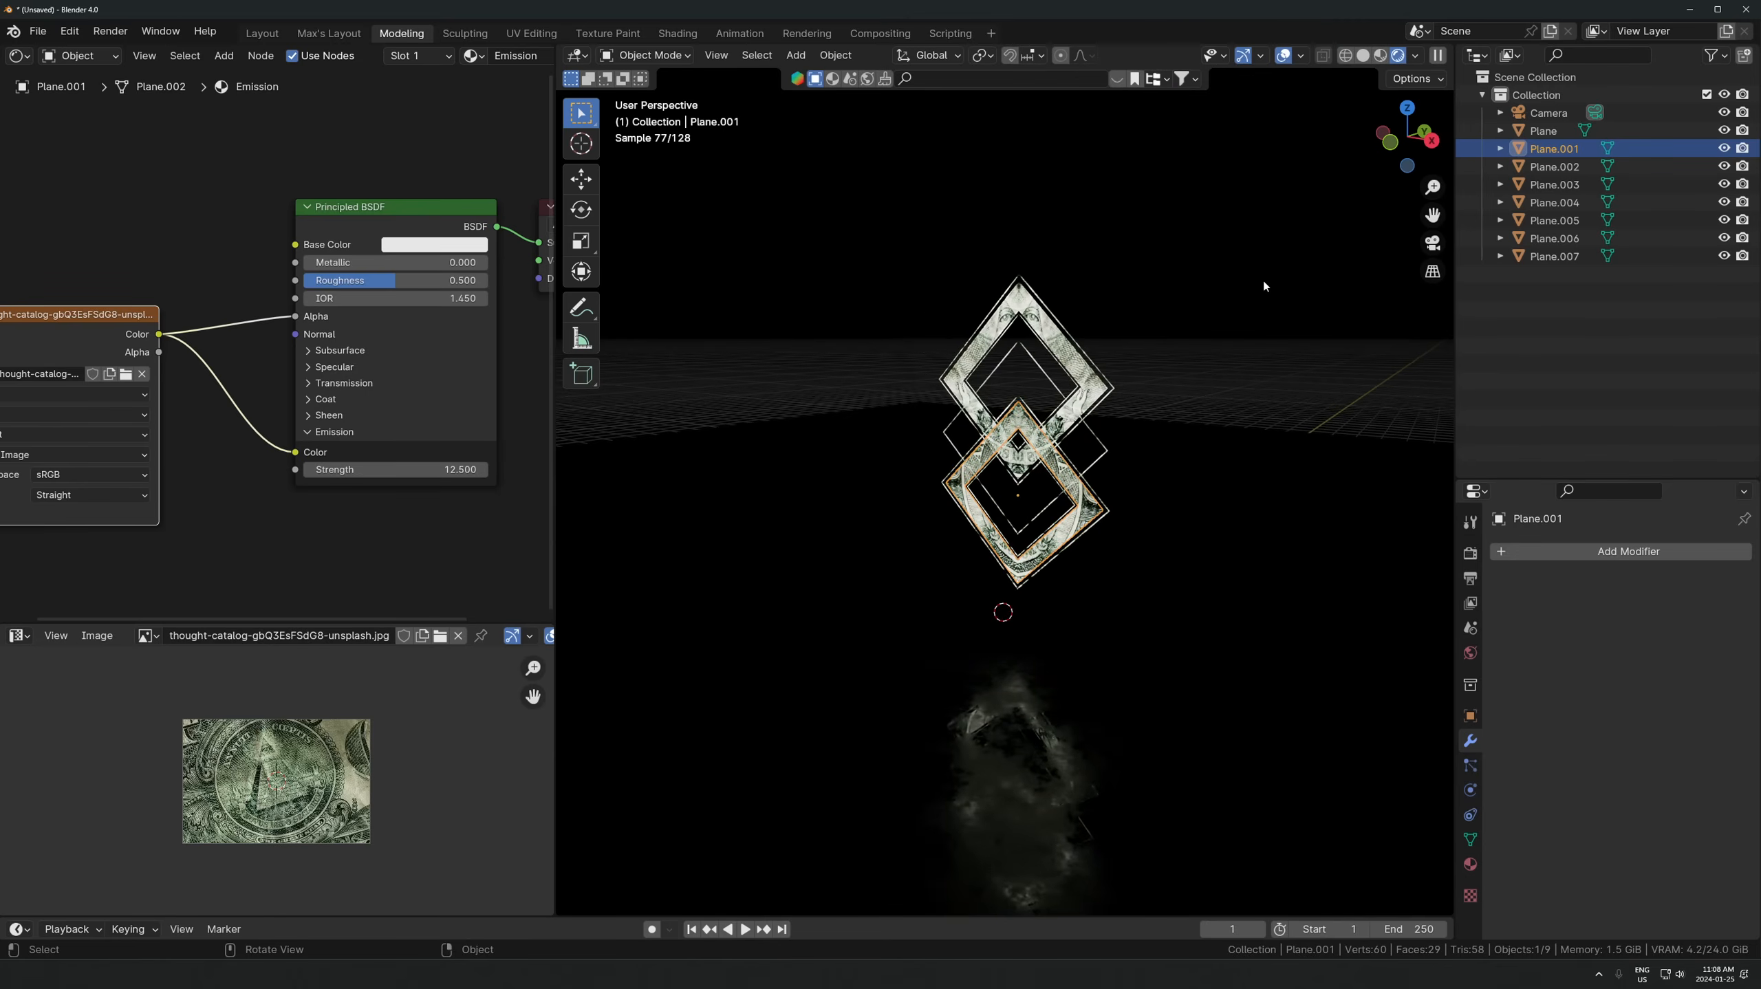
# - Raise the banknote material's Emission Strength to 20.4
pyautogui.click(1153, 362)
pyautogui.moveTo(353, 466); pyautogui.dragTo(407, 467)
pyautogui.scroll(3, 970, 485)
pyautogui.moveTo(954, 486); pyautogui.dragTo(992, 482, button='middle')
pyautogui.scroll(-4, 1004, 485)
# - Add a cube and, in solid shading, scale it up until it covers the floor plane
pyautogui.hotkey('shift', 'a')
pyautogui.moveTo(1020, 520)
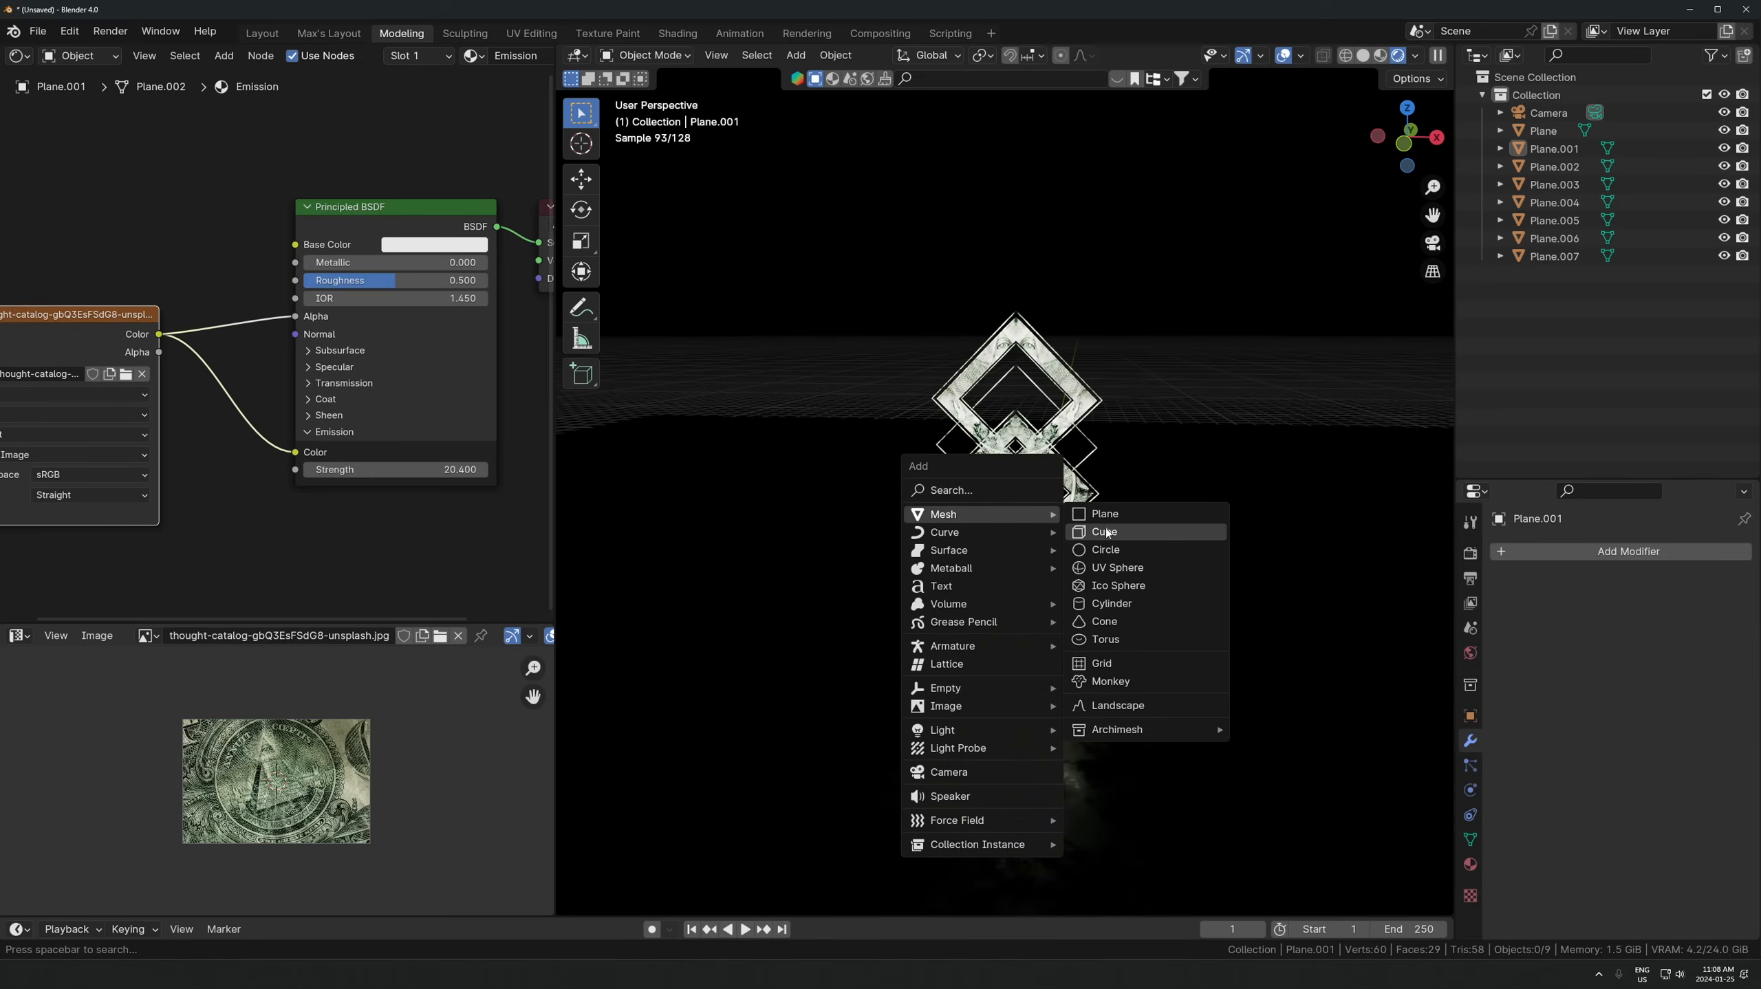
pyautogui.click(1112, 532)
pyautogui.scroll(-3, 1071, 554)
pyautogui.scroll(3, 1039, 536)
pyautogui.press('z')
pyautogui.scroll(-5, 1106, 539)
pyautogui.moveTo(1090, 518); pyautogui.dragTo(1078, 526, button='middle')
pyautogui.press('s')
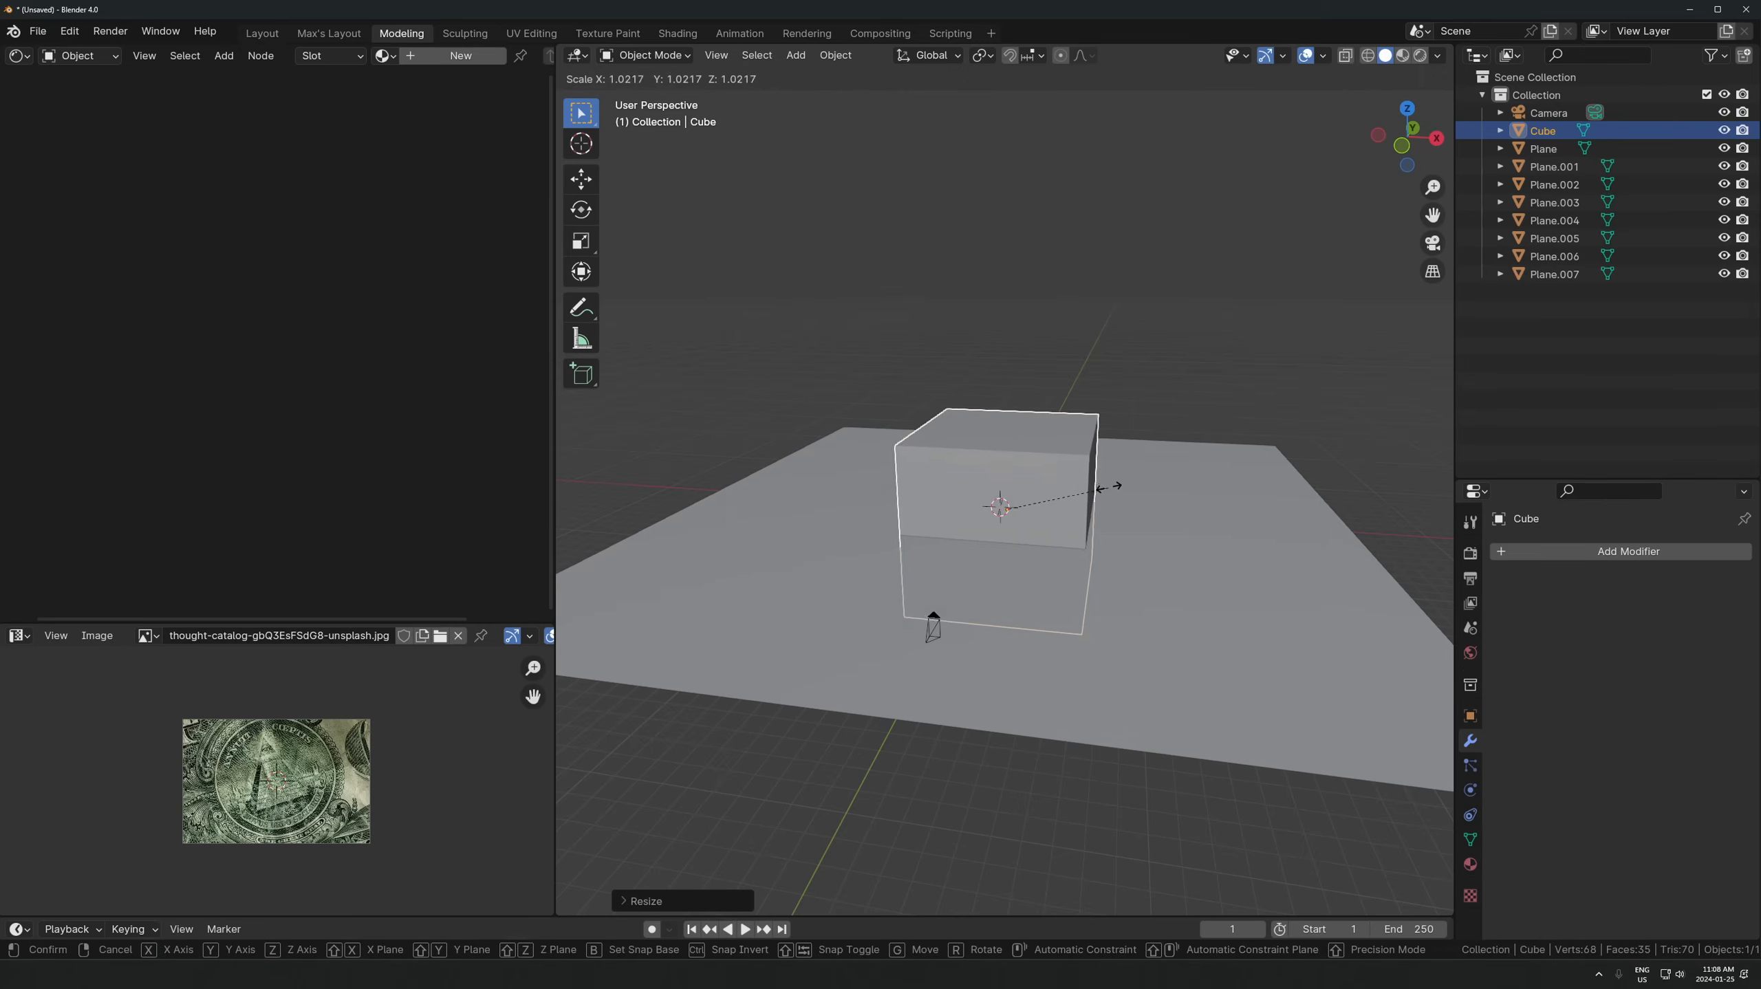
pyautogui.click(582, 489)
# - Move the large cube upward along the Z axis so that most of it stands above the floor plane
pyautogui.press('g')
pyautogui.press('z')
pyautogui.click(961, 431)
# - Try scaling the cube along the Z axis and undo that change
pyautogui.press('s')
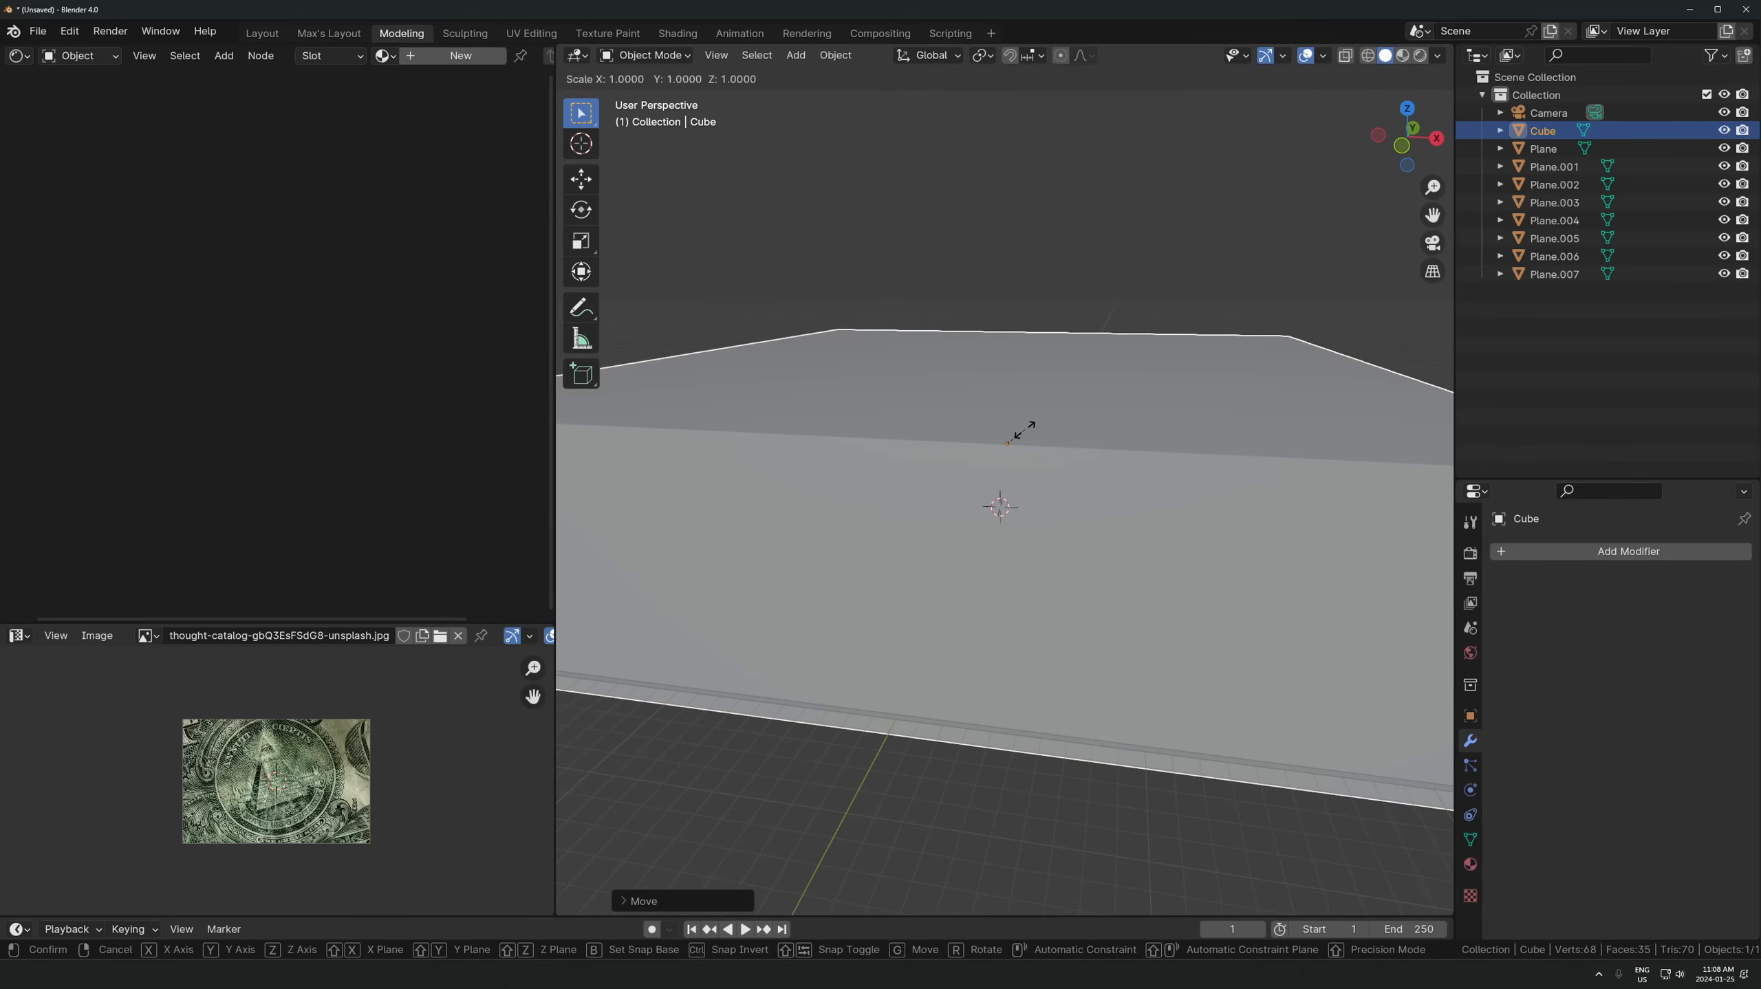
pyautogui.press('z')
pyautogui.click(1038, 469)
pyautogui.scroll(-4, 1037, 471)
pyautogui.hotkey('ctrl', 'z')
# - Scale the cube along Z to about 7.6 and raise it to a Z location of about 7.4 m
pyautogui.press('s')
pyautogui.press('z')
pyautogui.click(1252, 434)
pyautogui.press('g')
pyautogui.press('z')
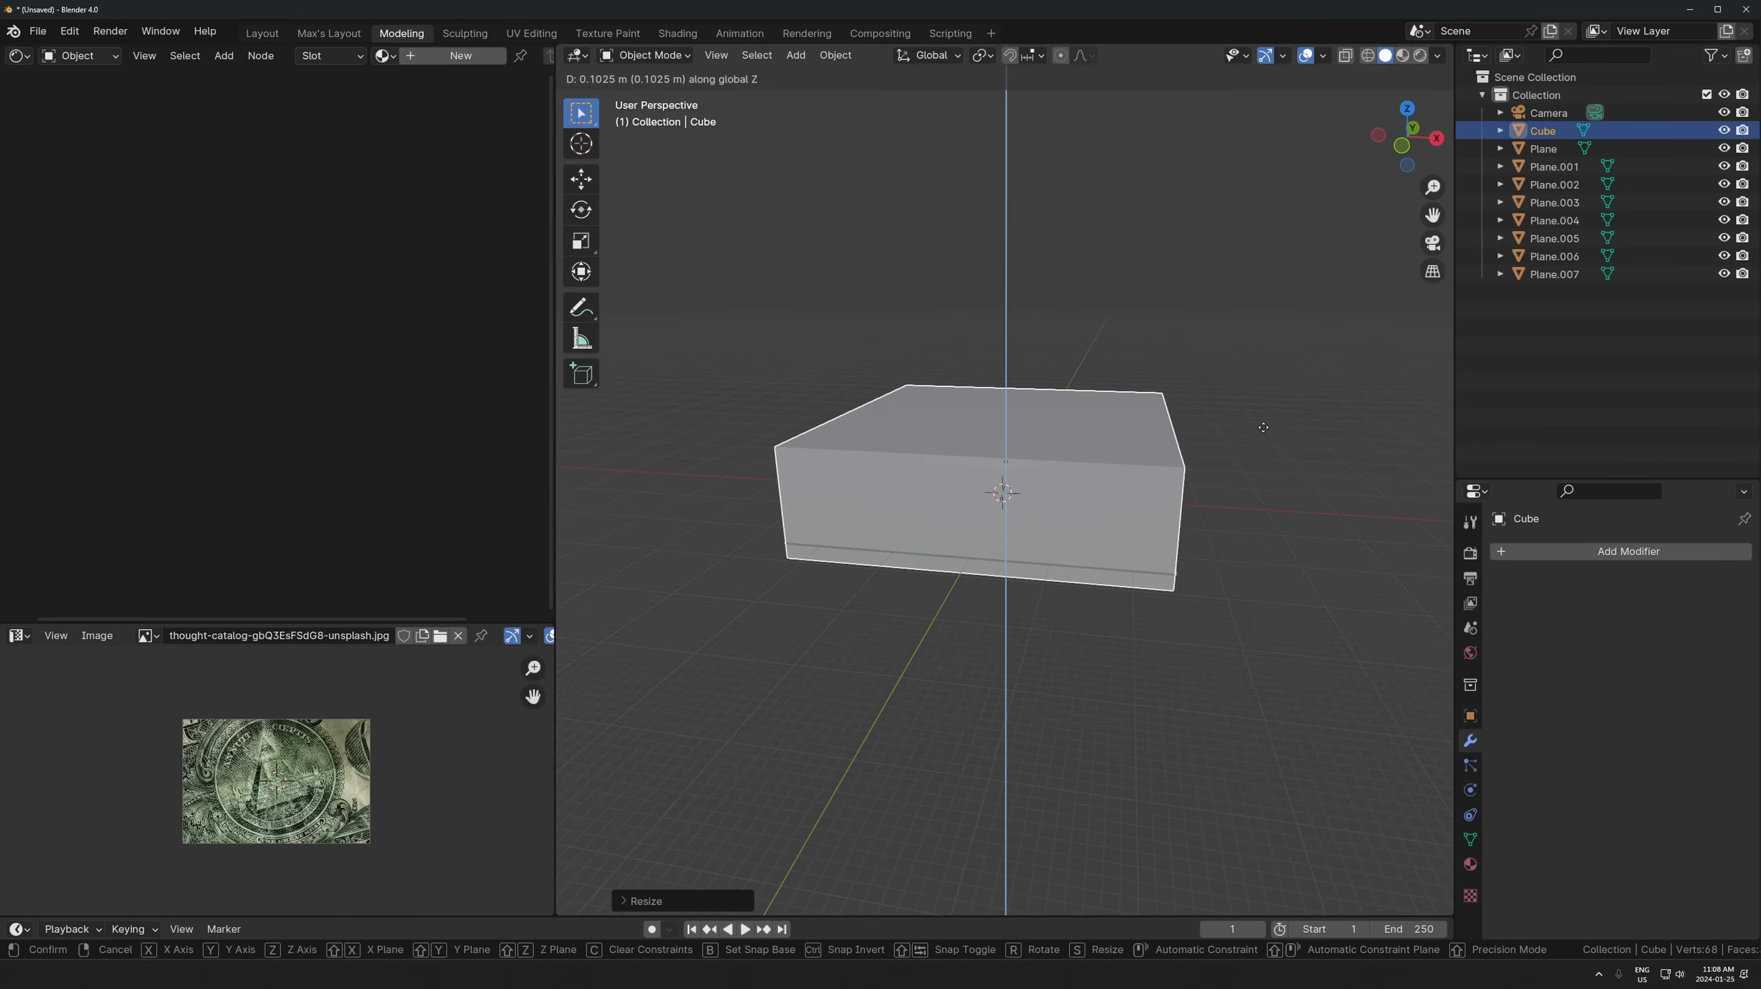
pyautogui.click(1255, 415)
pyautogui.scroll(-4, 1137, 474)
pyautogui.press('d')
pyautogui.press('Escape')
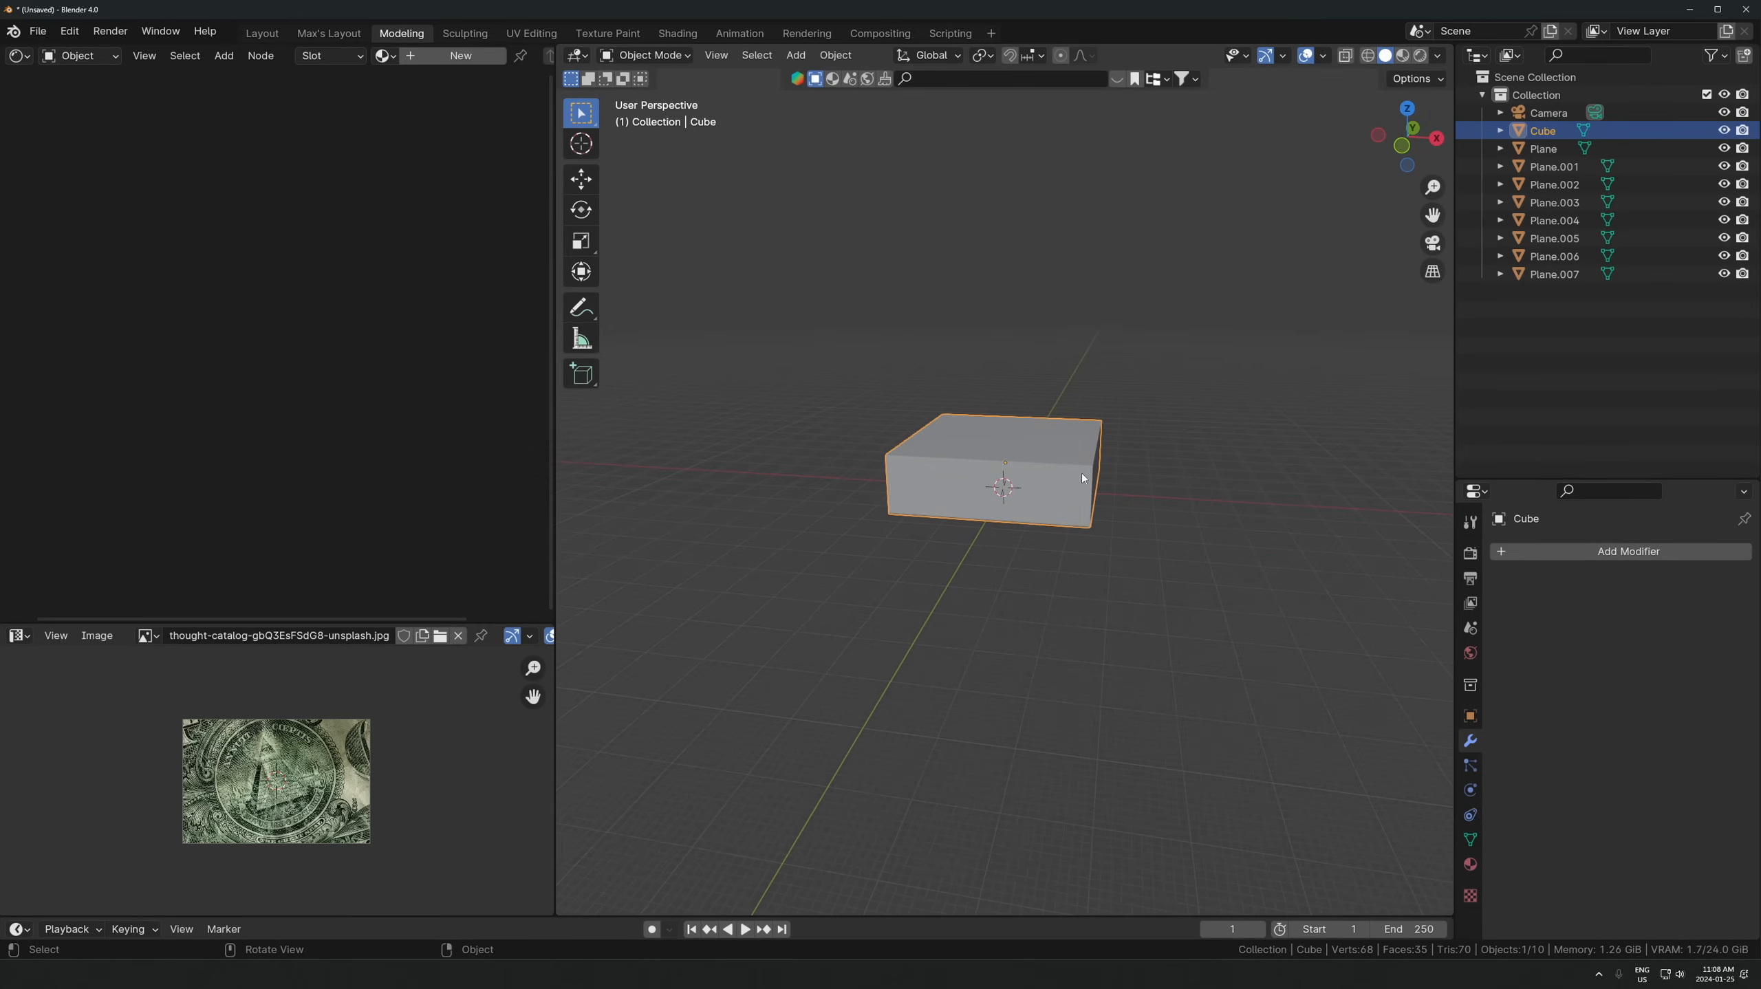
# - Set the cube's viewport display to Bounds and switch the viewport to rendered shading
pyautogui.click(1470, 717)
pyautogui.scroll(-3, 1534, 826)
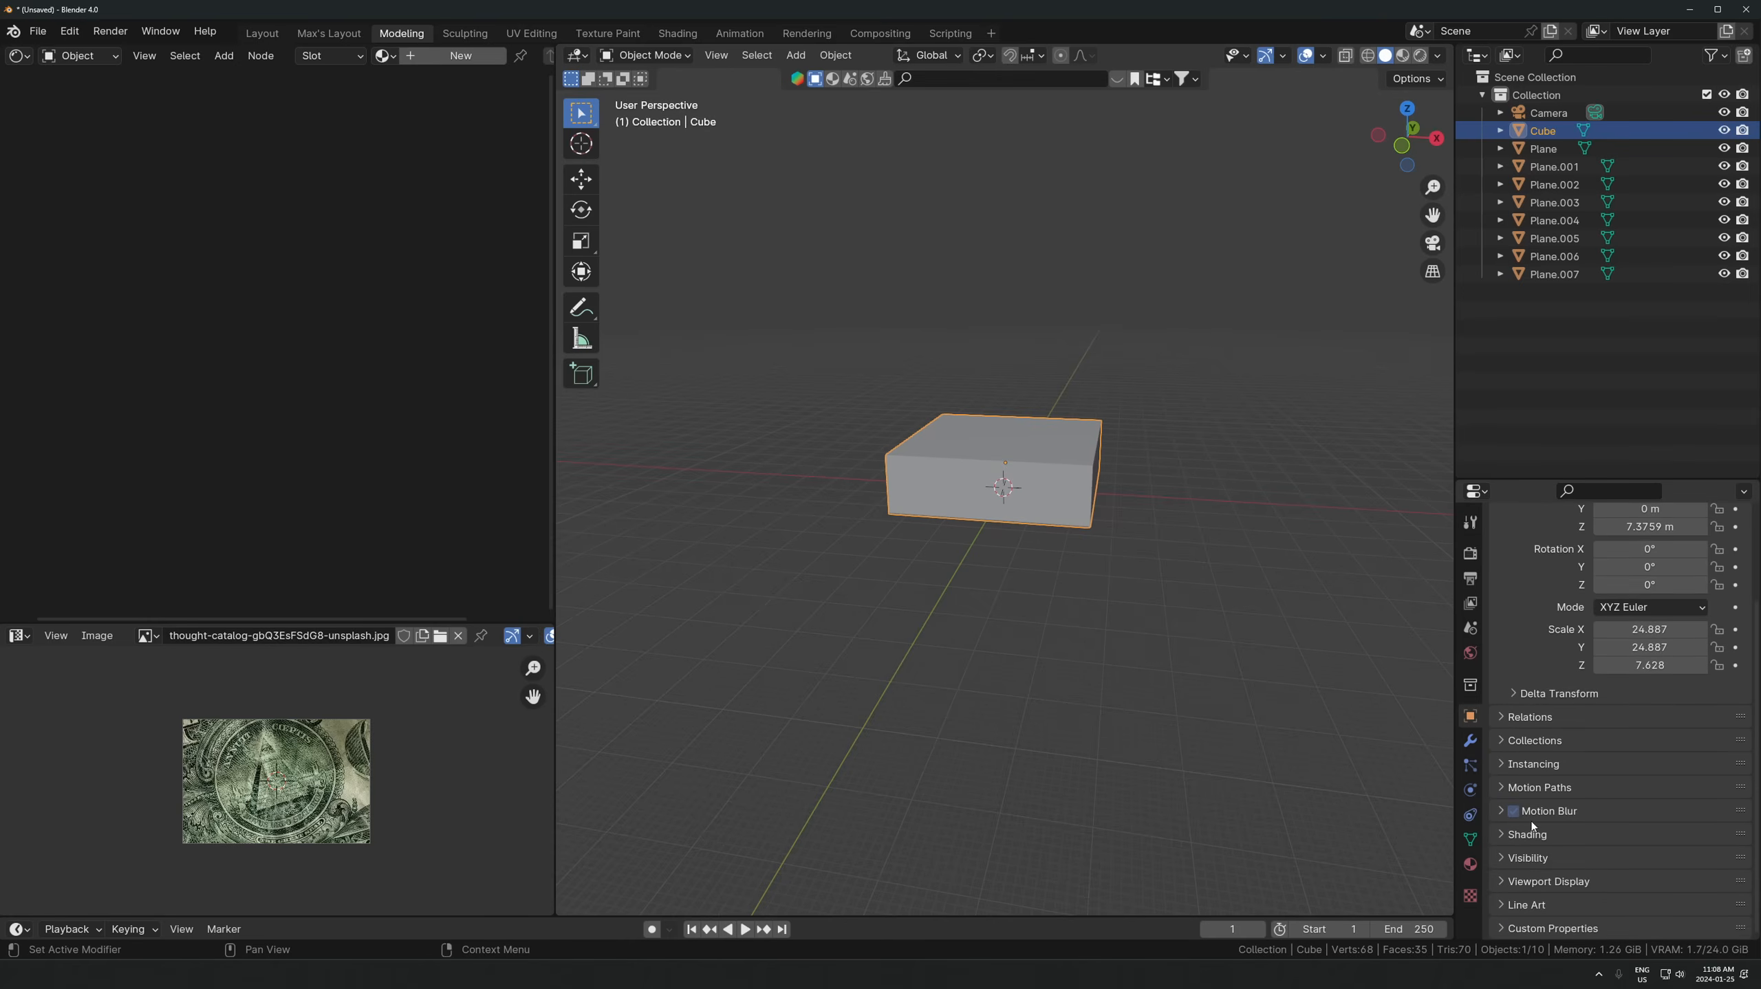
pyautogui.scroll(-6, 1531, 870)
pyautogui.click(1623, 854)
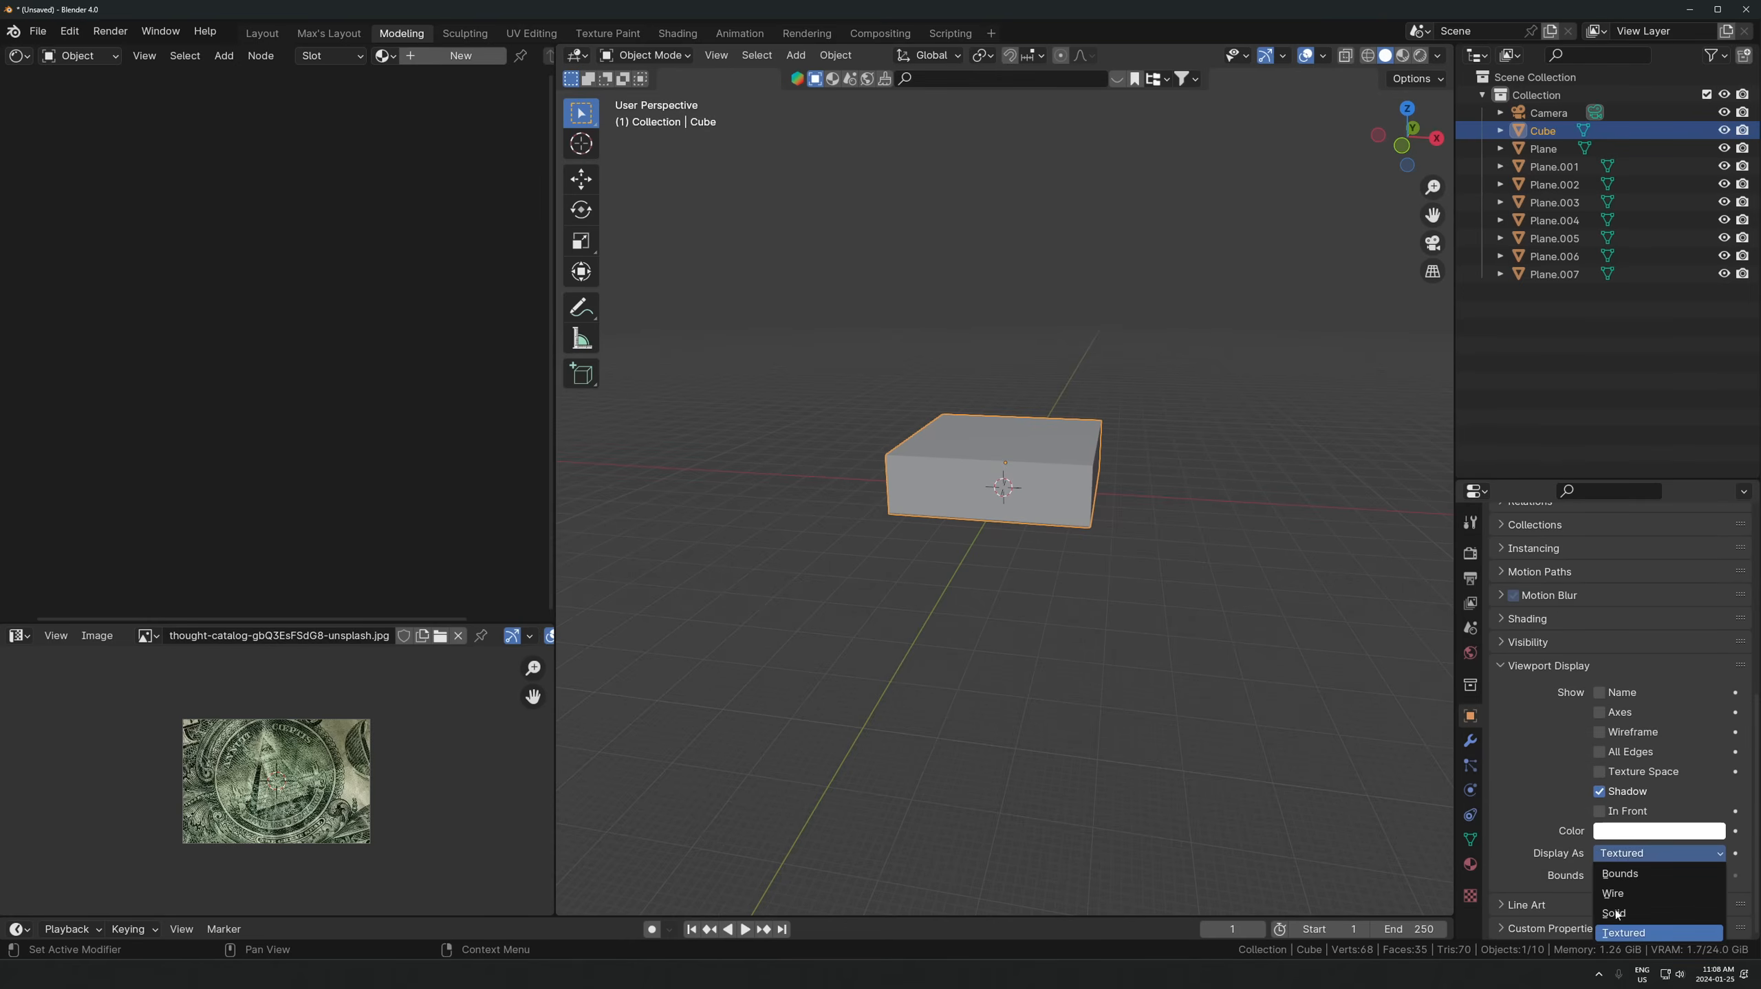
pyautogui.click(1625, 874)
pyautogui.scroll(5, 984, 529)
pyautogui.press('z')
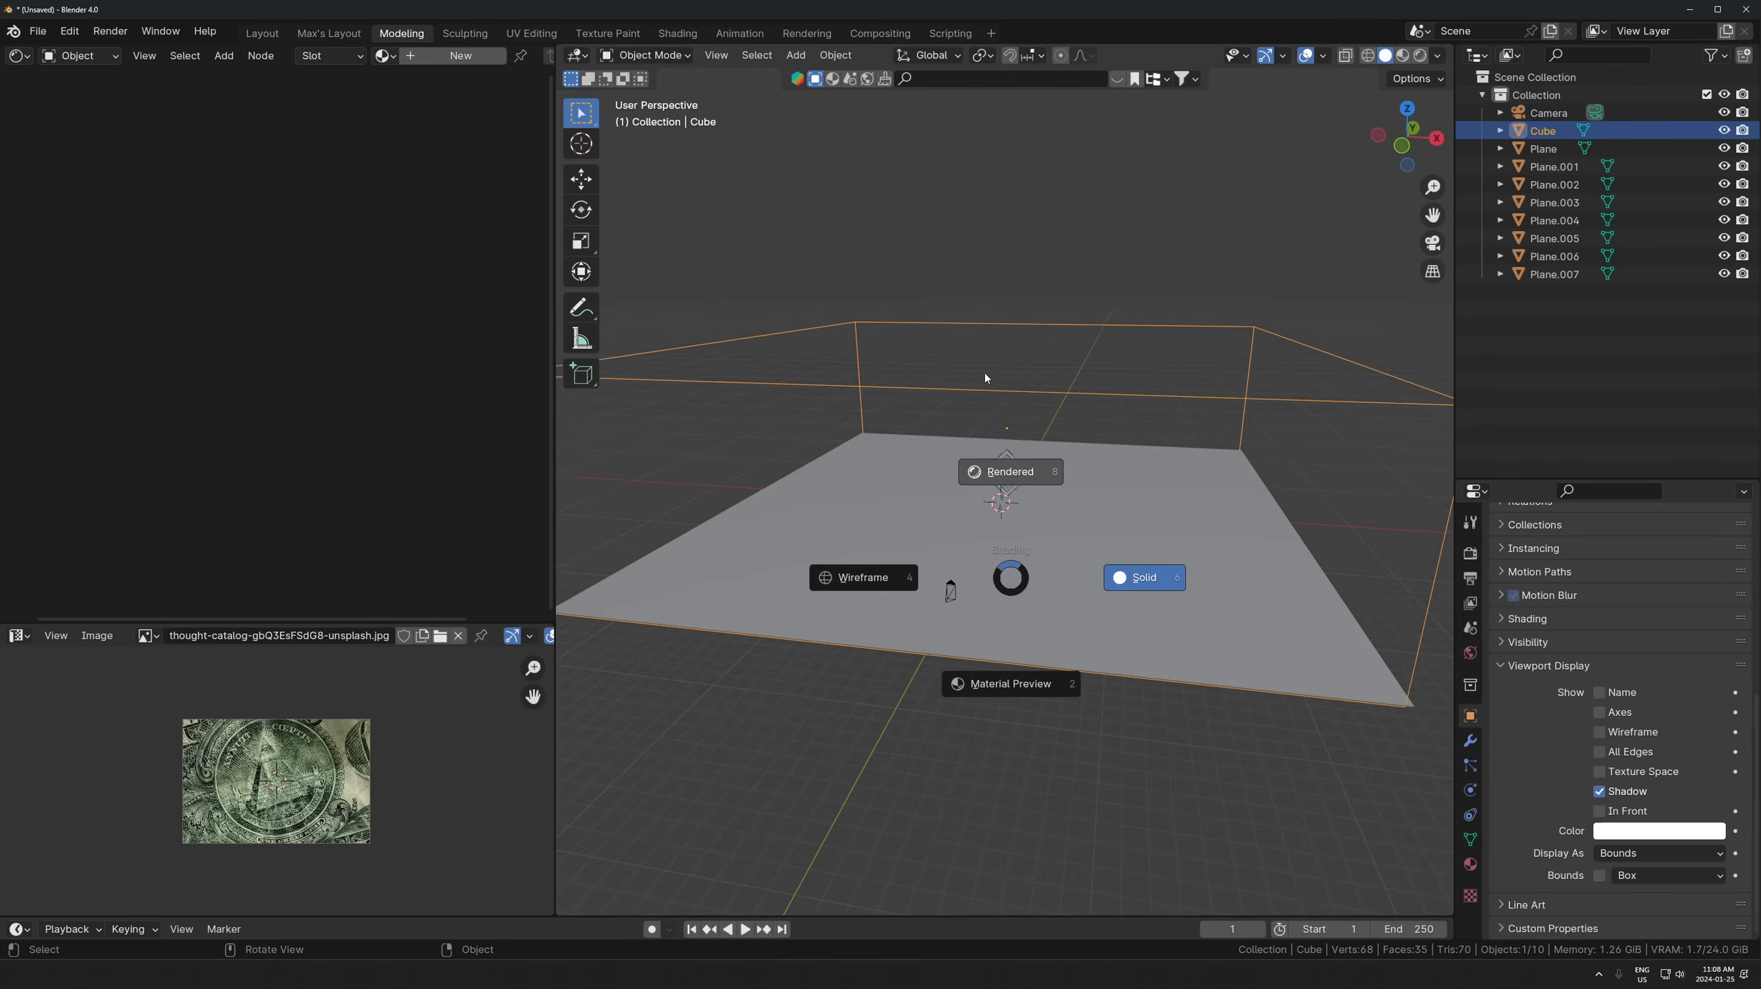
pyautogui.click(1140, 577)
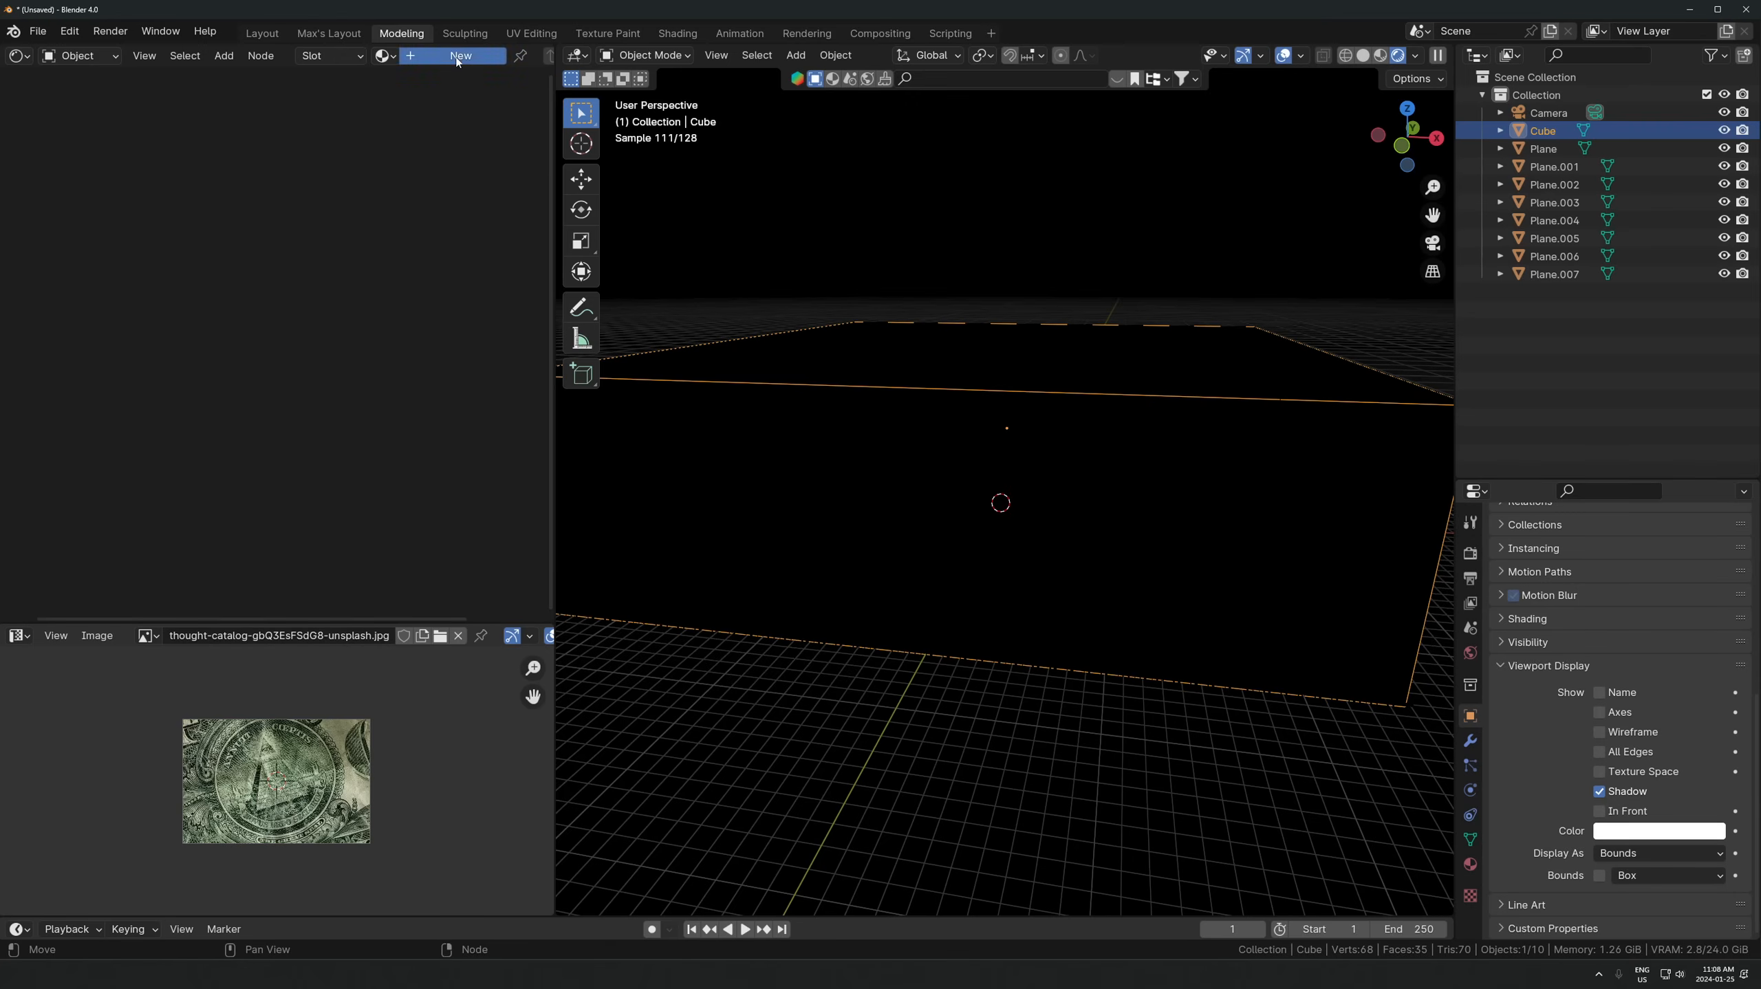
# - Give the cube a new material with a Volume Scatter shader of Density 0.02 feeding the Volume output instead of the default shader
pyautogui.click(457, 56)
pyautogui.press('a')
pyautogui.press('x')
pyautogui.hotkey('shift', 'a')
pyautogui.write('sca')
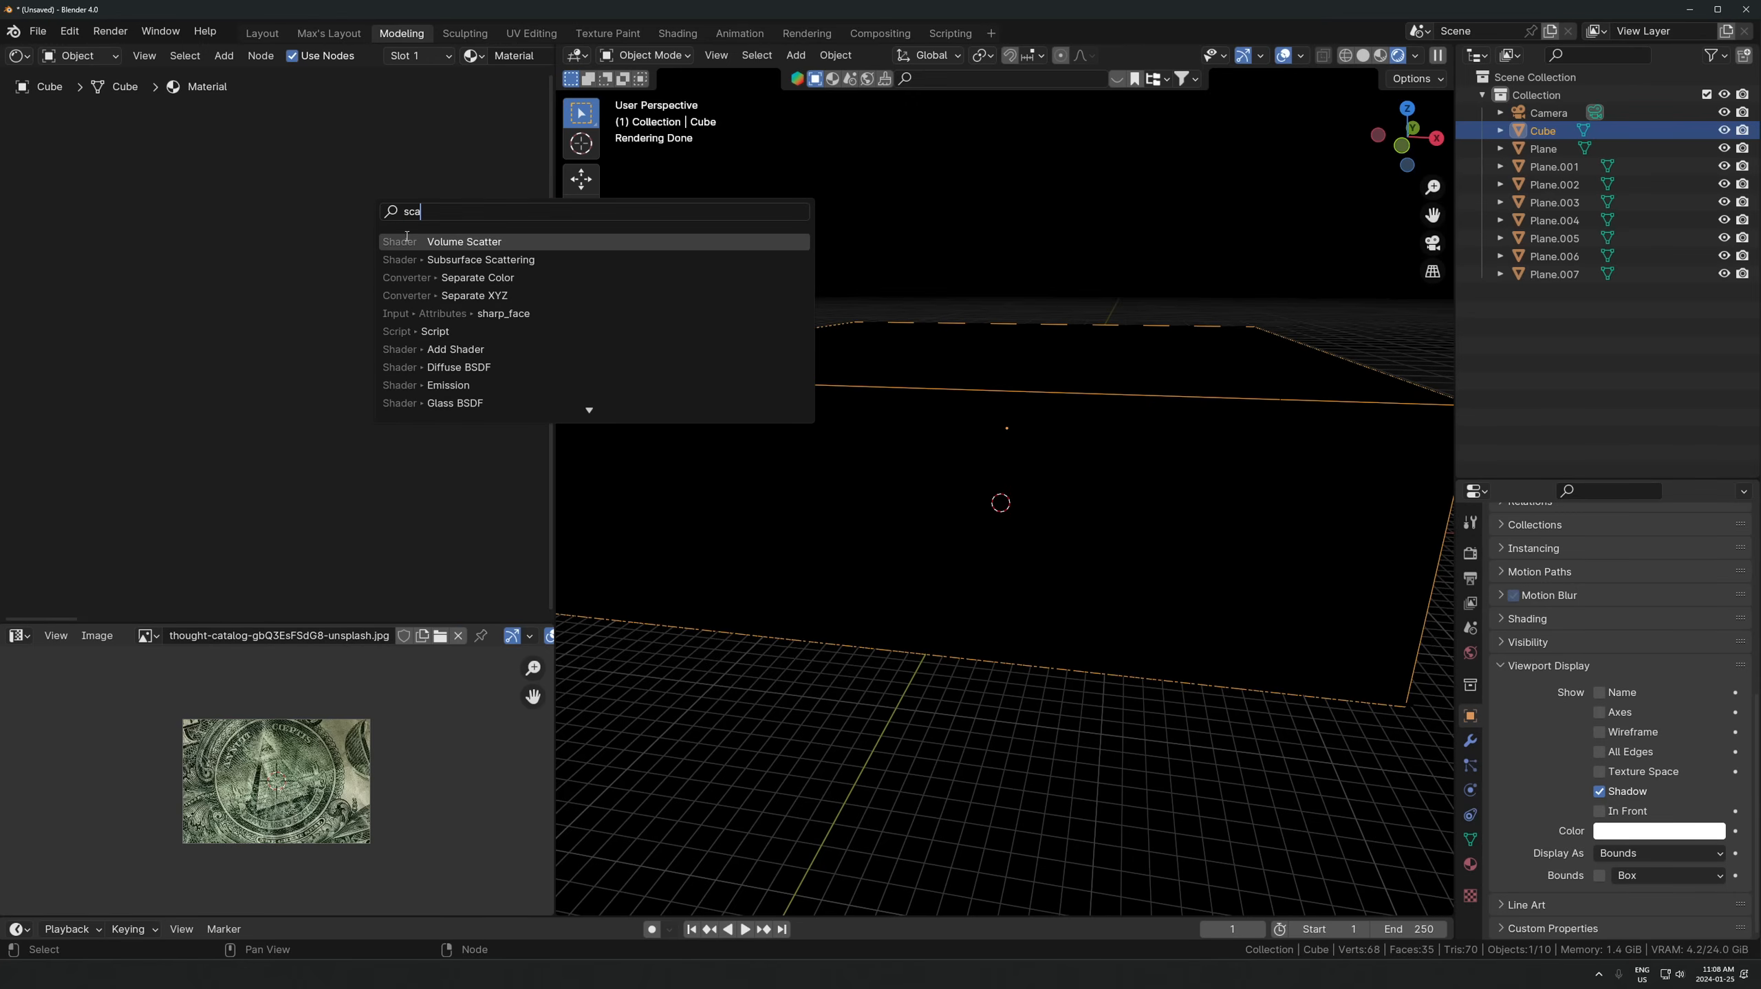
pyautogui.click(441, 241)
pyautogui.click(192, 338)
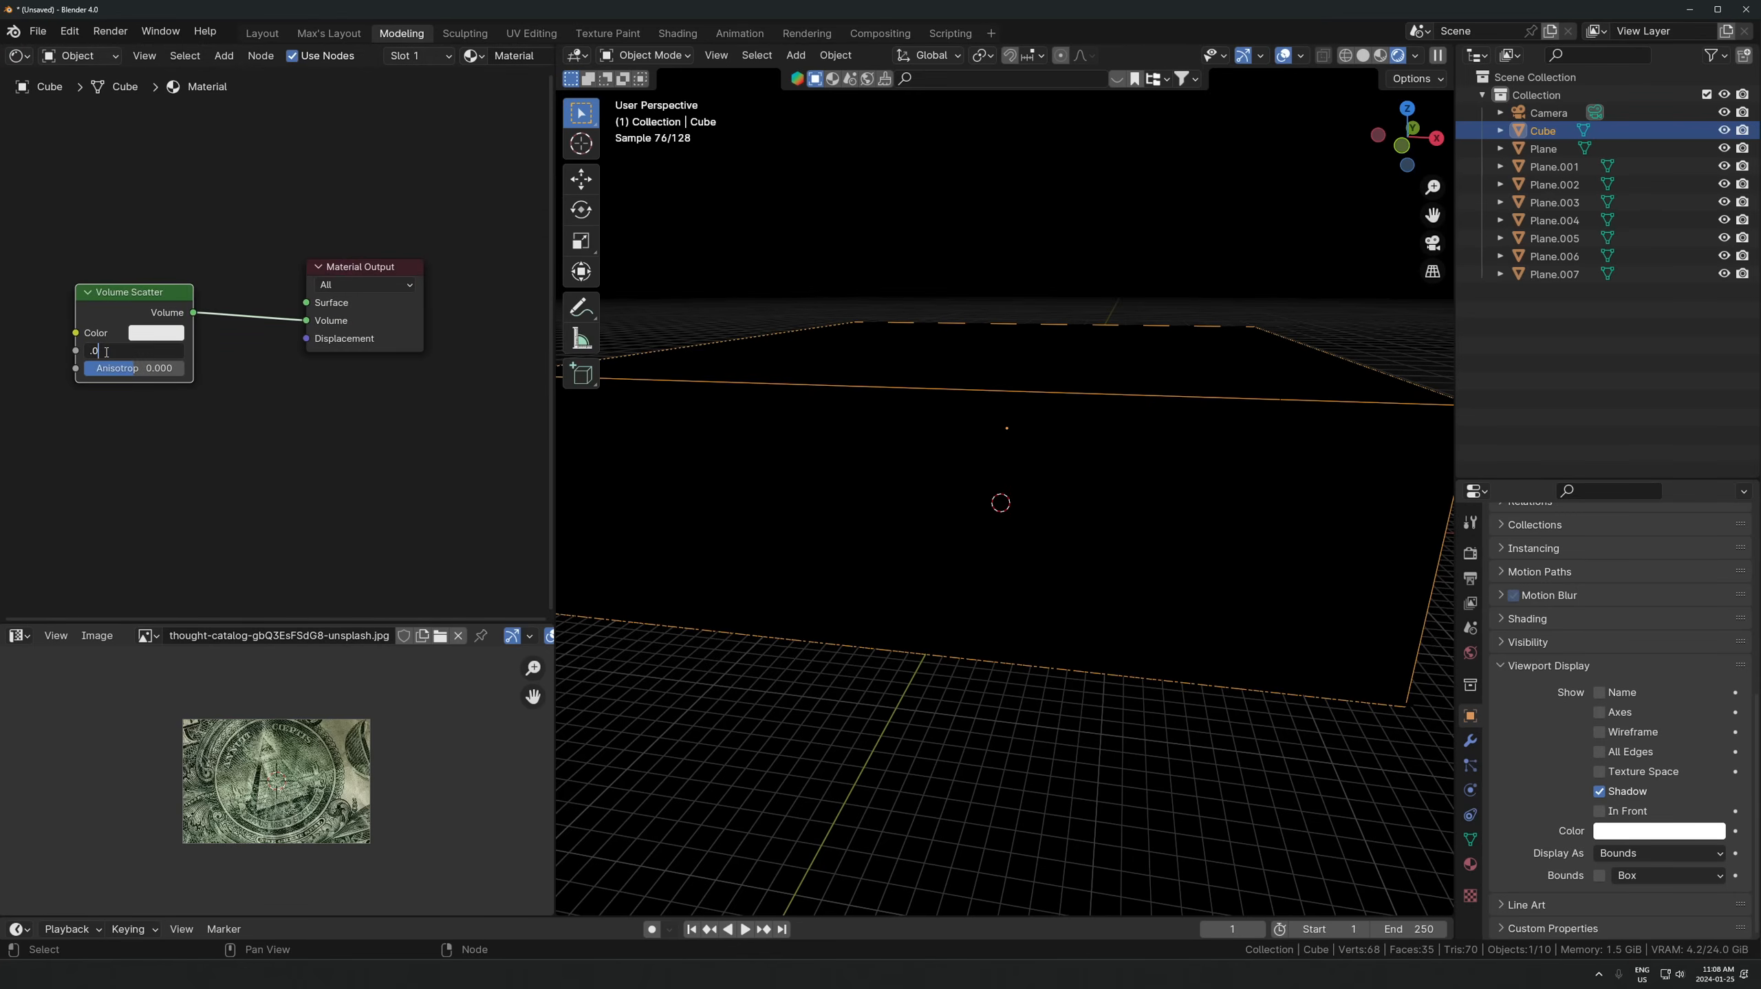
pyautogui.press('KP_Decimal')
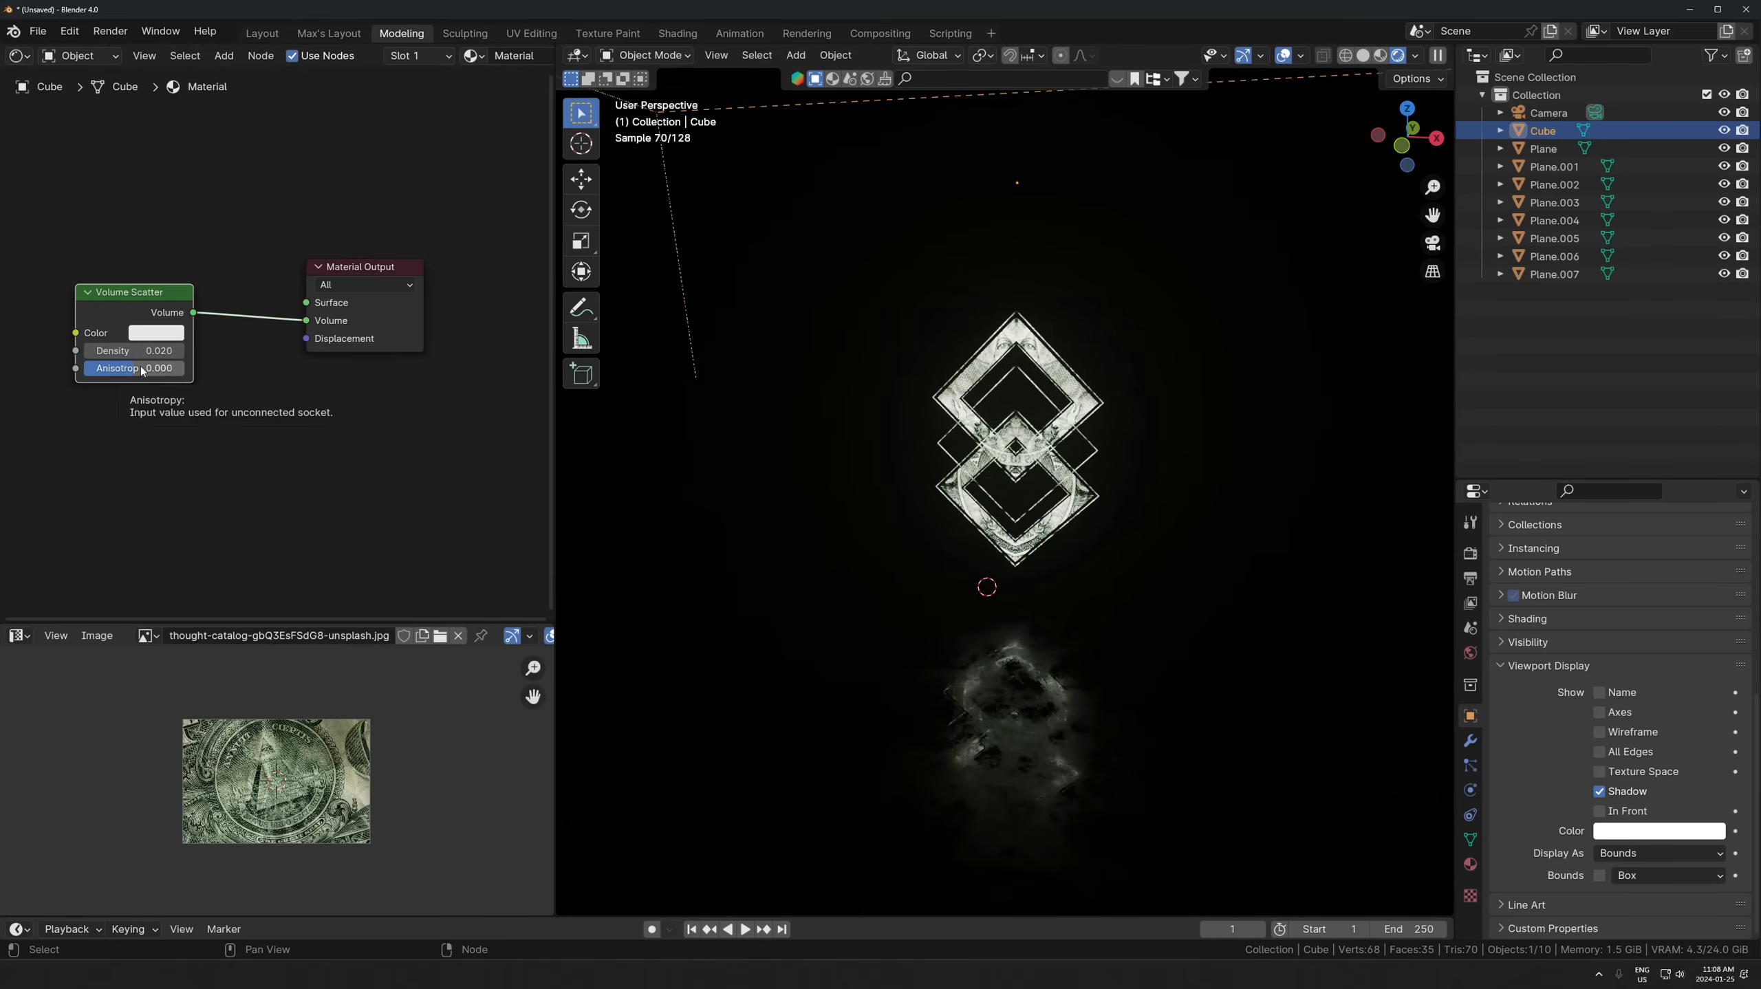
# - Set the Volume Scatter's Anisotropy to about 0.83 and look at the scene through the camera
pyautogui.moveTo(139, 367); pyautogui.dragTo(182, 367)
pyautogui.press('KP_0')
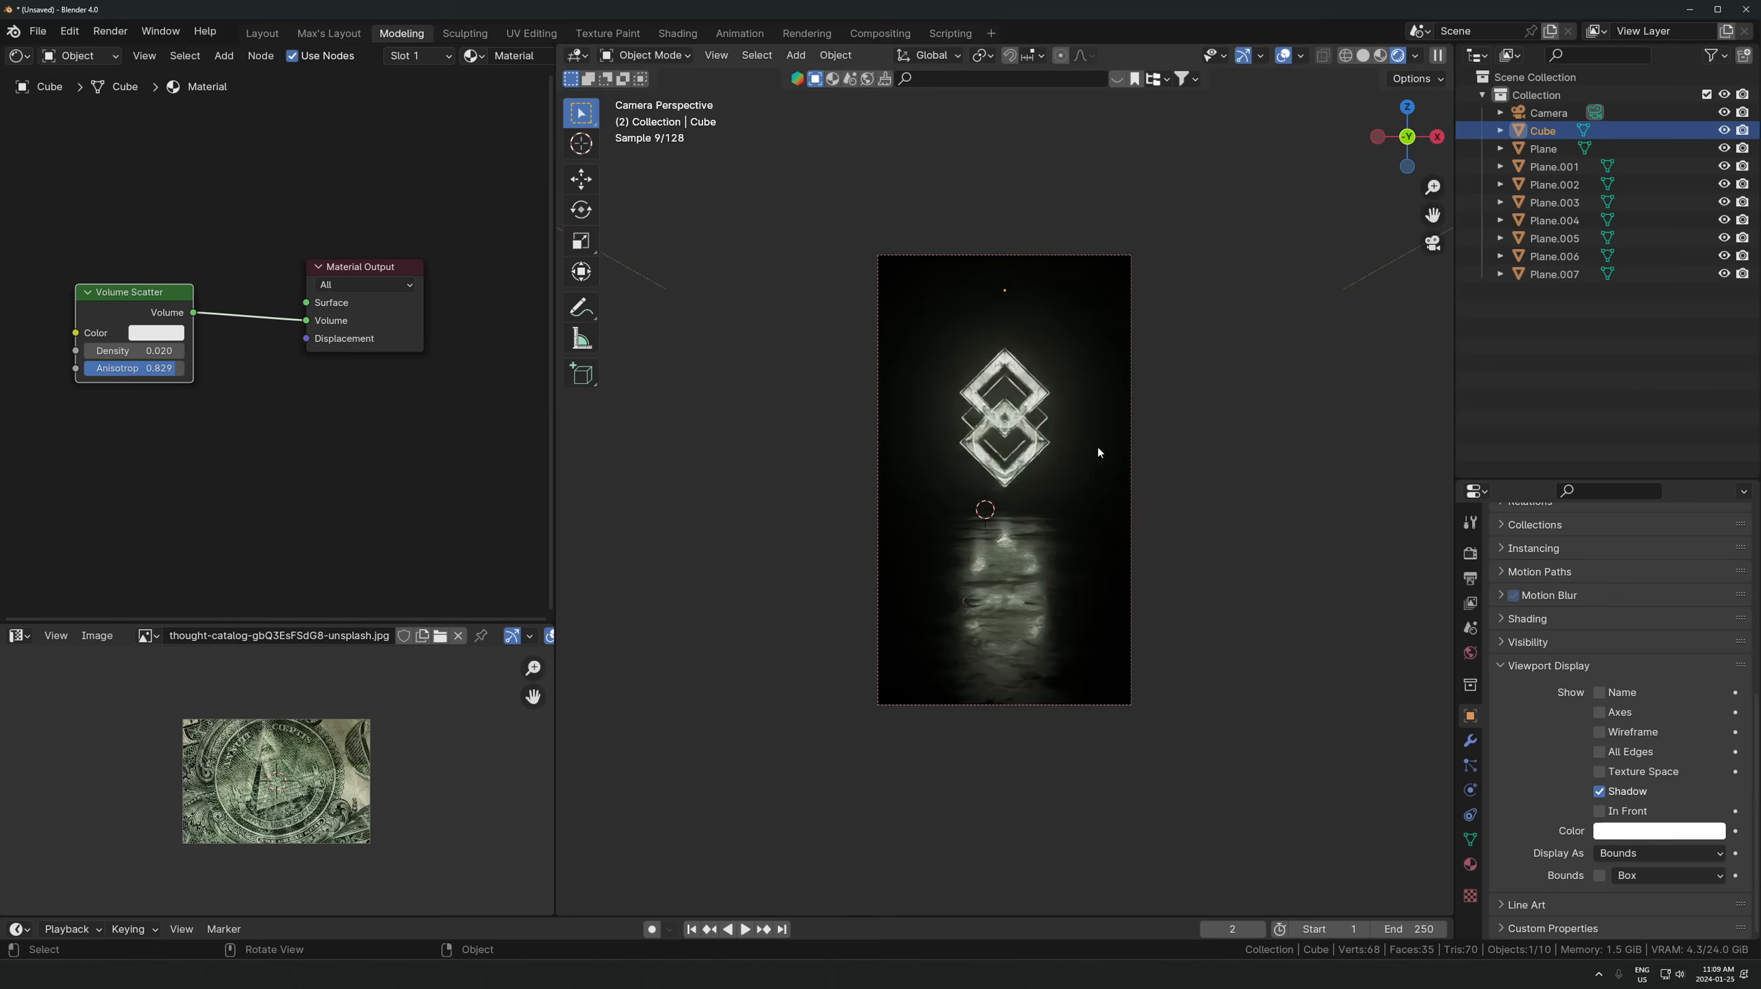
pyautogui.scroll(3, 1098, 452)
pyautogui.keyDown('shift'); pyautogui.moveTo(1098, 452); pyautogui.dragTo(1095, 520, button='middle'); pyautogui.keyUp('shift')
pyautogui.scroll(2, 1096, 520)
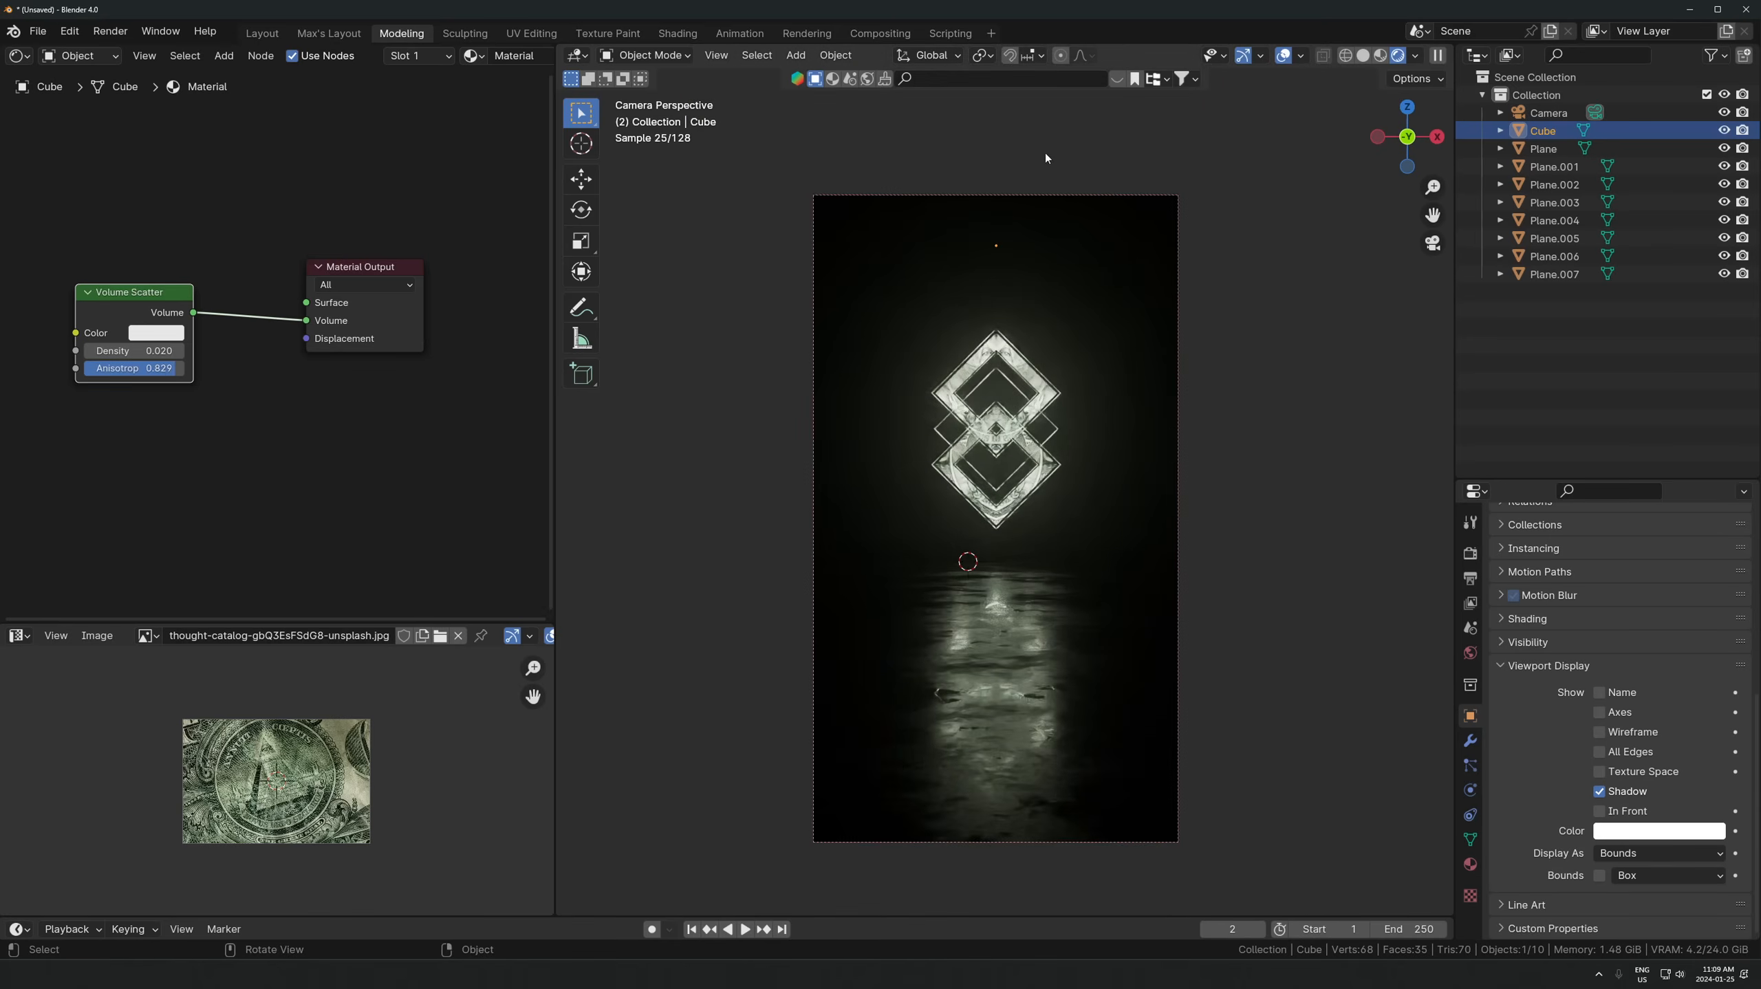
# - Set the camera's Focal Length to 24 mm and move the camera along the Y axis
pyautogui.click(1040, 195)
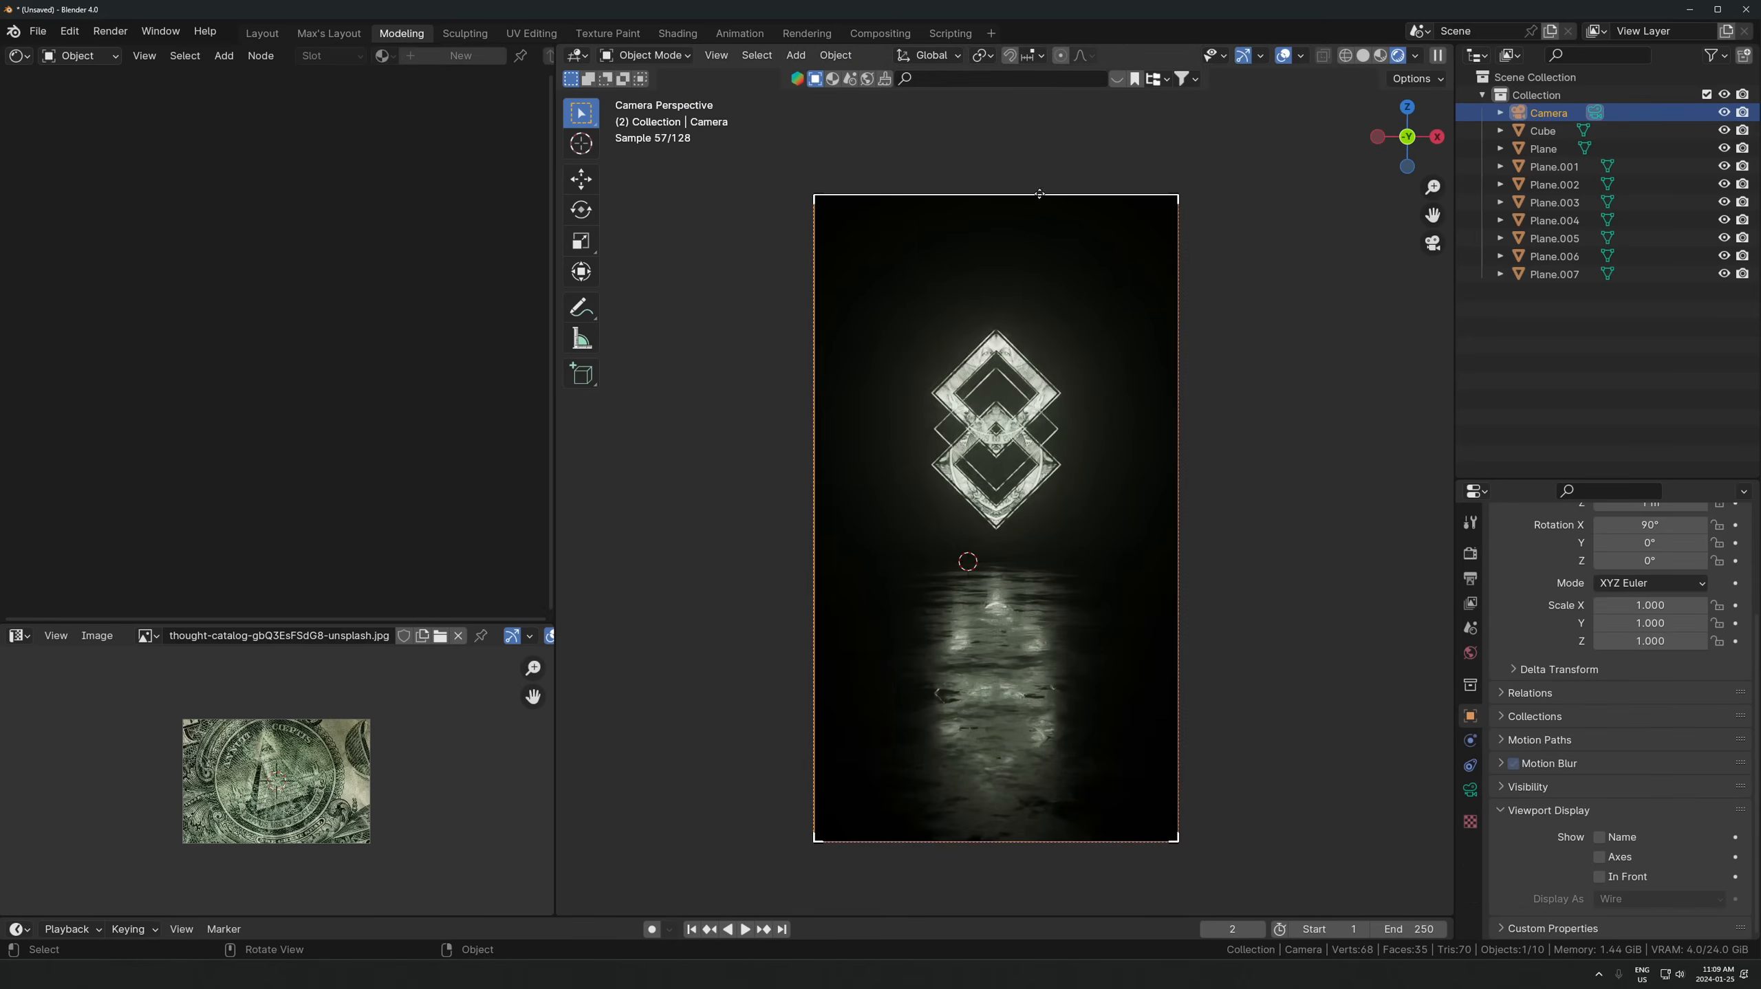
pyautogui.click(1472, 792)
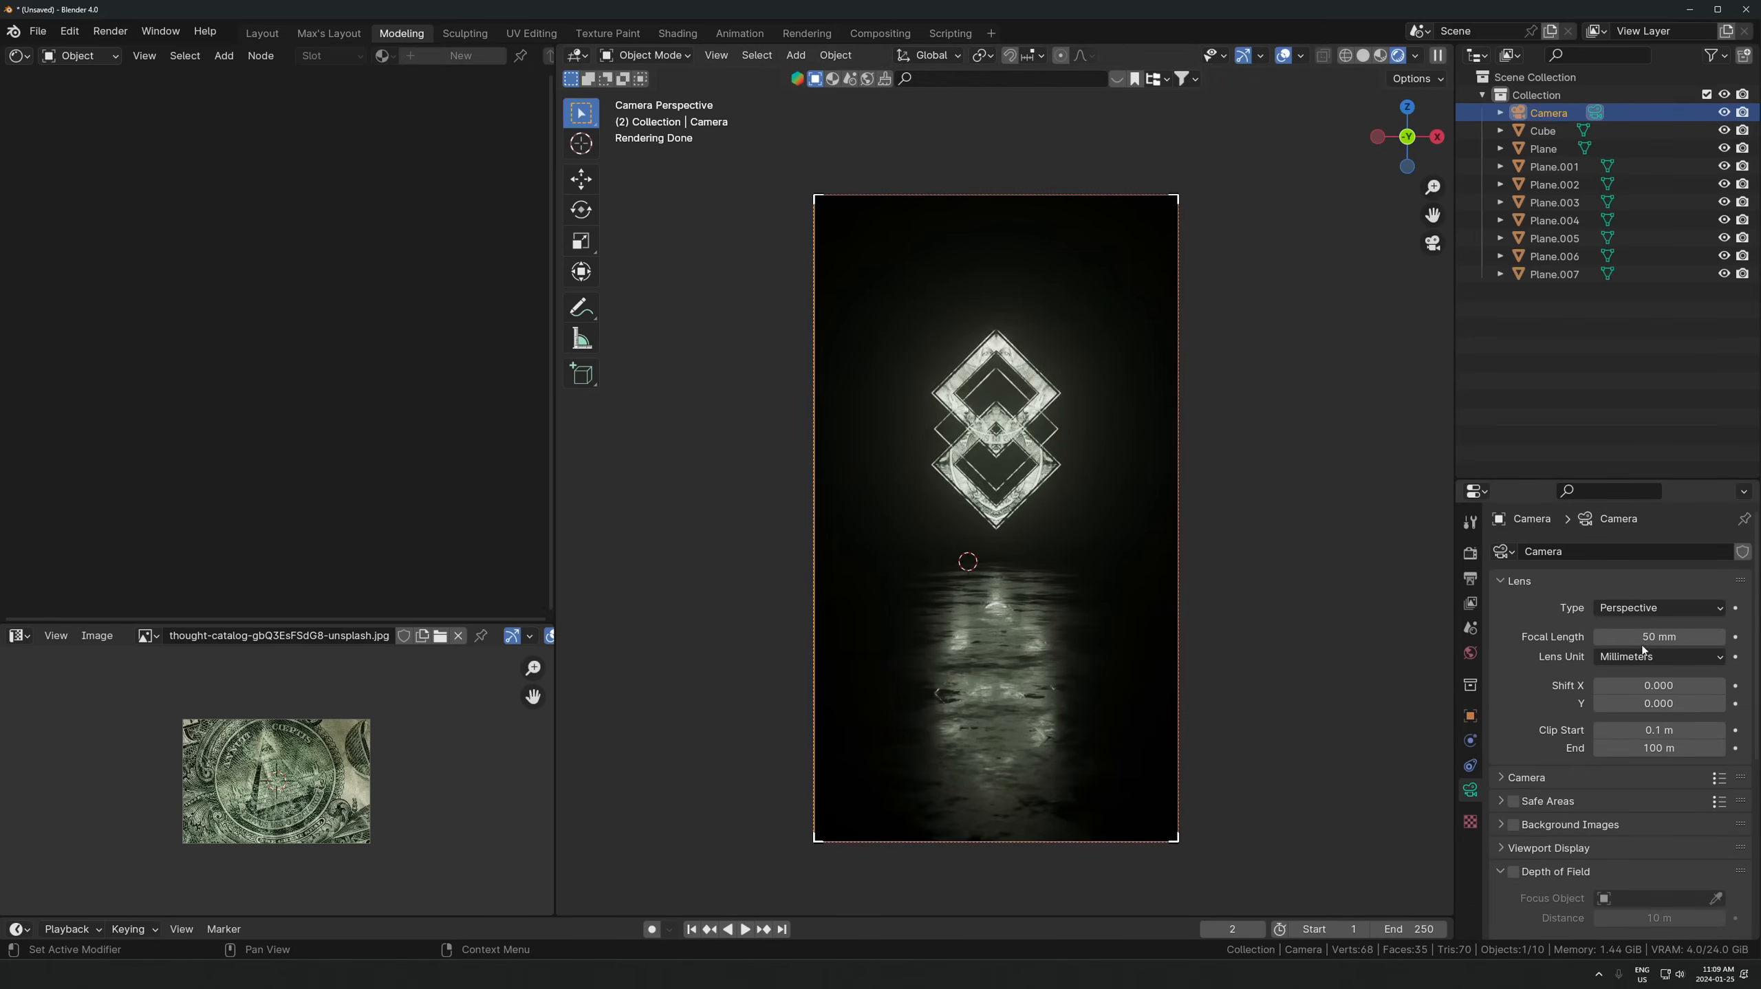
pyautogui.write('24')
pyautogui.press('Return')
pyautogui.press('g')
pyautogui.press('y')
pyautogui.click(1112, 656)
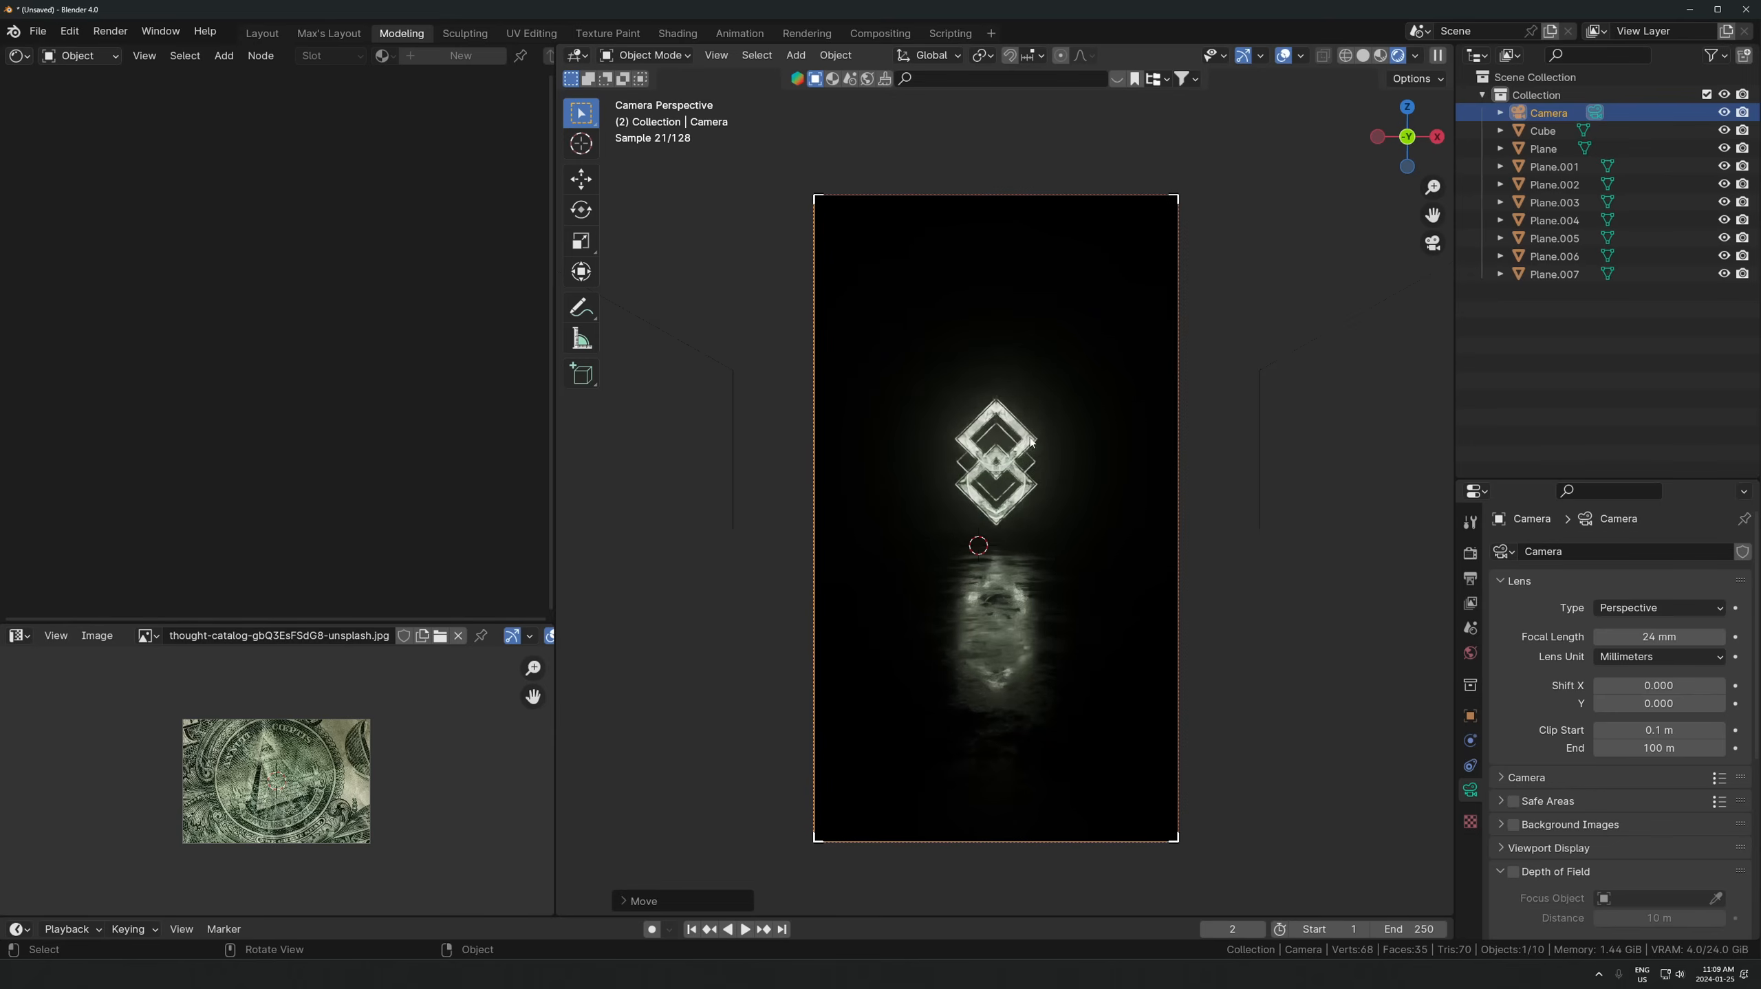
# - Select all the diamond frames and outlines together, scale them up and adjust their height along Z
pyautogui.moveTo(928, 398); pyautogui.dragTo(1081, 489)
pyautogui.press('s')
pyautogui.click(1257, 446)
pyautogui.press('g')
pyautogui.press('z')
pyautogui.click(1105, 505)
# - Move the selected diamond frames along the Y axis, then refine their scale and their height above the floor
pyautogui.press('g')
pyautogui.press('y')
pyautogui.click(1228, 400)
pyautogui.press('s')
pyautogui.click(1211, 396)
pyautogui.press('g')
pyautogui.press('z')
pyautogui.click(1208, 405)
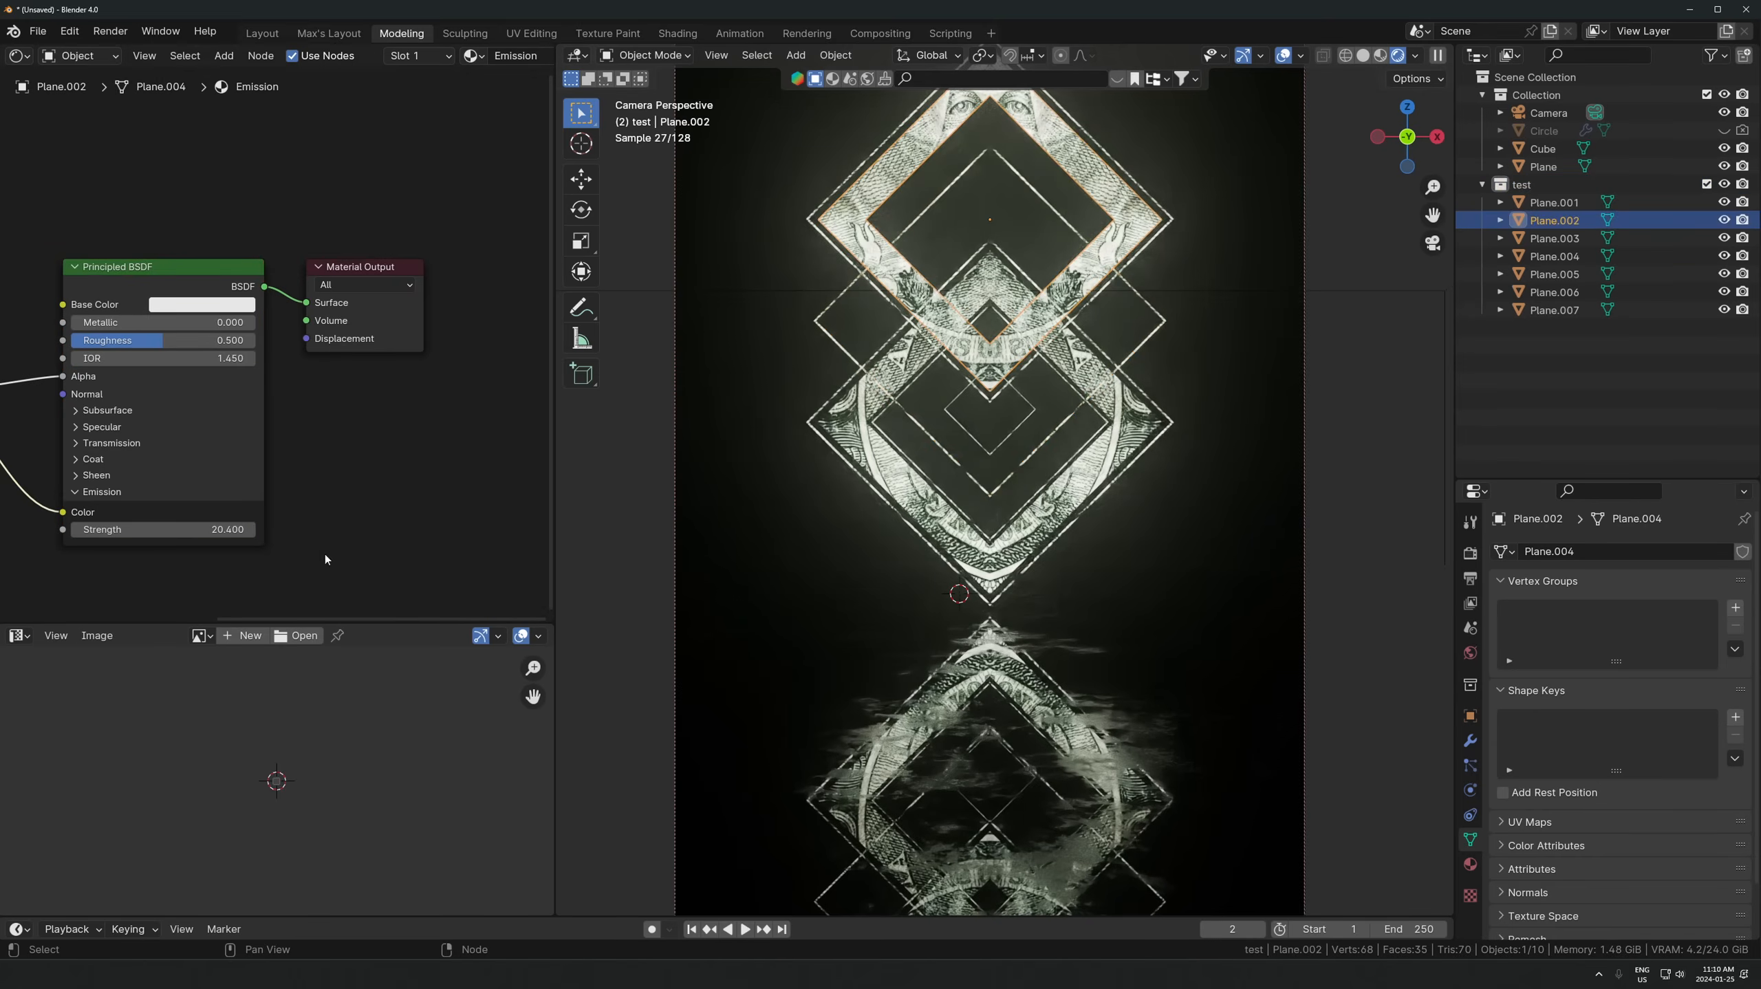
# - Insert a Color Ramp between the banknote image and the Alpha input, with the black stop at 0.133 and the white stop pulled inward
pyautogui.moveTo(325, 553); pyautogui.dragTo(548, 536, button='middle')
pyautogui.scroll(-3, 547, 537)
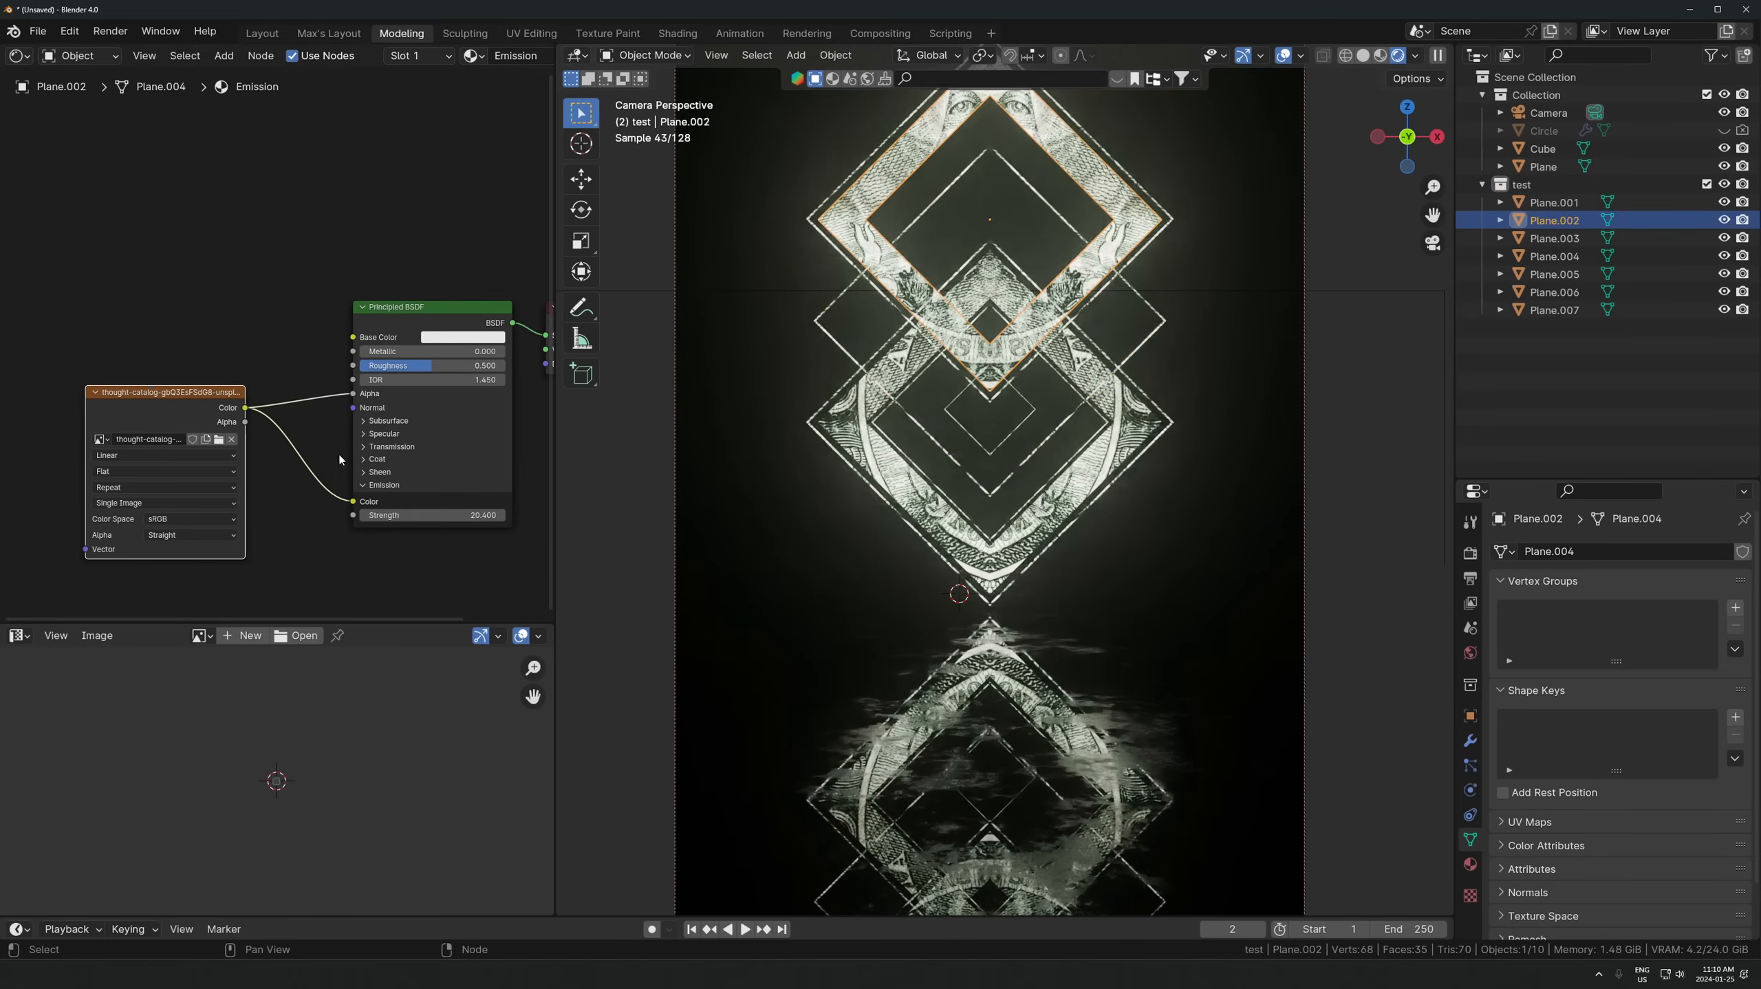
pyautogui.scroll(5, 267, 347)
pyautogui.moveTo(133, 421); pyautogui.dragTo(44, 428)
pyautogui.hotkey('shift', 'a')
pyautogui.write('colo')
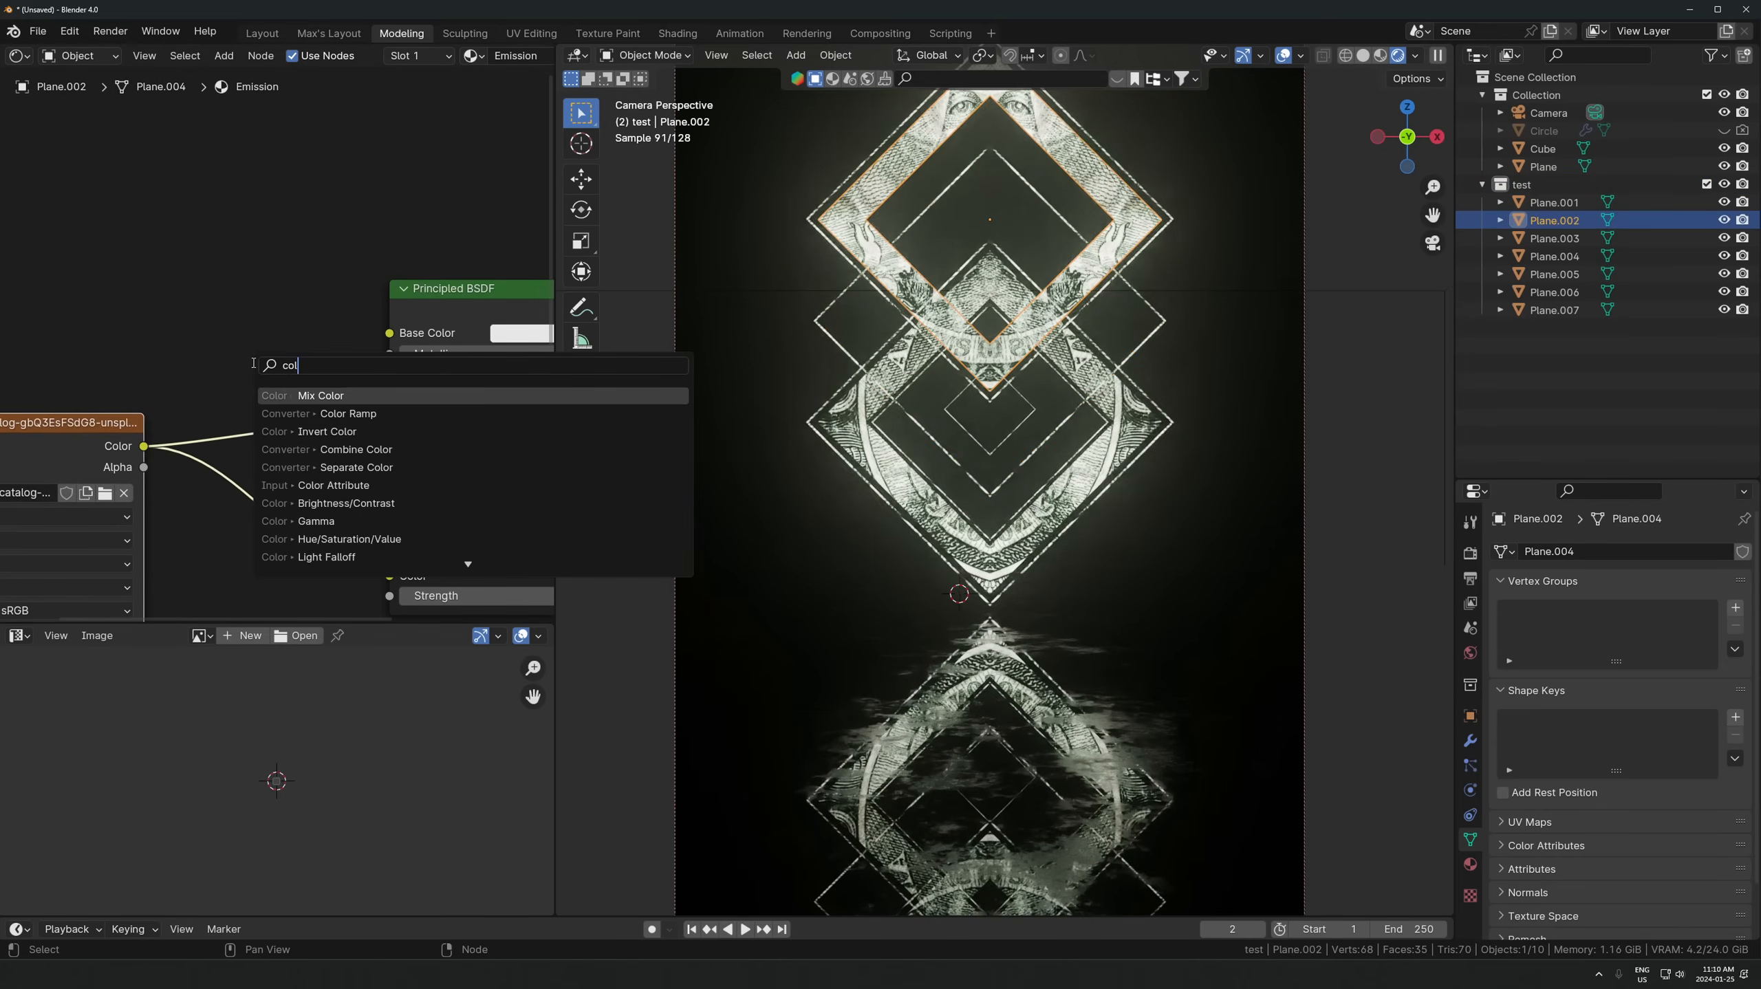
pyautogui.click(335, 415)
pyautogui.click(212, 240)
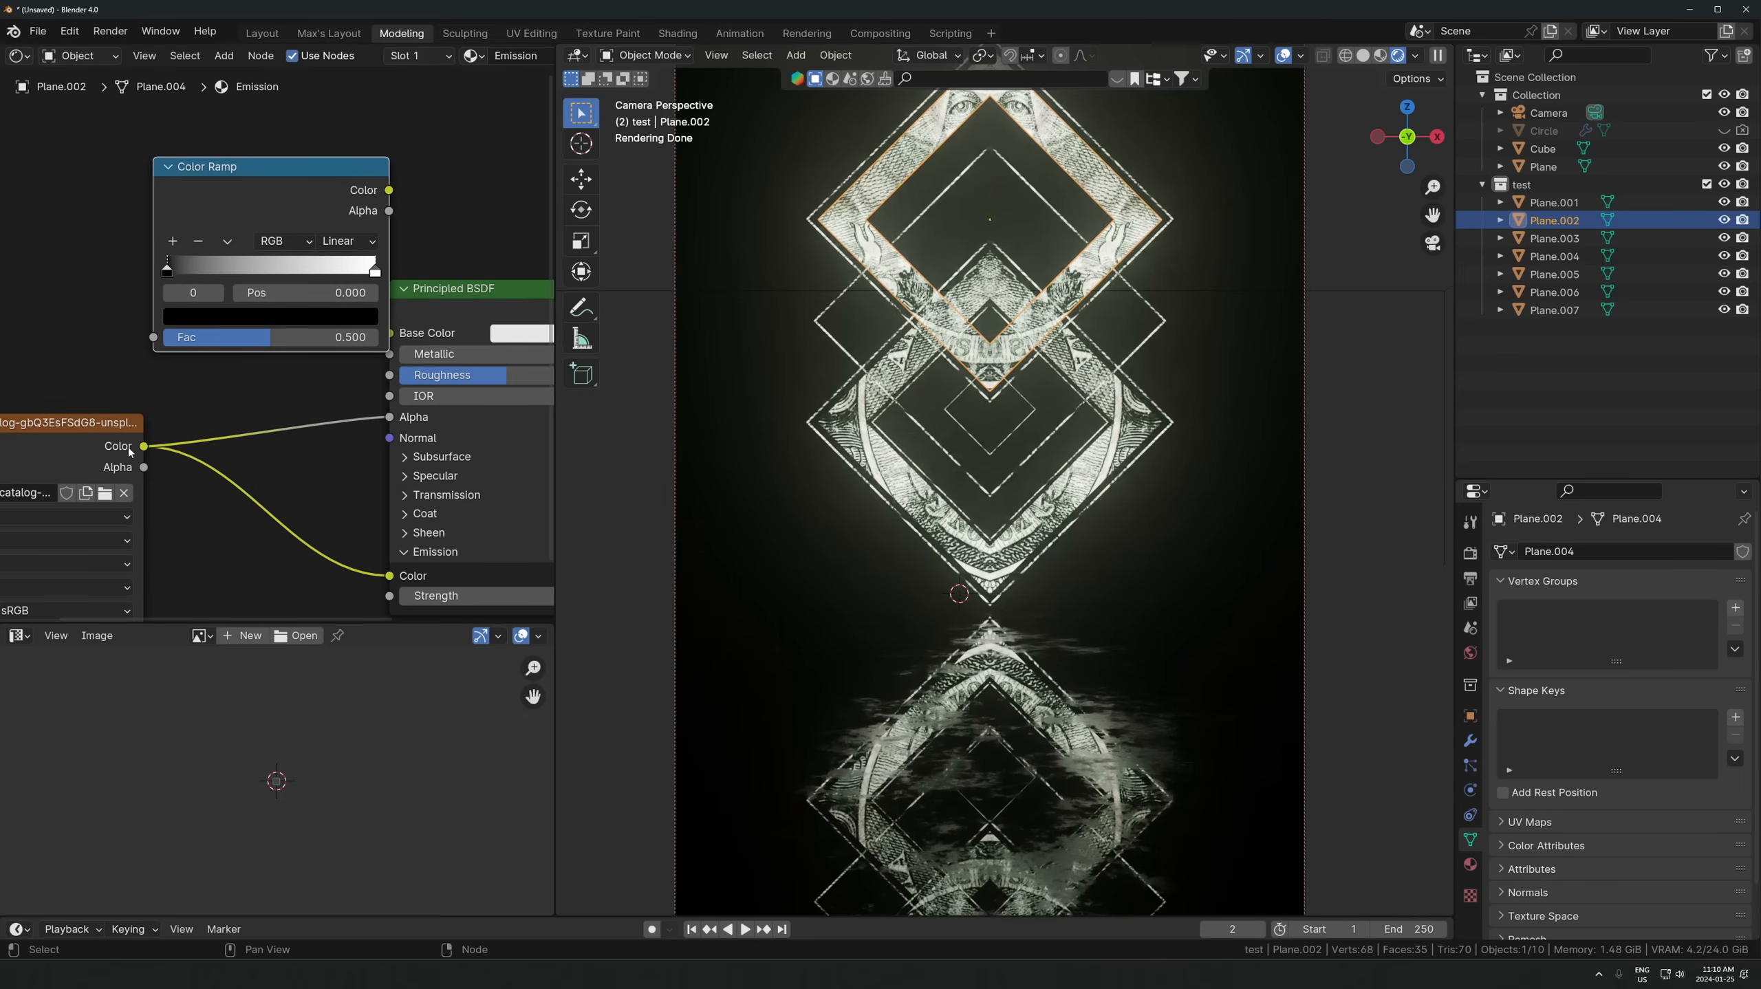
pyautogui.moveTo(278, 167); pyautogui.dragTo(358, 231)
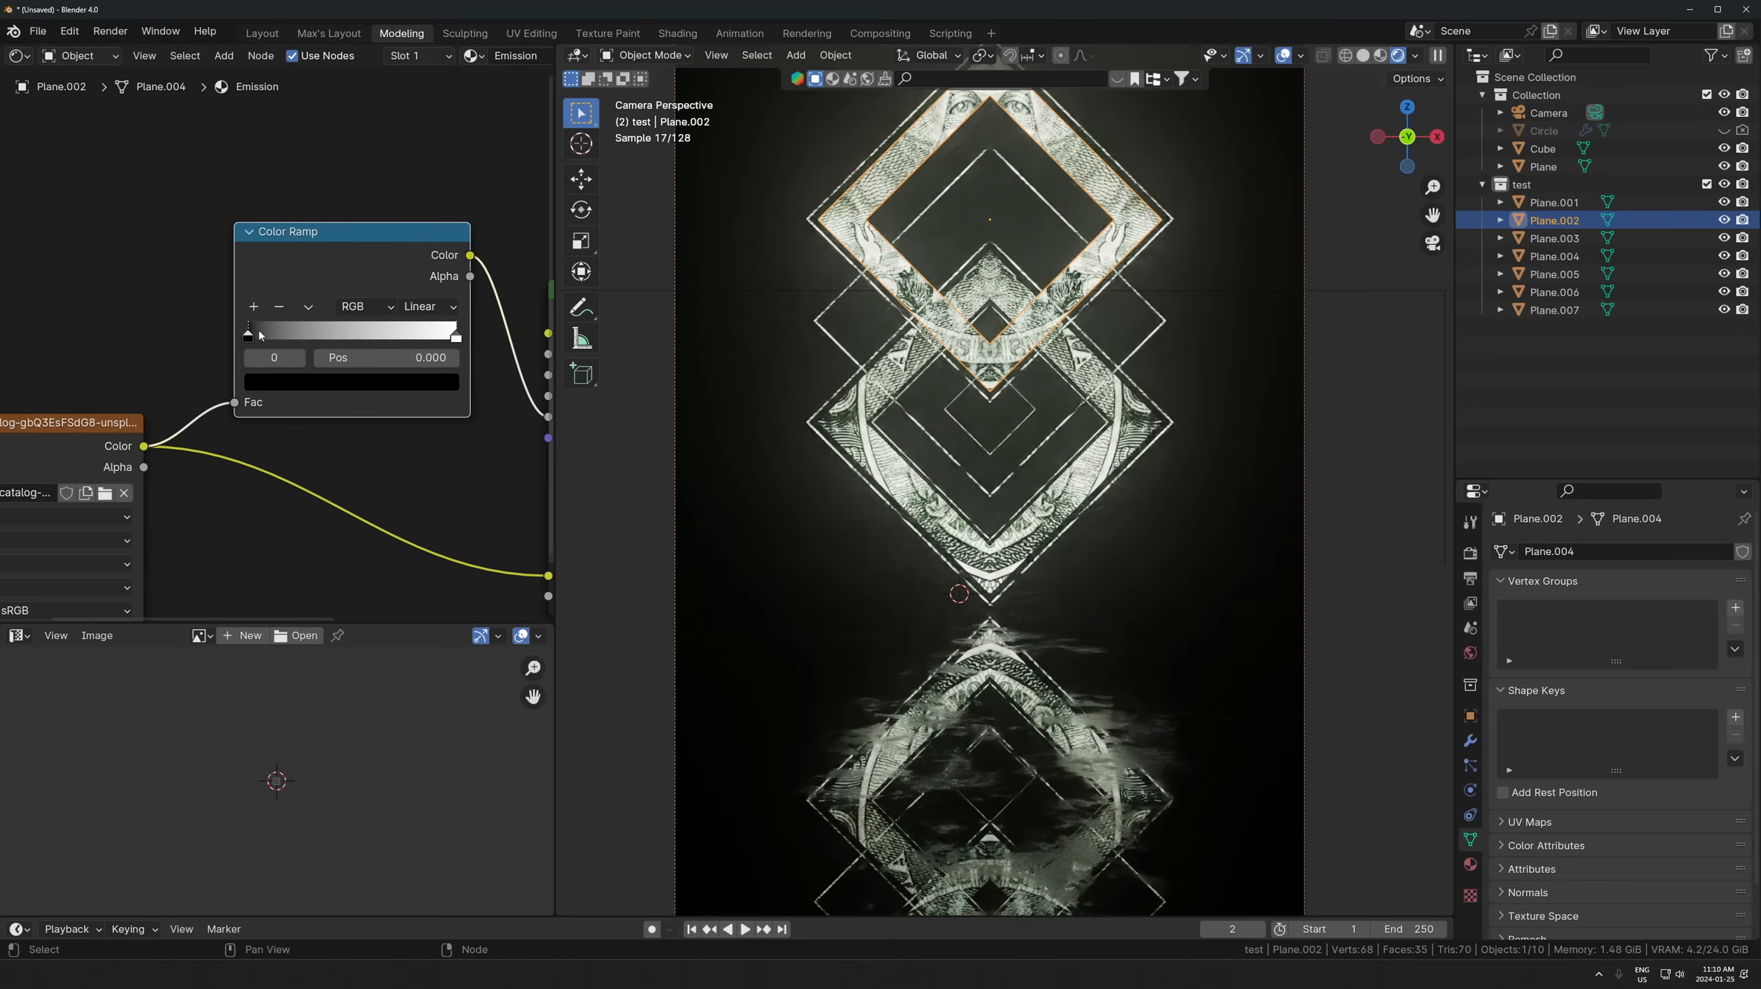
pyautogui.moveTo(262, 337); pyautogui.dragTo(299, 338)
pyautogui.moveTo(422, 337); pyautogui.dragTo(289, 339)
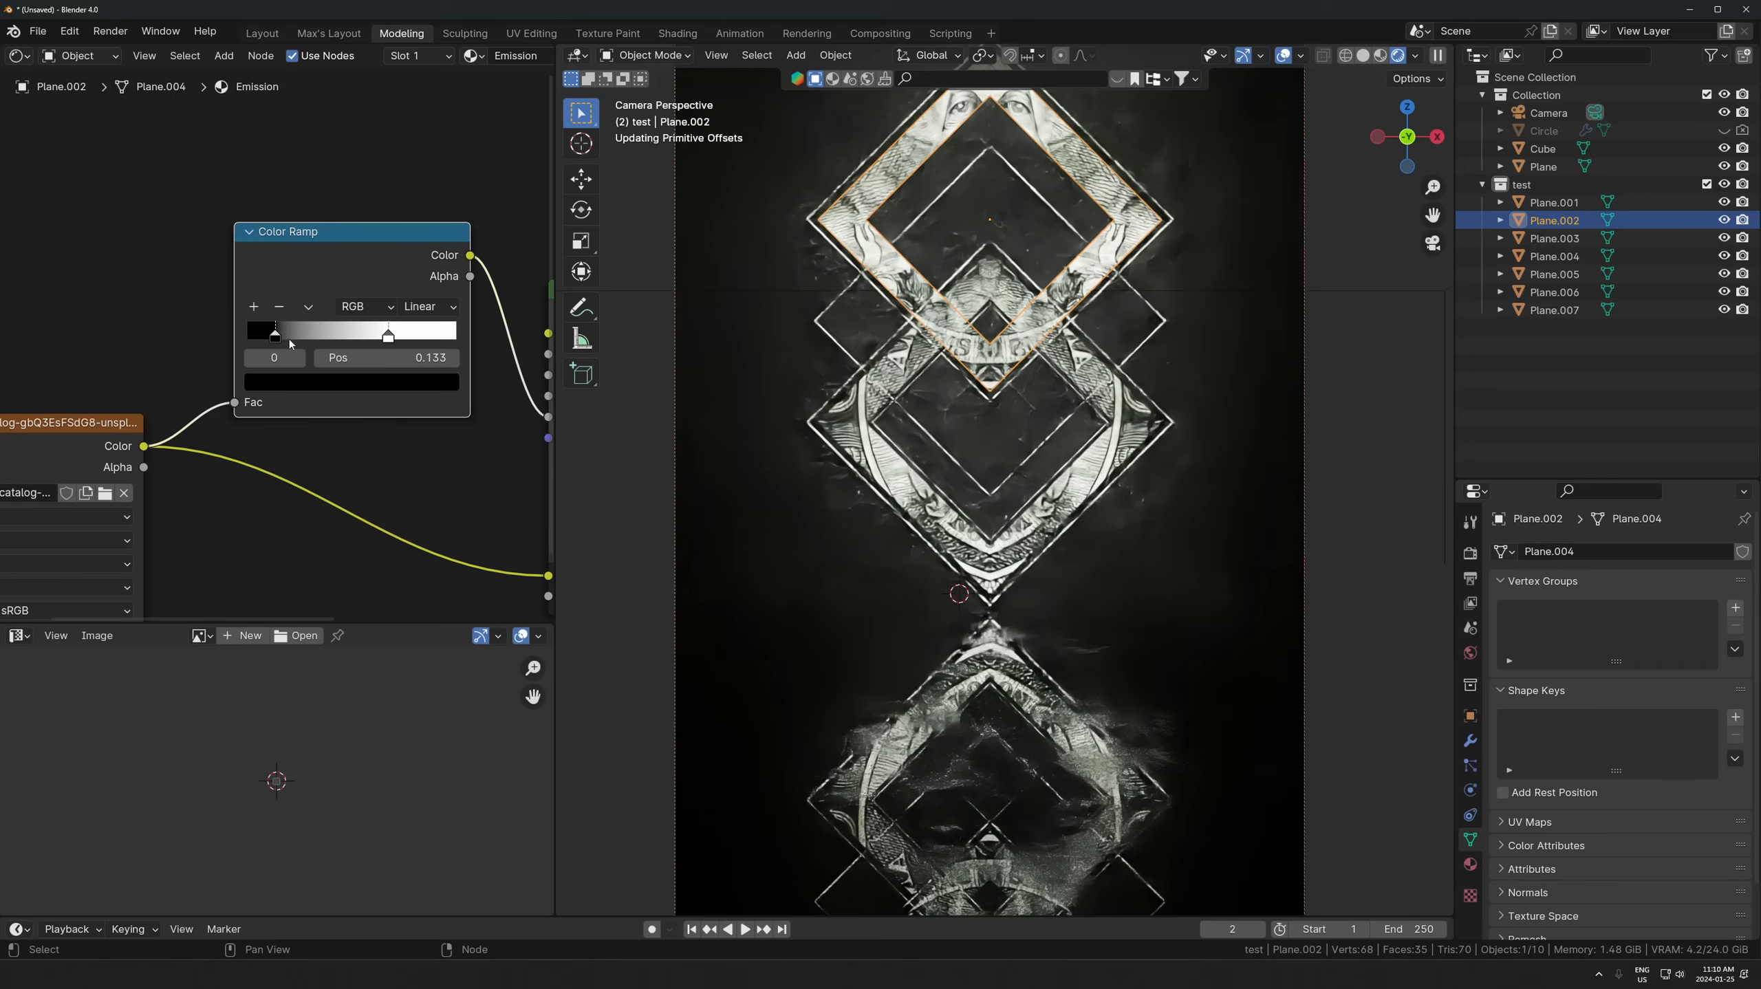
# - Insert a Mix Color node between the banknote image and the Emission Color, with its blending mode set to Multiply
pyautogui.scroll(-2, 289, 338)
pyautogui.hotkey('shift', 'a')
pyautogui.write('n')
pyautogui.press('BackSpace')
pyautogui.write('mixc')
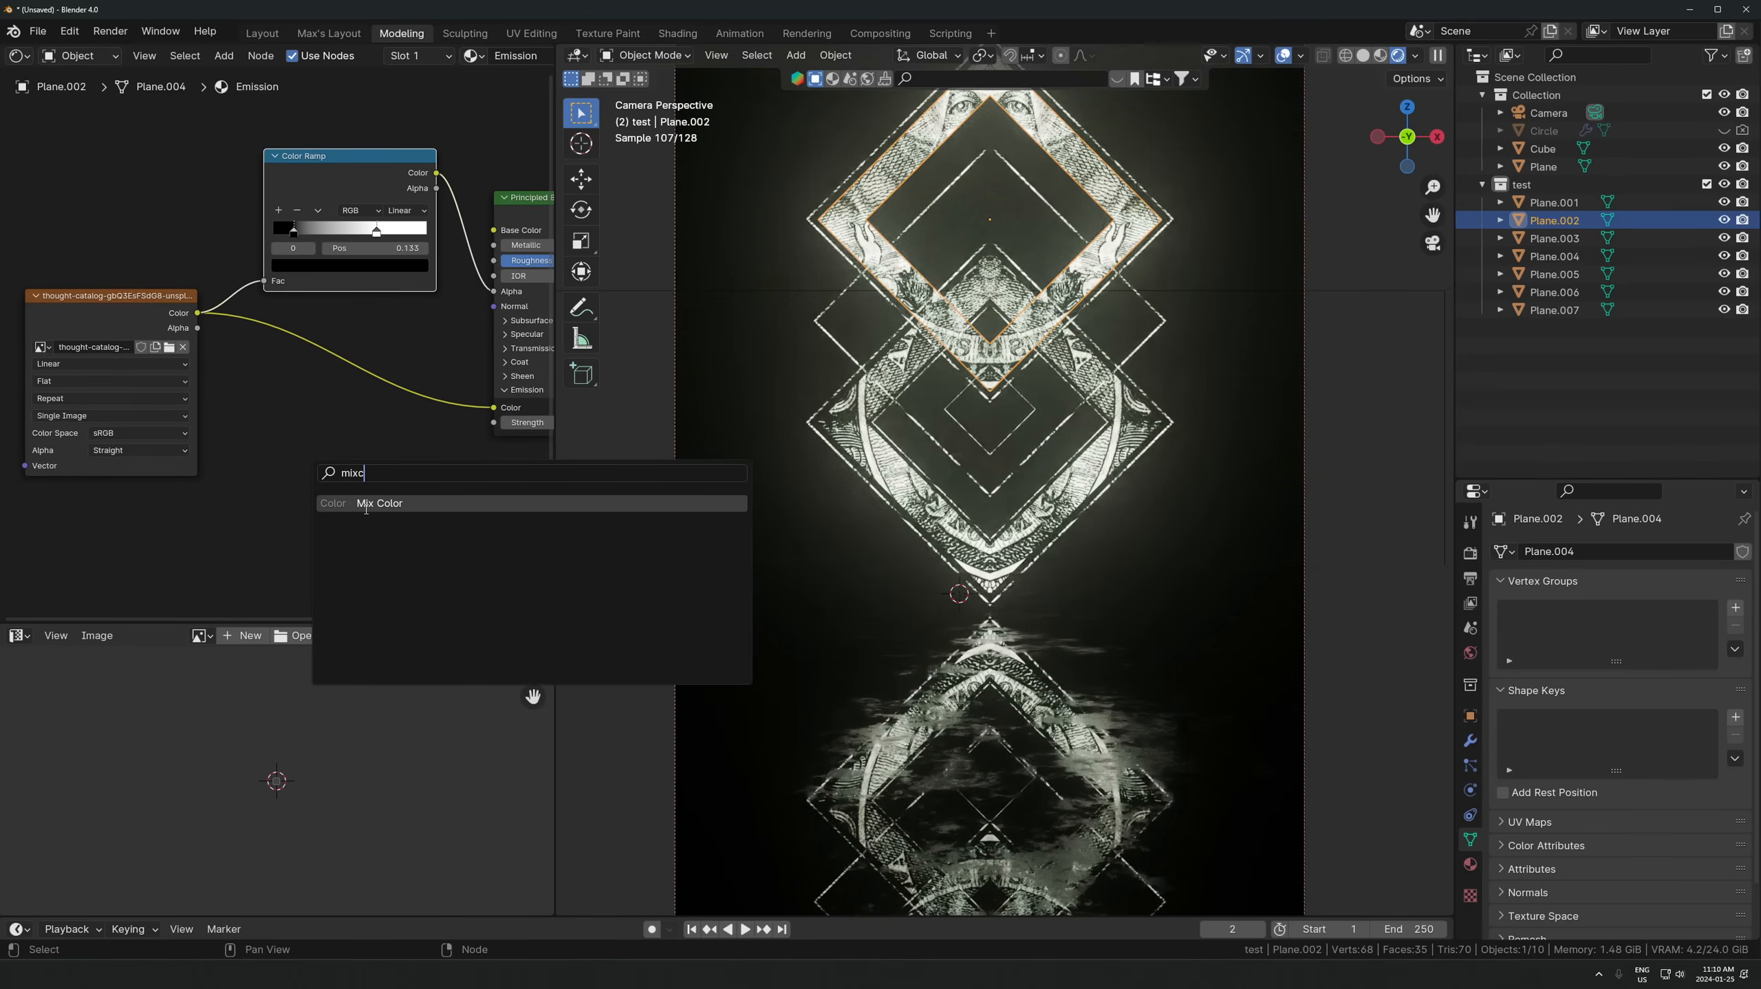
pyautogui.click(372, 503)
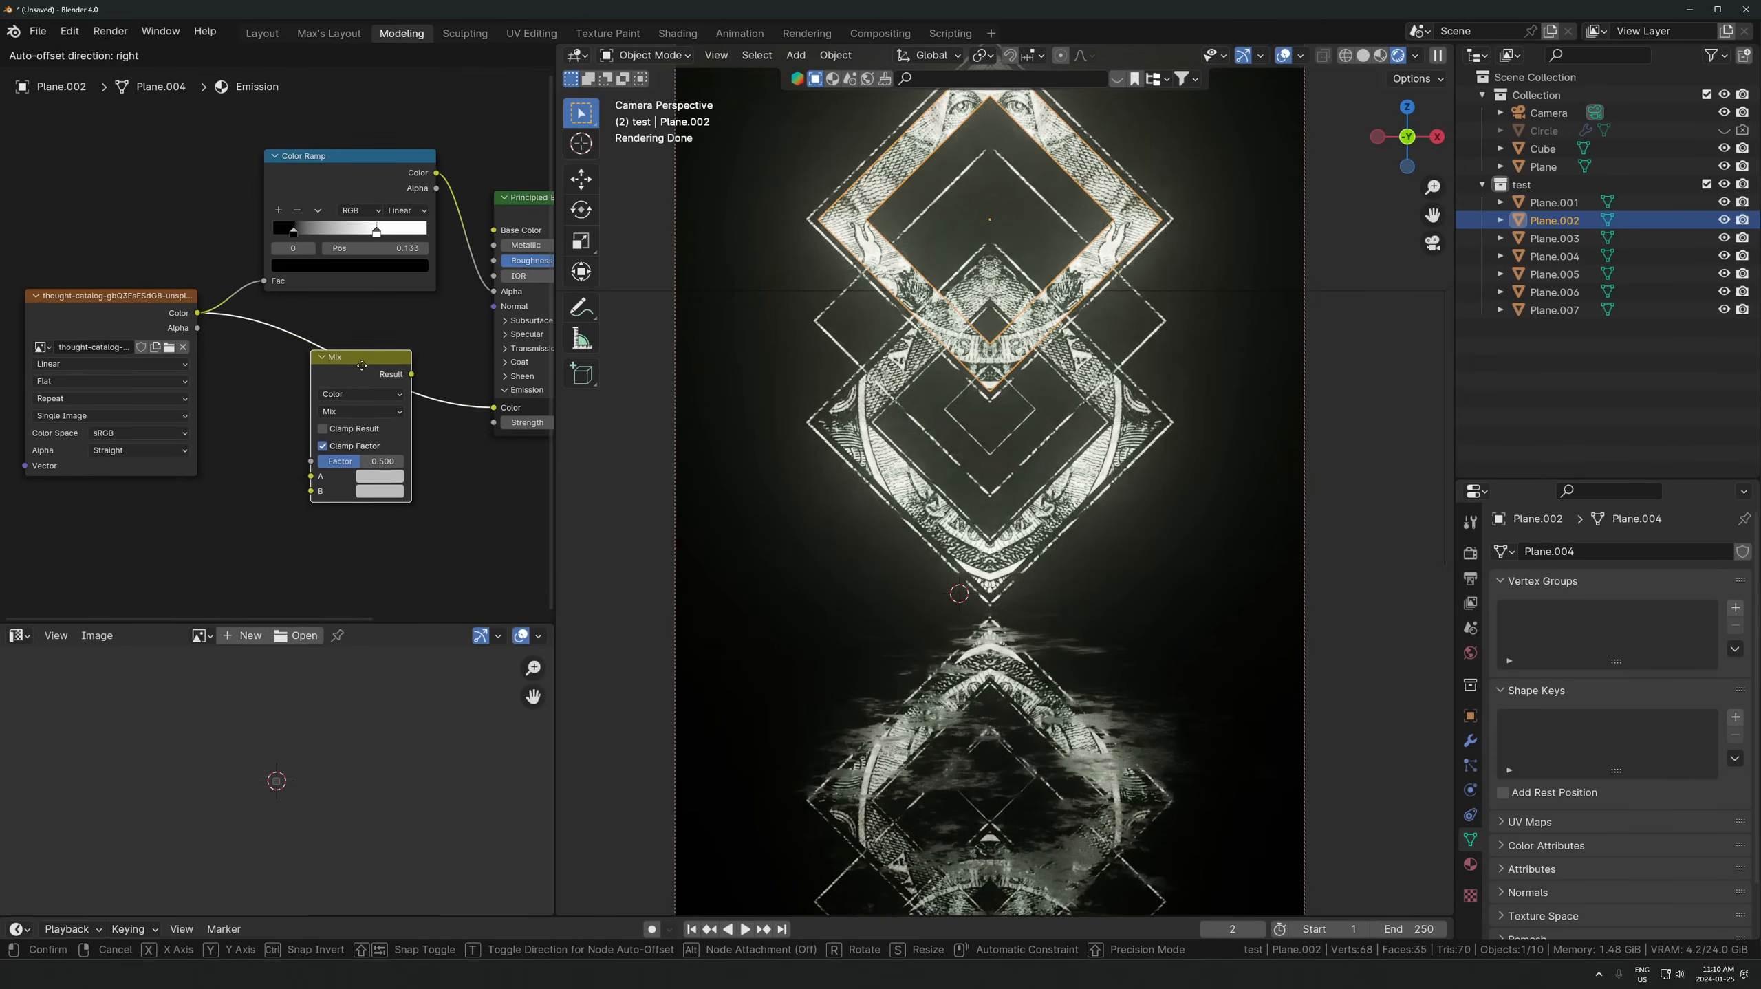
pyautogui.click(281, 418)
pyautogui.moveTo(282, 418); pyautogui.dragTo(230, 416, button='middle')
pyautogui.click(310, 408)
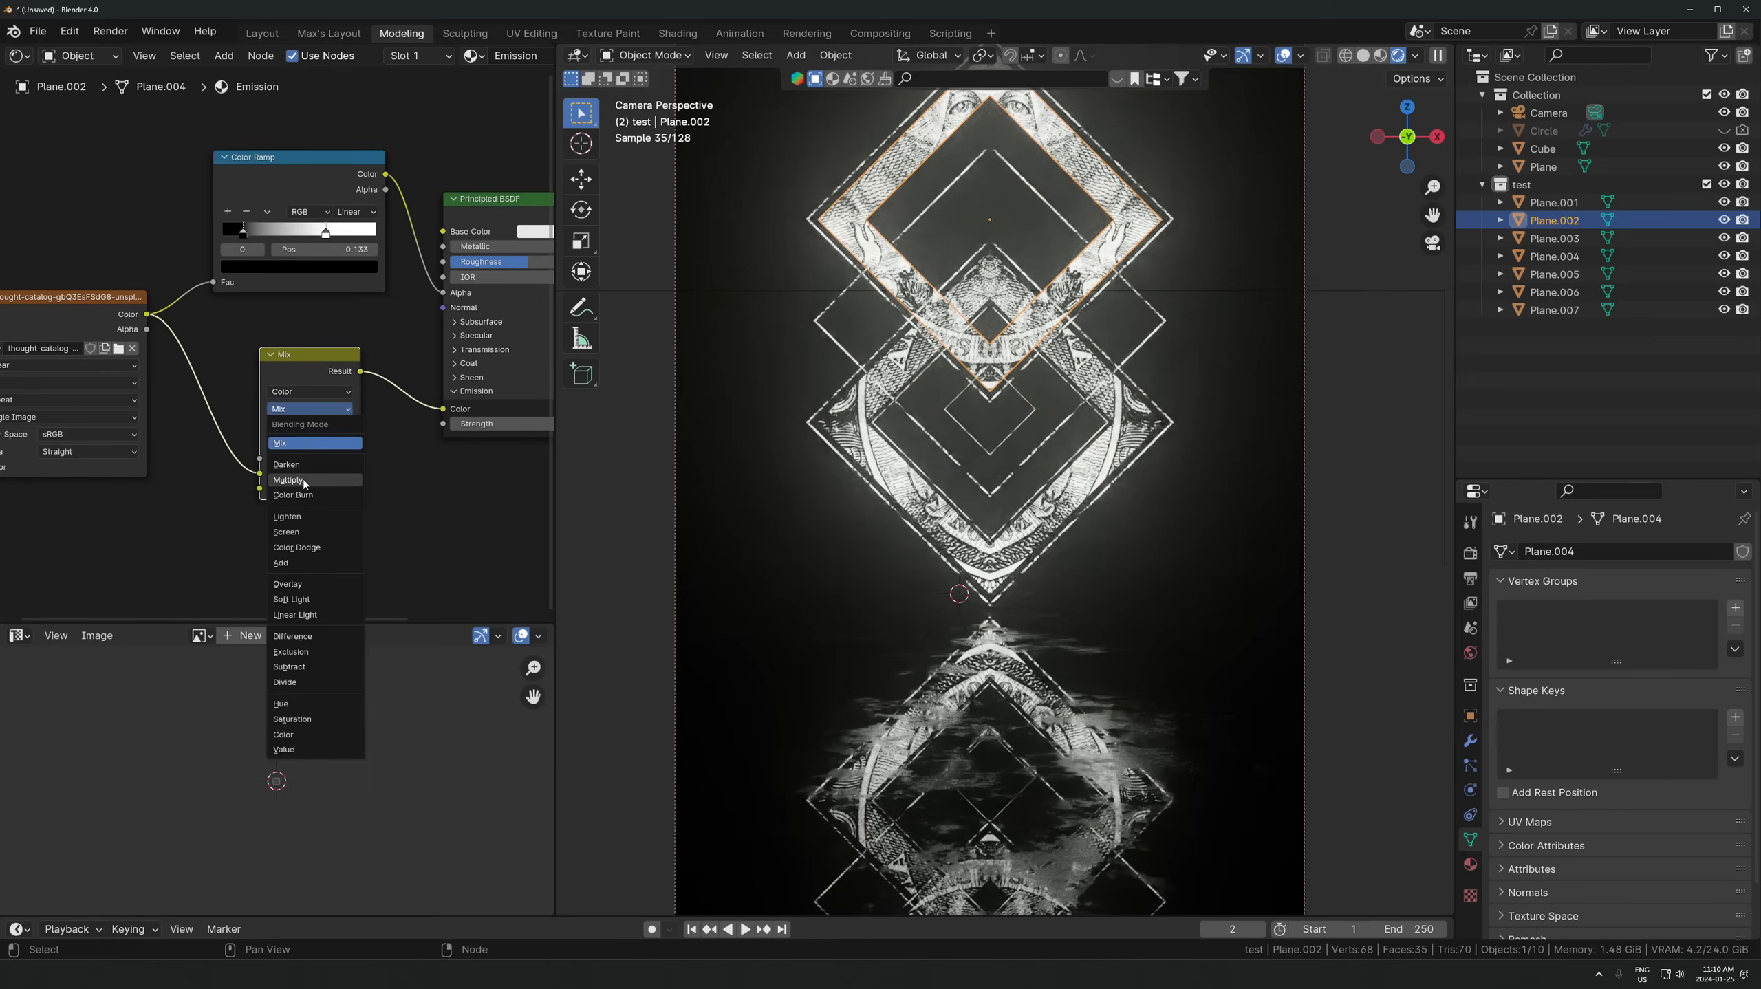
pyautogui.click(304, 479)
# - Set the Multiply node's B color to orange with Hue 0.020, Saturation 0.990 and Value 1.000
pyautogui.scroll(2, 308, 499)
pyautogui.click(335, 588)
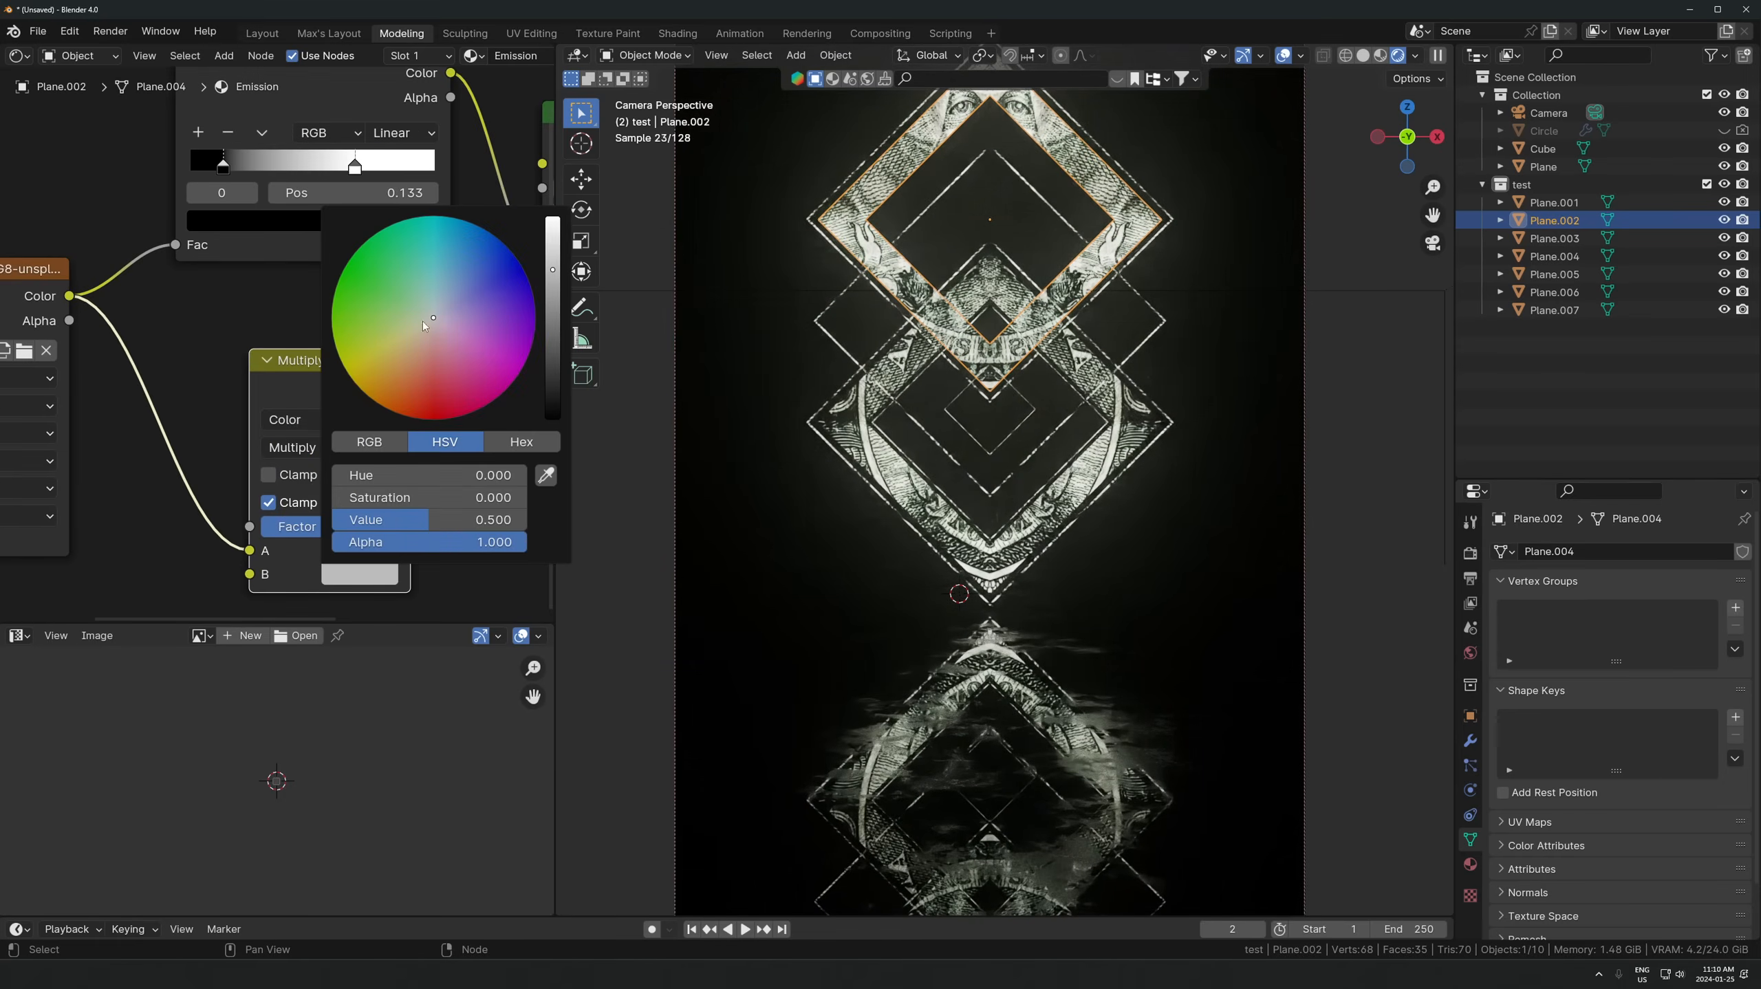
pyautogui.moveTo(428, 322); pyautogui.dragTo(419, 357)
pyautogui.click(553, 216)
pyautogui.moveTo(460, 285)
pyautogui.mouseDown()
pyautogui.moveTo(443, 352)
pyautogui.moveTo(382, 383)
pyautogui.moveTo(482, 382)
pyautogui.moveTo(510, 292)
pyautogui.moveTo(436, 251)
pyautogui.moveTo(386, 330)
pyautogui.moveTo(388, 409)
pyautogui.moveTo(402, 405)
pyautogui.mouseUp()
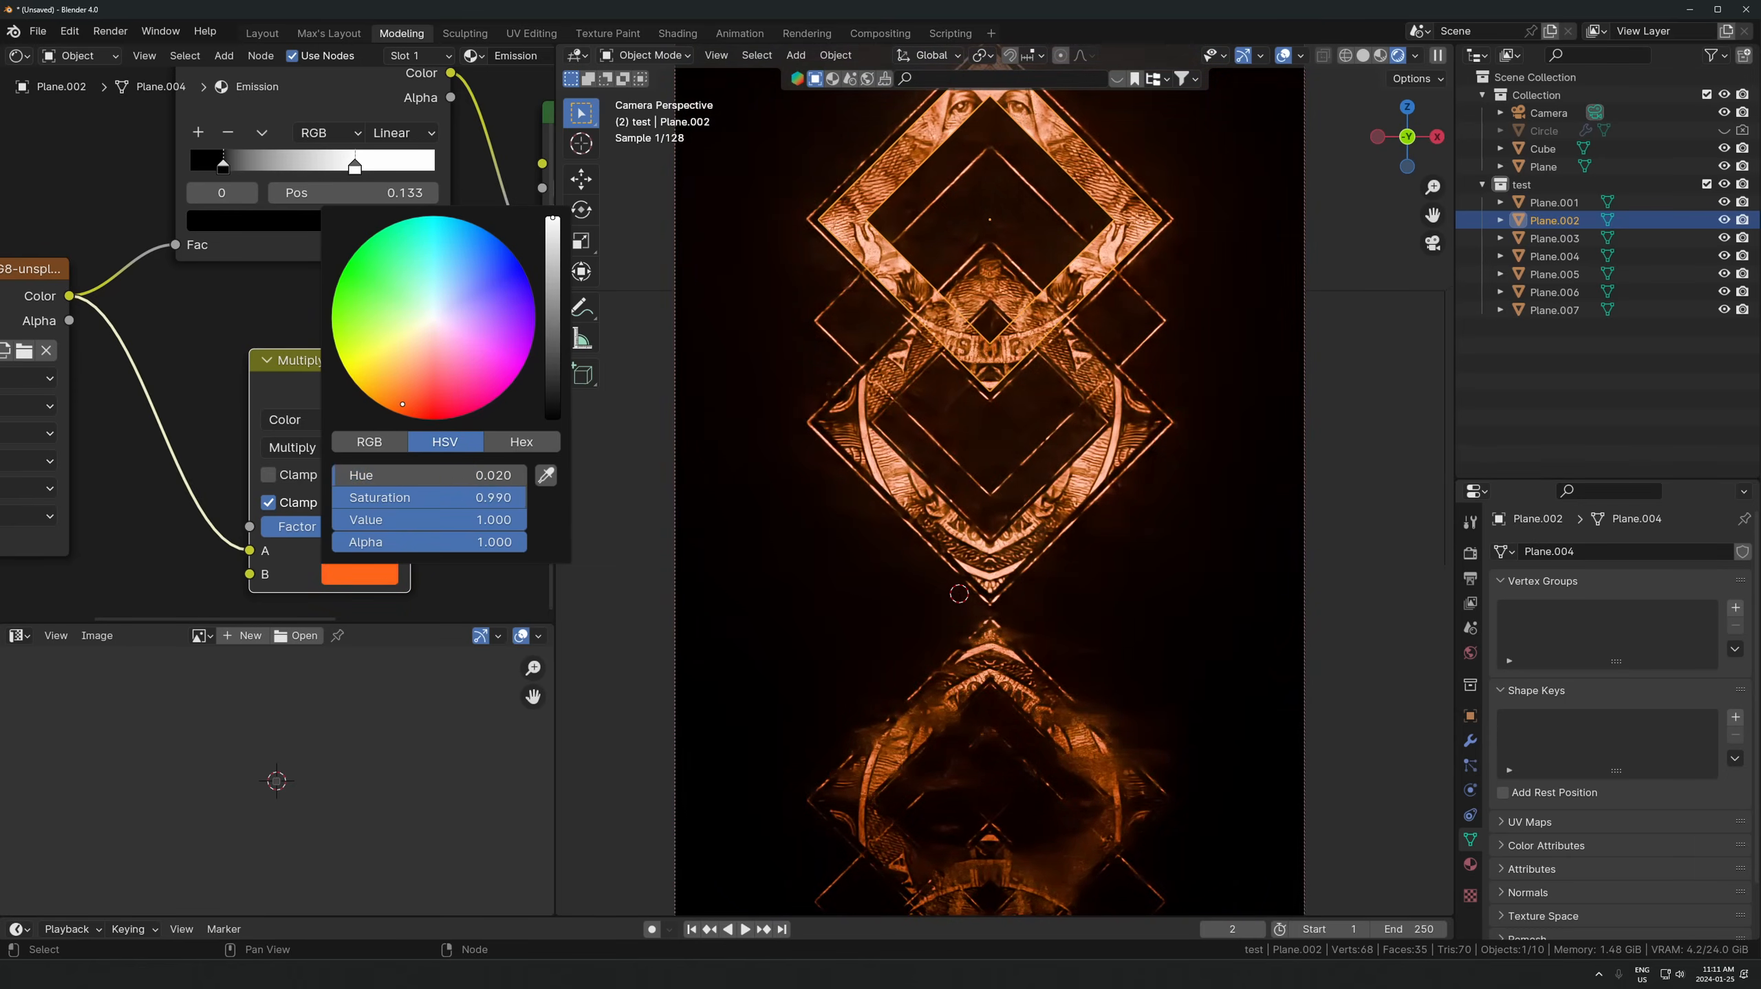
# - Adjust the Color Ramp stops, with the black stop at 0.320, and raise the Emission Strength to 260.4
pyautogui.moveTo(346, 191); pyautogui.dragTo(315, 303, button='middle')
pyautogui.moveTo(193, 277); pyautogui.dragTo(404, 277)
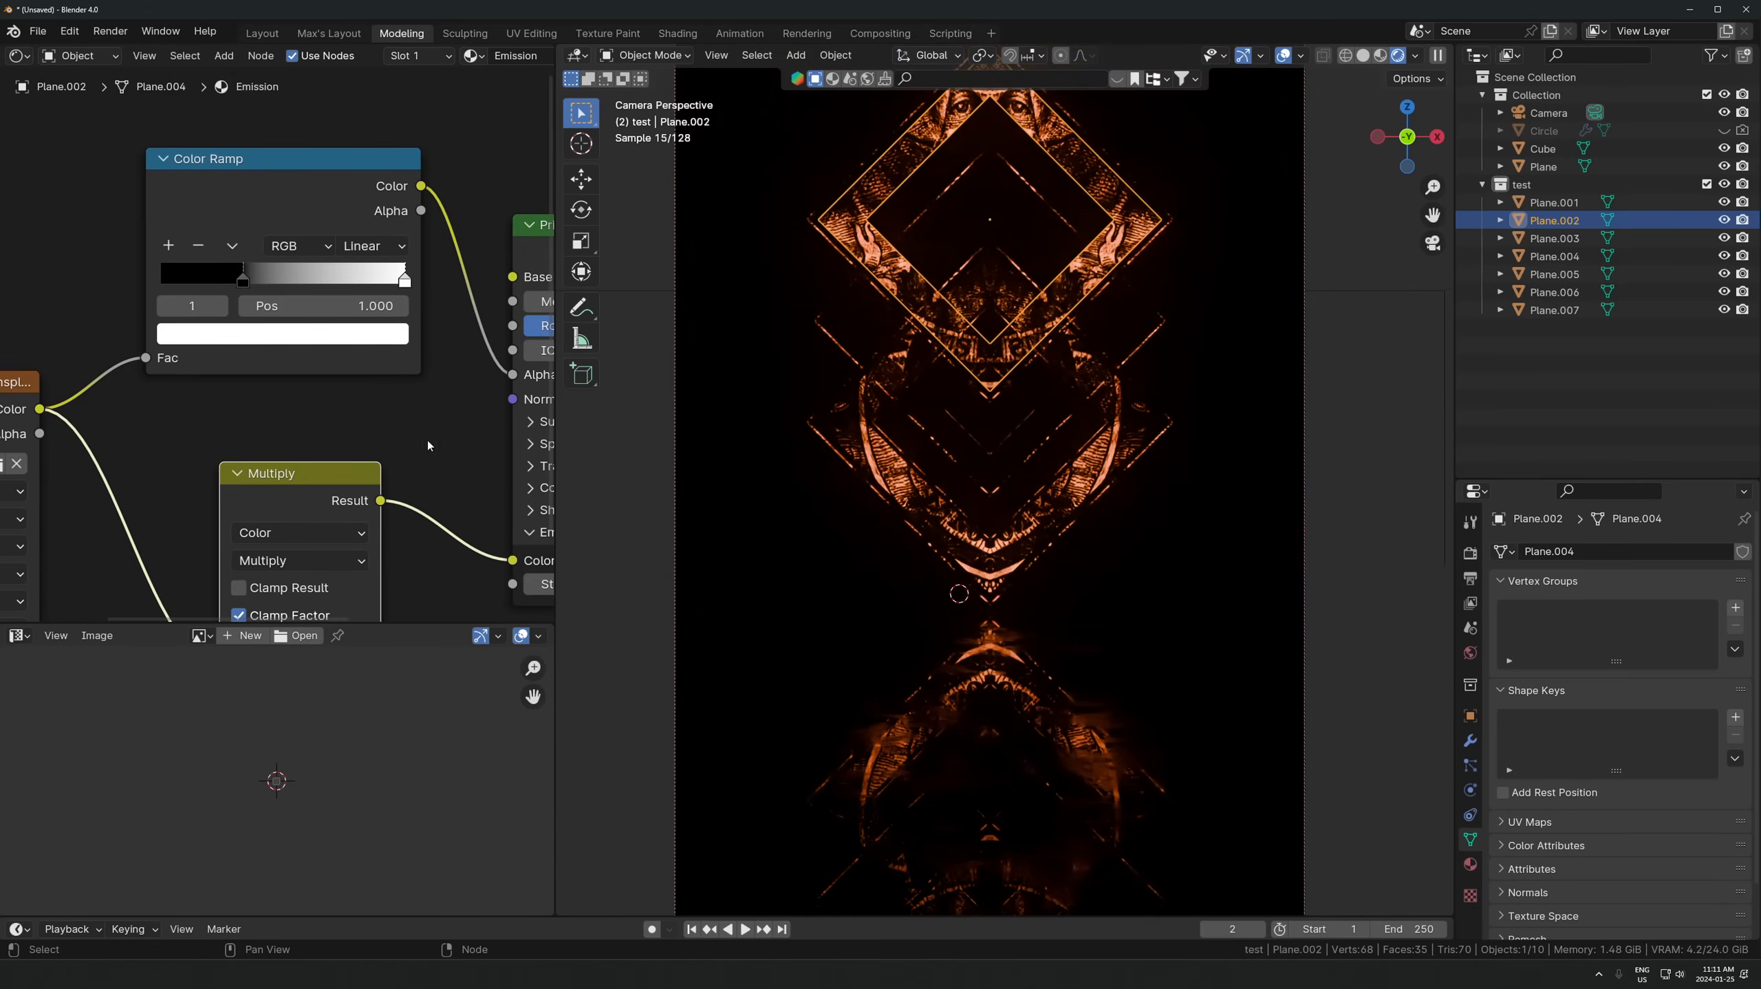
pyautogui.moveTo(367, 386); pyautogui.dragTo(130, 291, button='middle')
pyautogui.moveTo(401, 491); pyautogui.dragTo(444, 491)
pyautogui.moveTo(347, 416); pyautogui.dragTo(509, 507, button='middle')
pyautogui.moveTo(167, 276)
pyautogui.mouseDown()
pyautogui.moveTo(301, 276)
pyautogui.moveTo(149, 288)
pyautogui.moveTo(189, 293)
pyautogui.mouseUp()
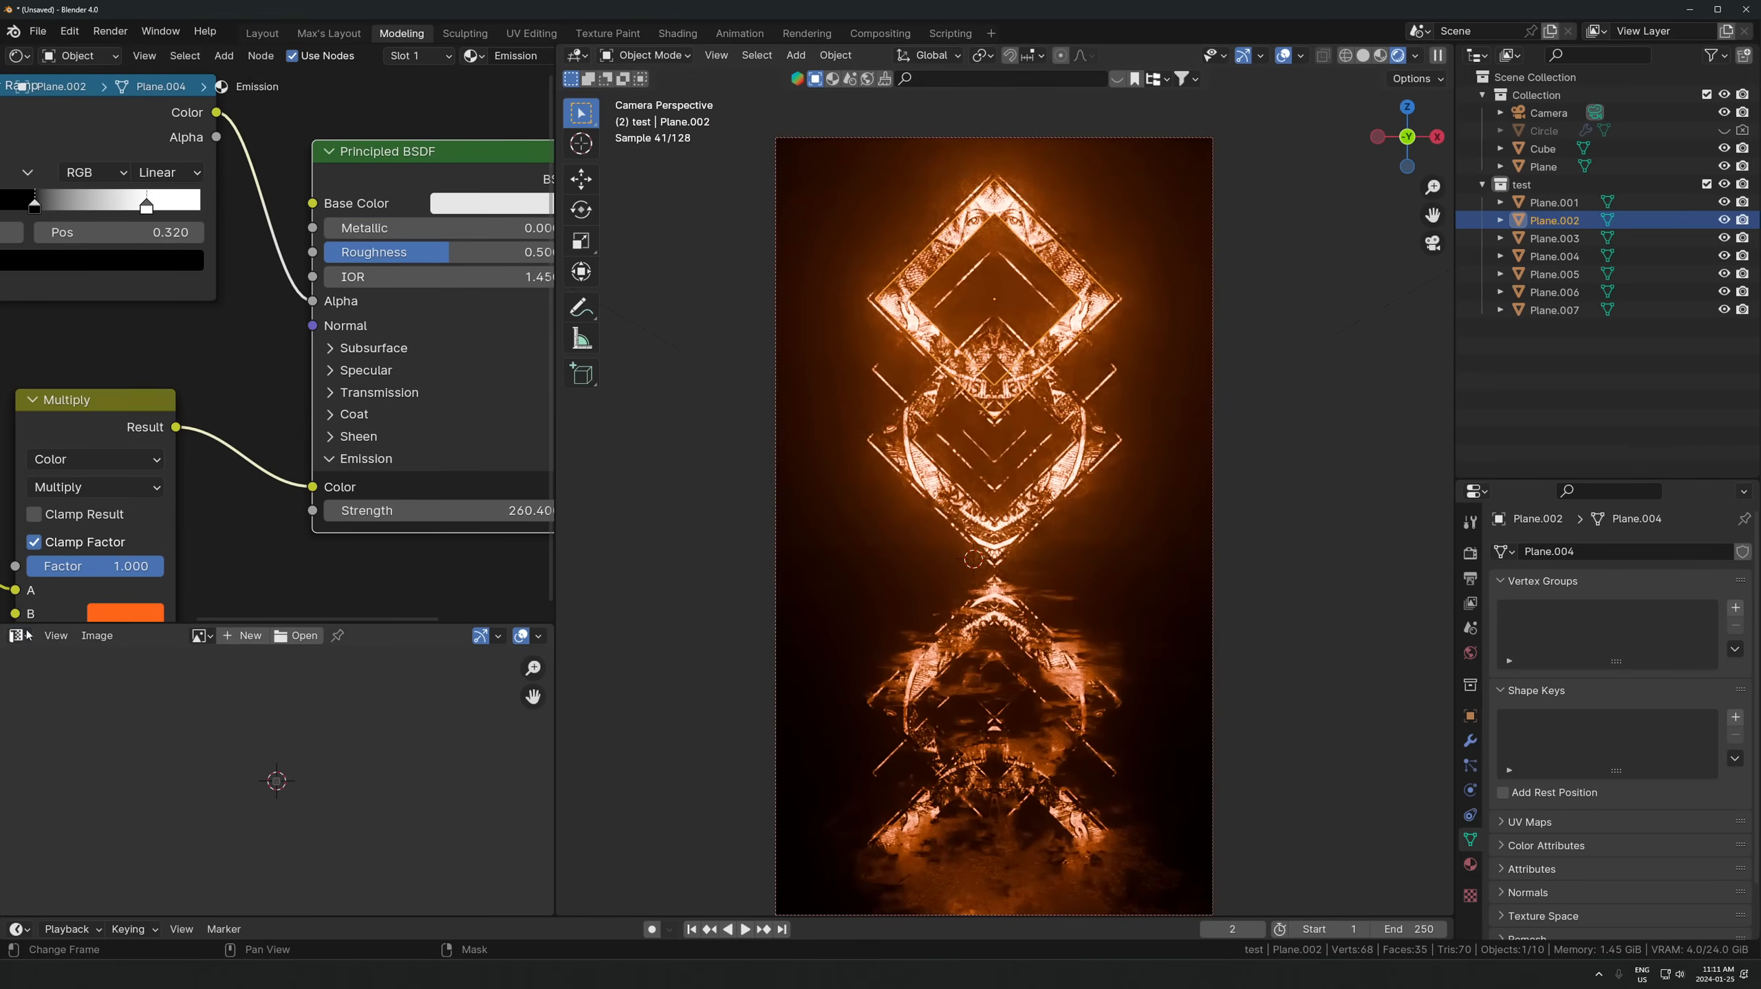
# - Place the standing man asset from the Asset Browser on the floor in front of the frames and rotate him around Z
pyautogui.click(28, 635)
pyautogui.click(565, 745)
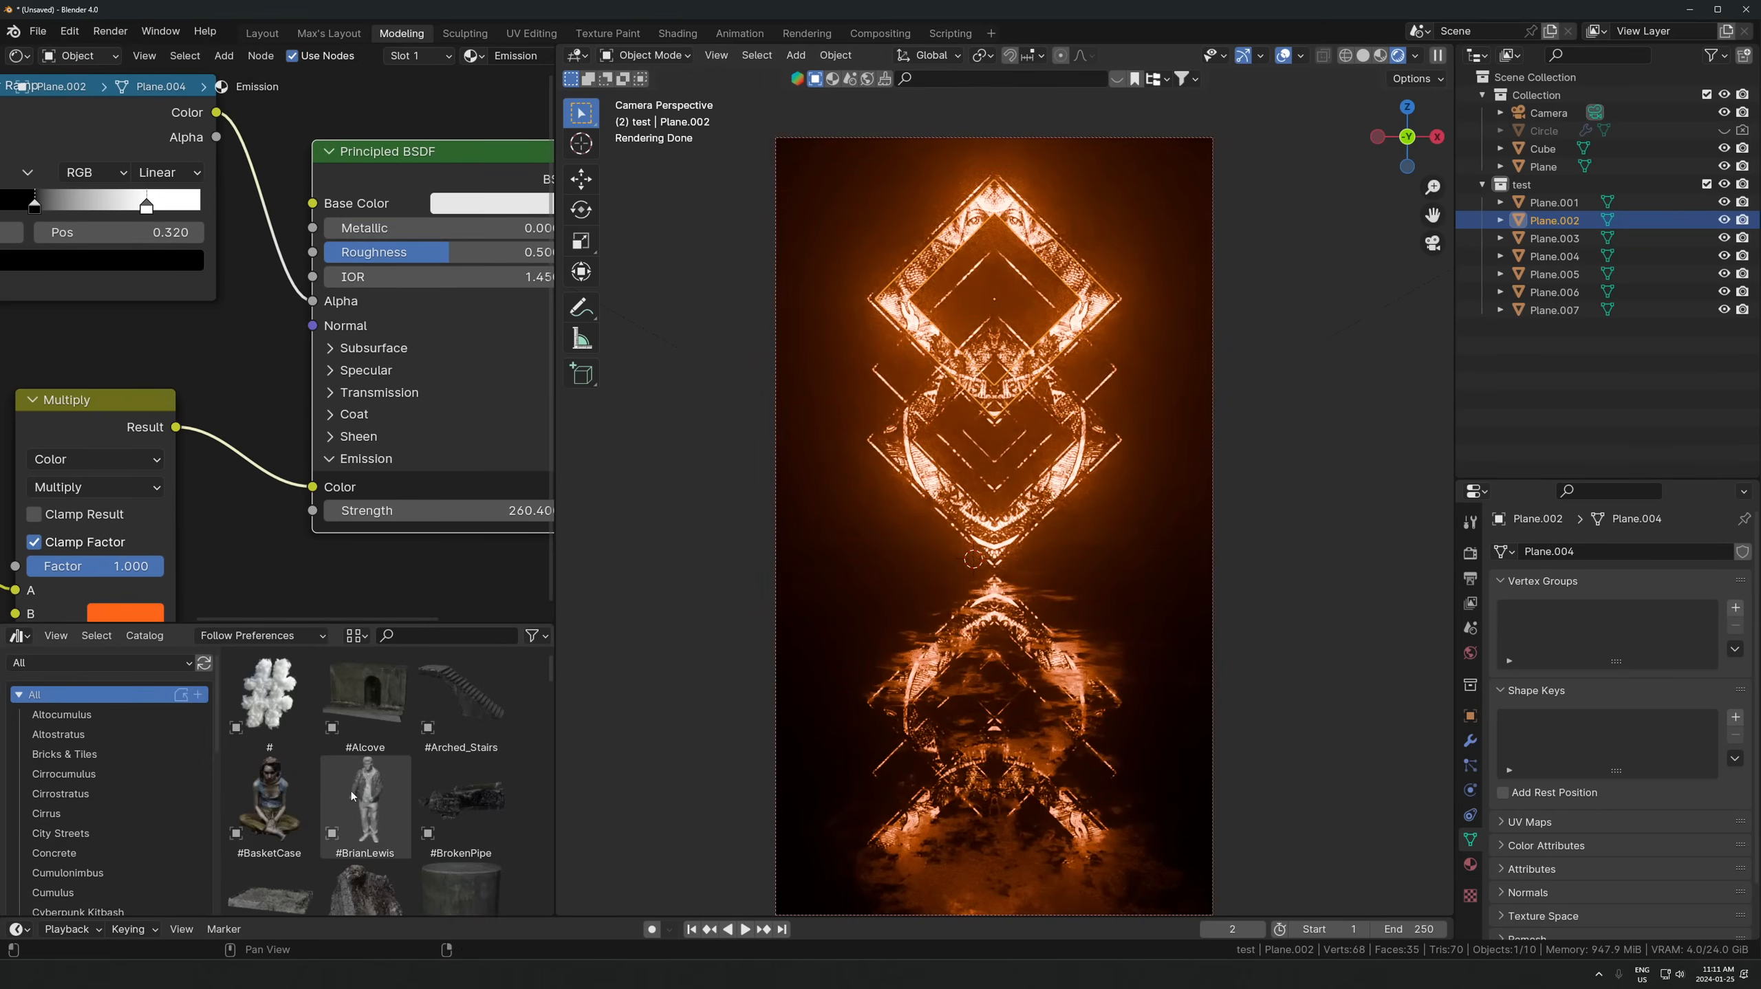
pyautogui.moveTo(349, 800); pyautogui.dragTo(887, 700)
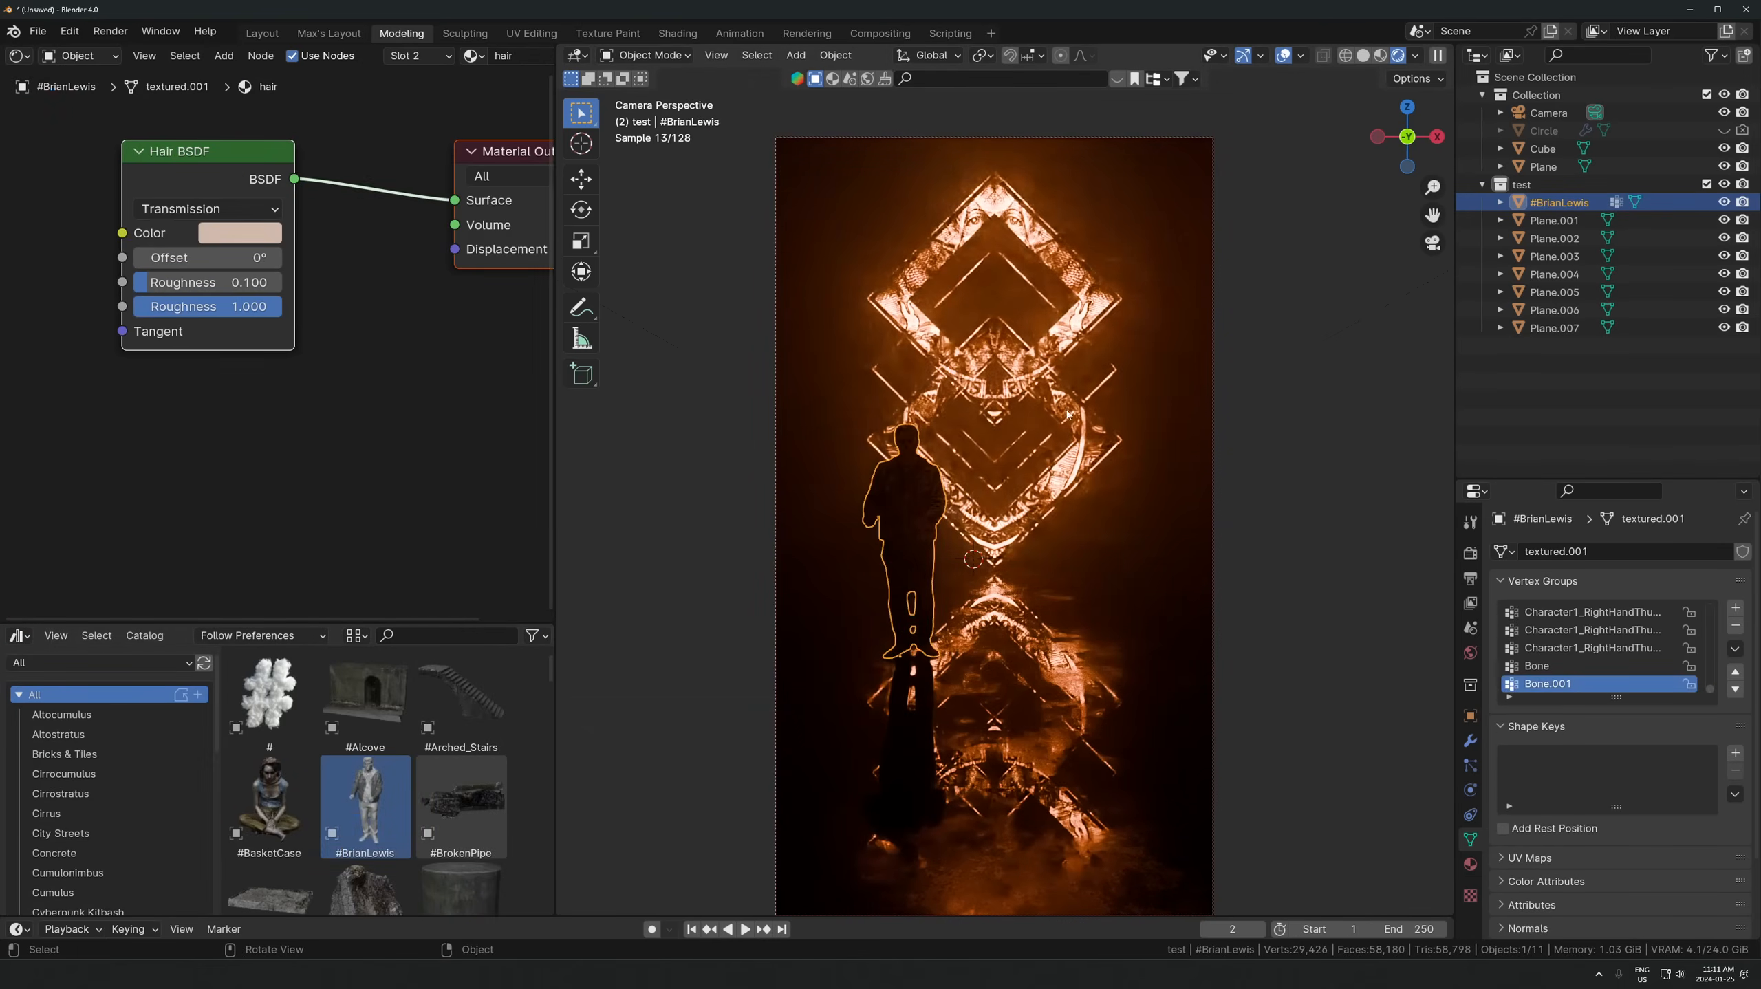
pyautogui.press('r')
pyautogui.press('z')
pyautogui.click(1431, 110)
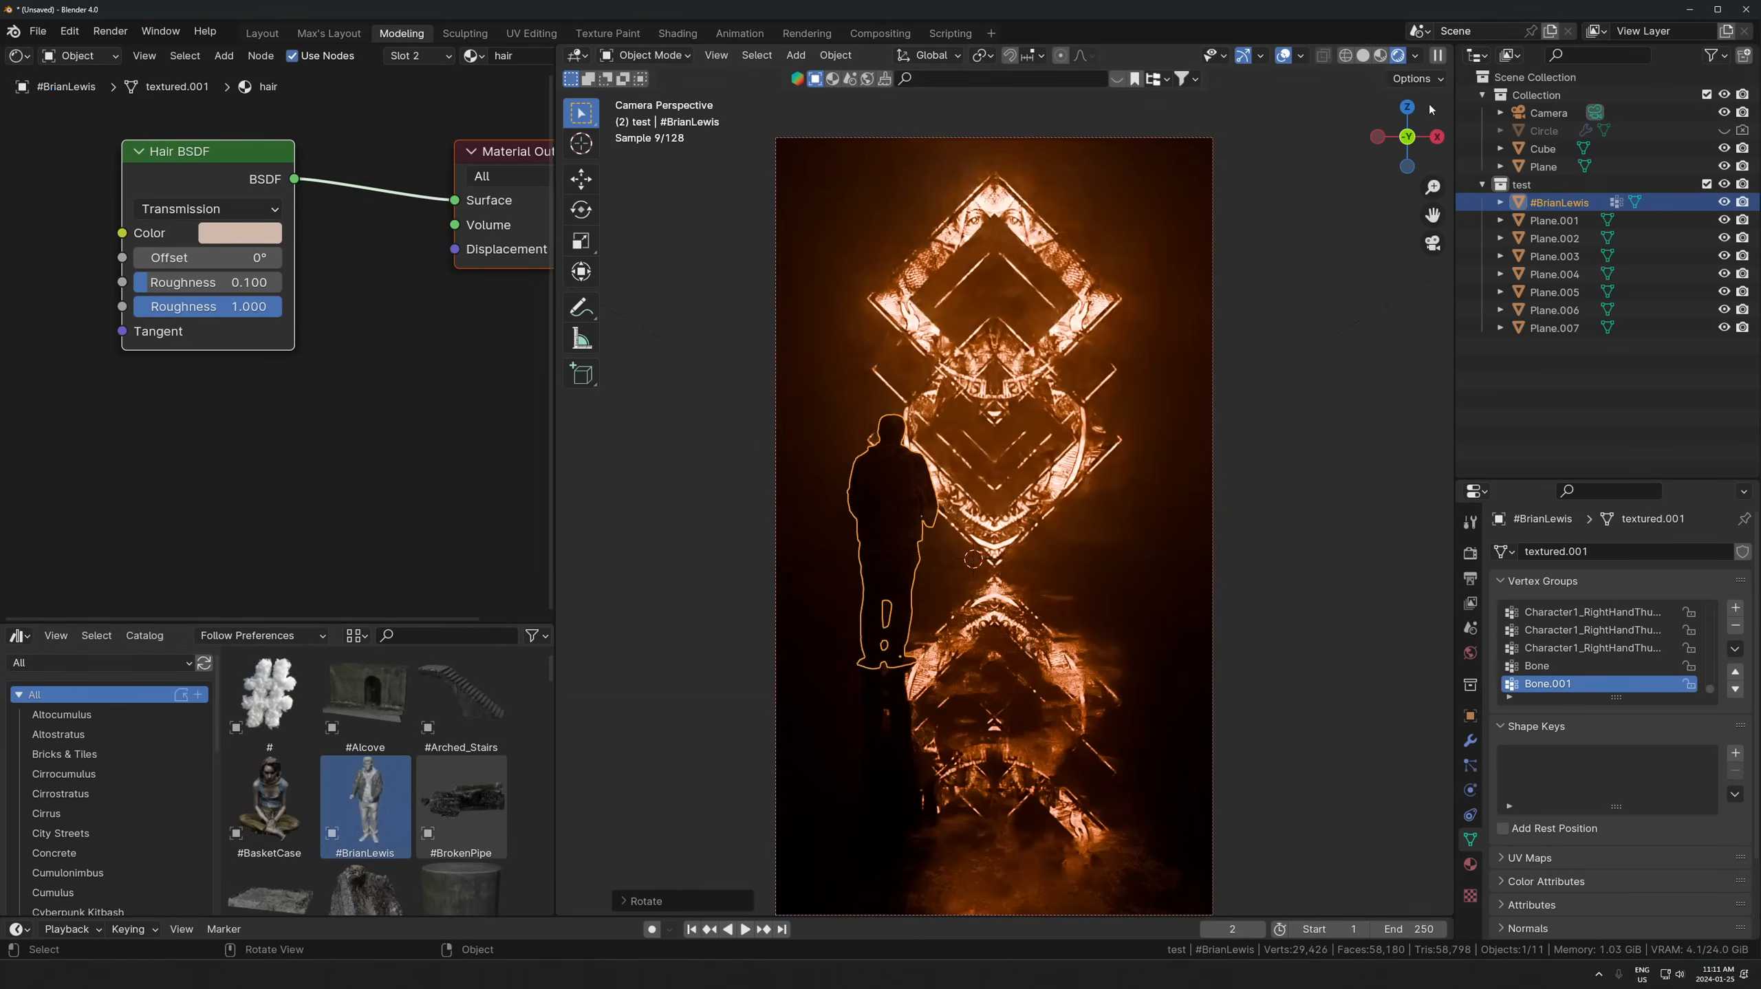
# - Hide the viewport overlays and move the man along the floor, with Z locked, closer to the glowing frames
pyautogui.click(1282, 57)
pyautogui.scroll(-2, 1098, 360)
pyautogui.press('g')
pyautogui.hotkey('shift', 'z')
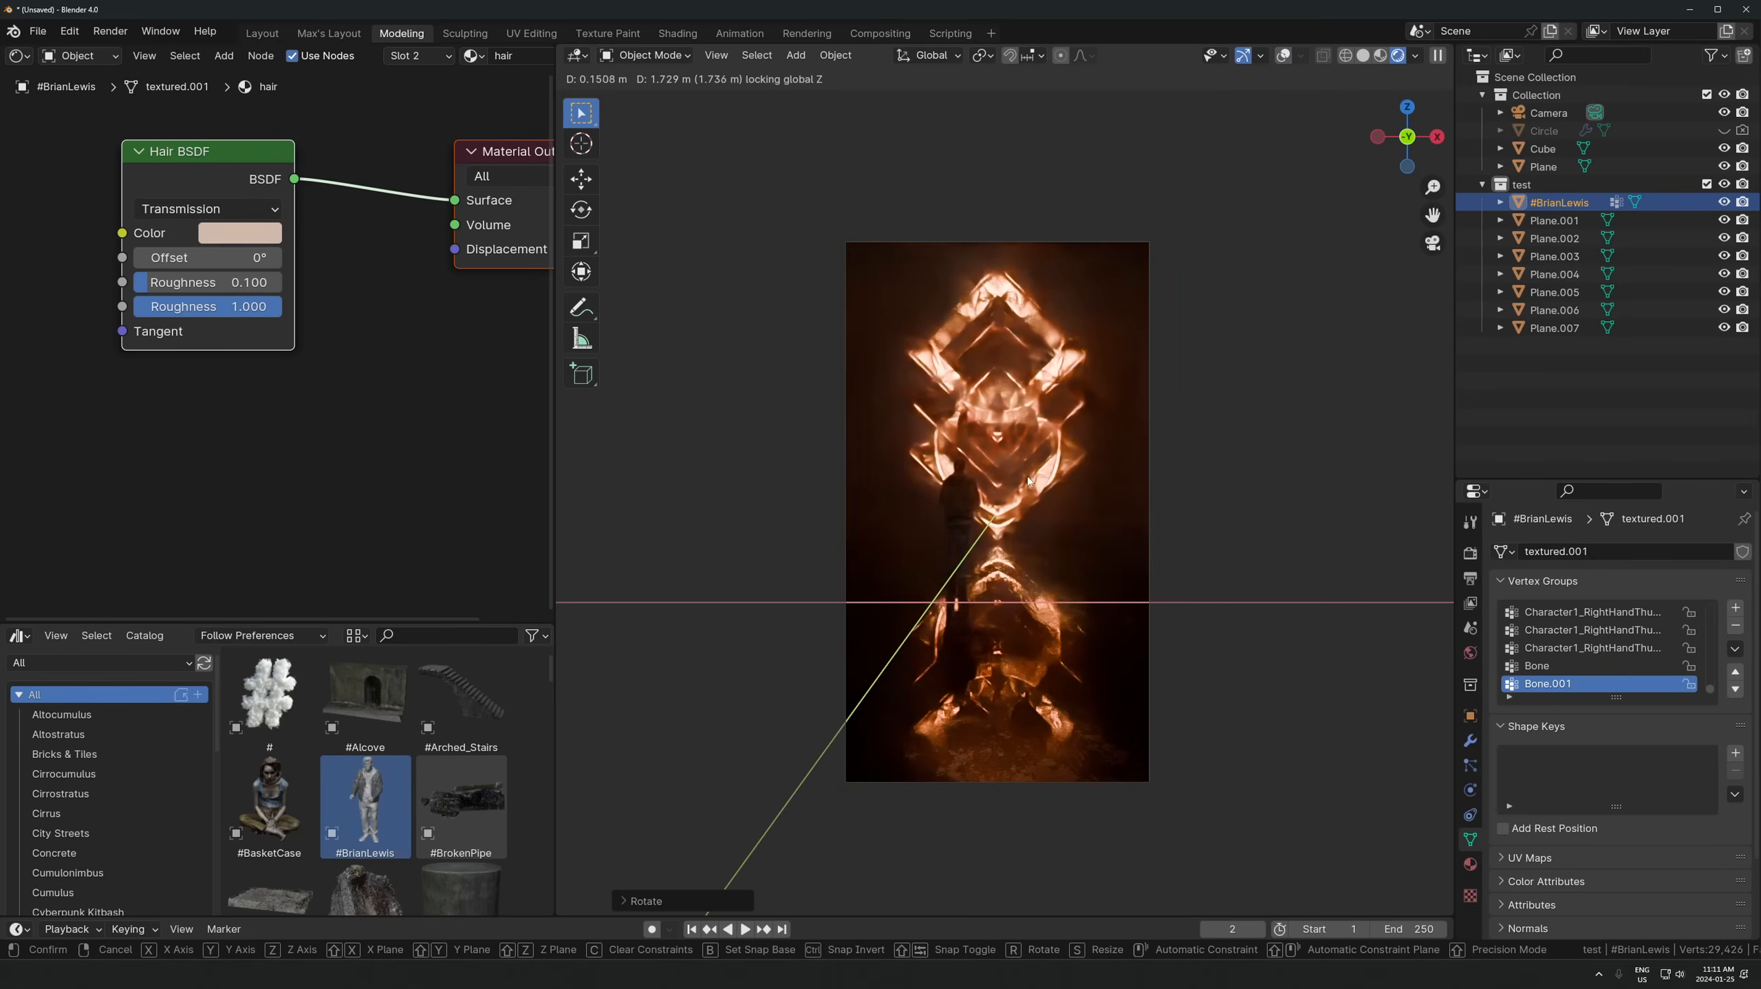
pyautogui.click(1028, 480)
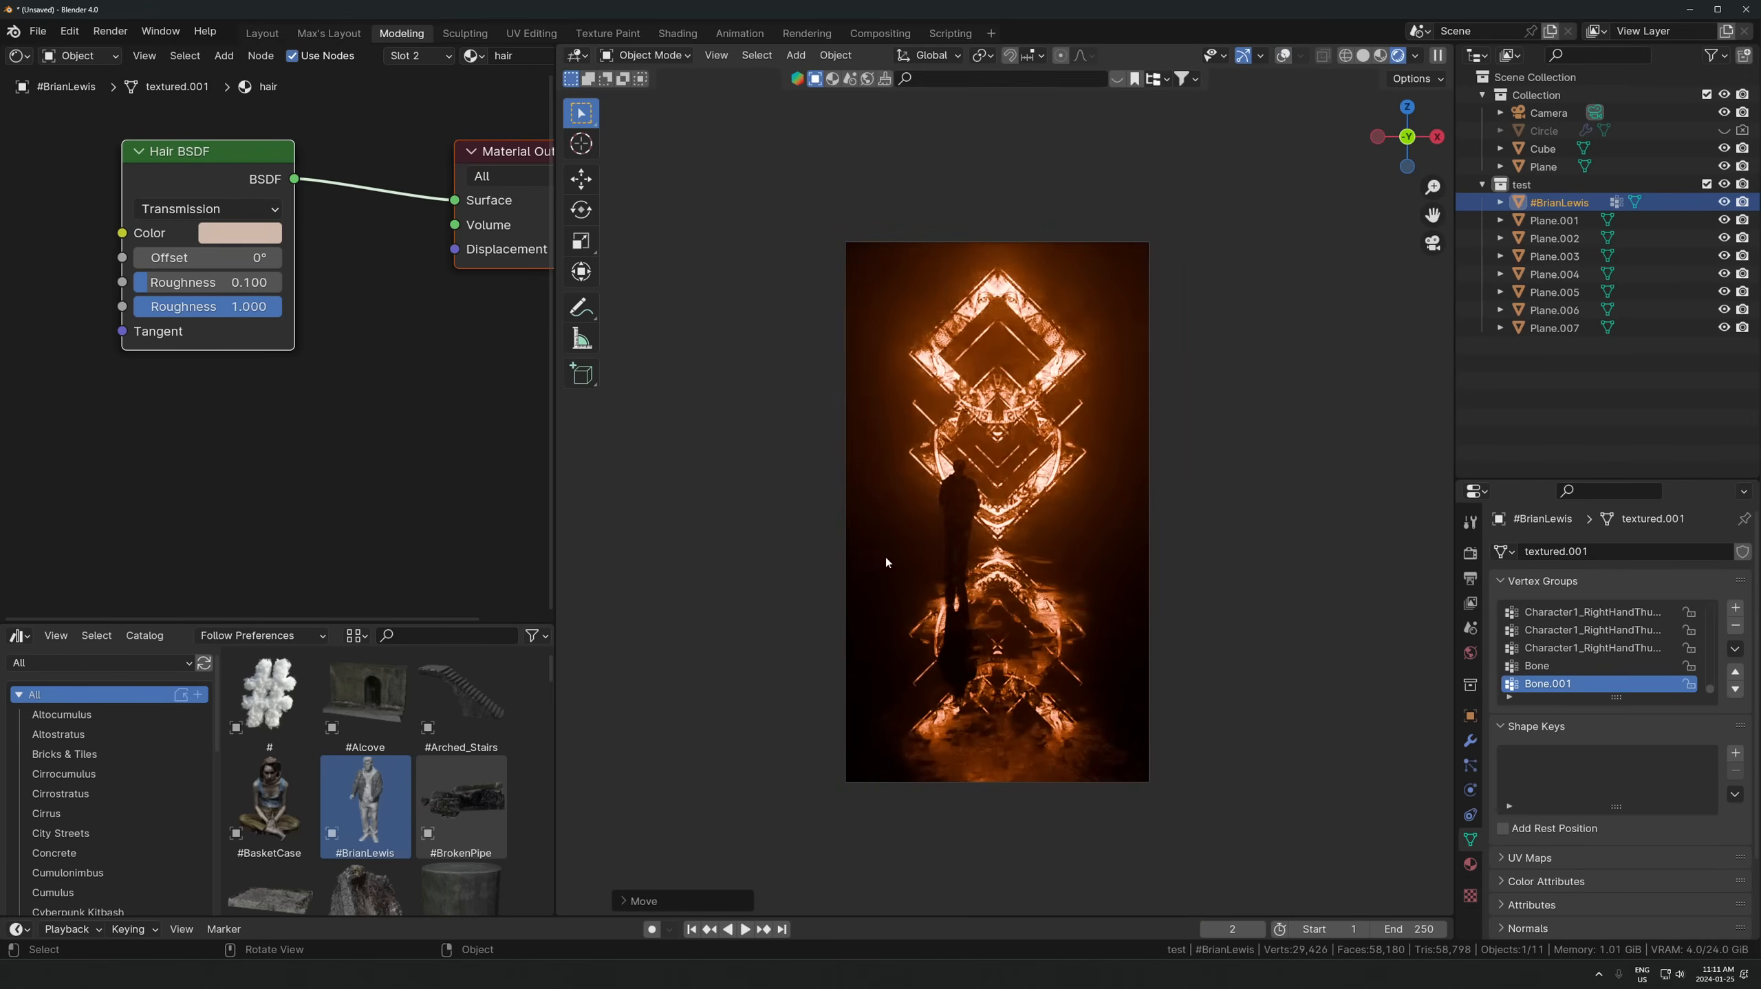
# - Place the wide stone arch from the User Library's Free Arches Pack under Fantasy Assets into the scene and rotate it around Z
pyautogui.click(35, 662)
pyautogui.click(121, 787)
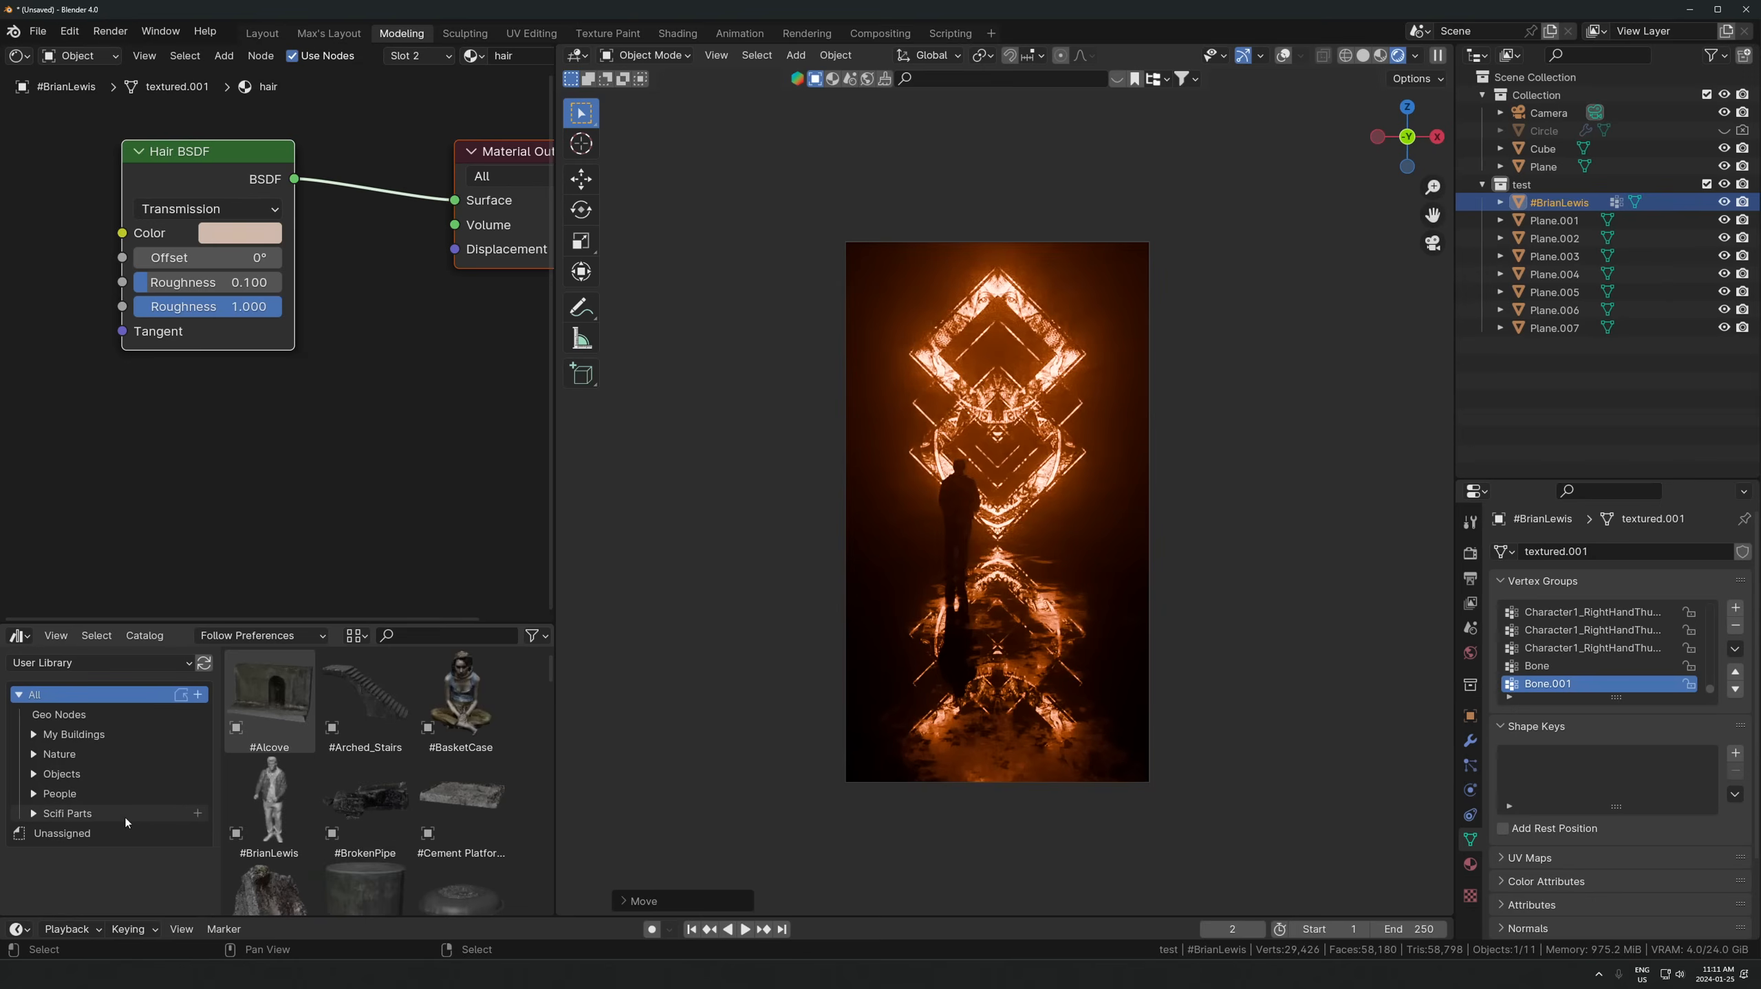
pyautogui.click(53, 774)
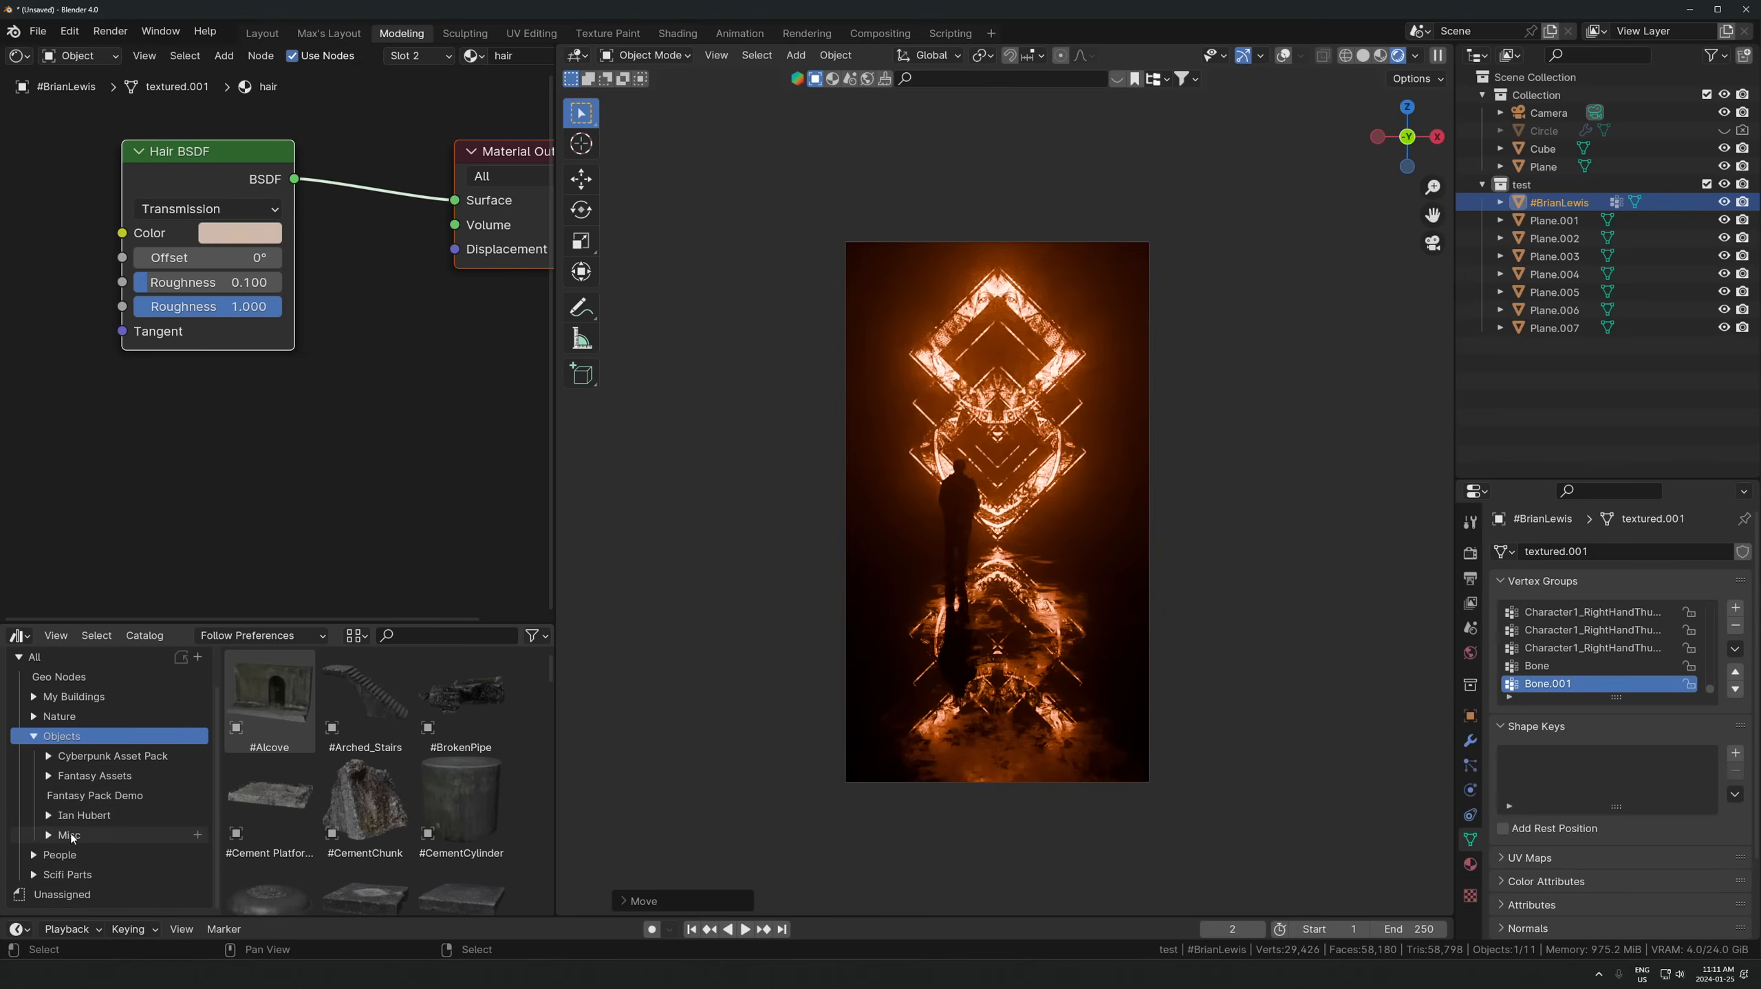
pyautogui.click(87, 776)
pyautogui.scroll(-3, 91, 828)
pyautogui.click(104, 724)
pyautogui.moveTo(461, 700); pyautogui.dragTo(997, 492)
pyautogui.press('r')
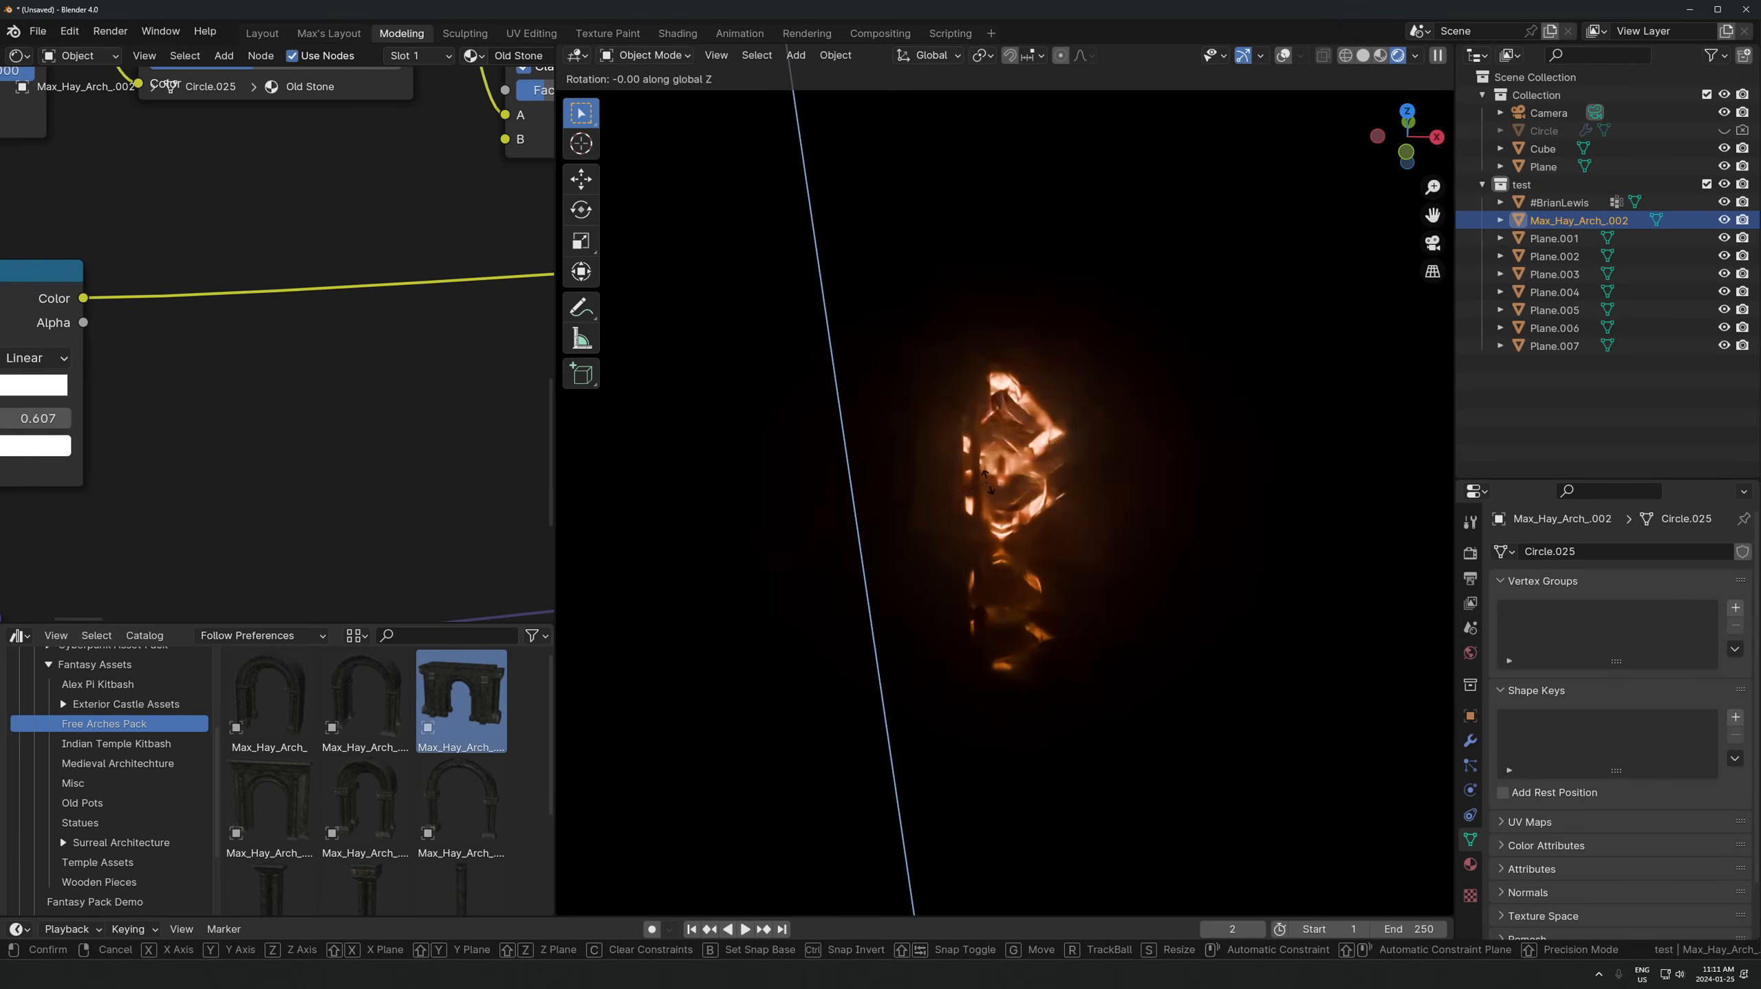
pyautogui.click(977, 528)
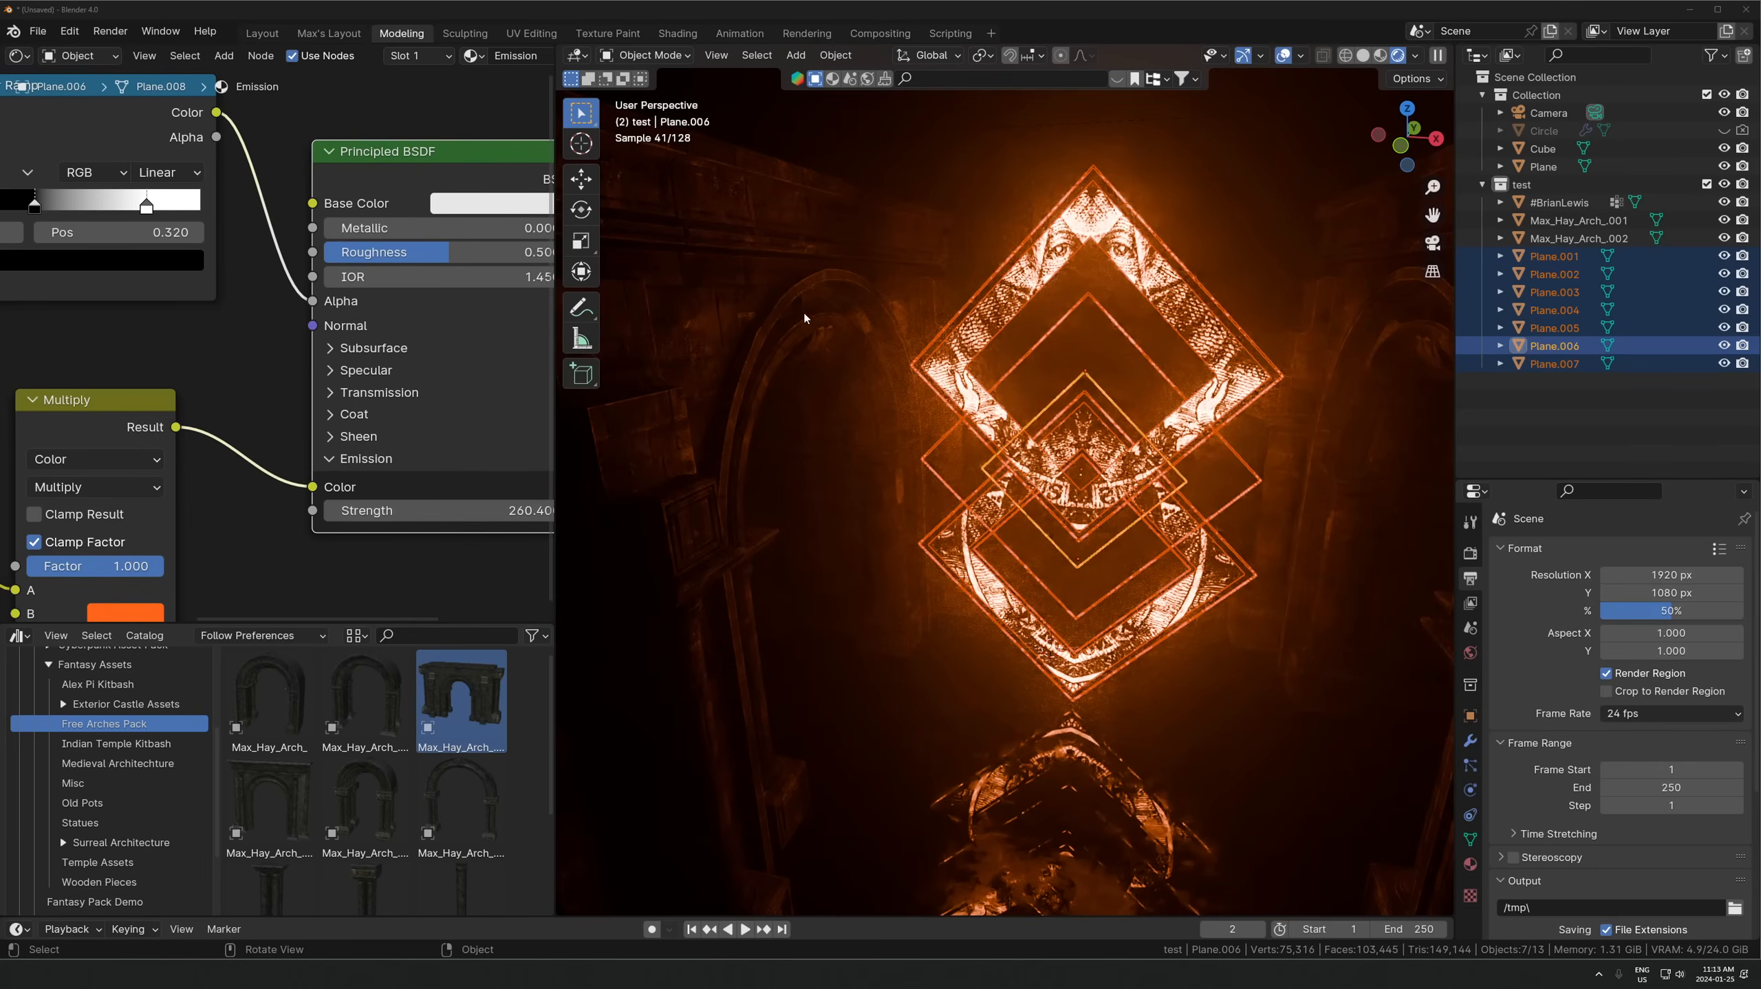
# - Join the selected glowing diamond frame planes into one object and move it farther back along Y
pyautogui.moveTo(1022, 407); pyautogui.dragTo(1020, 407, button='middle')
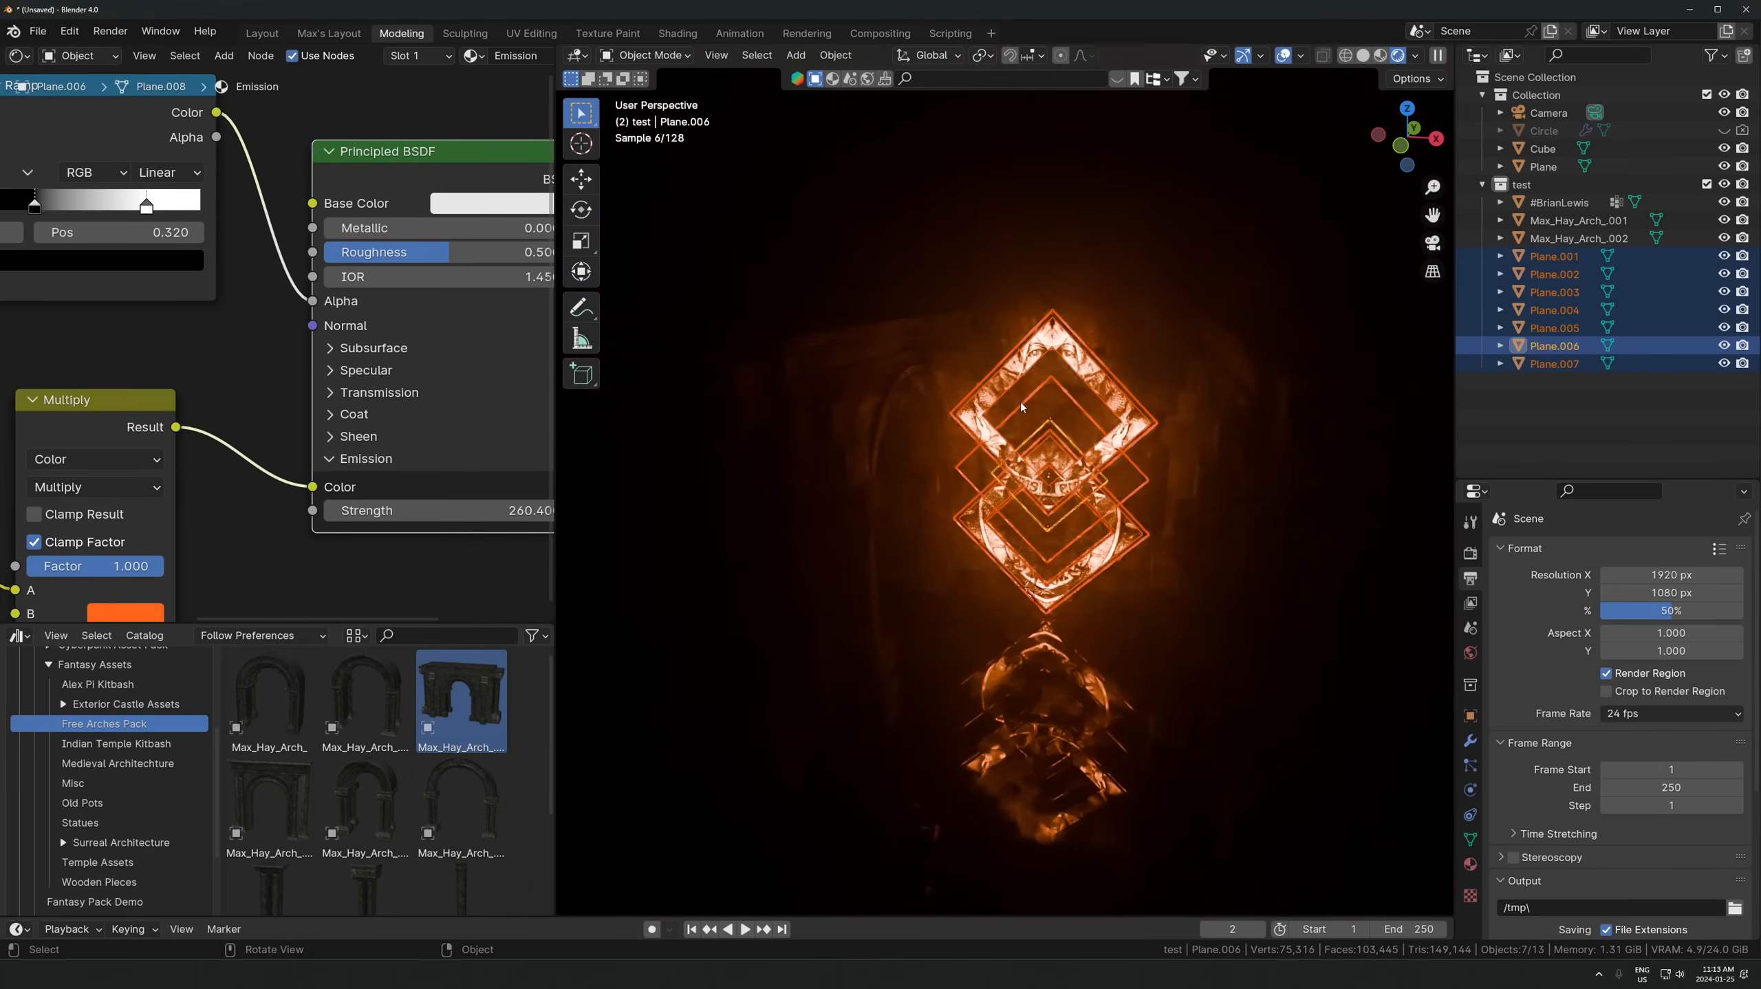
pyautogui.scroll(2, 1090, 423)
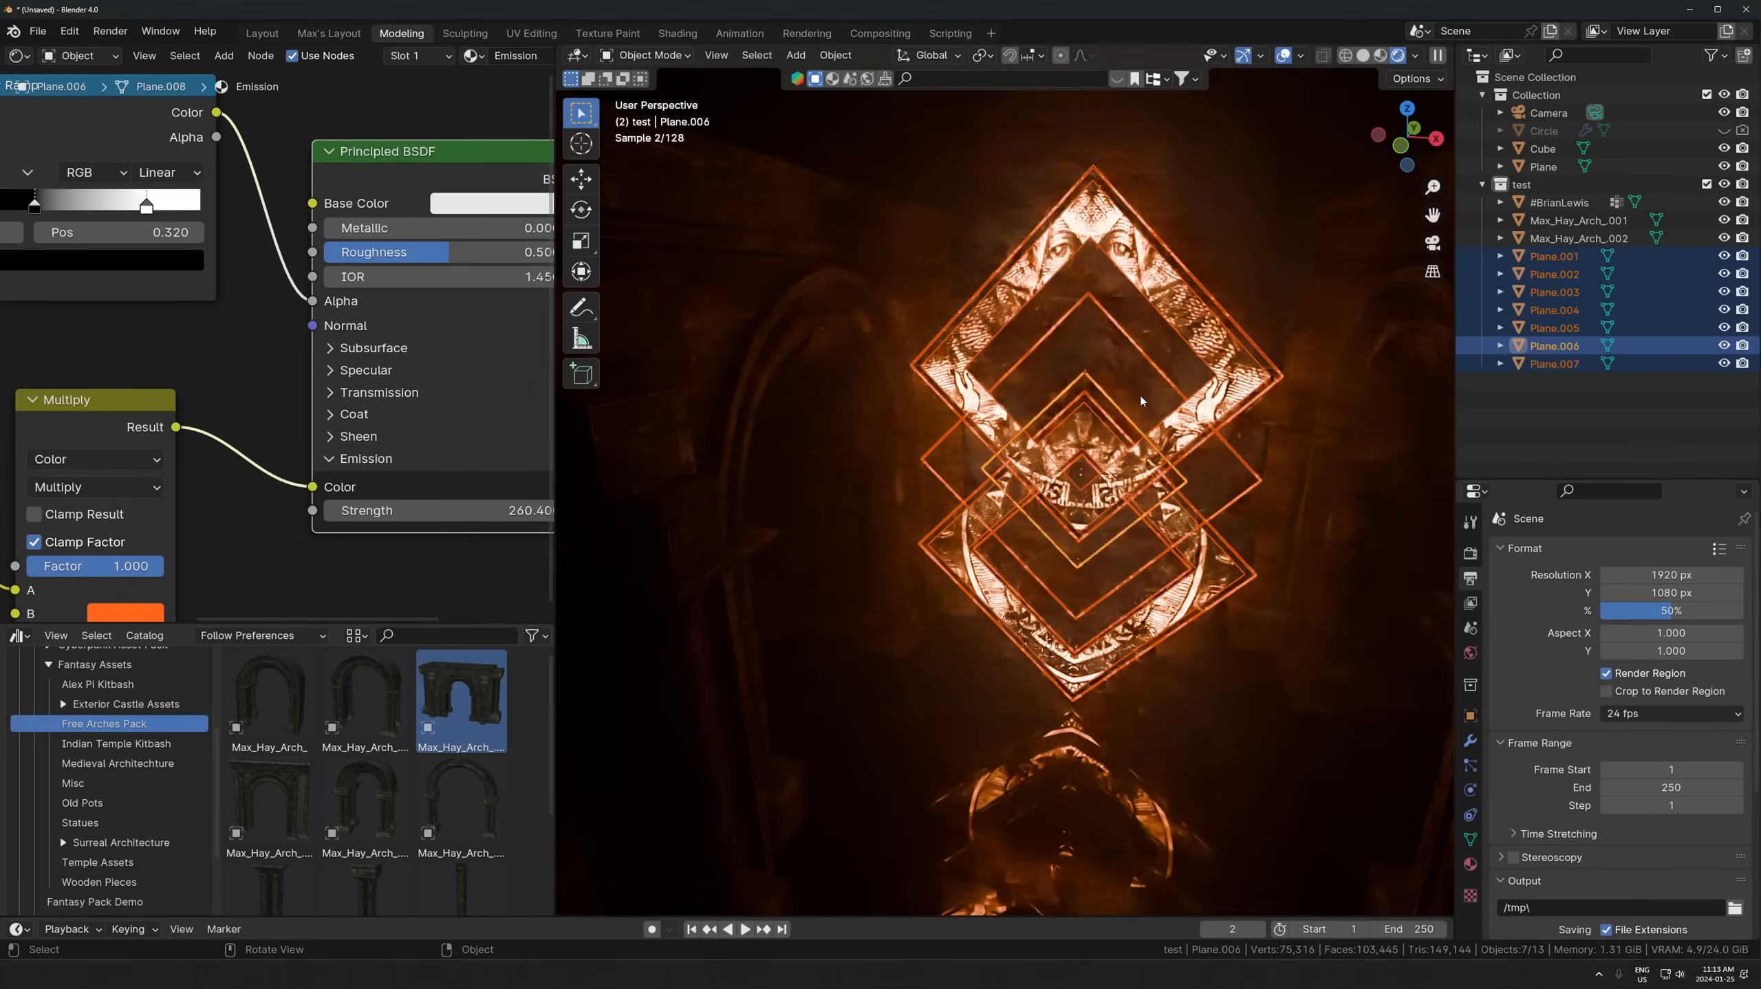
pyautogui.hotkey('ctrl', 'j')
pyautogui.press('g')
pyautogui.press('y')
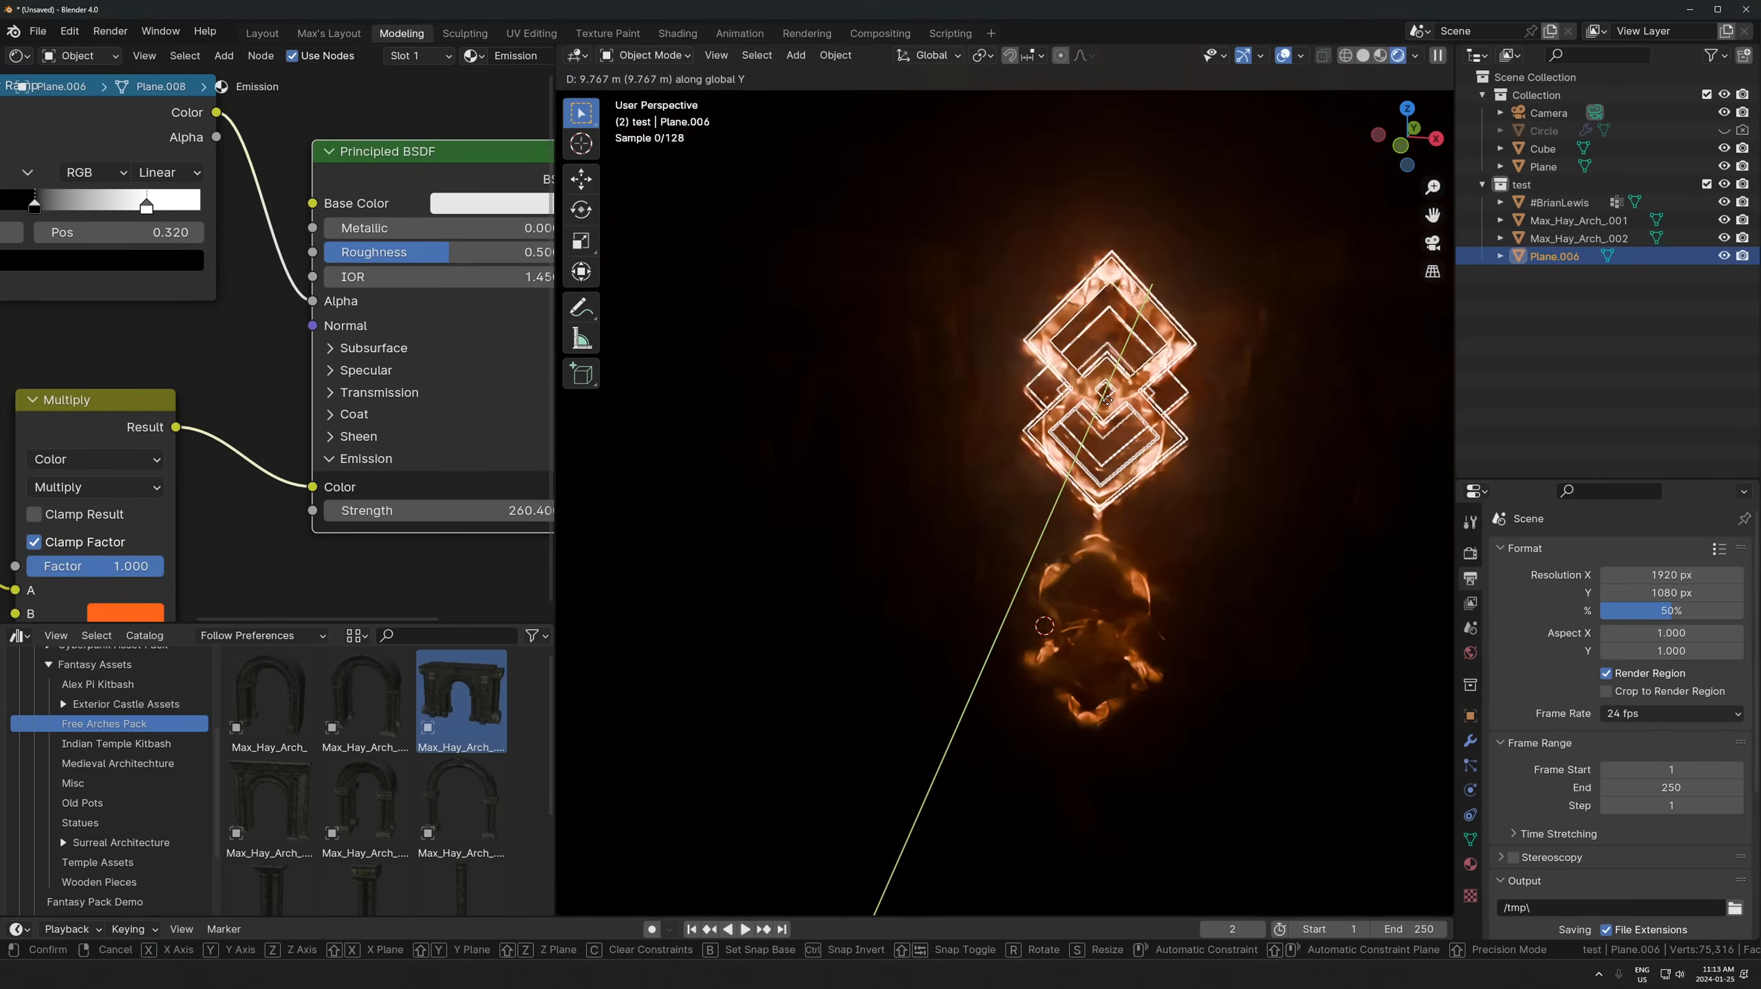
pyautogui.click(1107, 423)
# - Scale up the joined diamond frames in camera view and set the render resolution percentage to 100%
pyautogui.press('KP_0')
pyautogui.scroll(3, 1219, 540)
pyautogui.press('s')
pyautogui.click(1358, 565)
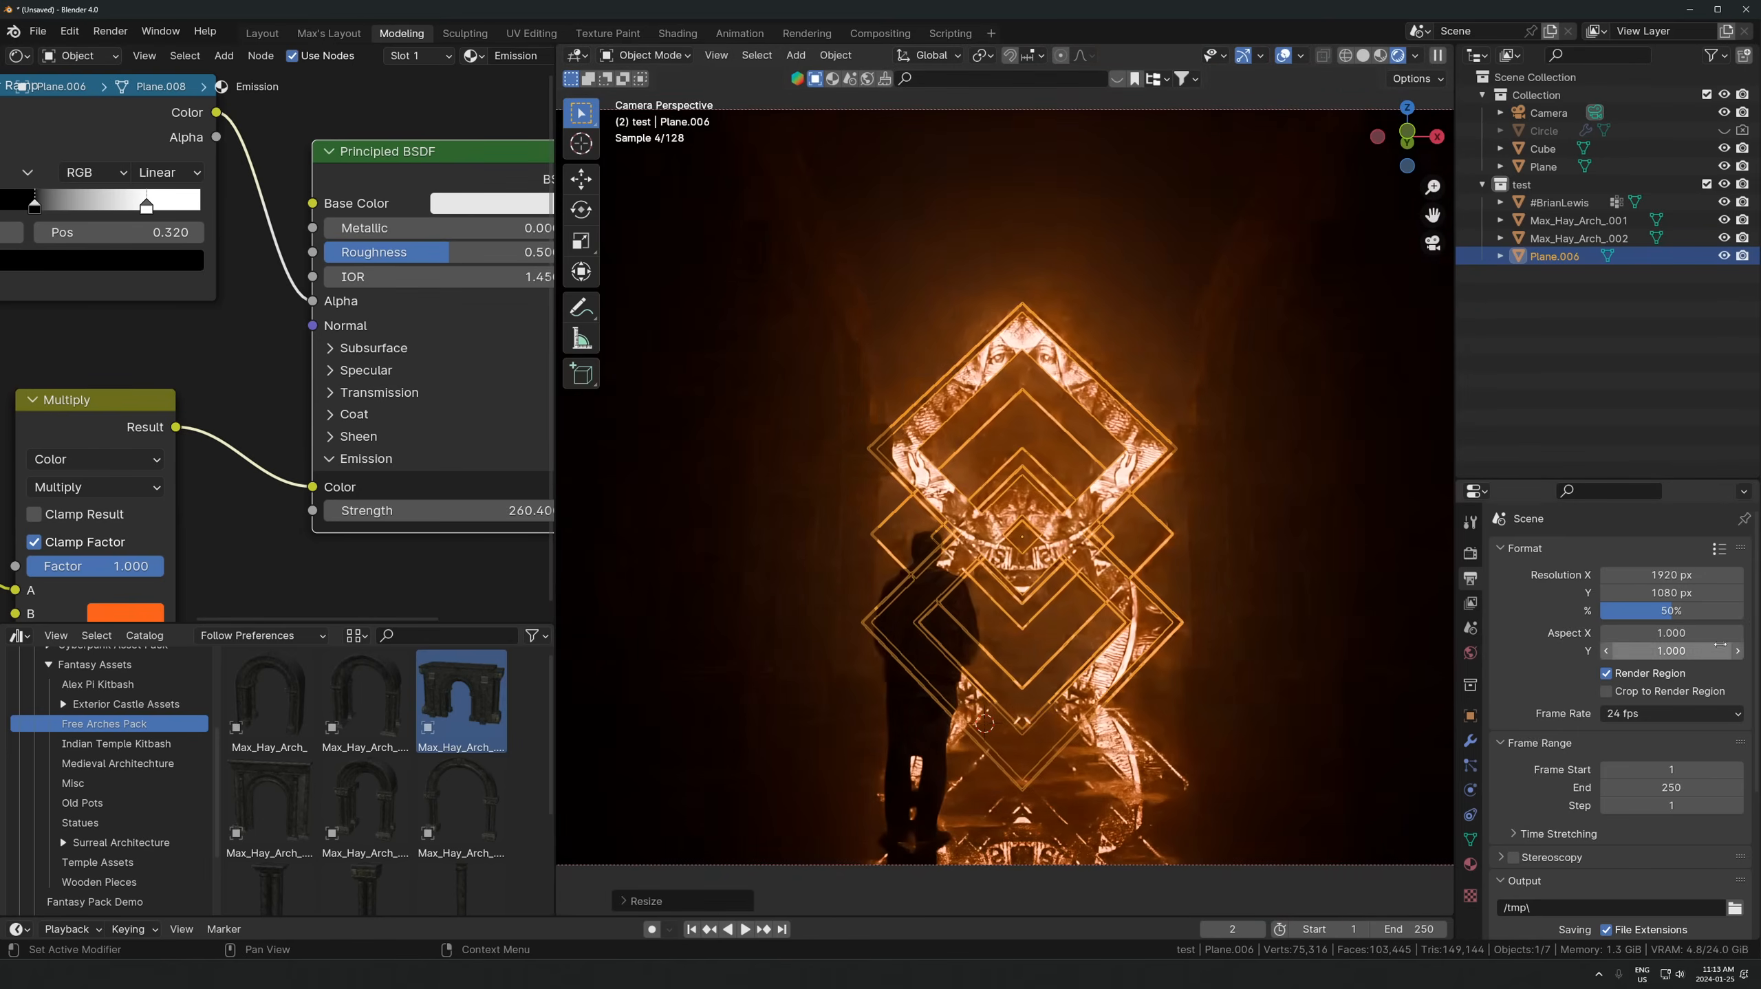
pyautogui.moveTo(1683, 610); pyautogui.dragTo(1730, 609)
# - Move the joined diamond frames upward, rescale them to fit centrally in the camera frame, and deselect them
pyautogui.scroll(-2, 1171, 417)
pyautogui.press('g')
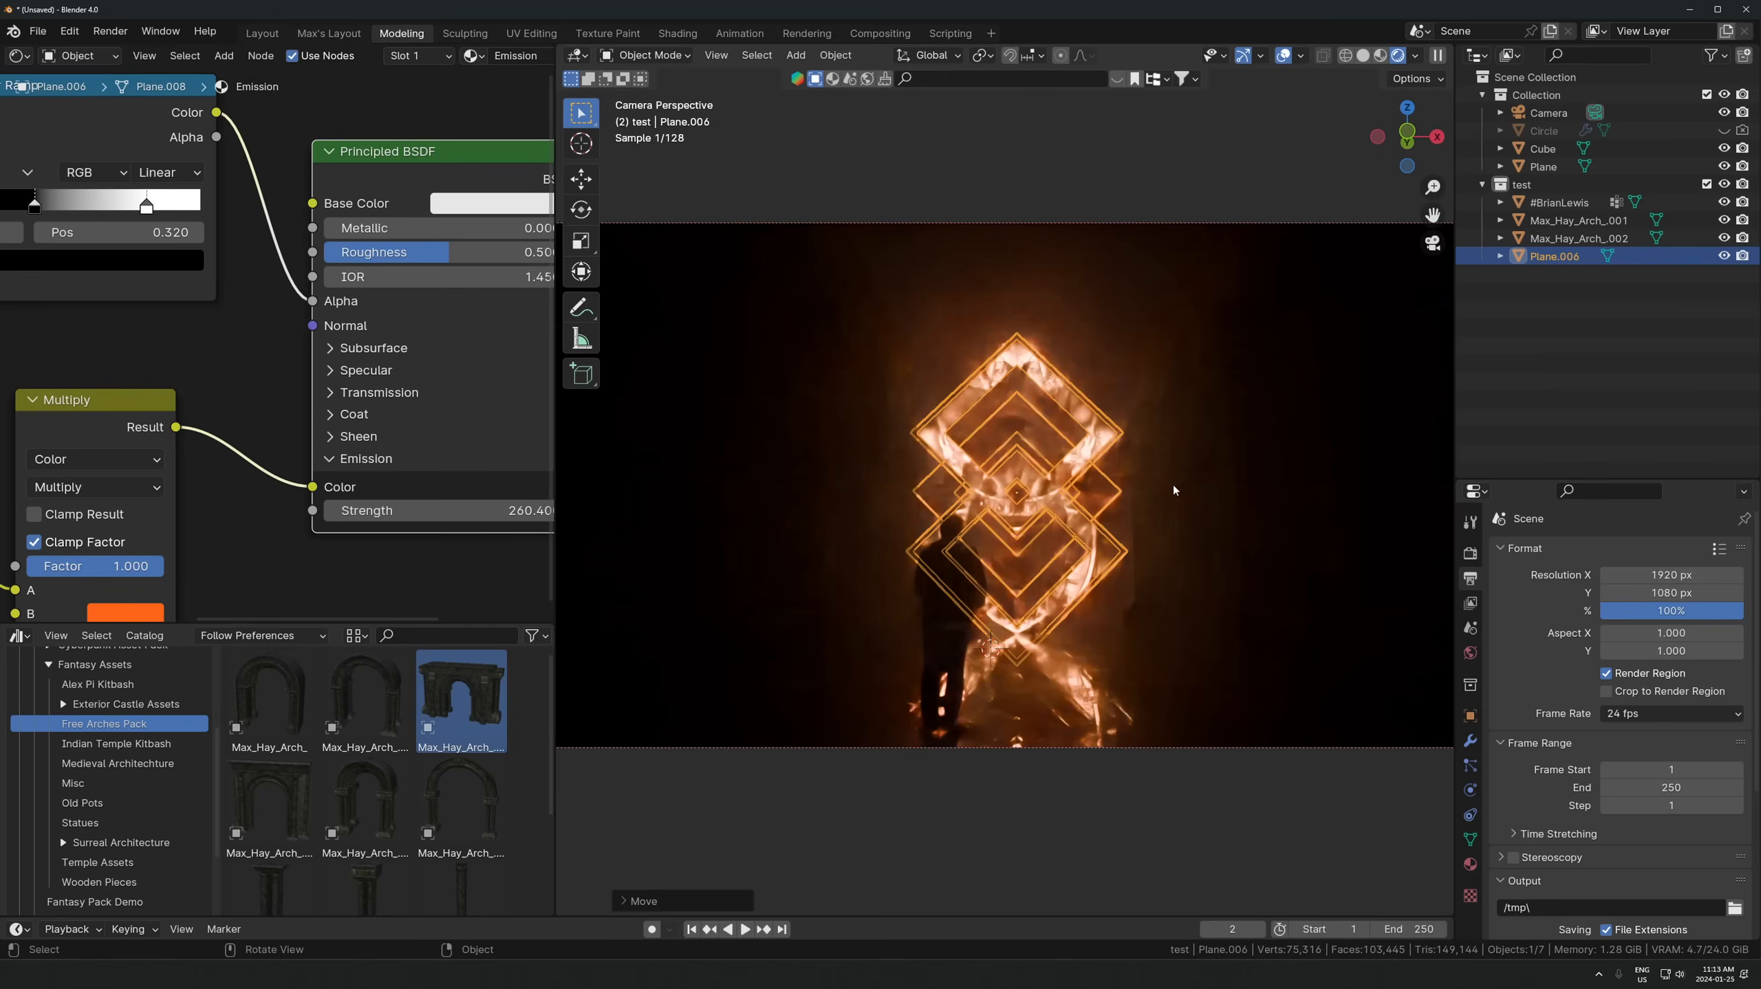
pyautogui.click(1171, 418)
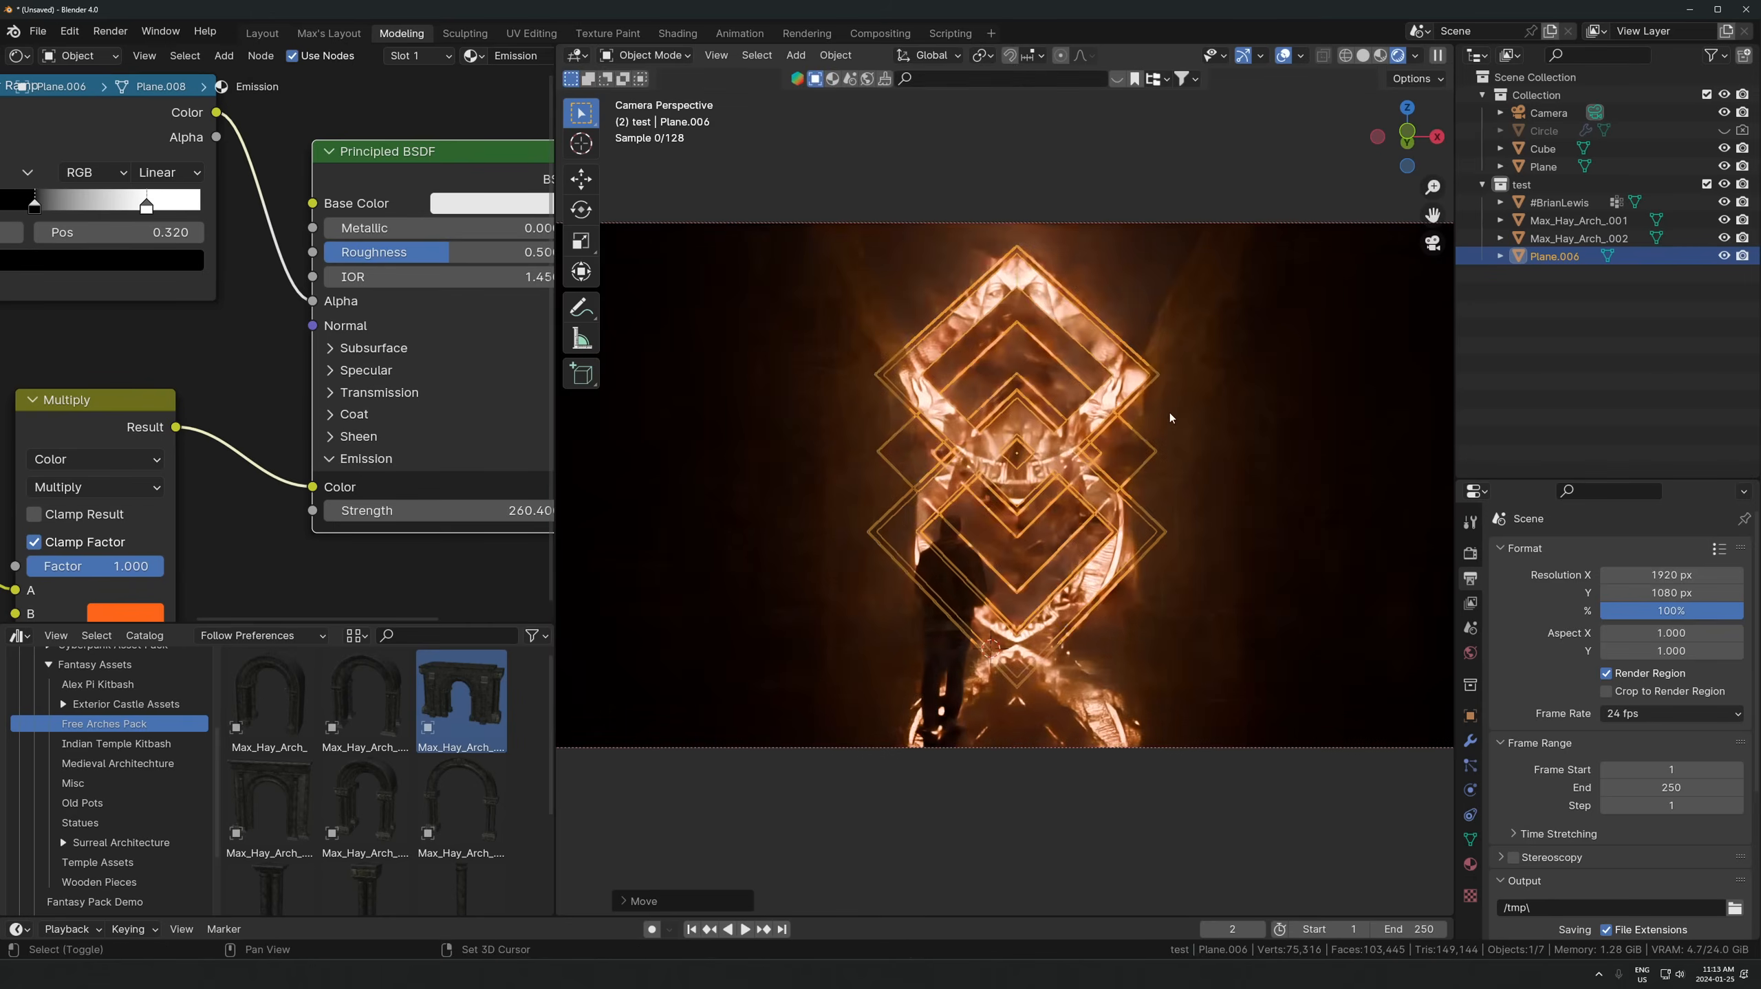
pyautogui.press('s')
pyautogui.click(1121, 395)
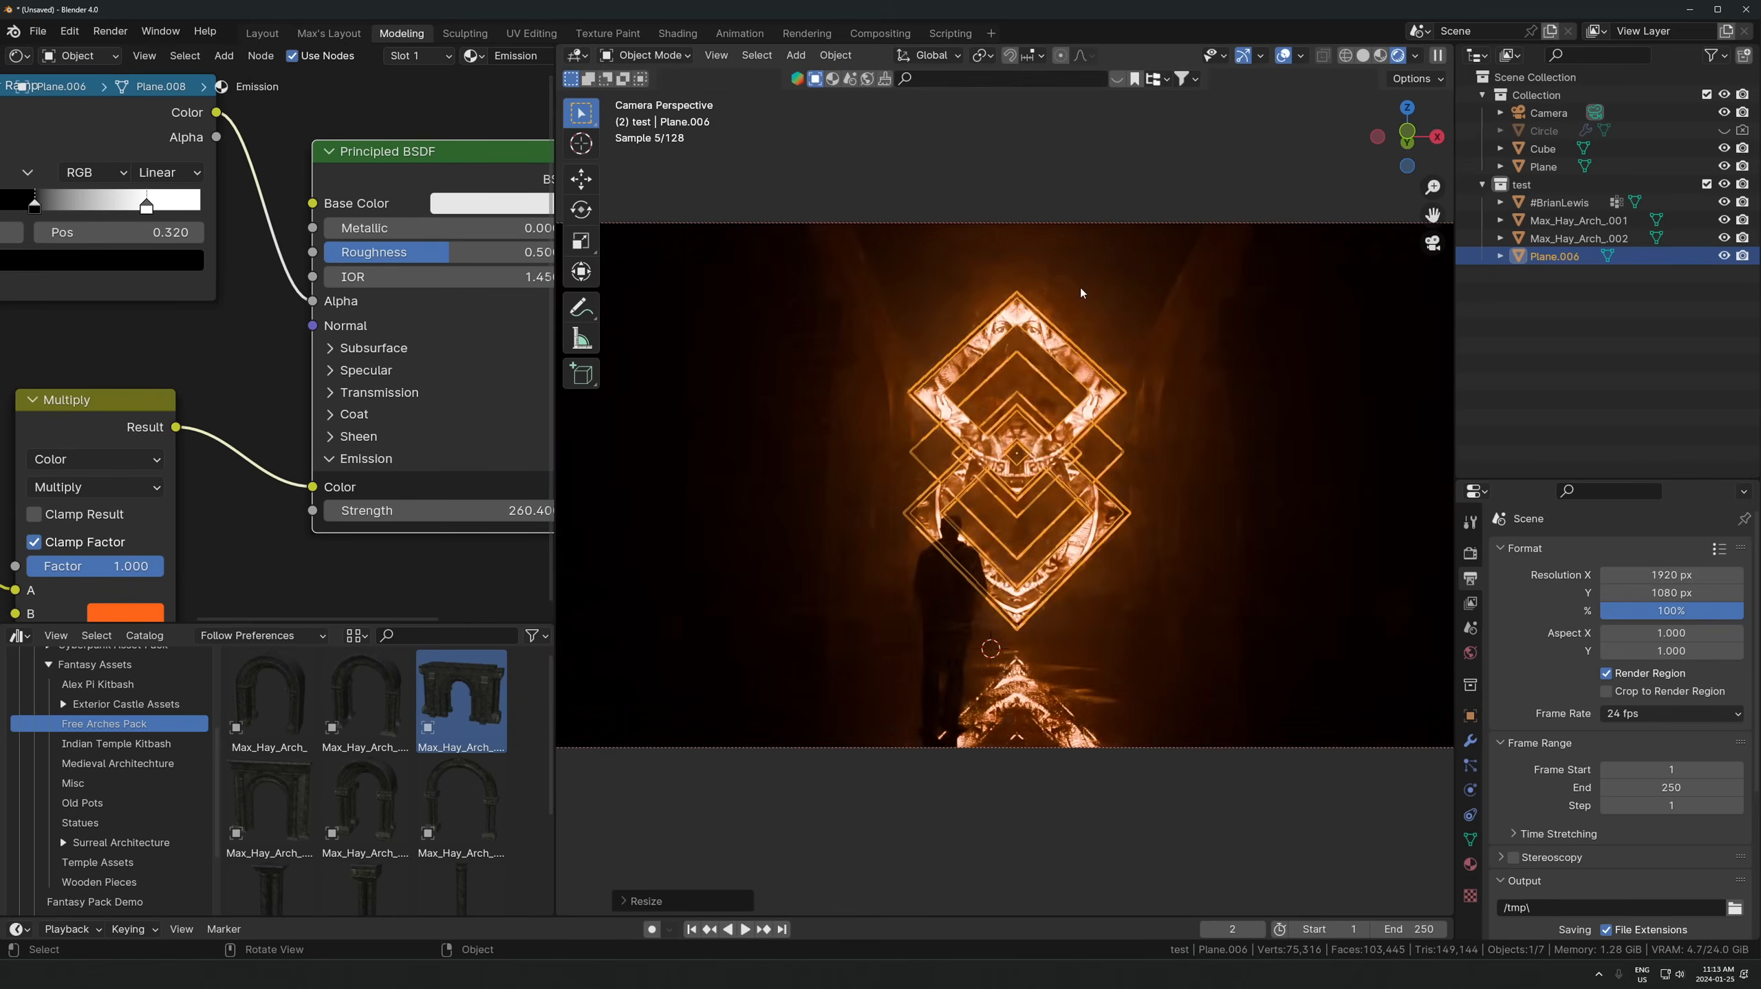
pyautogui.click(1083, 291)
# - Move the standing man along Y closer to the glowing frames and fine-tune his position on the floor
pyautogui.click(960, 571)
pyautogui.press('g')
pyautogui.press('y')
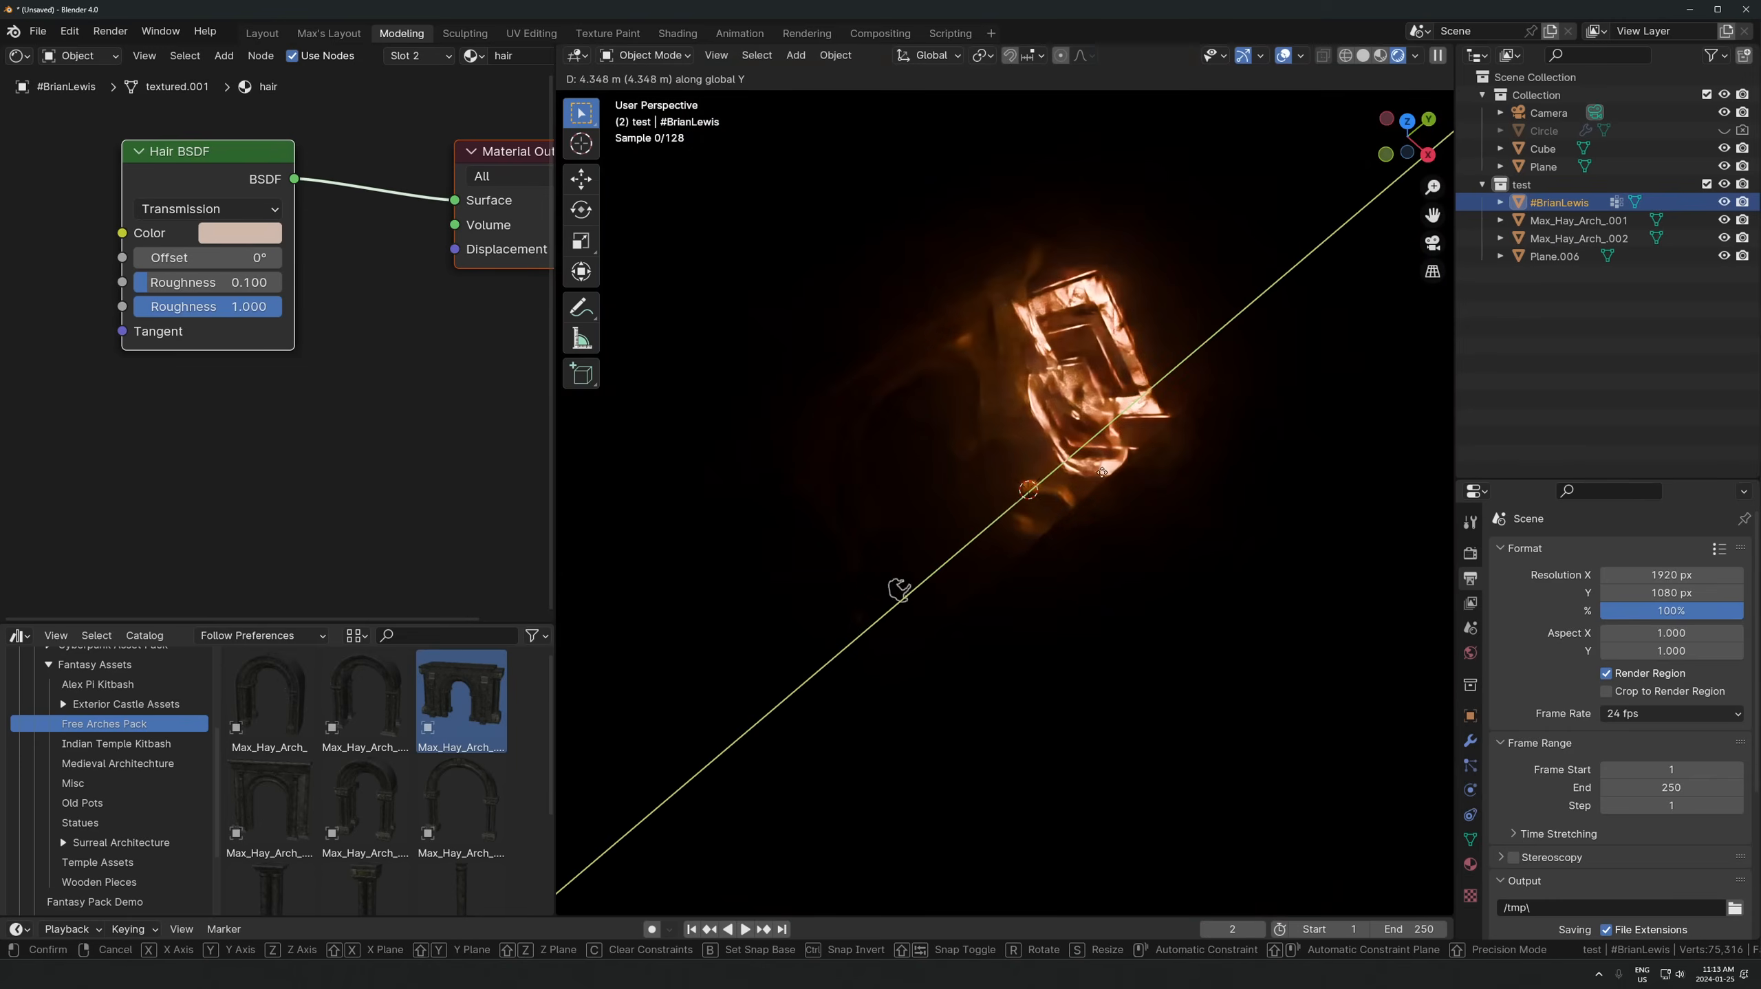
pyautogui.click(1109, 480)
pyautogui.press('g')
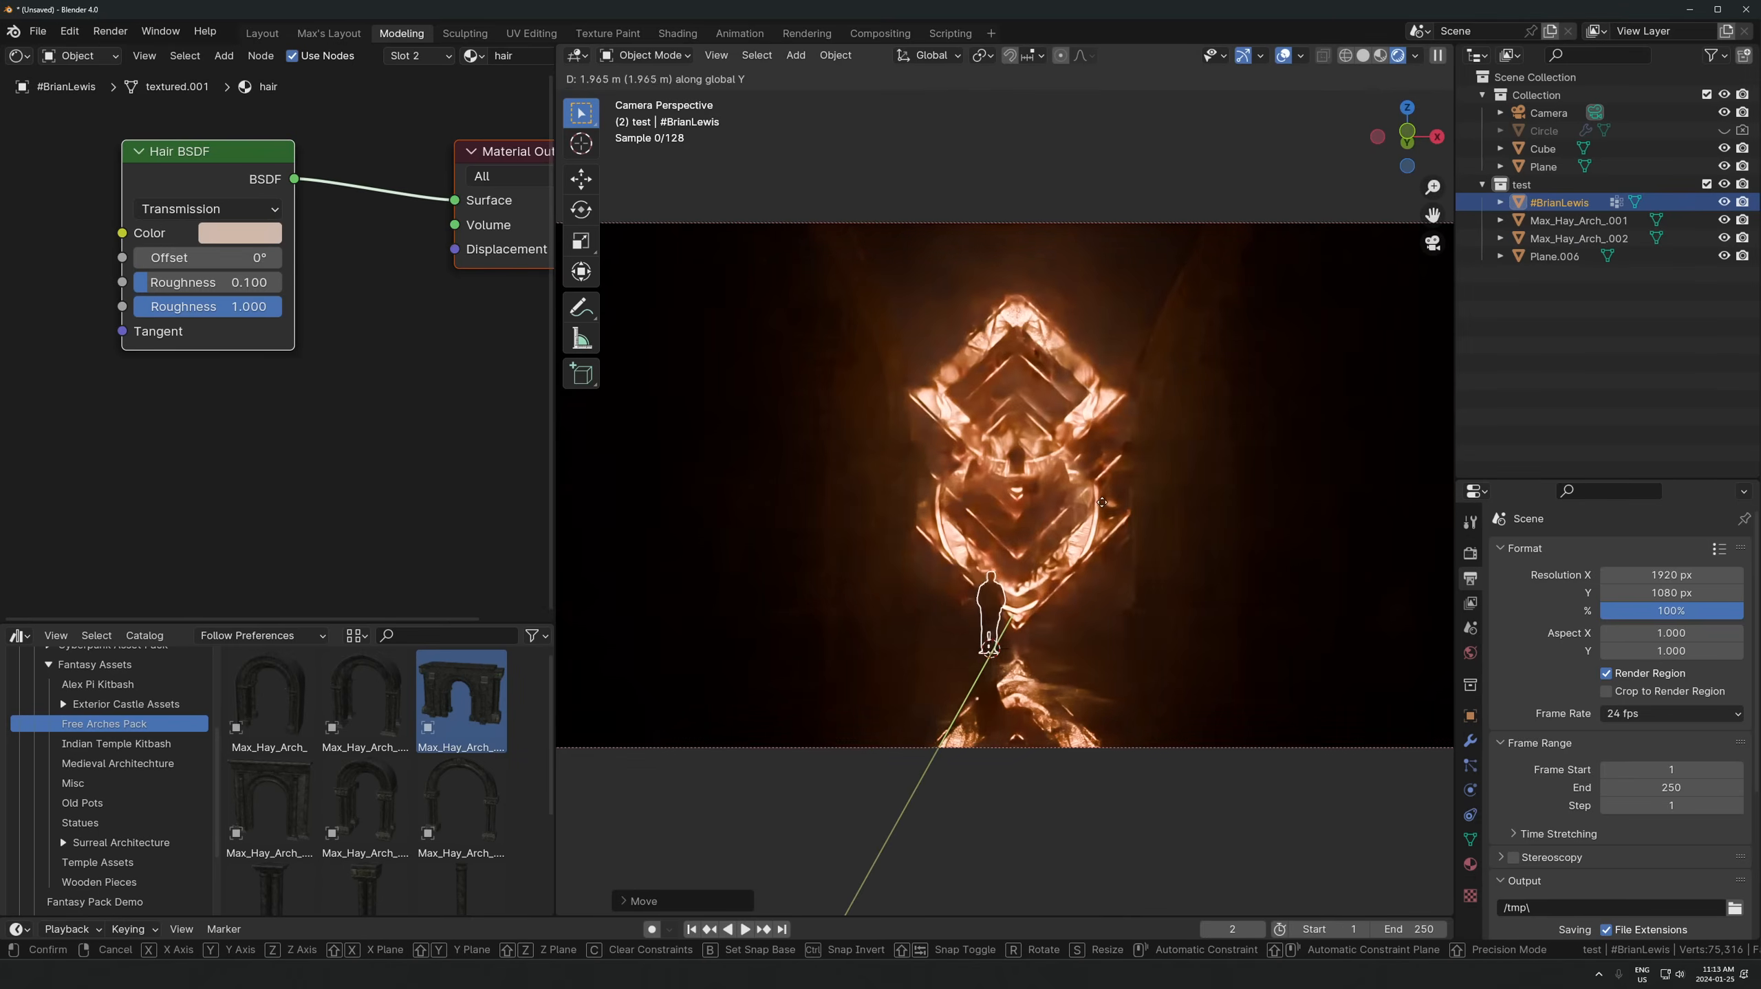
pyautogui.click(1091, 540)
pyautogui.press('g')
pyautogui.click(1081, 543)
pyautogui.press('z')
pyautogui.click(1160, 489)
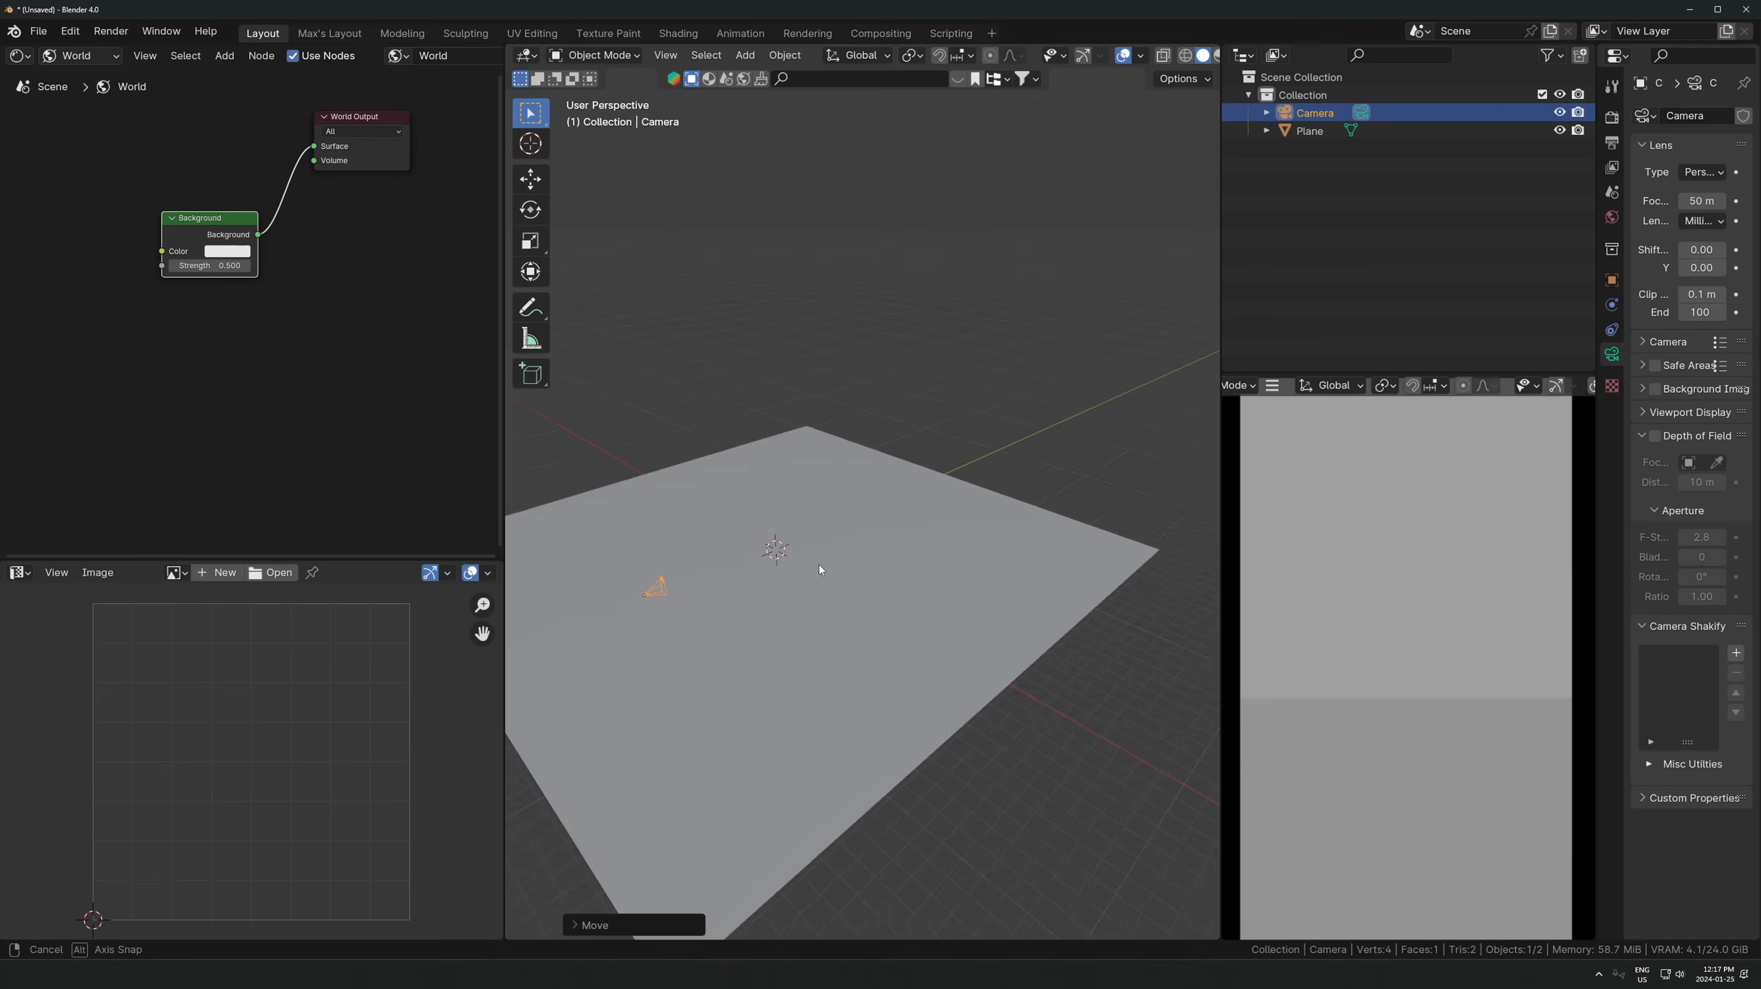
# - Search the Asset Browser for "skull" and place the first Skull asset on the plane in the new scene
pyautogui.moveTo(819, 564); pyautogui.dragTo(834, 642, button='middle')
pyautogui.click(17, 572)
pyautogui.click(103, 663)
pyautogui.click(391, 573)
pyautogui.write('skull')
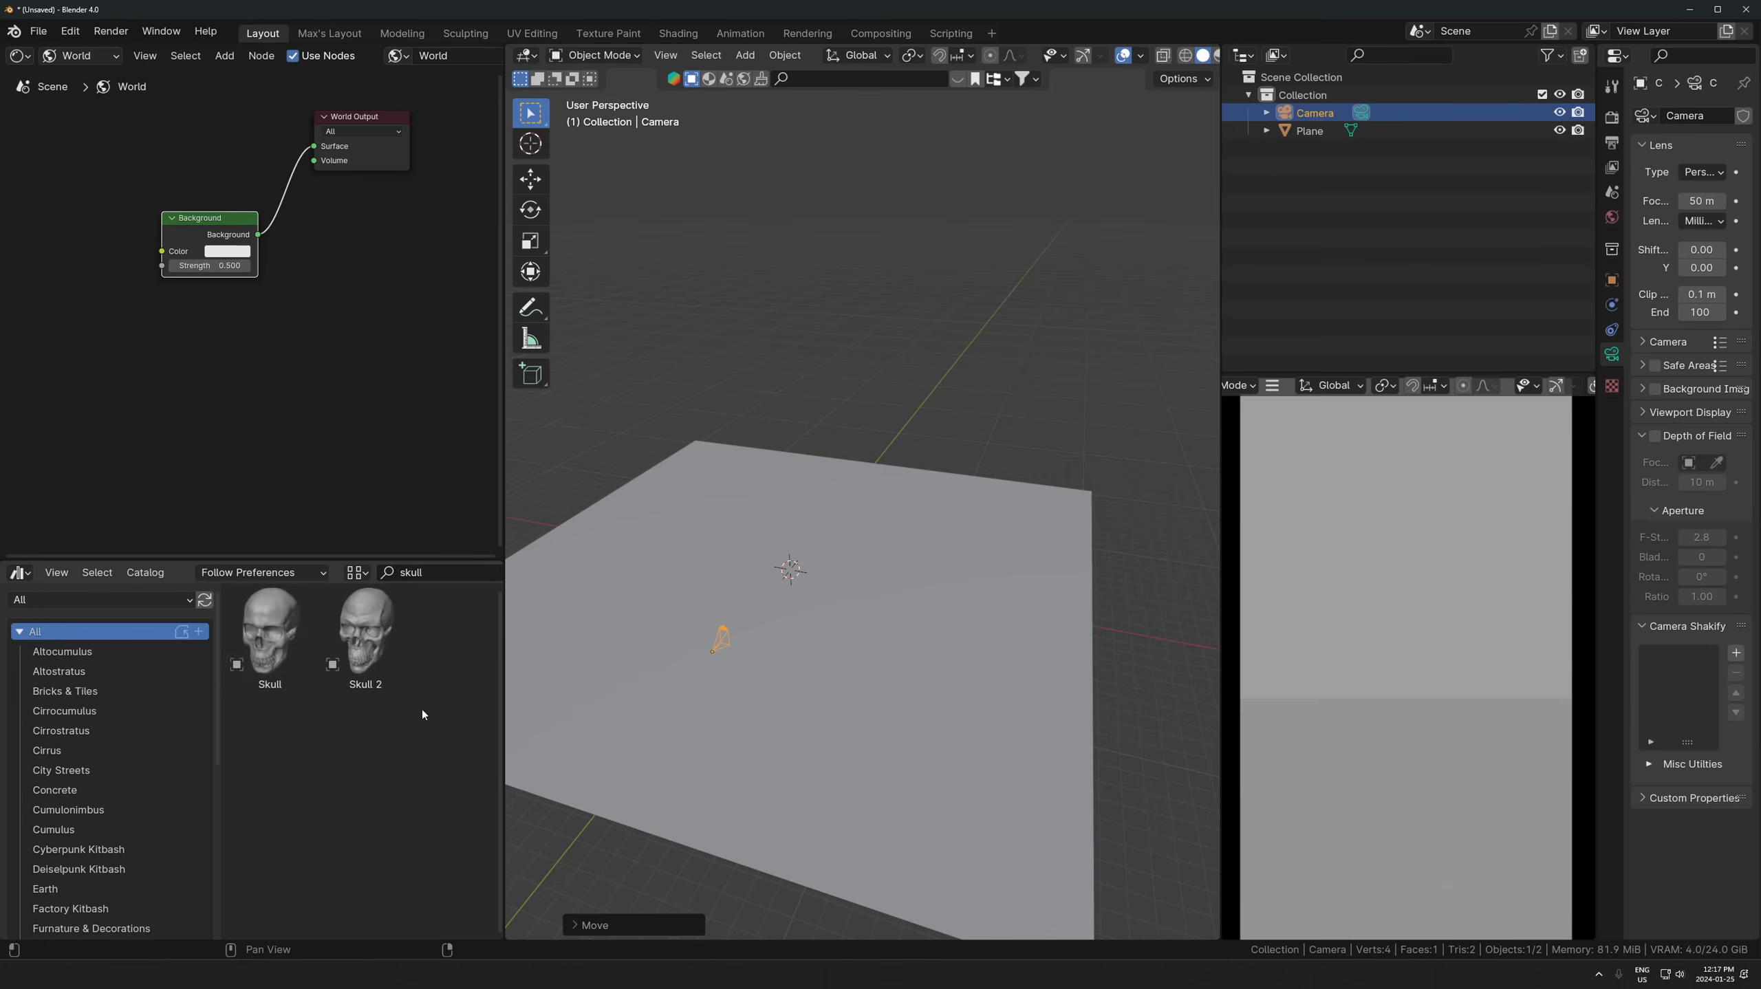
pyautogui.moveTo(244, 644); pyautogui.dragTo(784, 575)
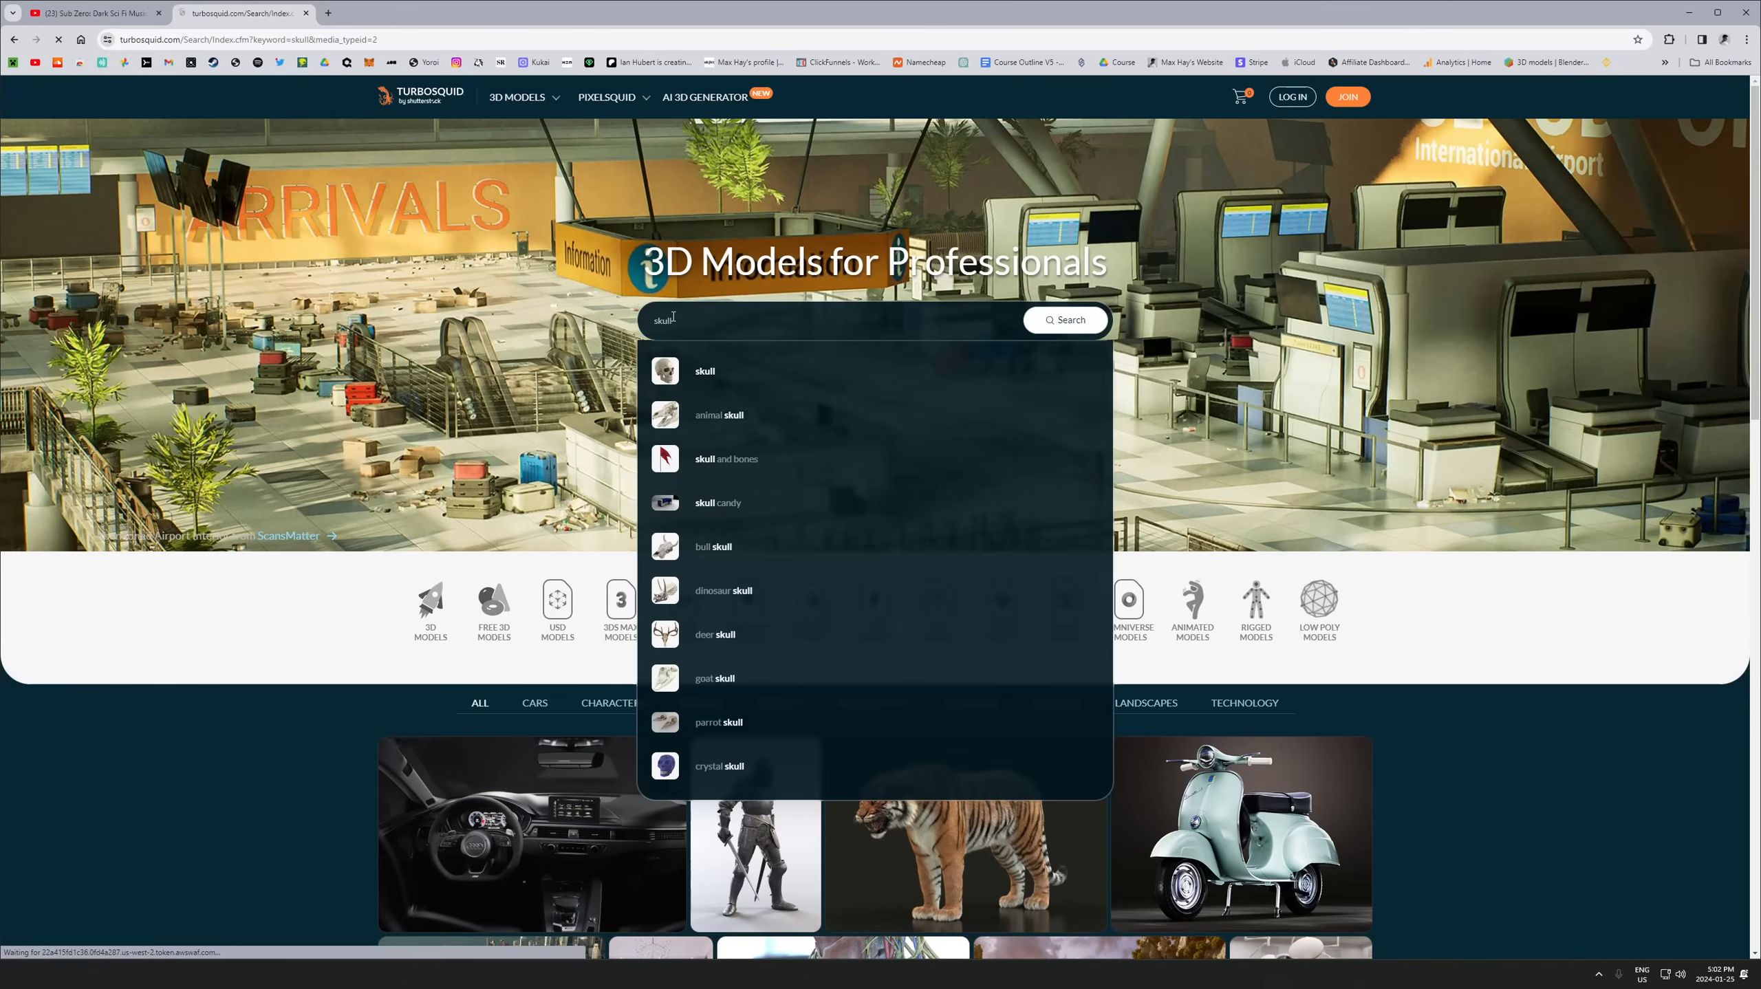
# - Search TurboSquid for free skull models and examine the preview images of the free Human Skull model
pyautogui.press('Return')
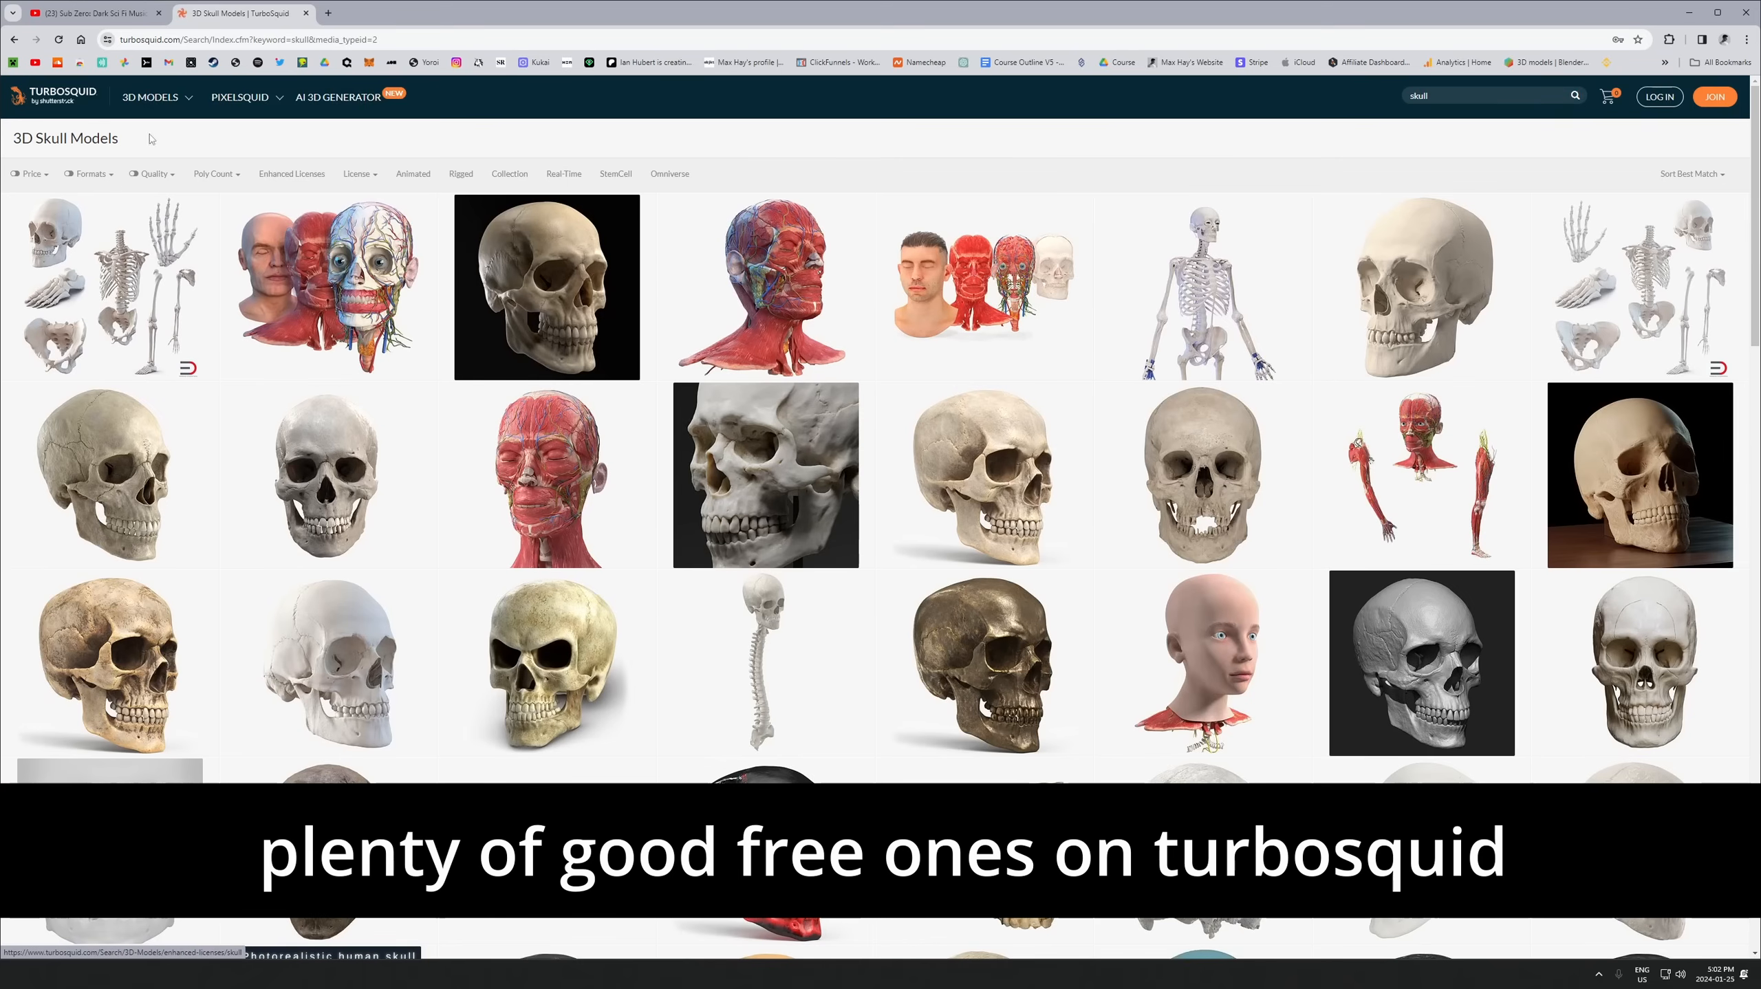
pyautogui.click(41, 178)
pyautogui.click(63, 265)
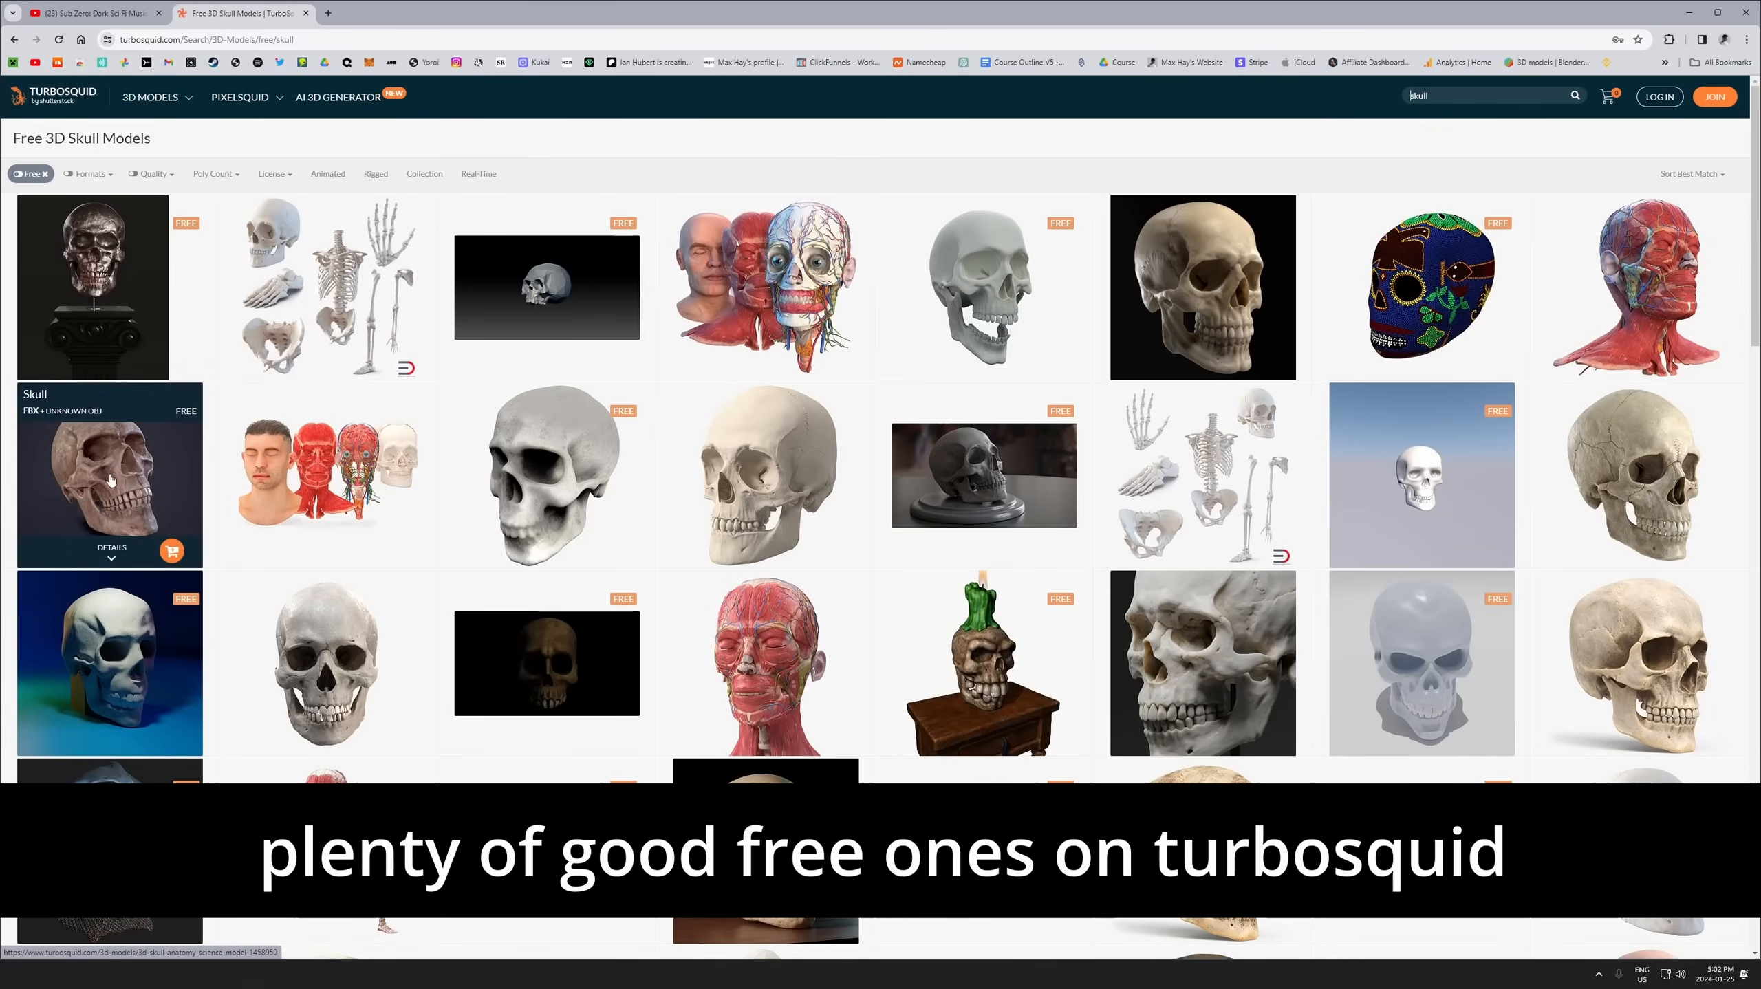
pyautogui.click(955, 477)
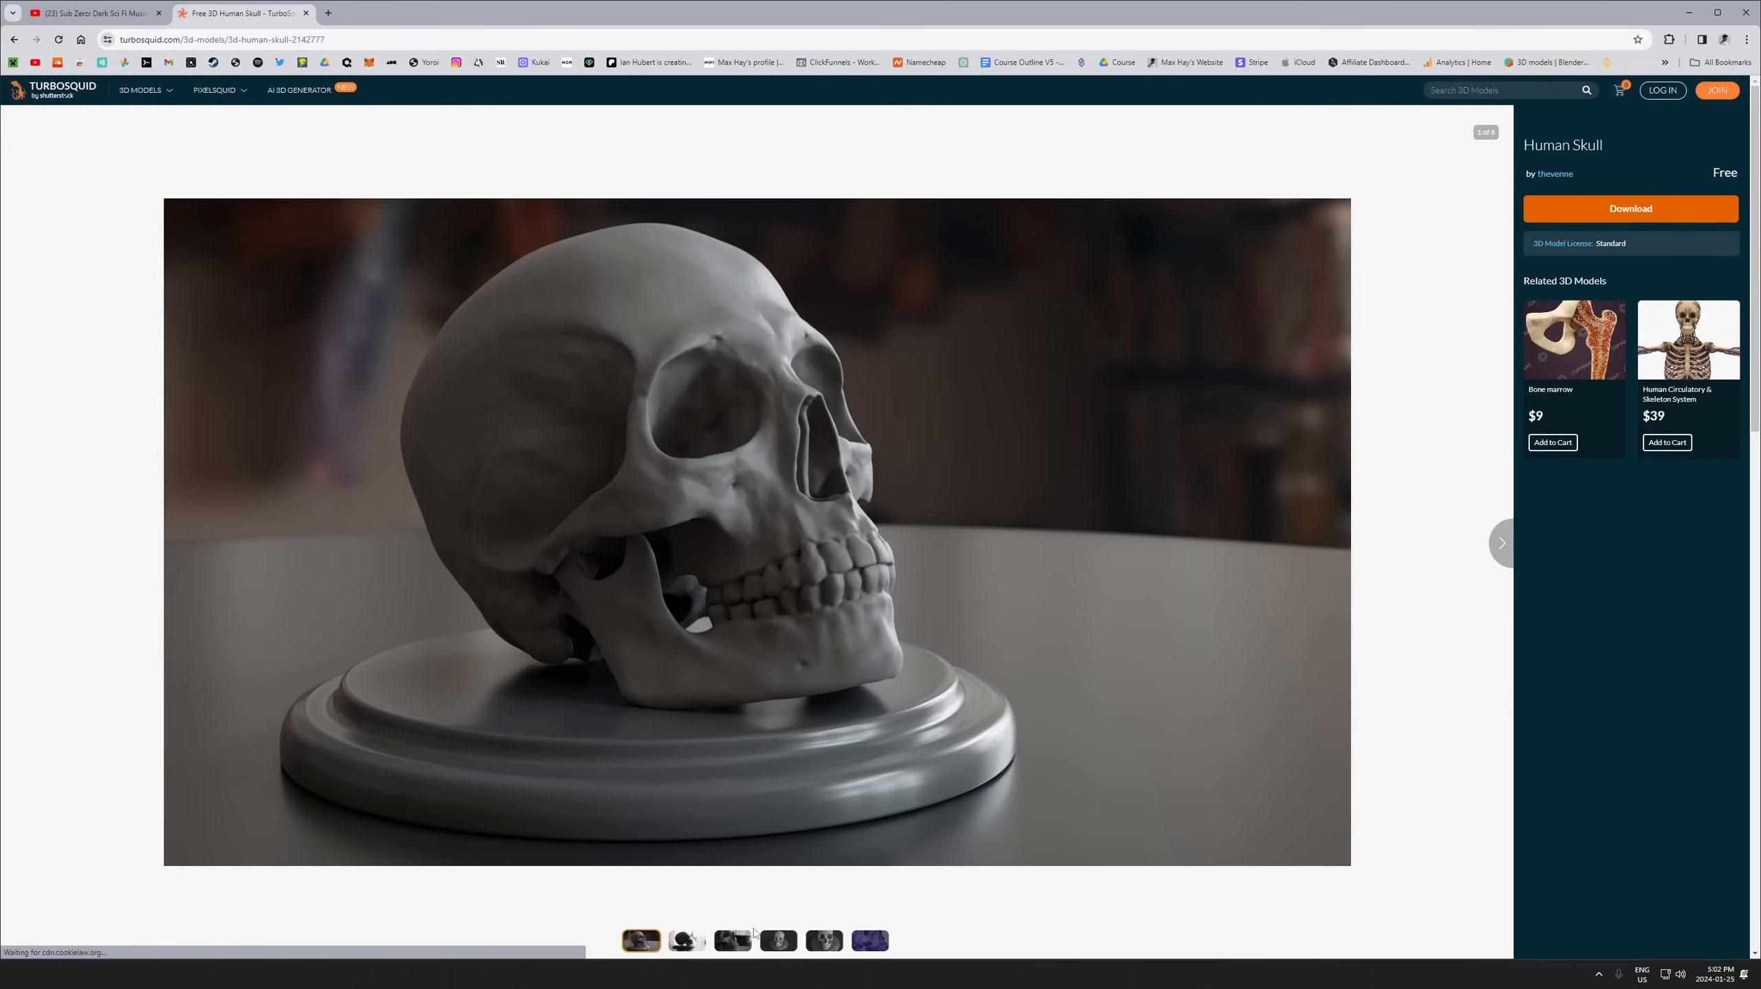
pyautogui.click(688, 941)
pyautogui.click(732, 942)
pyautogui.click(774, 944)
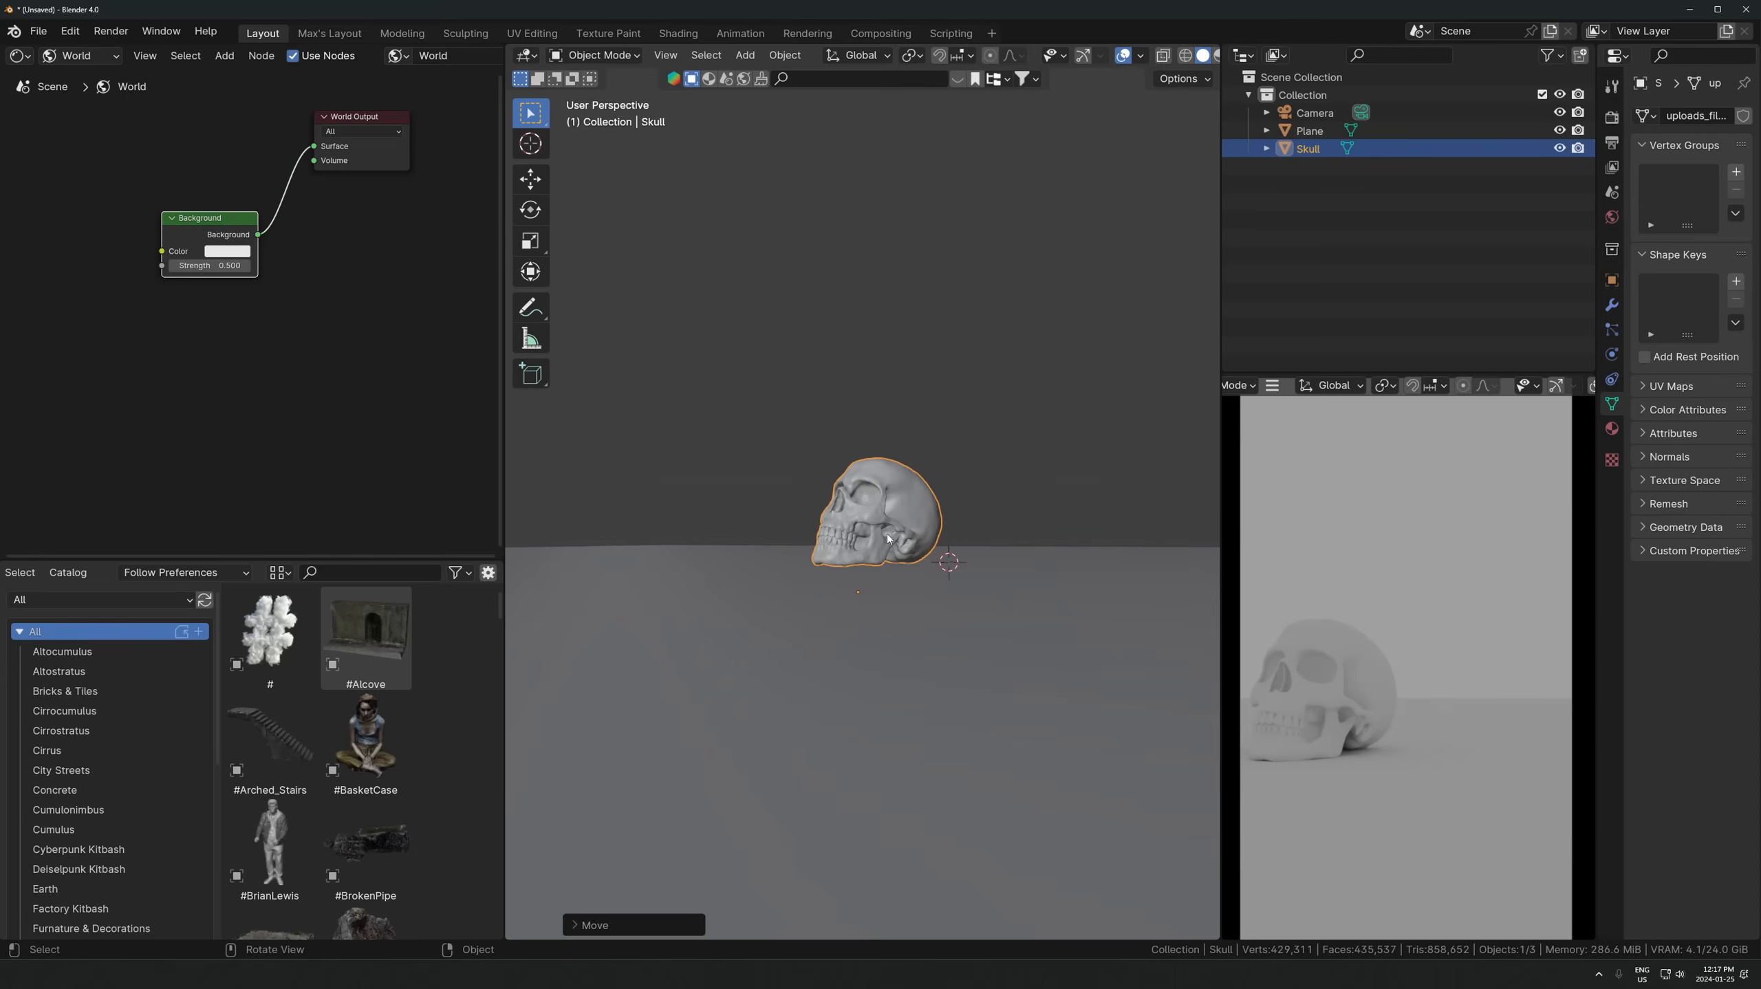
# - Scale up the skull and adjust its height along Z so it rests on the plane
pyautogui.scroll(-4, 862, 519)
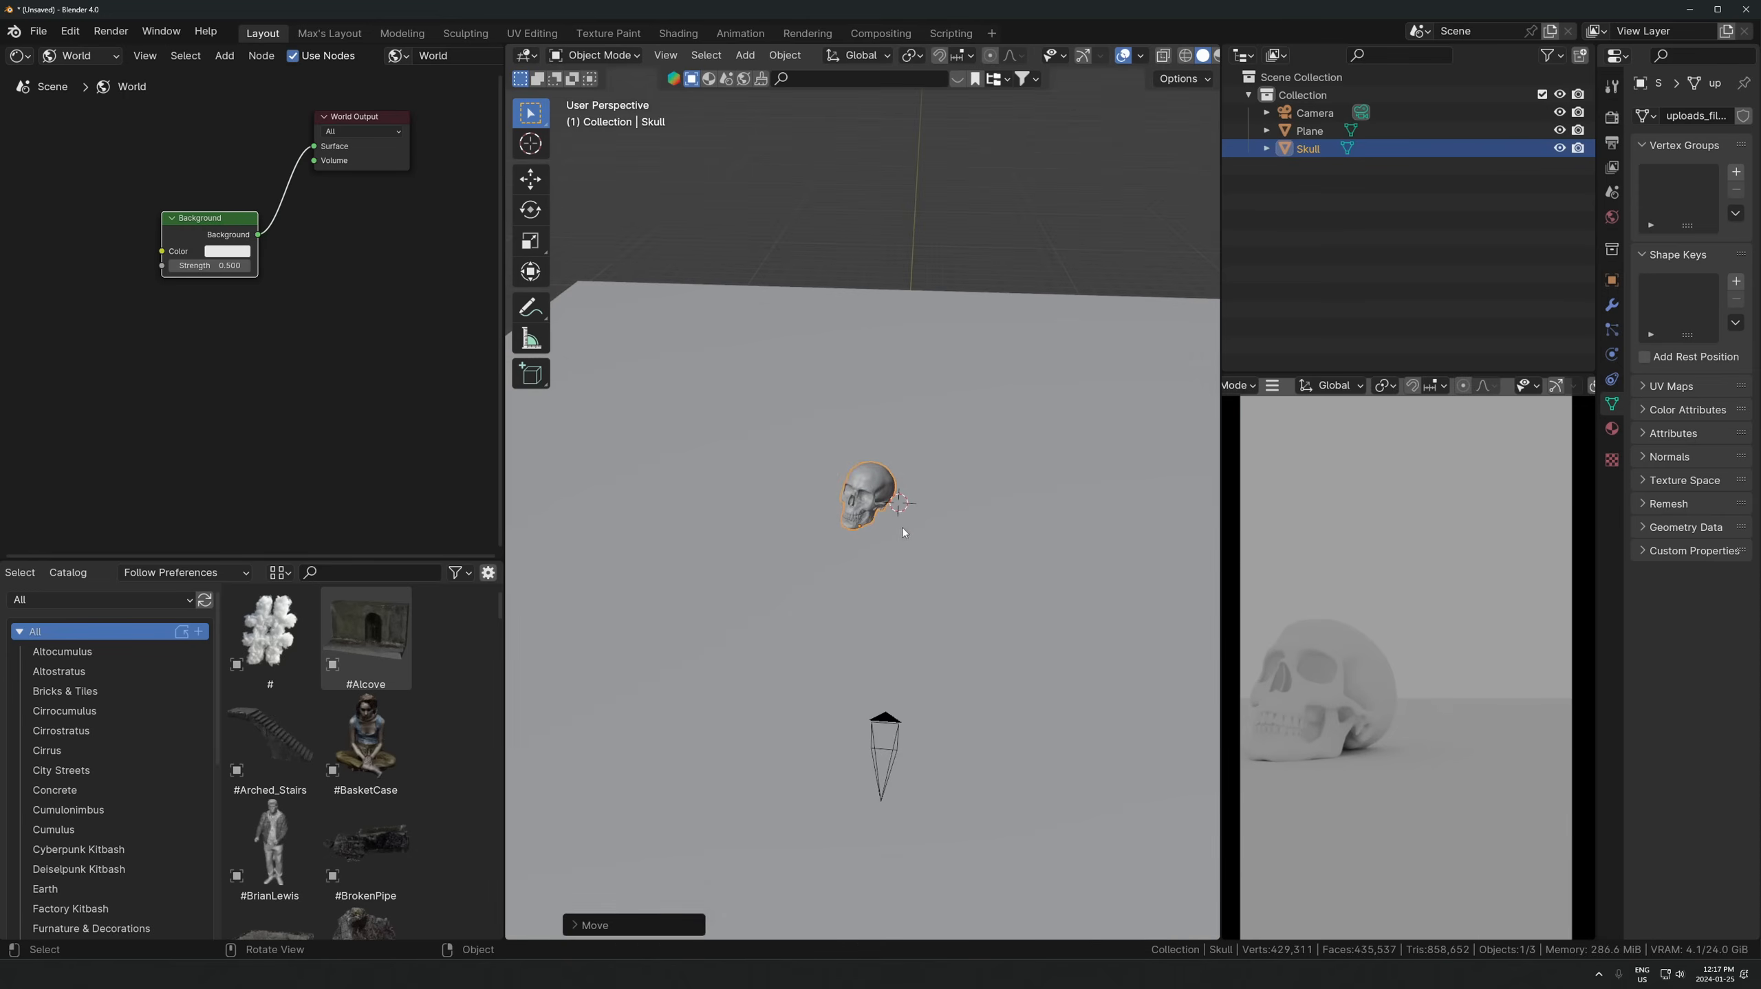
pyautogui.press('s')
pyautogui.click(986, 547)
pyautogui.moveTo(986, 548); pyautogui.dragTo(931, 505, button='middle')
pyautogui.press('g')
pyautogui.press('z')
pyautogui.click(937, 541)
pyautogui.scroll(-1, 1396, 654)
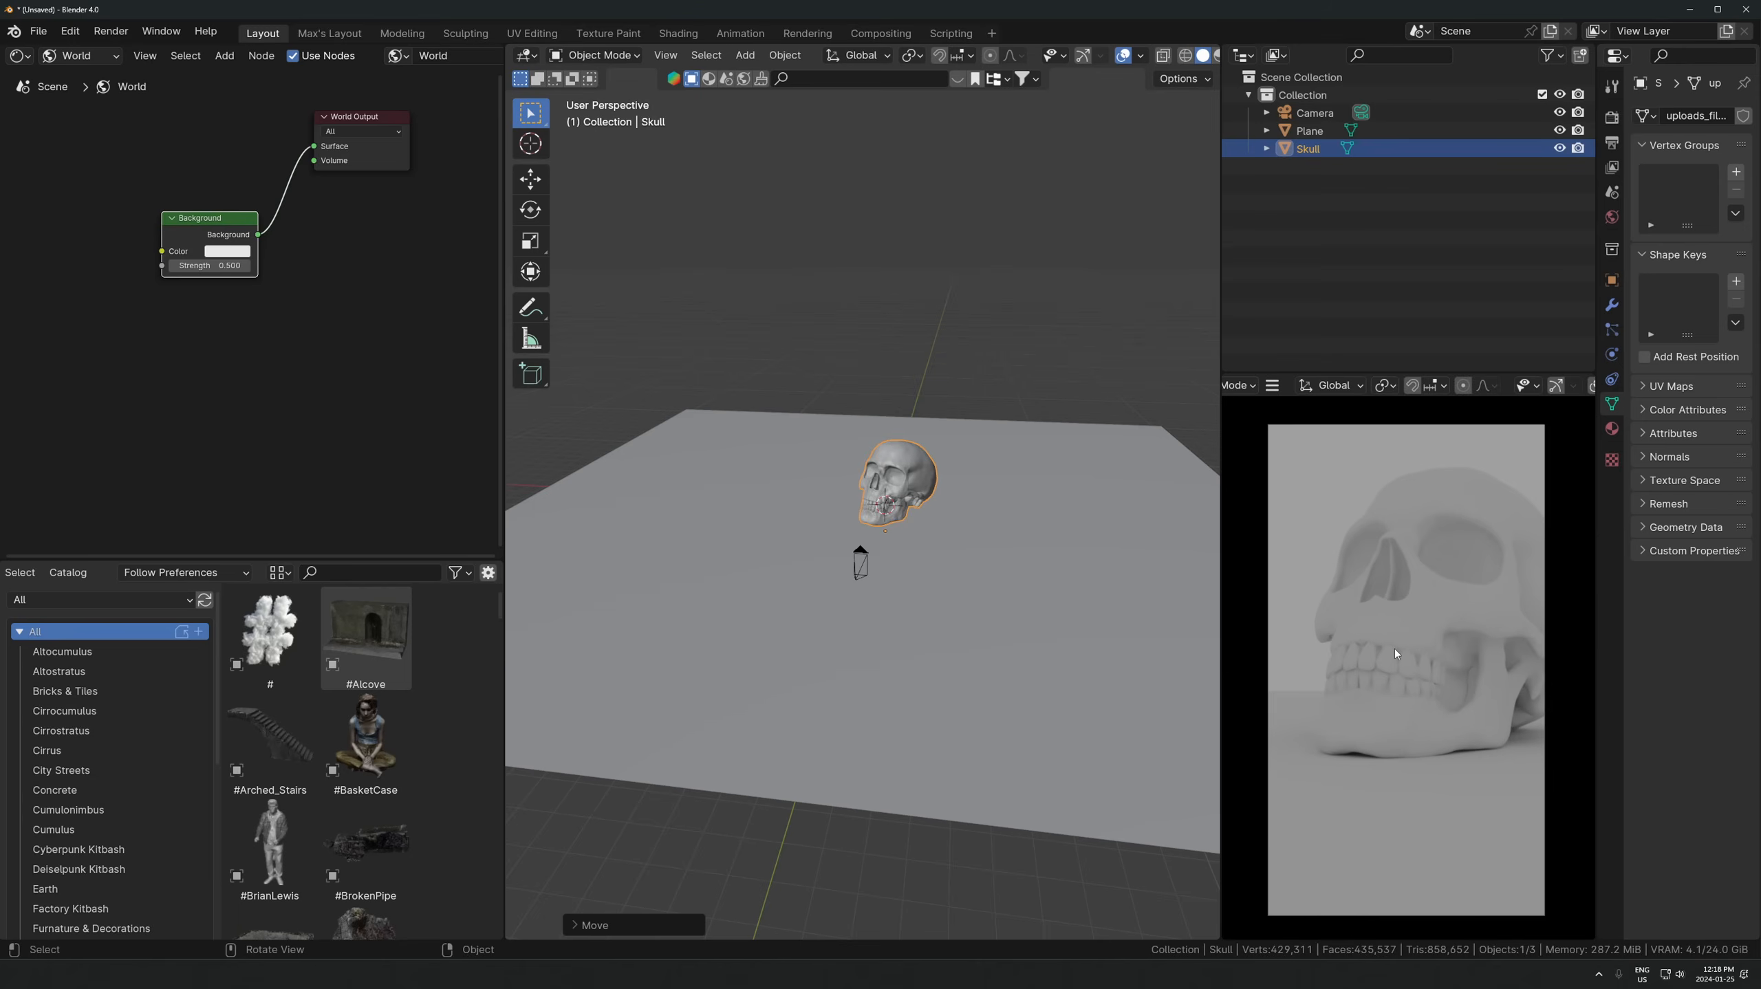
# - Select the camera, widen the Properties editor, and set the camera's focal length to 24 mm
pyautogui.click(863, 594)
pyautogui.click(858, 558)
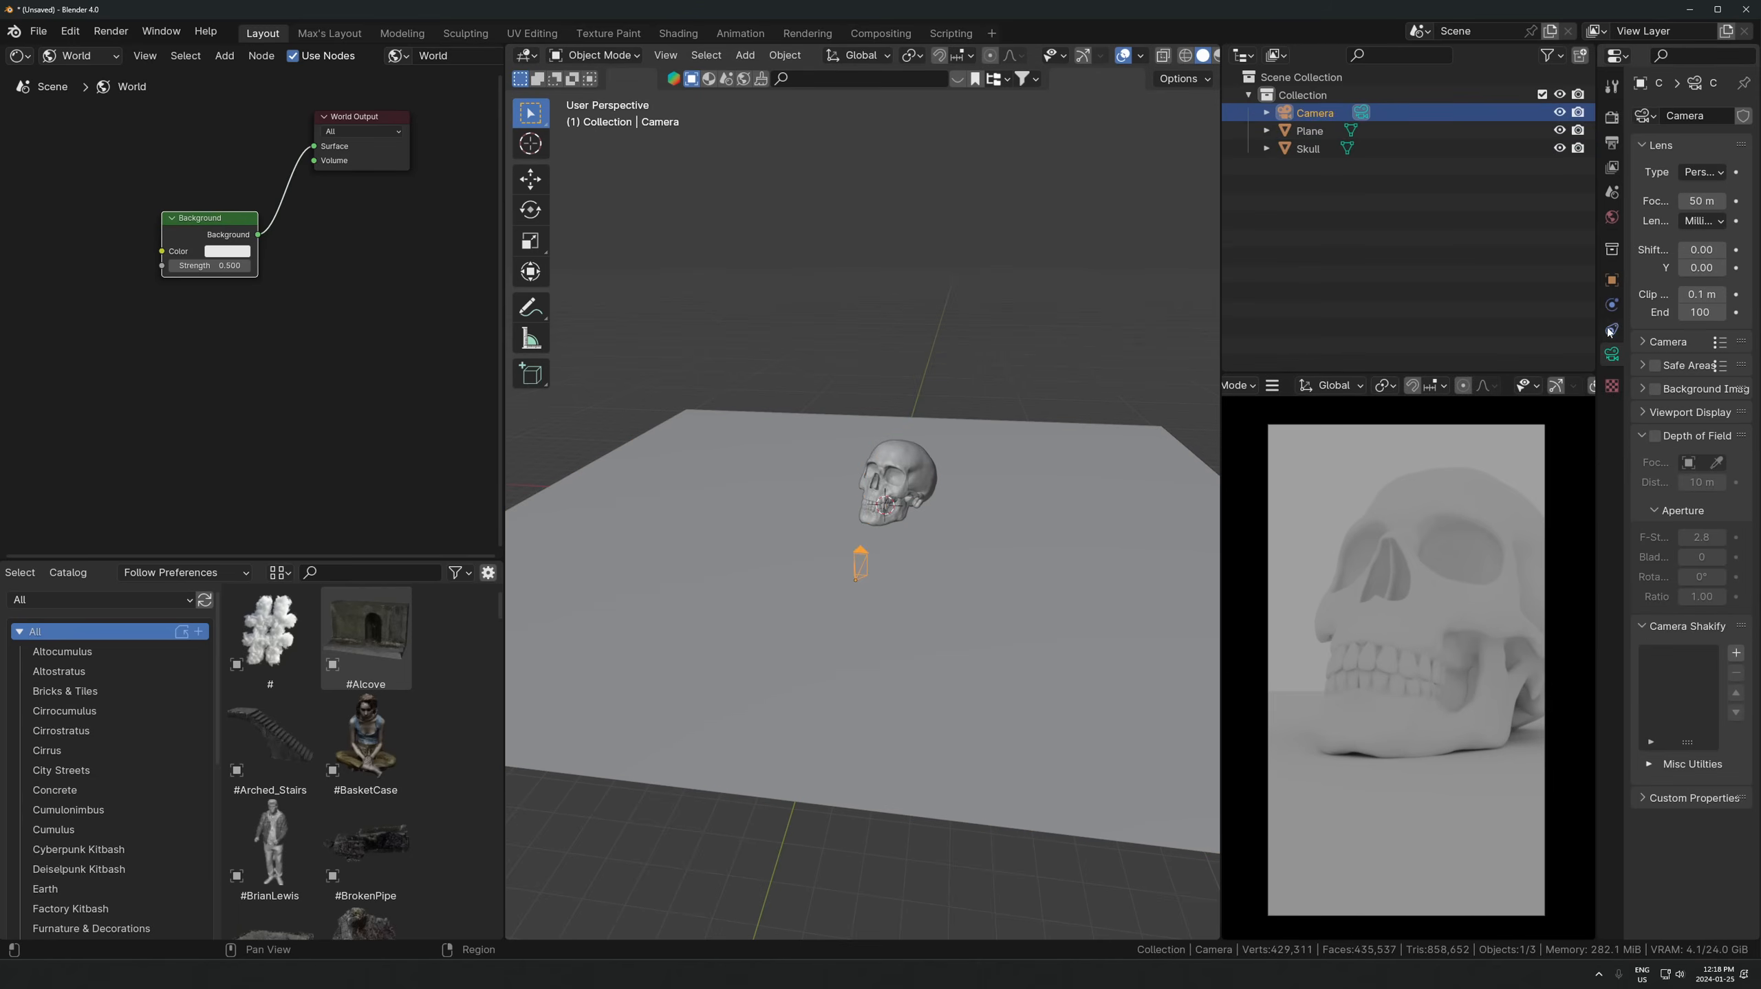
pyautogui.moveTo(1592, 251); pyautogui.dragTo(1535, 251)
pyautogui.click(1675, 202)
pyautogui.write('24')
pyautogui.press('Return')
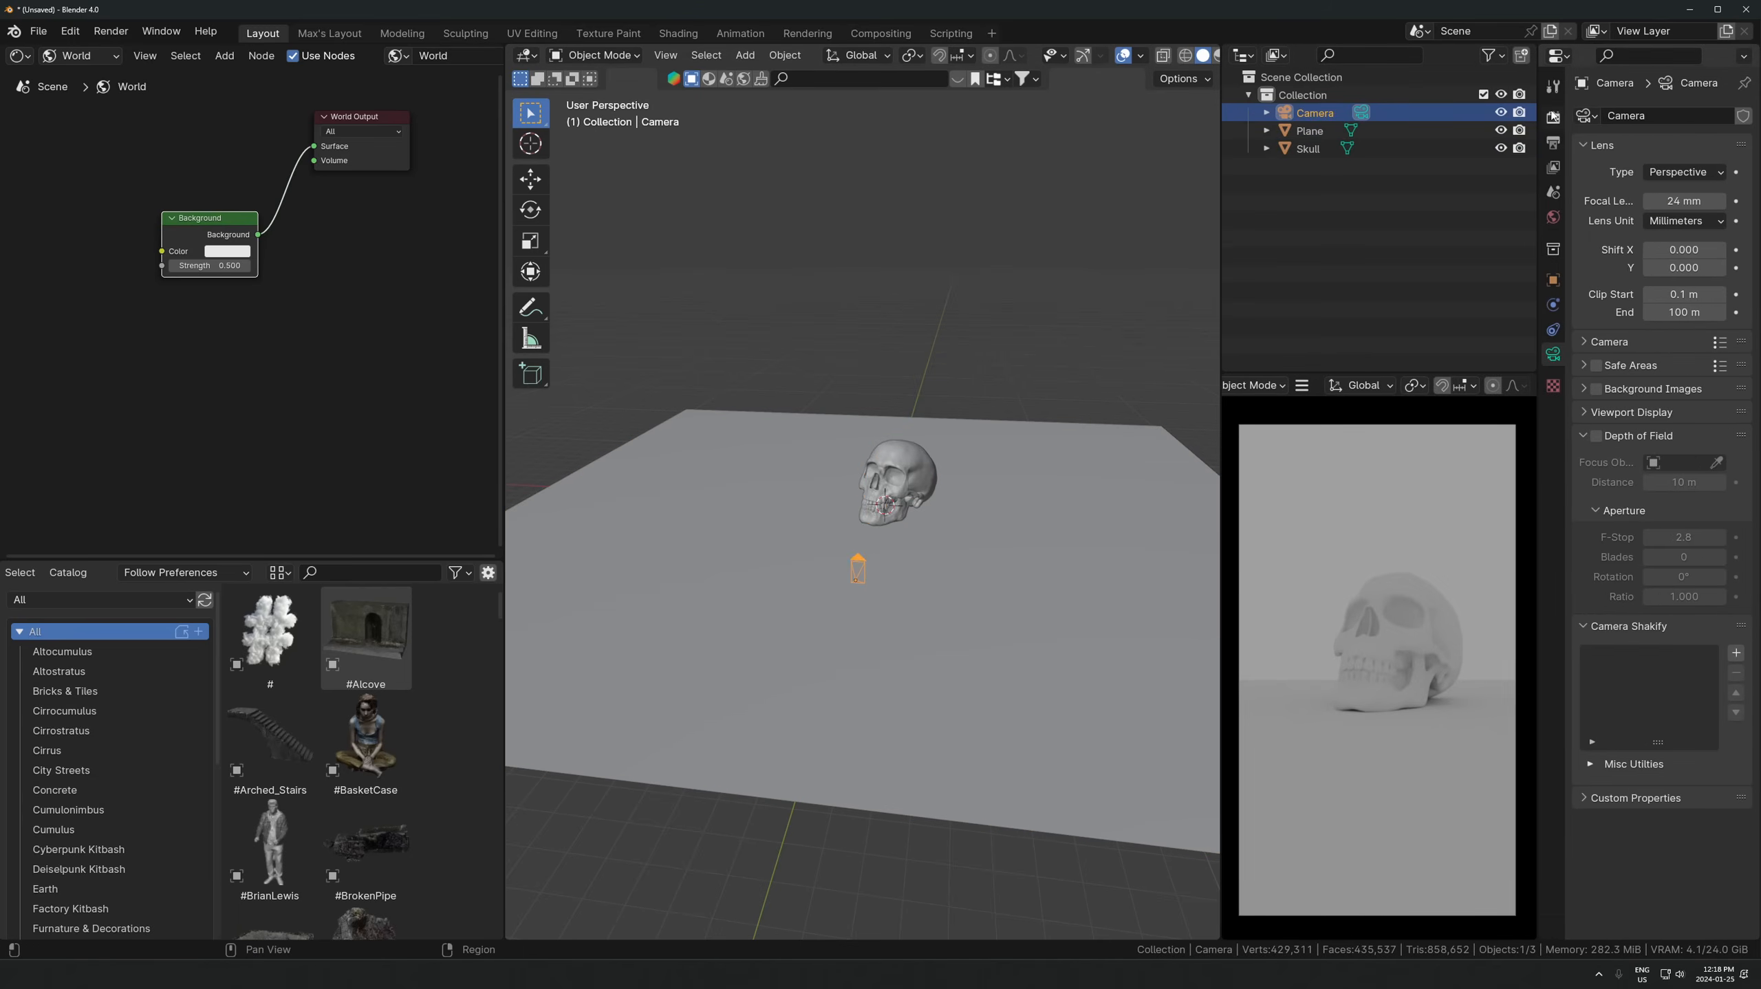
# - Set the render resolution to 4000 px in X and 5000 px in Y
pyautogui.click(1553, 142)
pyautogui.click(1676, 140)
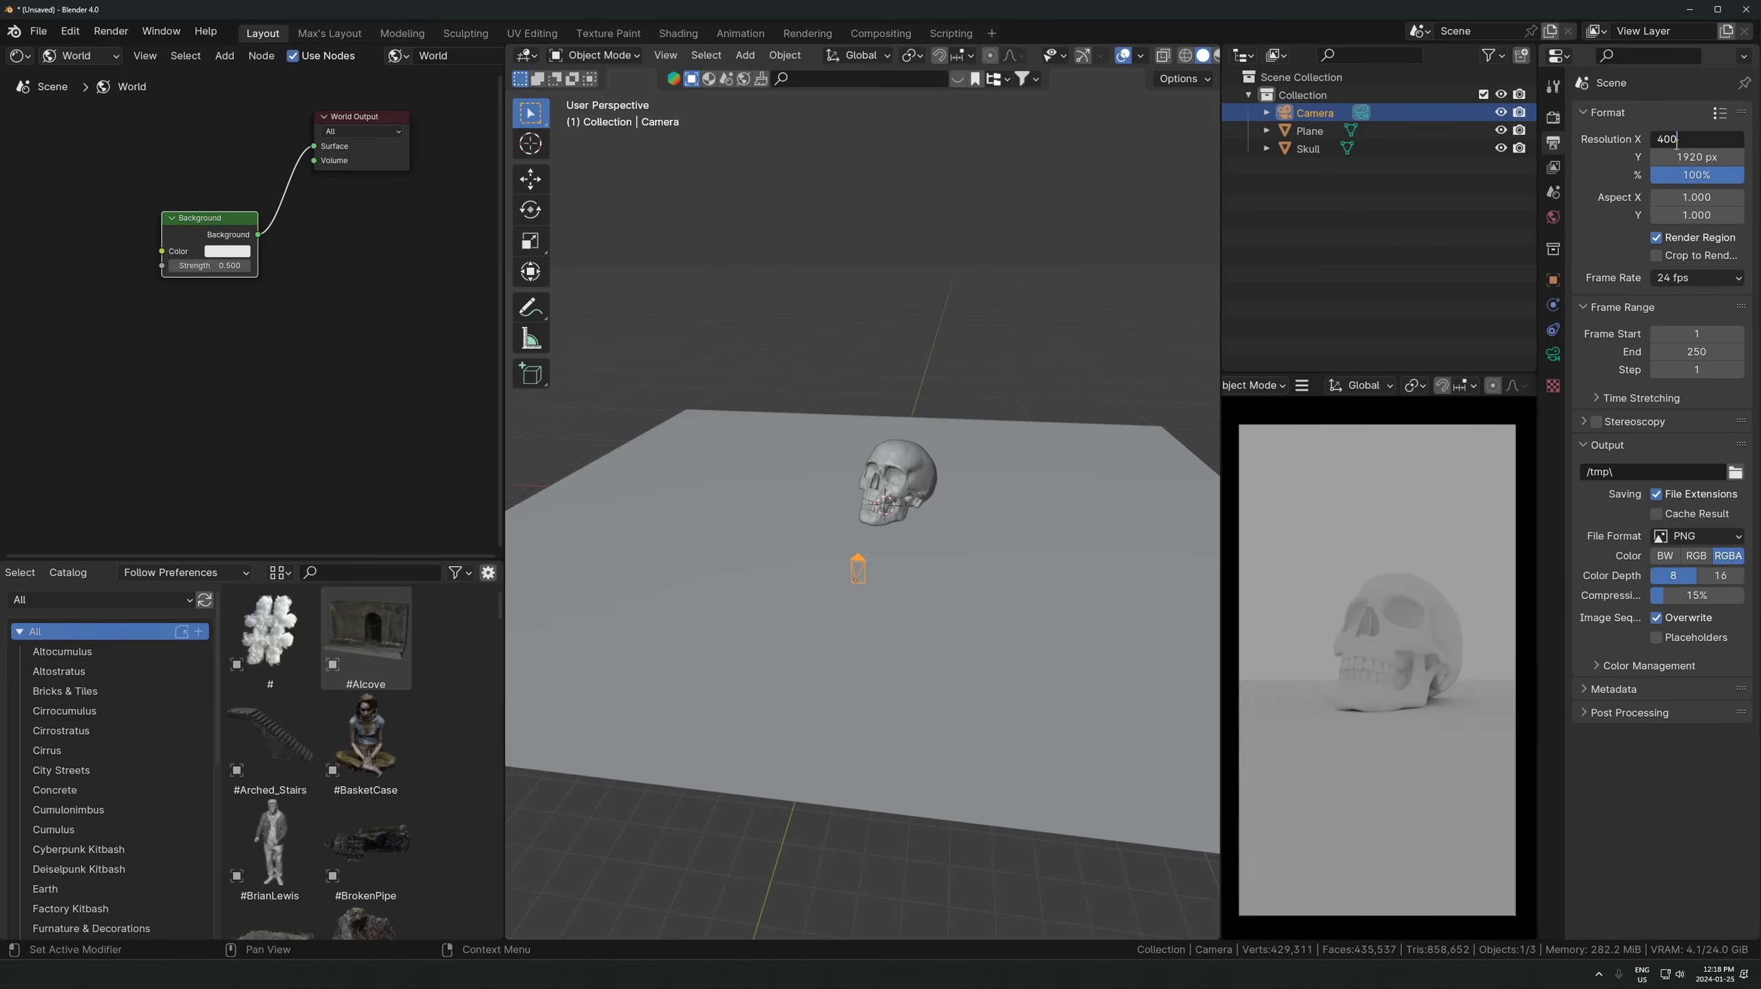
pyautogui.write('4000')
pyautogui.press('Tab')
pyautogui.write('5000')
pyautogui.press('Return')
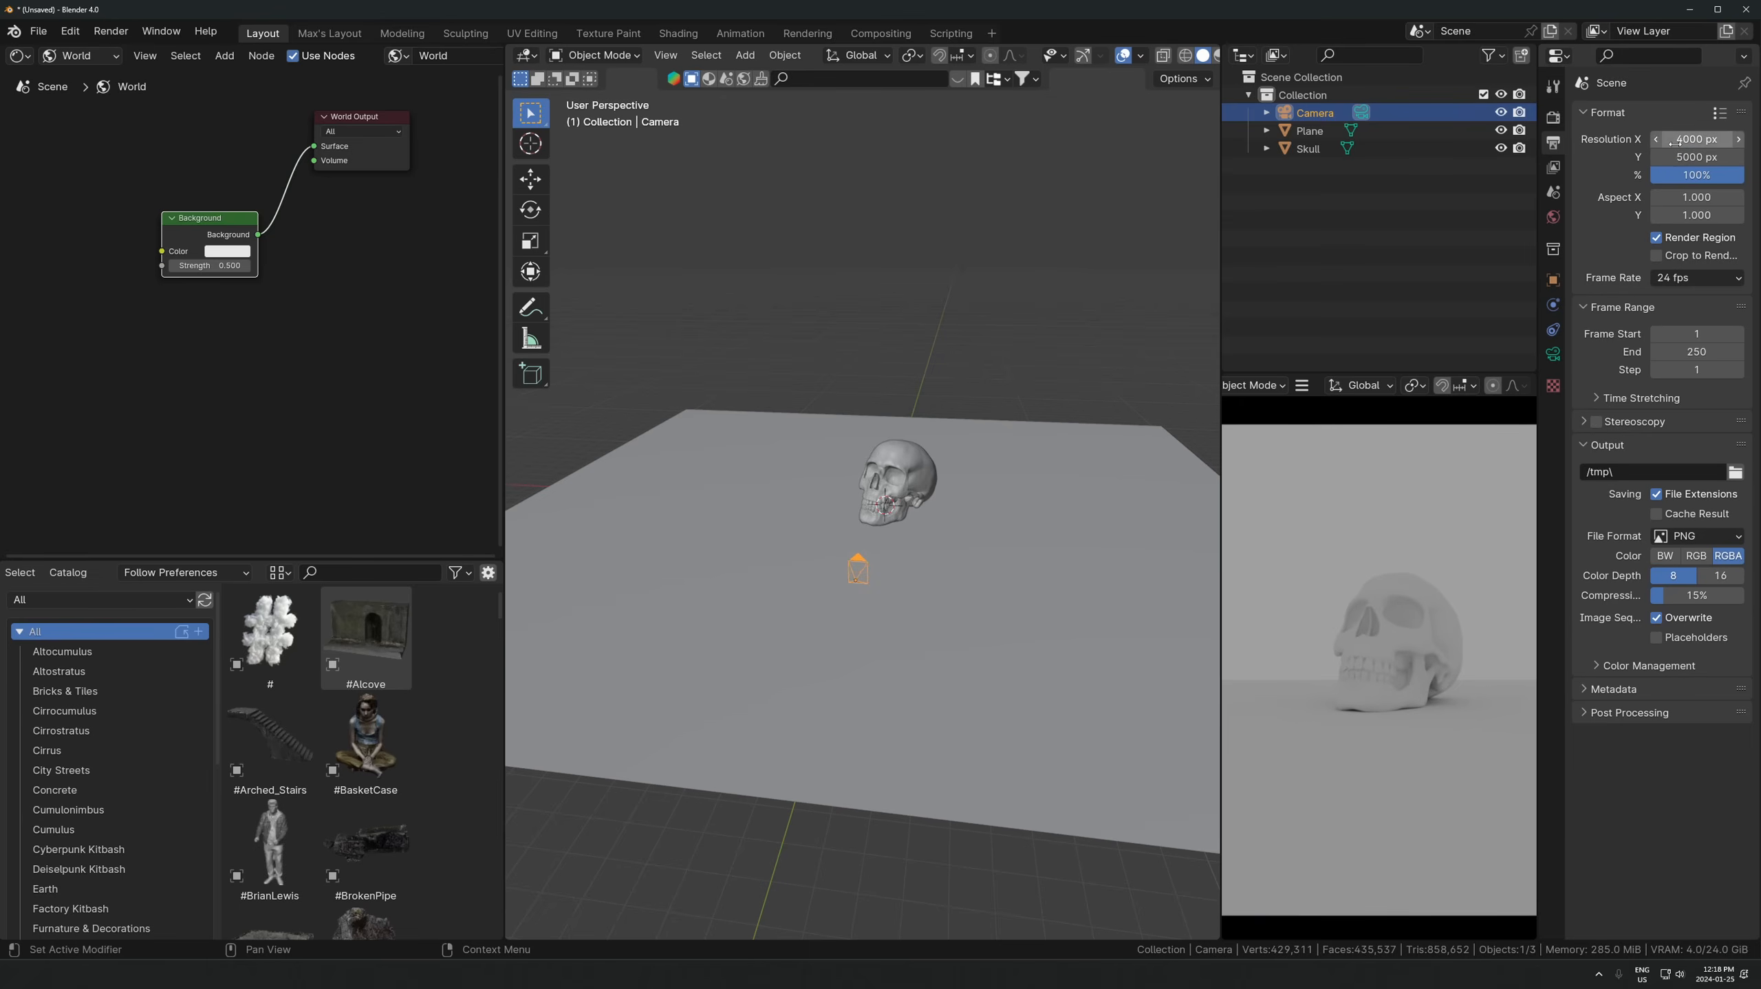
# - Widen the camera preview viewport and reframe the view around the skull
pyautogui.scroll(3, 1419, 723)
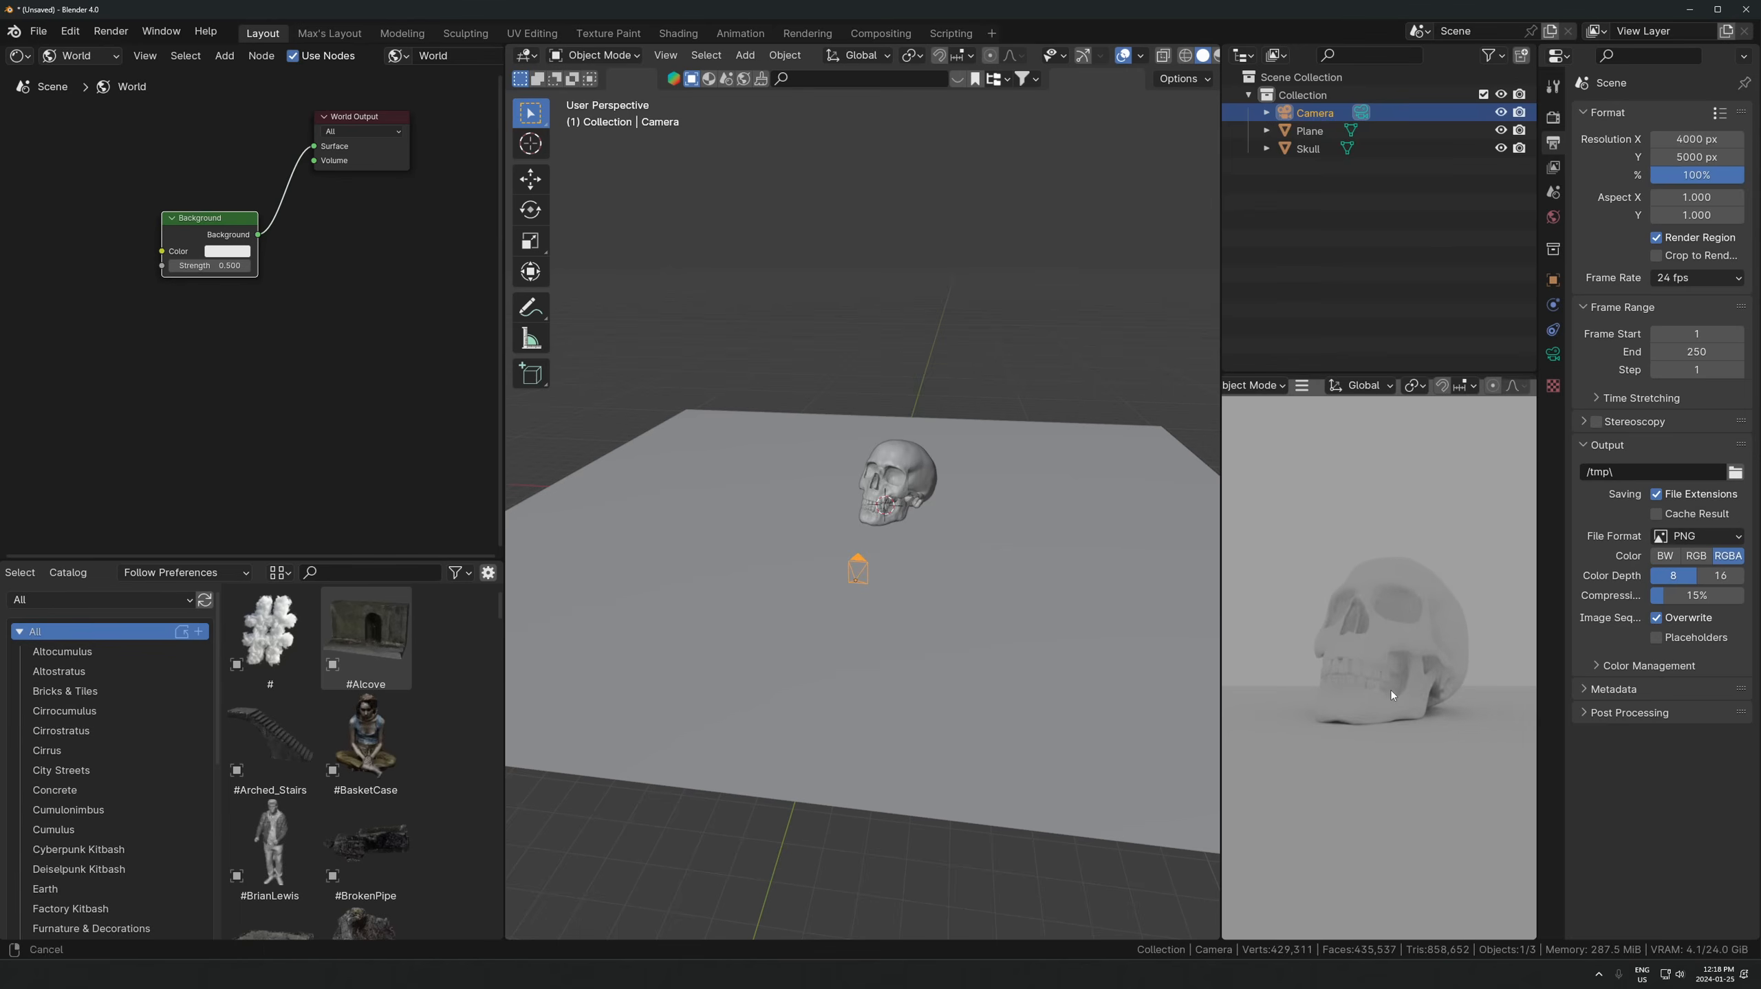
pyautogui.moveTo(1220, 604); pyautogui.dragTo(1197, 606)
pyautogui.scroll(-3, 1301, 644)
pyautogui.scroll(2, 1305, 642)
pyautogui.keyDown('shift'); pyautogui.moveTo(1313, 642); pyautogui.dragTo(1355, 611, button='middle'); pyautogui.keyUp('shift')
pyautogui.scroll(2, 1370, 612)
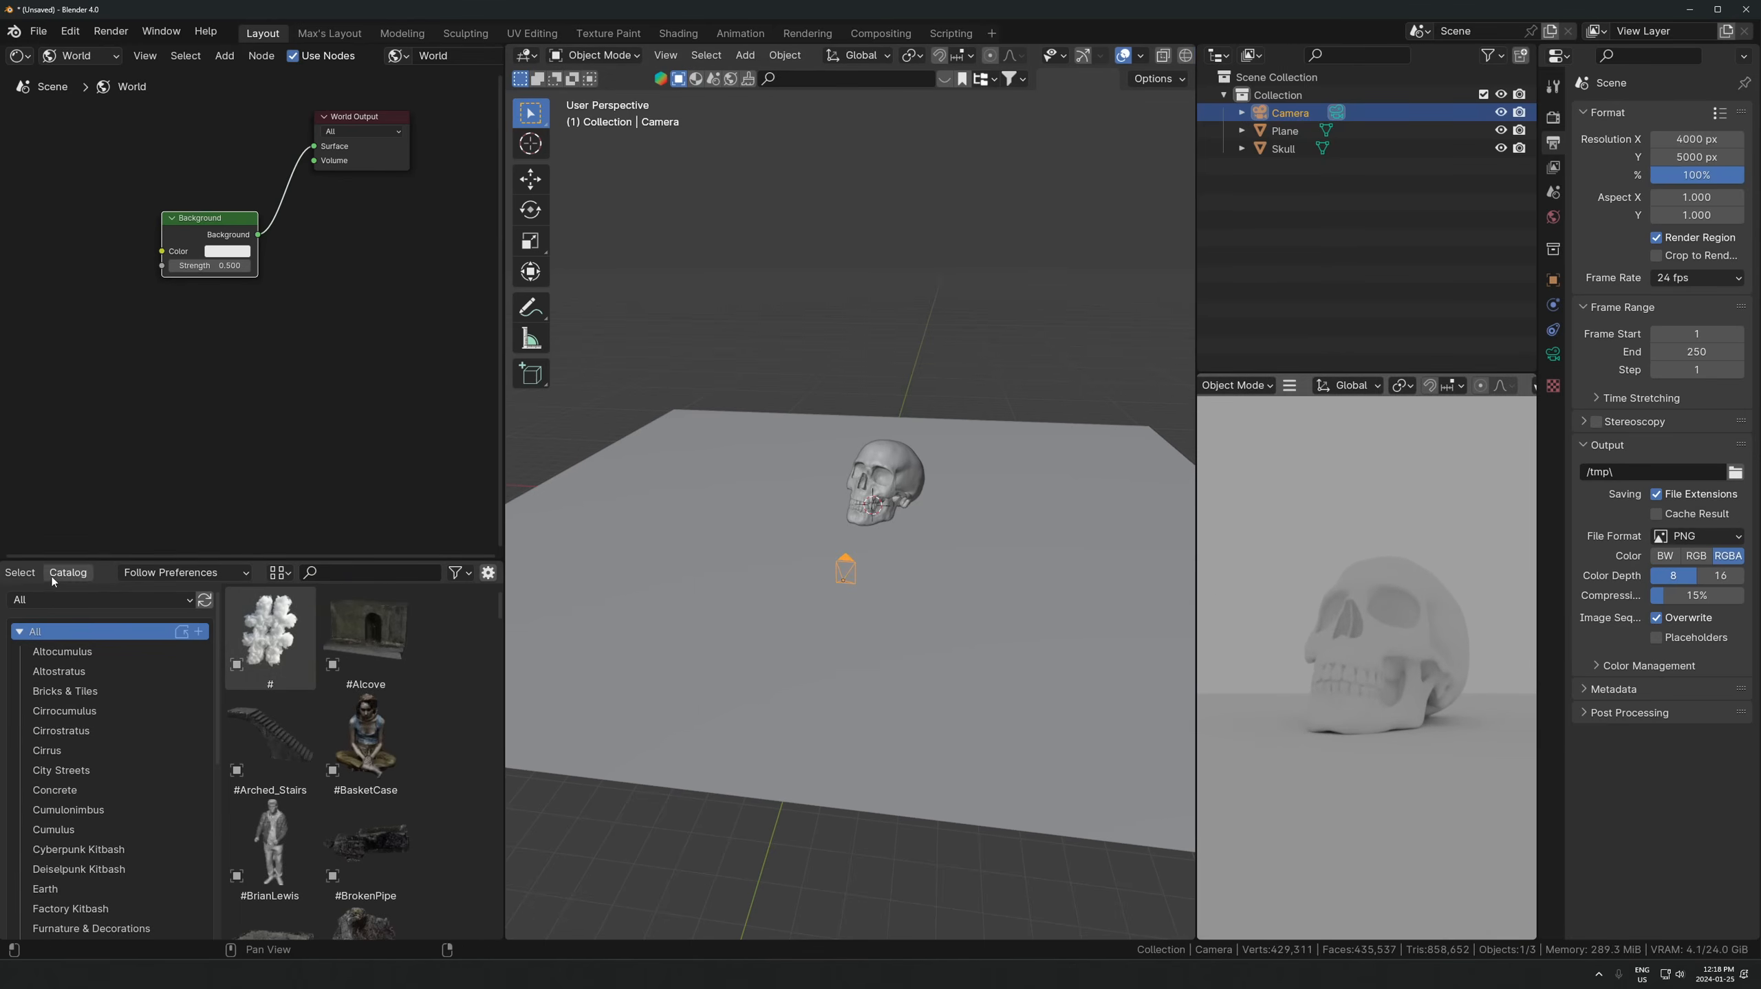
# - Select the skull and switch the Shader Editor from World to Object to show the skull's material nodes
pyautogui.click(756, 521)
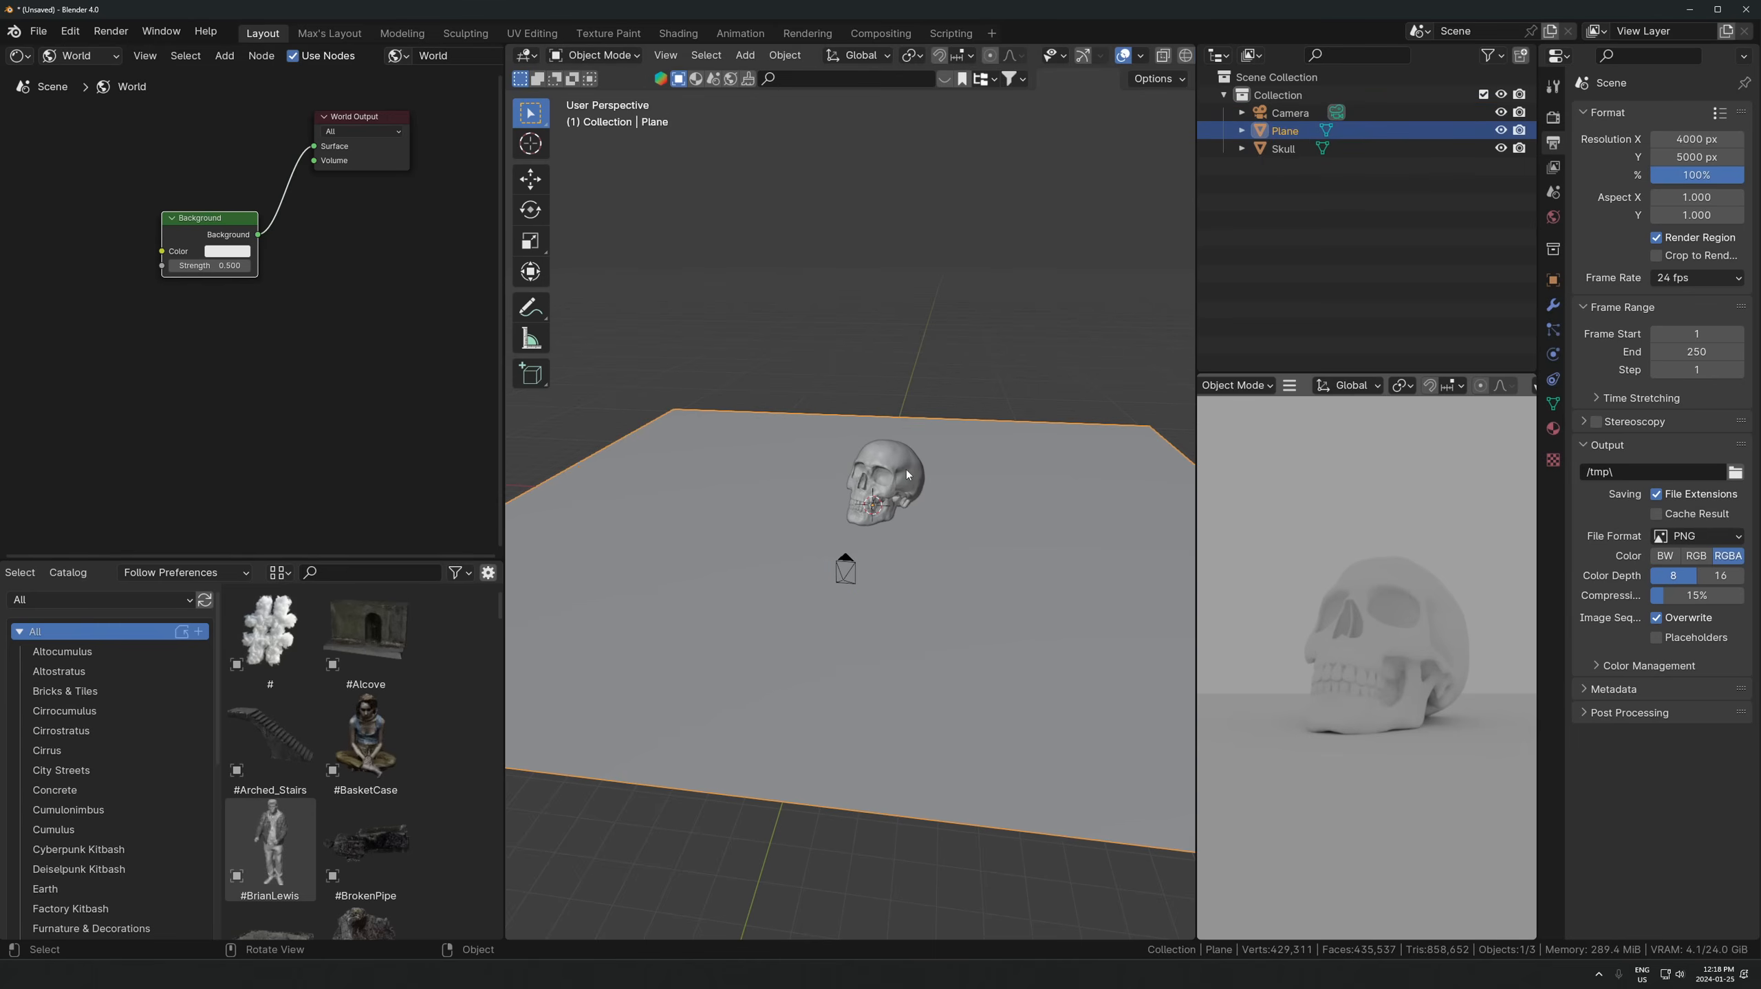
pyautogui.click(883, 482)
pyautogui.click(92, 64)
pyautogui.click(77, 55)
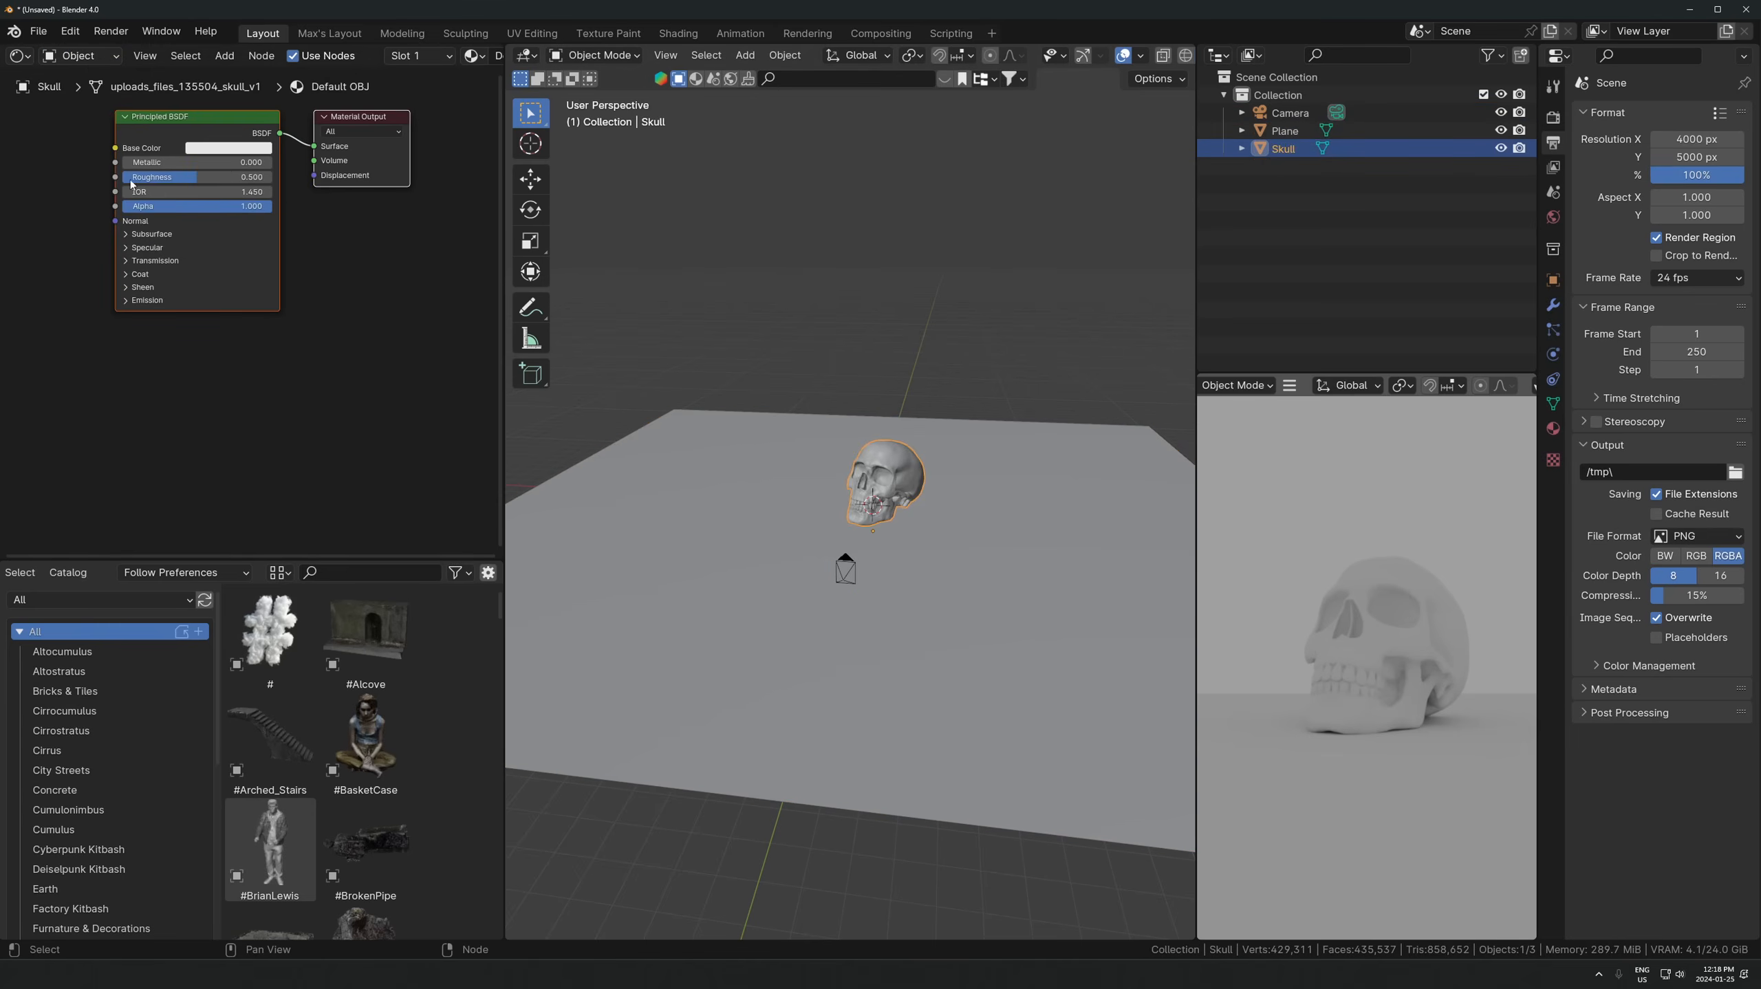
pyautogui.moveTo(292, 187); pyautogui.dragTo(461, 348, button='middle')
# - Switch to File Explorer, open the Rock030_4K-PNG folder under Textures > AmbientCG, and preview Rock030_4K_Color.png
pyautogui.hotkey('alt', 'Tab')
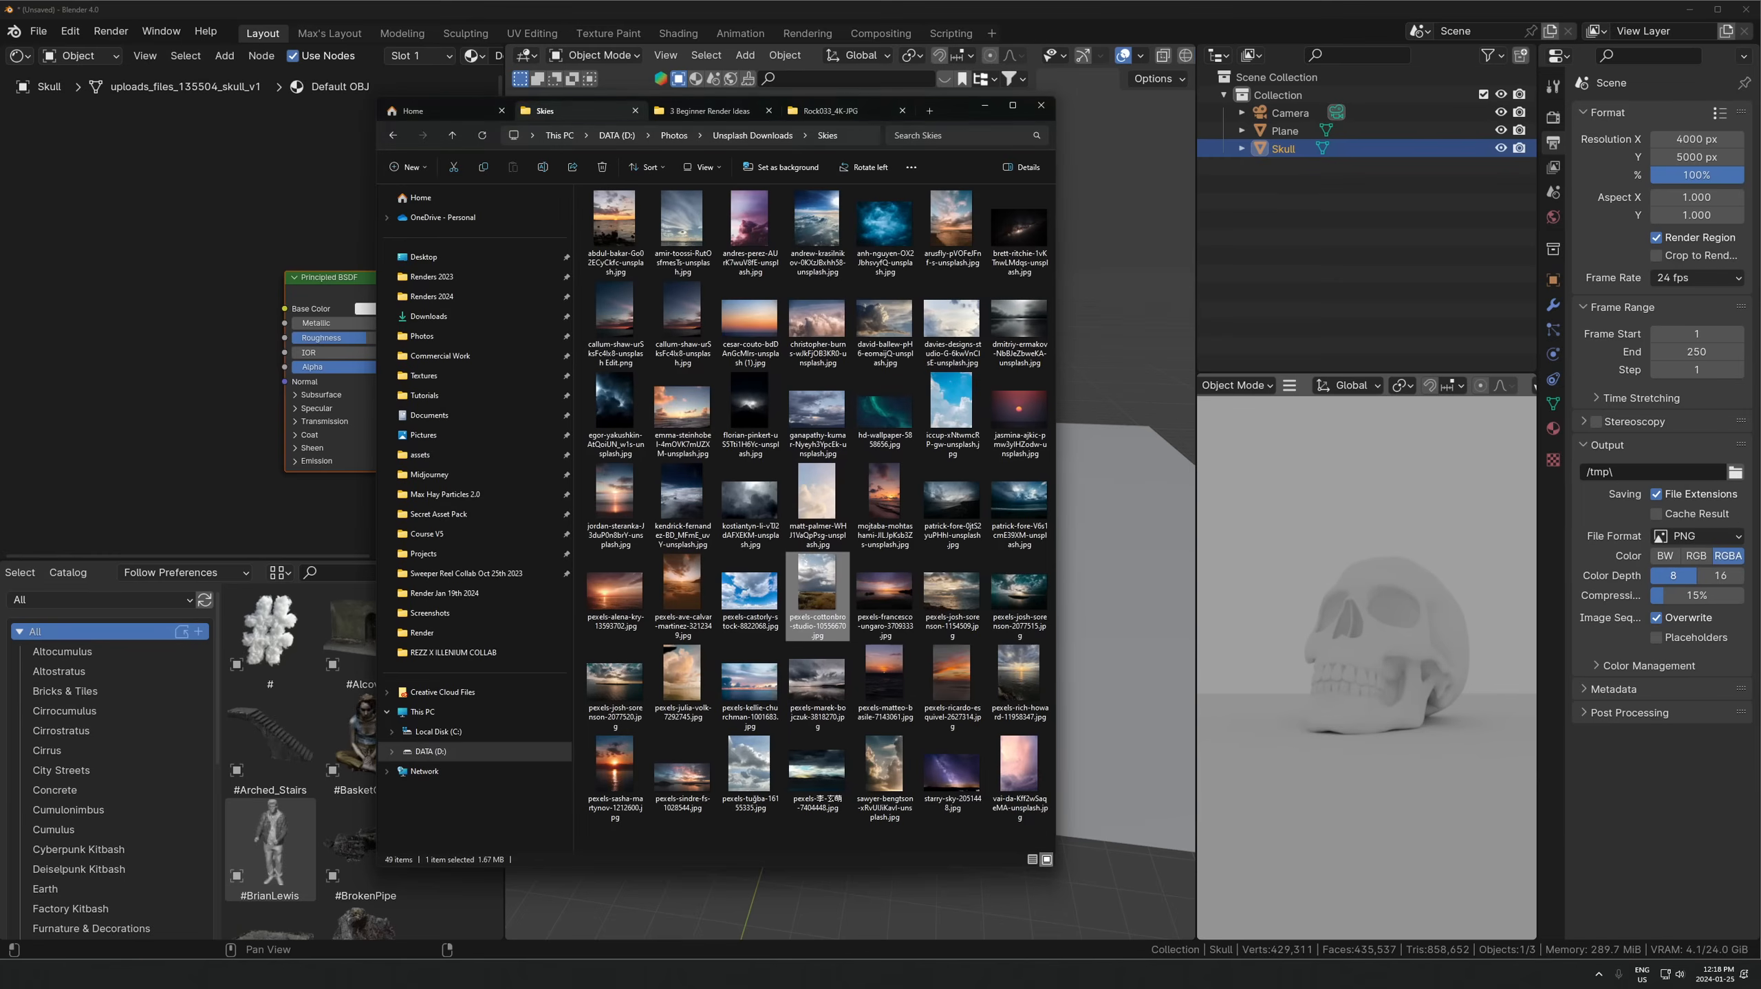
pyautogui.click(840, 112)
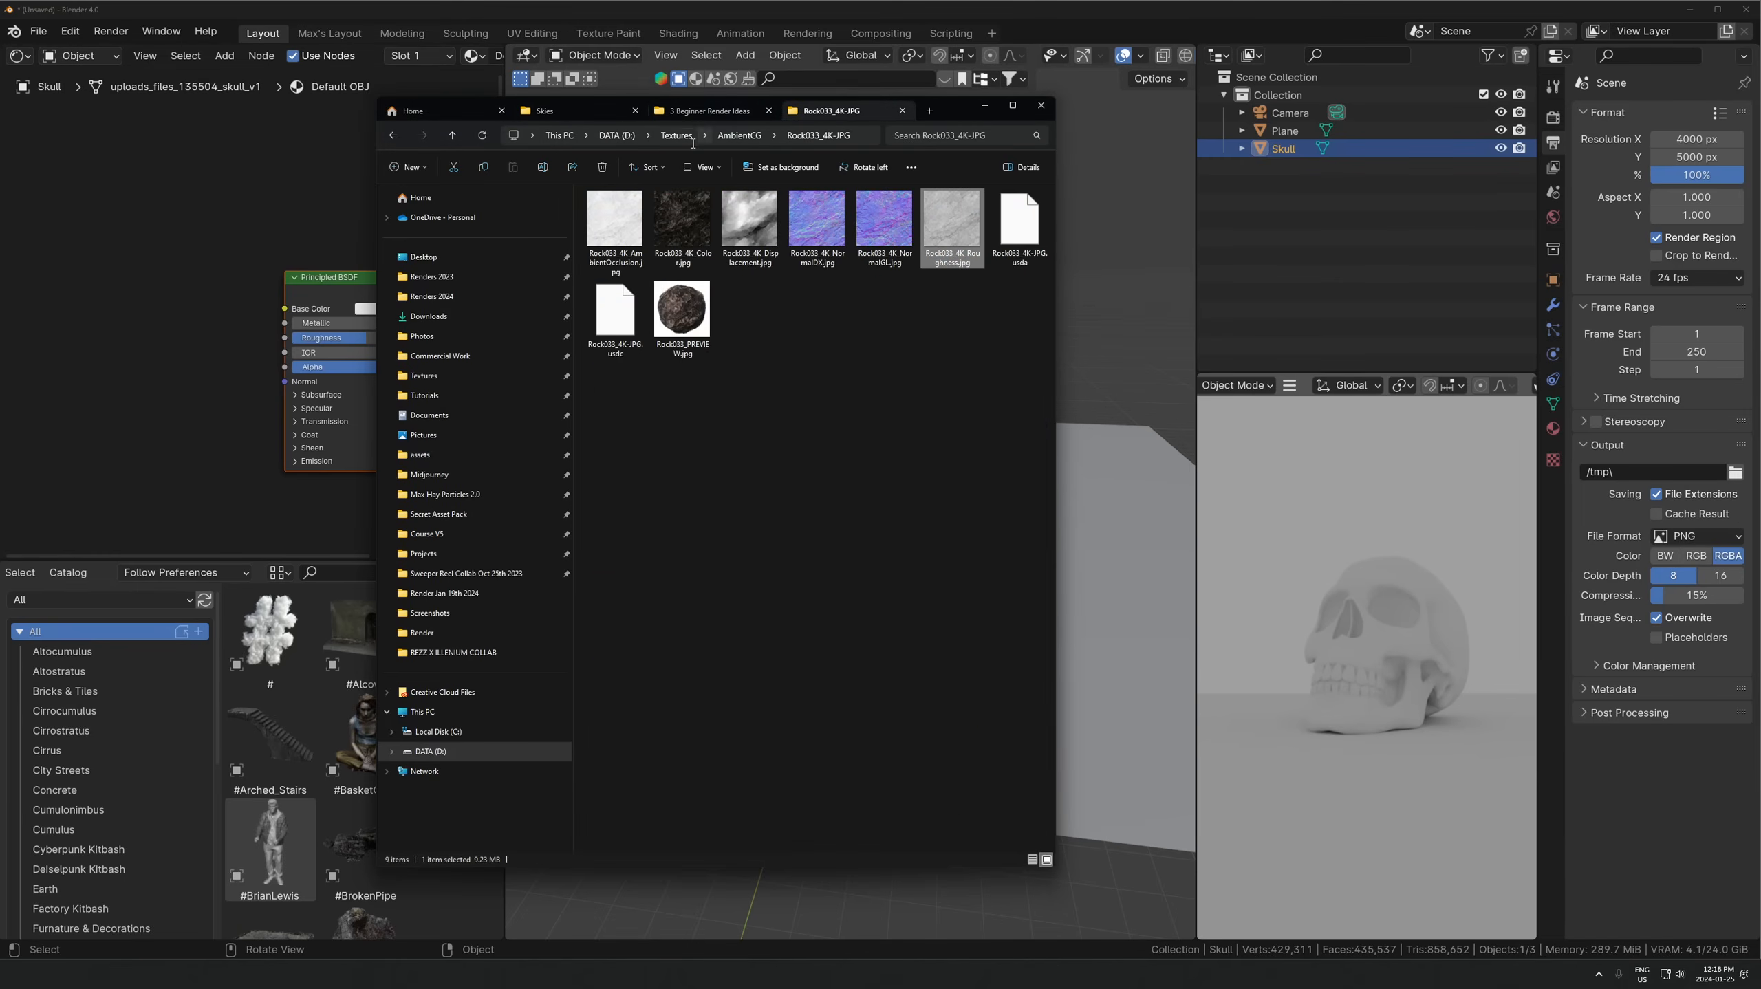
pyautogui.click(740, 135)
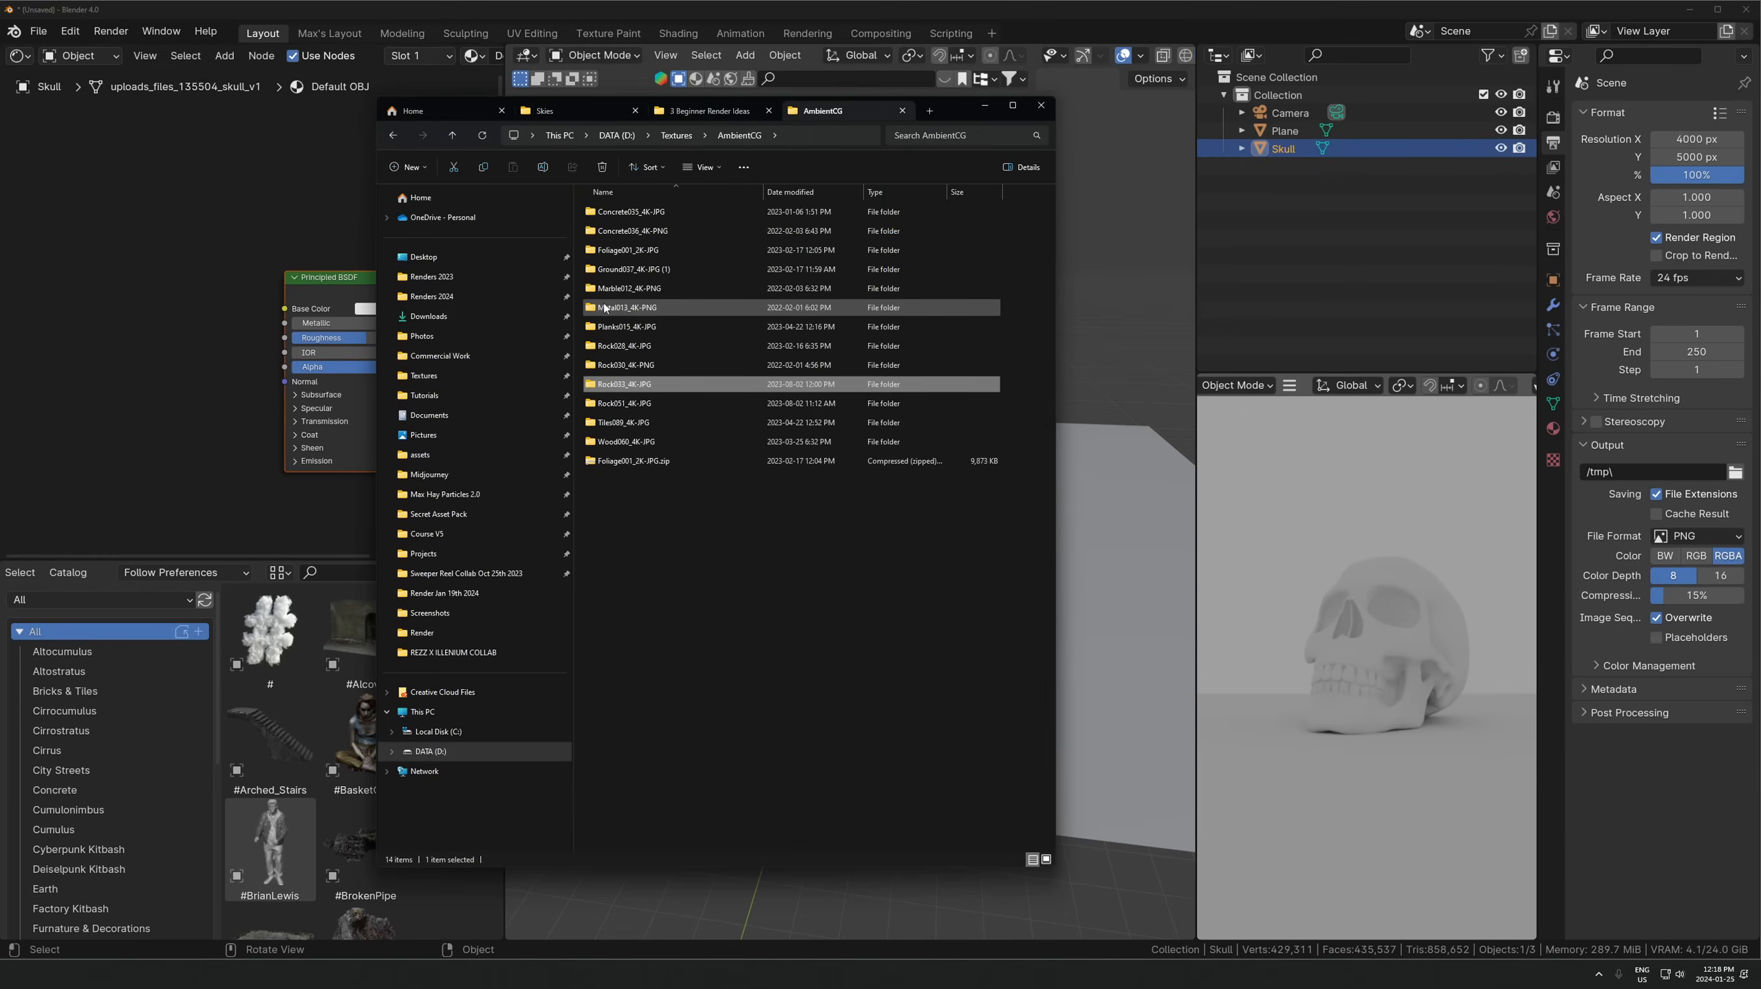
pyautogui.doubleClick(686, 365)
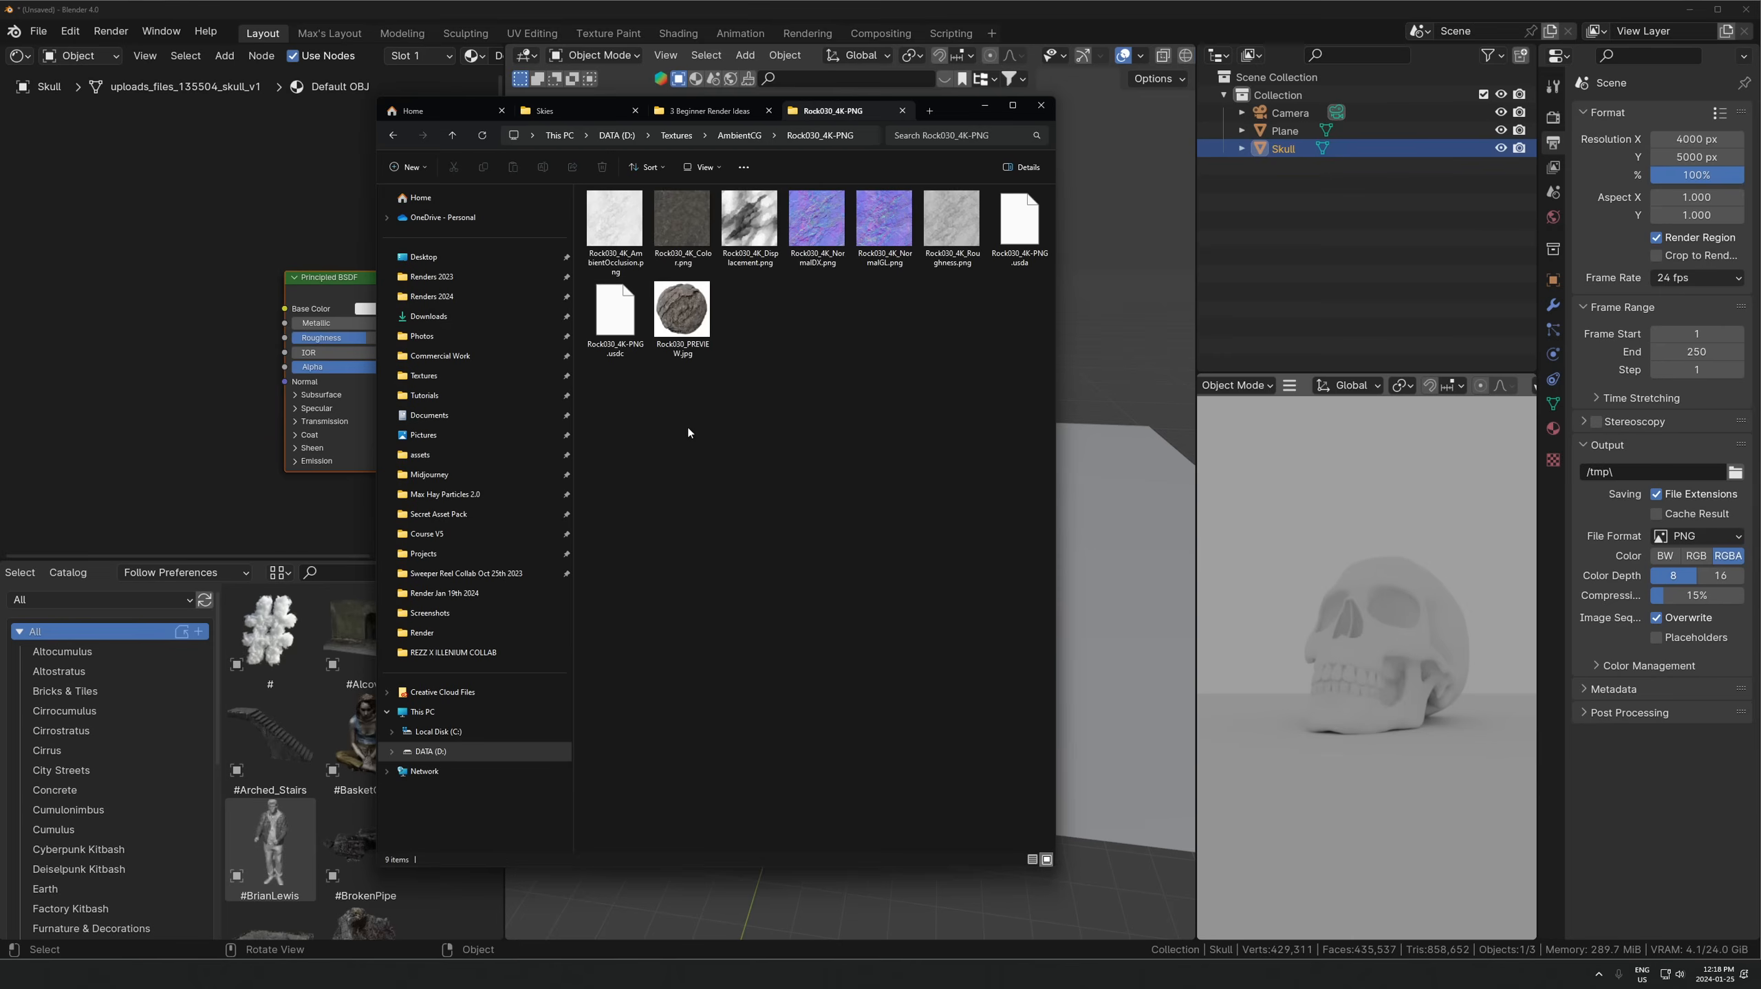
pyautogui.click(690, 221)
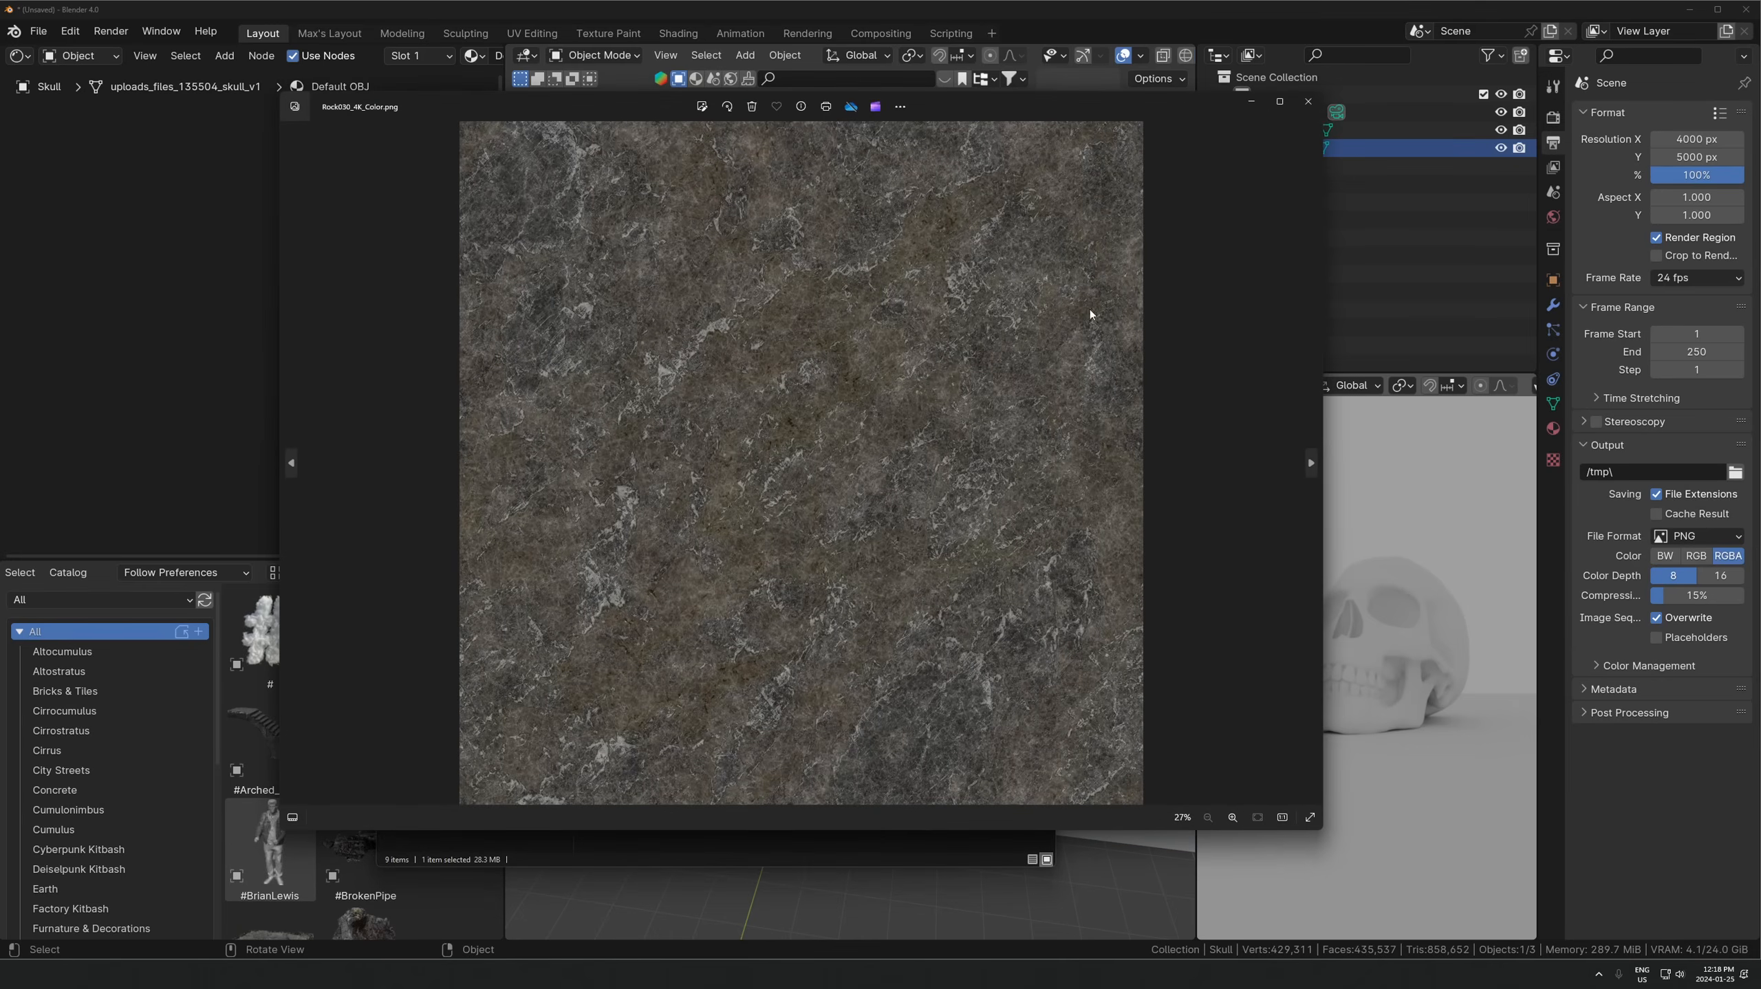
# - Add the Rock030 color, roughness and NormalGL images to the skull's material and connect them to the Principled BSDF
pyautogui.click(1299, 108)
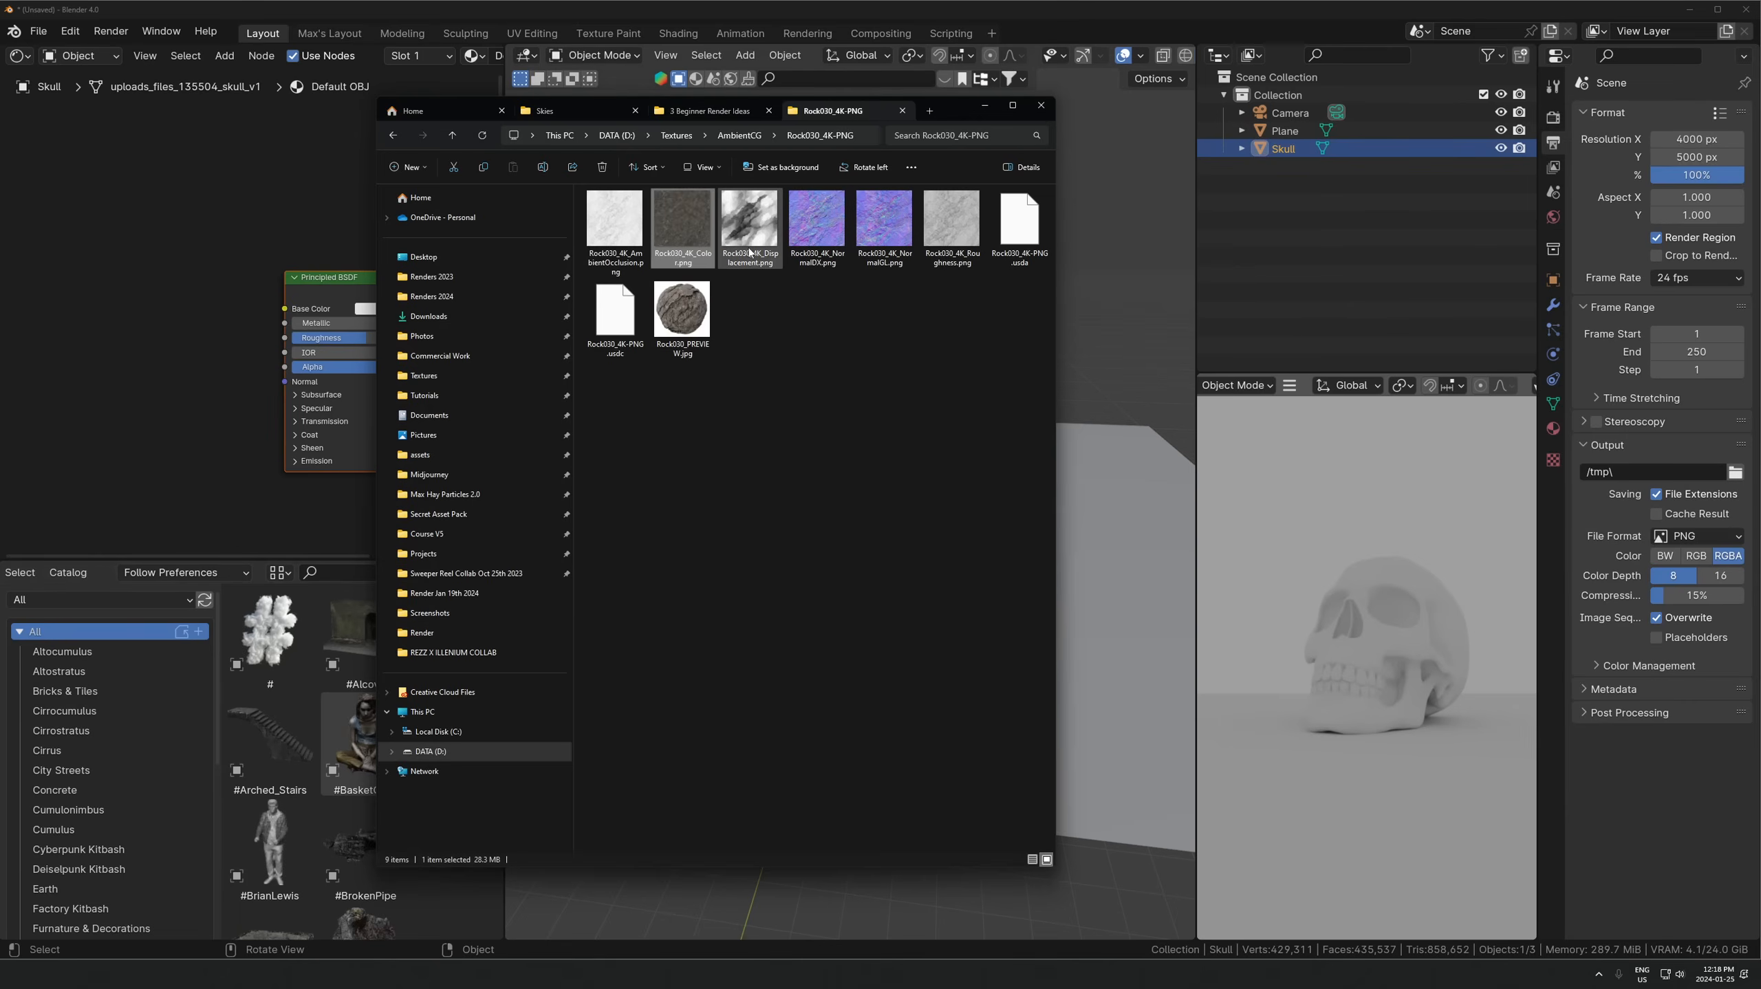
pyautogui.moveTo(681, 239); pyautogui.dragTo(103, 229)
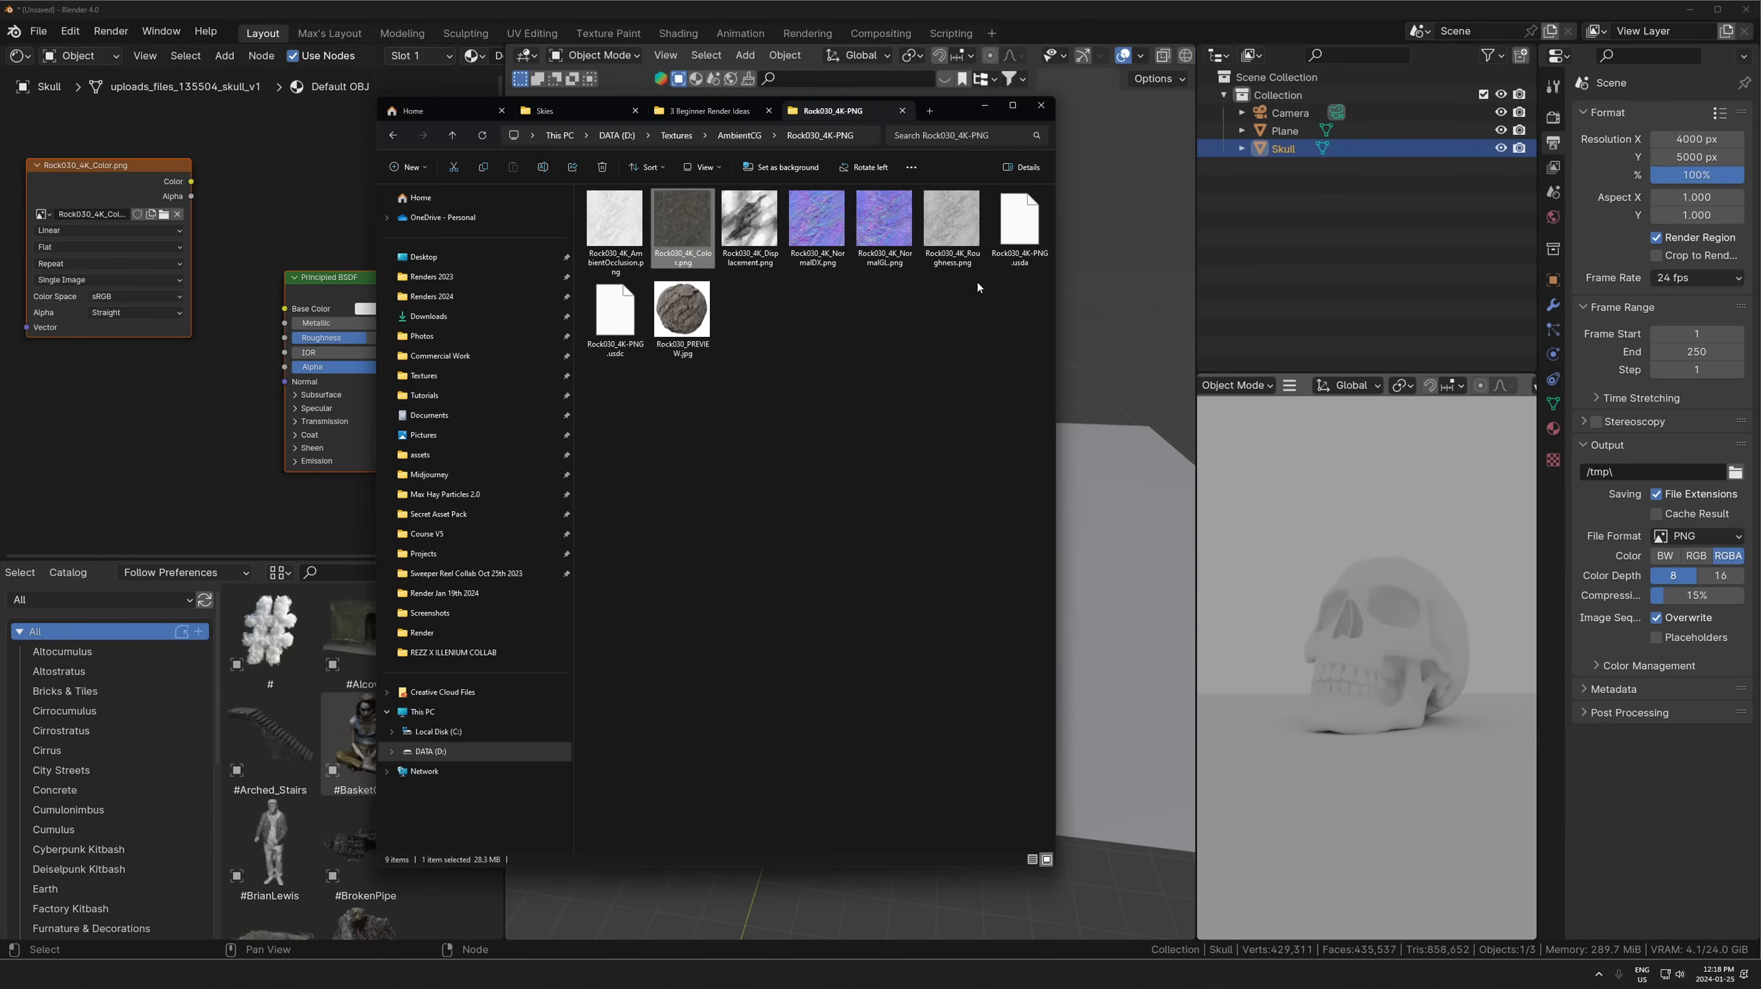
pyautogui.moveTo(884, 222); pyautogui.dragTo(80, 422)
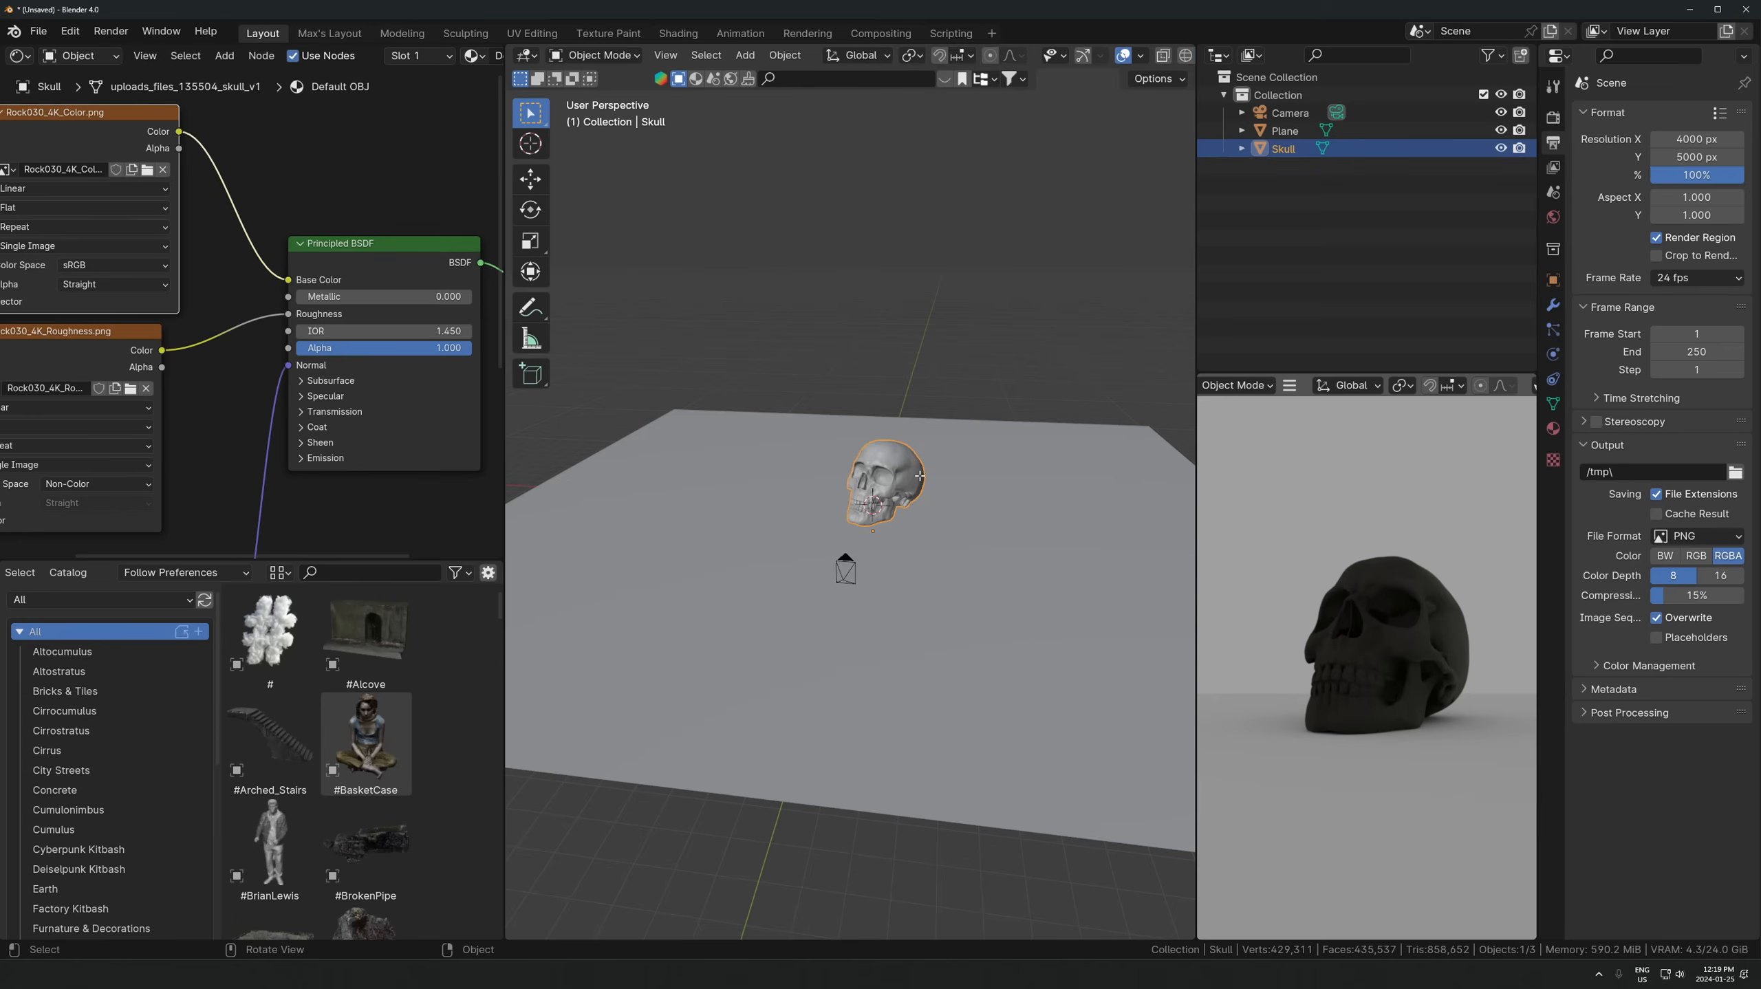
# - Unwrap the skull mesh with a Cube Projection
pyautogui.press('Tab')
pyautogui.press('u')
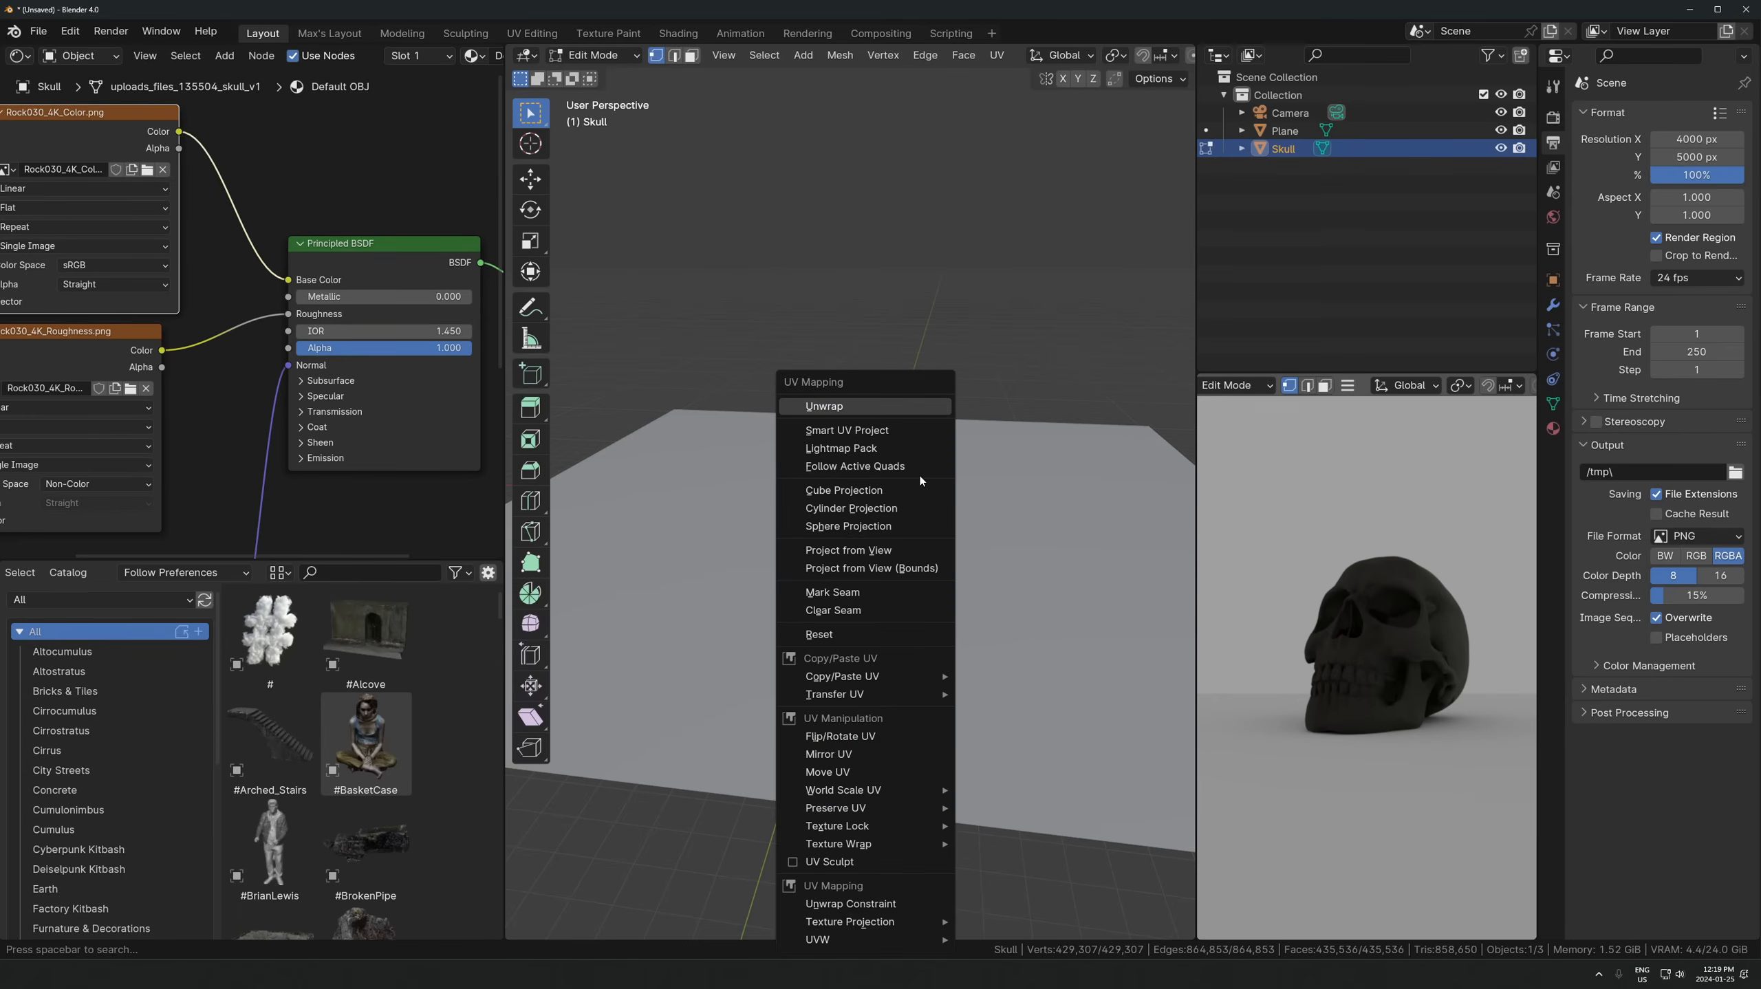
pyautogui.press('c')
pyautogui.scroll(3, 14, 573)
# - Replace the Asset Browser area with the UV Editor and return the skull to Object Mode
pyautogui.click(19, 573)
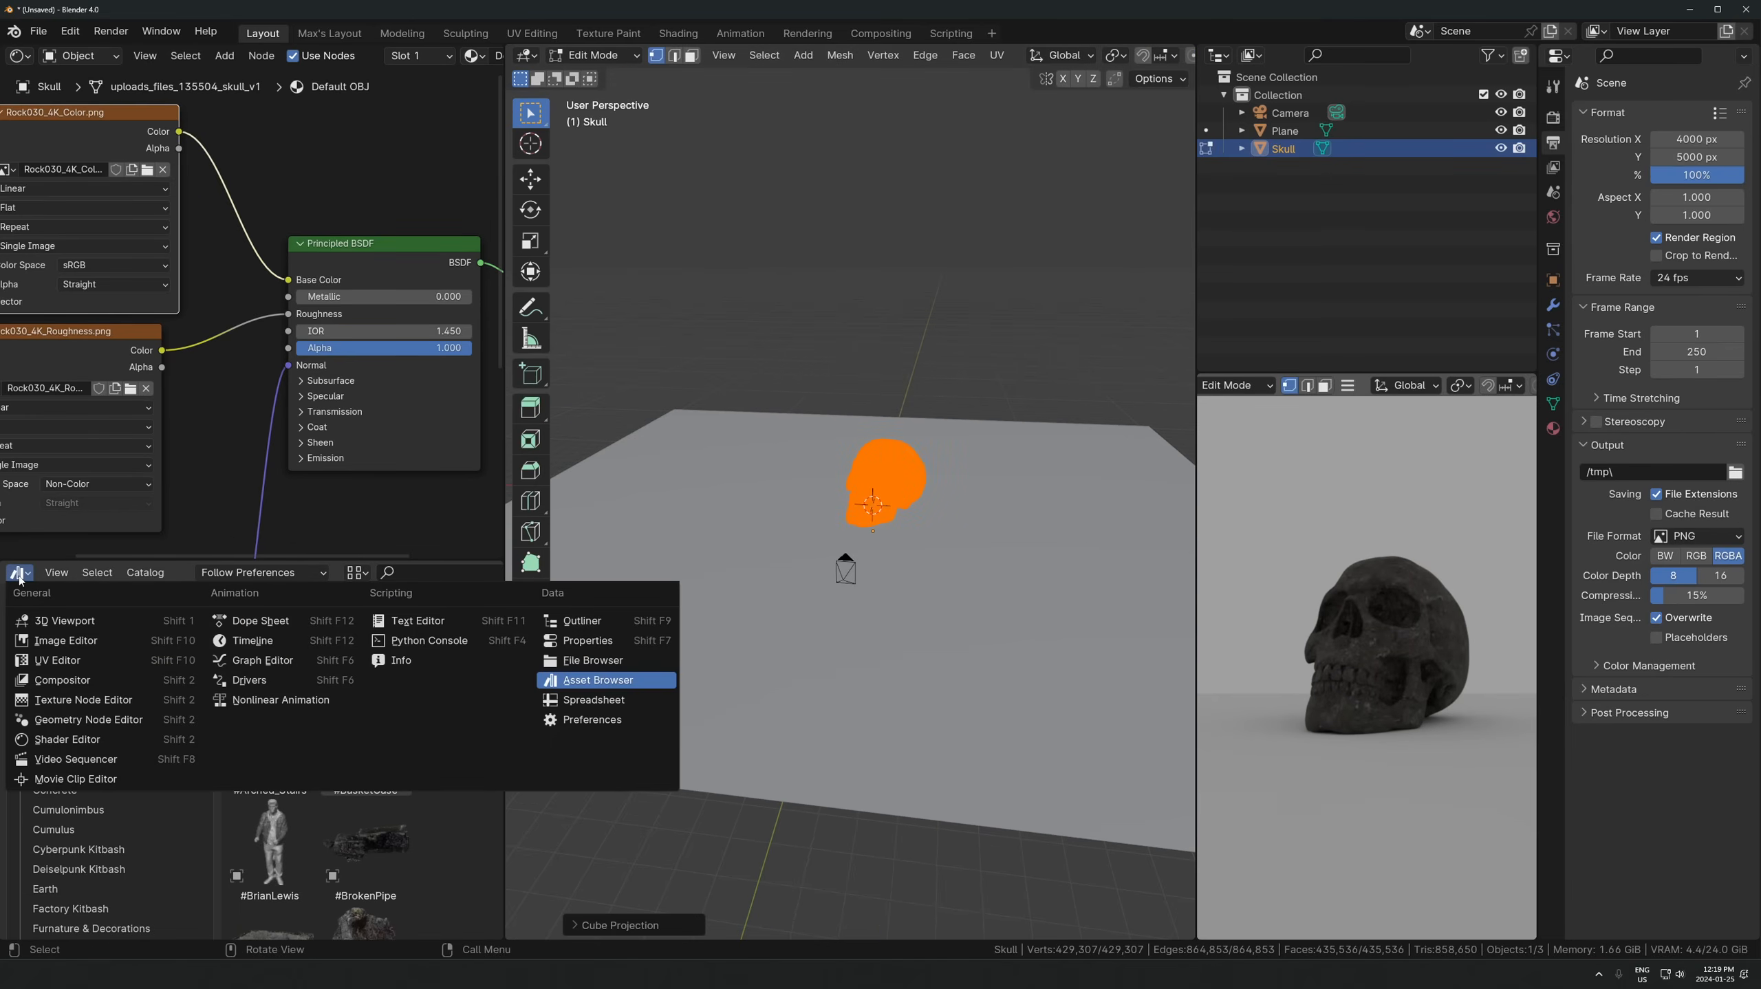
pyautogui.click(57, 660)
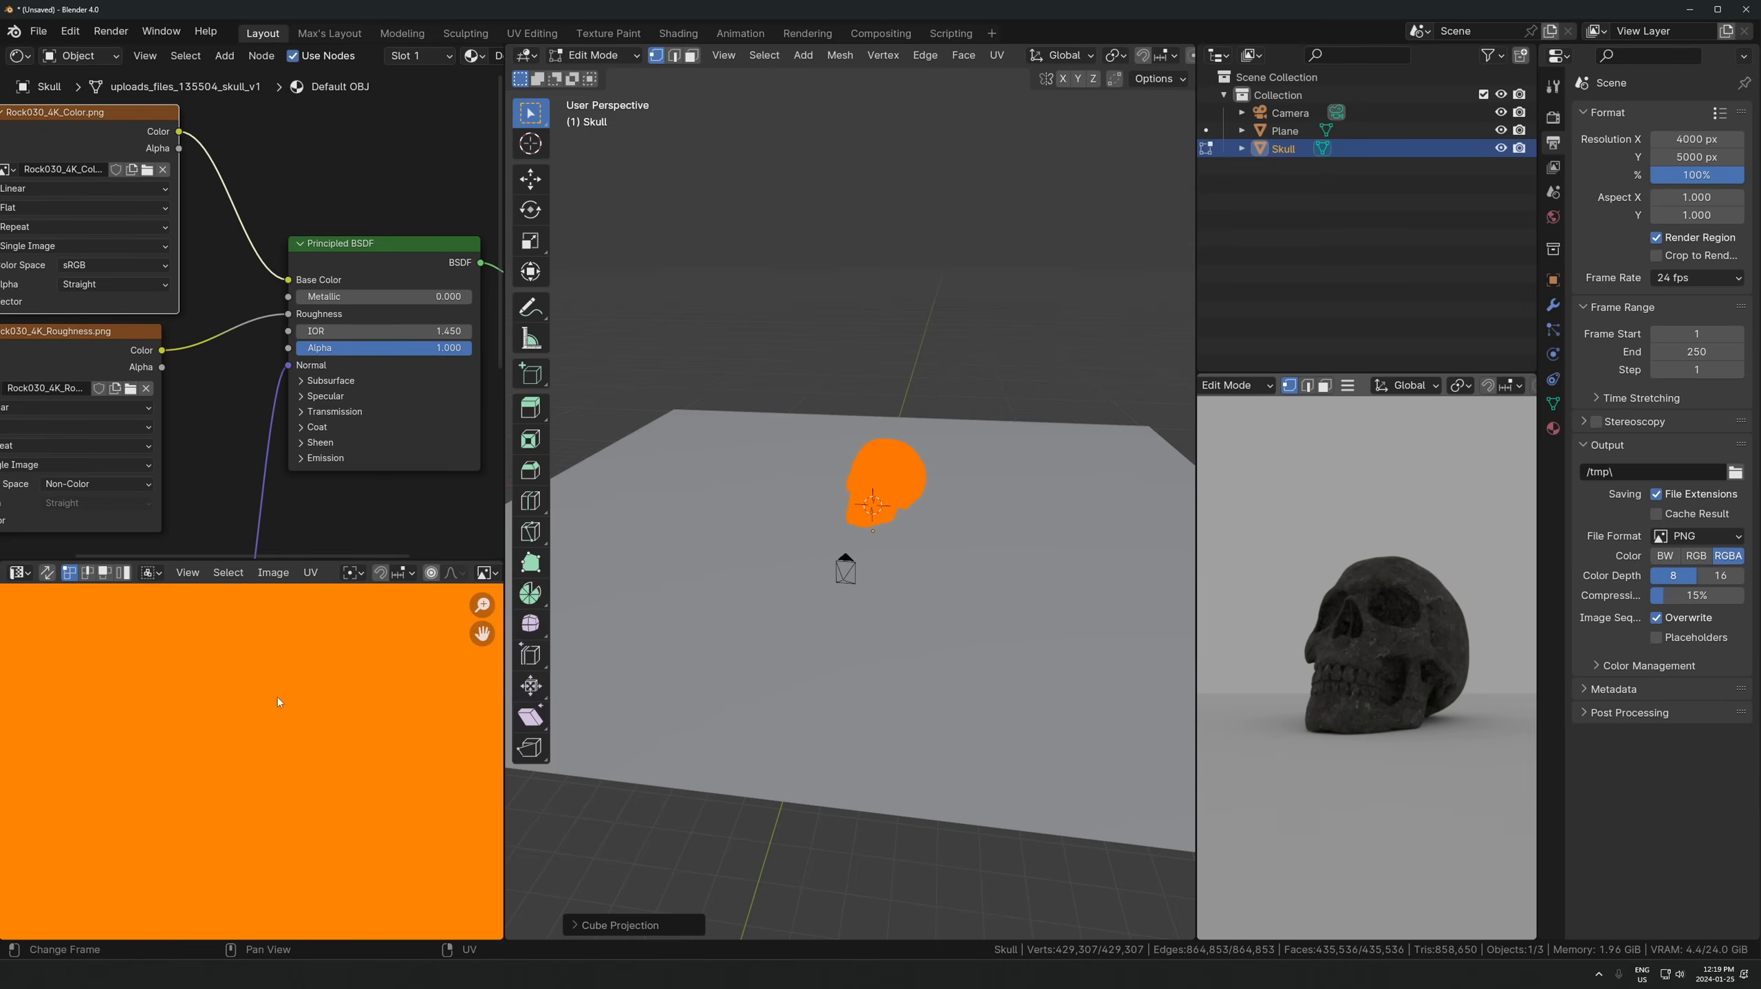
pyautogui.scroll(4, 1301, 652)
pyautogui.scroll(3, 782, 589)
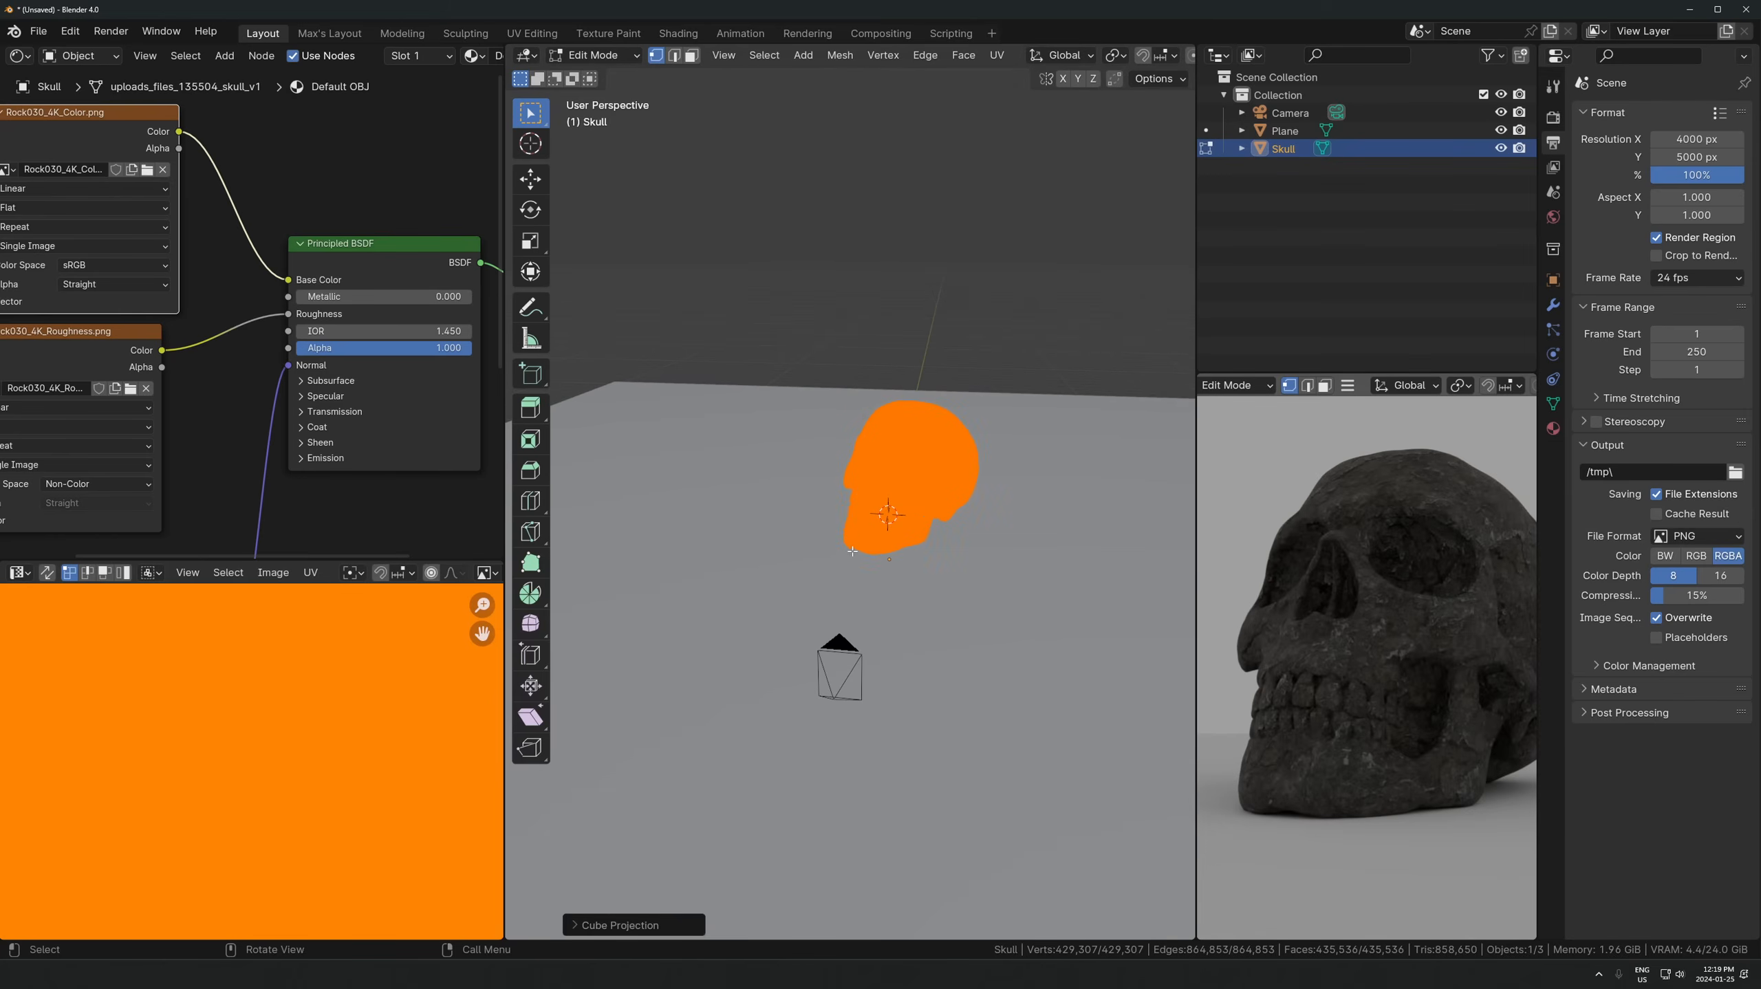
pyautogui.press('Tab')
pyautogui.scroll(-3, 1392, 600)
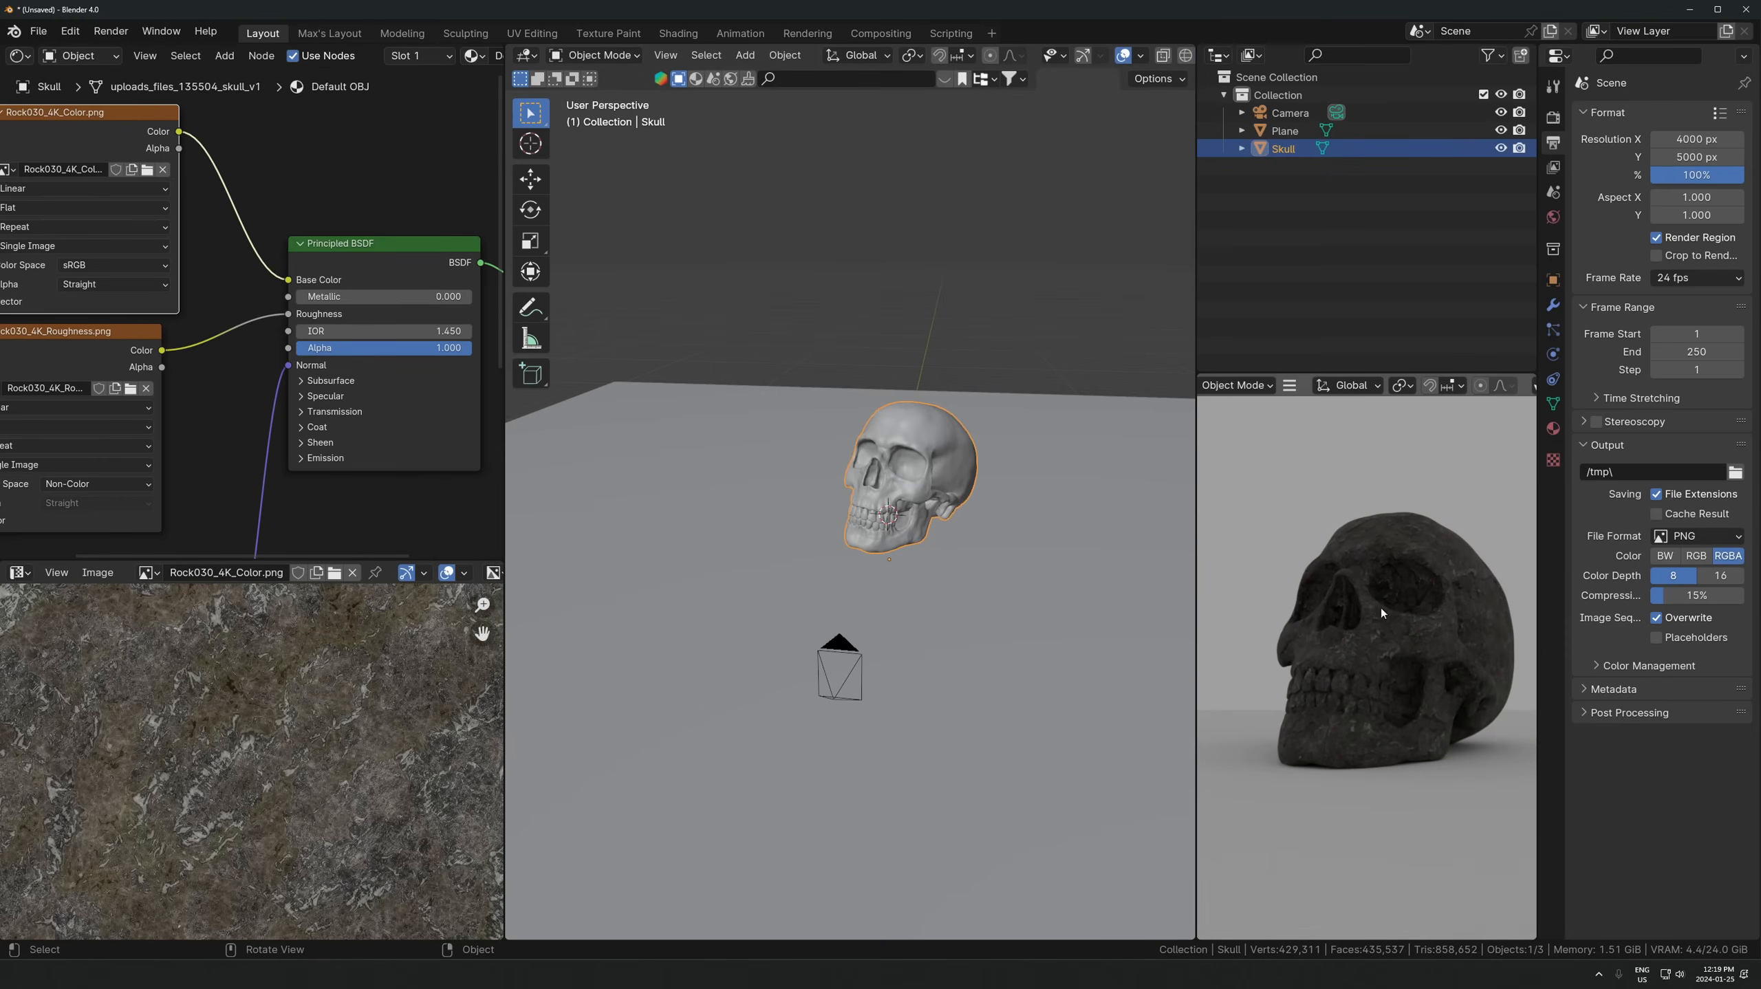
# - Link the skull's rock material to the ground plane
pyautogui.click(981, 421)
pyautogui.keyDown('shift'); pyautogui.click(900, 480); pyautogui.keyUp('shift')
pyautogui.hotkey('ctrl', 'l')
pyautogui.click(899, 481)
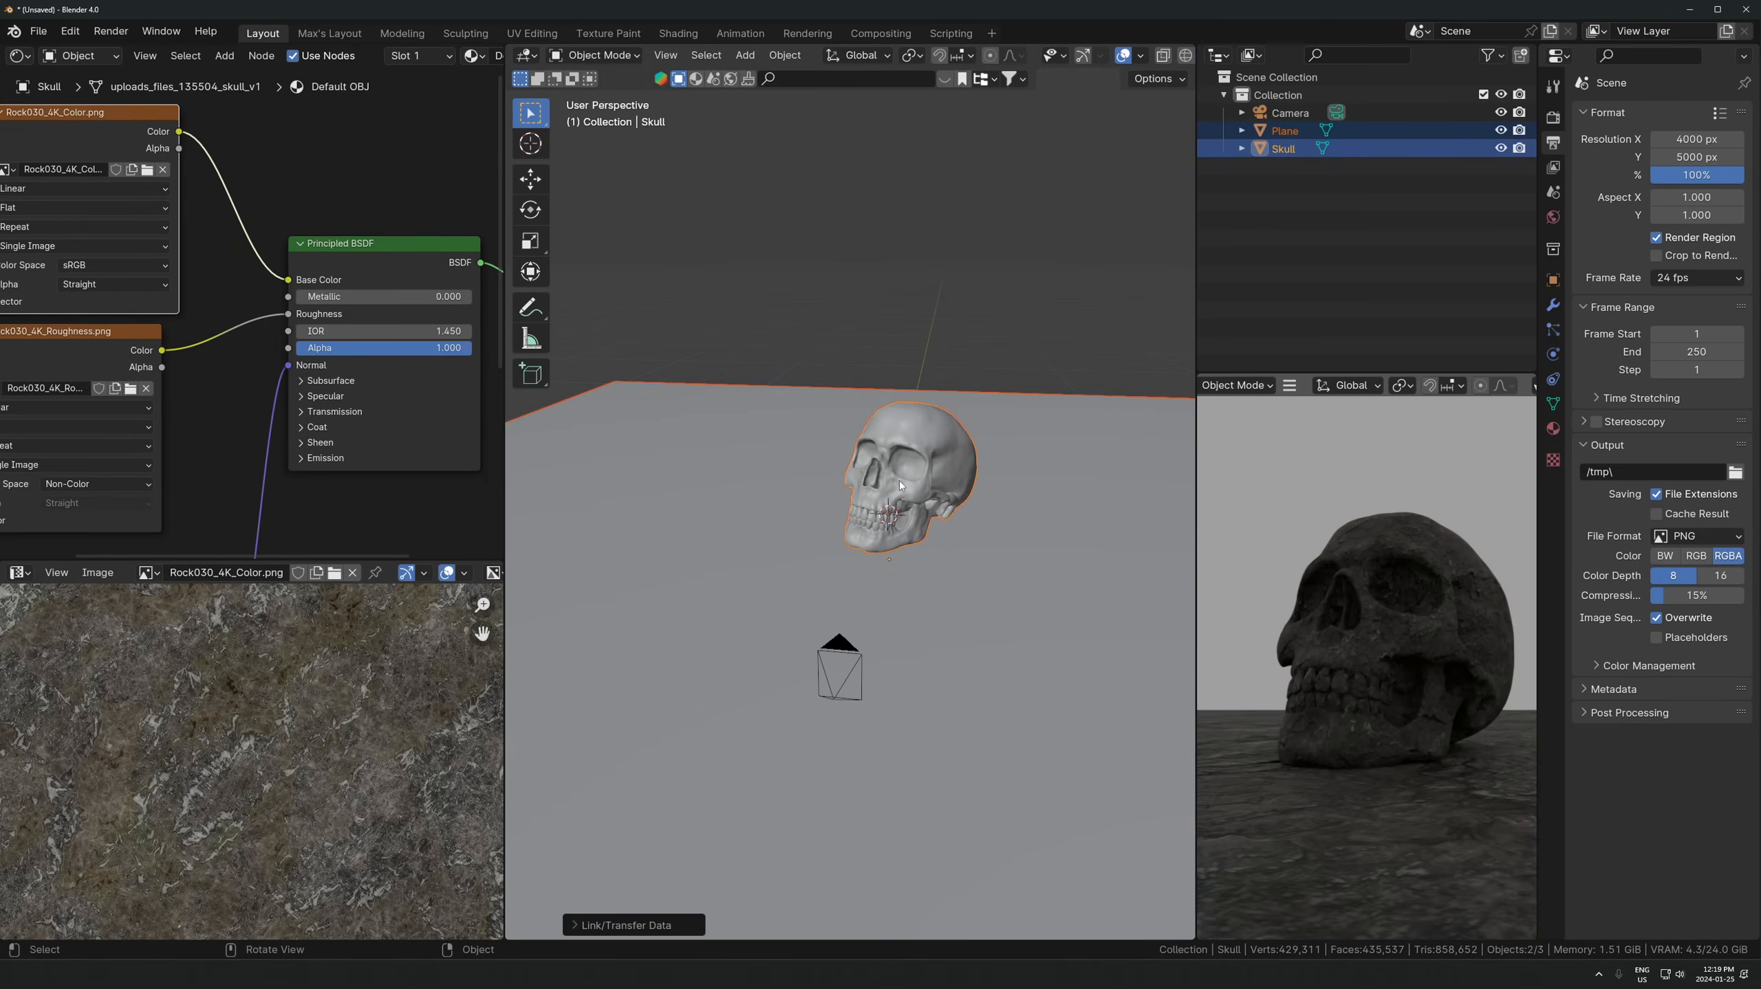
# - Scale the ground plane's UVs by 2 in the UV Editor so the rock texture tiles smaller
pyautogui.click(853, 581)
pyautogui.press('Tab')
pyautogui.press('a')
pyautogui.scroll(-9, 287, 705)
pyautogui.write('s2')
pyautogui.press('Return')
pyautogui.press('s')
pyautogui.press('Escape')
pyautogui.scroll(-6, 1410, 776)
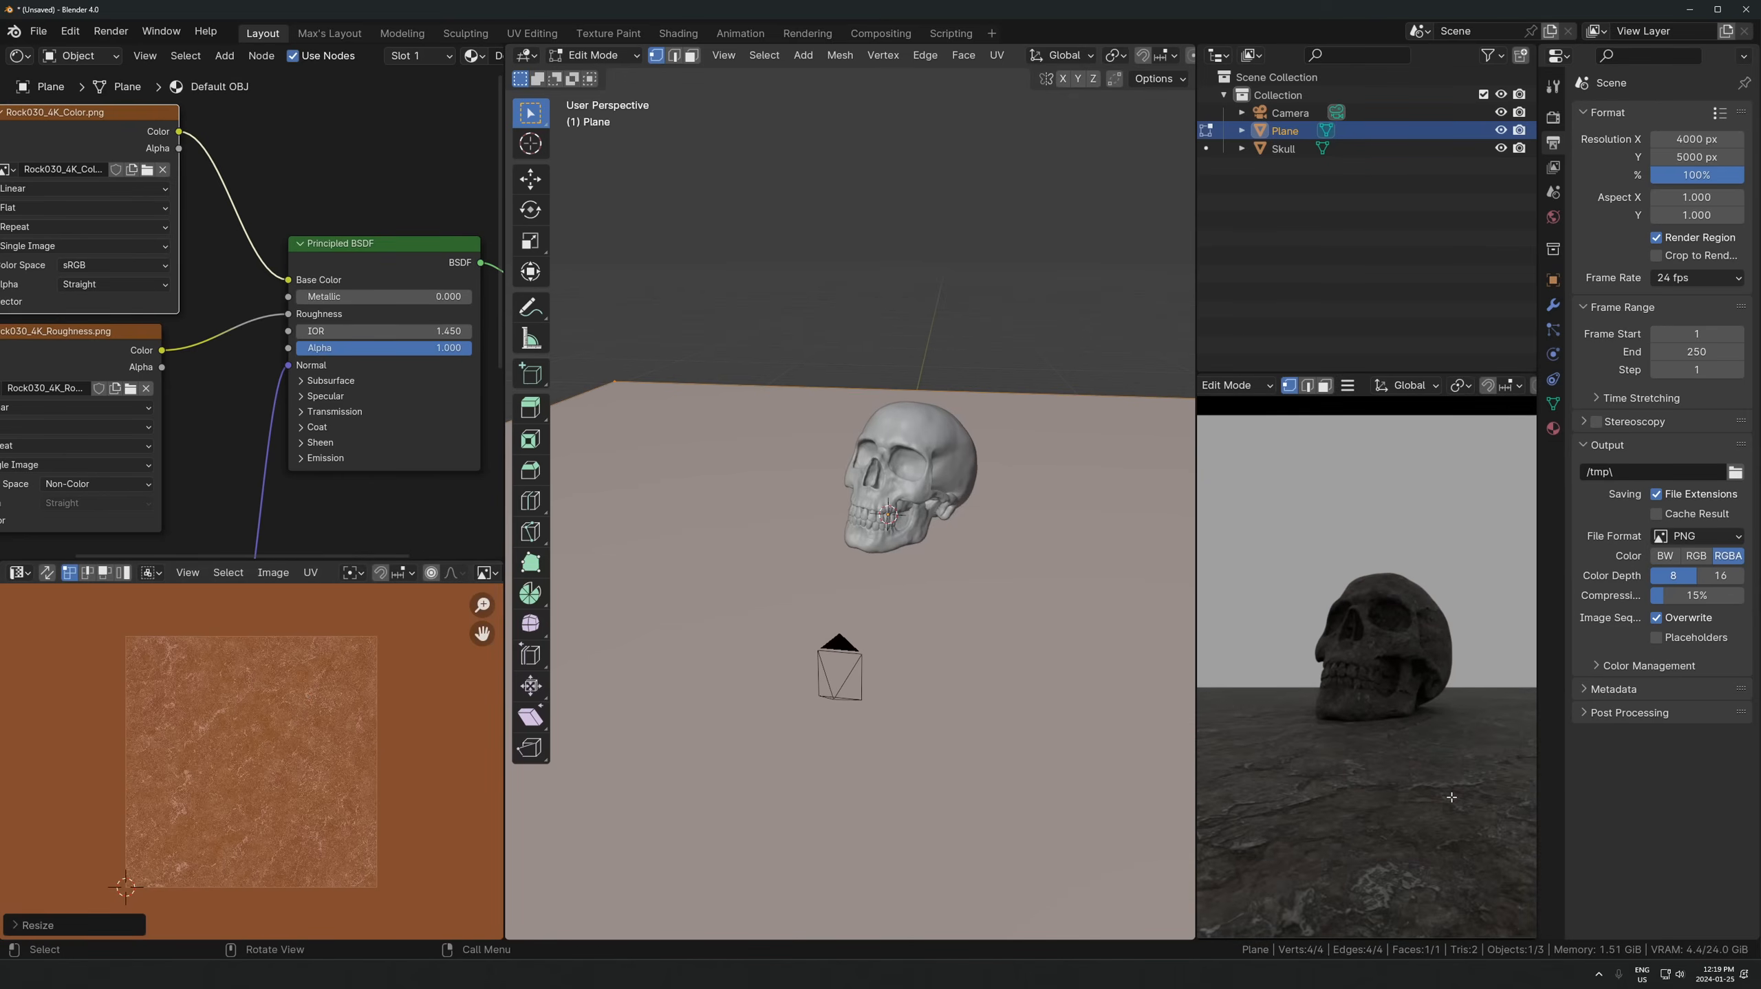
pyautogui.press('Tab')
# - Move the skull along the Y axis, closer to the camera
pyautogui.scroll(4, 872, 500)
pyautogui.click(954, 547)
pyautogui.scroll(-4, 954, 548)
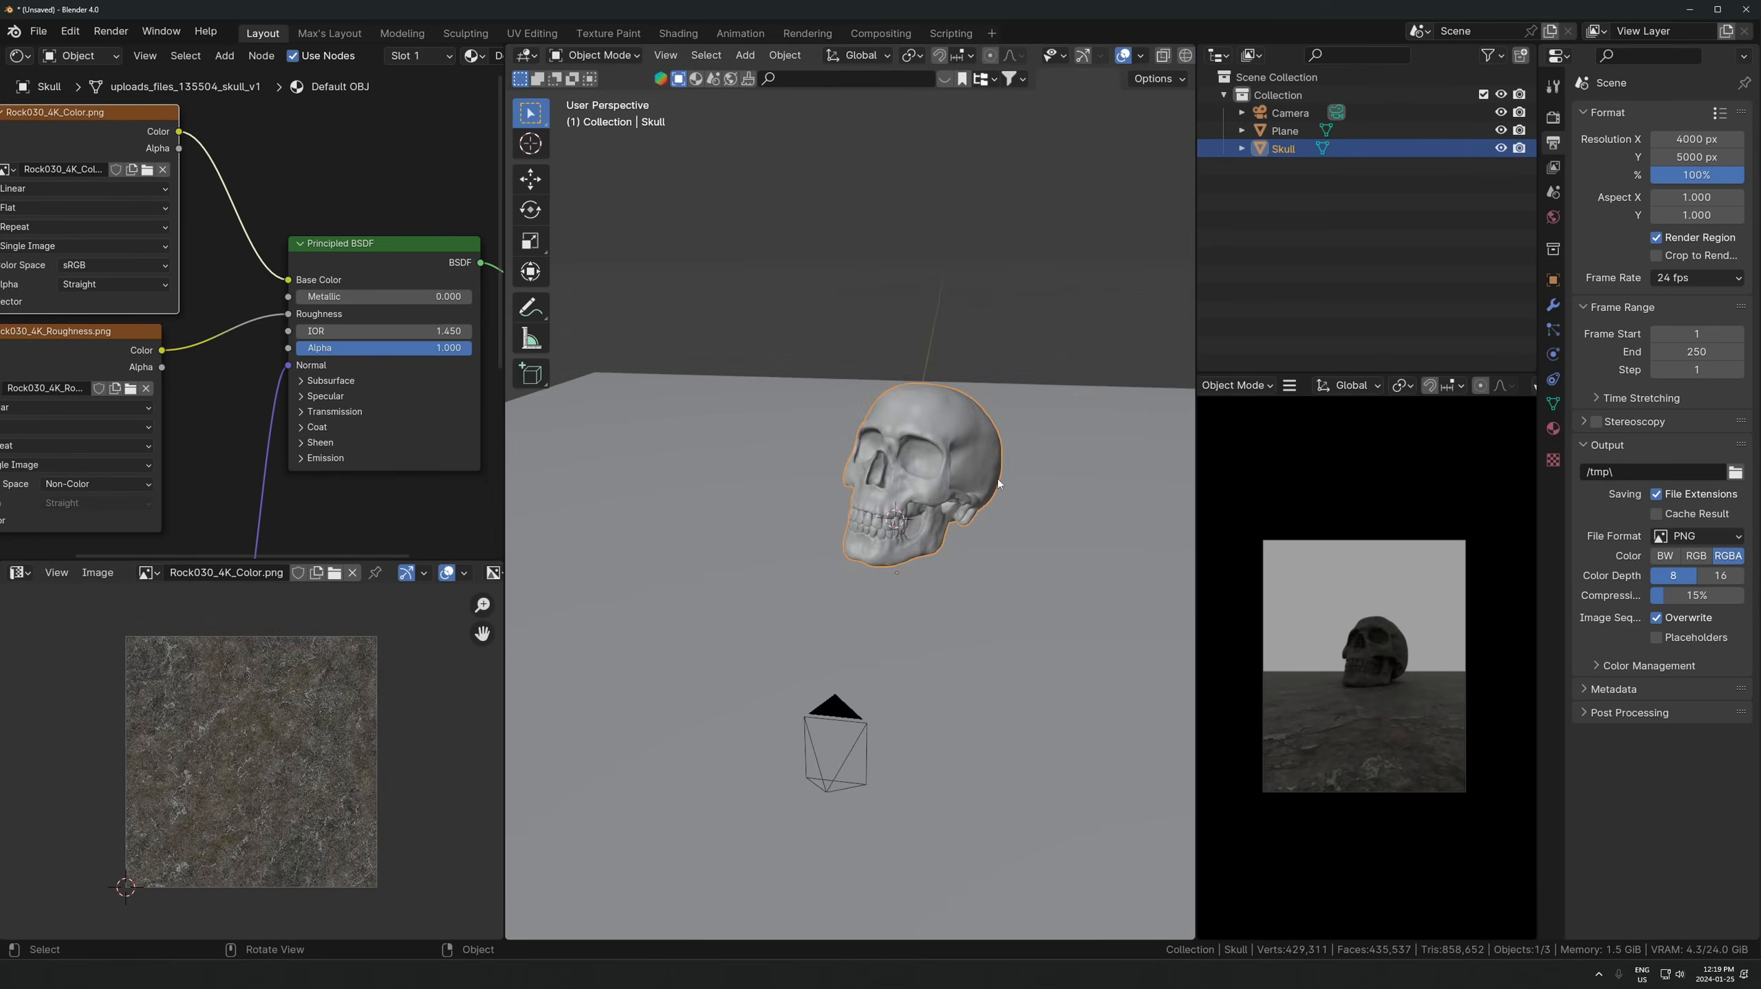
pyautogui.press('g')
pyautogui.press('y')
pyautogui.click(892, 443)
# - Add a plane, rotate it 90 degrees on X and scale it by 10
pyautogui.hotkey('shift', 'a')
pyautogui.moveTo(804, 466)
pyautogui.click(970, 466)
pyautogui.write('rx90')
pyautogui.click(968, 471)
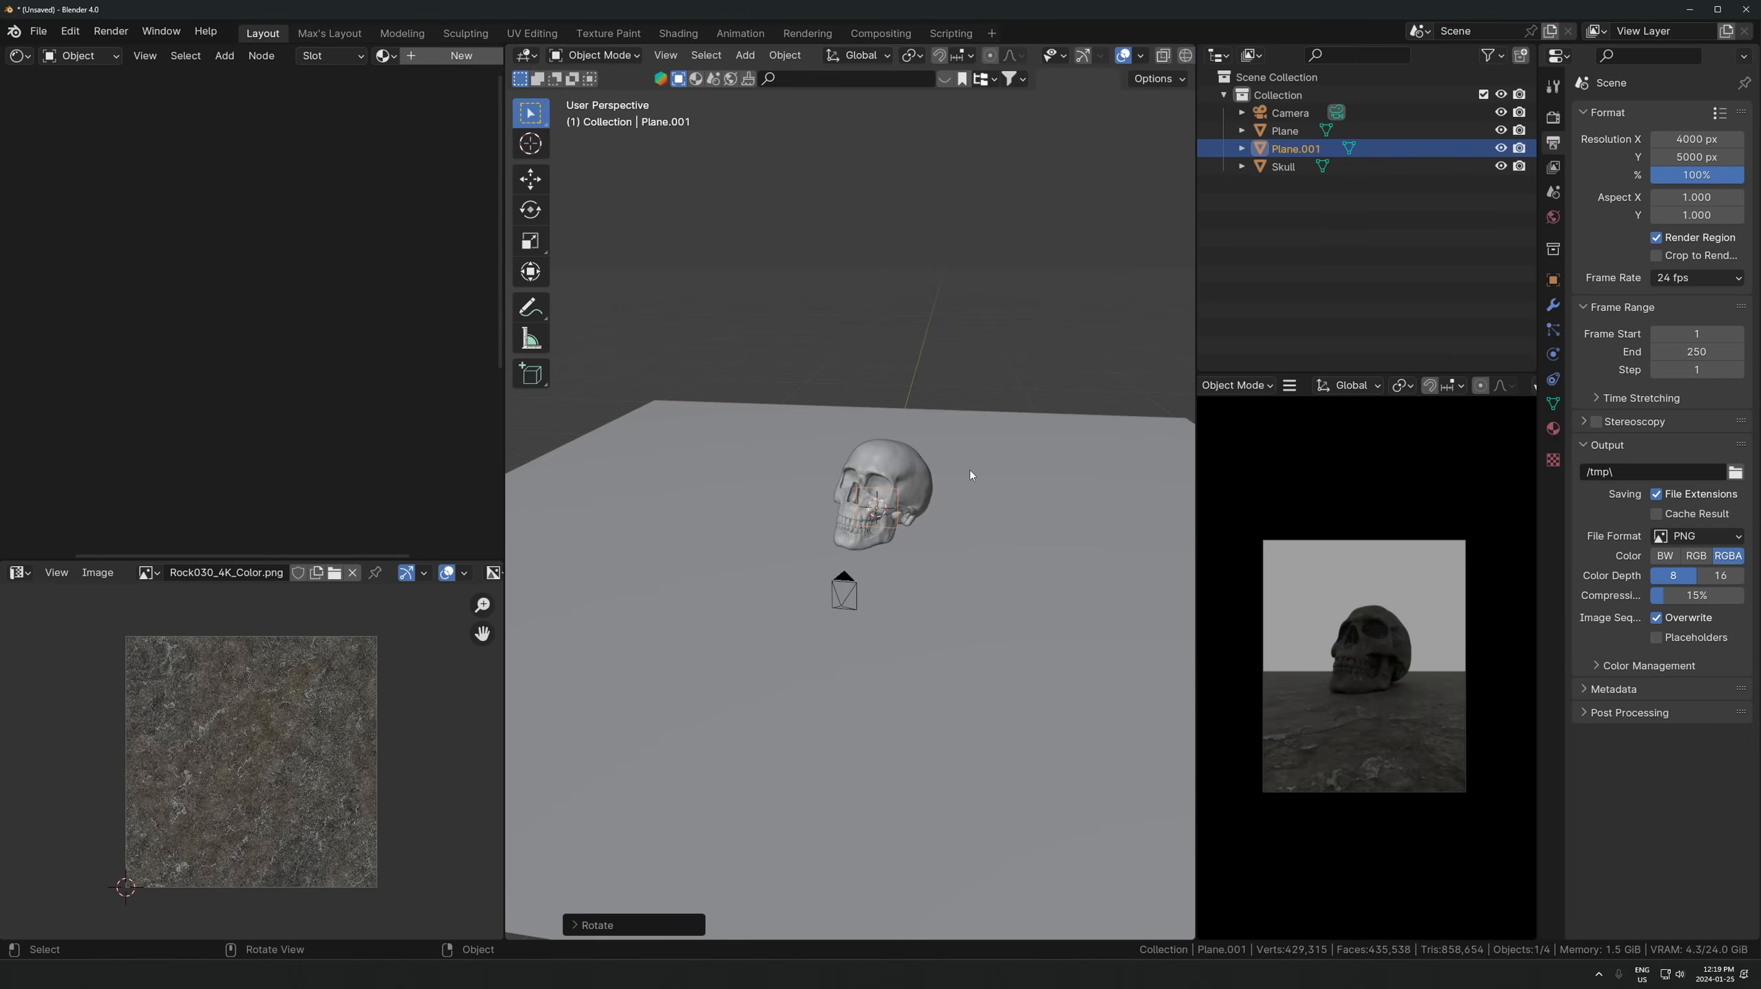
pyautogui.write('s10')
pyautogui.click(924, 427)
# - Move the upright plane about 105 m back along Y and enlarge it into a backdrop behind the skull
pyautogui.scroll(-2, 1011, 549)
pyautogui.press('g')
pyautogui.press('y')
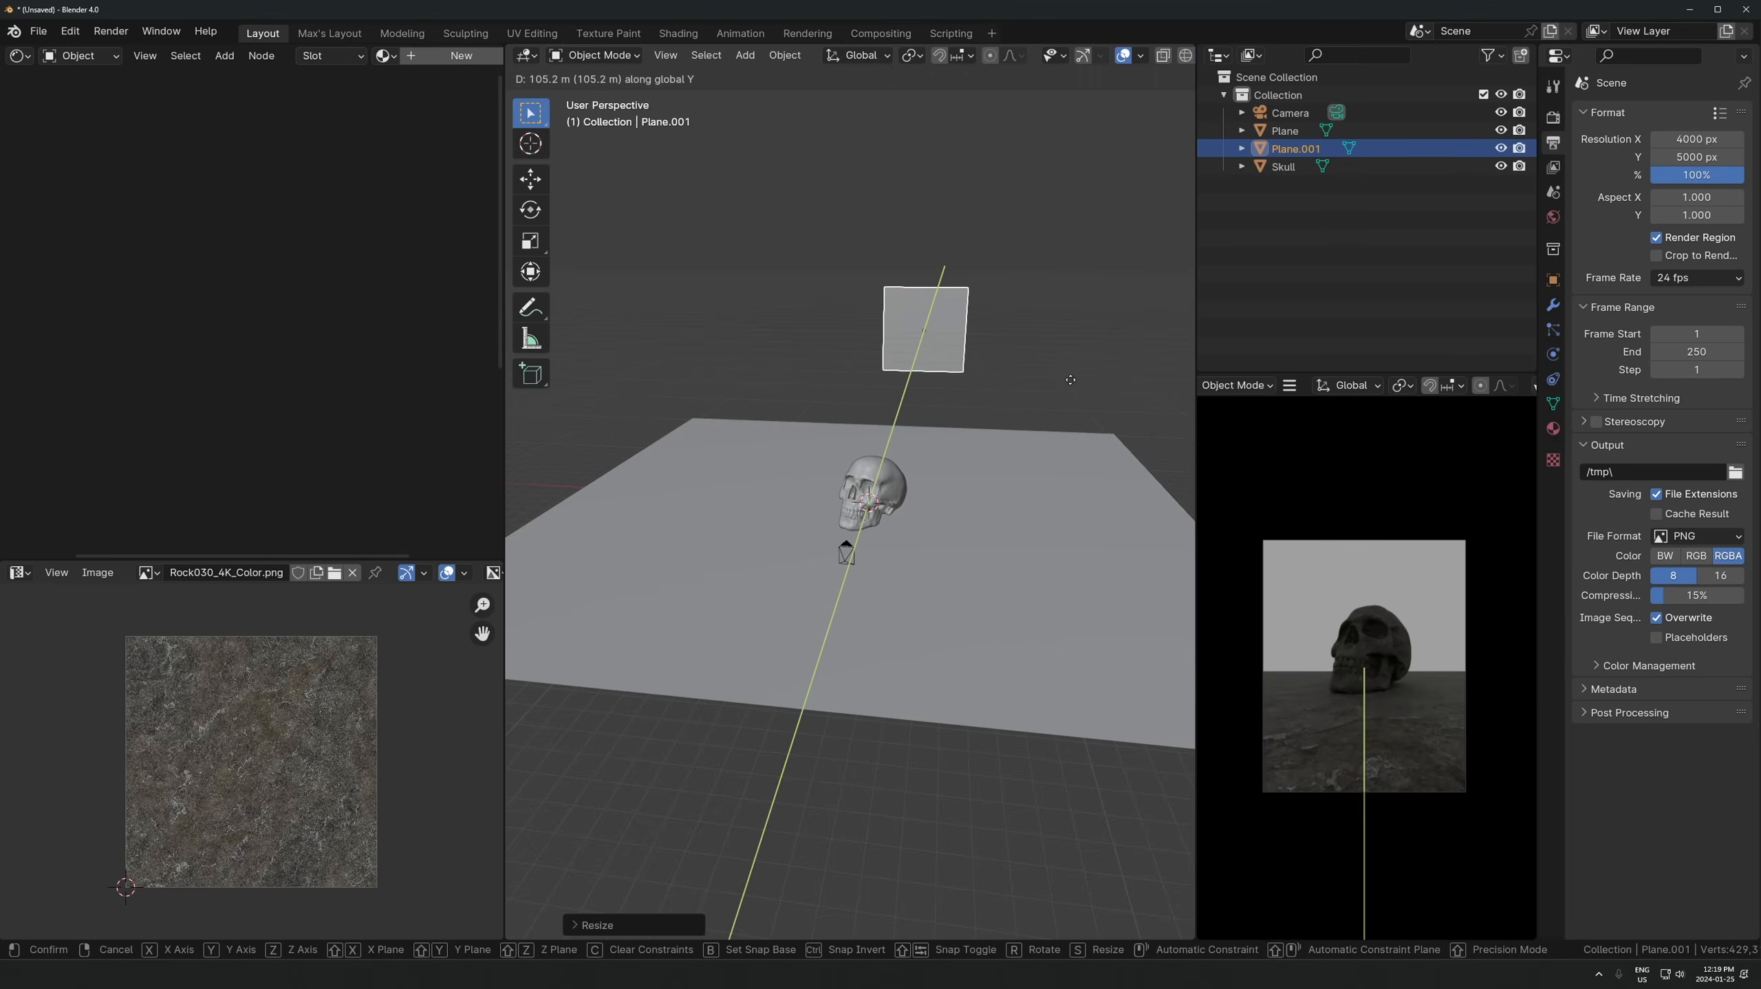
pyautogui.click(1071, 379)
pyautogui.press('s')
pyautogui.click(837, 494)
# - Set the camera's clip end to 1000 m
pyautogui.click(853, 547)
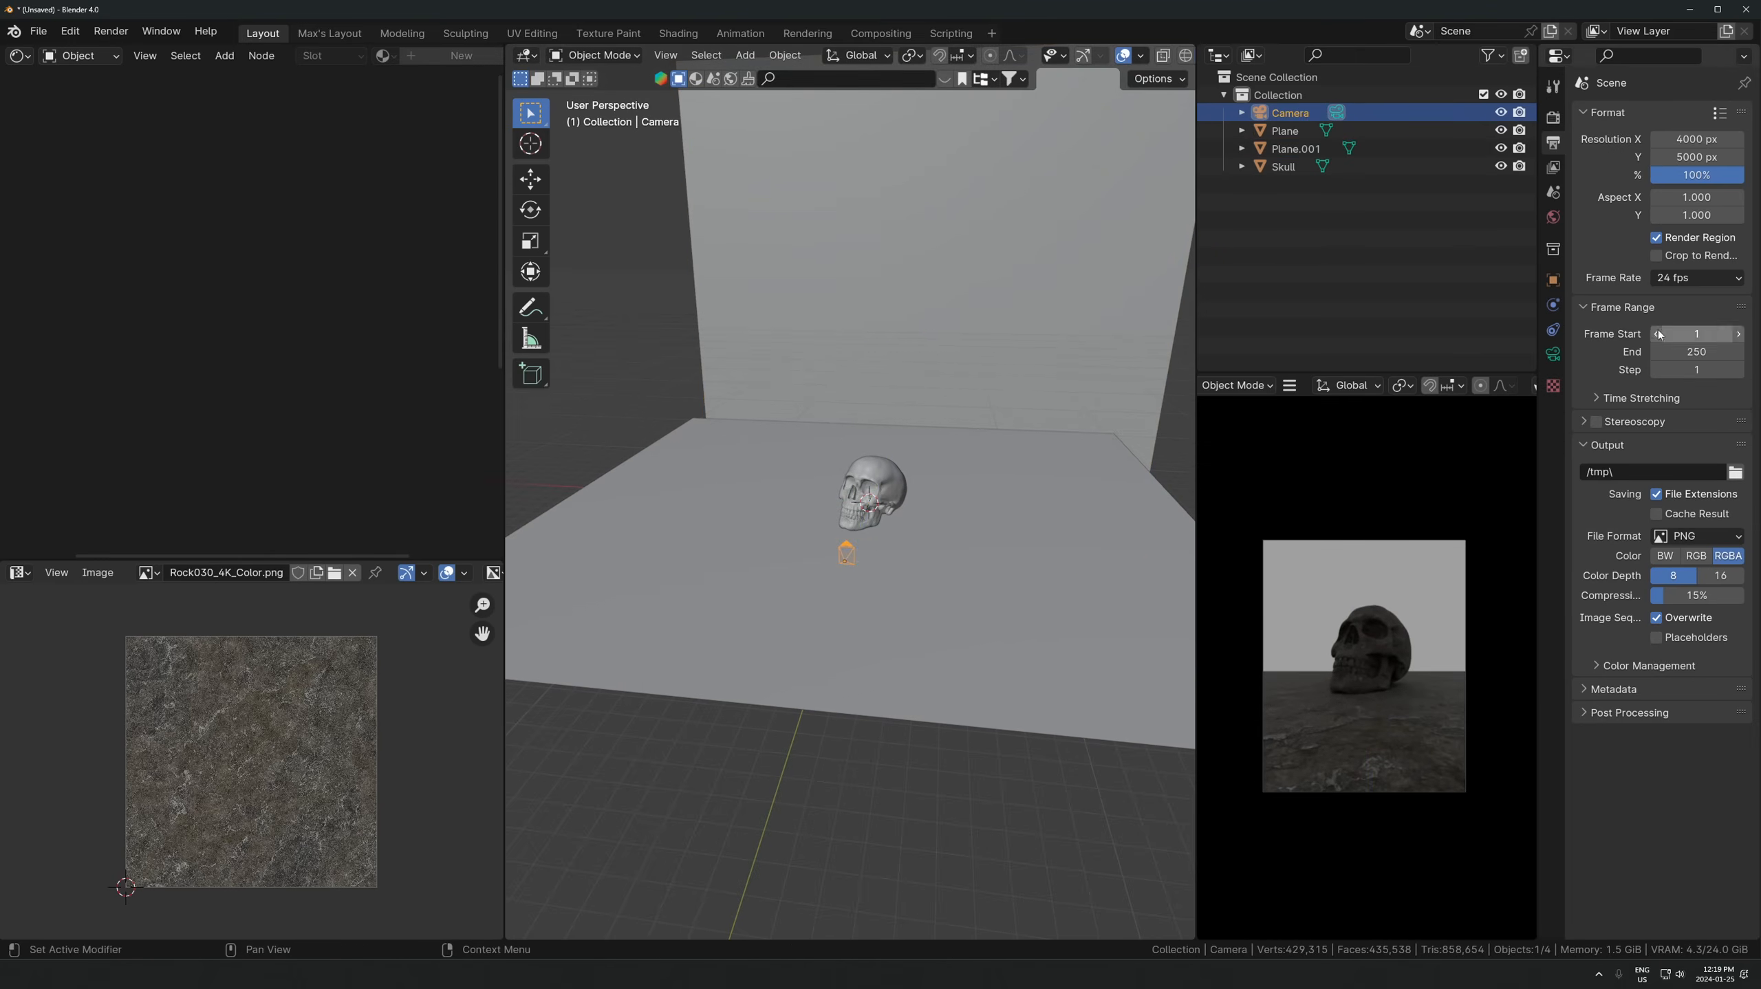
pyautogui.click(1553, 354)
pyautogui.click(1657, 313)
pyautogui.click(1657, 313)
pyautogui.press('Return')
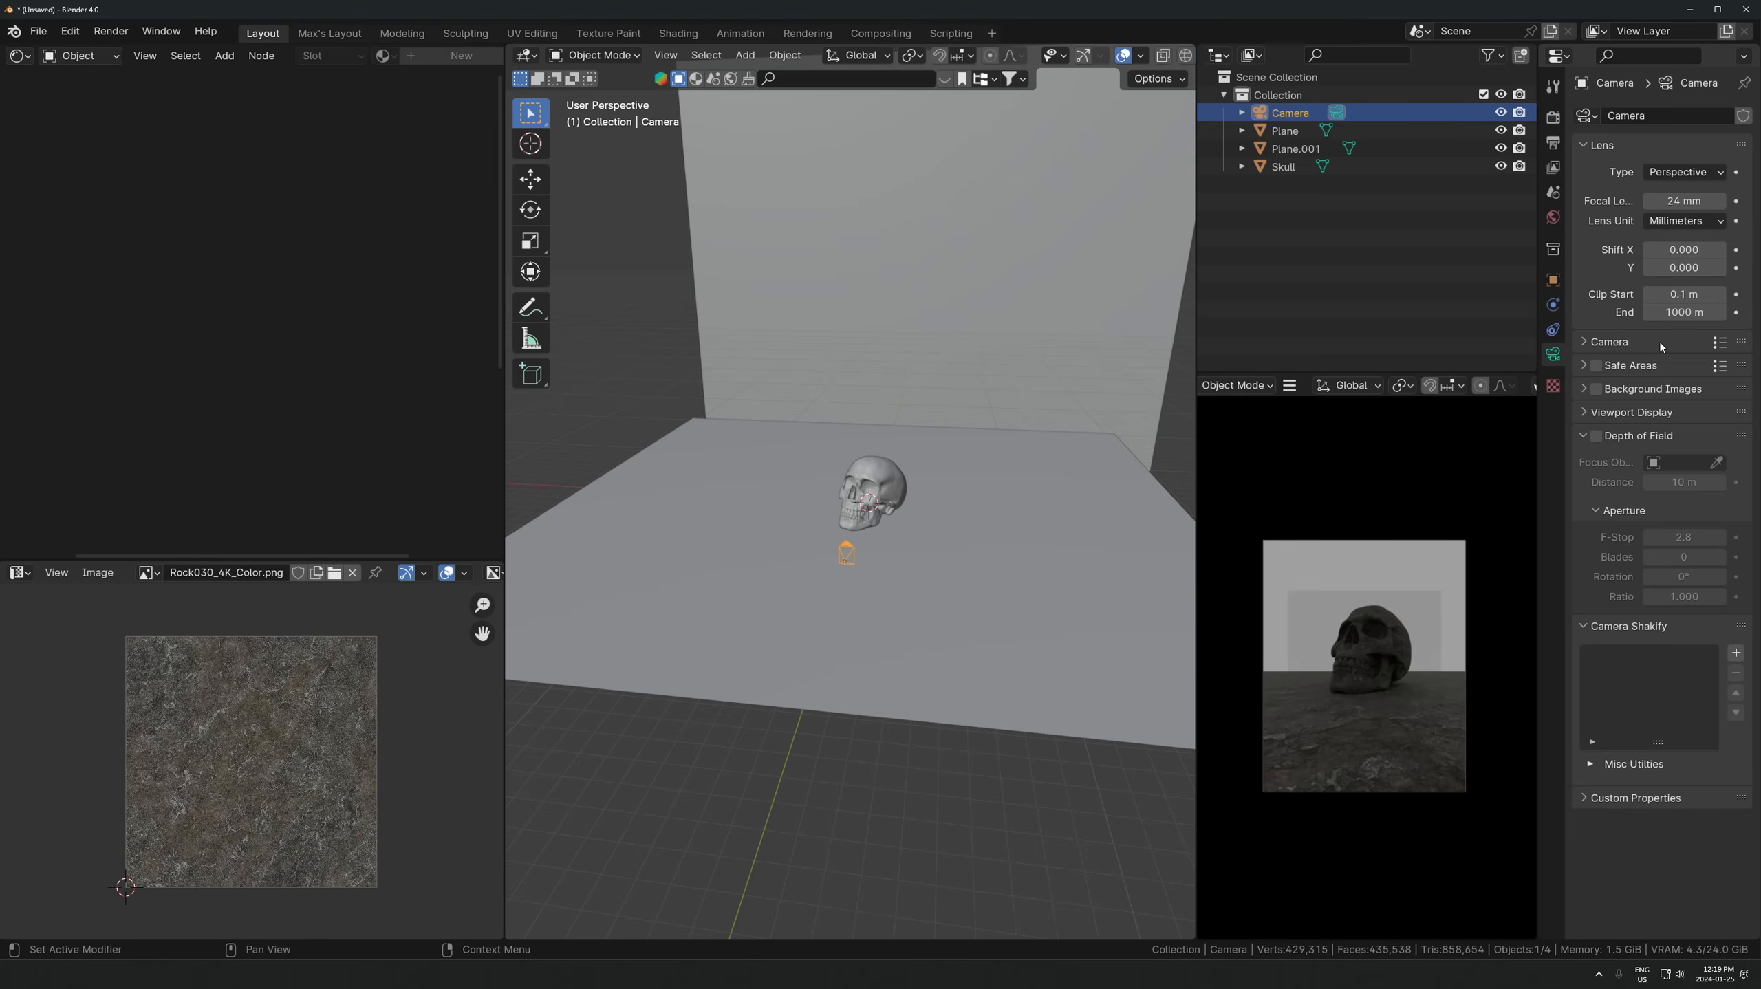
# - Create a material on the backdrop plane and add pexels-cottonbro-studio-10556670.jpg to it from the Skies folder in File Explorer
pyautogui.click(828, 297)
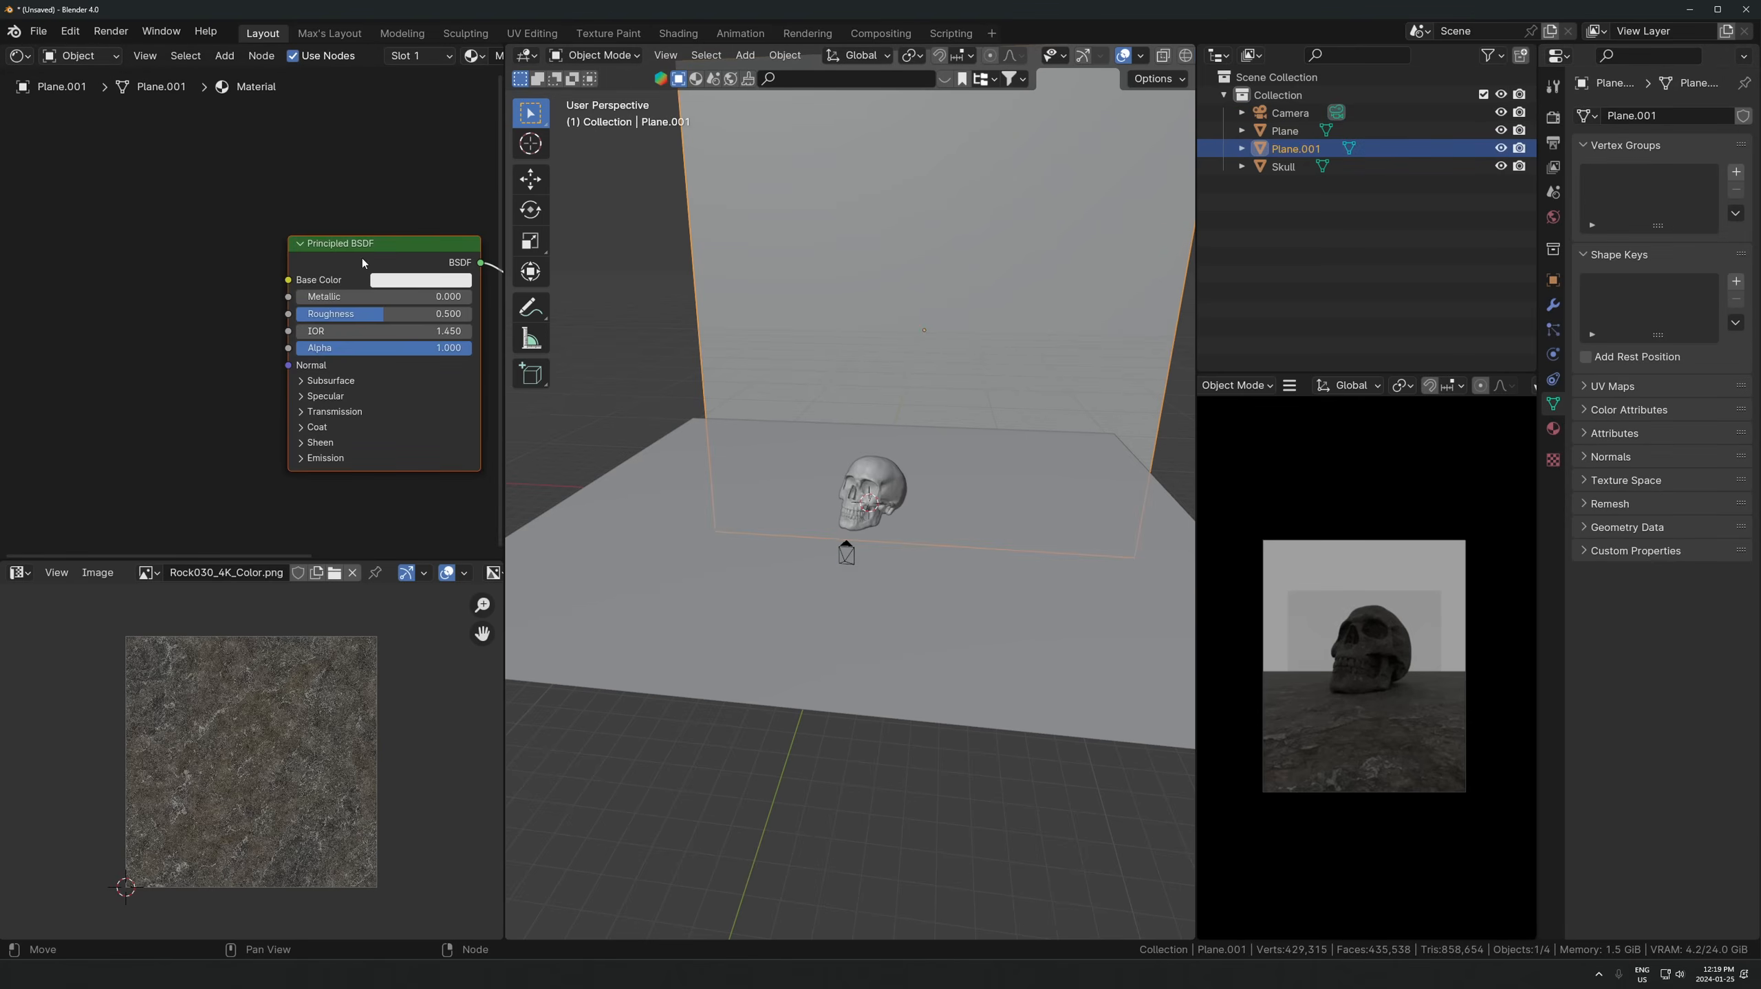
pyautogui.scroll(-2, 250, 314)
pyautogui.hotkey('alt', 'Tab')
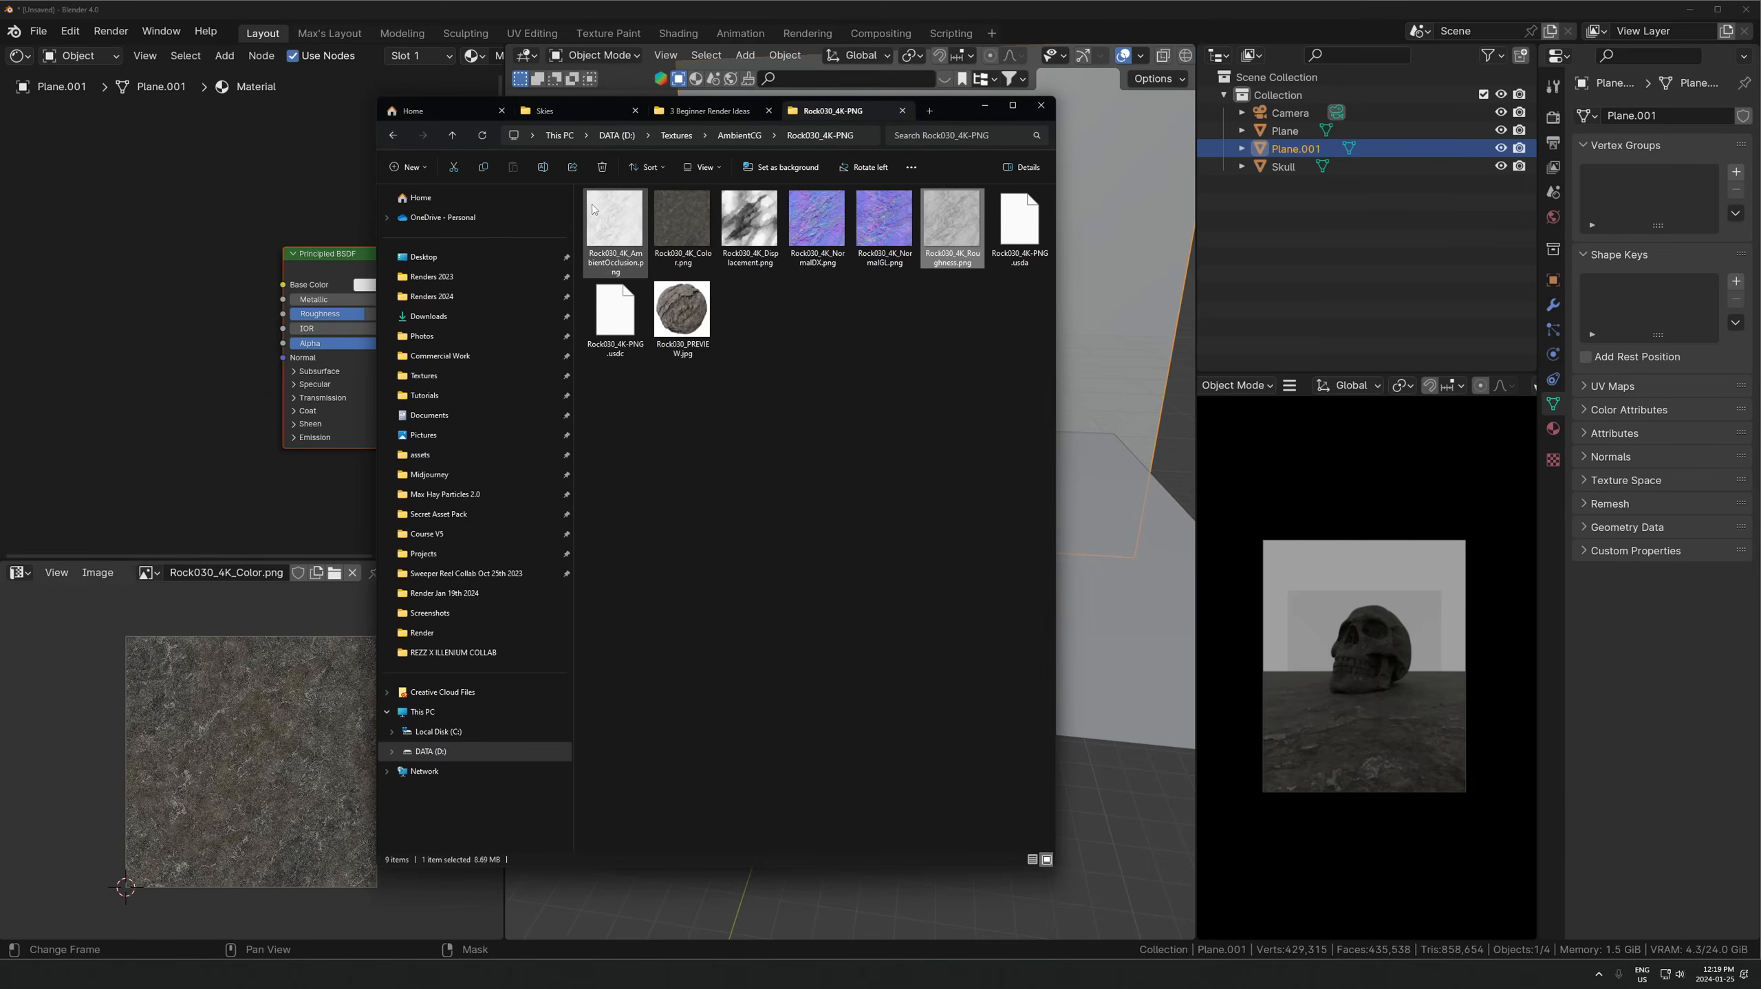
pyautogui.click(554, 110)
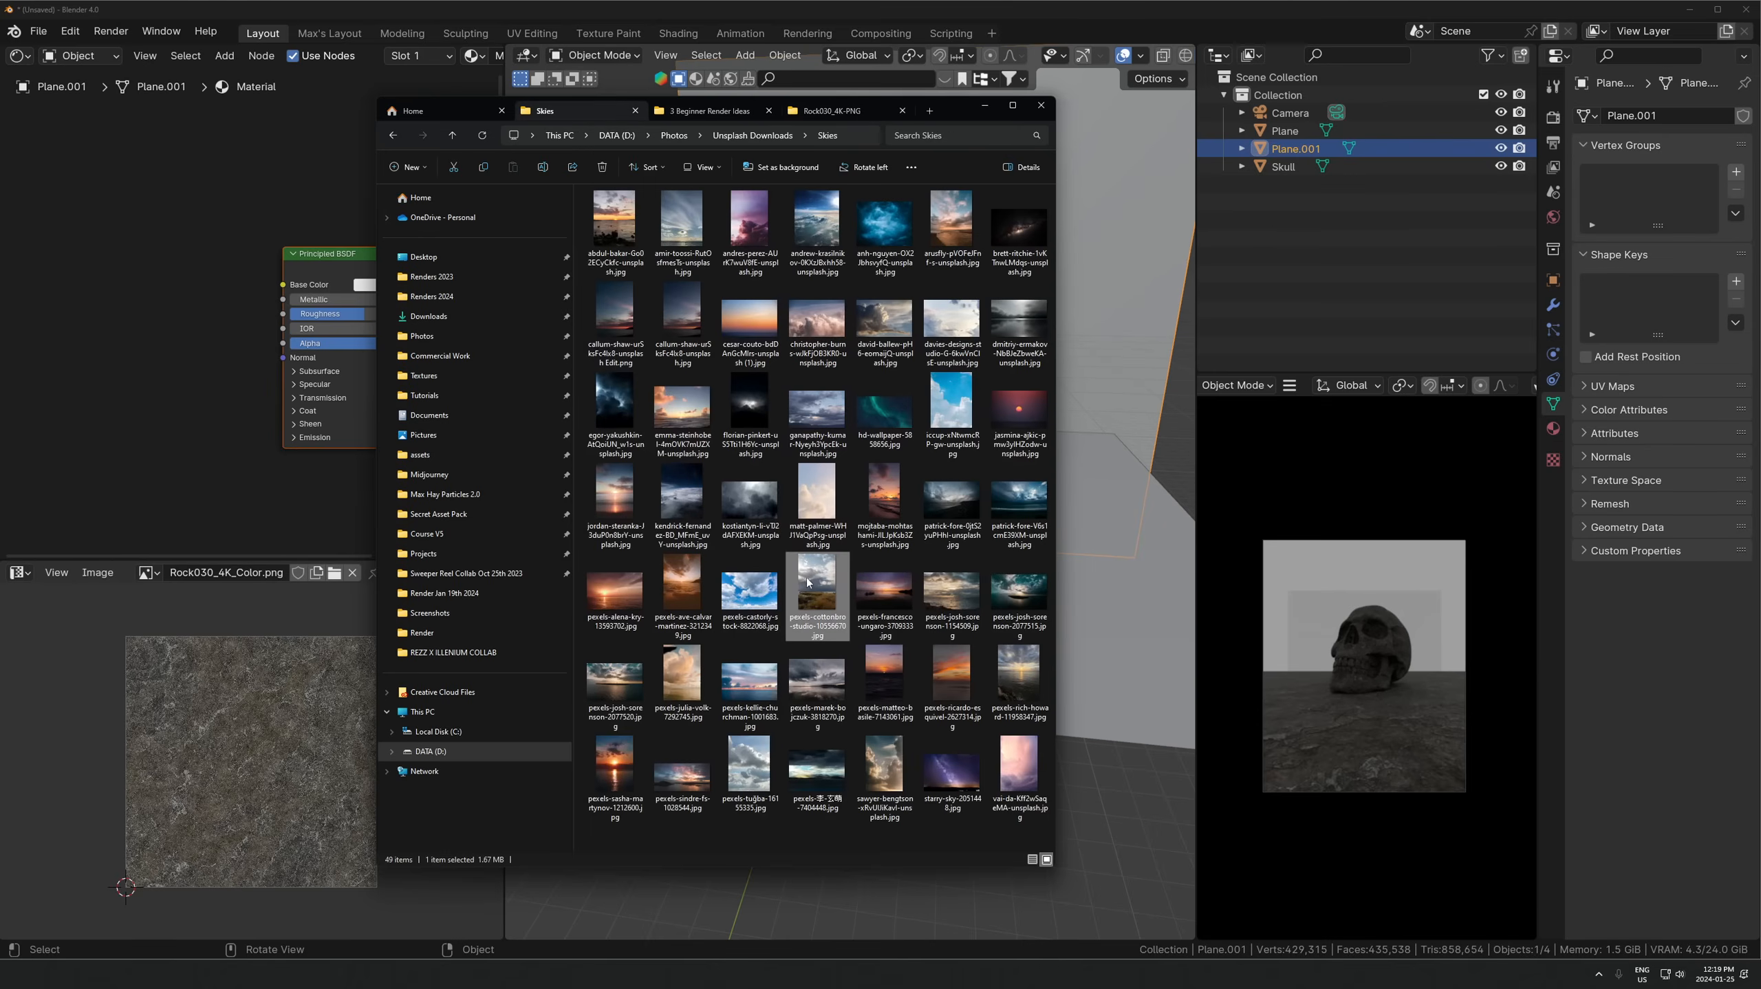
pyautogui.doubleClick(818, 597)
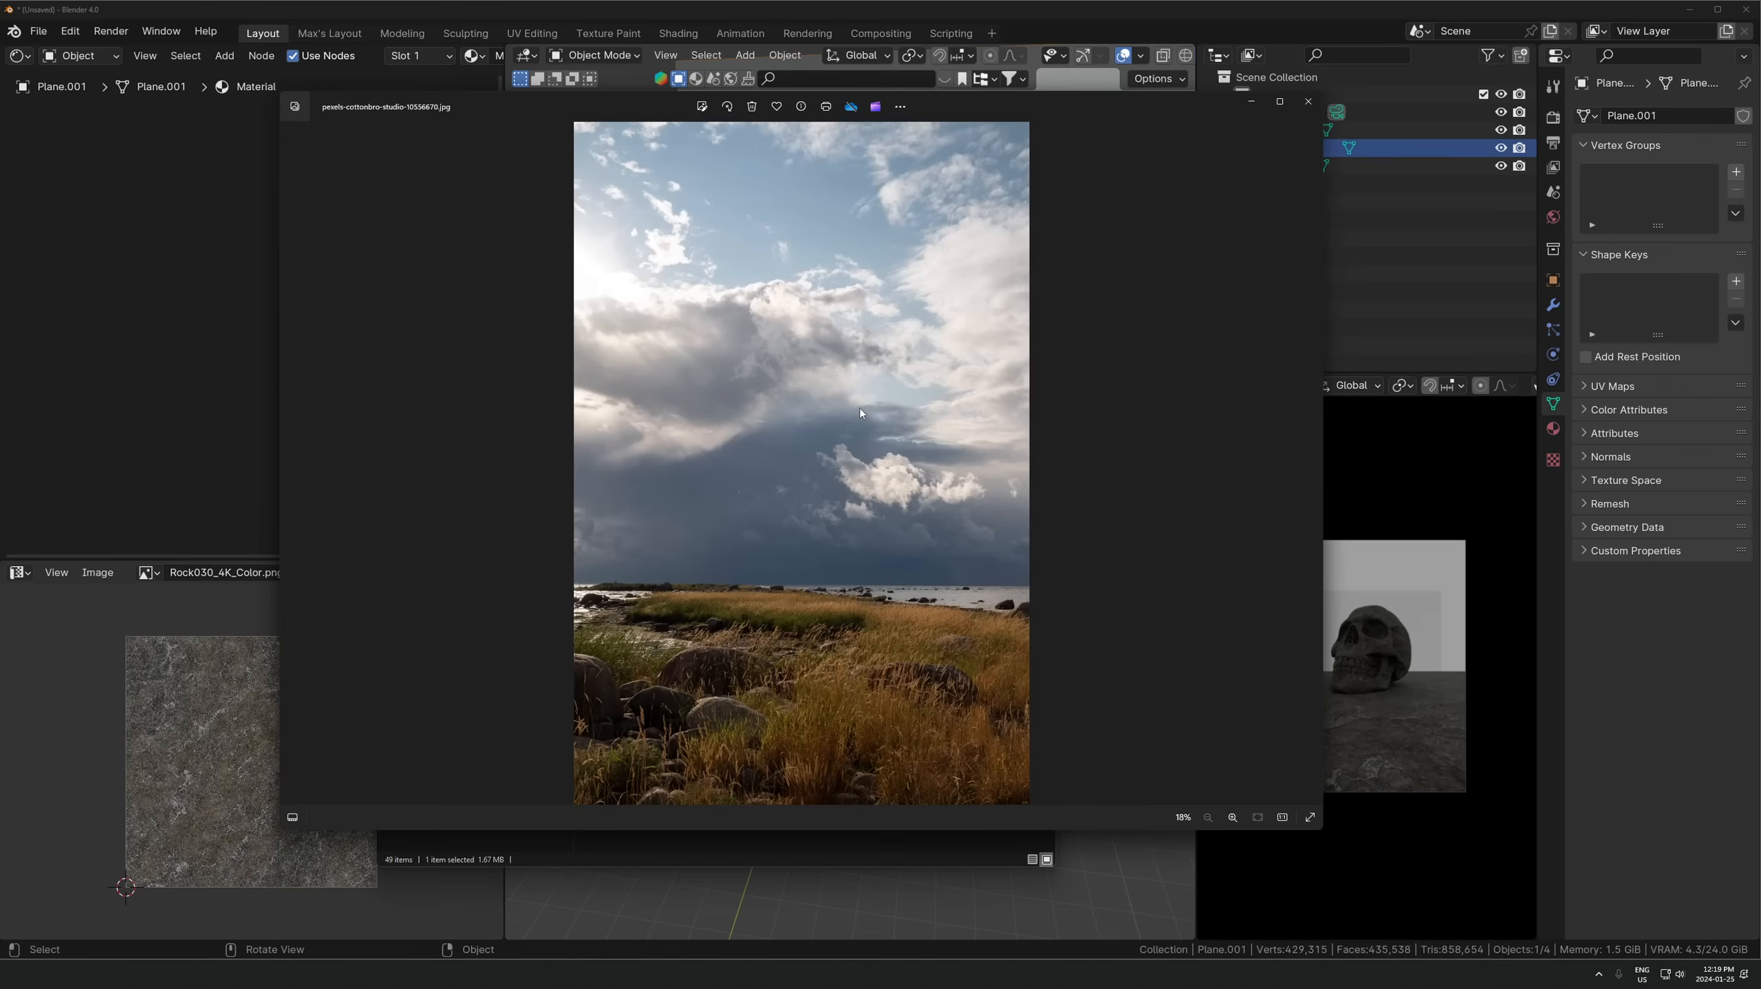
pyautogui.click(1307, 101)
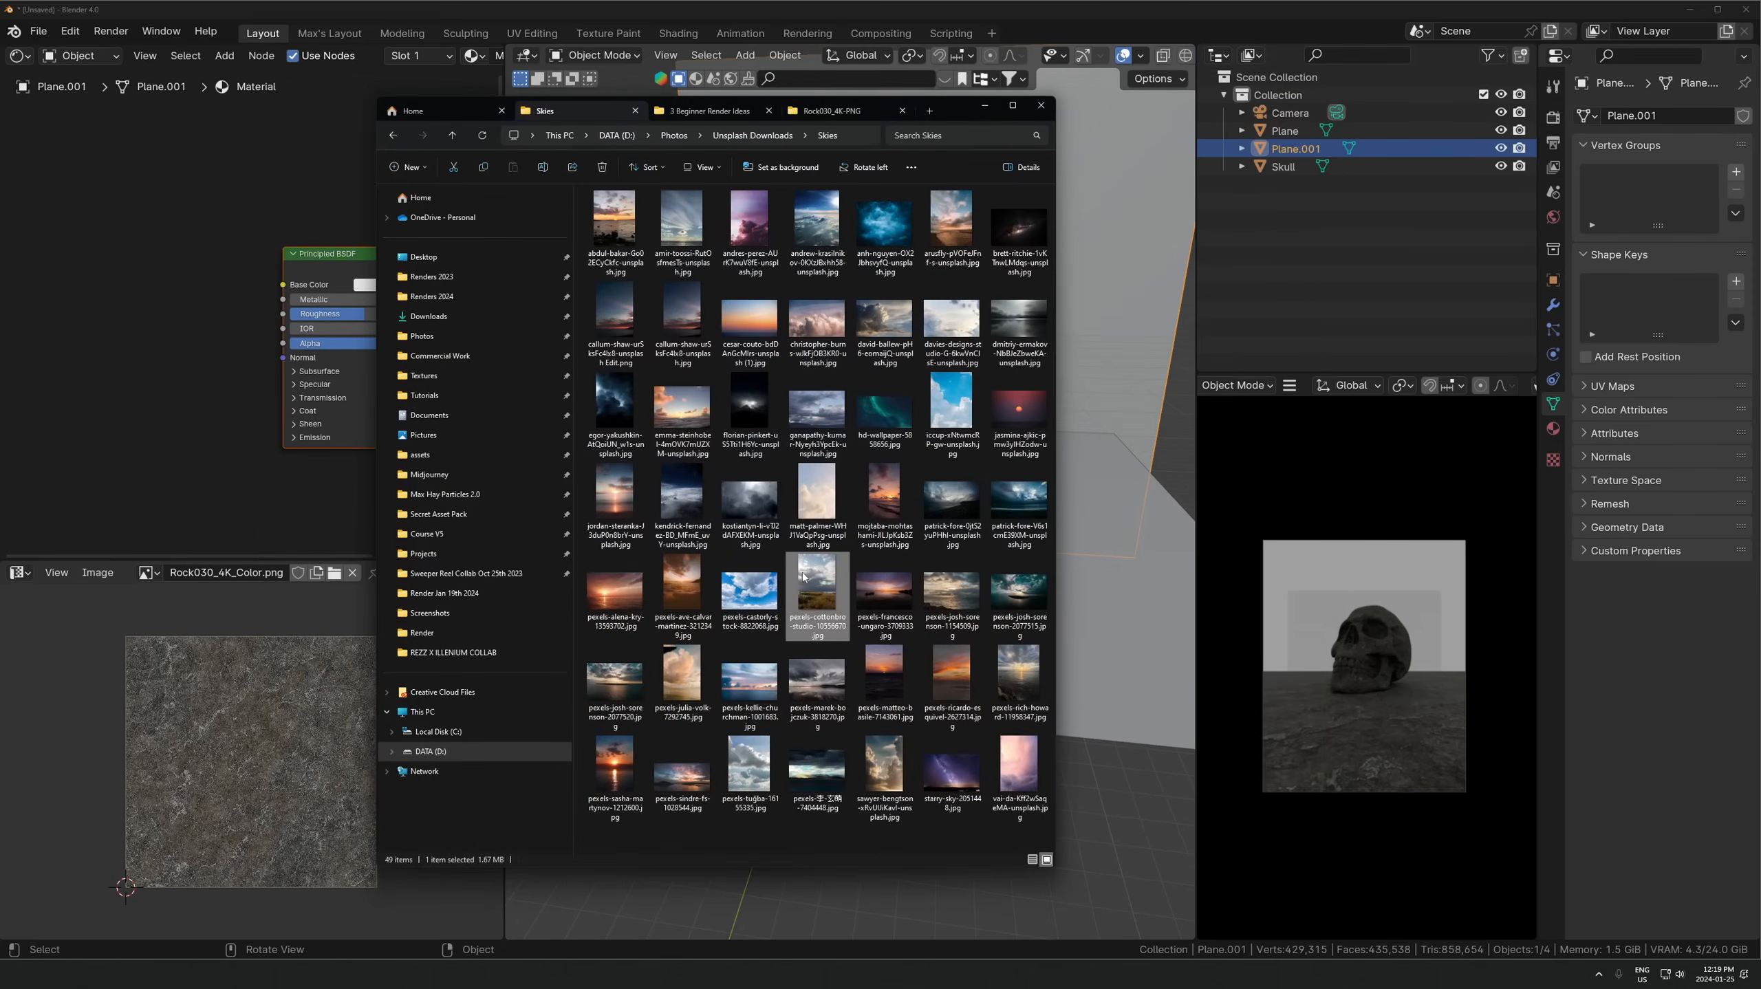
pyautogui.moveTo(816, 597); pyautogui.dragTo(76, 264)
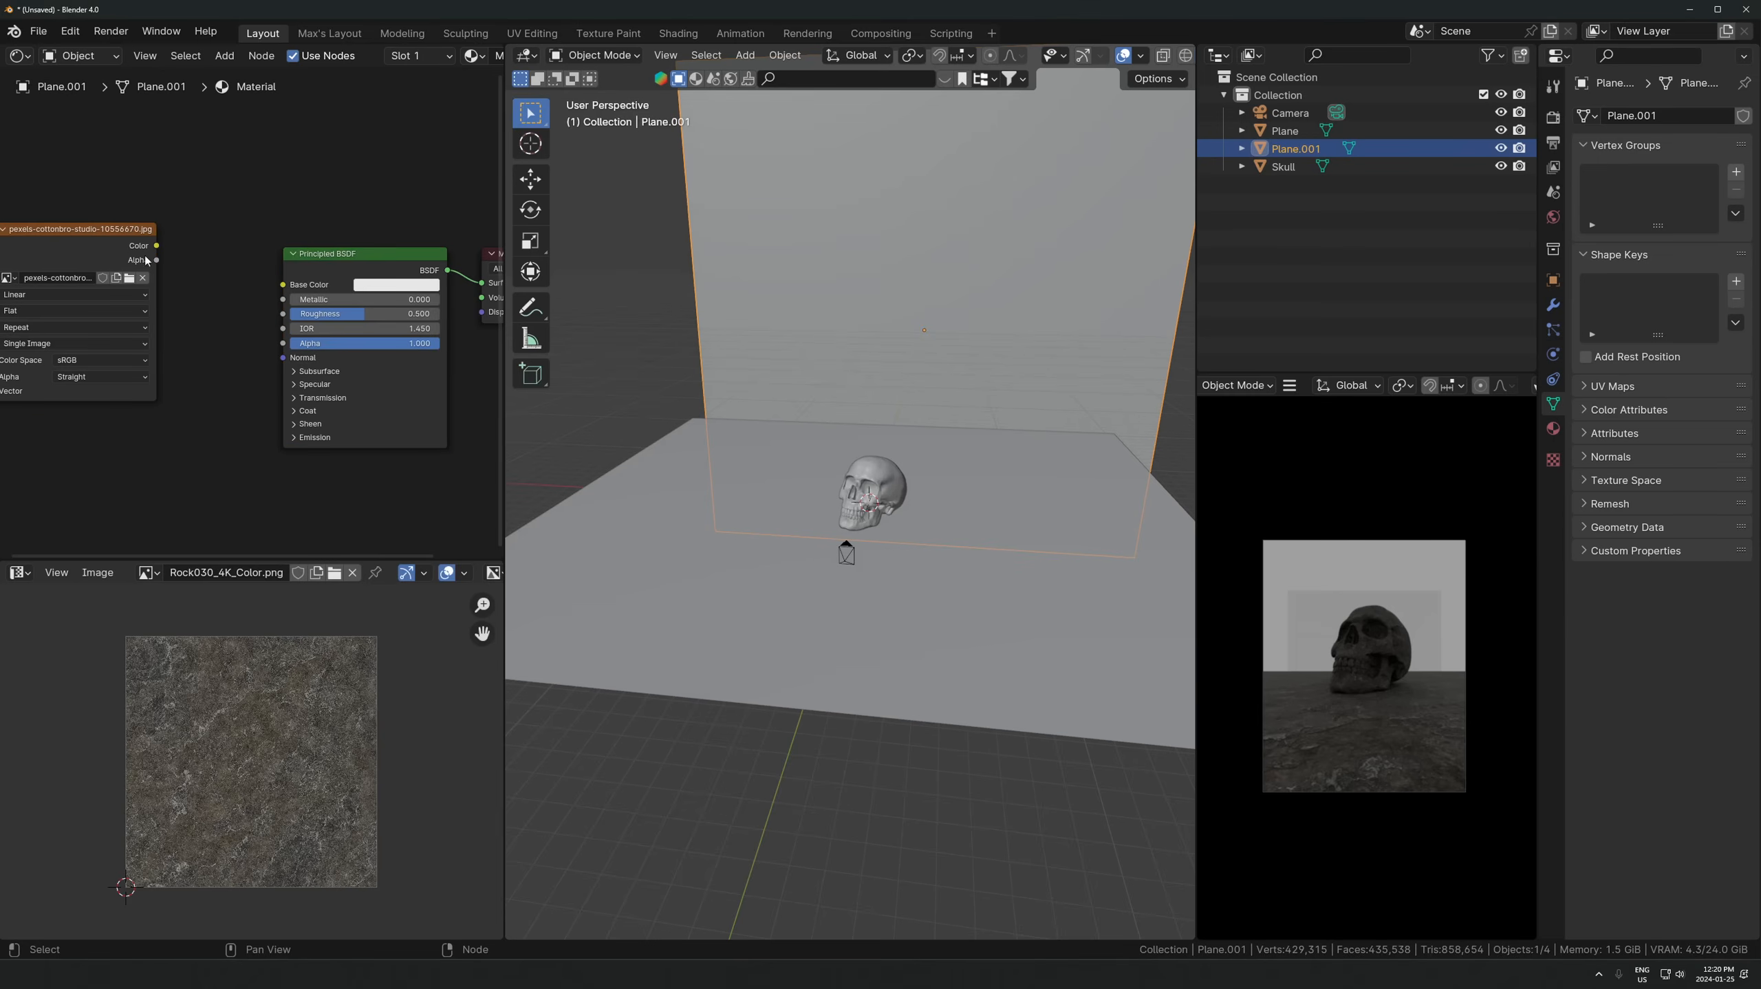
# - Connect the sky image to Base Color and Emission Color, and set the emission strength to 1.4
pyautogui.scroll(1, 180, 307)
pyautogui.moveTo(132, 229); pyautogui.dragTo(306, 285)
pyautogui.click(324, 470)
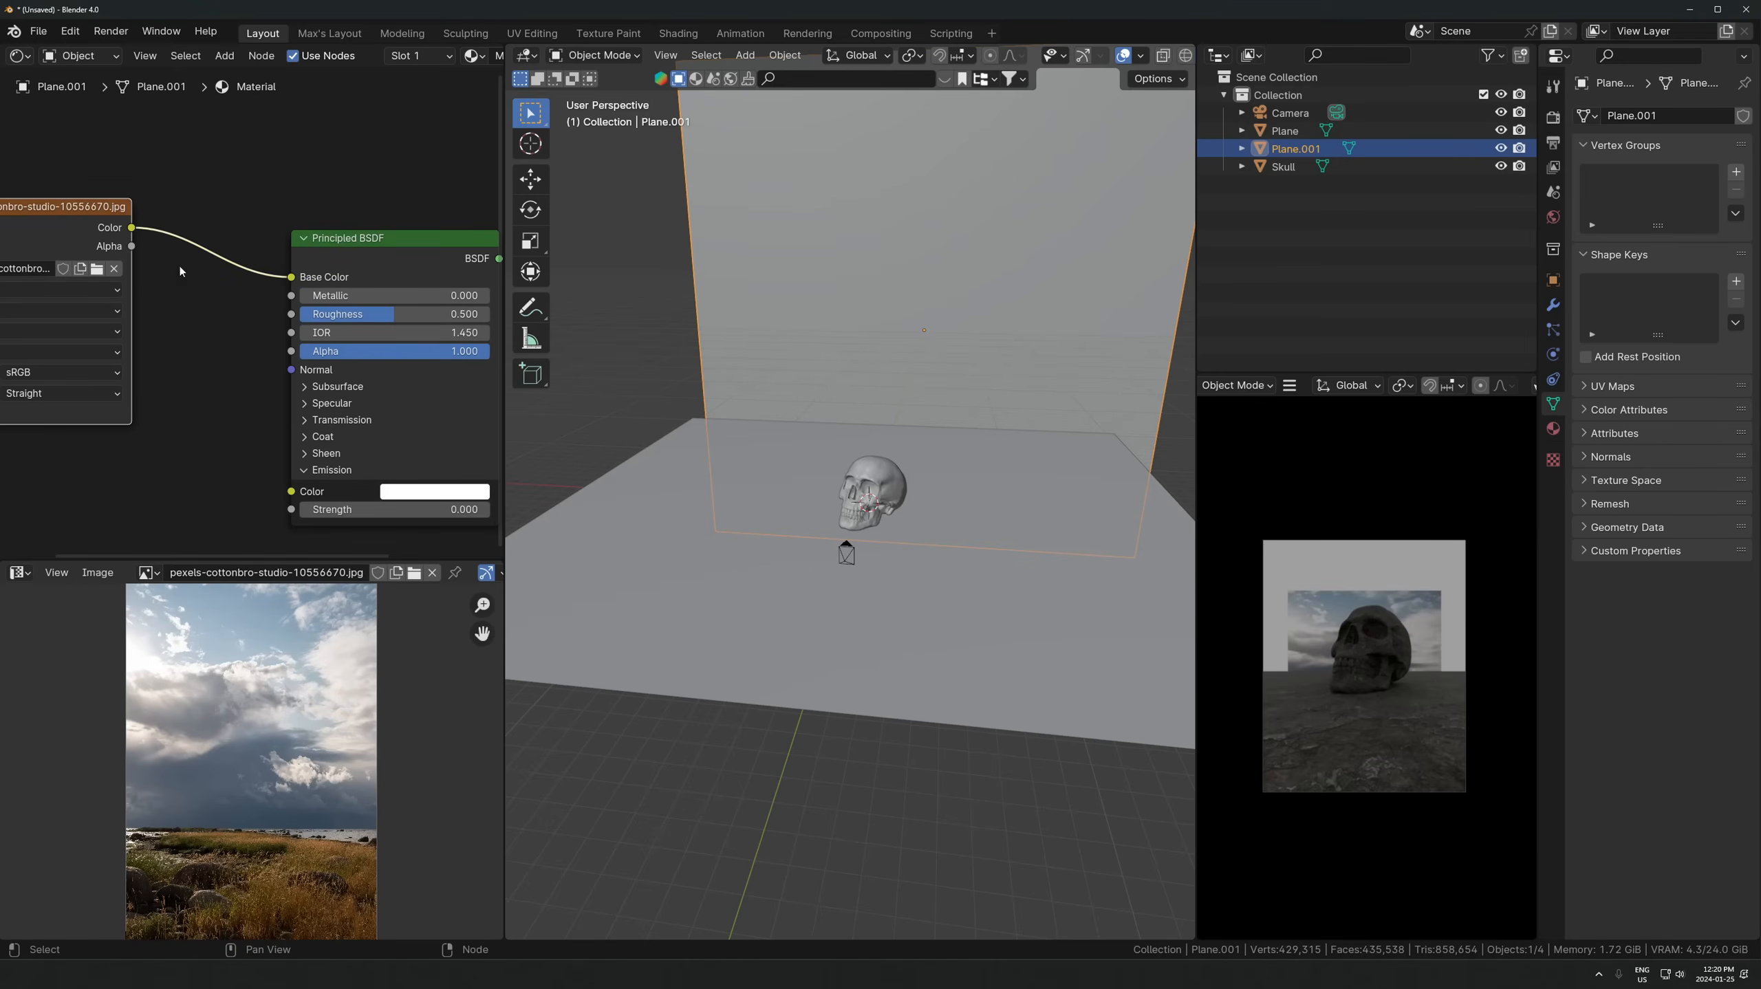
pyautogui.moveTo(132, 227); pyautogui.dragTo(291, 491)
pyautogui.moveTo(395, 509); pyautogui.dragTo(427, 509)
# - Scale up the sky backdrop and look at the scene through the camera
pyautogui.scroll(-4, 873, 346)
pyautogui.press('s')
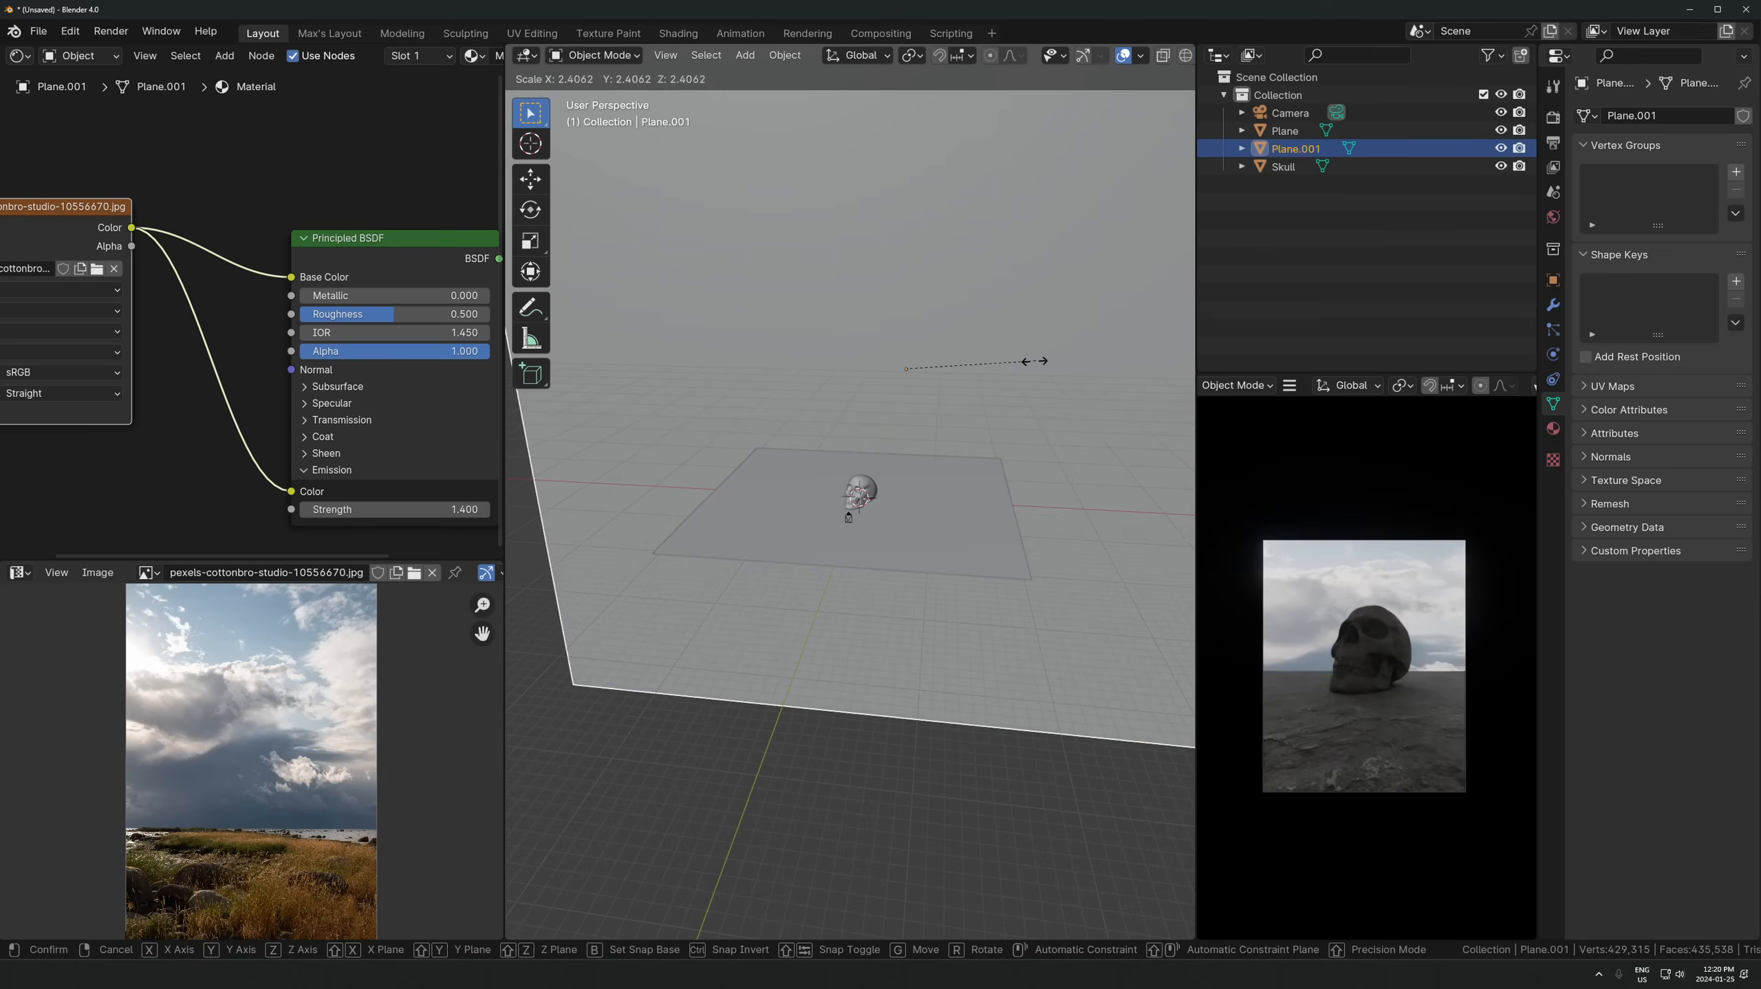
pyautogui.click(1010, 370)
pyautogui.press('KP_0')
pyautogui.scroll(3, 1346, 443)
pyautogui.scroll(-5, 1379, 387)
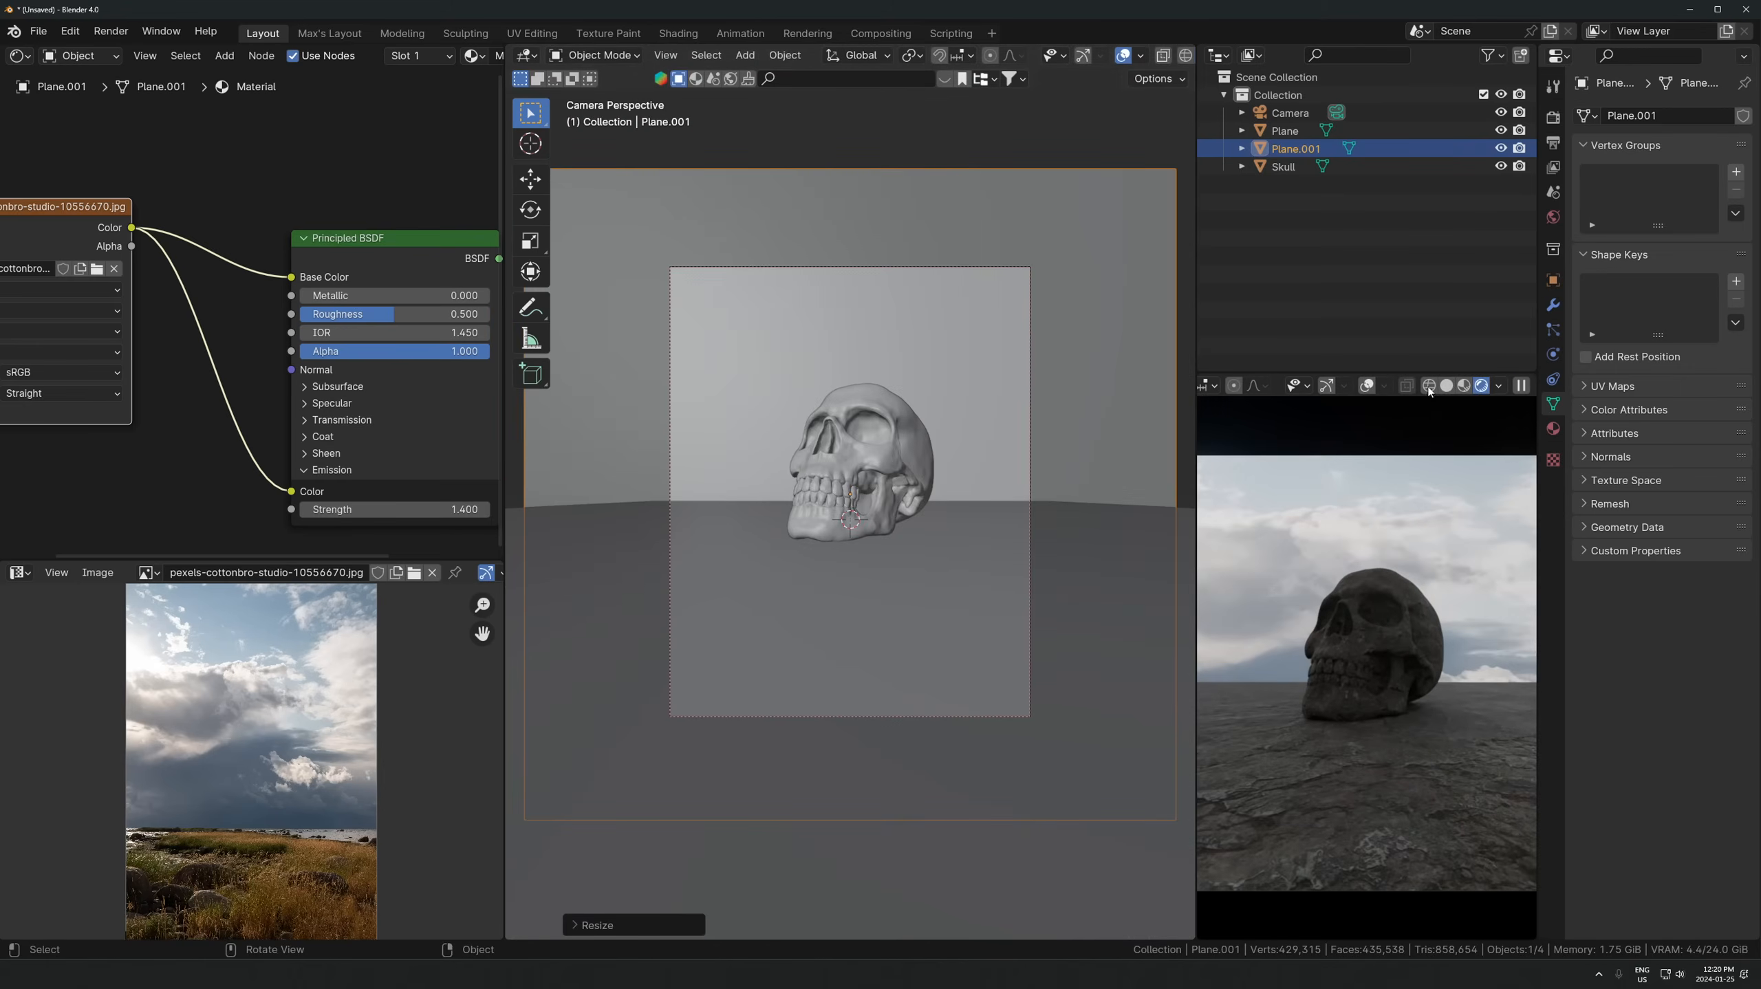
# - Change the rendered preview's shading options to remove the black surround outside the camera frame
pyautogui.click(1500, 386)
pyautogui.click(1435, 655)
pyautogui.scroll(-2, 800, 239)
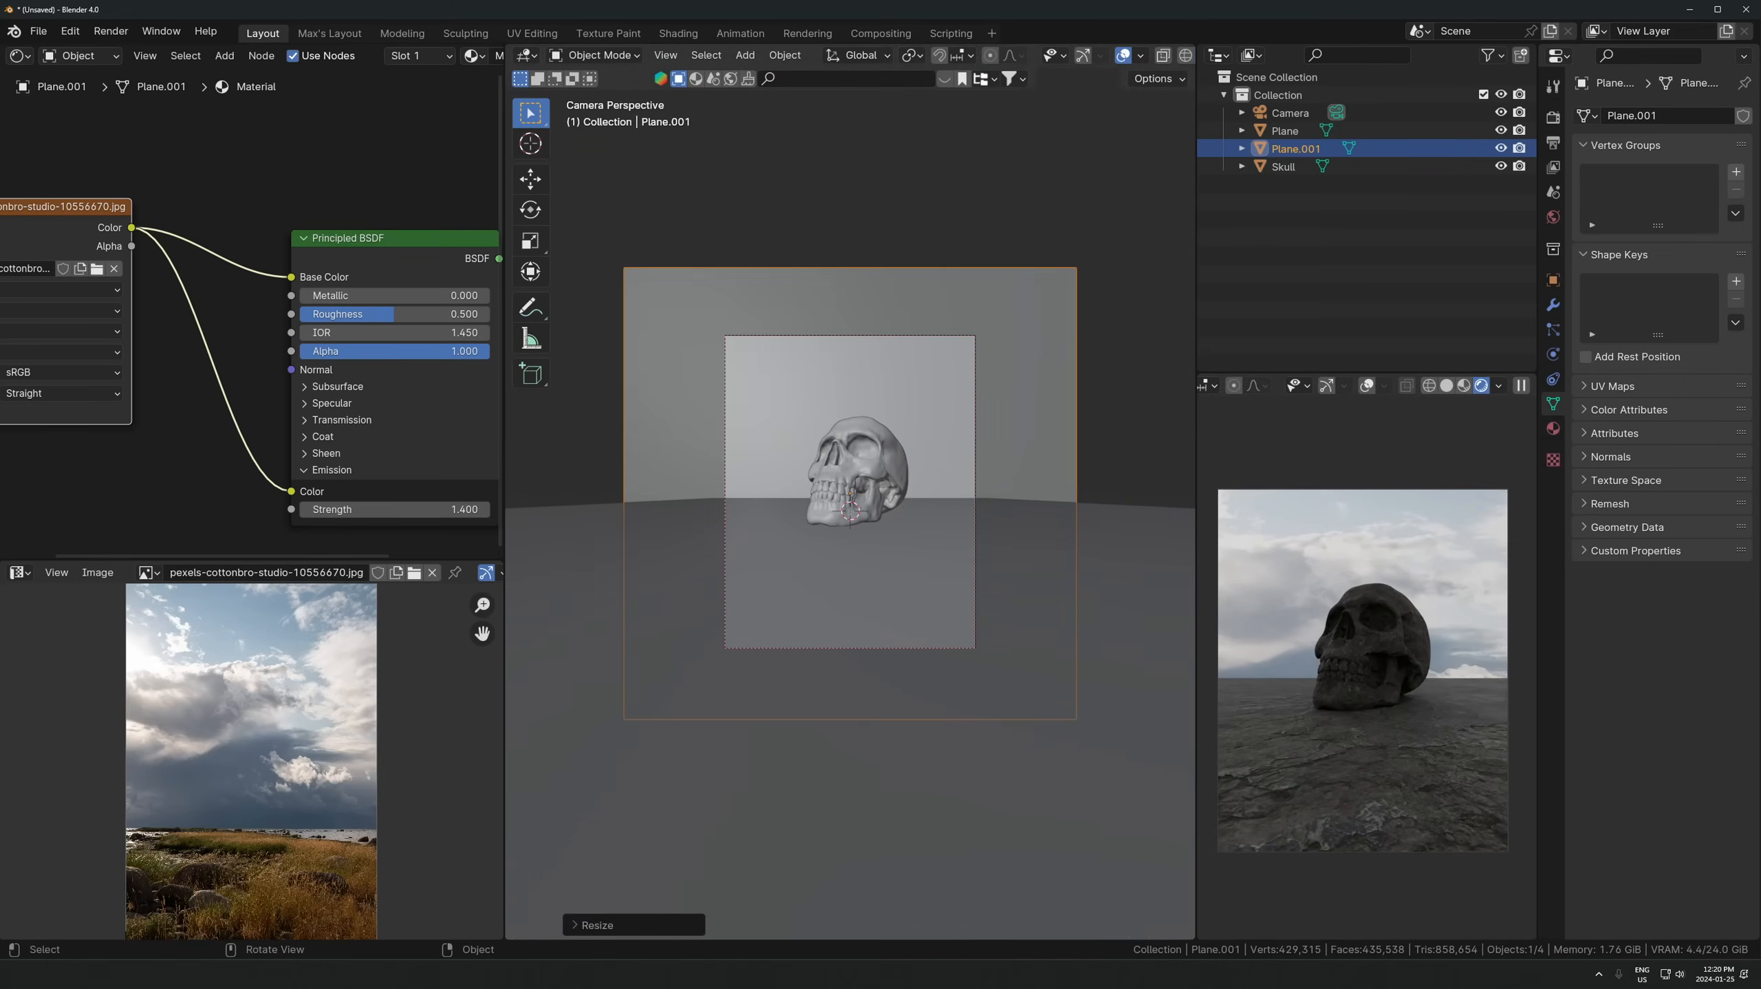
# - Shrink the sky backdrop and raise it on the Z axis to reposition the clouds behind the skull
pyautogui.press('s')
pyautogui.click(991, 367)
pyautogui.press('g')
pyautogui.click(986, 291)
pyautogui.press('g')
pyautogui.press('y')
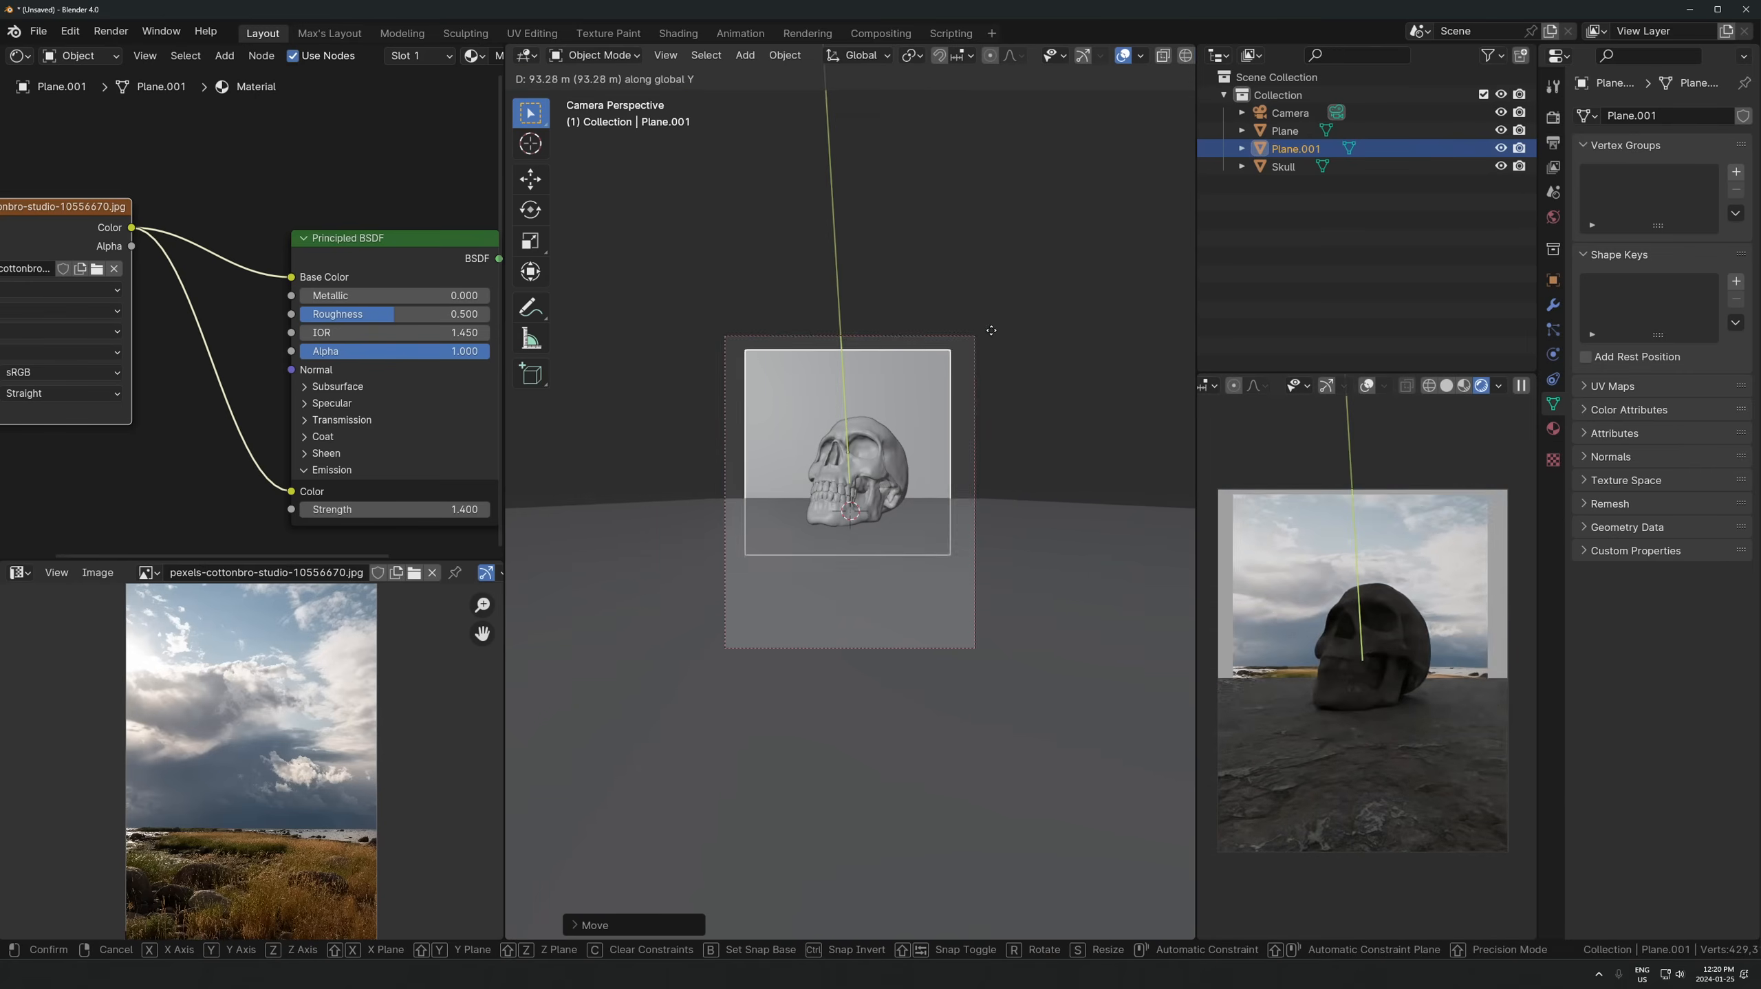
pyautogui.press('z')
pyautogui.click(996, 304)
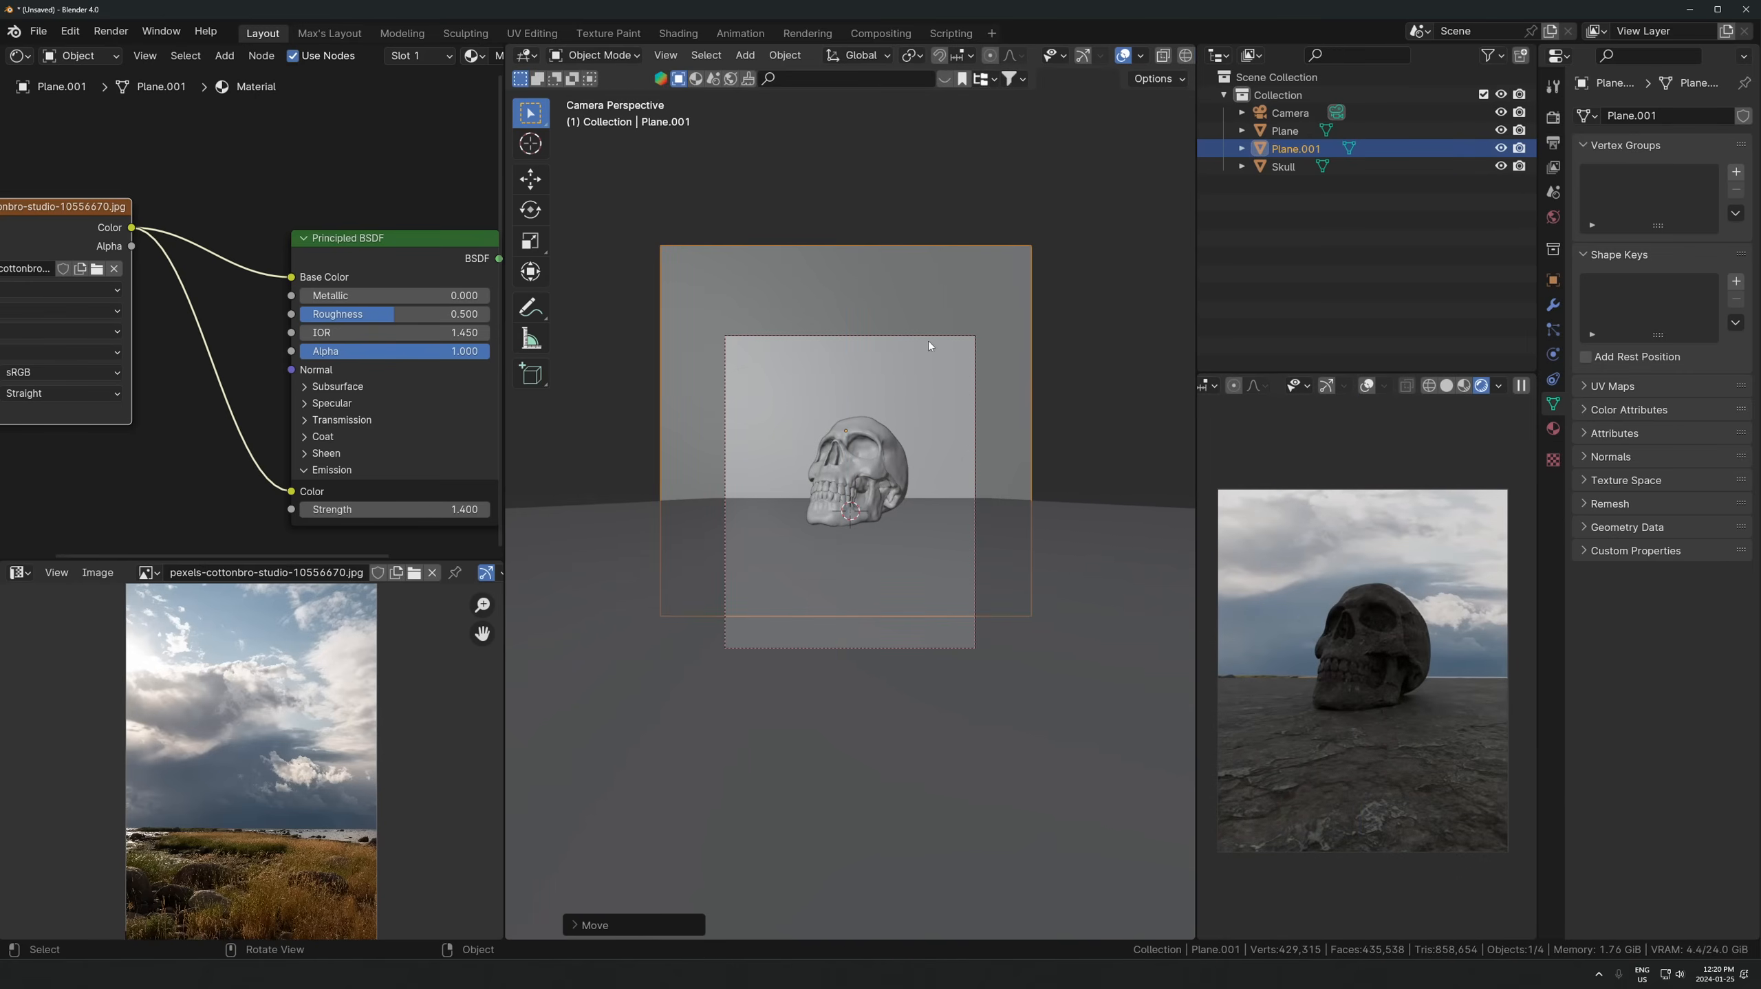
# - Tilt the camera upward about the X axis so the skull sits lower in the frame
pyautogui.click(916, 337)
pyautogui.press('r')
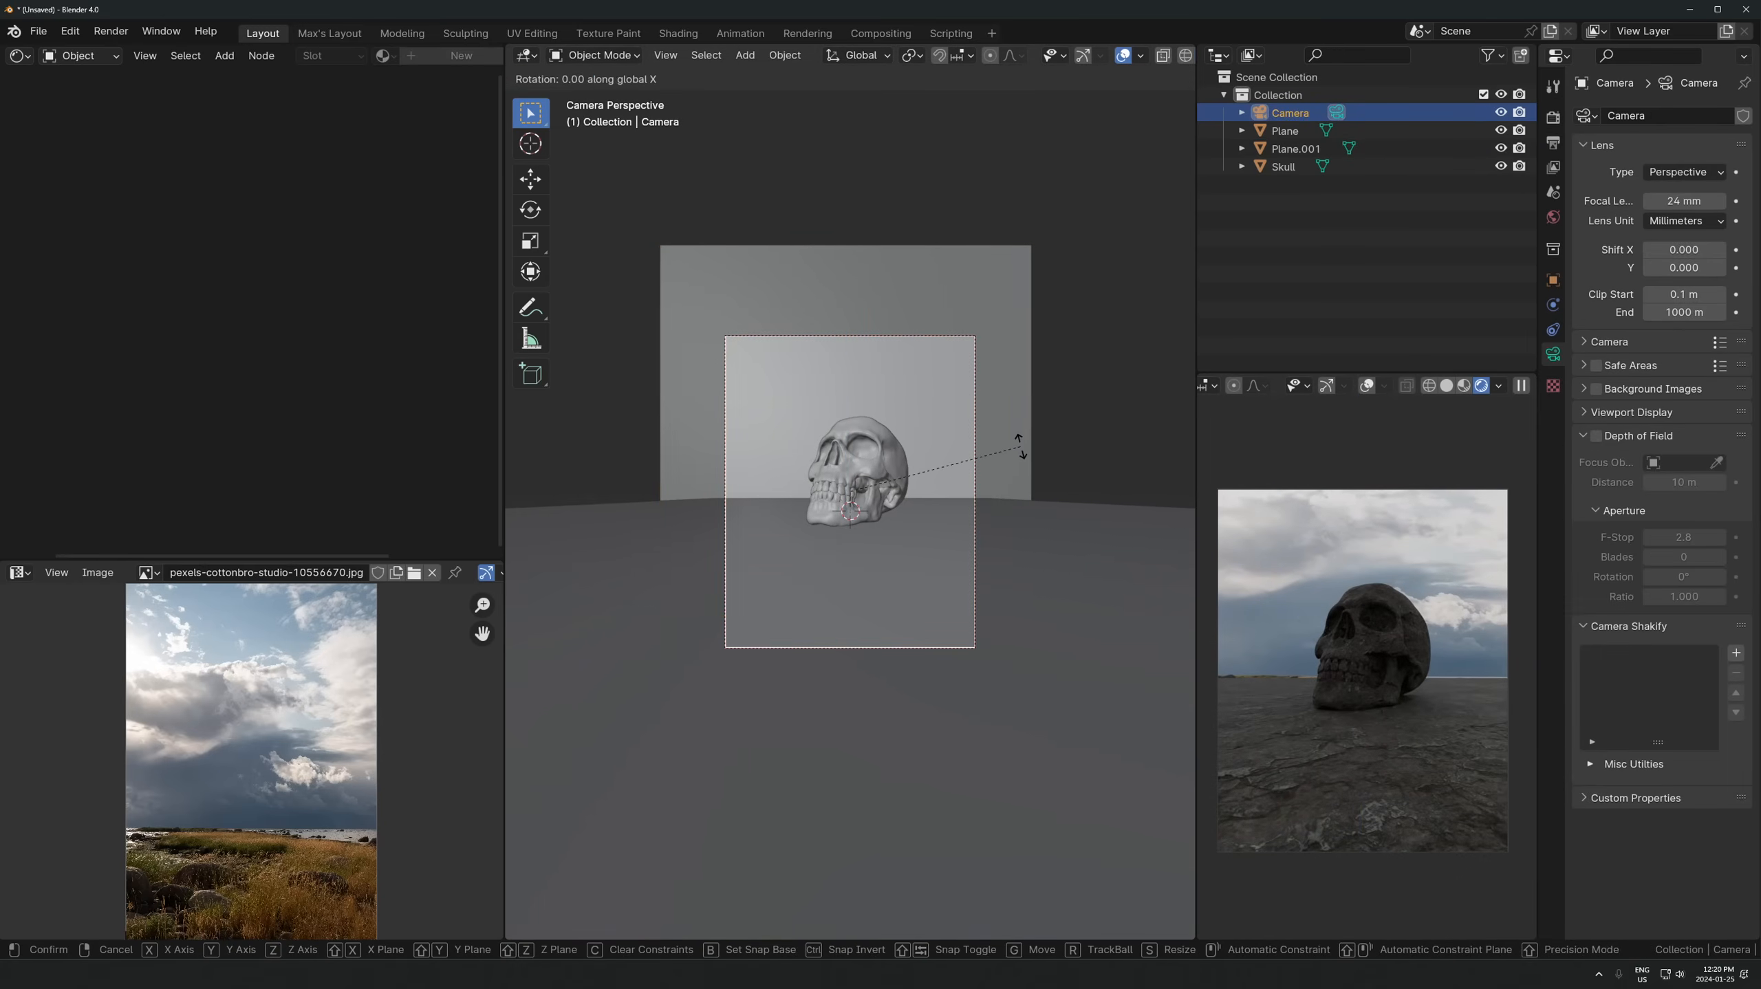
pyautogui.click(941, 433)
pyautogui.hotkey('ctrl', 'z')
pyautogui.hotkey('ctrl', 'z')
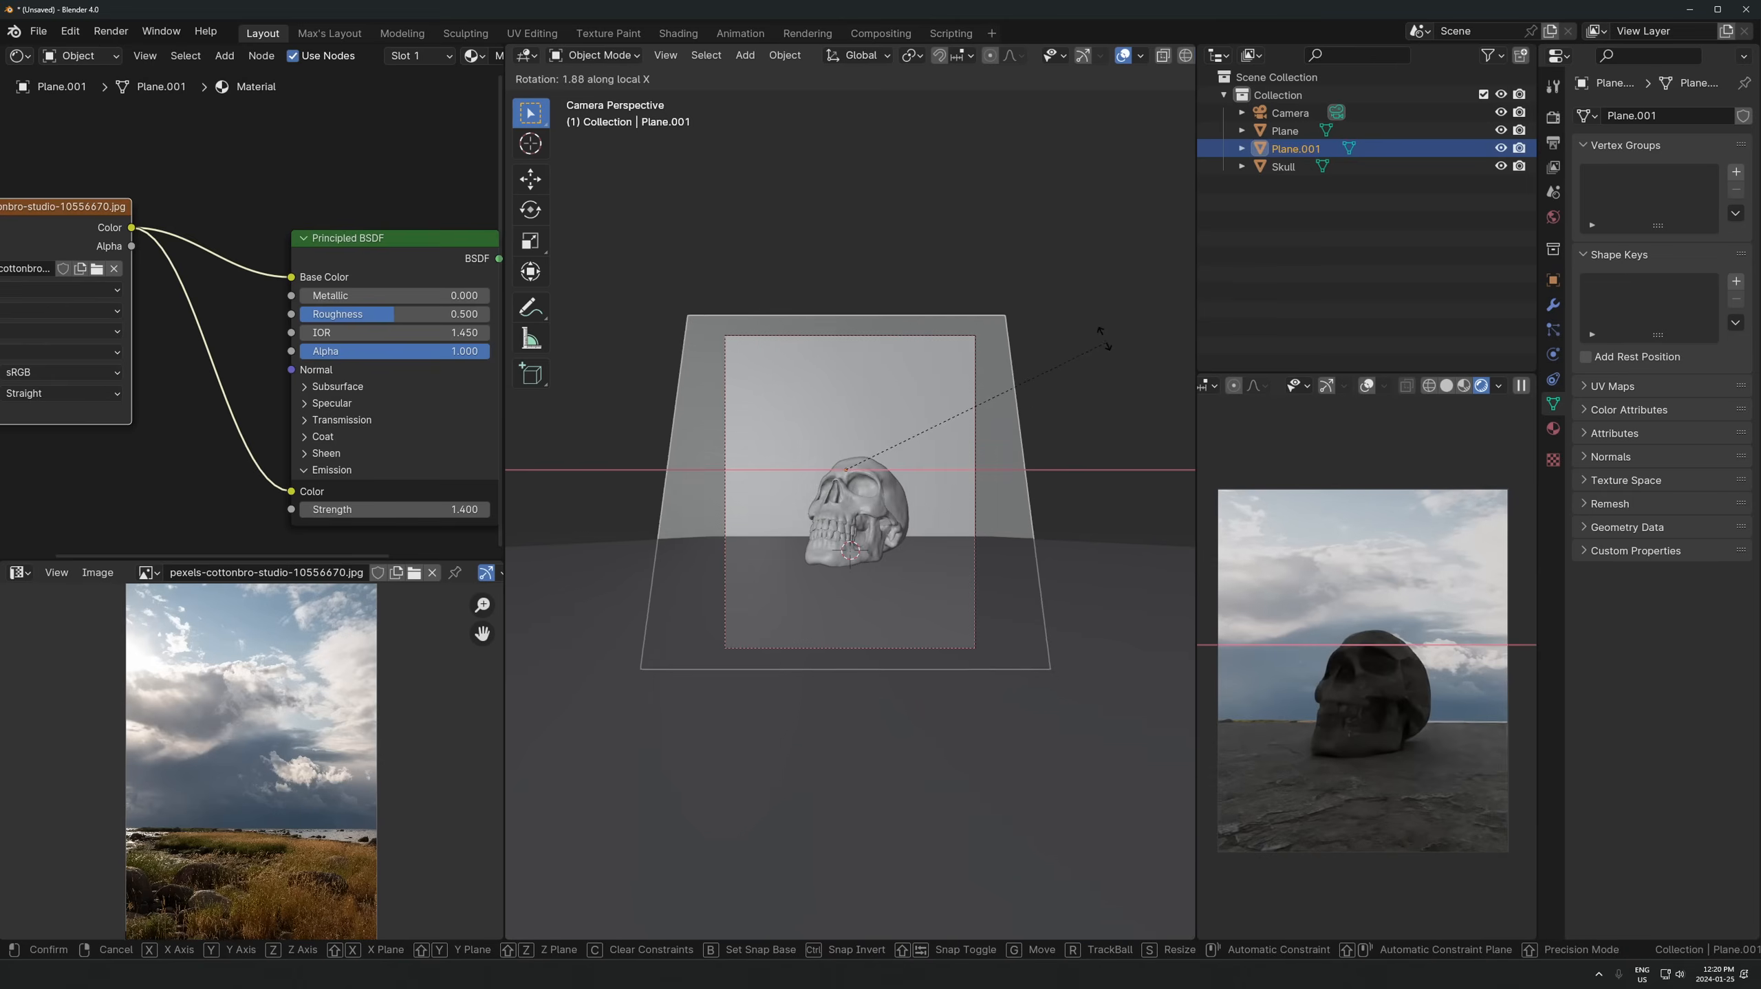
# - Tilt, move and scale the sky backdrop to cover the camera frame
pyautogui.press('g')
pyautogui.click(1067, 309)
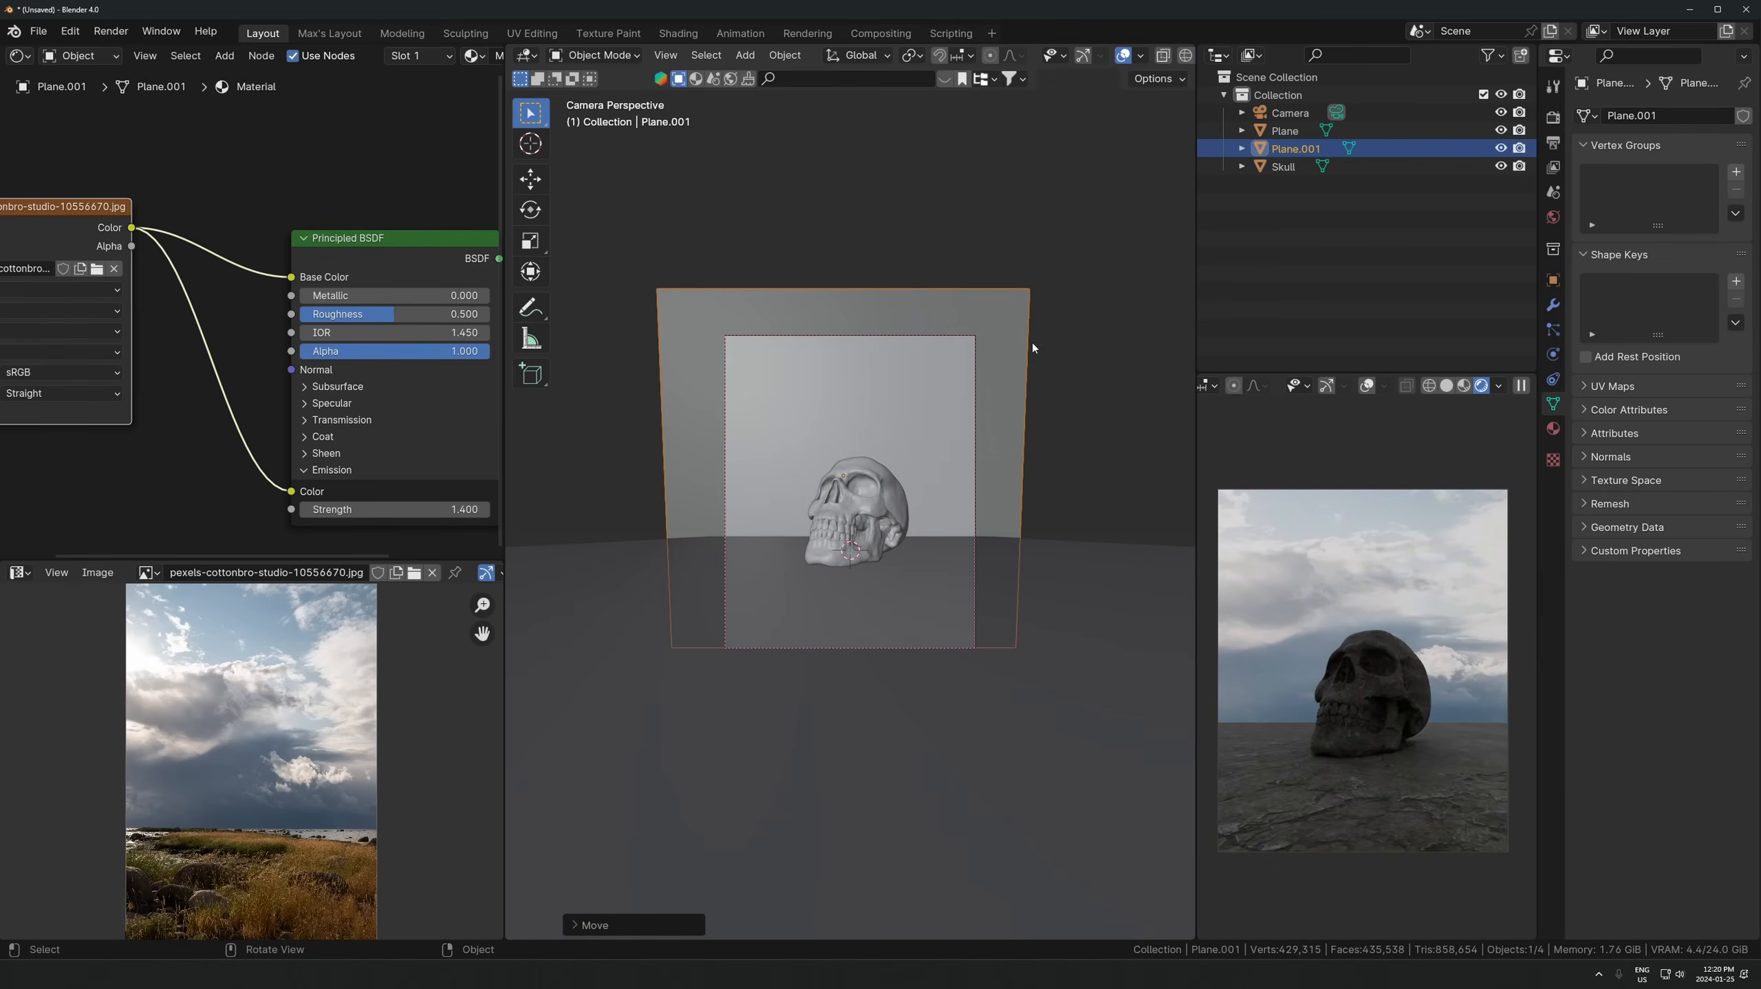
pyautogui.press('s')
pyautogui.click(857, 350)
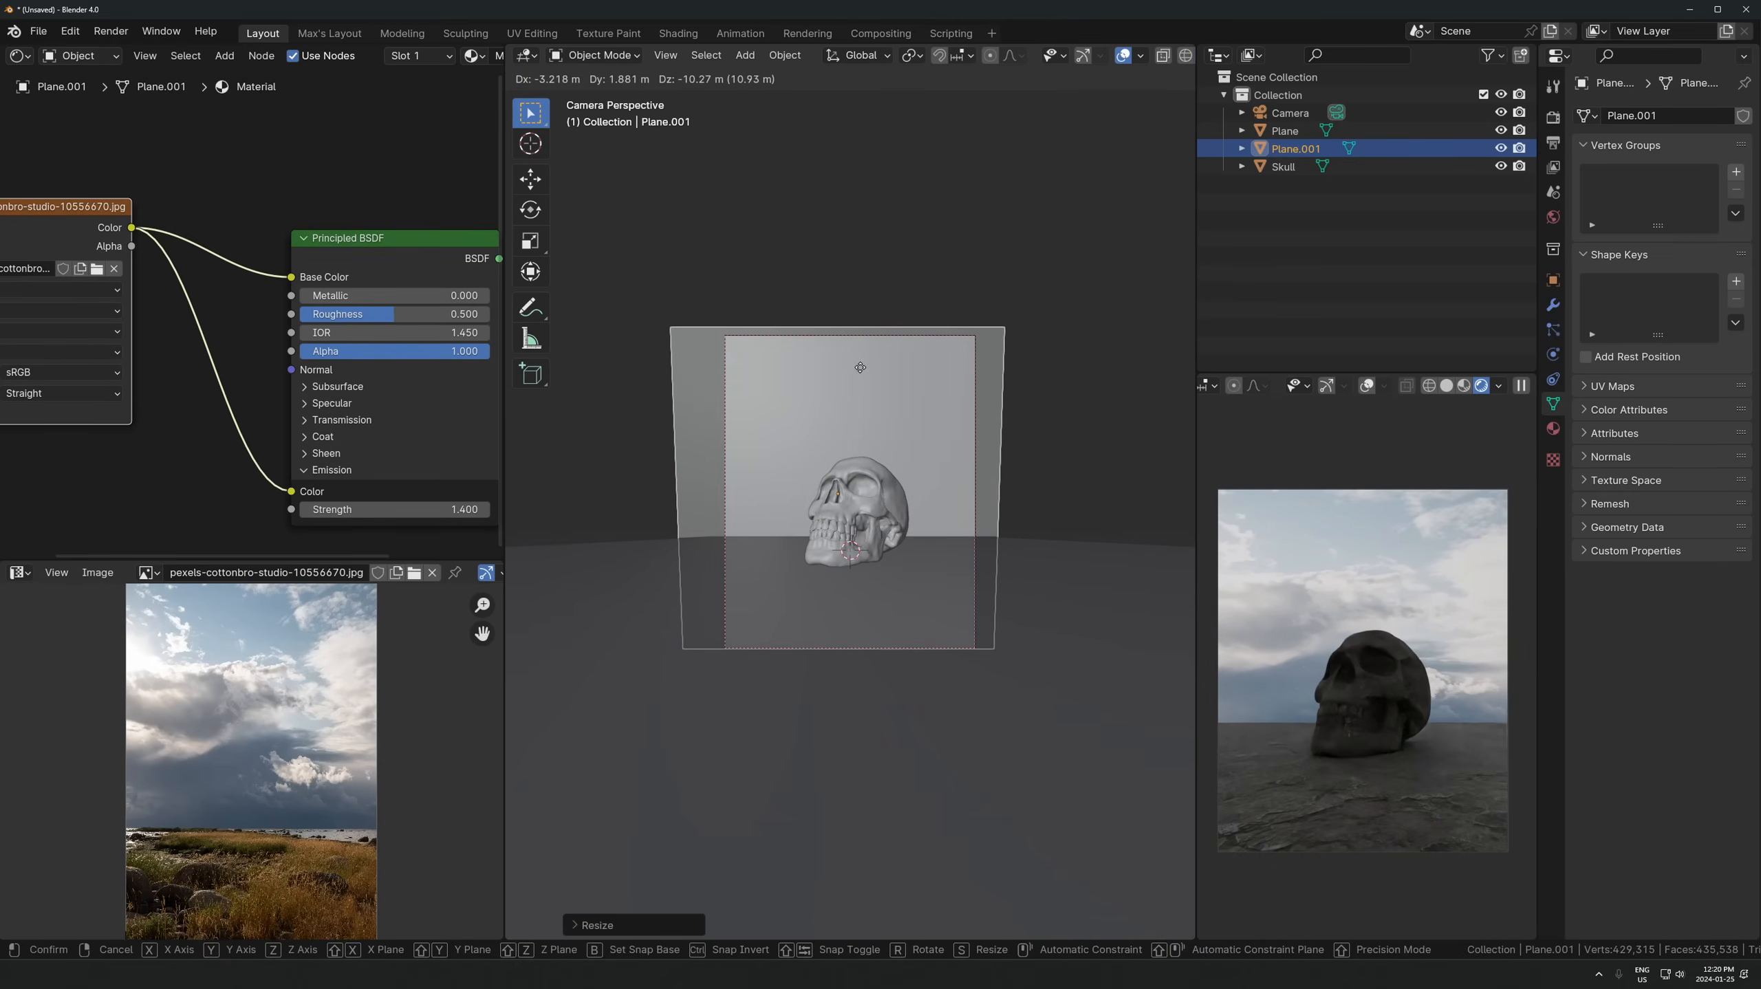
pyautogui.hotkey('shift', 'a')
pyautogui.moveTo(727, 523)
pyautogui.click(890, 524)
pyautogui.press('Delete')
# - Add a cube, enlarge it, and widen it in X and Y only until it encloses the skull and camera
pyautogui.hotkey('shift', 'a')
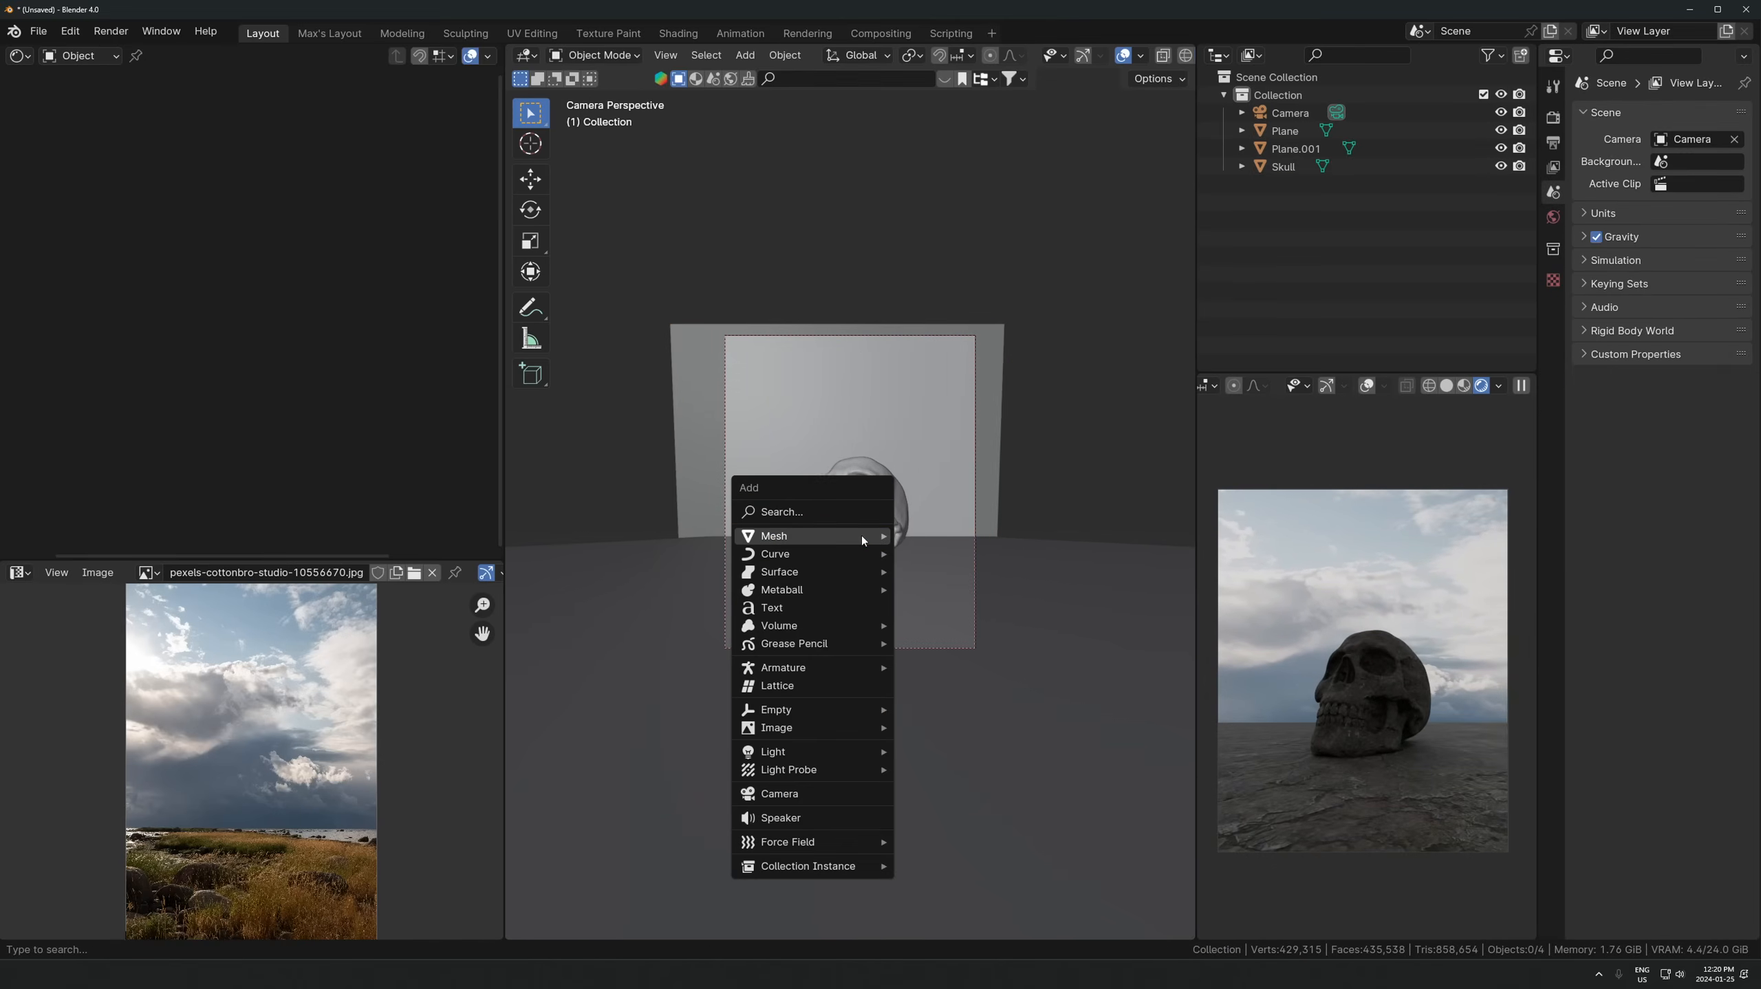
pyautogui.moveTo(824, 535)
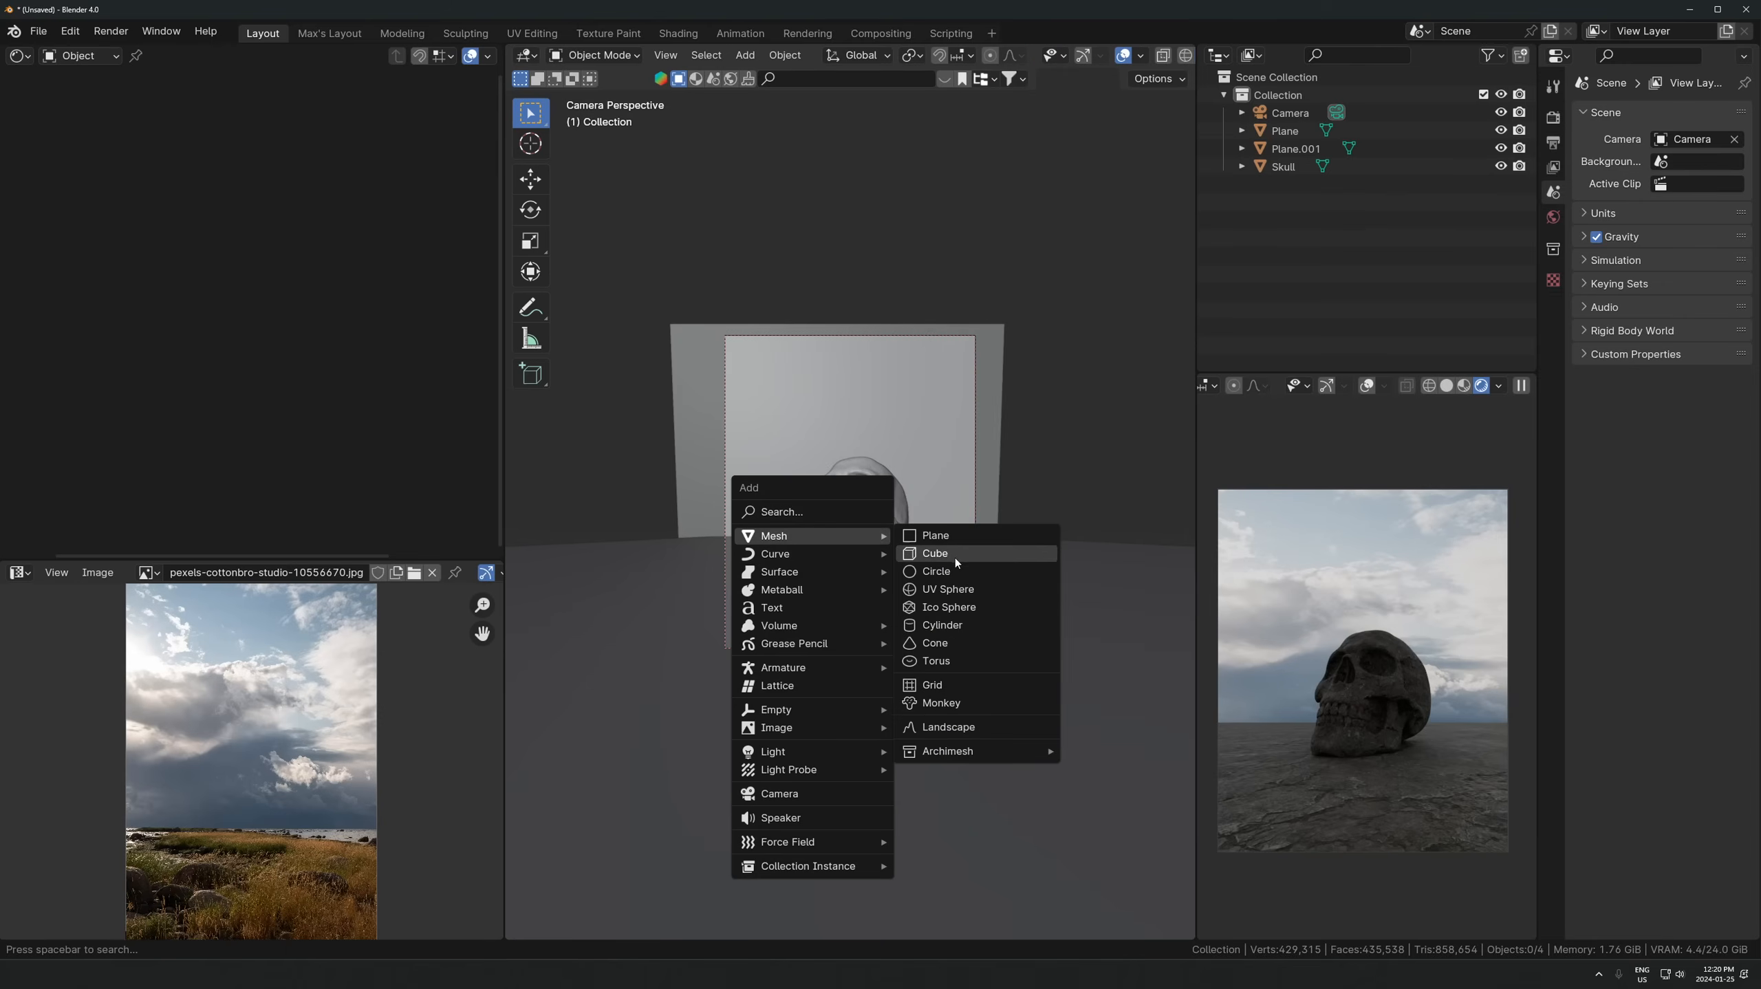
pyautogui.click(955, 557)
pyautogui.press('s')
pyautogui.click(598, 538)
pyautogui.press('s')
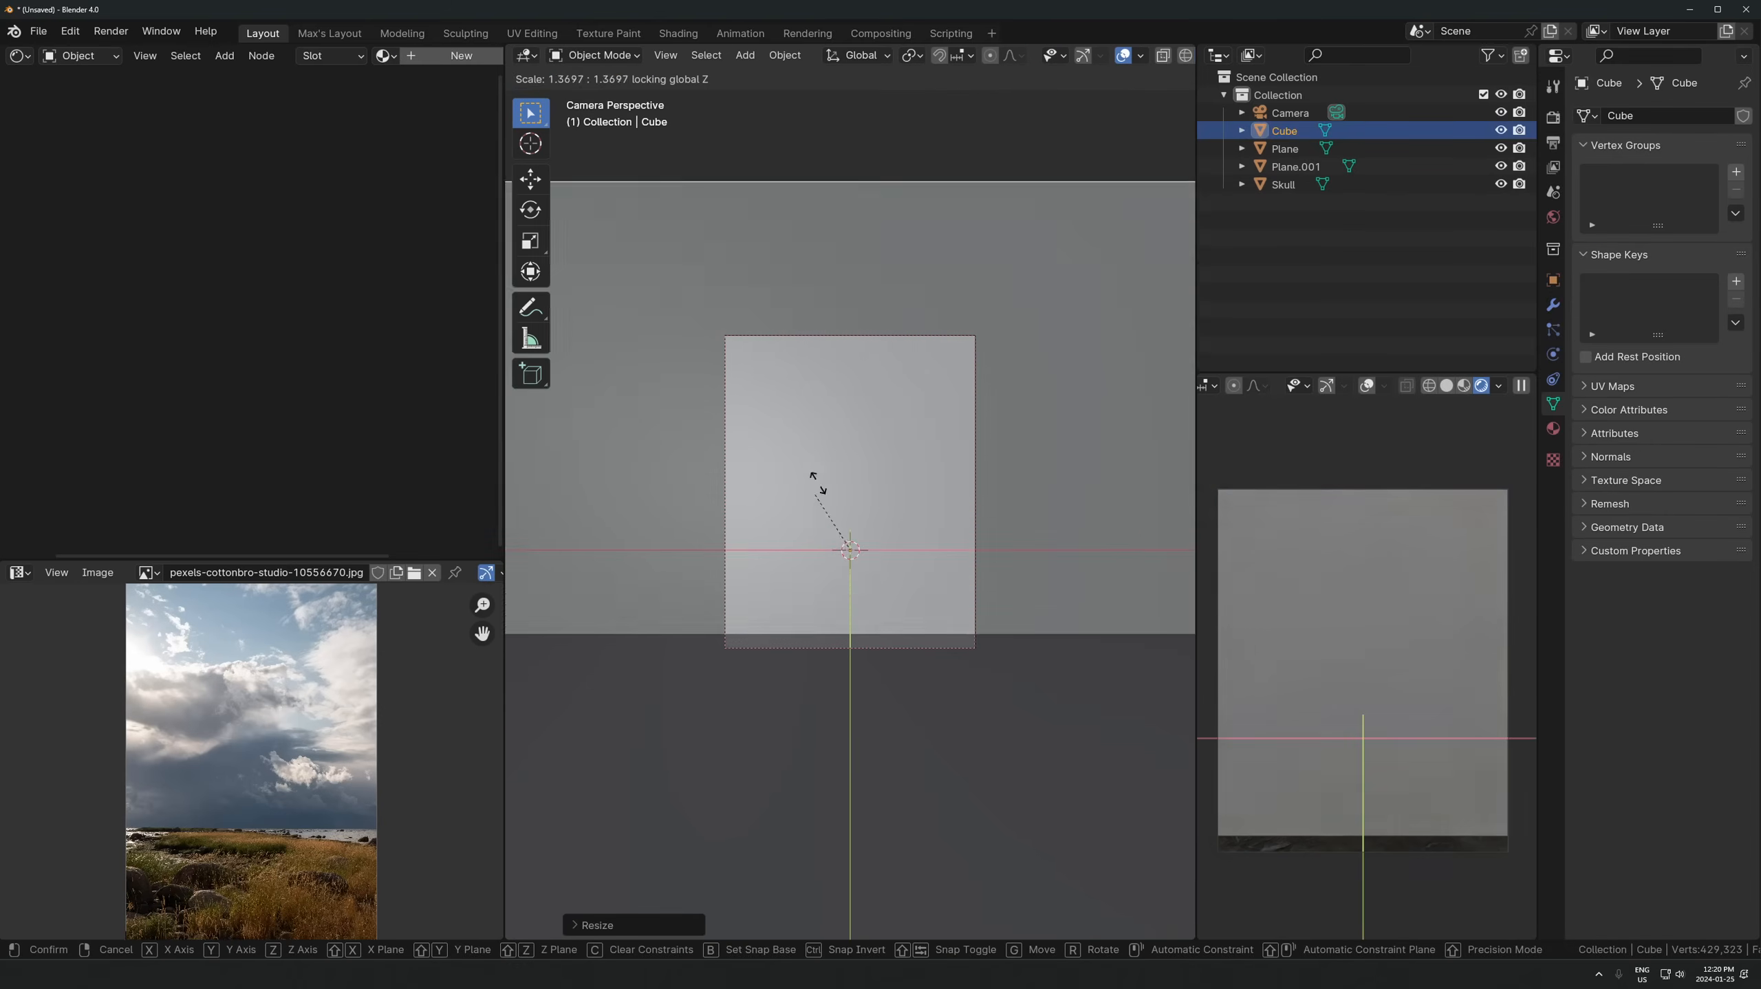
pyautogui.click(948, 524)
# - Create a new material for the cube and replace its Principled BSDF with a Volume Scatter node connected to the material's Volume output
pyautogui.click(422, 56)
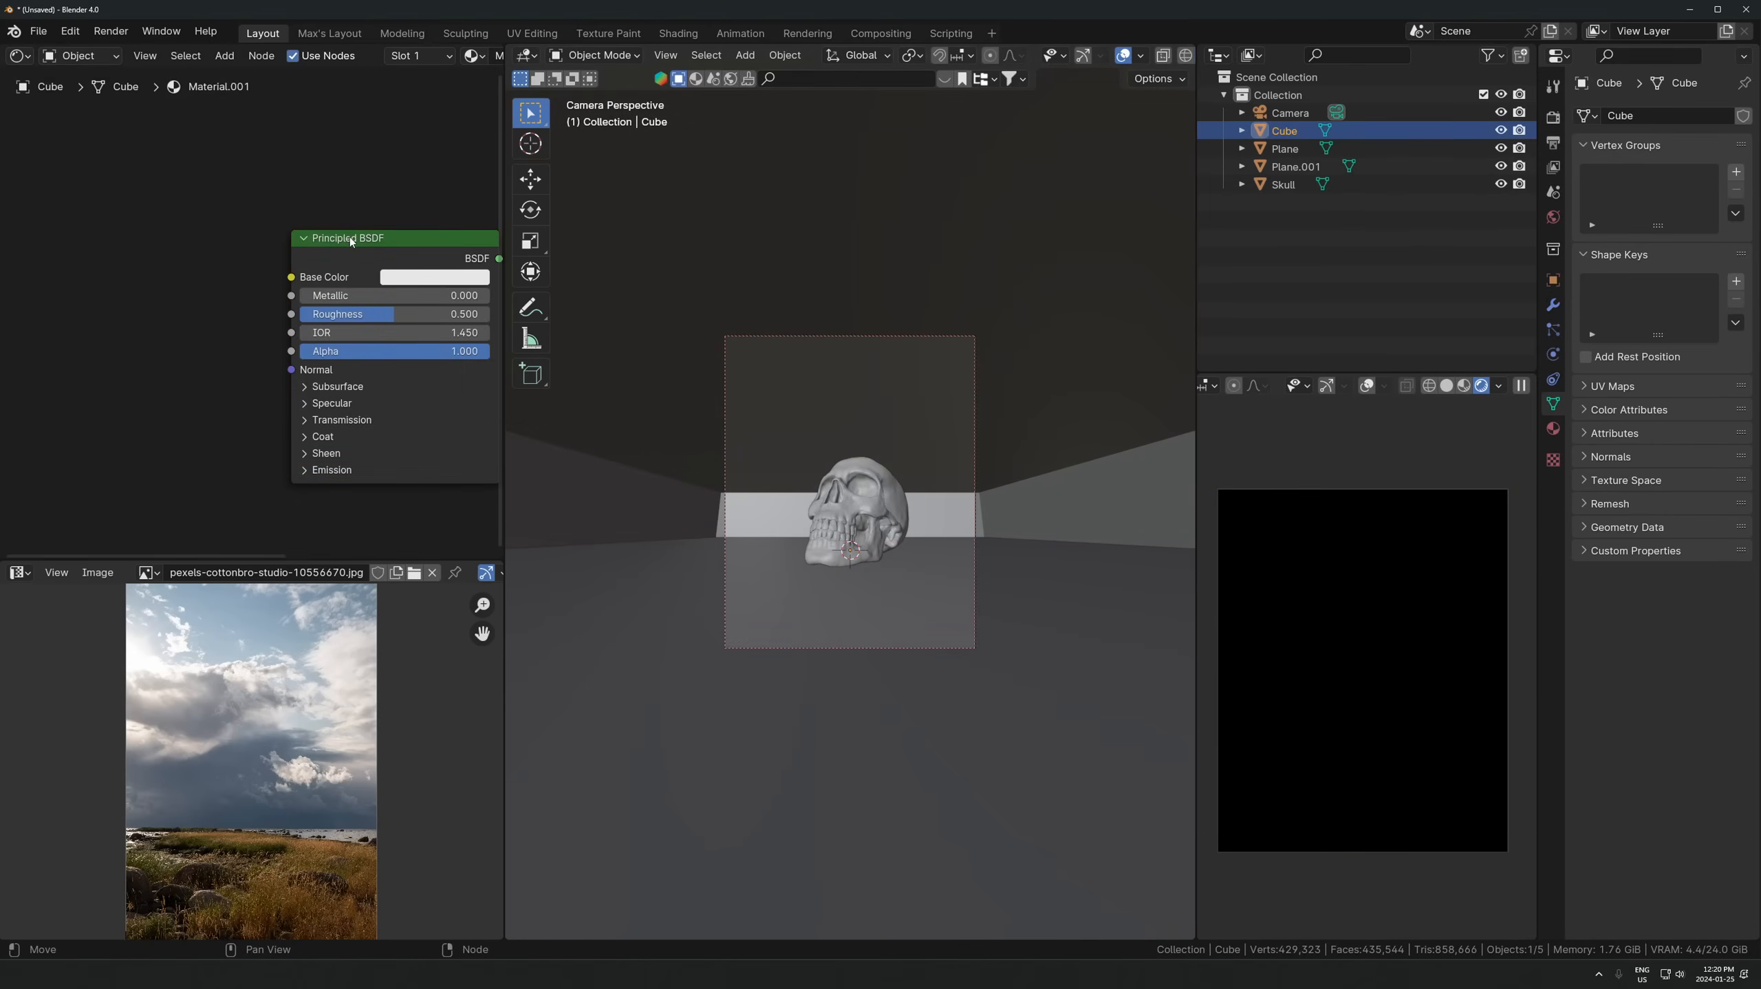
pyautogui.press('x')
pyautogui.hotkey('shift', 'a')
pyautogui.press('Escape')
pyautogui.hotkey('shift', 'a')
pyautogui.write('sca')
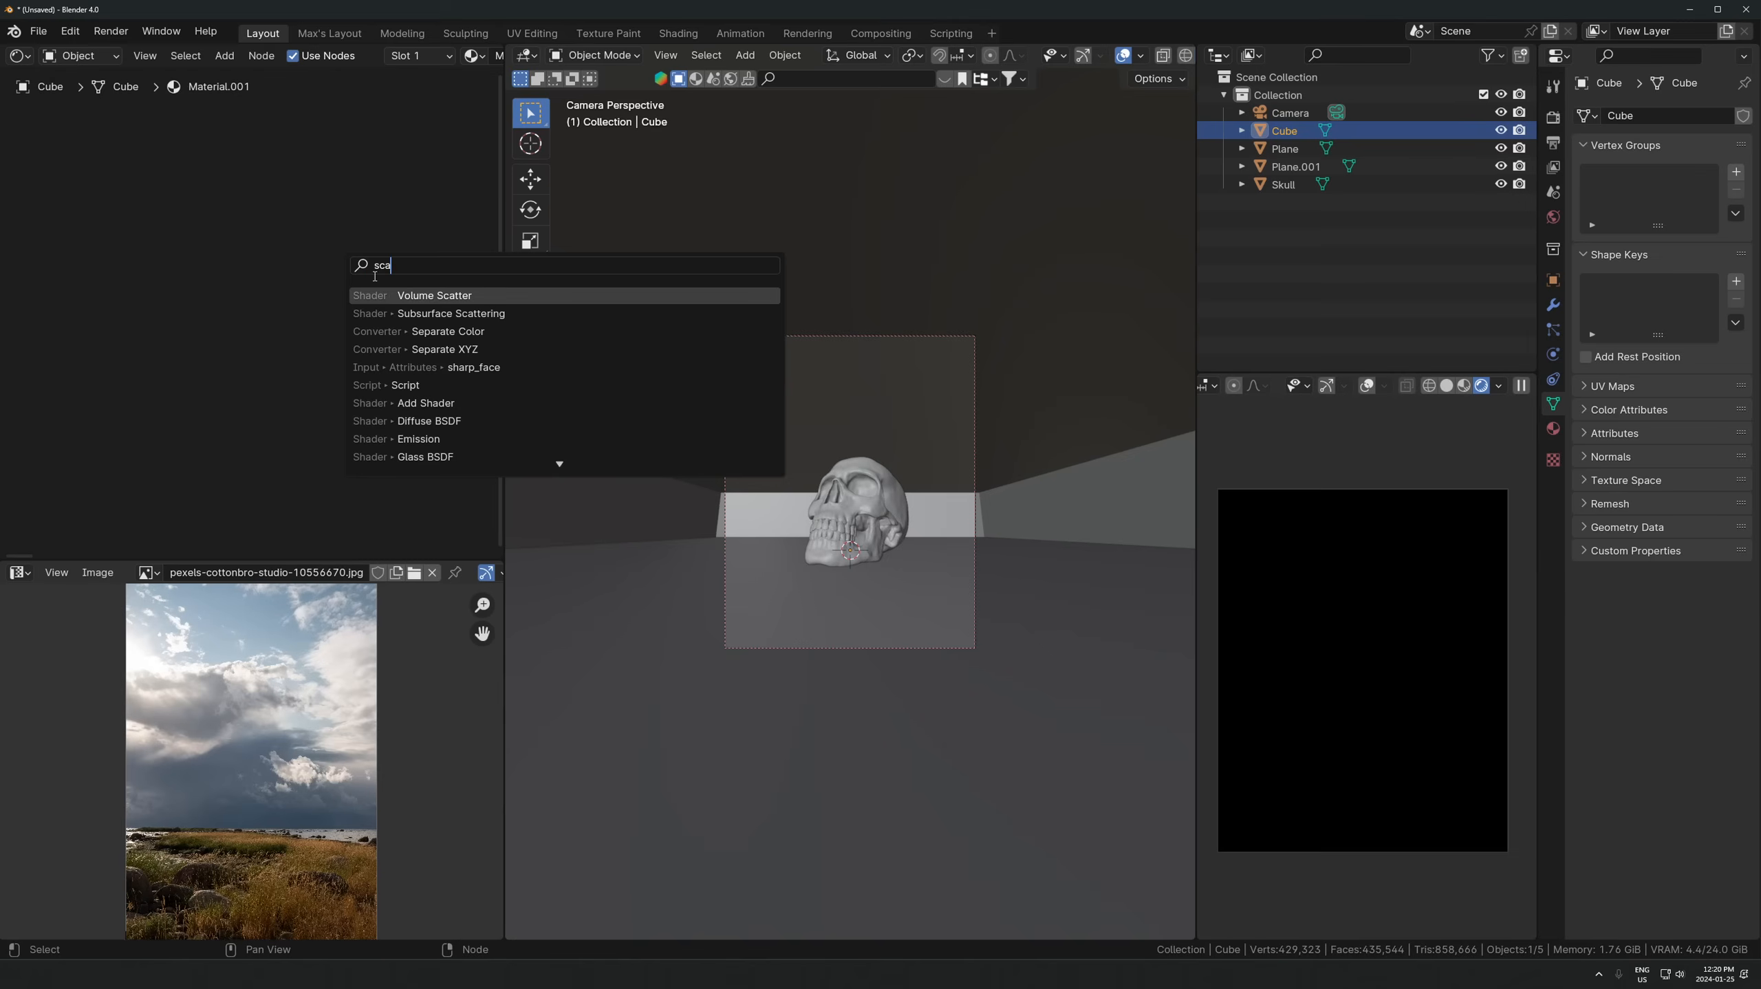
pyautogui.press('Return')
pyautogui.click(111, 354)
pyautogui.moveTo(181, 358); pyautogui.dragTo(300, 311)
# - Set the Volume Scatter node's density to 0.020 and its anisotropy to about 0.773
pyautogui.click(123, 400)
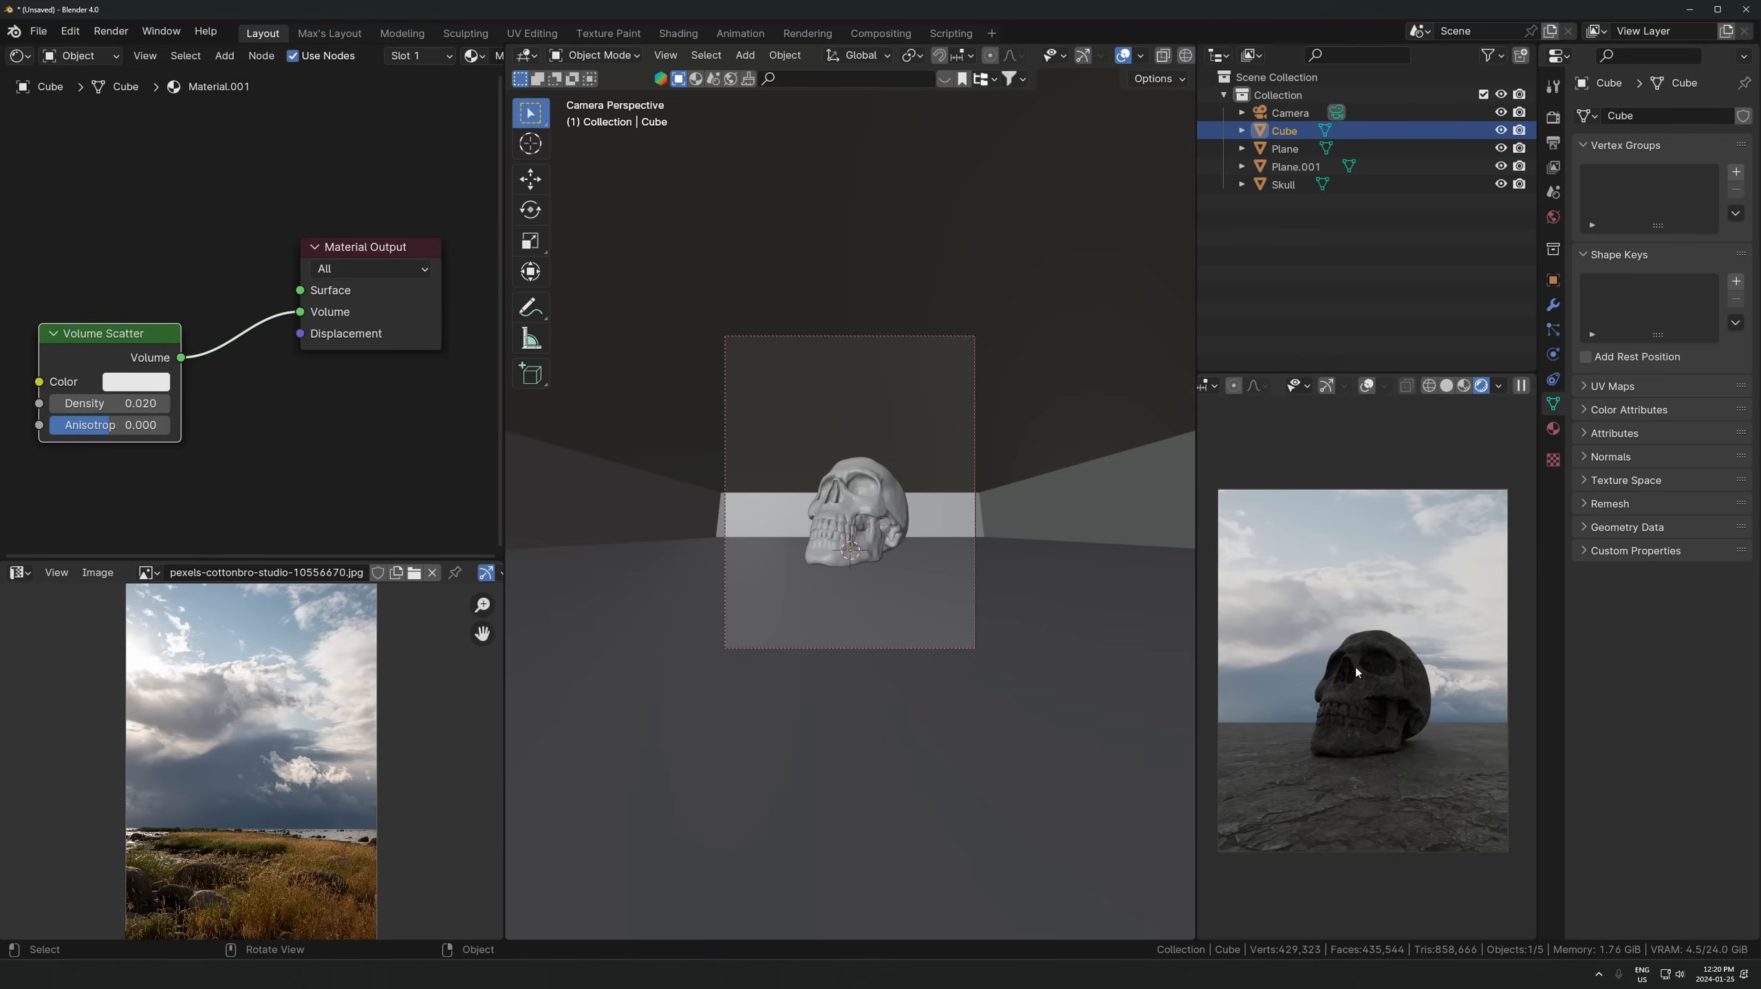
pyautogui.press('Home')
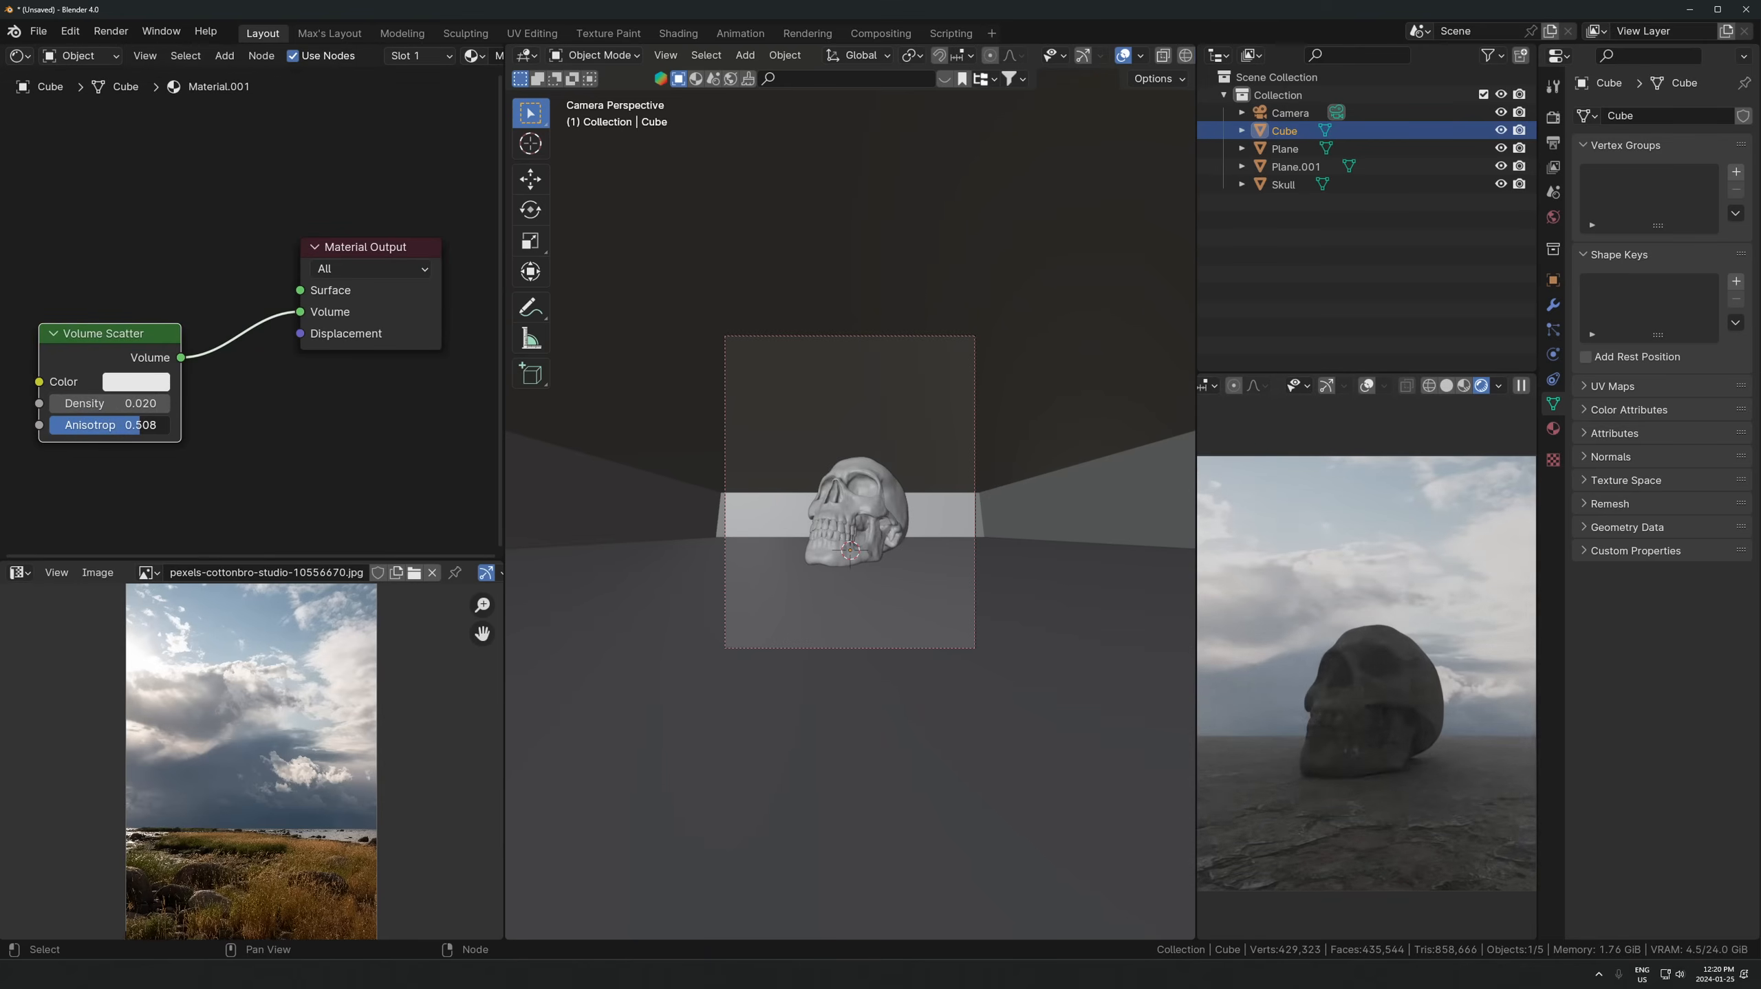
pyautogui.moveTo(148, 424); pyautogui.dragTo(166, 424)
# - Scale the fog cube in X and Y only so it spreads wide around the skull and ground
pyautogui.moveTo(1013, 502); pyautogui.dragTo(1009, 544, button='middle')
pyautogui.scroll(-5, 991, 516)
pyautogui.press('s')
pyautogui.hotkey('shift', 'z')
pyautogui.press('g')
pyautogui.click(846, 393)
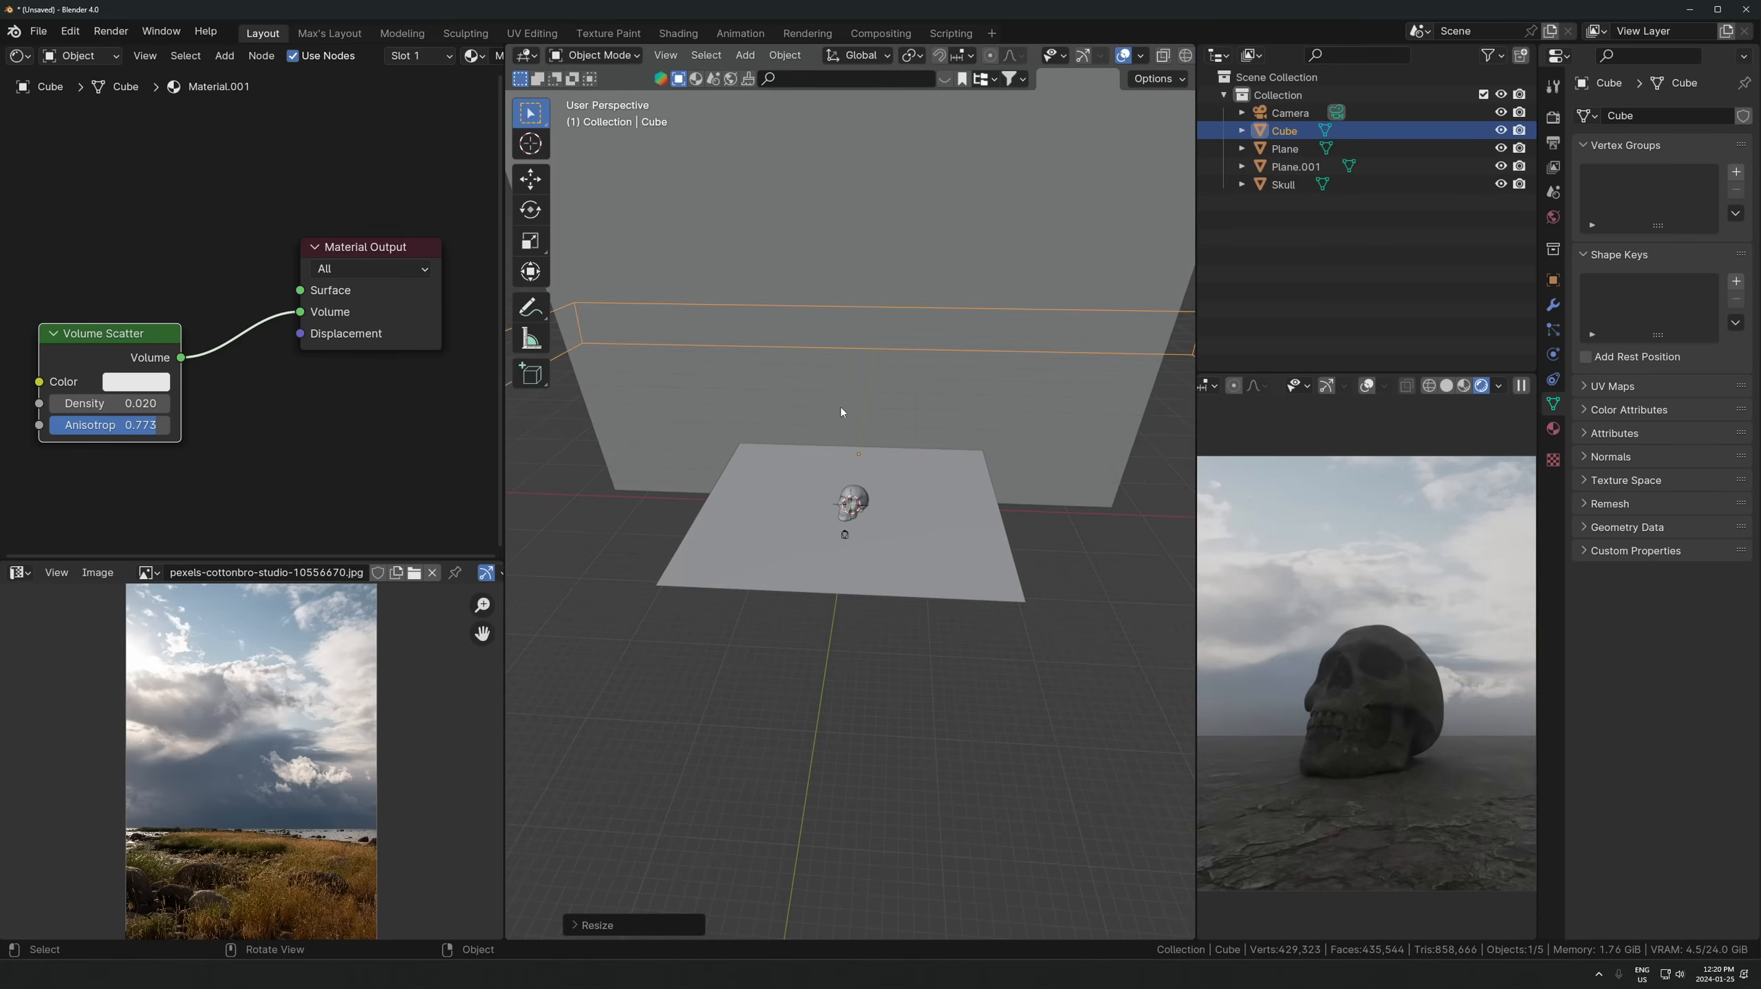
# - Raise the cube's top face along Z in Edit Mode to make the fog volume taller
pyautogui.press('Tab')
pyautogui.click(843, 421)
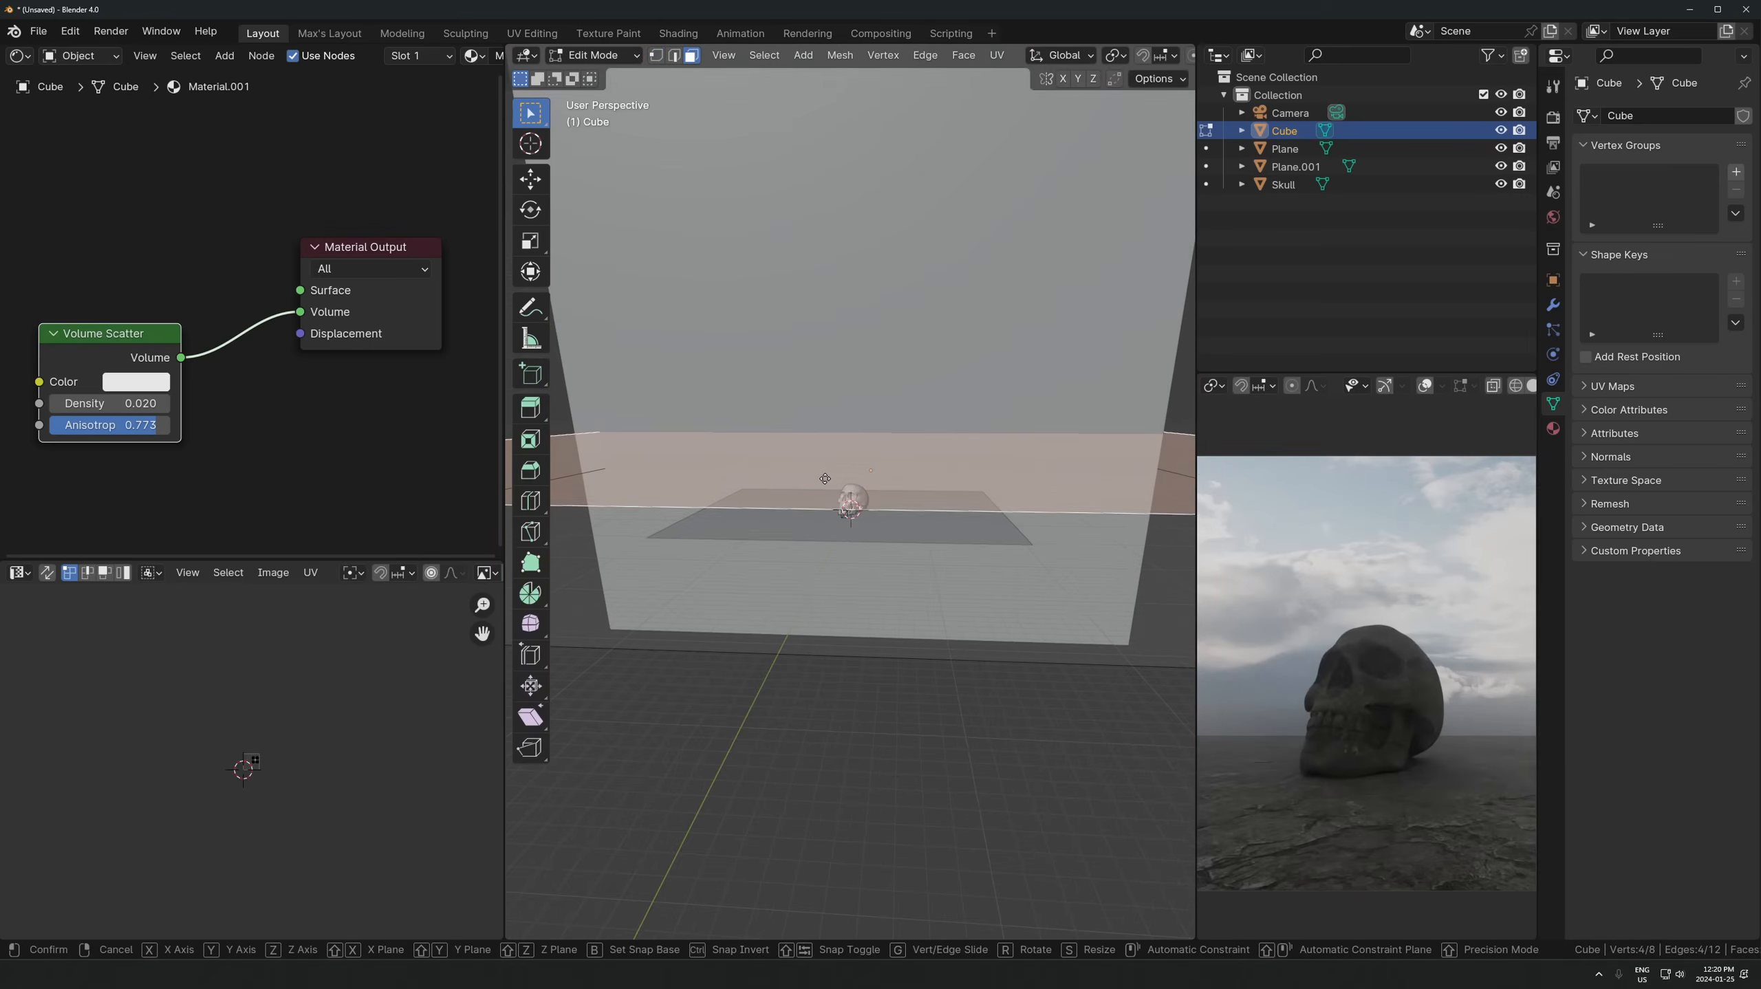
pyautogui.press('g')
pyautogui.press('z')
pyautogui.click(814, 408)
pyautogui.press('Tab')
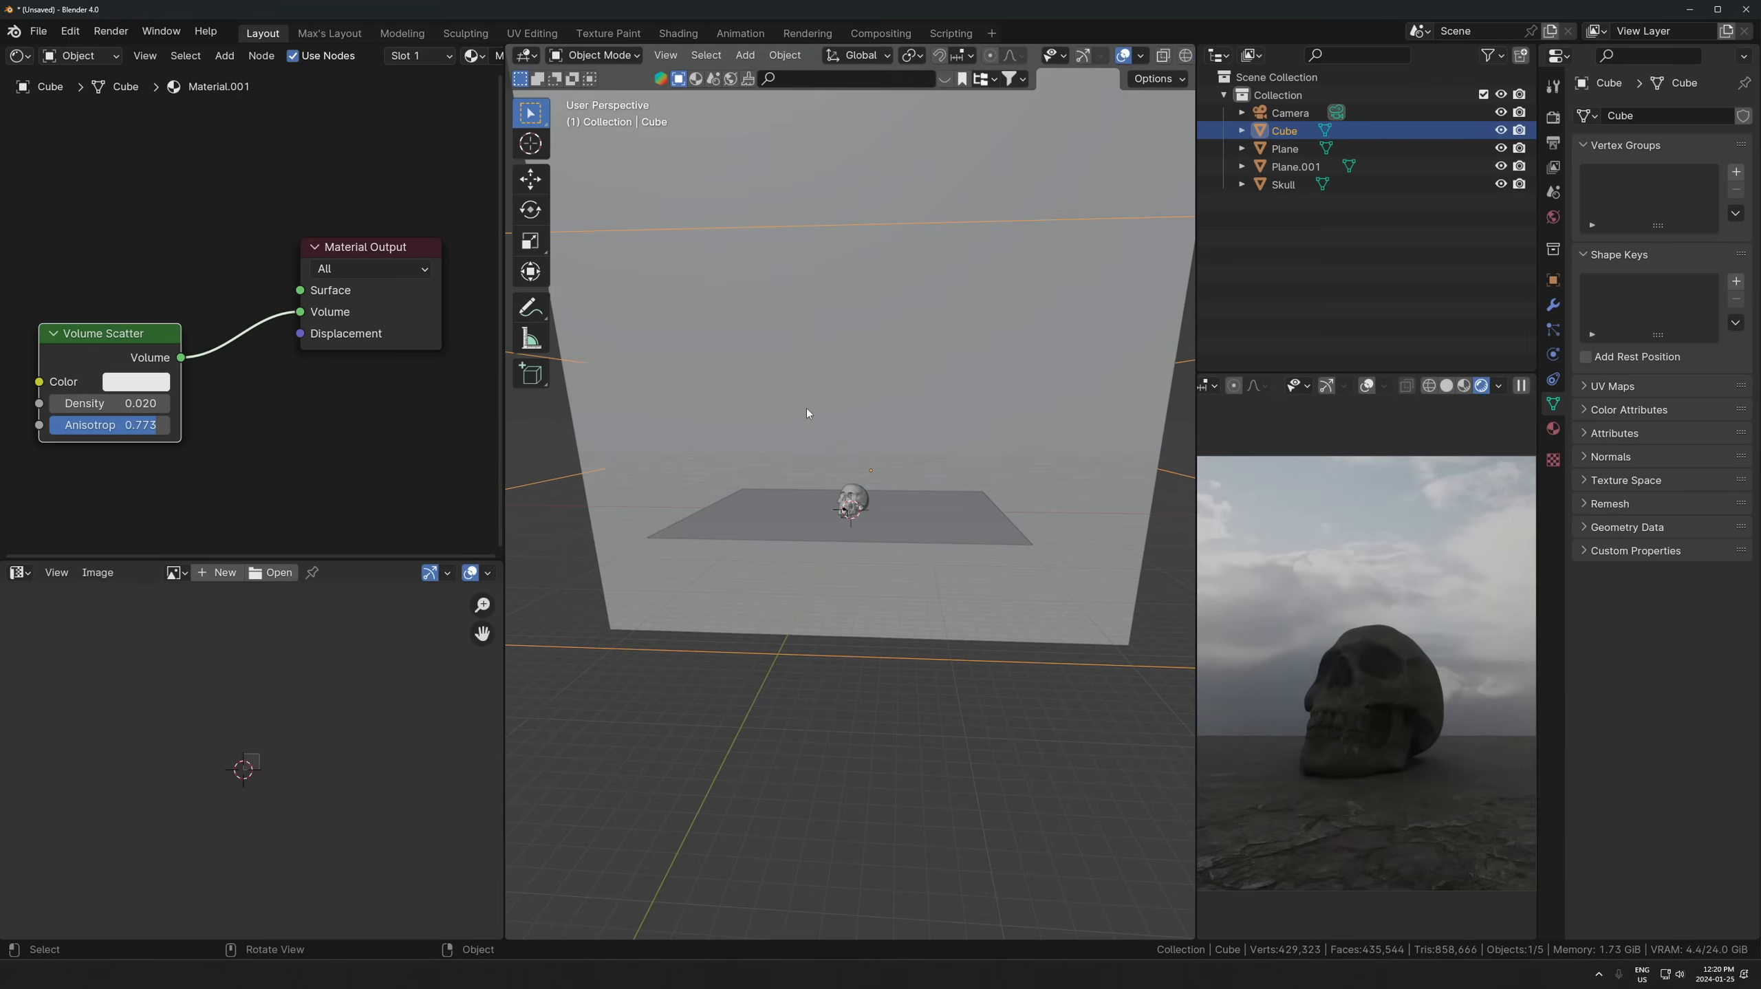
# - Set the maximum volume light bounces to 2 in the Cycles light path settings
pyautogui.click(1554, 117)
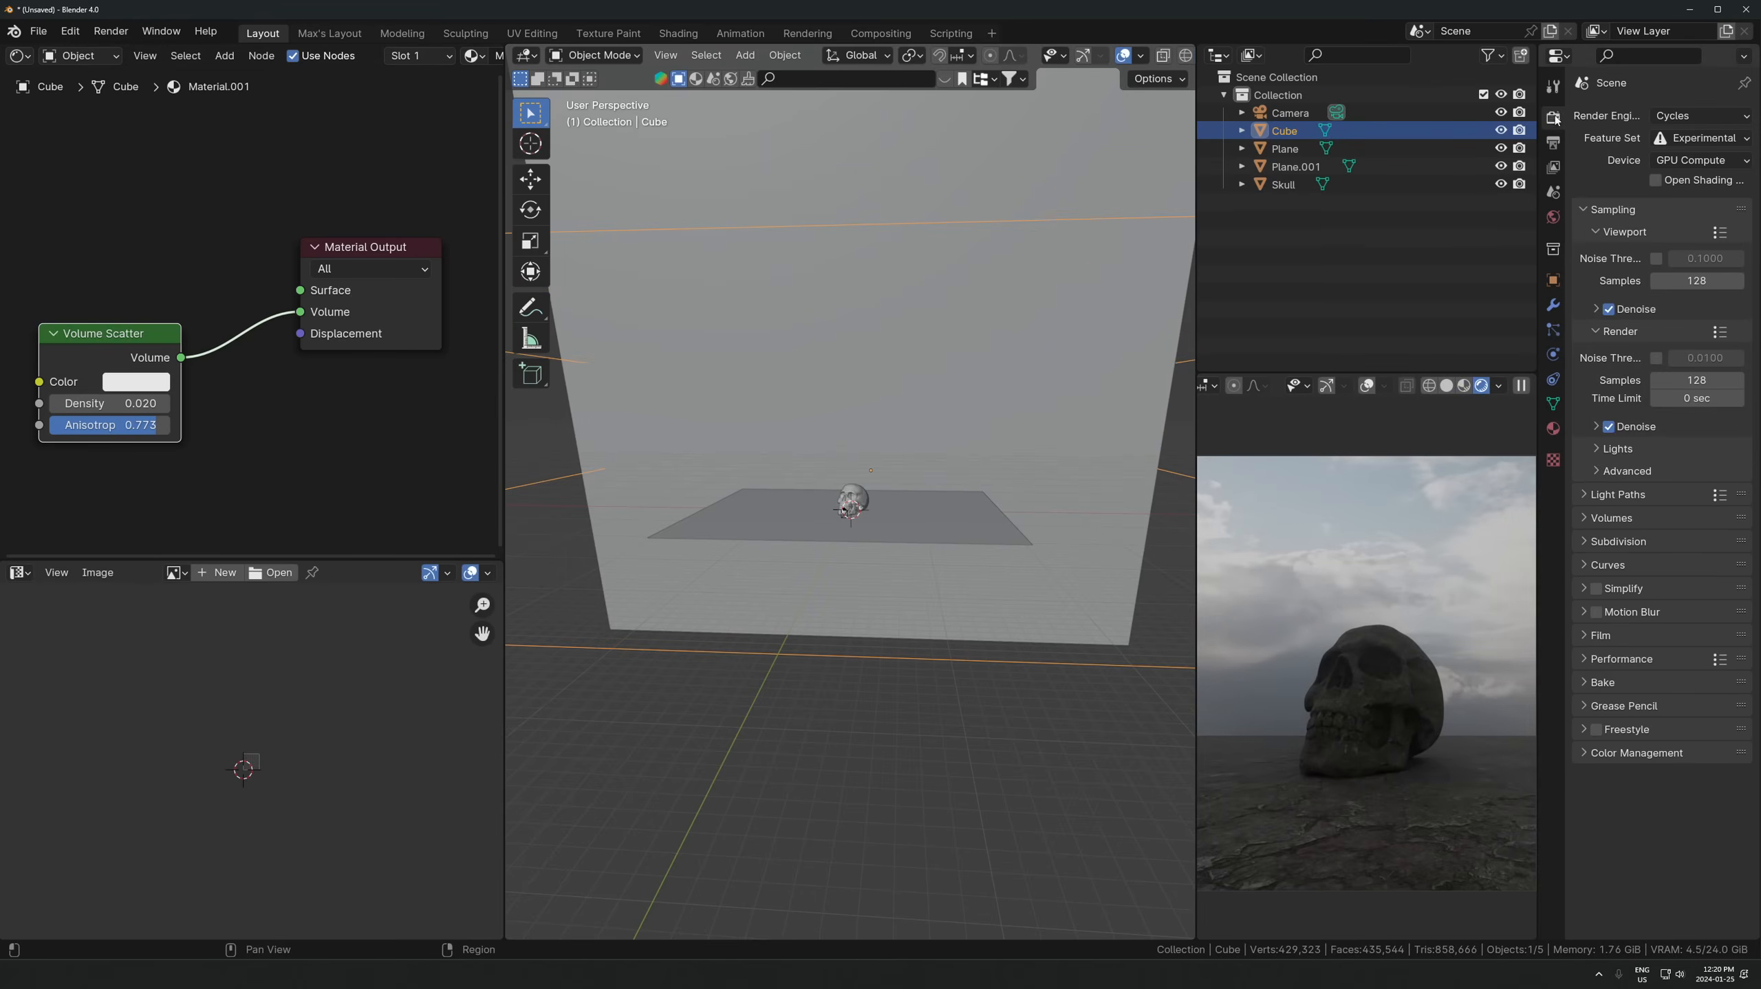
pyautogui.click(1618, 494)
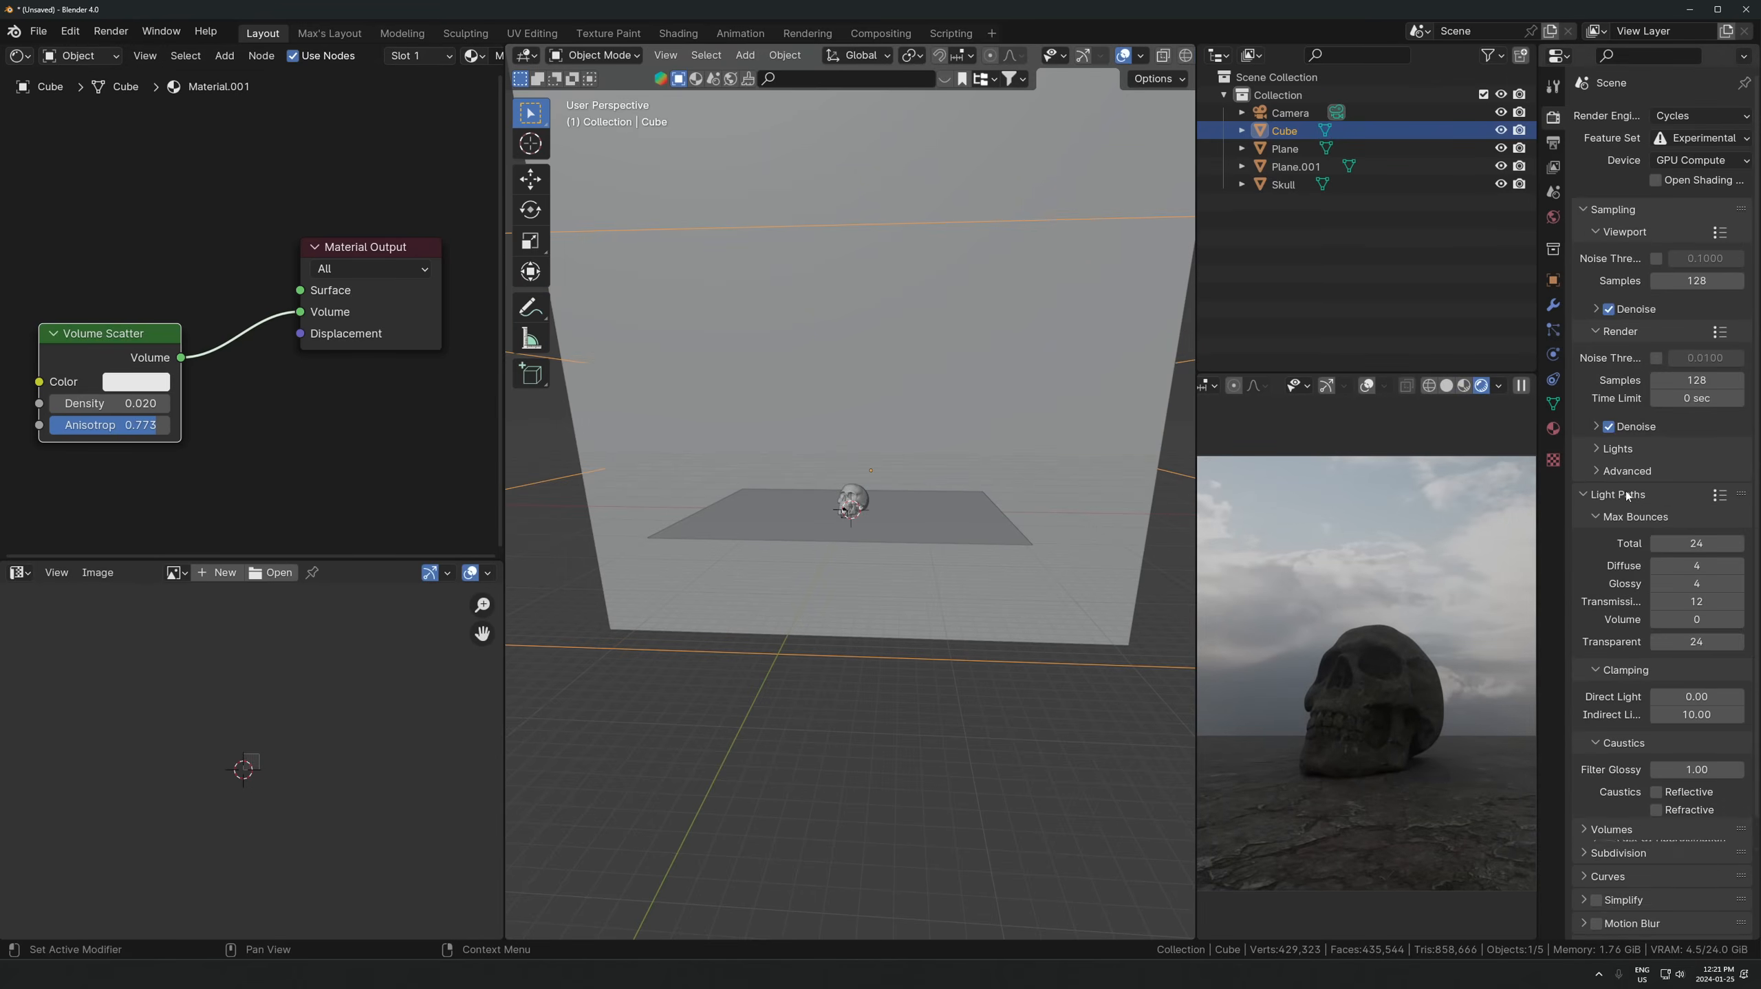
pyautogui.click(1743, 620)
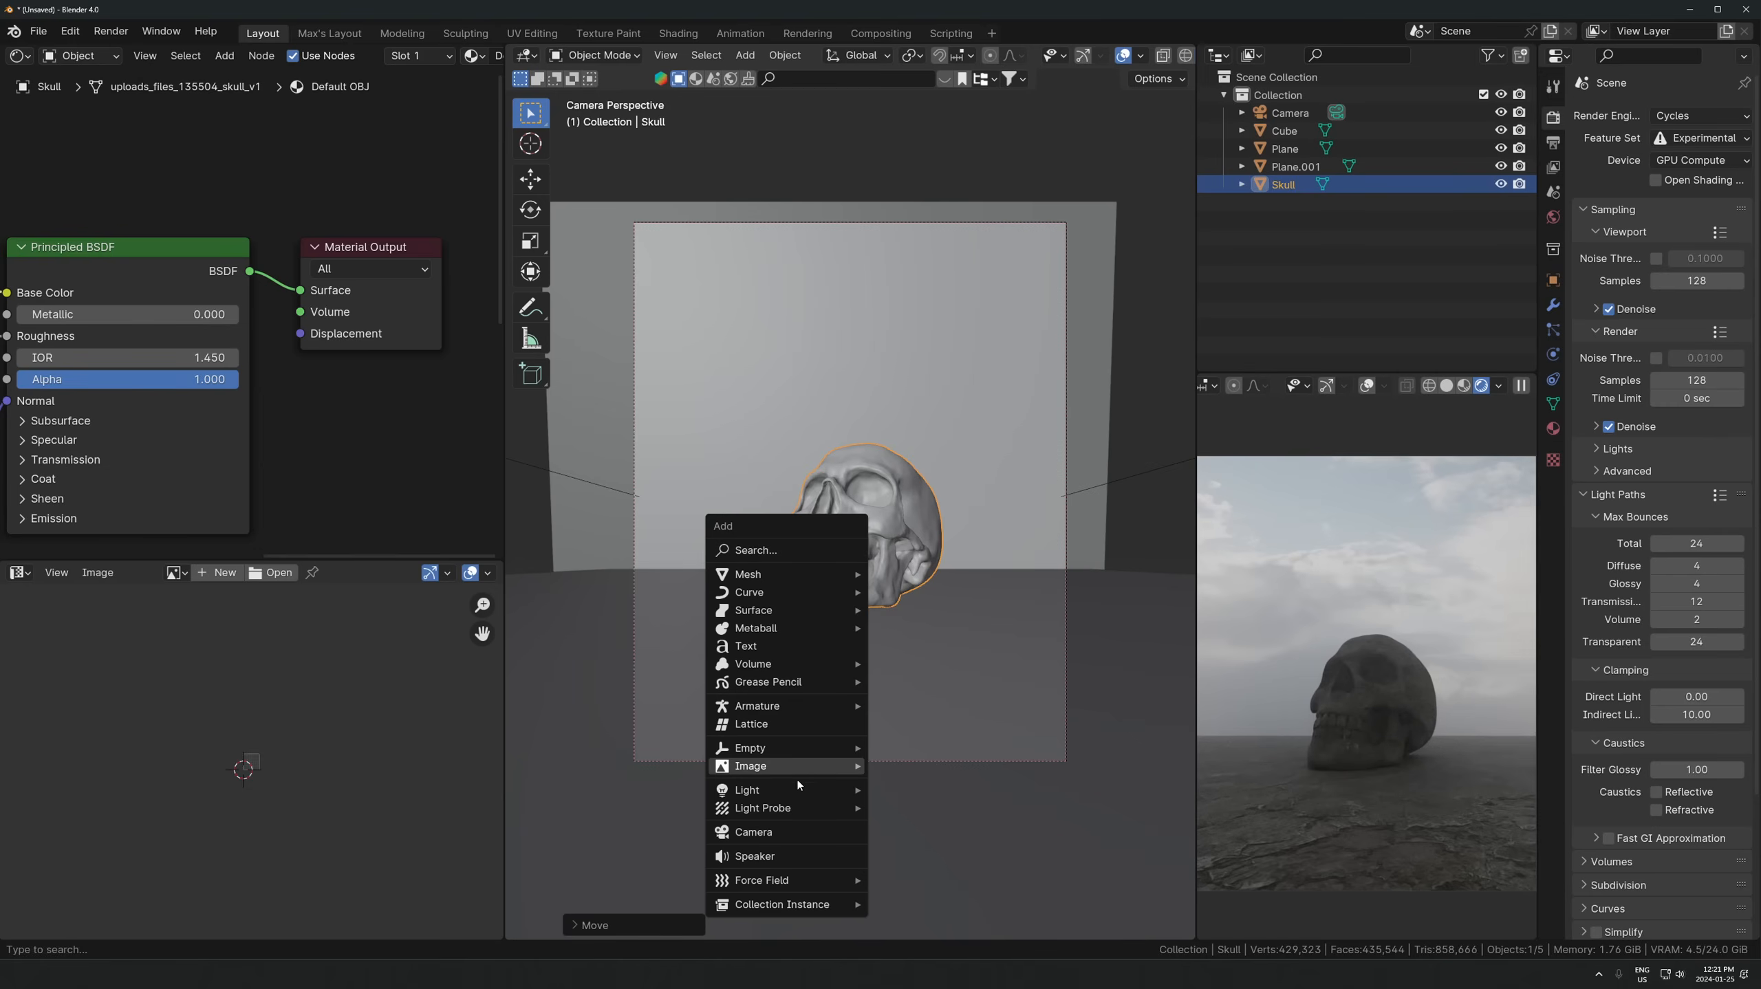
# - Add a sun light to the skull scene
pyautogui.moveTo(817, 791)
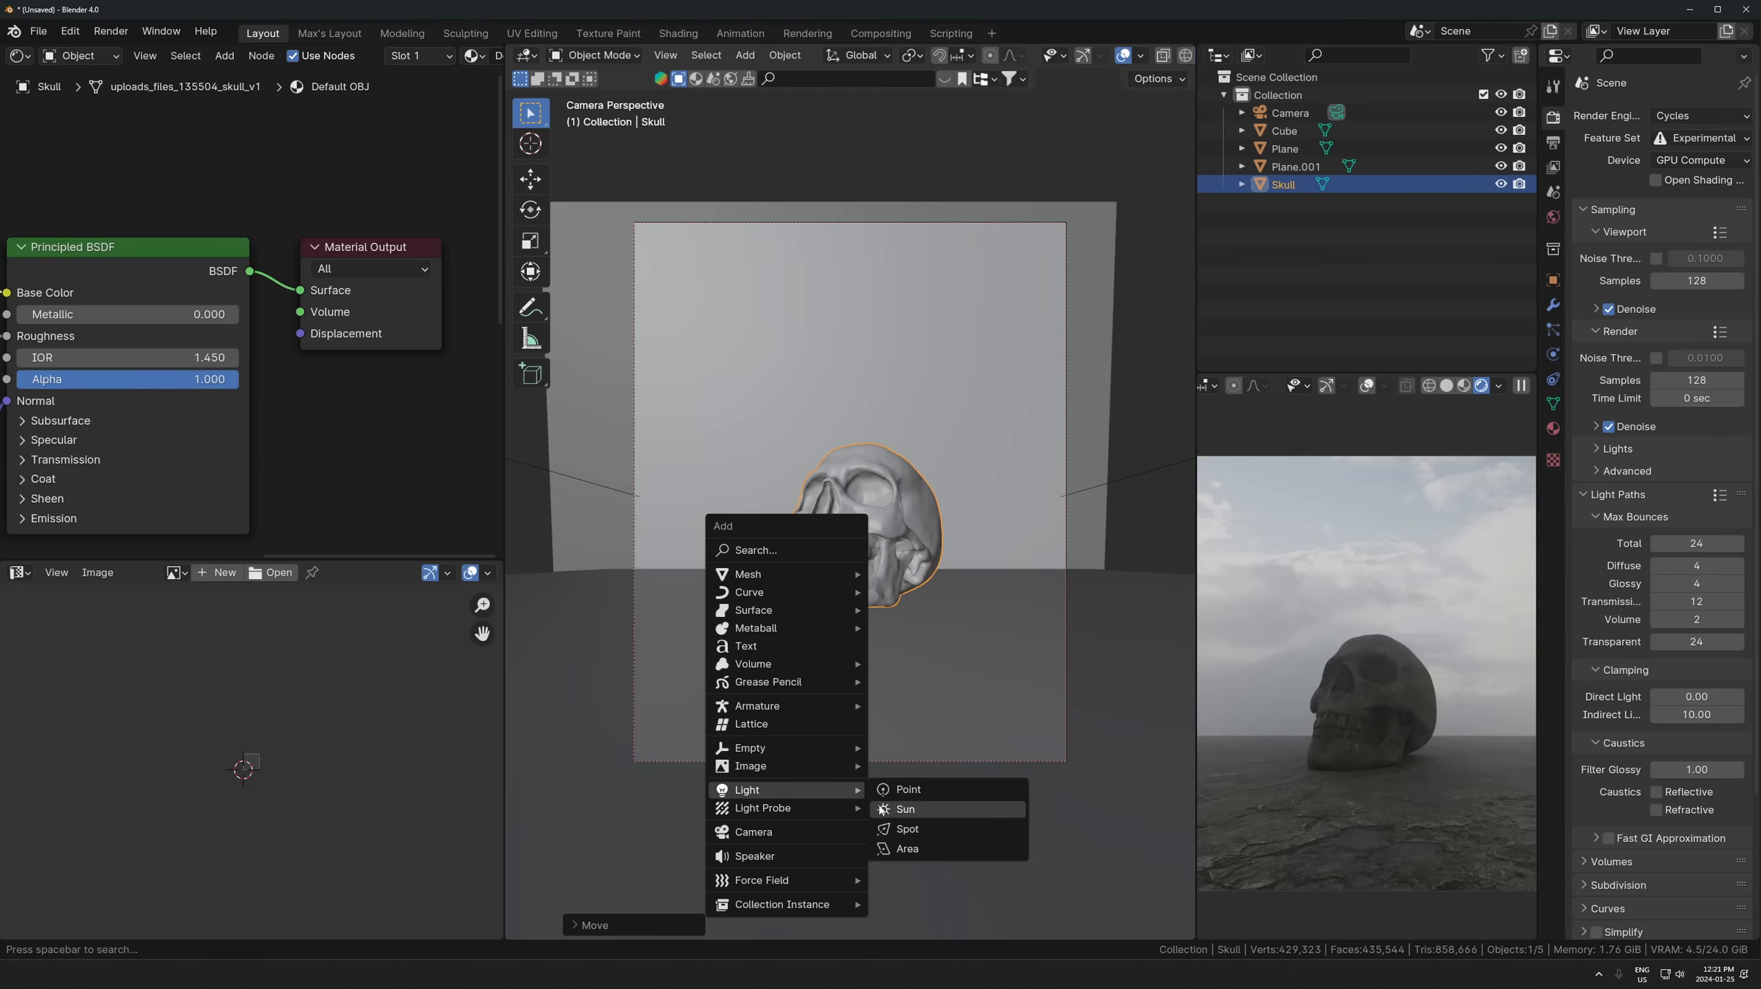
# - Add a spot light aimed at the skull, with power 123123 W, radius 1.17 m and blend 1.000
pyautogui.click(902, 829)
pyautogui.press('r')
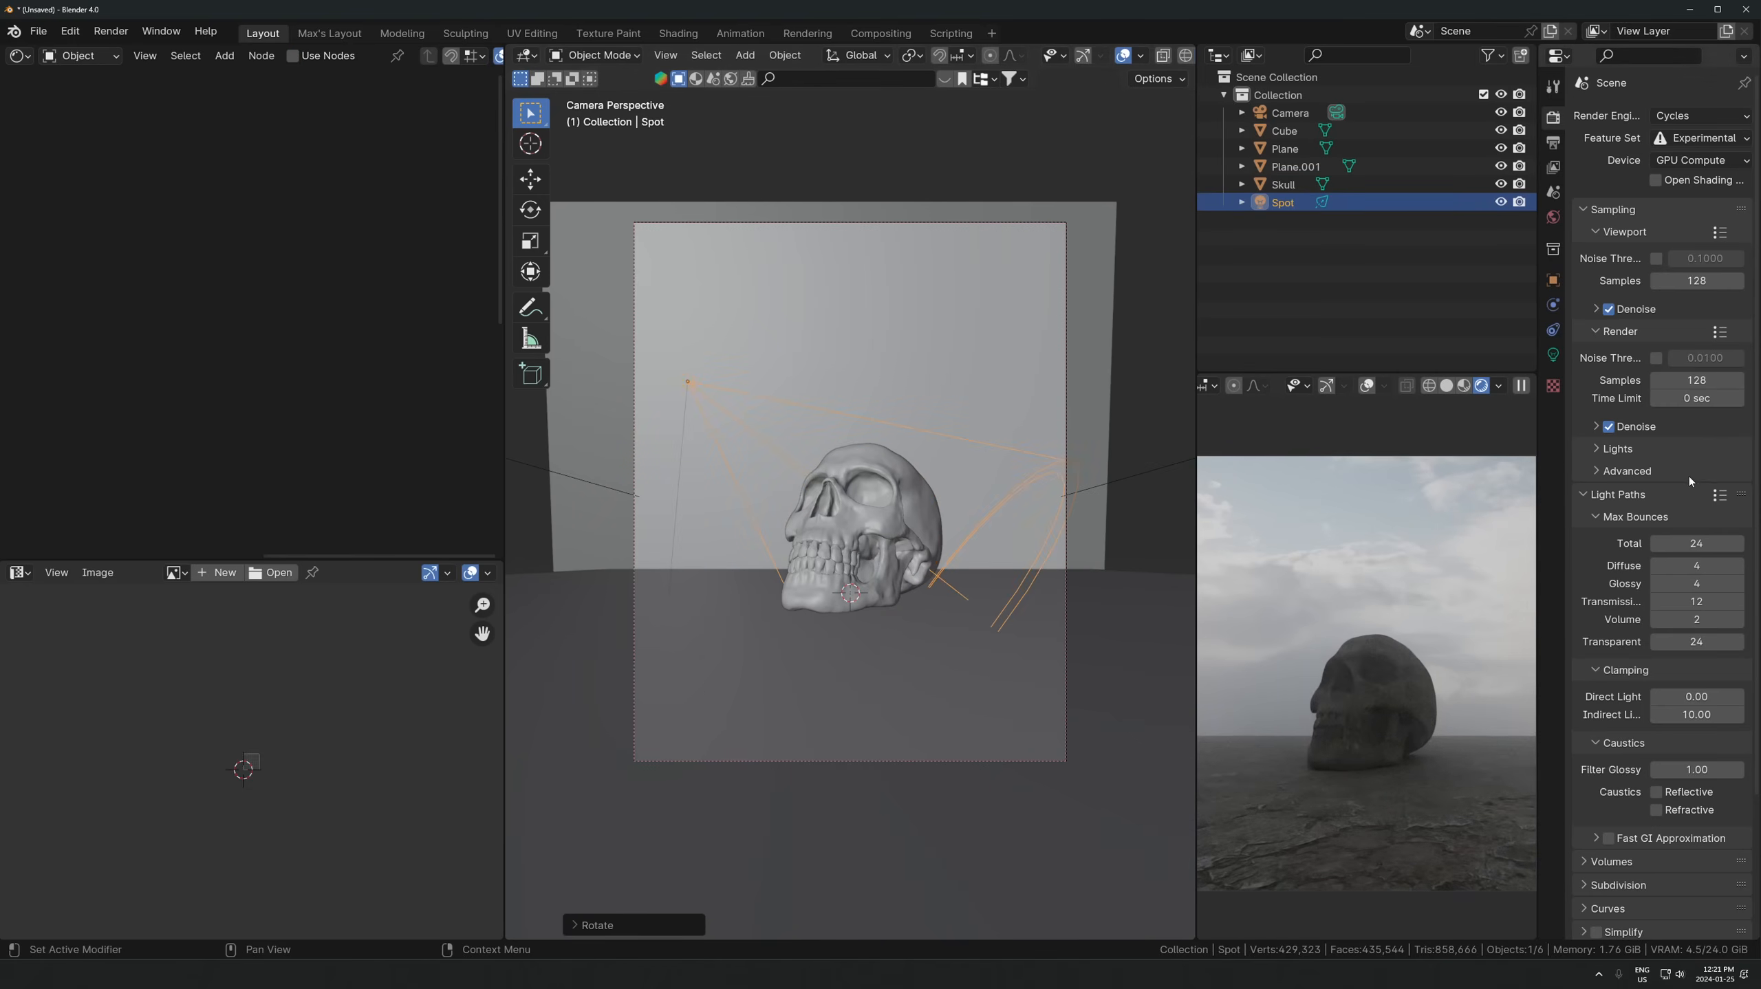
pyautogui.click(1553, 355)
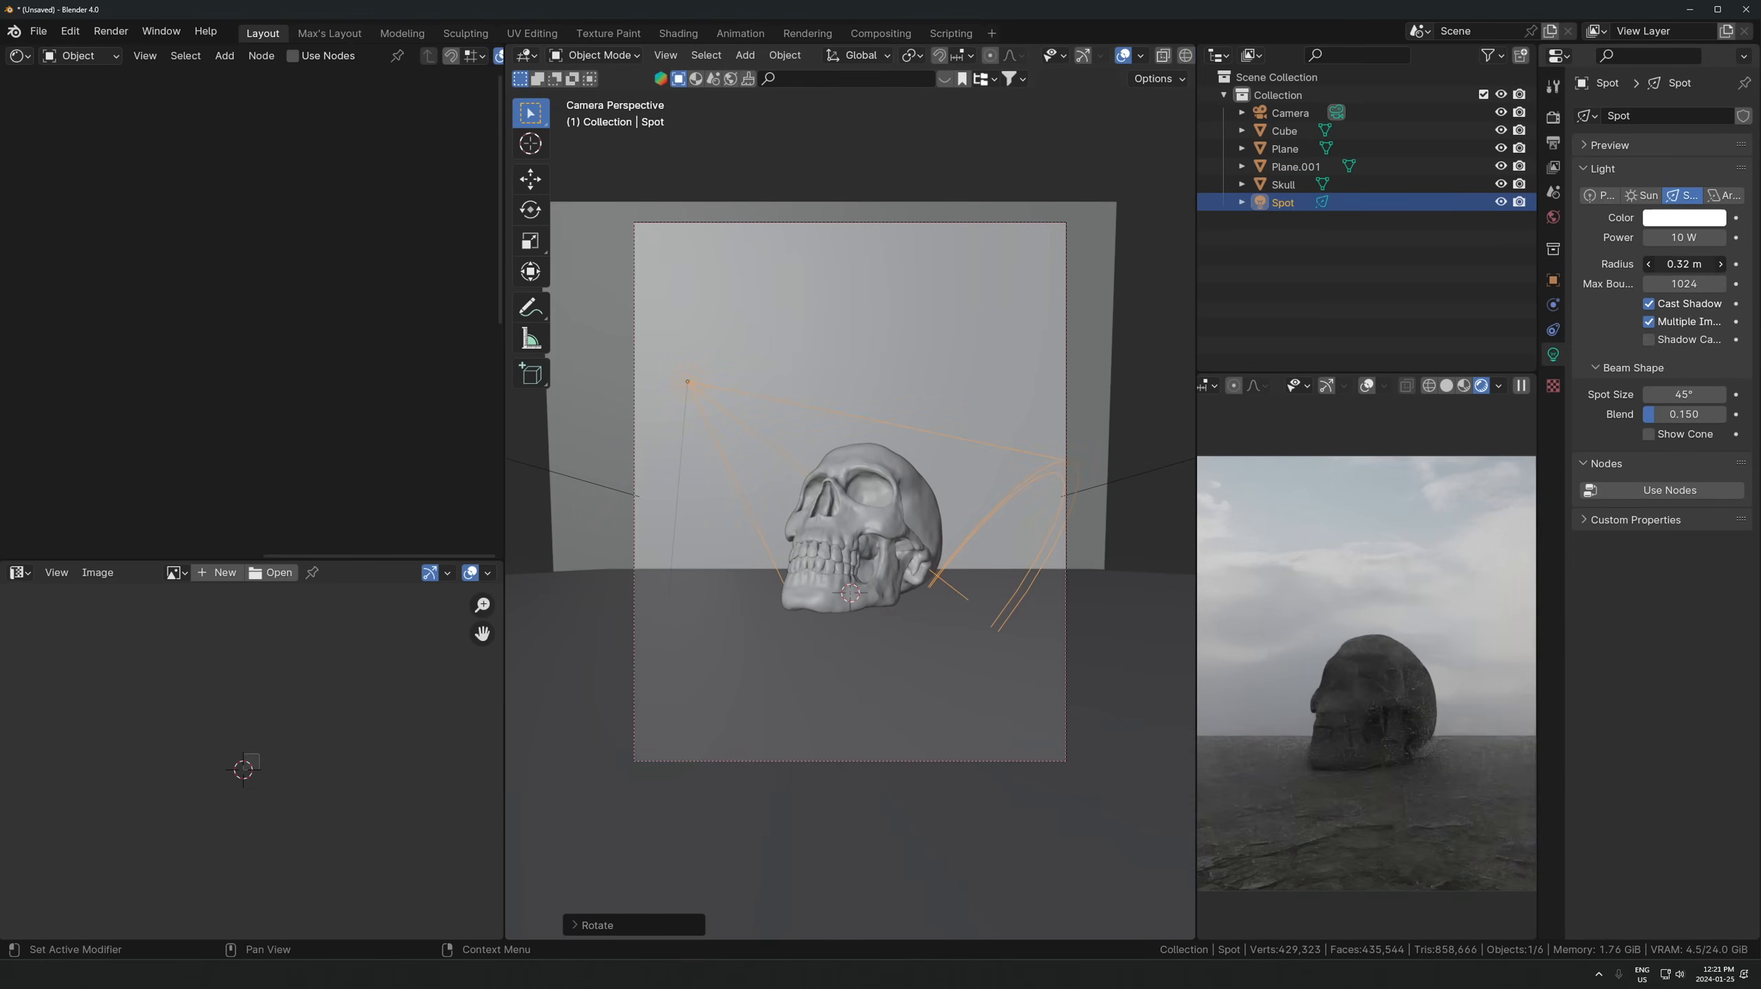
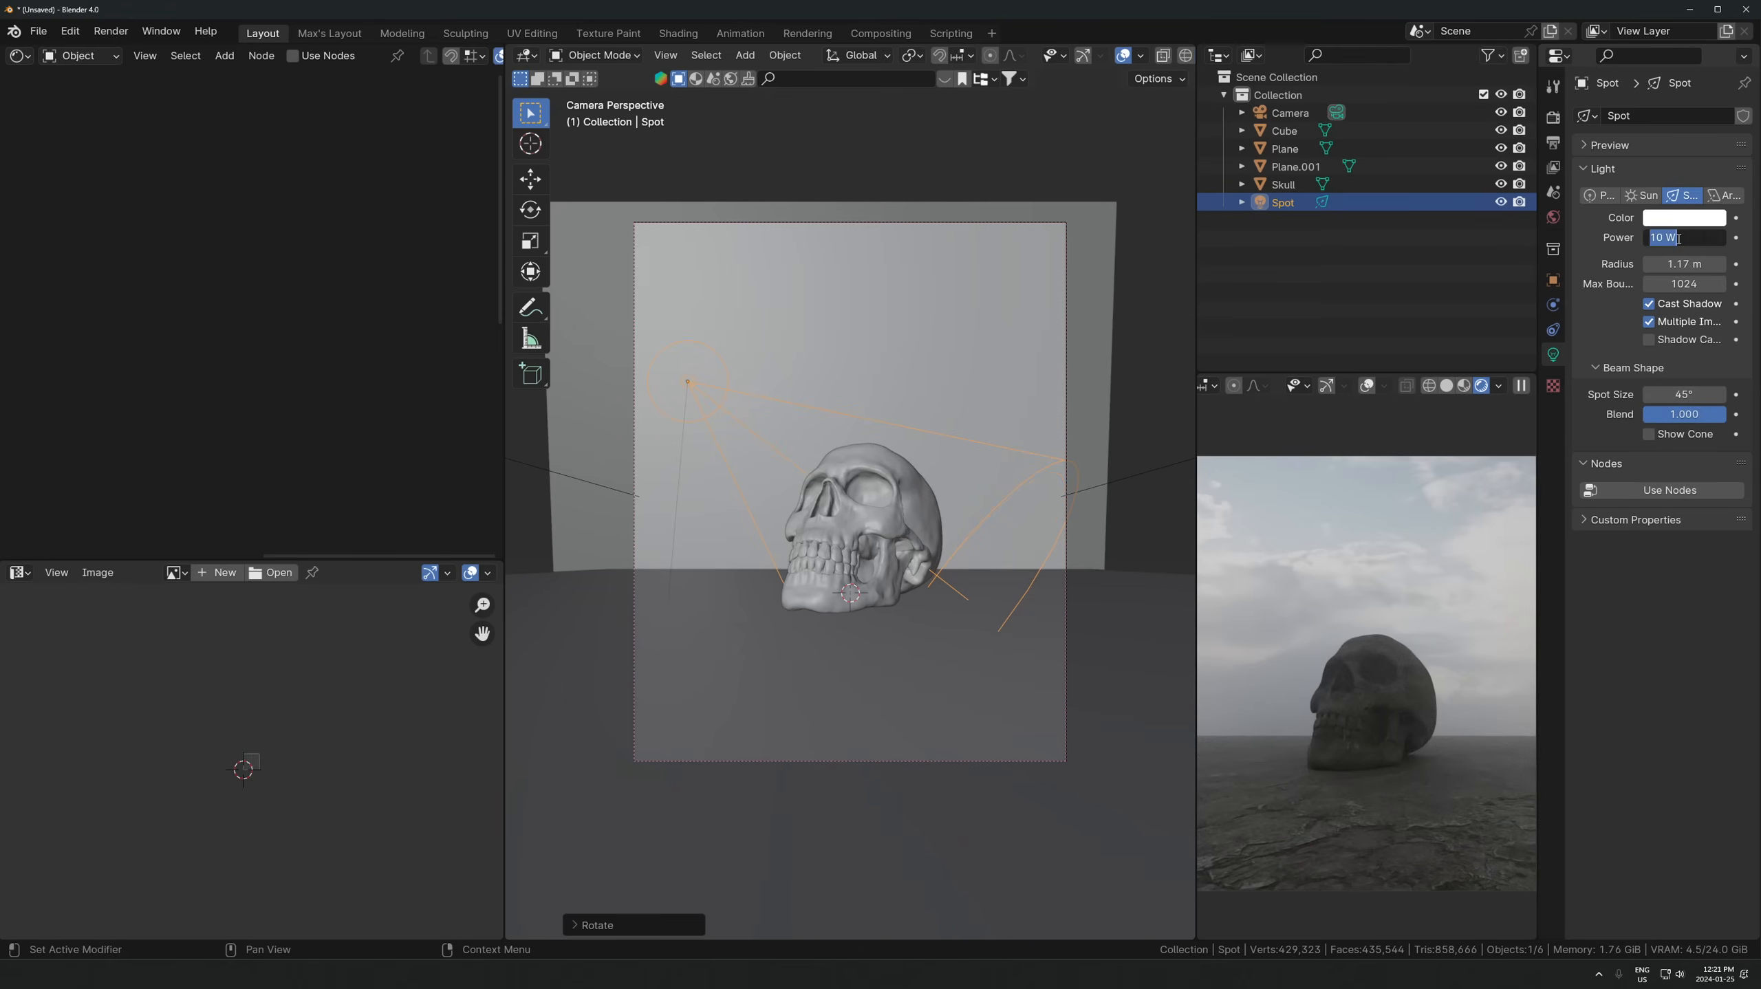
pyautogui.press('Return')
# - Move the spot light back from the skull along its local Z axis
pyautogui.scroll(-4, 654, 661)
pyautogui.press('g')
pyautogui.press('z')
pyautogui.press('z')
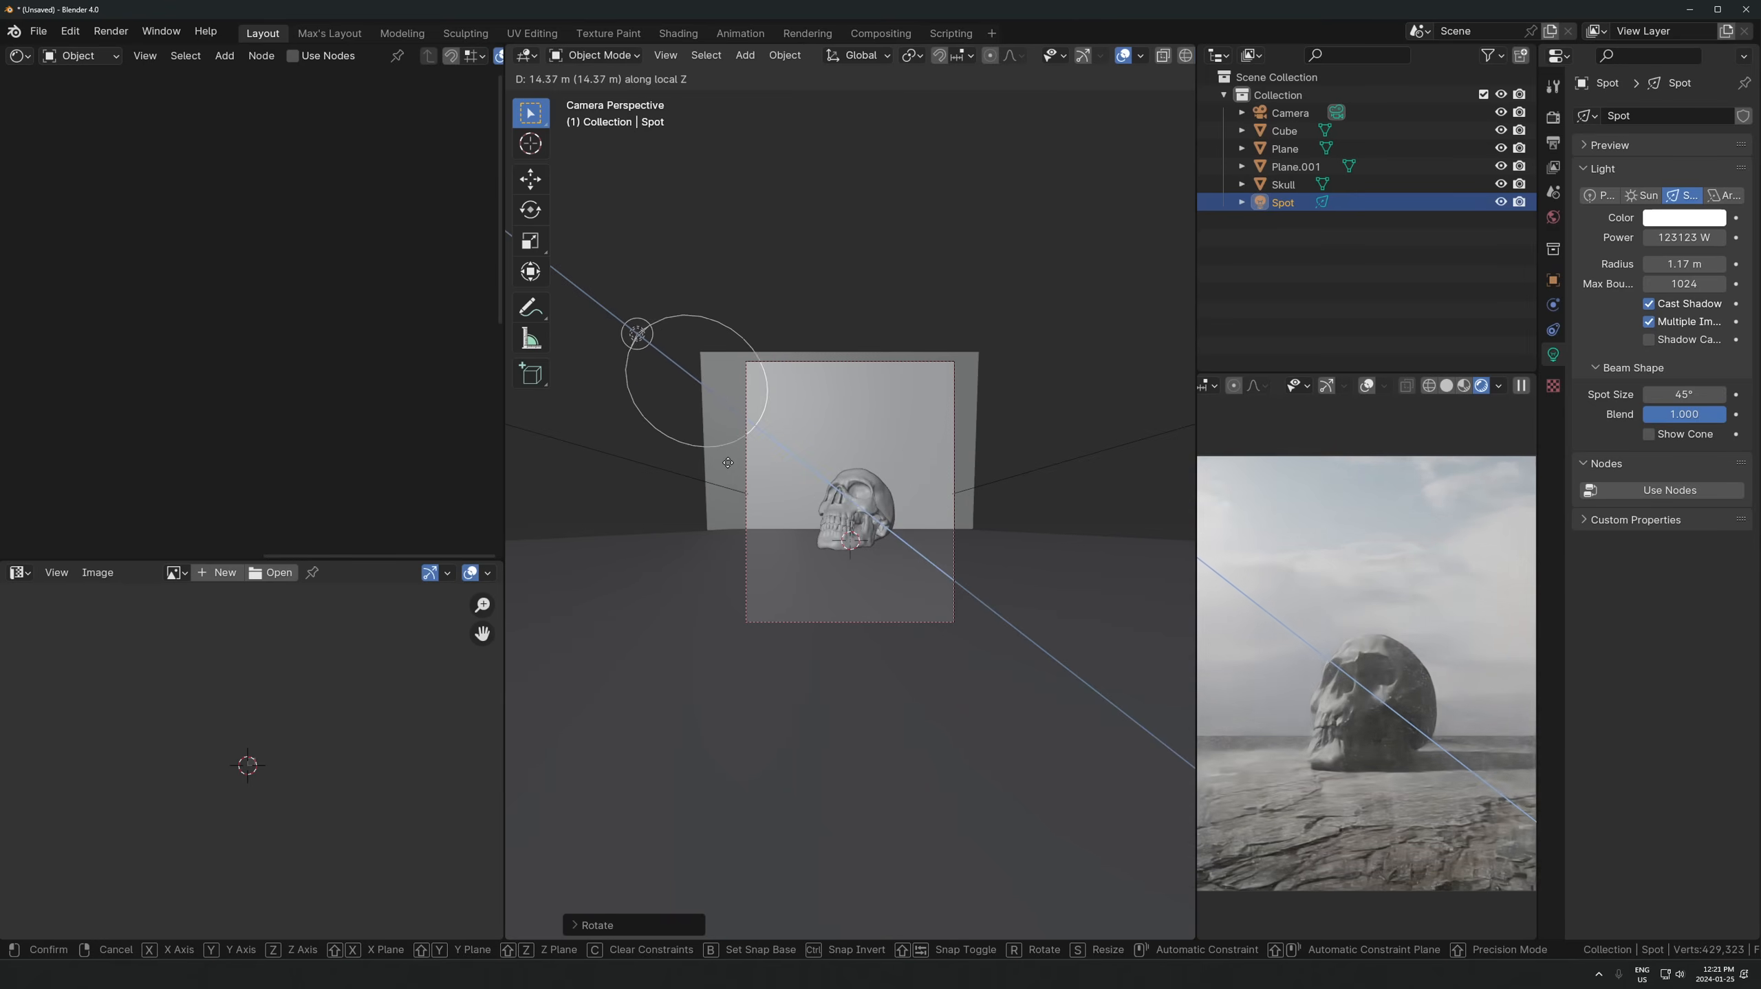
pyautogui.click(828, 535)
# - Reposition the spot light horizontally without changing its height, and return to the camera view
pyautogui.moveTo(828, 535); pyautogui.dragTo(798, 593, button='middle')
pyautogui.scroll(-6, 798, 595)
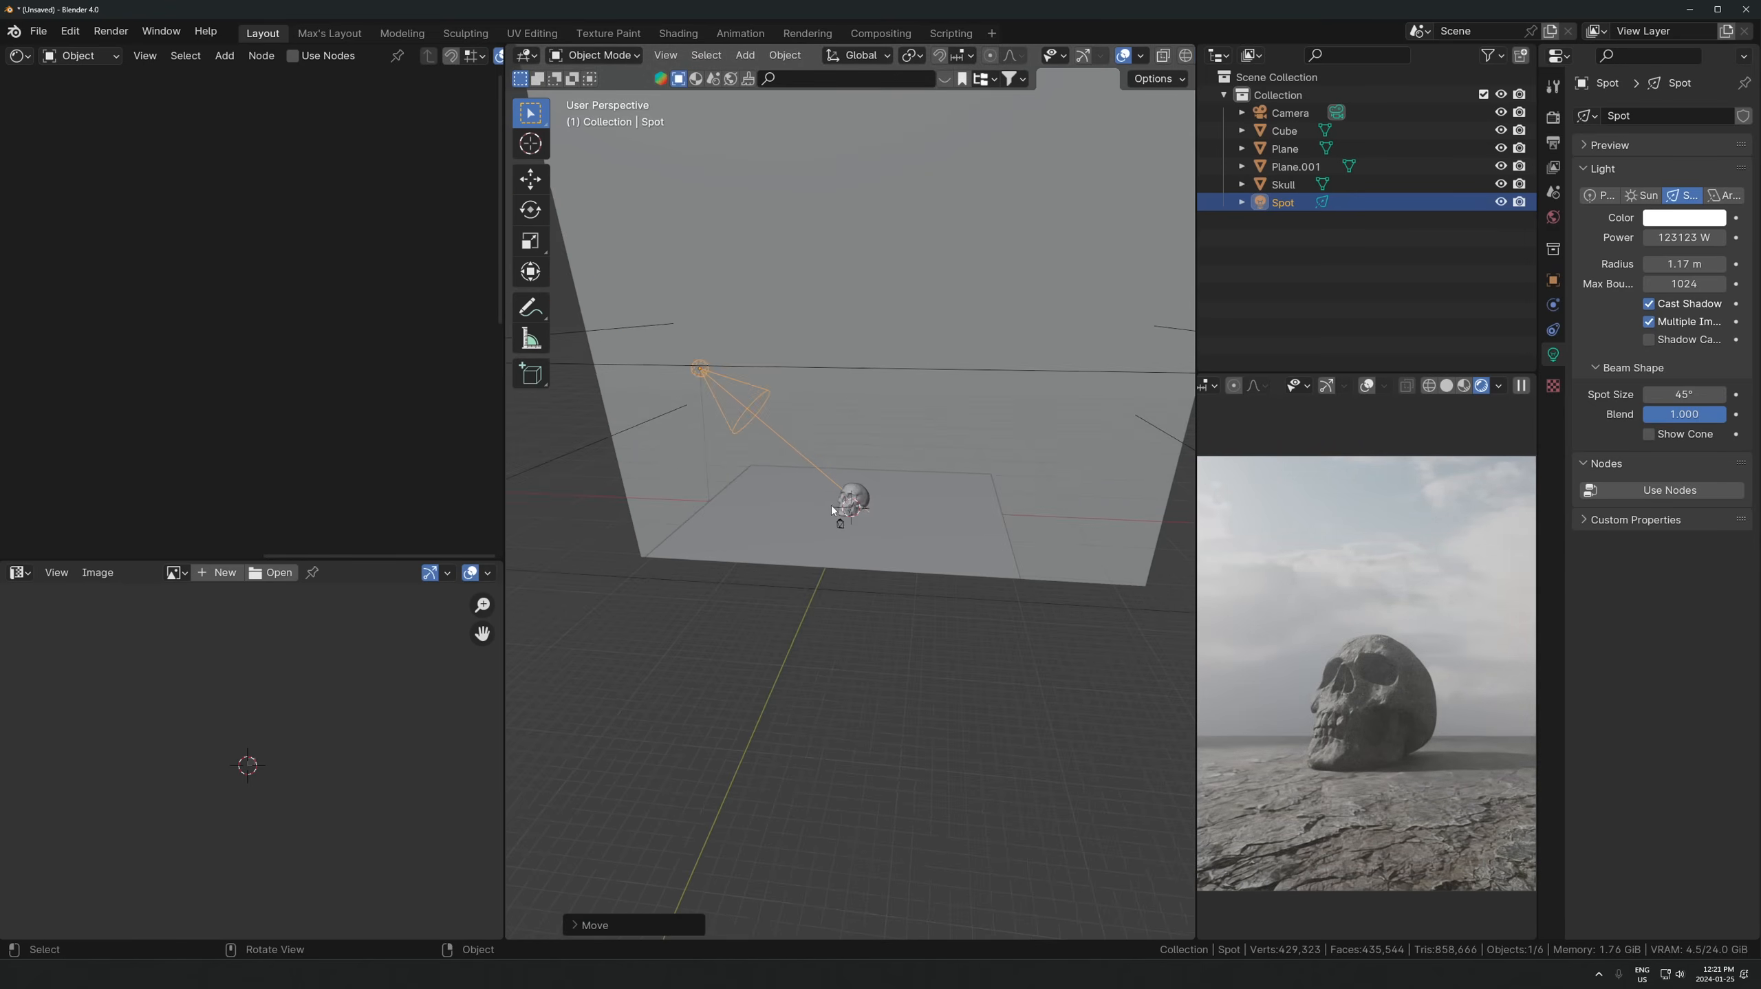
pyautogui.press('g')
pyautogui.hotkey('shift', 'z')
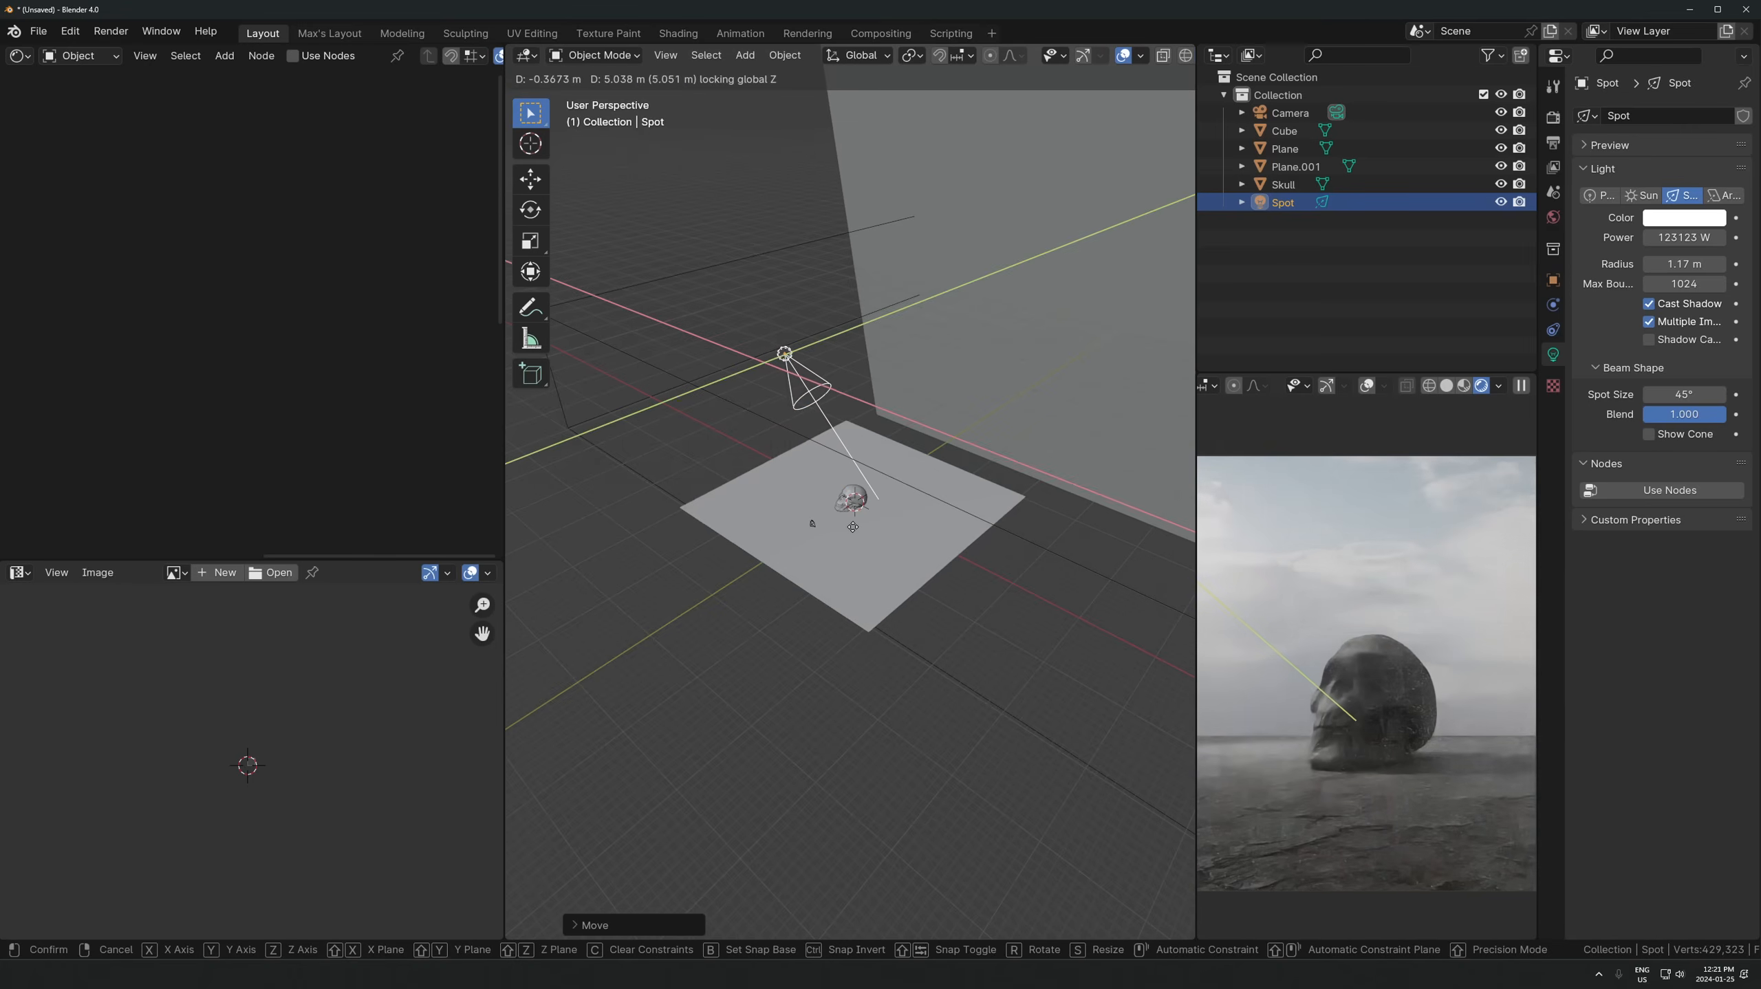
pyautogui.click(835, 526)
pyautogui.press('KP_0')
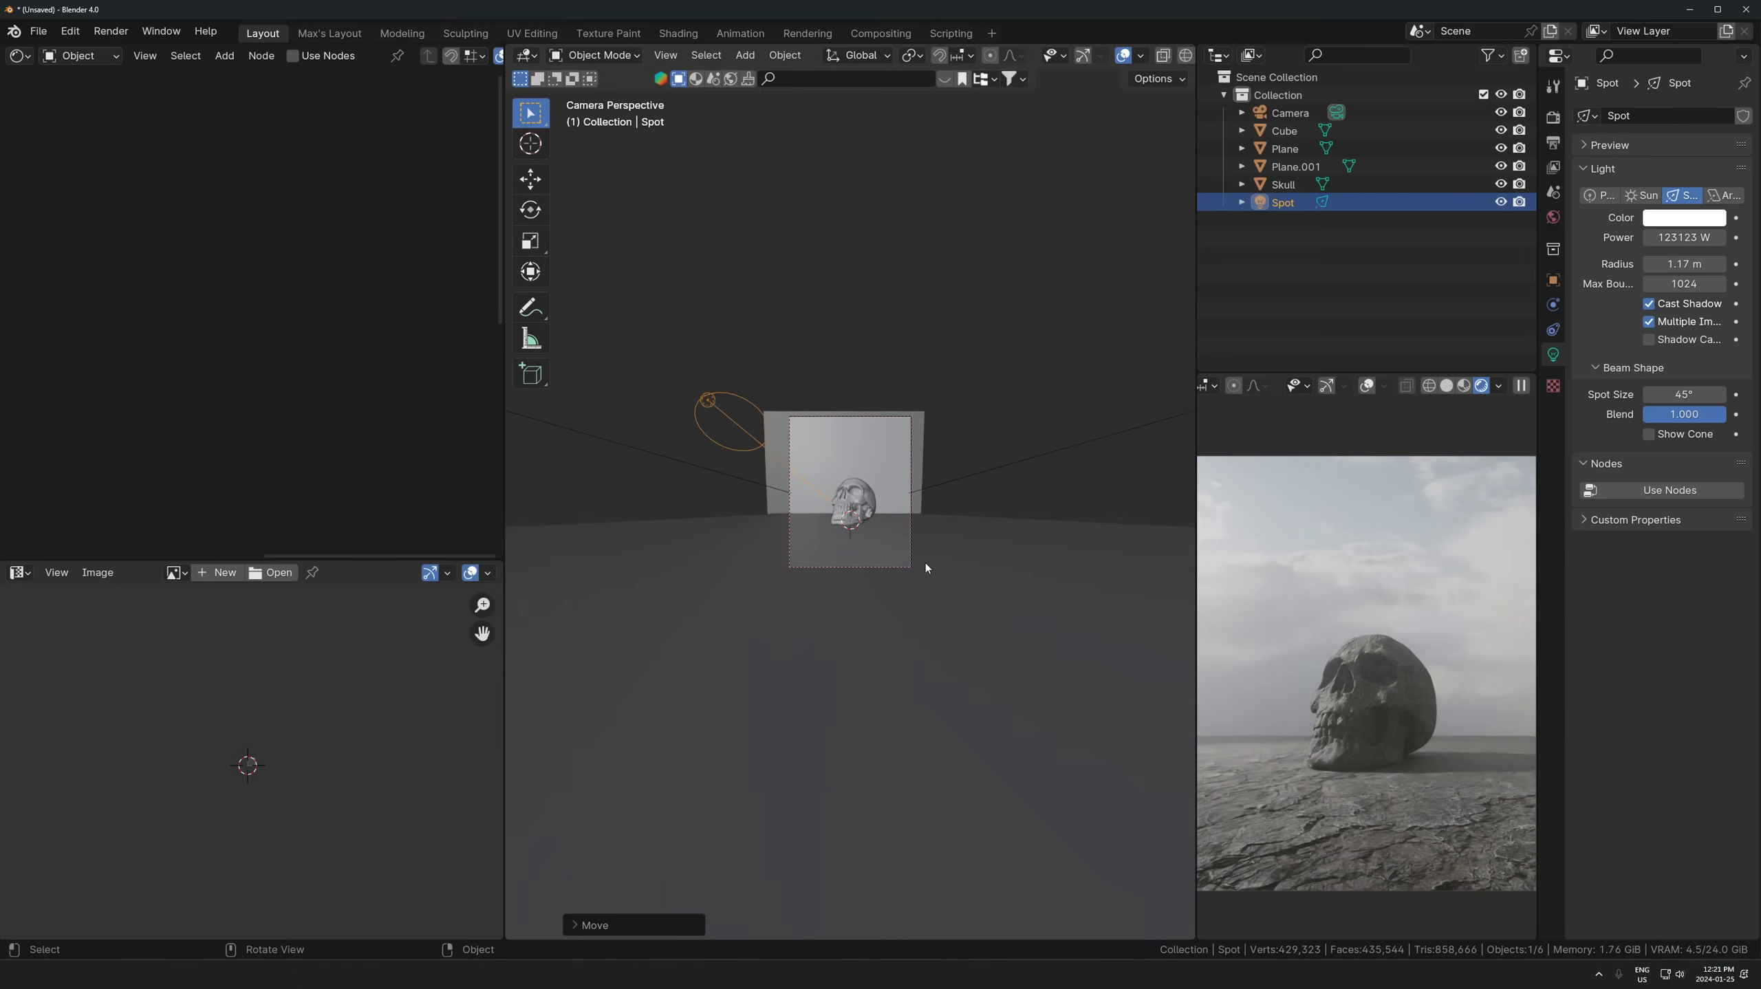
pyautogui.press('r')
pyautogui.press('r')
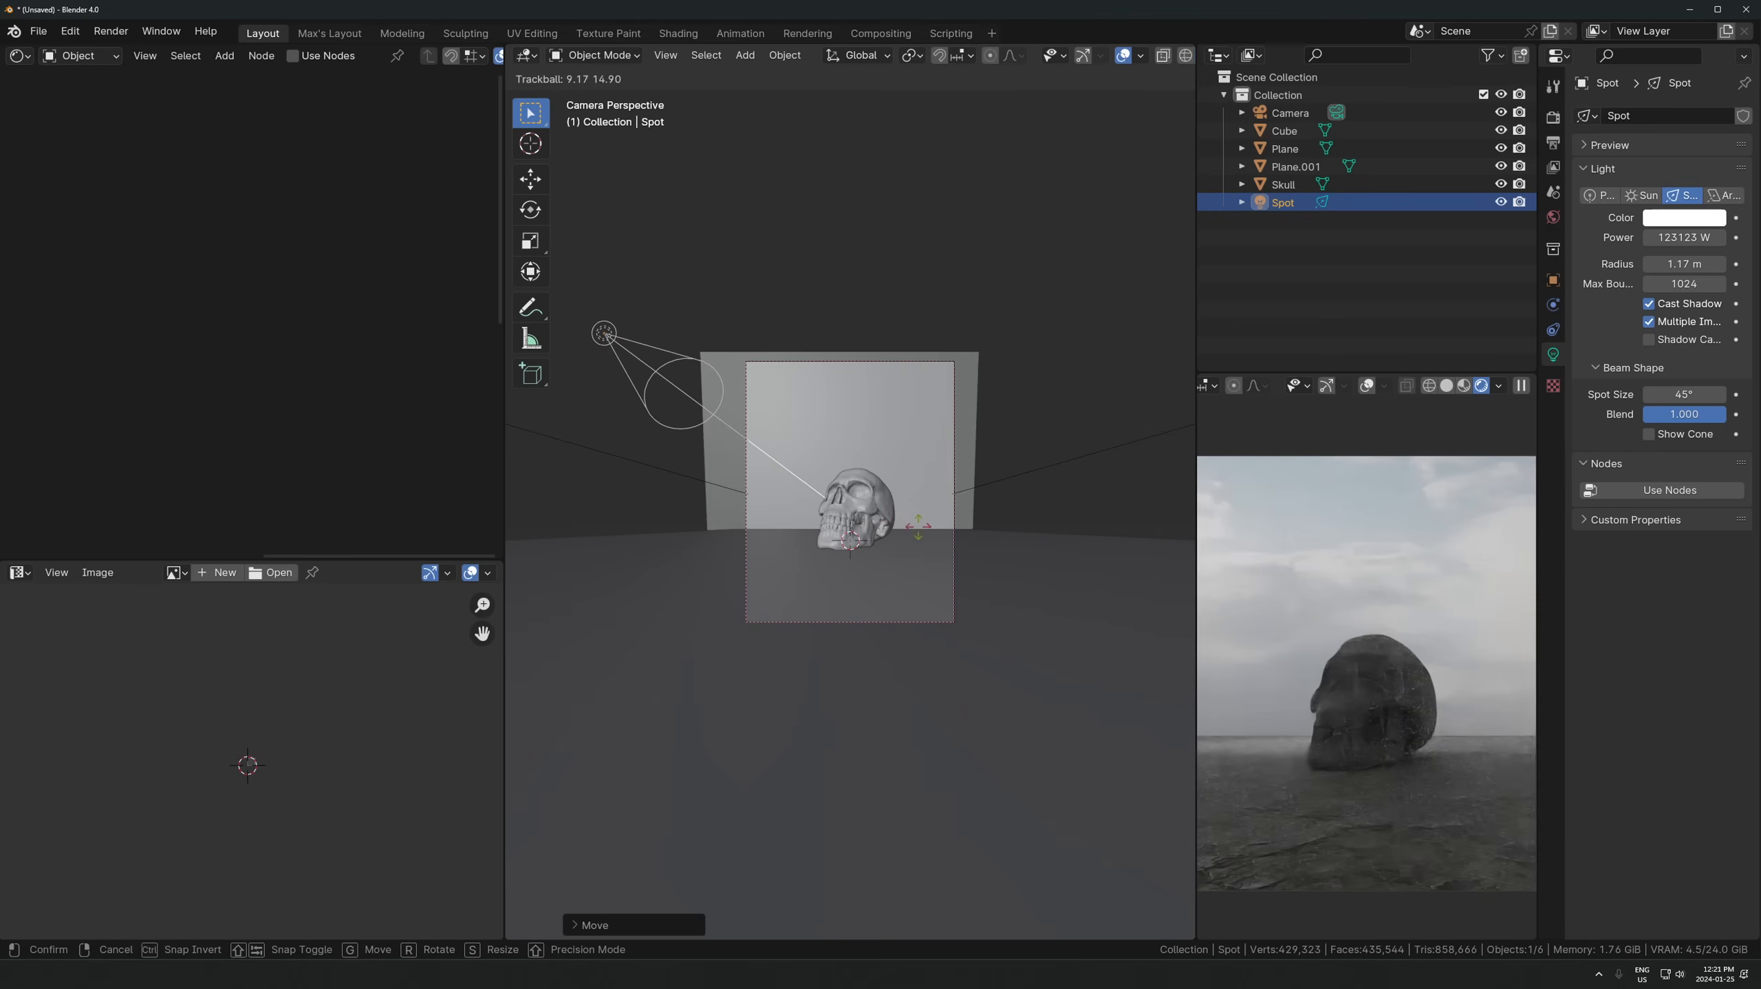
pyautogui.rightClick(896, 516)
# - Duplicate the spot light and place the copy horizontally at the same height
pyautogui.moveTo(896, 516); pyautogui.dragTo(947, 582, button='middle')
pyautogui.scroll(-4, 947, 582)
pyautogui.moveTo(783, 653); pyautogui.dragTo(920, 542, button='middle')
pyautogui.scroll(-3, 919, 542)
pyautogui.hotkey('shift', 'd')
pyautogui.hotkey('shift', 'z')
pyautogui.click(810, 513)
# - Adjust the duplicated spot light's distance along its local Z axis and return to the camera view
pyautogui.press('g')
pyautogui.press('z')
pyautogui.press('z')
pyautogui.click(715, 531)
pyautogui.scroll(-3, 836, 610)
pyautogui.moveTo(715, 530); pyautogui.dragTo(805, 559, button='middle')
pyautogui.press('g')
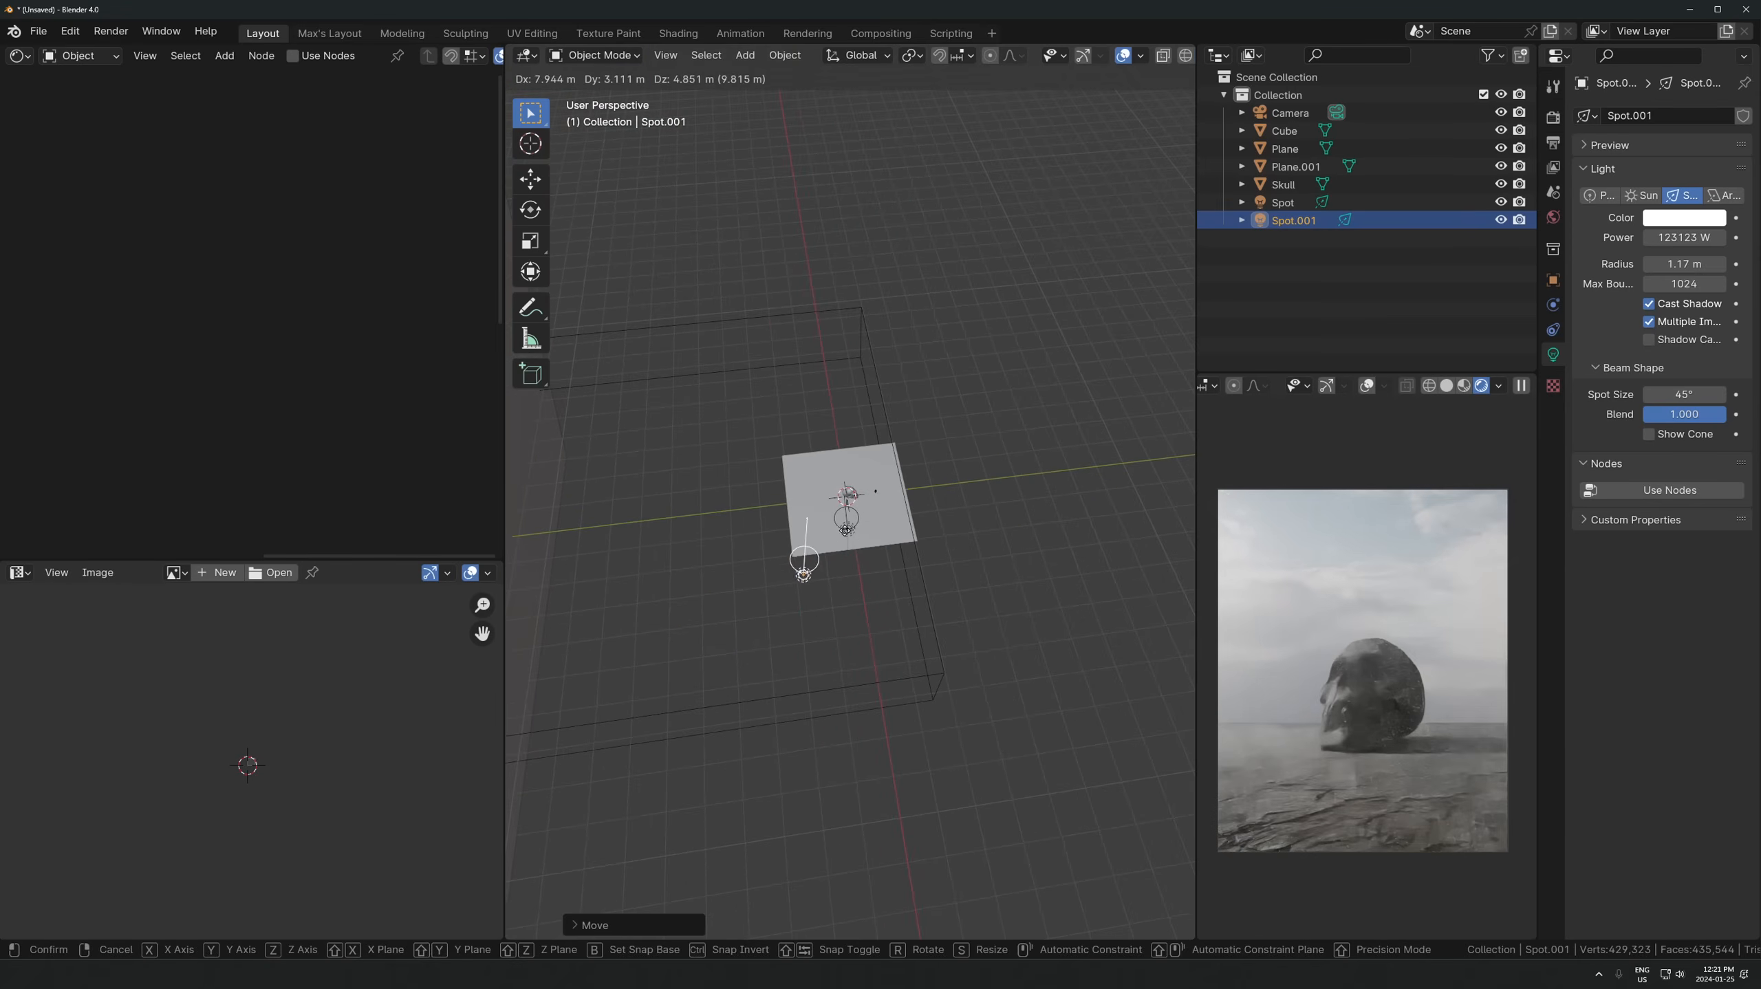
pyautogui.press('z')
pyautogui.press('z')
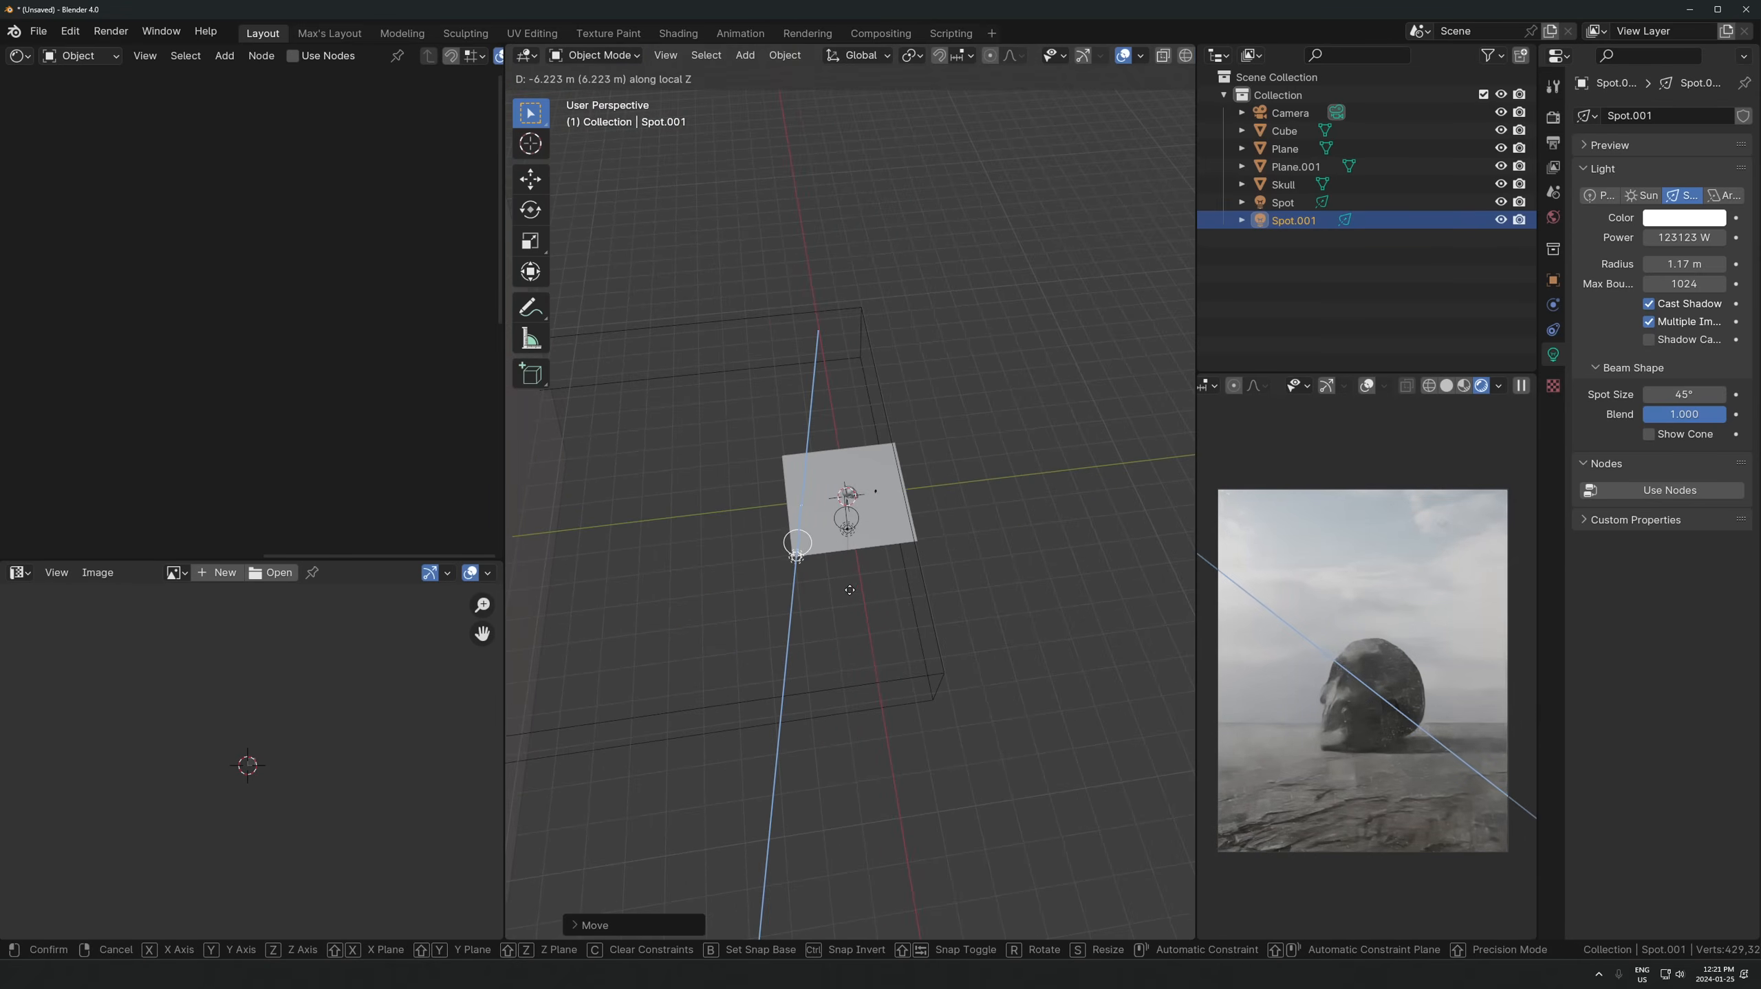
pyautogui.click(847, 590)
pyautogui.press('KP_0')
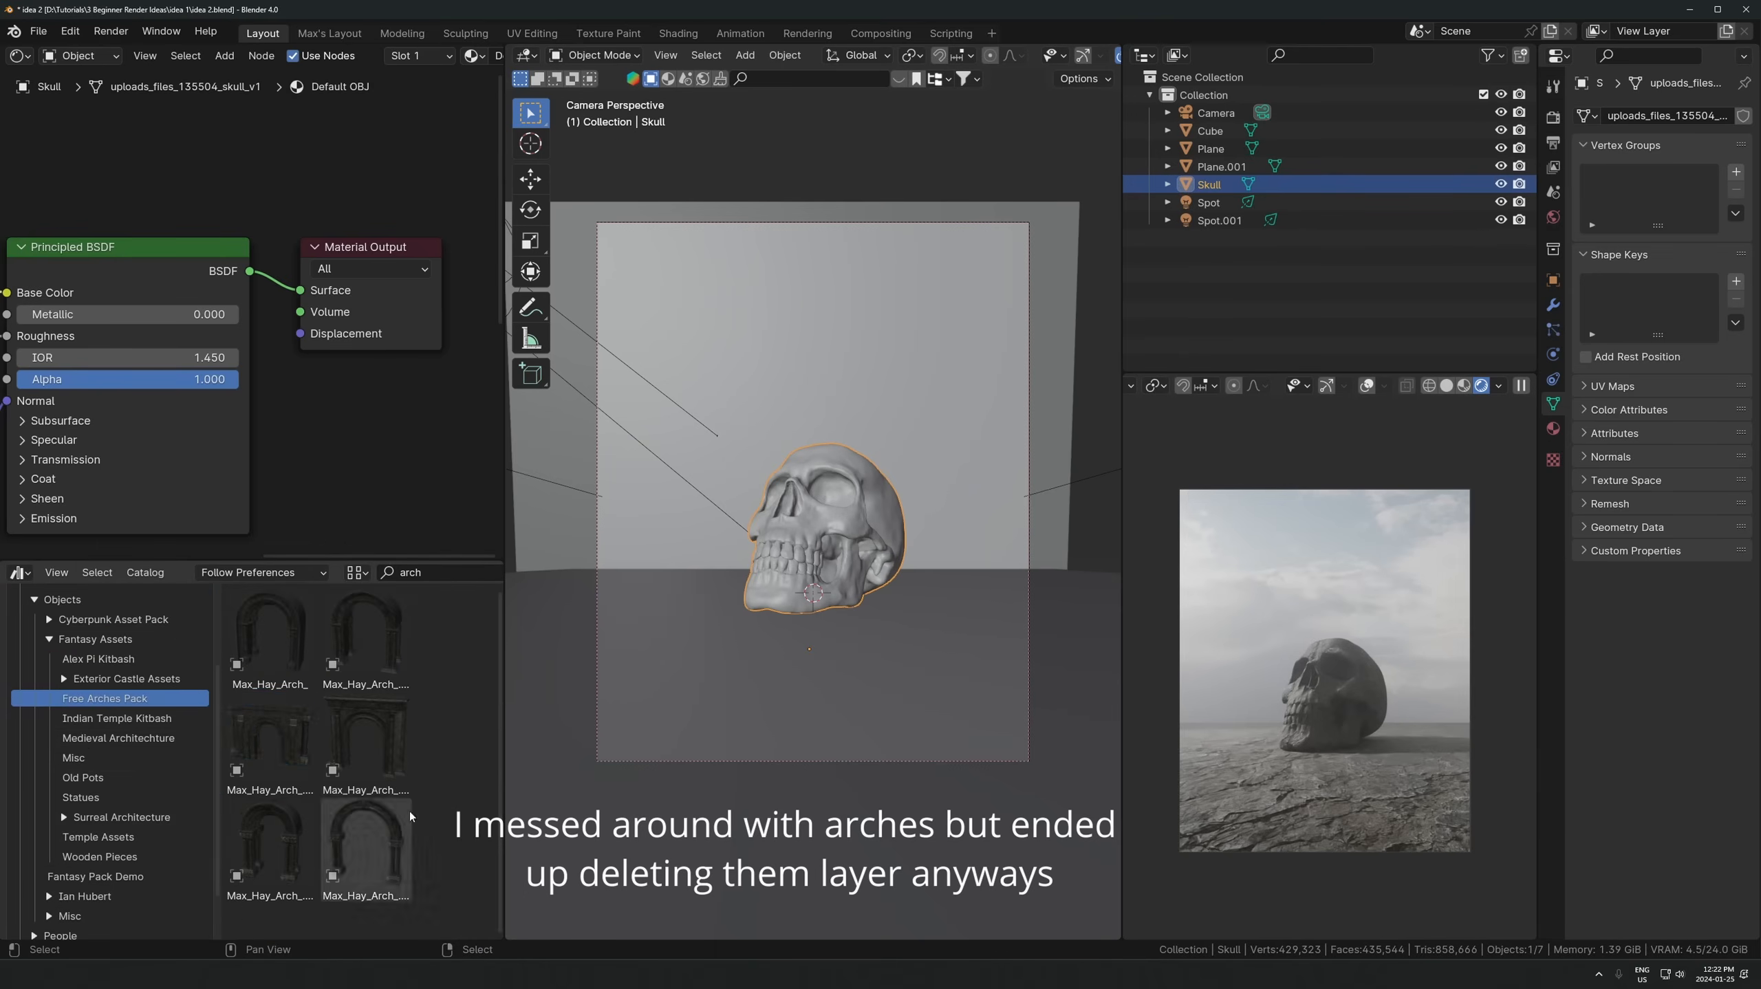
# - Shift an arch along the X axis to line up the arches beside the skull
pyautogui.press('g')
pyautogui.press('x')
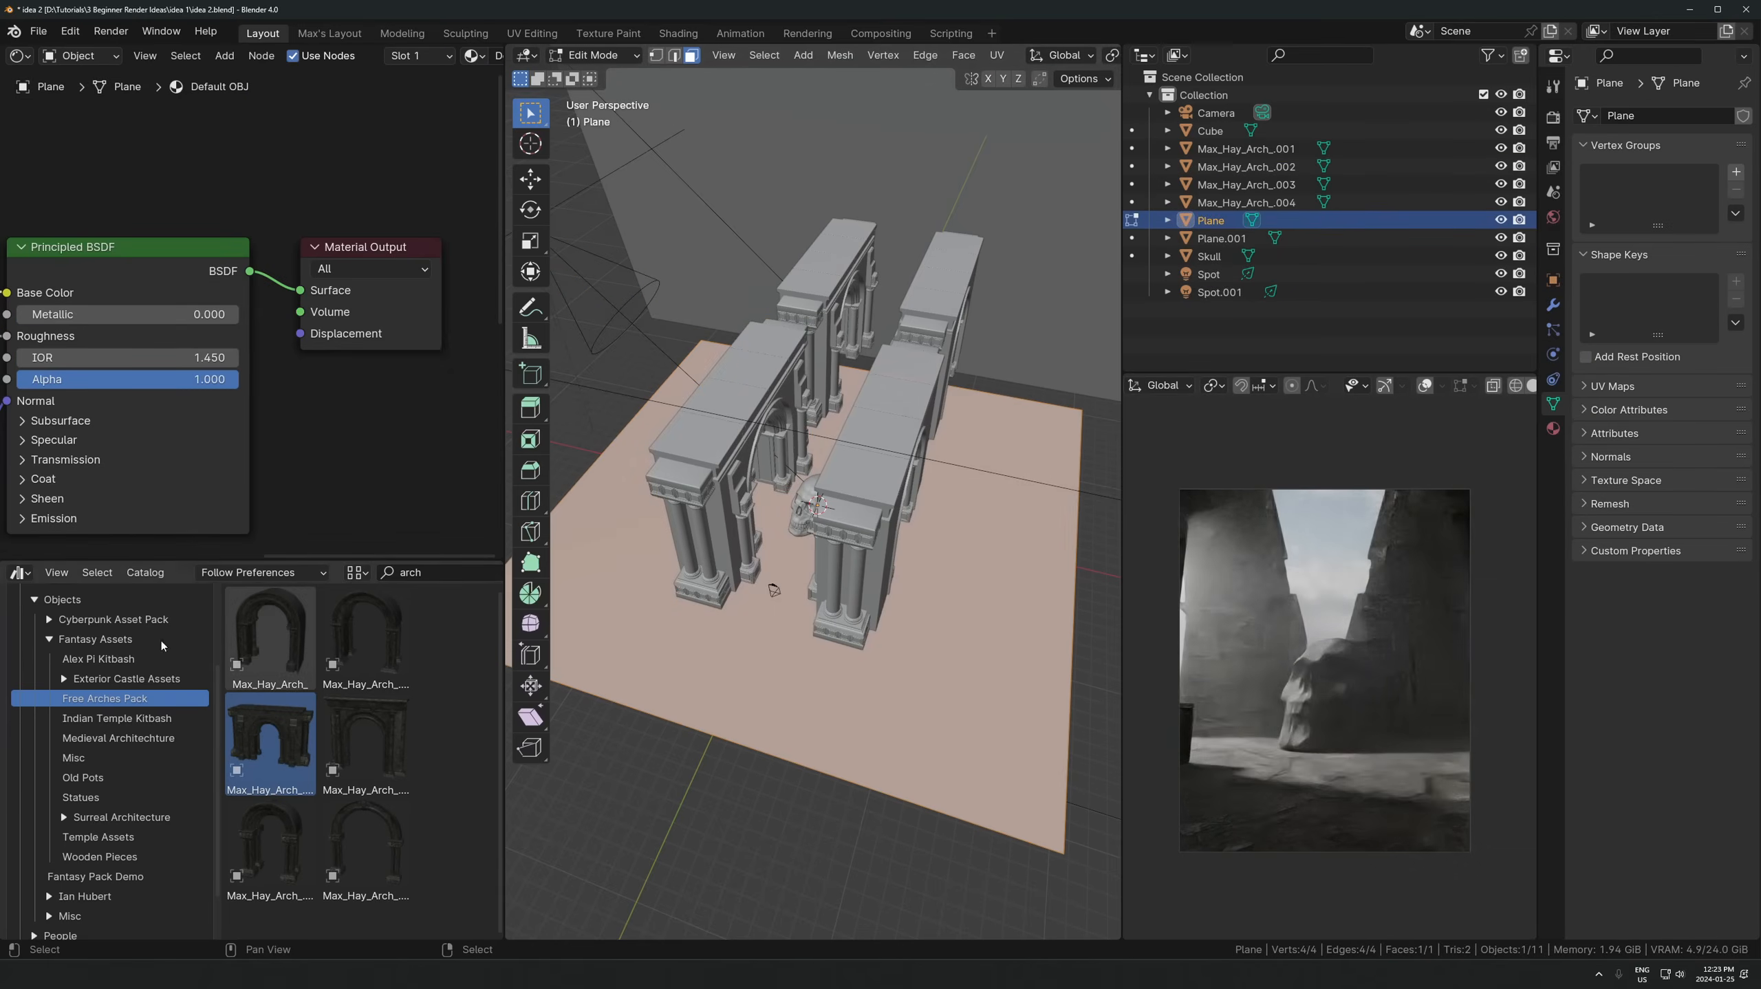
# - Scale up the ground plane's UVs in the UV Editor and return to Object Mode
pyautogui.click(19, 573)
pyautogui.click(58, 660)
pyautogui.scroll(-1, 358, 717)
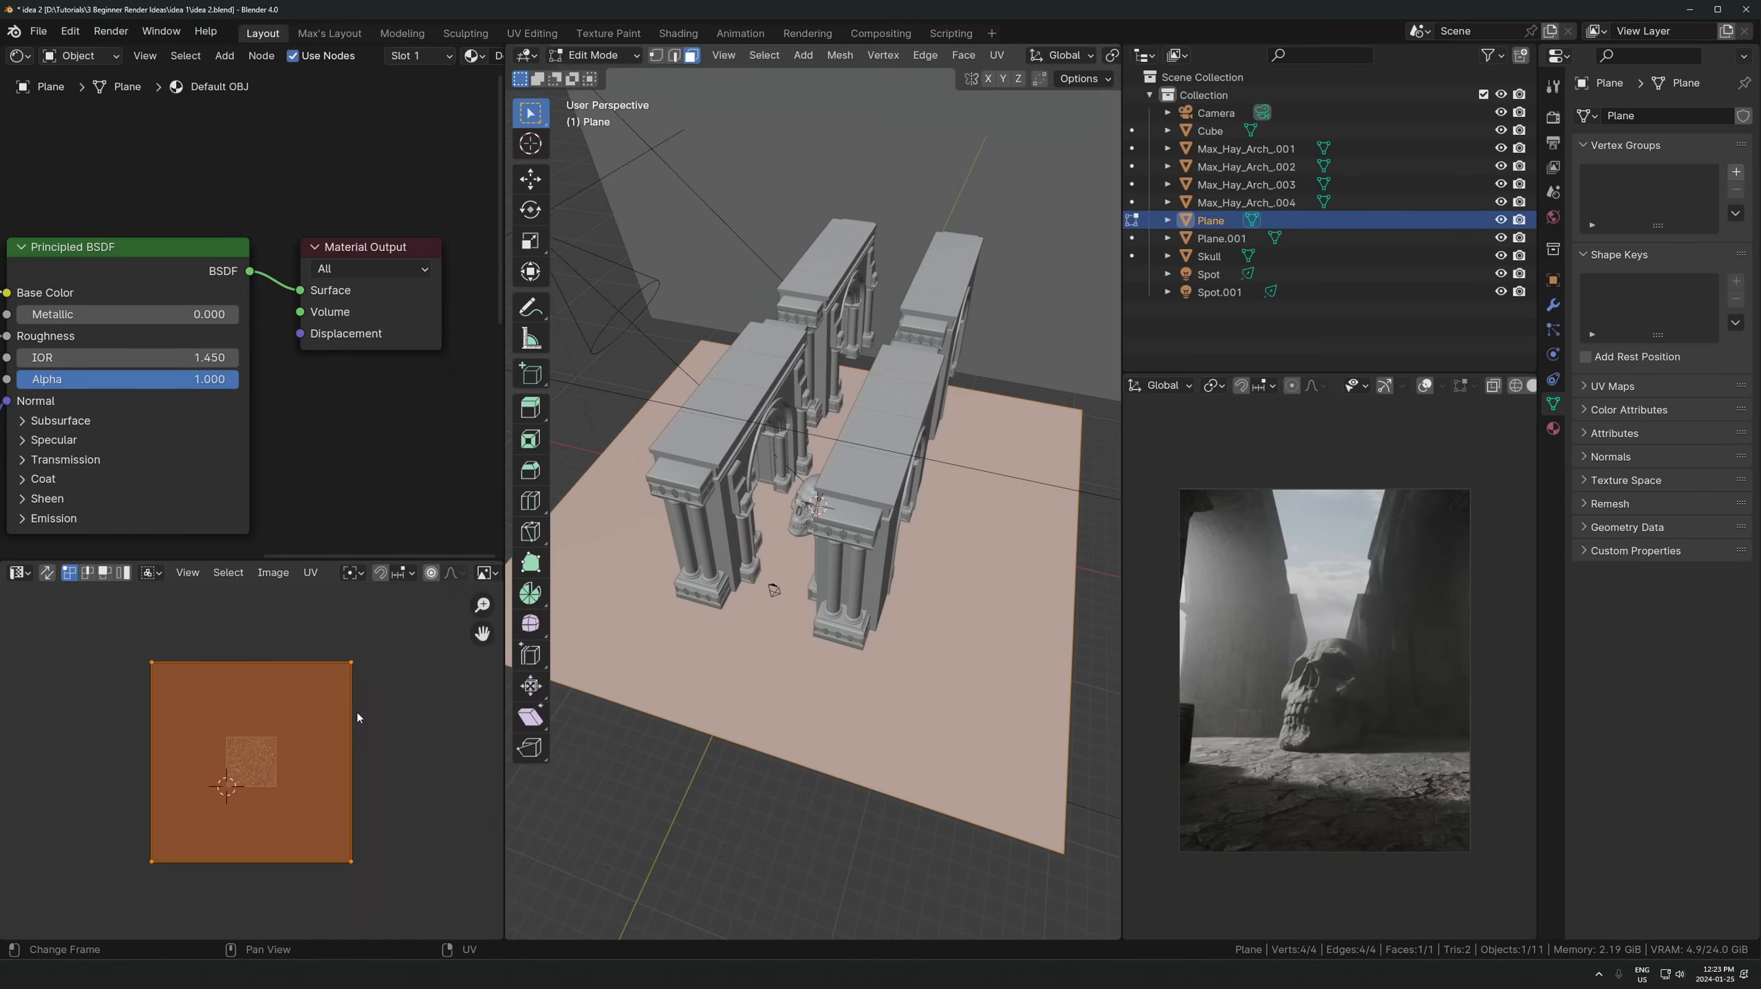
pyautogui.press('s')
pyautogui.click(437, 692)
pyautogui.press('Tab')
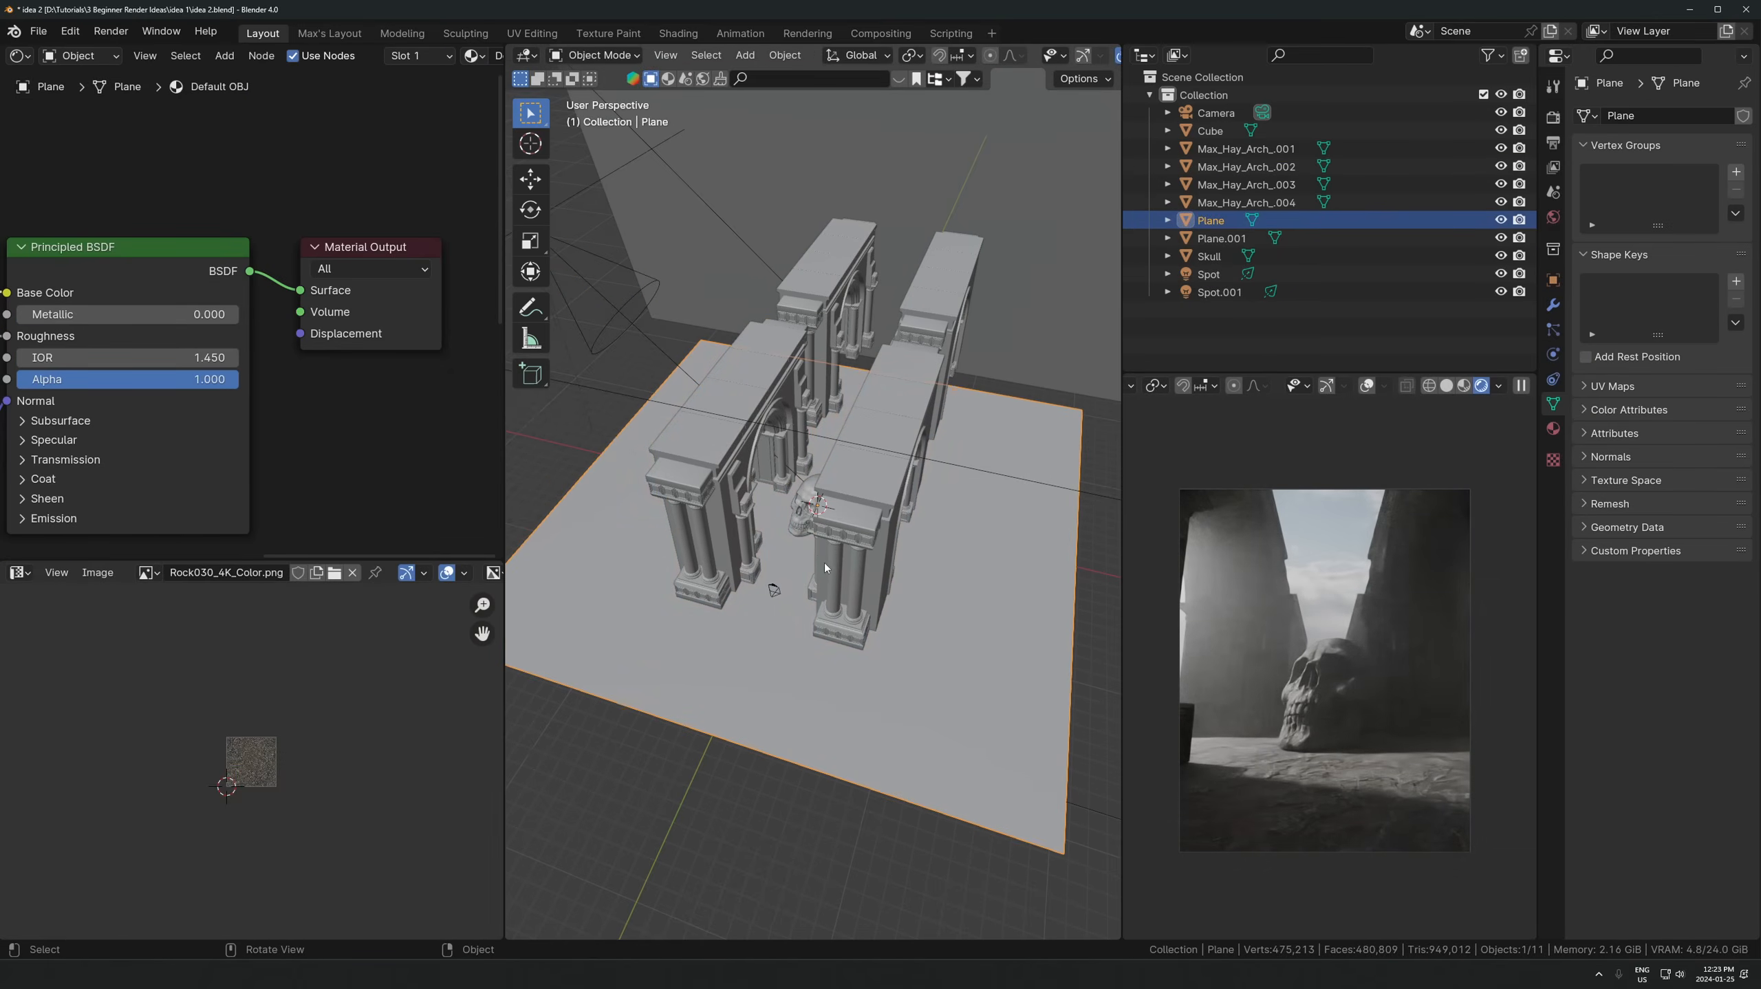
# - Return to the camera view and make the ground plane's Default OBJ material a single-user copy
pyautogui.press('KP_0')
pyautogui.press('Home')
pyautogui.scroll(-3, 385, 179)
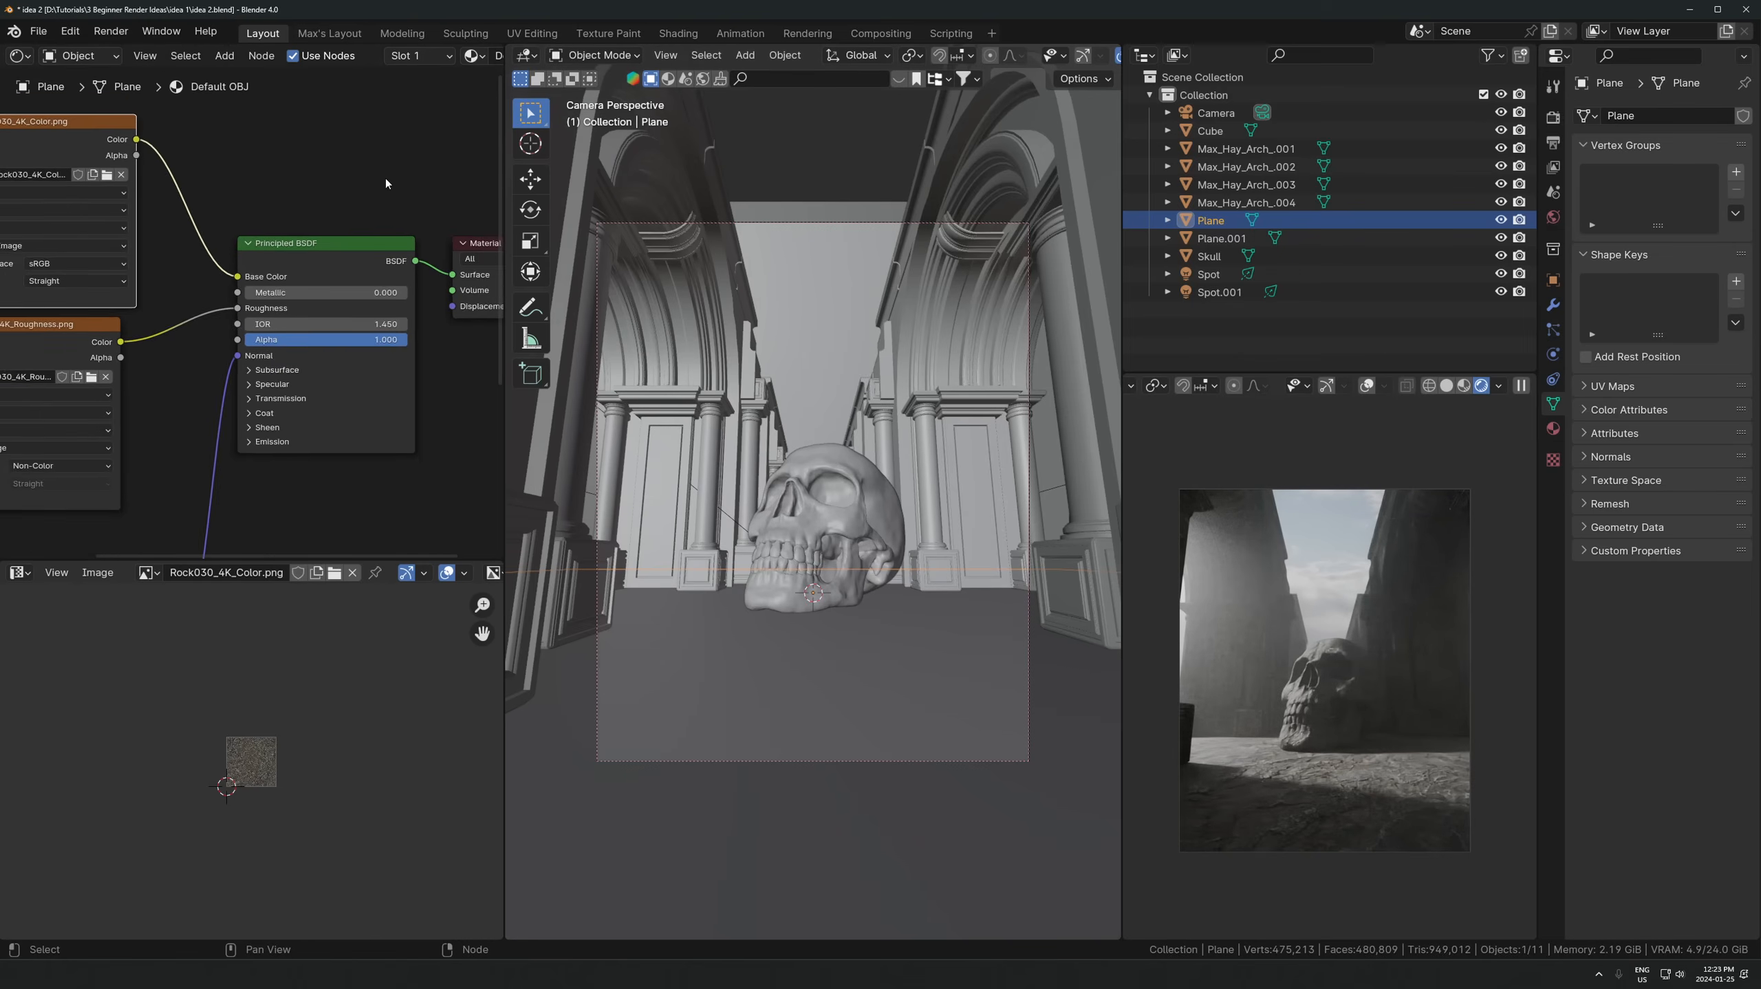
pyautogui.scroll(-2, 399, 62)
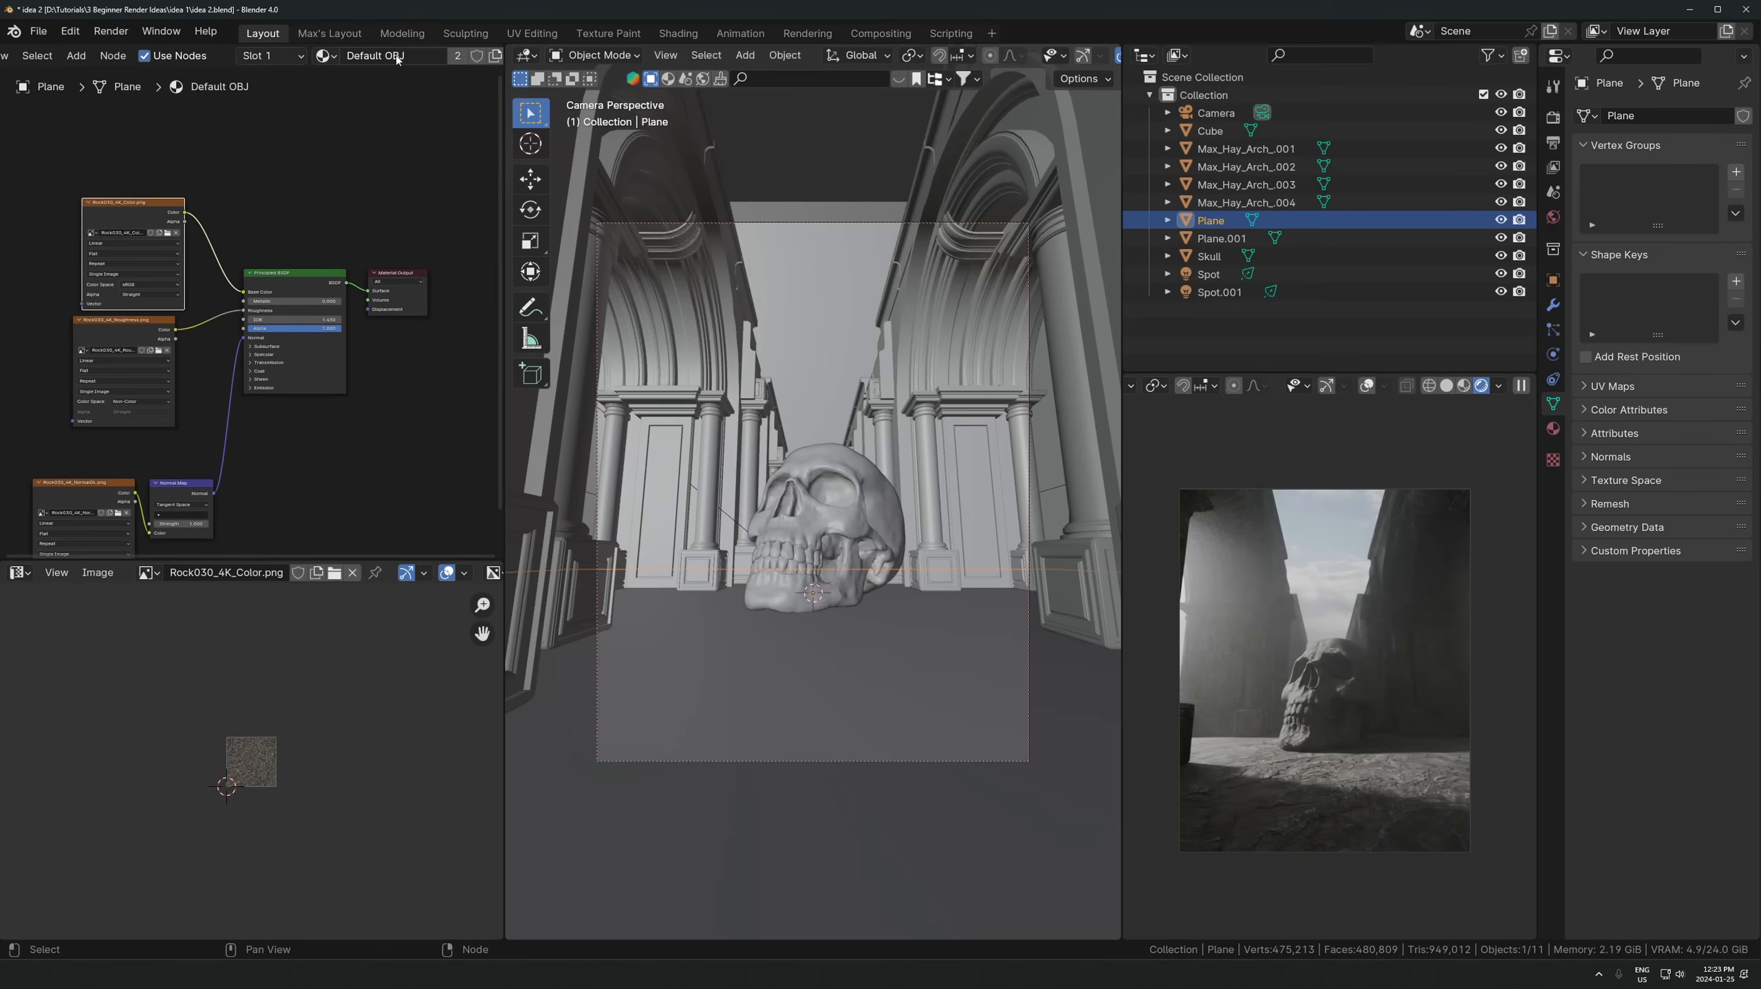
pyautogui.click(457, 60)
pyautogui.scroll(4, 291, 449)
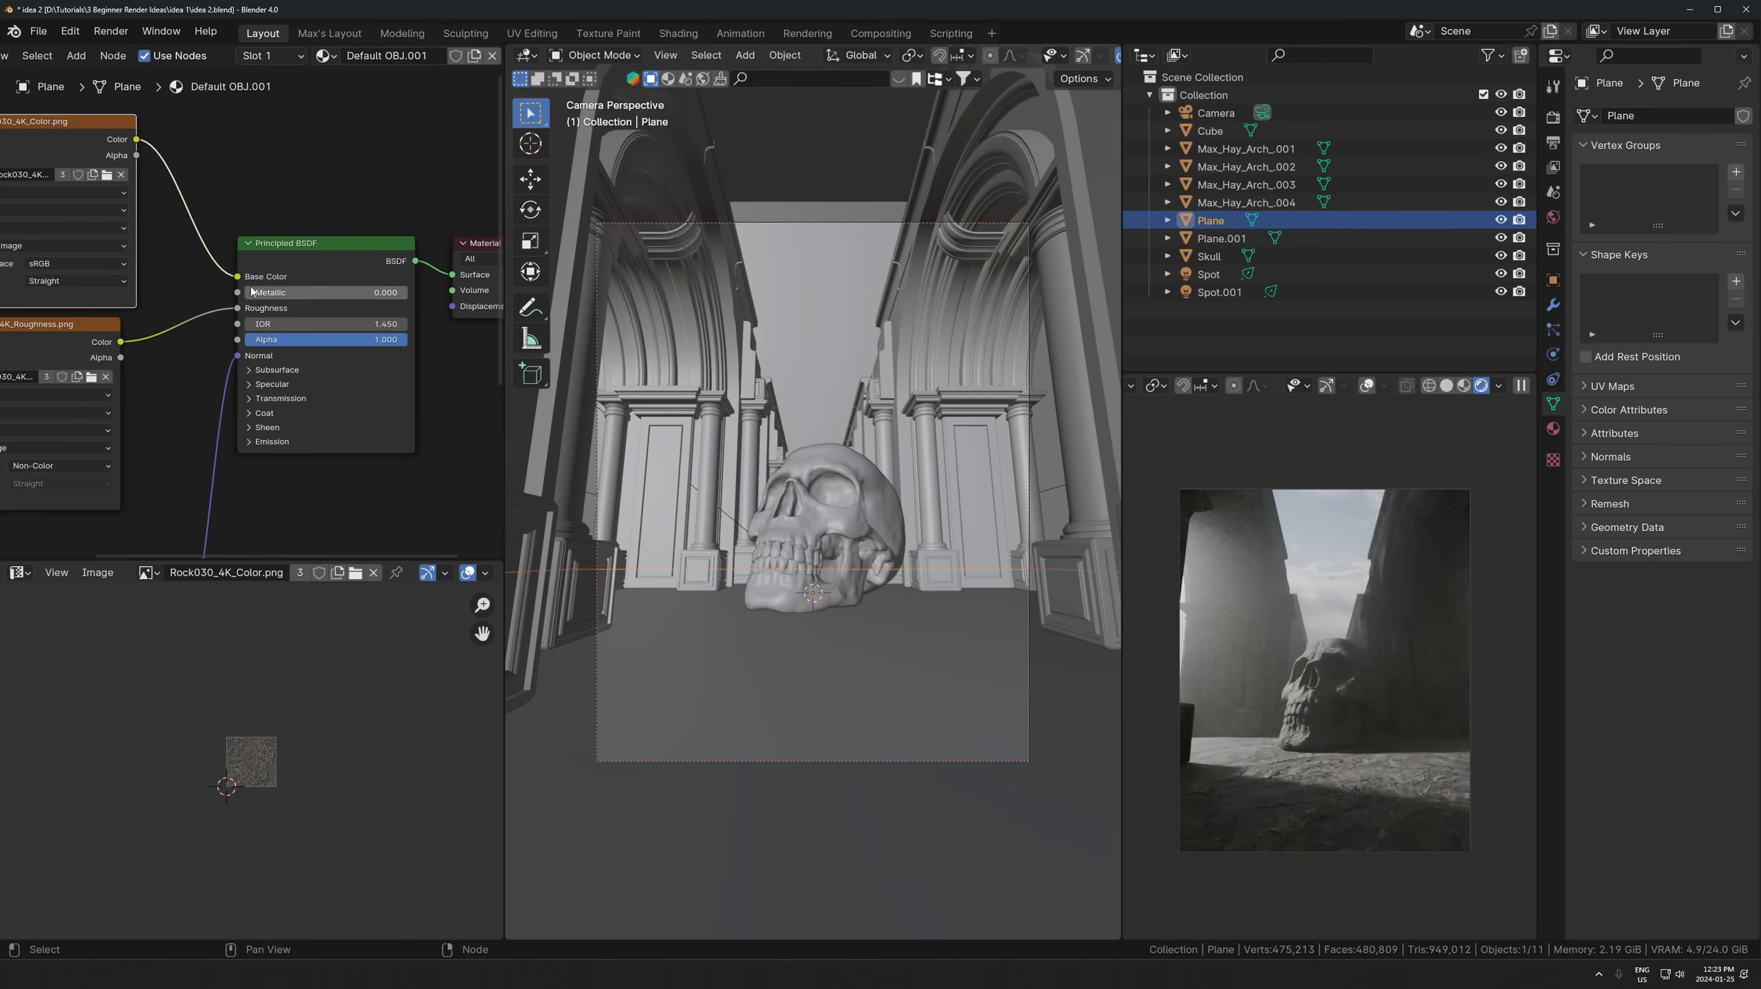
# - Try disconnecting the rock color texture from the ground material's Base Color, and undo the disconnection
pyautogui.moveTo(353, 382); pyautogui.dragTo(691, 374)
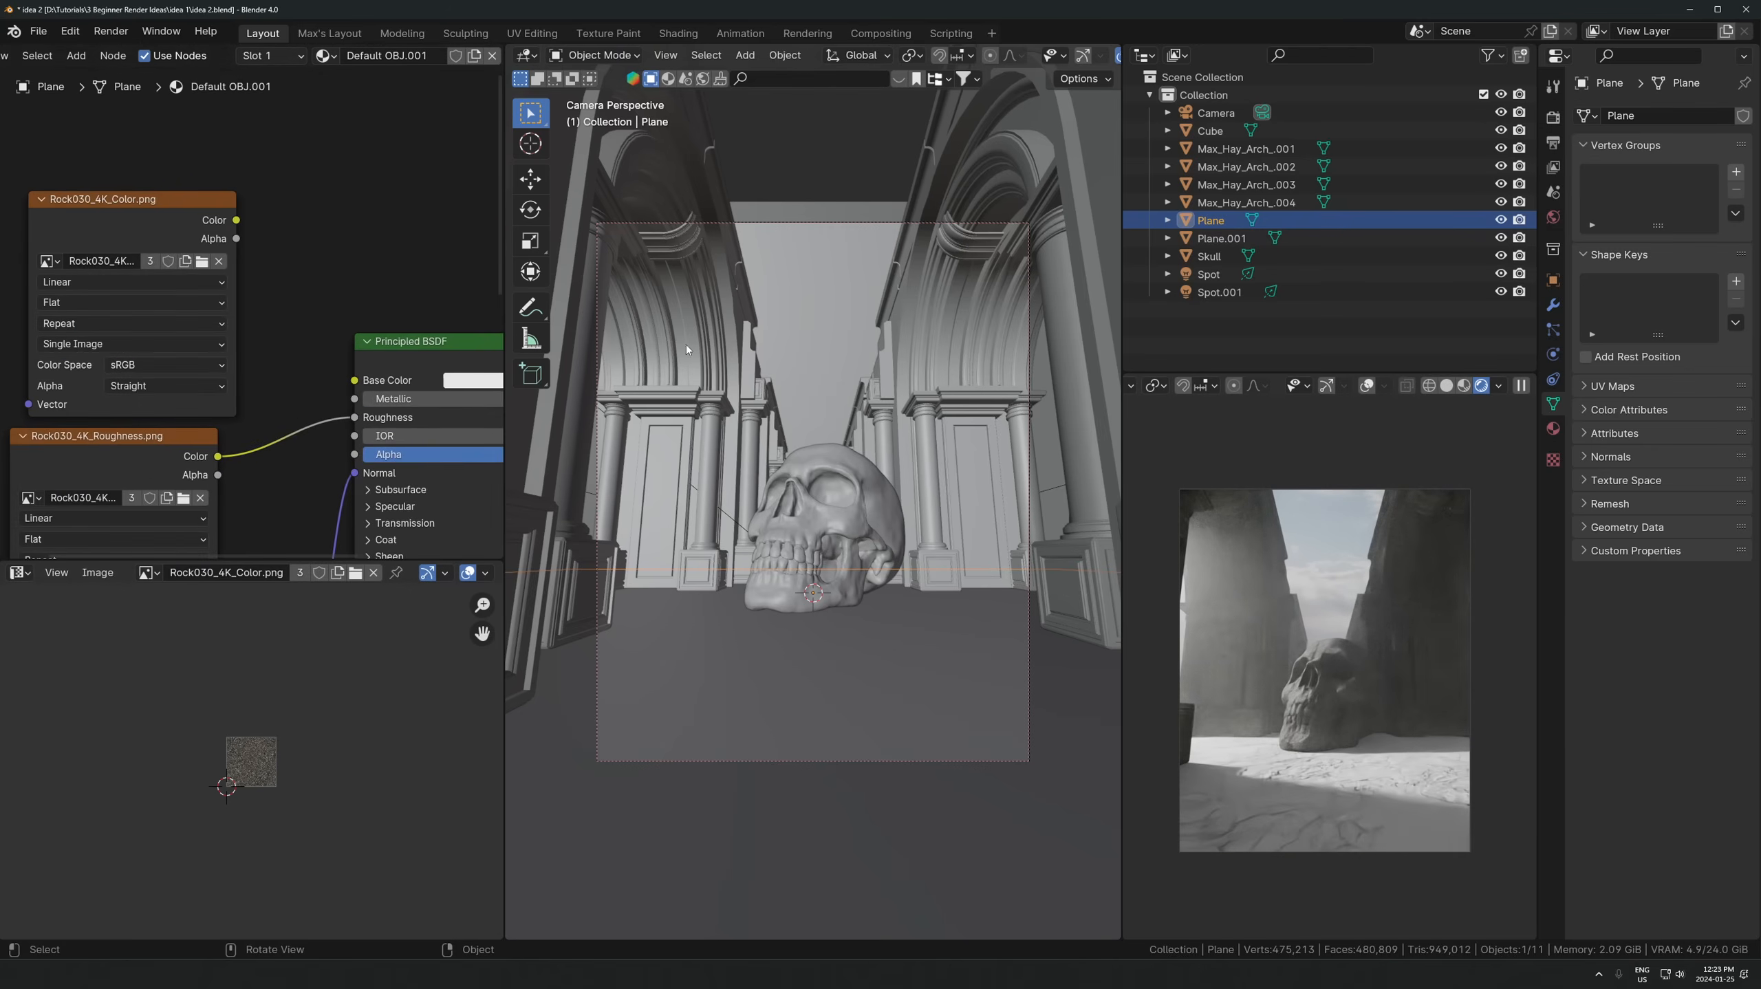
pyautogui.hotkey('ctrl', 'z')
pyautogui.scroll(3, 313, 458)
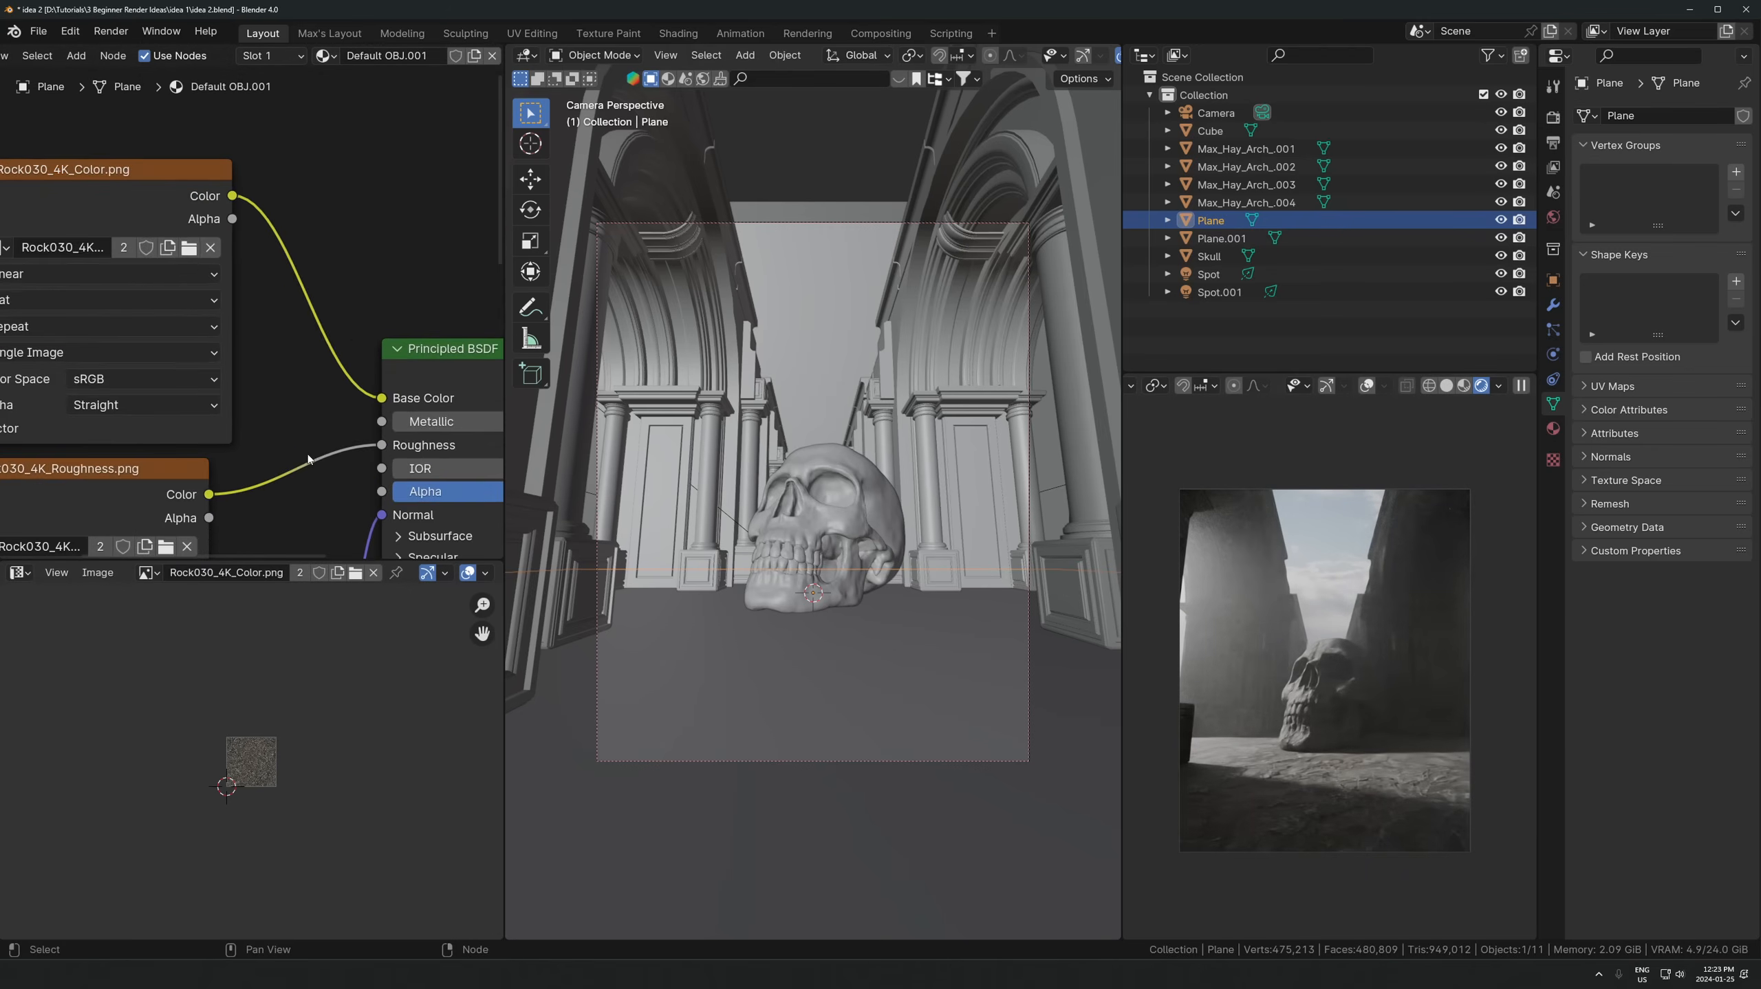
# - Move the ground material's texture nodes aside and add a Noise Texture node
pyautogui.scroll(-3, 305, 429)
pyautogui.moveTo(207, 356); pyautogui.dragTo(283, 181, button='middle')
pyautogui.scroll(-4, 288, 222)
pyautogui.moveTo(289, 244); pyautogui.dragTo(62, 68)
pyautogui.moveTo(221, 280); pyautogui.dragTo(89, 317)
pyautogui.hotkey('shift', 'a')
pyautogui.click(98, 256)
pyautogui.write('noise')
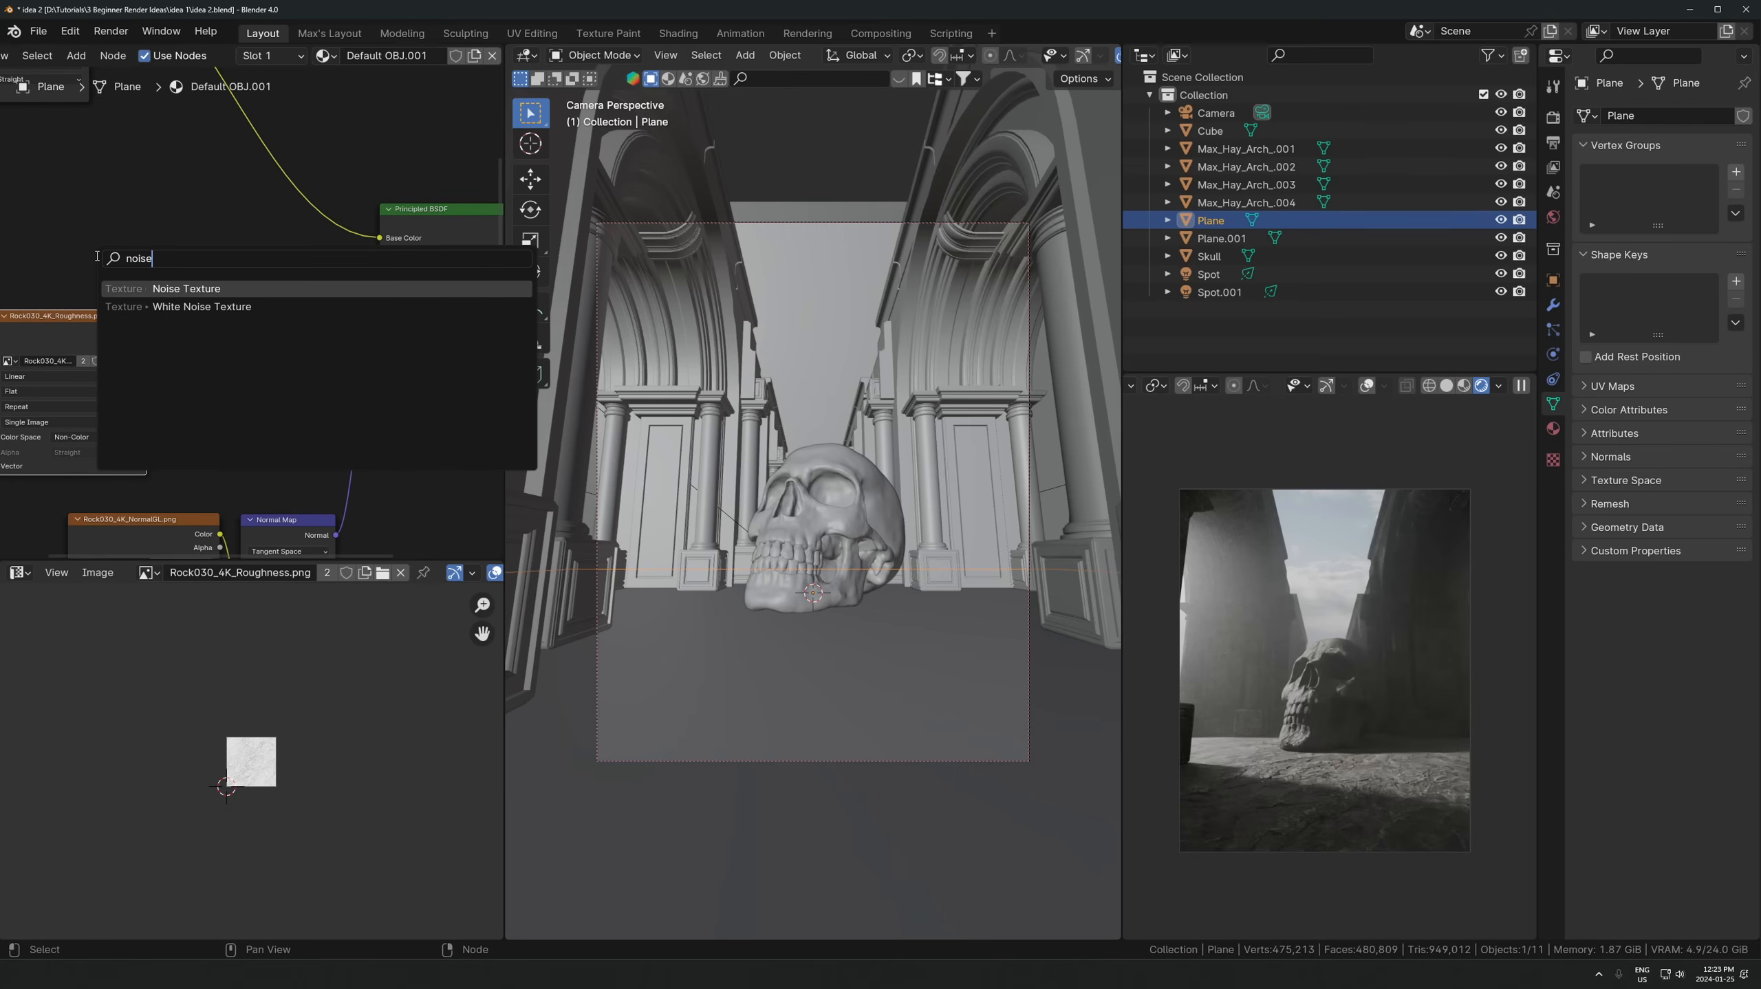
pyautogui.press('Return')
# - Insert a Mix Color node between the roughness texture and the Principled BSDF, set to Multiply with factor 1.000
pyautogui.scroll(3, 325, 392)
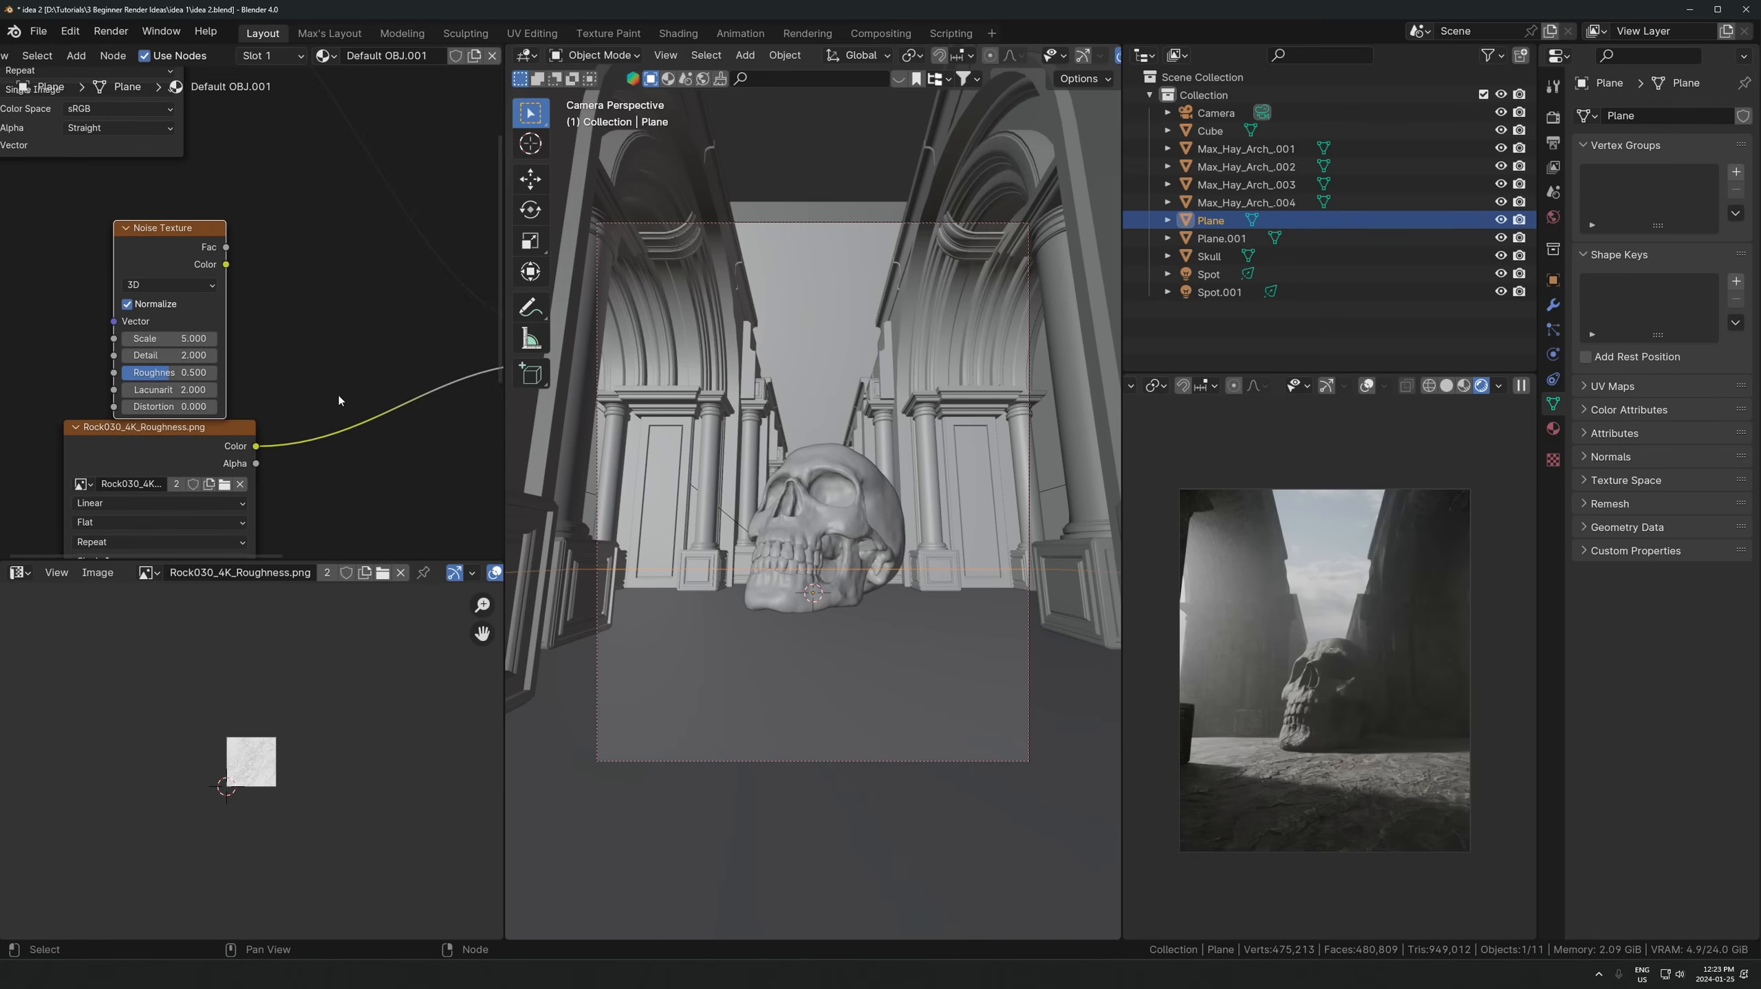
pyautogui.scroll(-2, 331, 438)
pyautogui.moveTo(306, 399); pyautogui.dragTo(241, 275, button='middle')
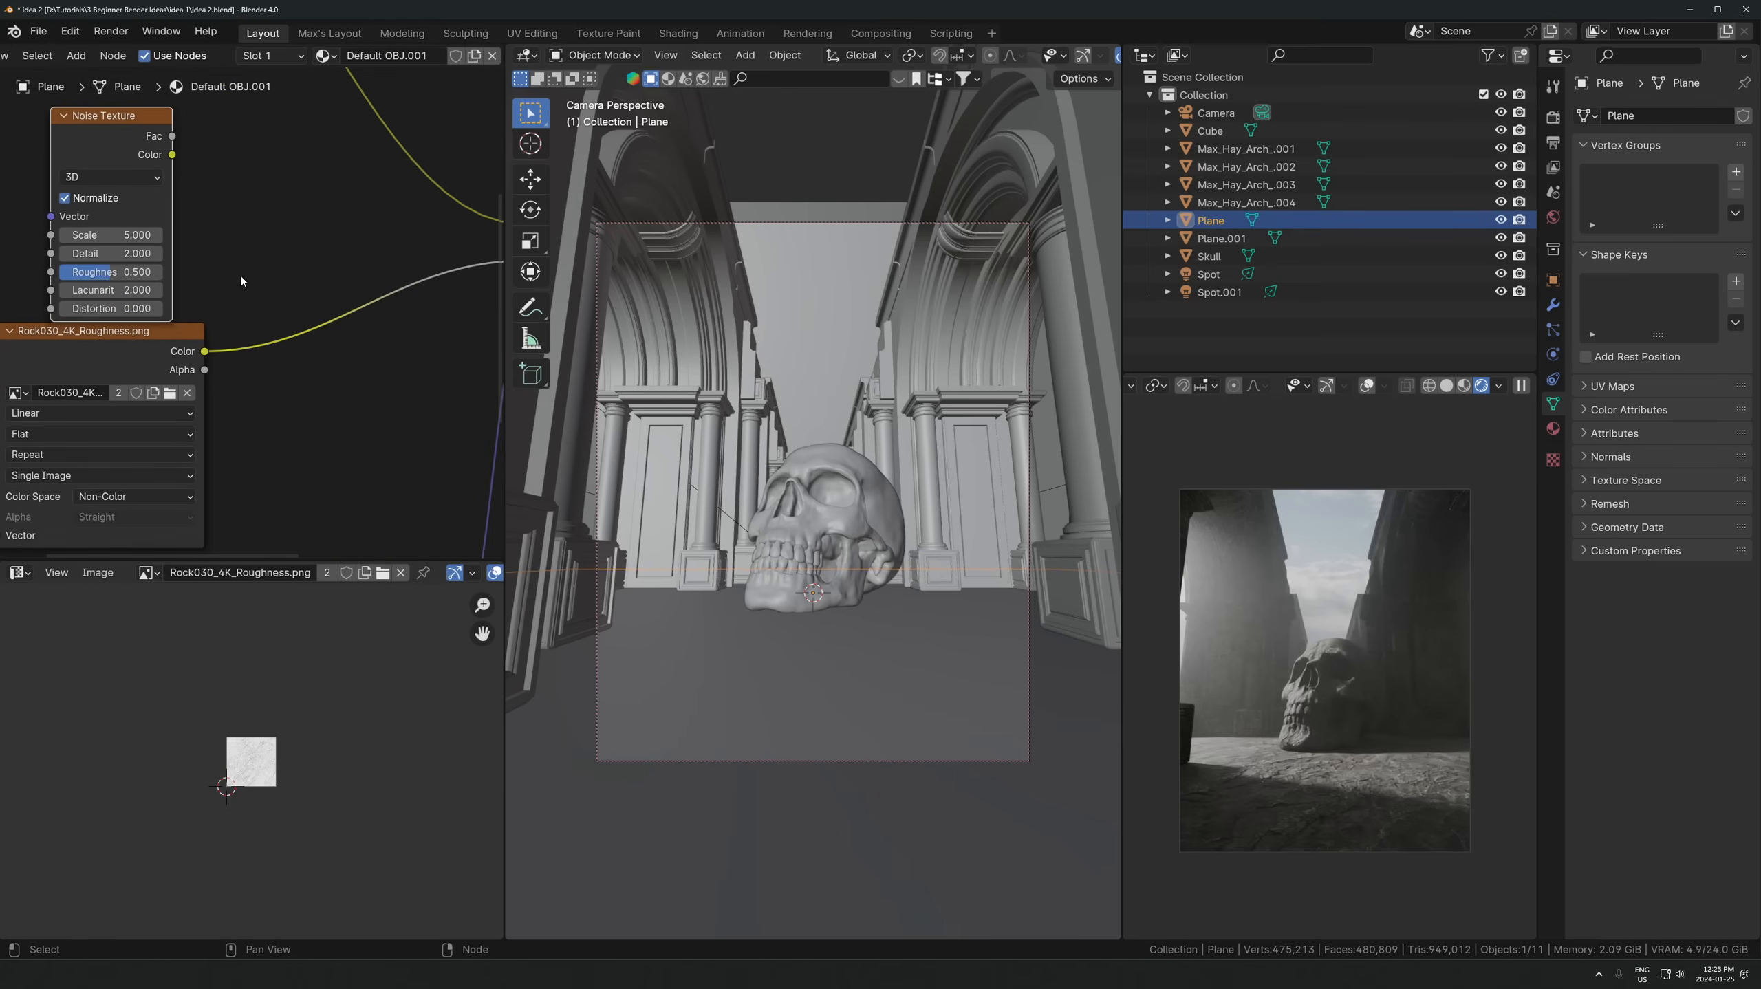
pyautogui.scroll(-4, 251, 311)
pyautogui.scroll(5, 236, 309)
pyautogui.scroll(-5, 231, 308)
pyautogui.hotkey('shift', 'a')
pyautogui.write('mixc')
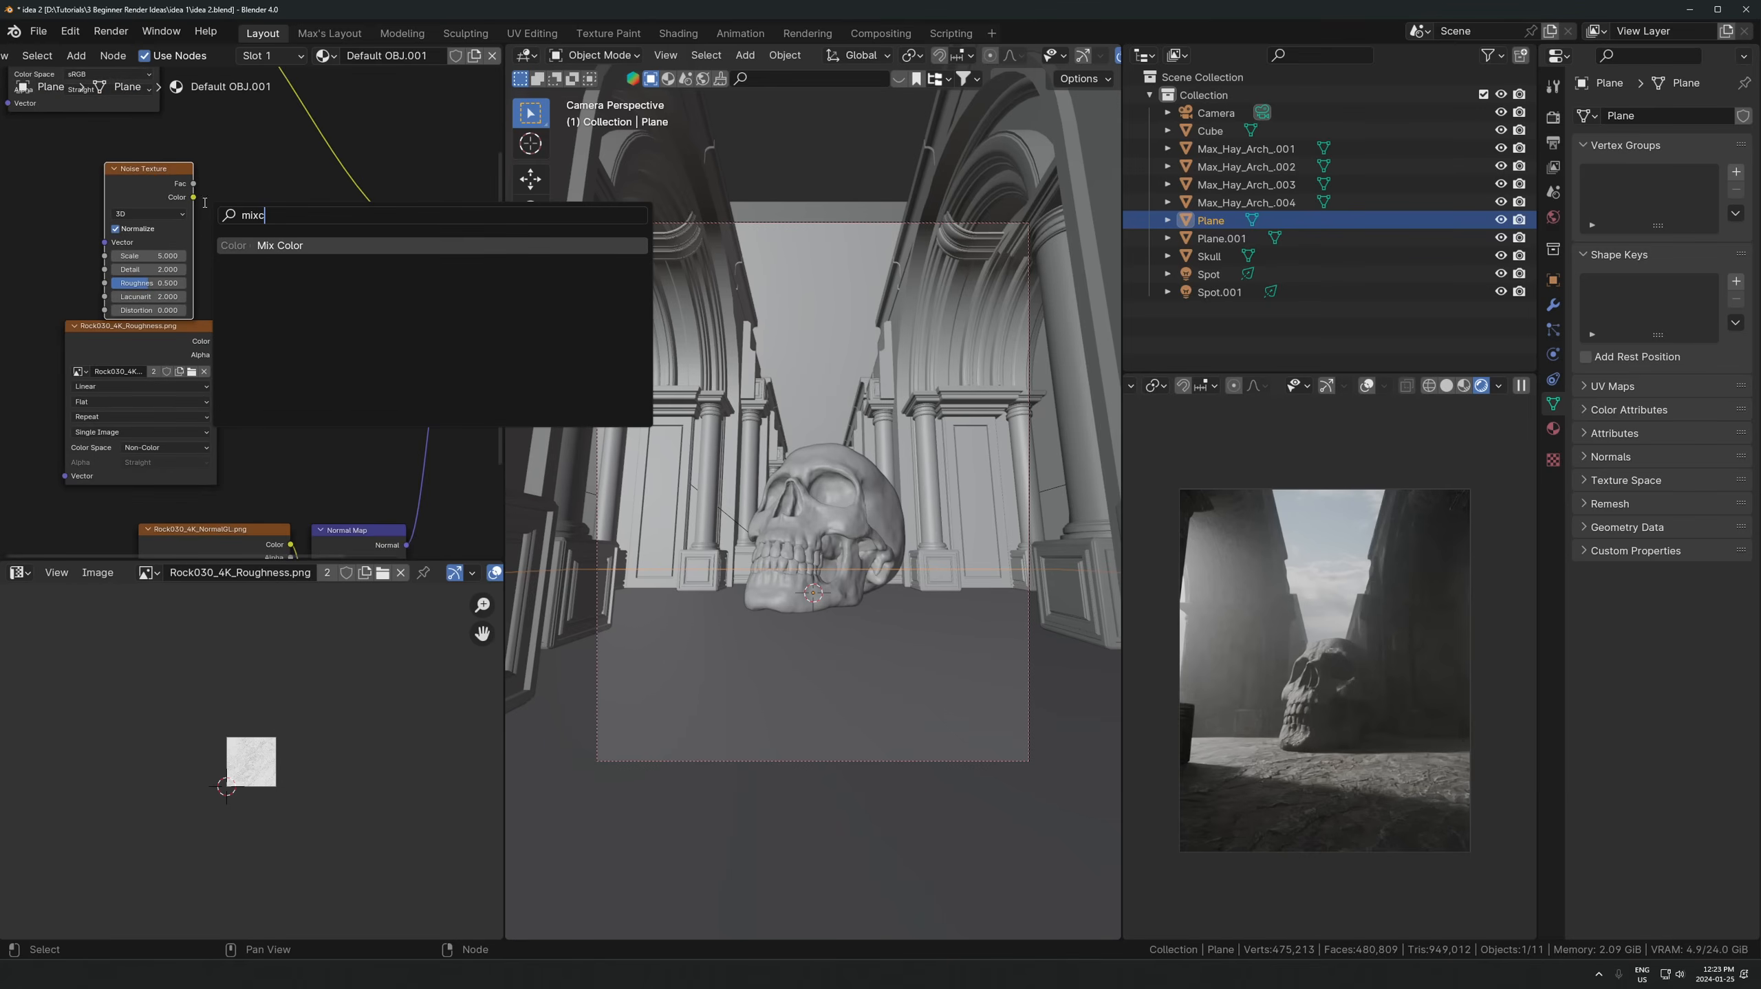
pyautogui.press('Return')
pyautogui.click(277, 305)
pyautogui.scroll(3, 253, 313)
pyautogui.click(329, 349)
pyautogui.click(330, 352)
pyautogui.moveTo(349, 417); pyautogui.dragTo(408, 421)
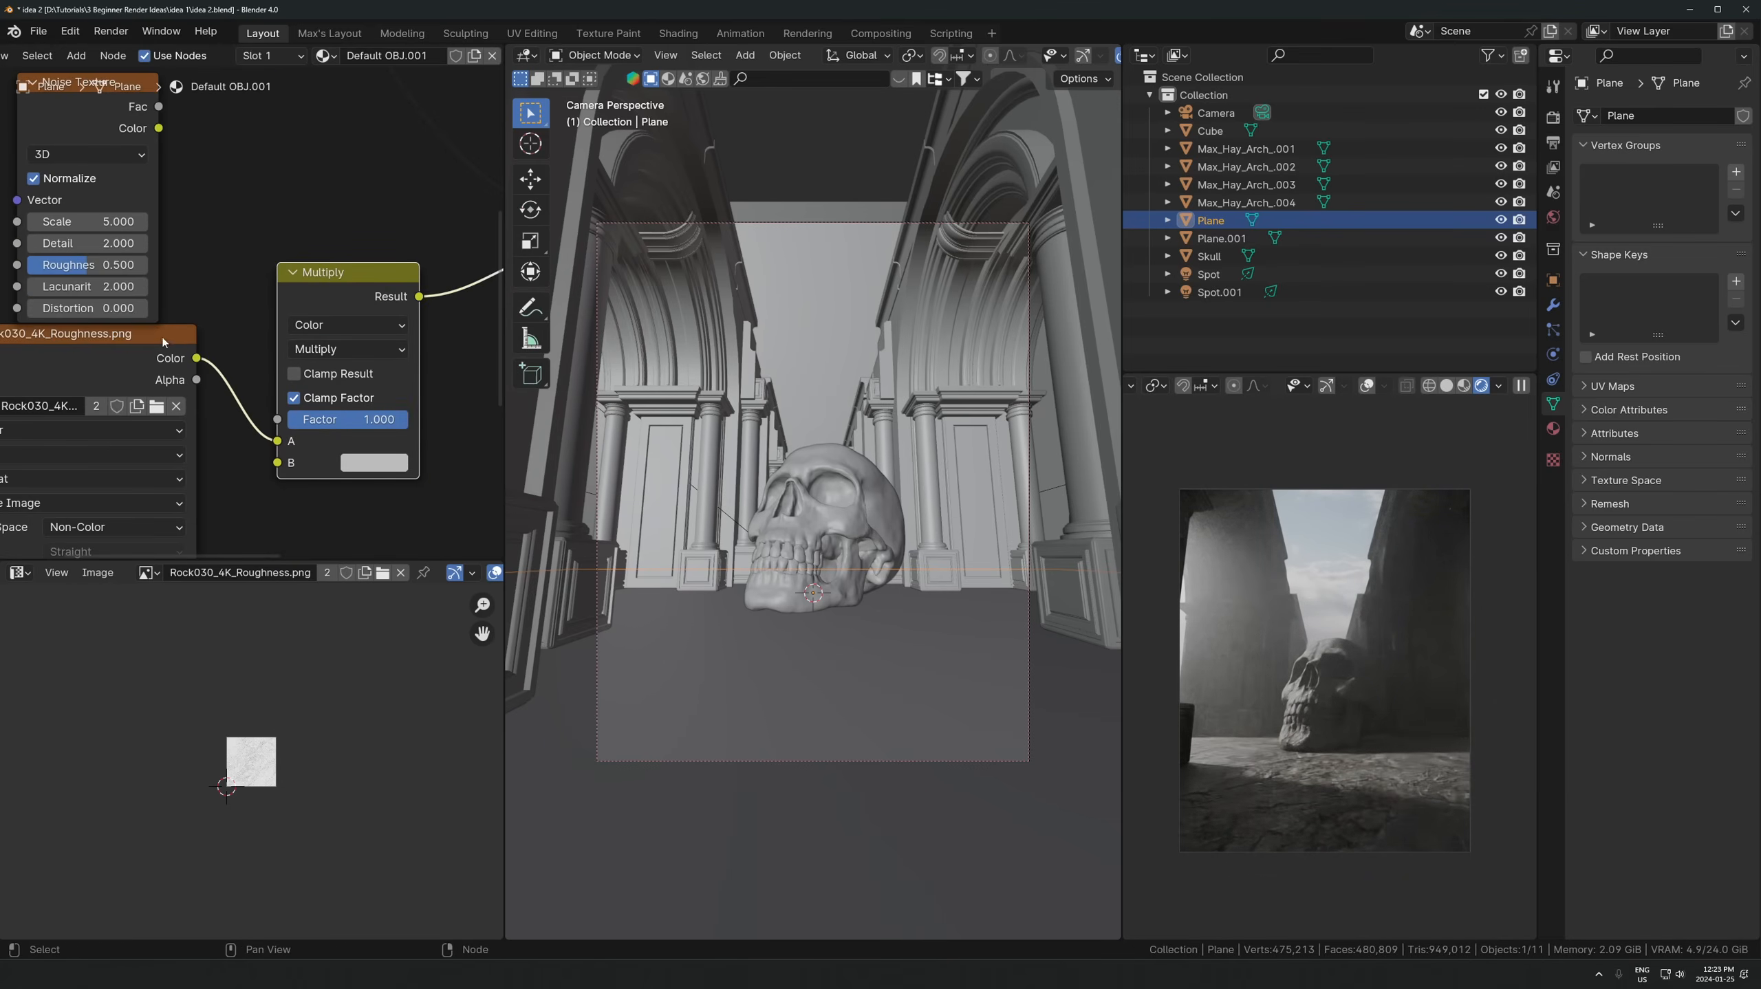
# - Connect the Noise Texture's Fac output to the Multiply node's B input and insert a Color Ramp on that link
pyautogui.moveTo(168, 337); pyautogui.dragTo(1, 390)
pyautogui.moveTo(159, 107); pyautogui.dragTo(299, 471)
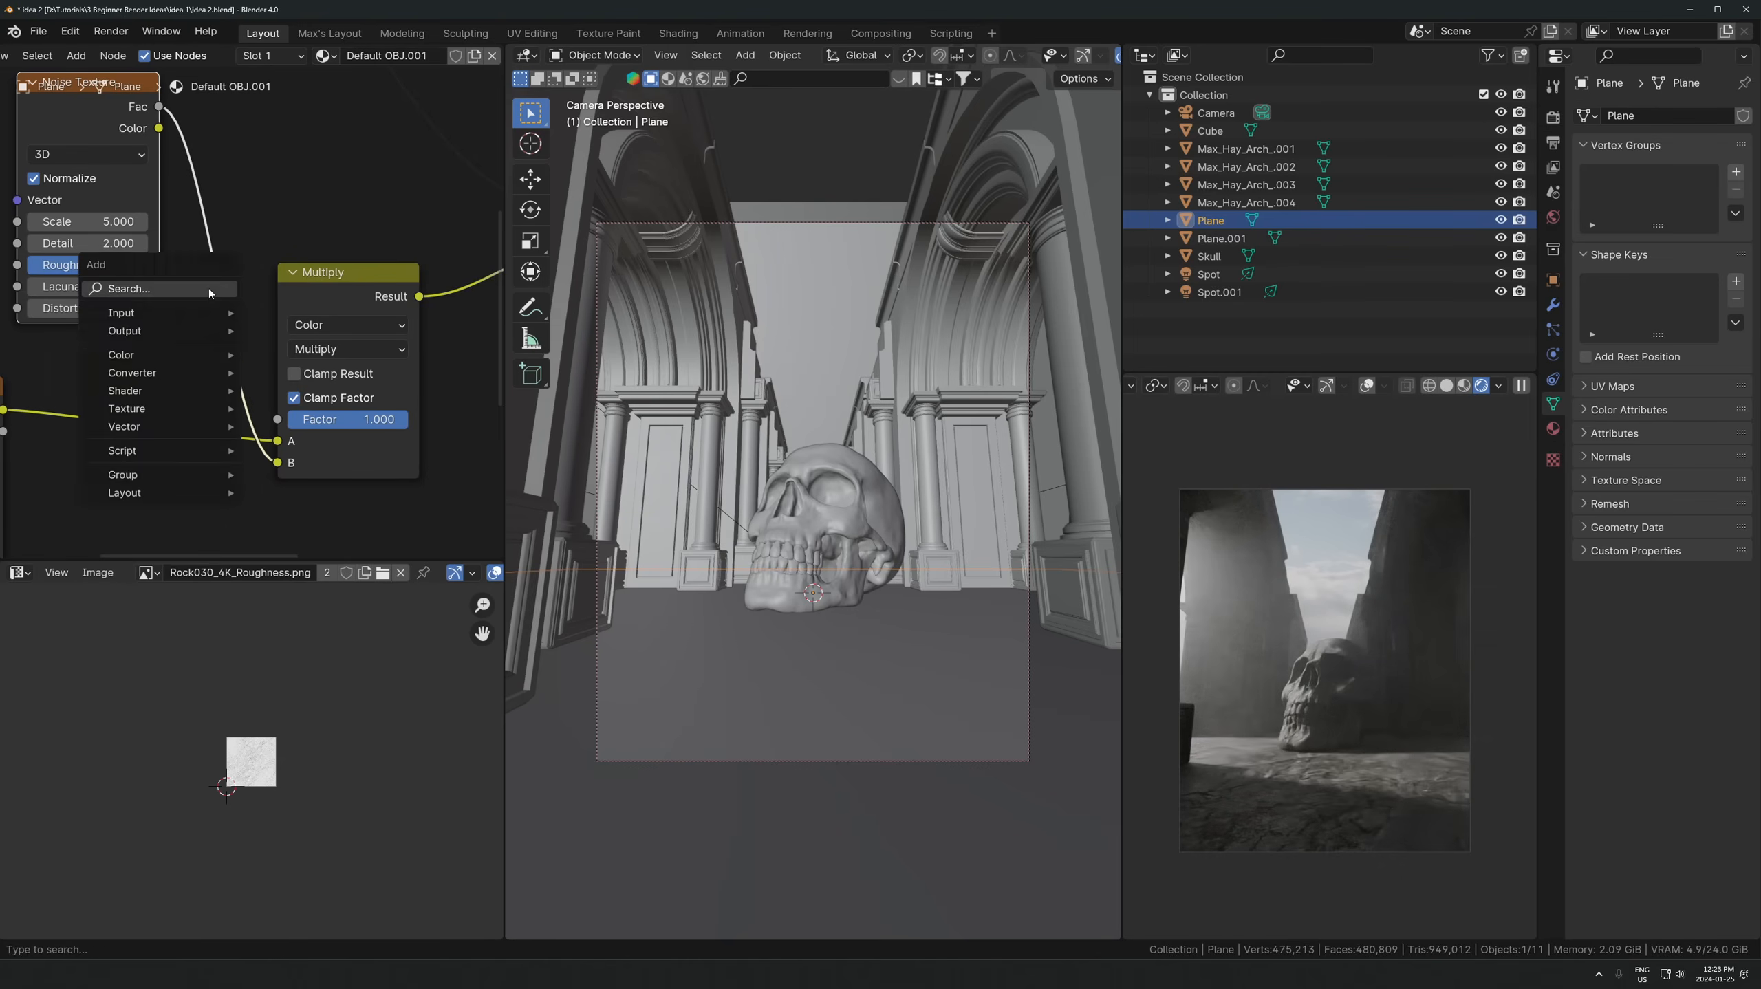
pyautogui.hotkey('shift', 'a')
pyautogui.write('col')
pyautogui.press('Down')
pyautogui.press('Return')
pyautogui.click(236, 135)
# - Tighten the Color Ramp by moving the black stop inward and the white stop to position 0.701
pyautogui.moveTo(254, 245); pyautogui.dragTo(339, 245)
pyautogui.moveTo(469, 245); pyautogui.dragTo(403, 245)
pyautogui.scroll(1, 1283, 584)
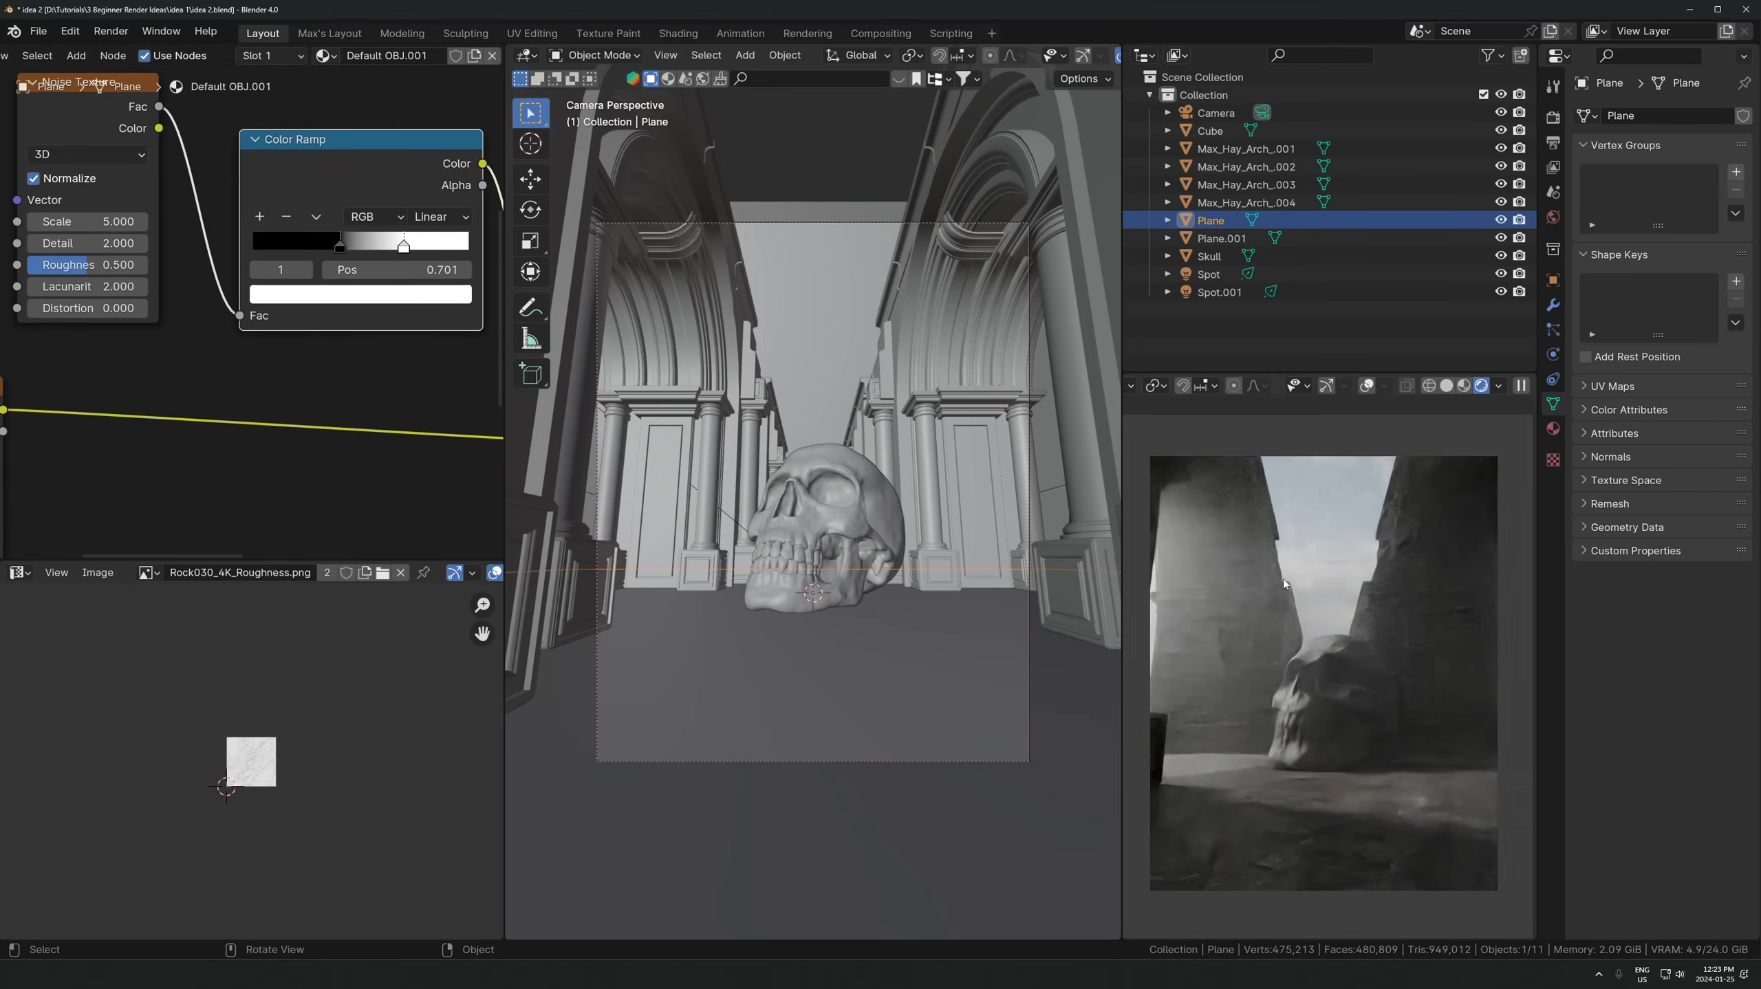
pyautogui.scroll(1, 1284, 584)
# - Set the Noise Texture's scale to 18.7, detail to 12 and roughness to 0.782
pyautogui.moveTo(94, 199); pyautogui.dragTo(241, 265, button='middle')
pyautogui.moveTo(221, 288); pyautogui.dragTo(314, 324)
pyautogui.moveTo(294, 184); pyautogui.dragTo(150, 216)
# - Preview the Multiply node's output on the ground, switch back to the Principled BSDF and inspect the rendered ground
pyautogui.scroll(-3, 263, 347)
pyautogui.moveTo(277, 359); pyautogui.dragTo(63, 329, button='middle')
pyautogui.scroll(-1, 208, 305)
pyautogui.moveTo(196, 339); pyautogui.dragTo(144, 337, button='middle')
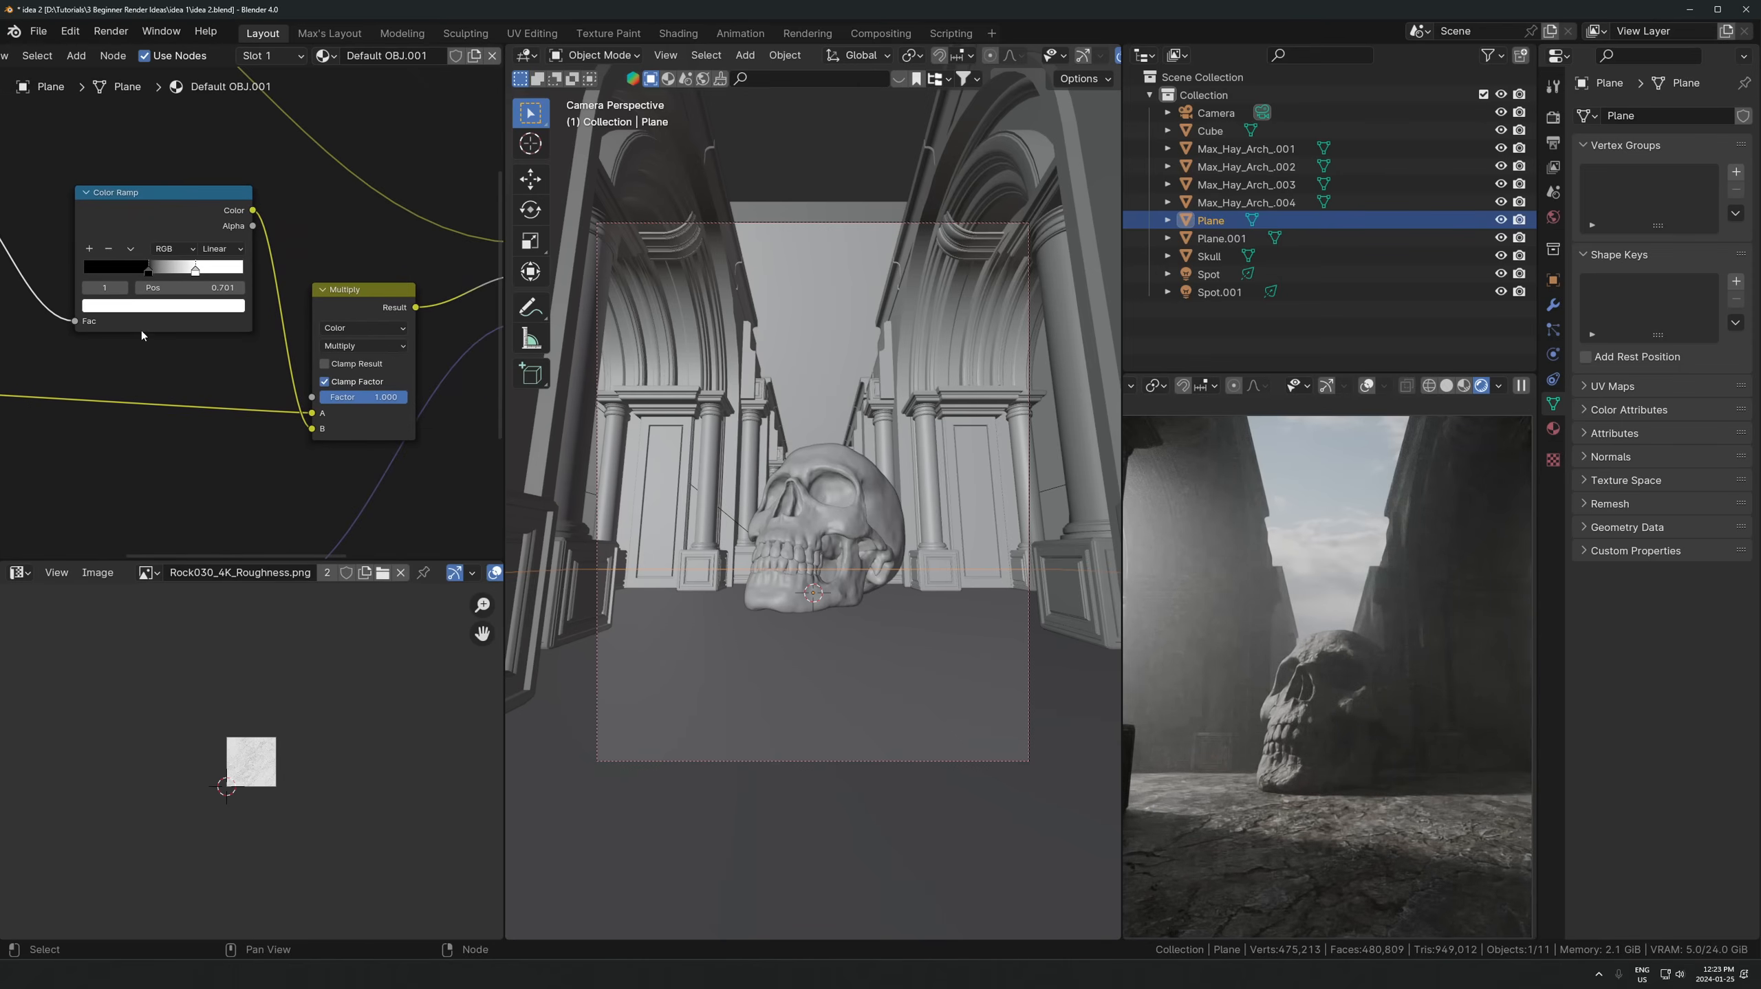
pyautogui.keyDown('ctrl'); pyautogui.keyDown('shift'); pyautogui.click(354, 310); pyautogui.keyUp('shift'); pyautogui.keyUp('ctrl')
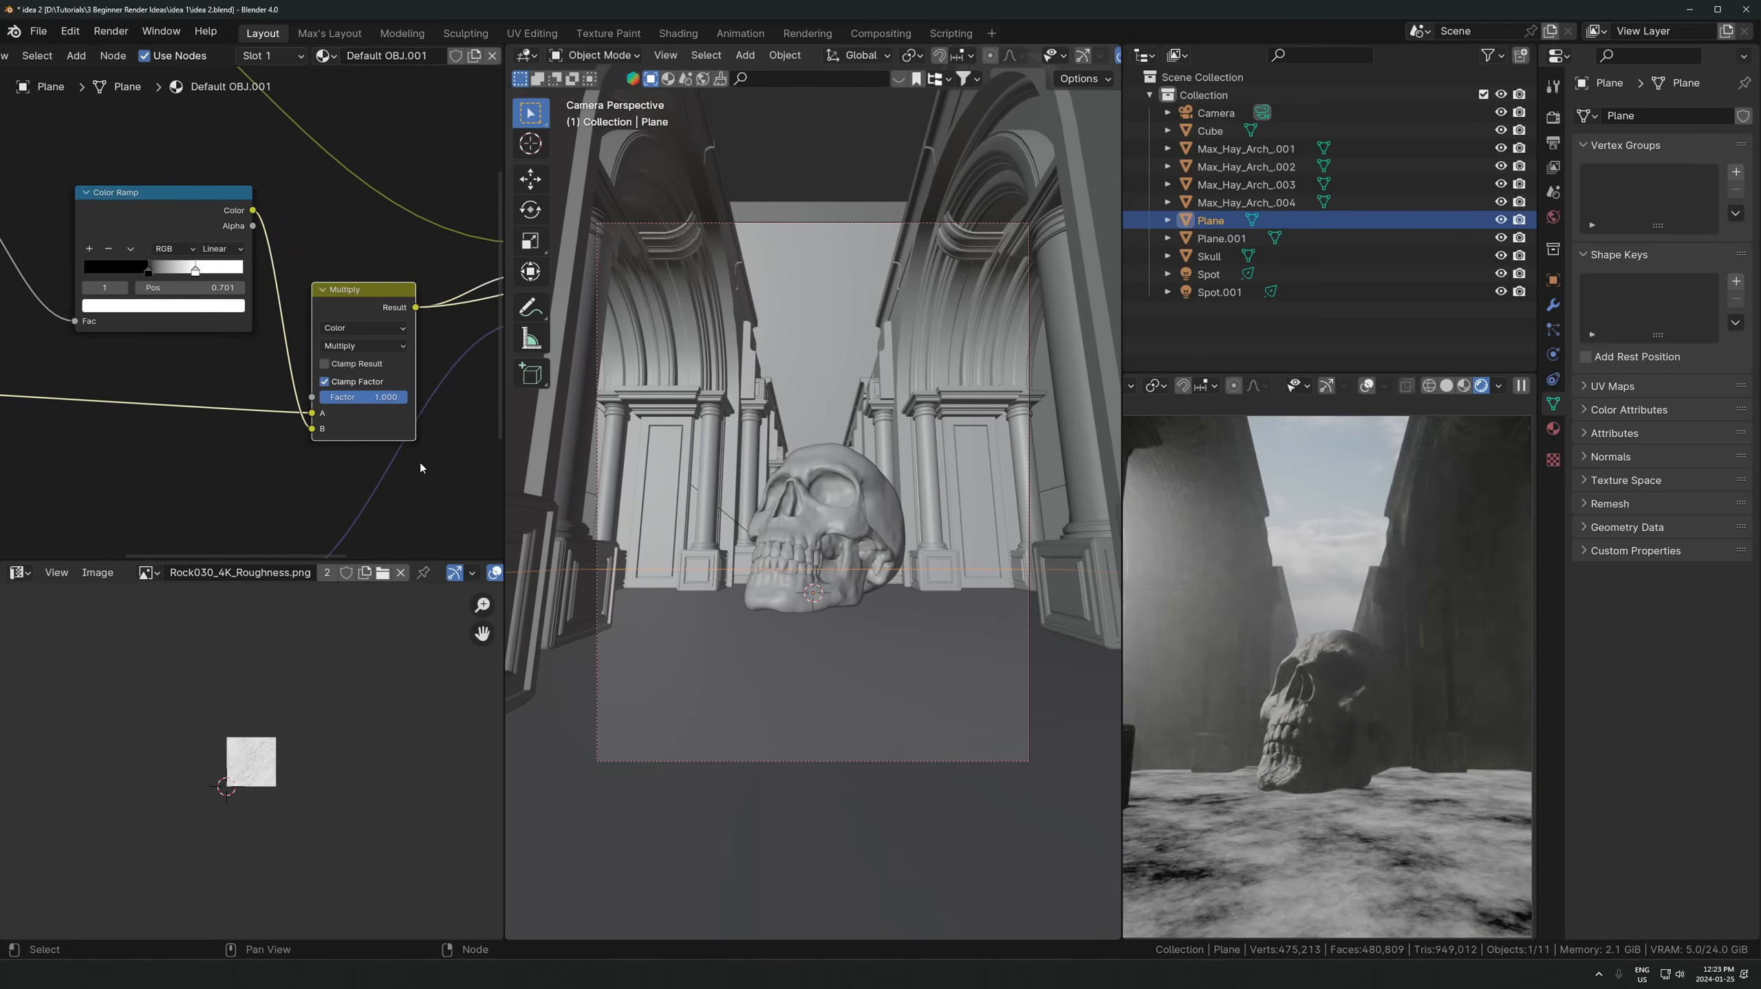
pyautogui.scroll(-2, 411, 469)
pyautogui.keyDown('ctrl'); pyautogui.keyDown('shift'); pyautogui.click(477, 253); pyautogui.keyUp('shift'); pyautogui.keyUp('ctrl')
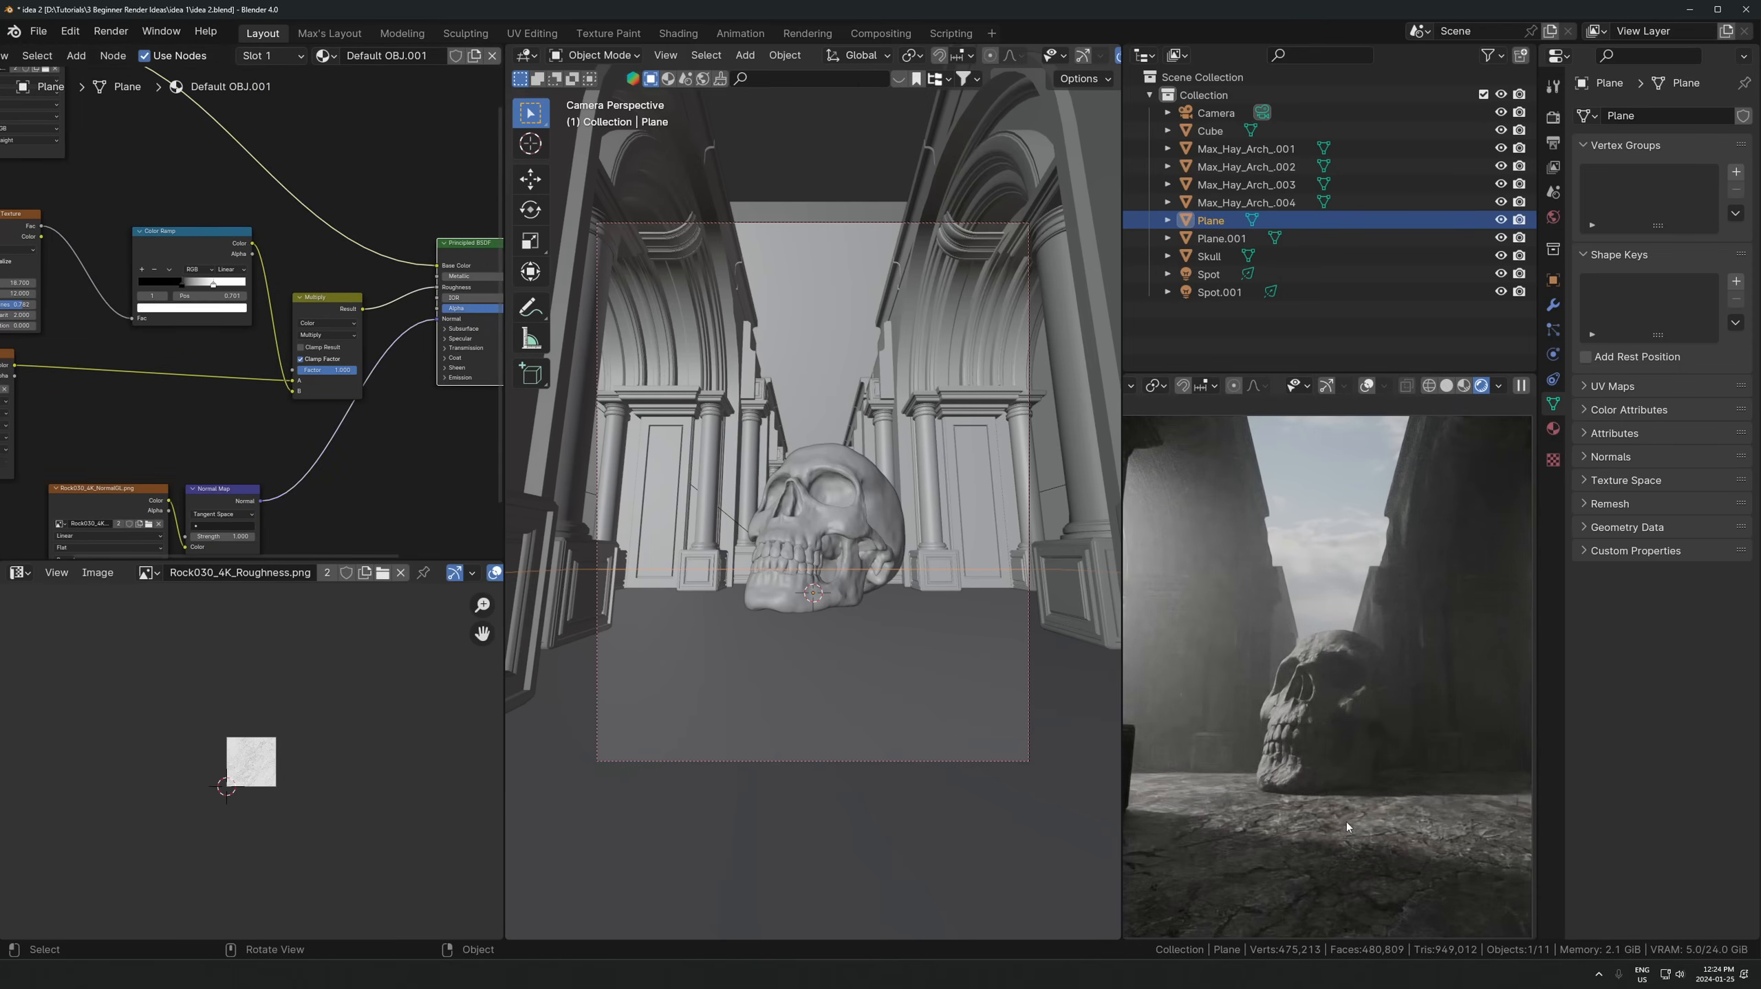
pyautogui.scroll(2, 1327, 789)
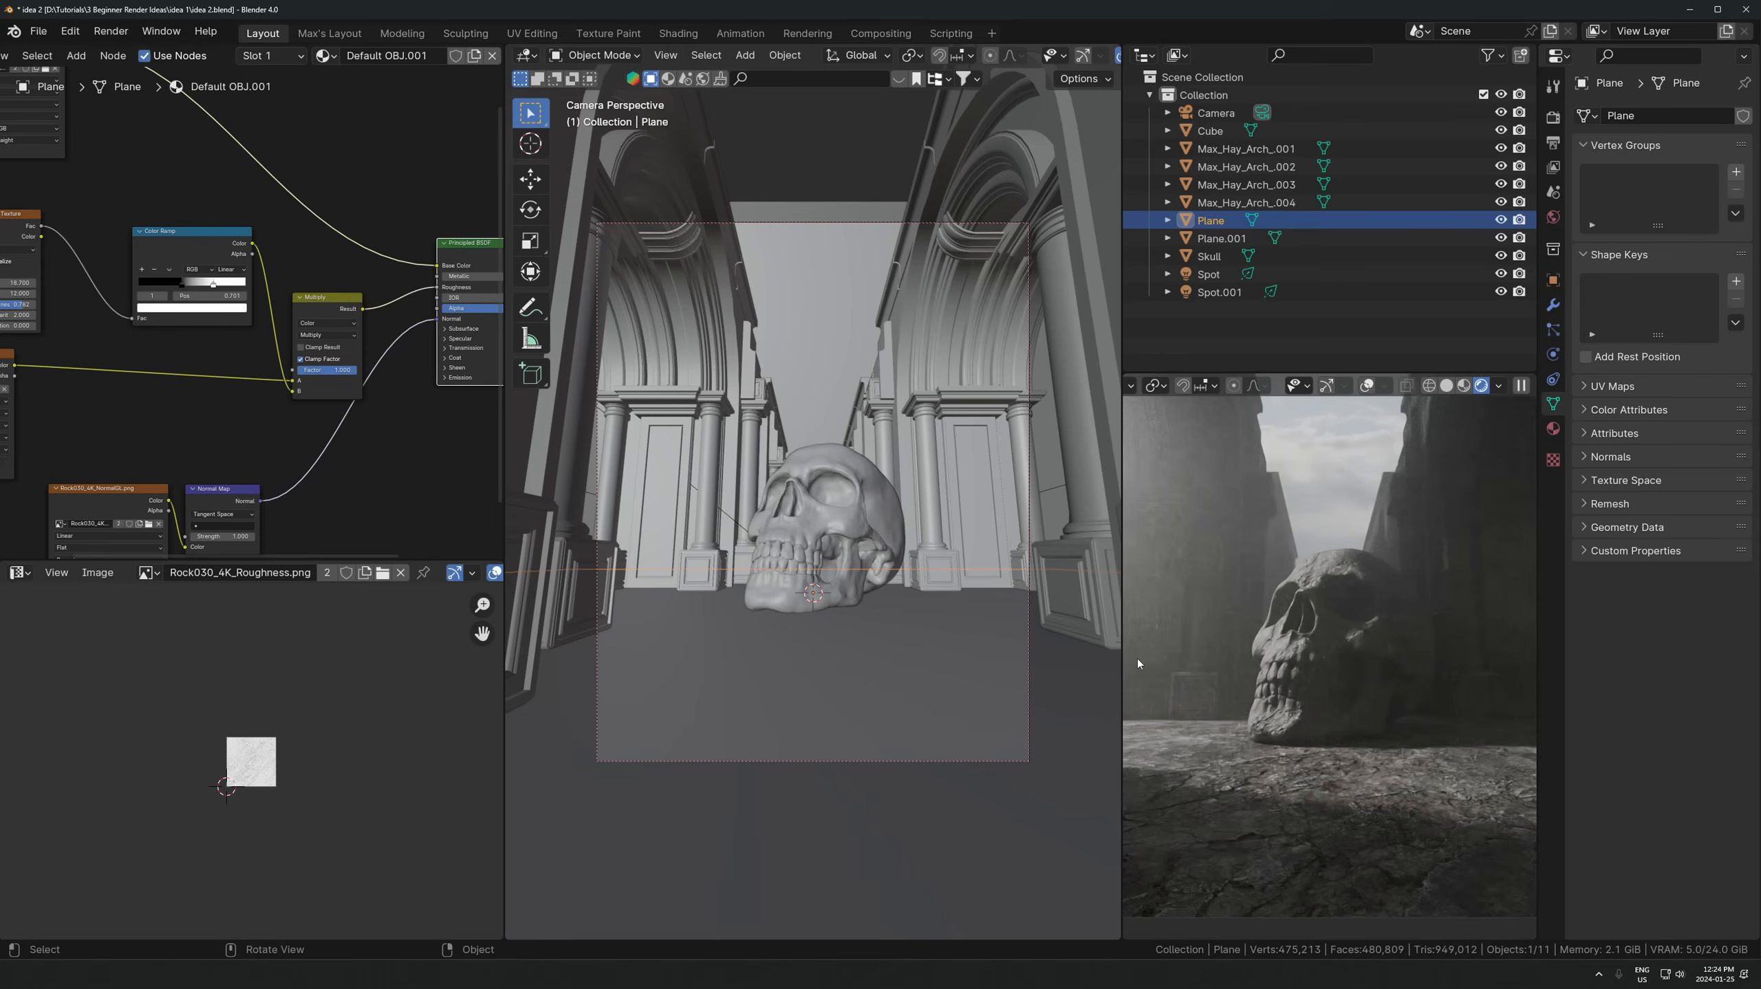
# - Set the strength of the ground material's Normal Map to 0.000
pyautogui.scroll(4, 380, 551)
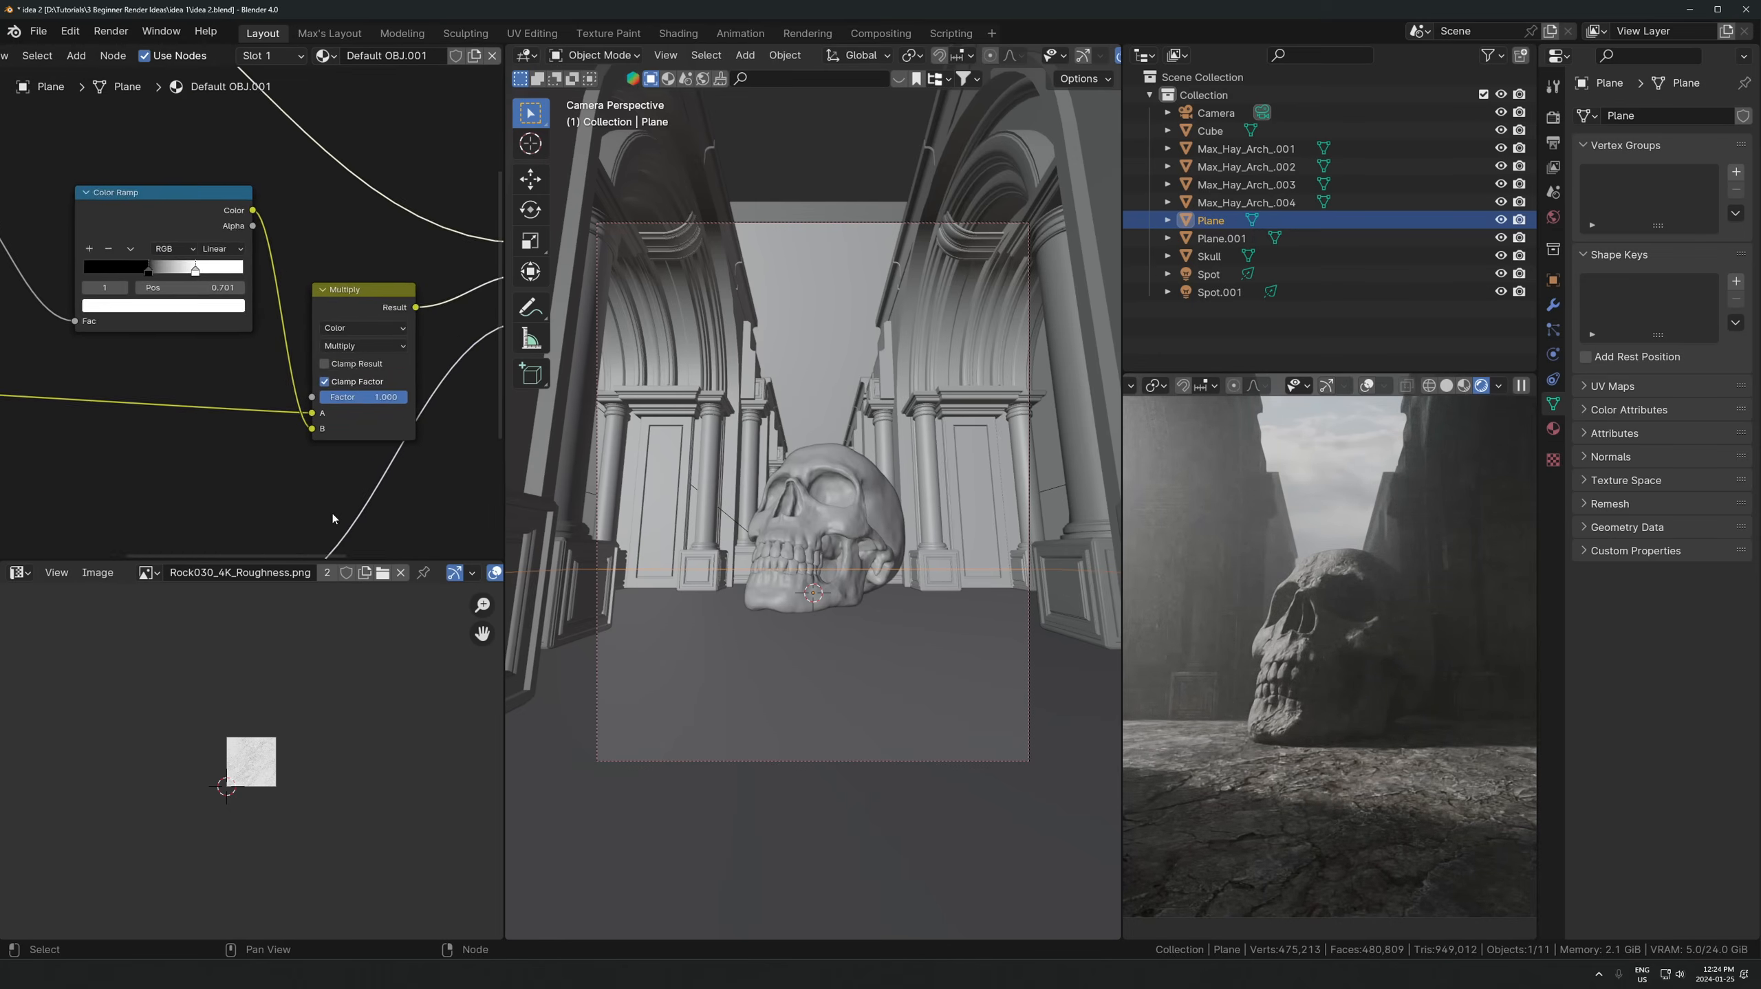
pyautogui.moveTo(313, 429); pyautogui.dragTo(264, 429)
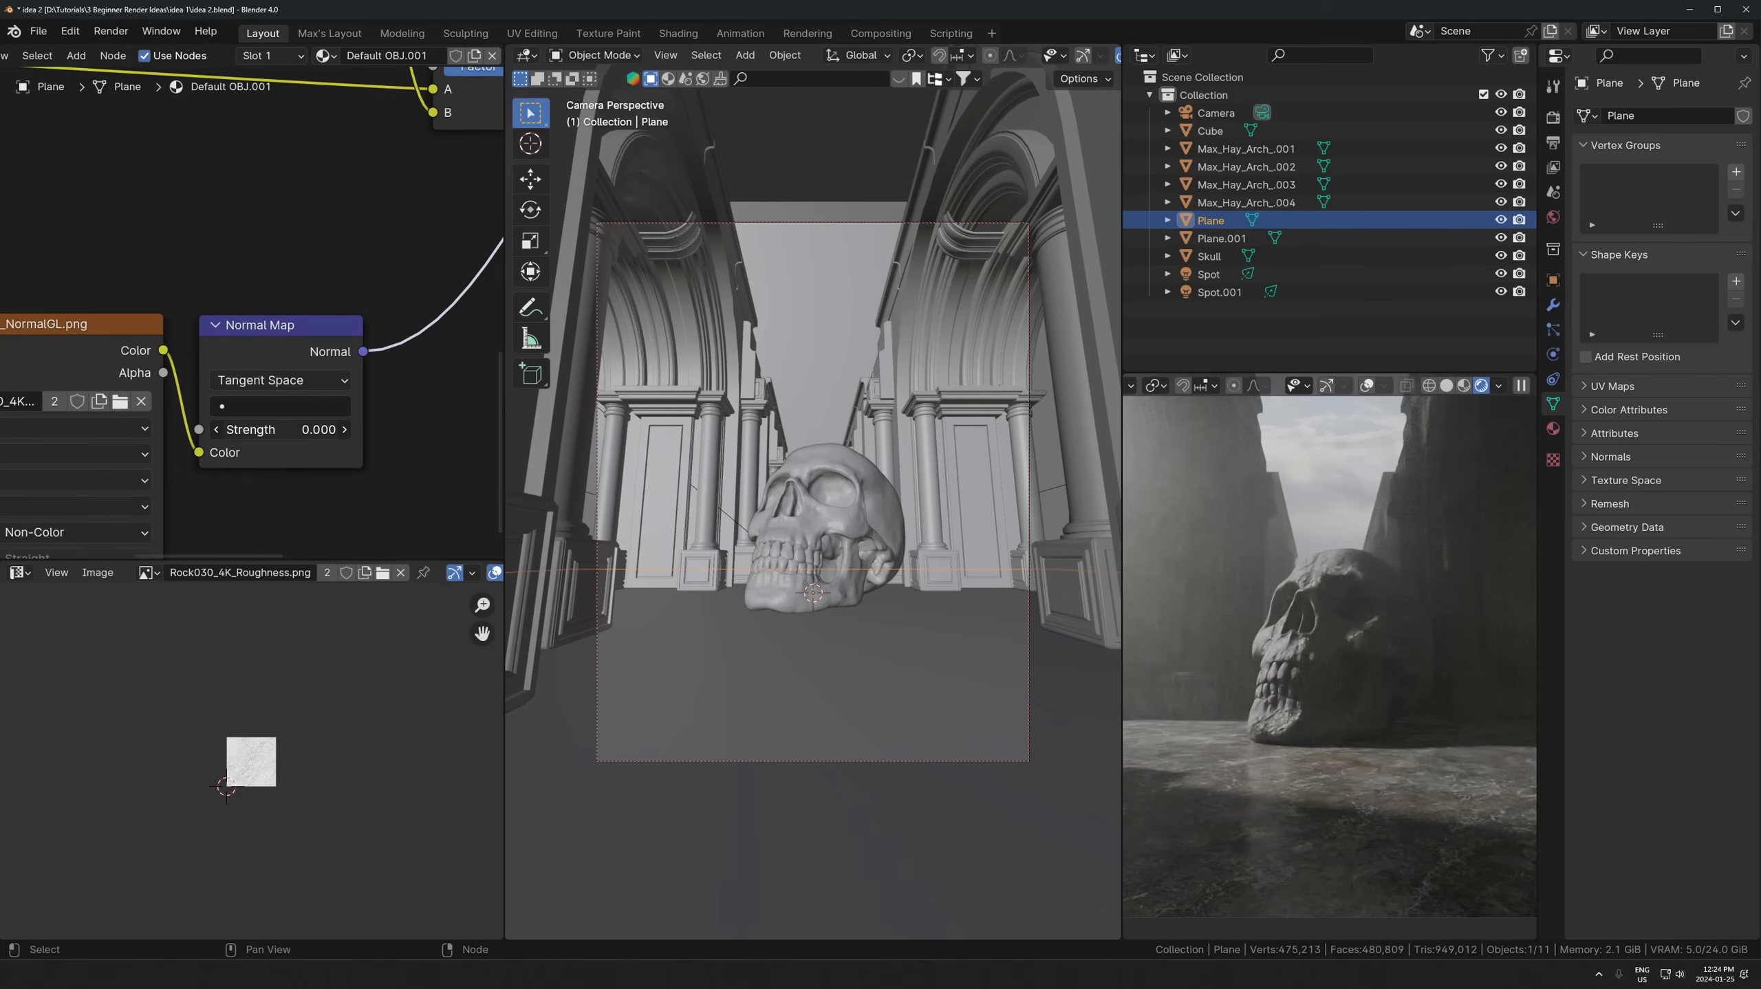
# - Set the noise Color Ramp's black stop to position 0.480 and its white stop to 0.668
pyautogui.scroll(-3, 182, 176)
pyautogui.moveTo(177, 166); pyautogui.dragTo(310, 406, button='middle')
pyautogui.moveTo(333, 186)
pyautogui.mouseDown()
pyautogui.moveTo(375, 186)
pyautogui.moveTo(350, 193)
pyautogui.mouseUp()
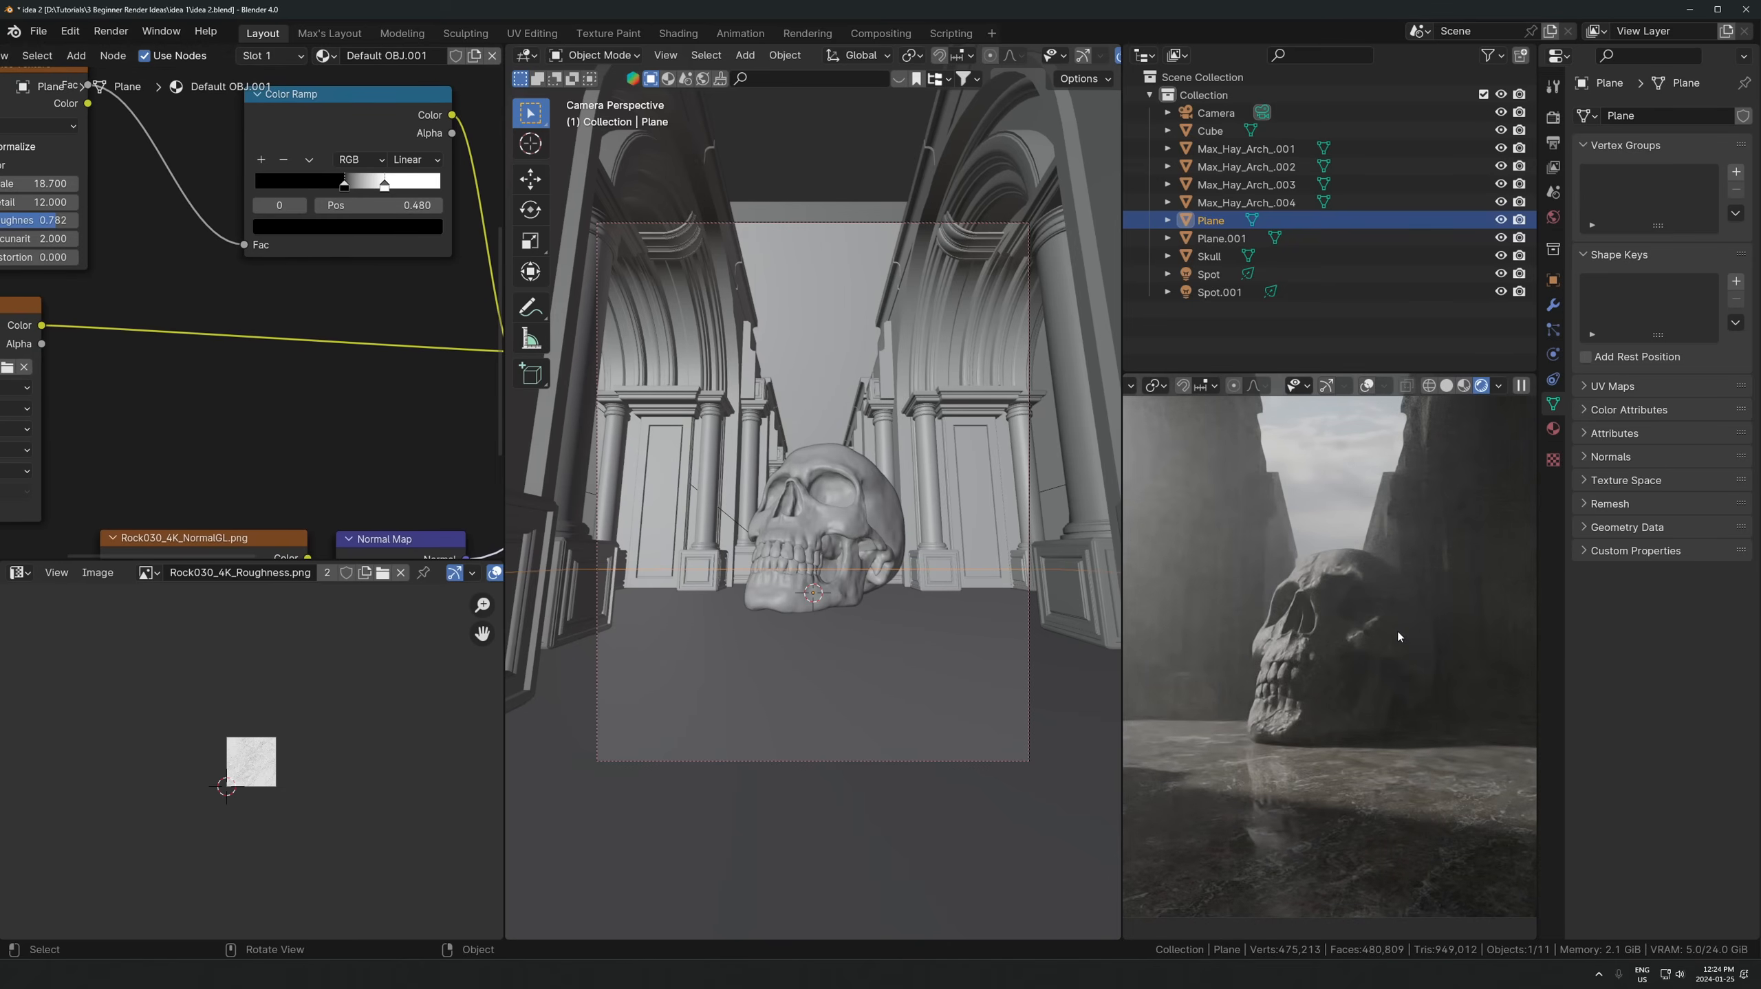
pyautogui.scroll(-2, 251, 317)
pyautogui.click(352, 211)
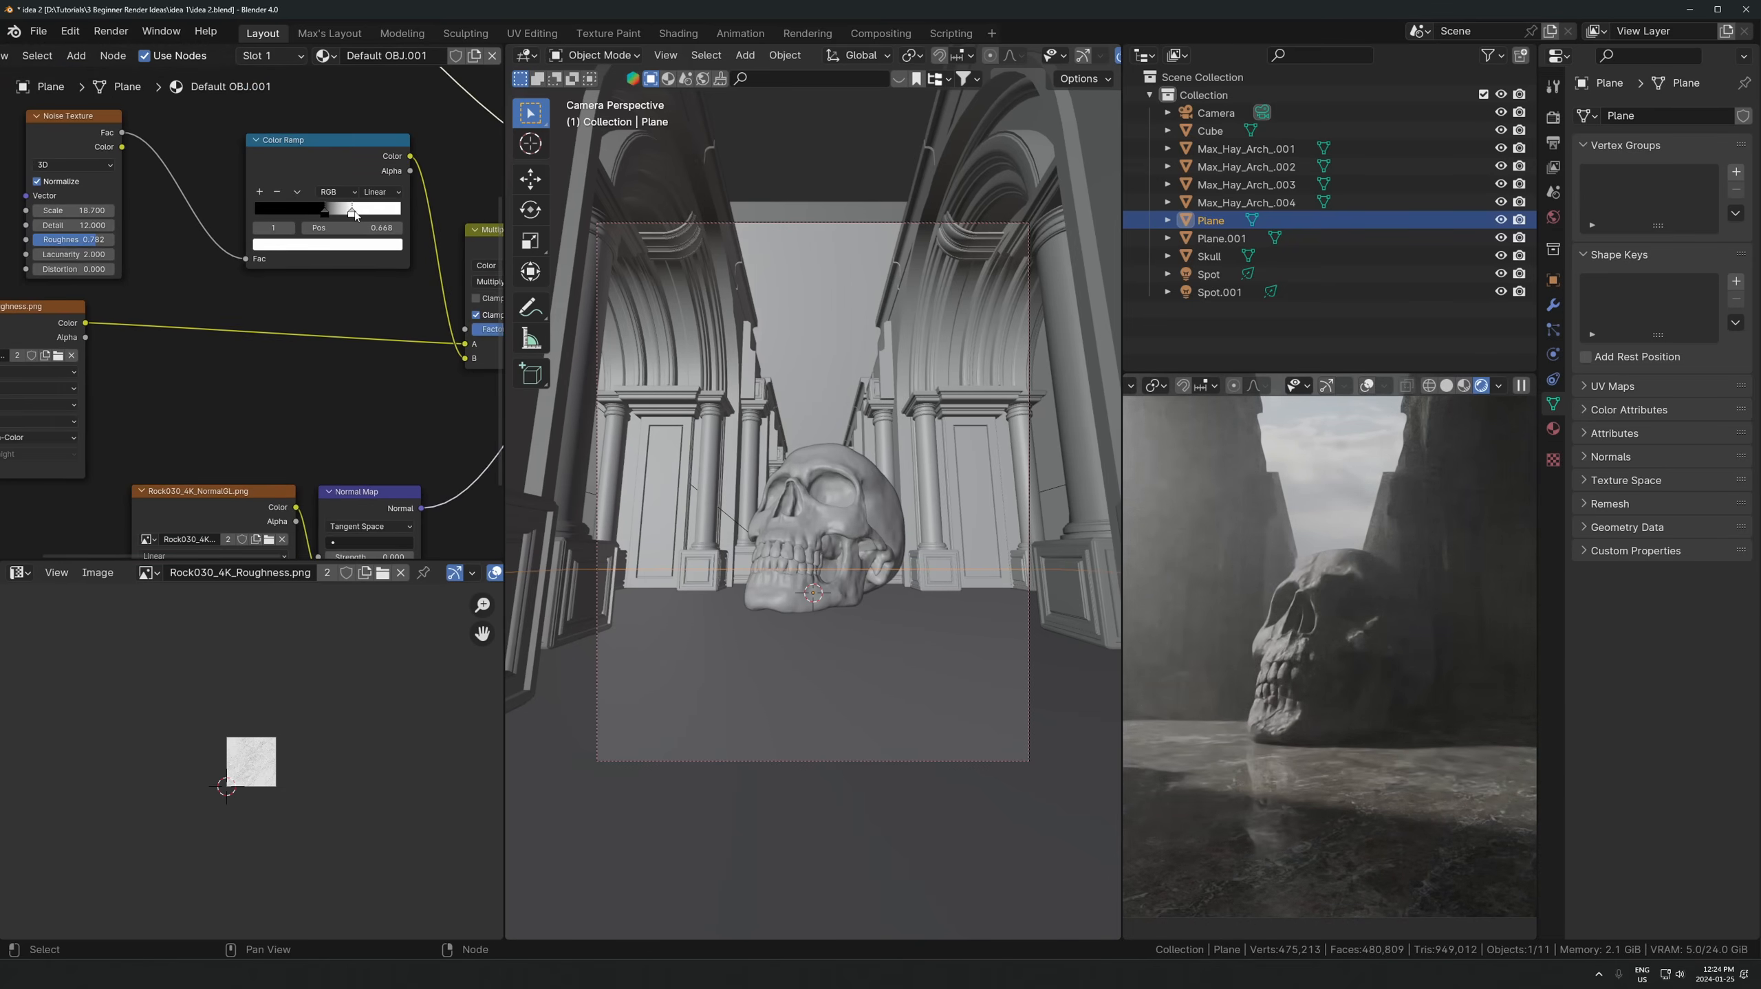
pyautogui.scroll(-1, 432, 514)
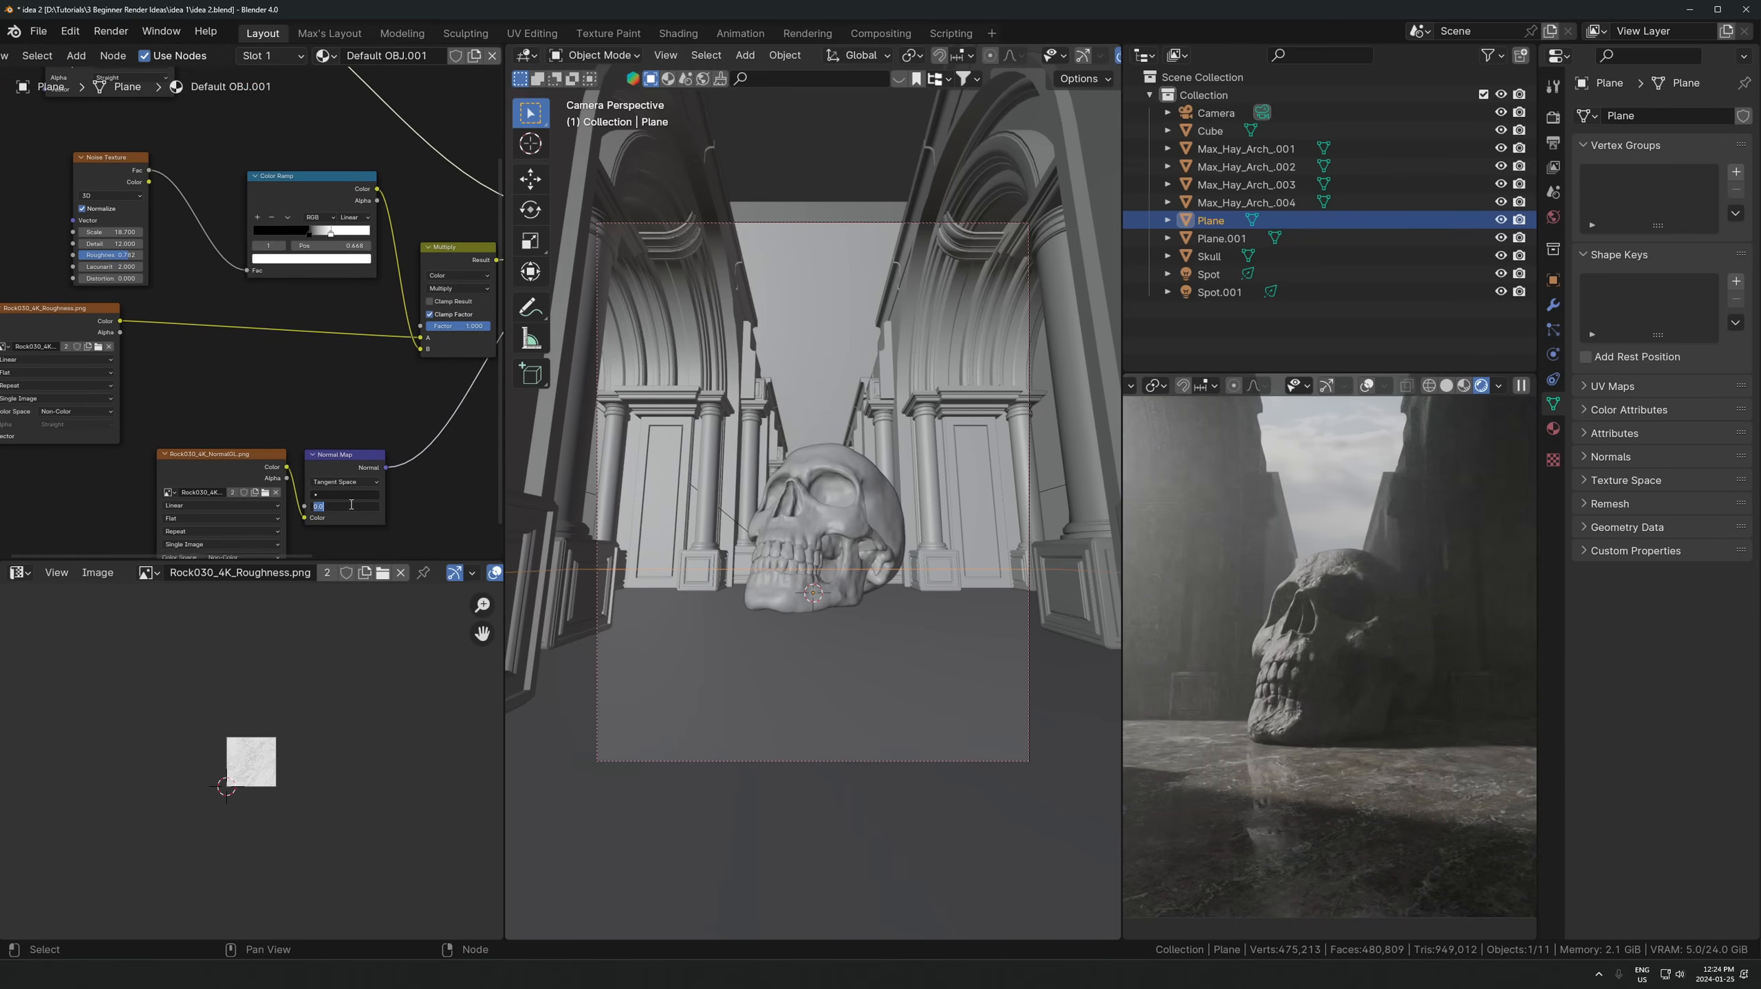
# - Connect the noise Color Ramp's color output to the Normal Map's strength and move the NormalGL image texture node aside
pyautogui.scroll(1, 423, 157)
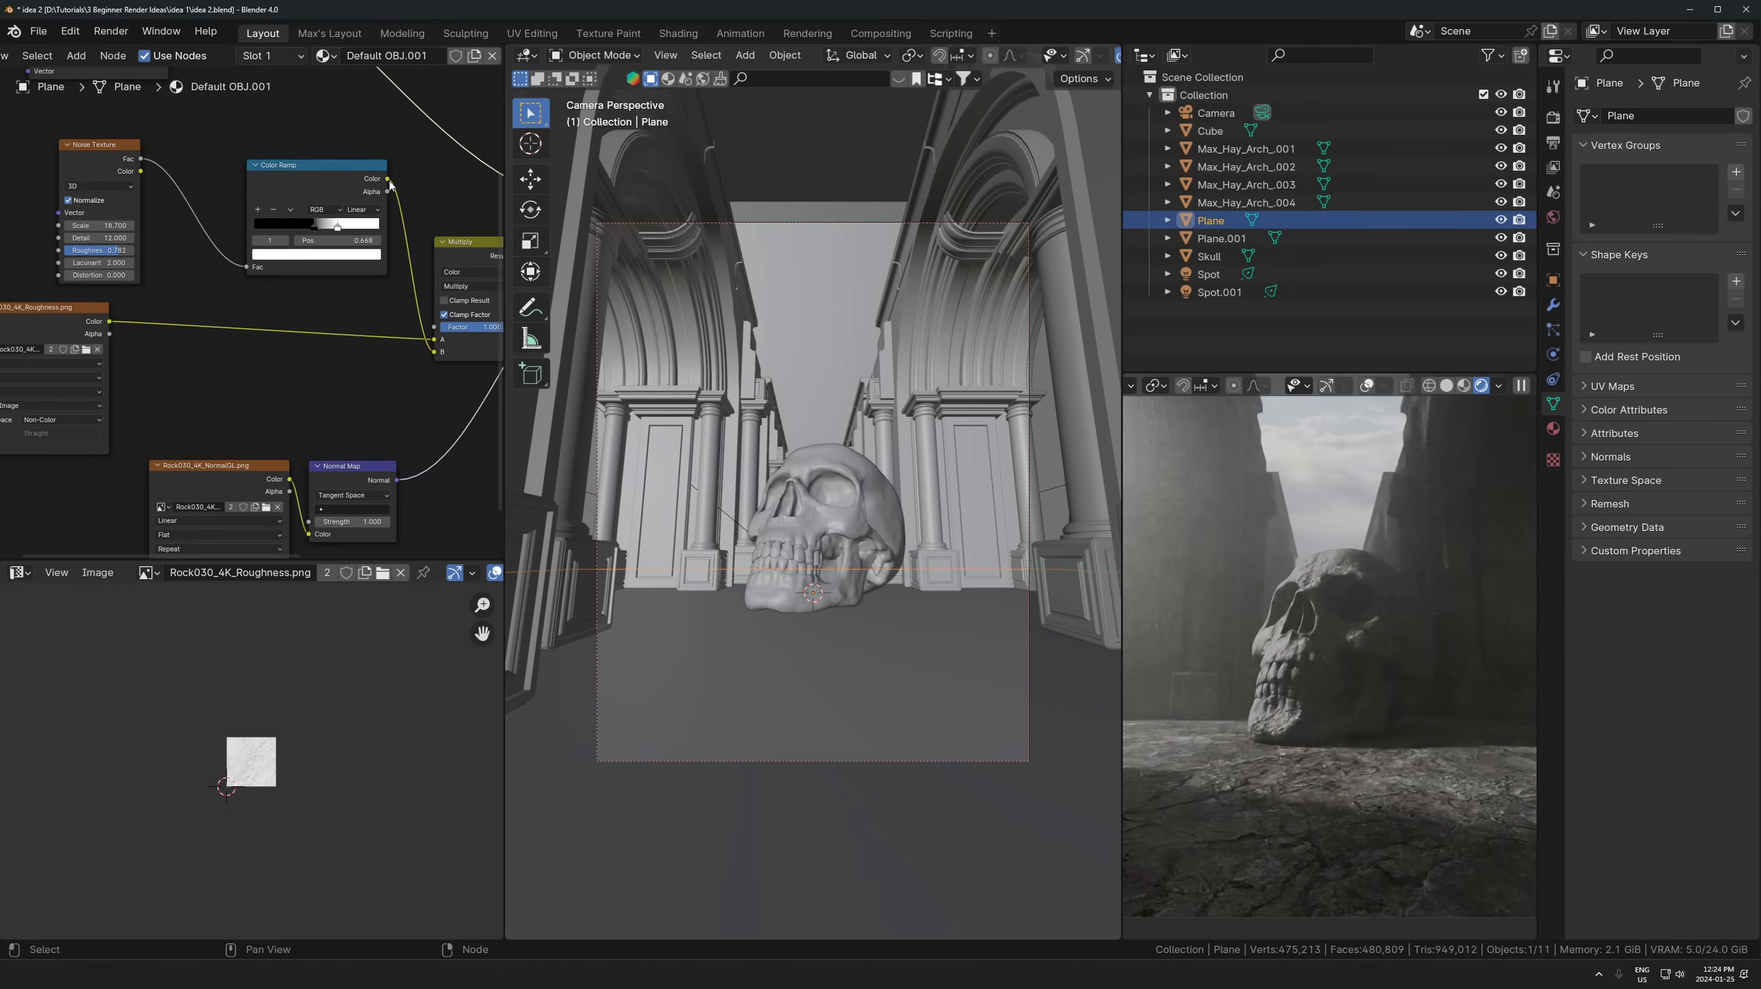
pyautogui.moveTo(388, 180); pyautogui.dragTo(463, 386)
pyautogui.moveTo(302, 526); pyautogui.dragTo(301, 521)
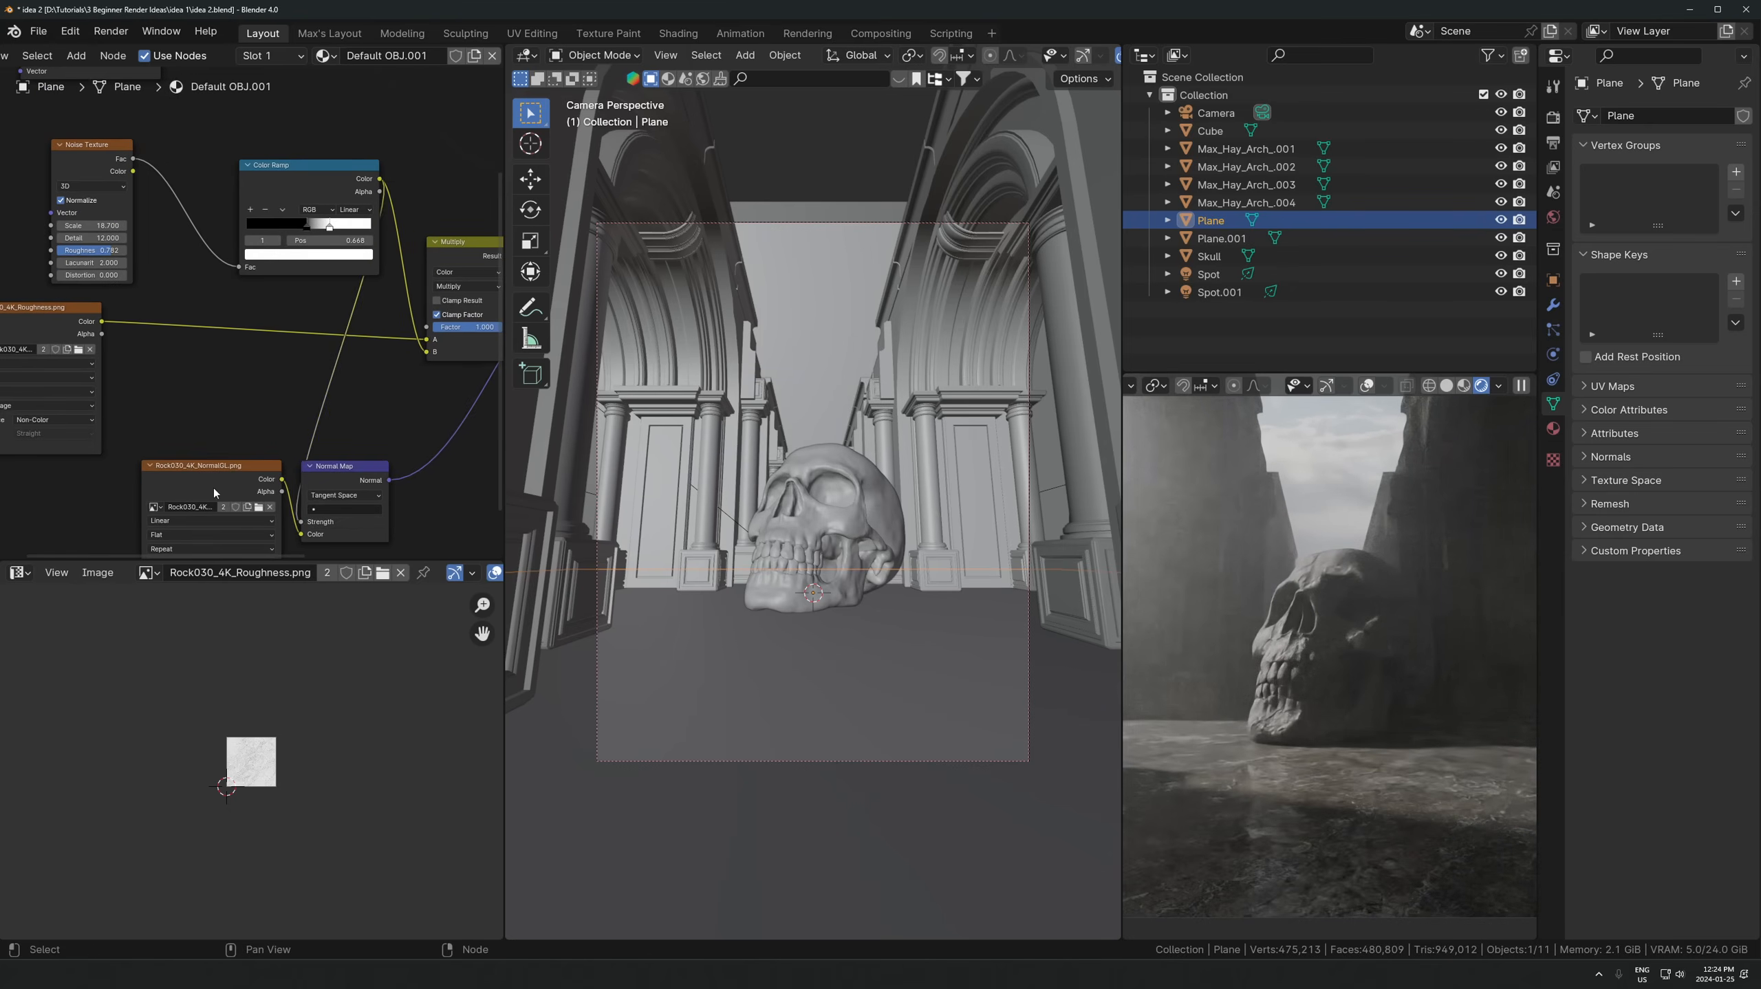
pyautogui.click(228, 485)
pyautogui.scroll(1, 278, 485)
pyautogui.moveTo(312, 479); pyautogui.dragTo(331, 374, button='middle')
pyautogui.moveTo(232, 403); pyautogui.dragTo(189, 439)
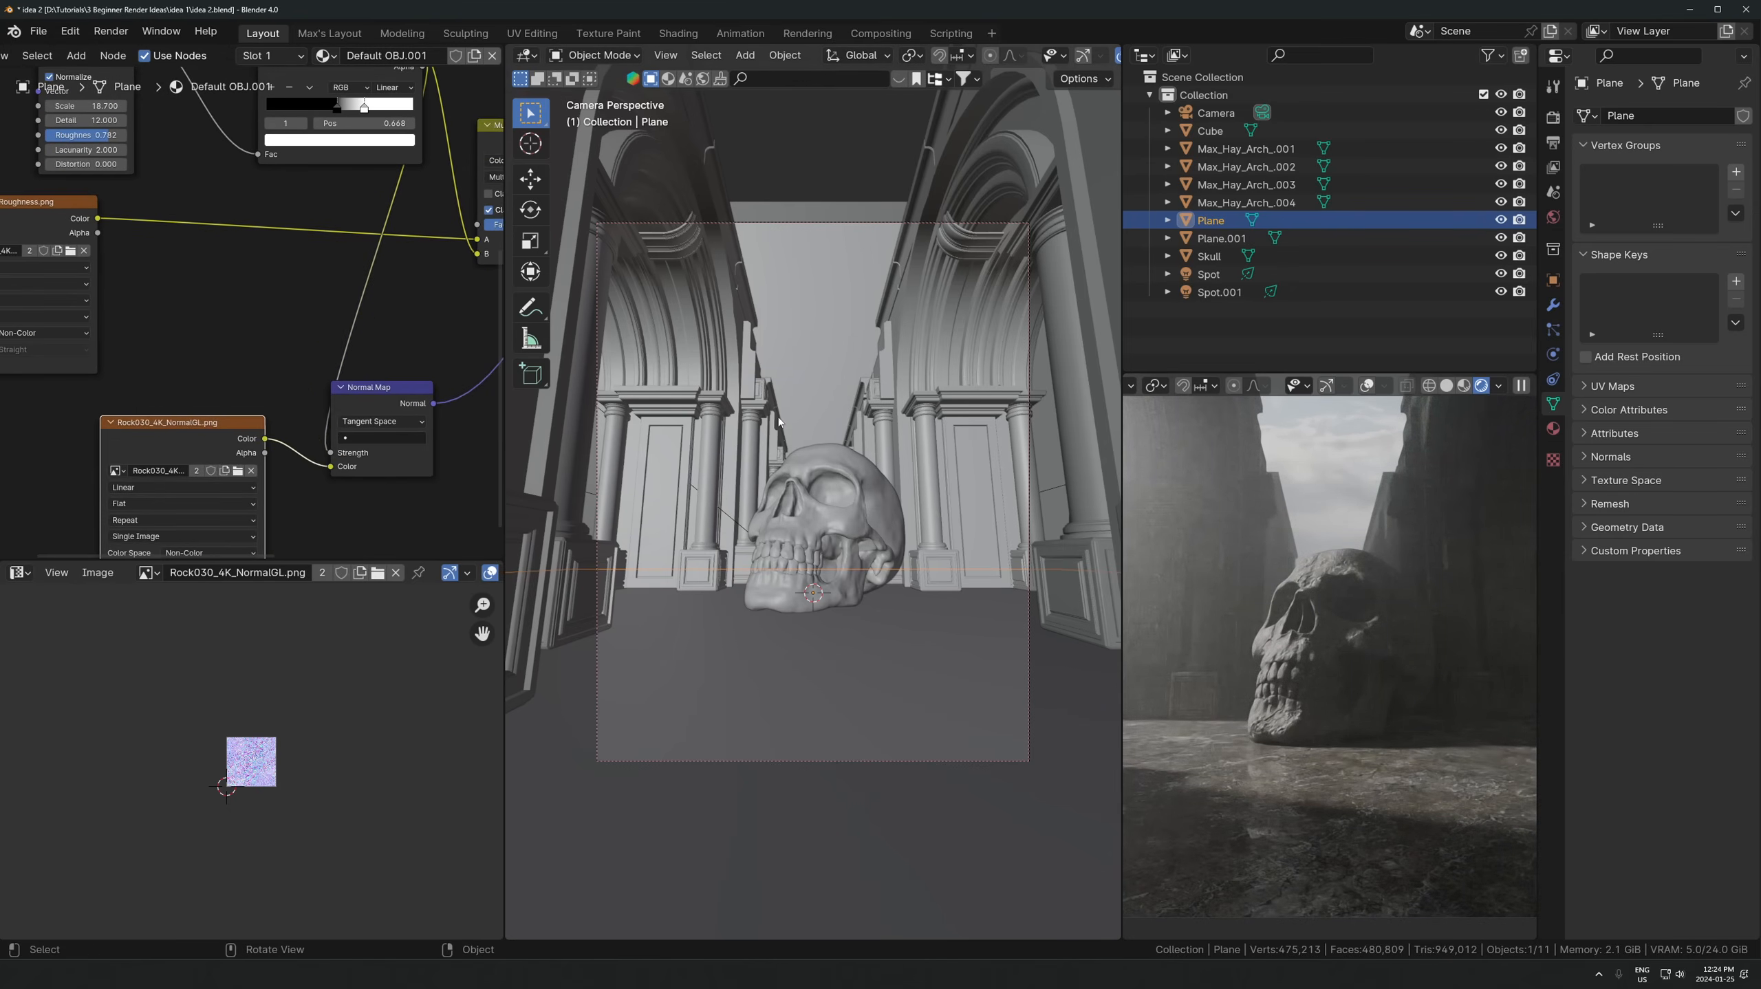
# - Lower the camera by about 0.47 m along the Z axis and inspect the ground's reflections up close in the rendered view
pyautogui.click(814, 224)
pyautogui.press('g')
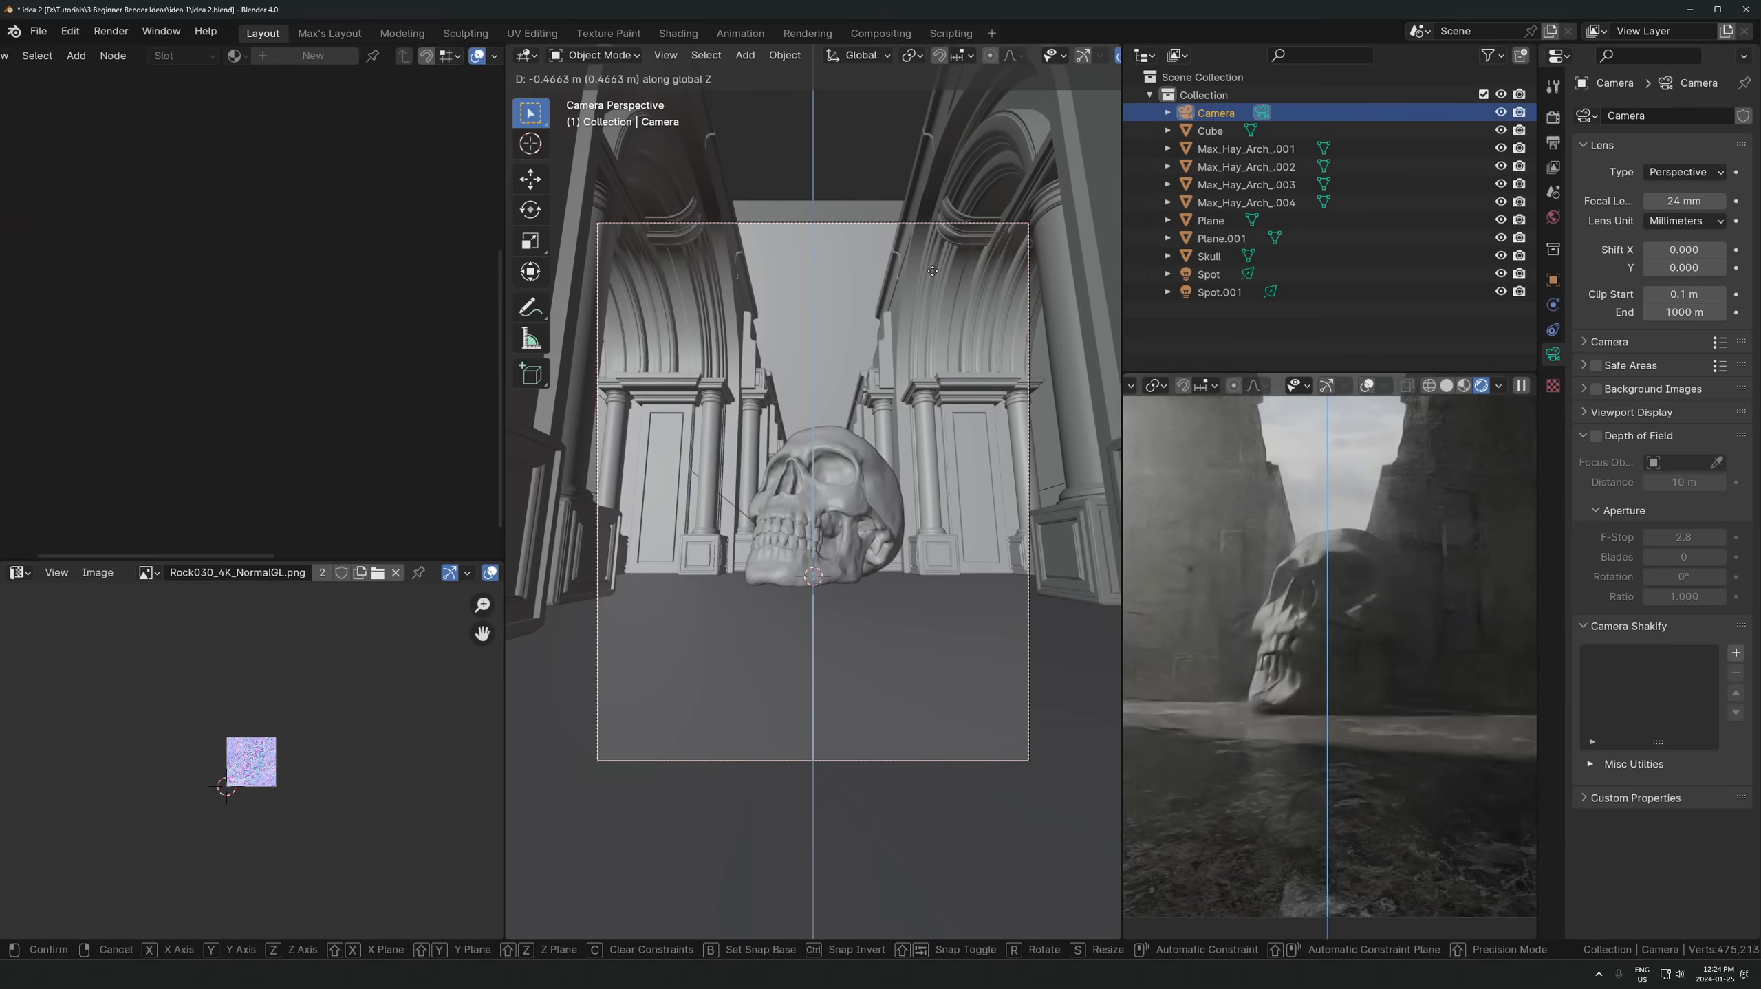
pyautogui.click(974, 308)
pyautogui.scroll(5, 1417, 806)
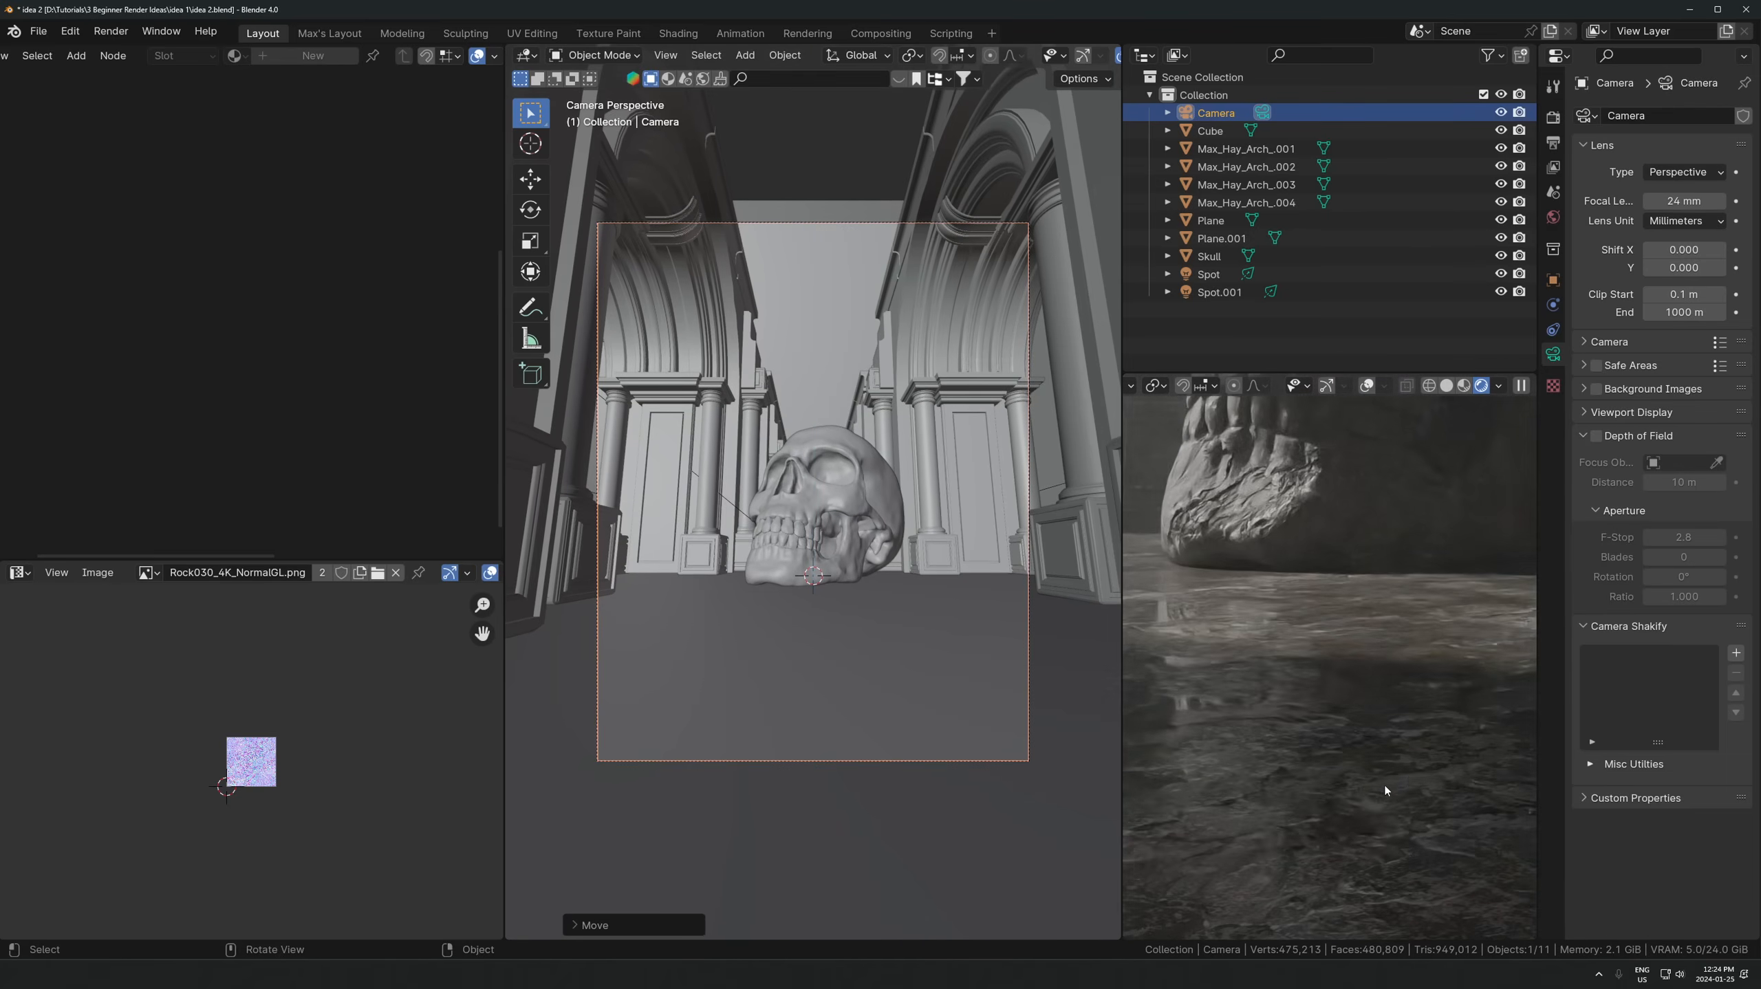
pyautogui.keyDown('shift'); pyautogui.moveTo(1308, 749); pyautogui.dragTo(1172, 666, button='middle'); pyautogui.keyUp('shift')
pyautogui.scroll(1, 1380, 731)
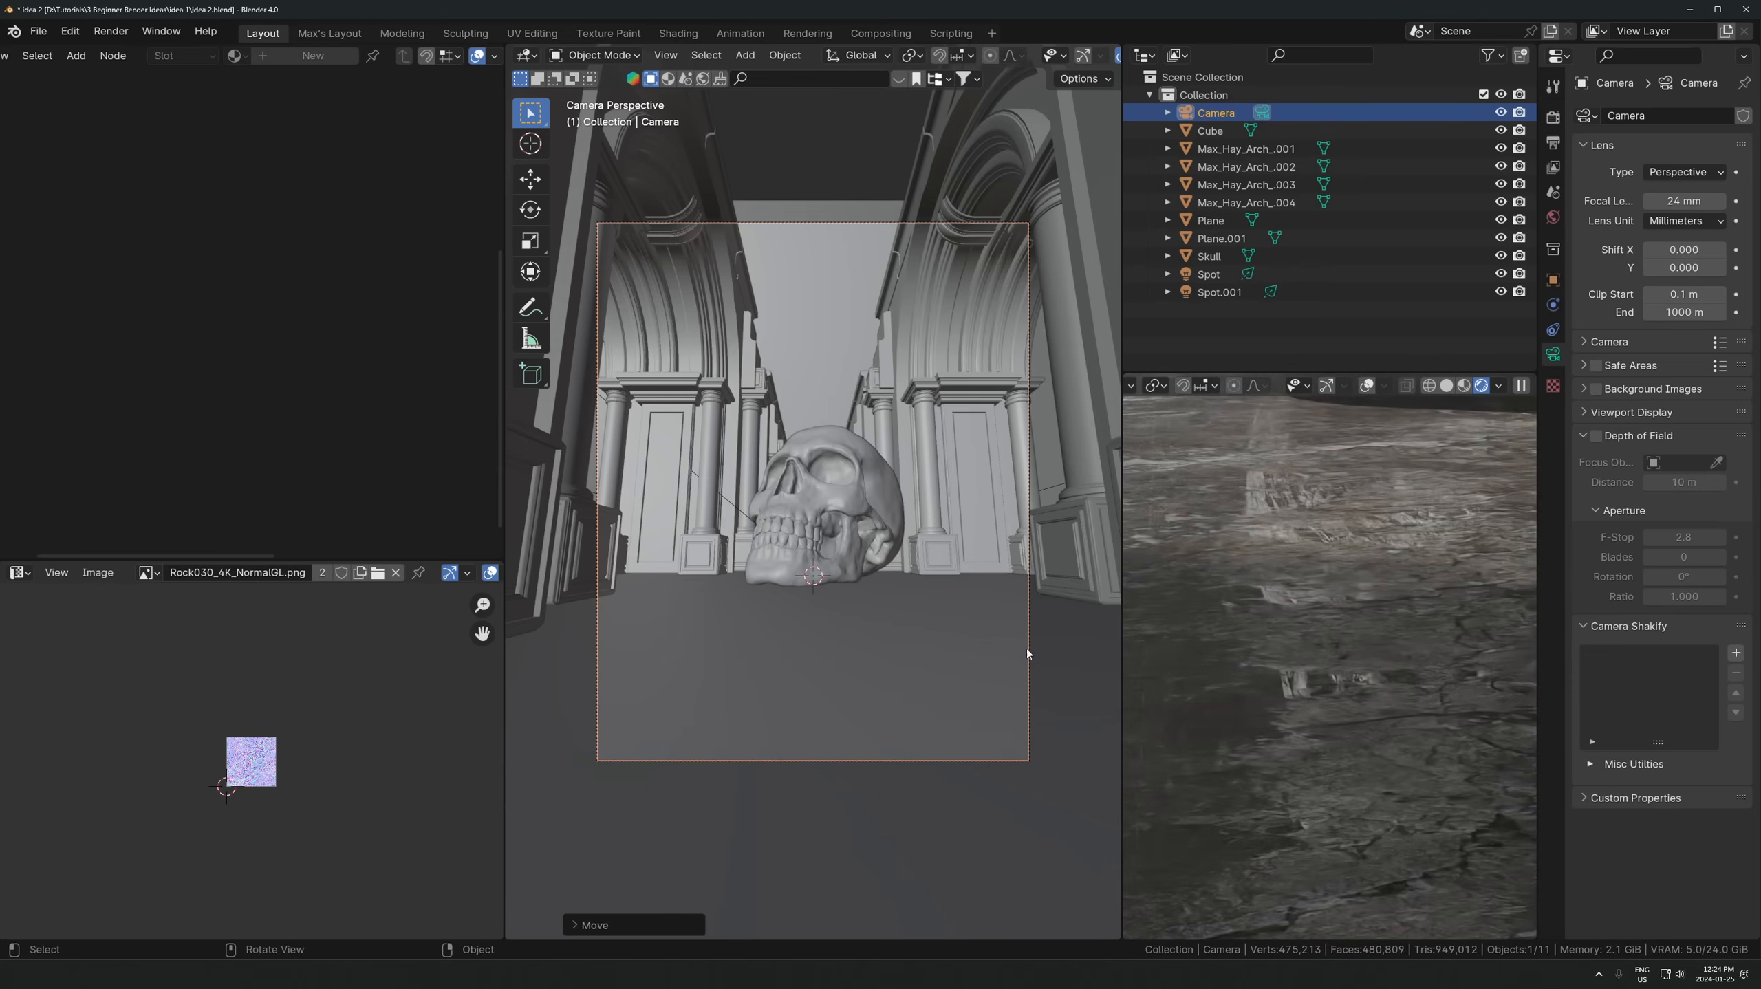
# - Route the Noise Texture's Fac output through a duplicate of the Color Ramp into the ground material's Normal Map strength
pyautogui.click(750, 625)
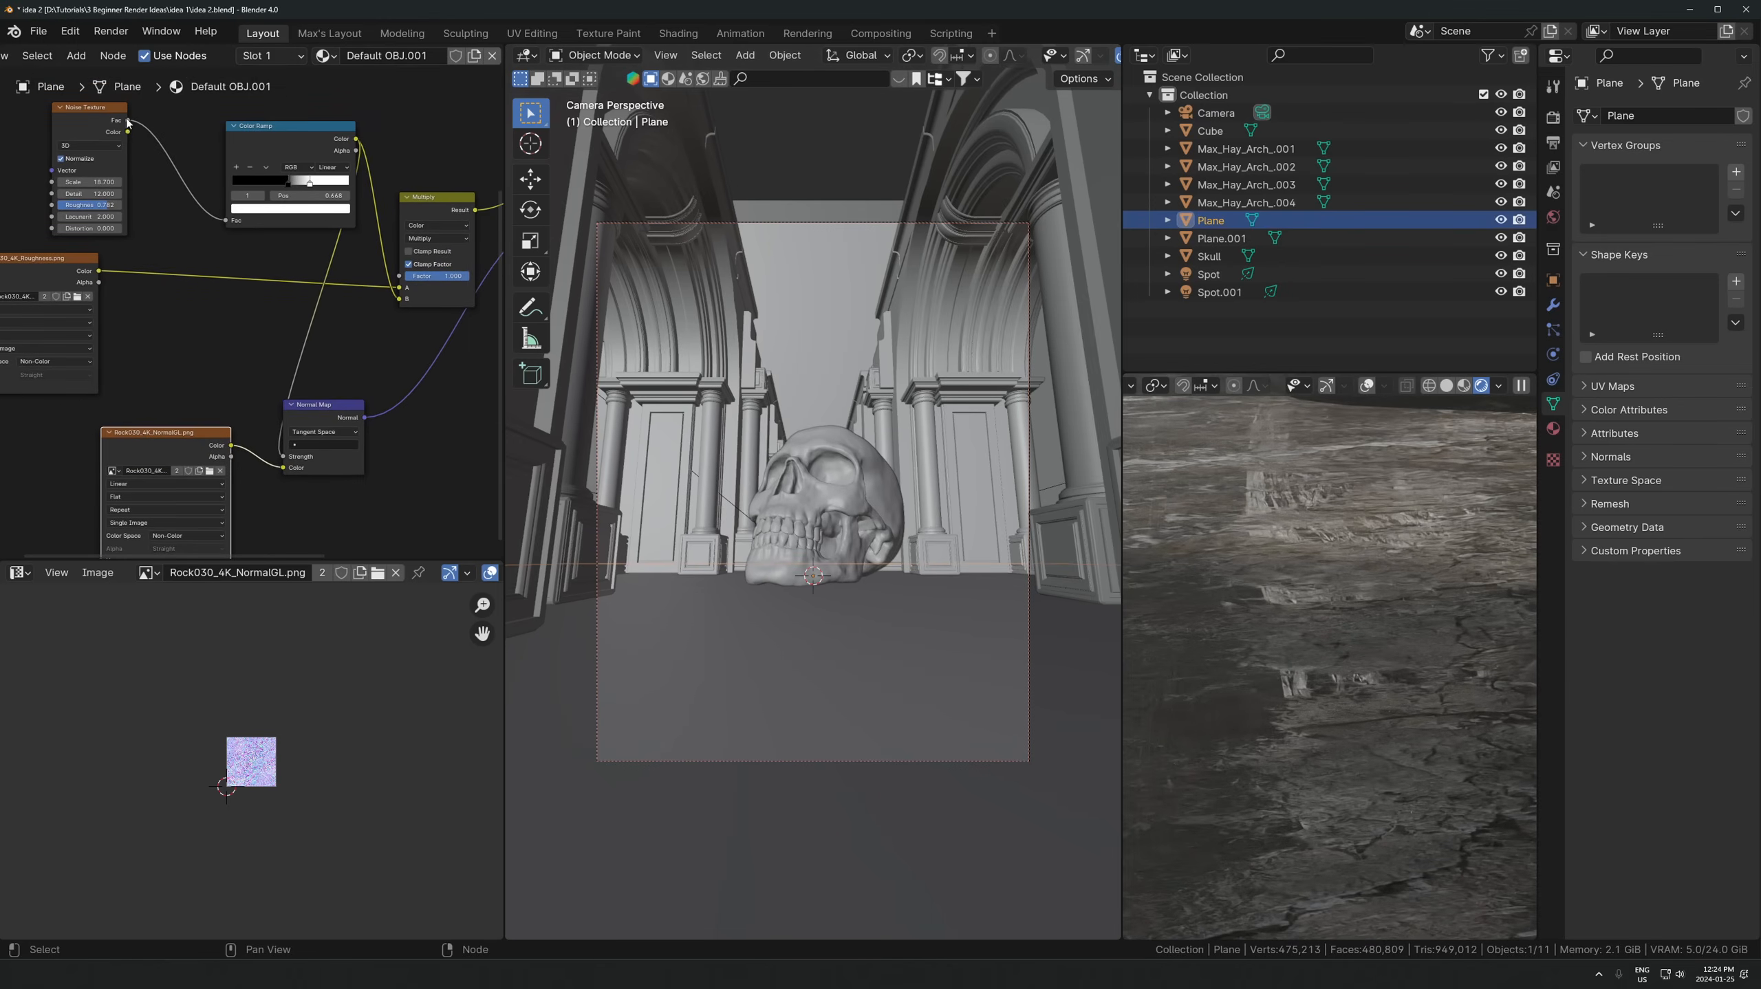
pyautogui.moveTo(290, 463); pyautogui.dragTo(287, 458)
pyautogui.click(294, 149)
pyautogui.hotkey('shift', 'd')
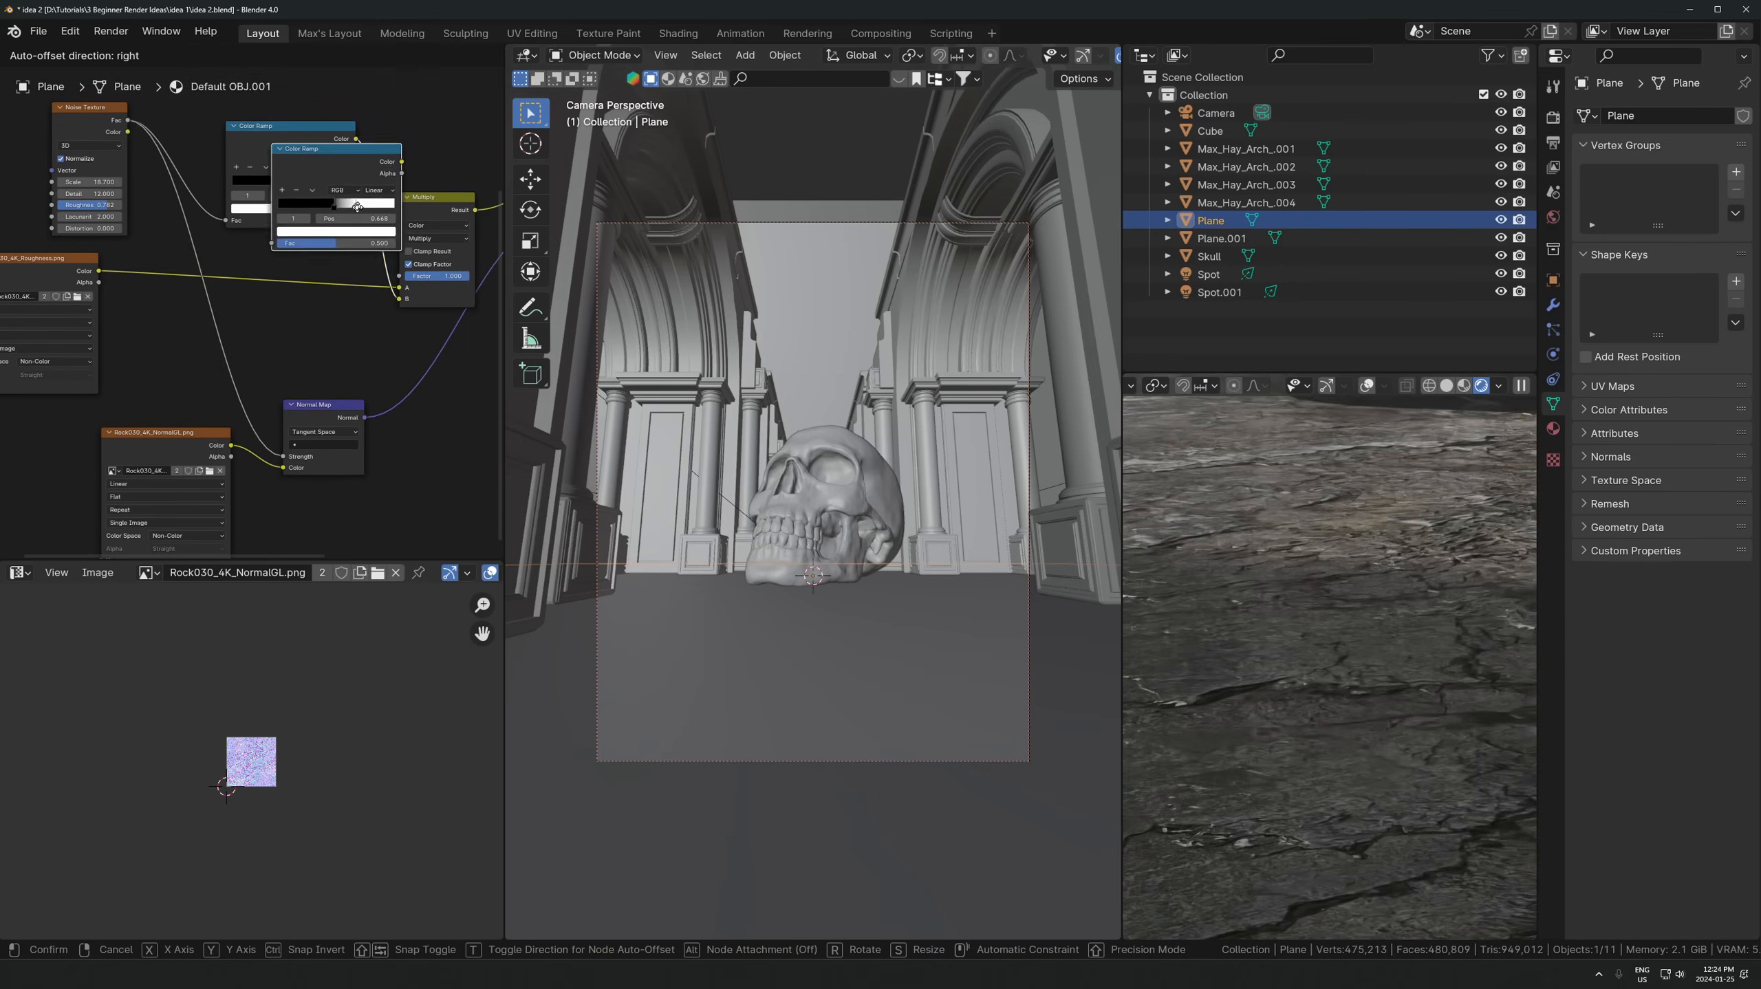
pyautogui.click(242, 314)
pyautogui.scroll(2, 286, 386)
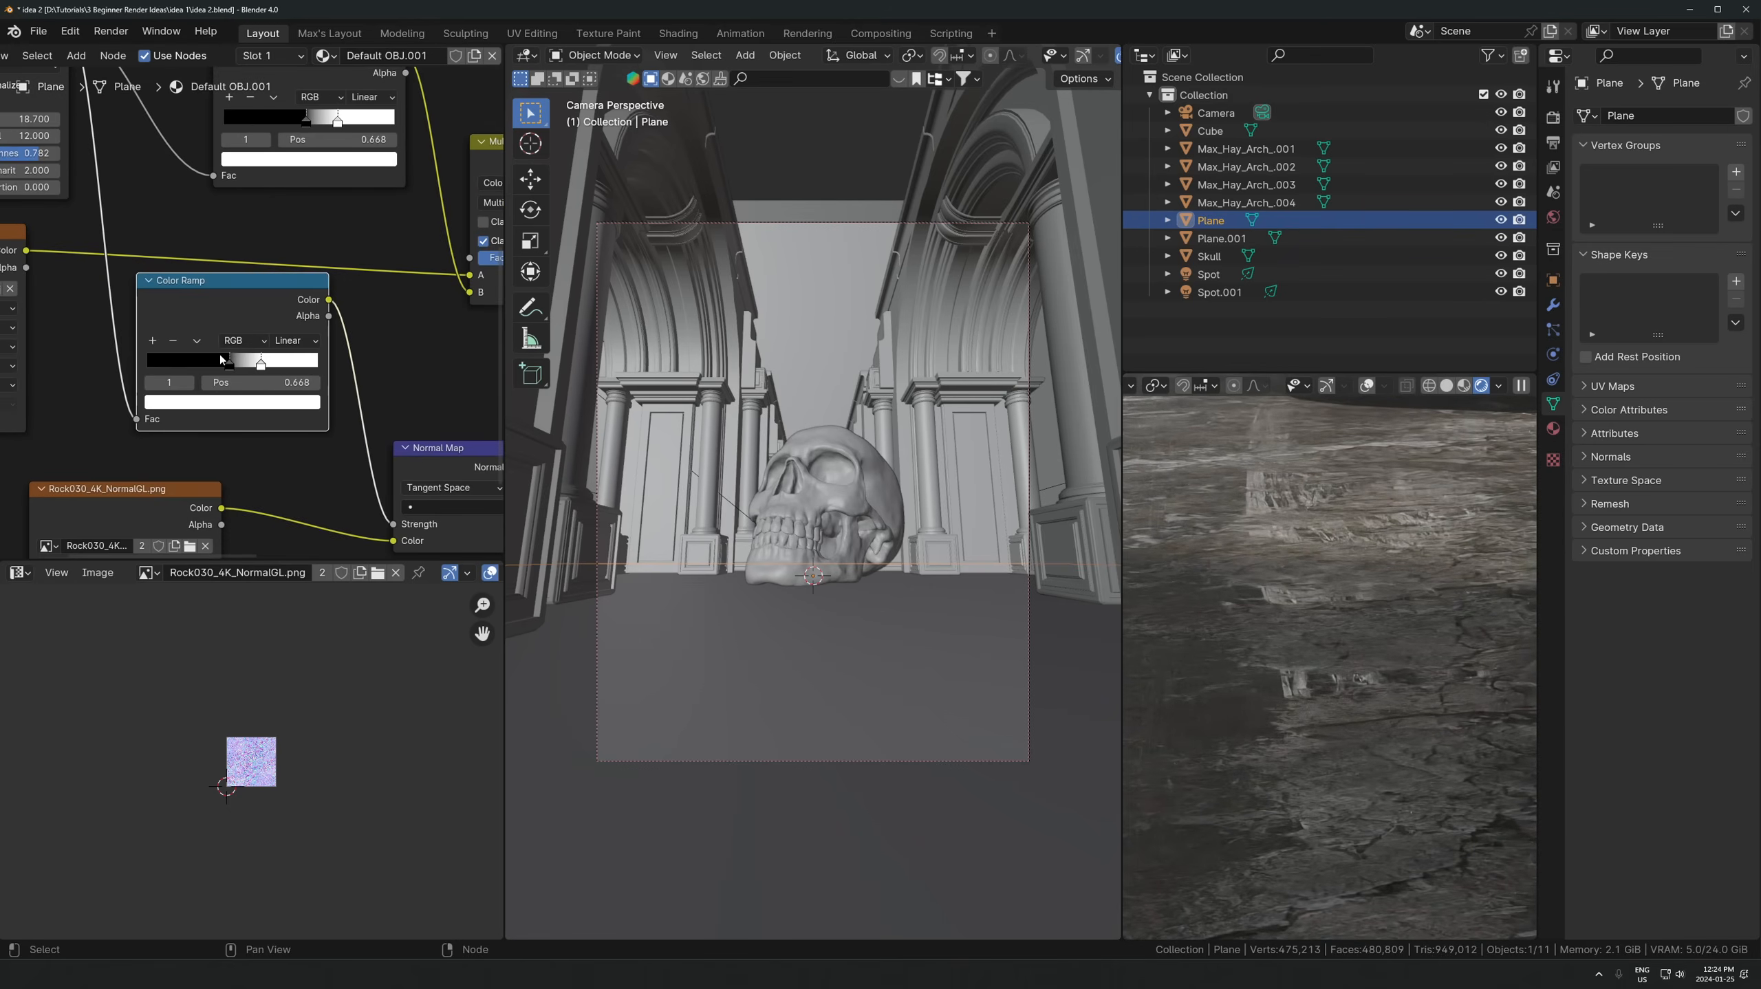
# - Set the duplicated Color Ramp's black stop to position 0.598 and bring its white stop closer to the black one
pyautogui.click(234, 362)
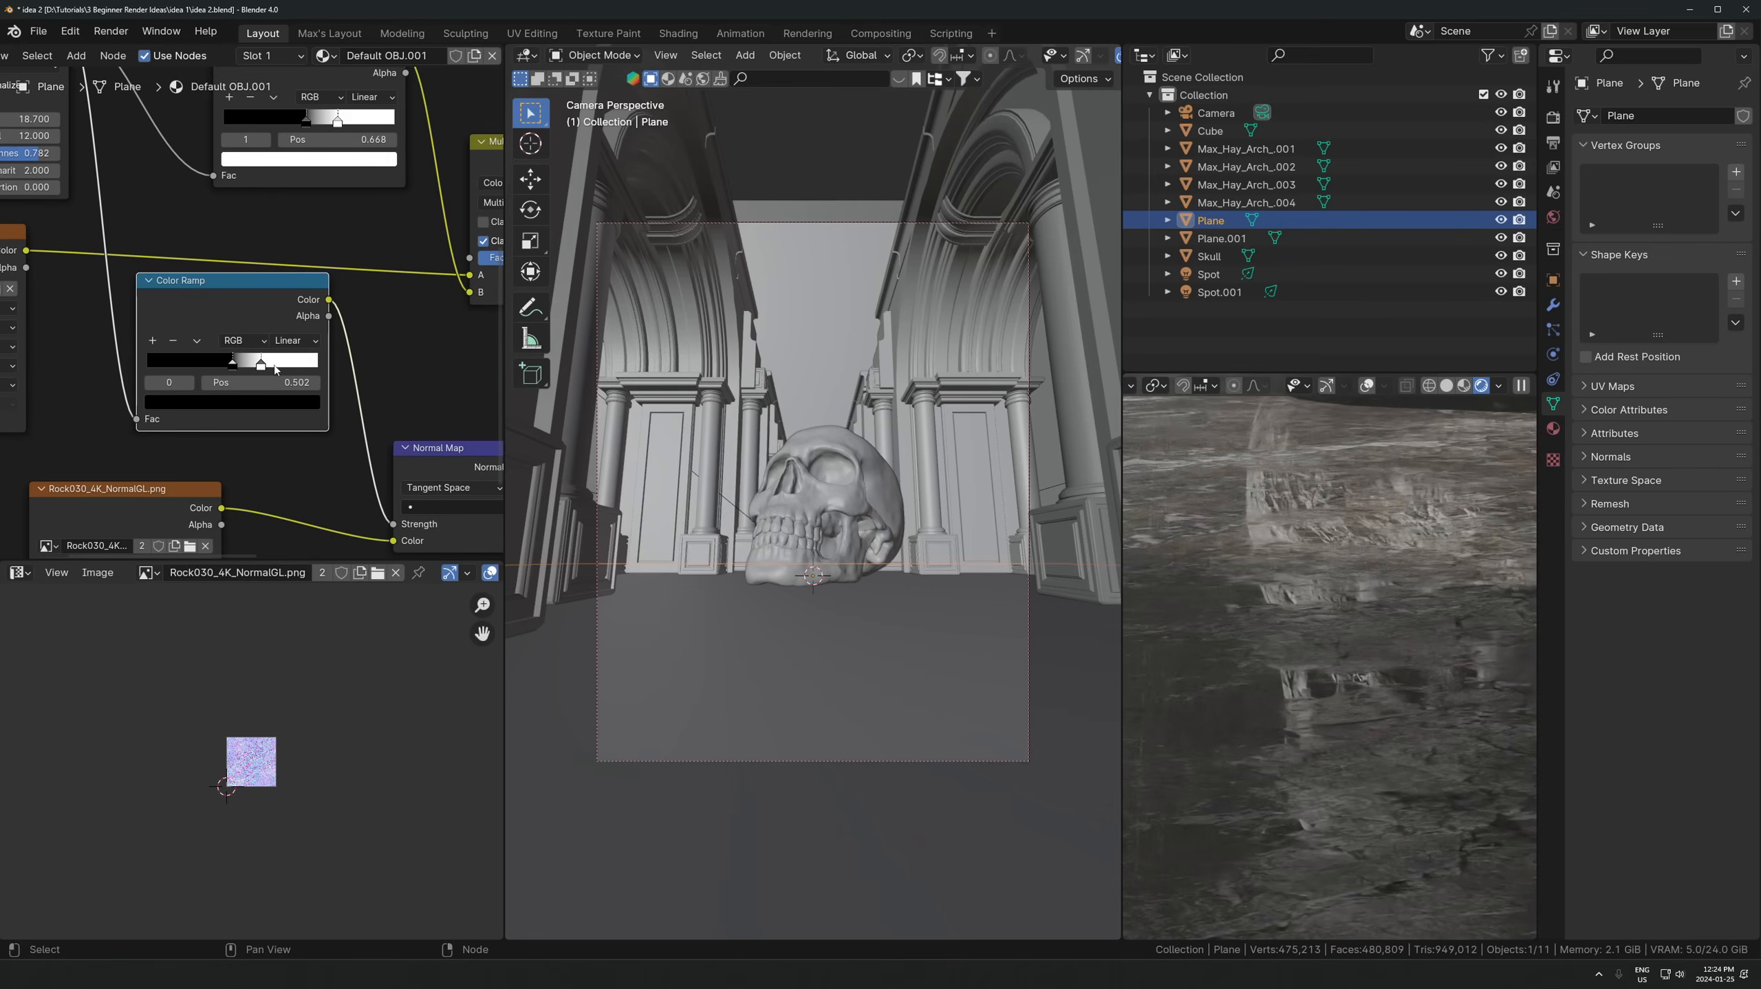
pyautogui.moveTo(262, 365); pyautogui.dragTo(290, 365)
pyautogui.click(233, 362)
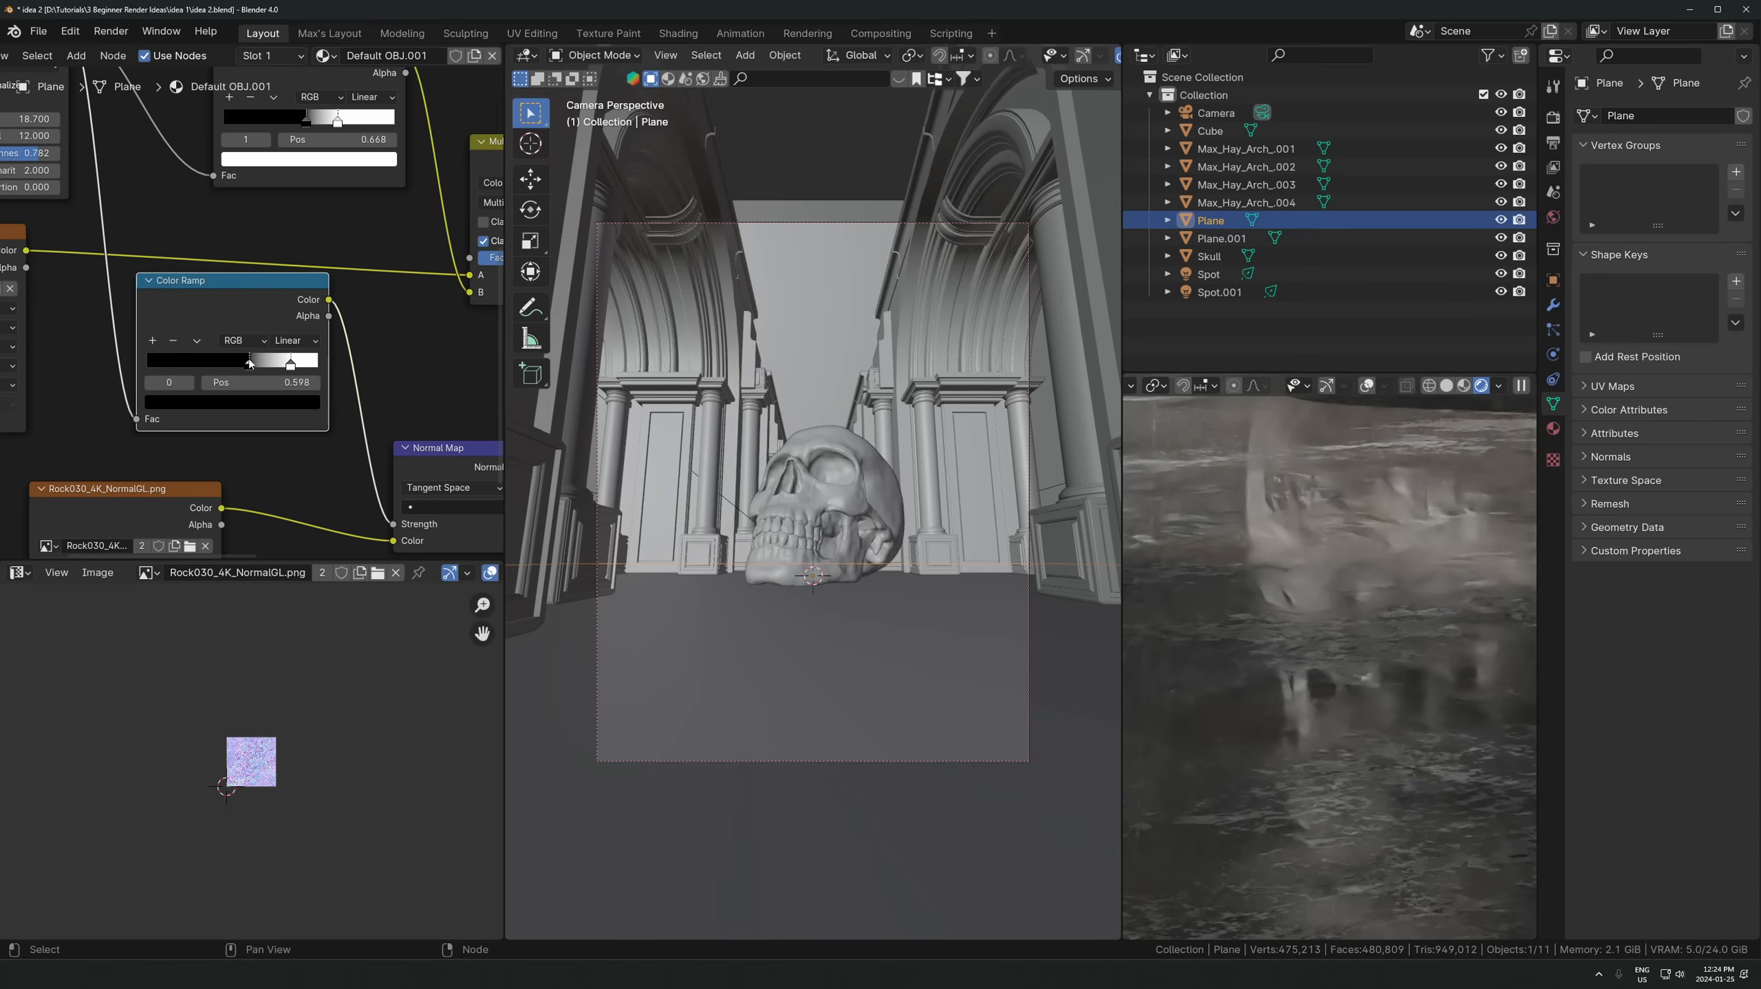
pyautogui.moveTo(290, 364); pyautogui.dragTo(265, 372)
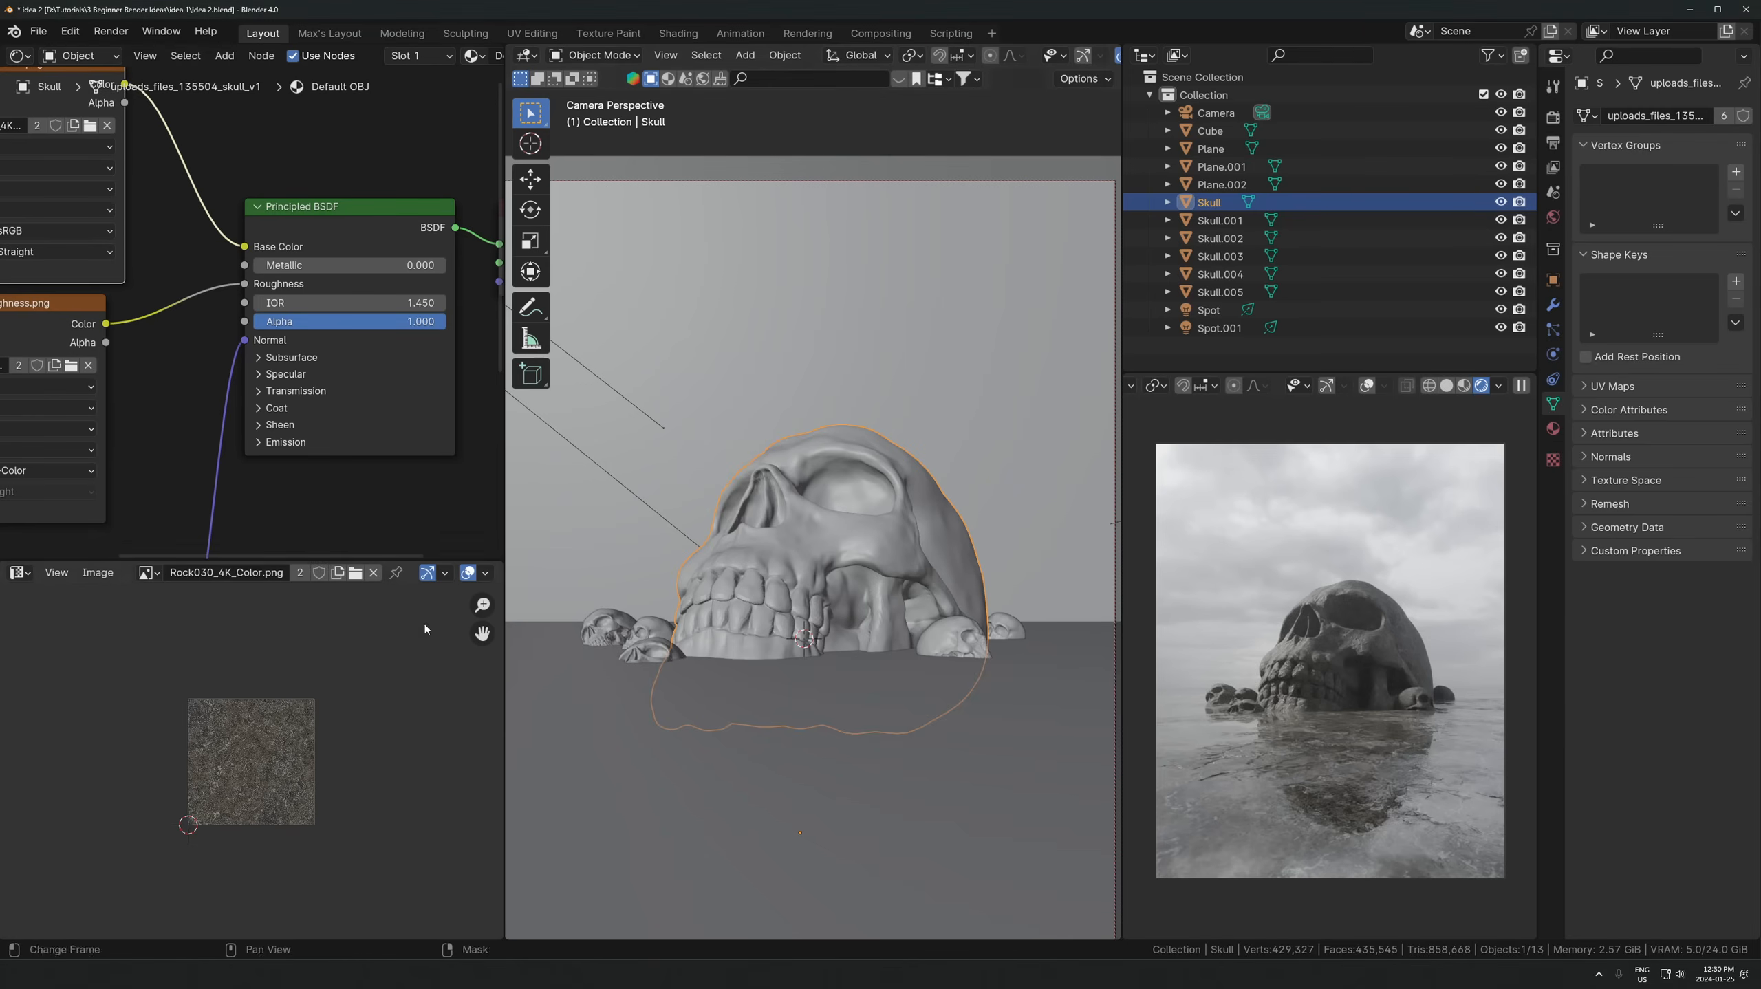
# - Select the five small skulls together with the giant skull, making the giant skull the active object
pyautogui.click(641, 630)
pyautogui.press('KP_Decimal')
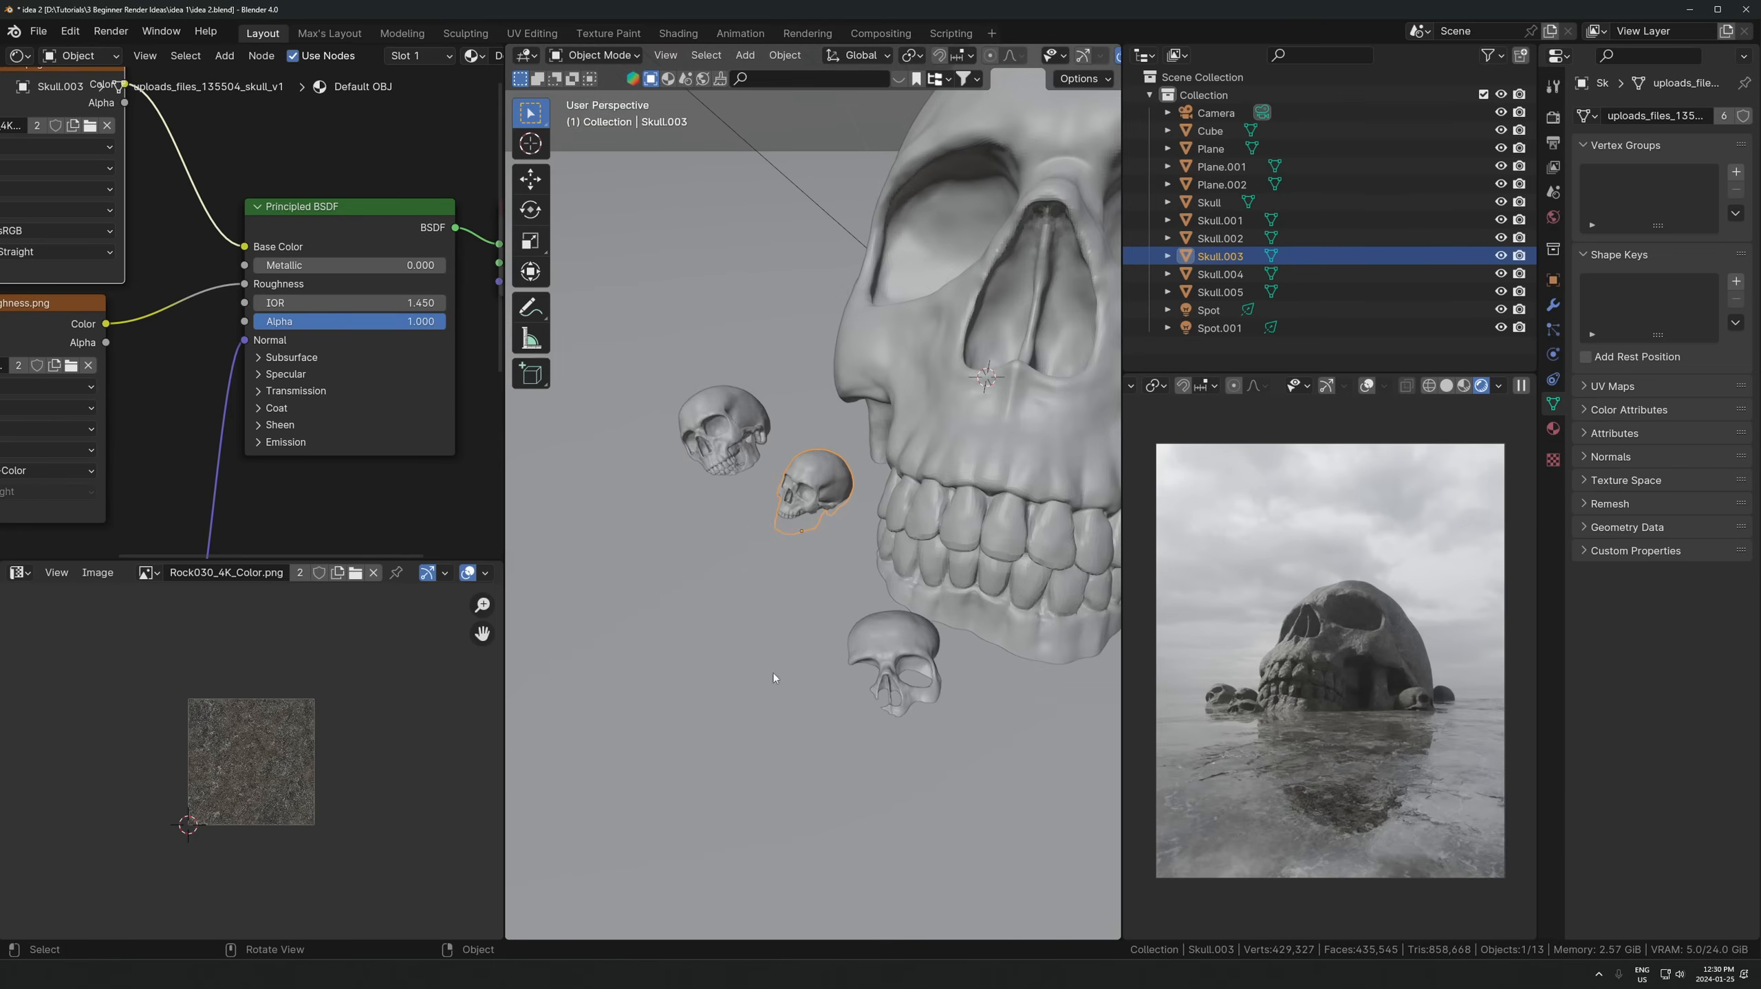
pyautogui.click(899, 625)
pyautogui.scroll(-2, 882, 551)
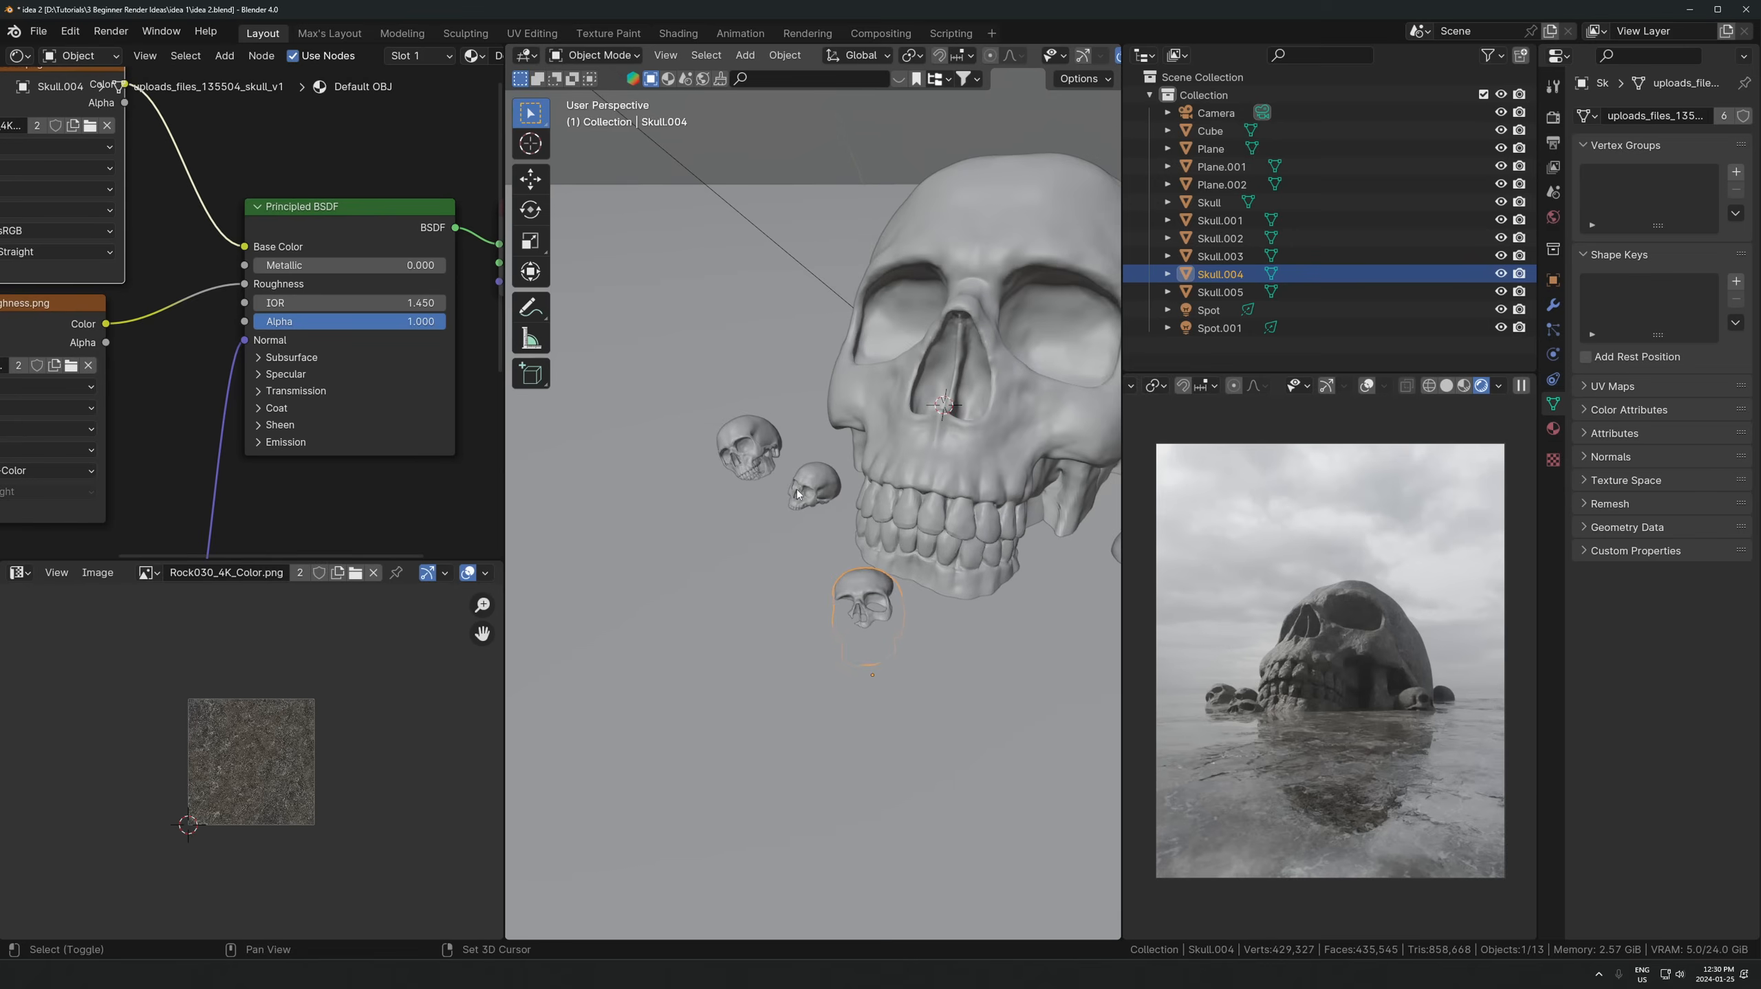
pyautogui.keyDown('shift'); pyautogui.click(815, 483); pyautogui.keyUp('shift')
pyautogui.keyDown('shift'); pyautogui.click(731, 451); pyautogui.keyUp('shift')
pyautogui.keyDown('shift'); pyautogui.moveTo(732, 450); pyautogui.dragTo(575, 425, button='middle'); pyautogui.keyUp('shift')
pyautogui.scroll(-2, 623, 443)
pyautogui.keyDown('shift'); pyautogui.click(916, 512); pyautogui.keyUp('shift')
pyautogui.keyDown('shift'); pyautogui.click(984, 416); pyautogui.keyUp('shift')
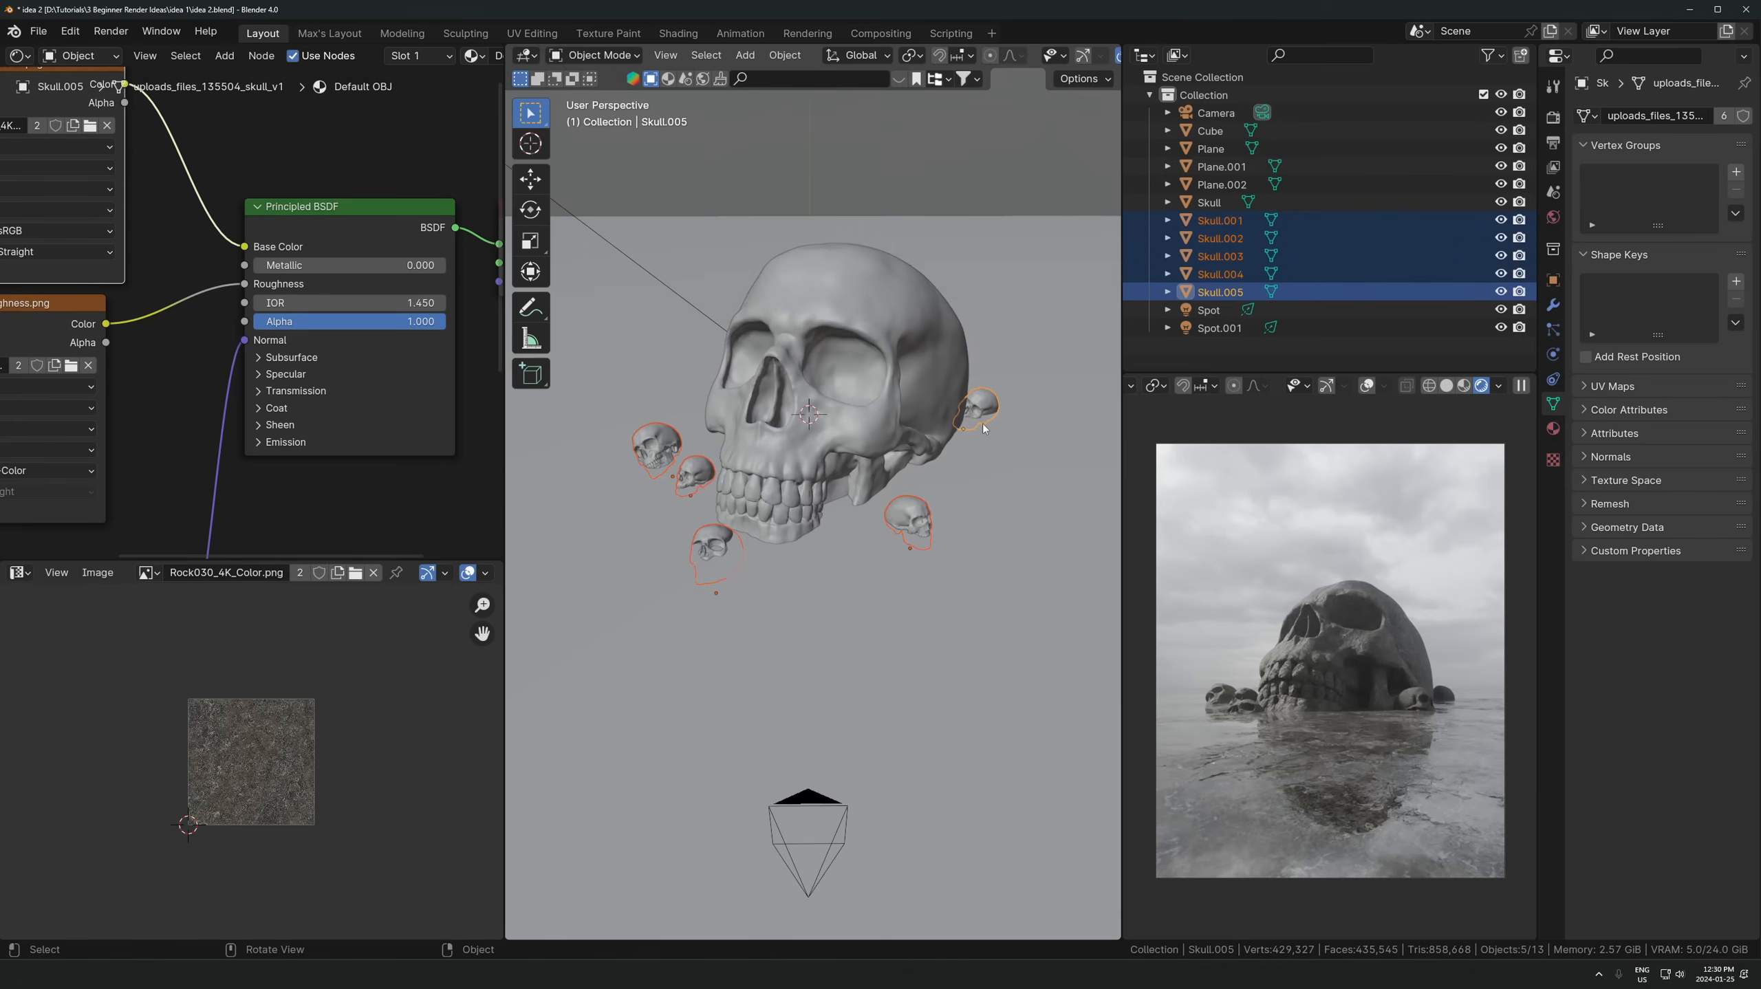
pyautogui.keyDown('shift'); pyautogui.click(853, 413); pyautogui.keyUp('shift')
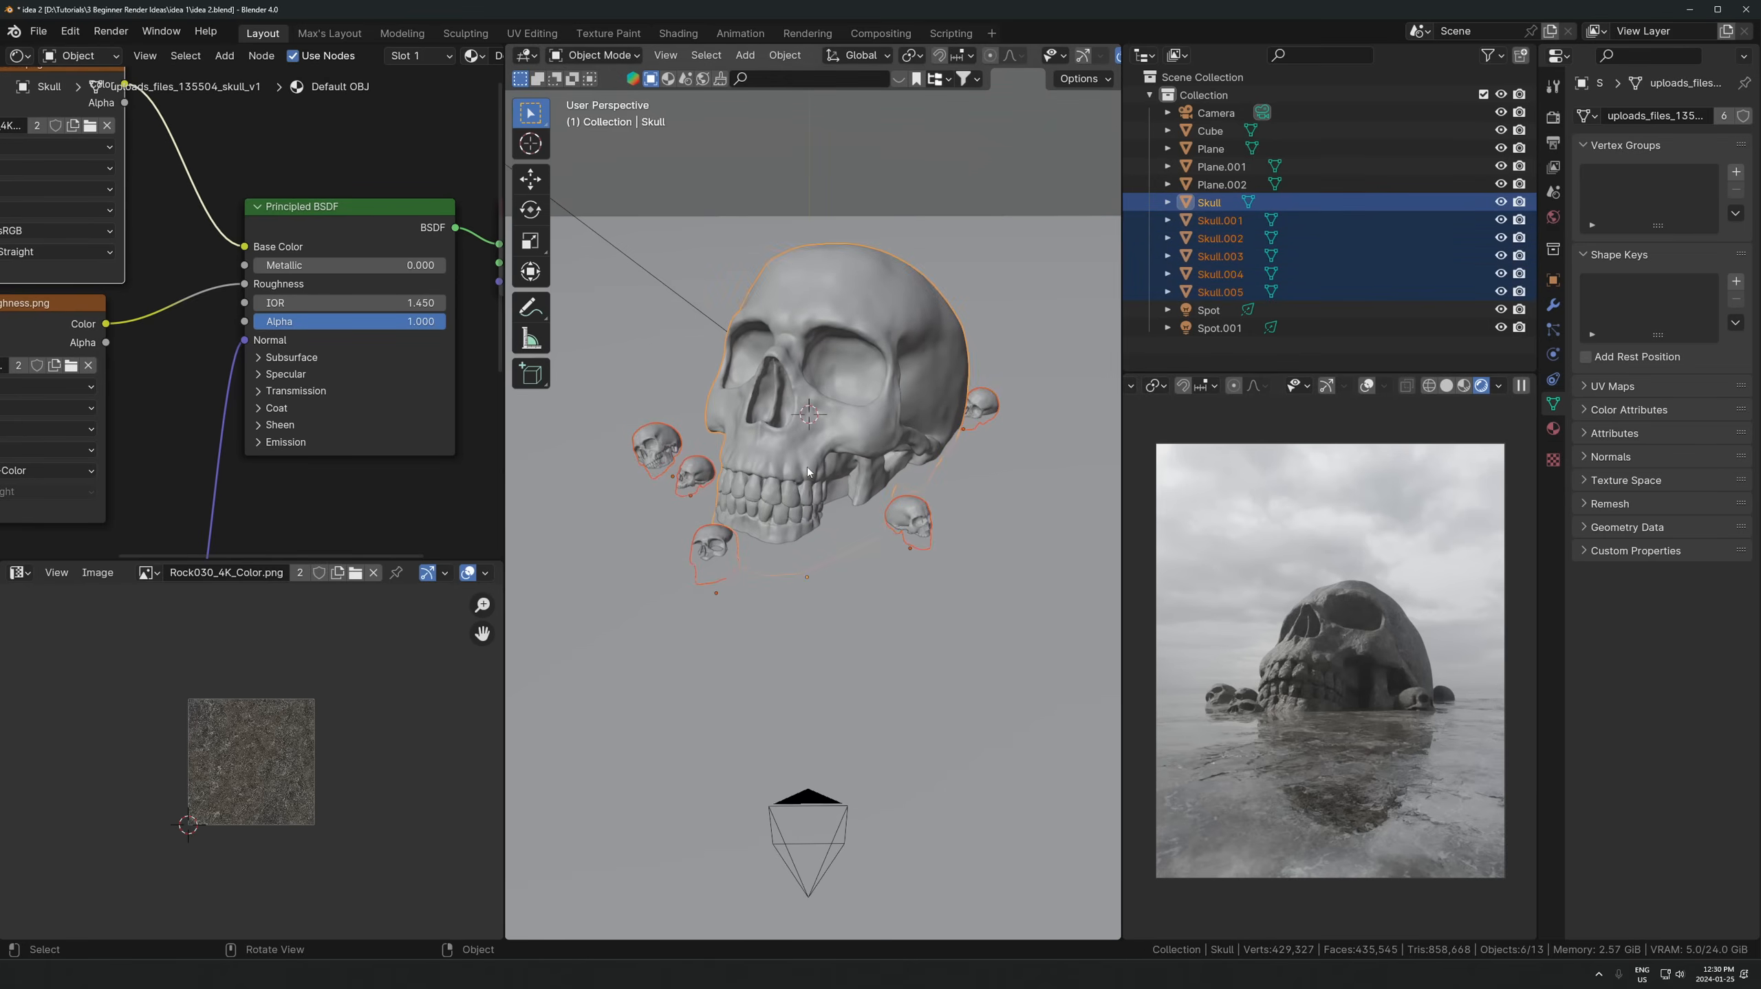
pyautogui.scroll(-5, 900, 429)
pyautogui.moveTo(900, 430); pyautogui.dragTo(893, 564, button='middle')
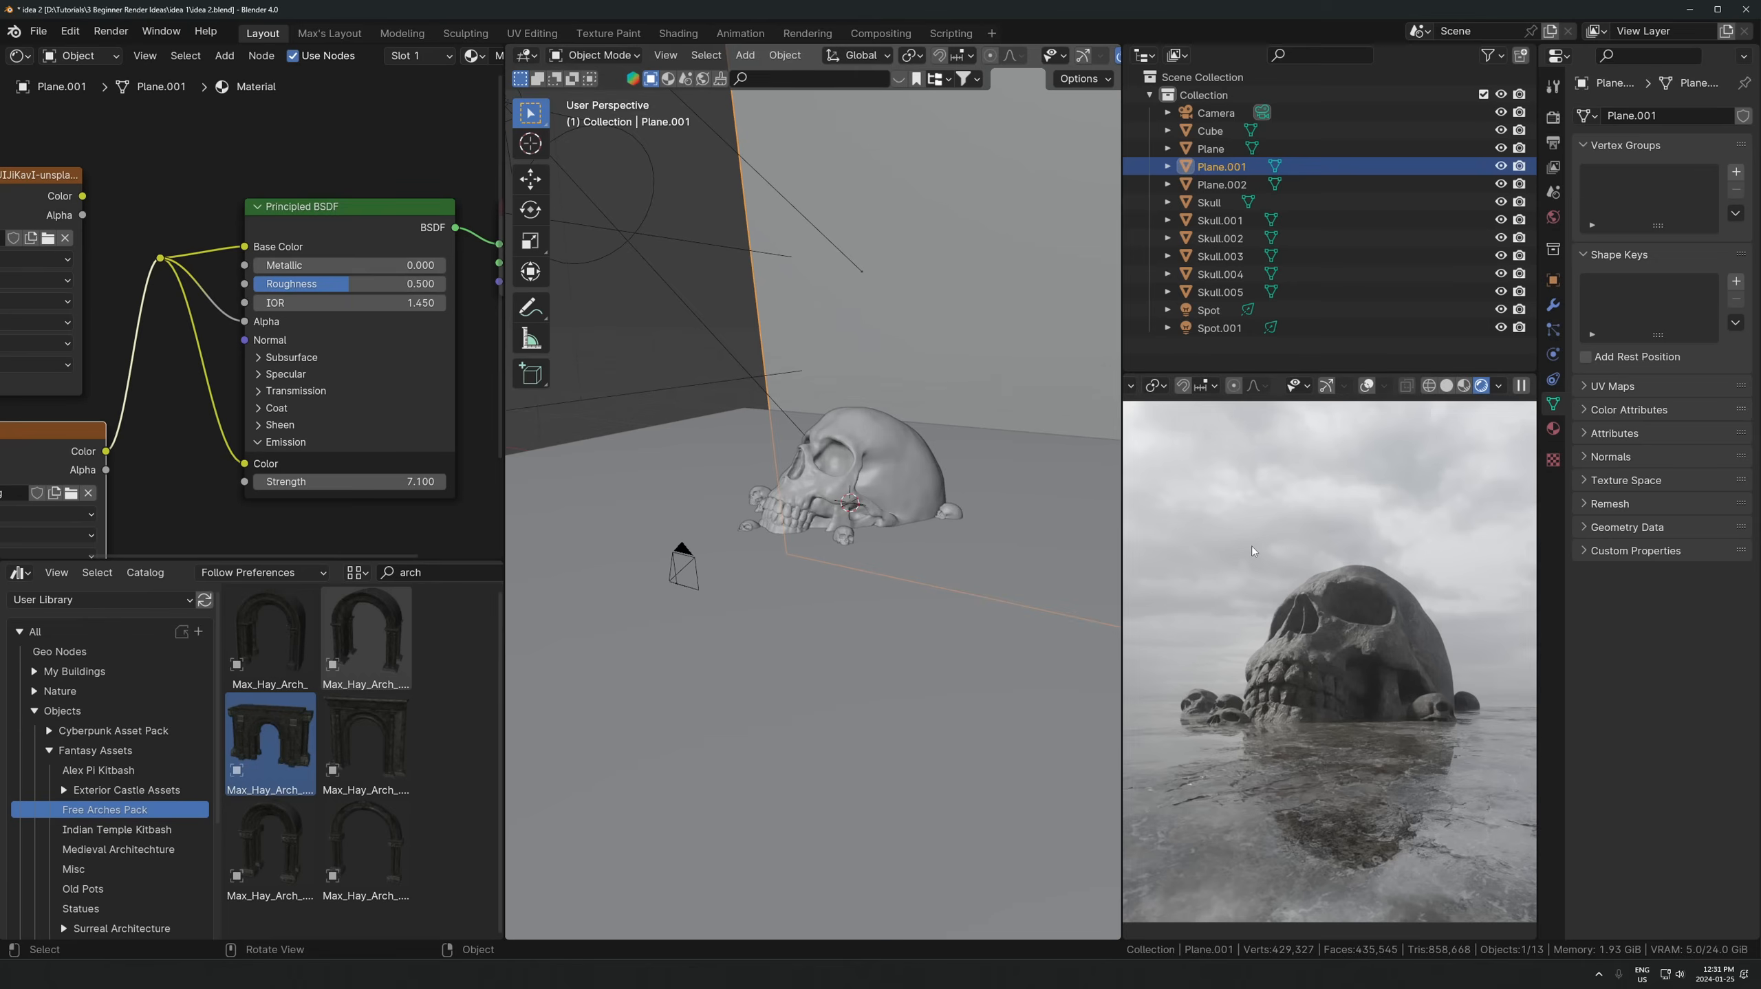
# - Examine the sky backdrop plane from outside the camera and return to the rendered camera view
pyautogui.moveTo(1228, 618); pyautogui.dragTo(1375, 660, button='middle')
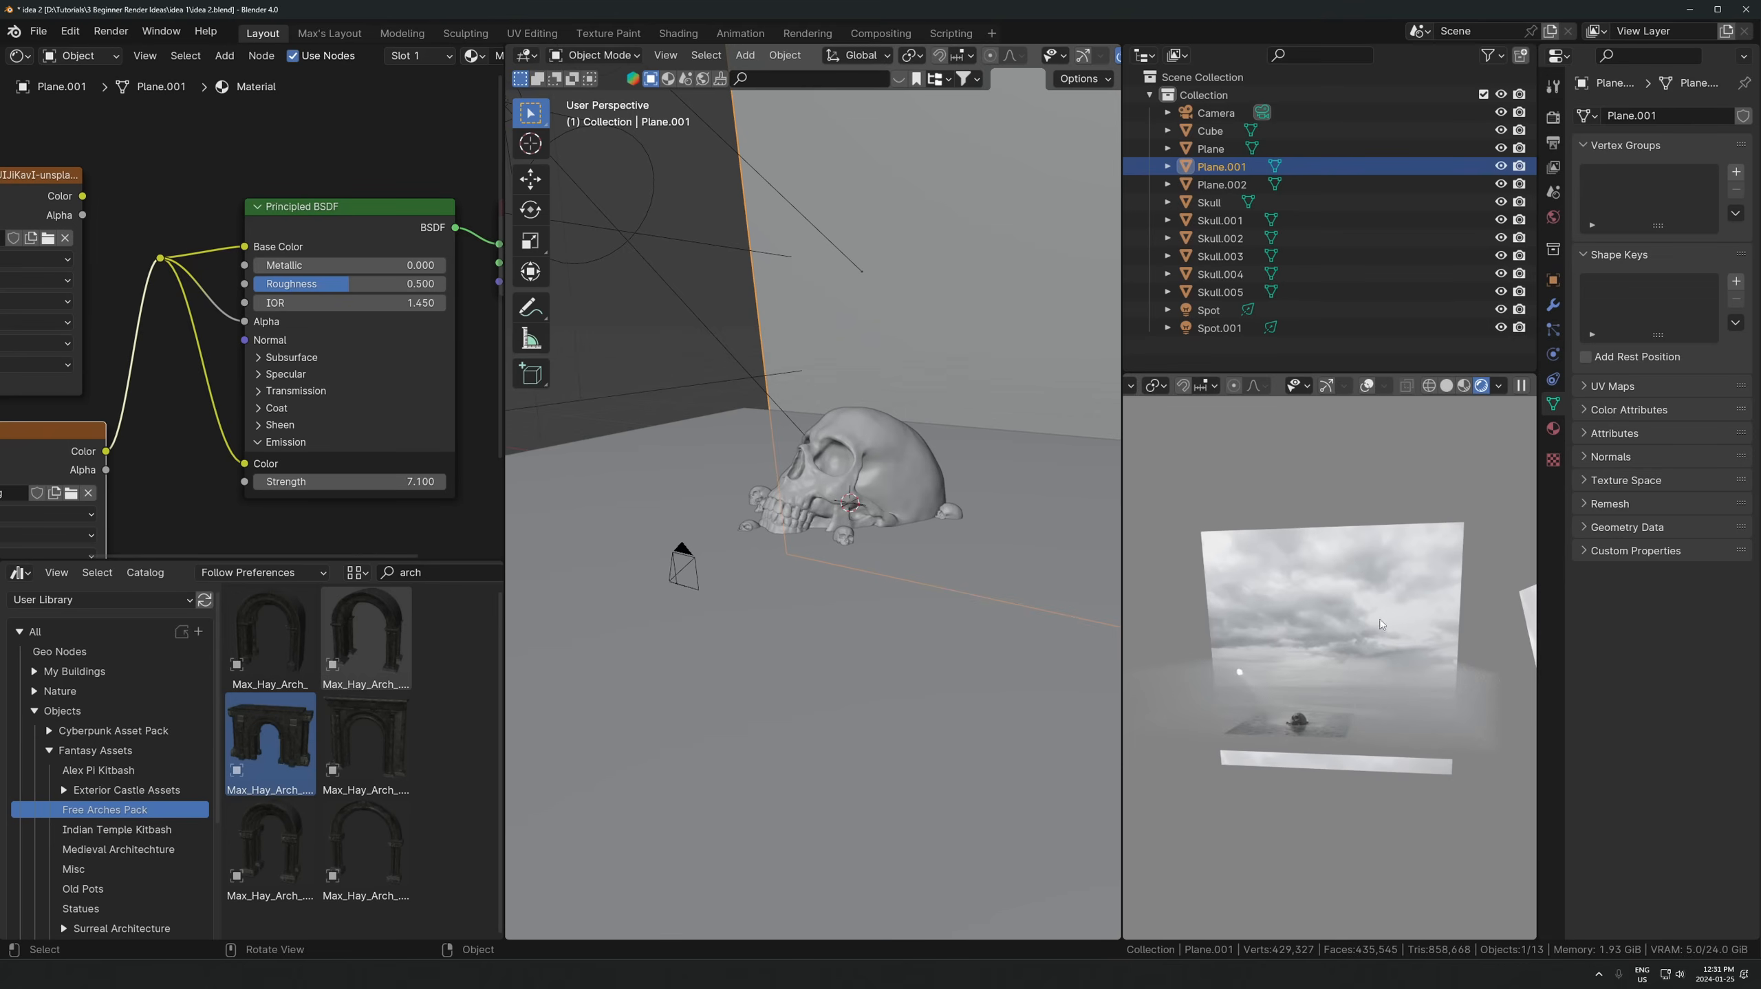
pyautogui.press('KP_0')
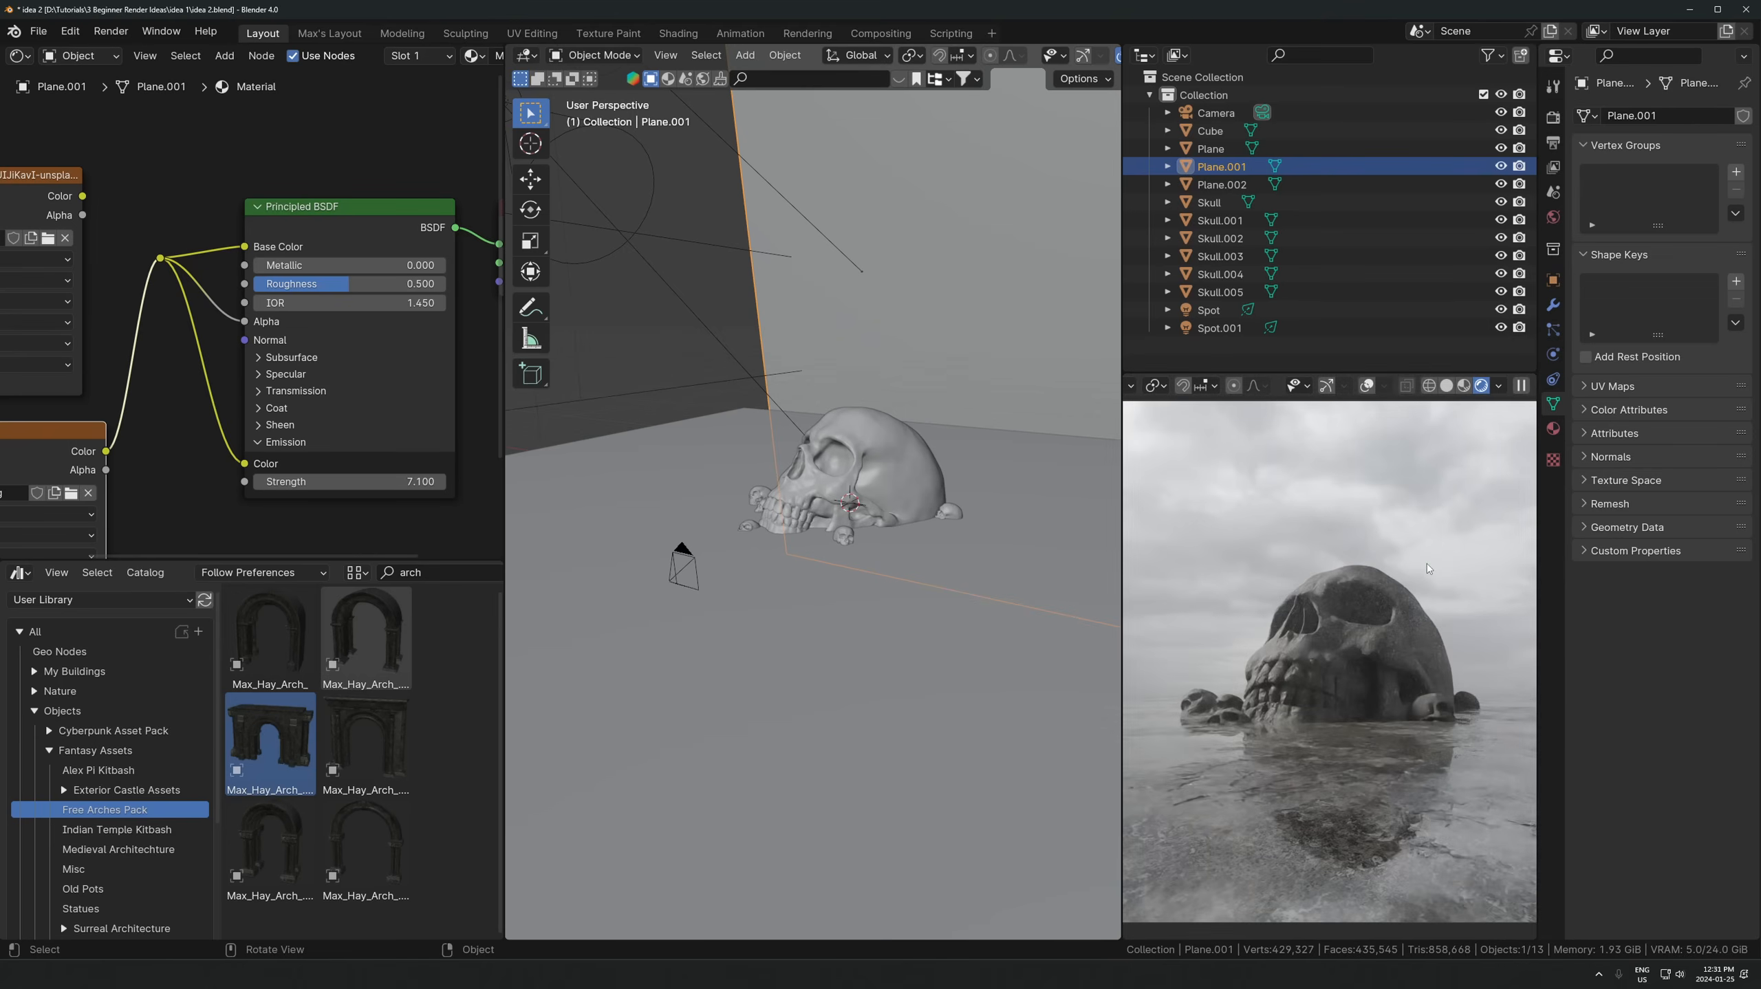
pyautogui.scroll(-3, 1366, 696)
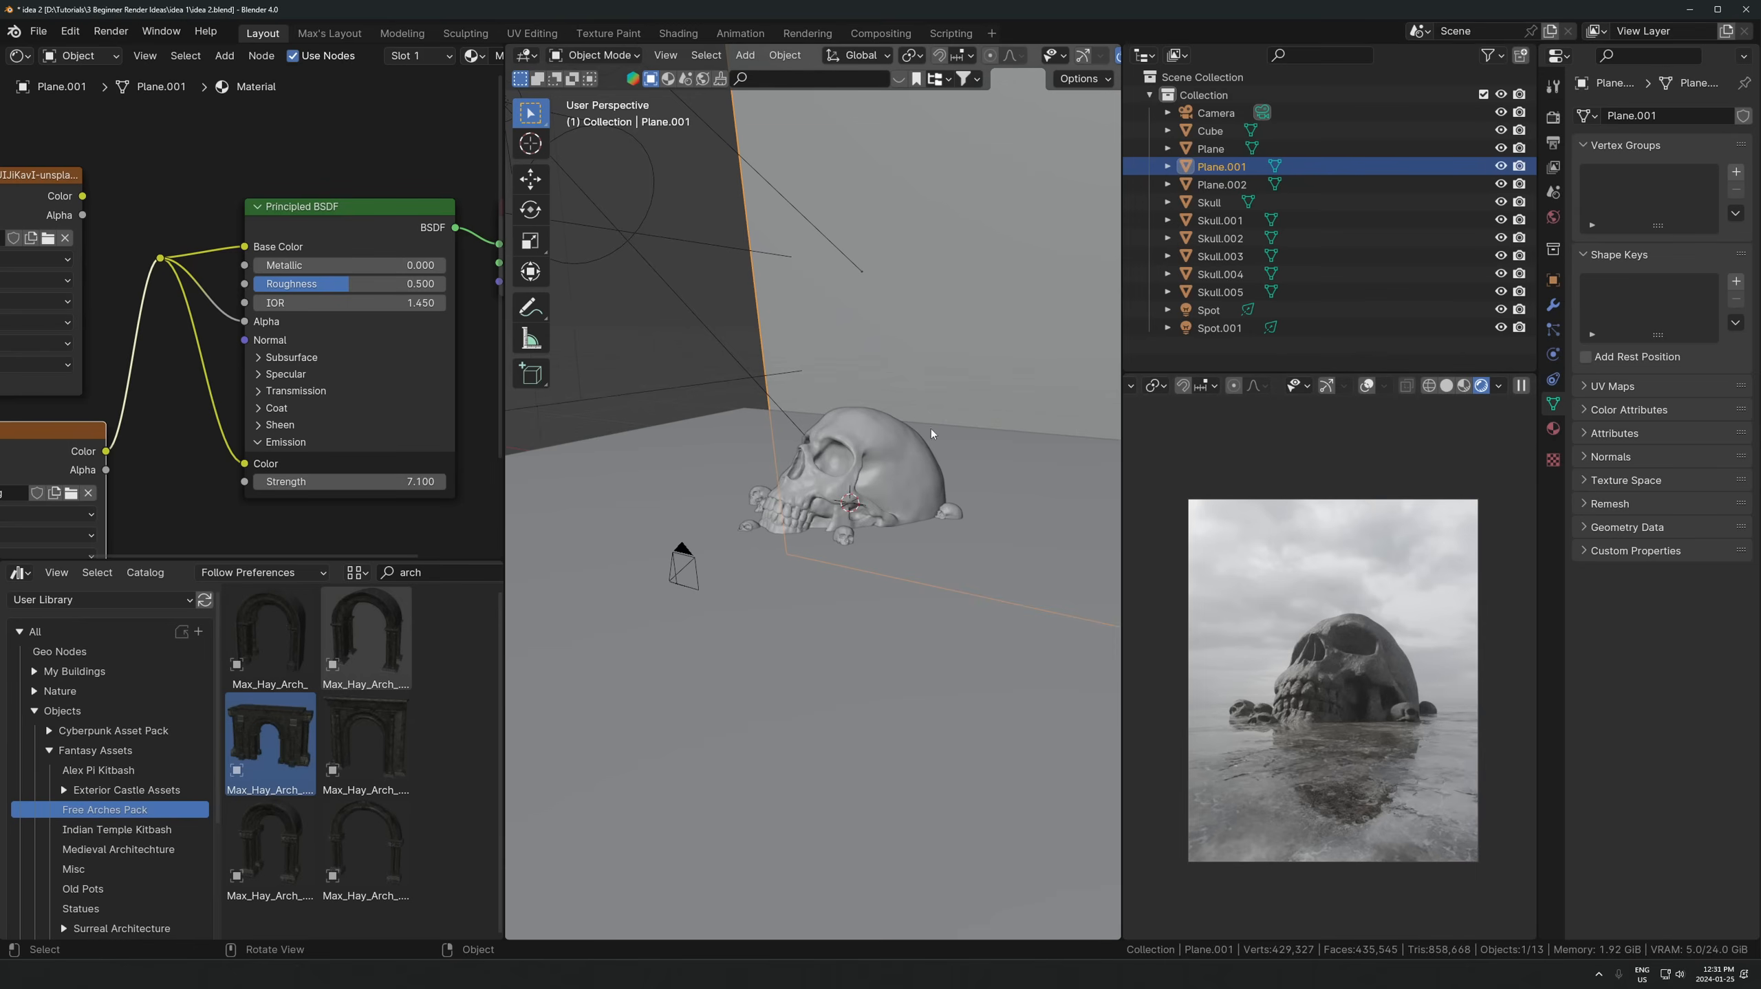
pyautogui.scroll(3, 1362, 748)
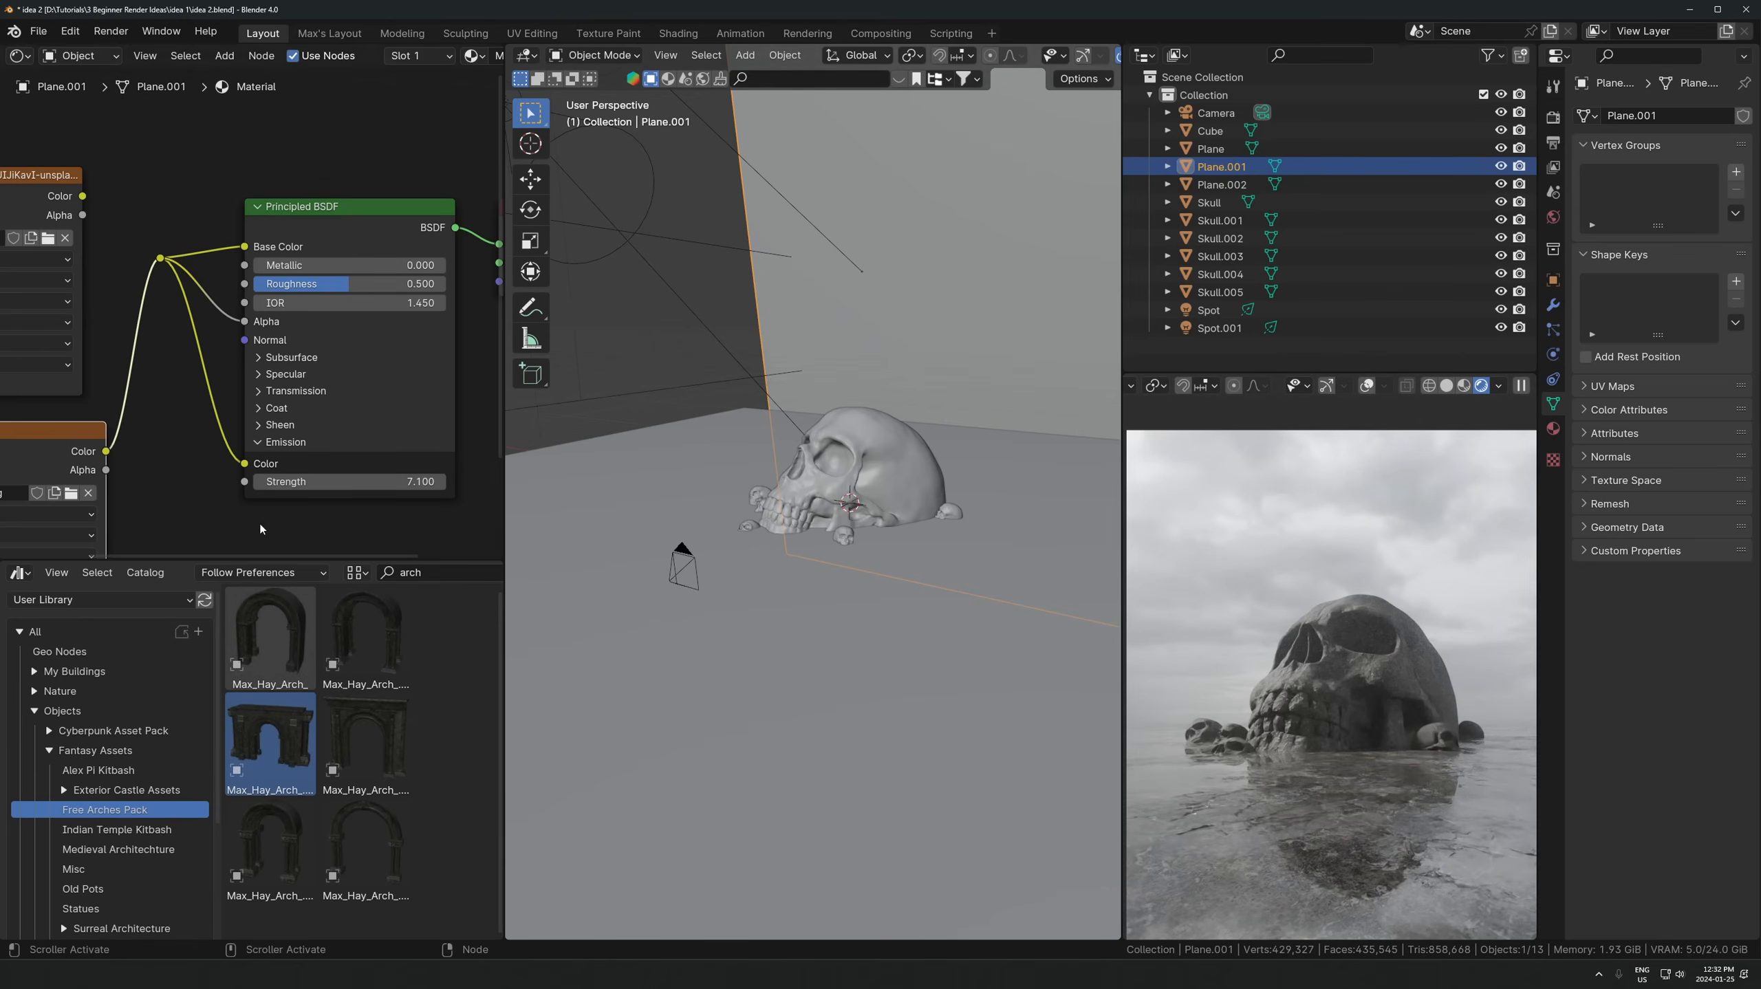
pyautogui.scroll(-3, 1346, 704)
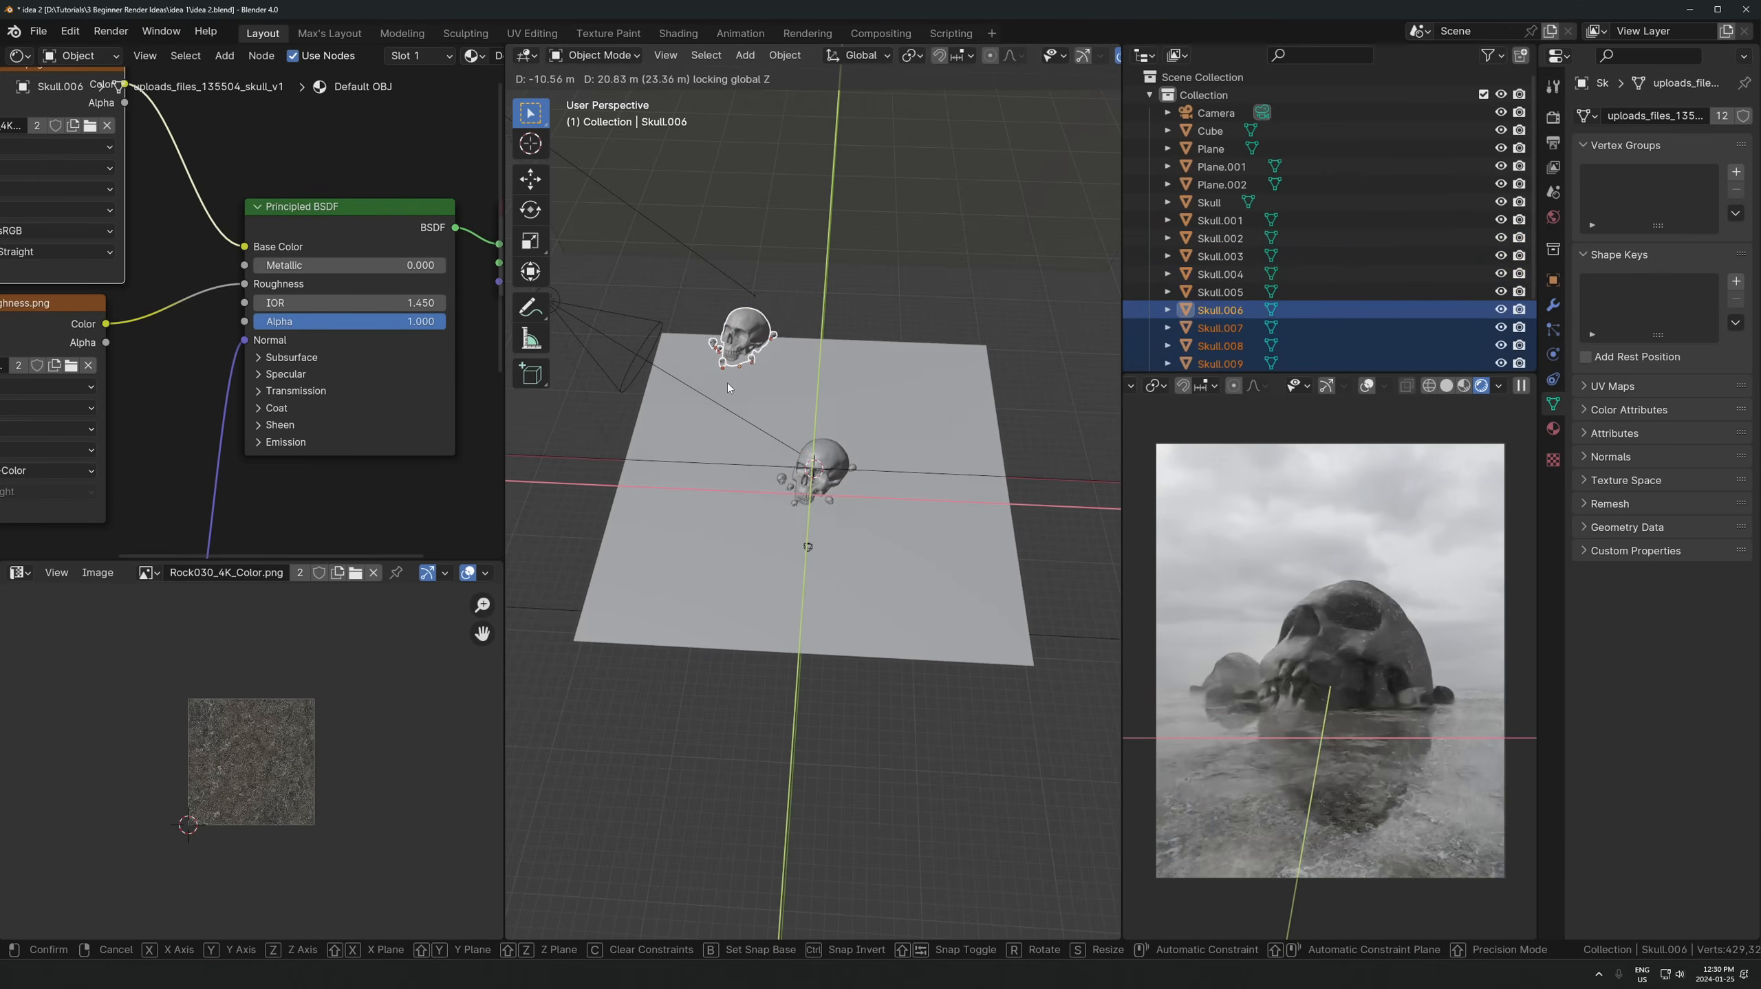
# - Place the linked duplicate of the skull group far behind the original, rotate it about the Z axis and reposition it
pyautogui.click(817, 297)
pyautogui.press('r')
pyautogui.press('z')
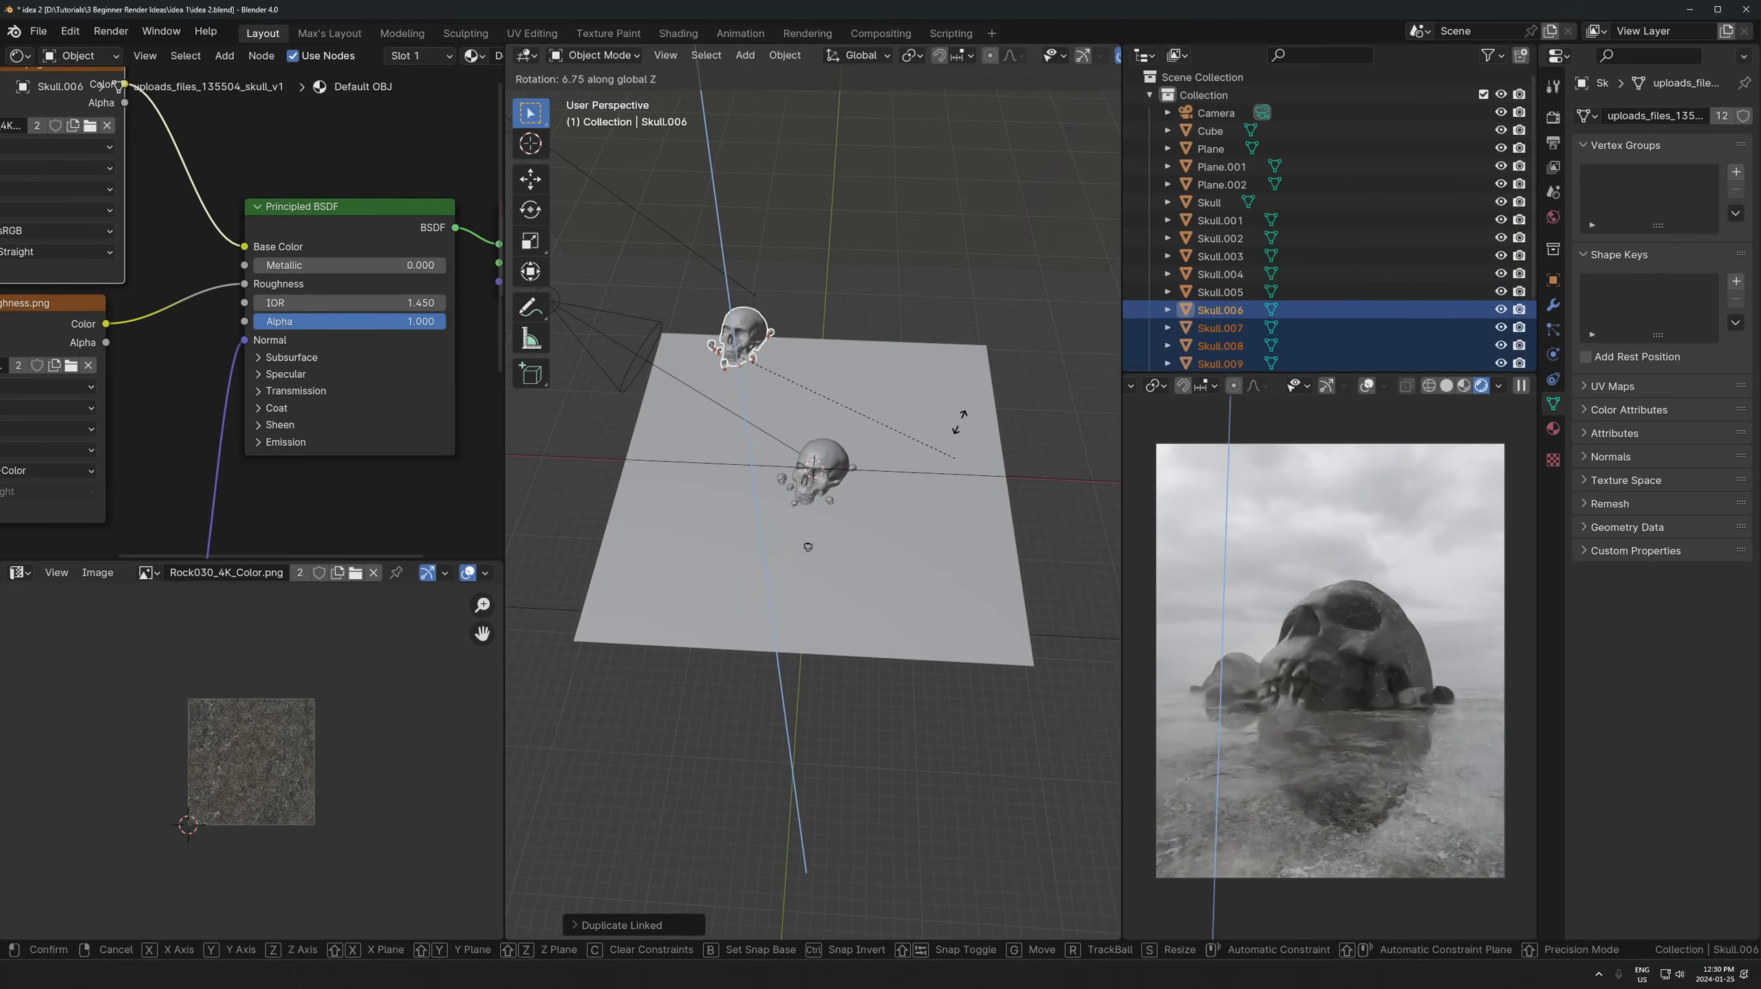
pyautogui.click(817, 297)
pyautogui.press('g')
pyautogui.click(977, 344)
pyautogui.press('g')
pyautogui.click(884, 424)
# - Adjust the duplicated skull group's rotation and position in the background while looking through the camera
pyautogui.press('KP_0')
pyautogui.press('r')
pyautogui.press('z')
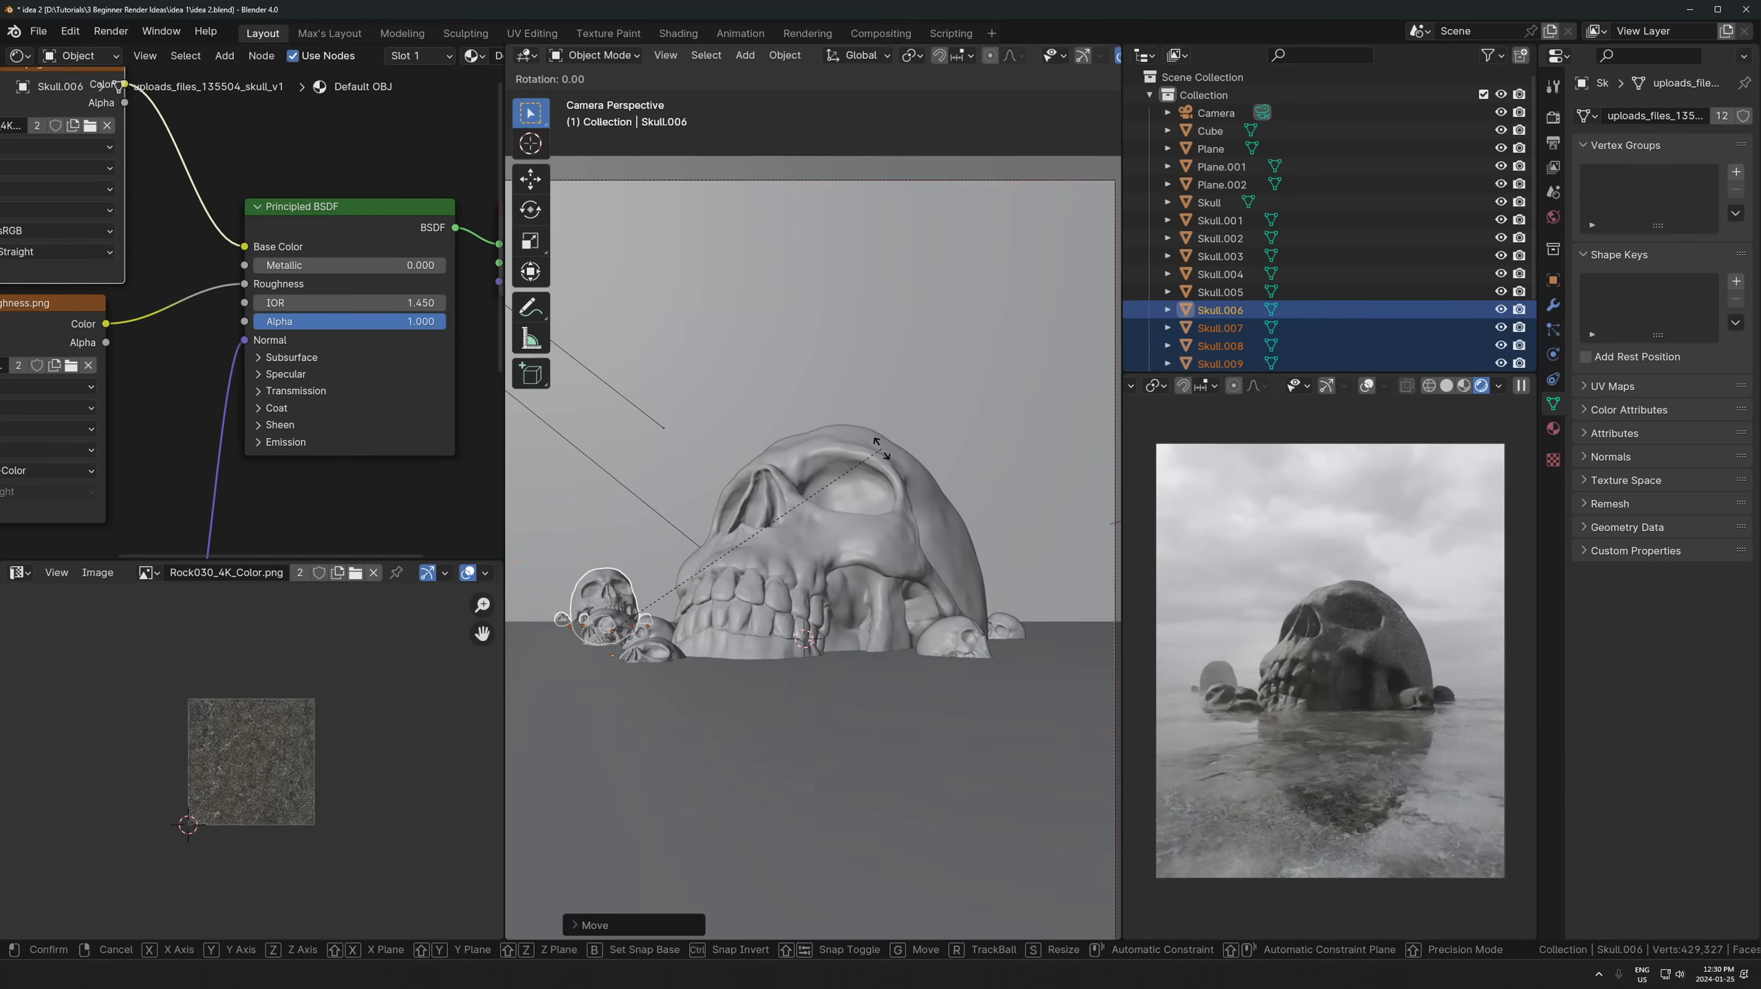
pyautogui.press('Return')
pyautogui.press('g')
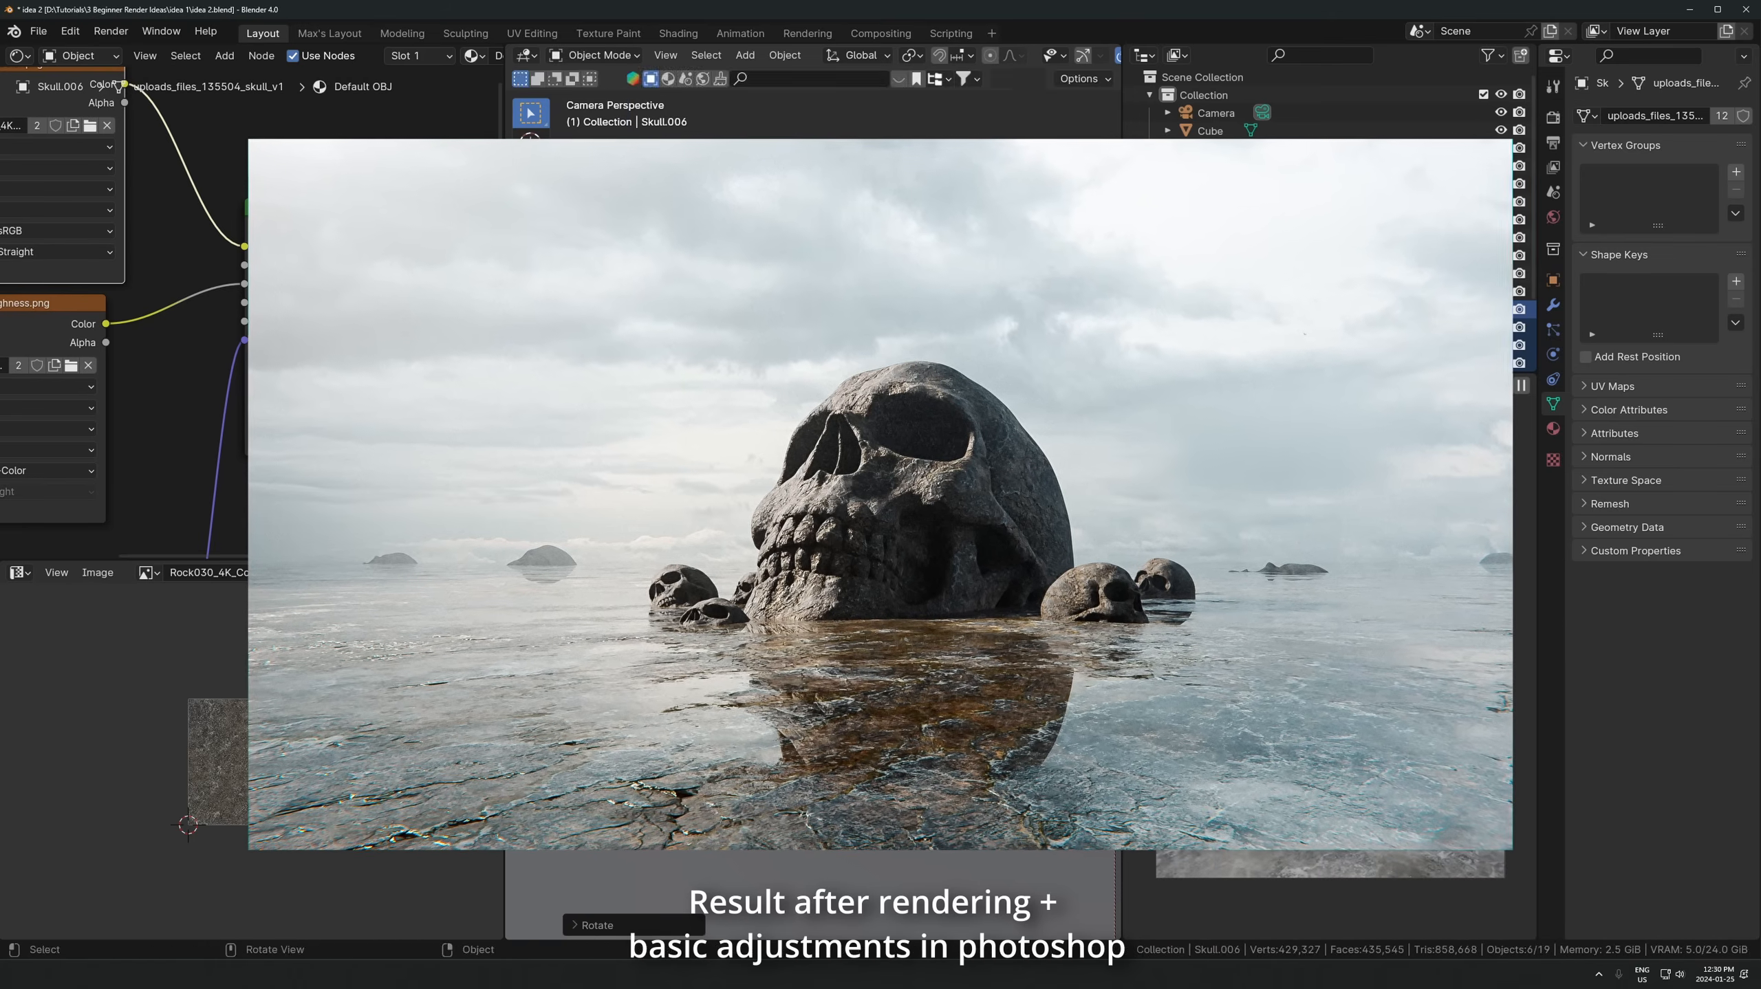
pyautogui.press('Return')
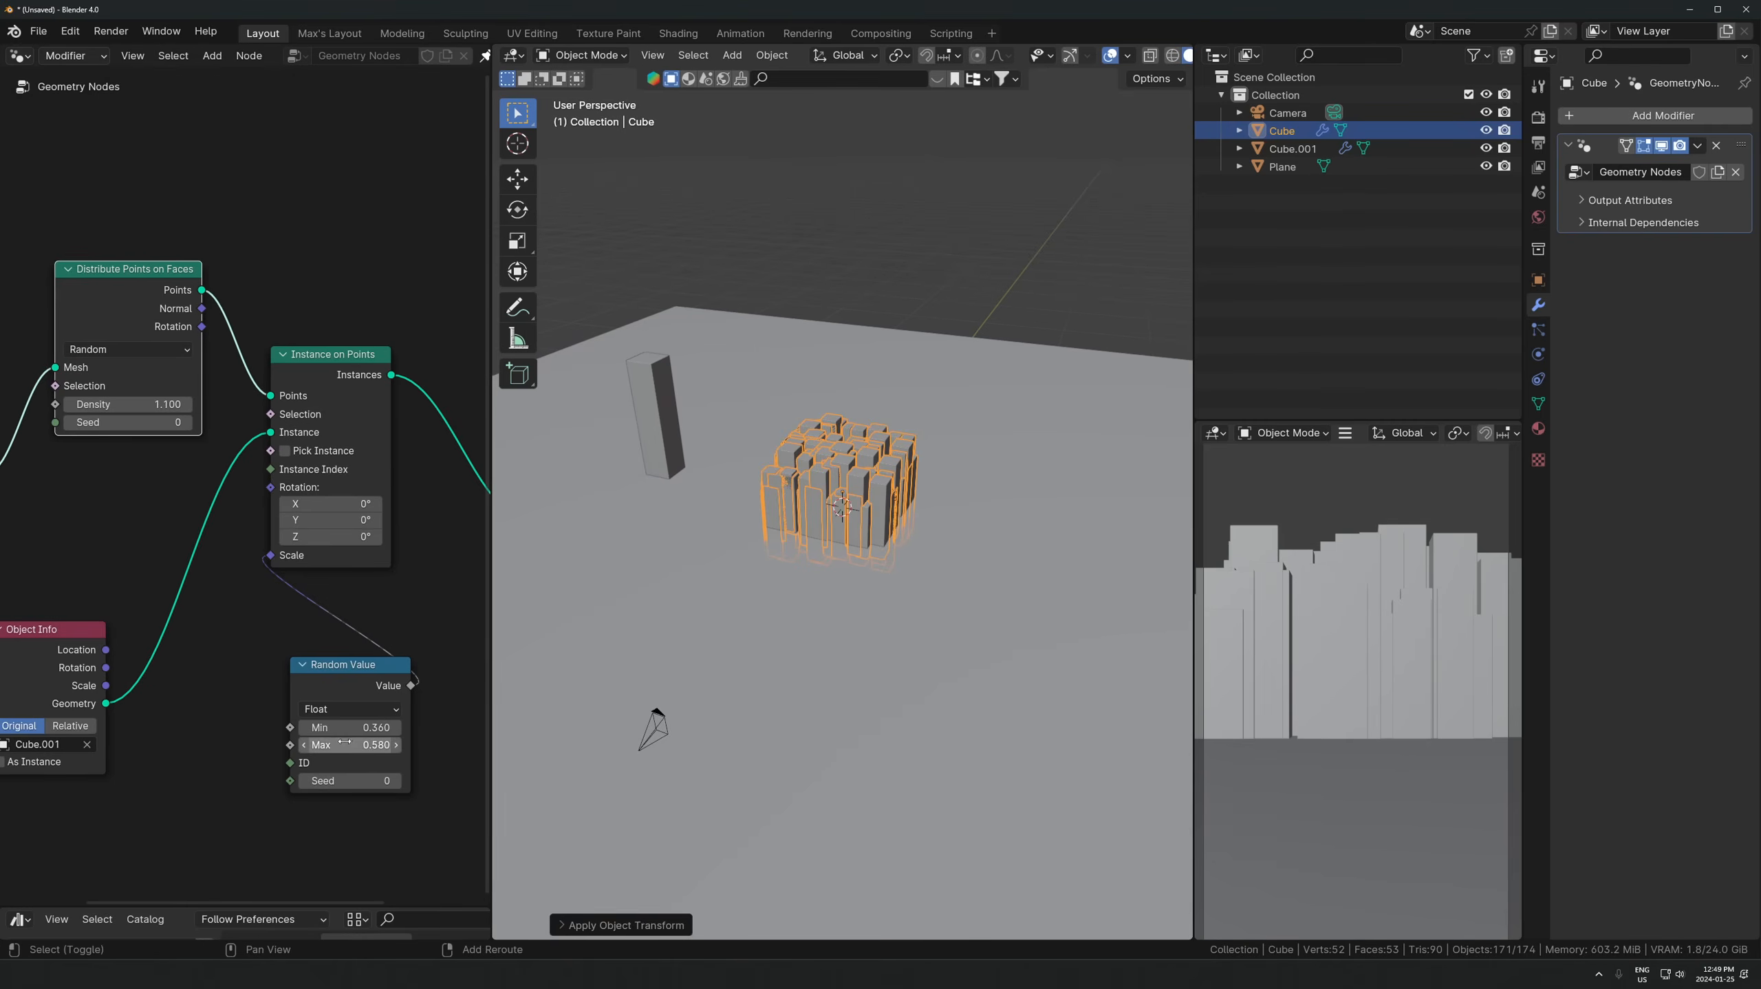
# - Lower the Random Value node's maximum and increase the density of the Distribute Points on Faces node
pyautogui.moveTo(353, 745); pyautogui.dragTo(335, 745)
pyautogui.moveTo(139, 404); pyautogui.dragTo(870, 405)
pyautogui.moveTo(869, 404); pyautogui.dragTo(887, 520, button='middle')
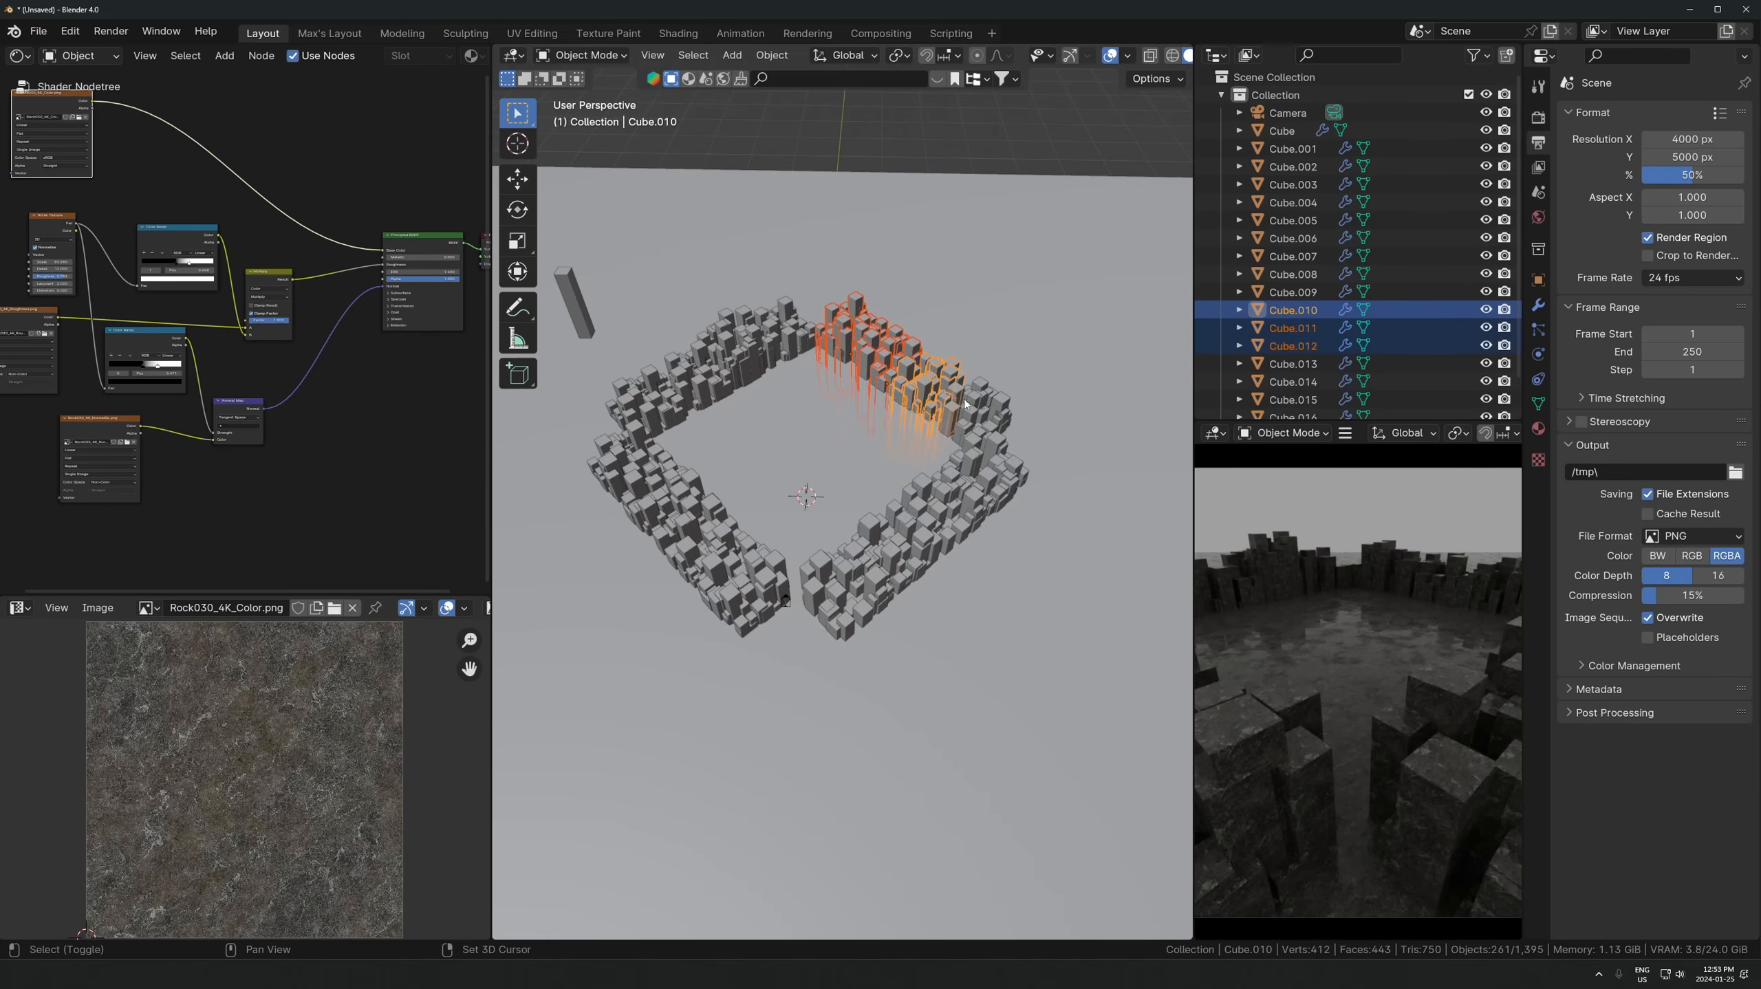
# - Duplicate the selected pillar clusters and move the copies up behind the far side of the pillar ring
pyautogui.hotkey('shift', 'd')
pyautogui.click(984, 405)
pyautogui.press('g')
pyautogui.click(974, 356)
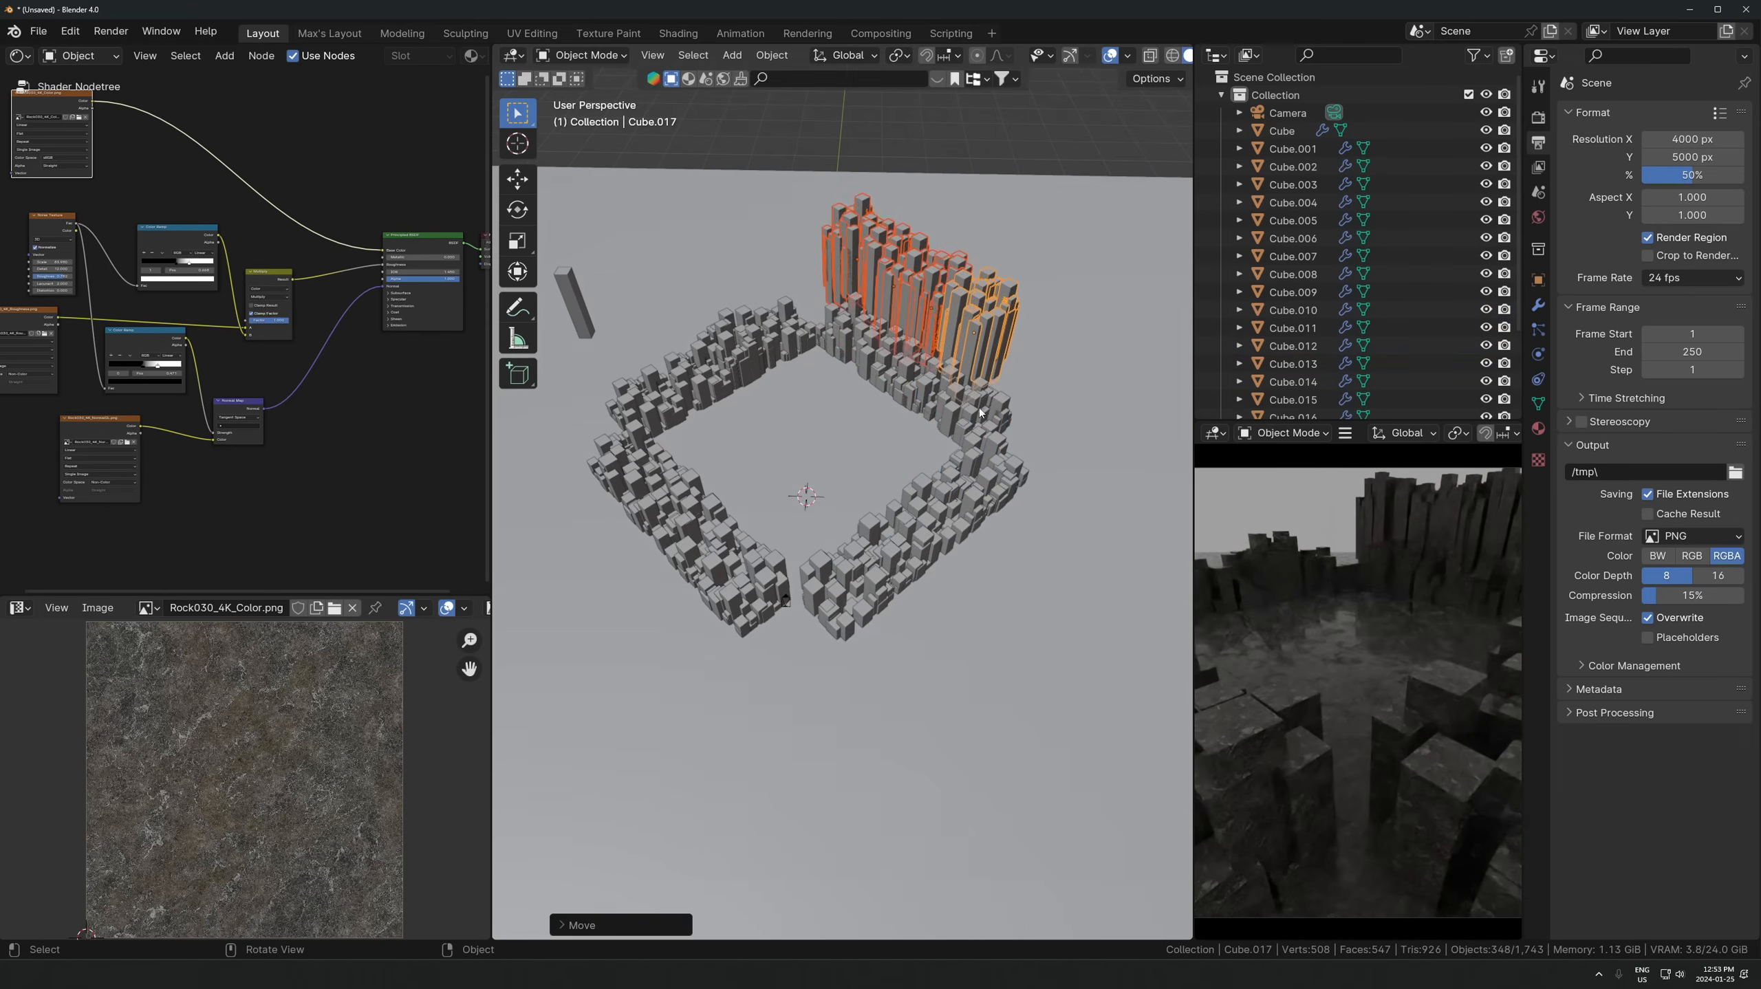
# - Stretch the copied pillar clusters taller along the Z axis
pyautogui.moveTo(987, 395); pyautogui.dragTo(996, 359, button='middle')
pyautogui.press('s')
pyautogui.press('z')
pyautogui.click(1002, 358)
# - Make a linked duplicate of the tall pillar clusters, move it to a new spot by the ring and deselect everything
pyautogui.moveTo(851, 405); pyautogui.dragTo(831, 380, button='middle')
pyautogui.hotkey('alt', 'd')
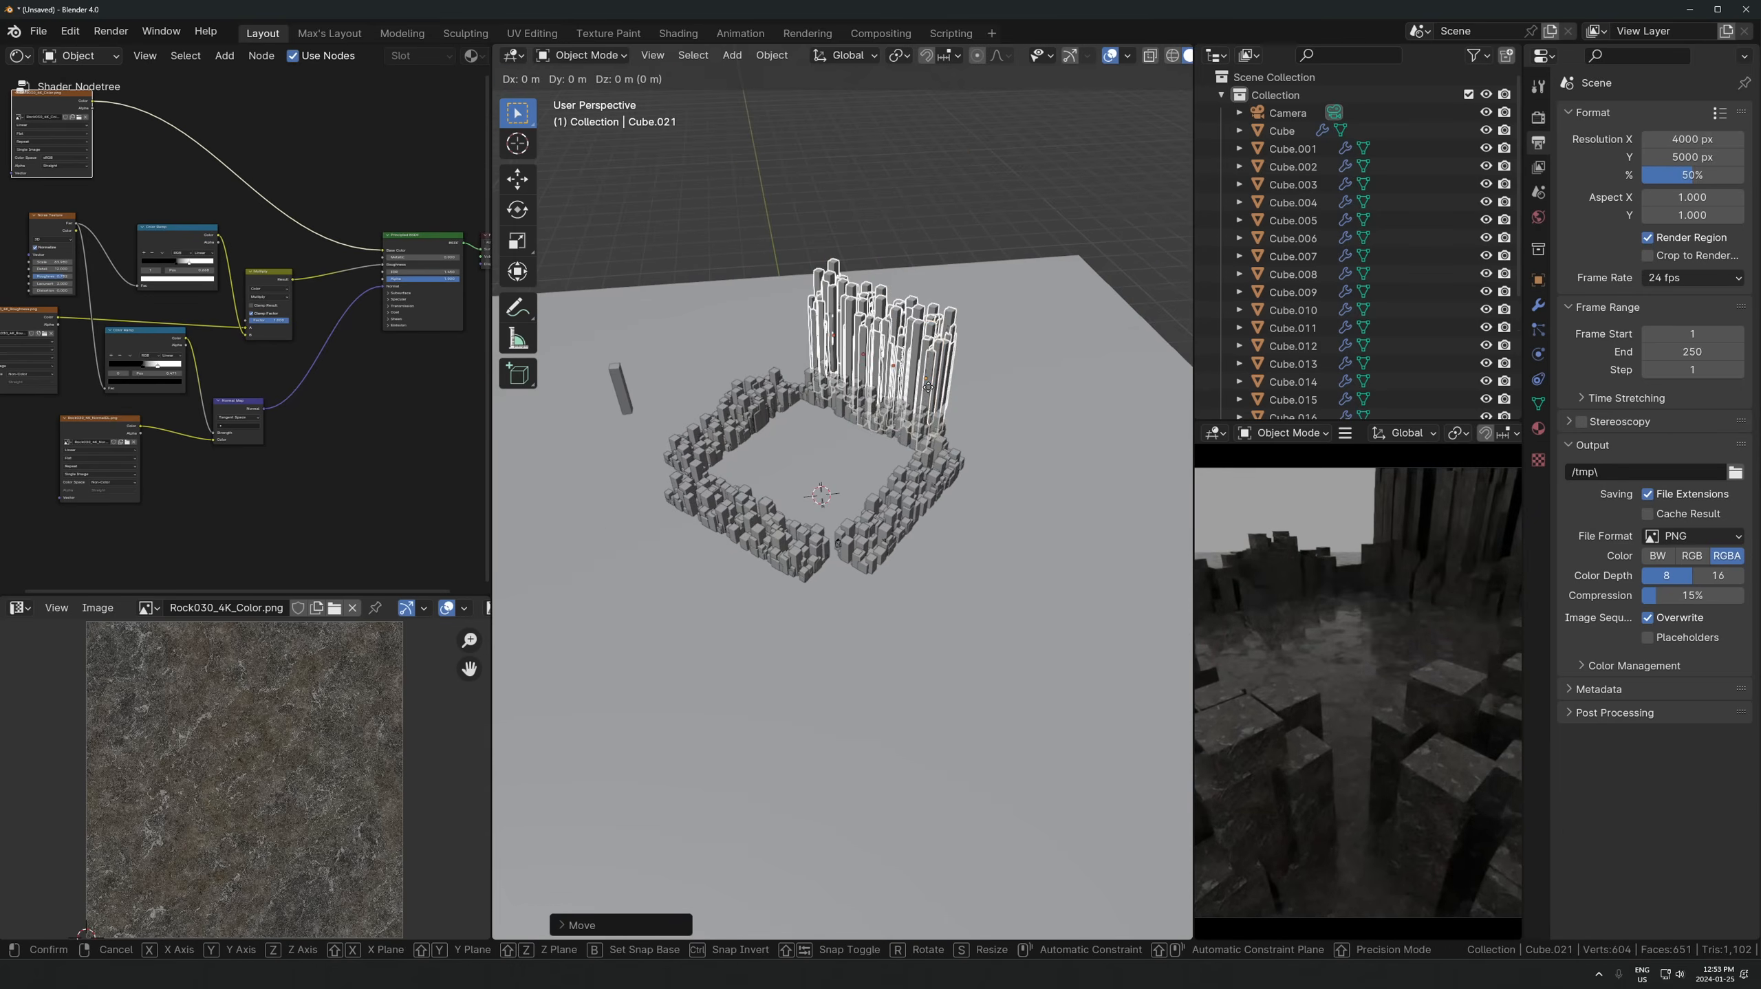
pyautogui.press('r')
pyautogui.rightClick(831, 380)
pyautogui.press('g')
pyautogui.click(844, 460)
pyautogui.hotkey('alt', 'a')
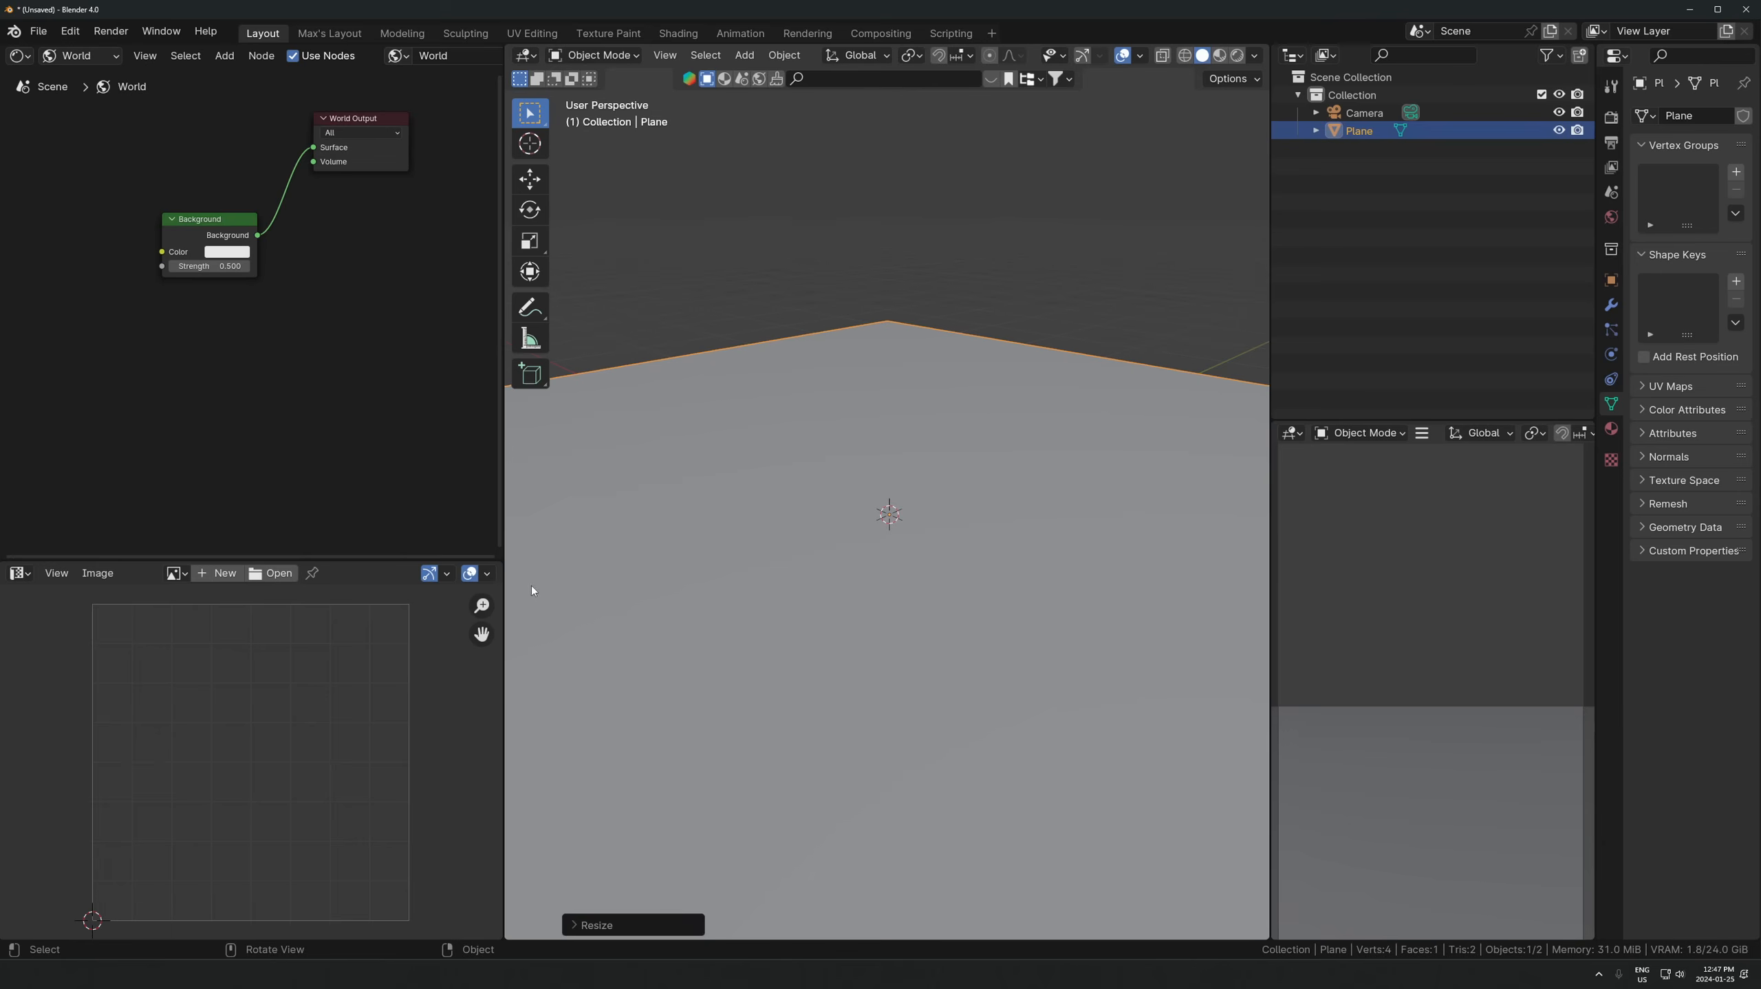
# - Switch the shader editor from World to Object shading
pyautogui.click(84, 58)
pyautogui.click(84, 100)
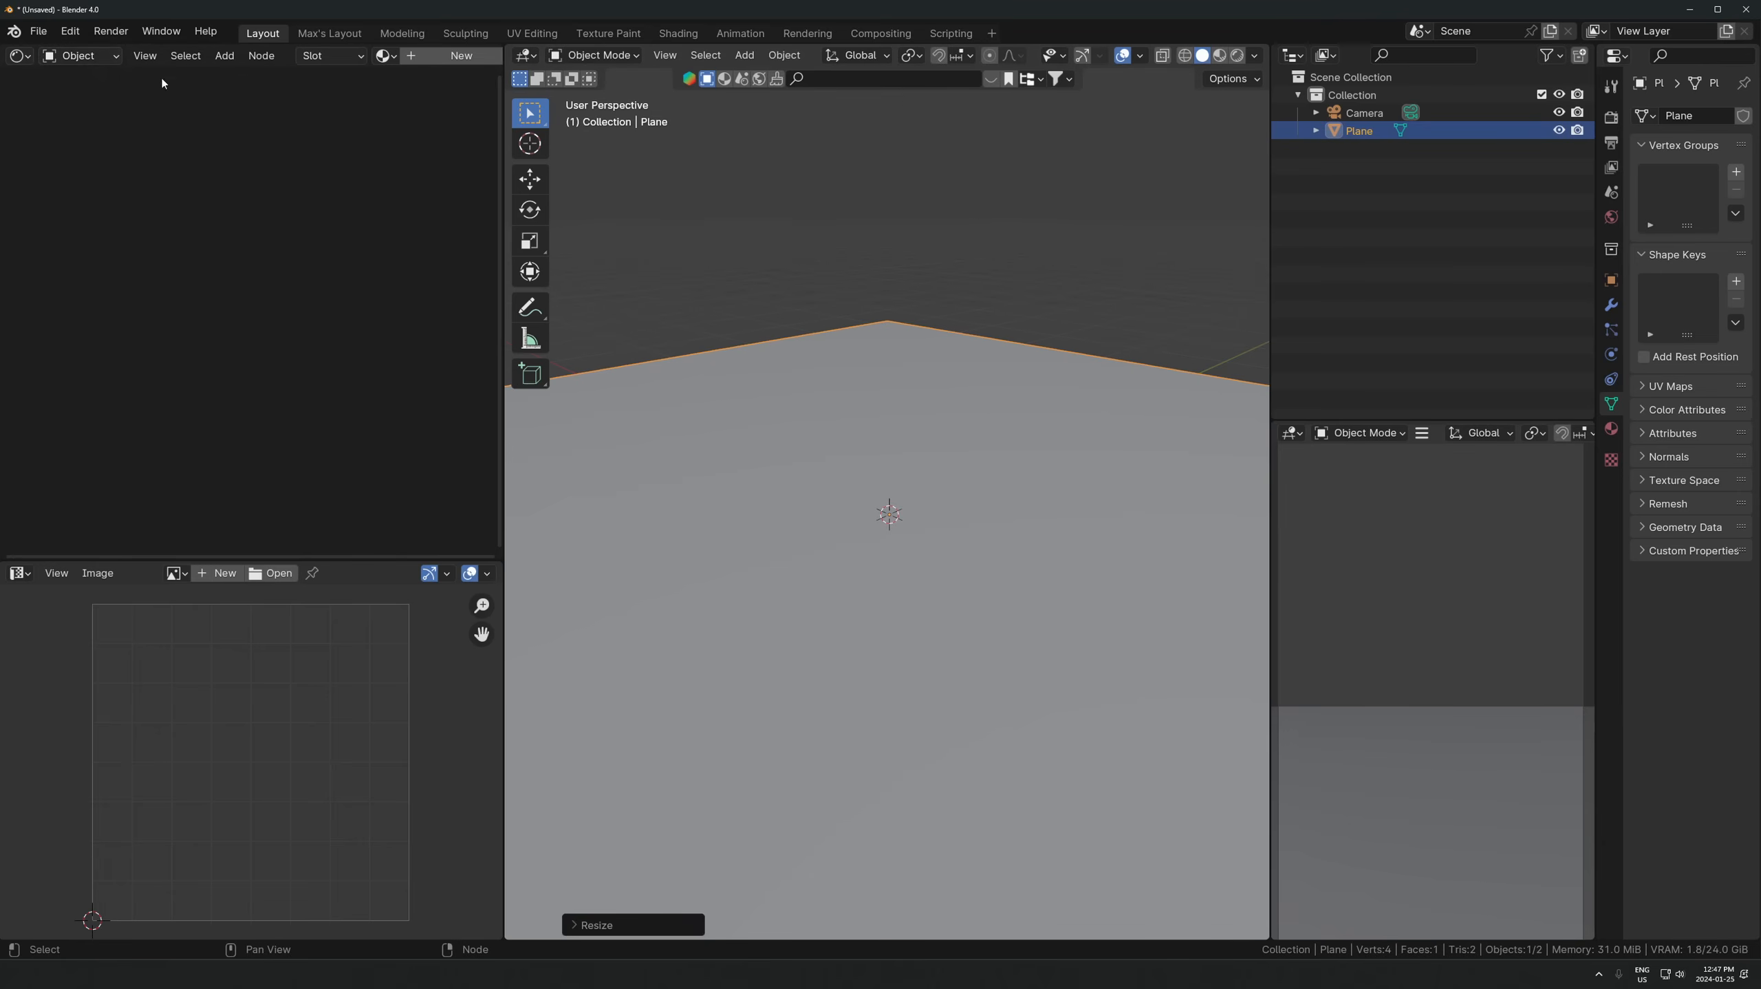
pyautogui.scroll(2, 825, 495)
# - Add a cube at the centre of the plane and raise it along the Z axis to sit on the ground
pyautogui.hotkey('shift', 'a')
pyautogui.moveTo(839, 490)
pyautogui.click(900, 515)
pyautogui.press('g')
pyautogui.press('z')
pyautogui.click(959, 564)
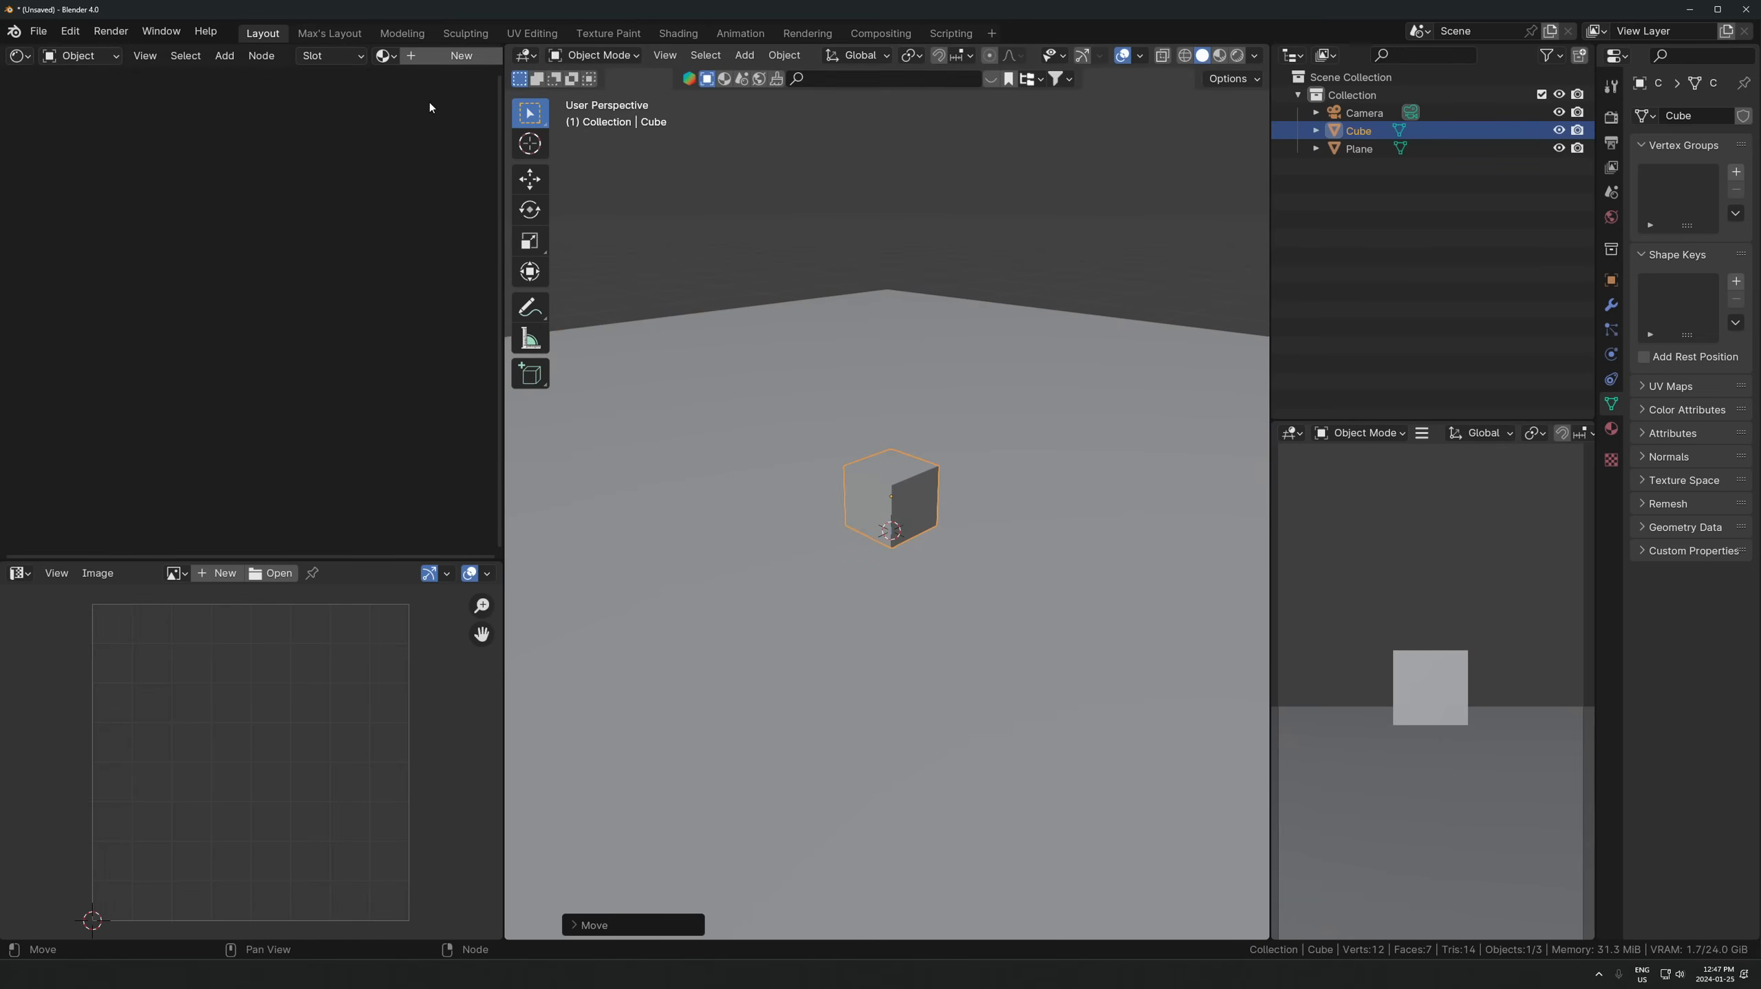
# - Change the shader editor area to the Geometry Node Editor with the cube selected
pyautogui.click(20, 56)
pyautogui.click(104, 204)
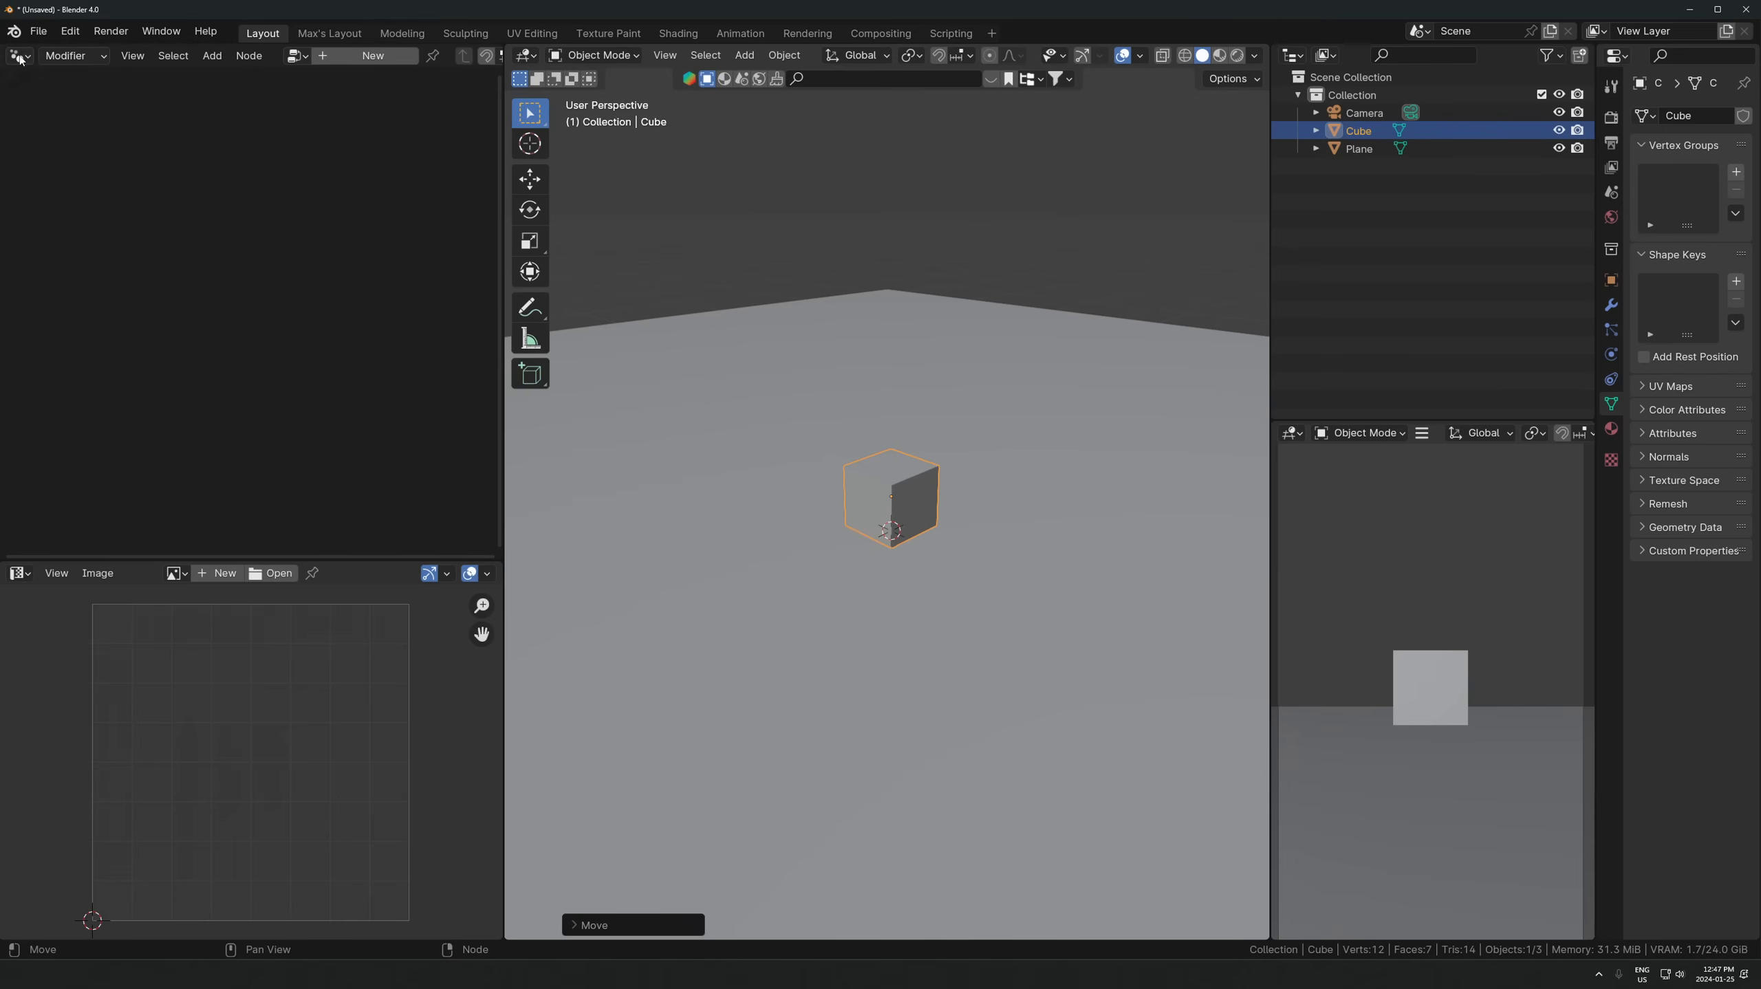
# - Duplicate the cube along the X axis and stretch and raise the copy along Z into a tall pillar beside it
pyautogui.moveTo(937, 470); pyautogui.dragTo(1004, 501, button='middle')
pyautogui.hotkey('shift', 'd')
pyautogui.press('x')
pyautogui.click(878, 438)
pyautogui.press('s')
pyautogui.press('z')
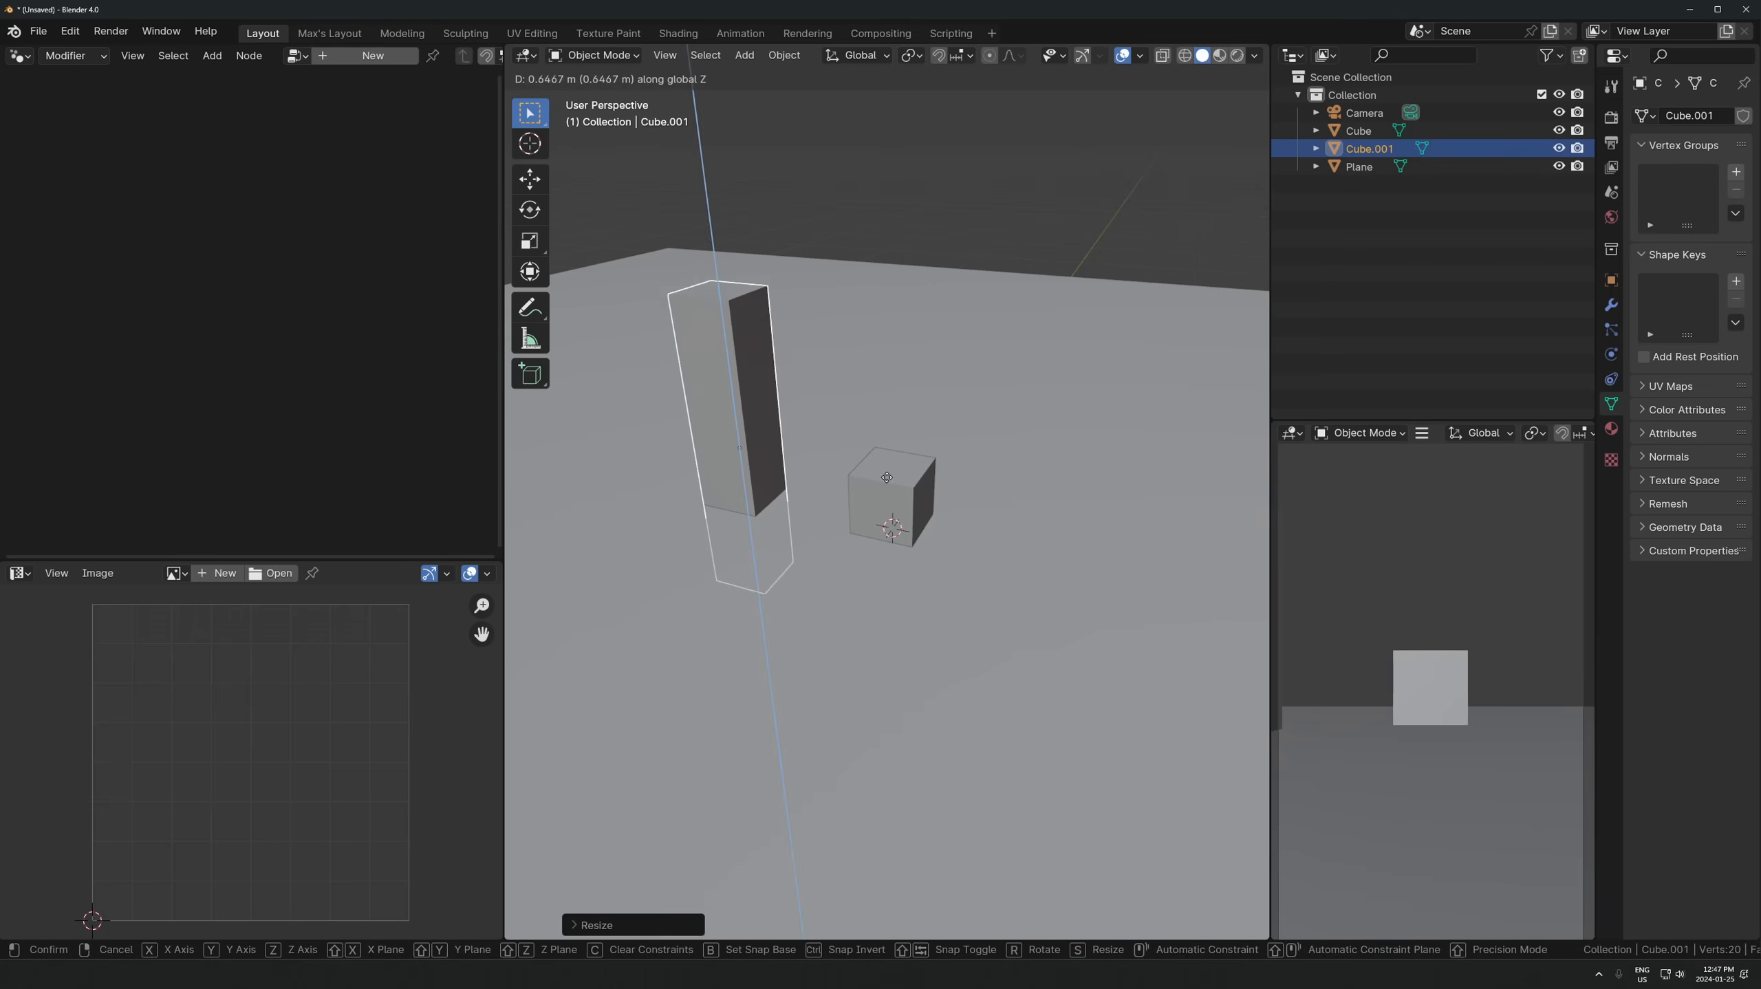
pyautogui.click(1006, 344)
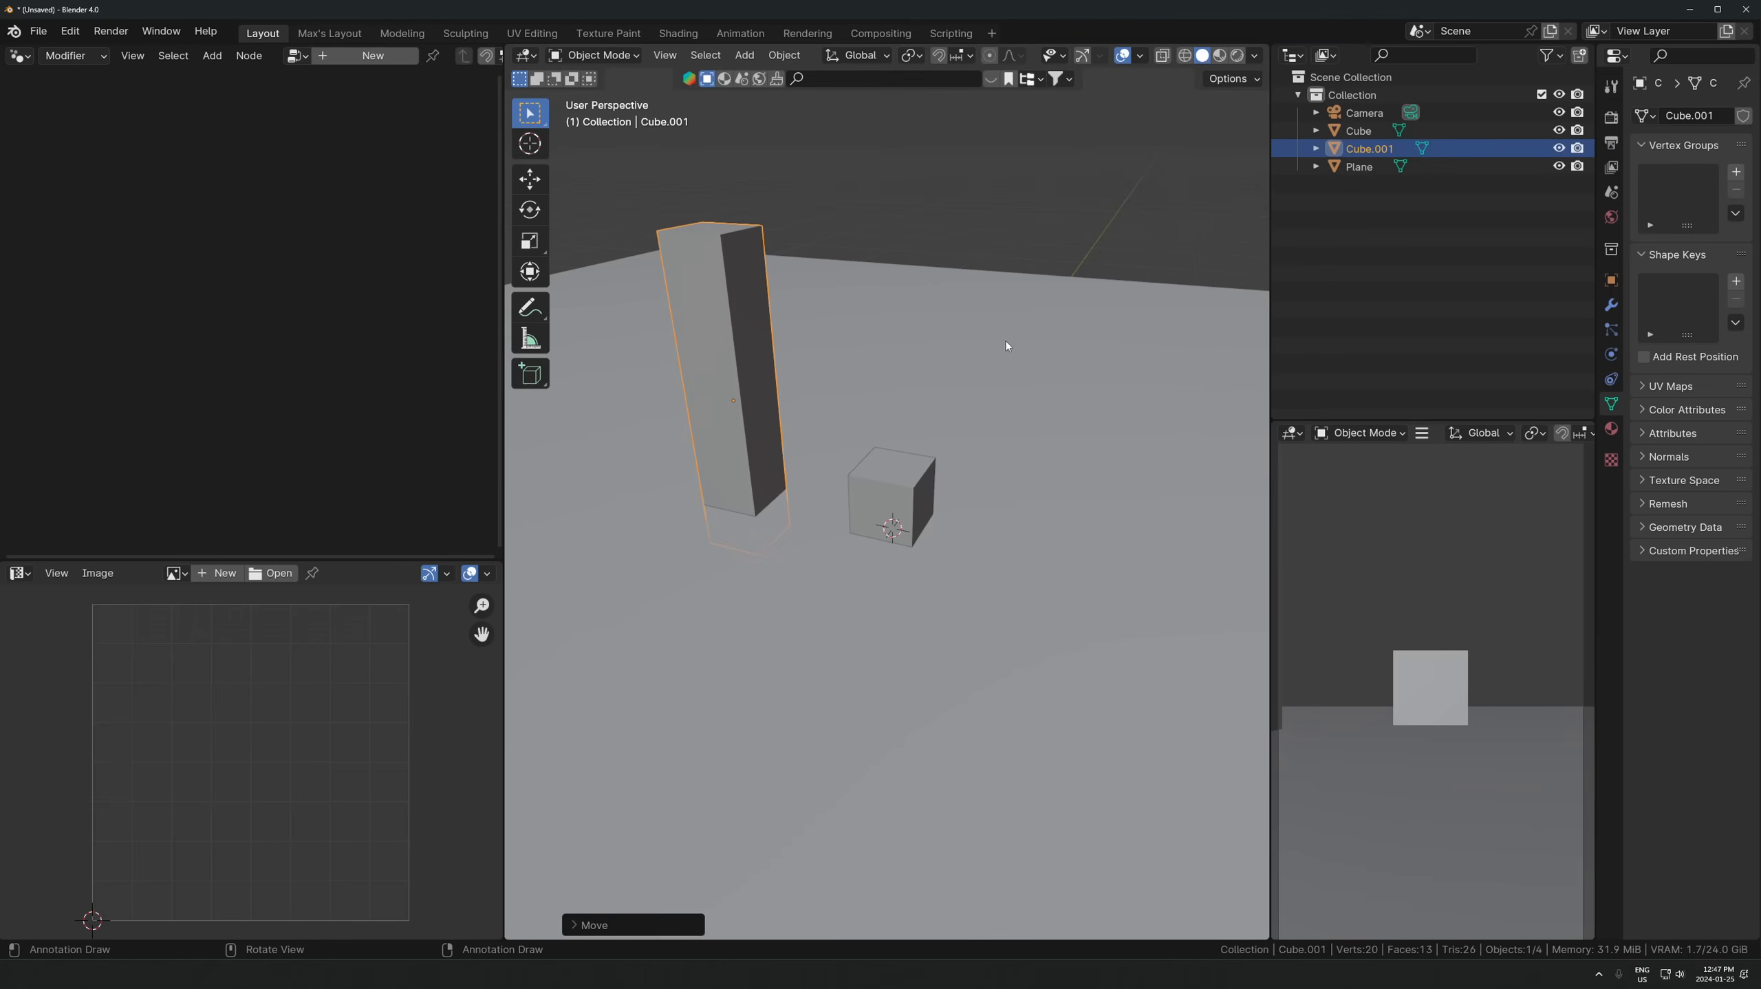
# - Apply the tall pillar's object transform and add a Bevel modifier to it
pyautogui.hotkey('ctrl', 'a')
pyautogui.click(850, 449)
pyautogui.click(1611, 305)
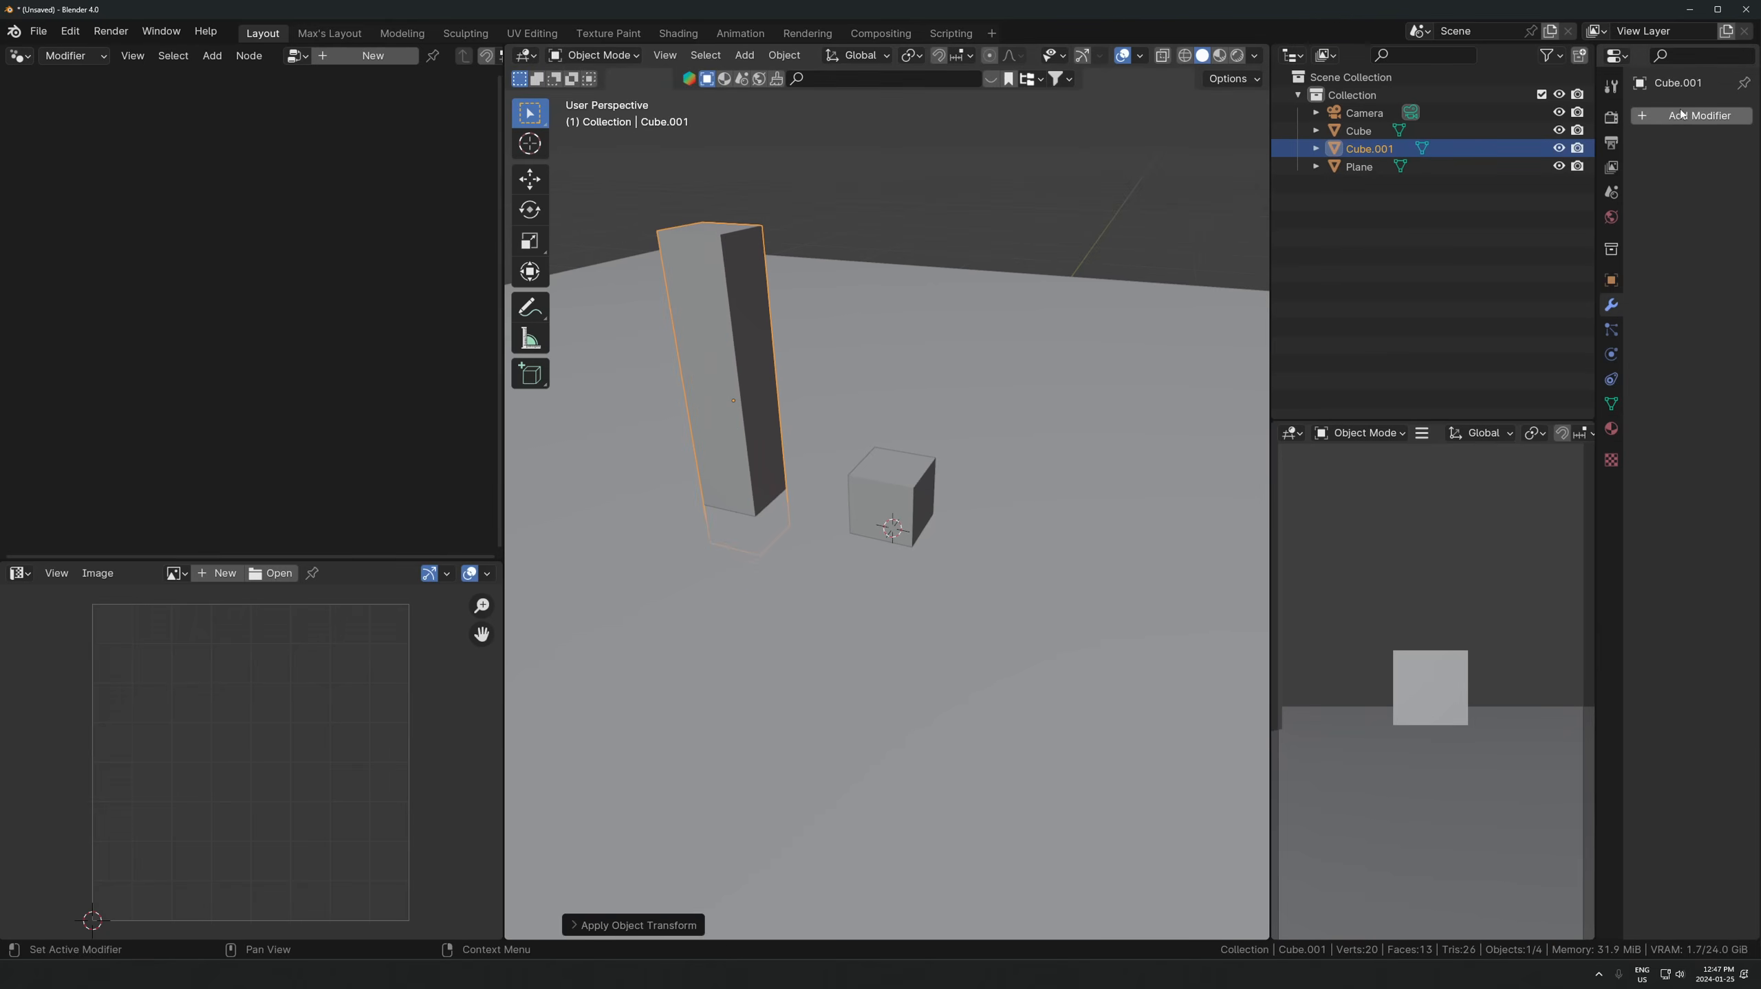
pyautogui.click(1678, 113)
pyautogui.write('bevel')
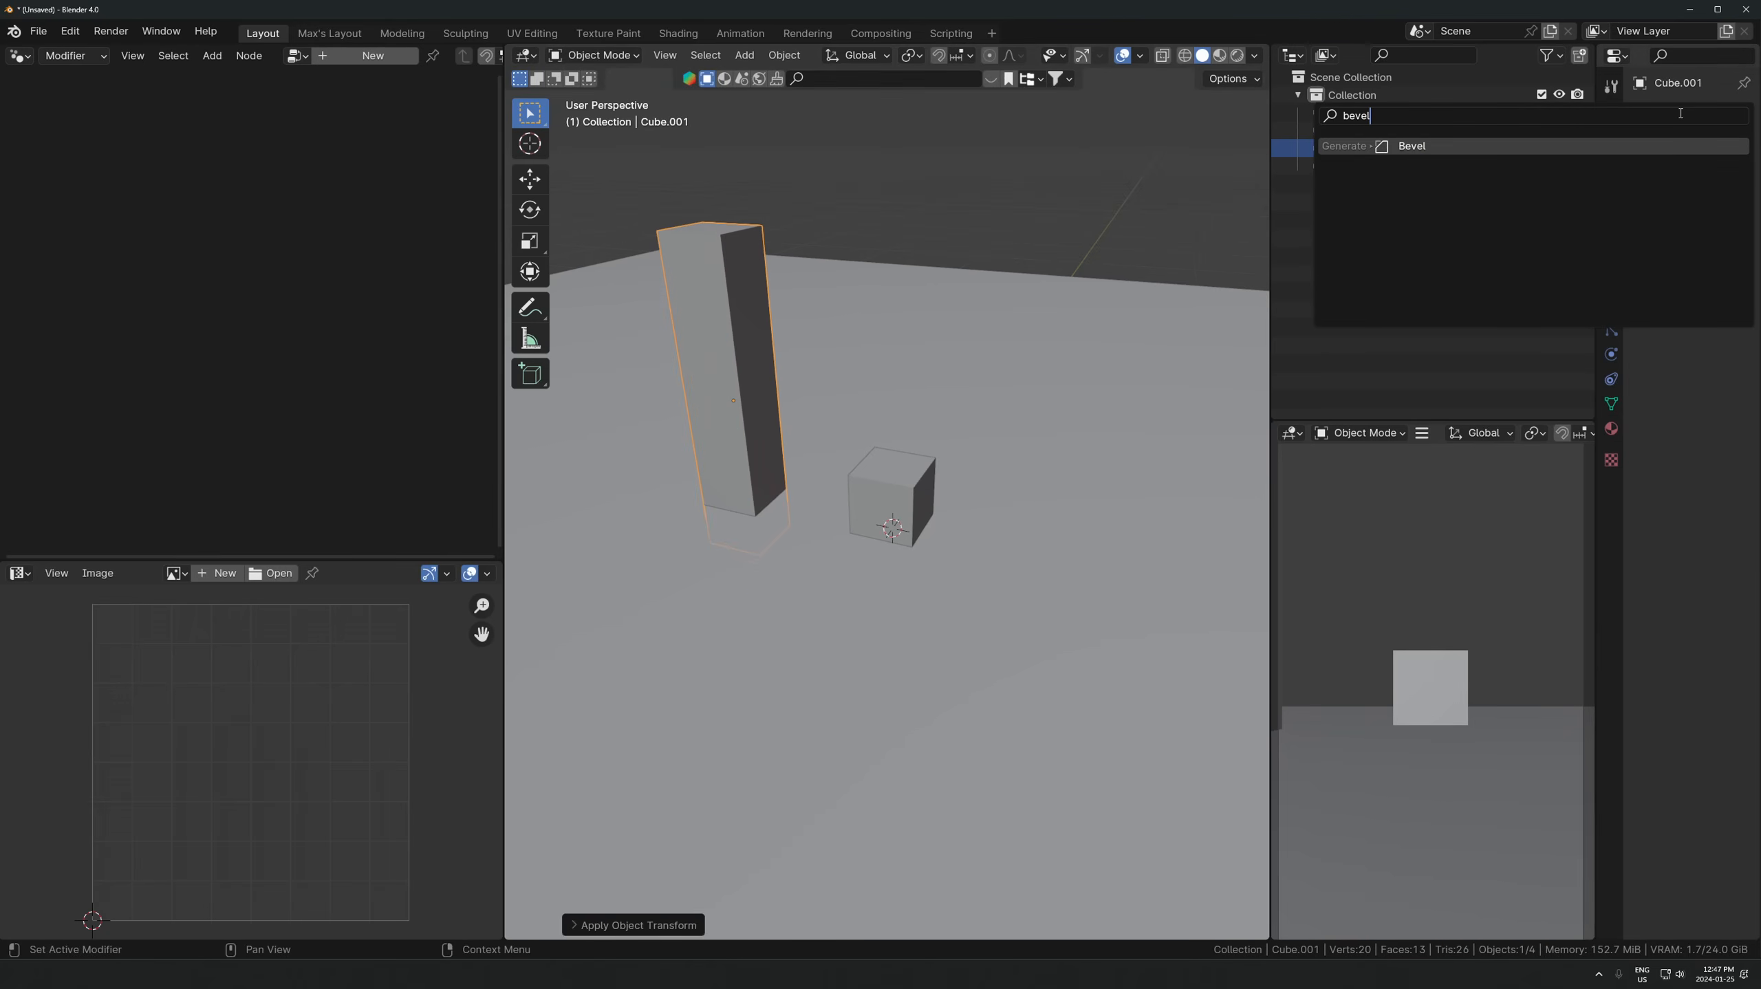
pyautogui.press('Return')
# - Reapply the pillar's object transform and set its Bevel amount to 0.01 m
pyautogui.hotkey('ctrl', 'a')
pyautogui.click(648, 356)
pyautogui.scroll(5, 817, 342)
pyautogui.keyDown('shift'); pyautogui.moveTo(776, 347); pyautogui.dragTo(988, 587, button='middle'); pyautogui.keyUp('shift')
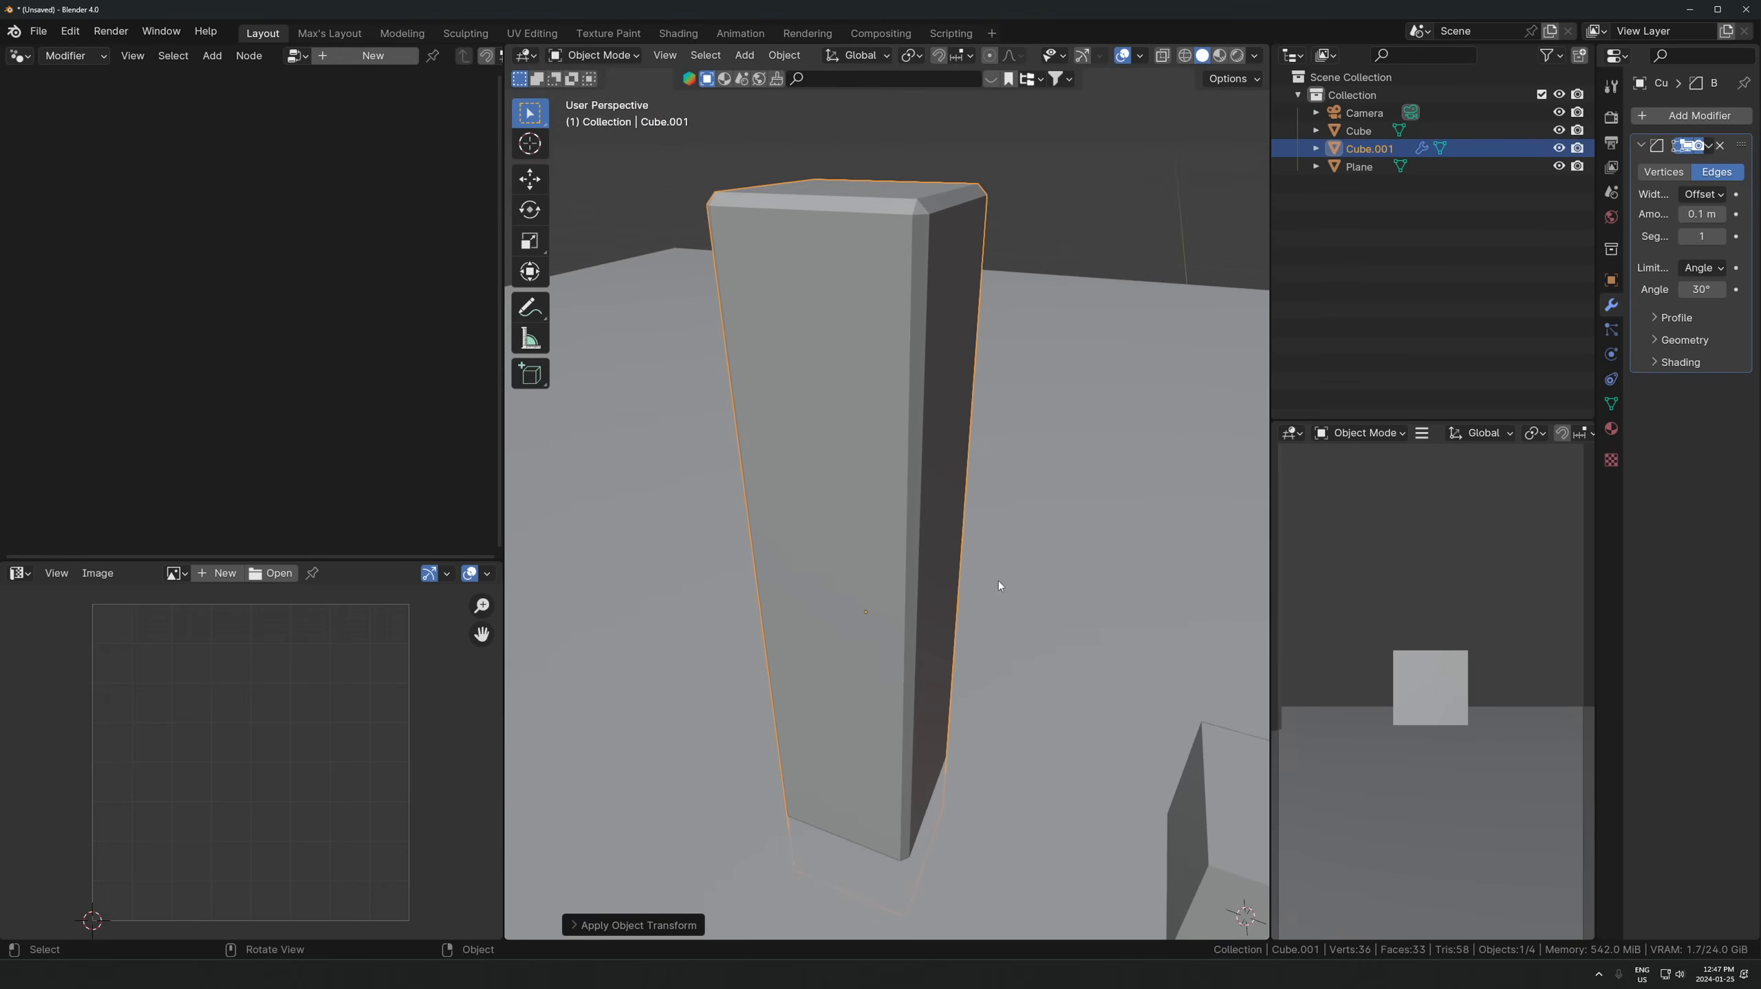
pyautogui.moveTo(1702, 214); pyautogui.dragTo(1668, 214)
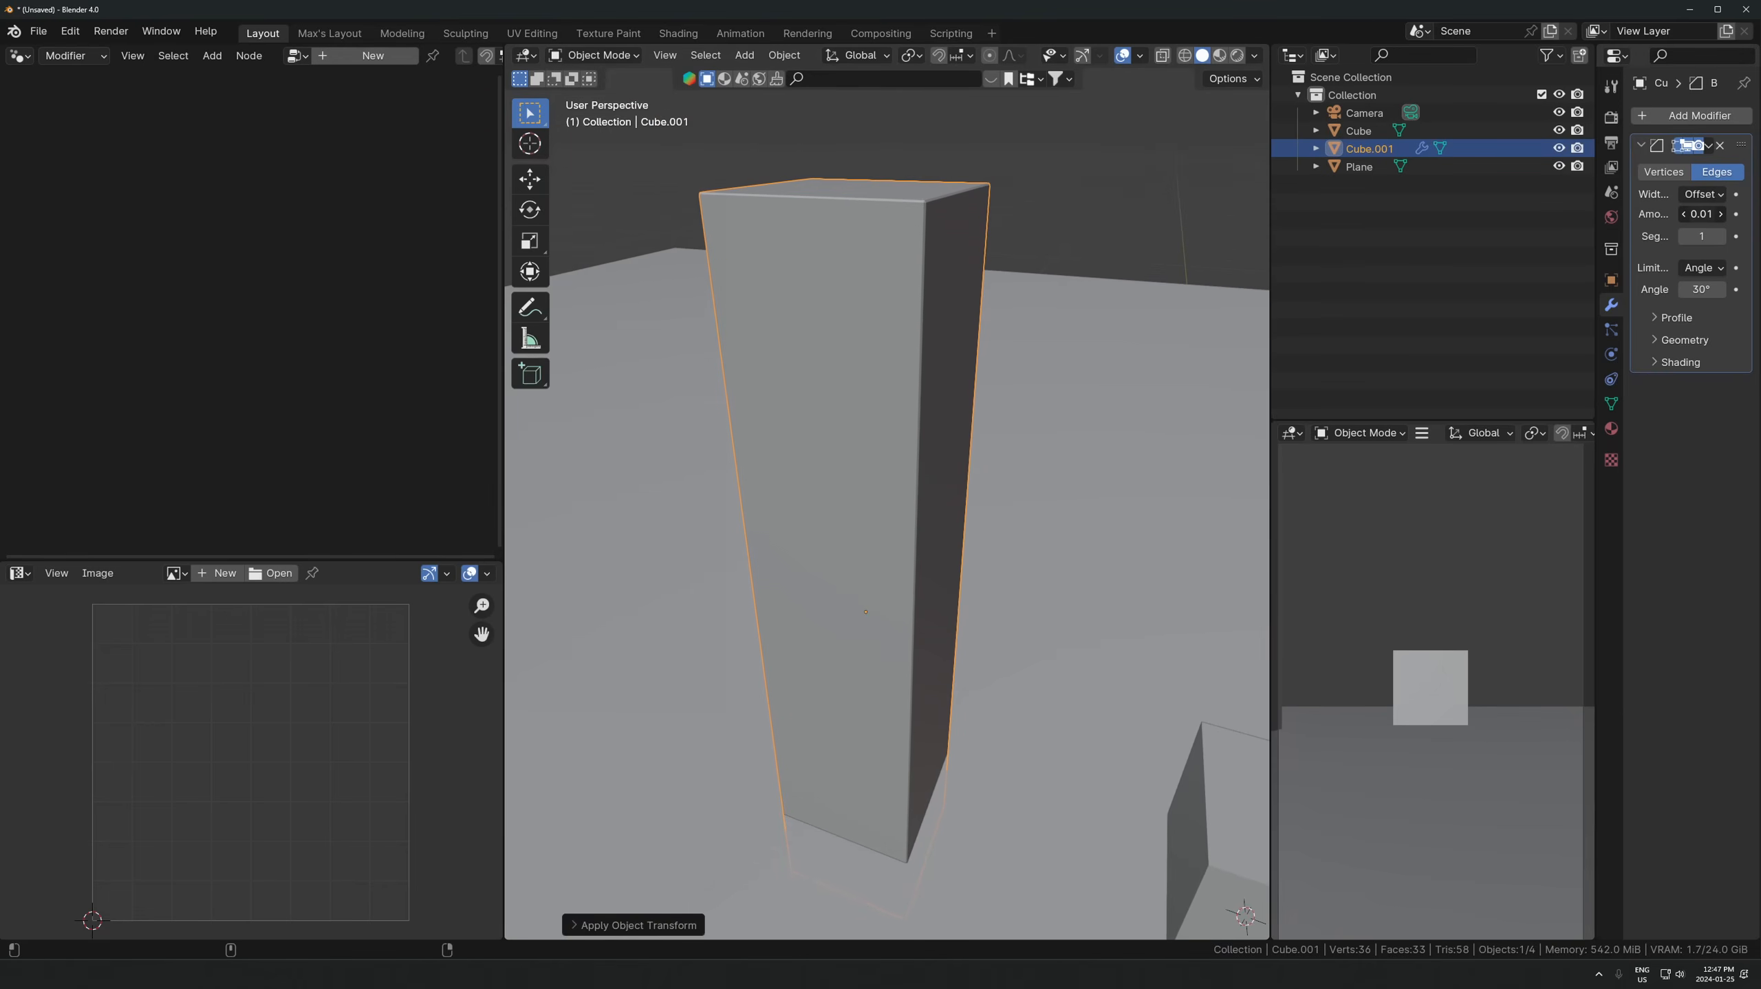
# - Move the pillar along the X axis farther from the small cube and apply its object transform
pyautogui.scroll(-5, 1024, 537)
pyautogui.moveTo(1023, 536); pyautogui.dragTo(916, 589, button='middle')
pyautogui.press('g')
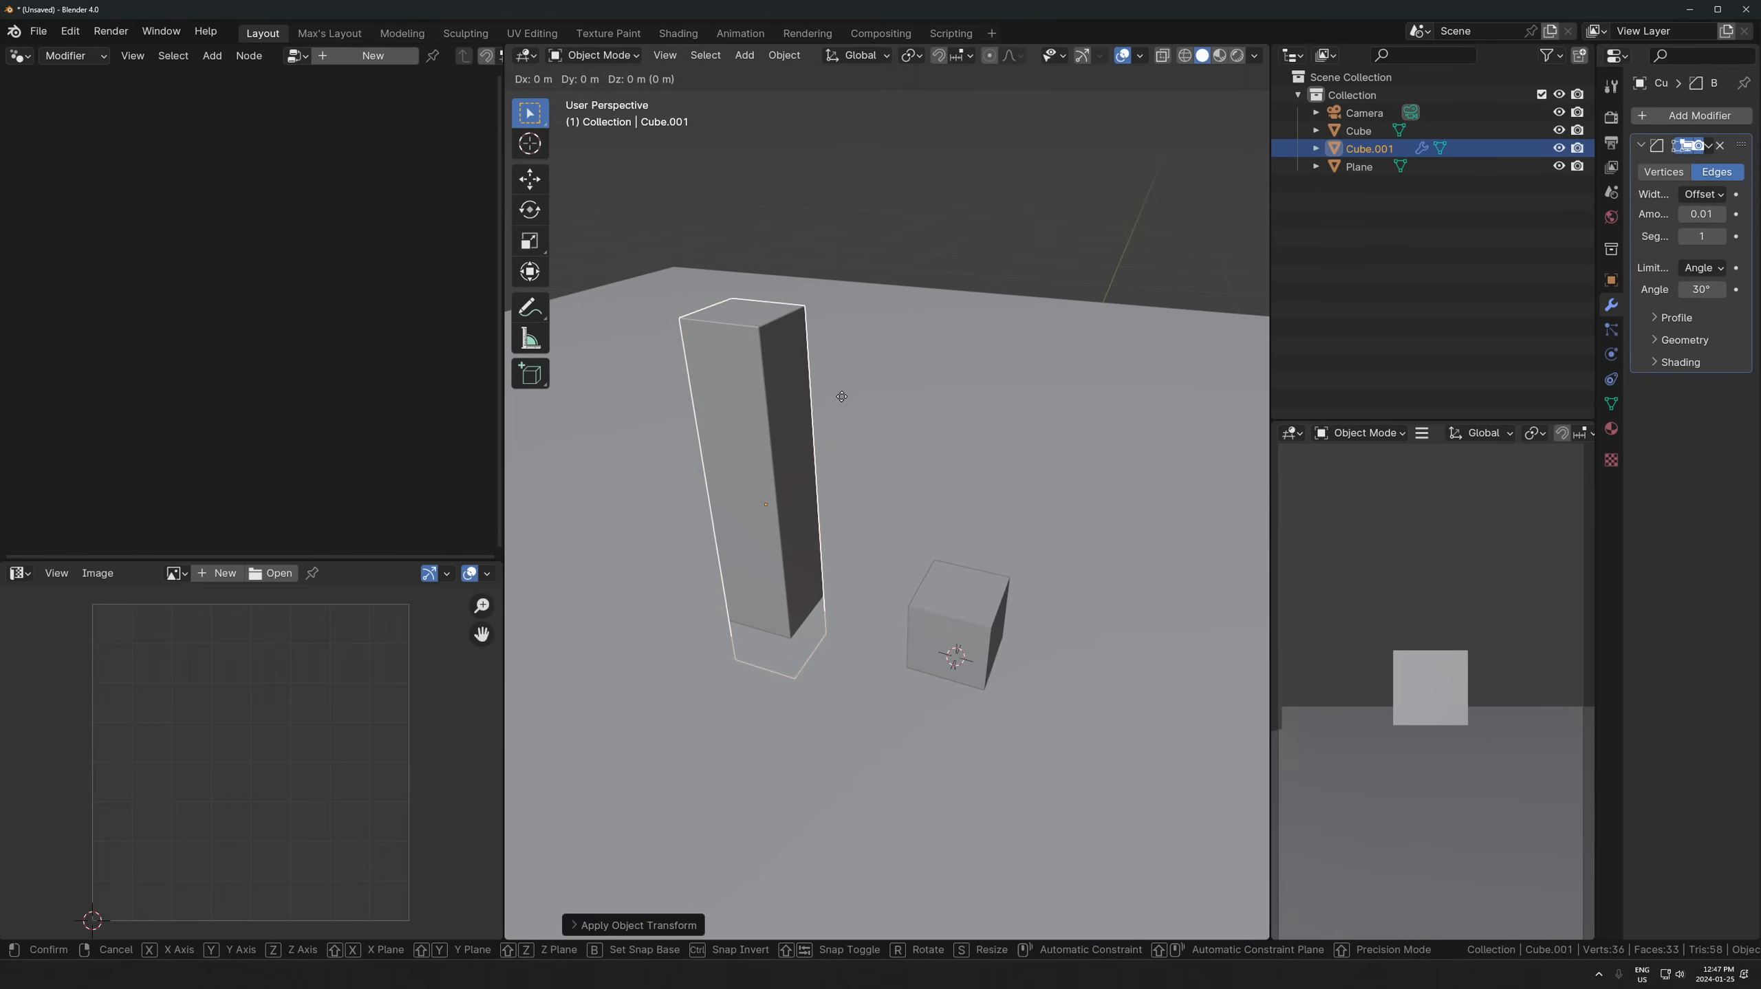
pyautogui.press('x')
pyautogui.click(794, 542)
pyautogui.scroll(-6, 794, 541)
pyautogui.hotkey('ctrl', 'a')
pyautogui.click(748, 492)
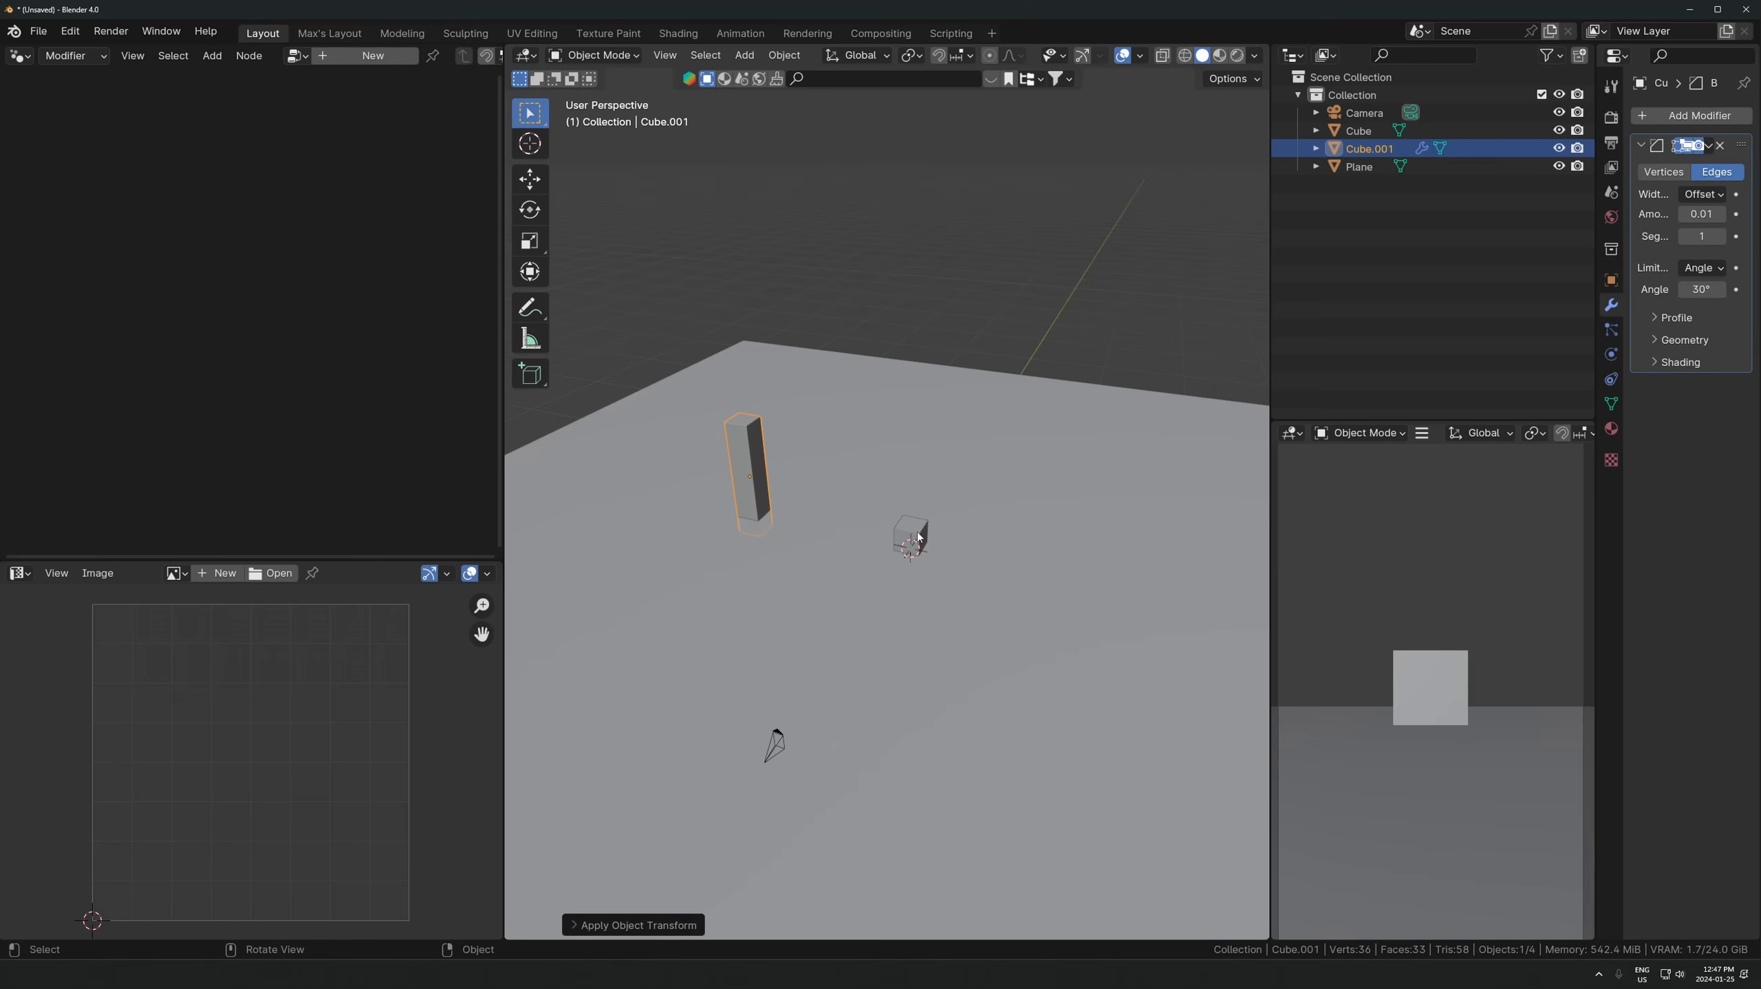
# - Create a new geometry node tree on the small cube in the Geometry Node Editor
pyautogui.click(917, 532)
pyautogui.click(763, 483)
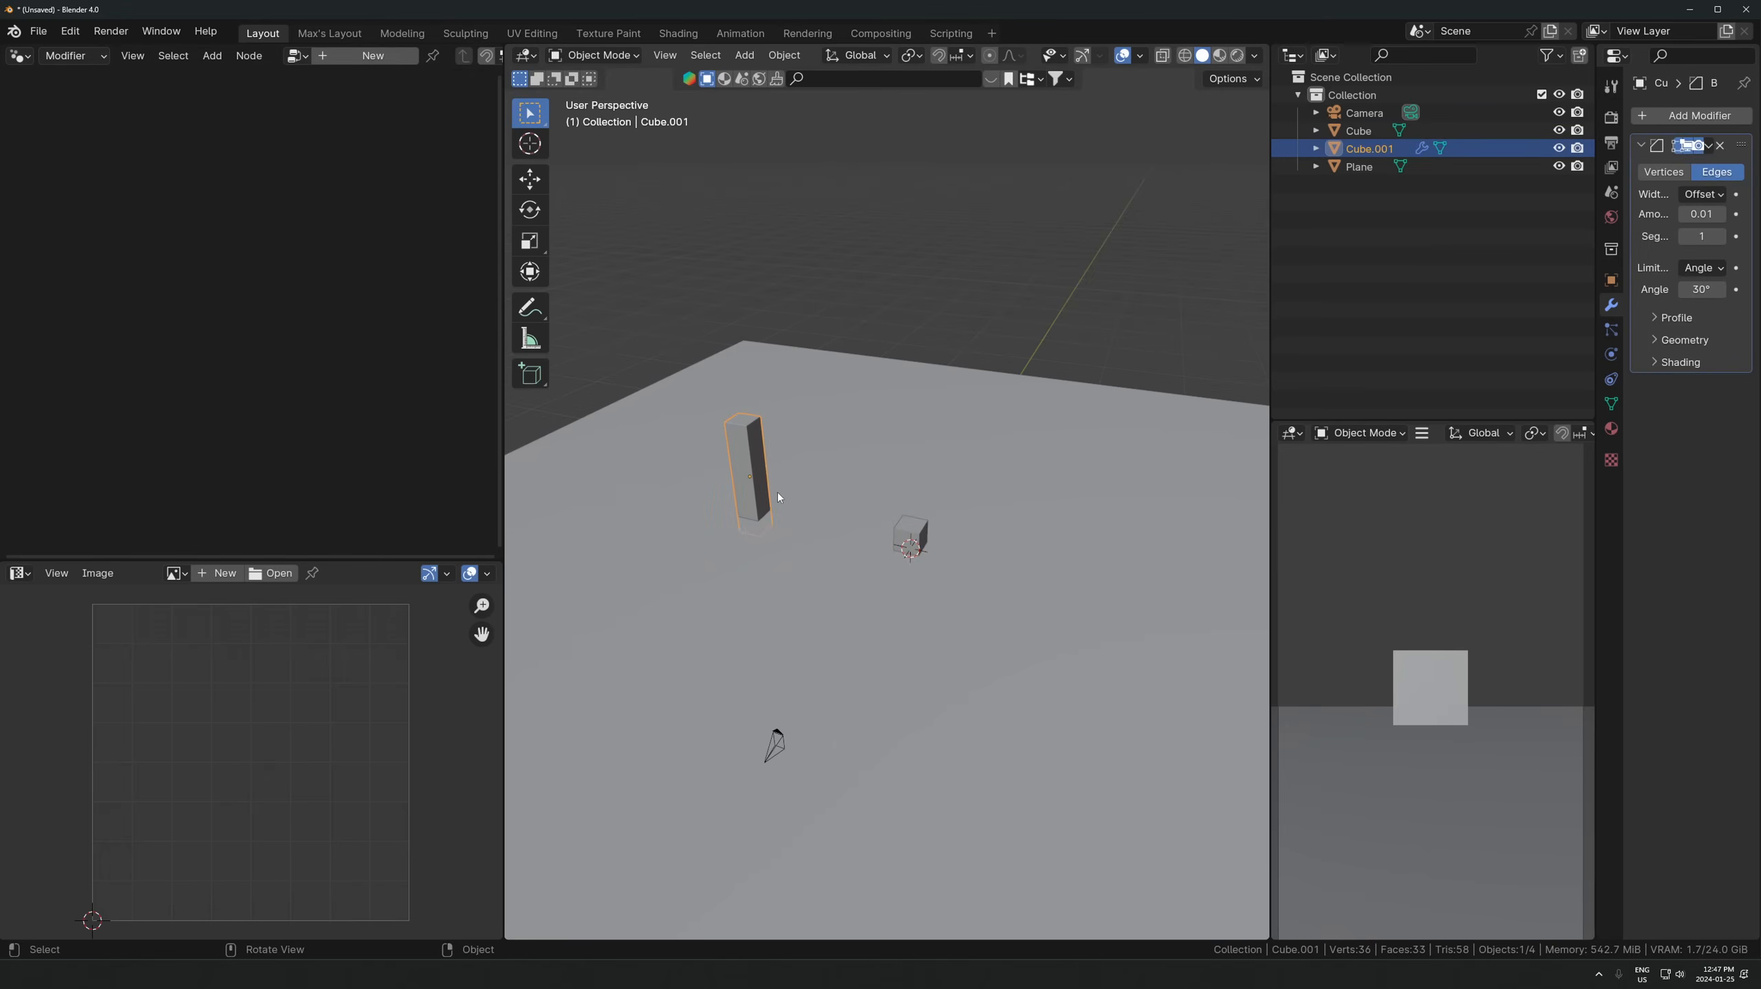
pyautogui.click(912, 553)
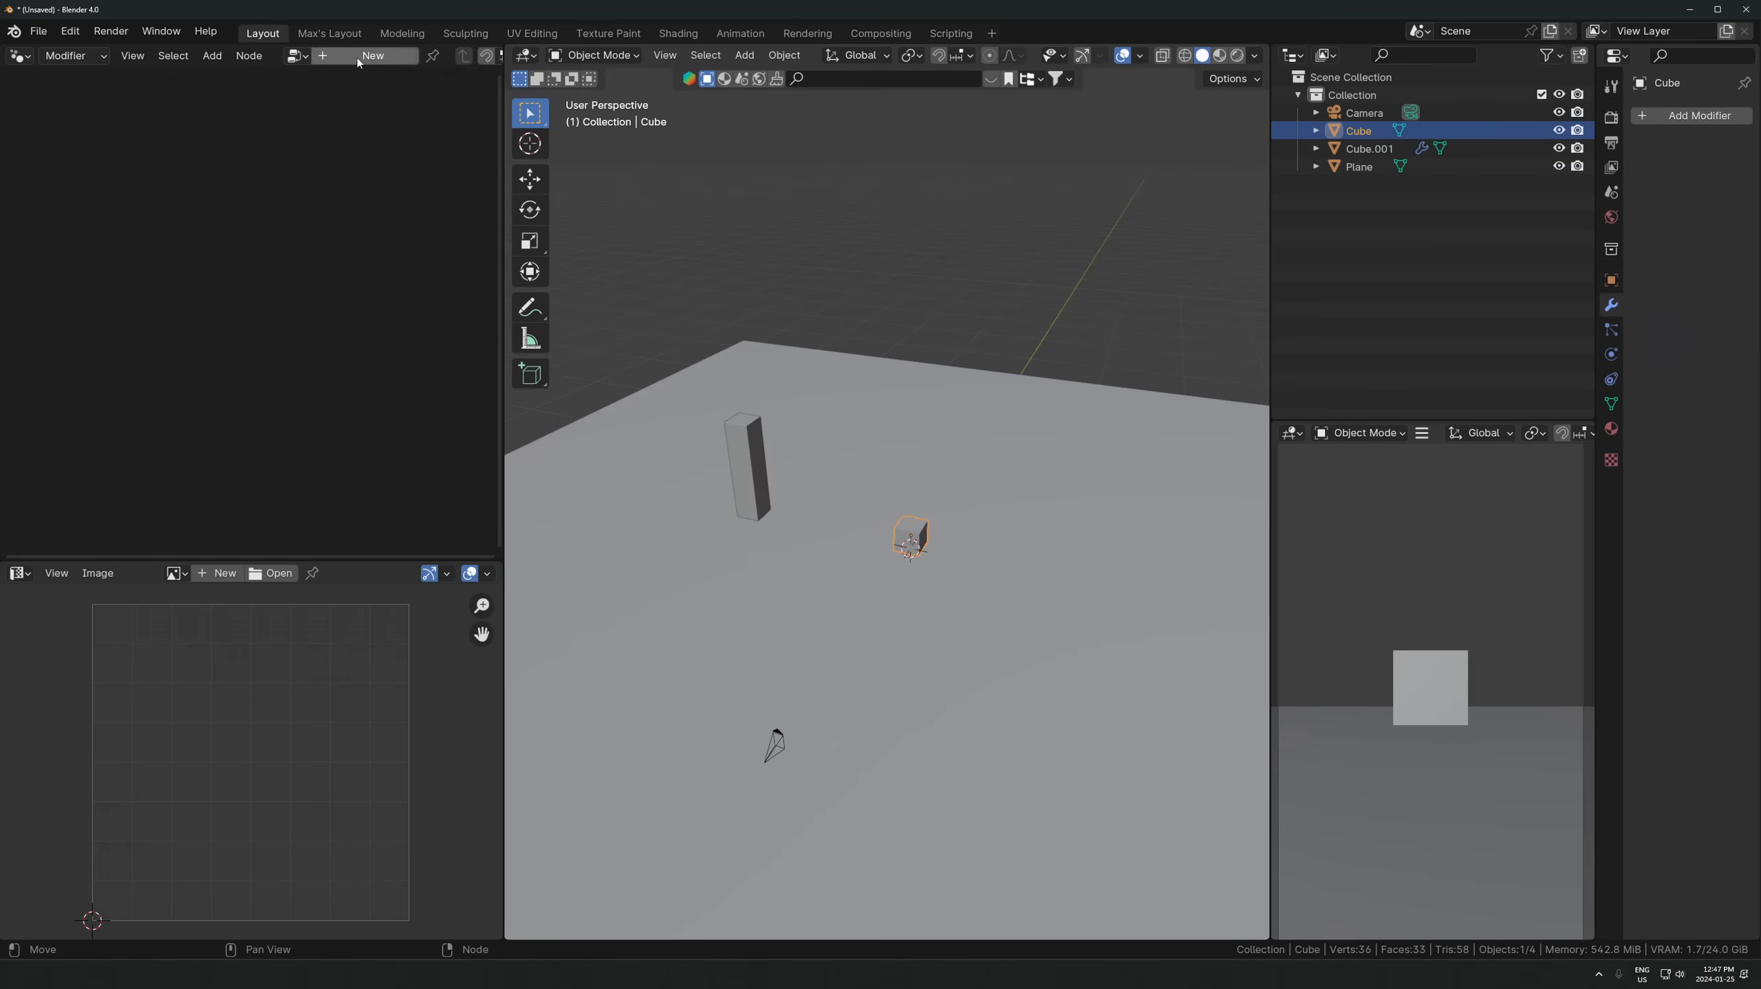
pyautogui.click(19, 55)
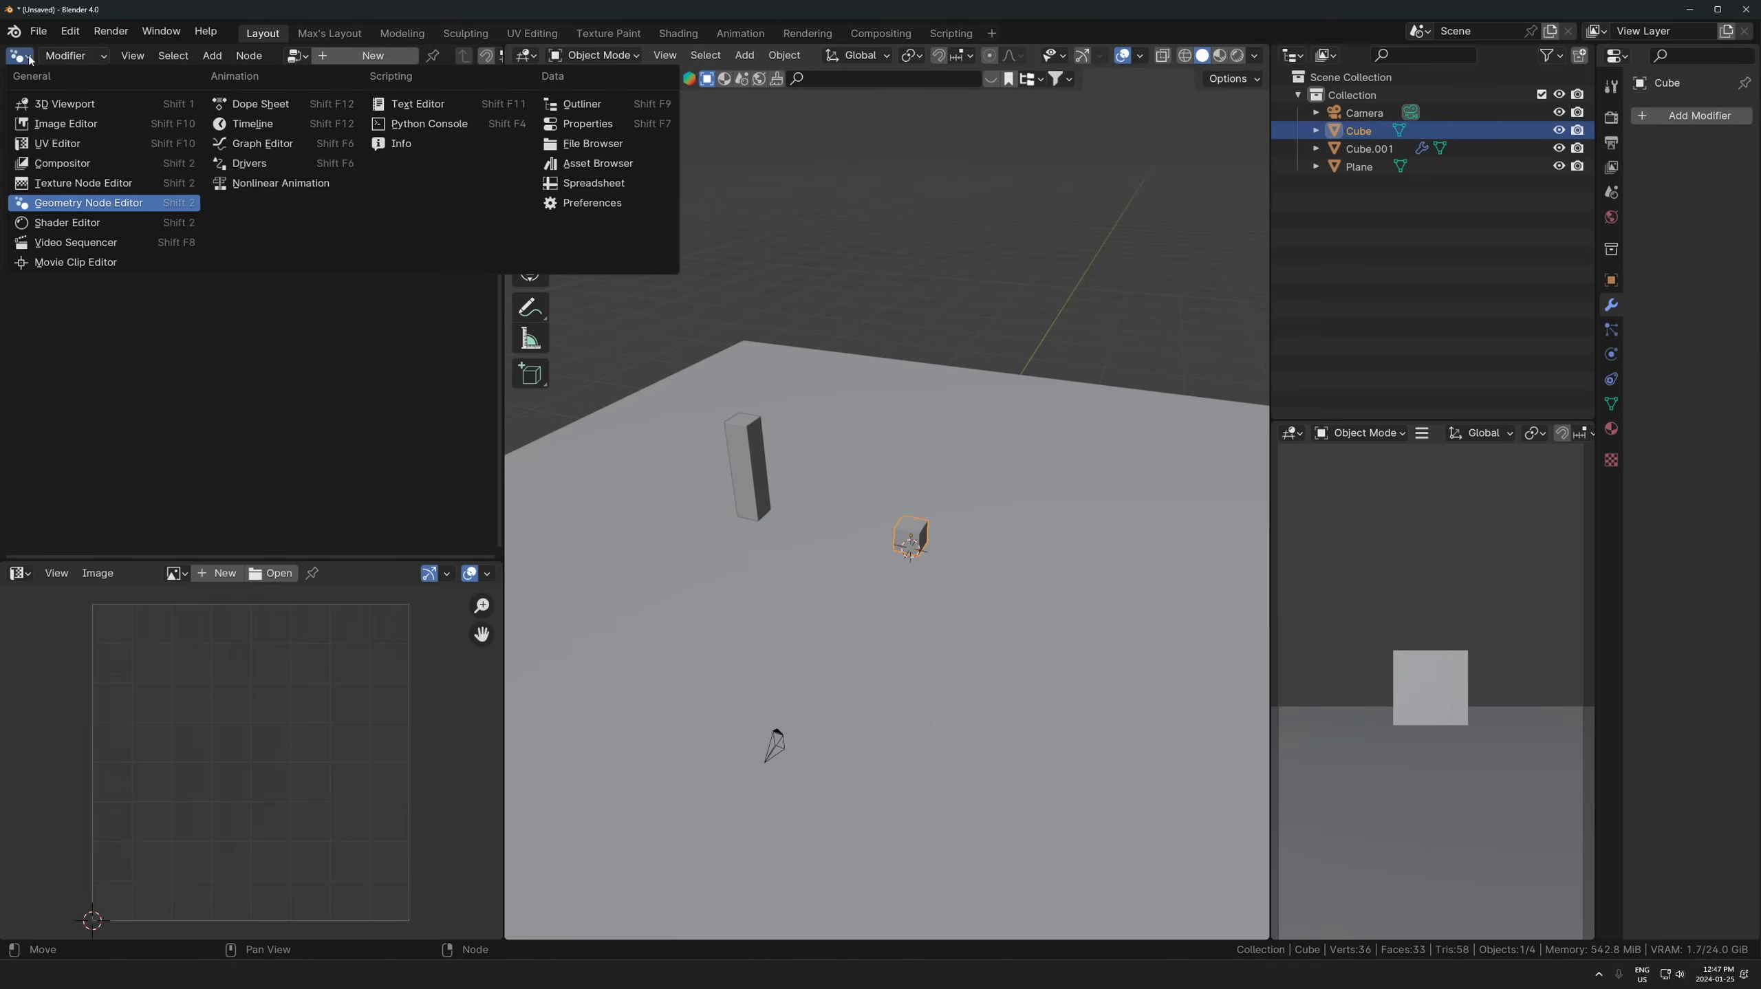
pyautogui.click(46, 207)
pyautogui.click(365, 57)
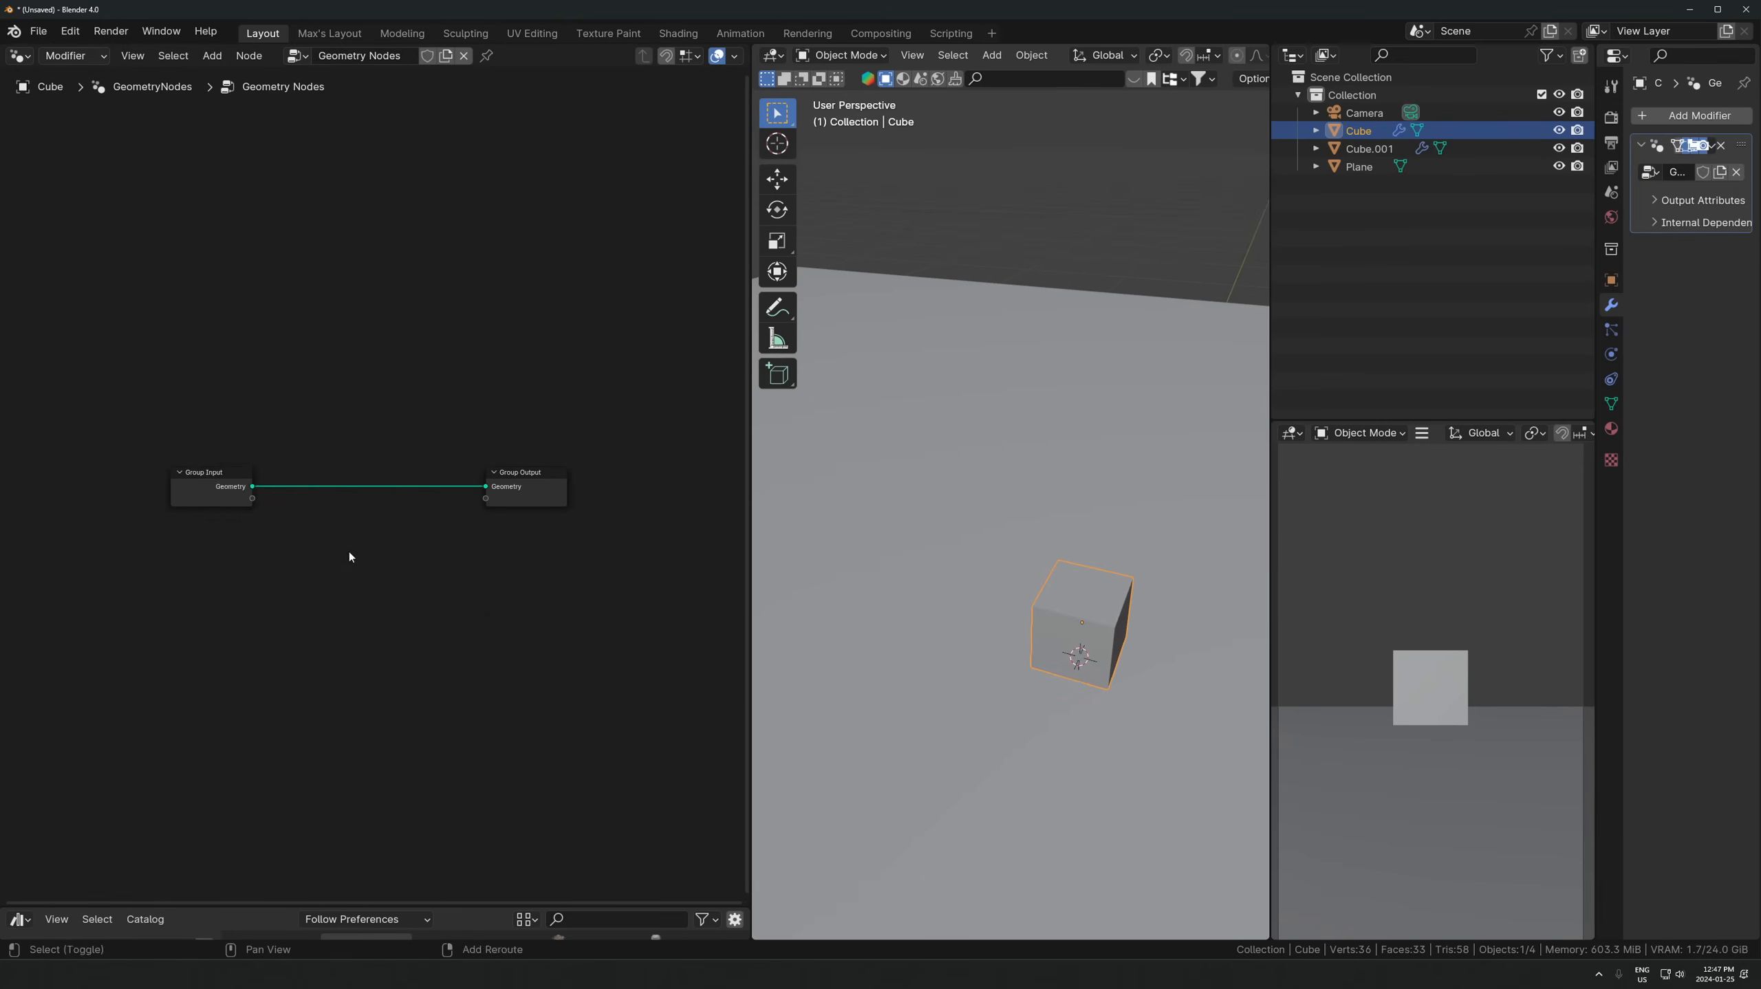
# - Add a Distribute Points on Faces node and leave it unconnected below the Group Input to Group Output link
pyautogui.hotkey('shift', 'a')
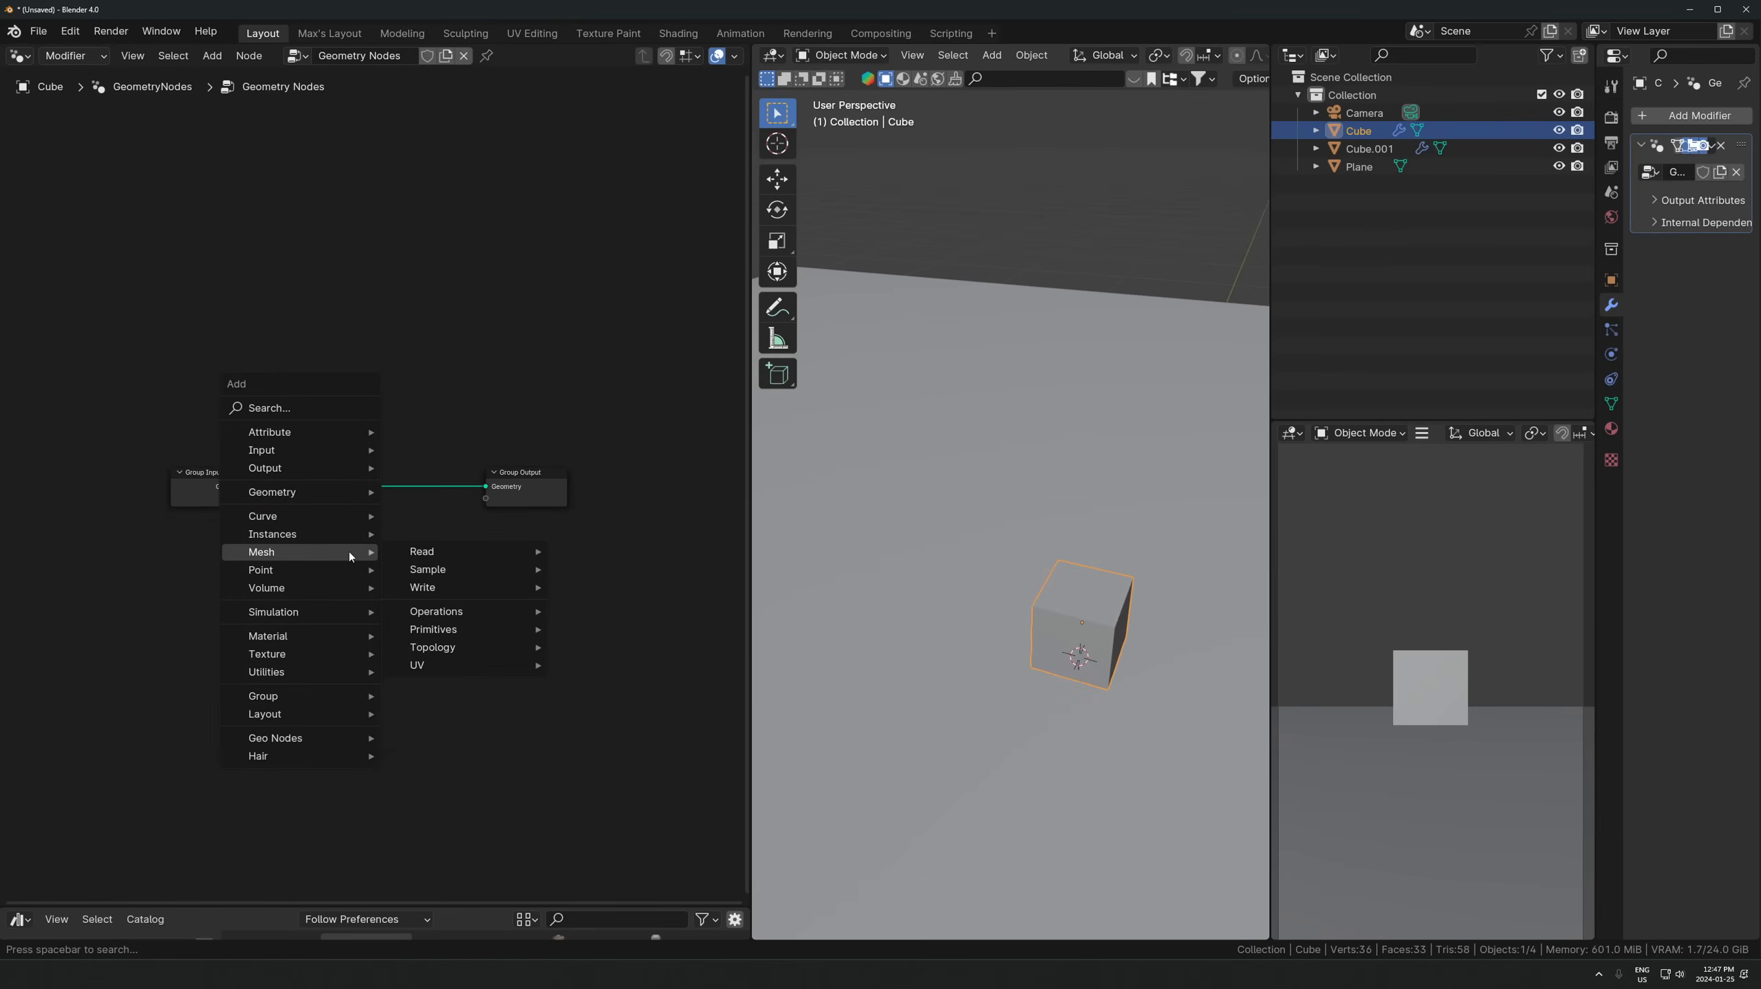
pyautogui.write('distru')
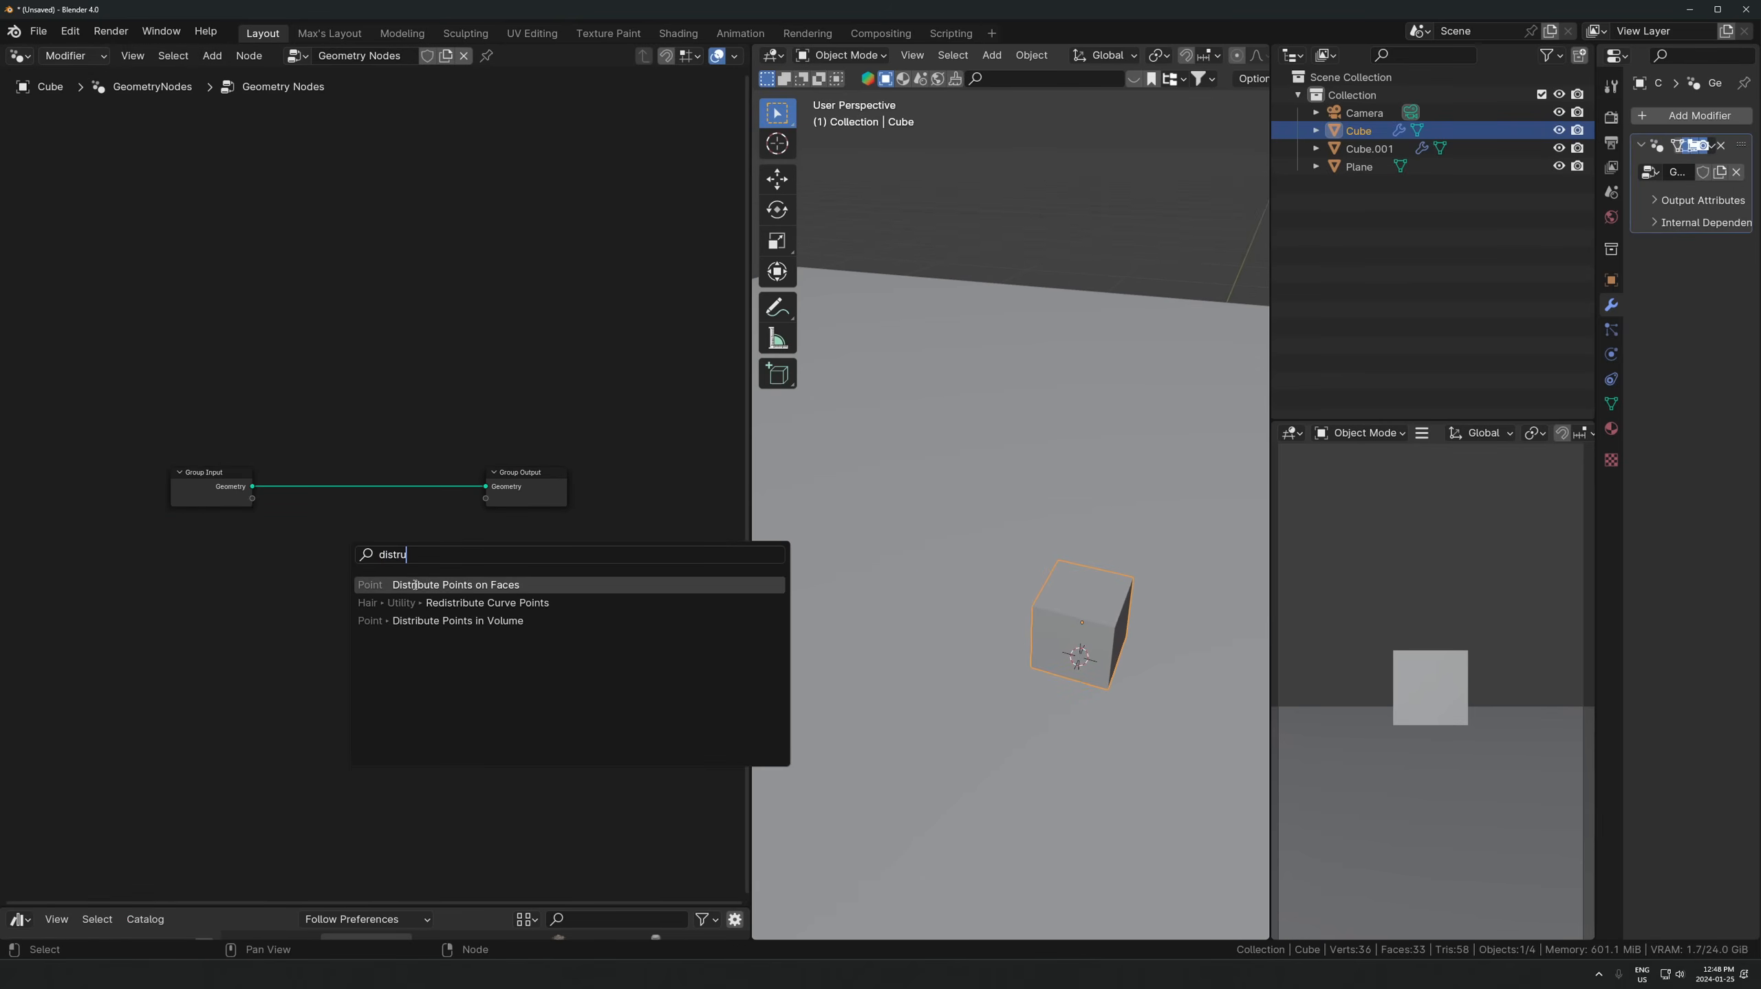
pyautogui.click(485, 583)
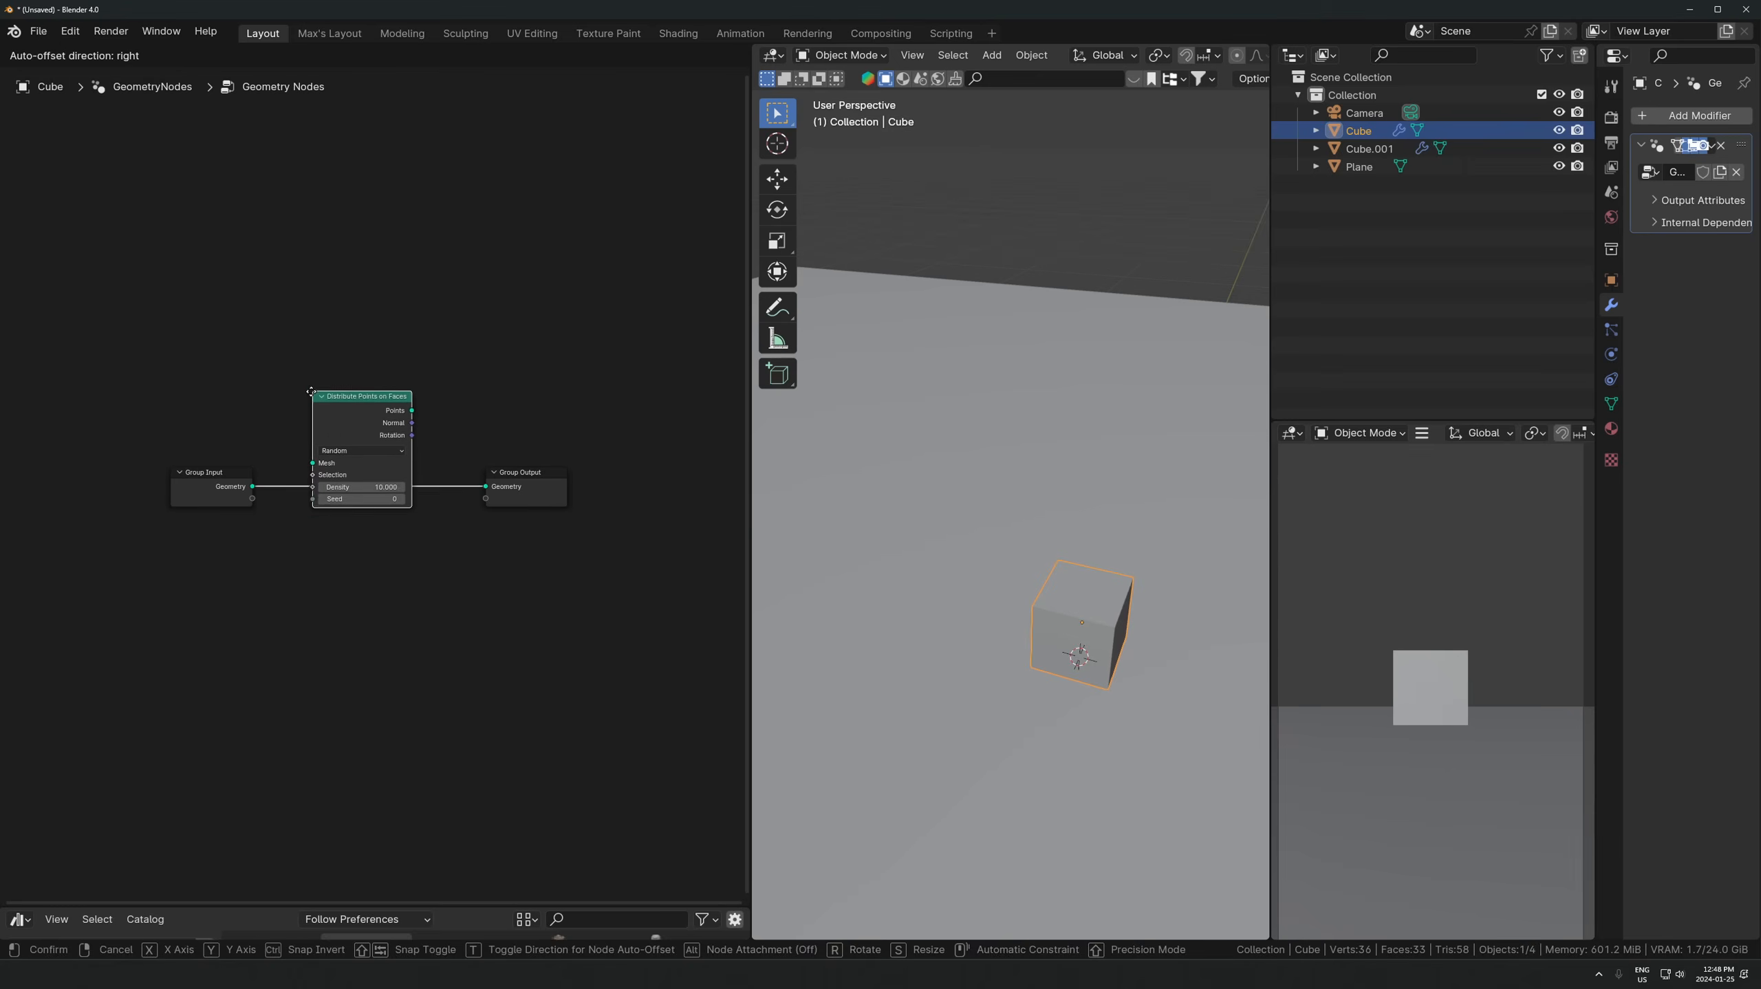
pyautogui.click(364, 383)
pyautogui.keyDown('alt'); pyautogui.moveTo(364, 383); pyautogui.dragTo(401, 631); pyautogui.keyUp('alt')
pyautogui.scroll(2, 378, 547)
# - Insert an Instance on Points node on the link between Group Input and Group Output
pyautogui.hotkey('shift', 'a')
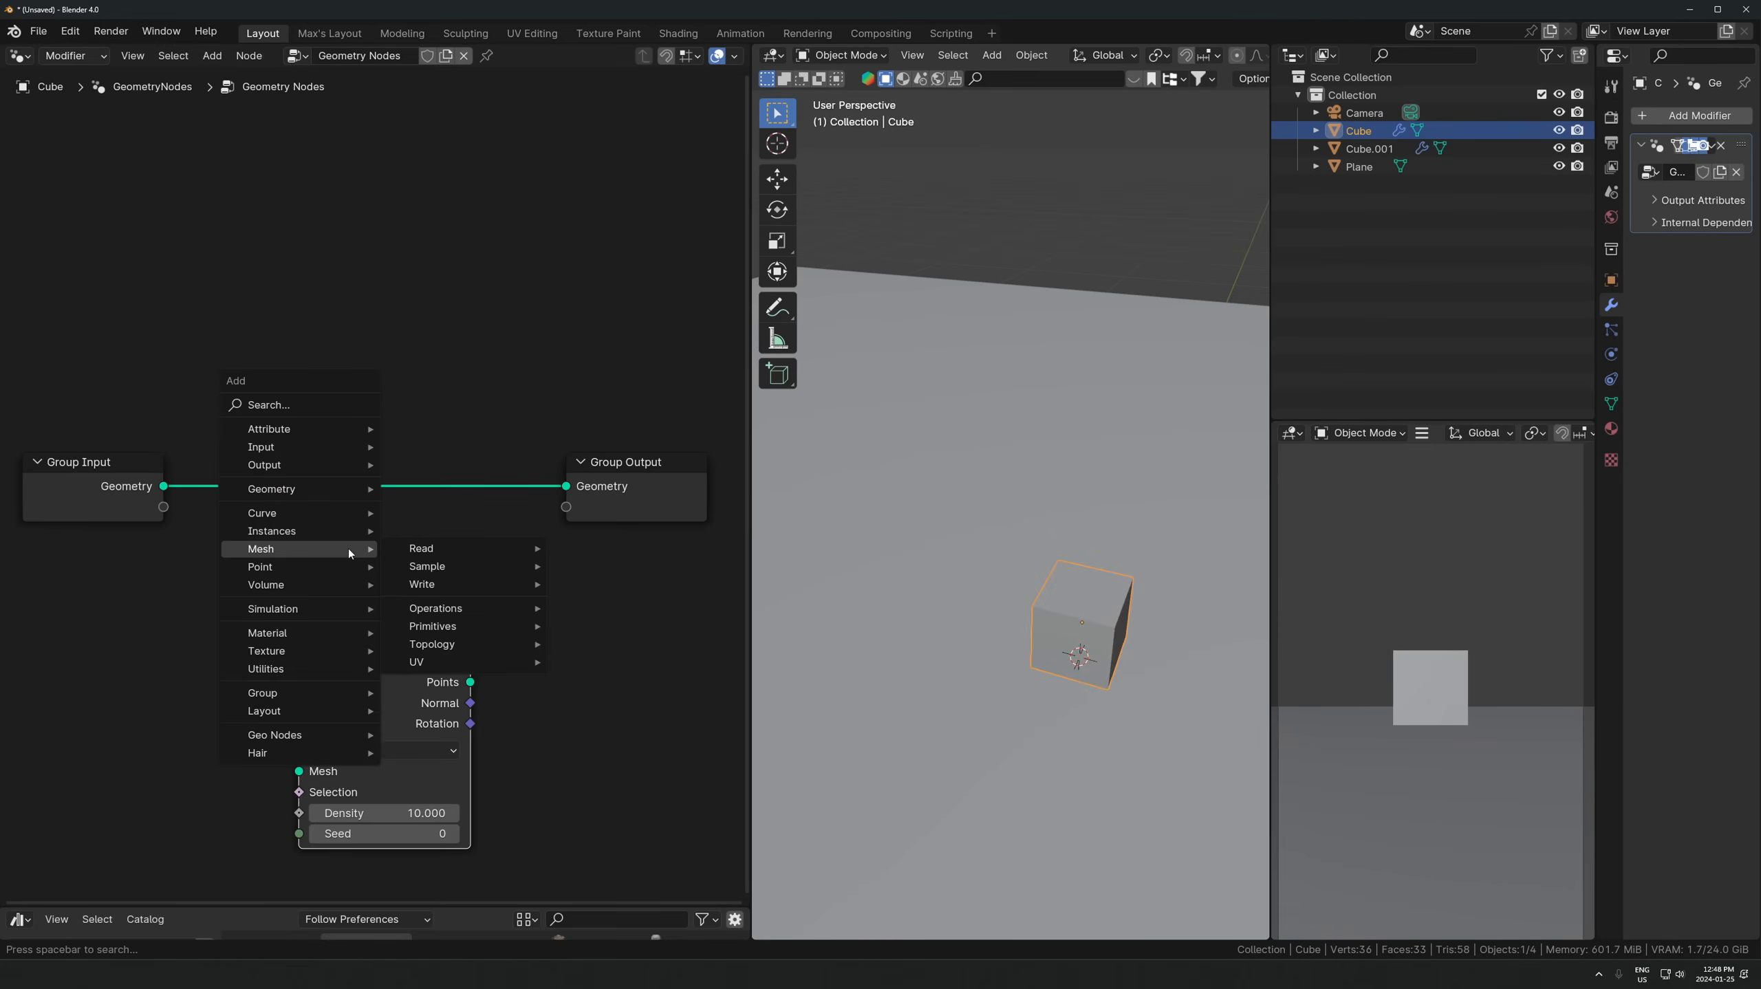
pyautogui.write('instance')
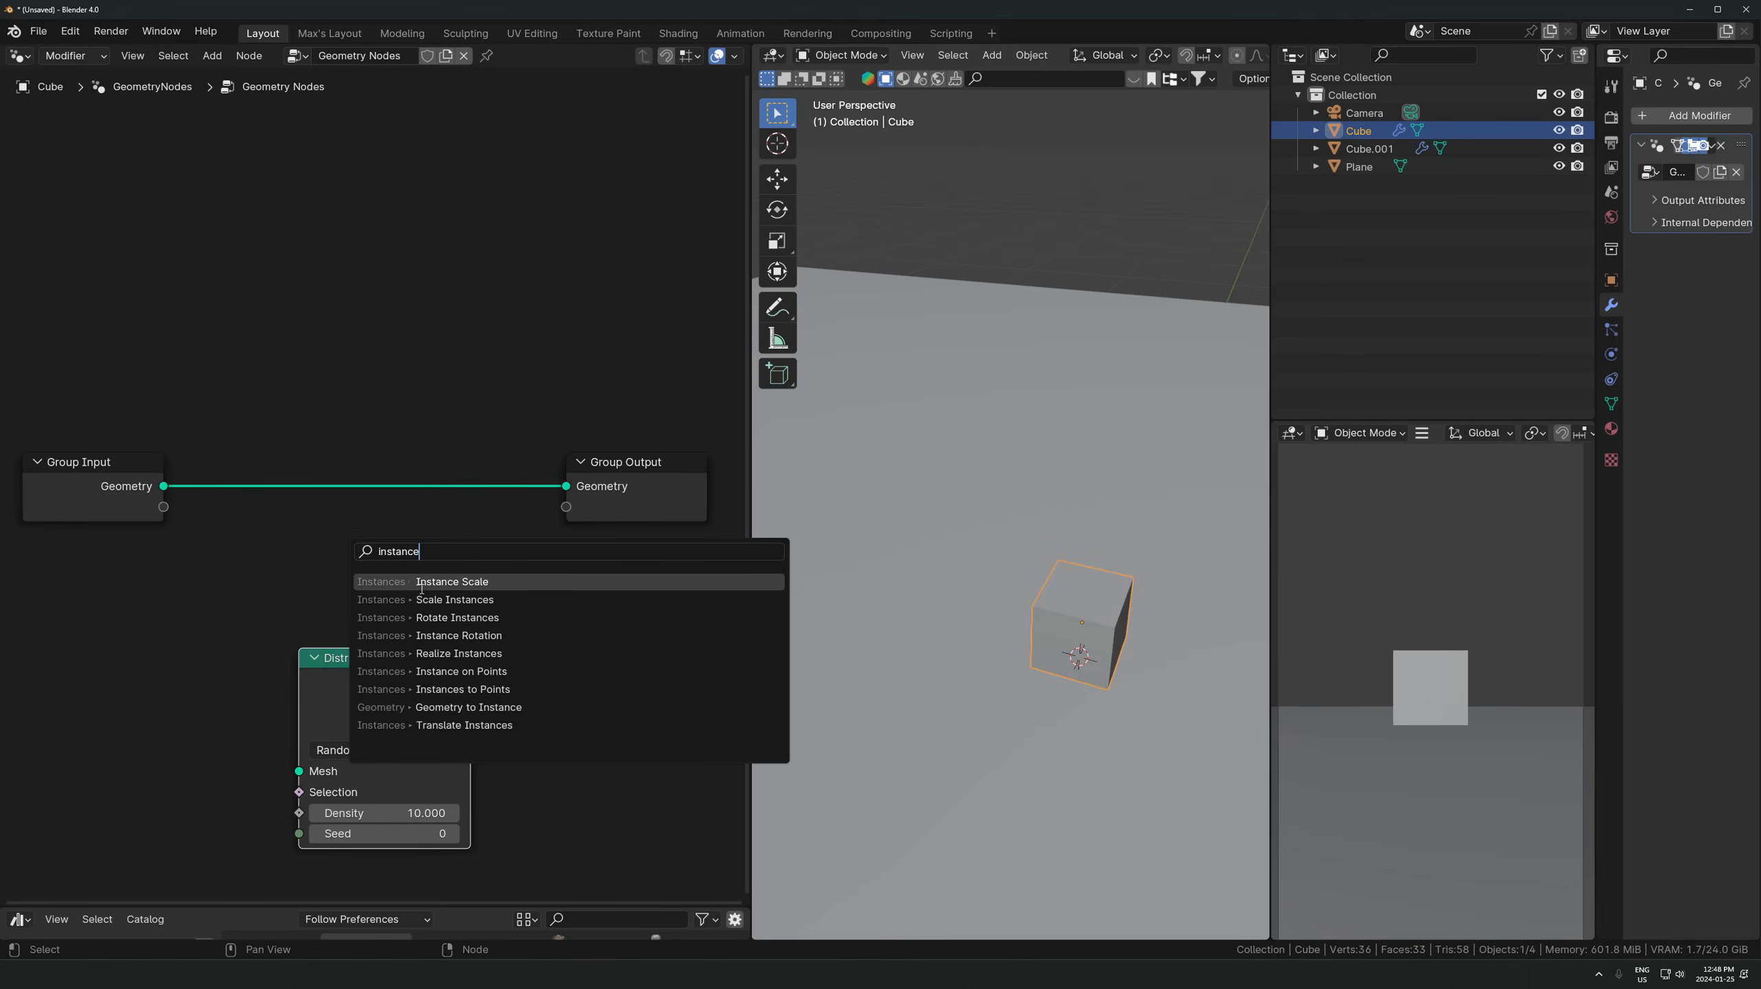
pyautogui.write(' on p')
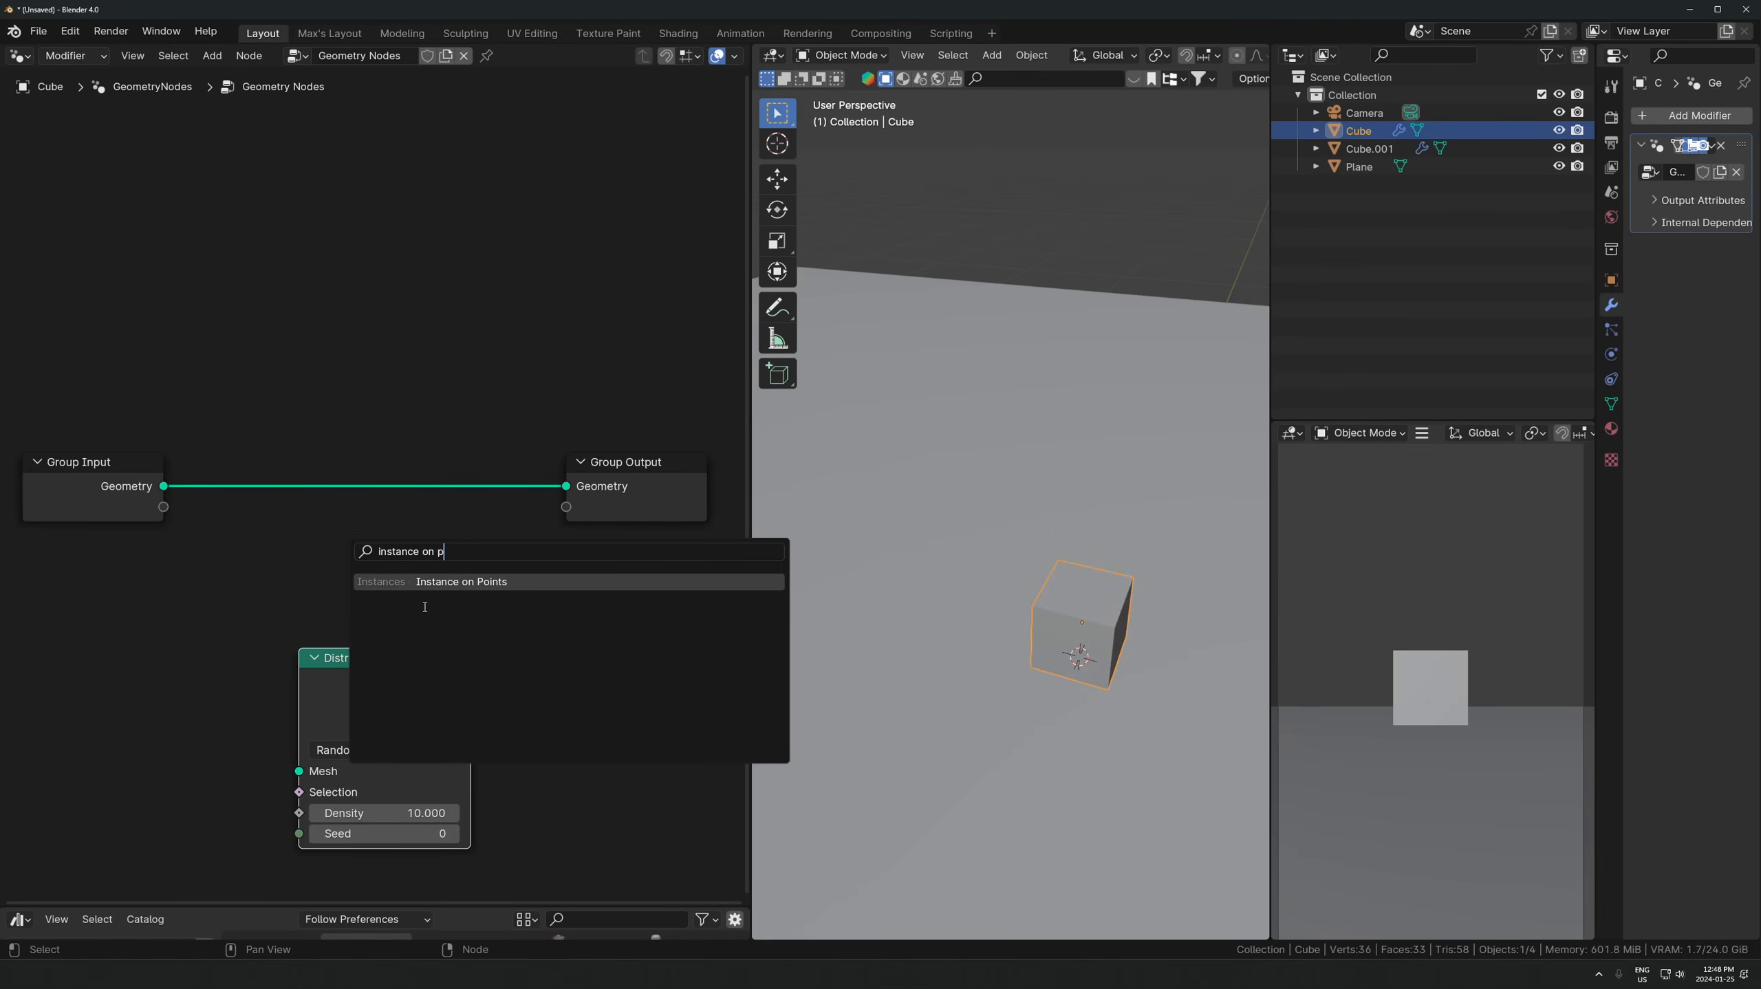
pyautogui.click(472, 580)
pyautogui.click(261, 270)
pyautogui.scroll(-3, 238, 523)
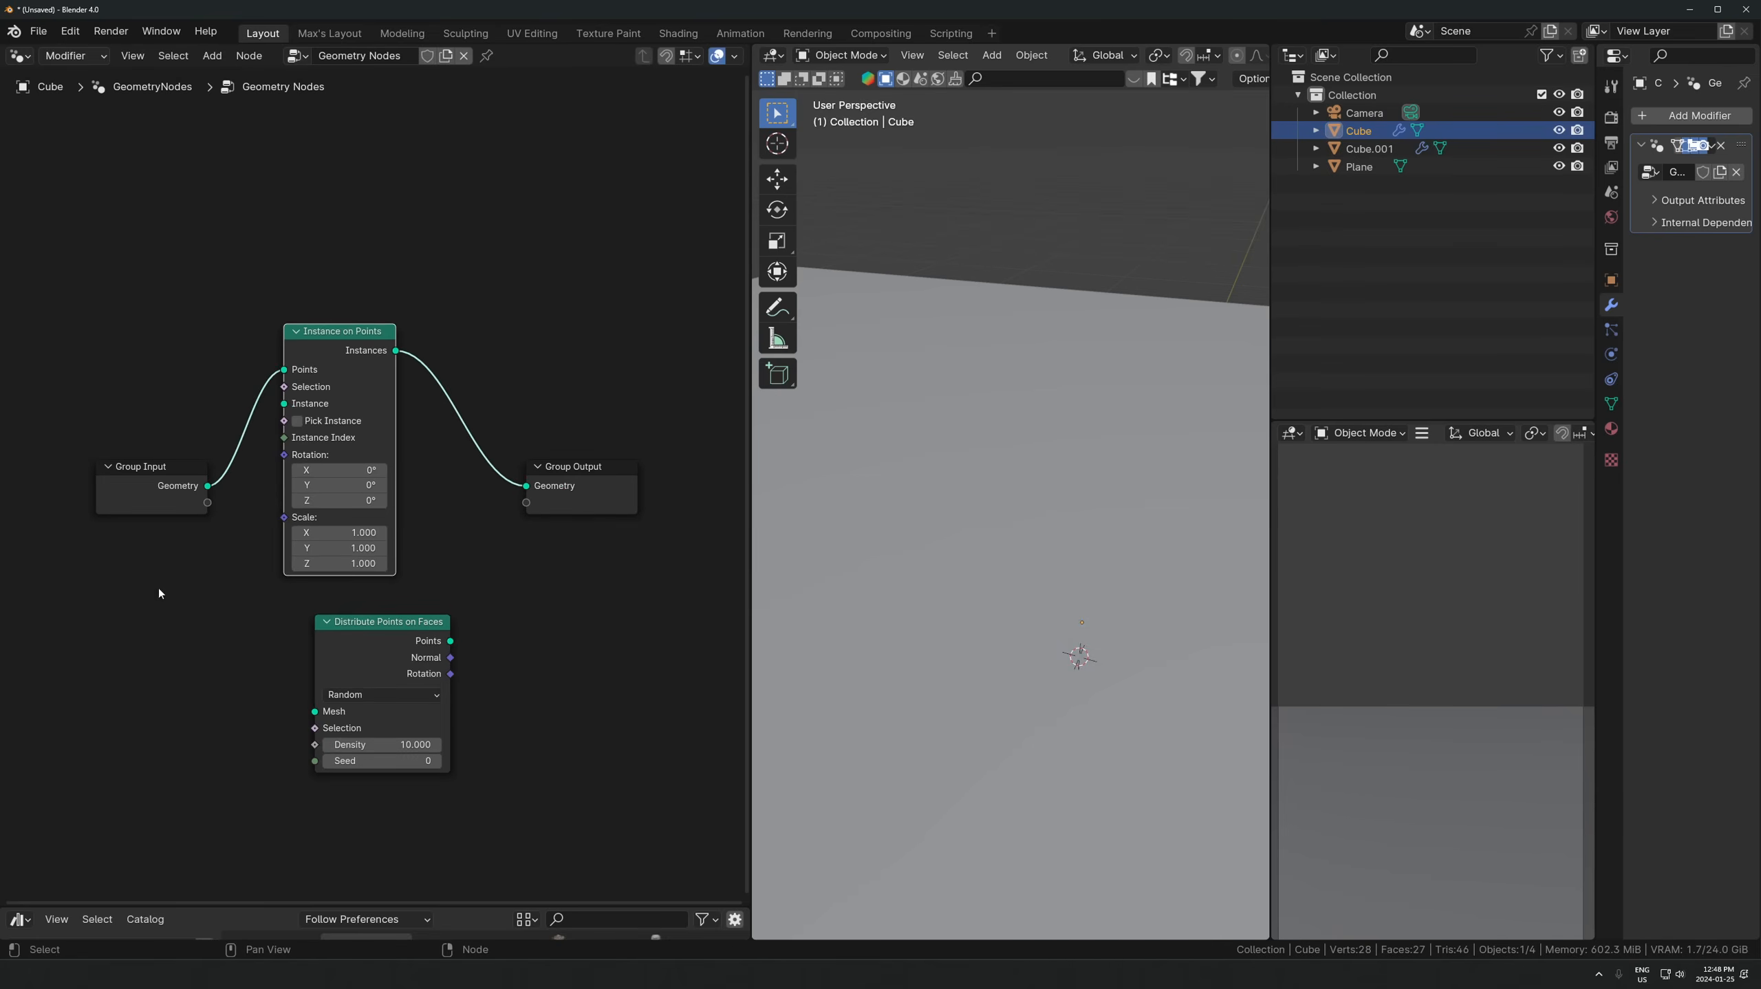
# - Add an Object Info node and connect its Geometry output to the Instance input of Instance on Points
pyautogui.moveTo(183, 582); pyautogui.dragTo(296, 550, button='middle')
pyautogui.scroll(-1, 296, 551)
pyautogui.hotkey('shift', 'a')
pyautogui.write('object')
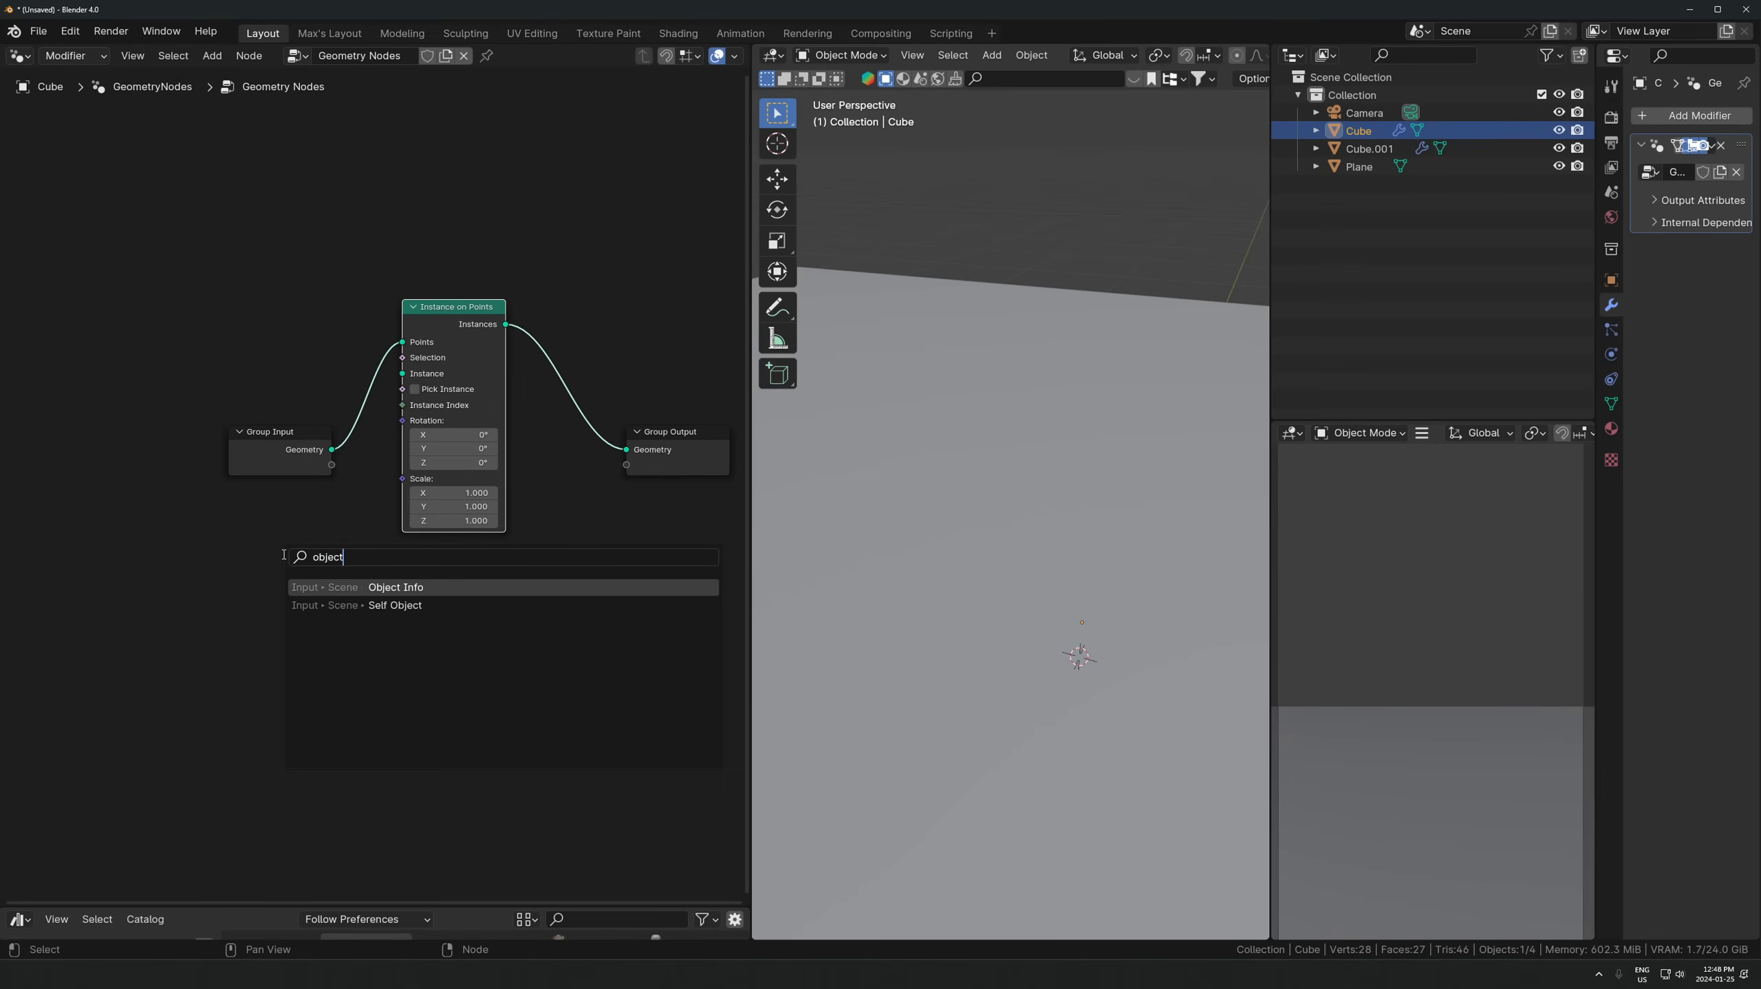
pyautogui.click(412, 587)
pyautogui.click(295, 564)
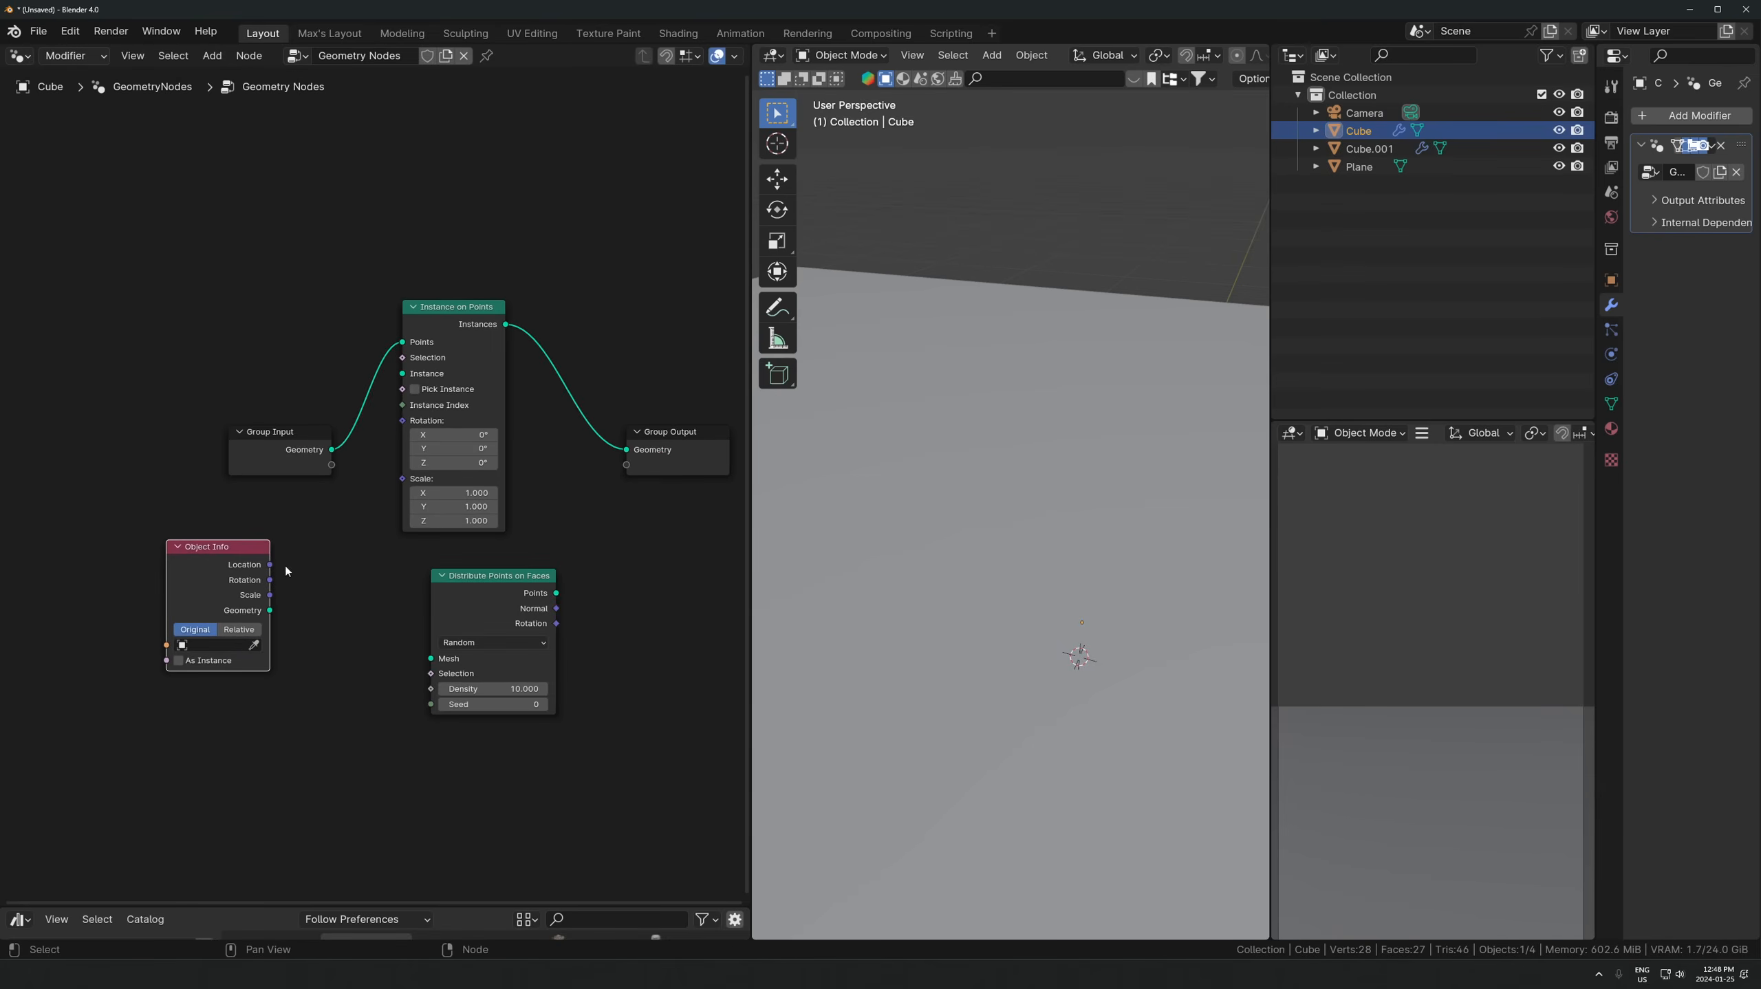
pyautogui.moveTo(270, 610); pyautogui.dragTo(405, 396)
# - Pin the node tree and pick the tall pillar, Cube.001, as the Object Info source
pyautogui.click(487, 58)
pyautogui.moveTo(259, 655); pyautogui.dragTo(223, 636, button='middle')
pyautogui.click(217, 627)
pyautogui.click(798, 461)
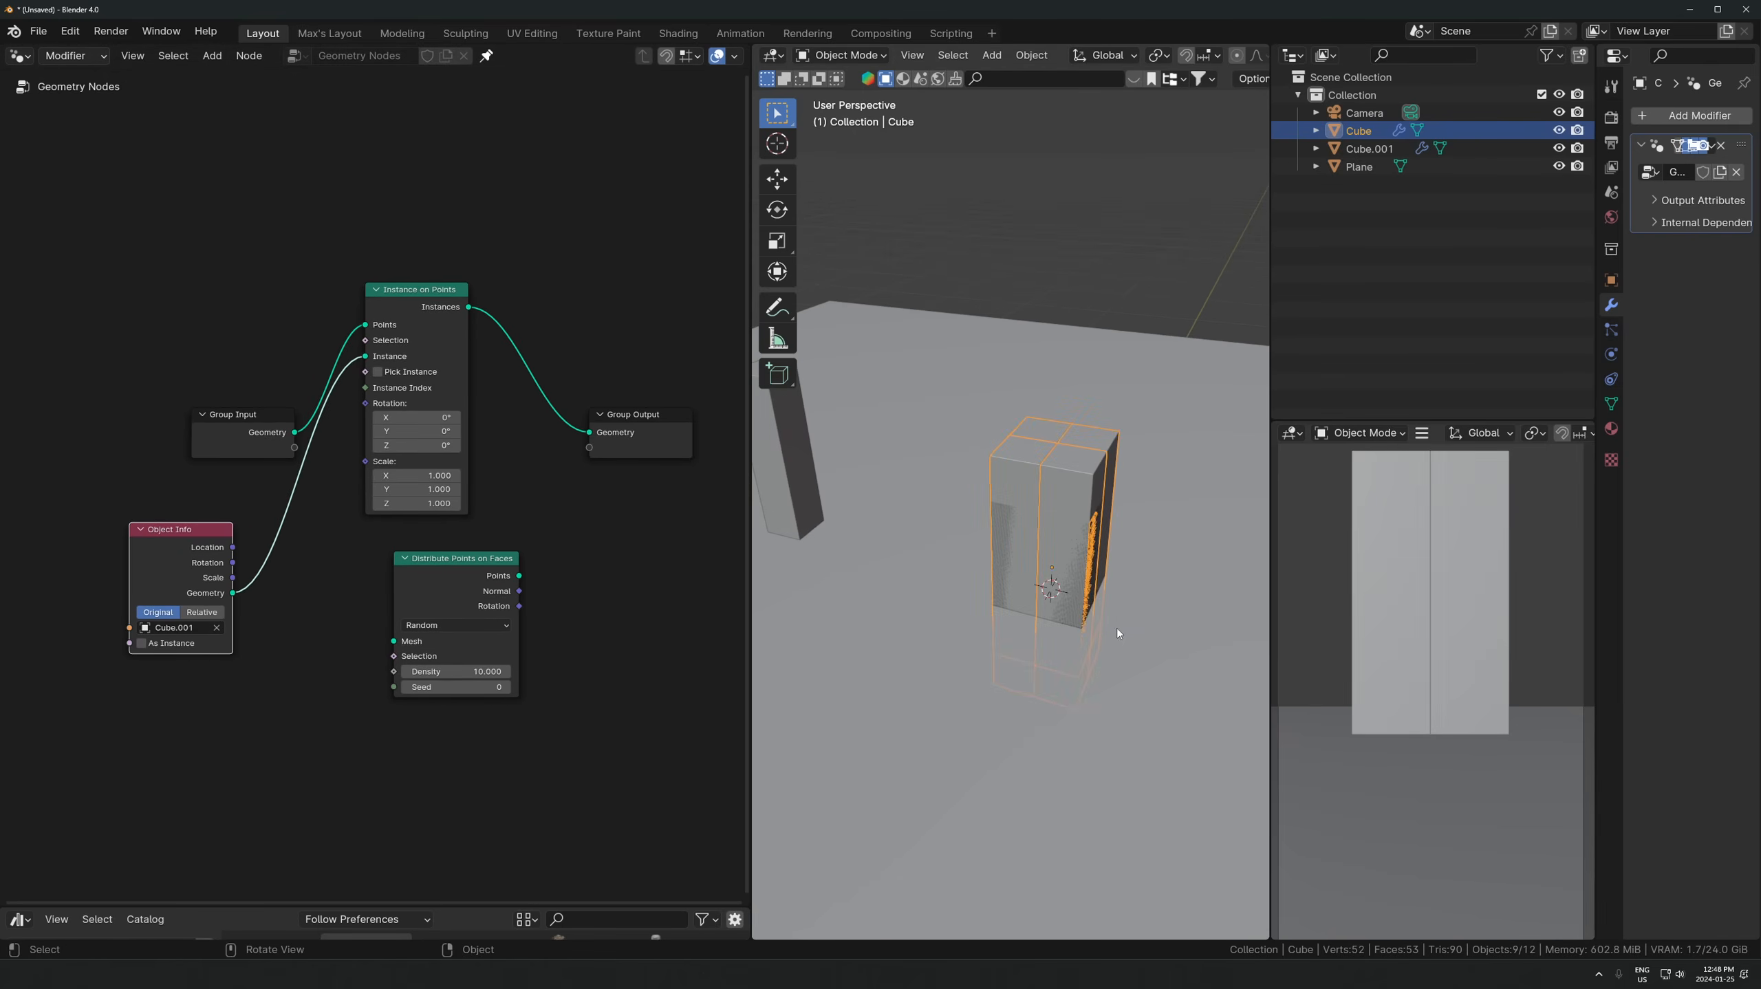
# - Move the Group Input node farther from Instance on Points and delete the unconnected Distribute Points on Faces node
pyautogui.scroll(2, 366, 577)
pyautogui.moveTo(167, 390); pyautogui.dragTo(70, 334)
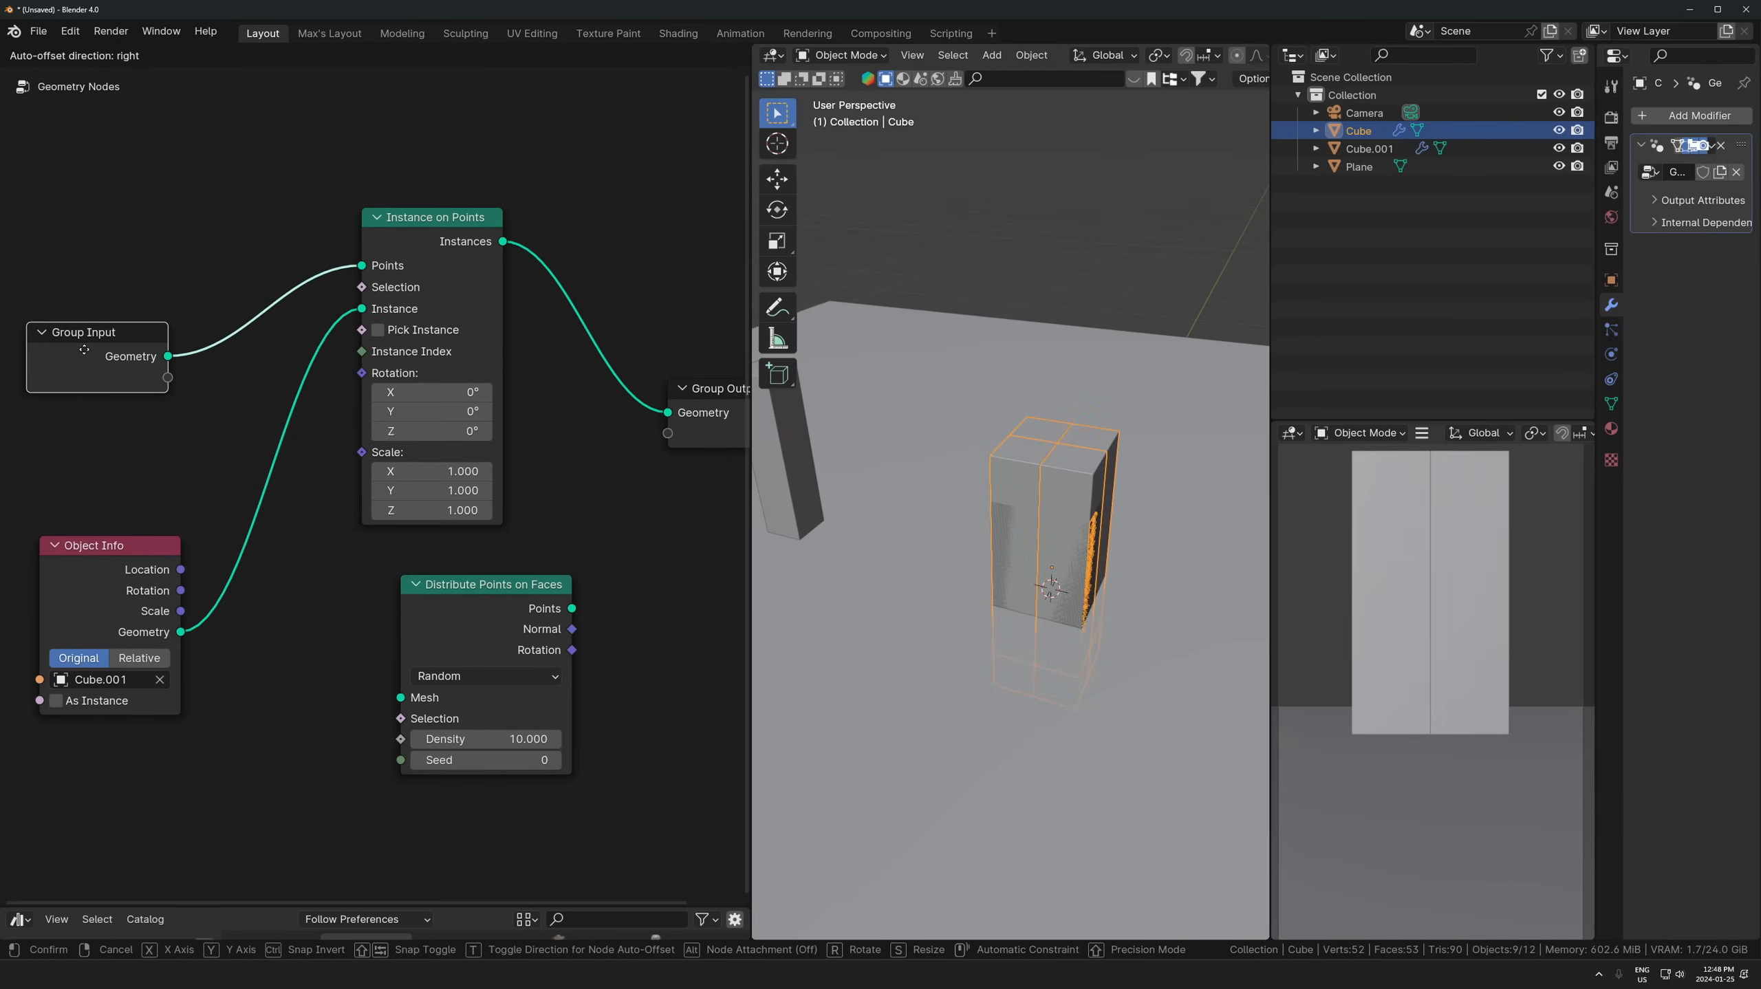
pyautogui.click(495, 637)
pyautogui.press('x')
pyautogui.scroll(-4, 857, 472)
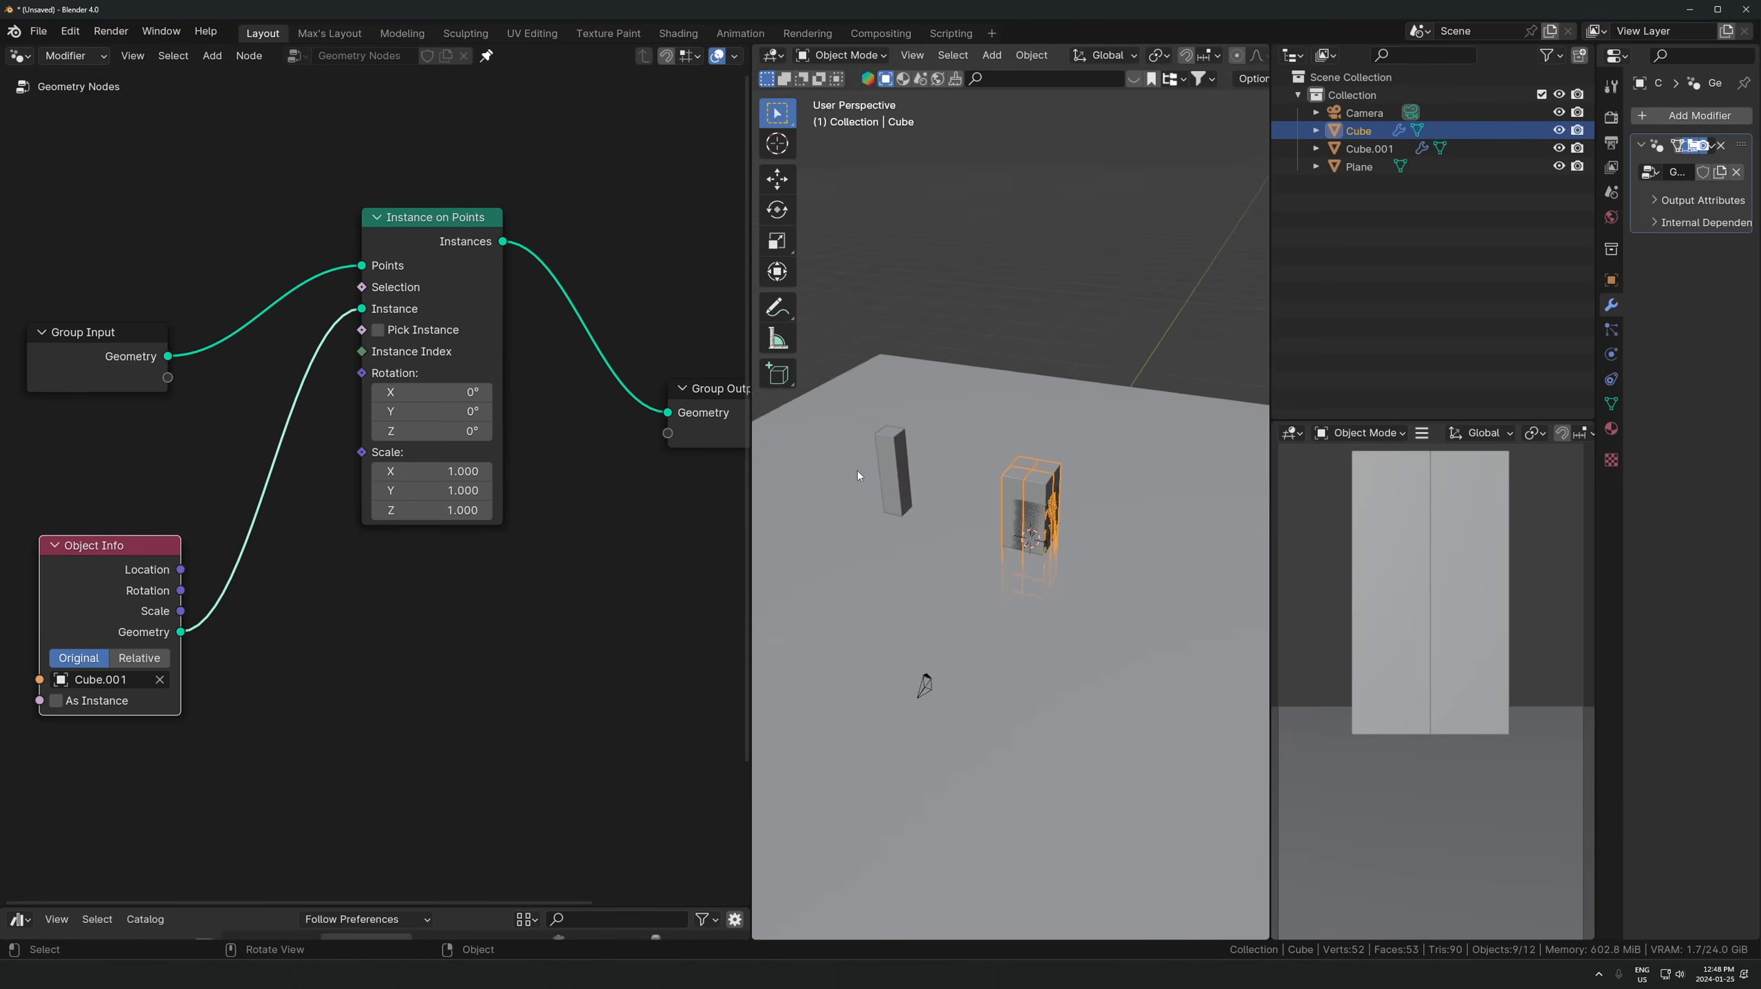
pyautogui.scroll(3, 857, 472)
pyautogui.scroll(1, 378, 494)
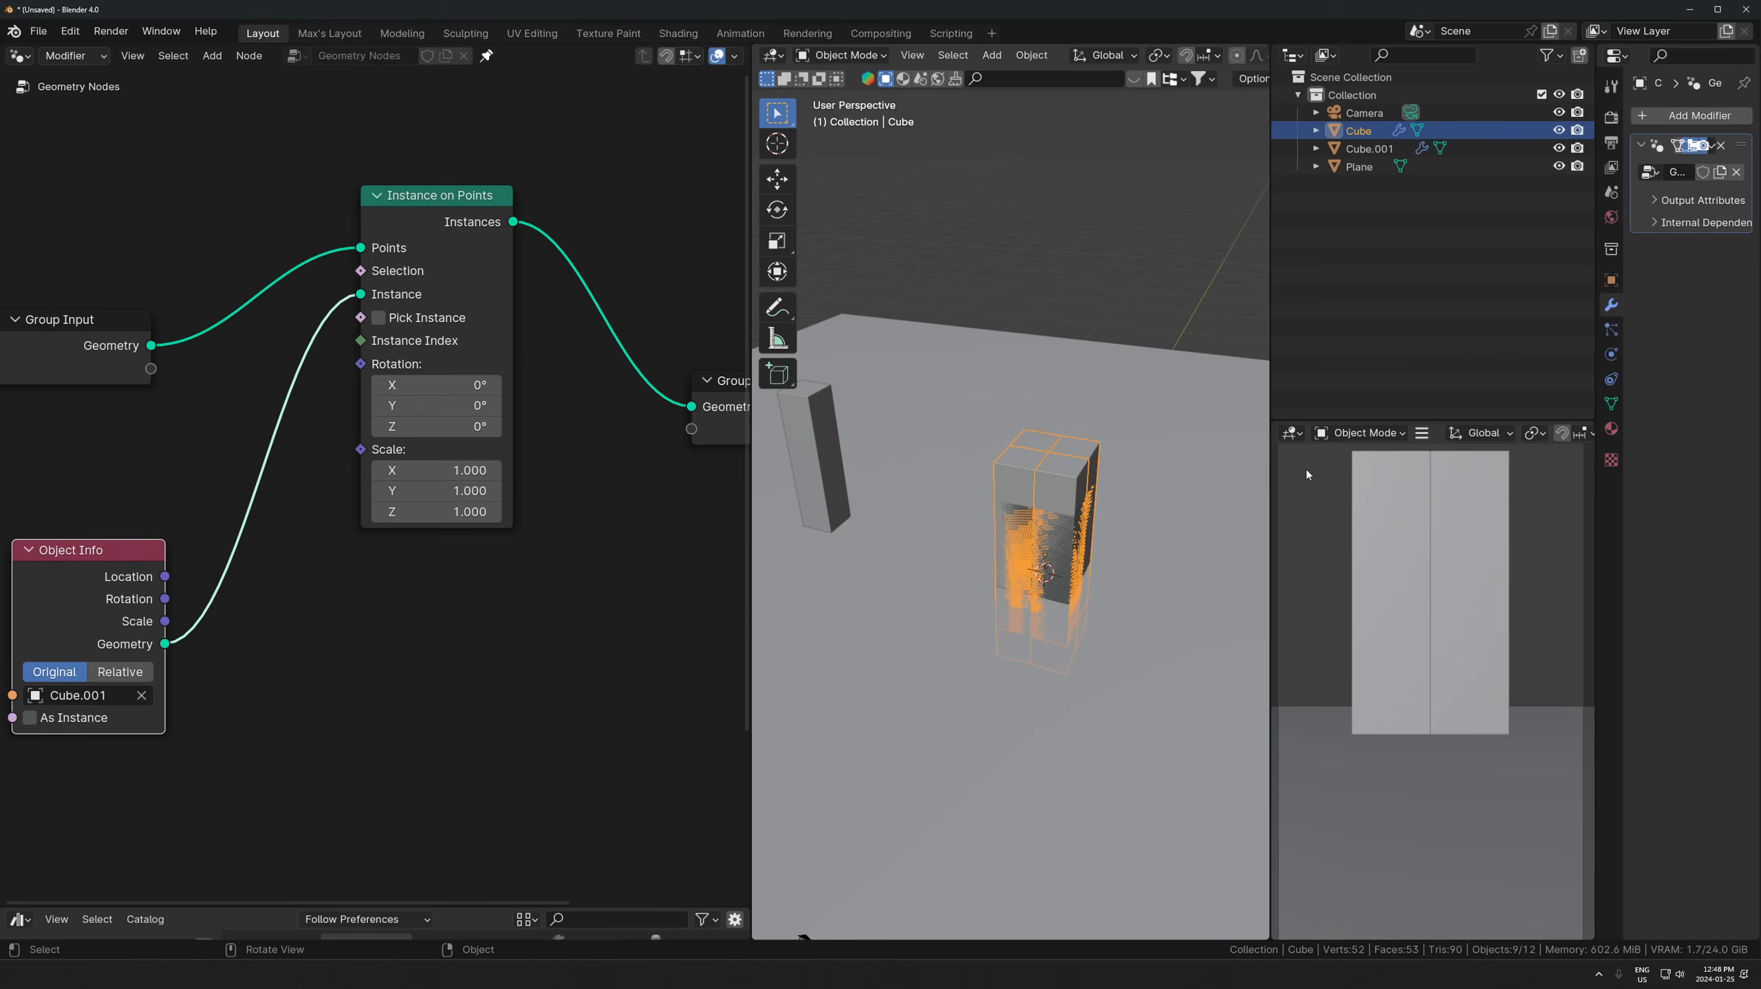
# - Set the X, Y and Z scale of Instance on Points to 0.360
pyautogui.keyDown('shift'); pyautogui.click(408, 454); pyautogui.keyUp('shift')
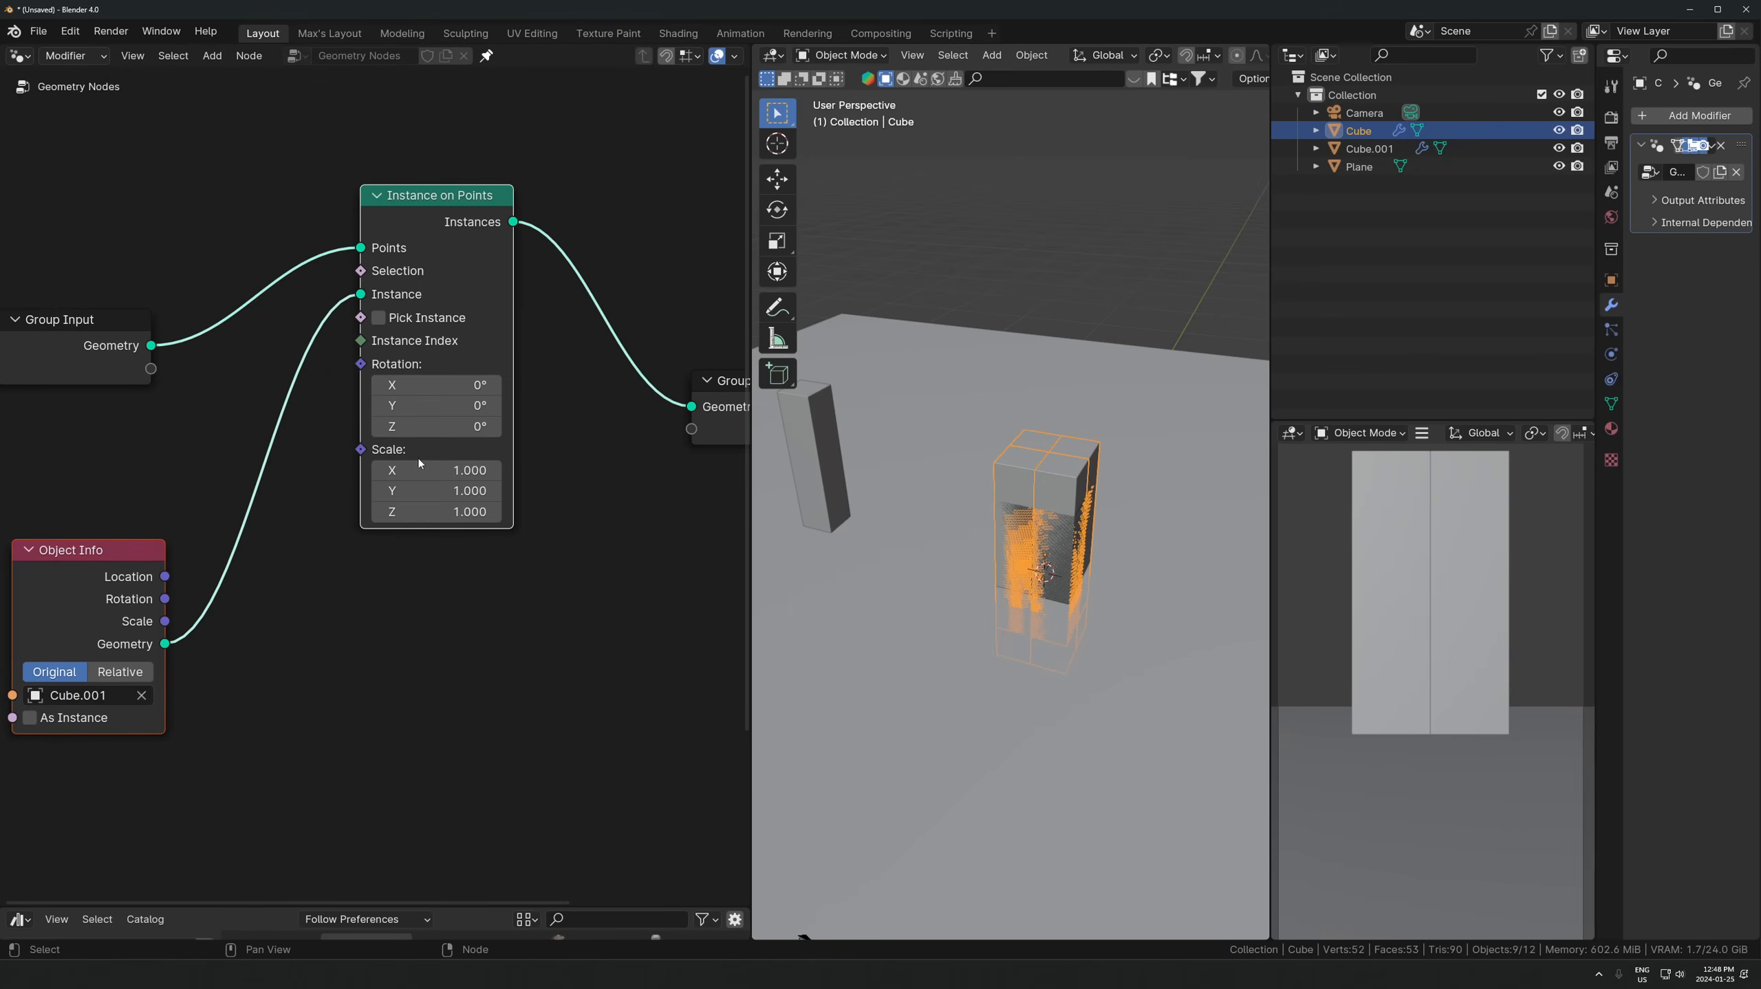
pyautogui.moveTo(464, 462); pyautogui.dragTo(433, 511)
pyautogui.press('KP_Decimal')
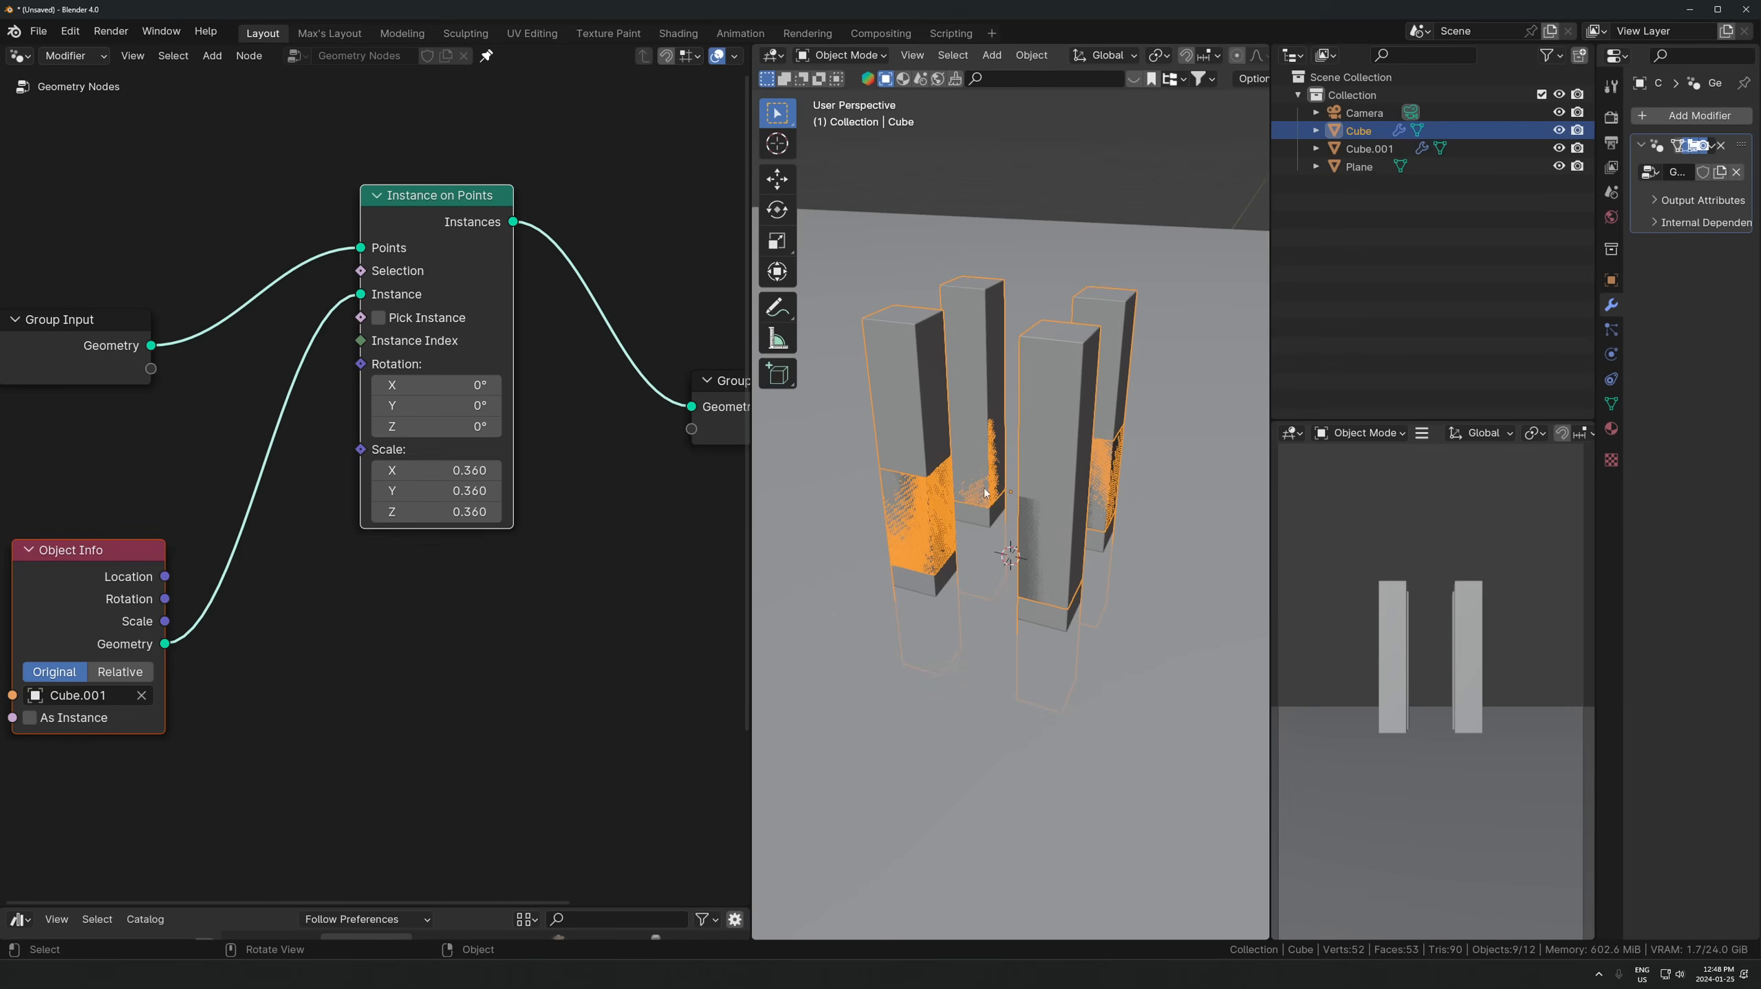
# - Place Distribute Points on Faces with density 3.000 between Group Input and Instance on Points, and move Object Info closer
pyautogui.scroll(-4, 328, 429)
pyautogui.moveTo(651, 774); pyautogui.dragTo(367, 405)
pyautogui.scroll(3, 434, 493)
pyautogui.moveTo(208, 619); pyautogui.dragTo(310, 612)
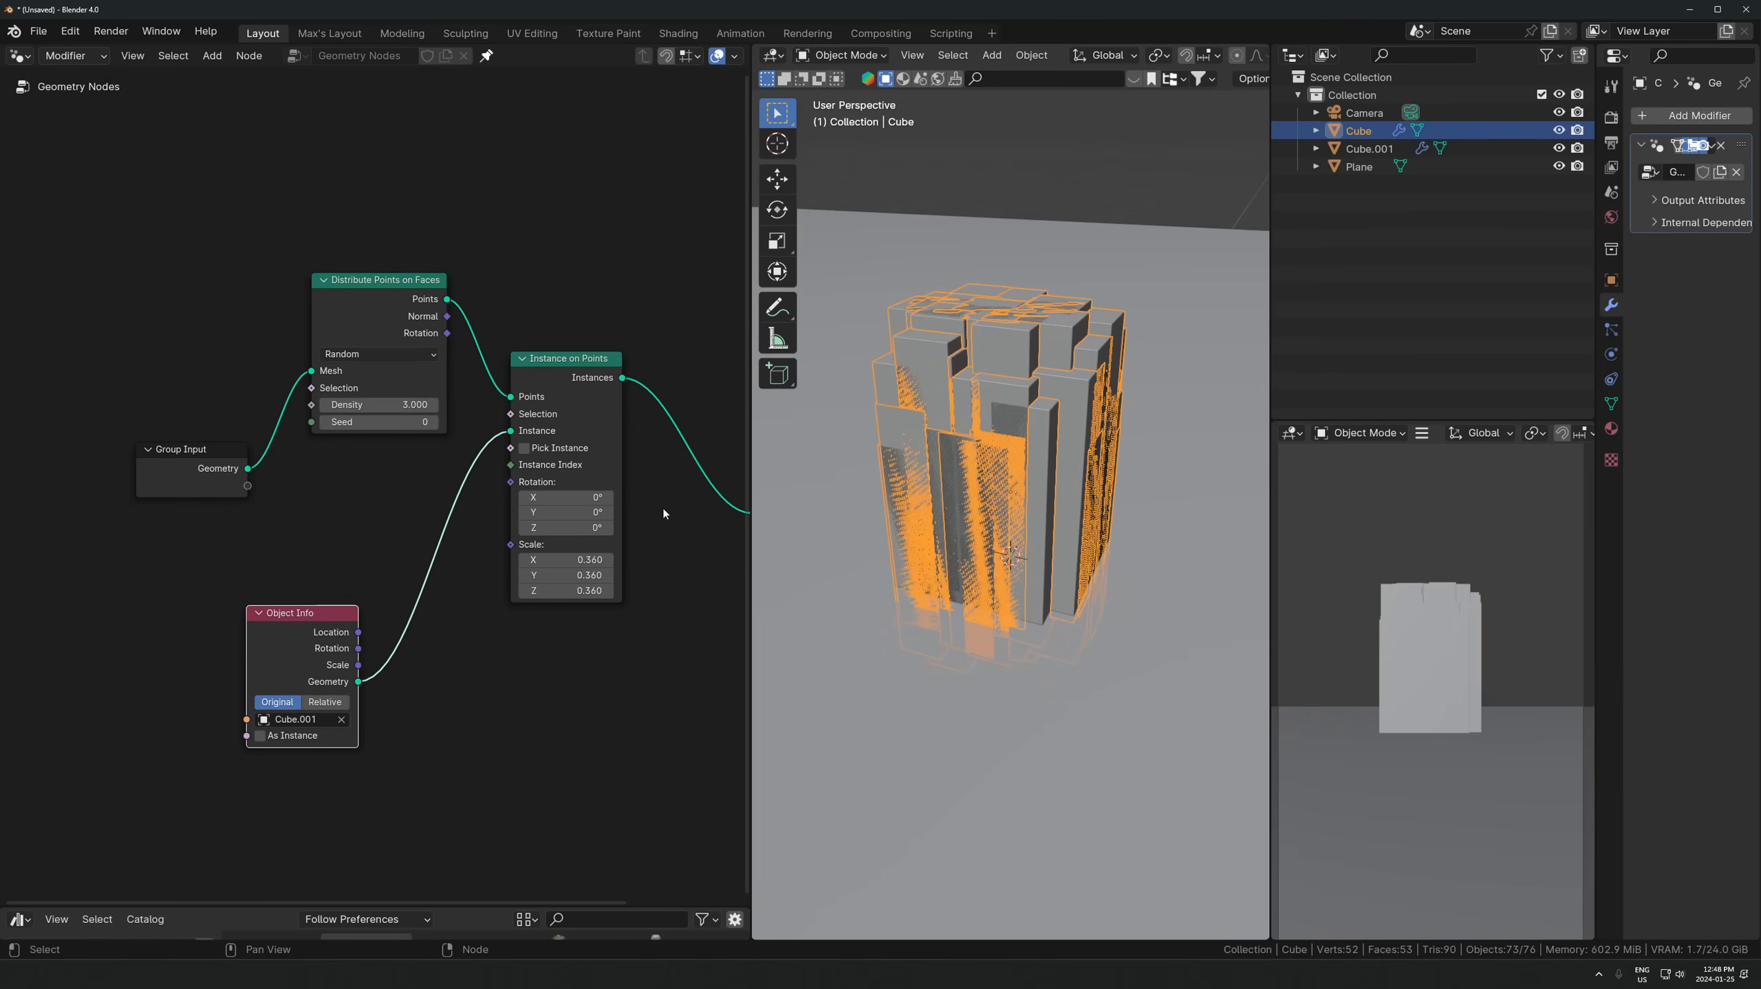
pyautogui.moveTo(615, 626); pyautogui.dragTo(447, 639, button='middle')
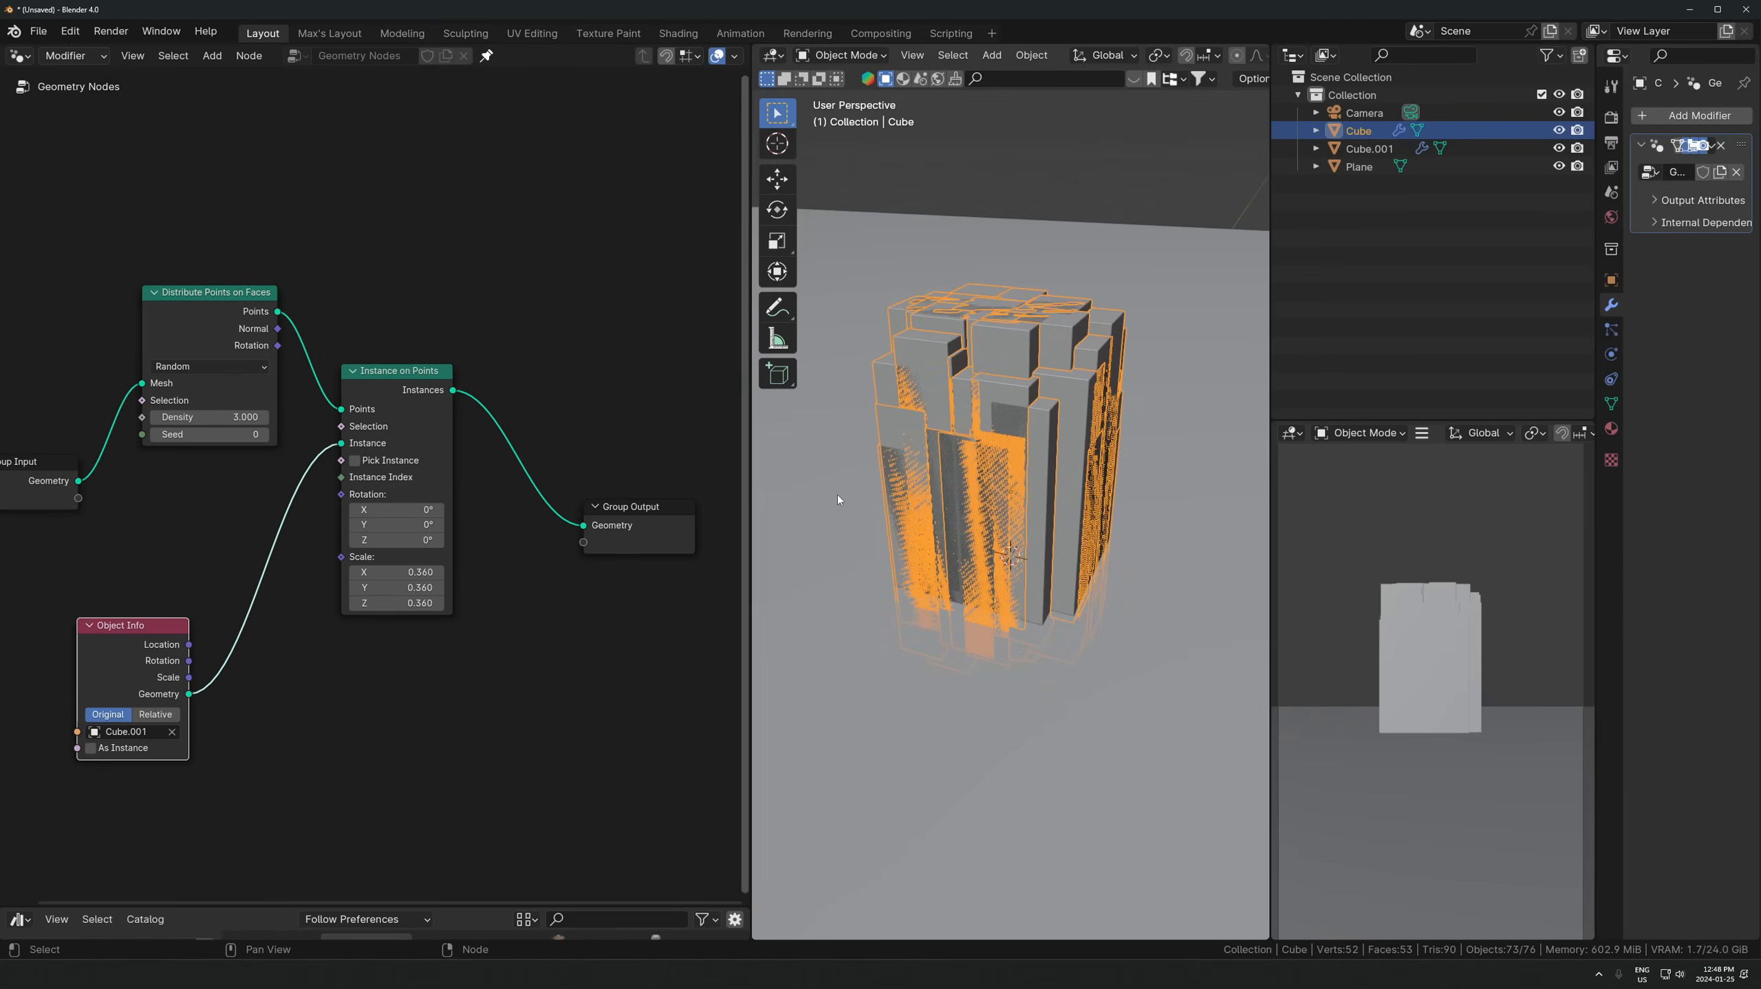
# - Widen the Properties editor and shift the Outliner's boundary into the 3D viewport
pyautogui.moveTo(1595, 339); pyautogui.dragTo(1523, 338)
pyautogui.moveTo(1271, 338); pyautogui.dragTo(1195, 353)
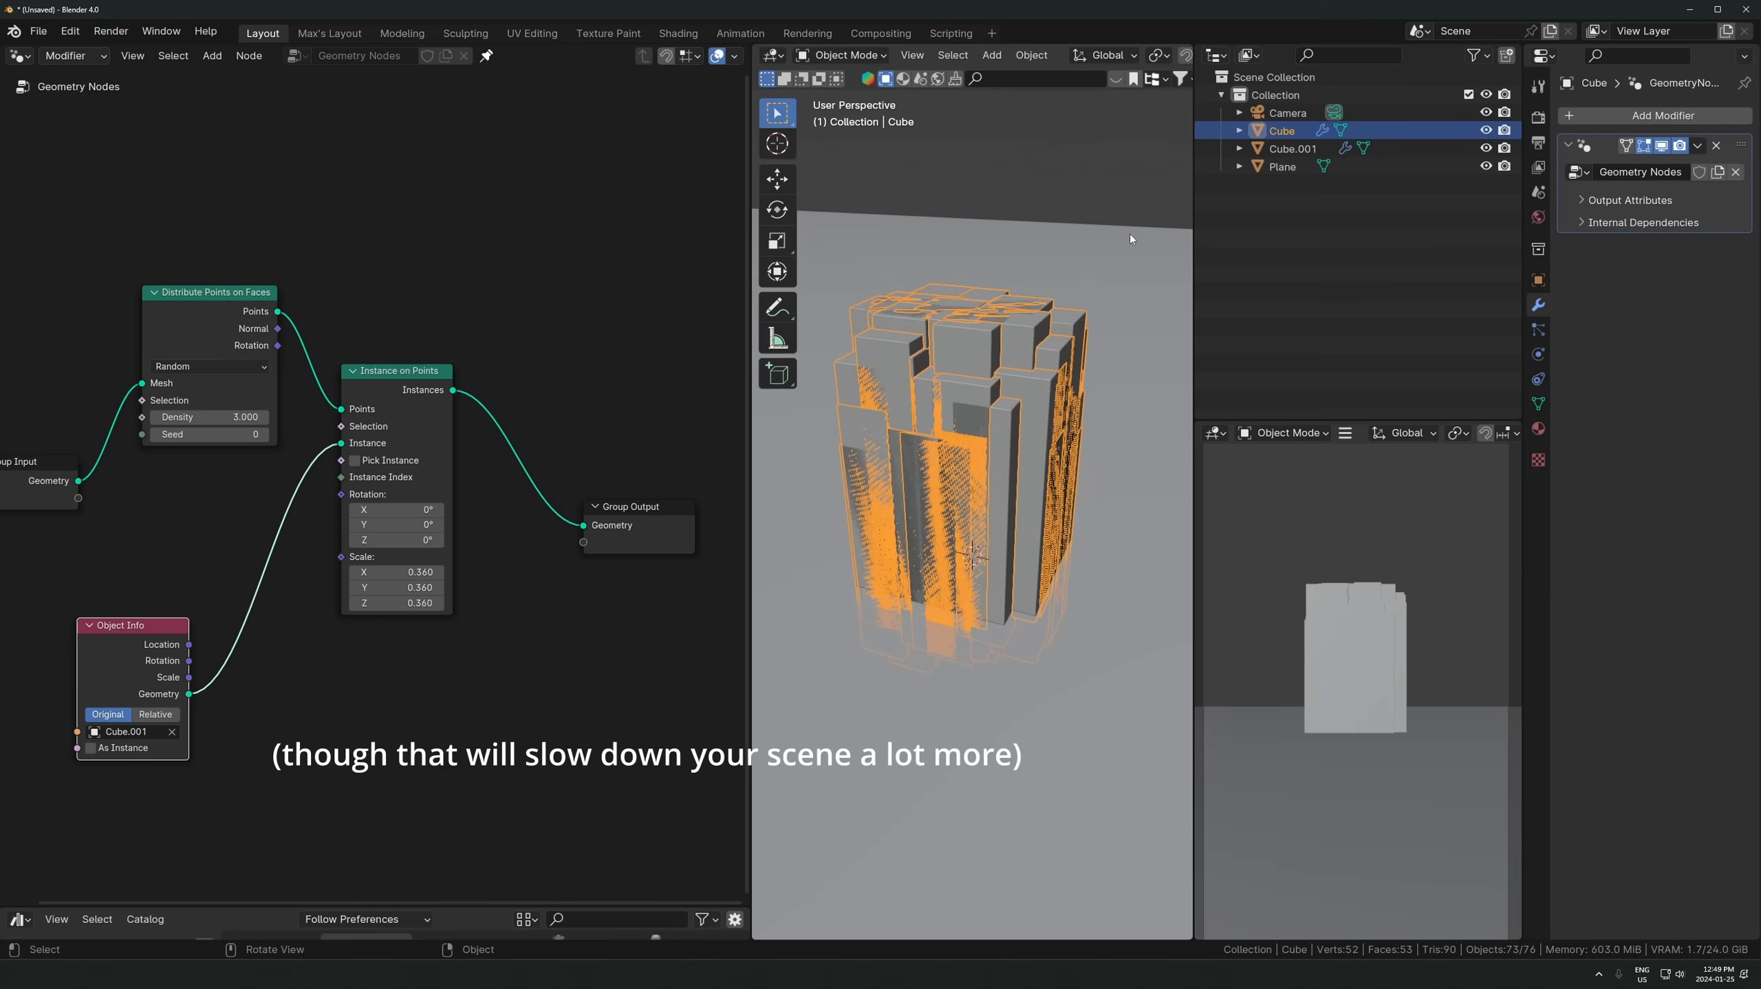
pyautogui.scroll(4, 240, 512)
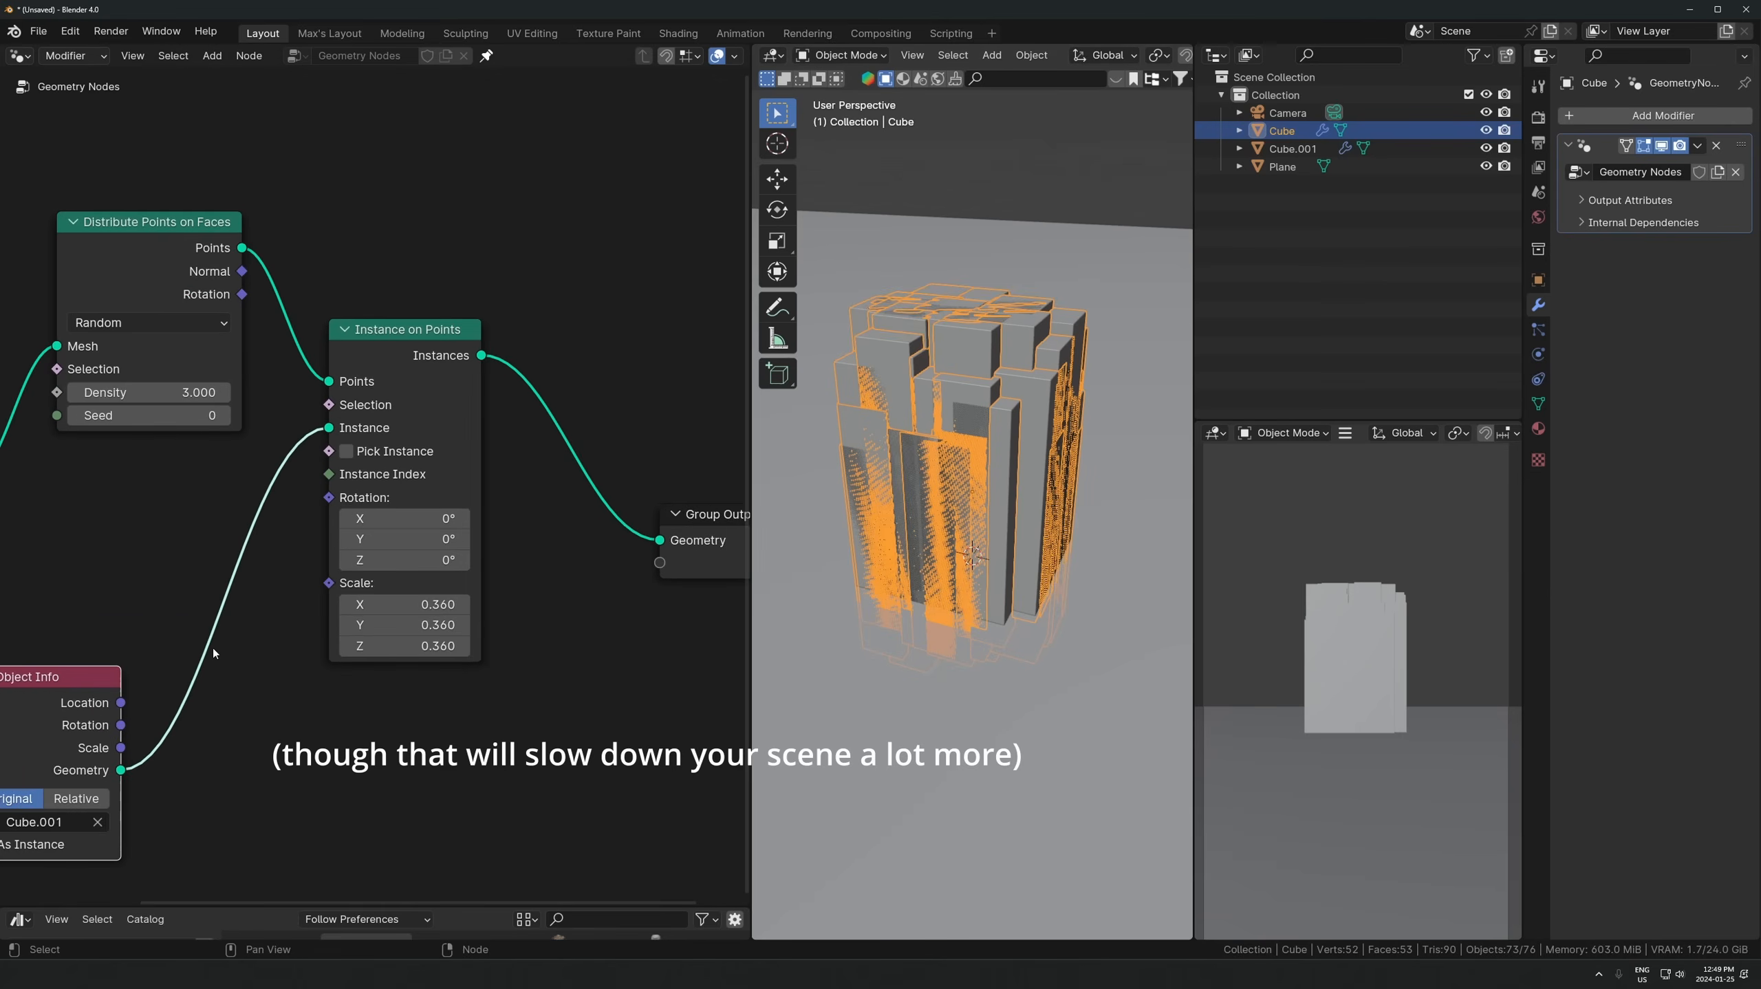
# - Add a Random Value node and connect its Value output to the Scale input of Instance on Points
pyautogui.moveTo(163, 470); pyautogui.dragTo(252, 492, button='middle')
pyautogui.moveTo(258, 408); pyautogui.dragTo(259, 409)
pyautogui.scroll(-3, 381, 567)
pyautogui.hotkey('shift', 'a')
pyautogui.write('random')
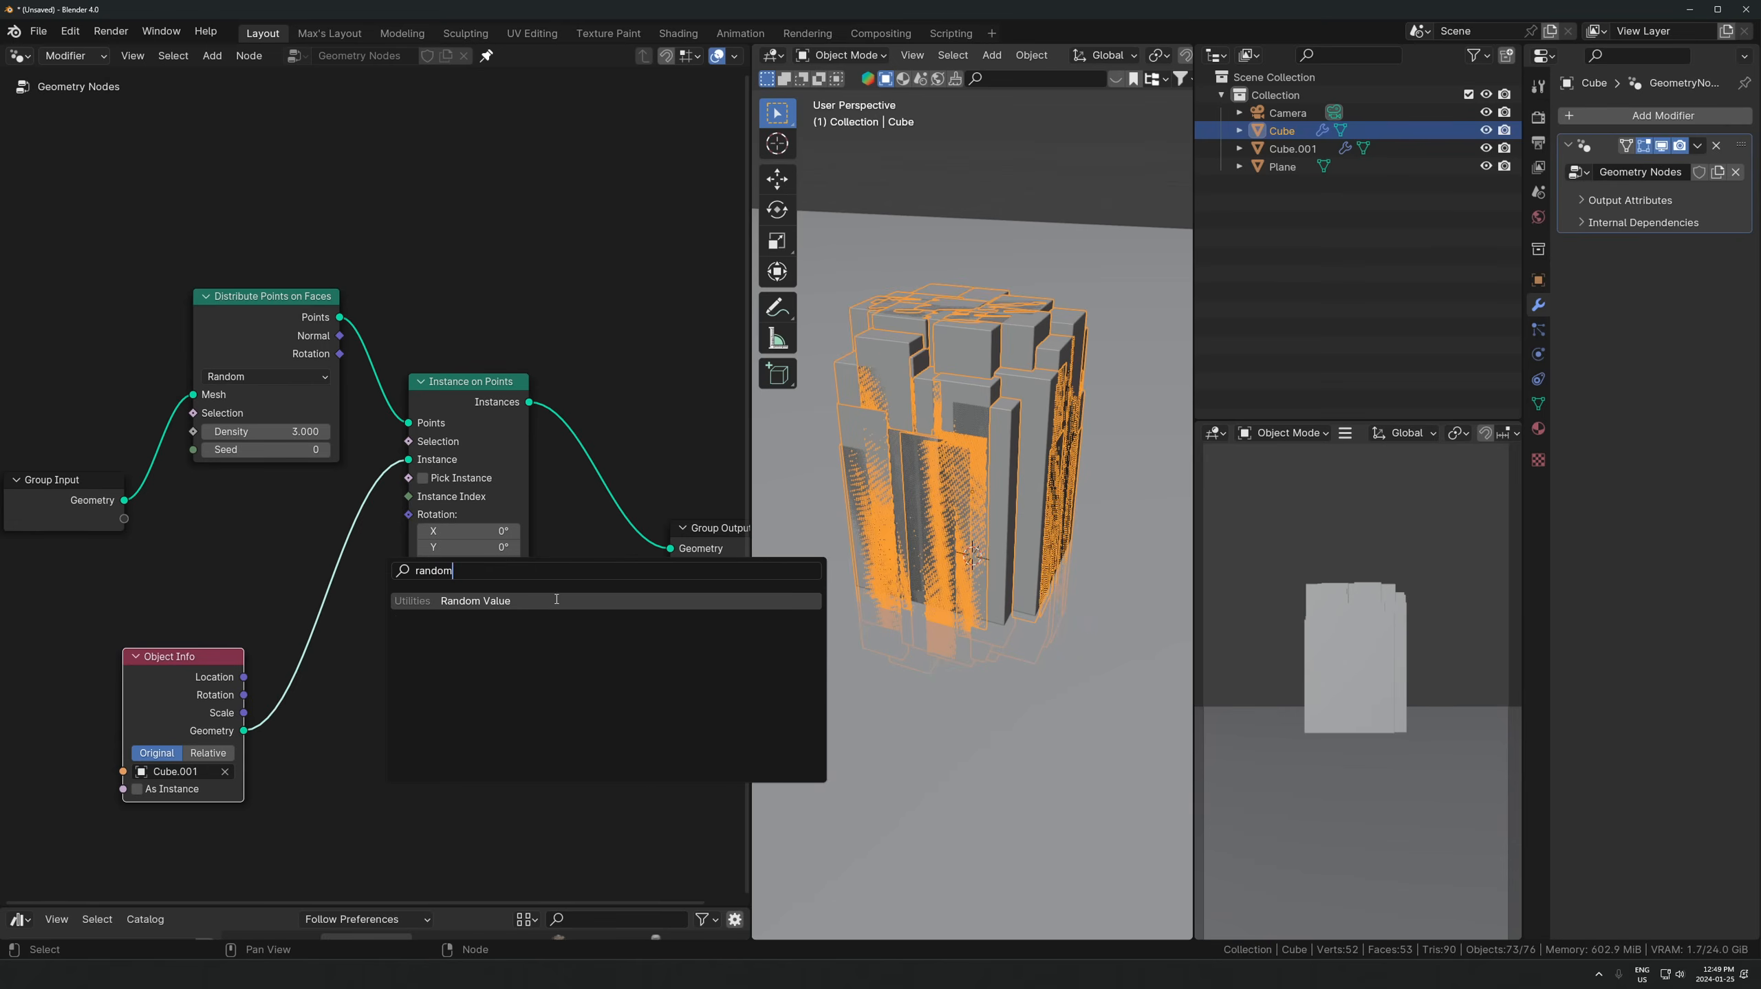
pyautogui.click(556, 601)
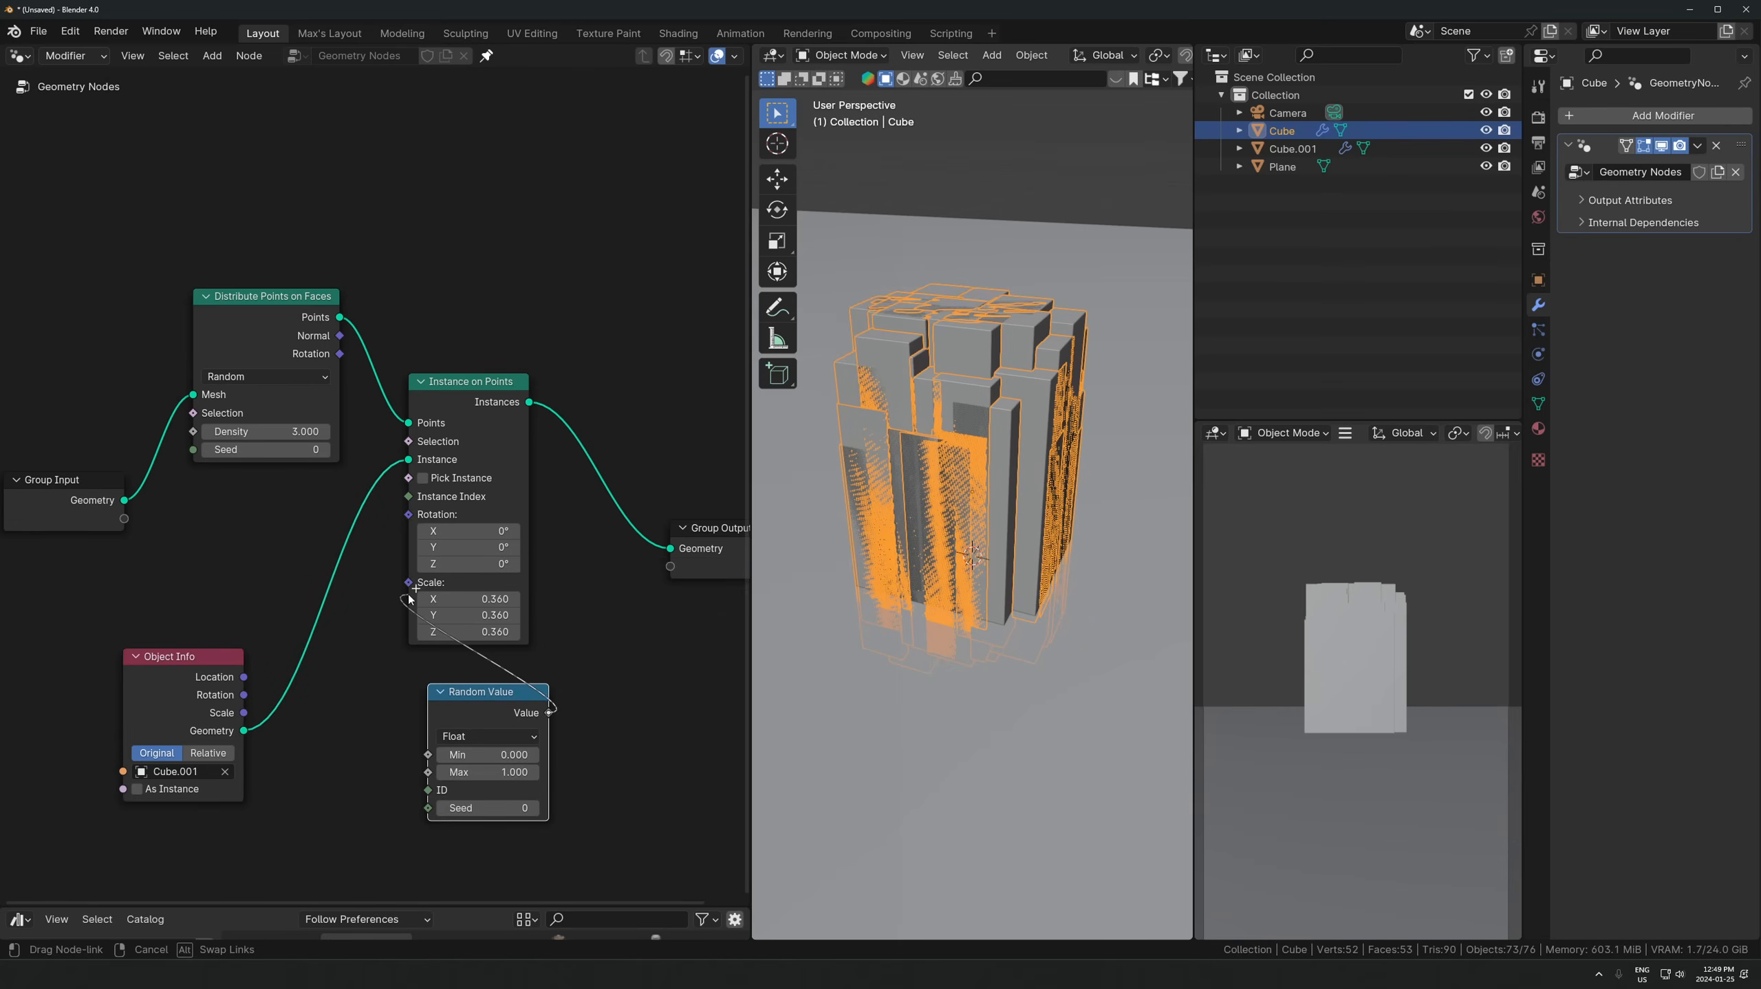
pyautogui.moveTo(409, 599); pyautogui.dragTo(409, 586)
# - Set the Random Value range to Min 0.360 and Max 0.580, and lower the point distribution density to 1.100
pyautogui.scroll(-1, 526, 749)
pyautogui.hotkey('ctrl', 'a')
pyautogui.click(1026, 530)
pyautogui.hotkey('ctrl', 'z')
pyautogui.moveTo(490, 750)
pyautogui.mouseDown()
pyautogui.moveTo(441, 750)
pyautogui.moveTo(529, 729)
pyautogui.moveTo(513, 729)
pyautogui.mouseUp()
pyautogui.scroll(-6, 845, 416)
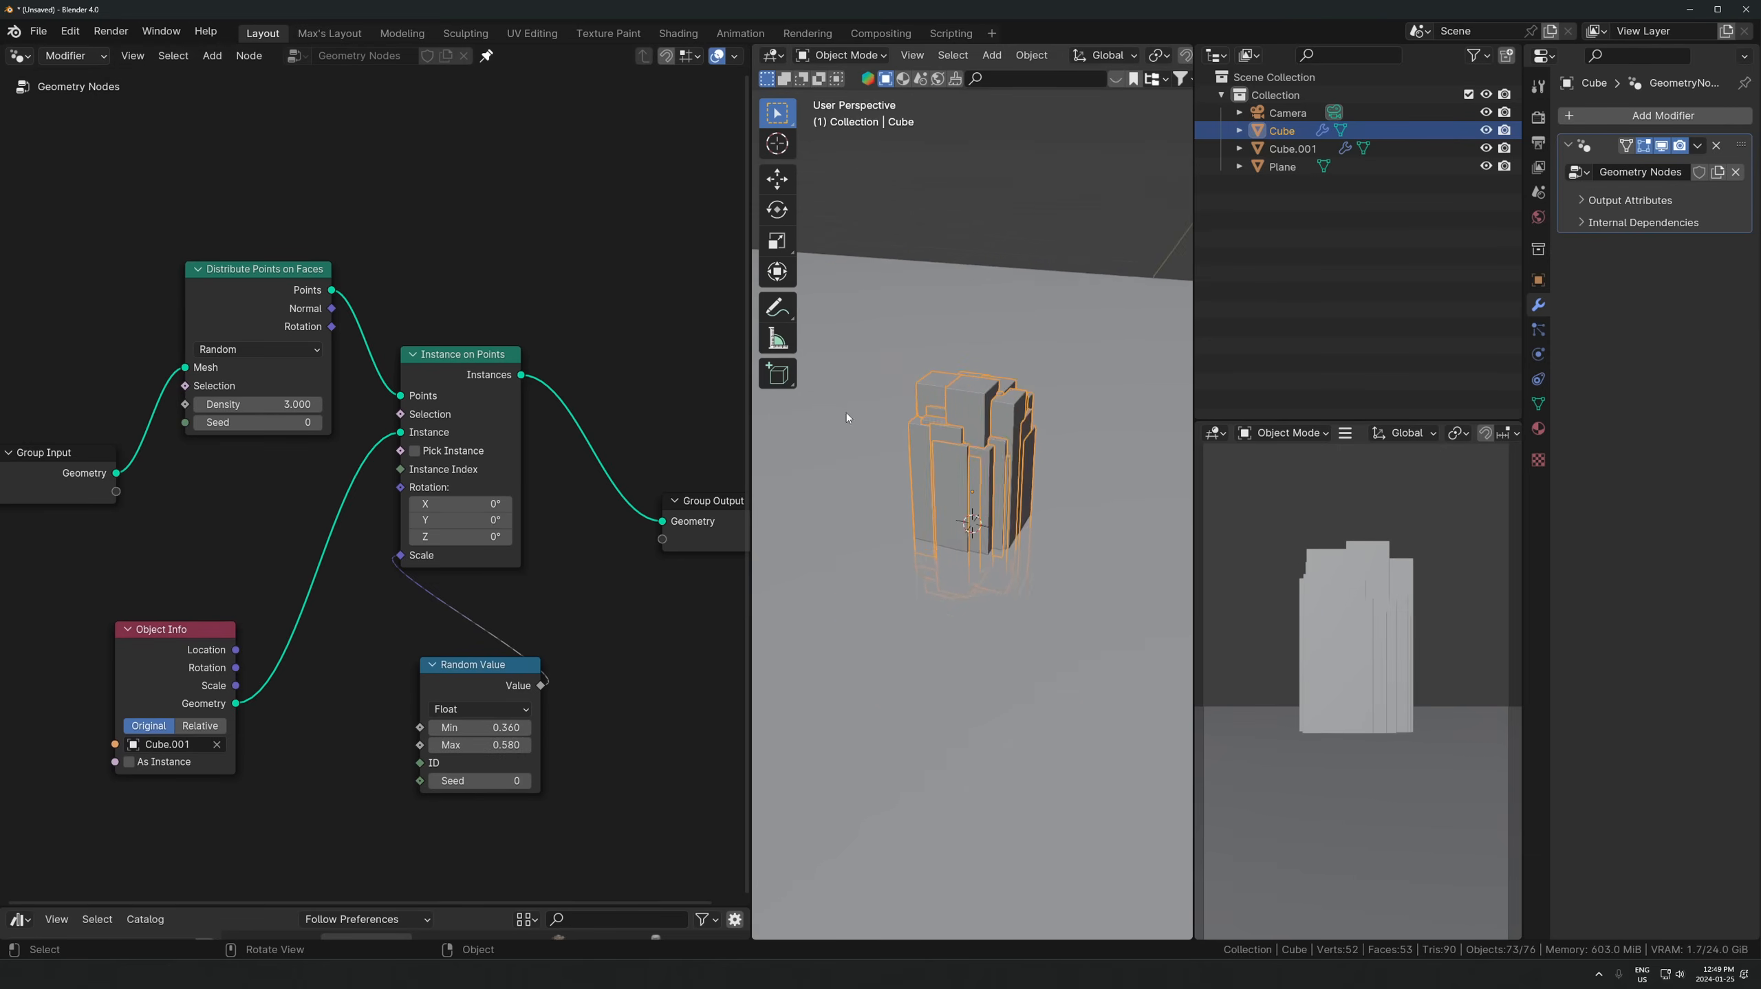
pyautogui.moveTo(258, 403)
pyautogui.mouseDown()
pyautogui.moveTo(208, 404)
pyautogui.moveTo(229, 404)
pyautogui.mouseUp()
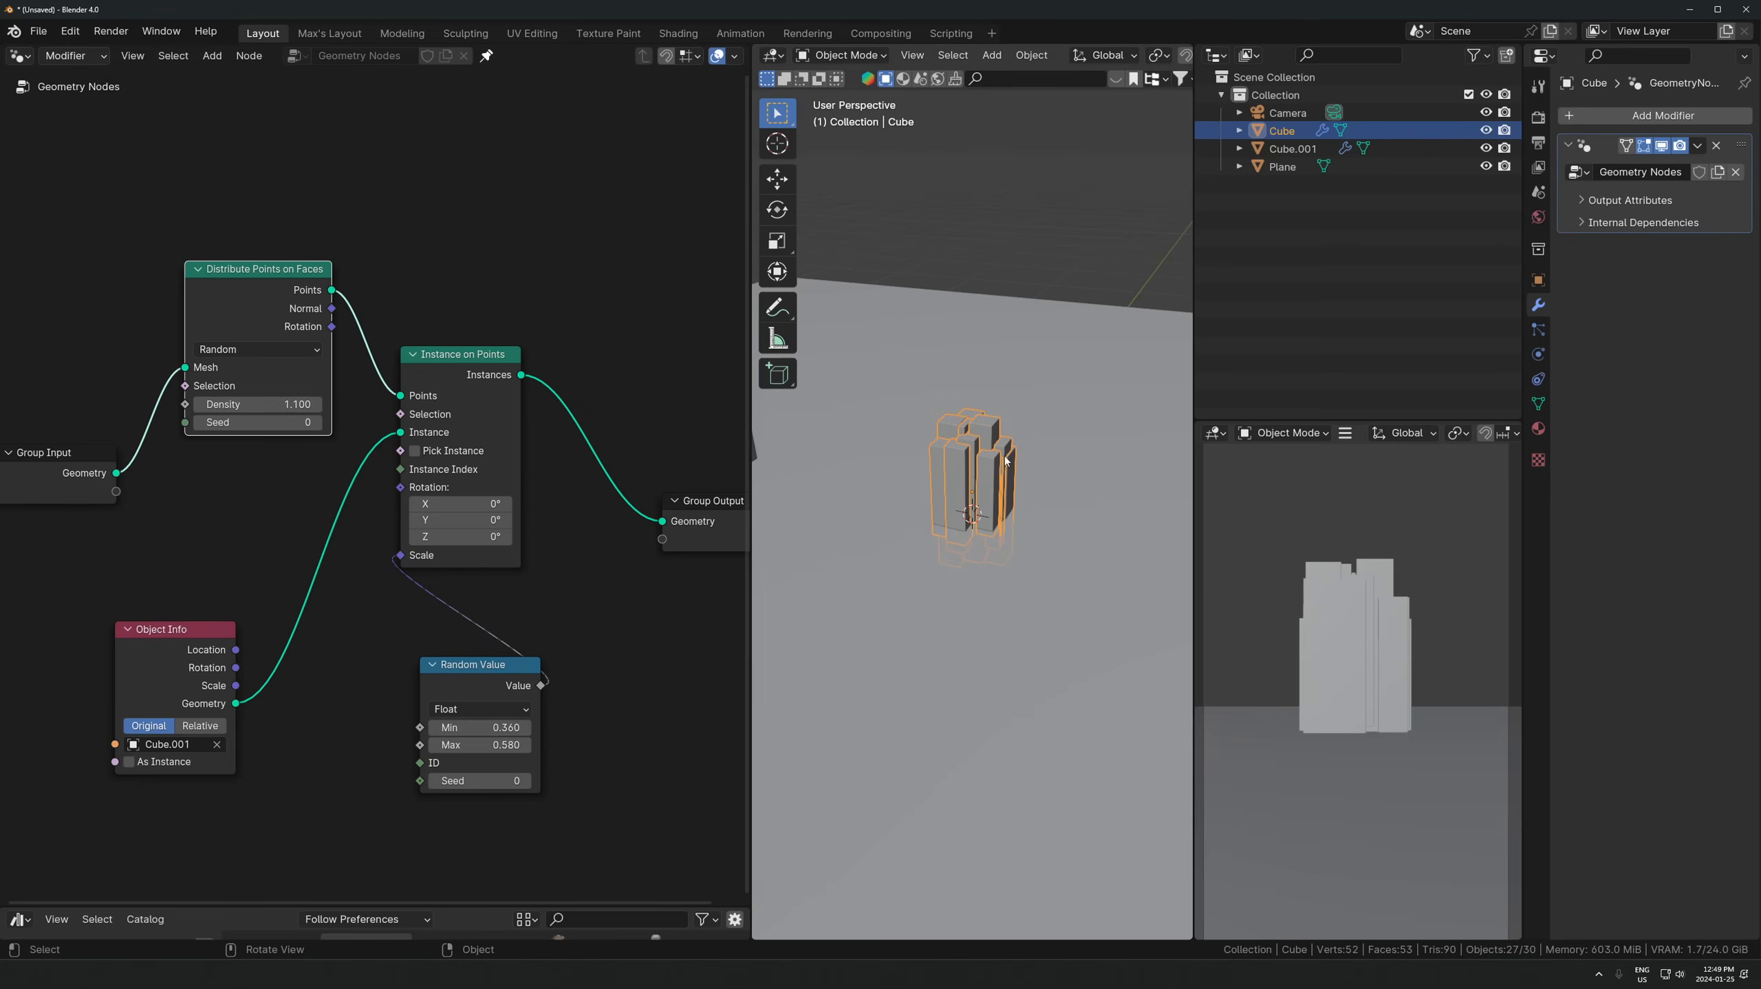
# - Enlarge the base cube in X and Y only to spread out the pillars, and apply its scale
pyautogui.scroll(-2, 978, 452)
pyautogui.press('s')
pyautogui.hotkey('shift', 'z')
pyautogui.click(1086, 463)
pyautogui.hotkey('ctrl', 'a')
pyautogui.press('s')
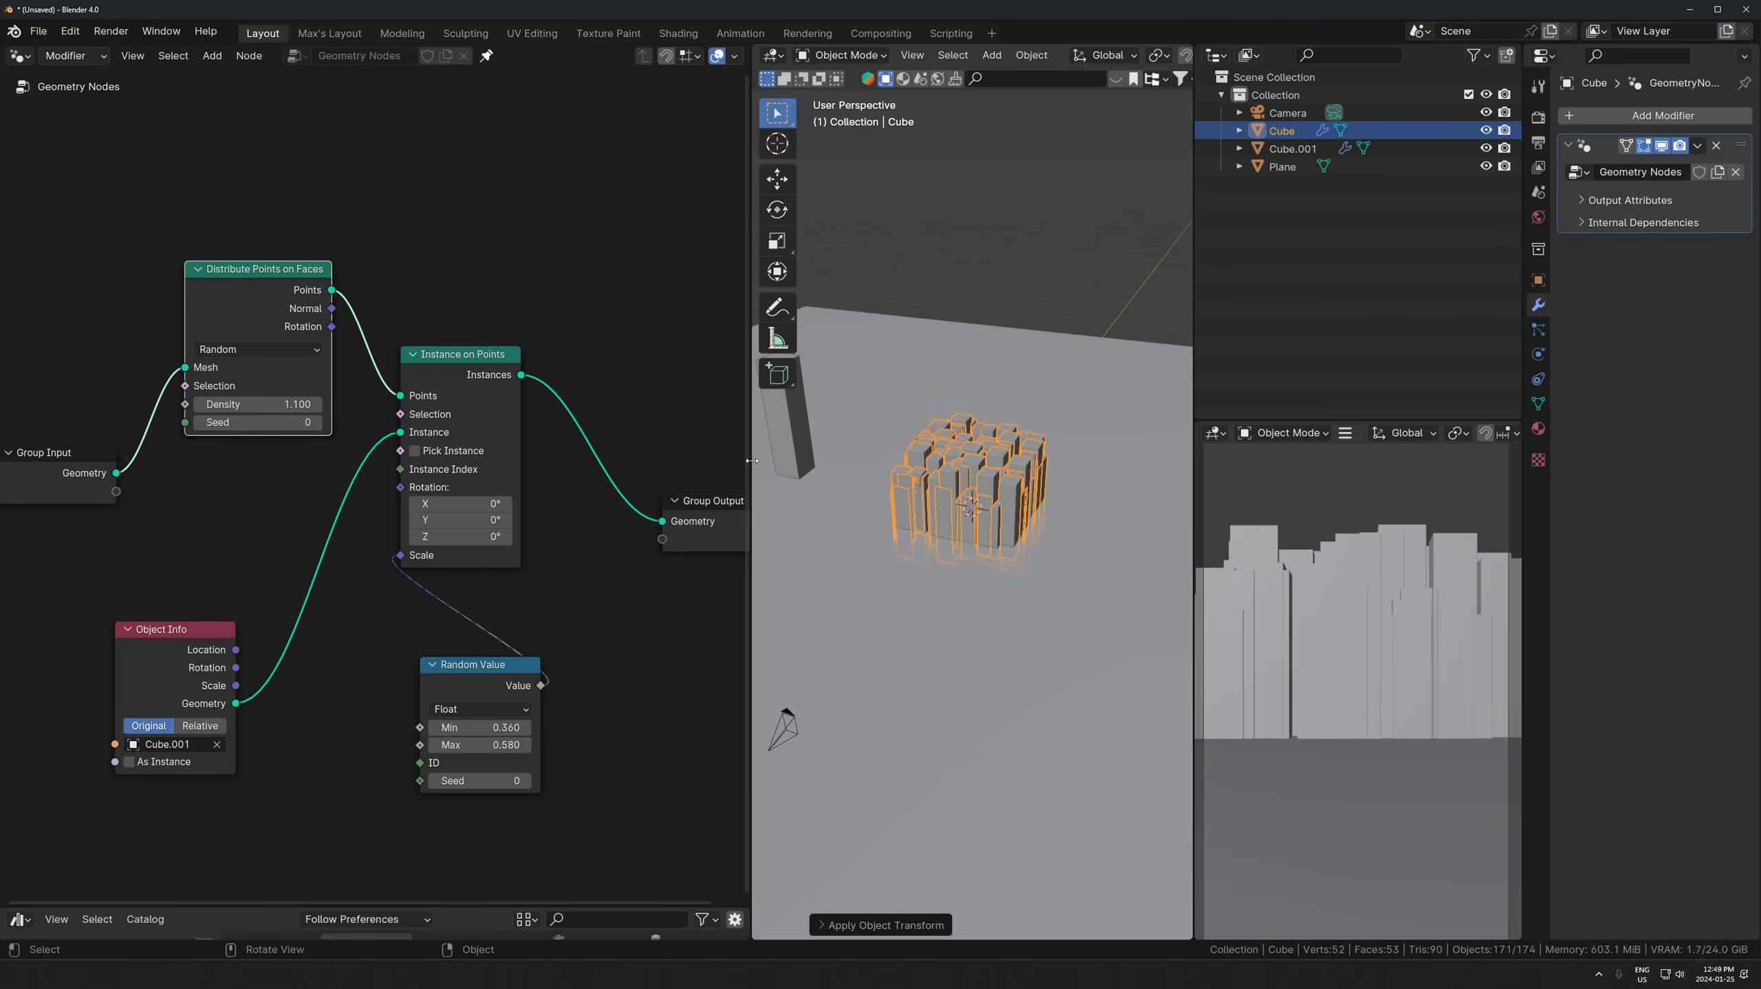
# - Widen the 3D viewport, then set the Random Value Max to 0.880 and the point density to 0.430
pyautogui.moveTo(751, 461); pyautogui.dragTo(492, 461)
pyautogui.moveTo(345, 741); pyautogui.dragTo(365, 742)
pyautogui.moveTo(125, 404); pyautogui.dragTo(72, 404)
# - Stretch the standalone source pillar taller along the Z axis in Edit Mode
pyautogui.moveTo(864, 406); pyautogui.dragTo(869, 468, button='middle')
pyautogui.scroll(-2, 870, 468)
pyautogui.scroll(1, 865, 466)
pyautogui.press('g')
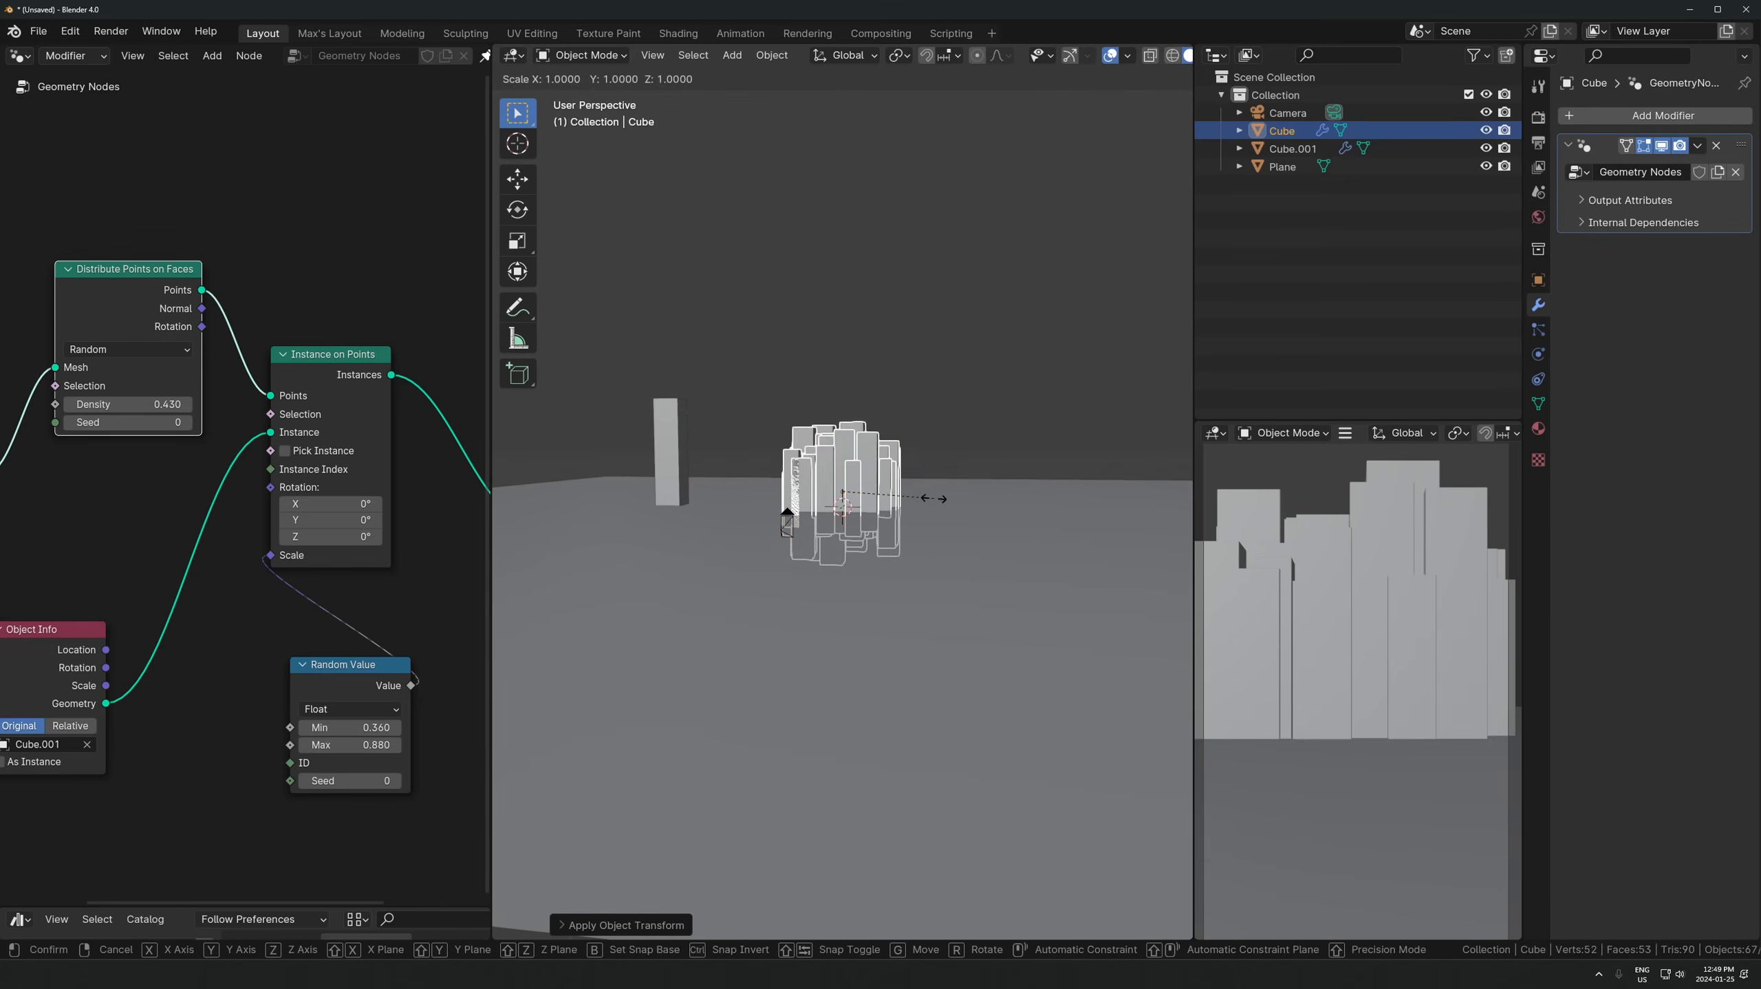
pyautogui.click(901, 478)
pyautogui.click(669, 450)
pyautogui.press('g')
pyautogui.press('z')
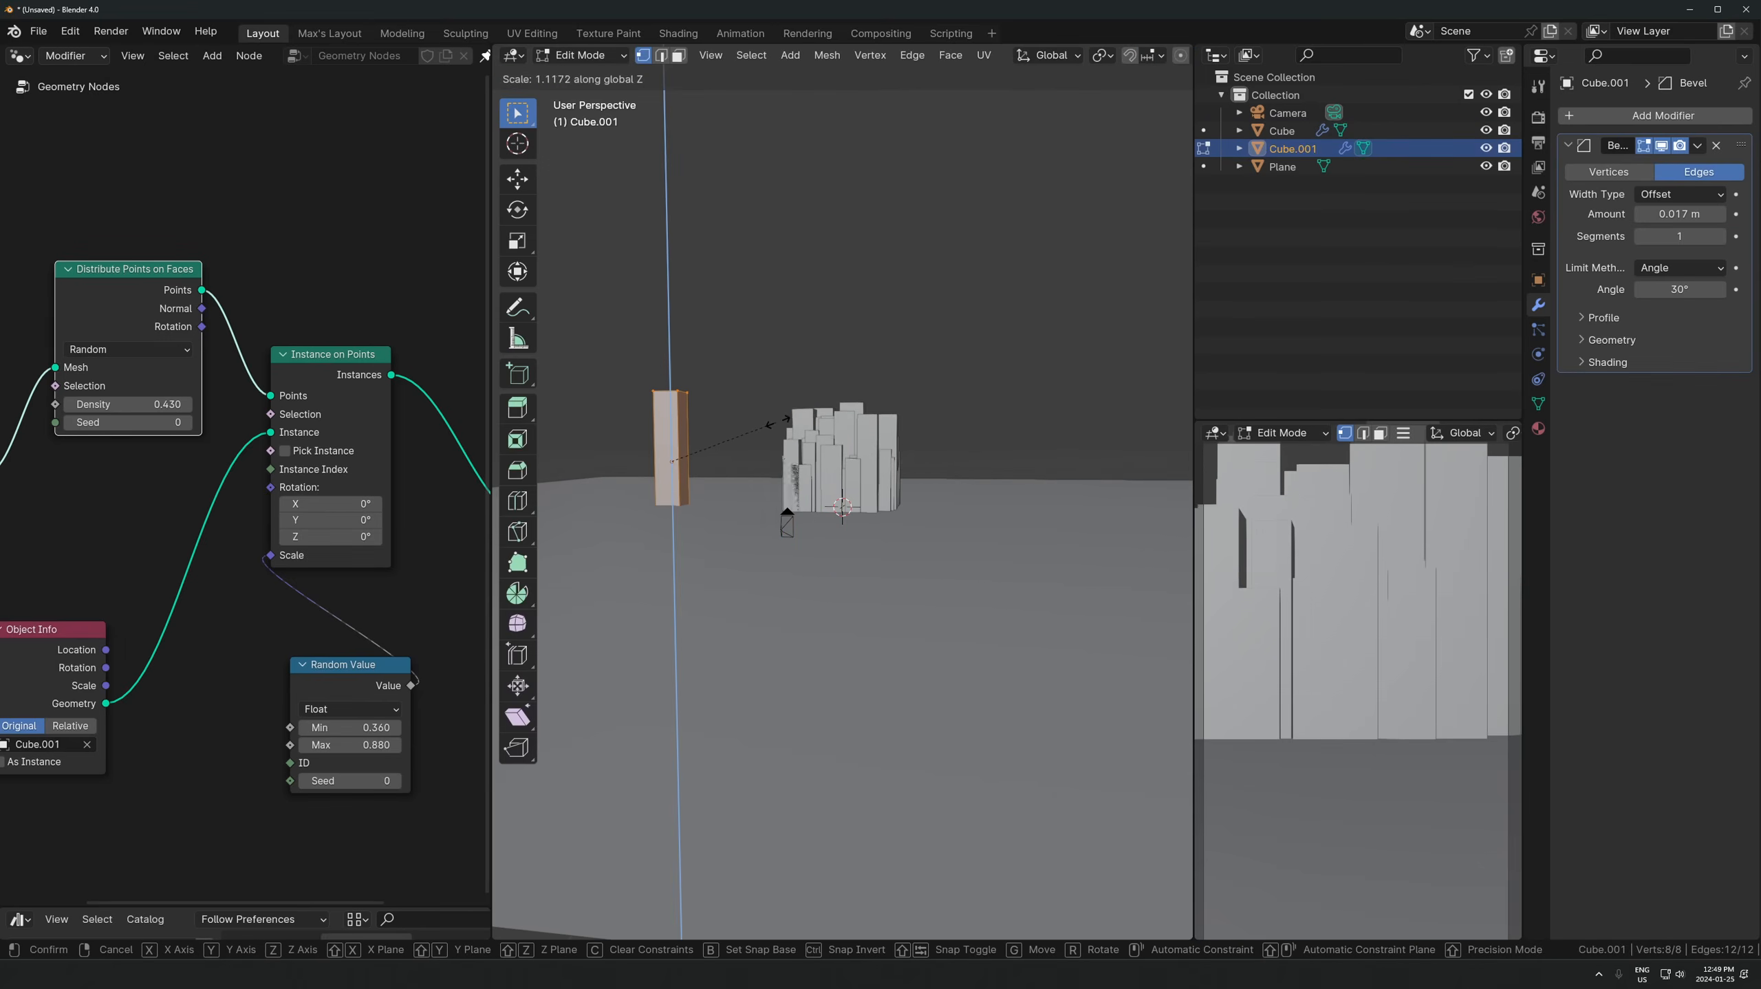
pyautogui.click(820, 423)
pyautogui.moveTo(820, 424); pyautogui.dragTo(855, 481, button='middle')
# - Set the camera's focal length to 24 mm
pyautogui.click(858, 489)
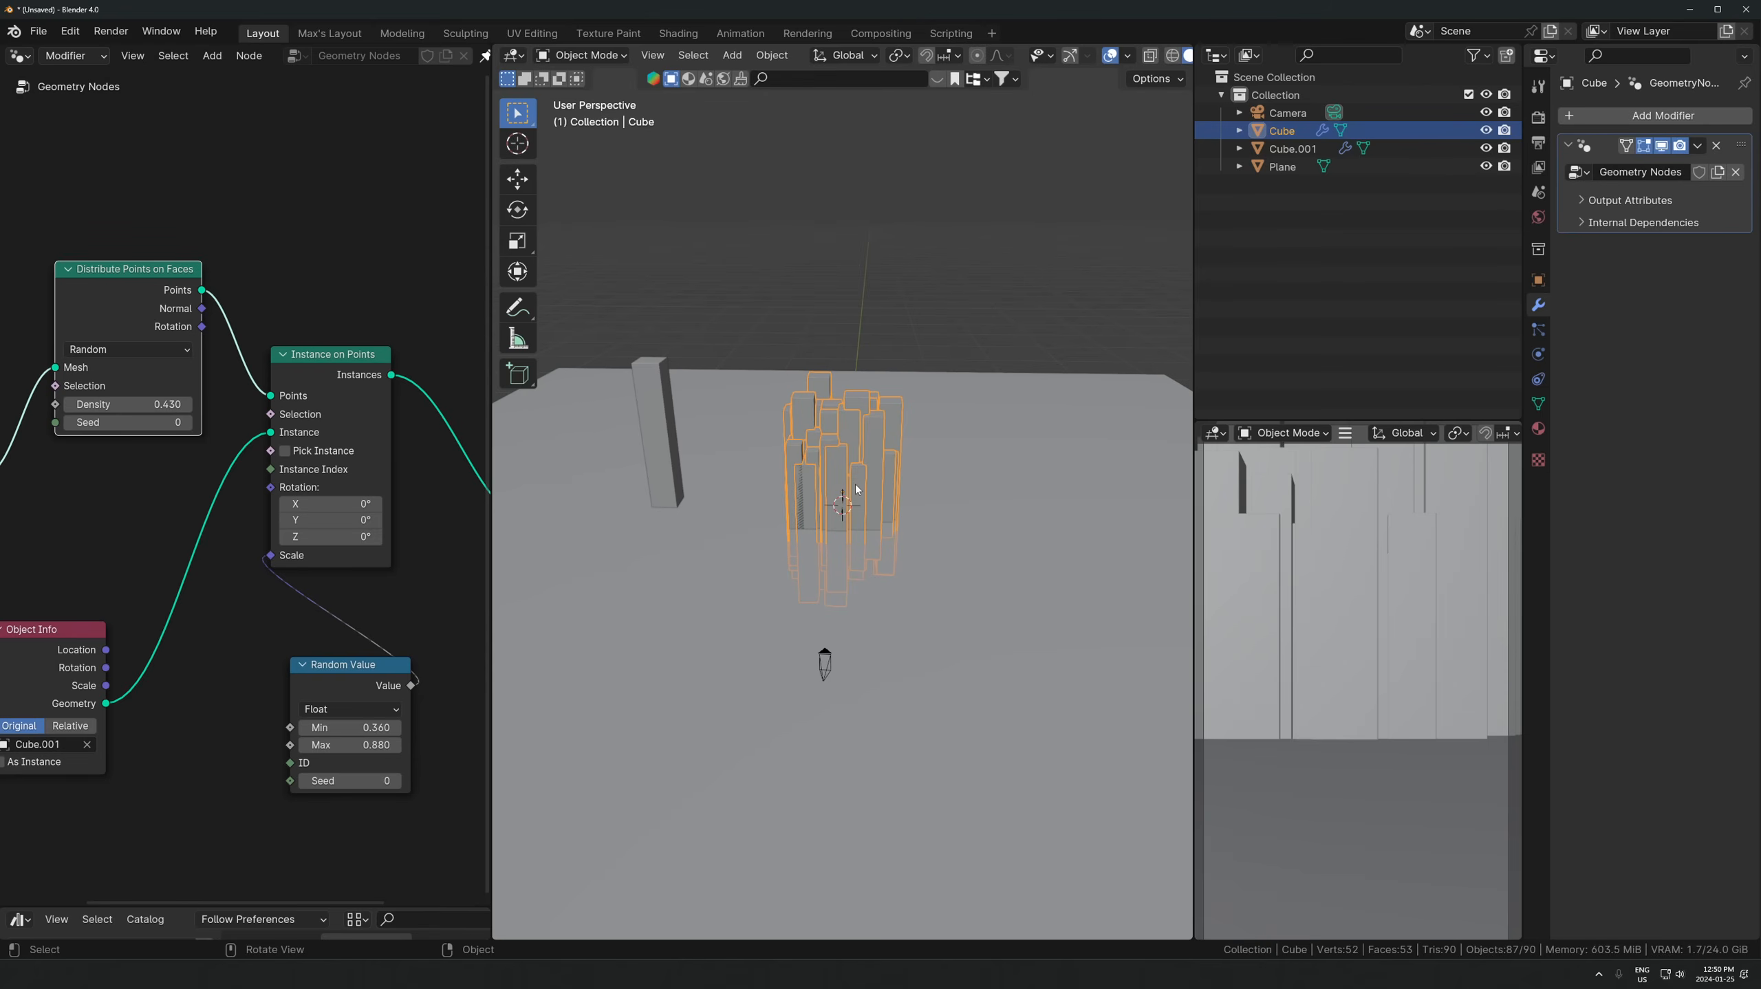
pyautogui.scroll(-4, 1325, 659)
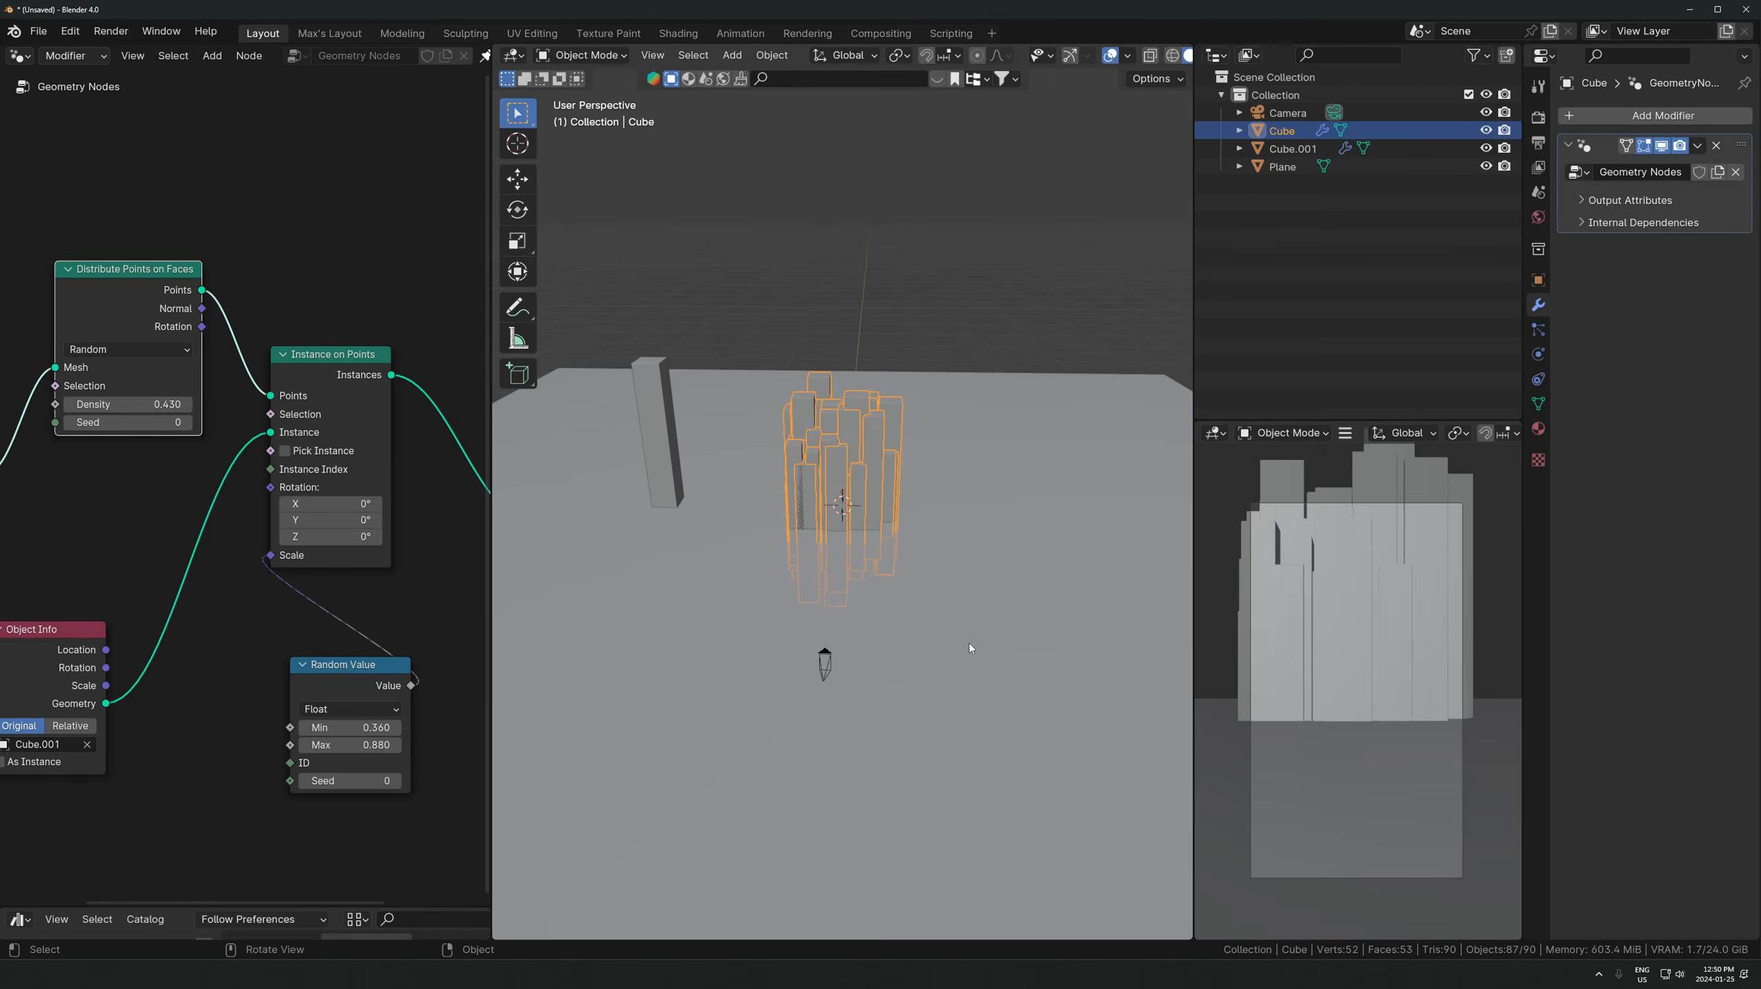
pyautogui.click(830, 659)
pyautogui.click(1539, 355)
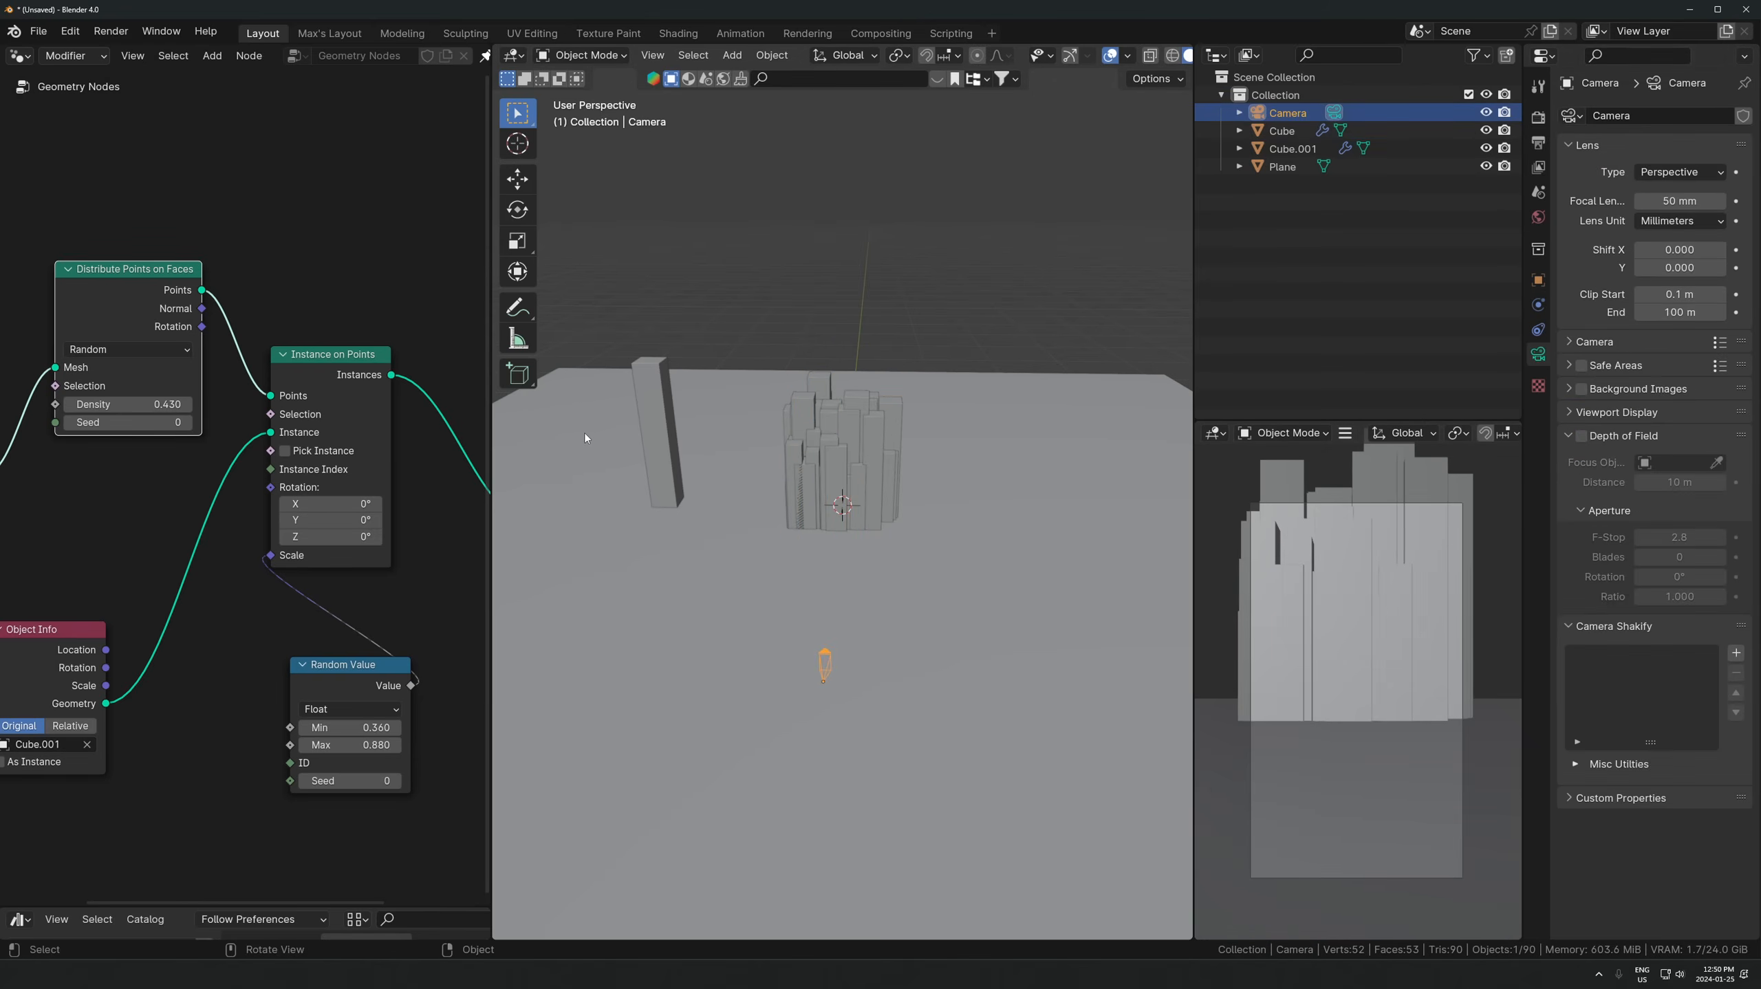
pyautogui.click(661, 428)
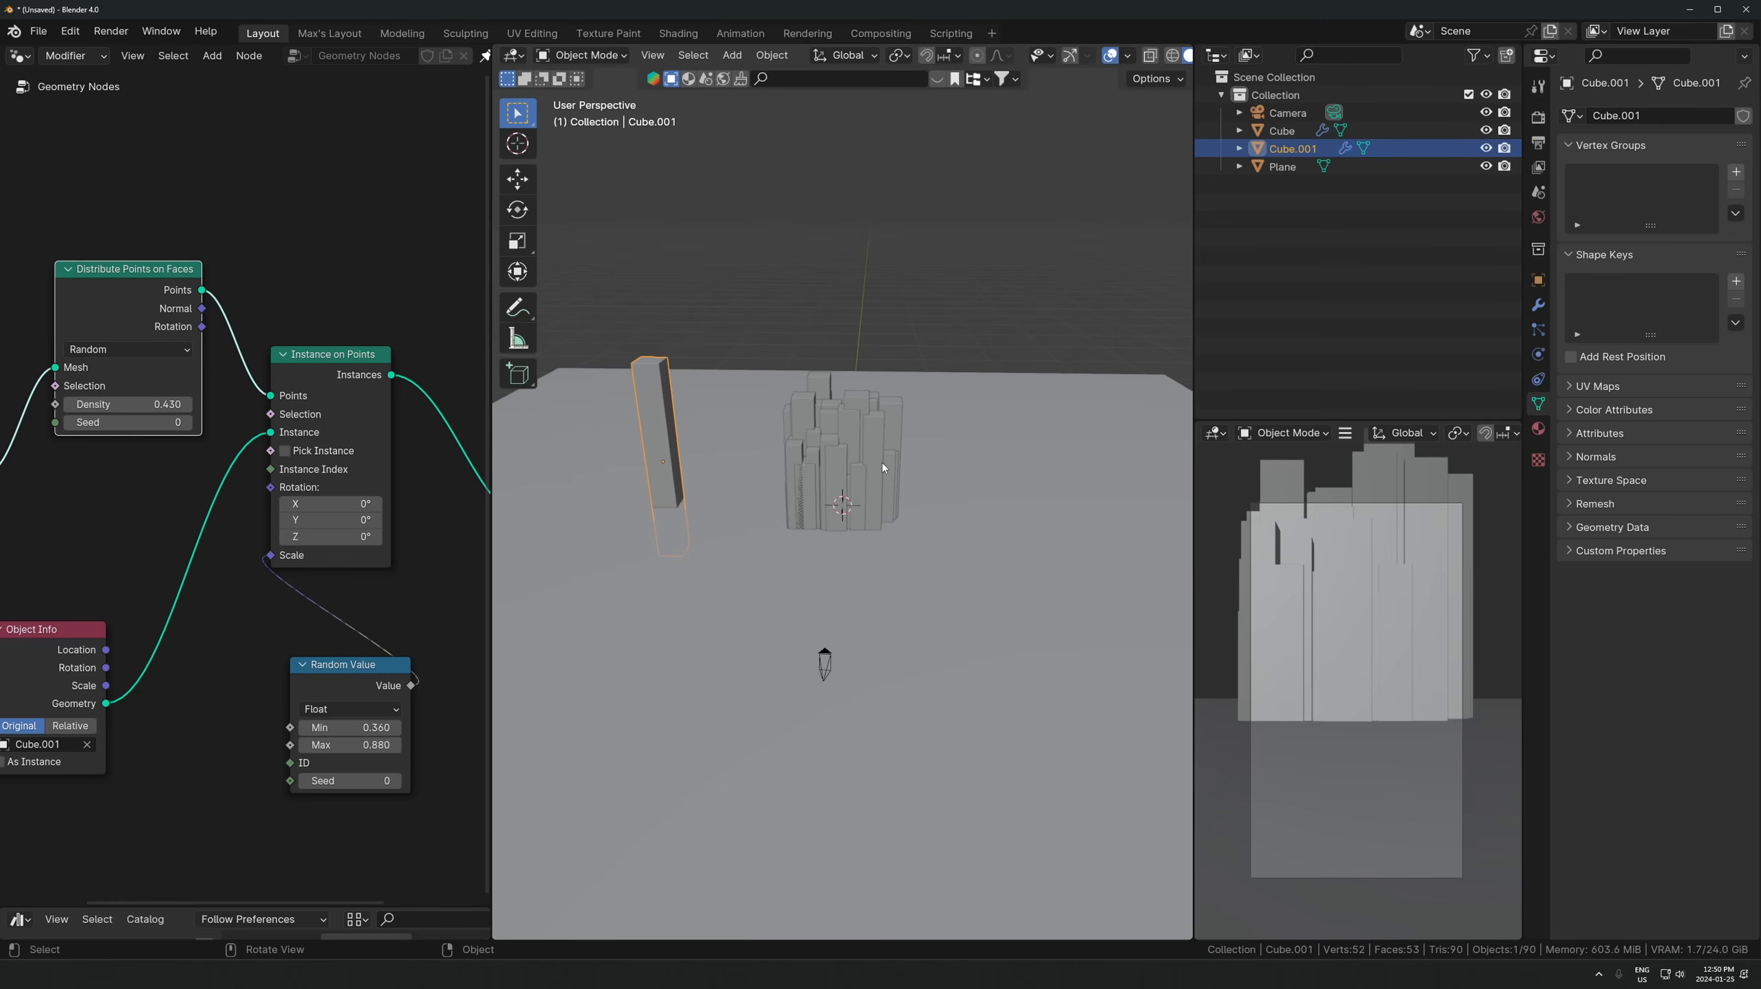
pyautogui.click(888, 443)
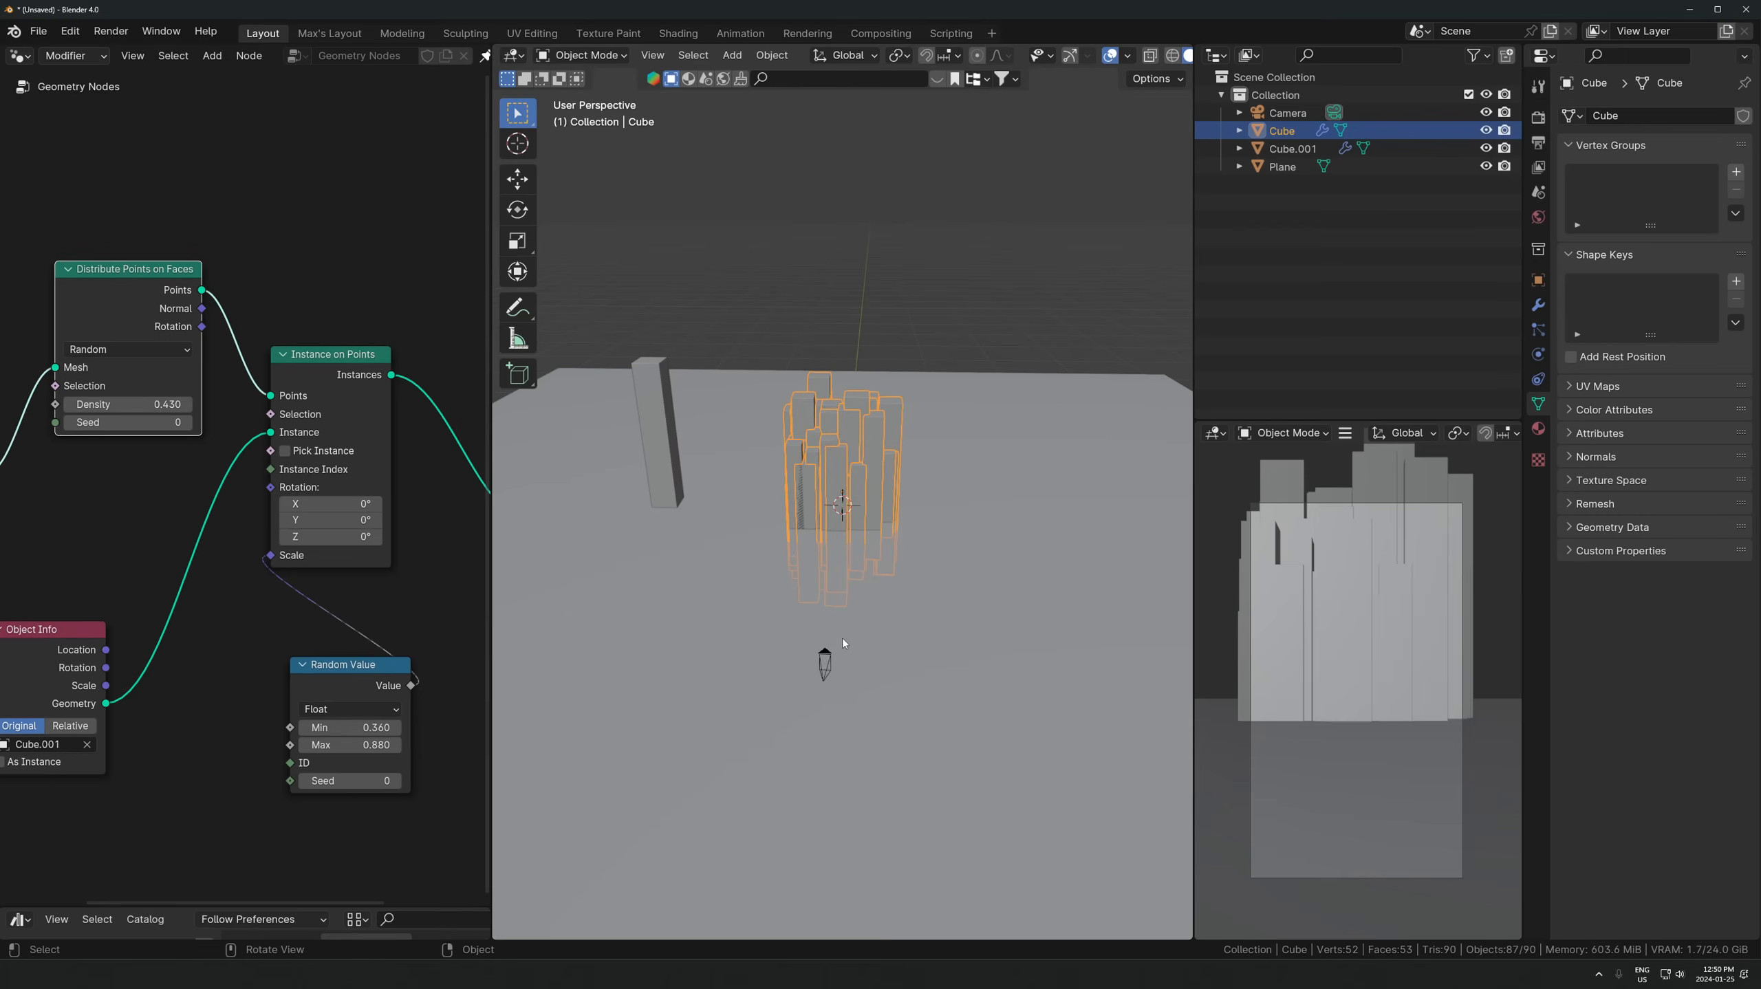
pyautogui.click(996, 571)
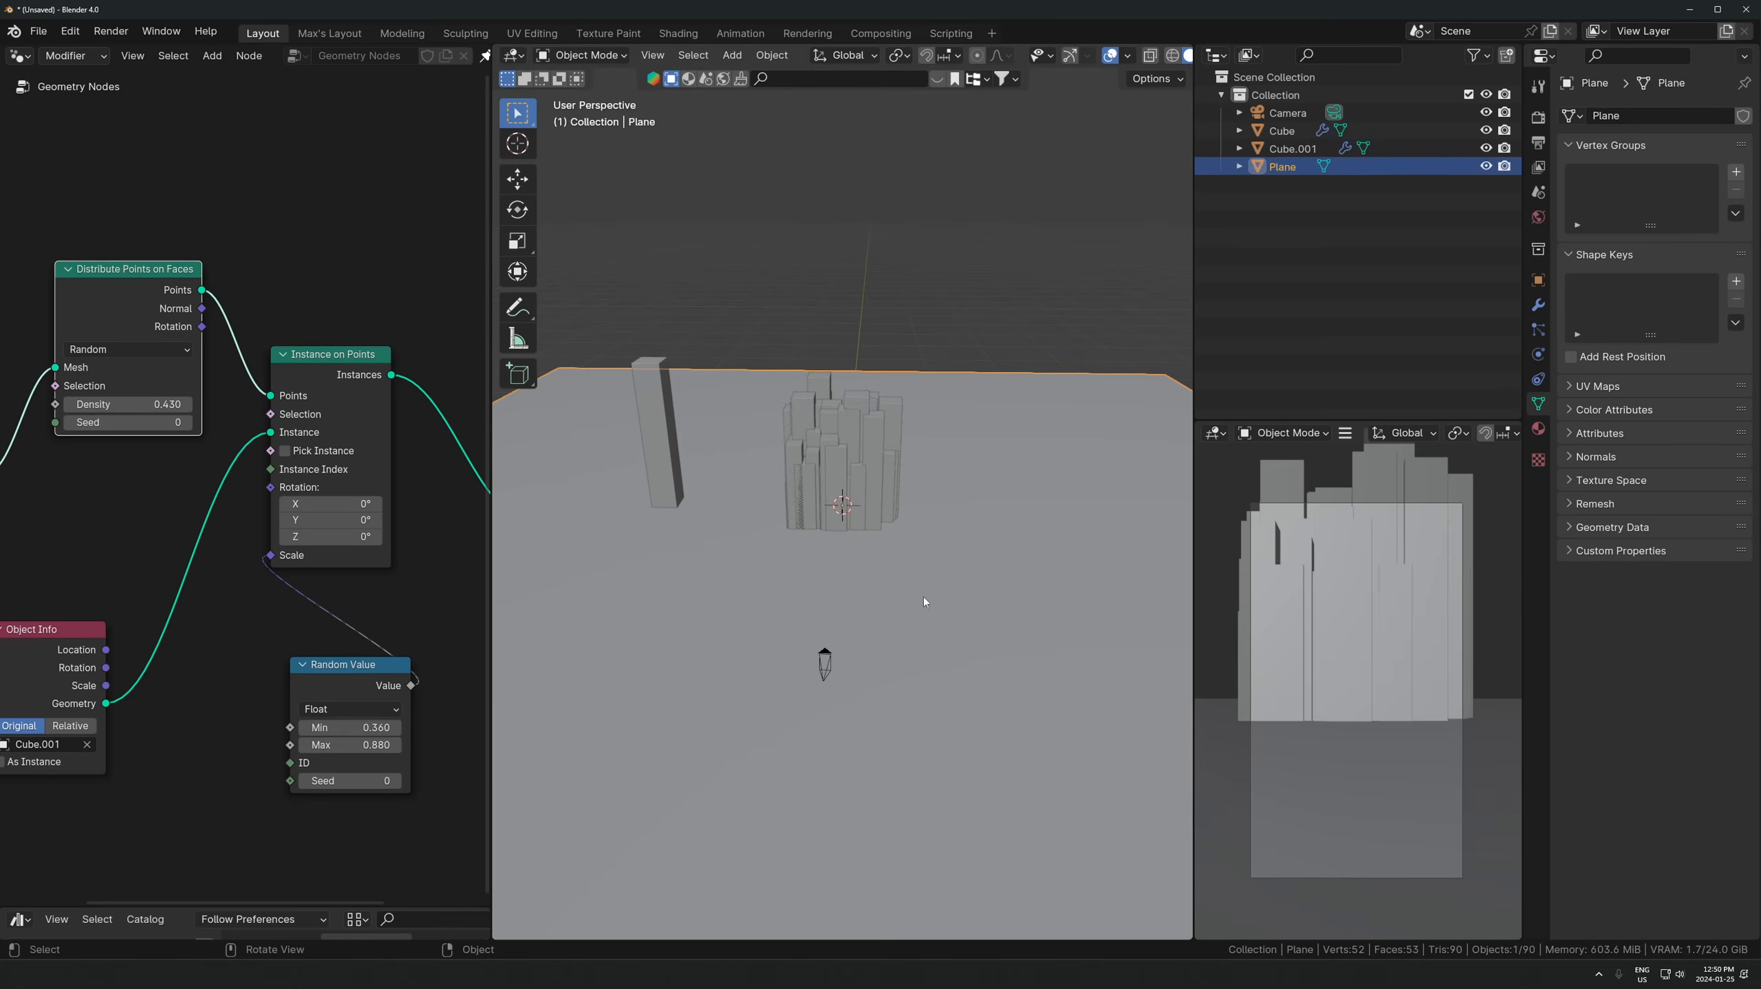
pyautogui.click(823, 659)
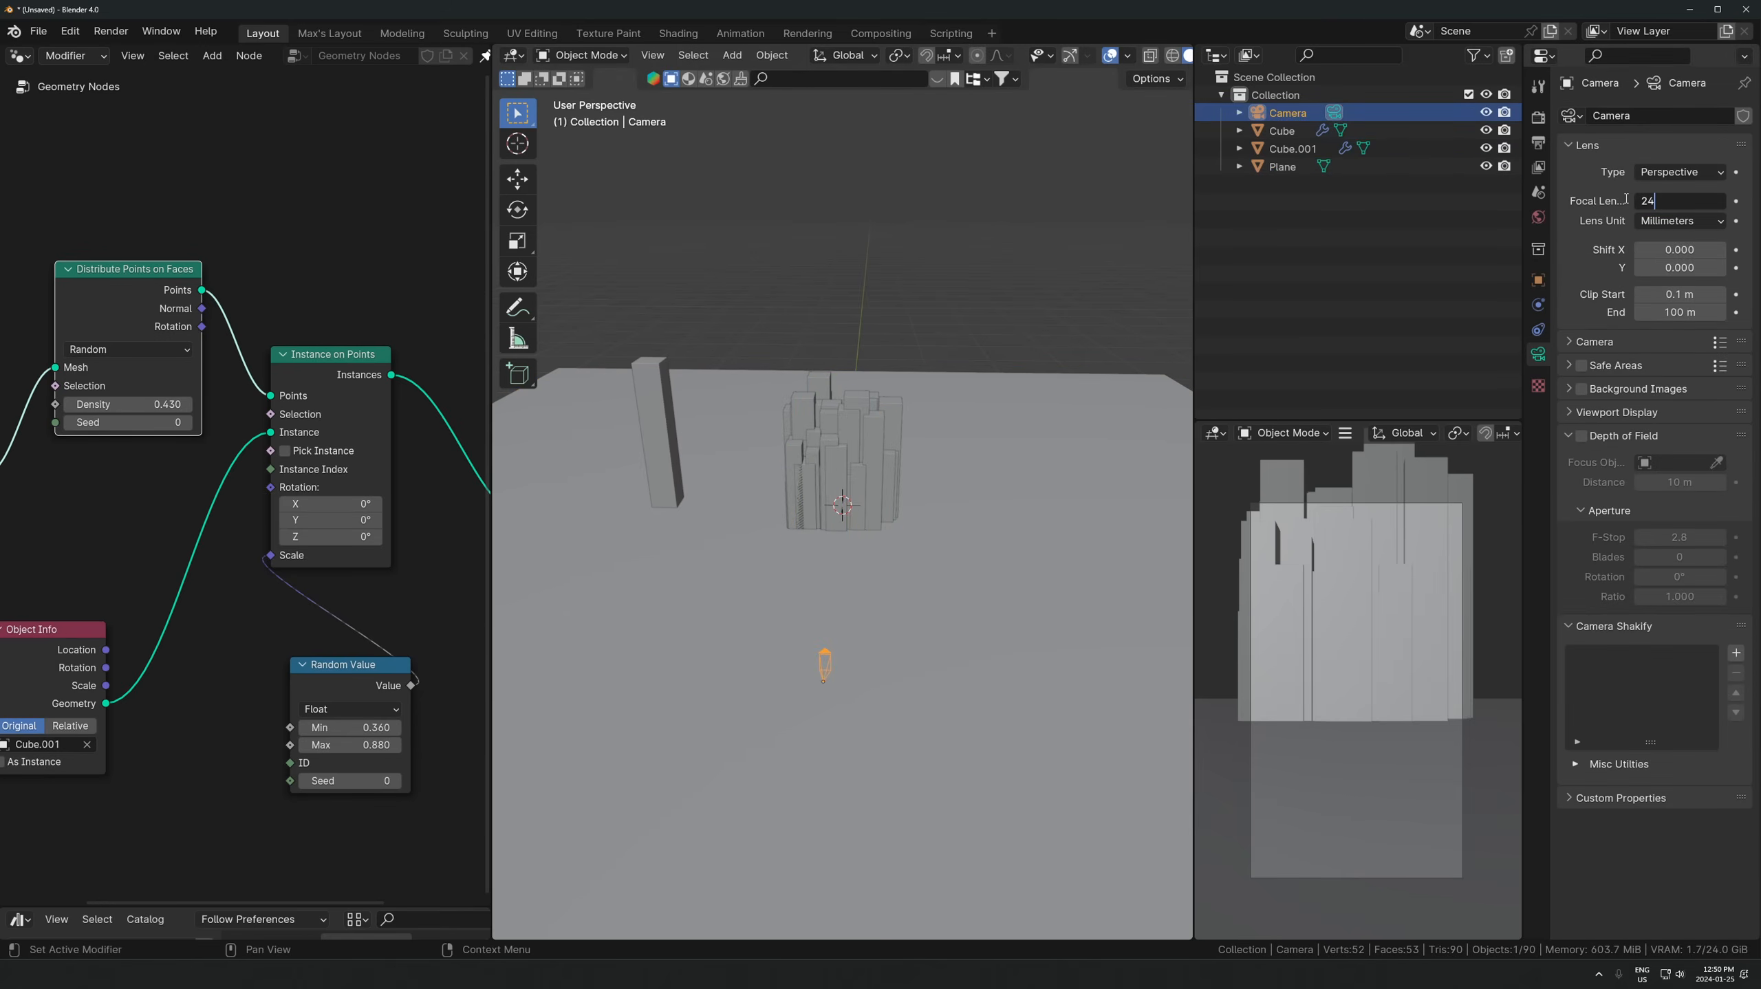
# - Set the render resolution to 4000 px in X and 5000 px in Y
pyautogui.click(1538, 116)
pyautogui.click(1538, 142)
pyautogui.click(1689, 138)
pyautogui.write('4000')
pyautogui.press('Tab')
pyautogui.write('5000')
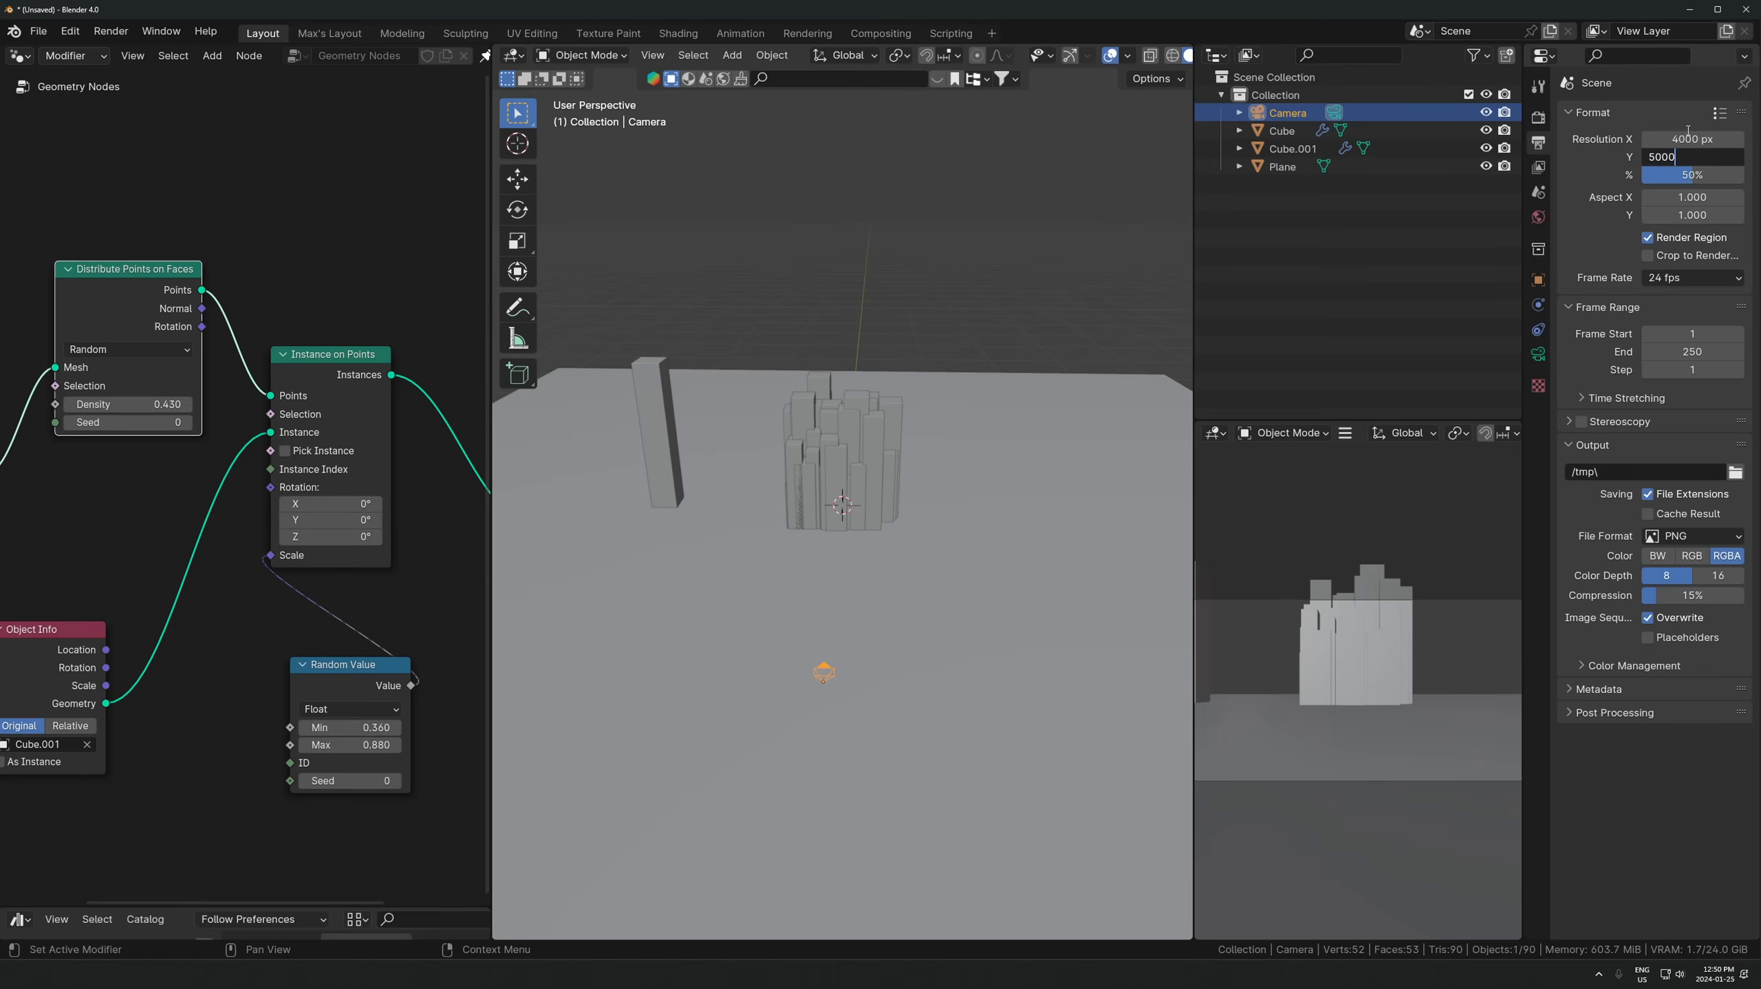
pyautogui.write('\\')
pyautogui.press('Return')
pyautogui.click(1682, 157)
pyautogui.write('5')
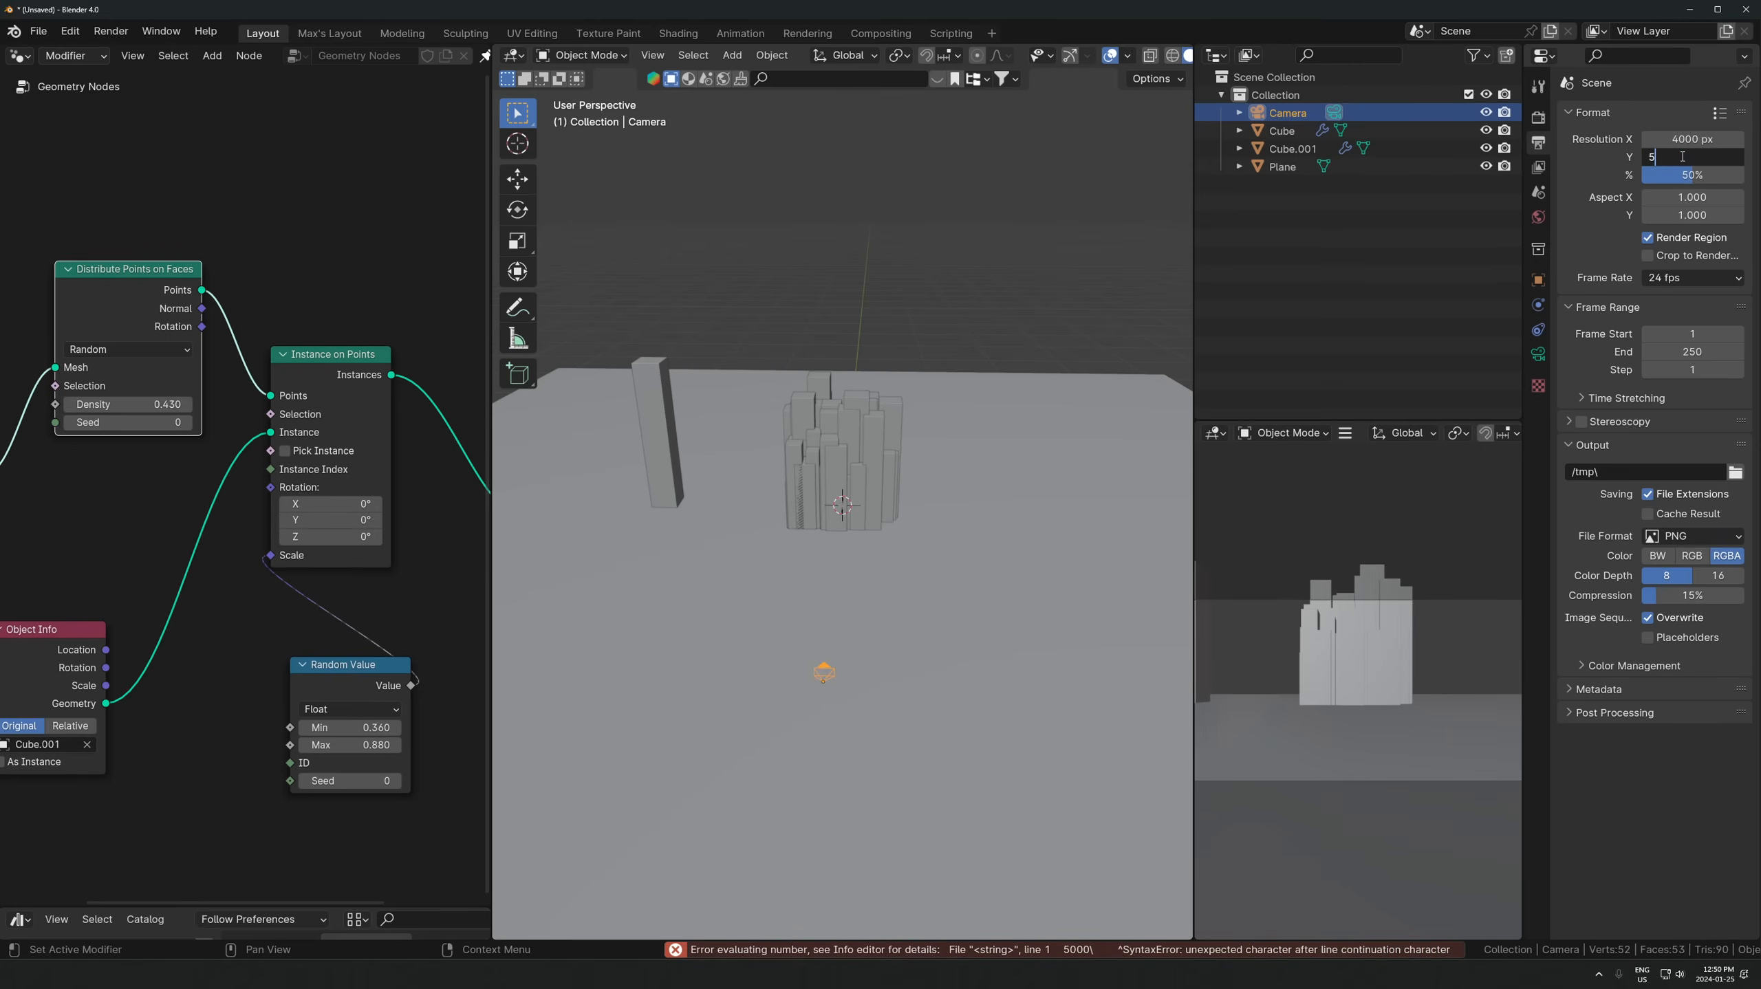
pyautogui.press('Return')
# - Display the camera viewport in rendered shading
pyautogui.press('z')
pyautogui.click(1369, 573)
pyautogui.moveTo(935, 589)
pyautogui.mouseDown(button='middle')
pyautogui.moveTo(941, 704)
pyautogui.moveTo(908, 574)
pyautogui.moveTo(826, 628)
pyautogui.mouseUp(button='middle')
pyautogui.scroll(-5, 825, 627)
pyautogui.moveTo(718, 465); pyautogui.dragTo(769, 388, button='middle')
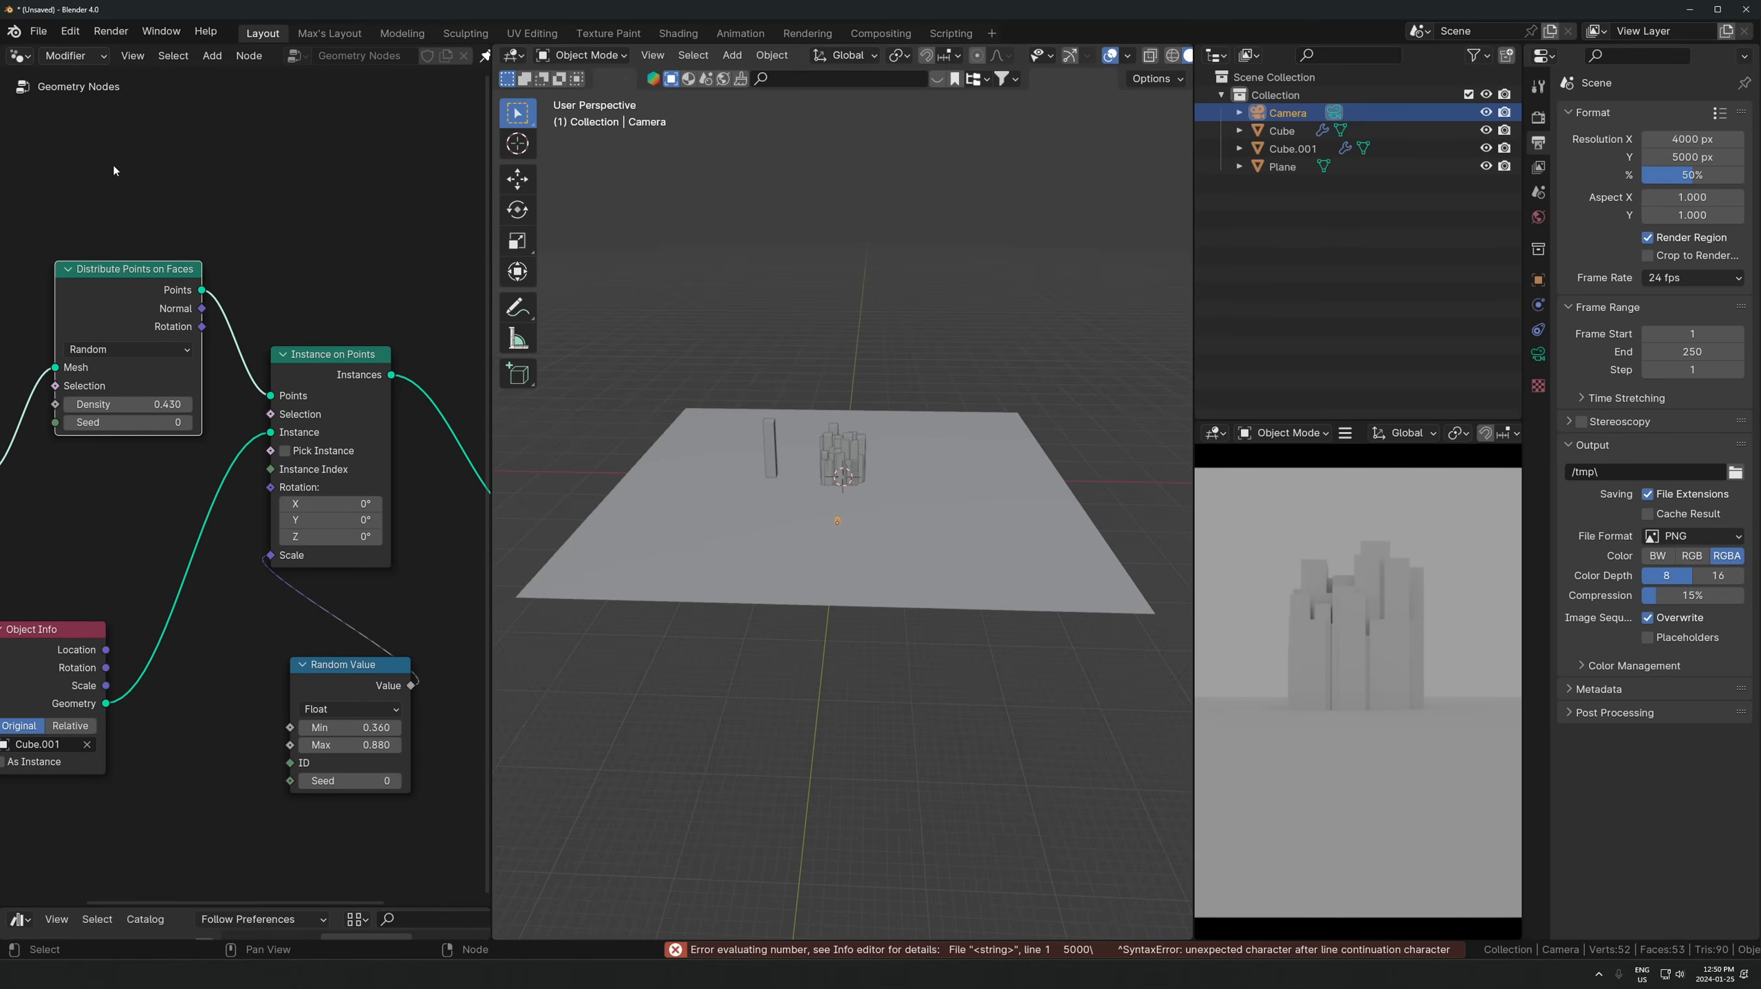
# - Append the Plane object from idea 2.blend as the wet rocky ground
pyautogui.scroll(-1, 99, 121)
pyautogui.scroll(-2, 51, 61)
pyautogui.click(39, 32)
pyautogui.click(56, 230)
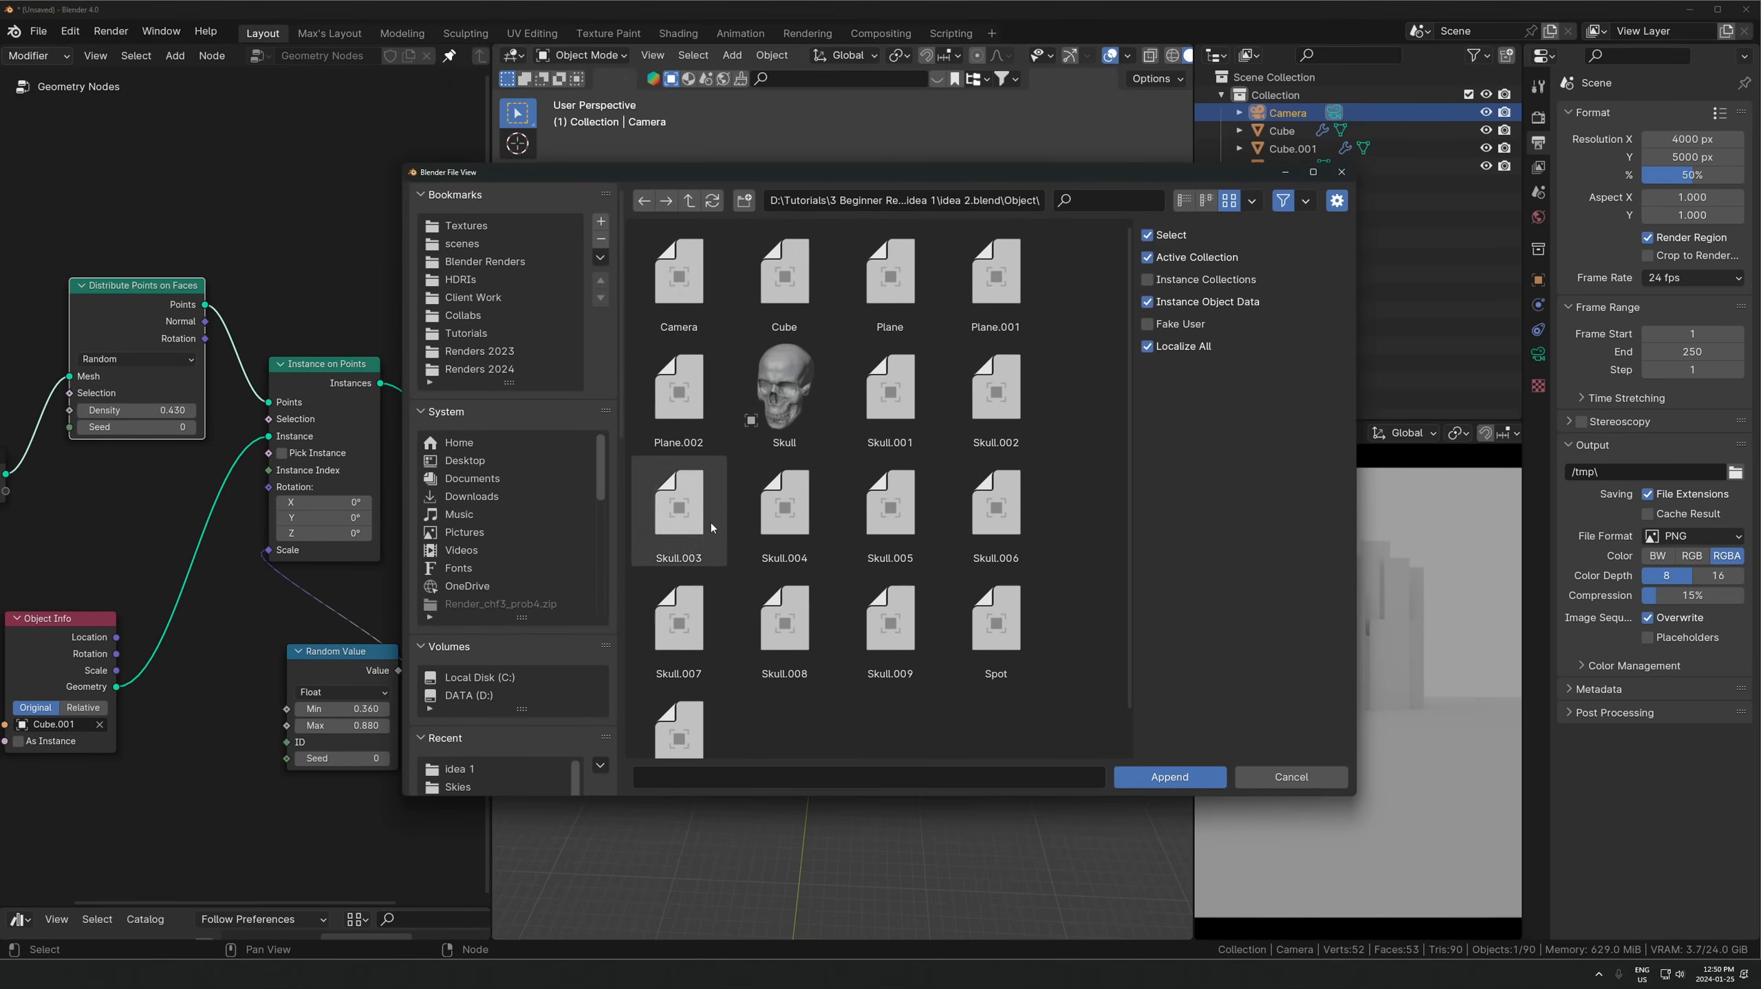
pyautogui.click(816, 288)
pyautogui.click(892, 281)
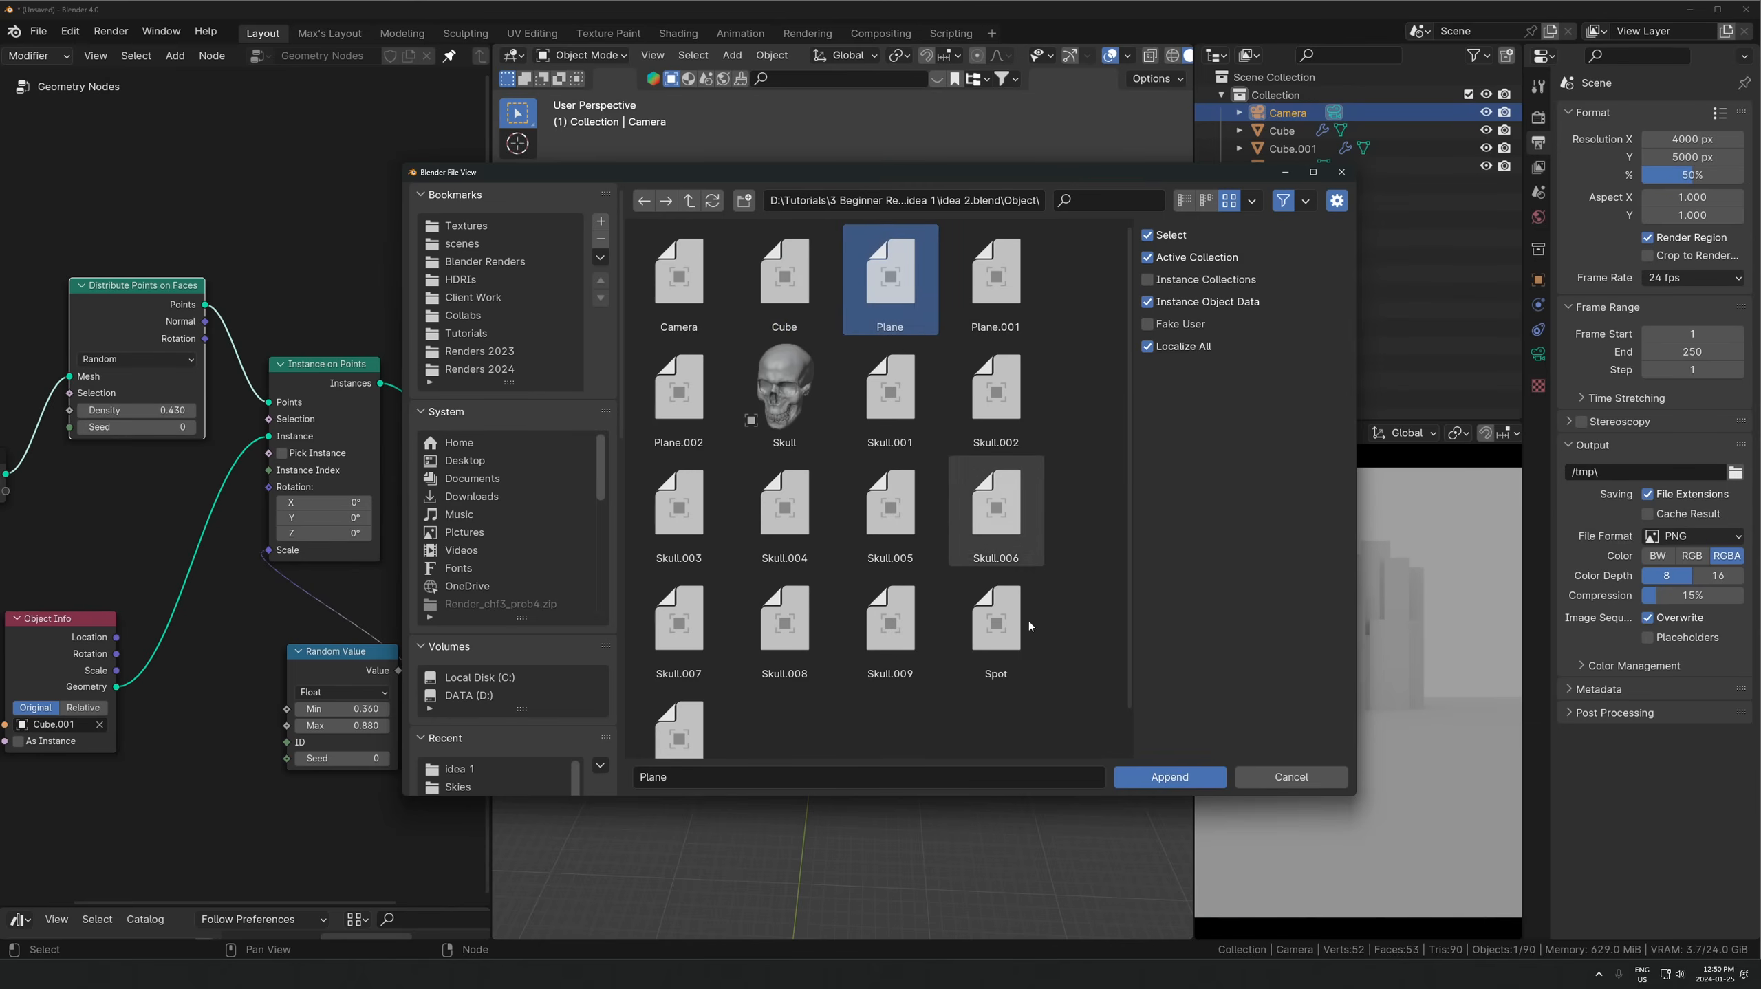
pyautogui.click(1150, 778)
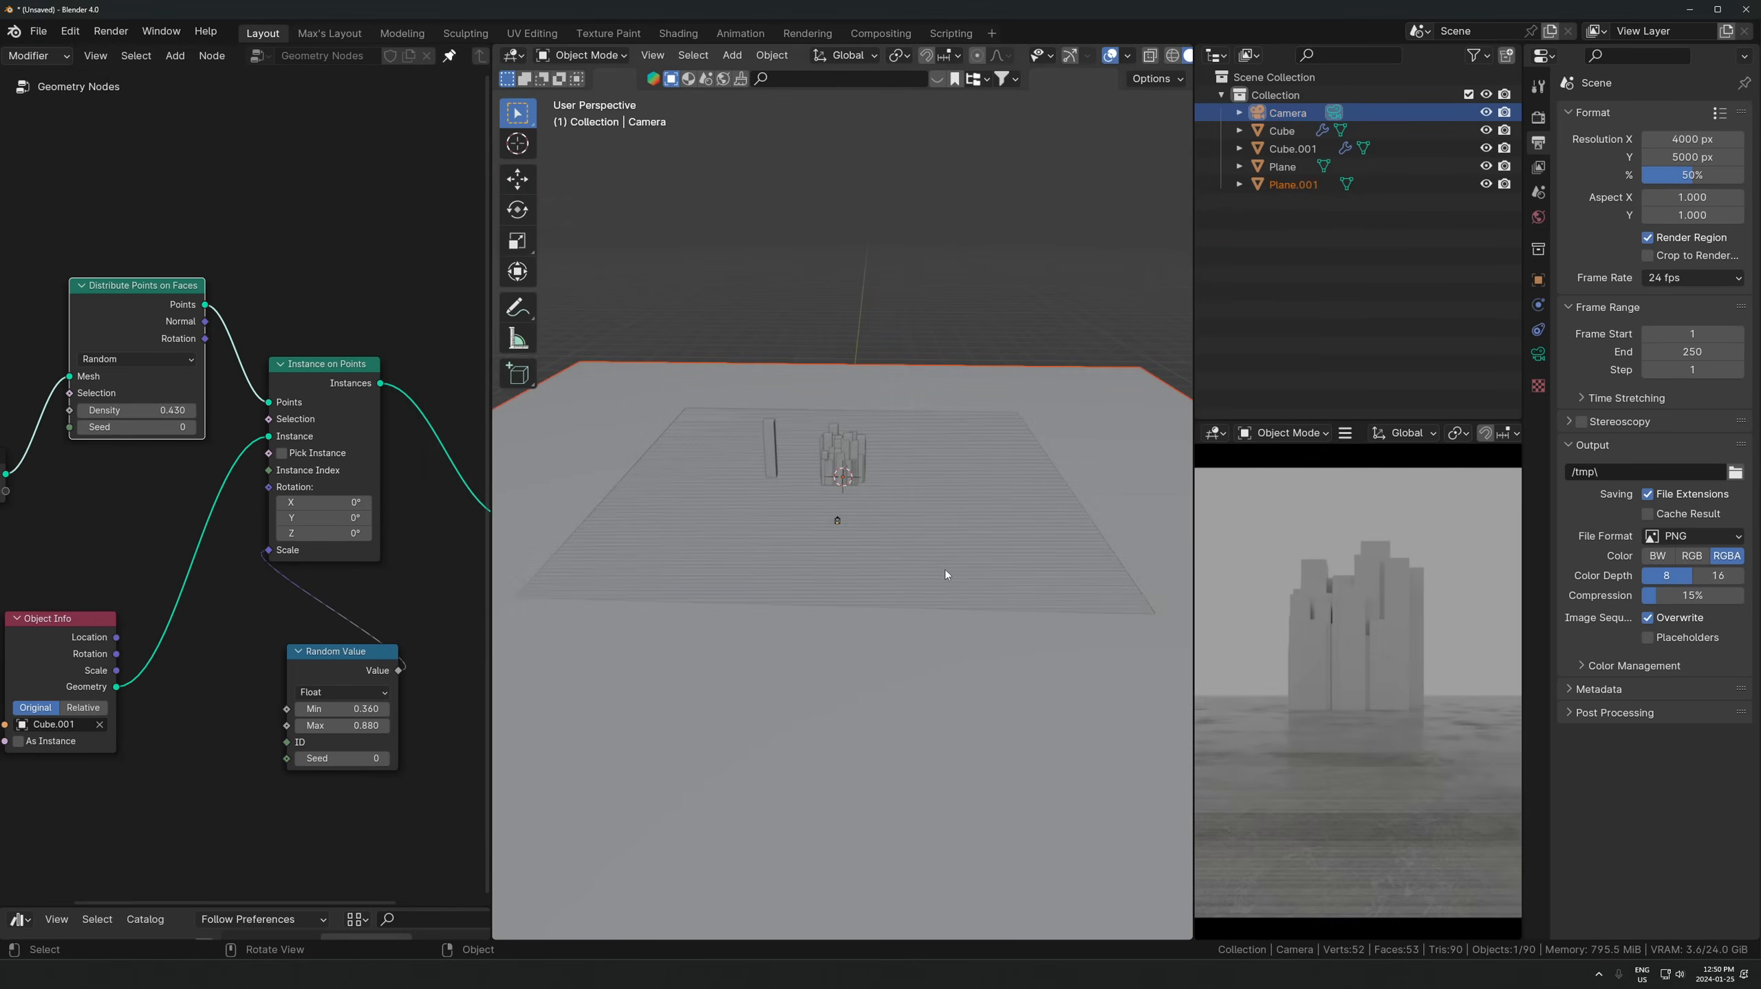
# - Delete the old plain ground plane and select the appended rocky plane
pyautogui.click(915, 517)
pyautogui.press('Delete')
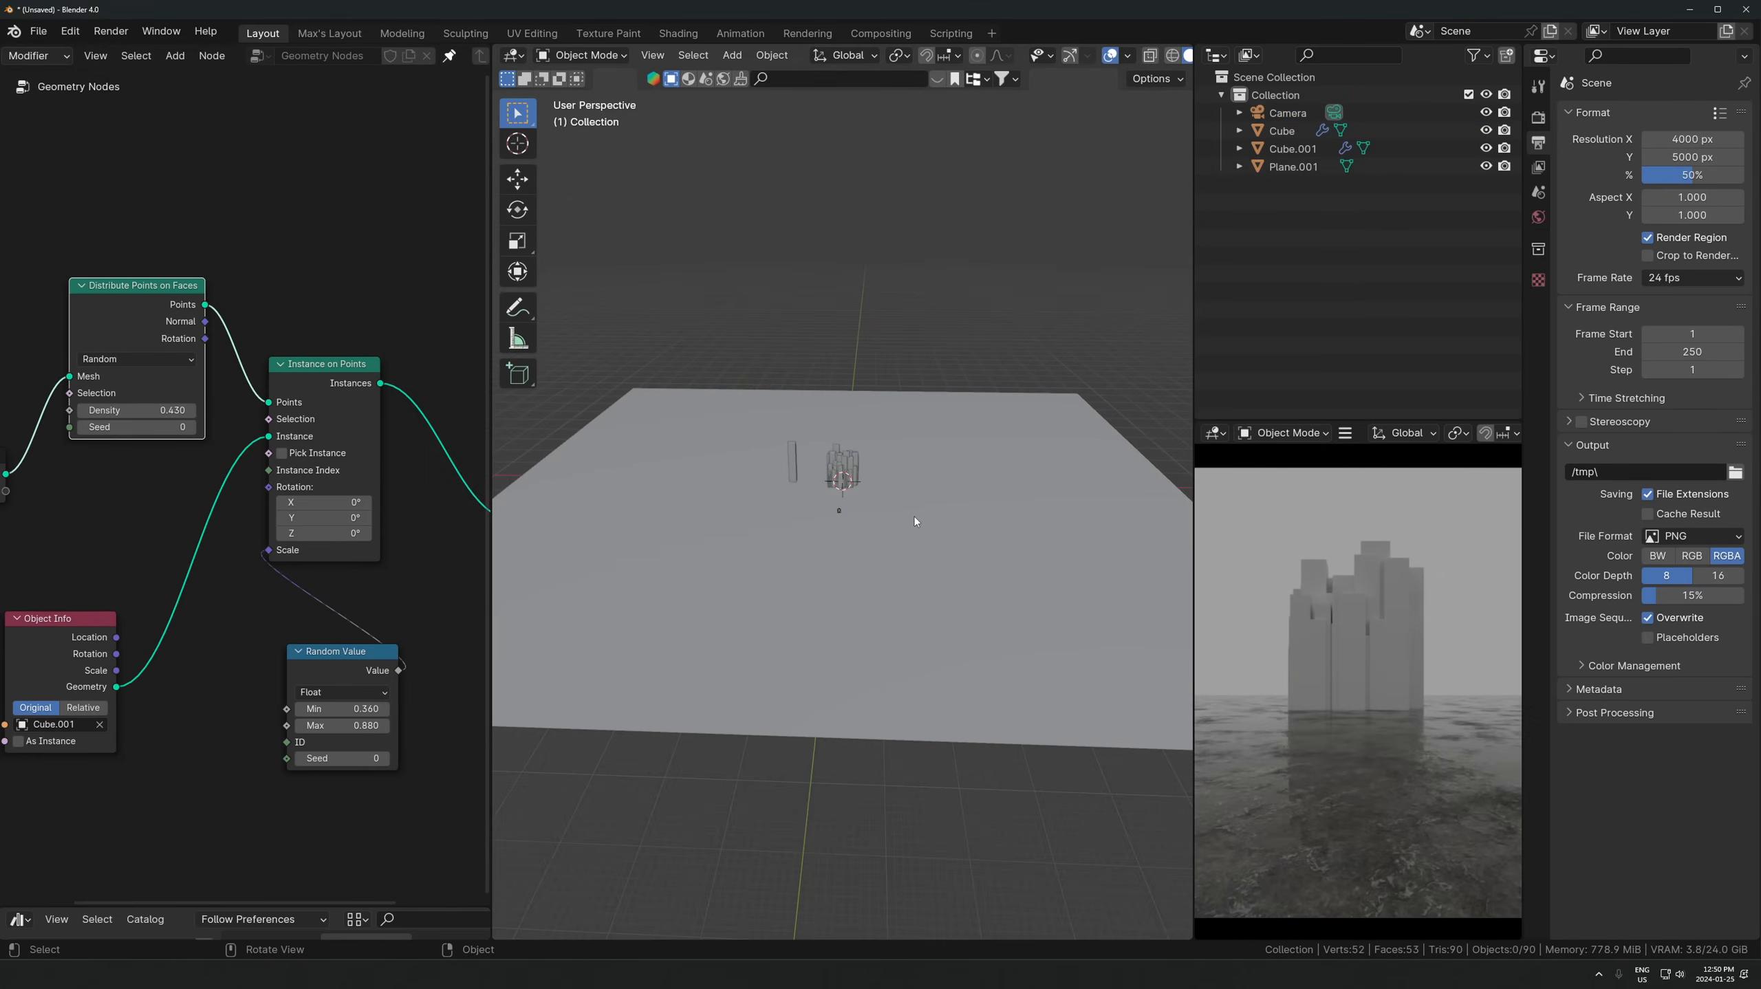
pyautogui.scroll(3, 850, 647)
pyautogui.click(868, 635)
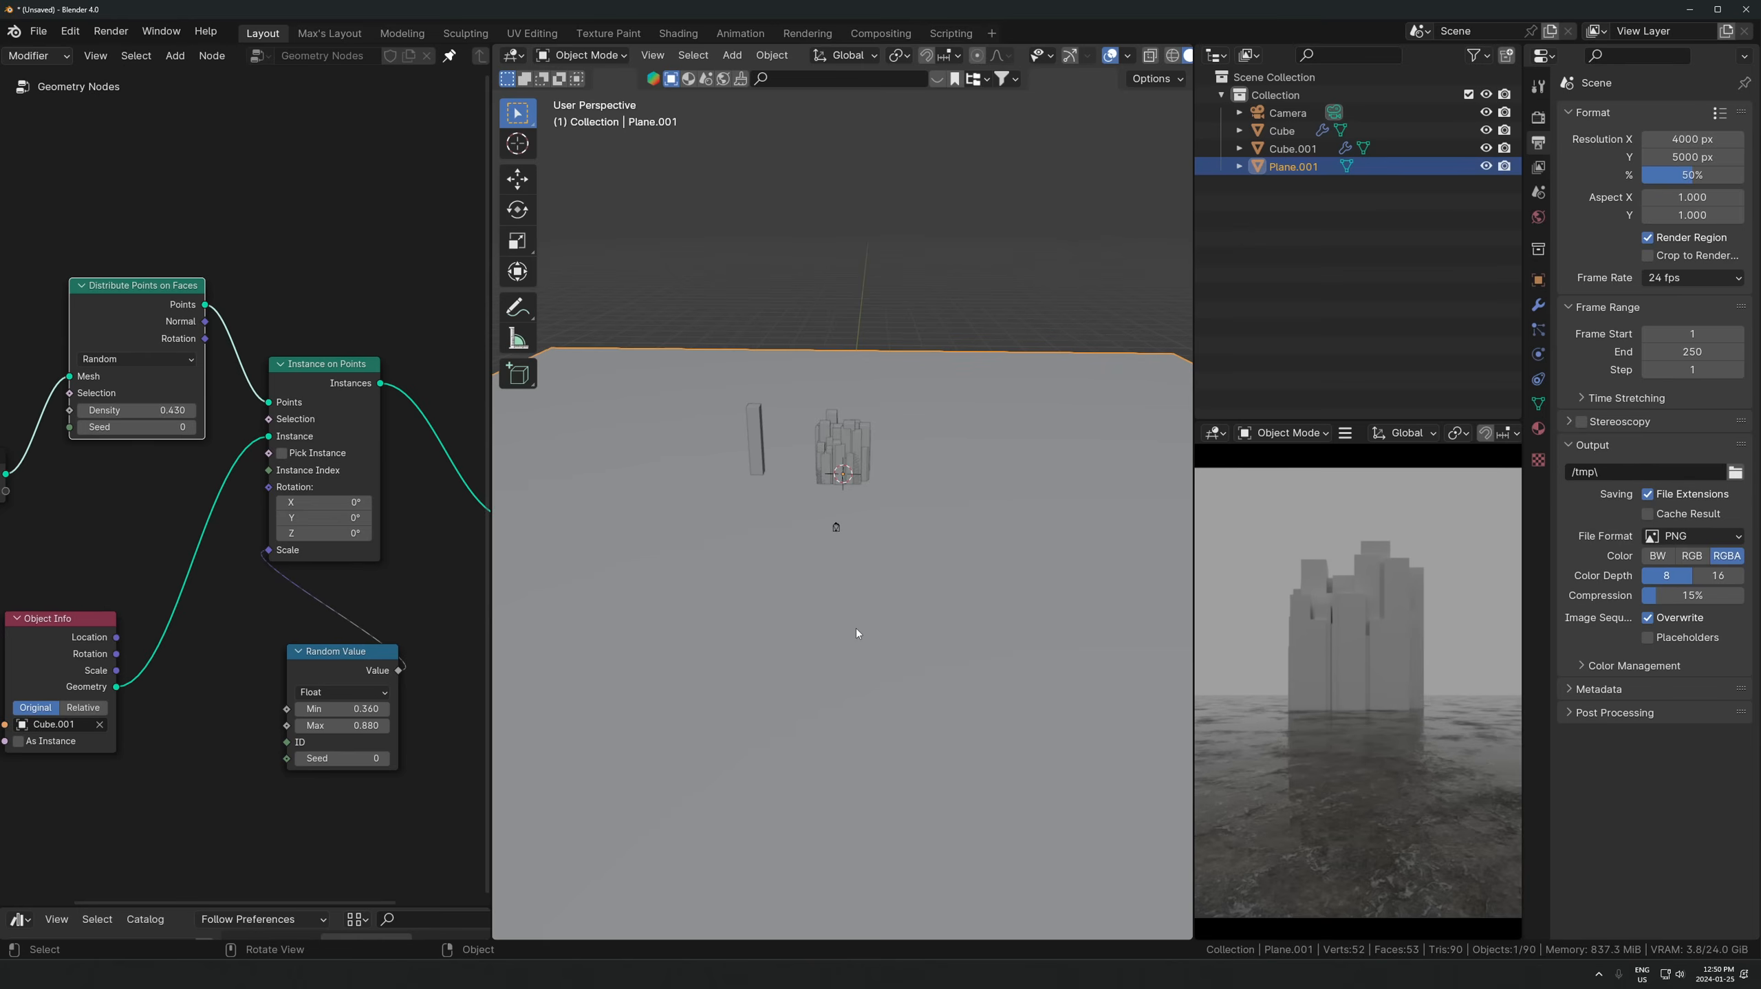
pyautogui.scroll(-2, 949, 487)
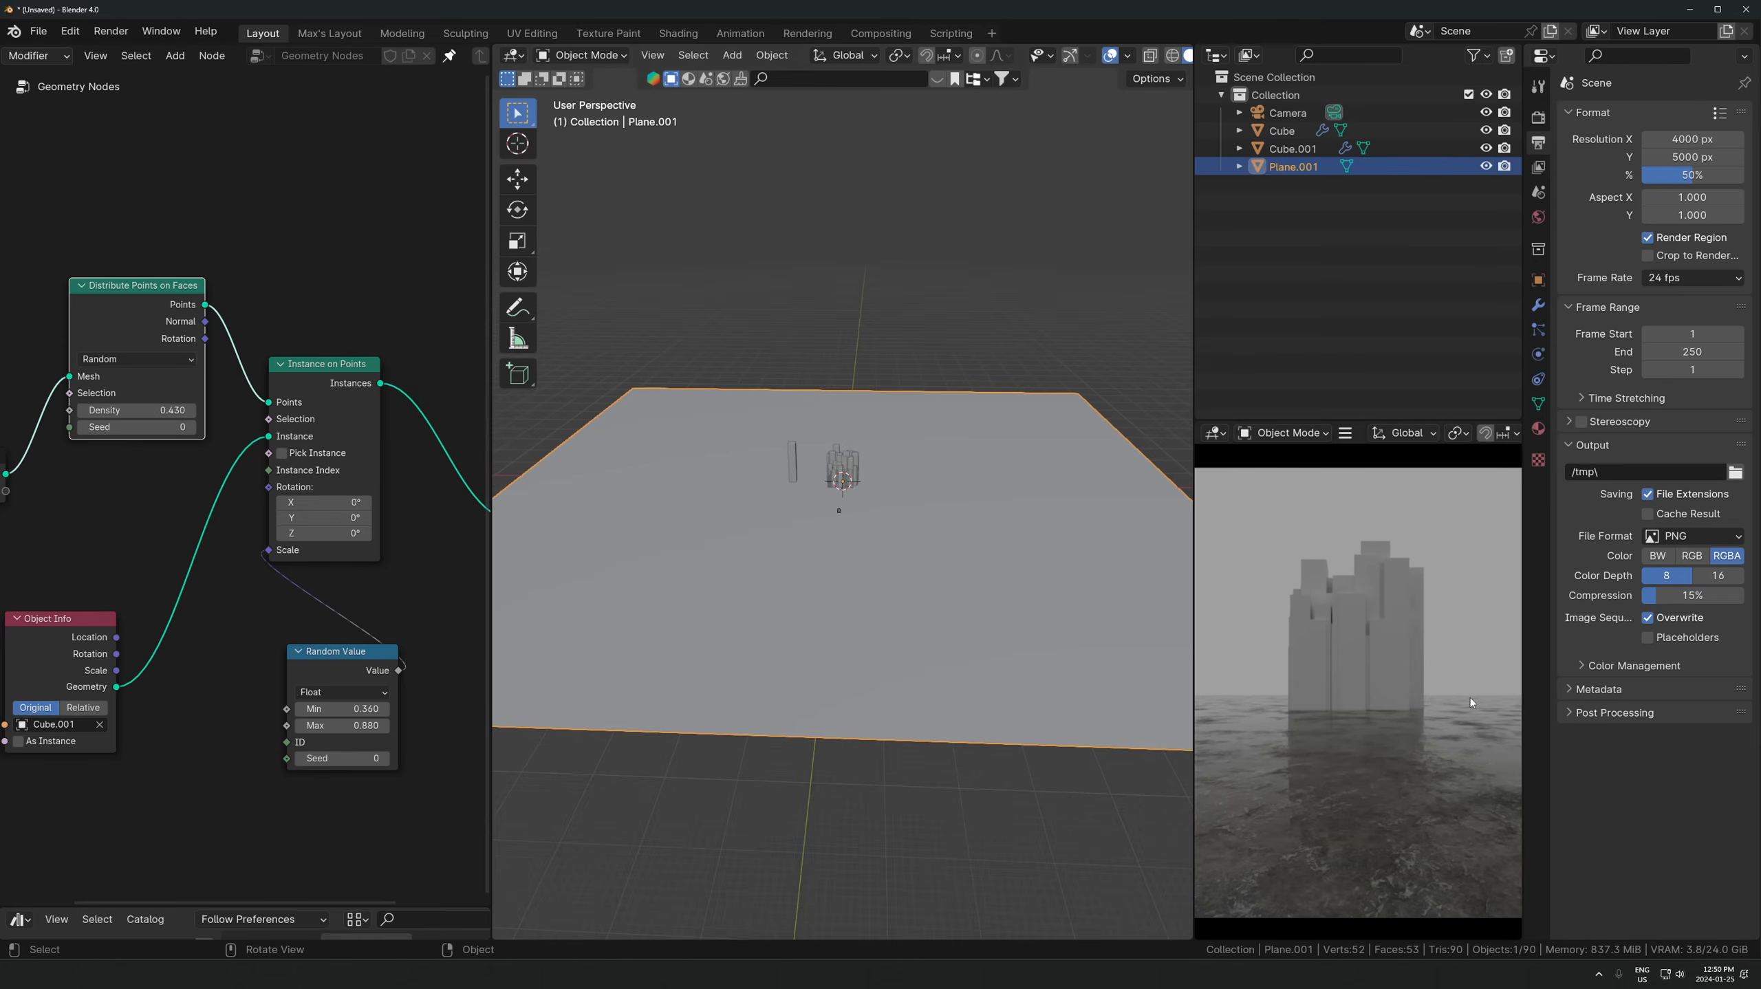
# - Give the source pillar the ground's Rock030 material and scale its UVs over the rock texture
pyautogui.scroll(3, 868, 567)
pyautogui.click(696, 399)
pyautogui.press('Tab')
pyautogui.press('s')
pyautogui.click(284, 715)
pyautogui.press('Tab')
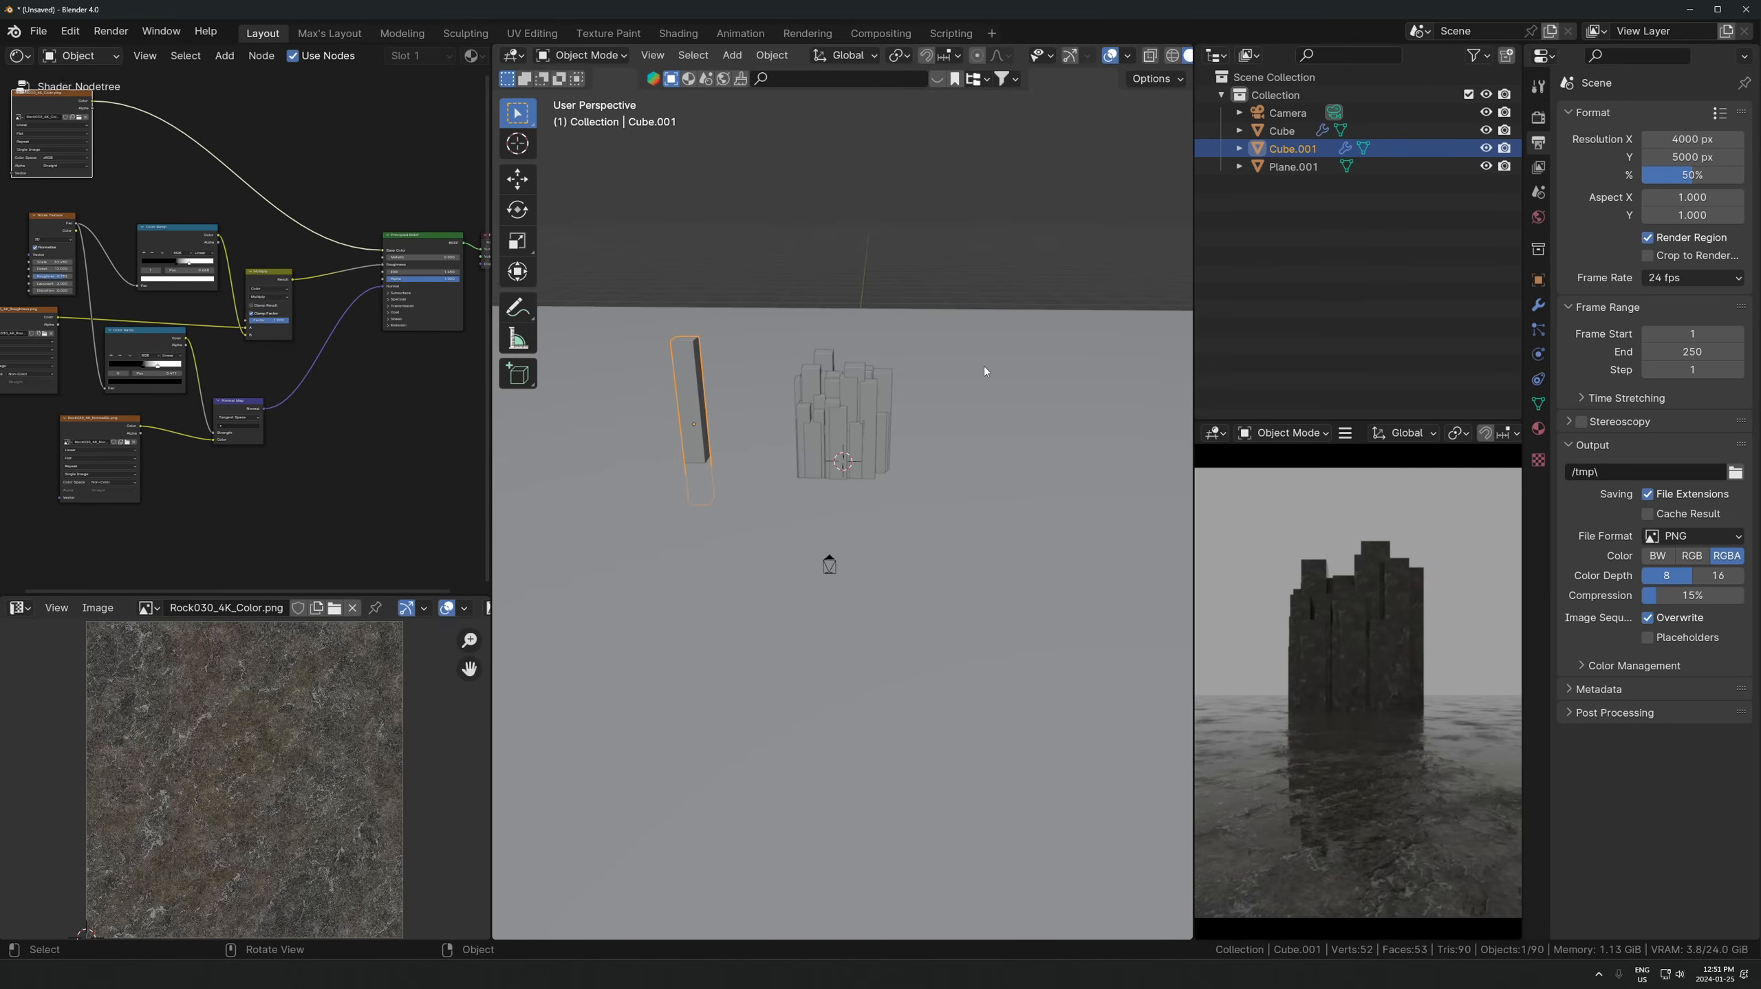
# - Move the source pillar horizontally away from the cluster, and sink the pillar cluster lower into the ground
pyautogui.press('g')
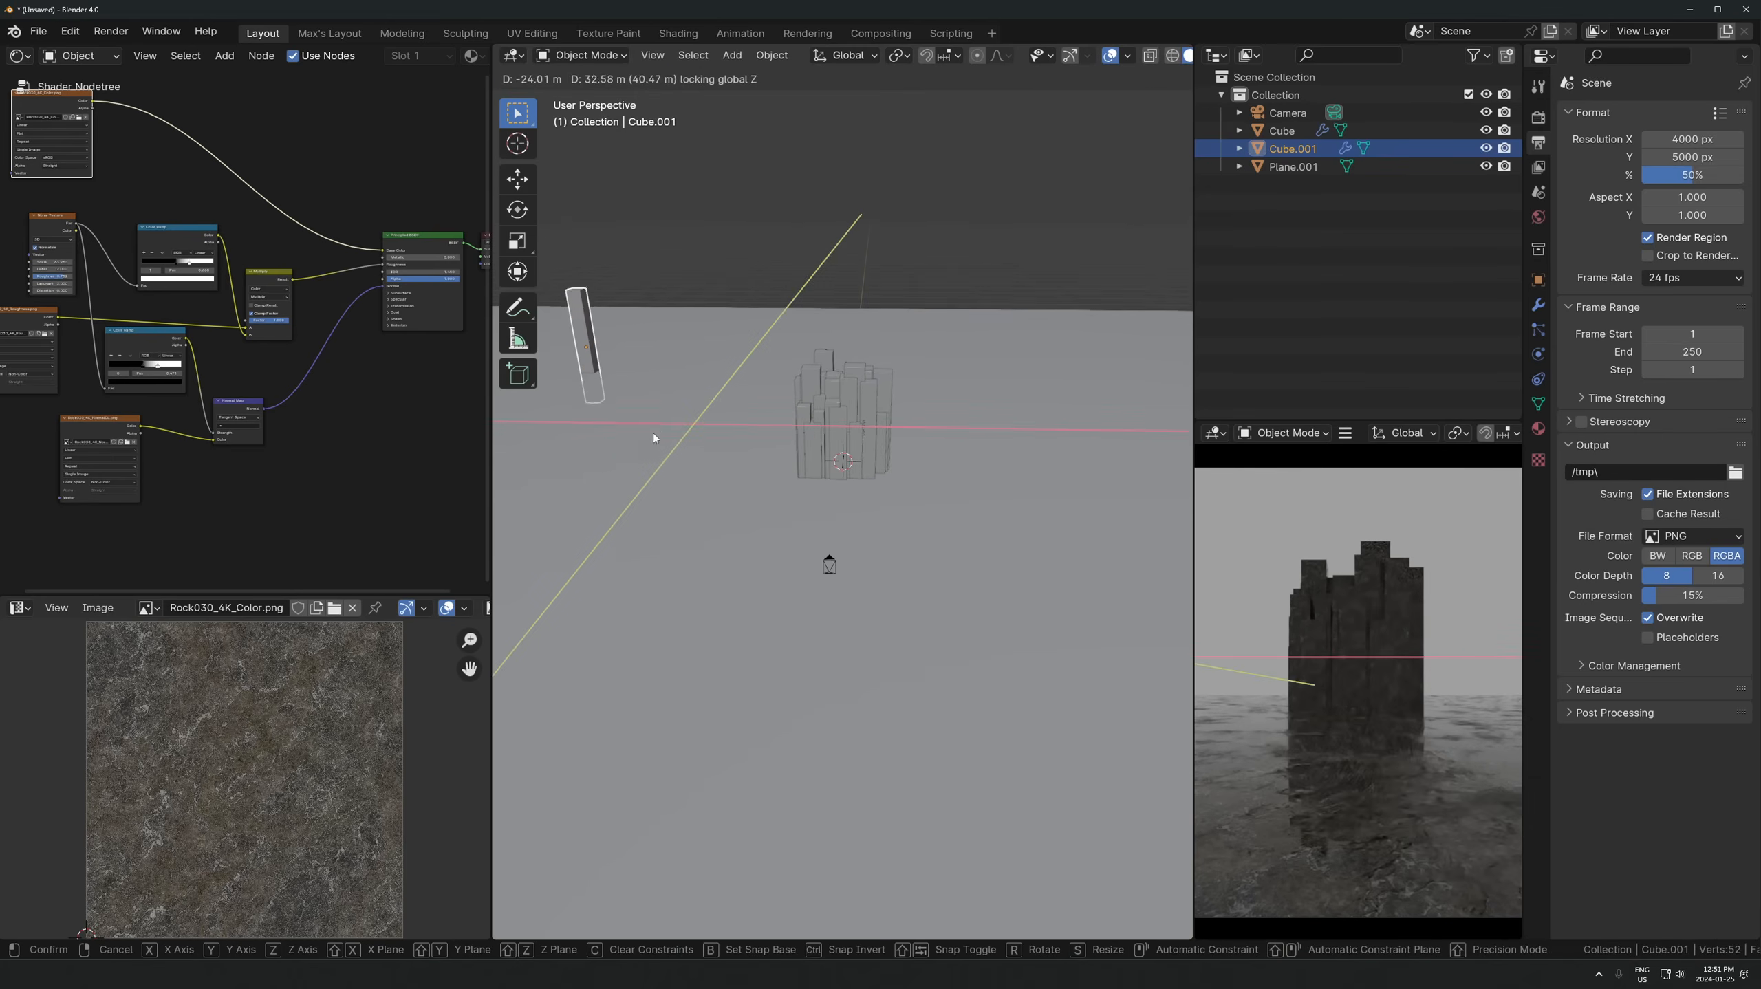
pyautogui.click(662, 443)
pyautogui.click(876, 455)
pyautogui.scroll(4, 888, 451)
pyautogui.moveTo(889, 451); pyautogui.dragTo(938, 388, button='middle')
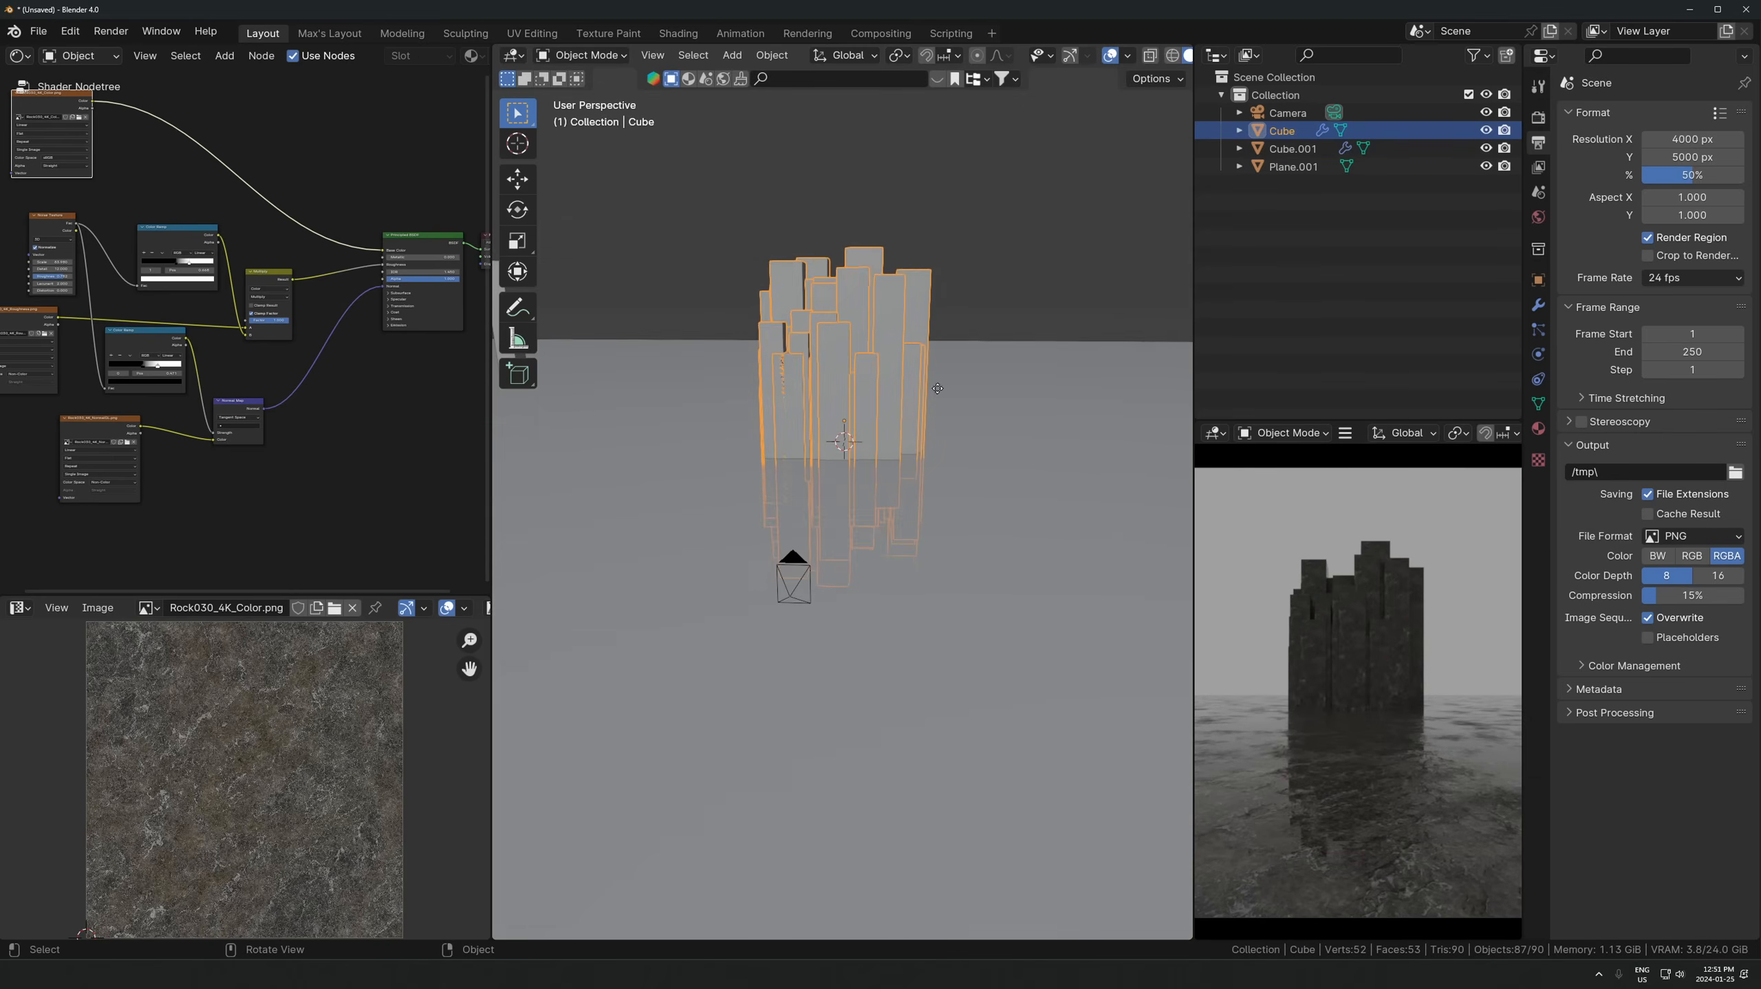
pyautogui.press('g')
pyautogui.click(884, 441)
# - Raise the camera along Z and tilt it down about the X axis to look onto the pillars
pyautogui.press('KP_7')
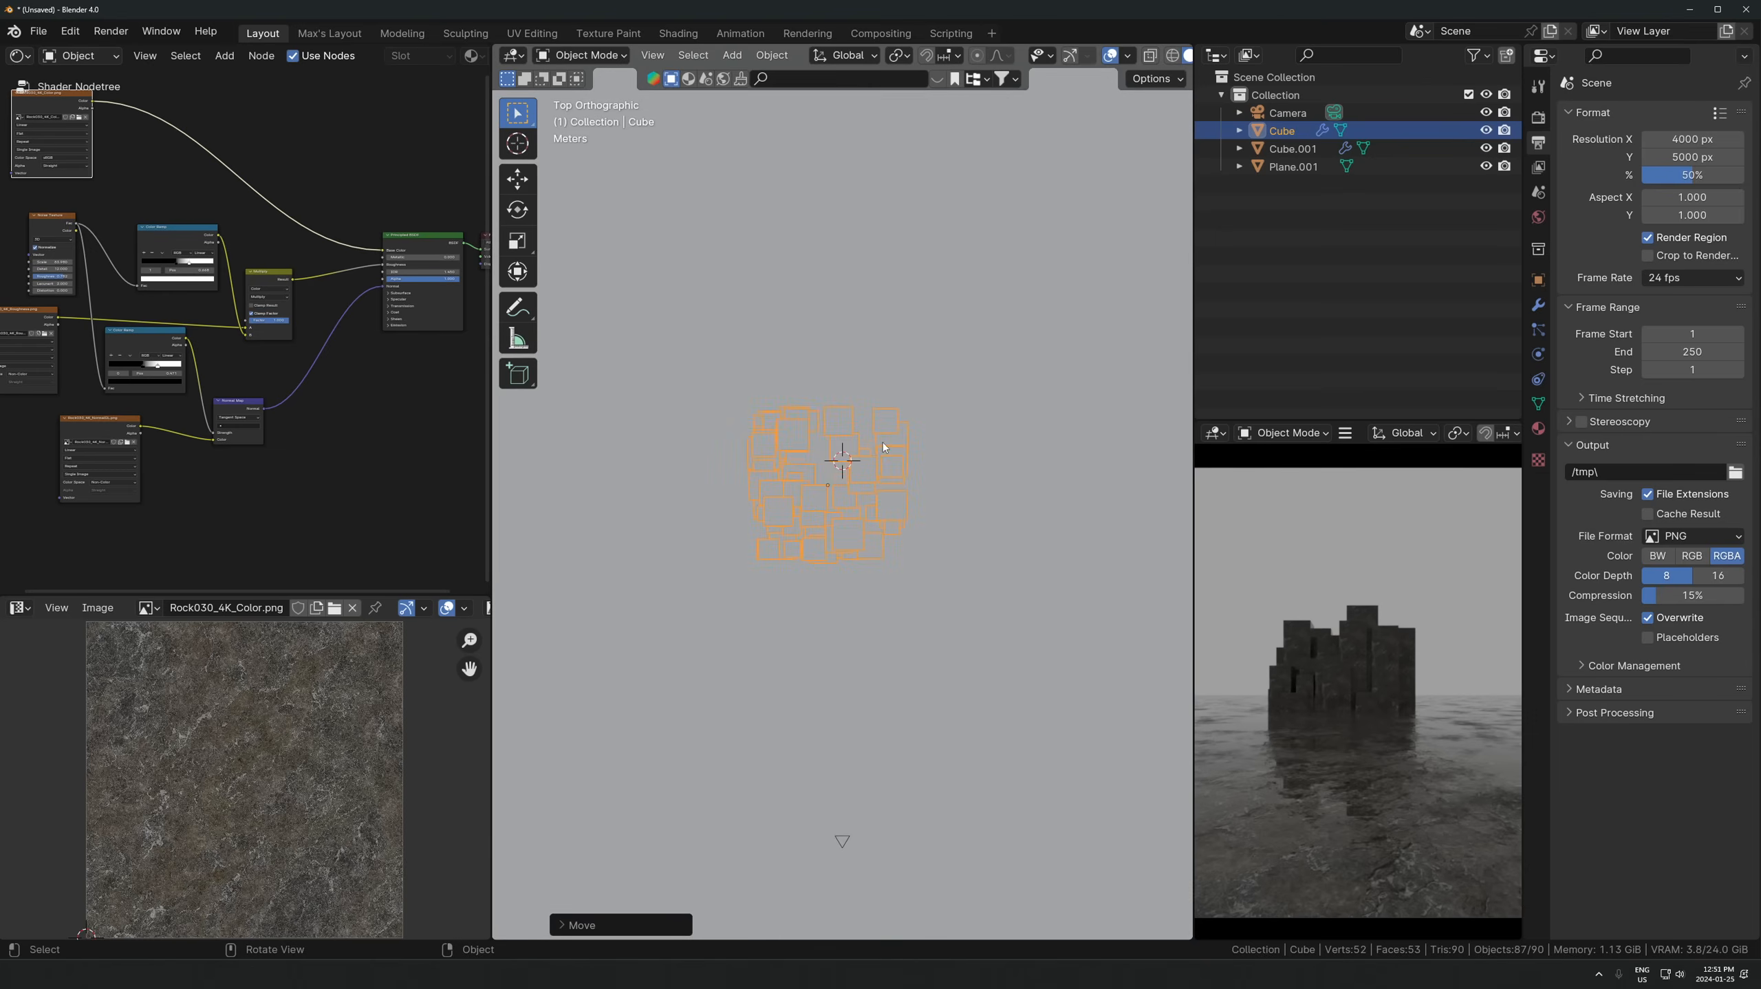
pyautogui.click(845, 840)
pyautogui.scroll(-3, 883, 732)
pyautogui.moveTo(820, 497); pyautogui.dragTo(776, 419, button='middle')
pyautogui.press('g')
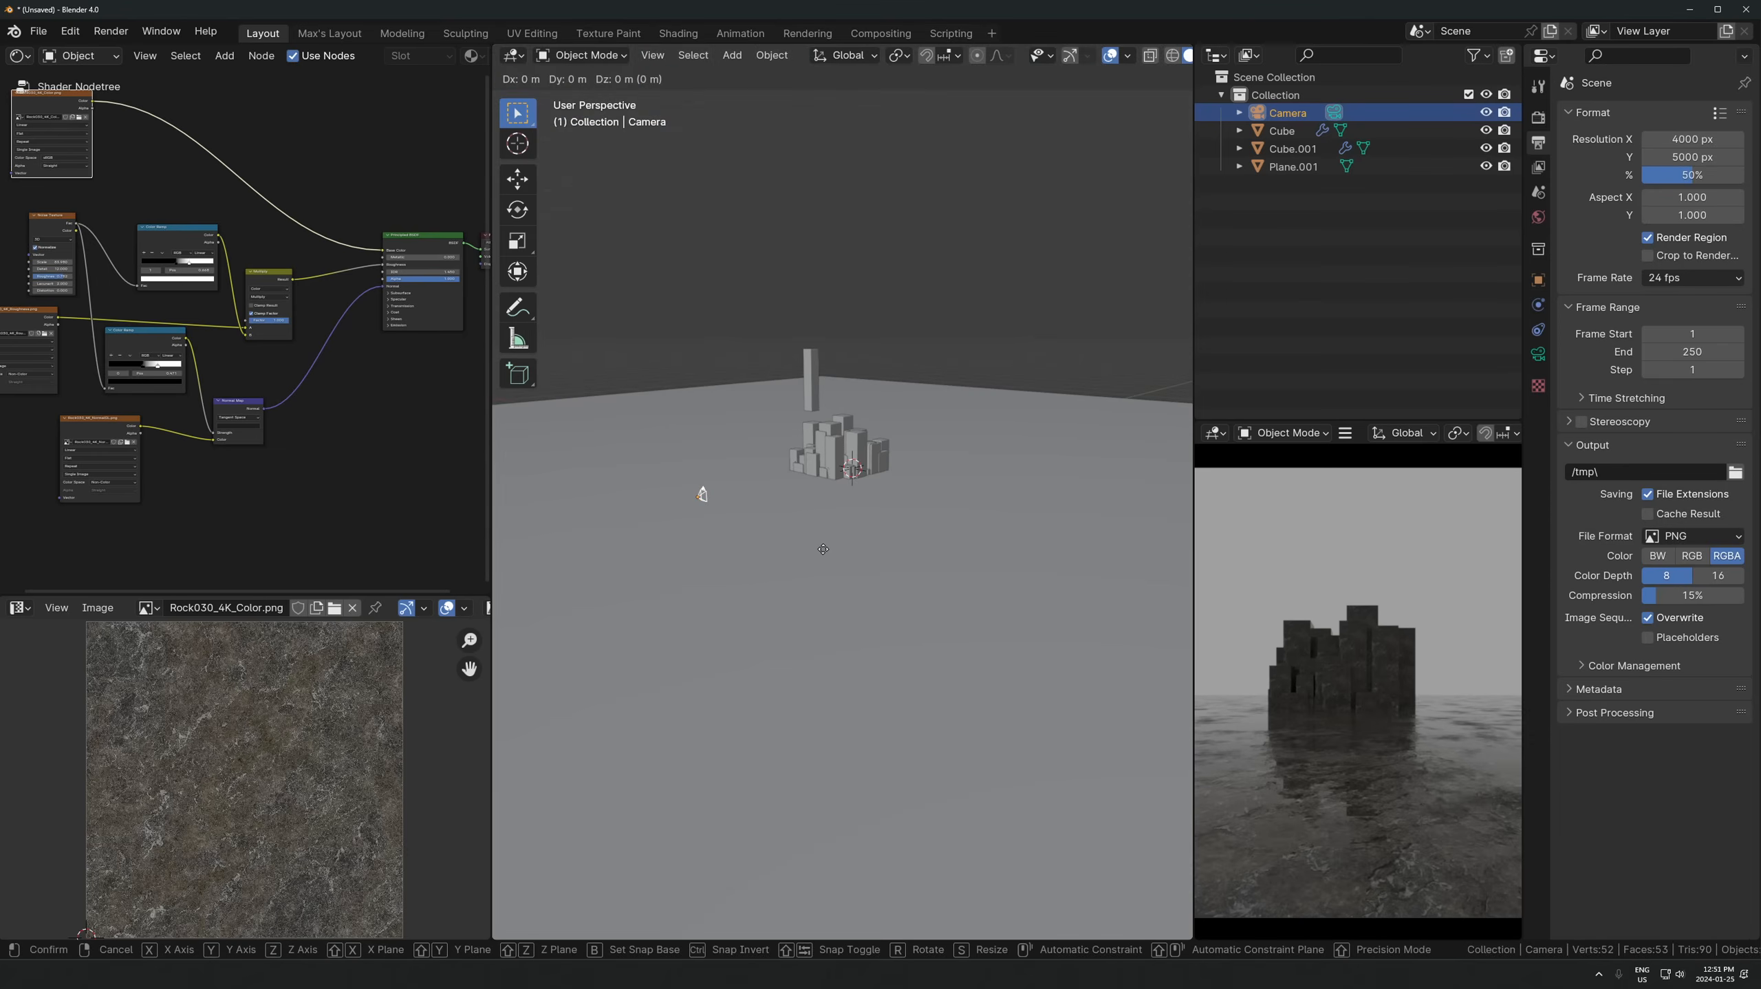
pyautogui.press('z')
pyautogui.click(872, 431)
pyautogui.press('r')
pyautogui.press('x')
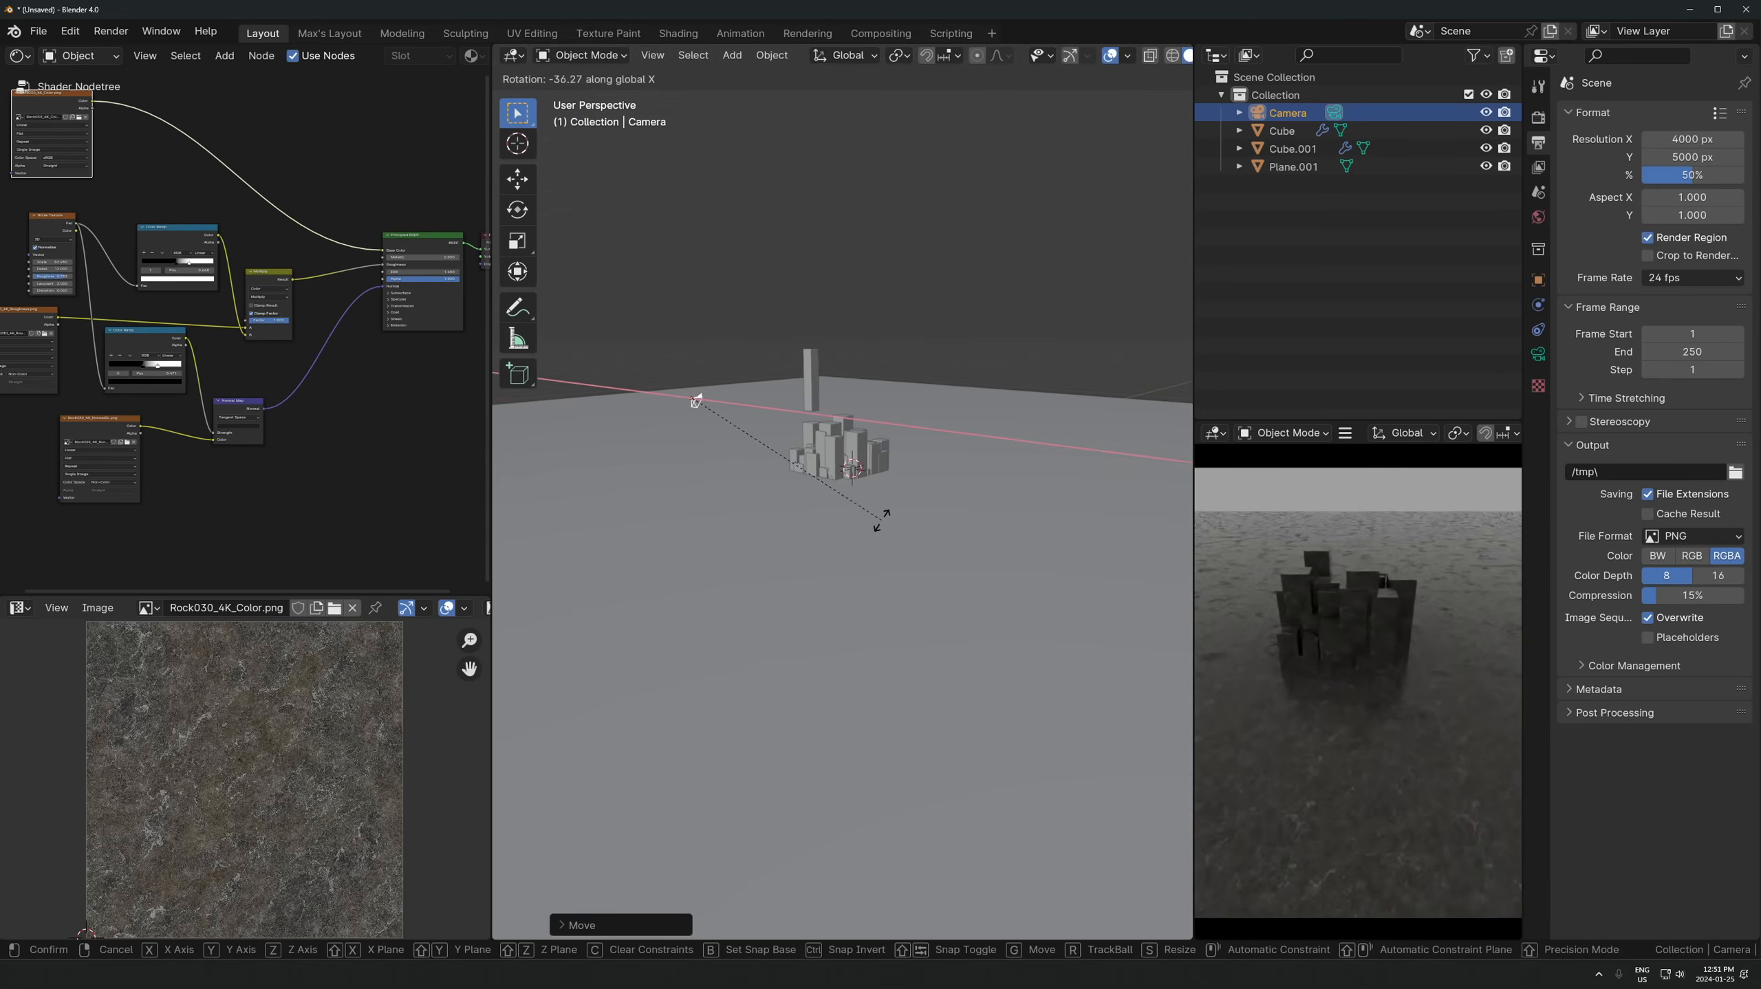
pyautogui.click(827, 528)
pyautogui.press('KP_0')
# - Move the pillar cluster to the negative X side of the world origin, working from the top view
pyautogui.click(842, 465)
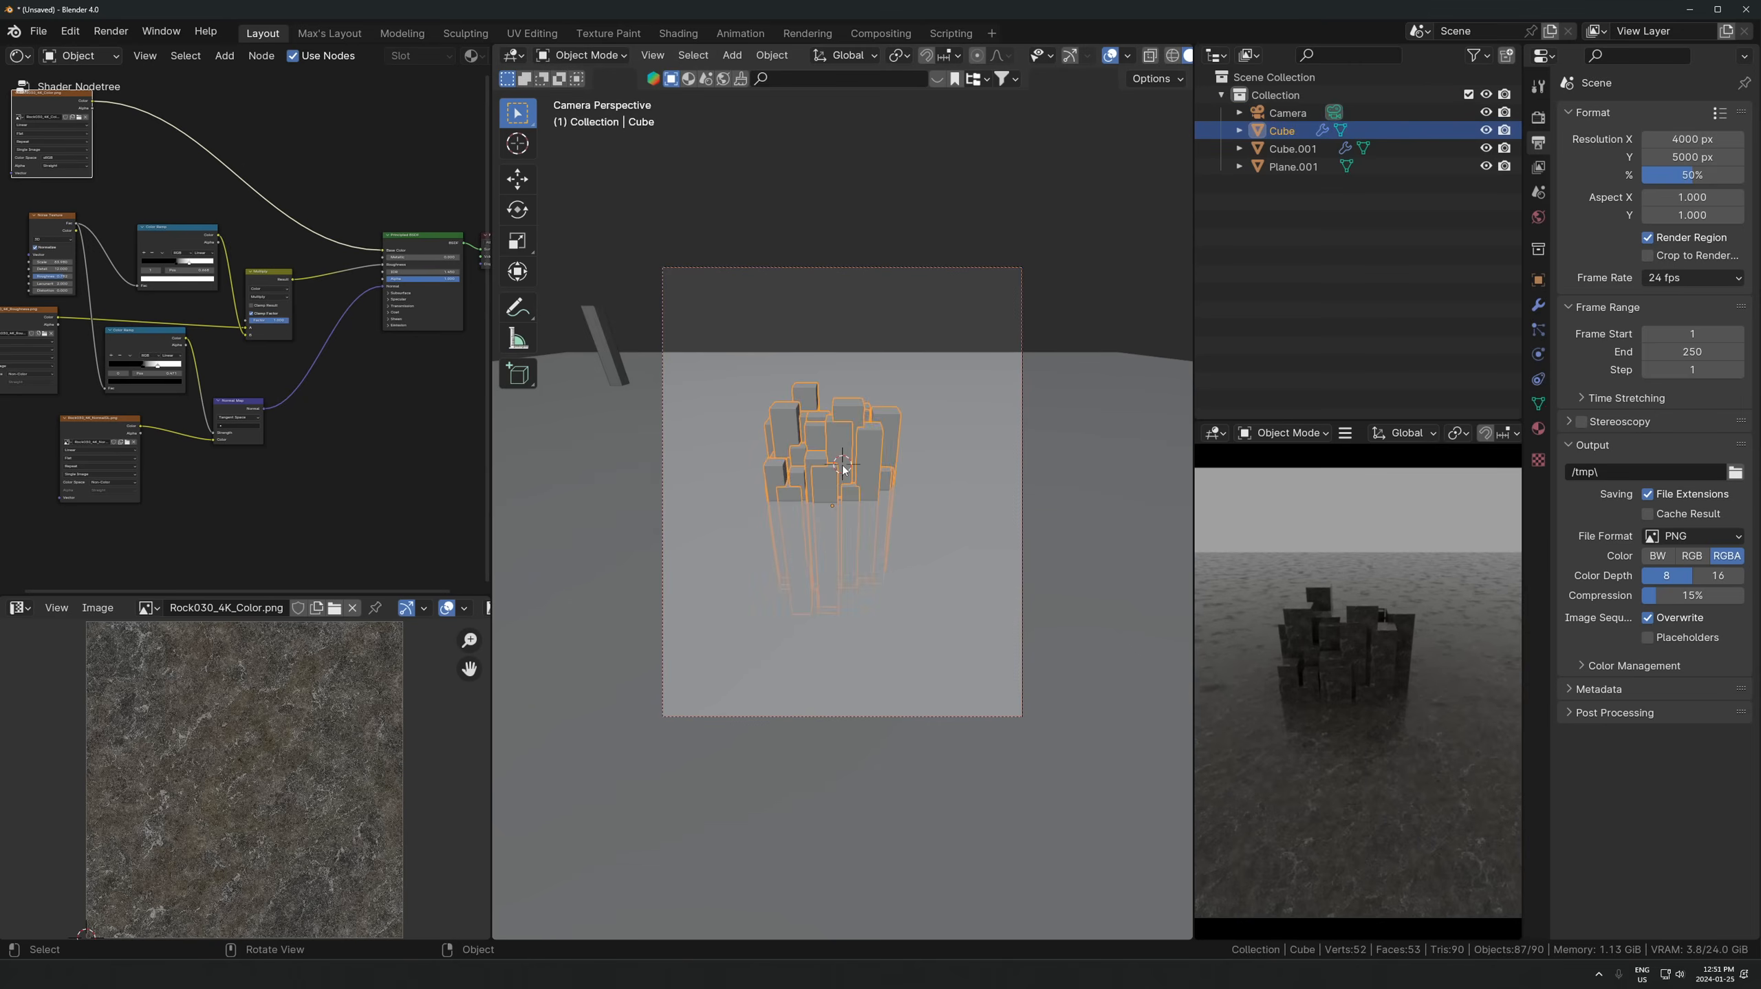
pyautogui.press('KP_7')
pyautogui.scroll(-3, 853, 509)
pyautogui.hotkey('shift', 'a')
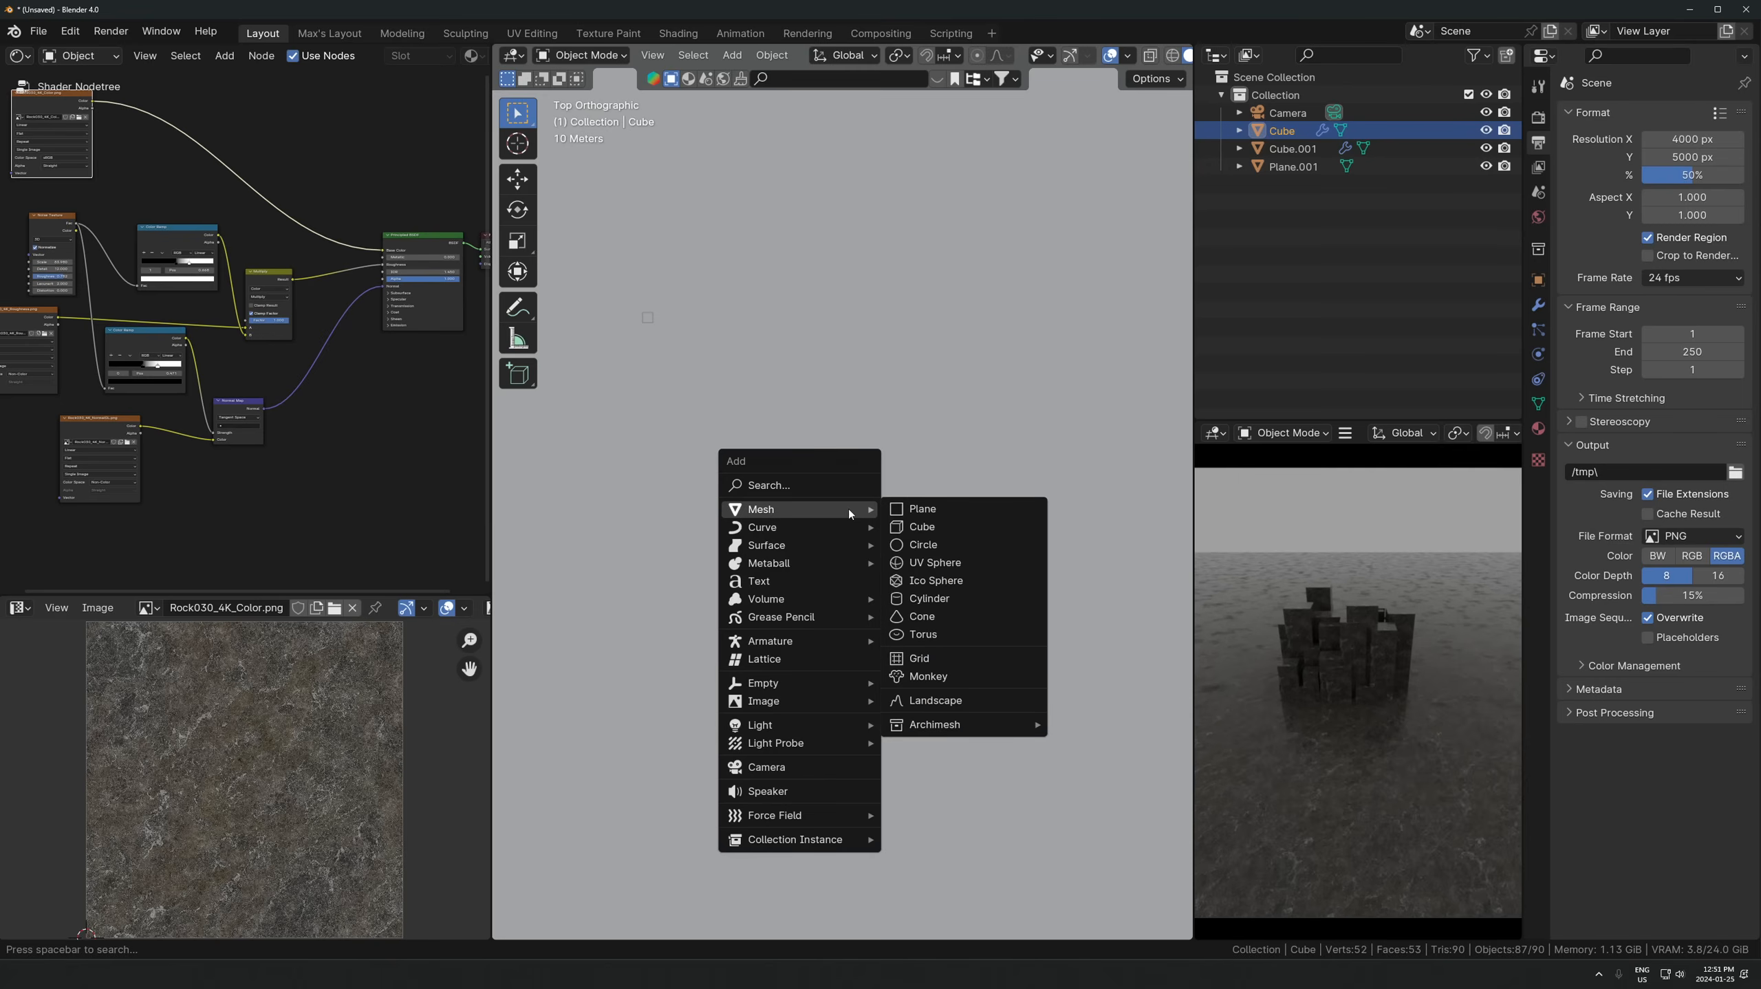
pyautogui.press('Escape')
pyautogui.press('g')
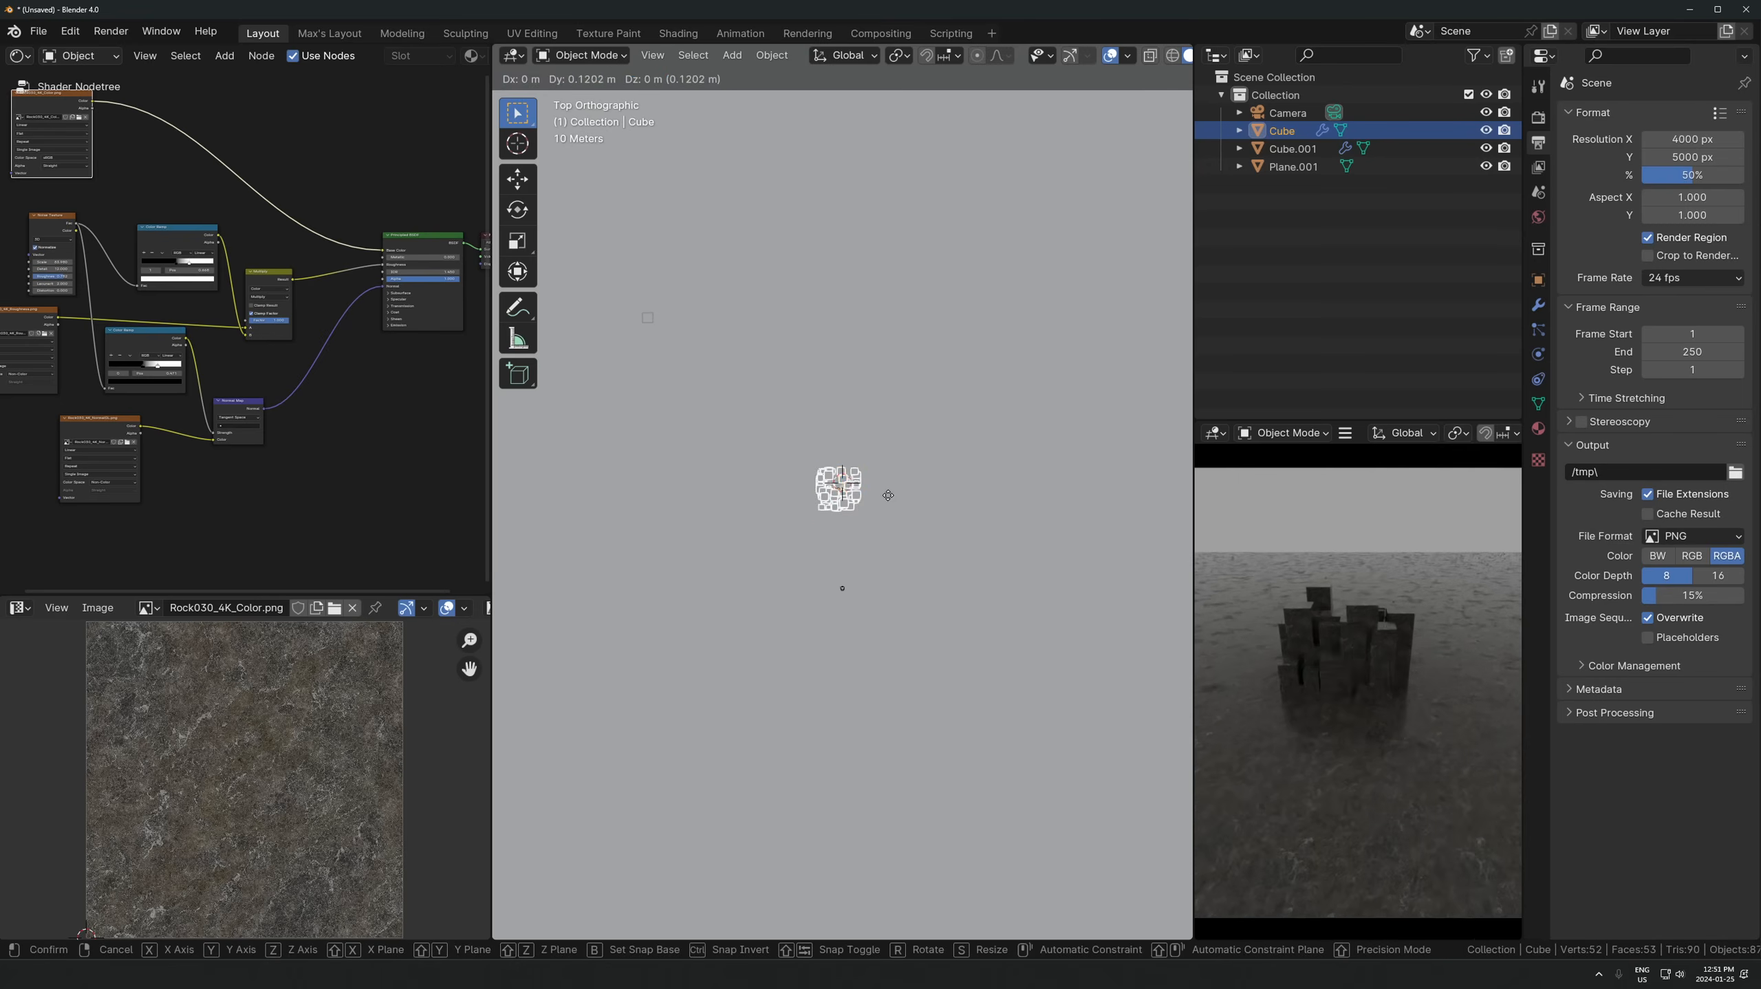
pyautogui.click(854, 477)
# - Make linked duplicates of the pillar cluster along Y to form a row of four clusters
pyautogui.hotkey('shift', 'd')
pyautogui.press('y')
pyautogui.click(805, 466)
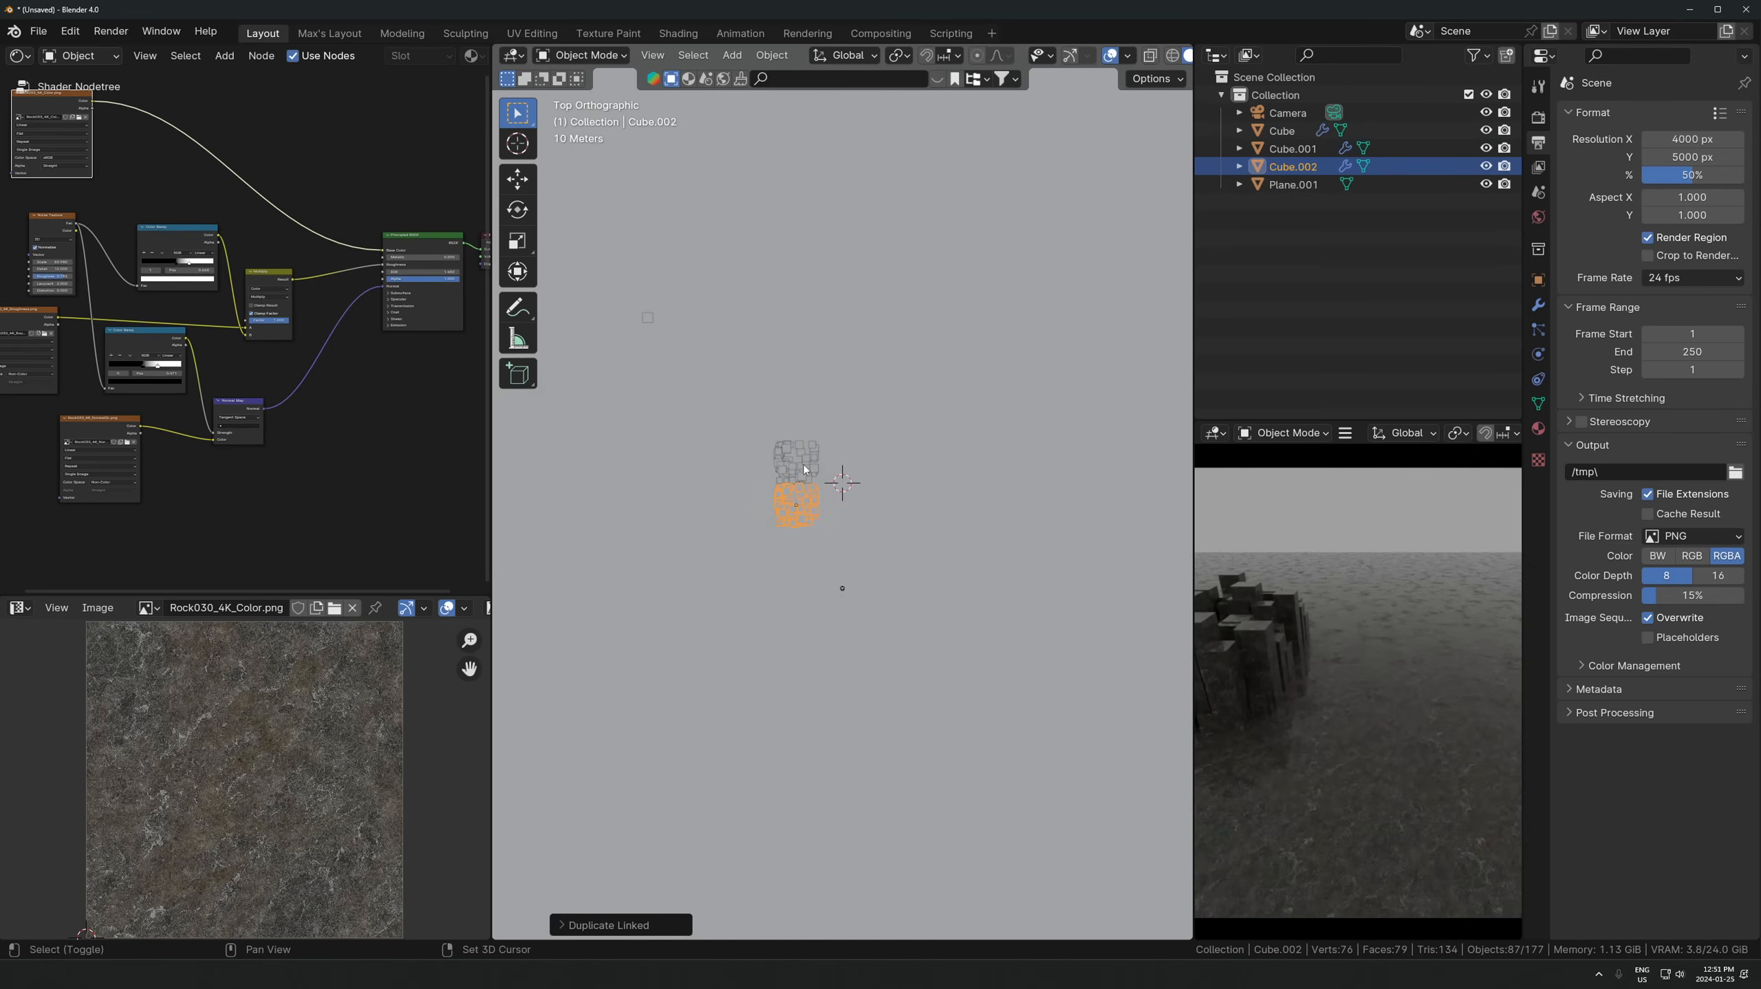
pyautogui.hotkey('shift', 'd')
pyautogui.press('y')
pyautogui.click(820, 542)
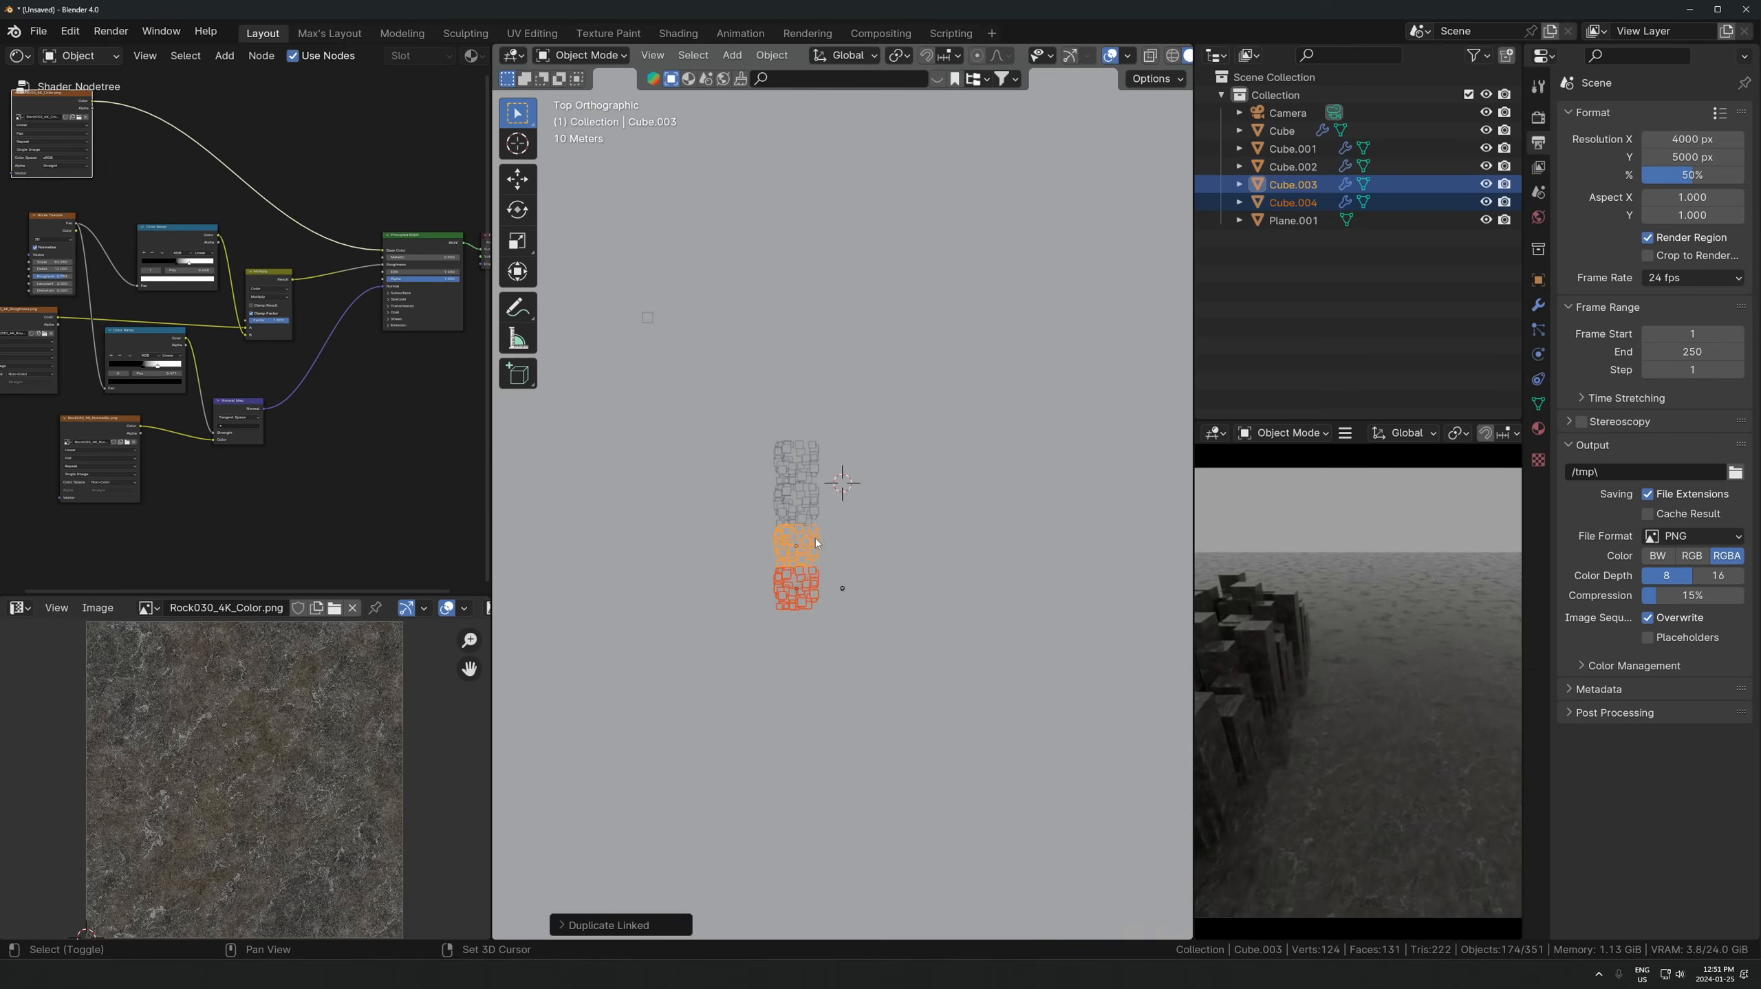
# - Select all four clusters and move the row farther back from the camera along Y
pyautogui.keyDown('shift'); pyautogui.click(800, 493); pyautogui.keyUp('shift')
pyautogui.keyDown('shift'); pyautogui.click(795, 465); pyautogui.keyUp('shift')
pyautogui.press('g')
pyautogui.click(686, 490)
pyautogui.press('g')
pyautogui.click(822, 543)
# - Make a linked duplicate of the row, rotate it 90°, and place it across the far end as a back wall
pyautogui.hotkey('shift', 'd')
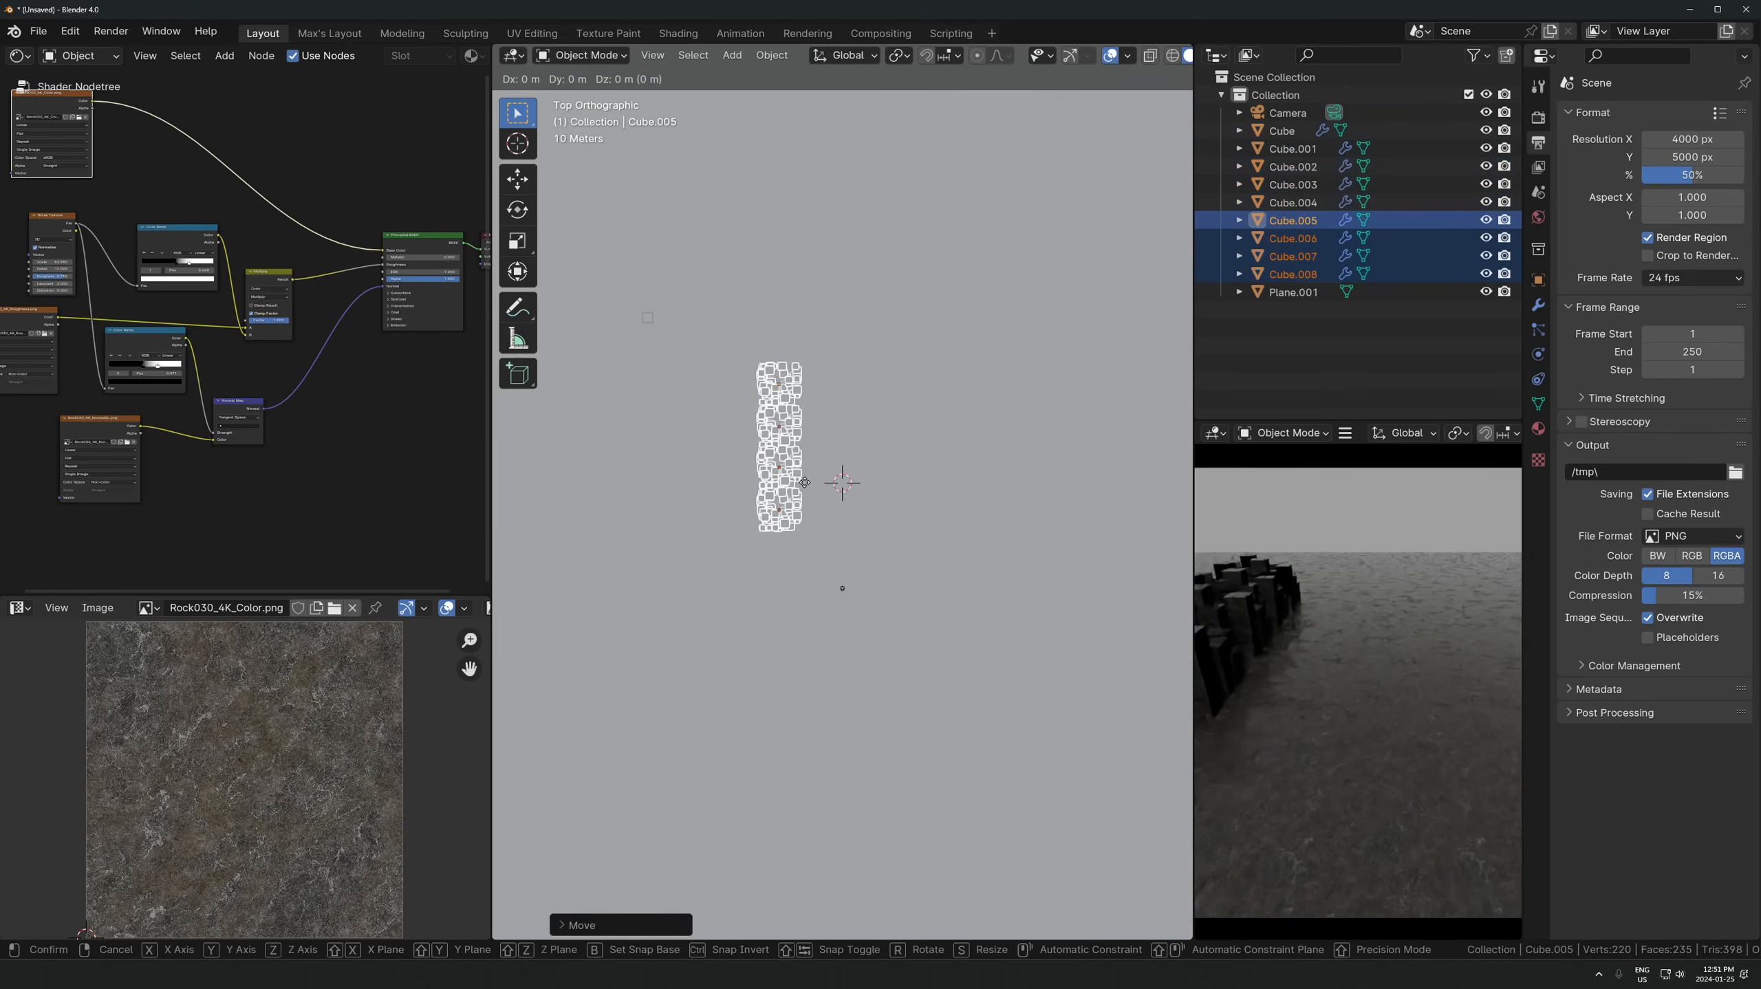
pyautogui.write('r90')
pyautogui.click(732, 527)
pyautogui.press('g')
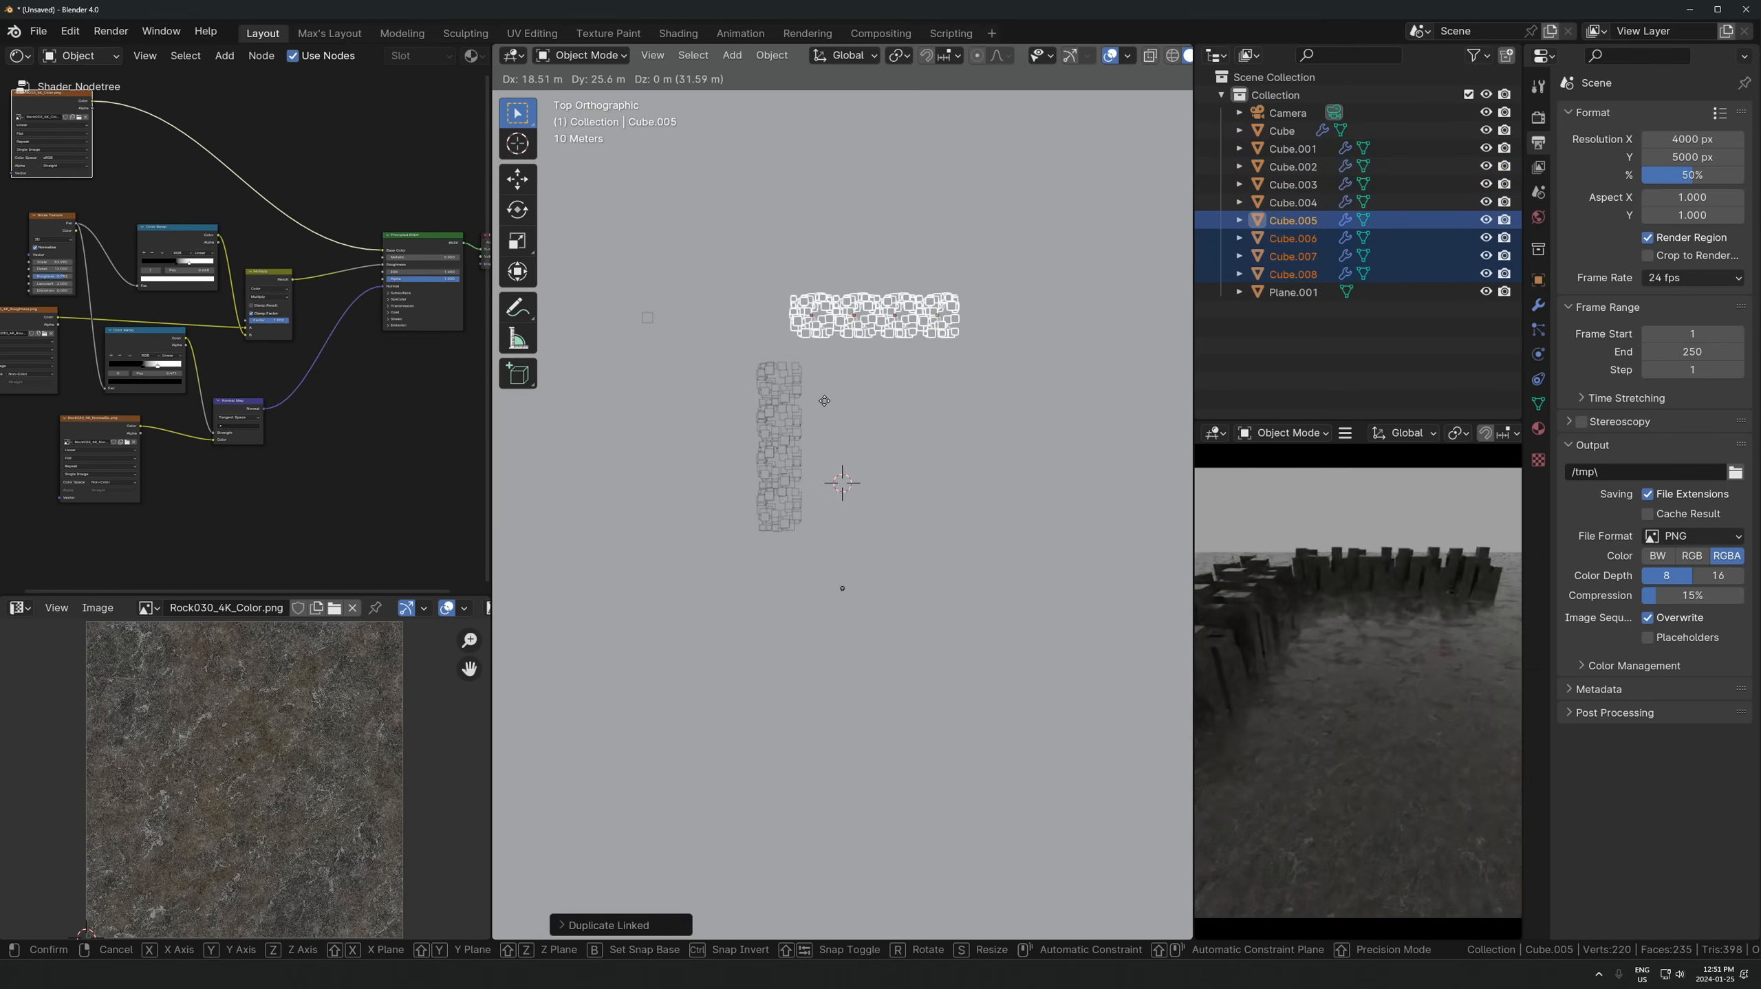
pyautogui.click(877, 485)
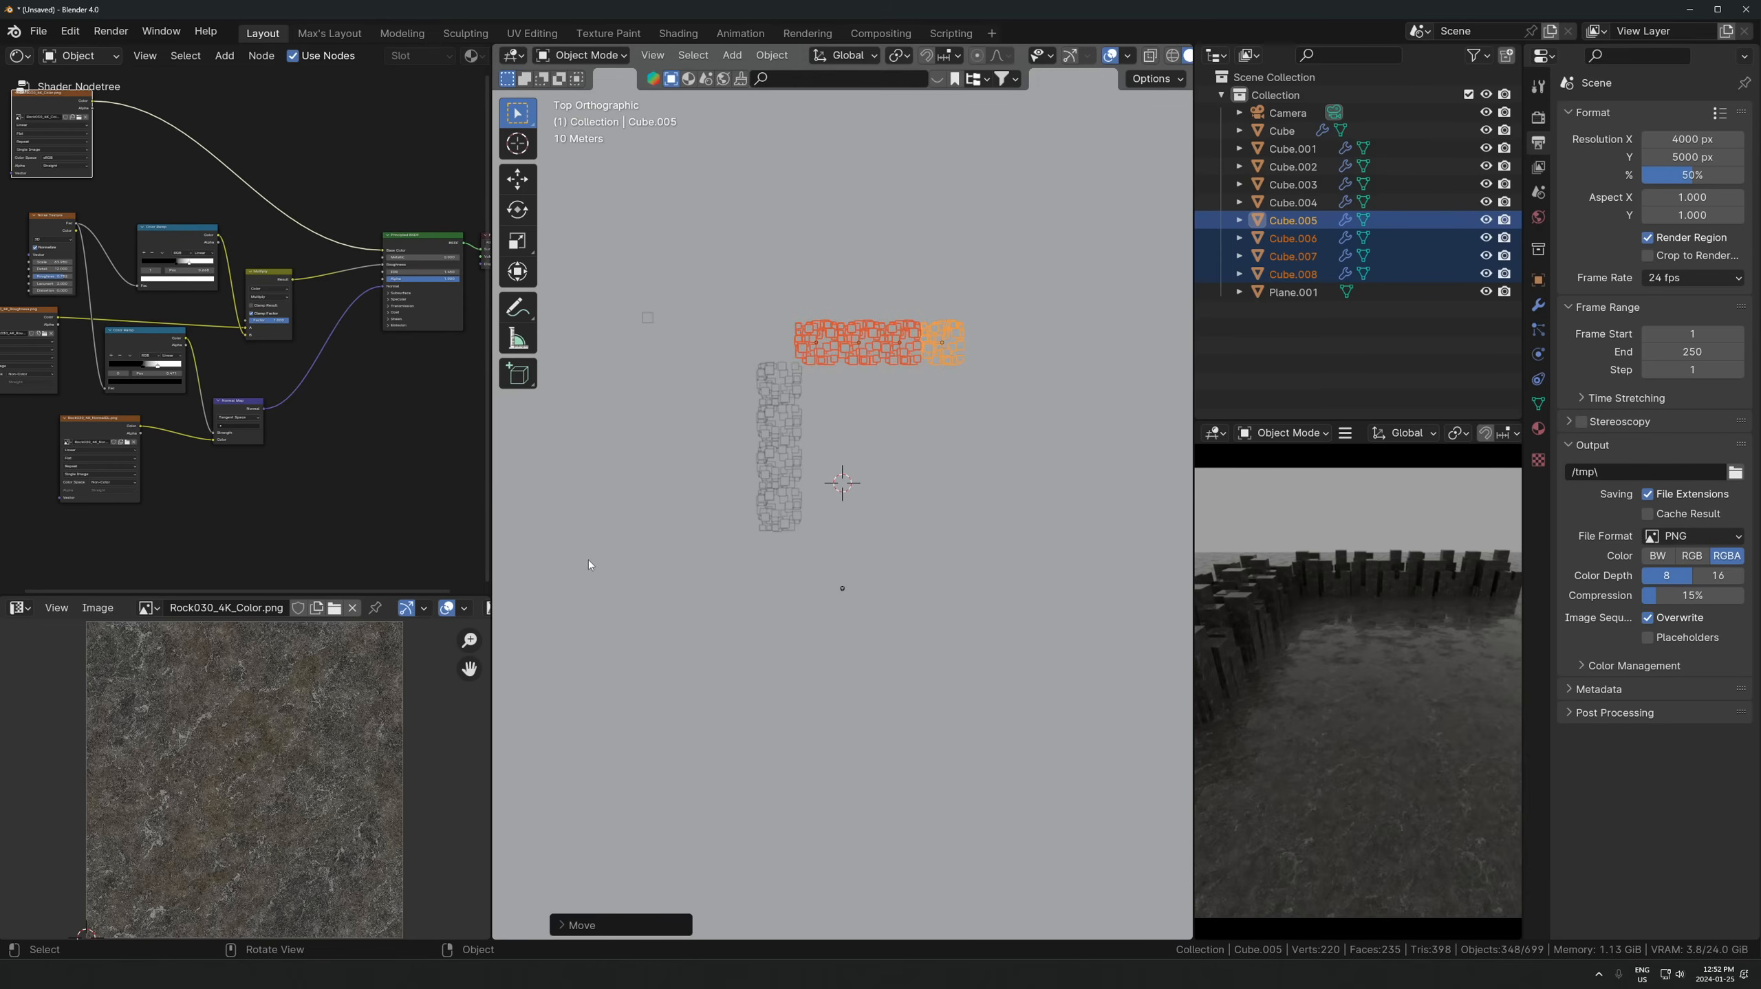
# - Select both rows of clusters and shift them together along X in the negative direction
pyautogui.click(771, 398)
pyautogui.keyDown('shift'); pyautogui.click(777, 429); pyautogui.keyUp('shift')
pyautogui.keyDown('shift'); pyautogui.click(782, 484); pyautogui.keyUp('shift')
pyautogui.keyDown('shift'); pyautogui.click(781, 507); pyautogui.keyUp('shift')
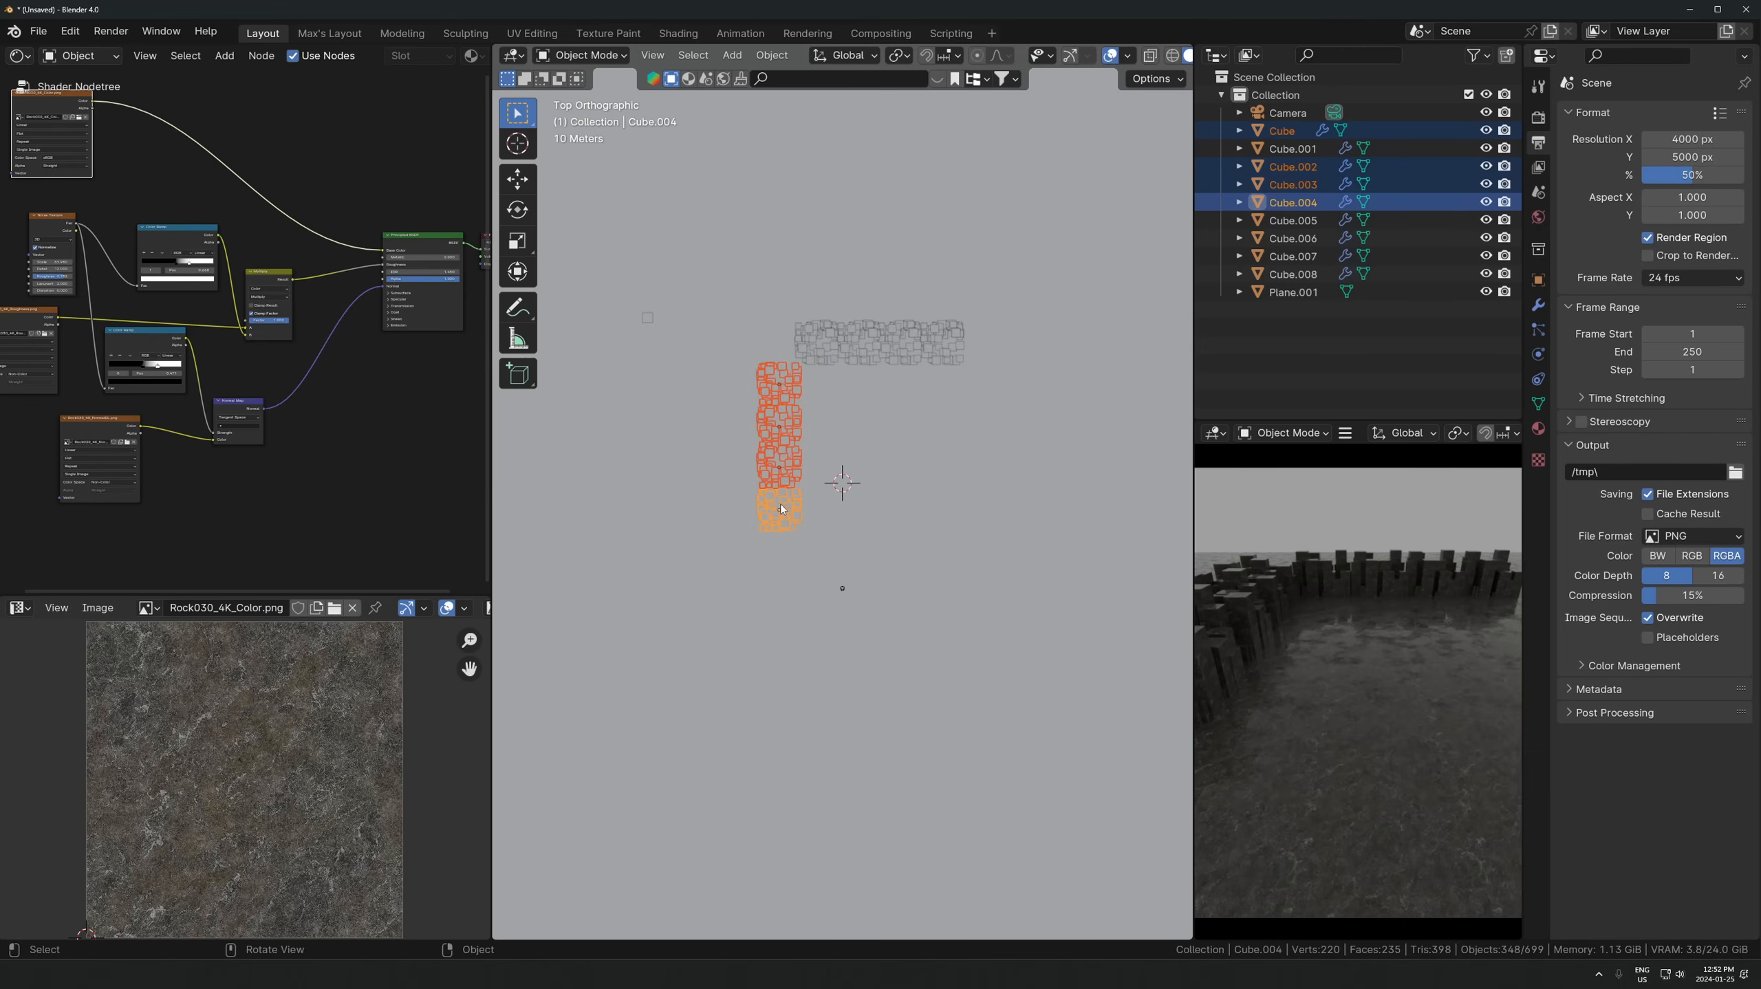
pyautogui.keyDown('shift'); pyautogui.click(831, 347); pyautogui.keyUp('shift')
pyautogui.keyDown('shift'); pyautogui.click(853, 343); pyautogui.keyUp('shift')
pyautogui.keyDown('shift'); pyautogui.click(897, 342); pyautogui.keyUp('shift')
pyautogui.keyDown('shift'); pyautogui.click(930, 344); pyautogui.keyUp('shift')
pyautogui.press('g')
pyautogui.press('x')
pyautogui.click(938, 386)
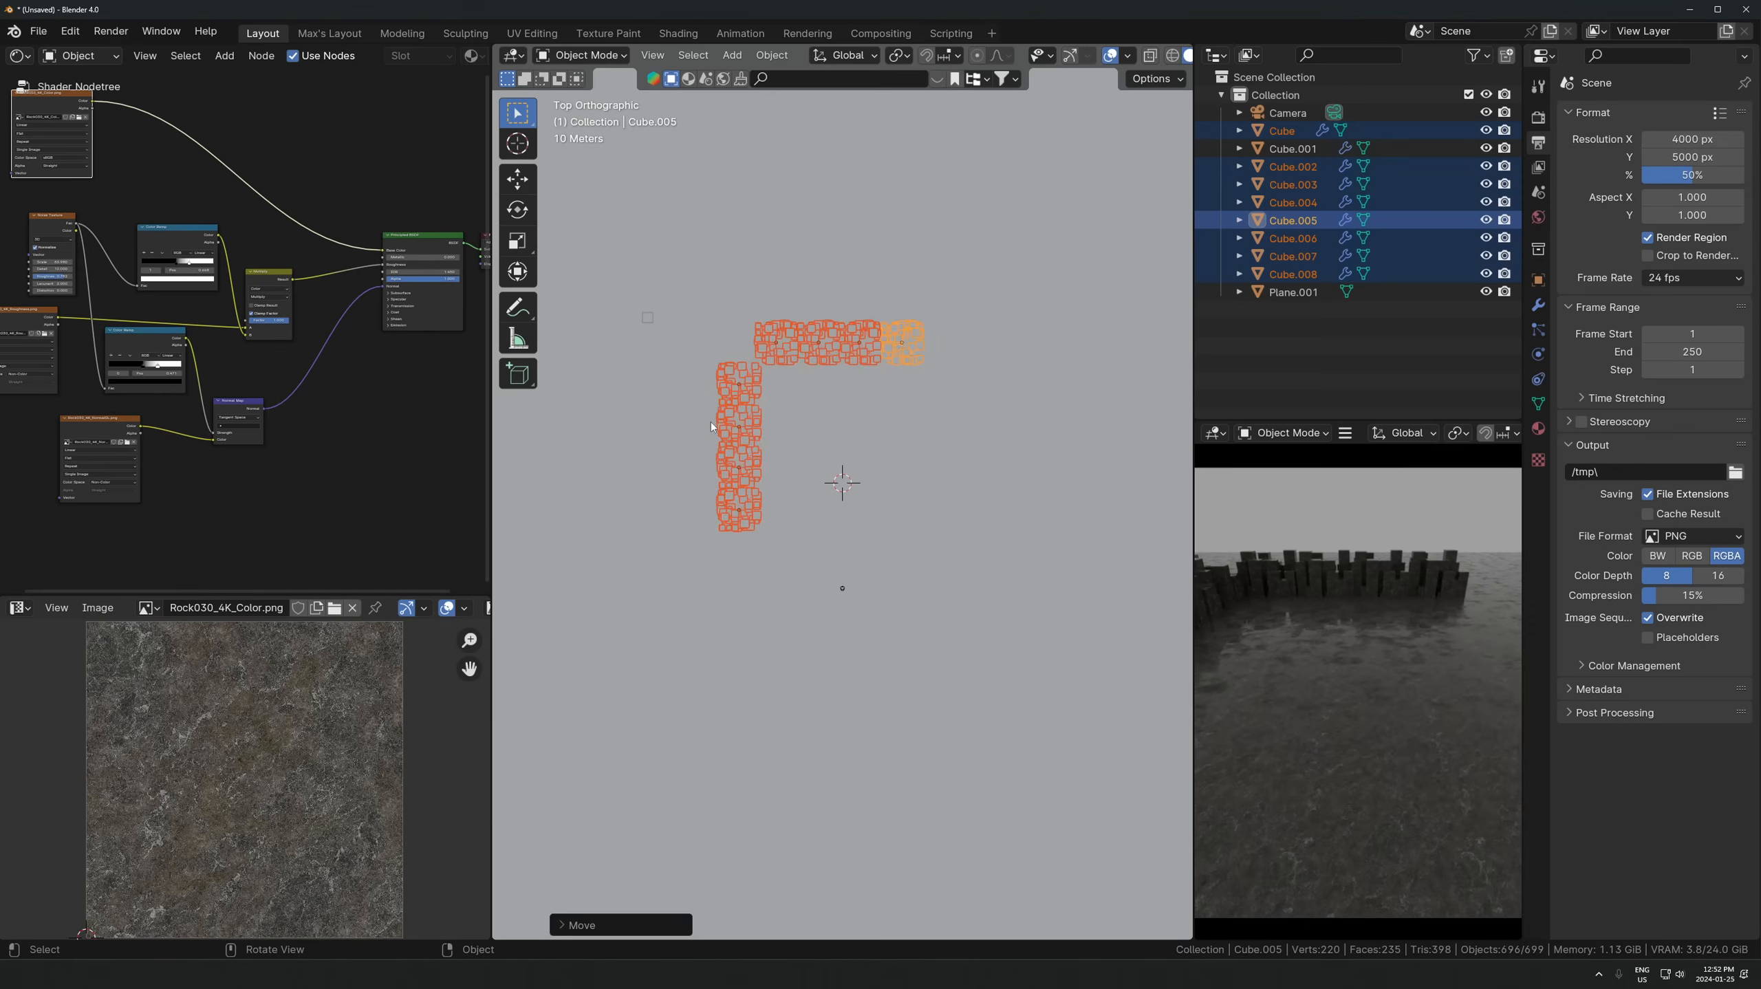
# - Make a linked duplicate of both wall rows, rotate it 180°, and place it opposite to close the square enclosure
pyautogui.hotkey('alt', 'd')
pyautogui.click(883, 424)
pyautogui.write('r180')
pyautogui.press('Return')
pyautogui.press('g')
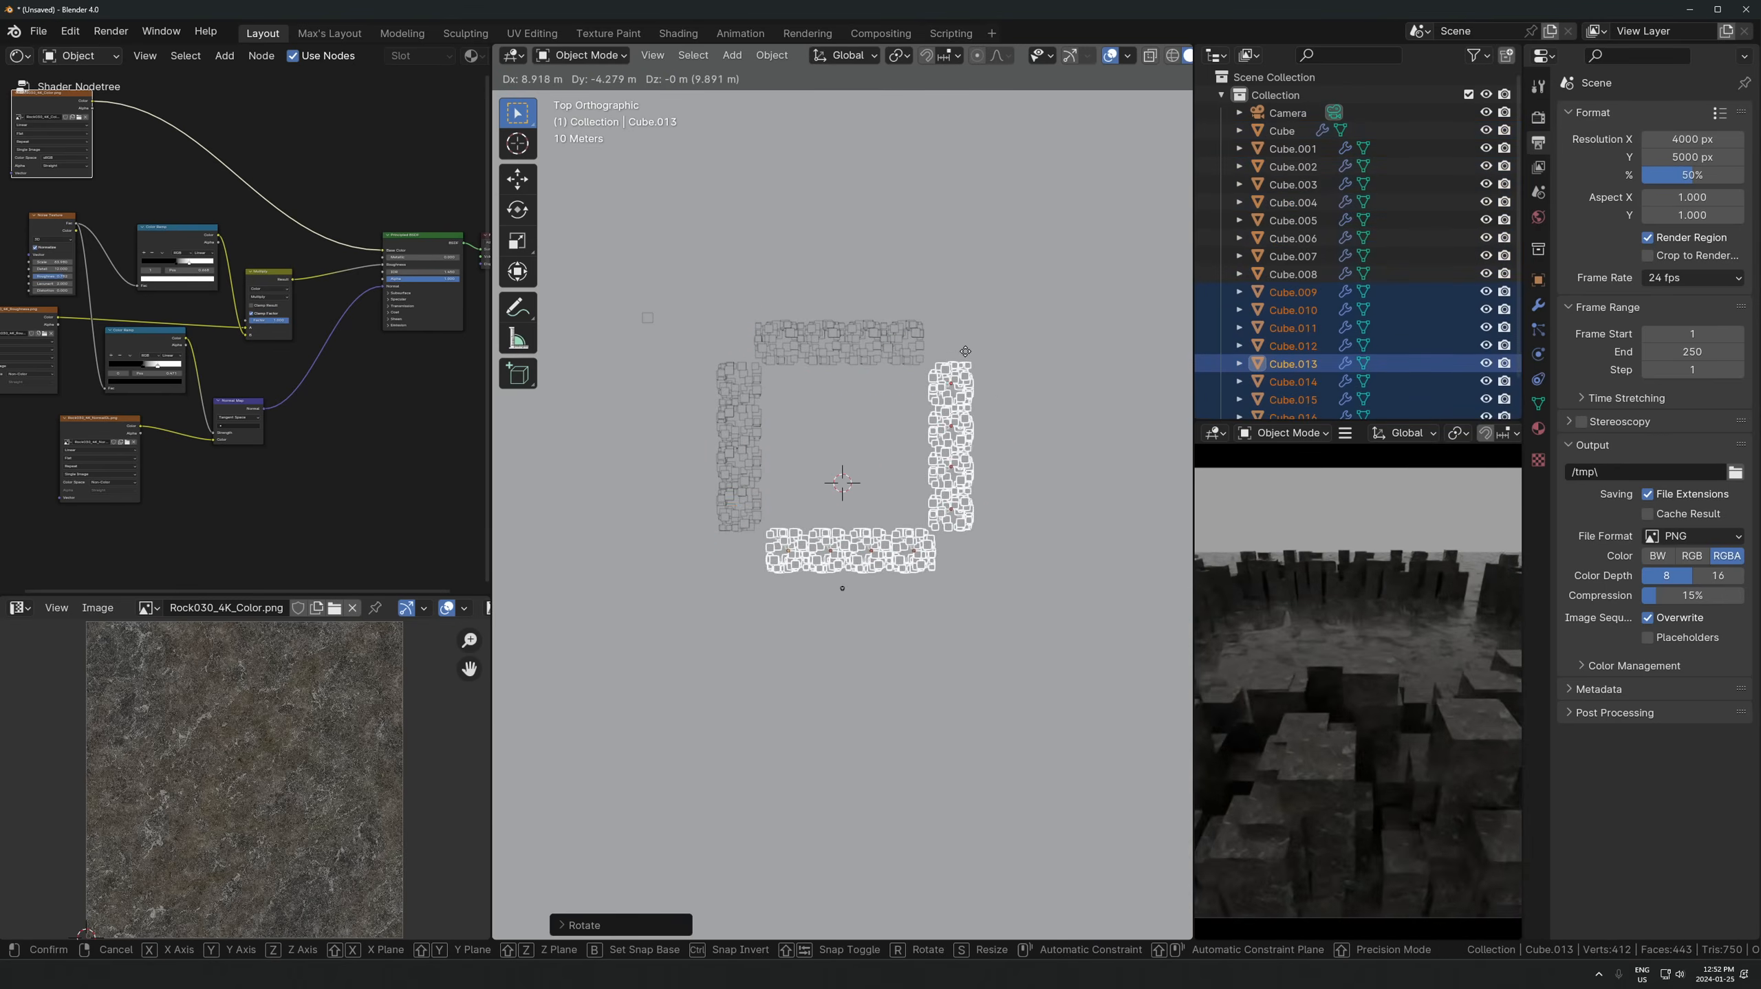
pyautogui.click(888, 350)
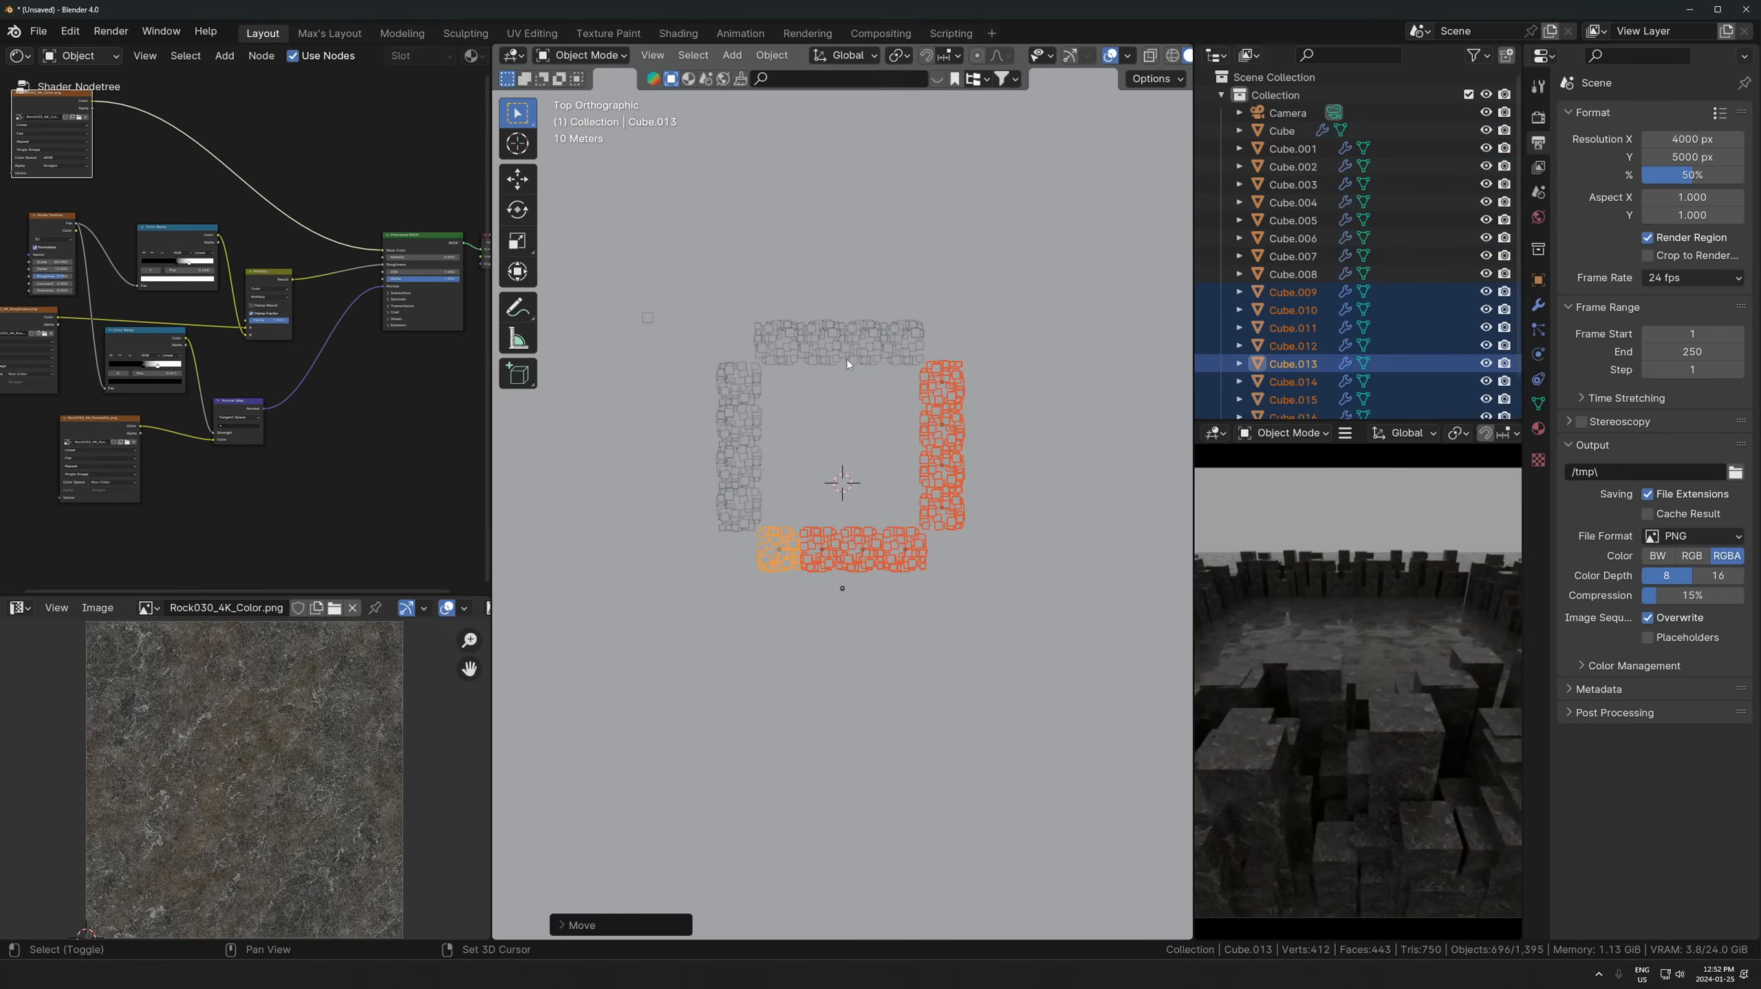
# - Select the clusters of all four walls, rotate the whole enclosure 45° into a diamond, and nudge it into place
pyautogui.keyDown('shift'); pyautogui.click(902, 343); pyautogui.keyUp('shift')
pyautogui.keyDown('shift'); pyautogui.click(859, 342); pyautogui.keyUp('shift')
pyautogui.keyDown('shift'); pyautogui.click(819, 341); pyautogui.keyUp('shift')
pyautogui.keyDown('shift'); pyautogui.click(780, 345); pyautogui.keyUp('shift')
pyautogui.keyDown('shift'); pyautogui.moveTo(743, 389); pyautogui.dragTo(742, 495); pyautogui.keyUp('shift')
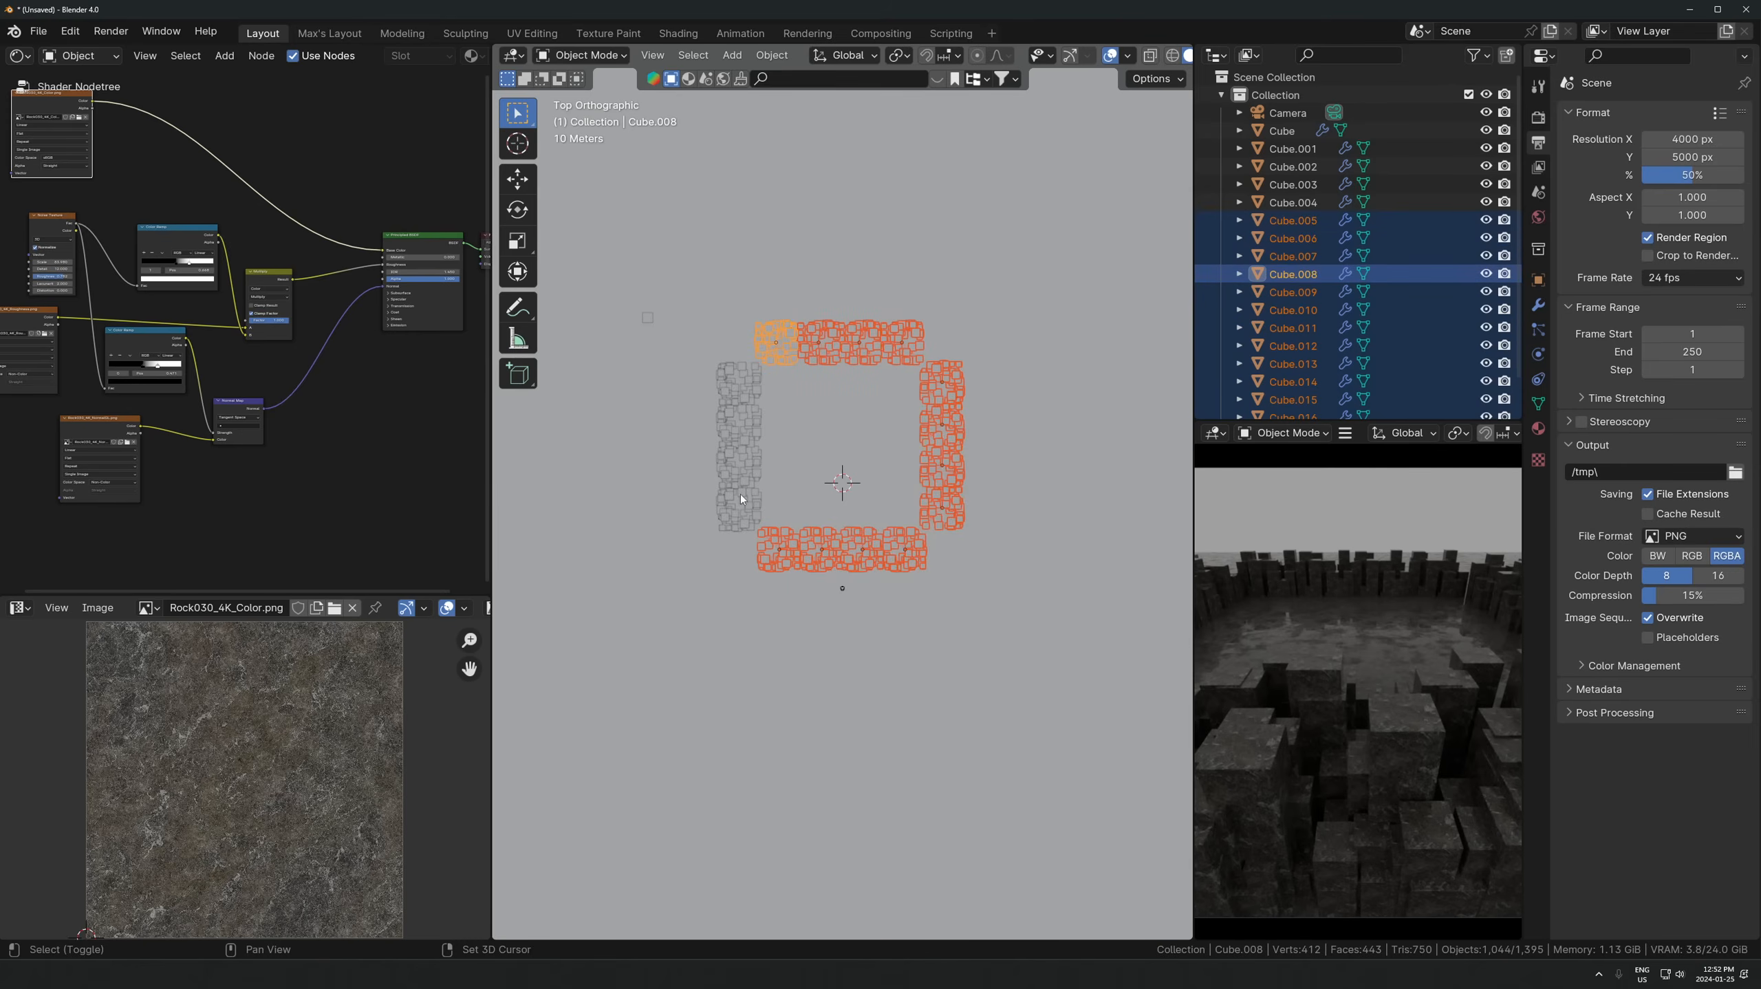
pyautogui.keyDown('shift'); pyautogui.moveTo(722, 404); pyautogui.dragTo(812, 487); pyautogui.keyUp('shift')
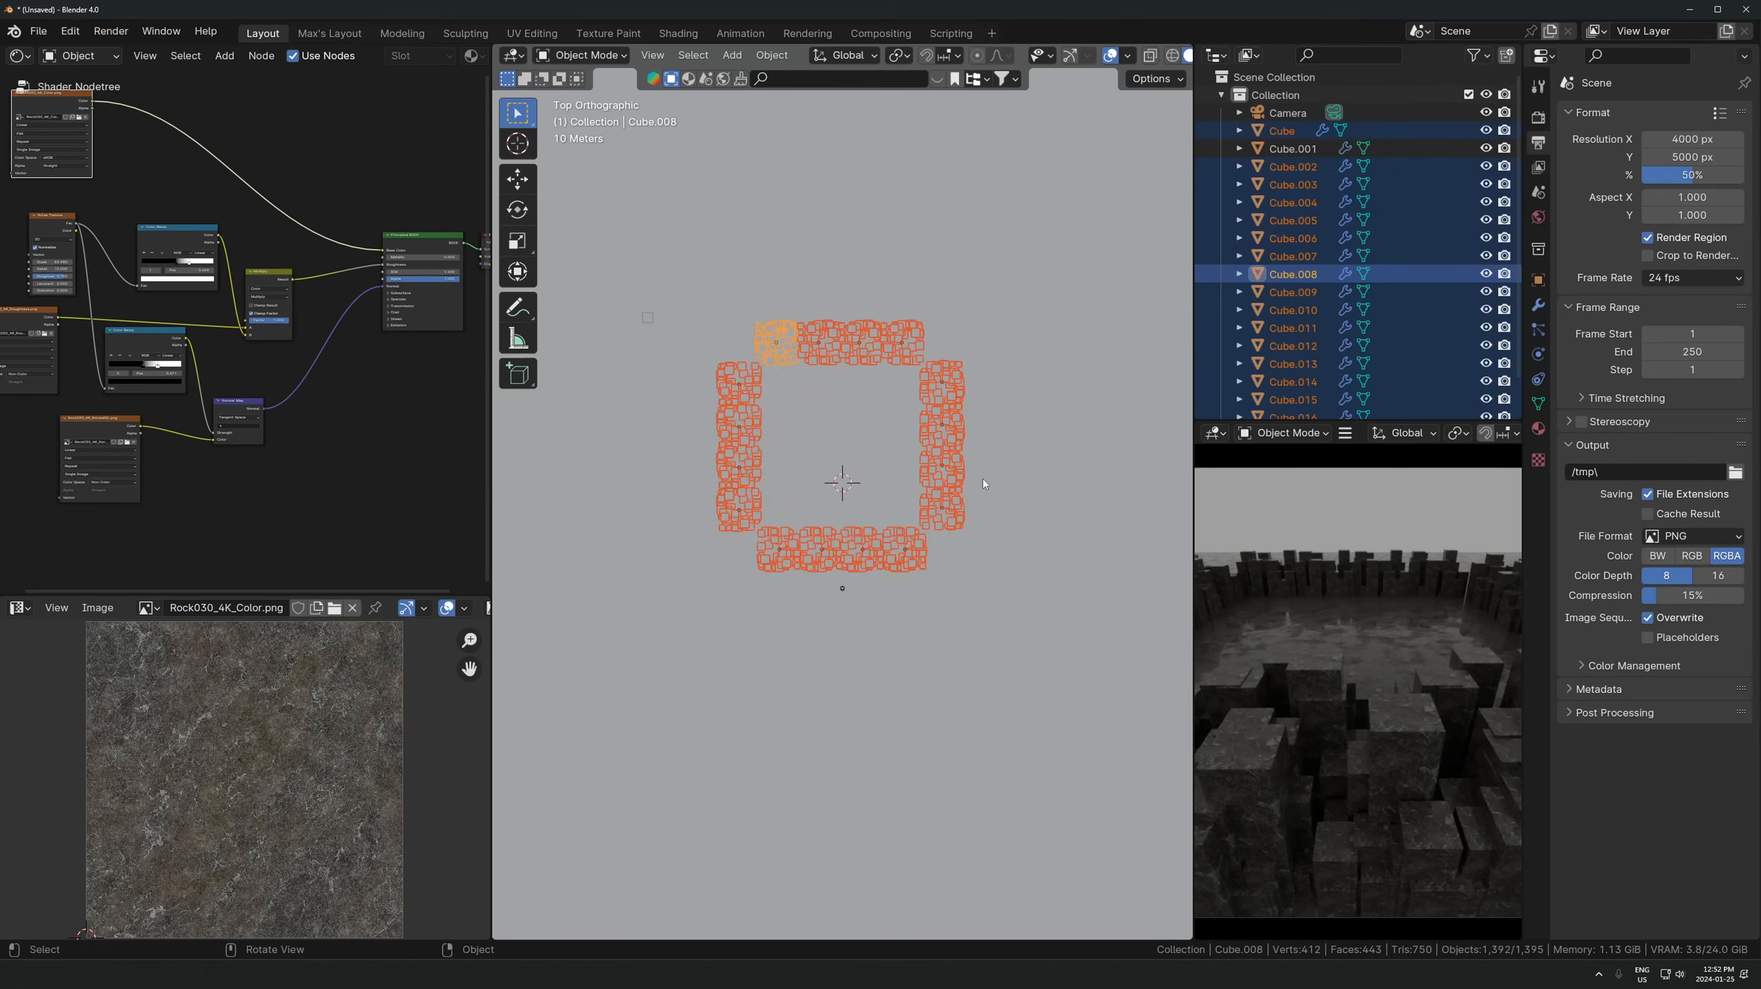
pyautogui.write('r45')
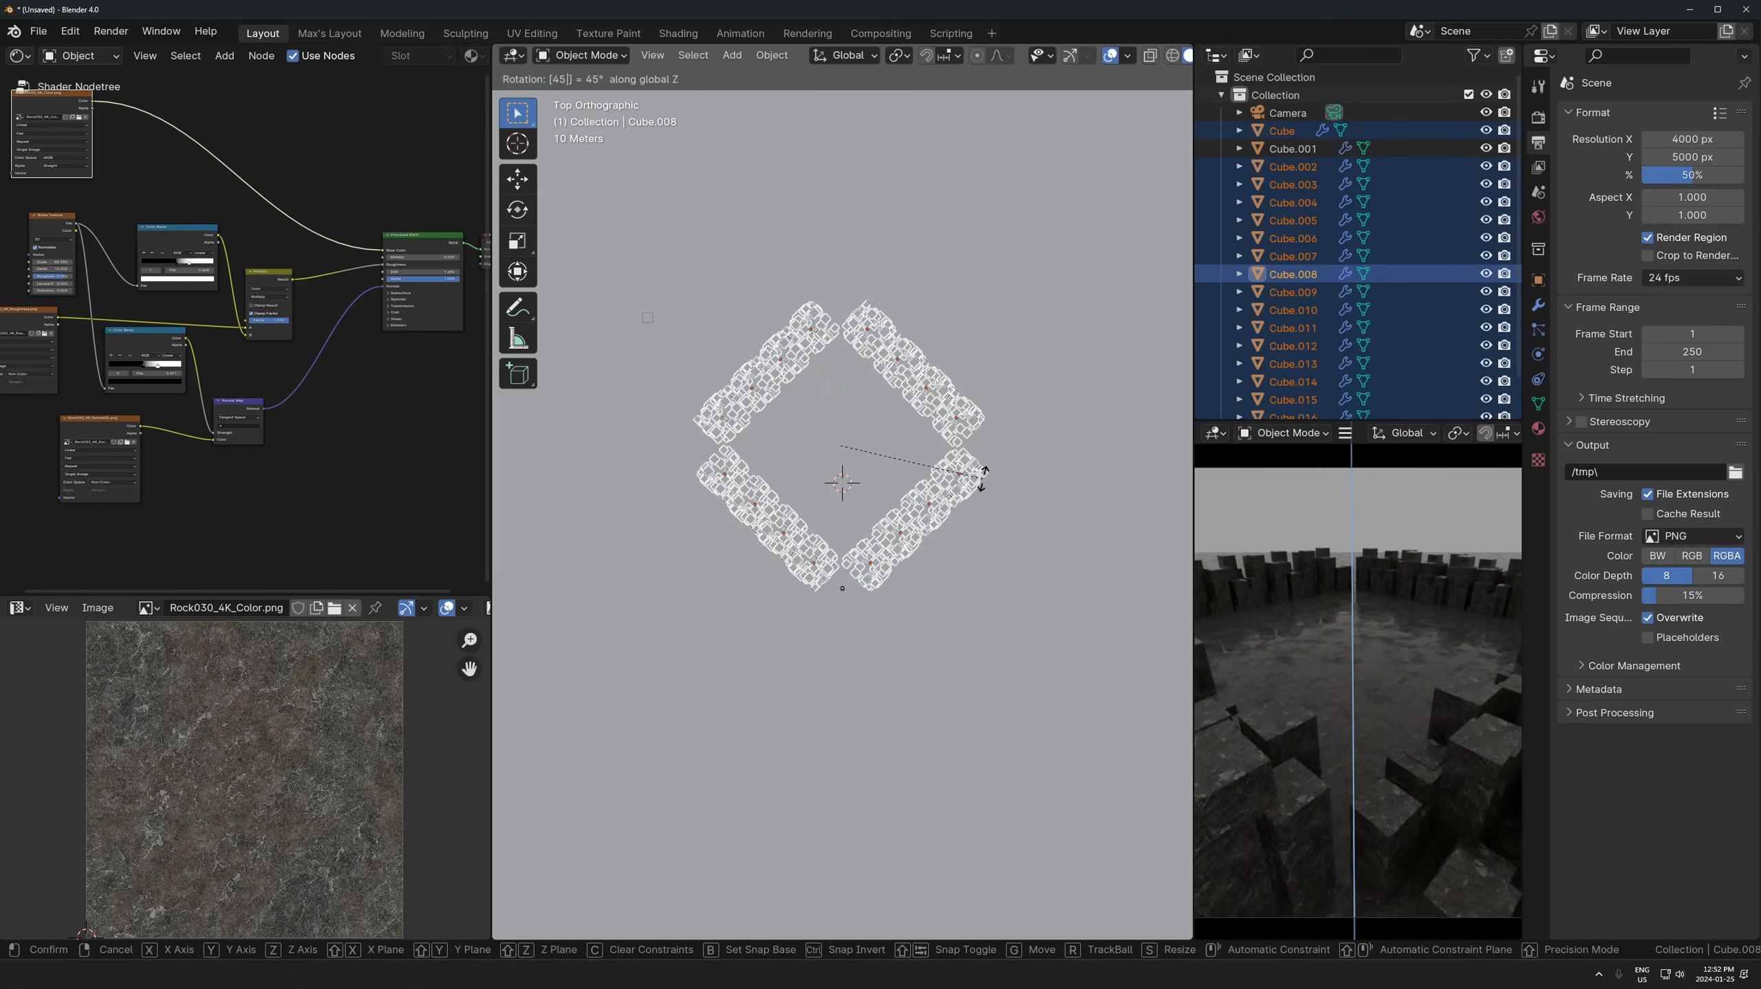
pyautogui.press('Return')
pyautogui.press('g')
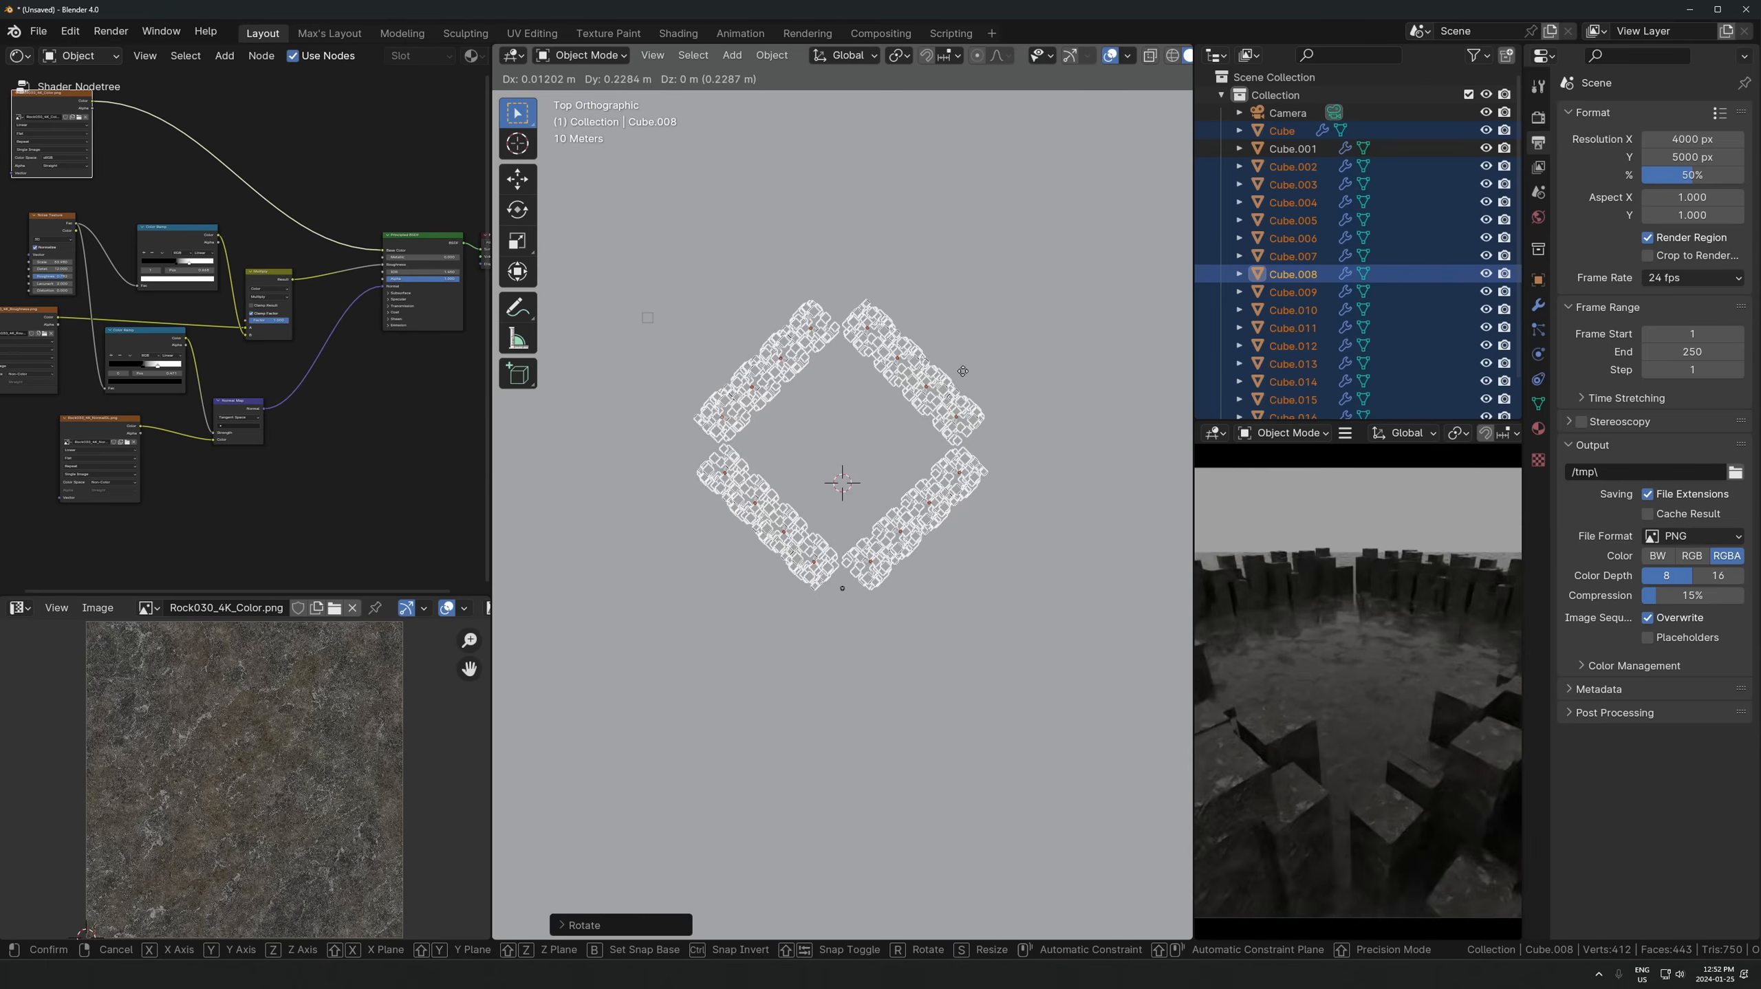
pyautogui.click(975, 361)
pyautogui.press('s')
pyautogui.hotkey('shift', 'z')
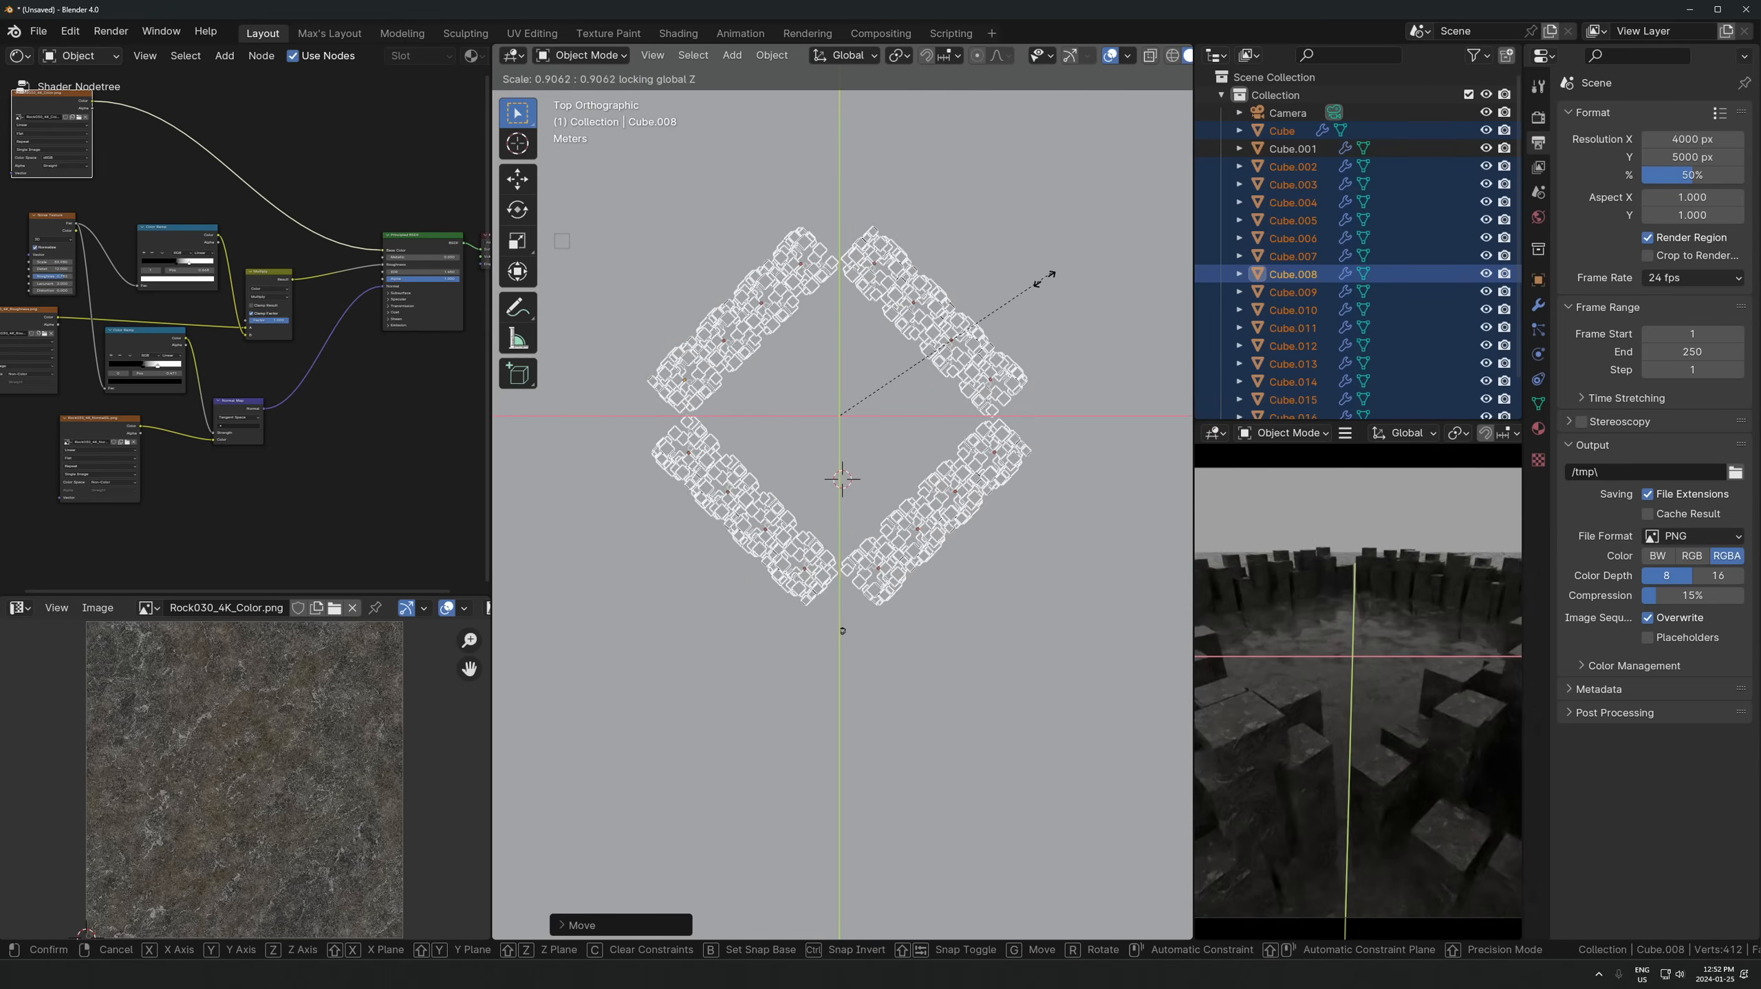
pyautogui.press('Escape')
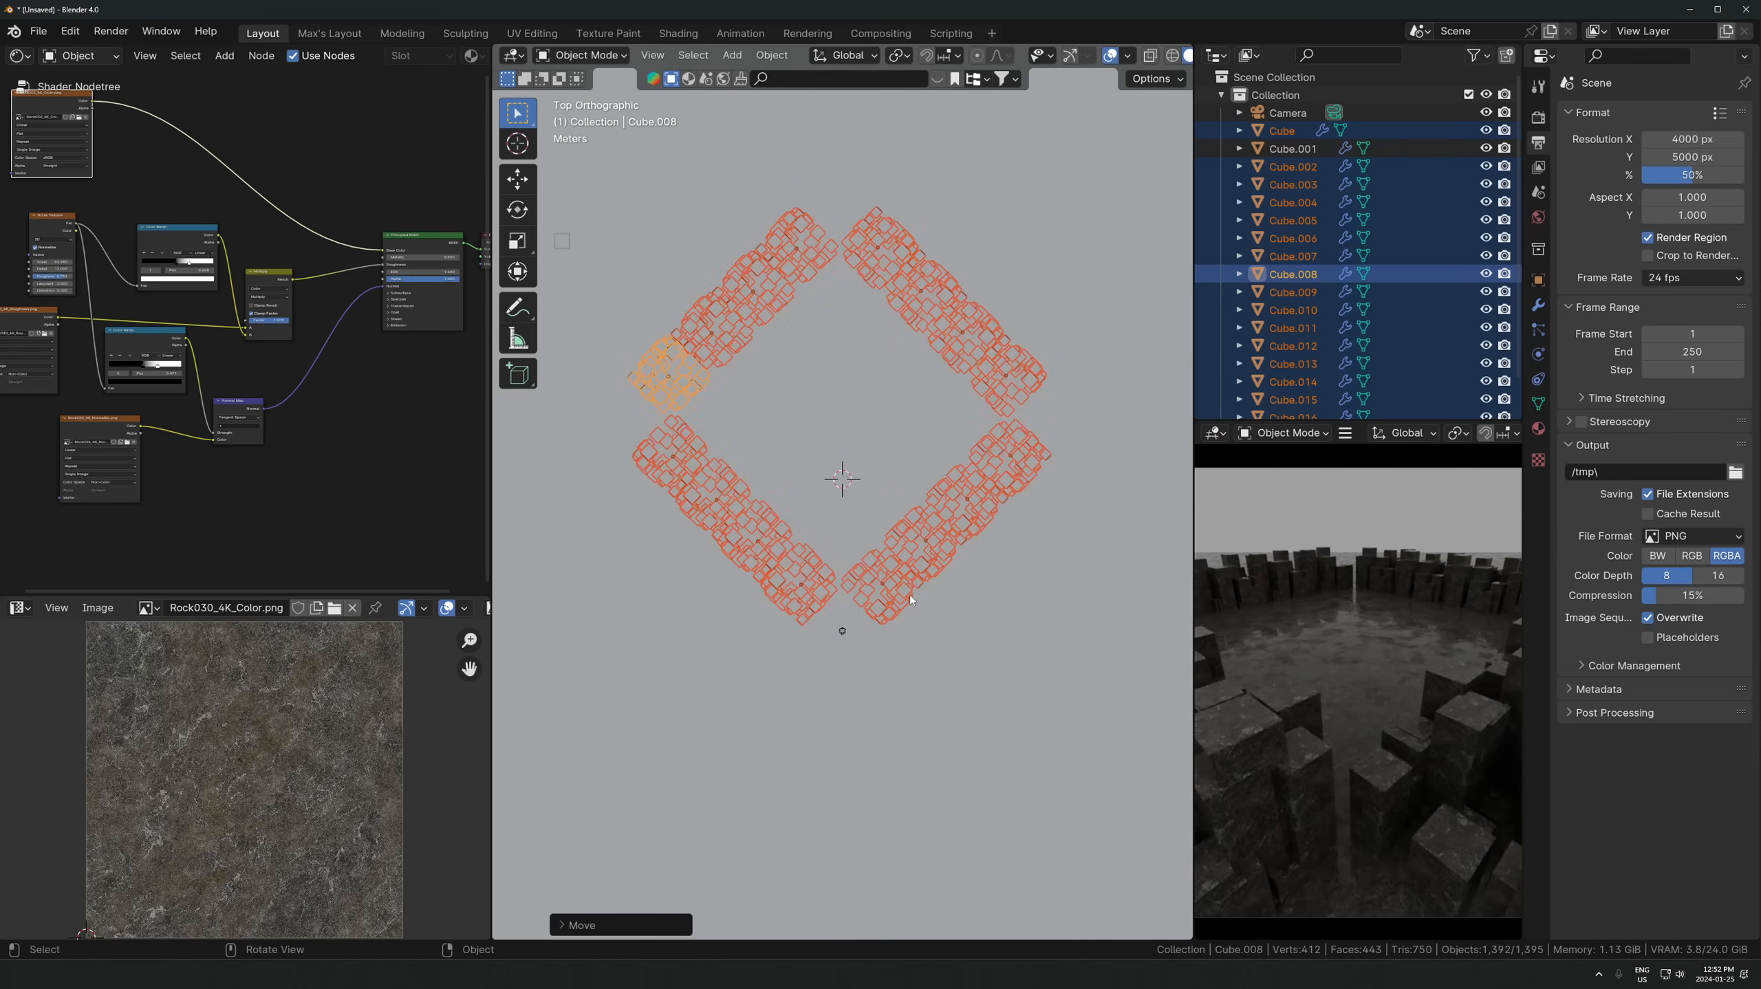
# - Rotate two clusters in the front-left wall about Z, one by 90° and the one at its outer end by -90°
pyautogui.moveTo(865, 302); pyautogui.dragTo(884, 485, button='middle')
pyautogui.press('KP_7')
pyautogui.scroll(3, 821, 538)
pyautogui.click(723, 568)
pyautogui.write('rz90')
pyautogui.press('Return')
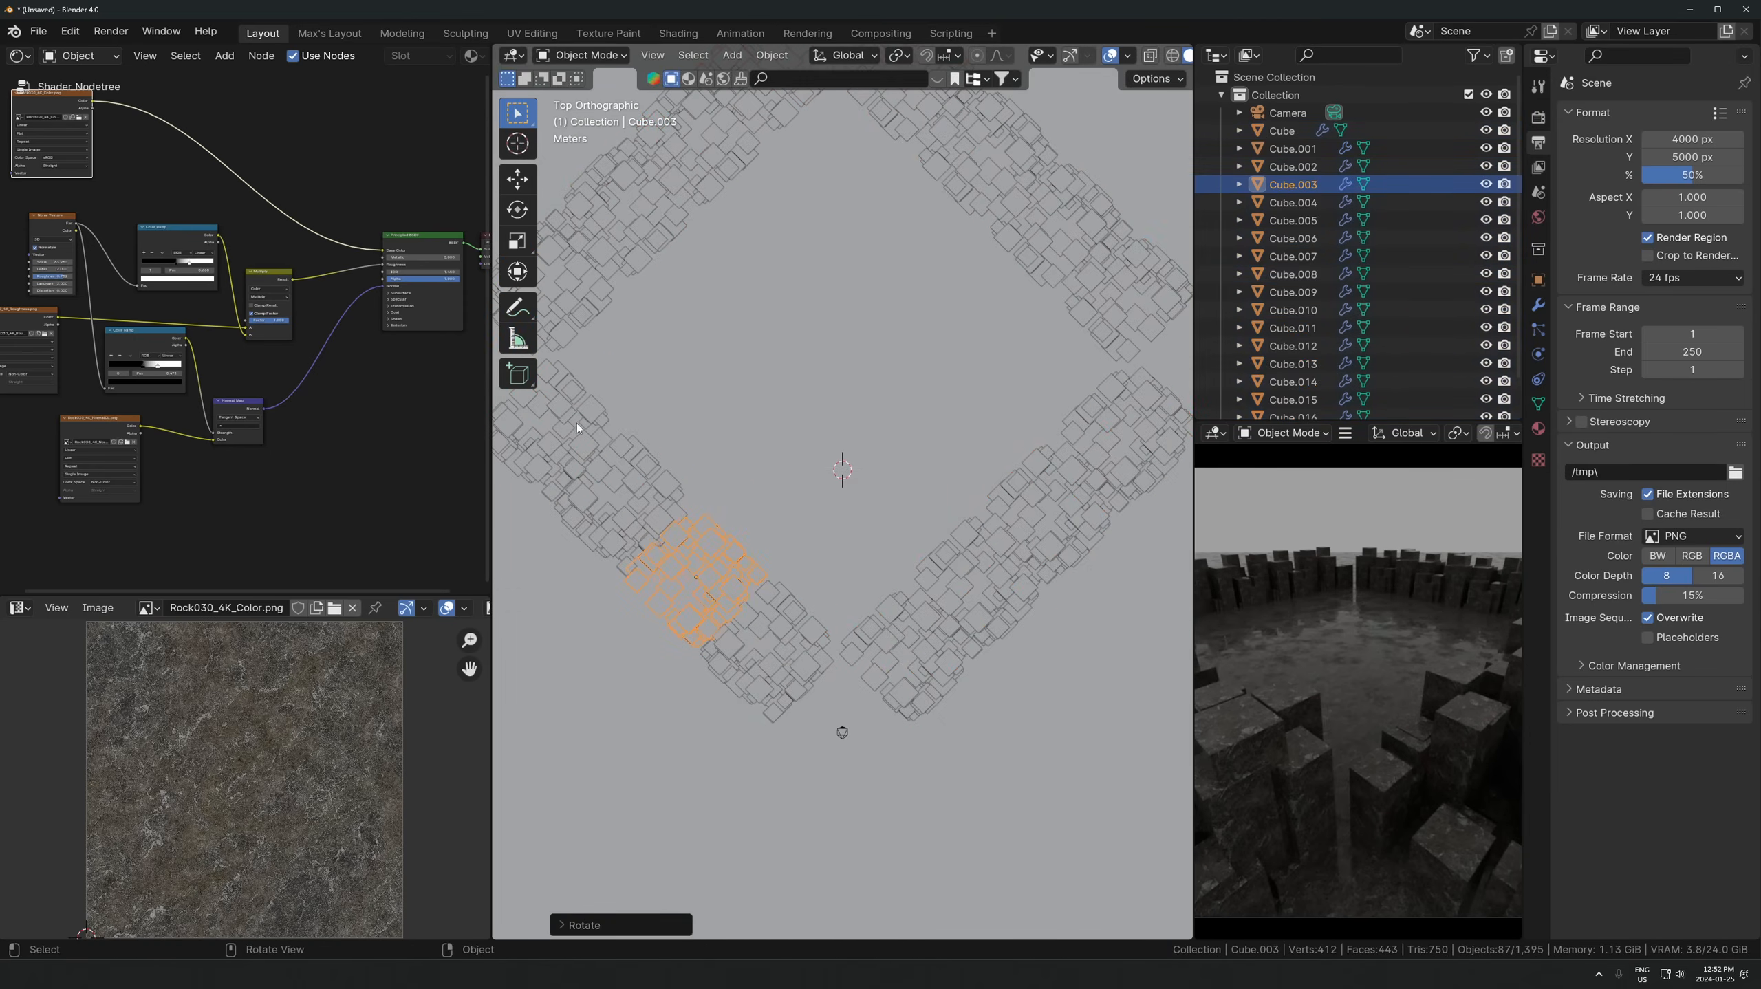
pyautogui.click(593, 414)
pyautogui.write('rz-90')
pyautogui.press('Return')
pyautogui.keyDown('shift'); pyautogui.moveTo(697, 378); pyautogui.dragTo(705, 458, button='middle'); pyautogui.keyUp('shift')
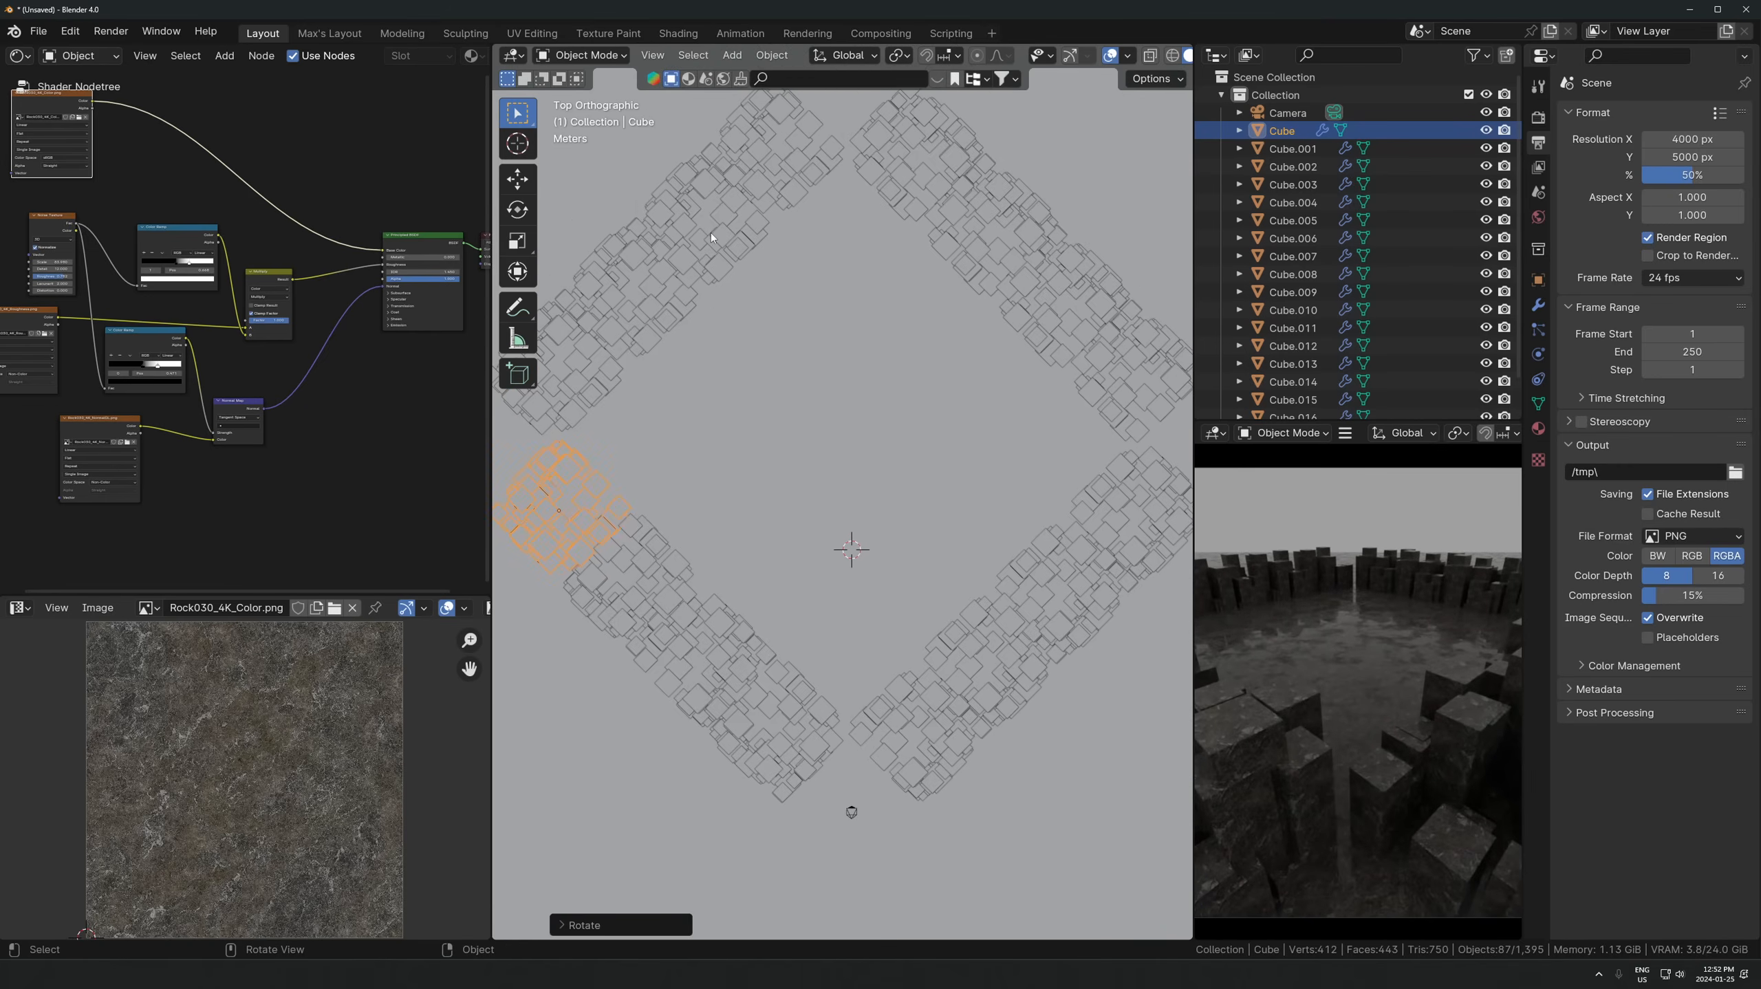
# - Rotate a middle cluster of the back-left wall 180° about Z and raise it along Z
pyautogui.click(693, 211)
pyautogui.write('rz180')
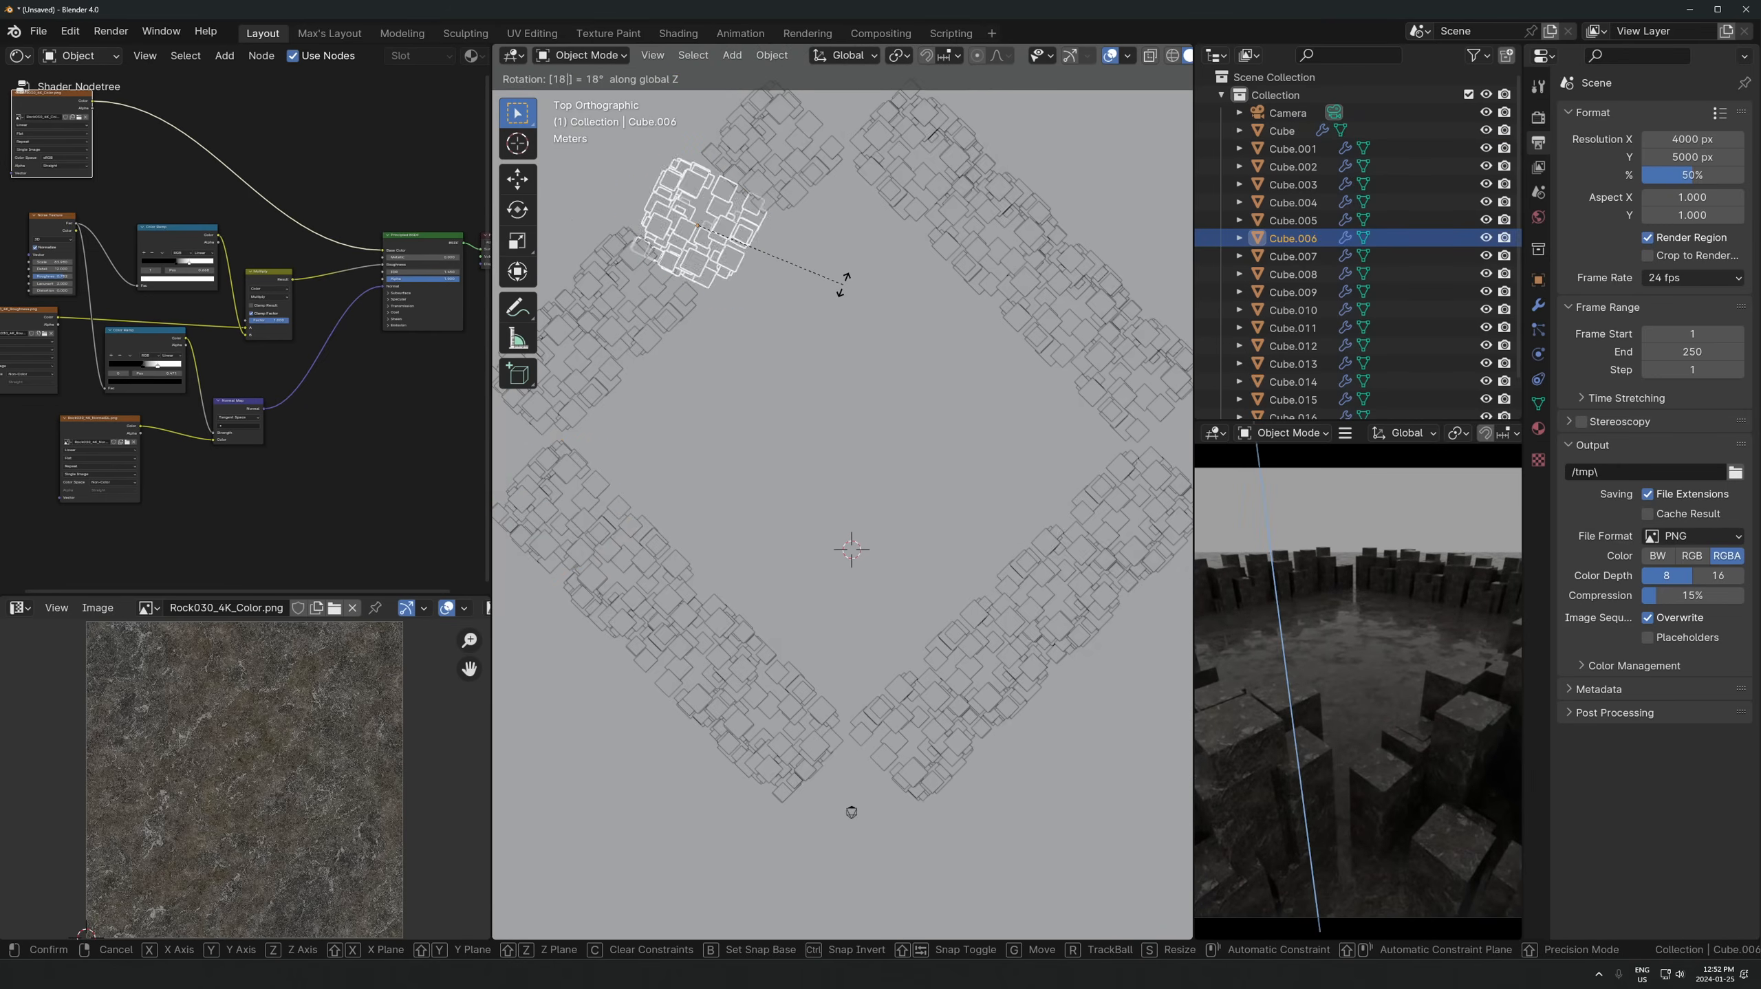
pyautogui.press('Return')
pyautogui.moveTo(803, 345); pyautogui.dragTo(842, 304, button='middle')
pyautogui.press('g')
pyautogui.press('z')
pyautogui.click(842, 297)
# - Rotate two clusters of the back-right wall, including the one at the far corner, 90° about Z
pyautogui.click(884, 379)
pyautogui.moveTo(884, 380); pyautogui.dragTo(881, 455, button='middle')
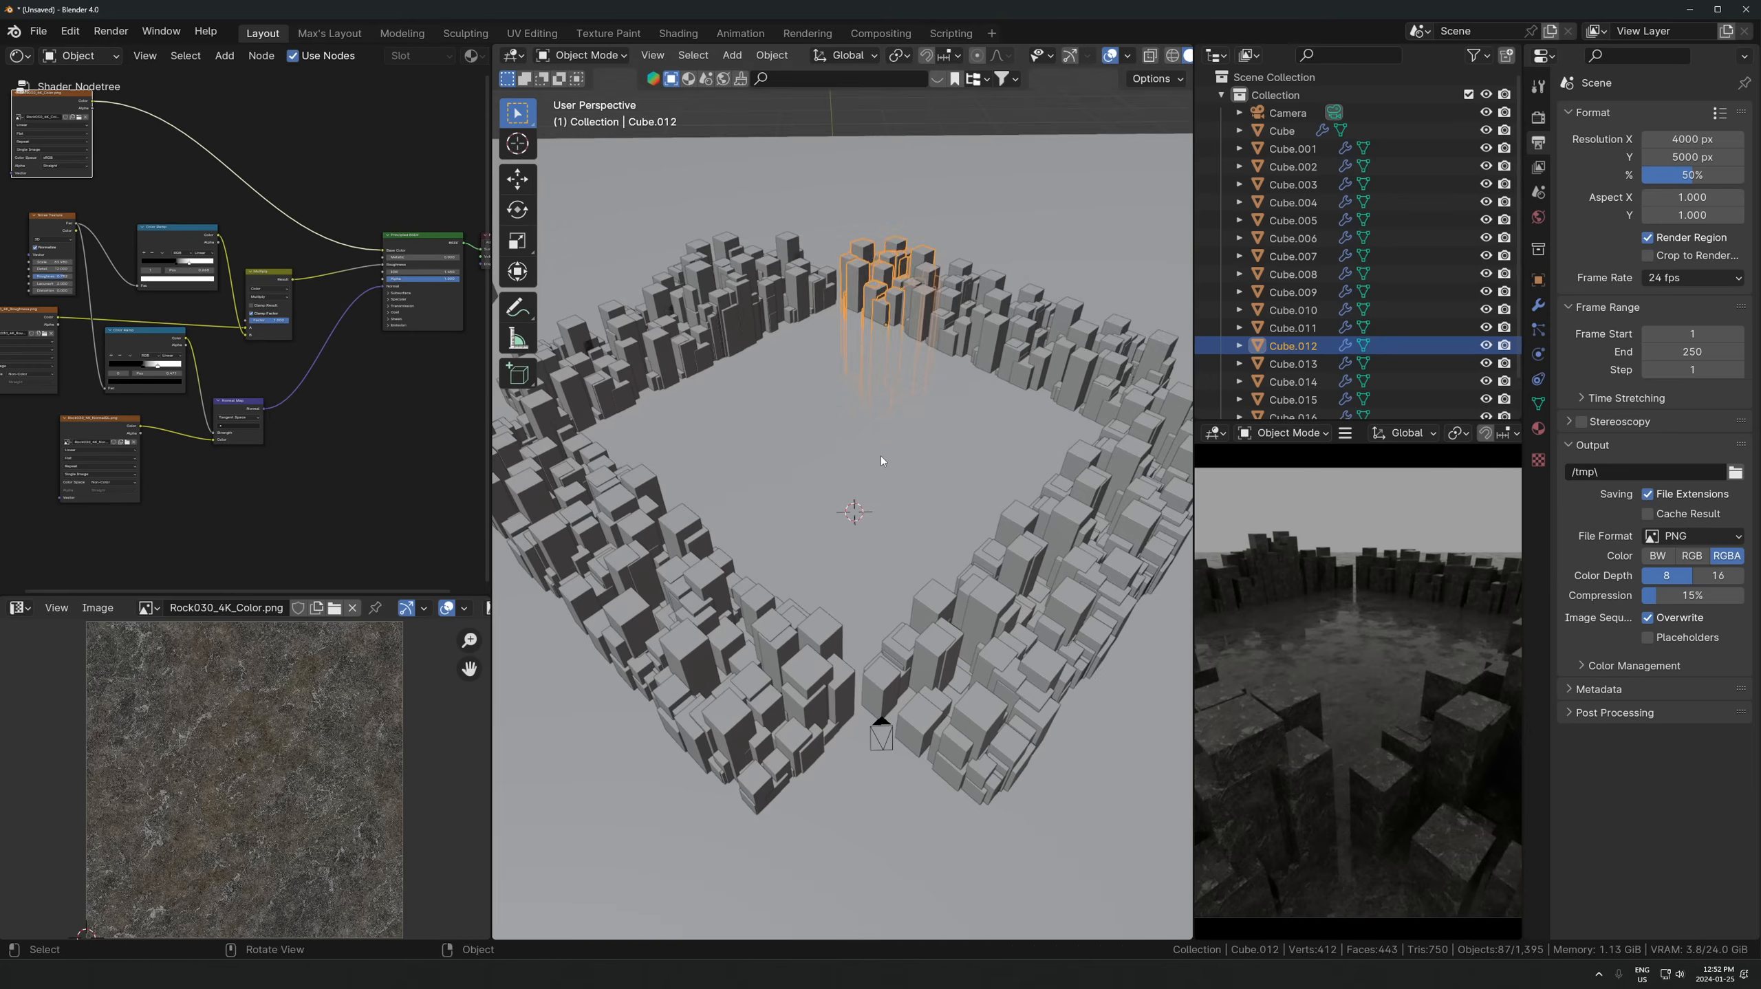
pyautogui.write('rz')
pyautogui.write('90')
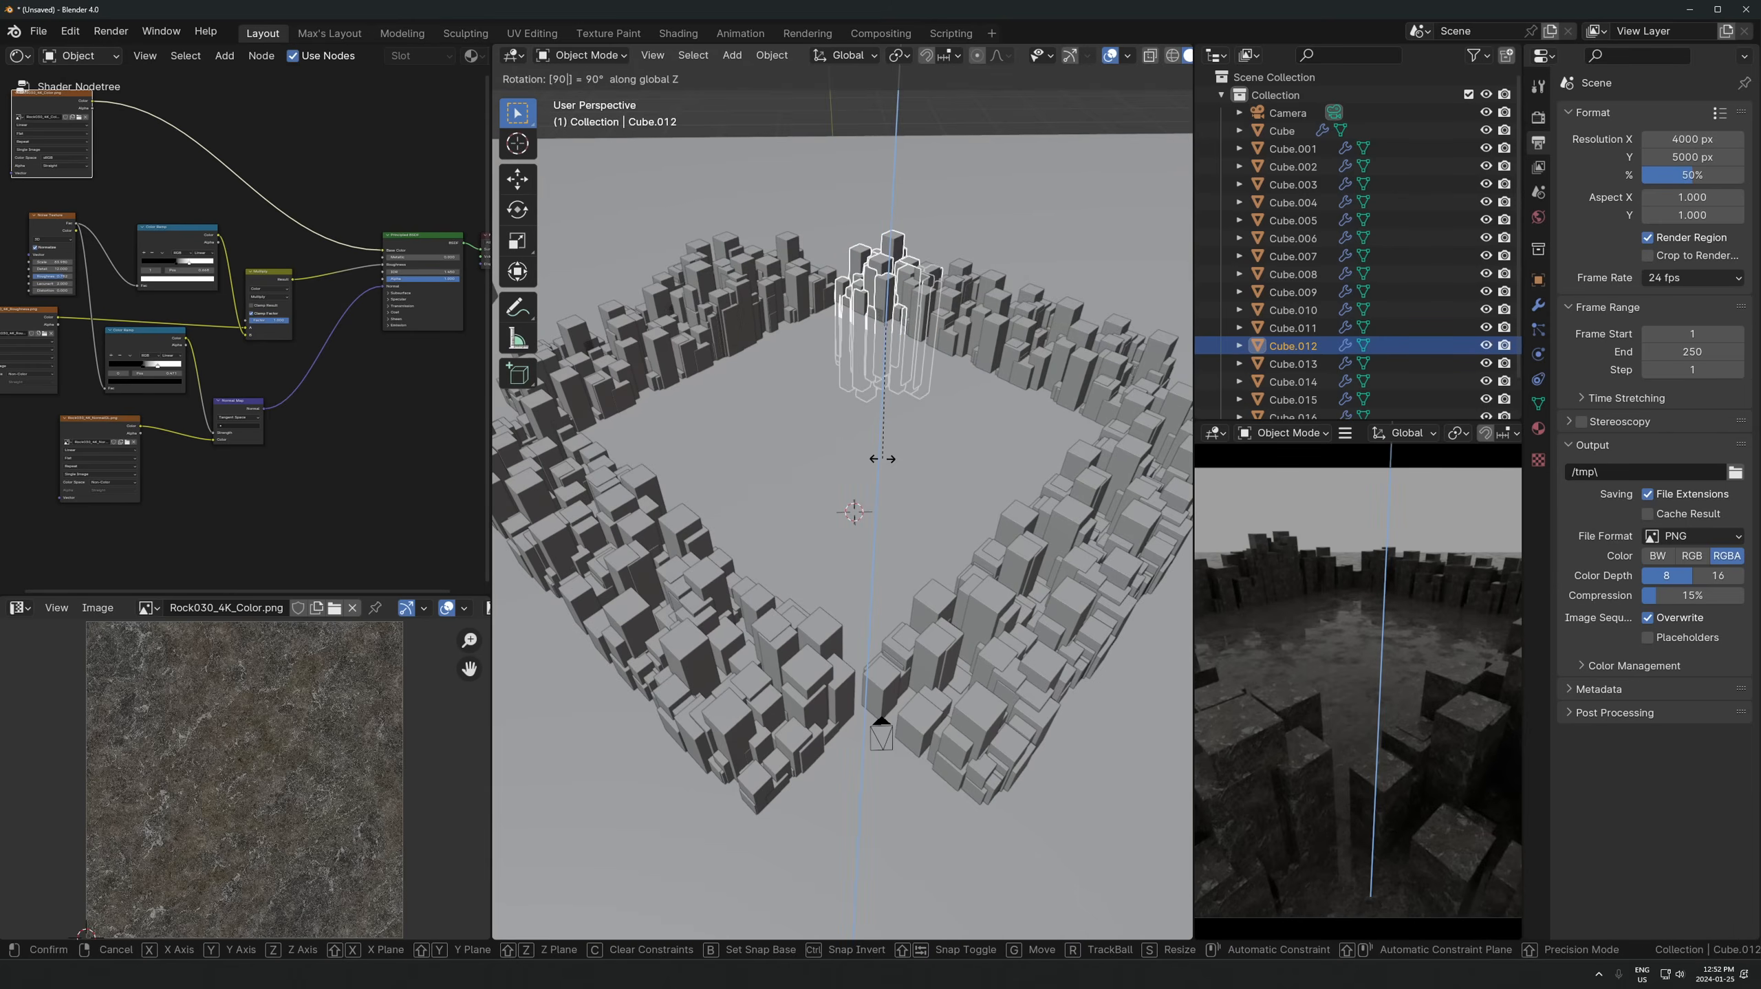
pyautogui.press('Return')
pyautogui.click(1029, 325)
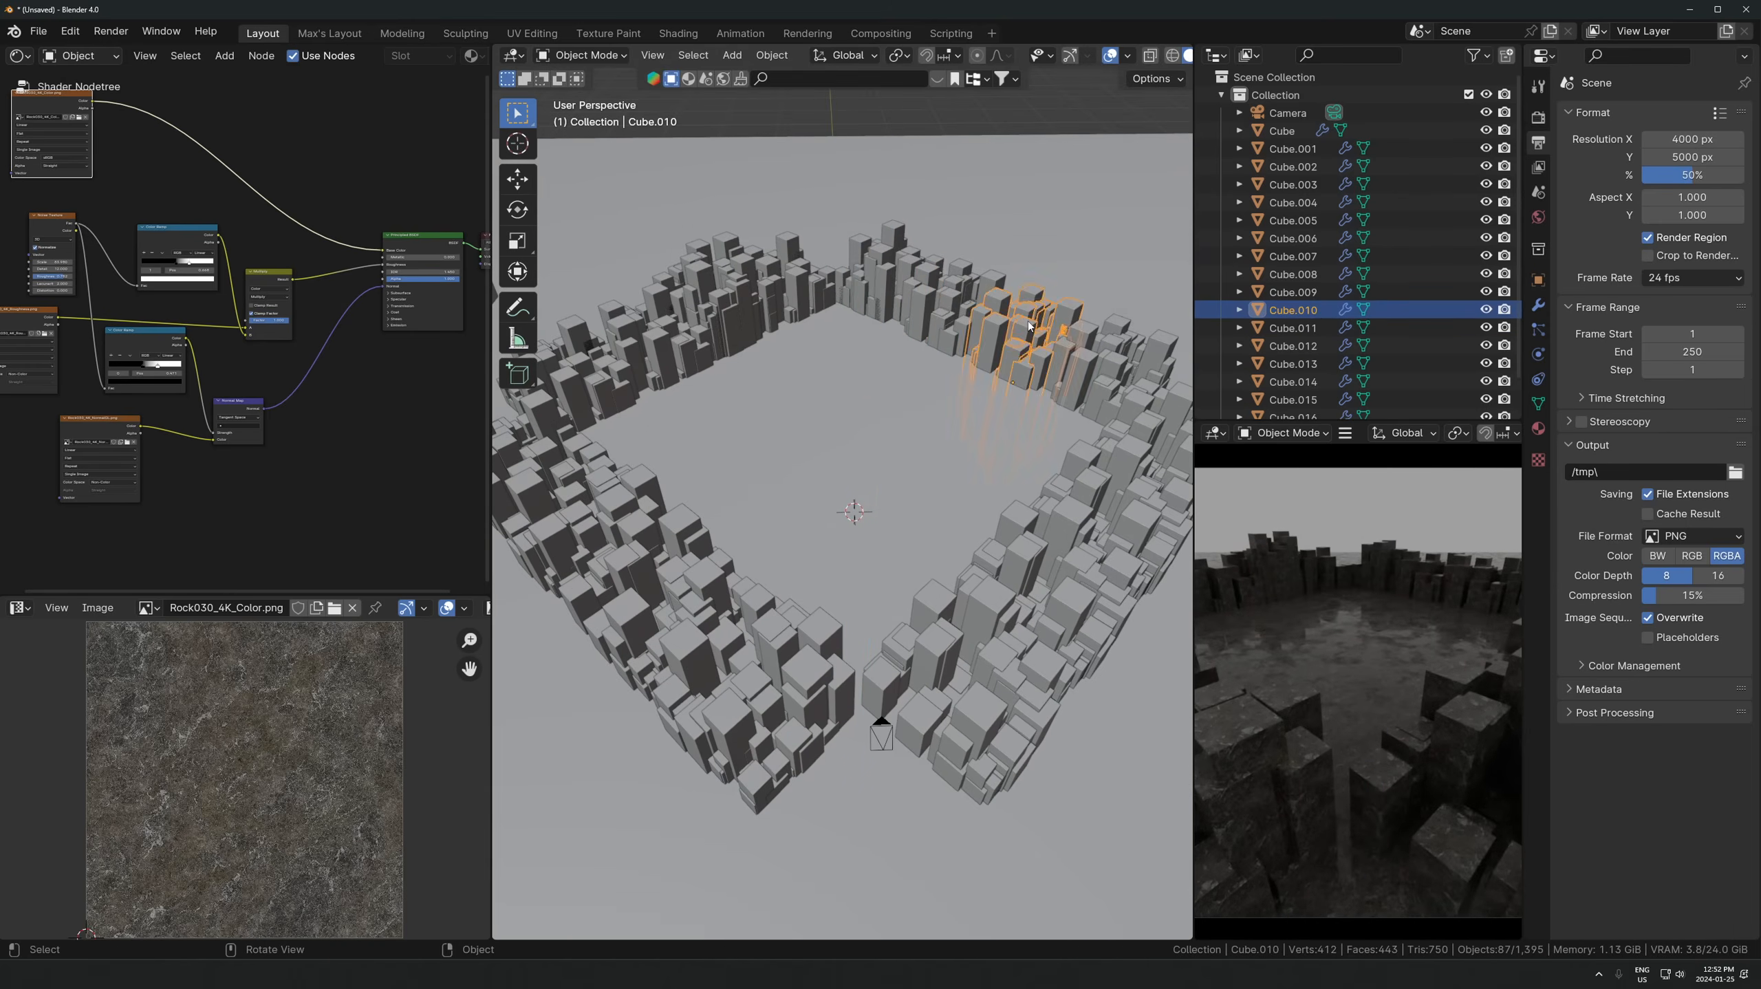
pyautogui.write('rz90')
pyautogui.press('Return')
# - Rotate two clusters of the front-right wall 90° about Z to vary the pillar pattern
pyautogui.moveTo(1045, 444); pyautogui.dragTo(1034, 357, button='middle')
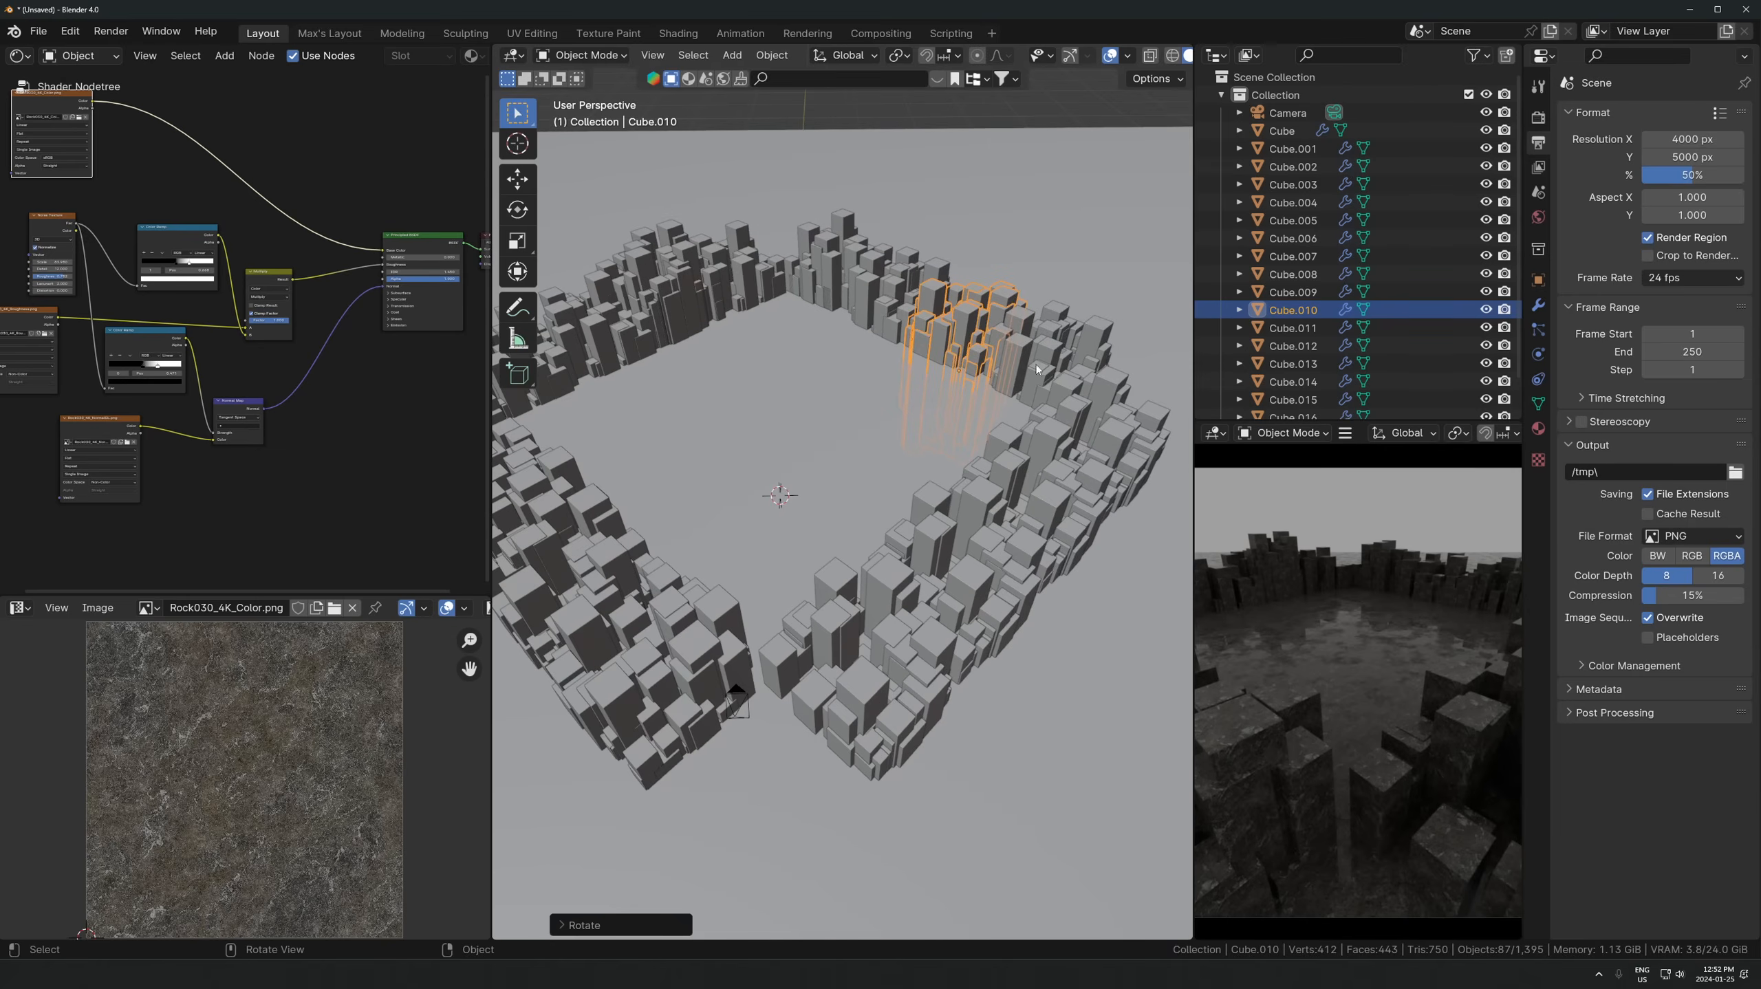
pyautogui.click(1034, 479)
pyautogui.write('rz90')
pyautogui.press('Return')
pyautogui.click(977, 543)
pyautogui.write('rz90')
pyautogui.press('Return')
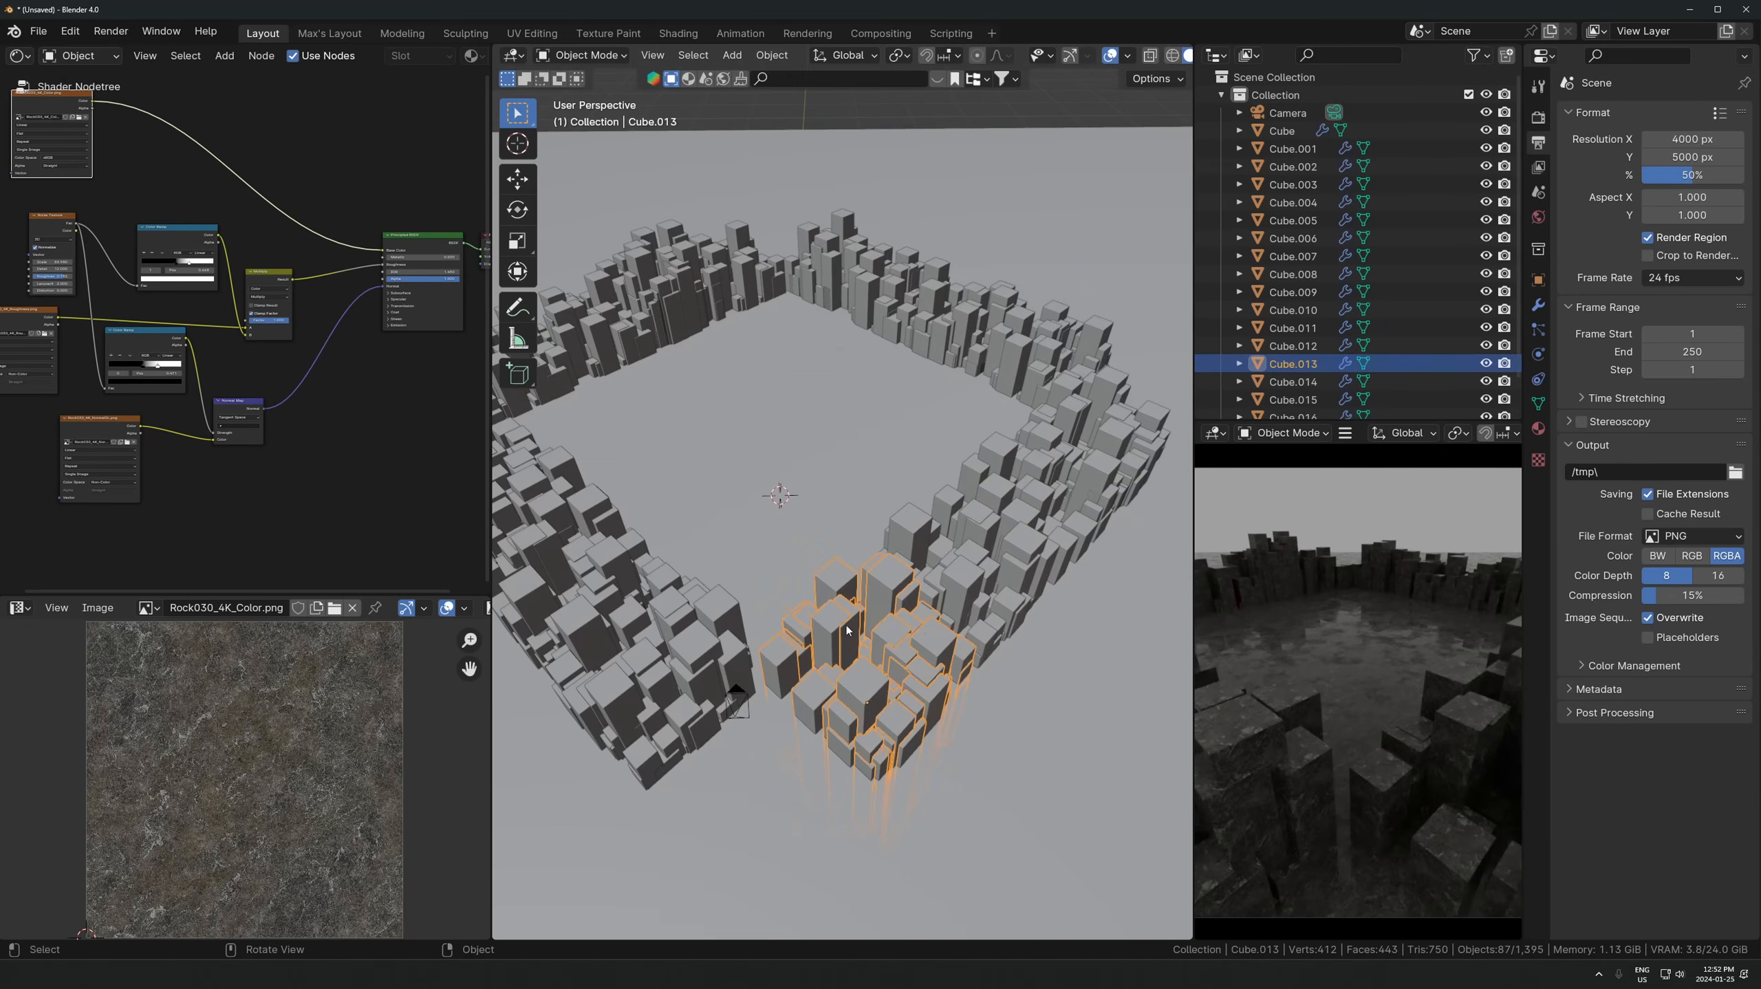
pyautogui.moveTo(844, 627); pyautogui.dragTo(932, 535, button='middle')
pyautogui.click(932, 535)
pyautogui.write('gz90')
pyautogui.press('Return')
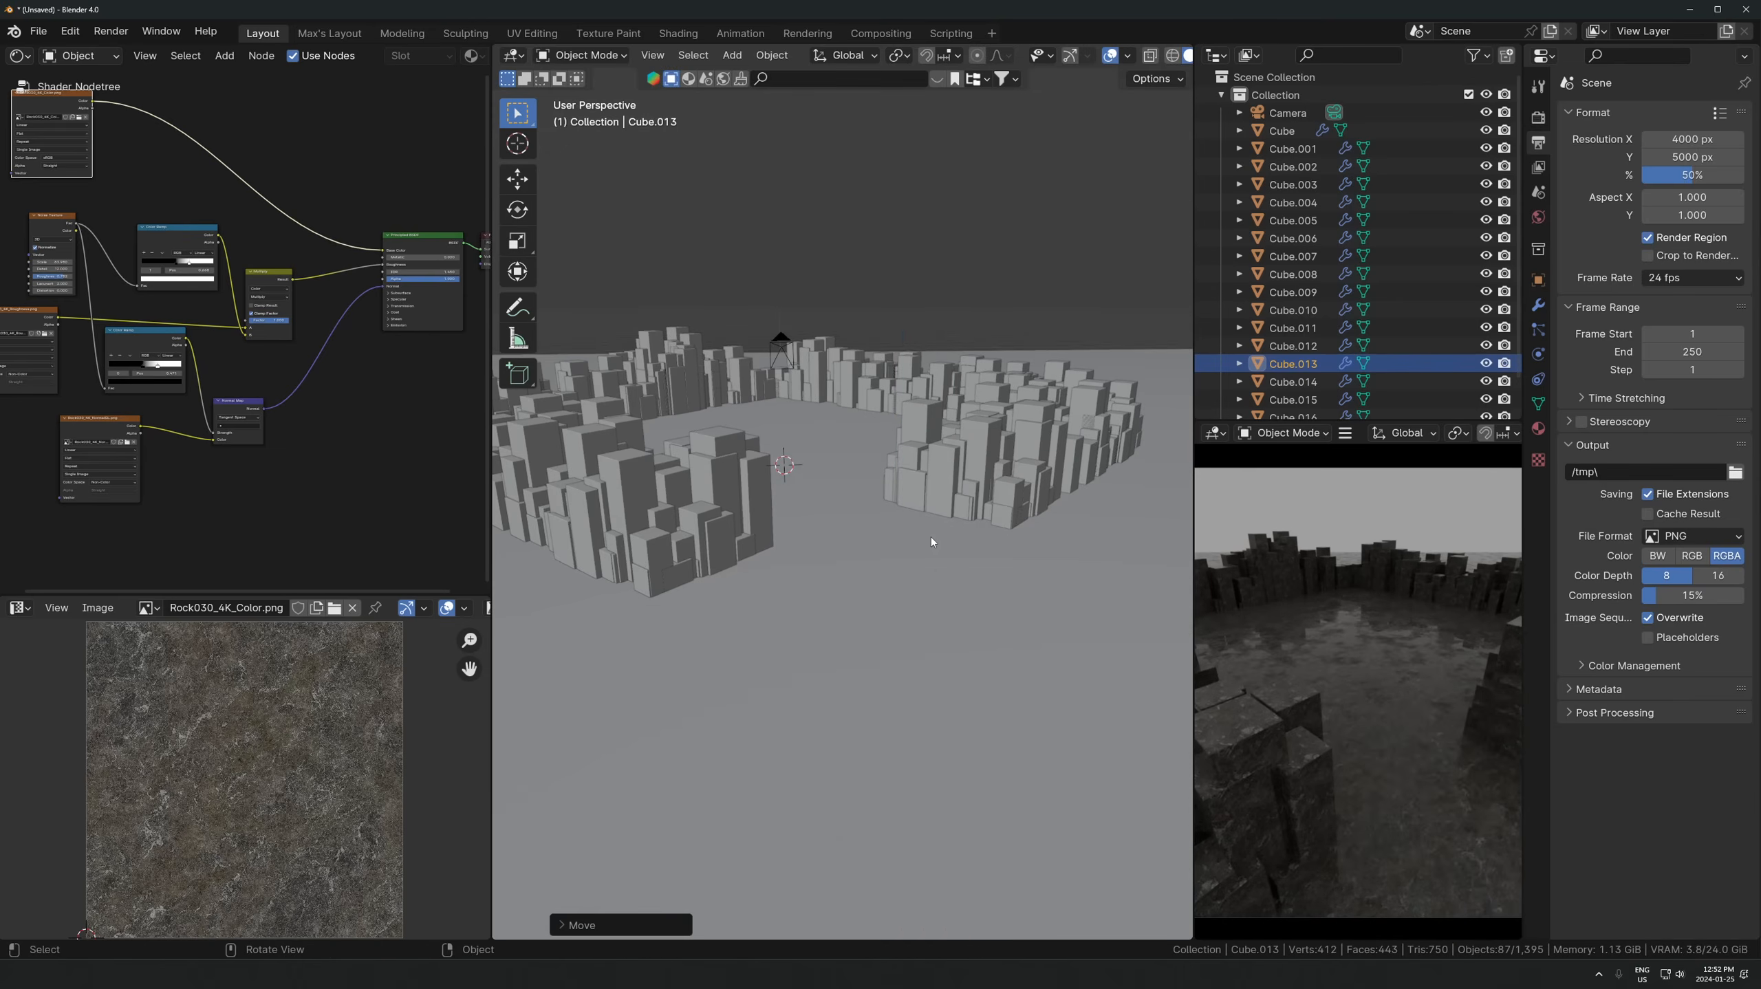
pyautogui.press('z')
pyautogui.press('Escape')
pyautogui.hotkey('ctrl', 'z')
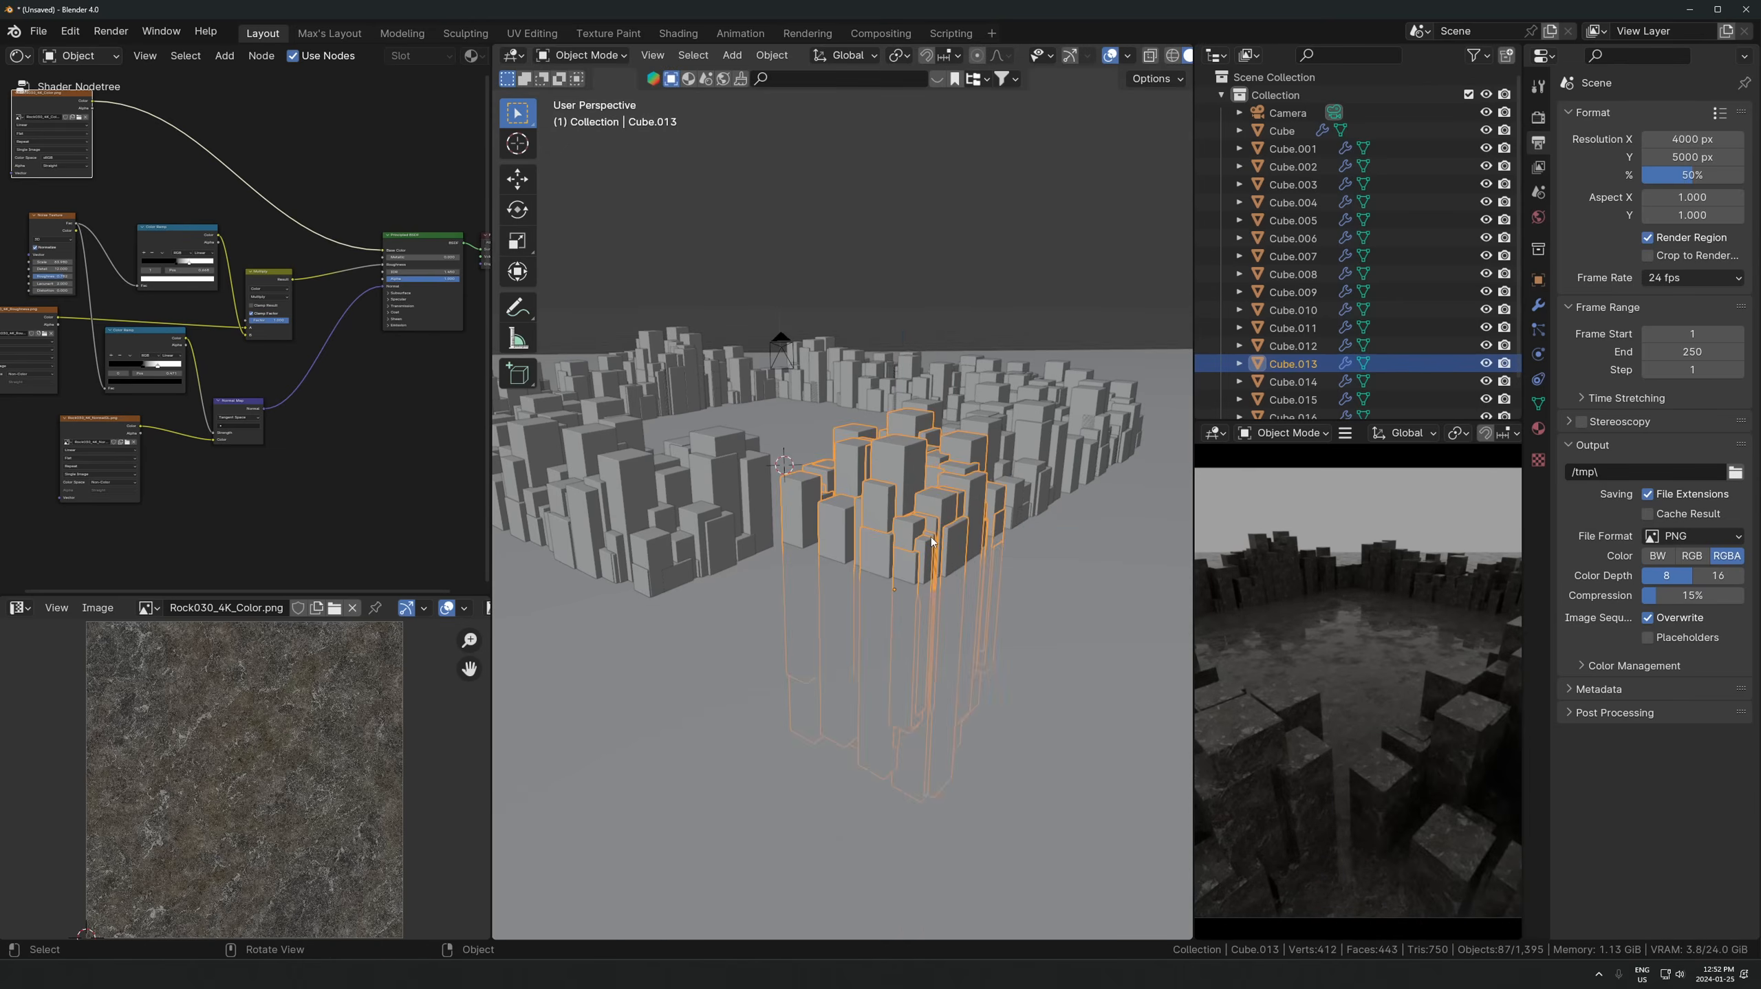
# - Rotate the front-right wall's cluster nearest the camera freely about Z
pyautogui.press('r')
pyautogui.press('z')
pyautogui.click(939, 524)
pyautogui.moveTo(943, 517); pyautogui.dragTo(921, 408, button='middle')
# - Duplicate the four clusters of the back-right wall and place the copies higher behind it
pyautogui.hotkey('shift', 'd')
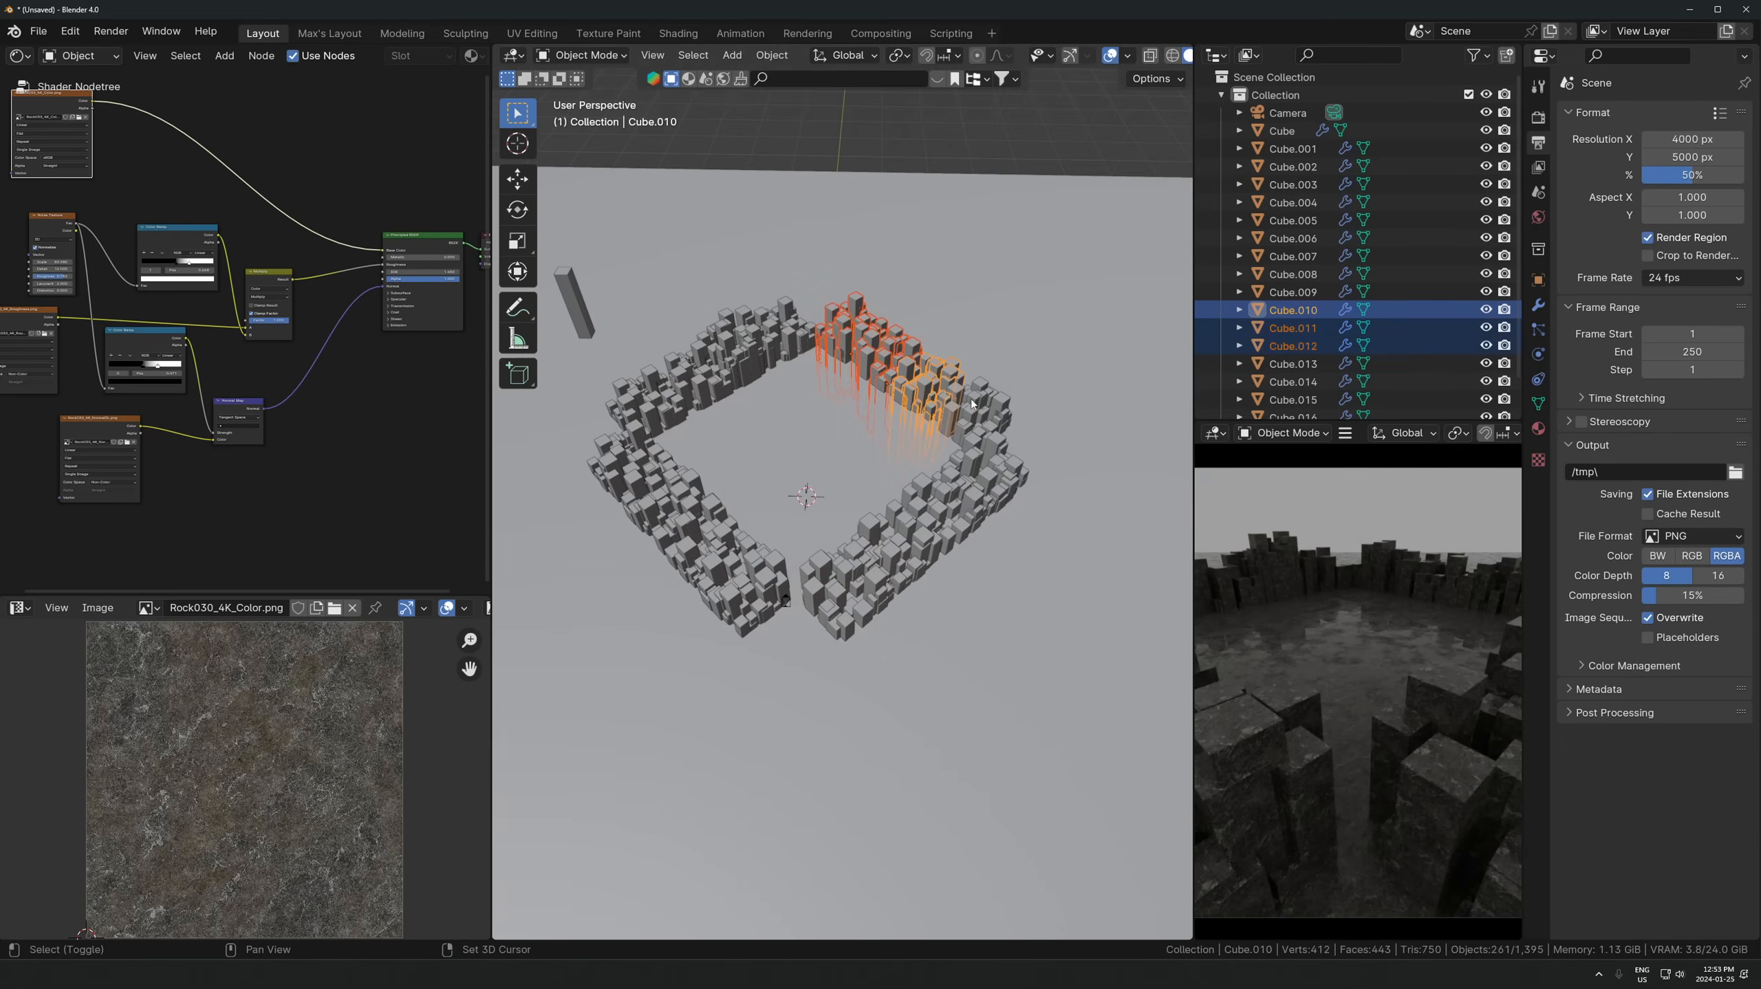
pyautogui.click(981, 404)
pyautogui.press('g')
pyautogui.click(970, 355)
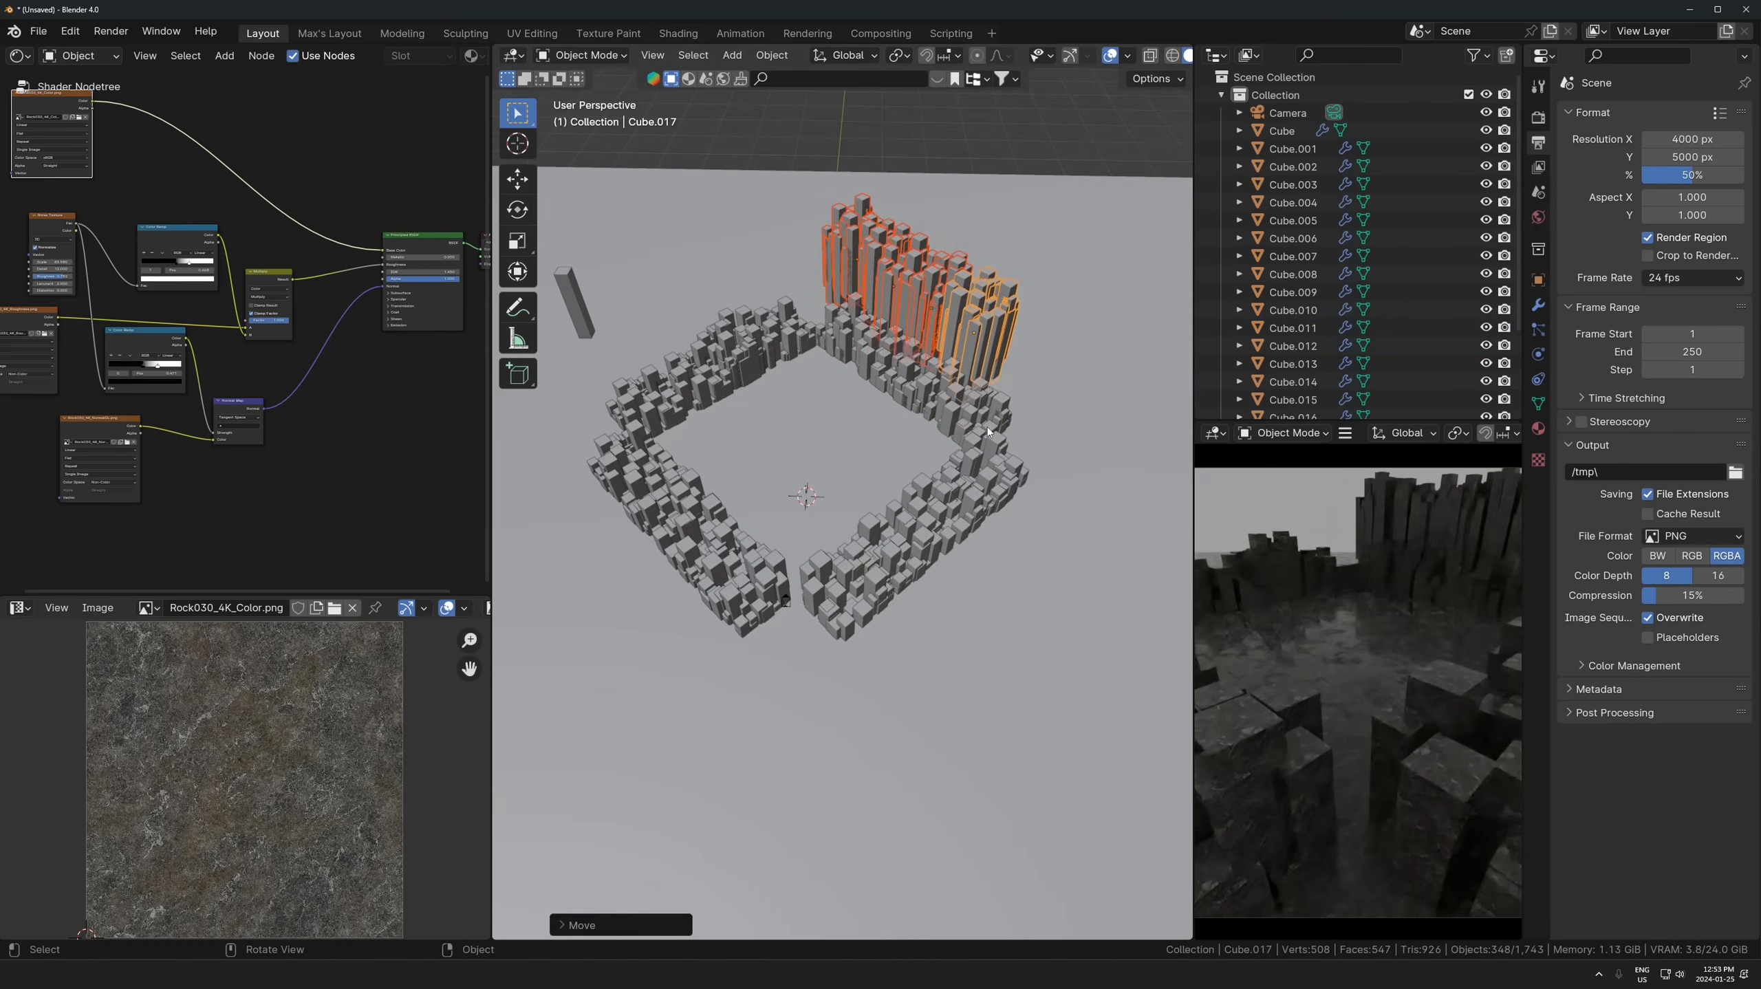
pyautogui.moveTo(970, 355); pyautogui.dragTo(974, 298, button='middle')
# - Stretch the duplicated back-right row along Z into taller pillars and reposition it behind the wall
pyautogui.press('s')
pyautogui.press('z')
pyautogui.click(1071, 348)
pyautogui.press('g')
pyautogui.click(1083, 337)
pyautogui.moveTo(1083, 337); pyautogui.dragTo(1095, 395, button='middle')
pyautogui.scroll(-2, 969, 388)
# - Make a linked duplicate of the tall row, rotate it 90° about Z, and move it to the back-left side
pyautogui.hotkey('alt', 'd')
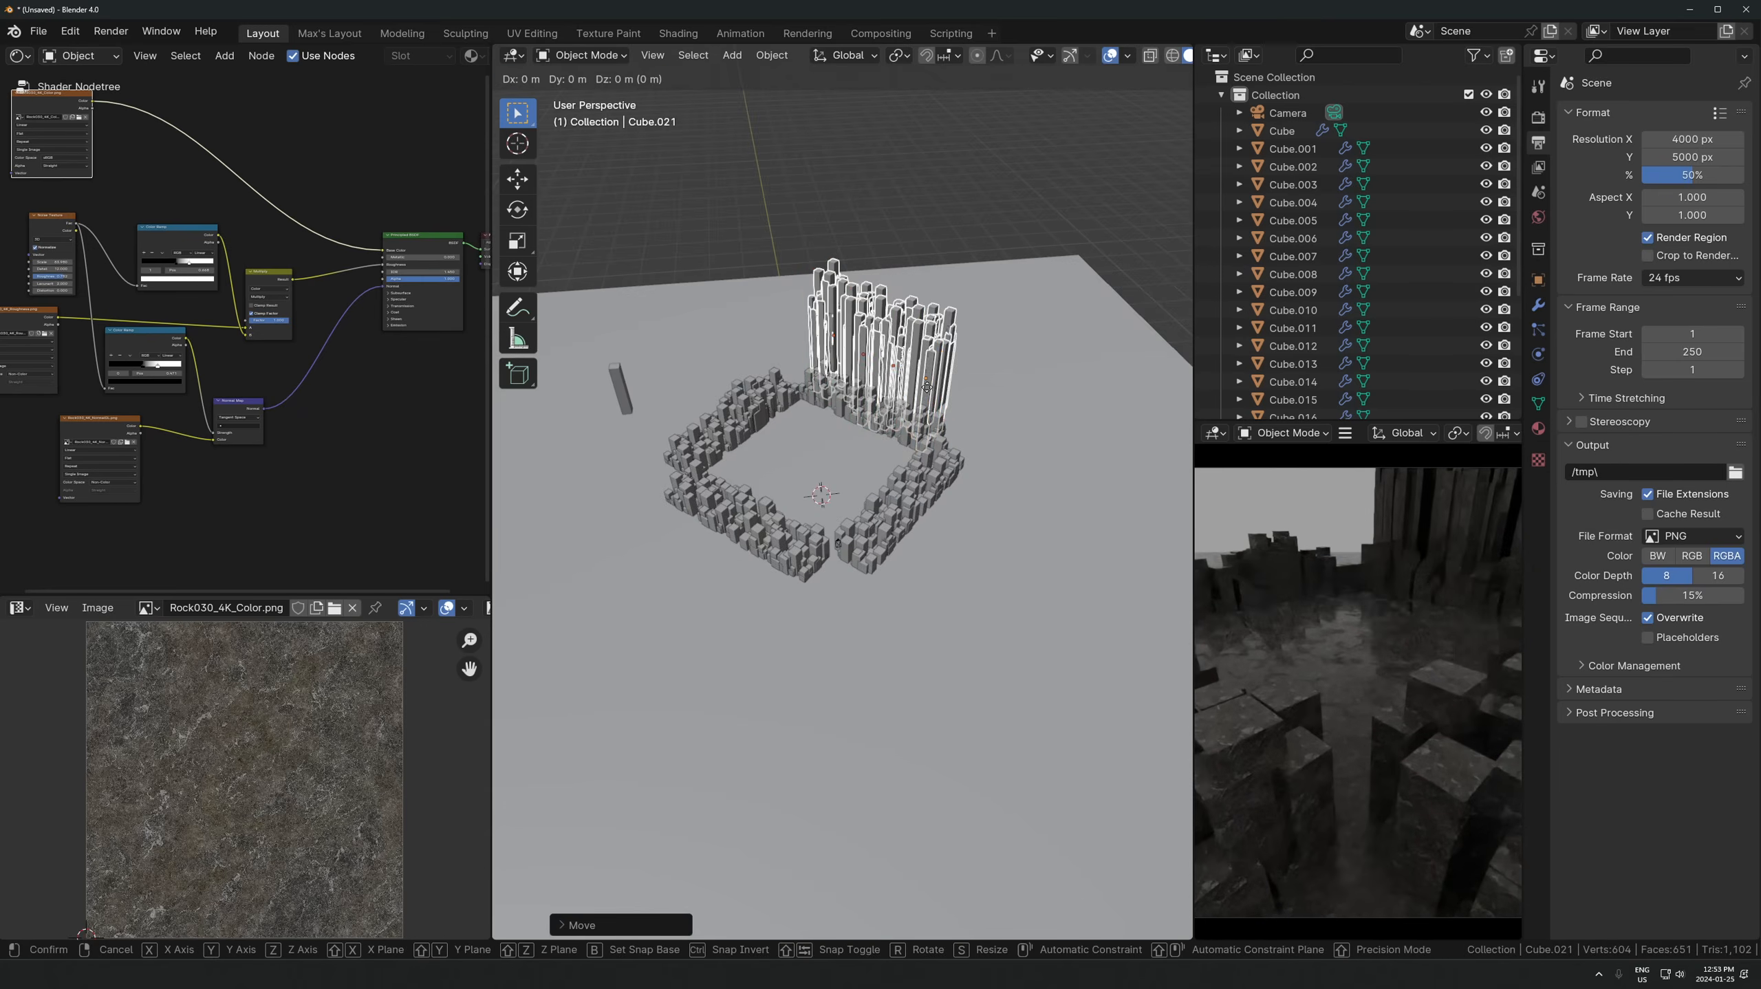
pyautogui.click(833, 380)
pyautogui.write('rz9')
pyautogui.press('Return')
pyautogui.press('g')
pyautogui.click(856, 405)
# - Adjust the duplicated row's height and shift it horizontally so it stands just behind the back-left wall
pyautogui.press('g')
pyautogui.click(864, 410)
pyautogui.moveTo(864, 410); pyautogui.dragTo(858, 364, button='middle')
pyautogui.press('g')
pyautogui.click(853, 379)
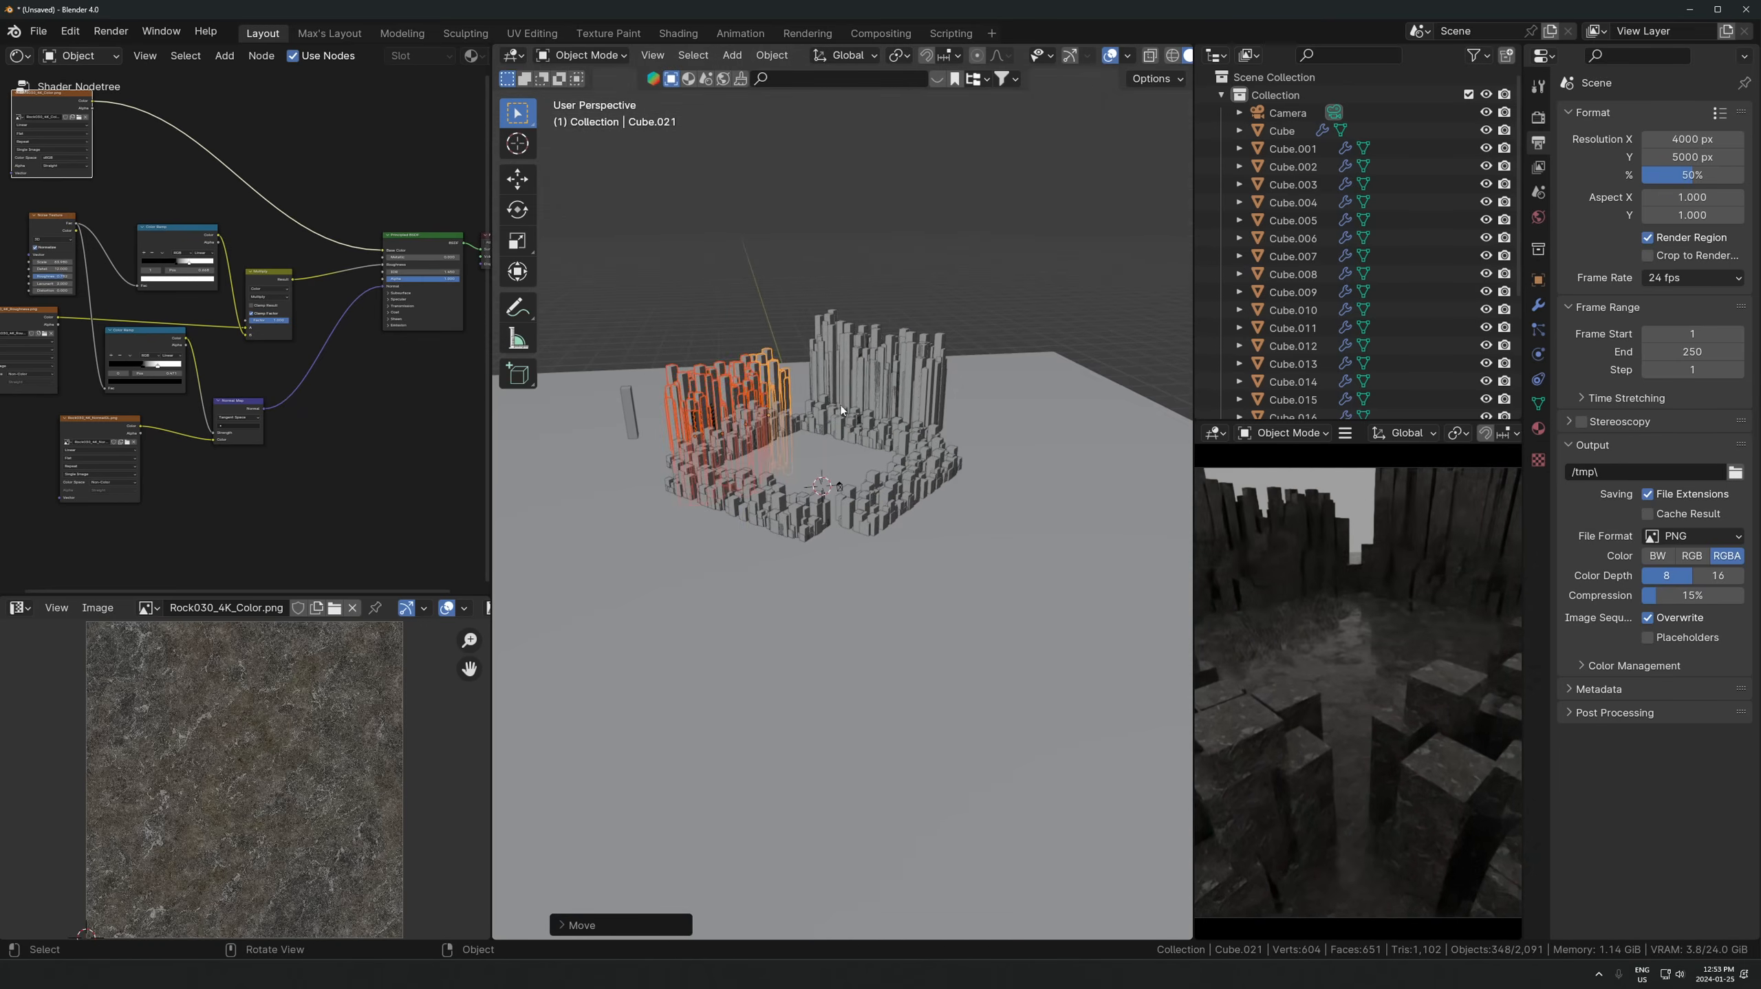
pyautogui.press('g')
pyautogui.hotkey('shift', 'z')
pyautogui.click(860, 378)
# - Move the tall back-right row's end cluster across to the far end of the back-left row, at the rear corner
pyautogui.press('KP_7')
pyautogui.scroll(3, 858, 407)
pyautogui.scroll(-4, 887, 310)
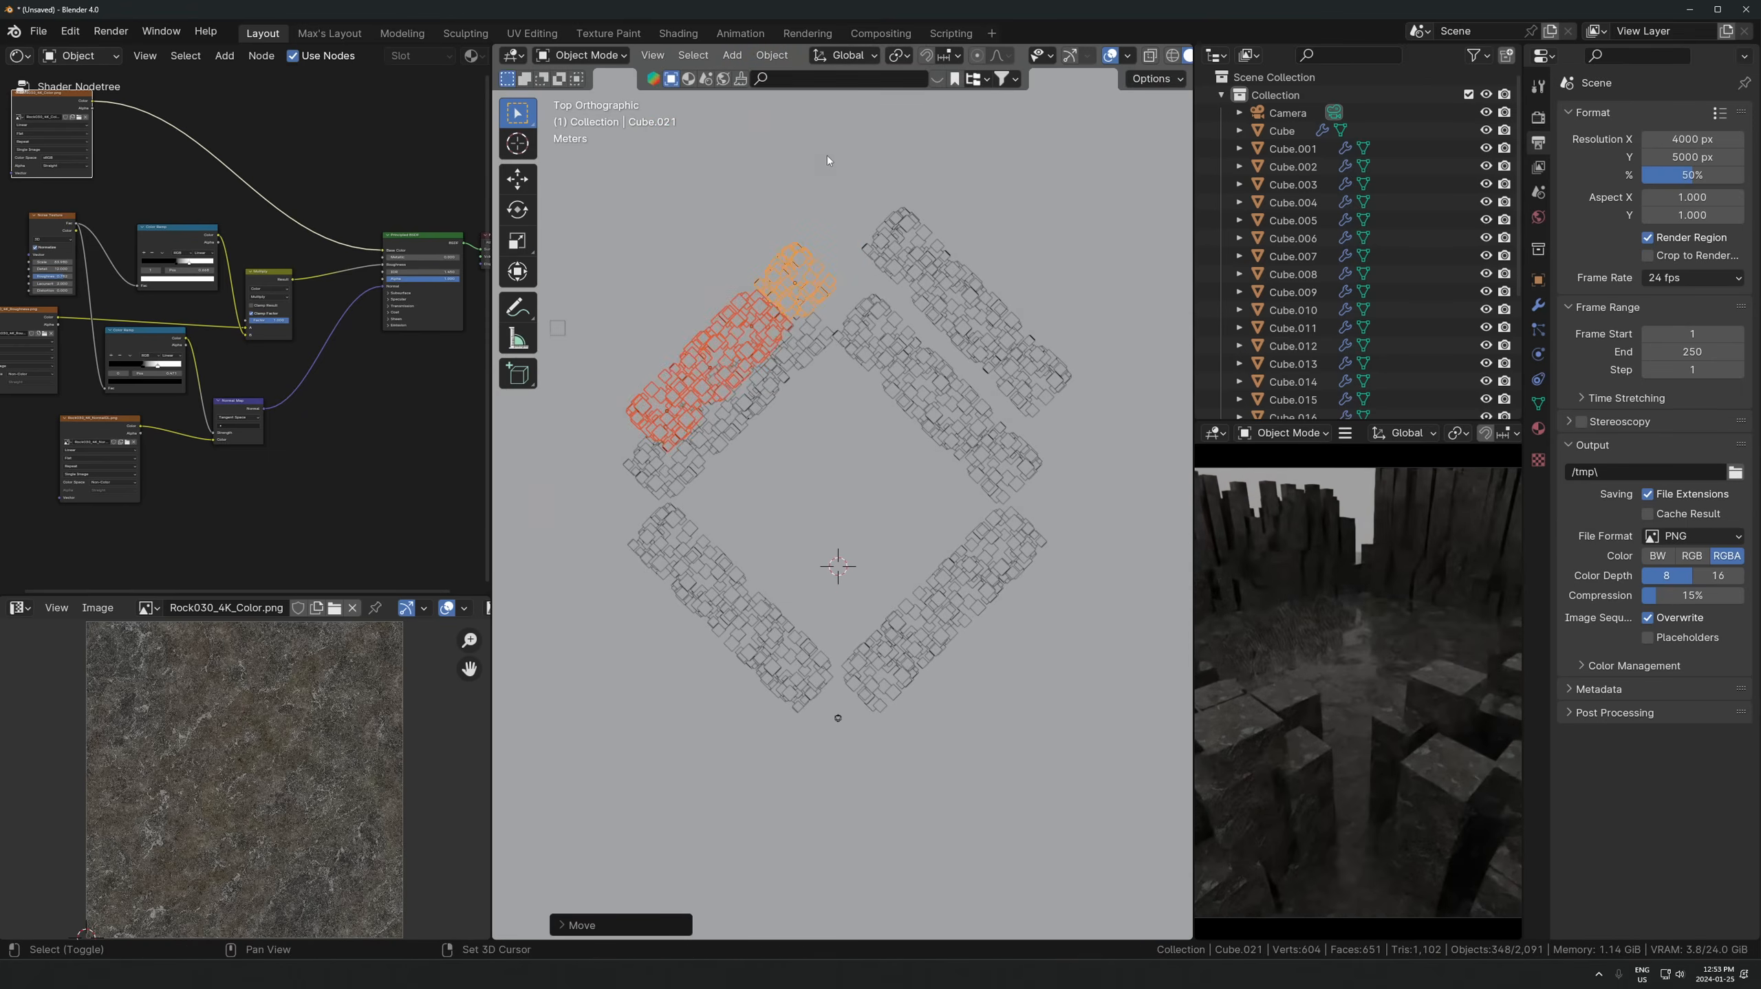
pyautogui.click(894, 316)
pyautogui.press('g')
pyautogui.click(811, 325)
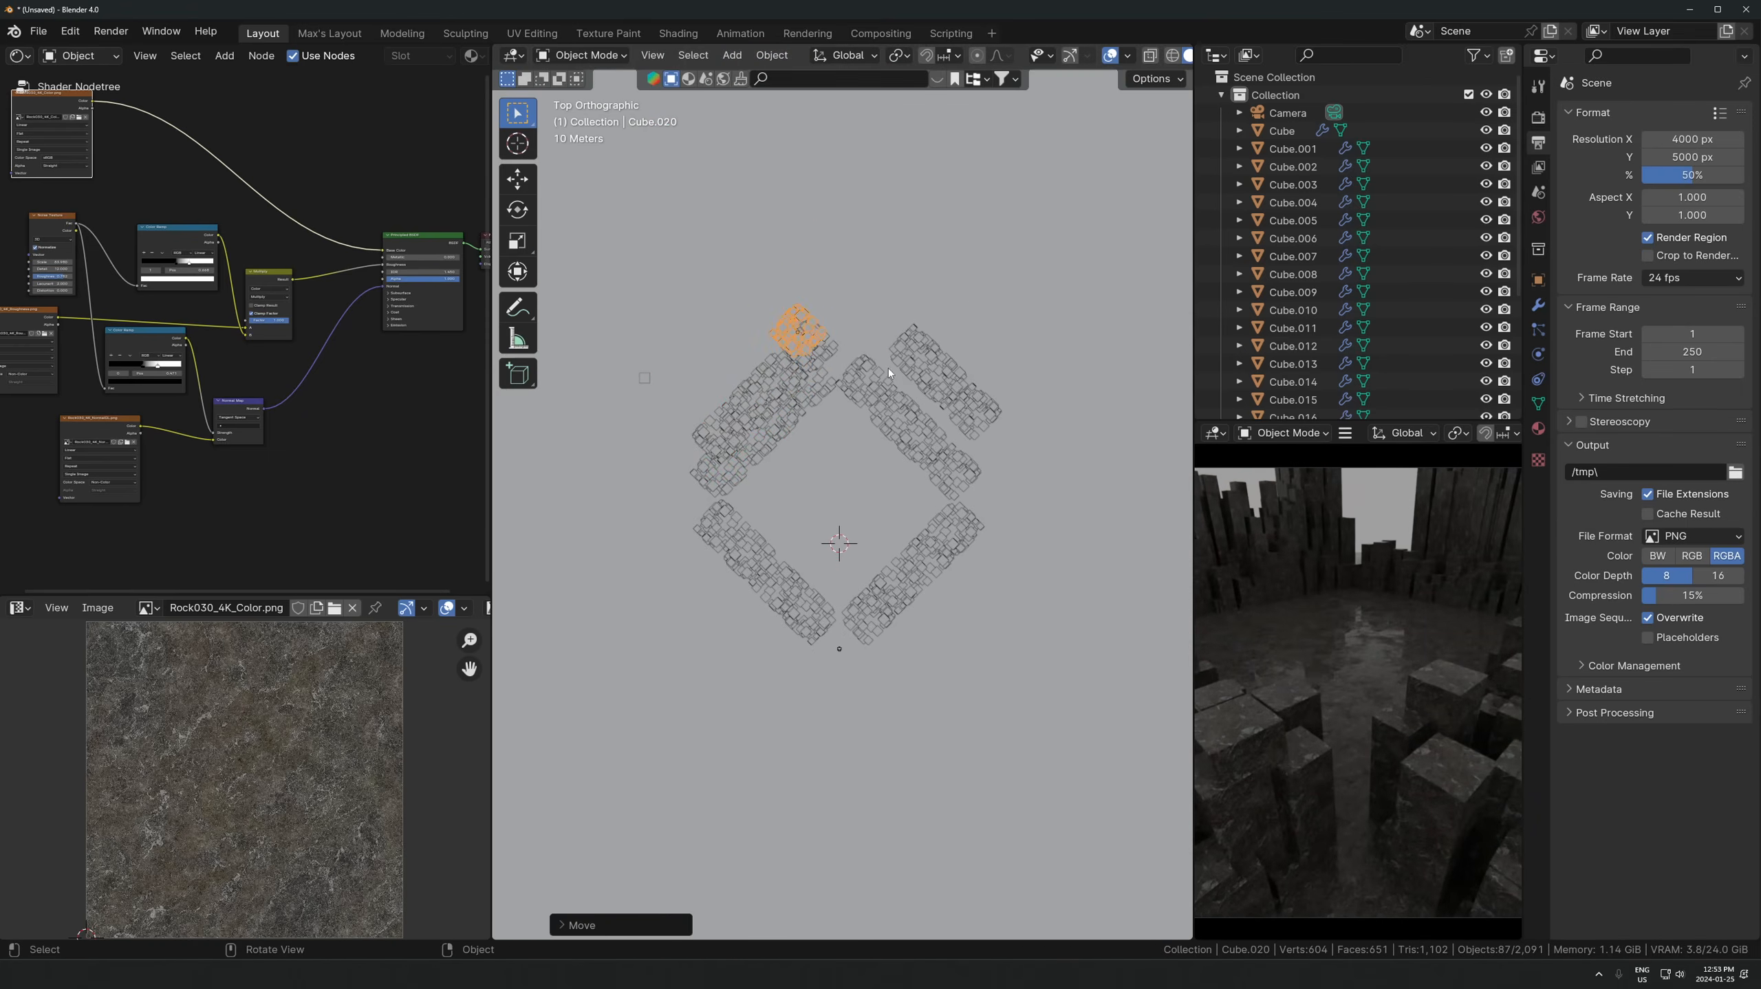
pyautogui.scroll(1, 811, 325)
pyautogui.press('g')
pyautogui.click(837, 335)
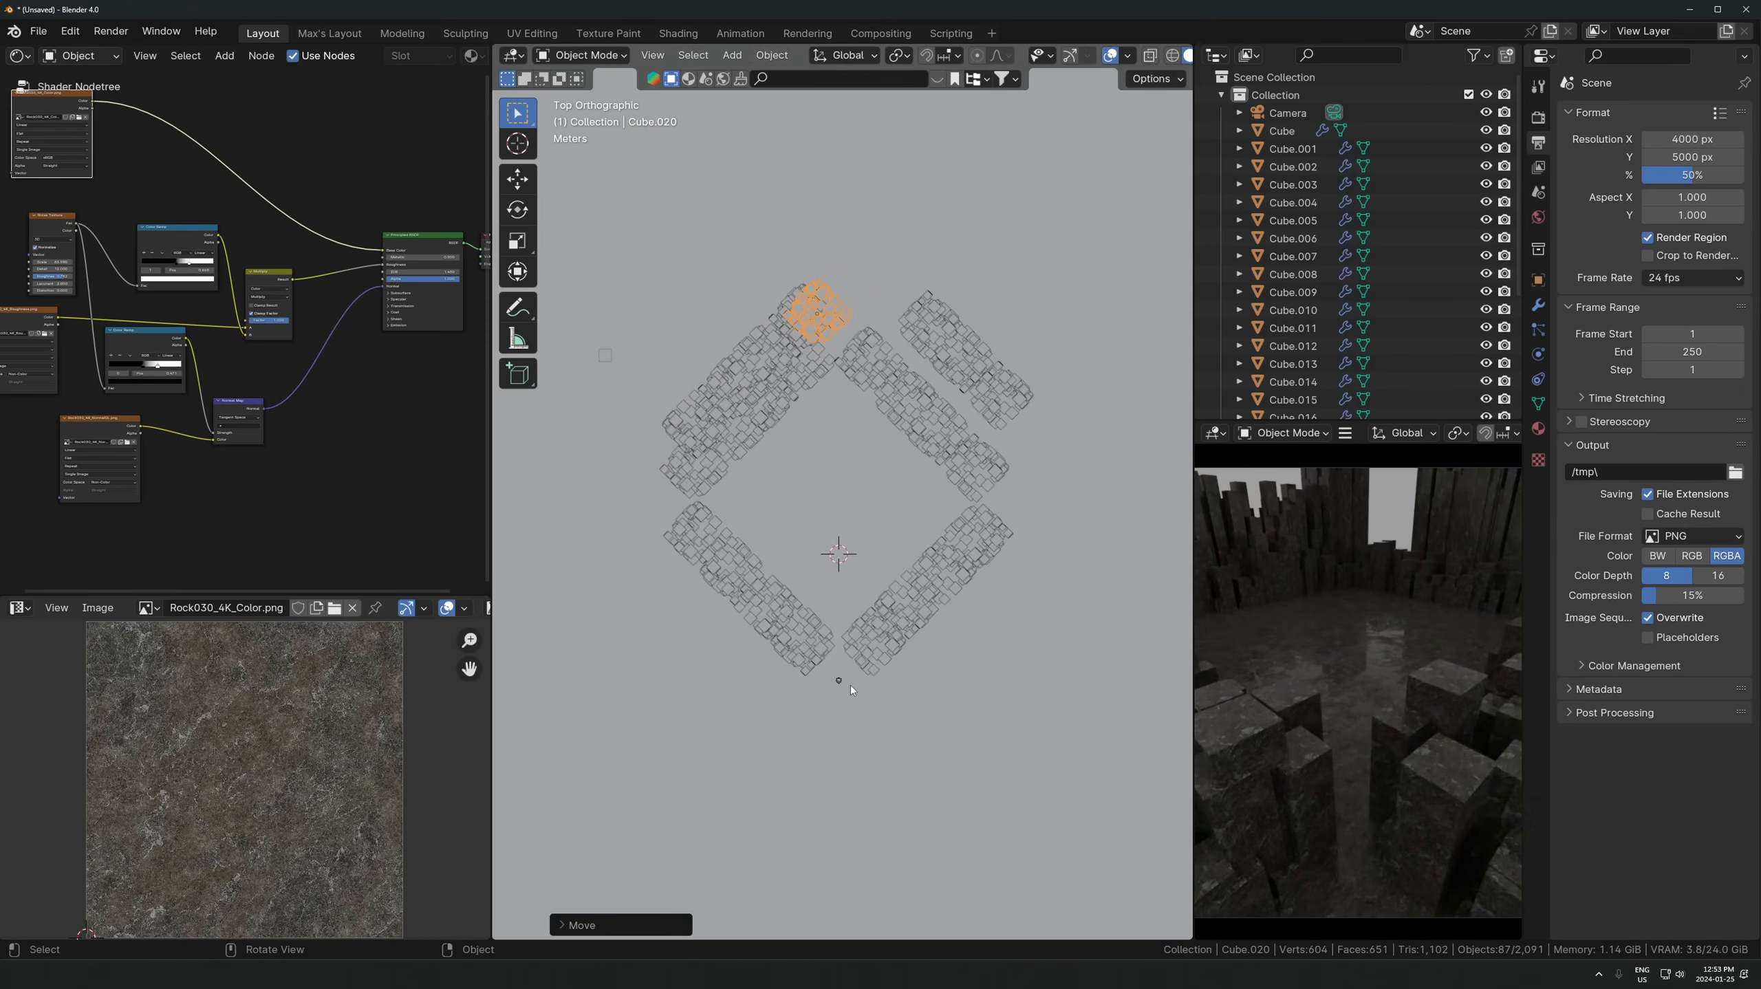
# - Select the camera and set its focal length to 16 mm
pyautogui.click(840, 681)
pyautogui.press('KP_0')
pyautogui.click(1539, 355)
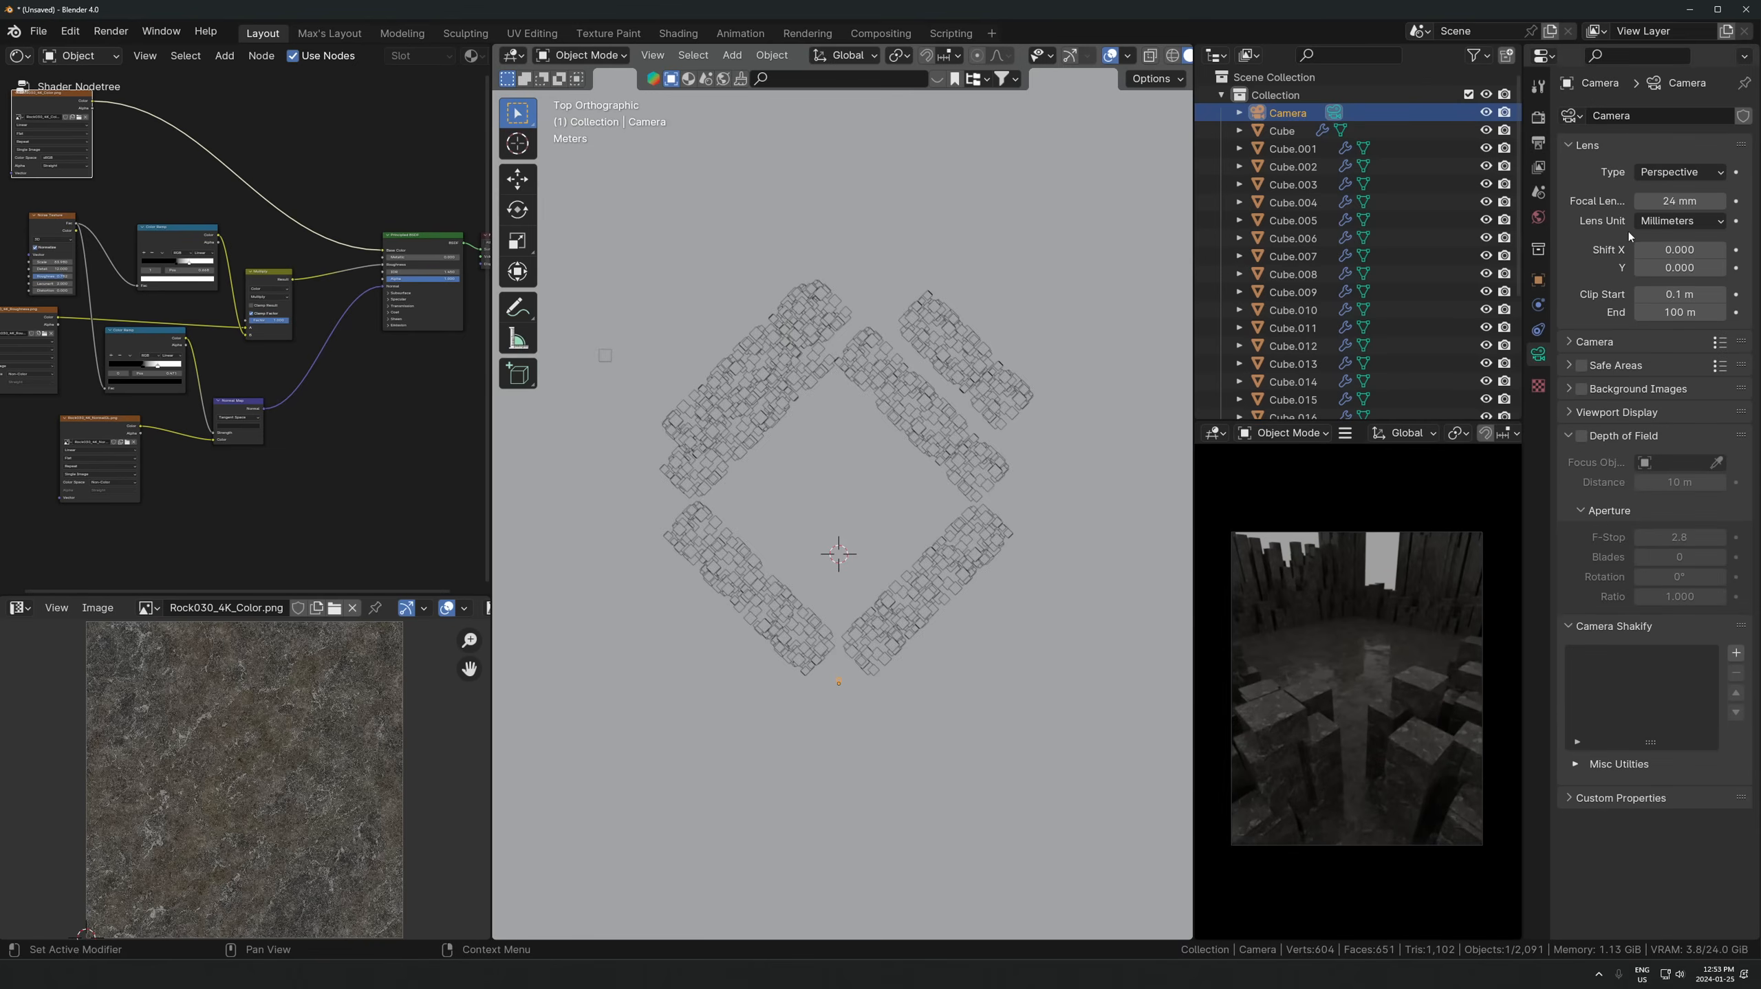
pyautogui.moveTo(1679, 201); pyautogui.dragTo(1649, 201)
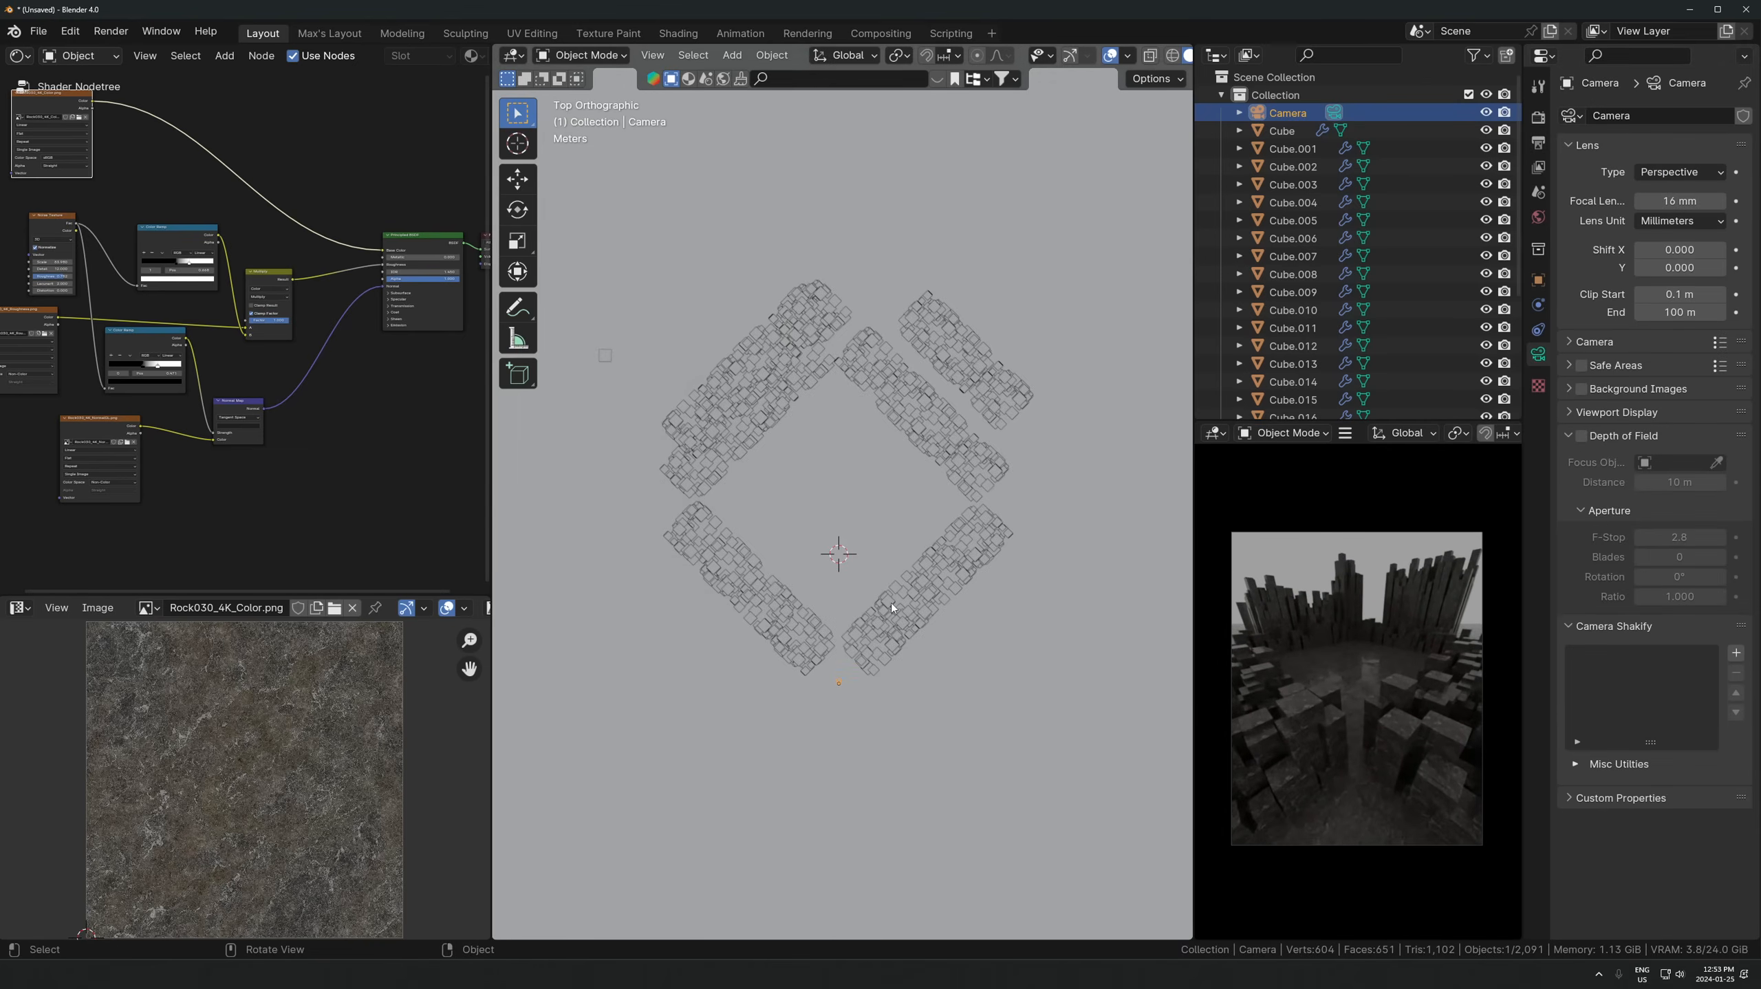
# - Make a linked duplicate of a right-side cluster, lower it along Z, and slide it into the gap at the front corner
pyautogui.hotkey('shift', 'z')
pyautogui.moveTo(891, 608); pyautogui.dragTo(720, 551, button='middle')
pyautogui.click(965, 501)
pyautogui.hotkey('alt', 'd')
pyautogui.press('z')
pyautogui.click(970, 515)
pyautogui.moveTo(969, 515); pyautogui.dragTo(908, 572, button='middle')
pyautogui.press('g')
pyautogui.hotkey('shift', 'z')
pyautogui.click(893, 602)
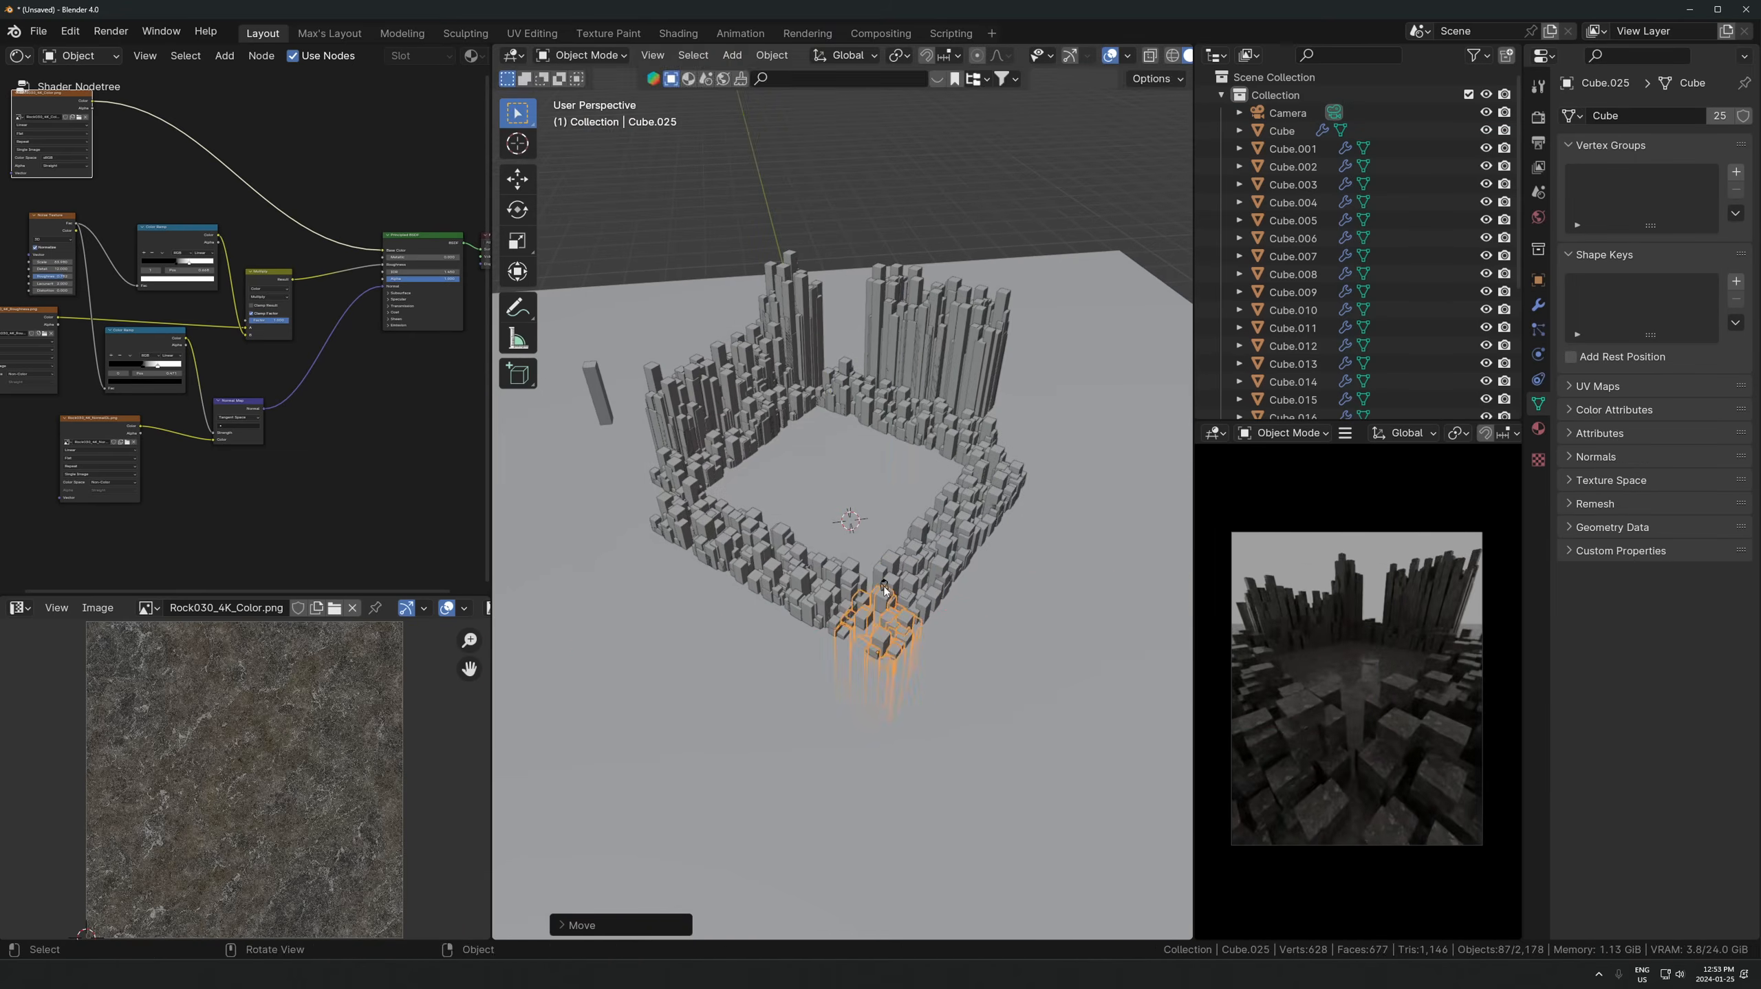
# - Working through the camera, add linked duplicates of tall clusters at the rear corner and along the right wall
pyautogui.press('KP_0')
pyautogui.click(911, 434)
pyautogui.hotkey('alt', 'd')
pyautogui.click(951, 386)
pyautogui.keyDown('shift'); pyautogui.moveTo(951, 387); pyautogui.dragTo(867, 305, button='middle'); pyautogui.keyUp('shift')
pyautogui.hotkey('alt', 'd')
pyautogui.press('g')
pyautogui.click(941, 345)
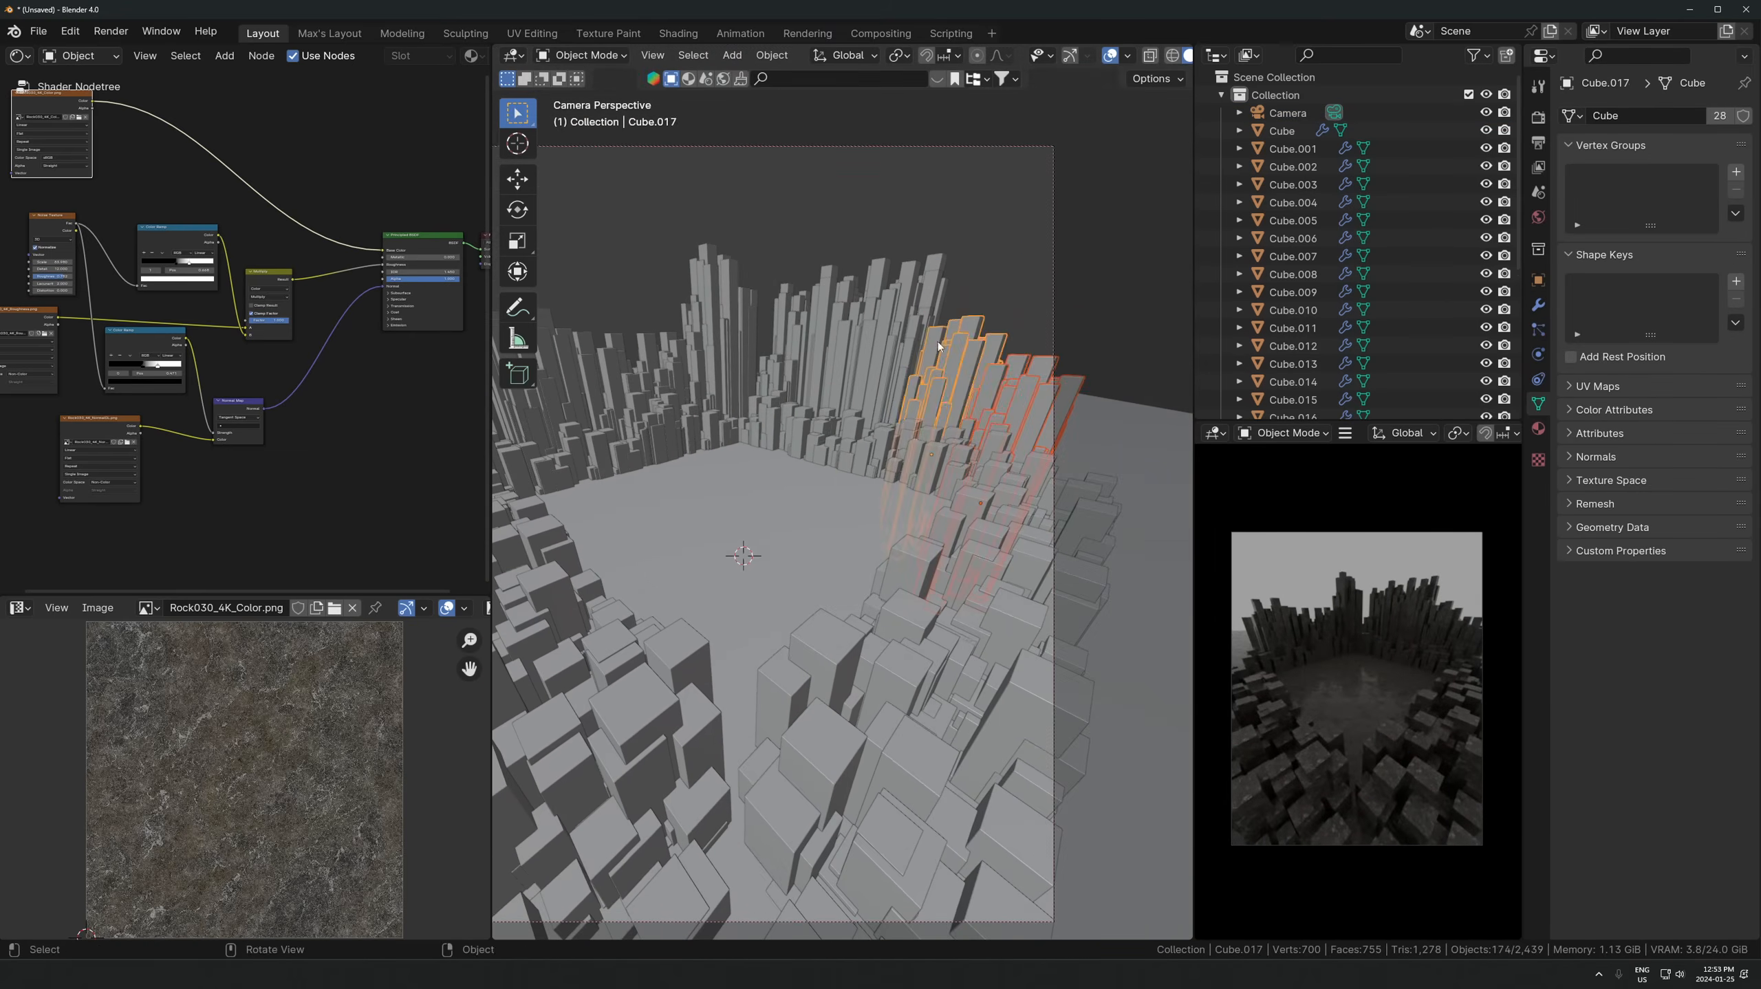
# - Make a linked duplicate of two tall right-side clusters and place it outside the front-left wall
pyautogui.moveTo(941, 350); pyautogui.dragTo(921, 443, button='middle')
pyautogui.click(944, 346)
pyautogui.keyDown('shift'); pyautogui.click(1002, 404); pyautogui.keyUp('shift')
pyautogui.hotkey('alt', 'd')
pyautogui.click(672, 568)
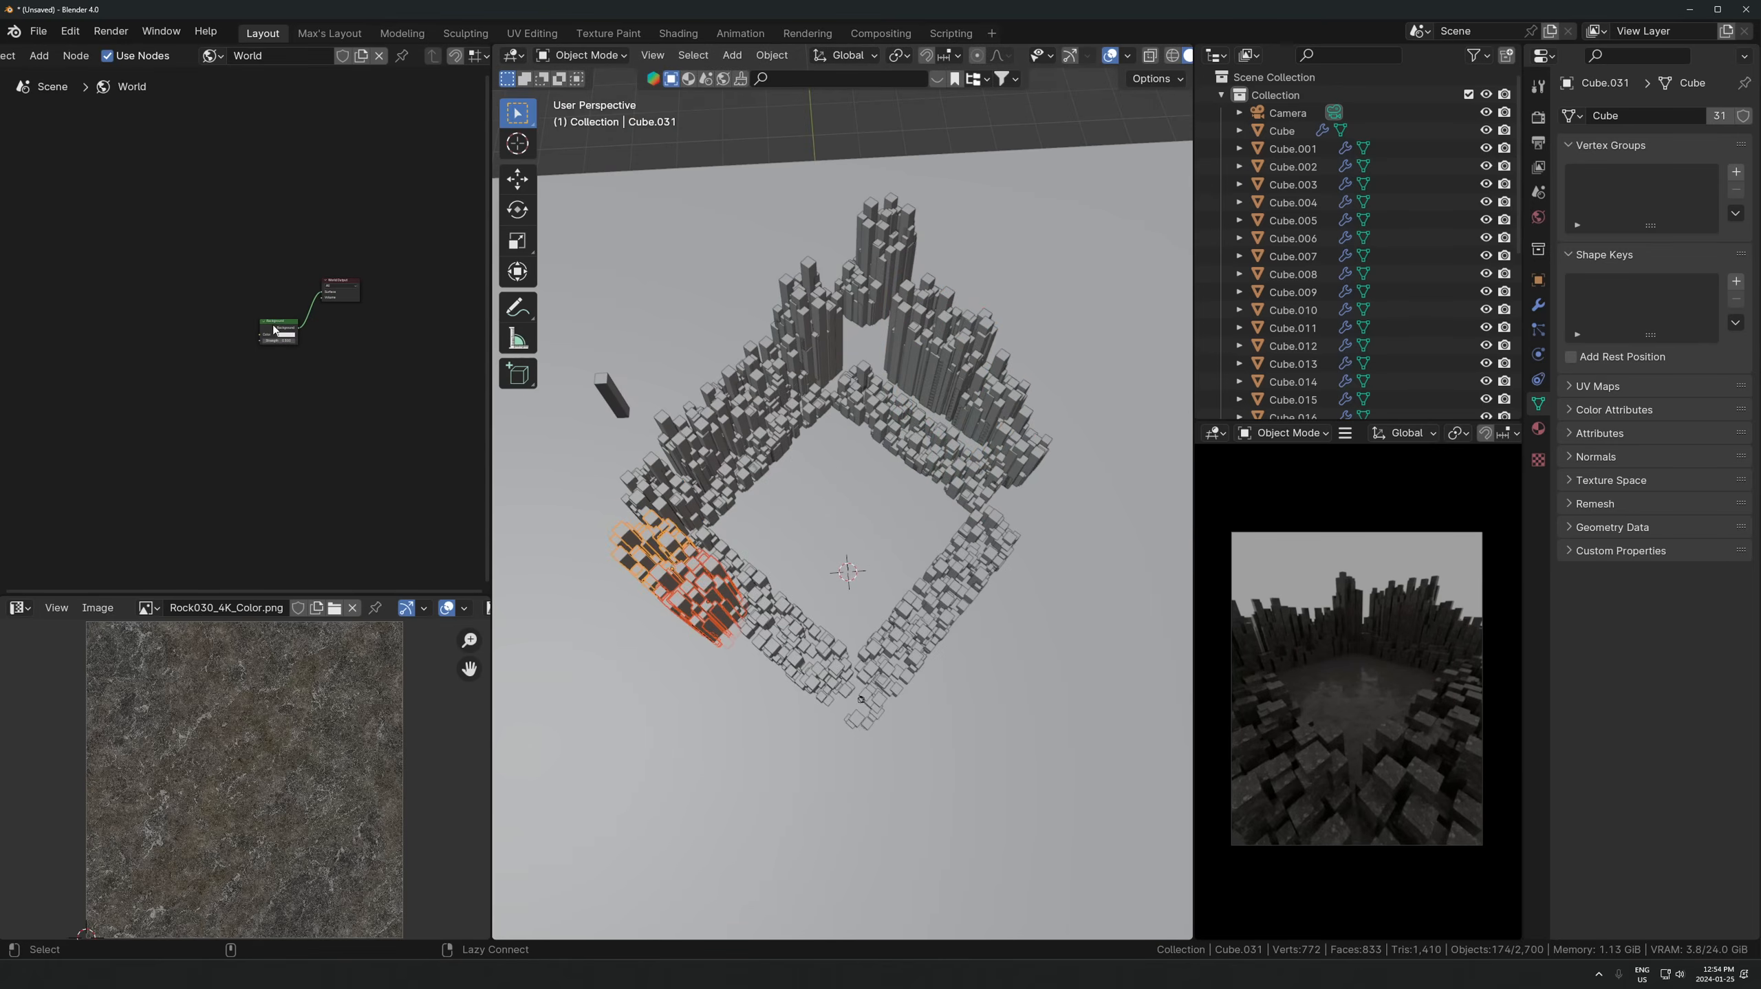
# - Detach the world's Background node from the World Output and add a spot light to the scene
pyautogui.keyDown('alt'); pyautogui.moveTo(277, 330); pyautogui.dragTo(254, 362); pyautogui.keyUp('alt')
pyautogui.hotkey('shift', 'a')
pyautogui.moveTo(669, 744)
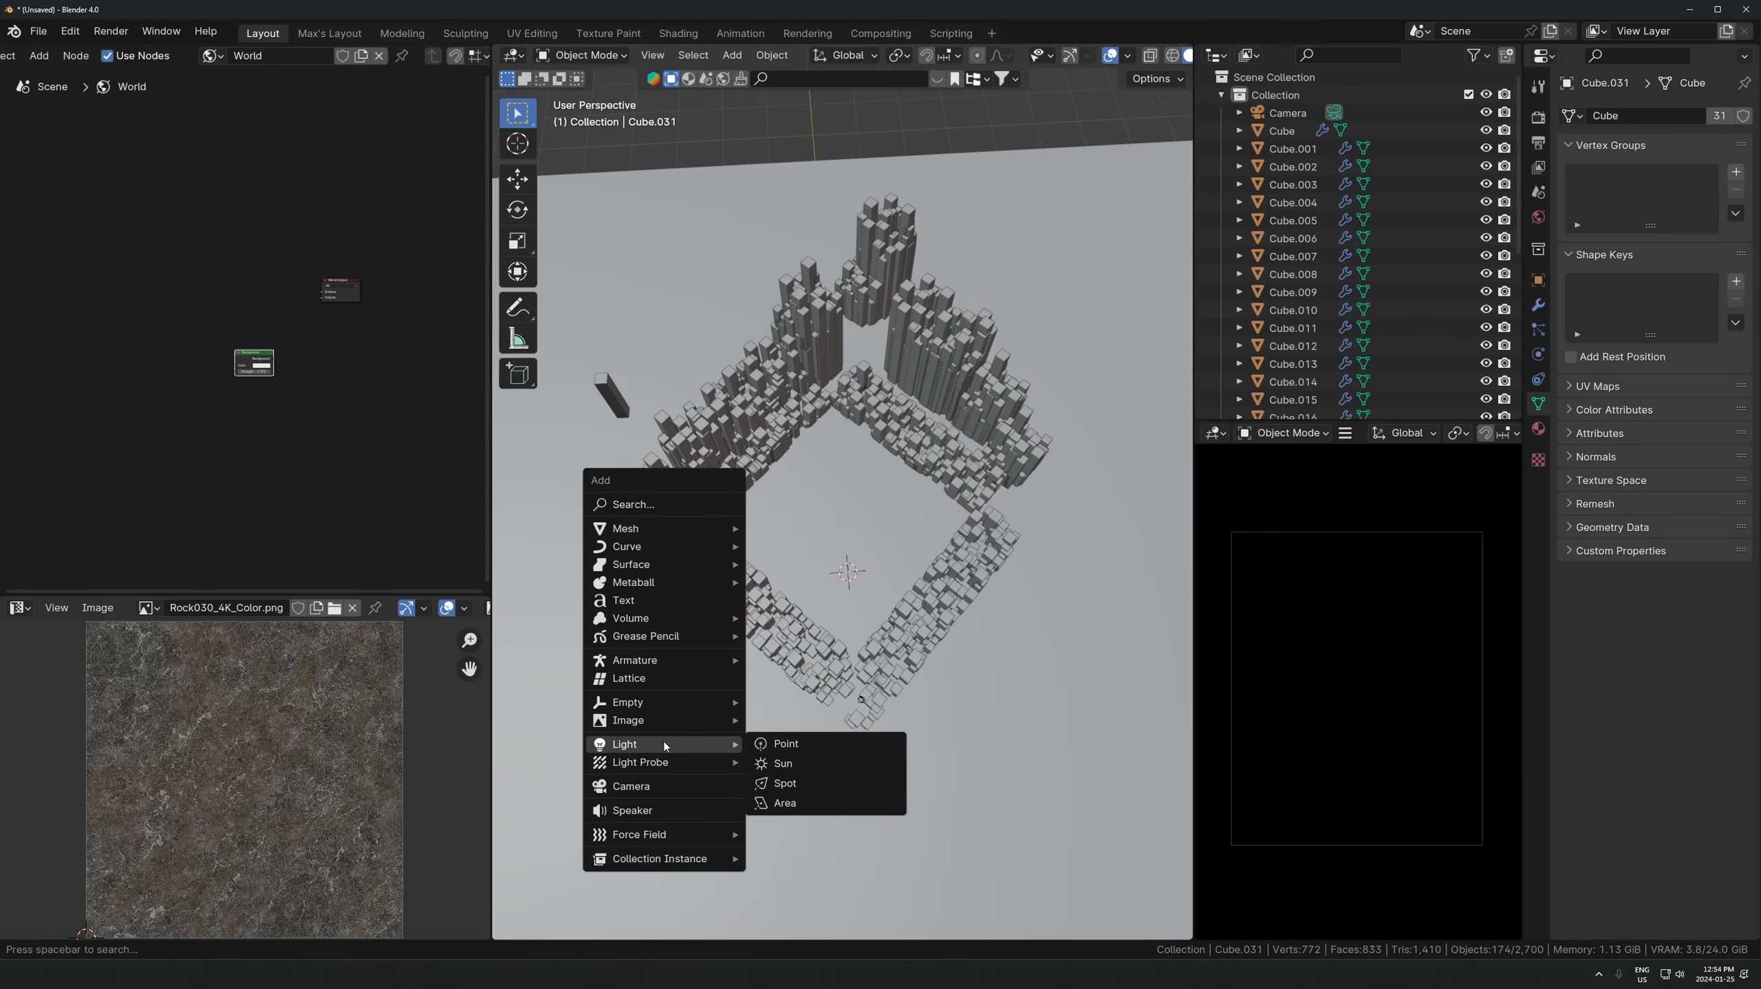
pyautogui.click(787, 790)
# - Raise the spot light high above the left side of the walls and aim it down at the enclosed ground
pyautogui.moveTo(784, 776); pyautogui.dragTo(911, 452, button='middle')
pyautogui.press('g')
pyautogui.click(837, 272)
pyautogui.press('r')
pyautogui.click(1025, 322)
pyautogui.press('g')
pyautogui.click(949, 265)
# - Set the spot light's power to 1.2231 MW and its radius to 2.75 m
pyautogui.click(1682, 237)
pyautogui.write('123123')
pyautogui.press('Return')
pyautogui.click(1655, 237)
pyautogui.click(1651, 237)
pyautogui.write('2')
pyautogui.press('Return')
pyautogui.click(1683, 264)
pyautogui.write('2.75')
pyautogui.press('Return')
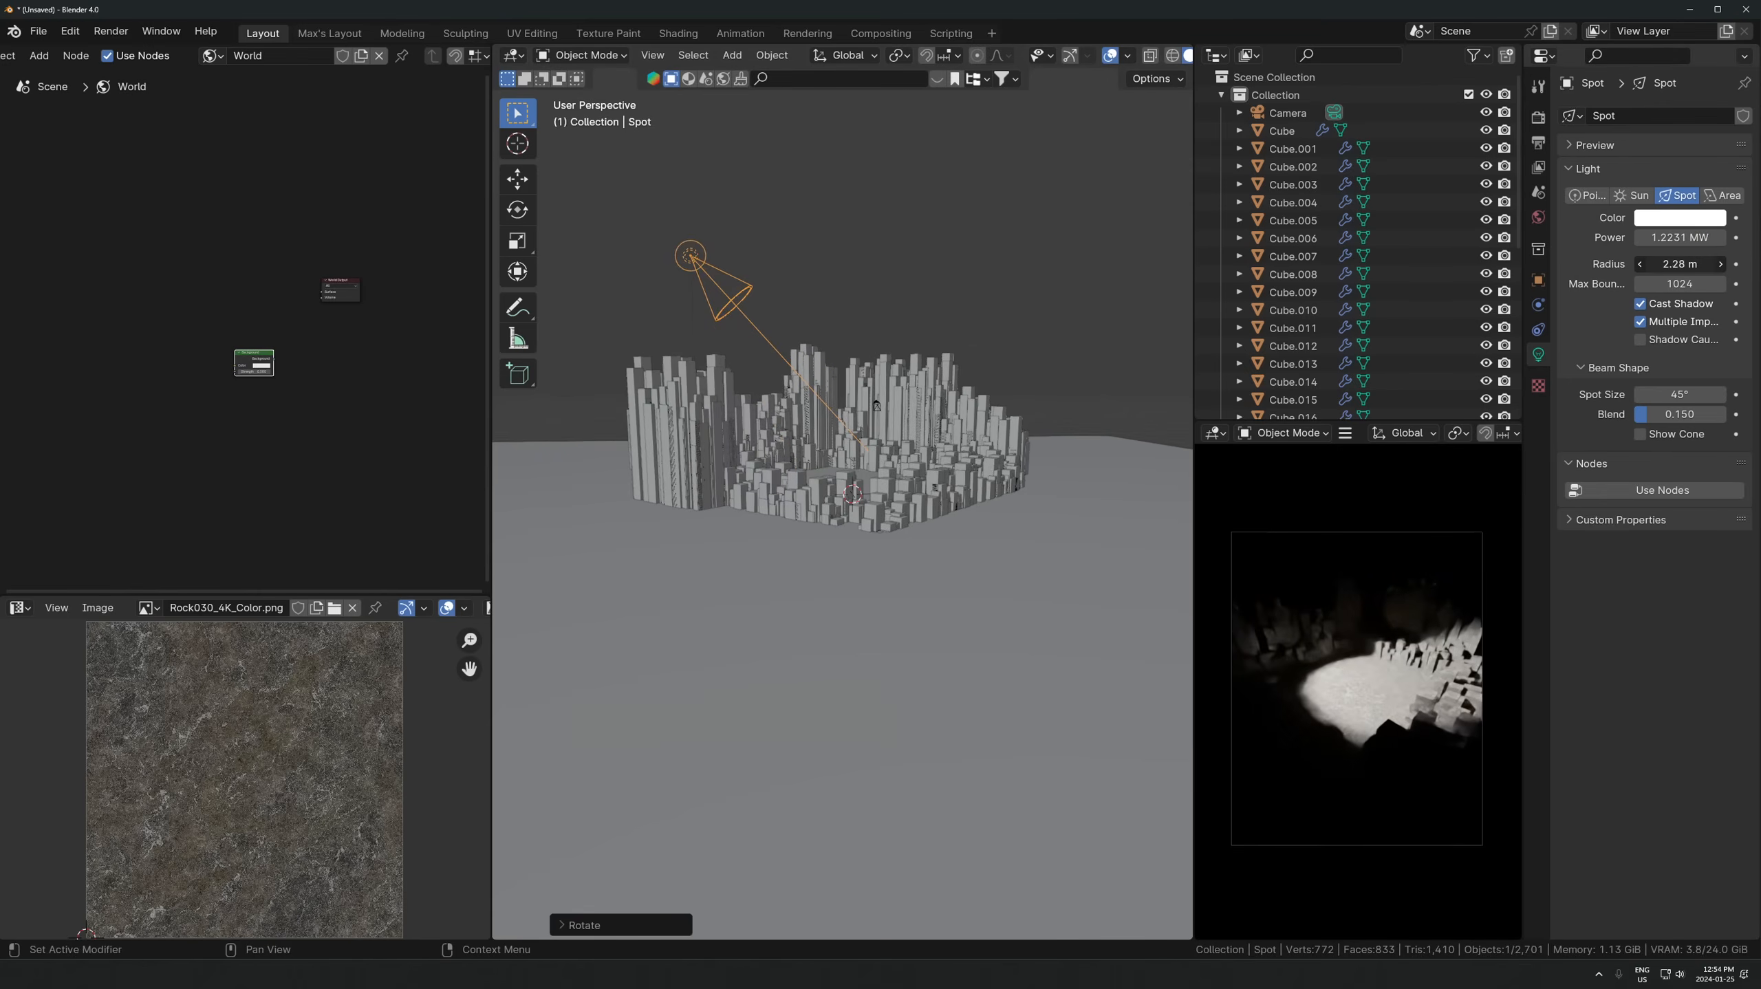
# - Move the spot light farther out from the pillar walls and re-aim it toward the enclosure
pyautogui.scroll(-2, 1108, 533)
pyautogui.press('g')
pyautogui.click(1025, 533)
pyautogui.press('r')
pyautogui.click(1033, 443)
pyautogui.press('g')
pyautogui.click(970, 450)
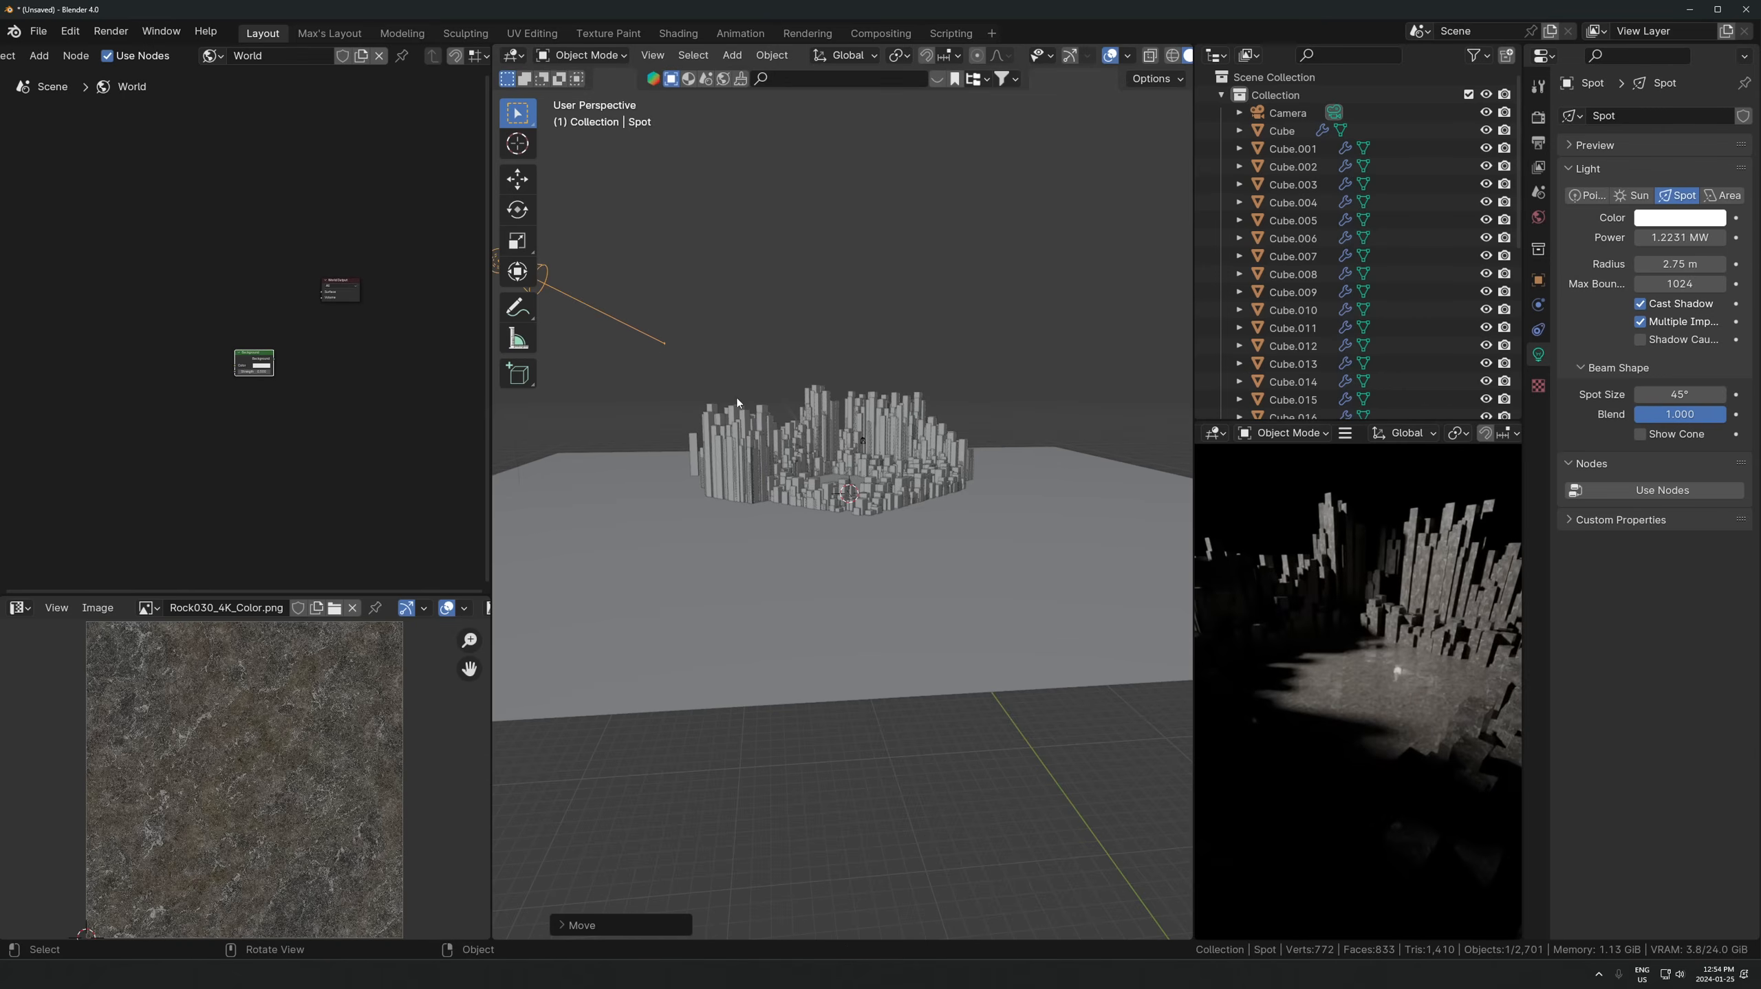
# - Rotate the spot light so its beam falls on the central ground and the foreground pillars
pyautogui.scroll(-3, 736, 426)
pyautogui.press('r')
pyautogui.click(971, 377)
pyautogui.scroll(3, 790, 506)
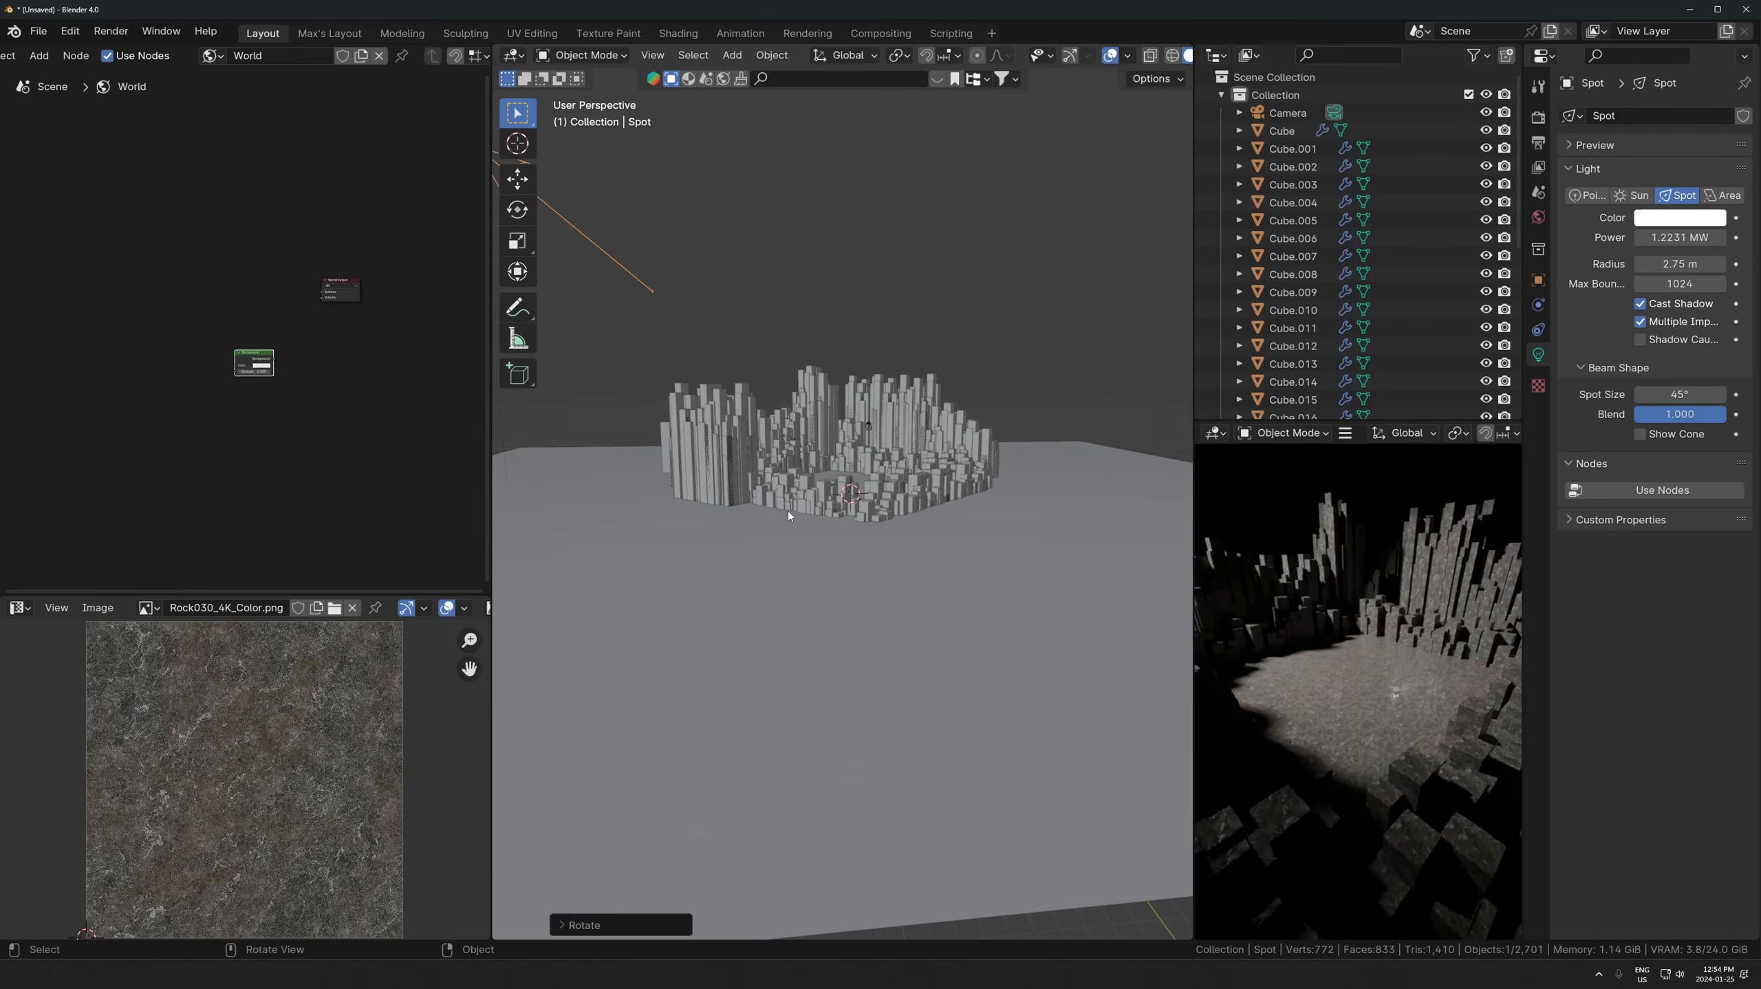
pyautogui.scroll(-2, 876, 412)
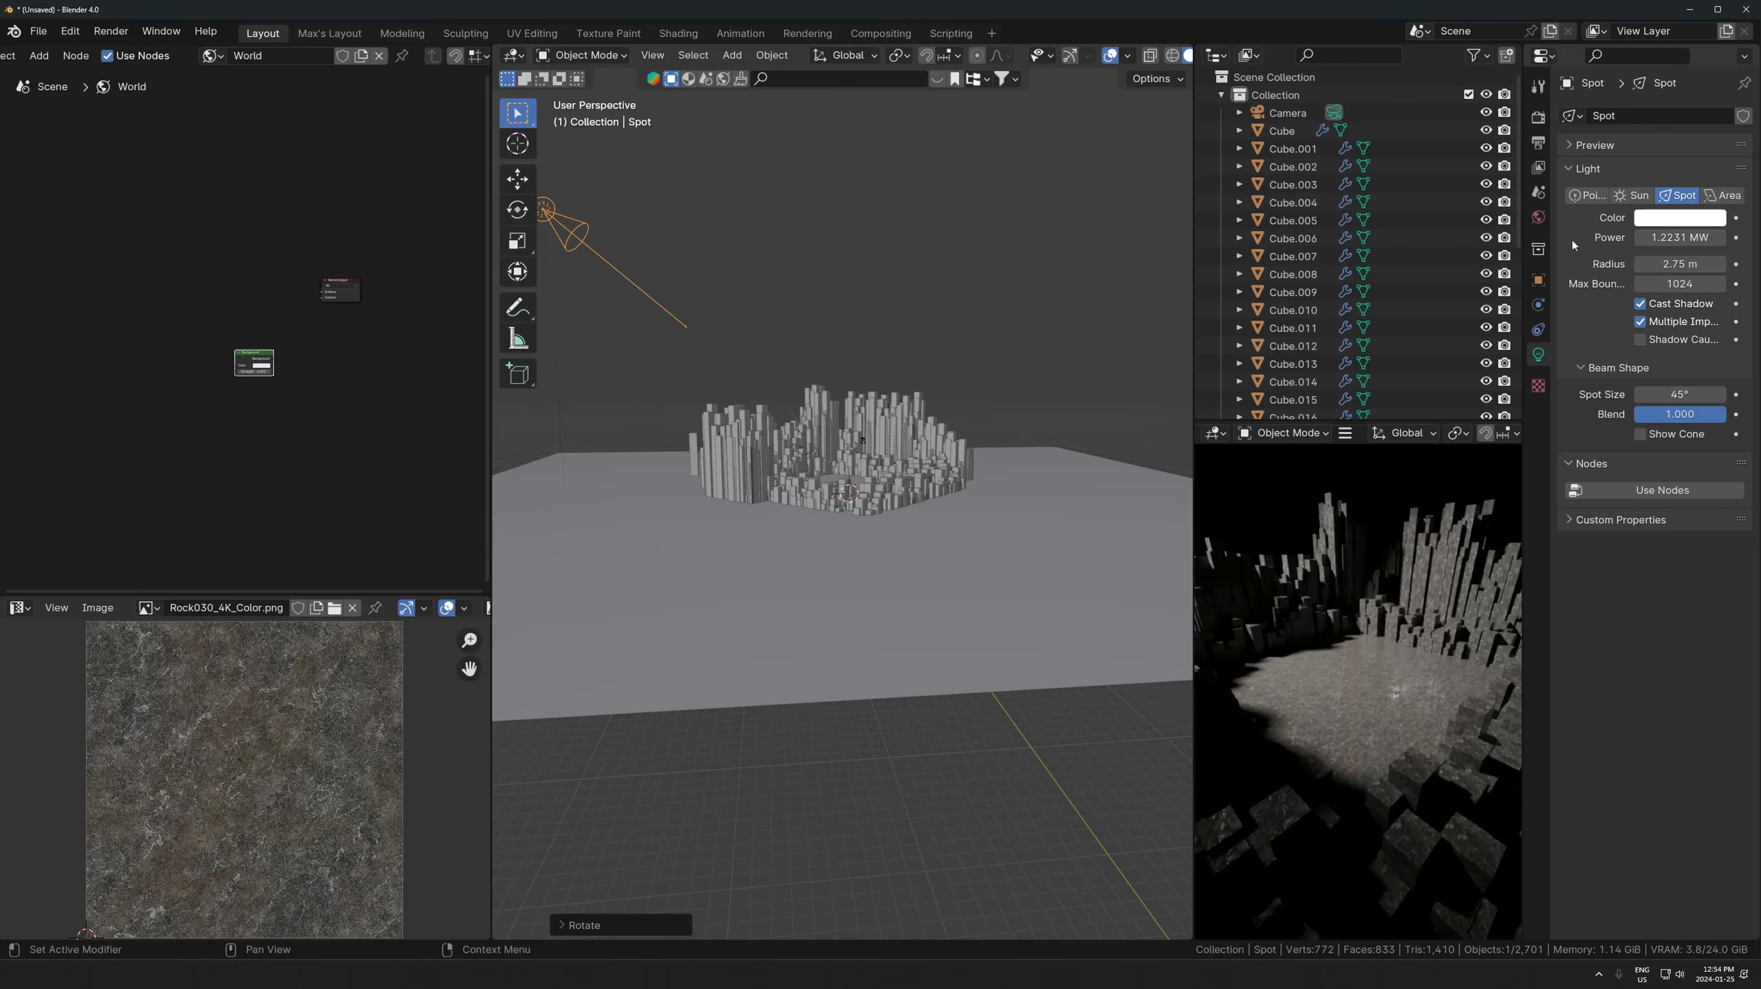
# - Add a cube at the centre of the scene, enlarge it, and raise it about 18 m vertically
pyautogui.moveTo(797, 174); pyautogui.dragTo(739, 224, button='middle')
pyautogui.hotkey('shift', 'a')
pyautogui.moveTo(739, 227)
pyautogui.click(842, 245)
pyautogui.press('s')
pyautogui.click(995, 528)
pyautogui.press('g')
pyautogui.press('z')
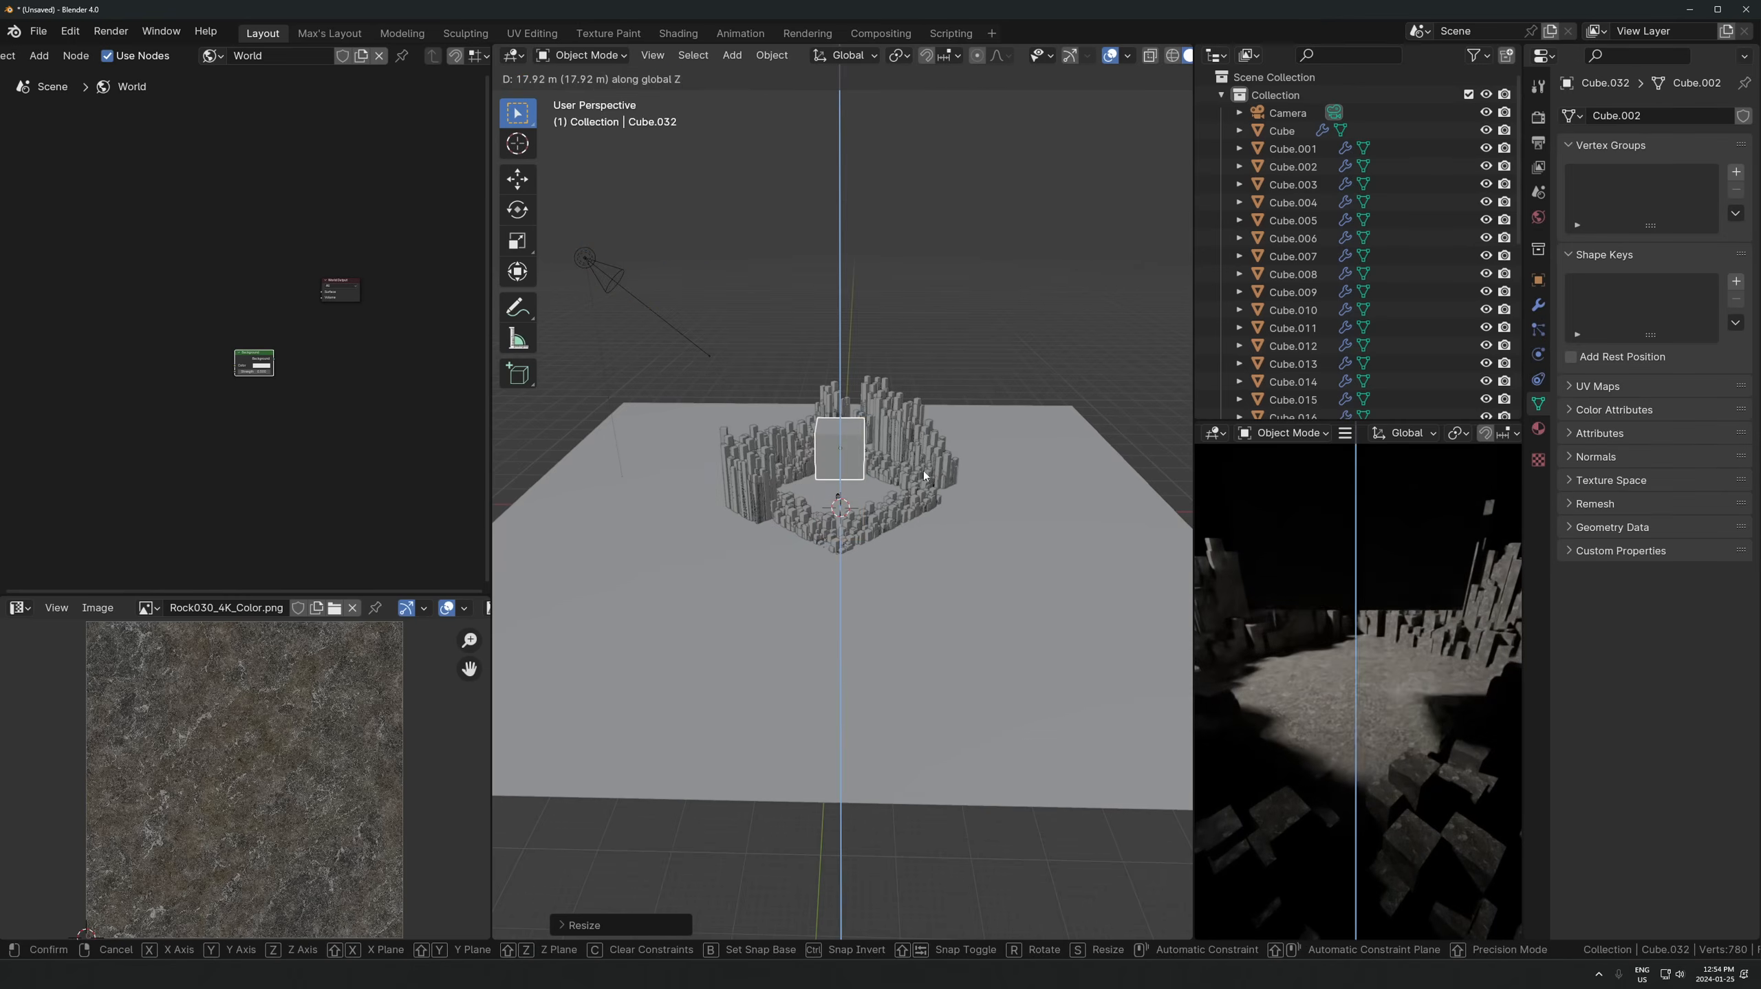
pyautogui.click(987, 478)
# - Scale the cube to 98.114 in X and Y and 44.682 in Z so it encloses the whole scene
pyautogui.press('s')
pyautogui.click(743, 517)
pyautogui.scroll(-5, 980, 427)
pyautogui.press('s')
pyautogui.click(485, 447)
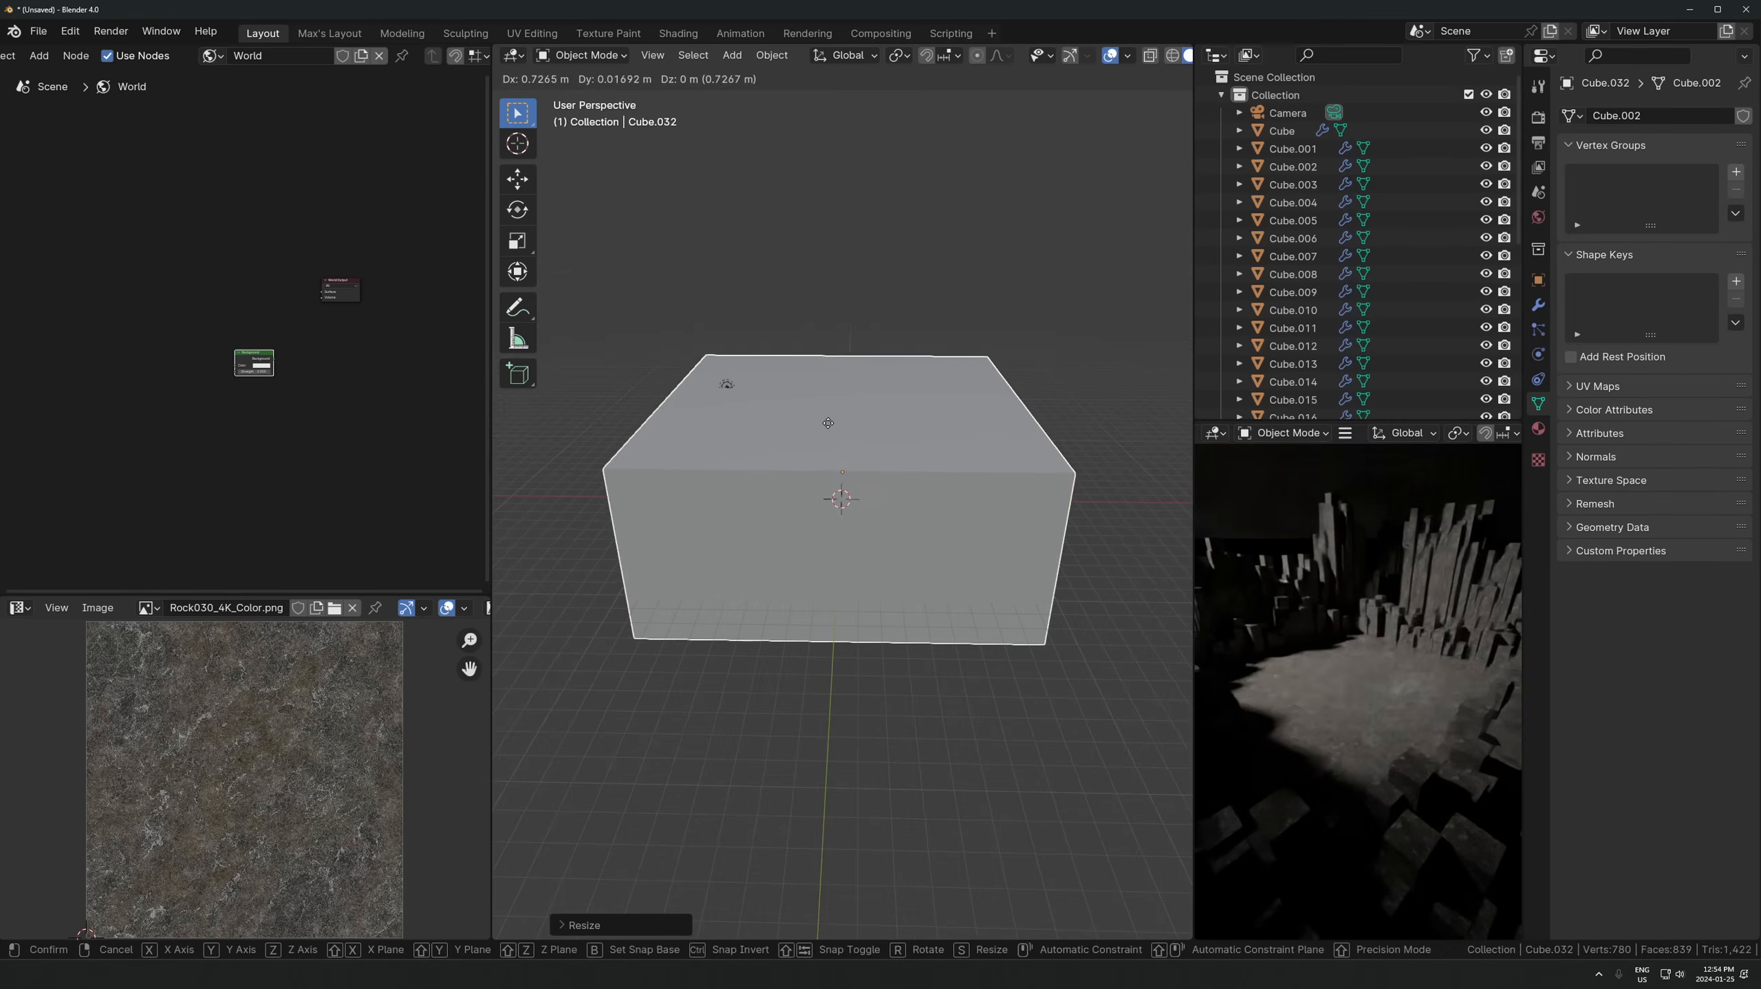
pyautogui.press('q')
pyautogui.click(855, 438)
pyautogui.hotkey('ctrl', 'z')
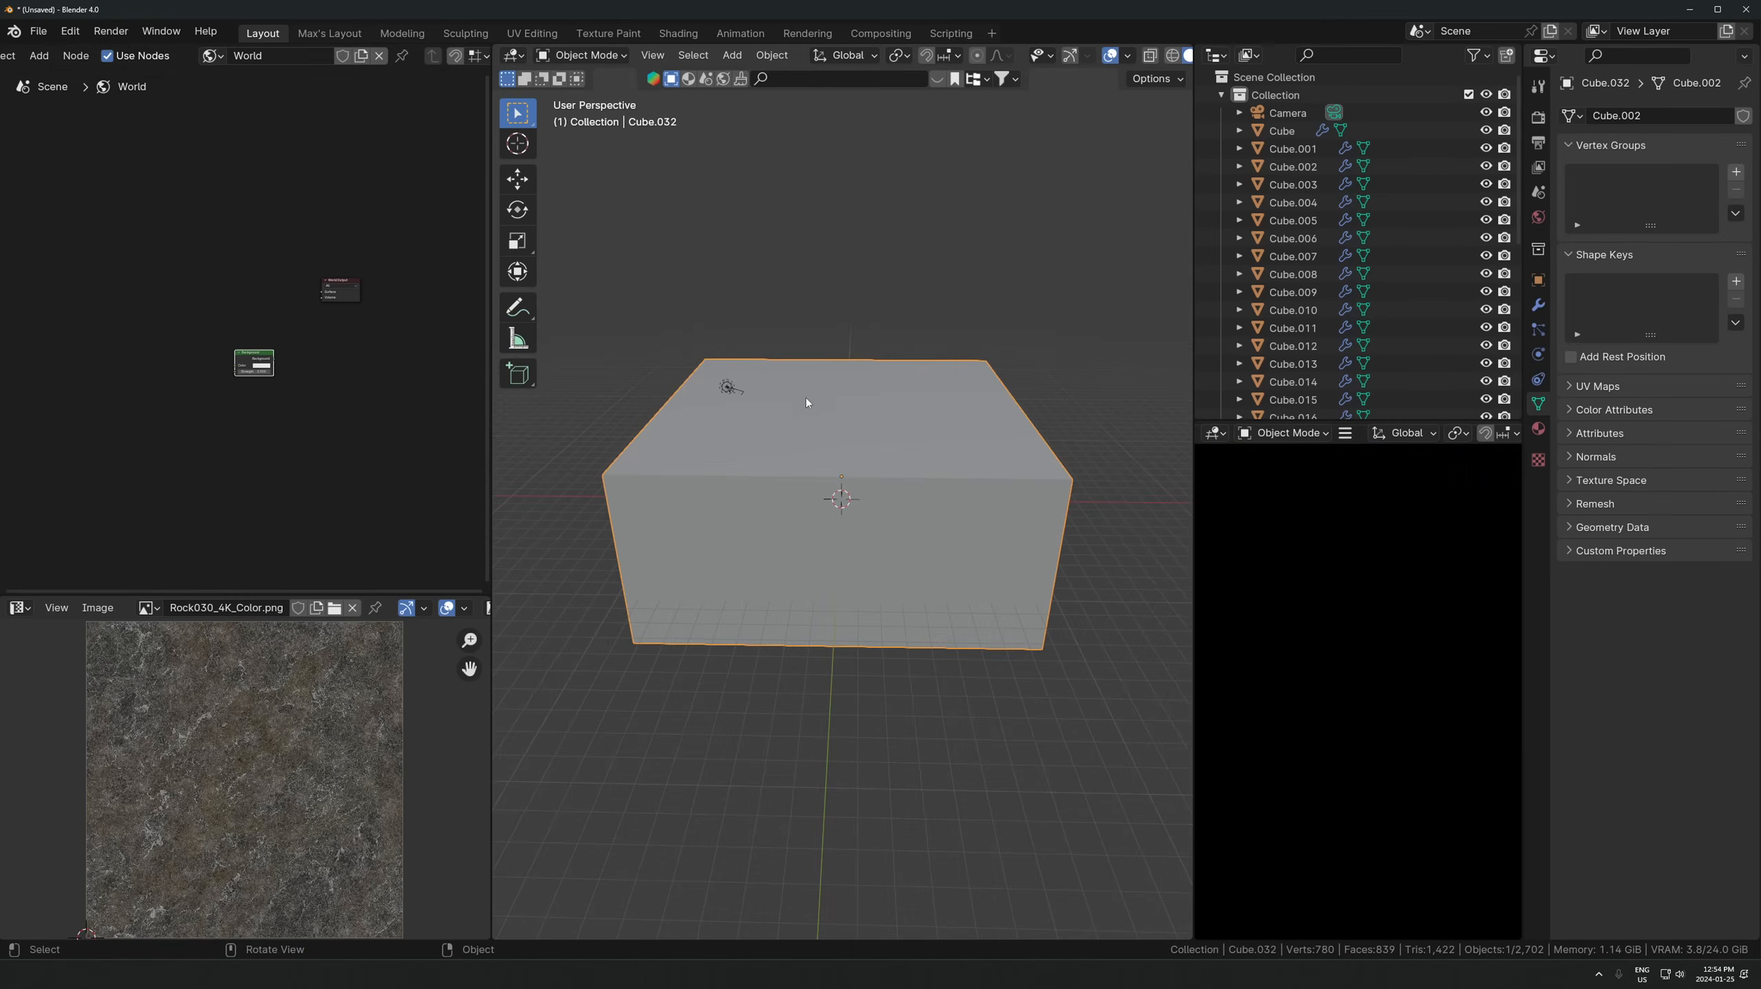
# - Set the enclosing cube's viewport display type to Bounds
pyautogui.click(1539, 281)
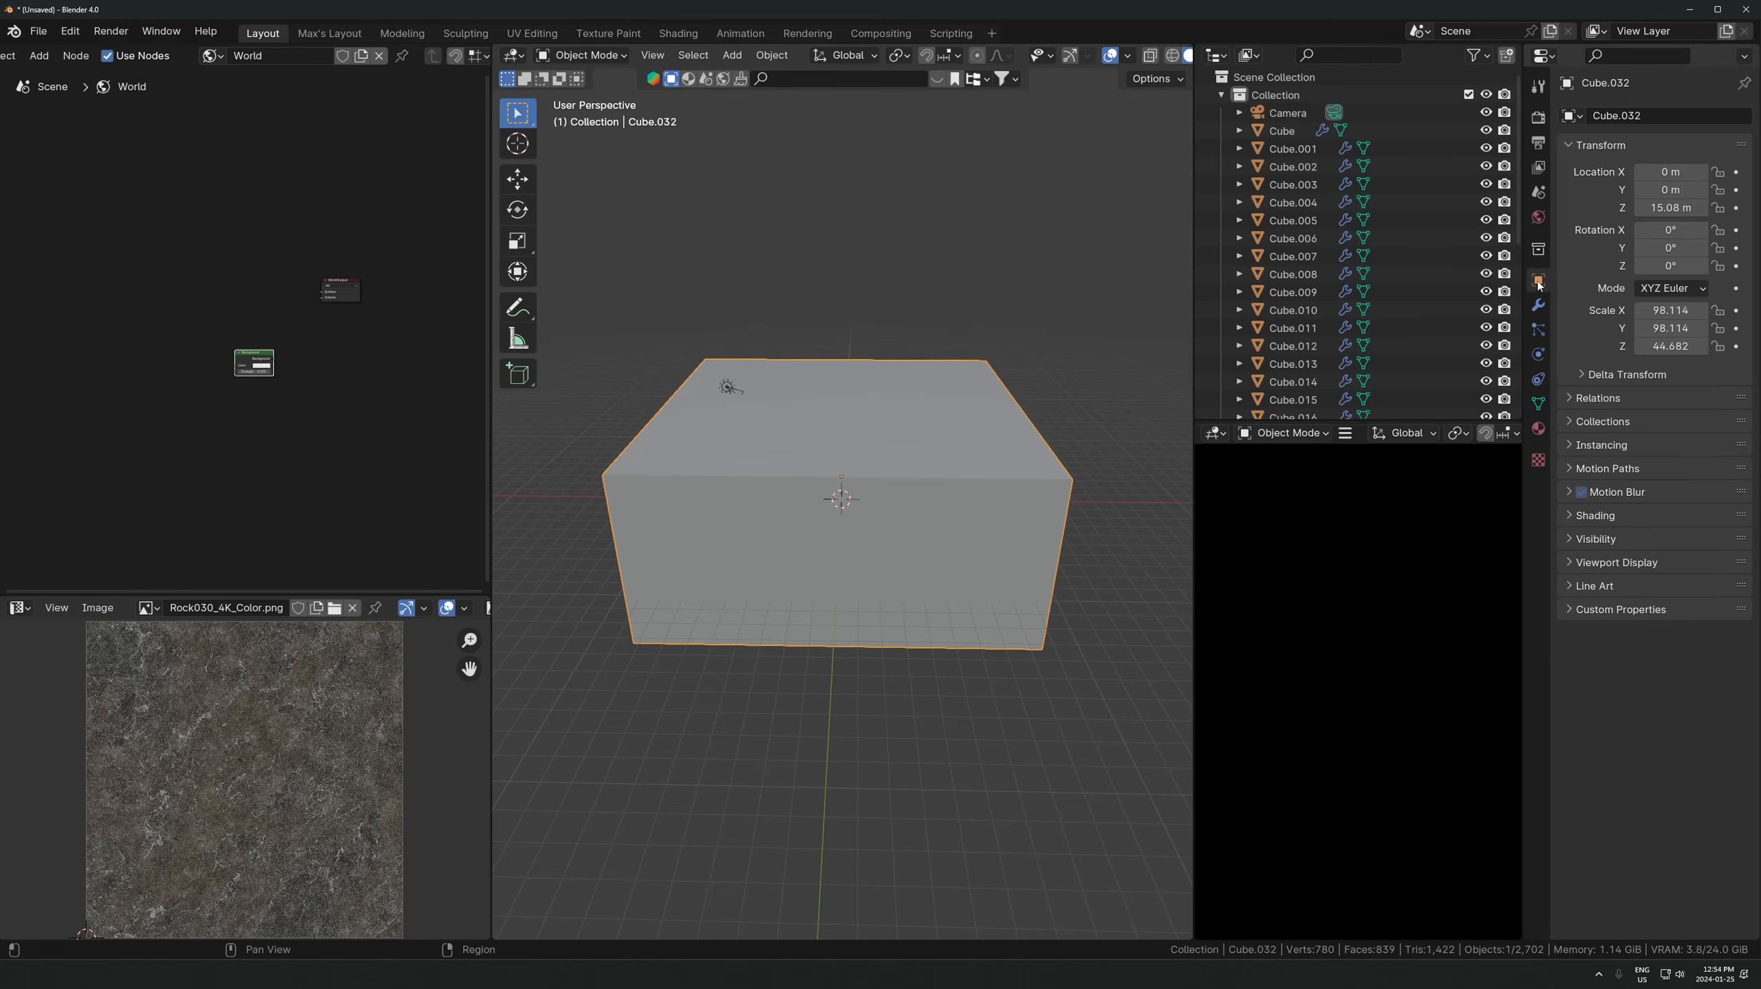
pyautogui.click(1608, 563)
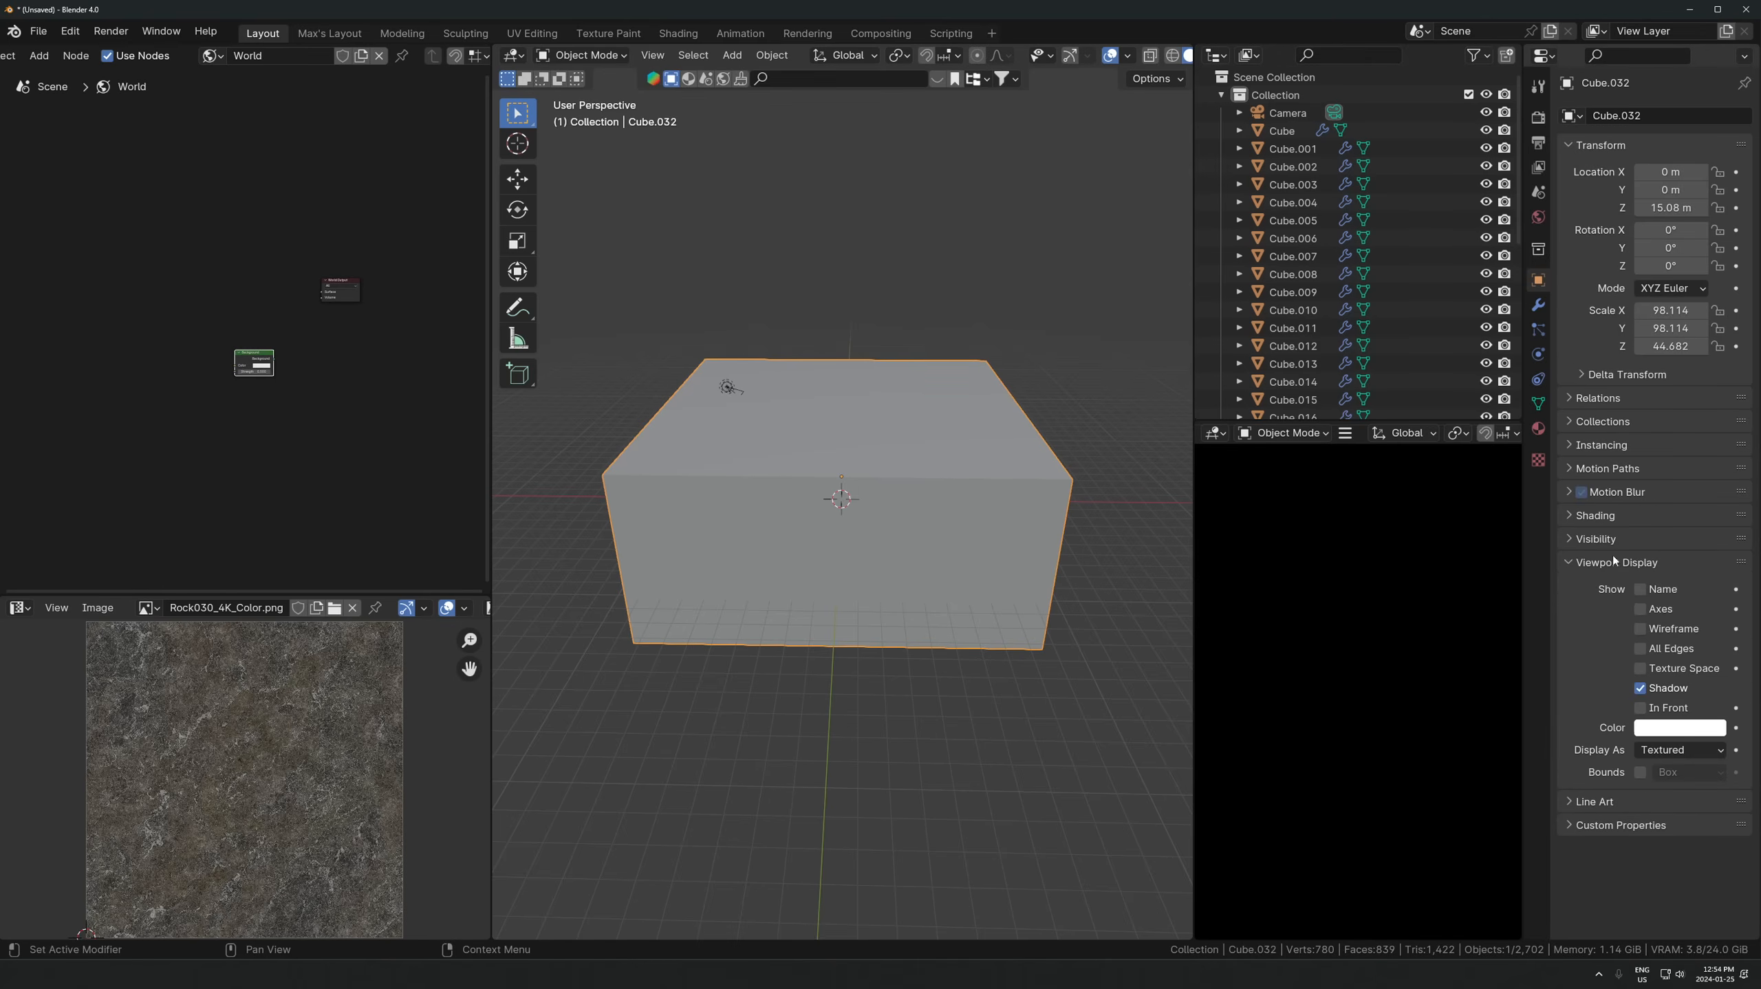
pyautogui.click(1675, 752)
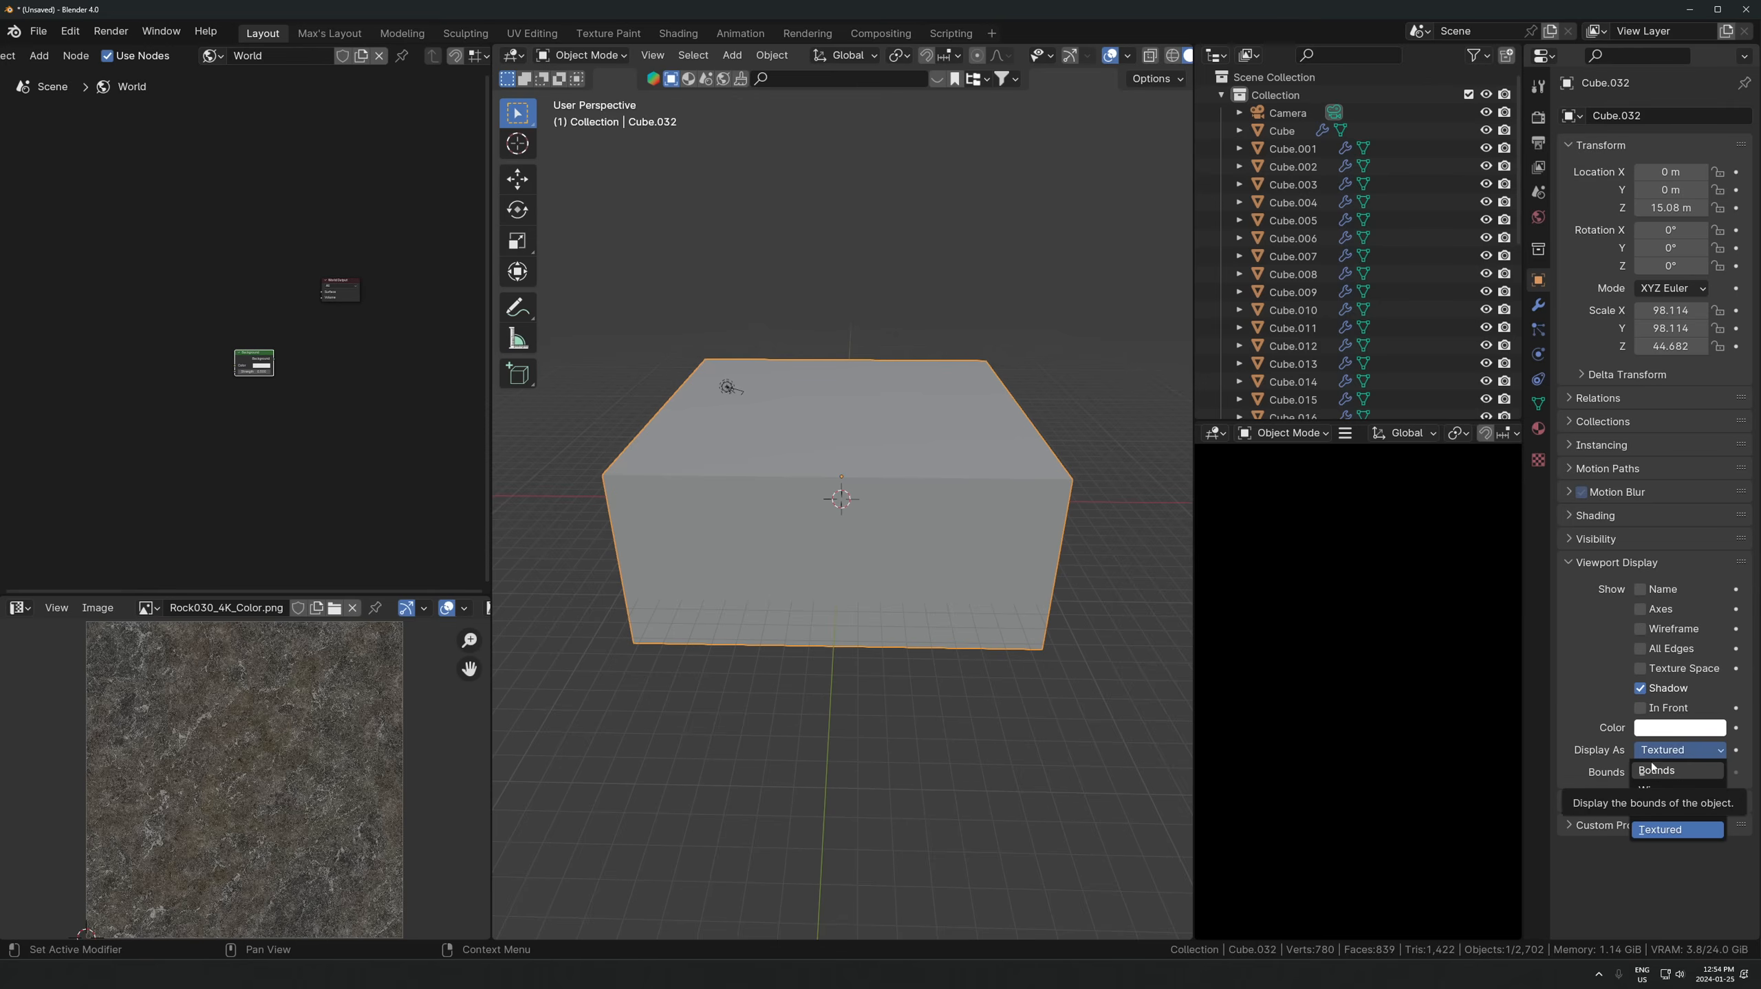
pyautogui.rightClick(1675, 751)
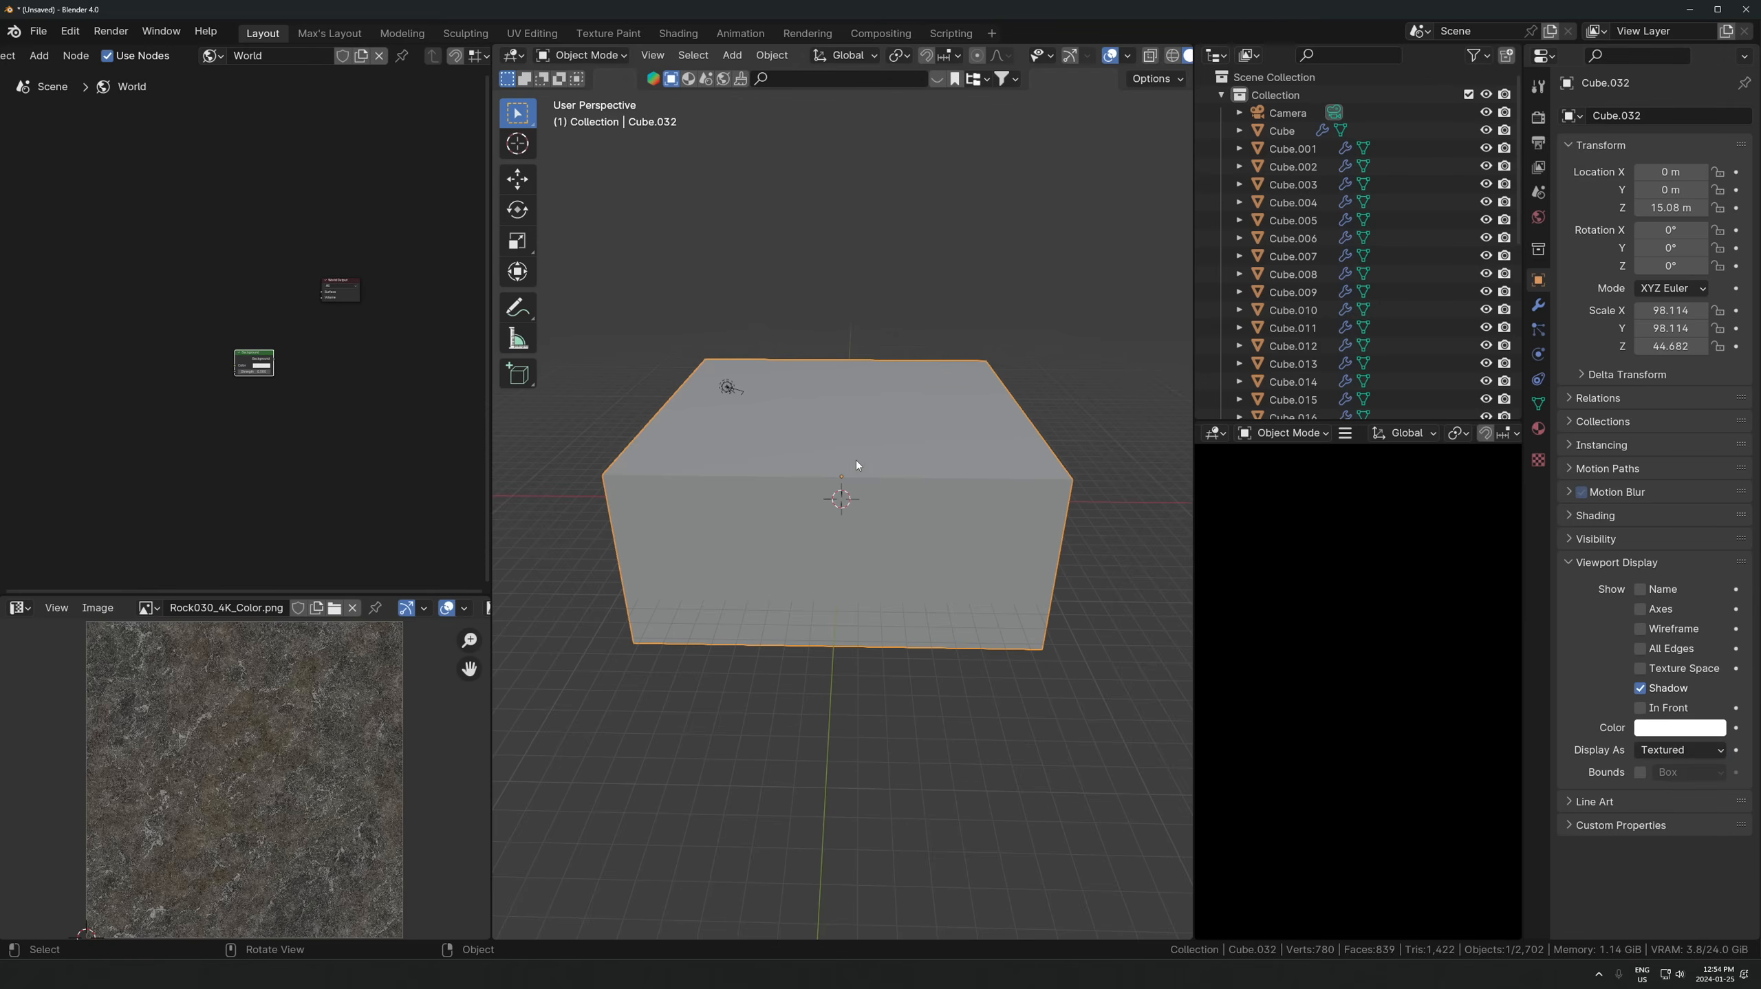
pyautogui.press('d')
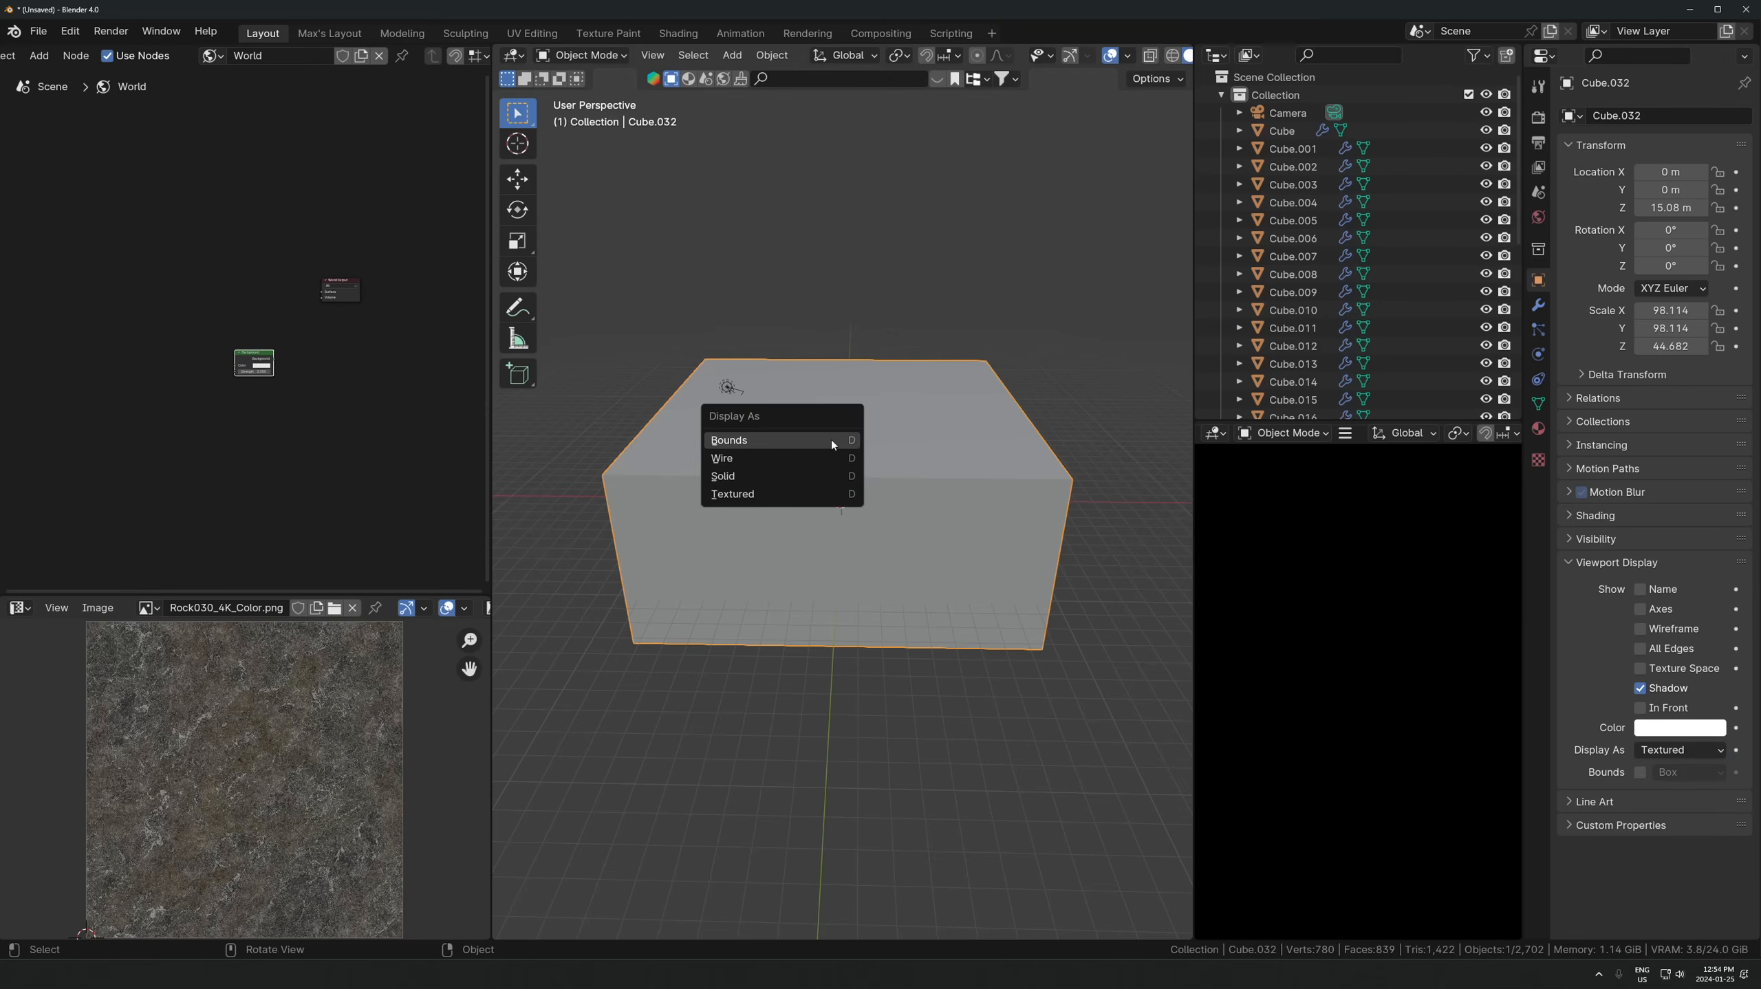
pyautogui.click(757, 440)
# - Give the cube a new material with a Volume Scatter node of density 0.010 feeding the Volume output instead of a surface shader
pyautogui.scroll(3, 80, 59)
pyautogui.click(80, 57)
pyautogui.click(77, 100)
pyautogui.scroll(5, 407, 110)
pyautogui.click(286, 260)
pyautogui.press('x')
pyautogui.hotkey('shift', 'a')
pyautogui.write('sca')
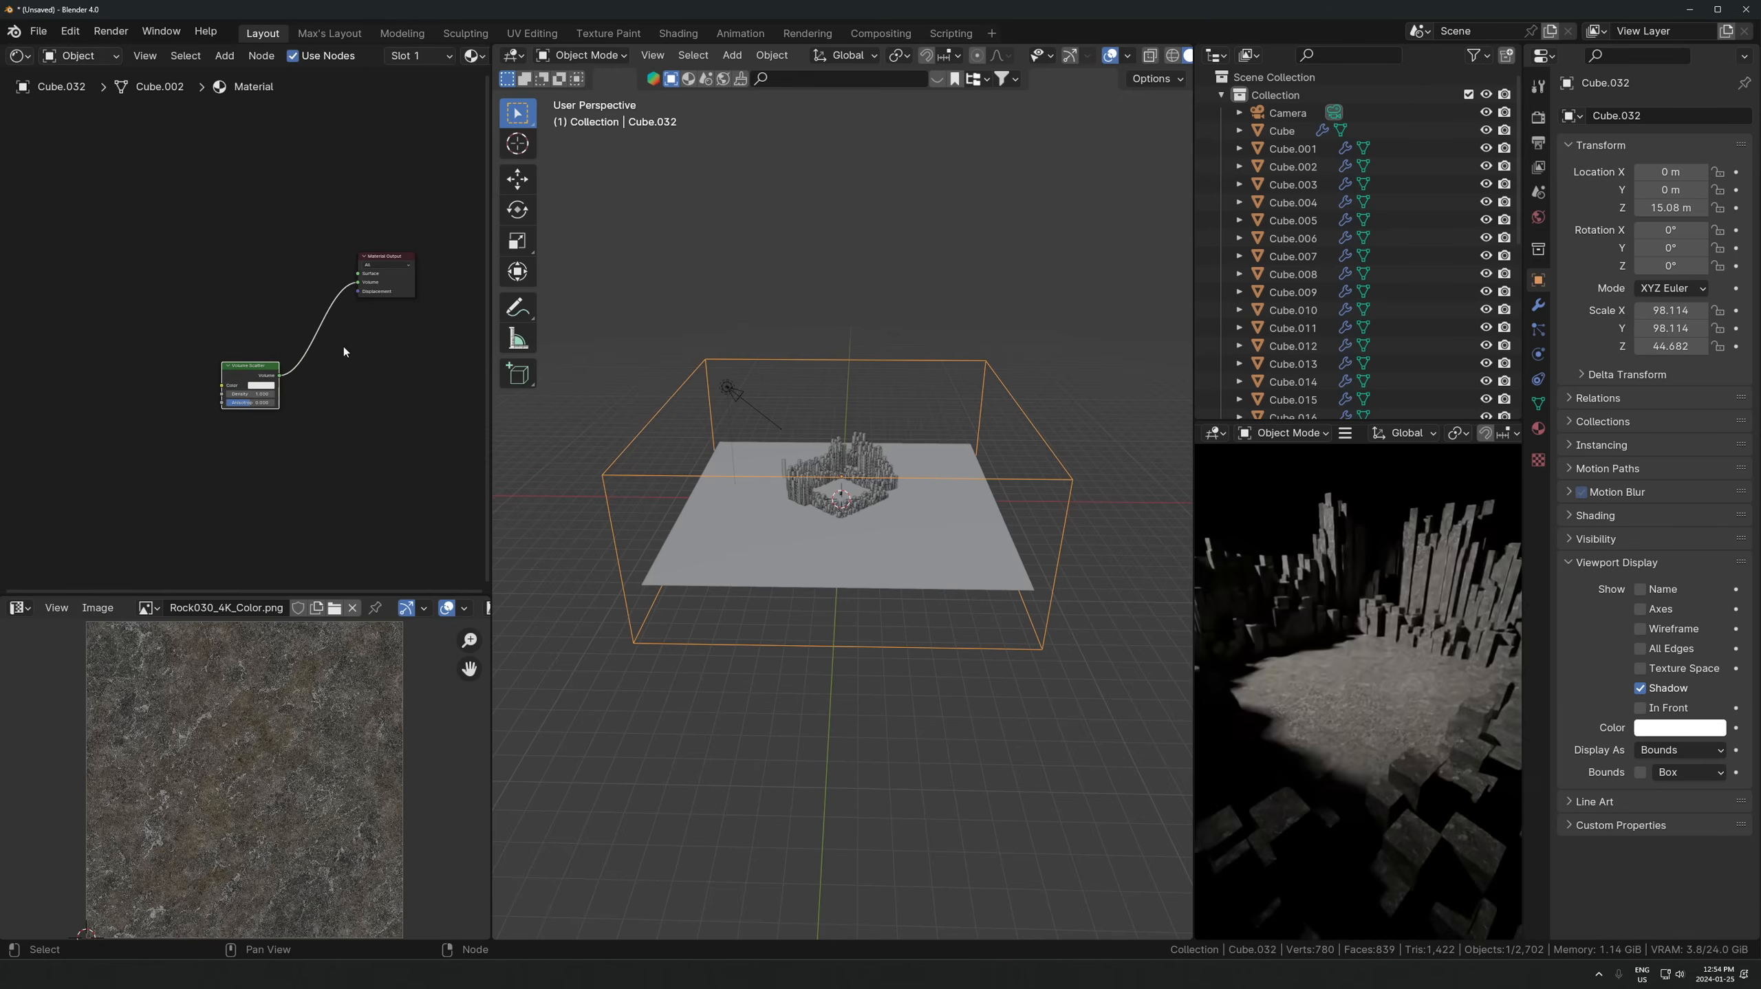
pyautogui.scroll(3, 250, 347)
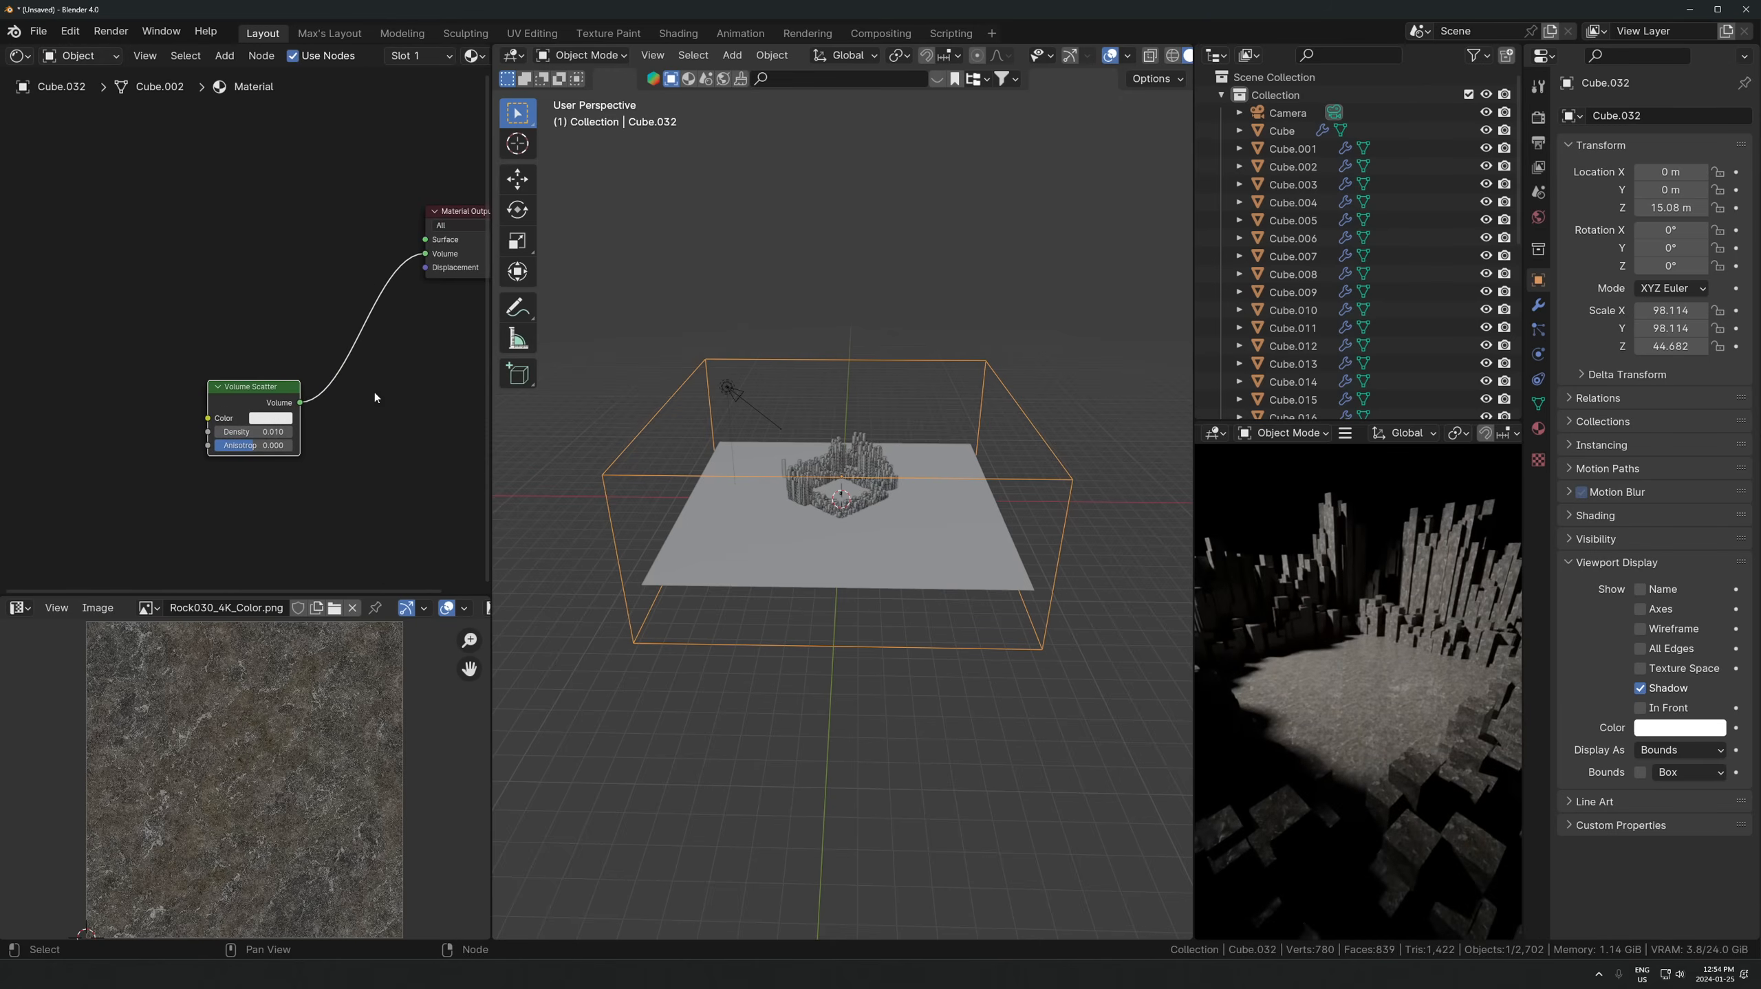
# - Set the camera's clip end to 1020 m
pyautogui.press('KP_0')
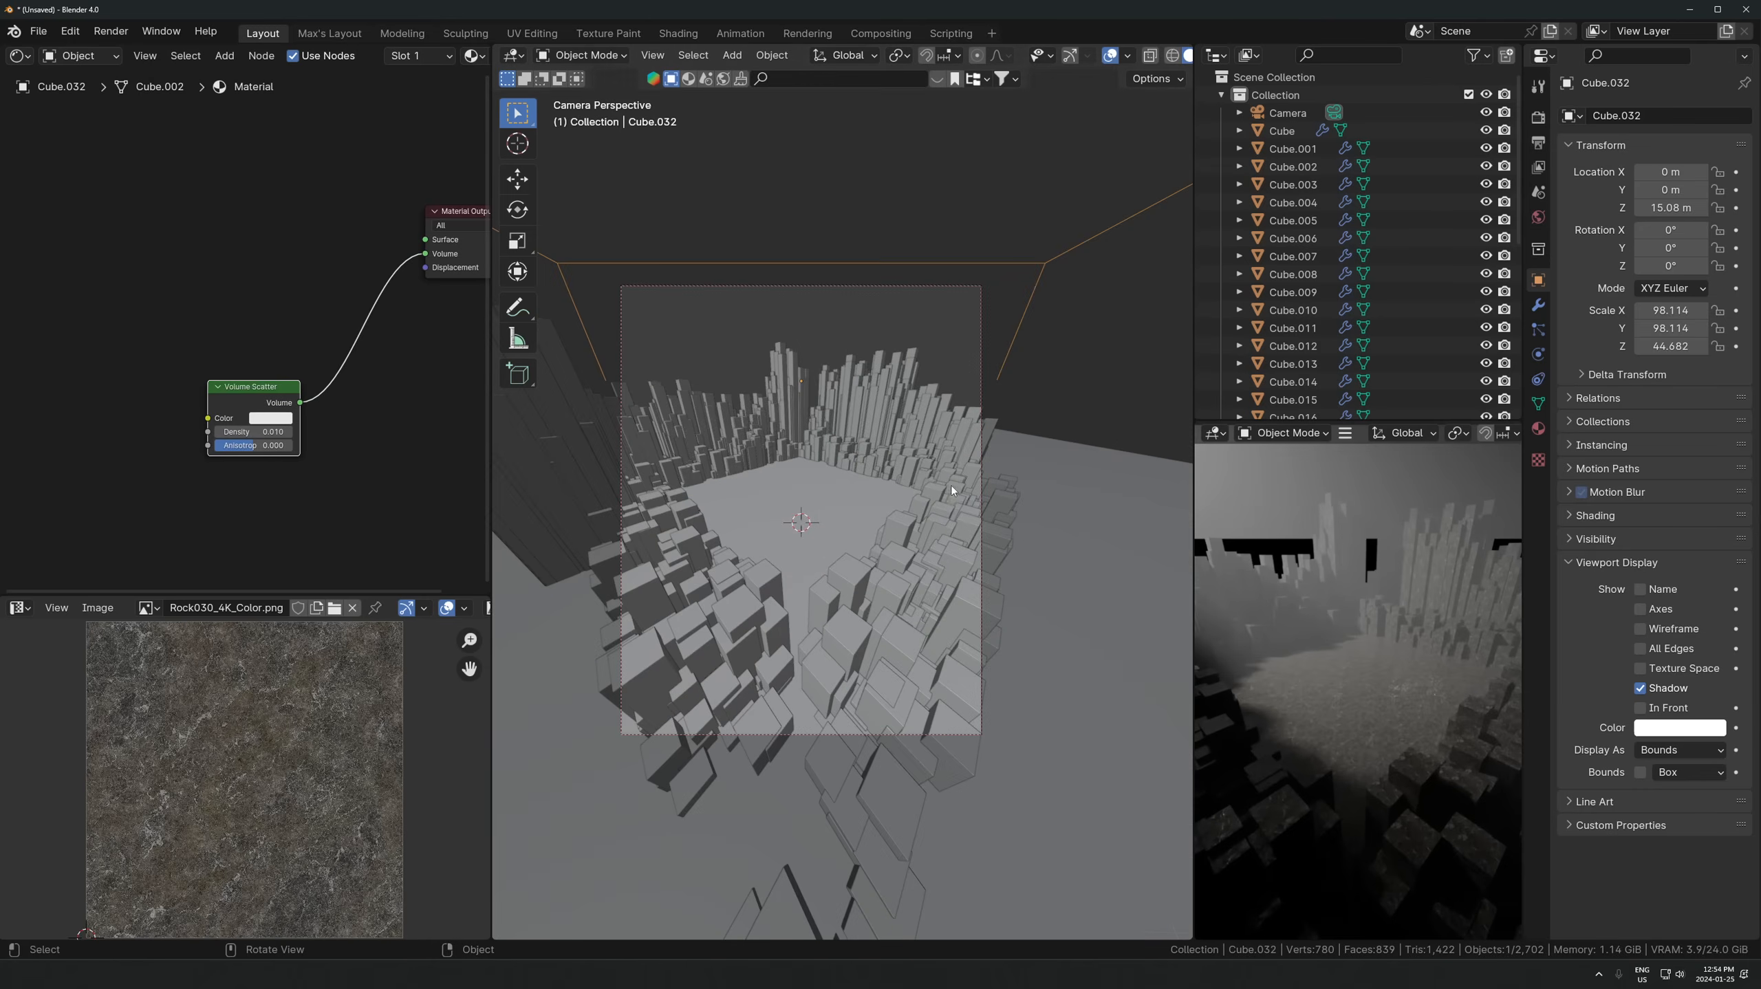
pyautogui.click(819, 295)
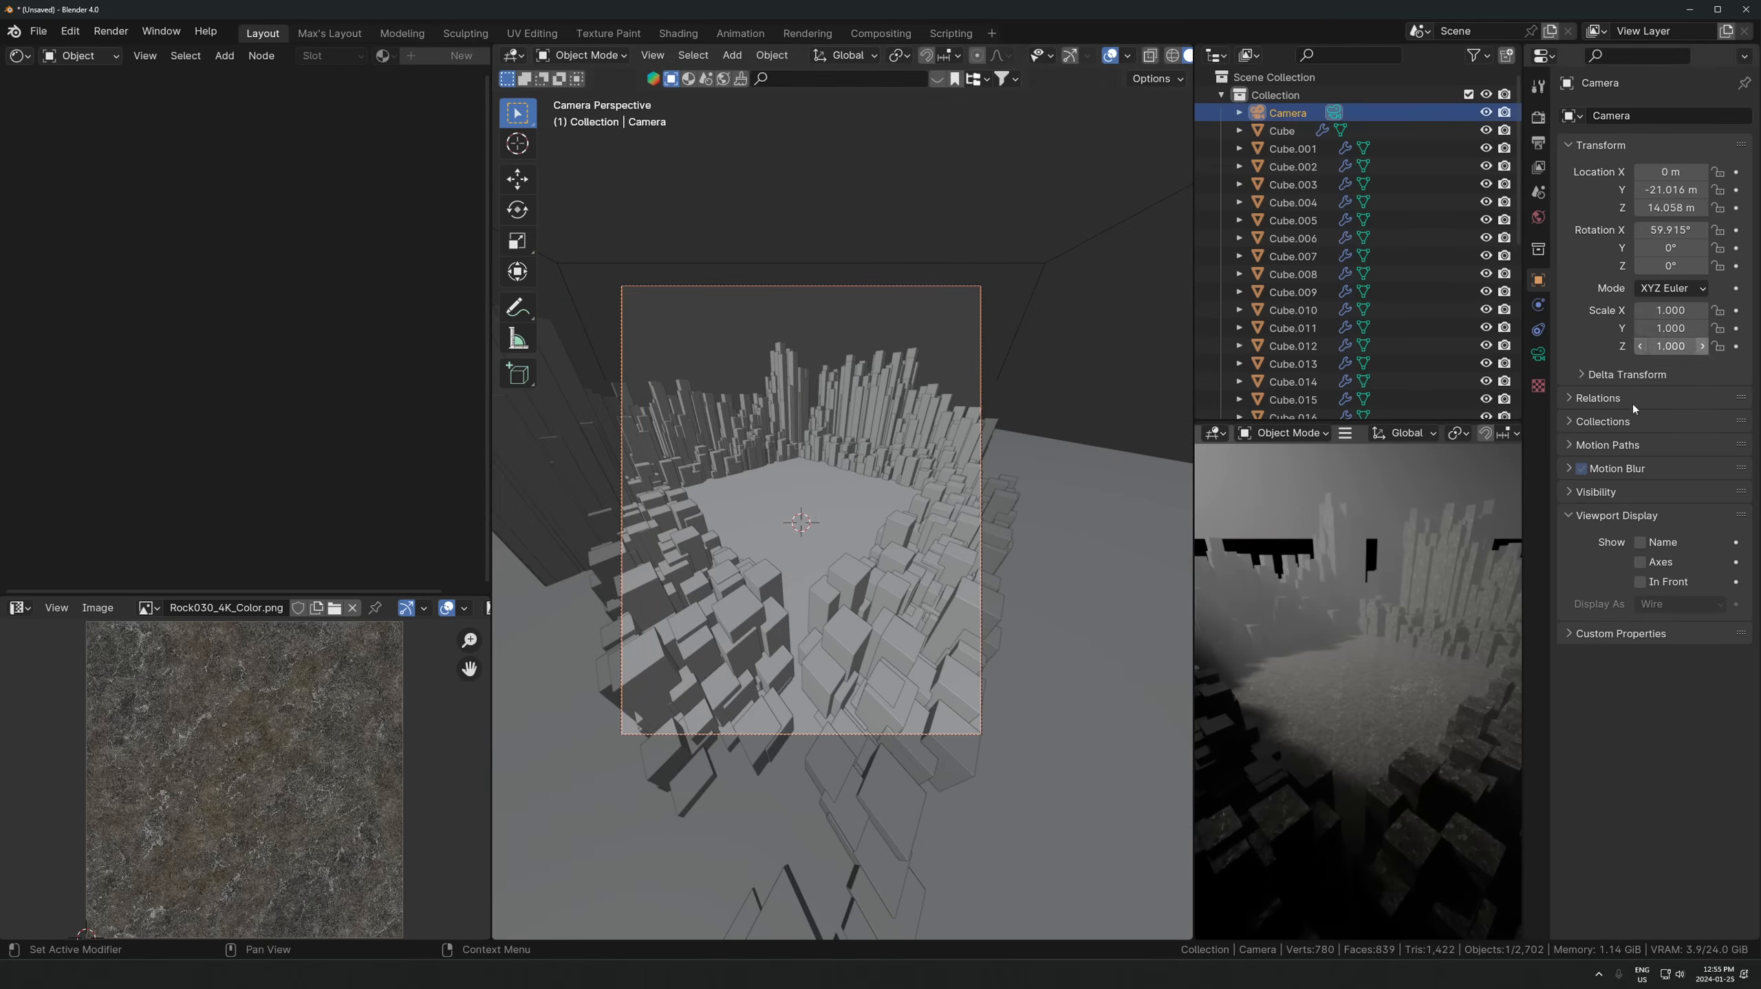
pyautogui.click(1540, 354)
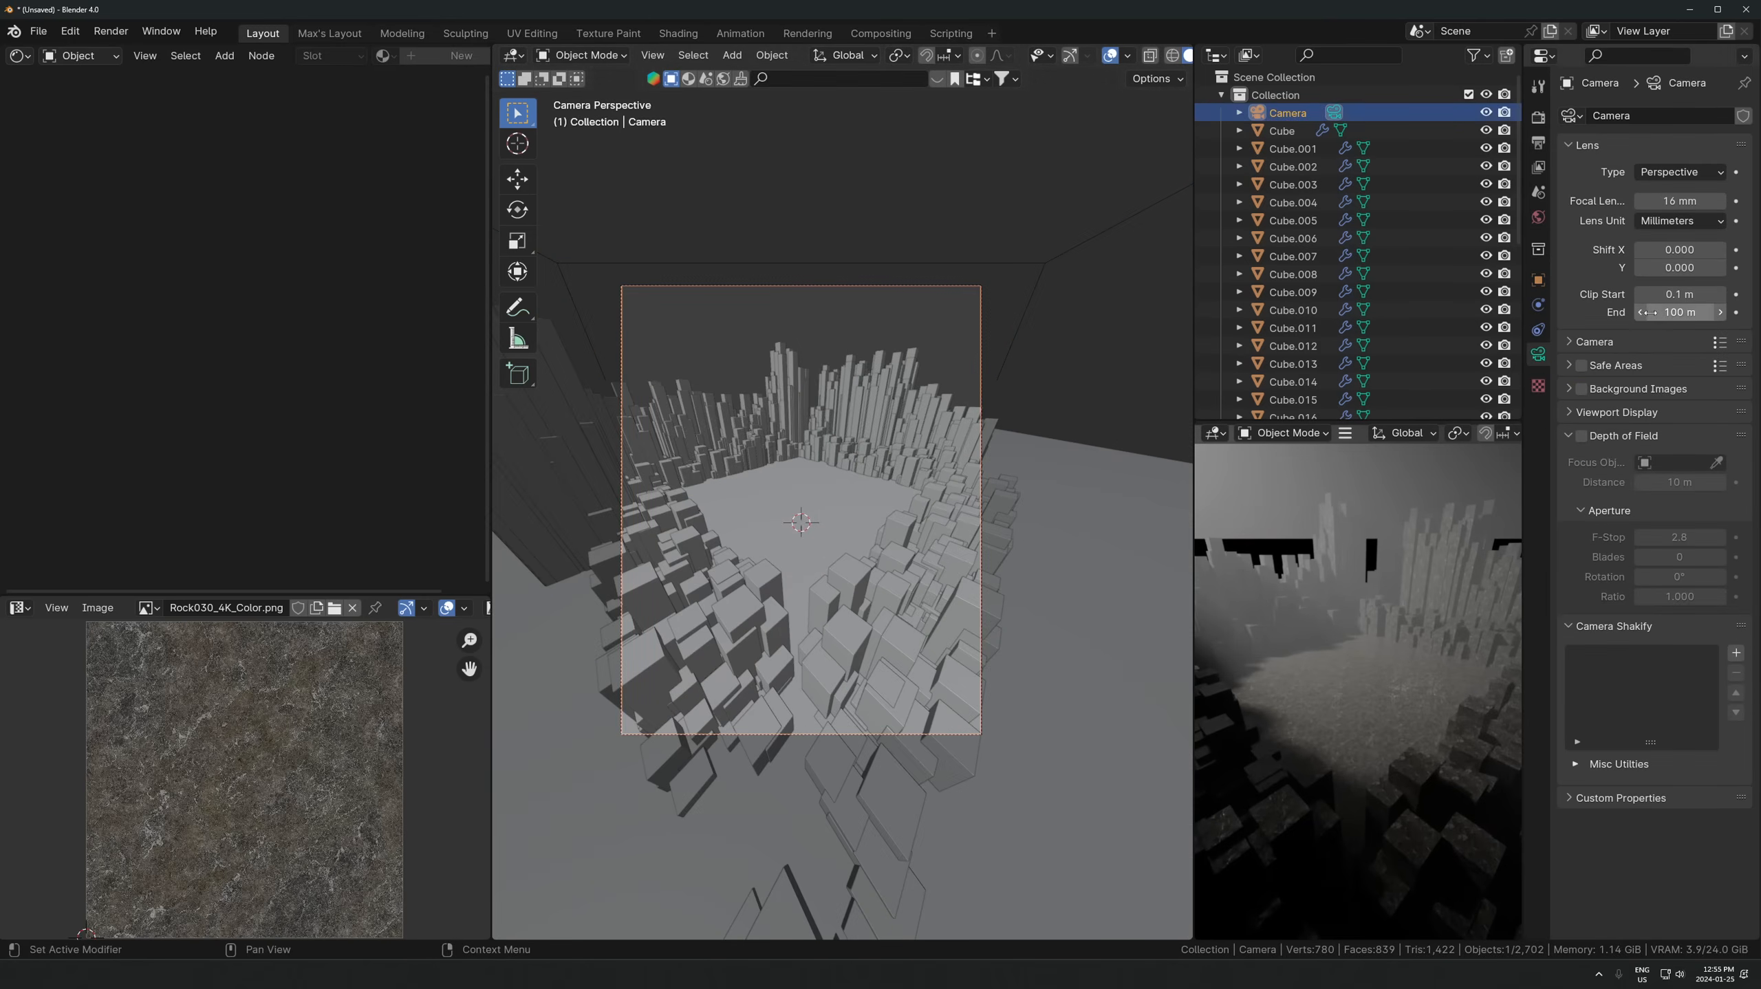
pyautogui.scroll(-3, 818, 324)
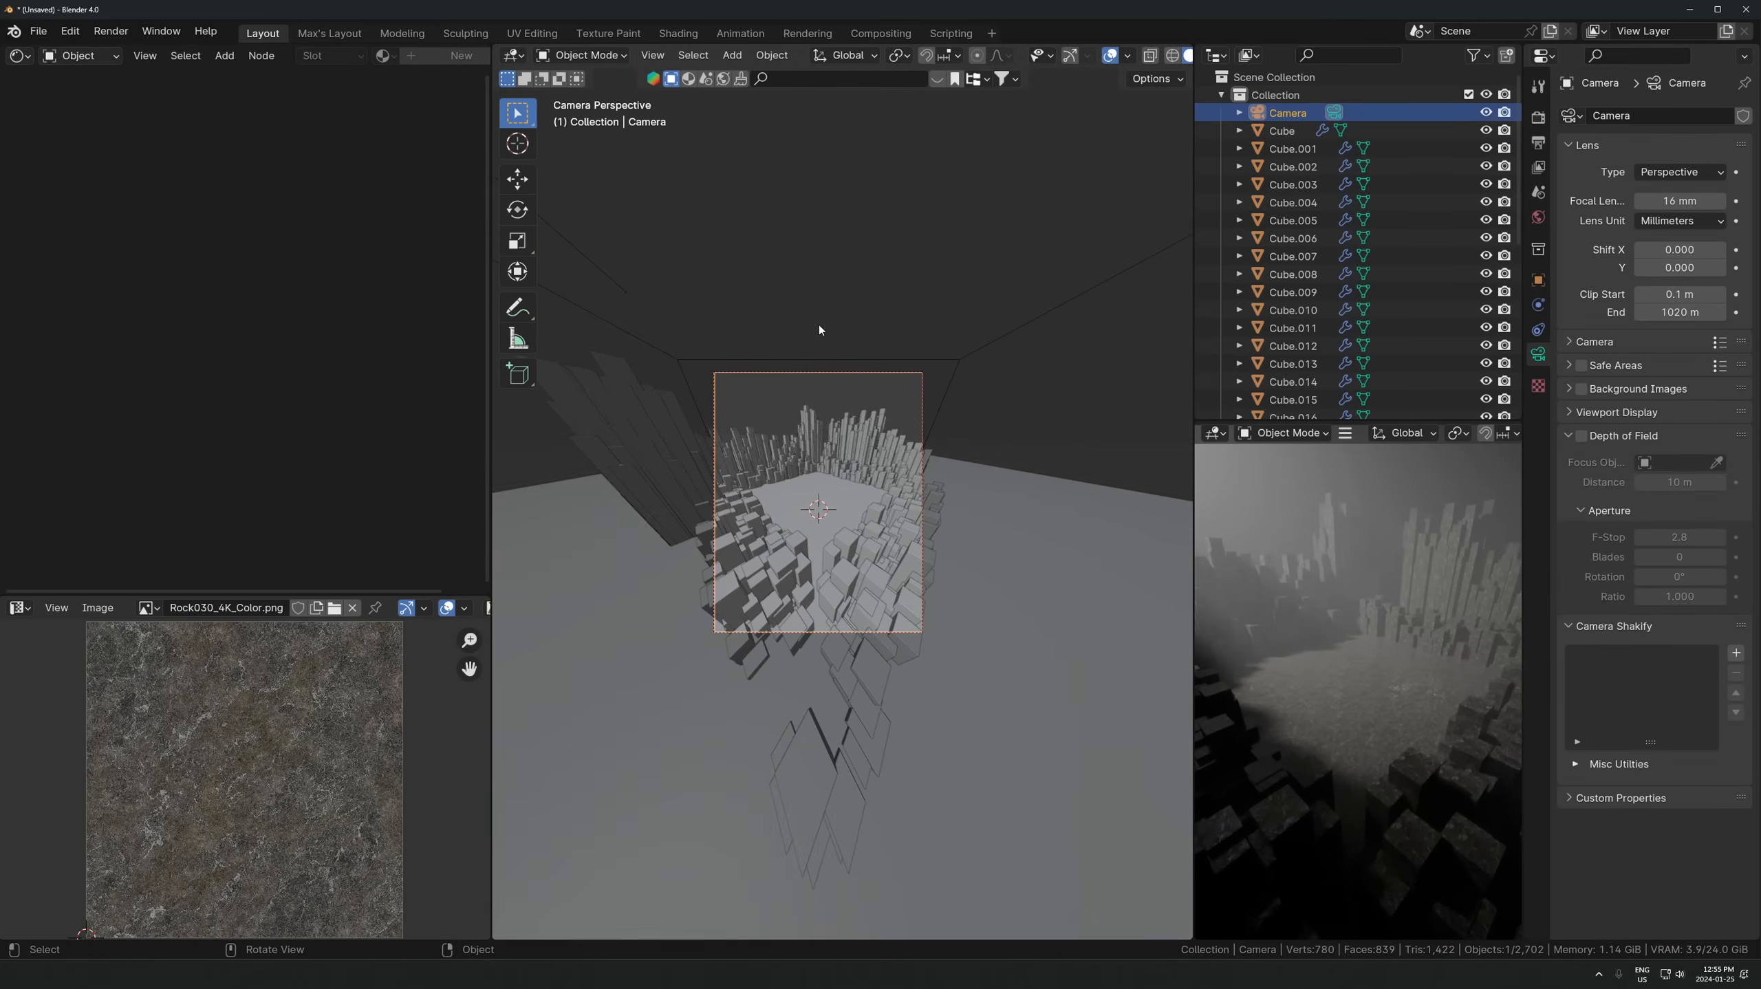
# - Resize the fog cube and set its Volume Scatter density to 0.002 with a higher anisotropy
pyautogui.click(958, 362)
pyautogui.press('s')
pyautogui.click(955, 375)
pyautogui.moveTo(280, 453); pyautogui.dragTo(278, 450)
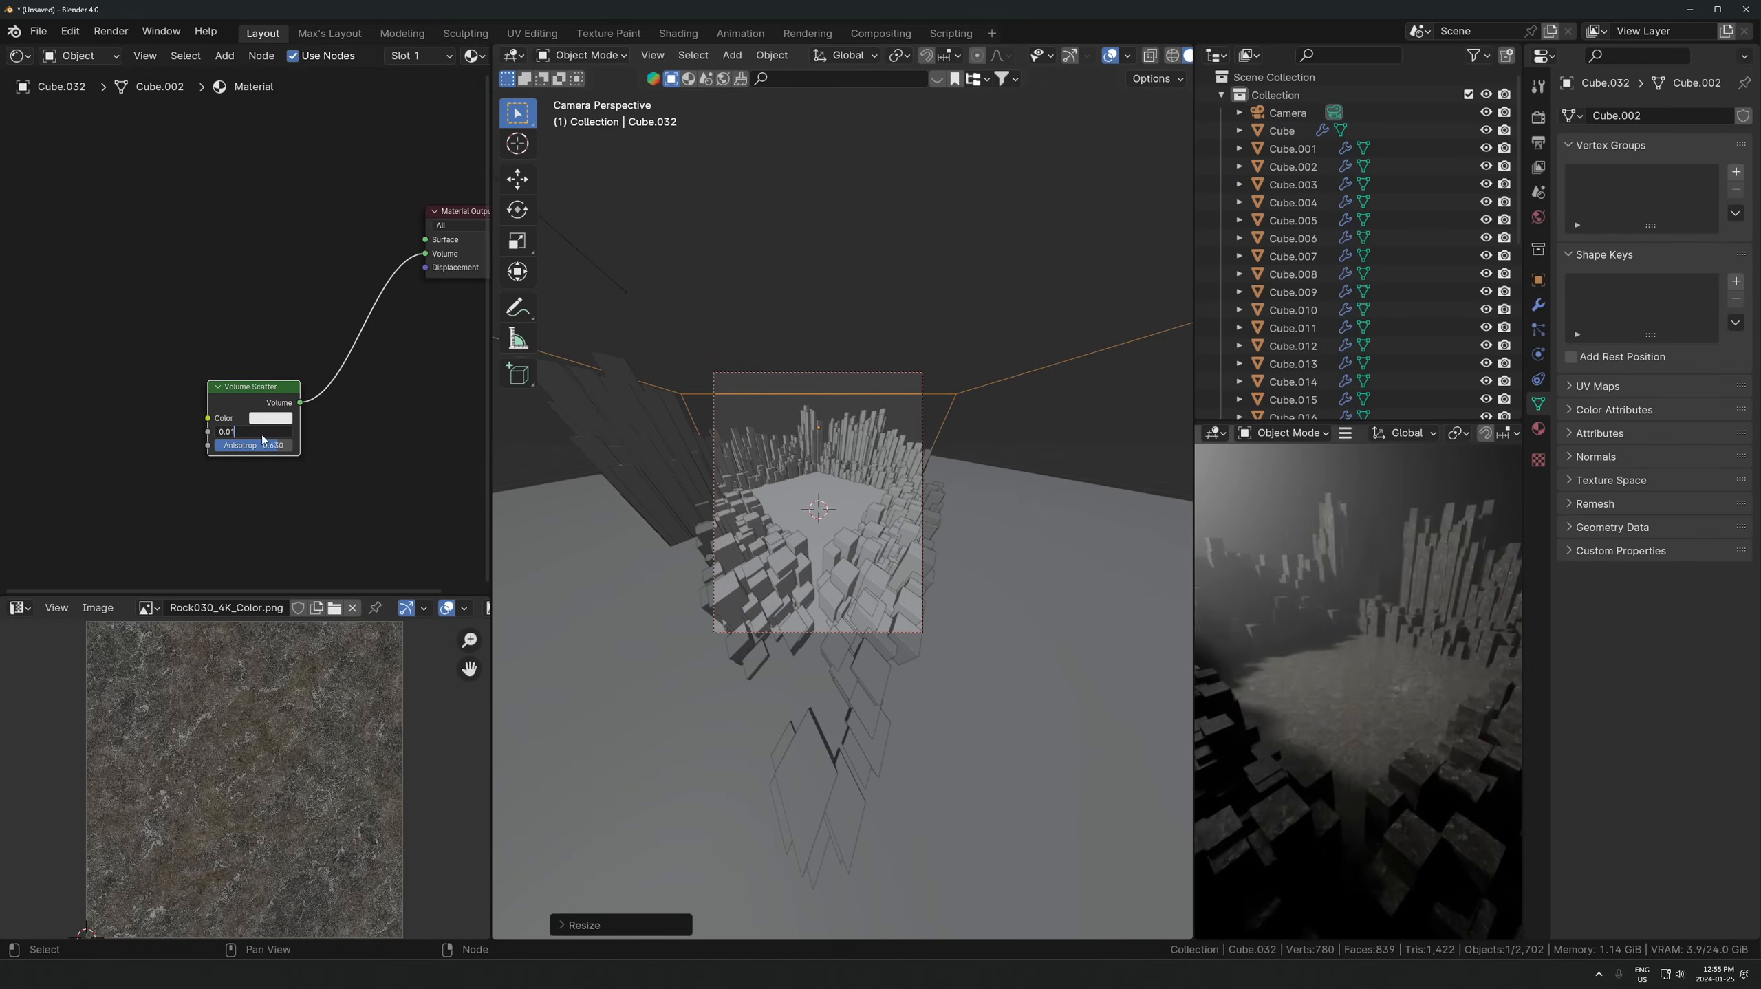
pyautogui.press('Return')
# - Save the file as idea 3.blend and widen the rendered camera viewport
pyautogui.hotkey('ctrl', 's')
pyautogui.press('Return')
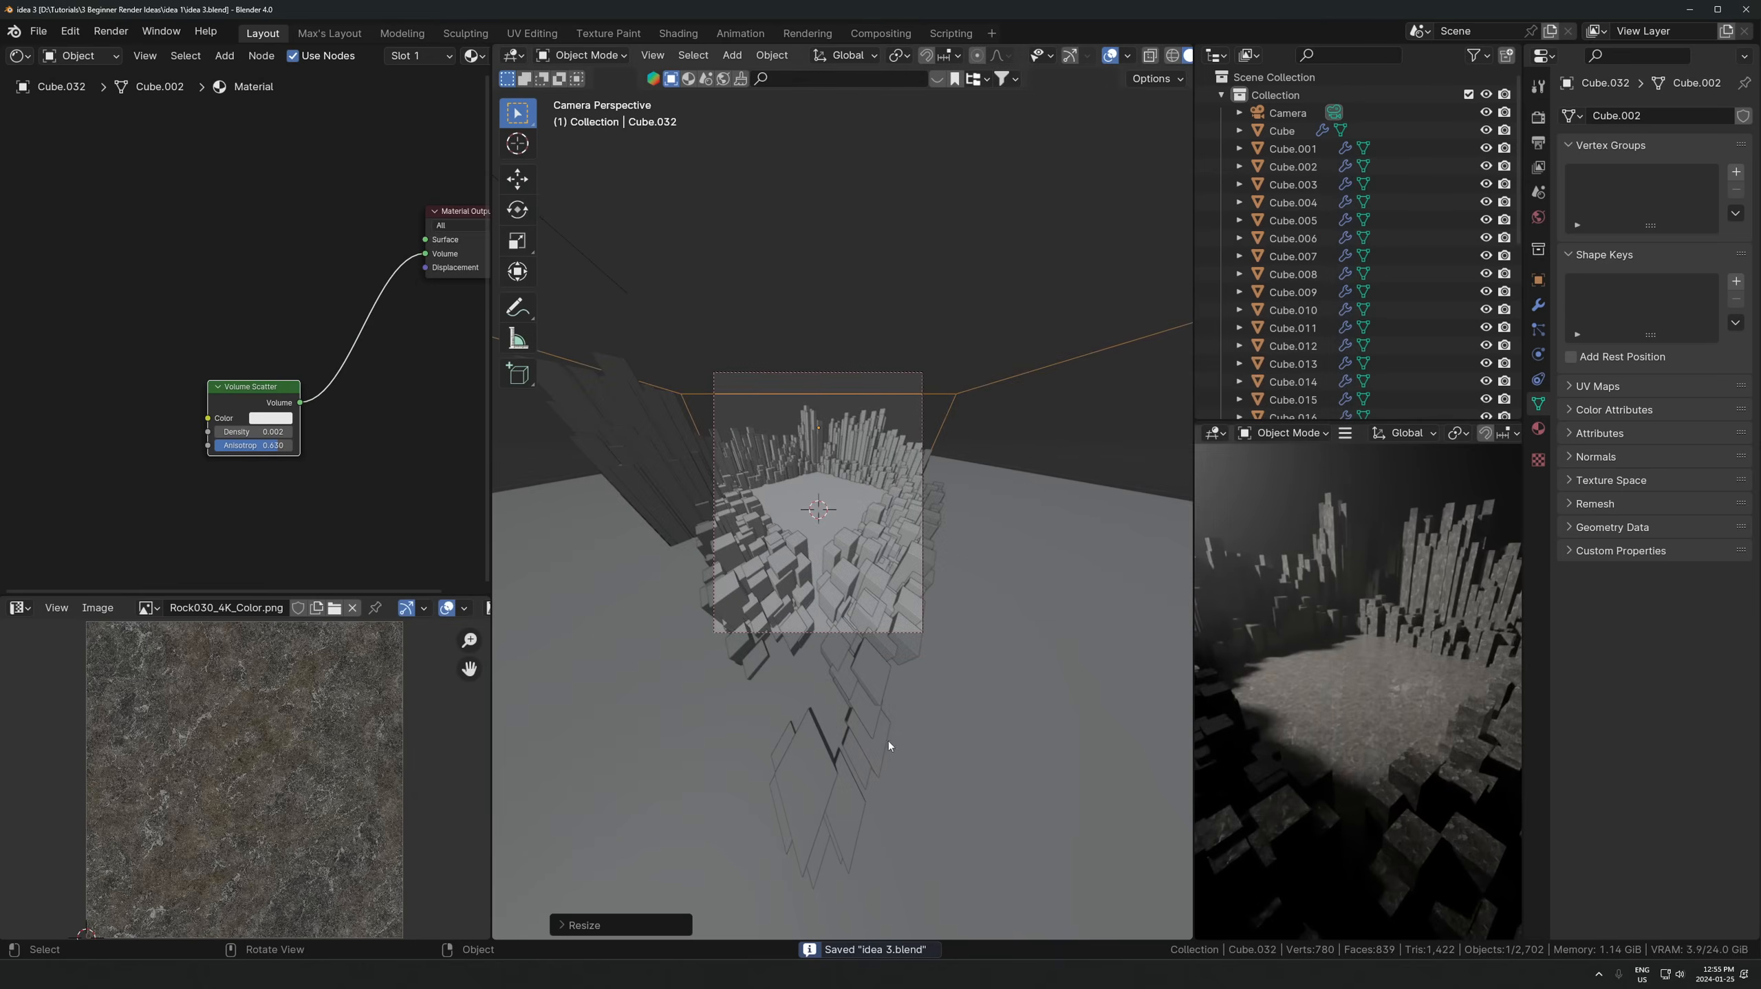
pyautogui.moveTo(1195, 593); pyautogui.dragTo(1120, 610)
pyautogui.scroll(-3, 1307, 614)
pyautogui.scroll(2, 787, 409)
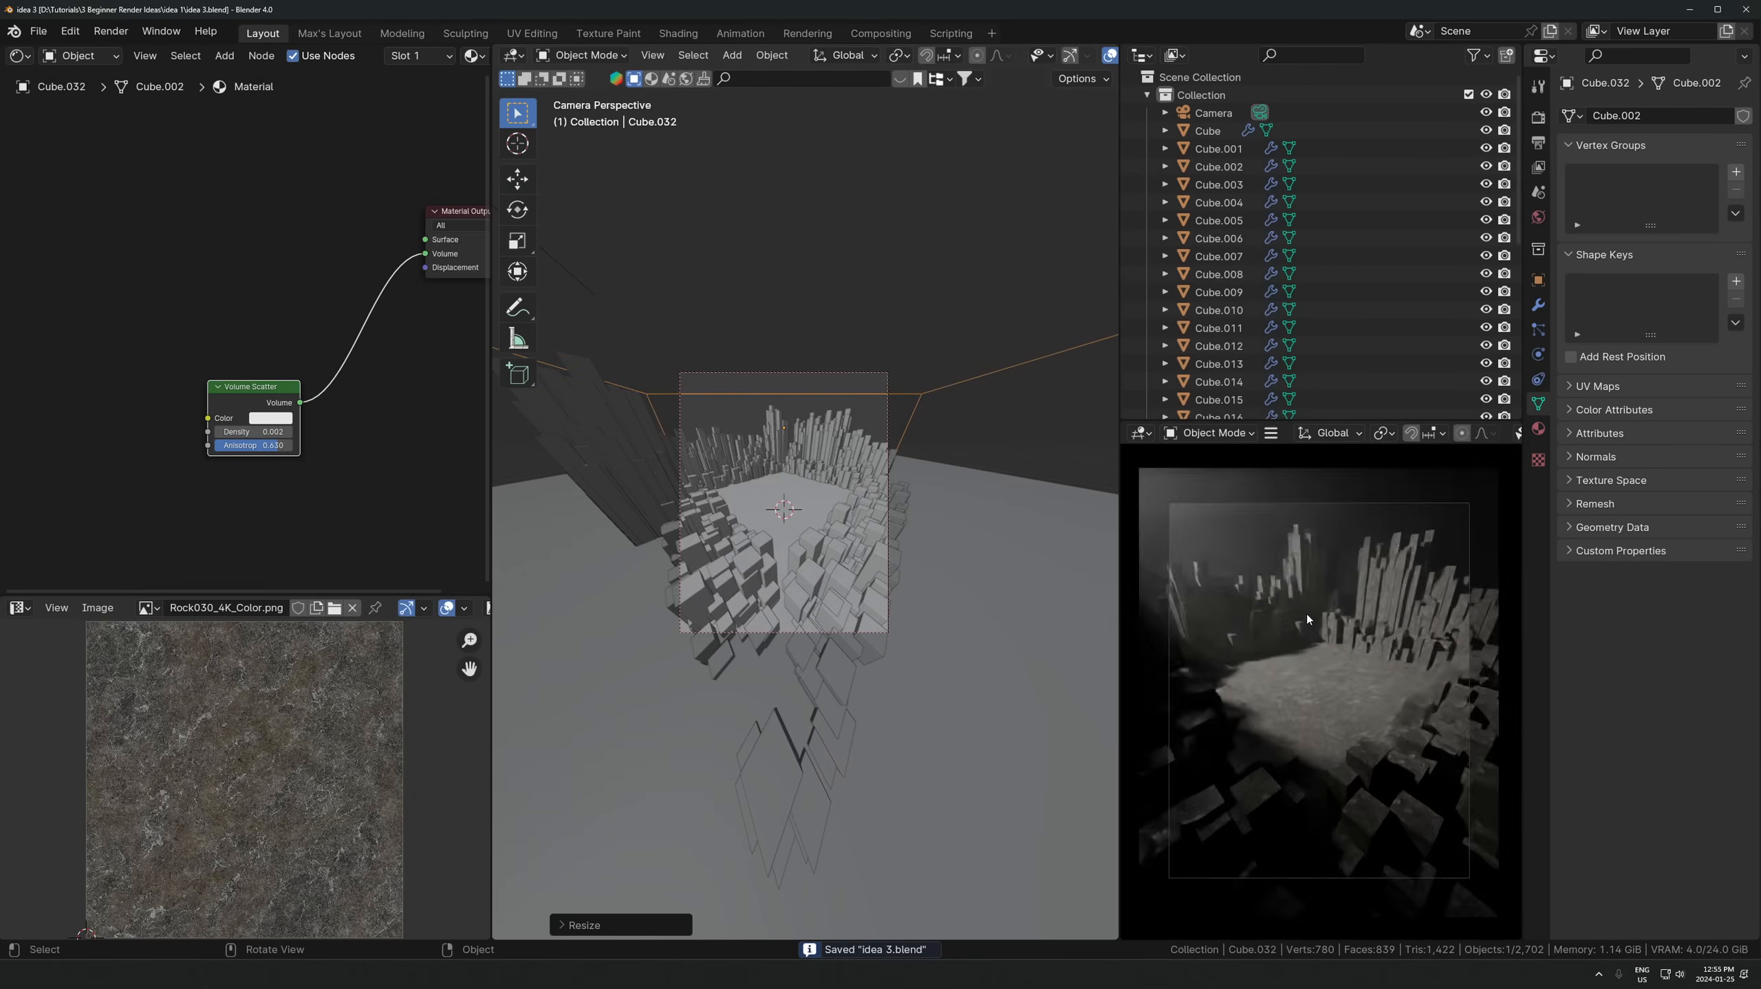
# - Select the tall pillar clusters of the outer right wall, make linked duplicates, and place them behind the walls in the top view
pyautogui.click(813, 415)
pyautogui.keyDown('shift'); pyautogui.click(836, 424); pyautogui.keyUp('shift')
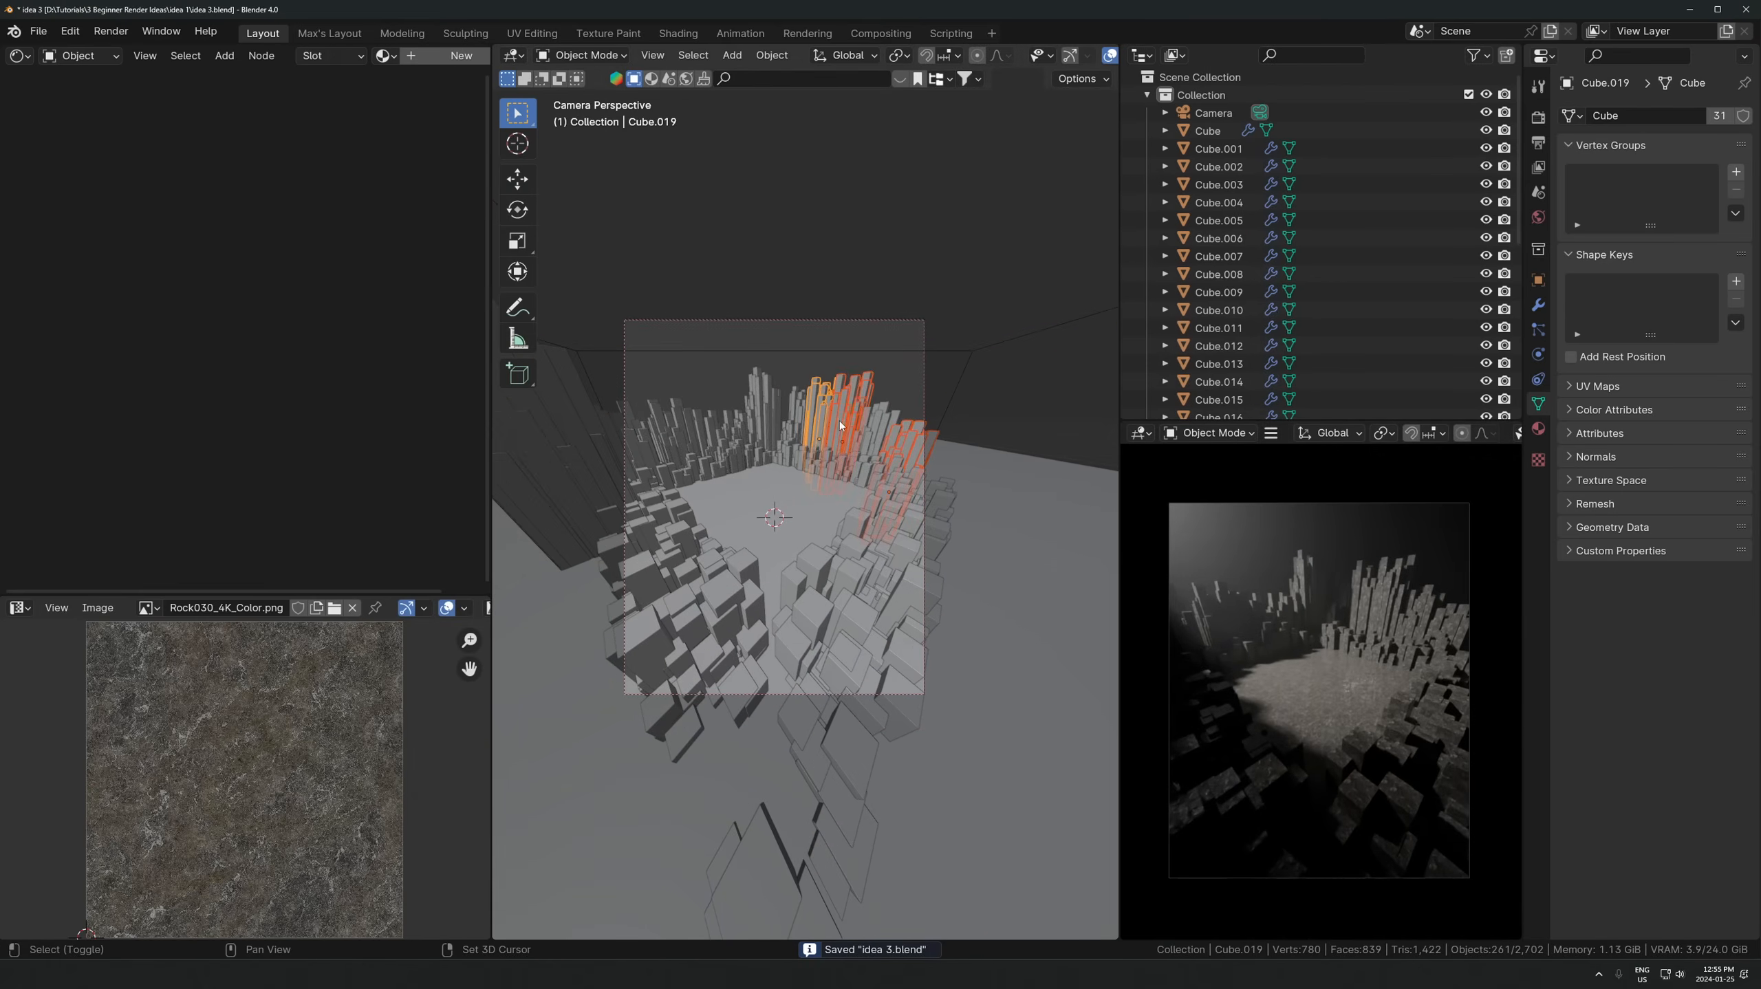
pyautogui.keyDown('shift'); pyautogui.click(871, 424); pyautogui.keyUp('shift')
pyautogui.press('KP_7')
pyautogui.scroll(5, 916, 495)
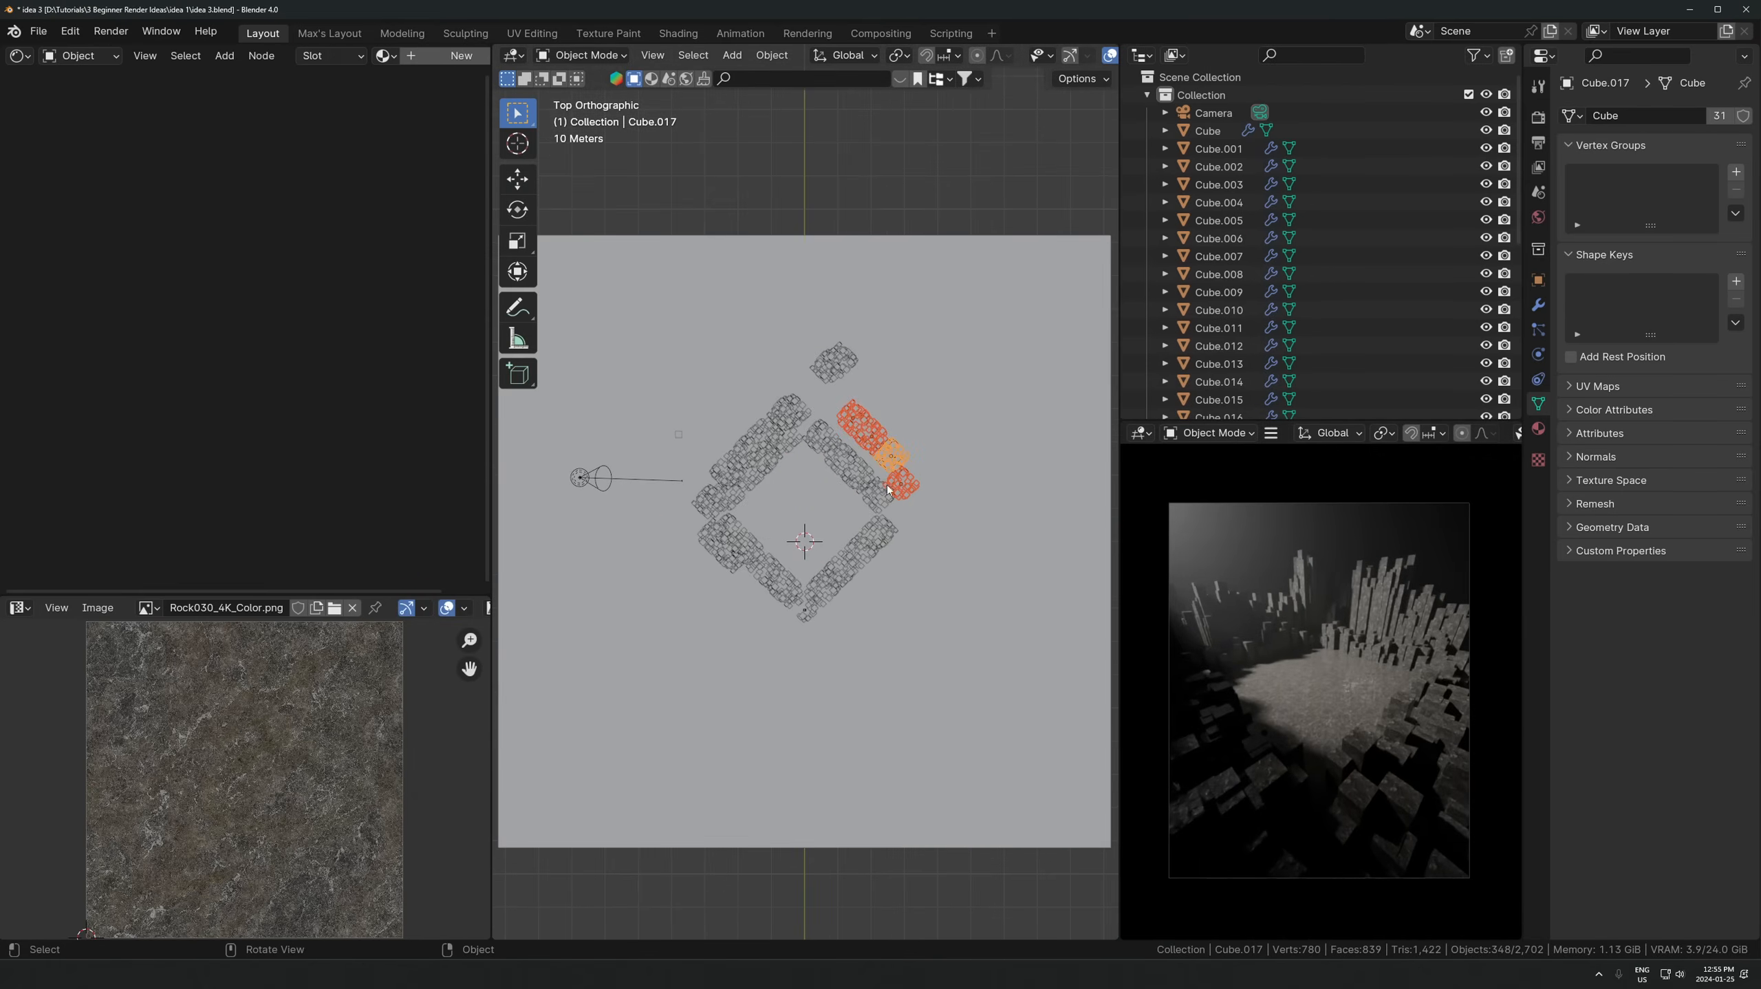
pyautogui.keyDown('shift'); pyautogui.moveTo(906, 507); pyautogui.dragTo(903, 520, button='middle'); pyautogui.keyUp('shift')
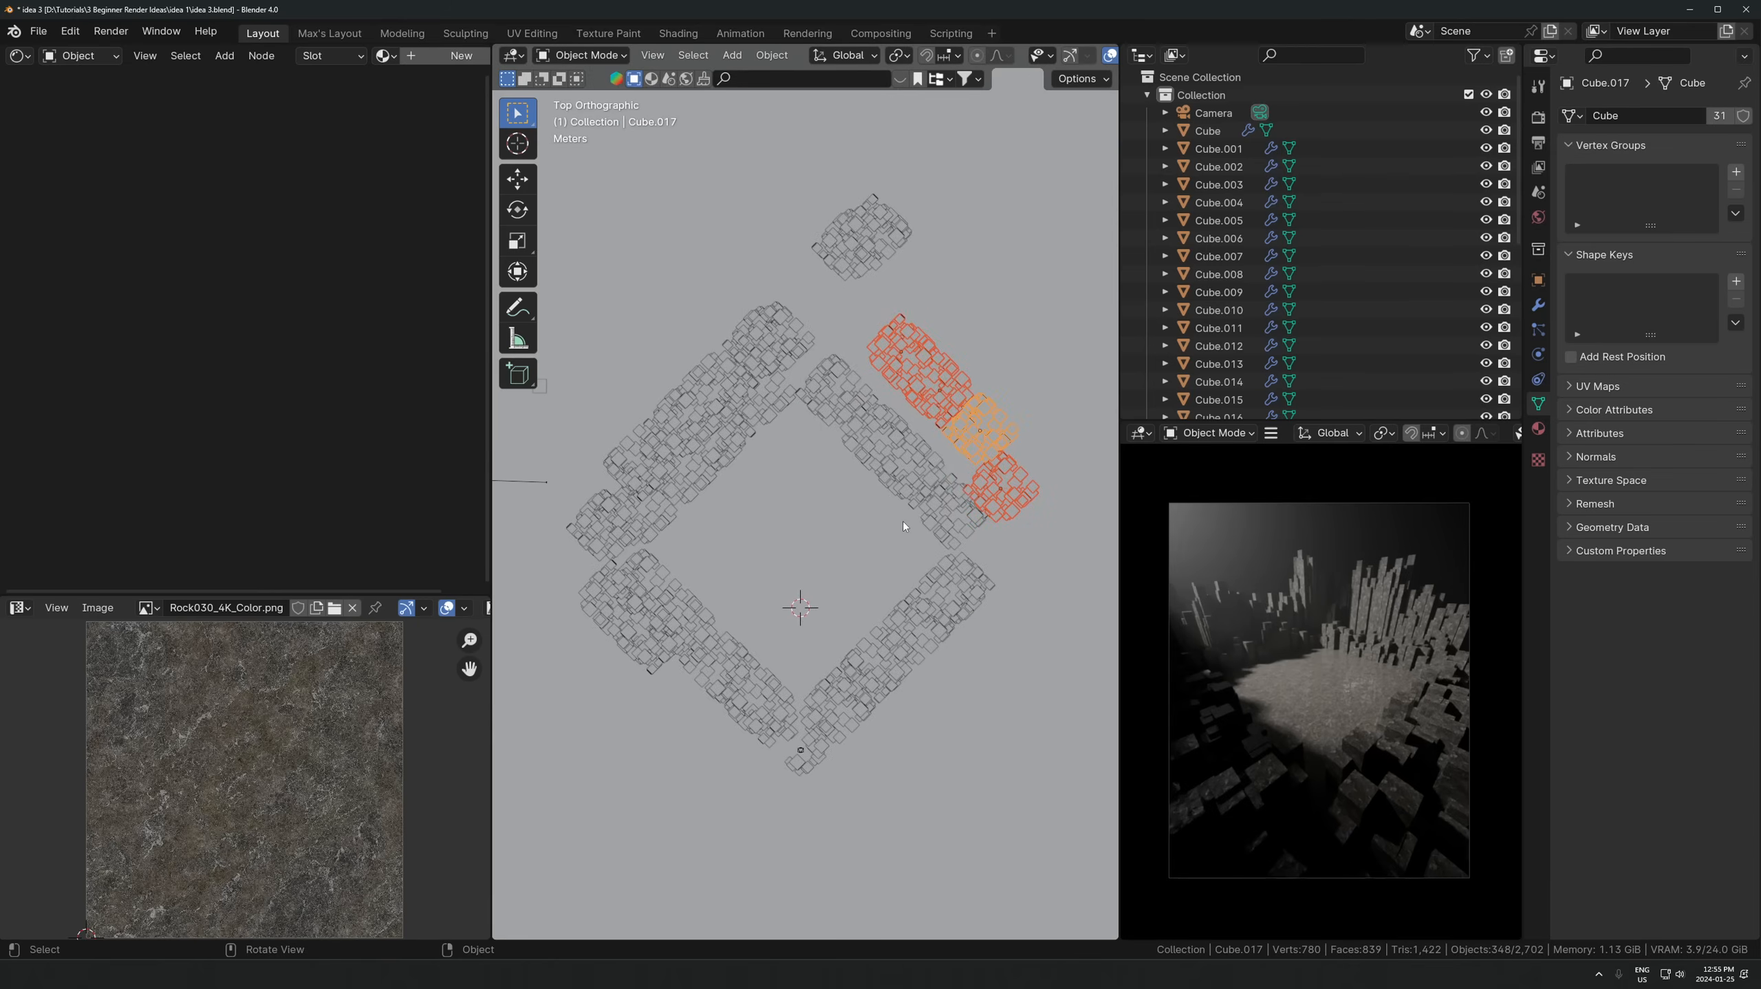
pyautogui.hotkey('alt', 'd')
pyautogui.rightClick(954, 515)
pyautogui.moveTo(953, 515)
pyautogui.mouseDown(button='middle')
pyautogui.moveTo(936, 501)
pyautogui.moveTo(971, 515)
pyautogui.mouseUp(button='middle')
pyautogui.press('g')
pyautogui.click(768, 477)
# - Place another linked duplicate of the tall pillars at the back of the enclosure and raise it about 5.5 m
pyautogui.scroll(-3, 768, 478)
pyautogui.moveTo(767, 478)
pyautogui.mouseDown(button='middle')
pyautogui.moveTo(811, 530)
pyautogui.moveTo(824, 443)
pyautogui.moveTo(784, 459)
pyautogui.mouseUp(button='middle')
pyautogui.scroll(-2, 785, 458)
pyautogui.hotkey('alt', 'd')
pyautogui.click(866, 415)
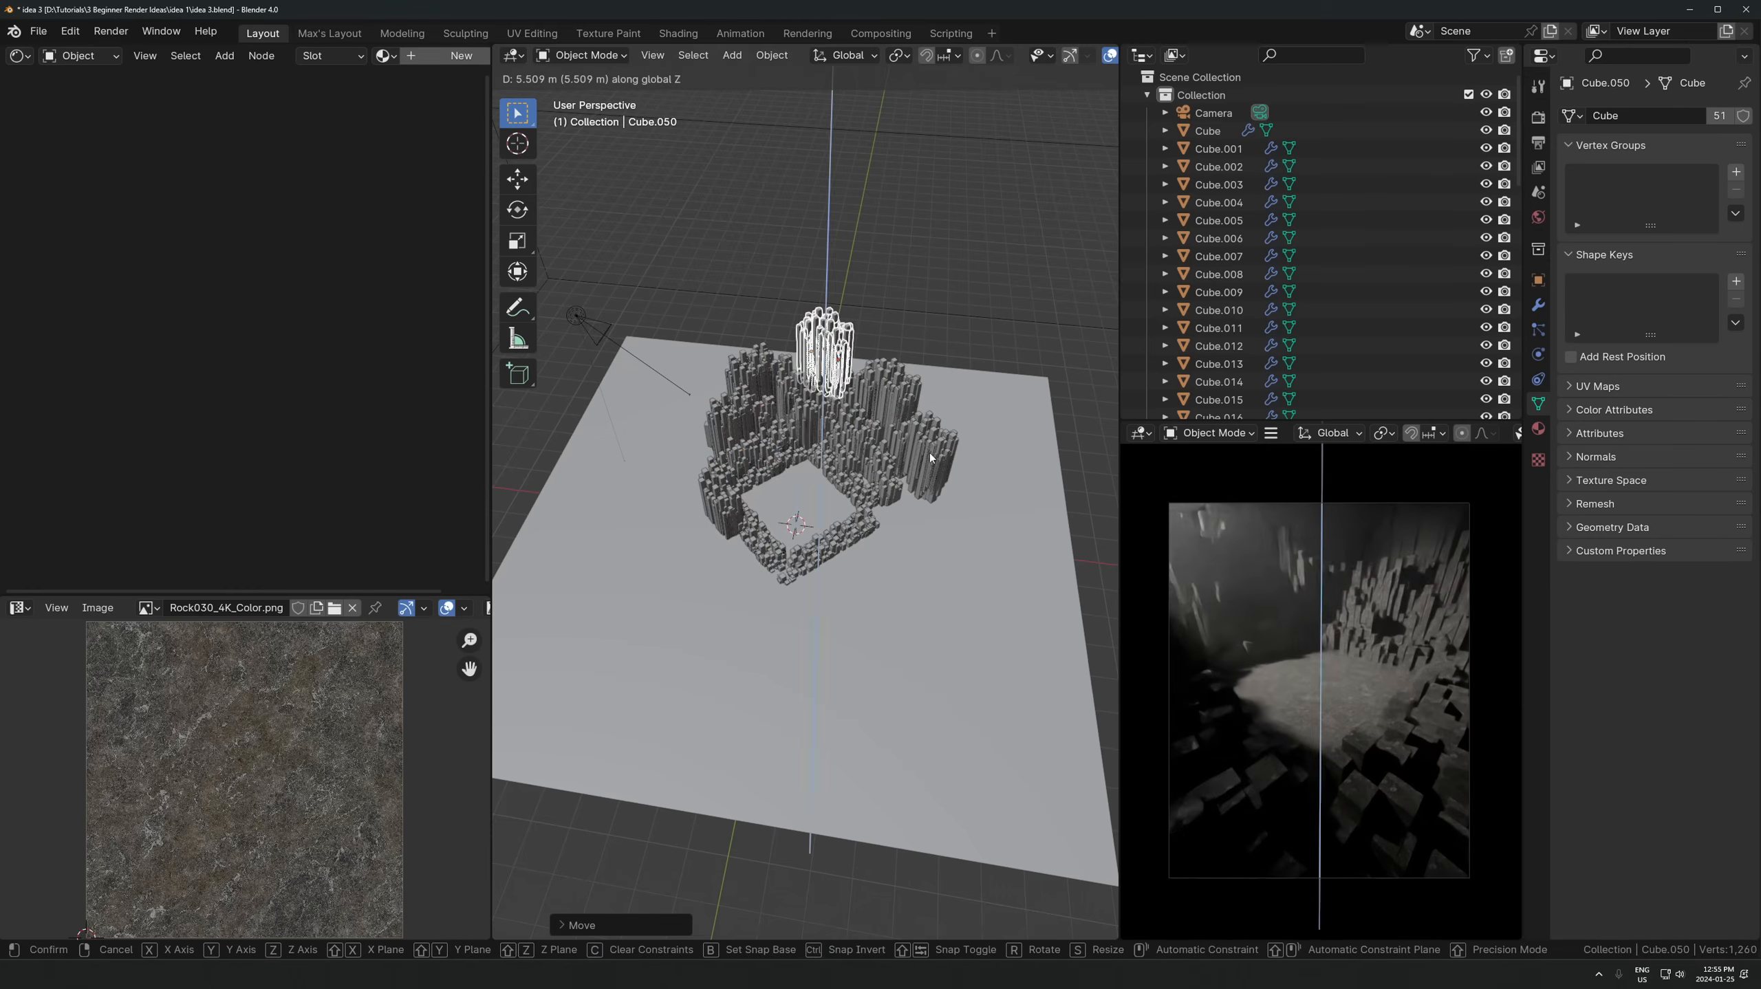
# - Make a linked duplicate of a foreground pillar cluster and move it horizontally onto the central ground
pyautogui.press('KP_0')
pyautogui.click(665, 366)
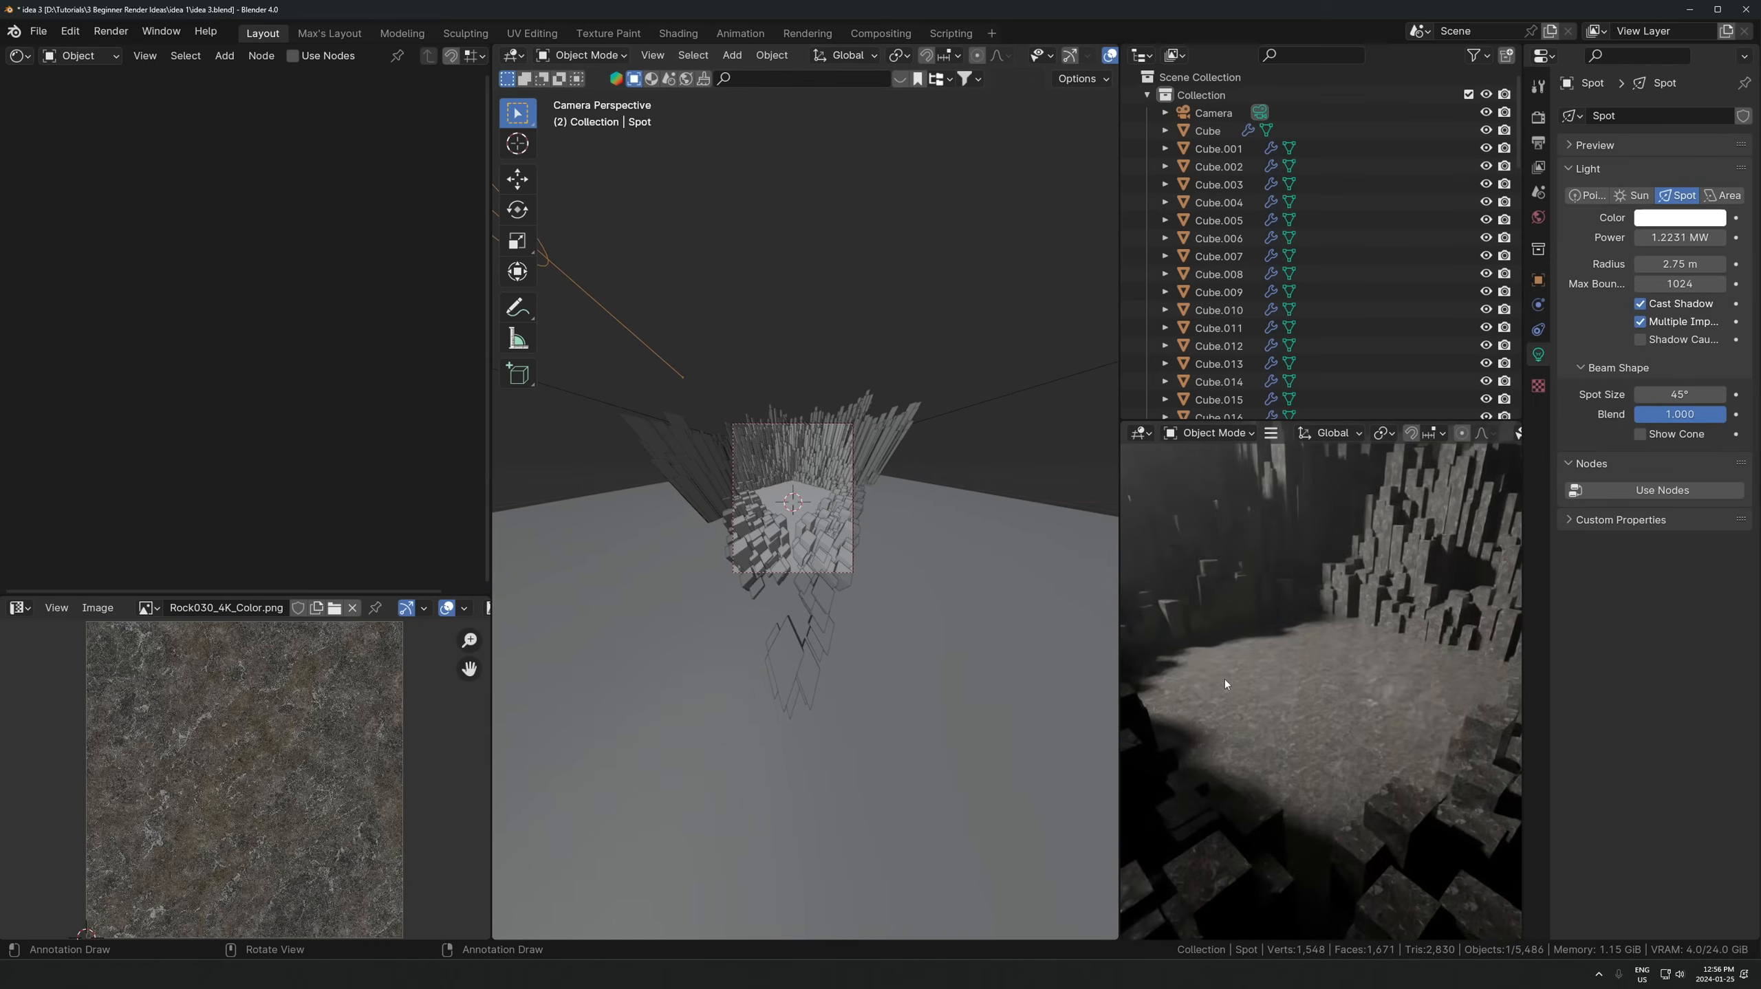
pyautogui.press('KP_0')
pyautogui.moveTo(831, 545); pyautogui.dragTo(807, 580, button='middle')
pyautogui.scroll(-6, 753, 576)
pyautogui.press('KP_0')
pyautogui.scroll(4, 769, 596)
pyautogui.click(693, 641)
pyautogui.hotkey('alt', 'd')
pyautogui.hotkey('shift', 'z')
pyautogui.click(727, 554)
# - Shrink the central pillar cluster horizontally while keeping its height
pyautogui.press('s')
pyautogui.hotkey('shift', 'z')
pyautogui.click(804, 493)
pyautogui.scroll(2, 807, 492)
pyautogui.press('s')
pyautogui.hotkey('shift', 'z')
pyautogui.click(861, 530)
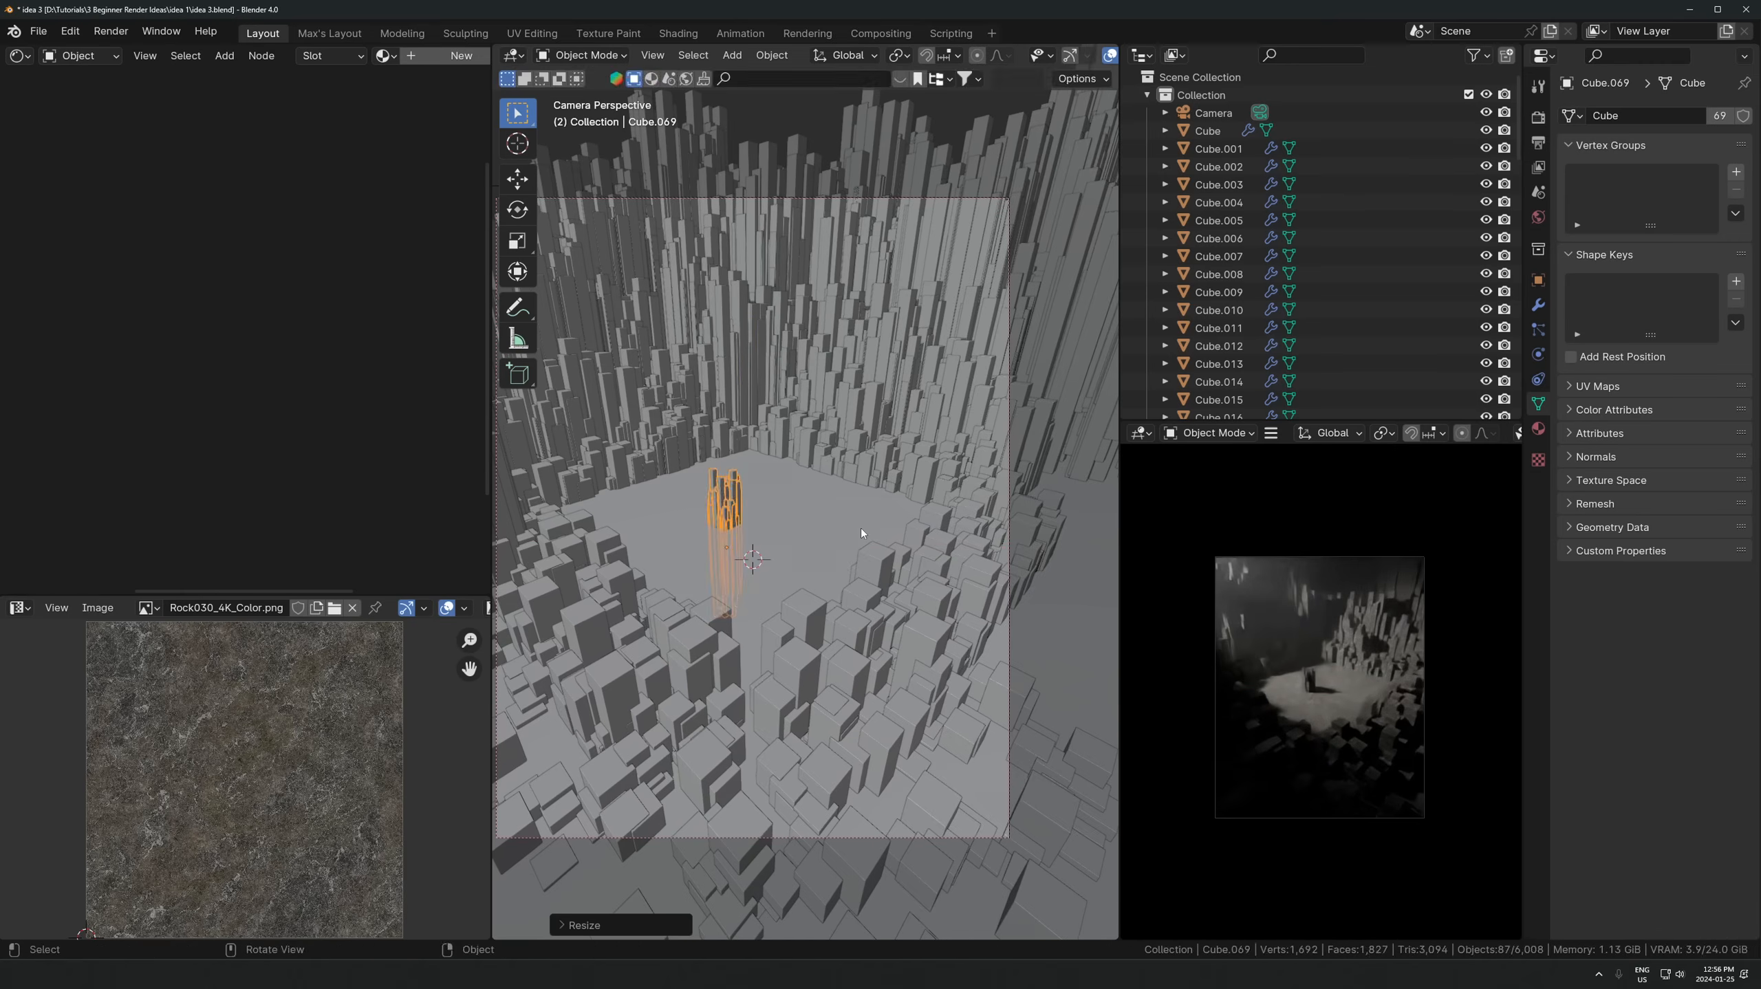
# - Shift the central pillar cluster along X, stretch it taller along Z, and adjust its position on the ground
pyautogui.press('g')
pyautogui.press('x')
pyautogui.click(954, 498)
pyautogui.scroll(2, 953, 498)
pyautogui.press('s')
pyautogui.press('z')
pyautogui.click(1018, 472)
pyautogui.press('g')
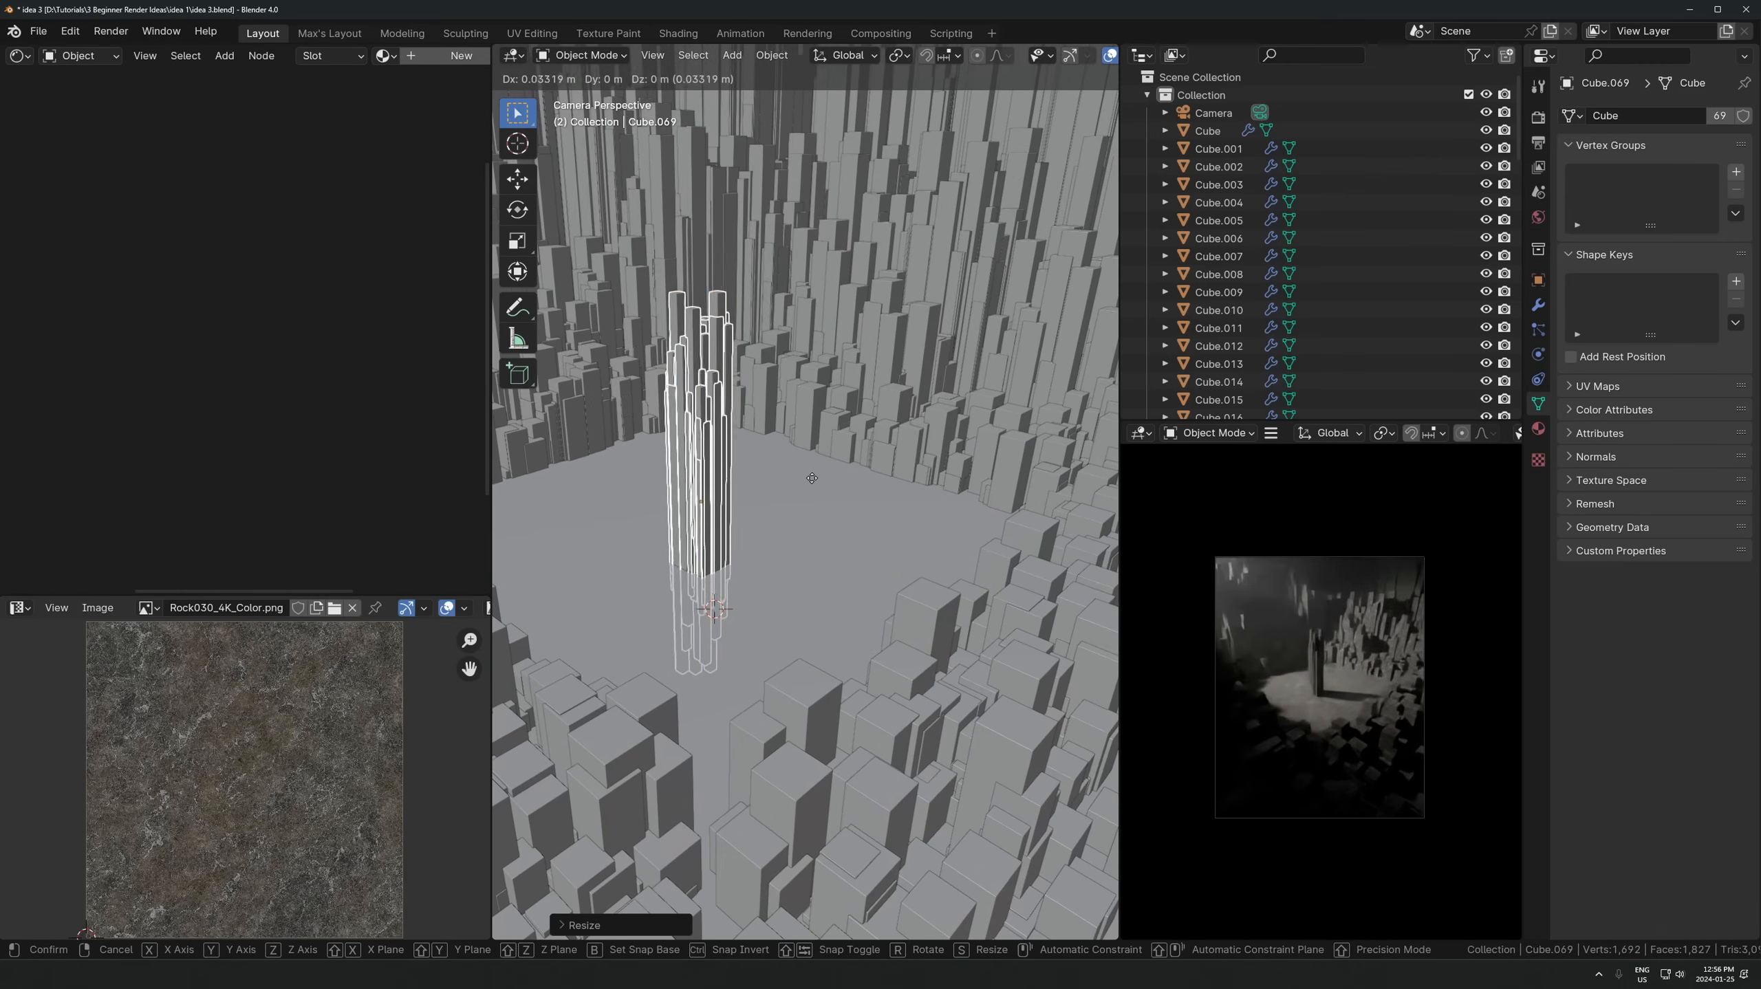
pyautogui.click(1026, 474)
# - Raise the pillar geometry nodes' Distribute Points on Faces density to 0.670, saving the file along the way
pyautogui.click(965, 318)
pyautogui.keyDown('ctrl'); pyautogui.scroll(1, 19, 56); pyautogui.keyUp('ctrl')
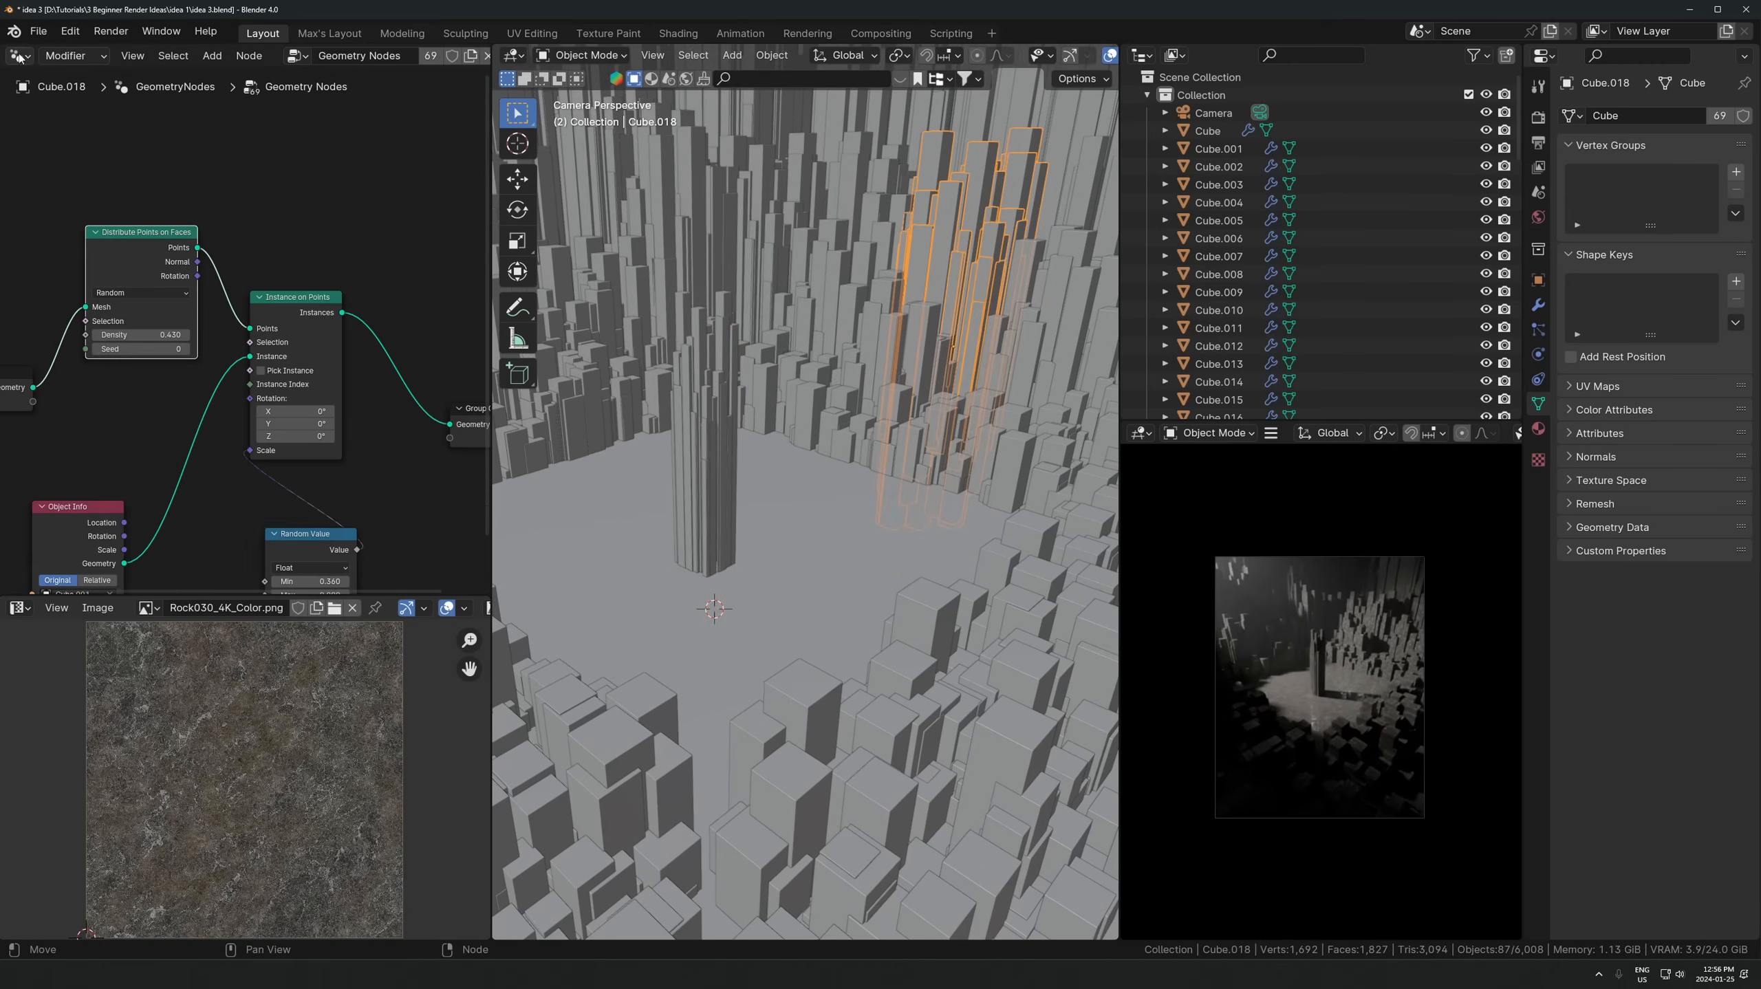
pyautogui.scroll(5, 258, 334)
pyautogui.moveTo(172, 482); pyautogui.dragTo(241, 407, button='middle')
pyautogui.scroll(1, 241, 407)
pyautogui.hotkey('ctrl', 's')
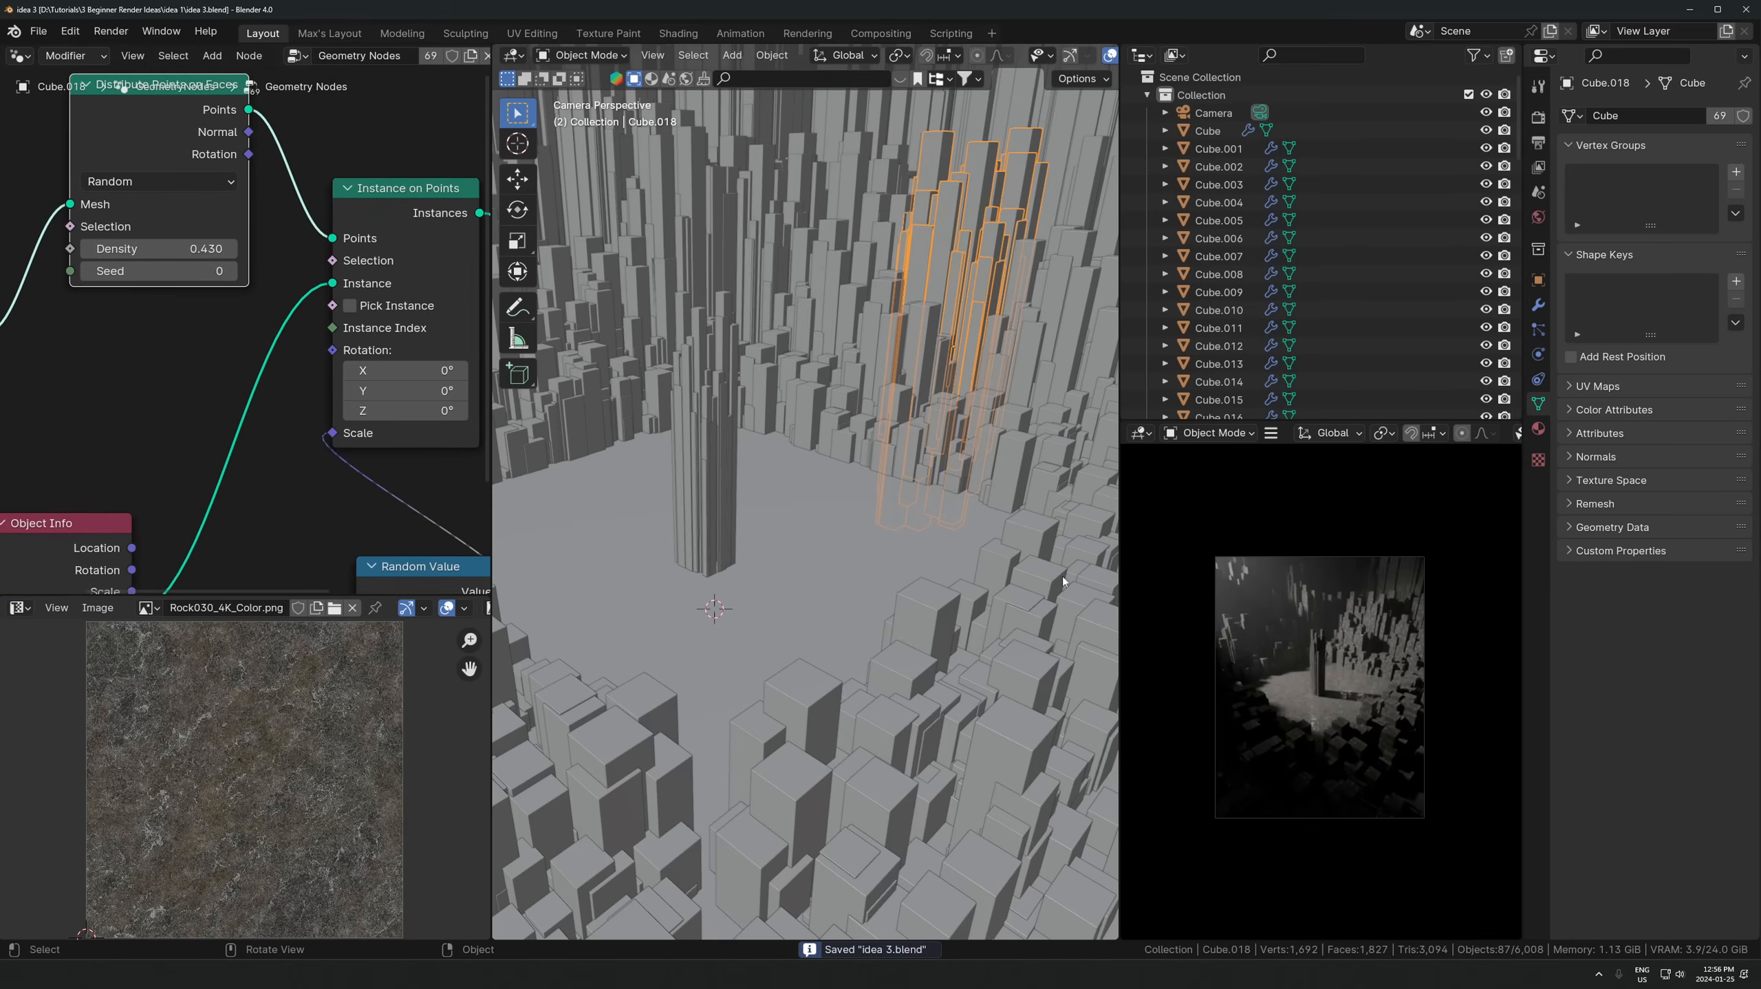
pyautogui.scroll(3, 1420, 712)
pyautogui.moveTo(283, 471); pyautogui.dragTo(308, 418, button='middle')
pyautogui.scroll(-2, 252, 331)
pyautogui.moveTo(194, 216)
pyautogui.mouseDown()
pyautogui.moveTo(242, 216)
pyautogui.moveTo(212, 216)
pyautogui.mouseUp()
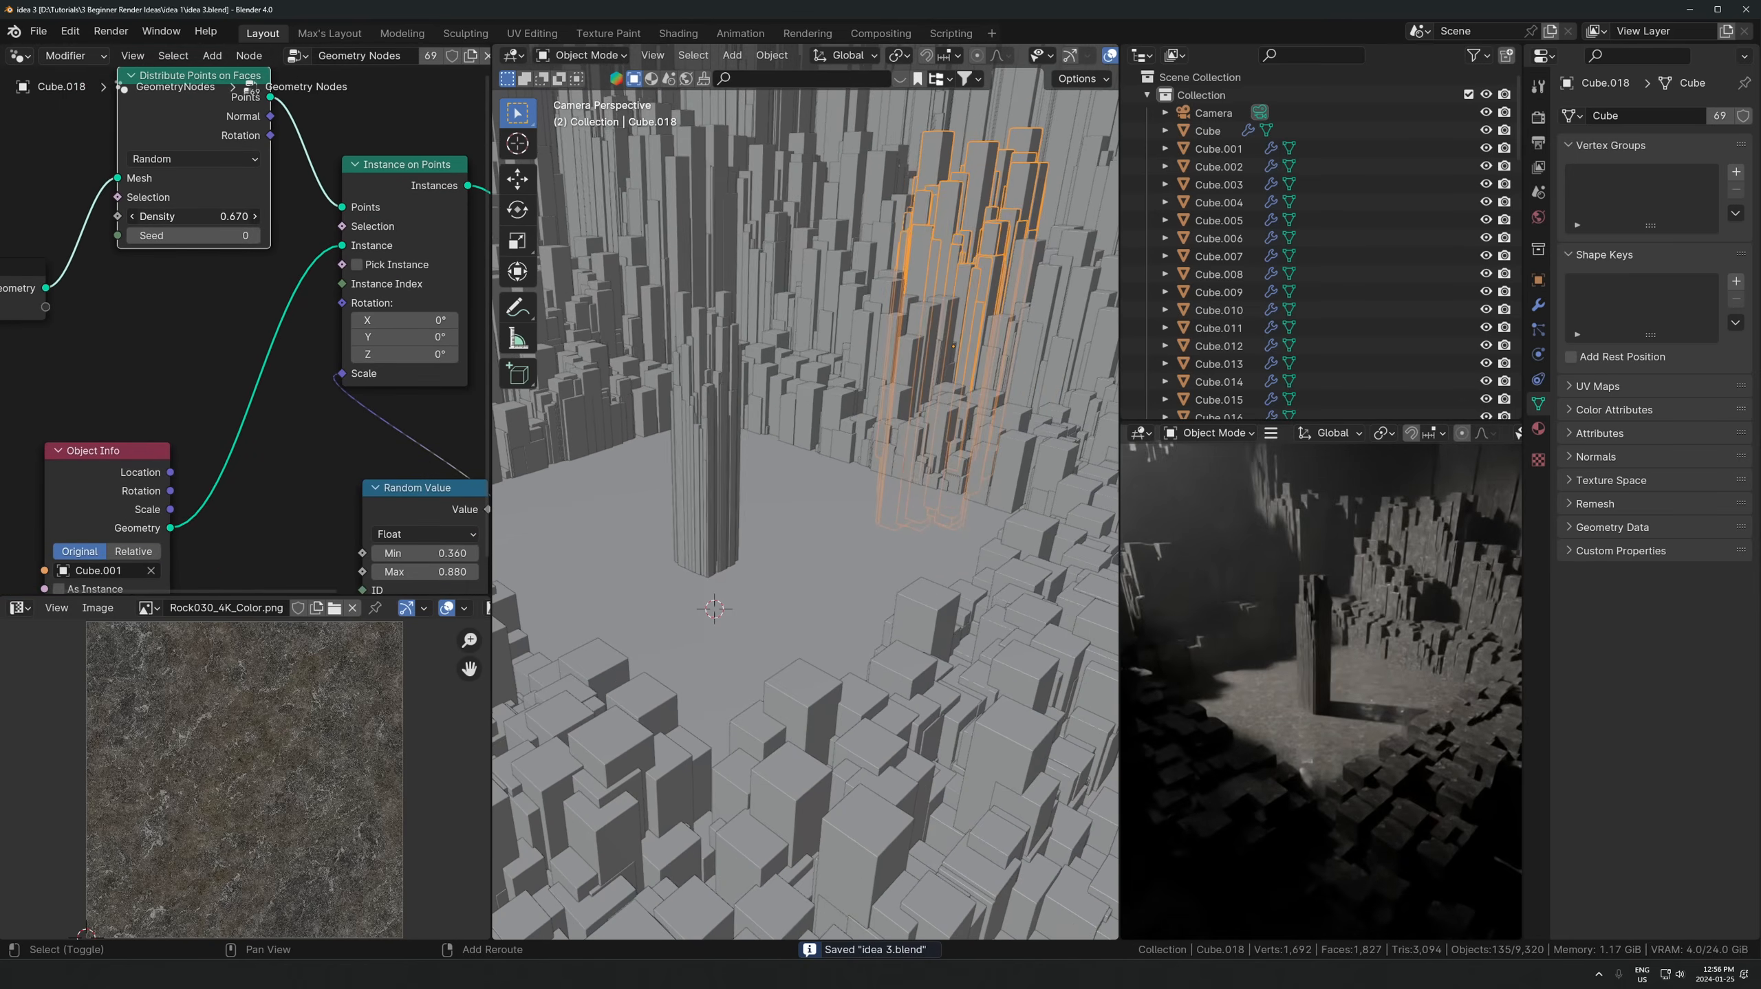
# - Move the camera about 0.75 m along the Y axis
pyautogui.scroll(-5, 803, 513)
pyautogui.click(902, 478)
pyautogui.press('g')
pyautogui.press('y')
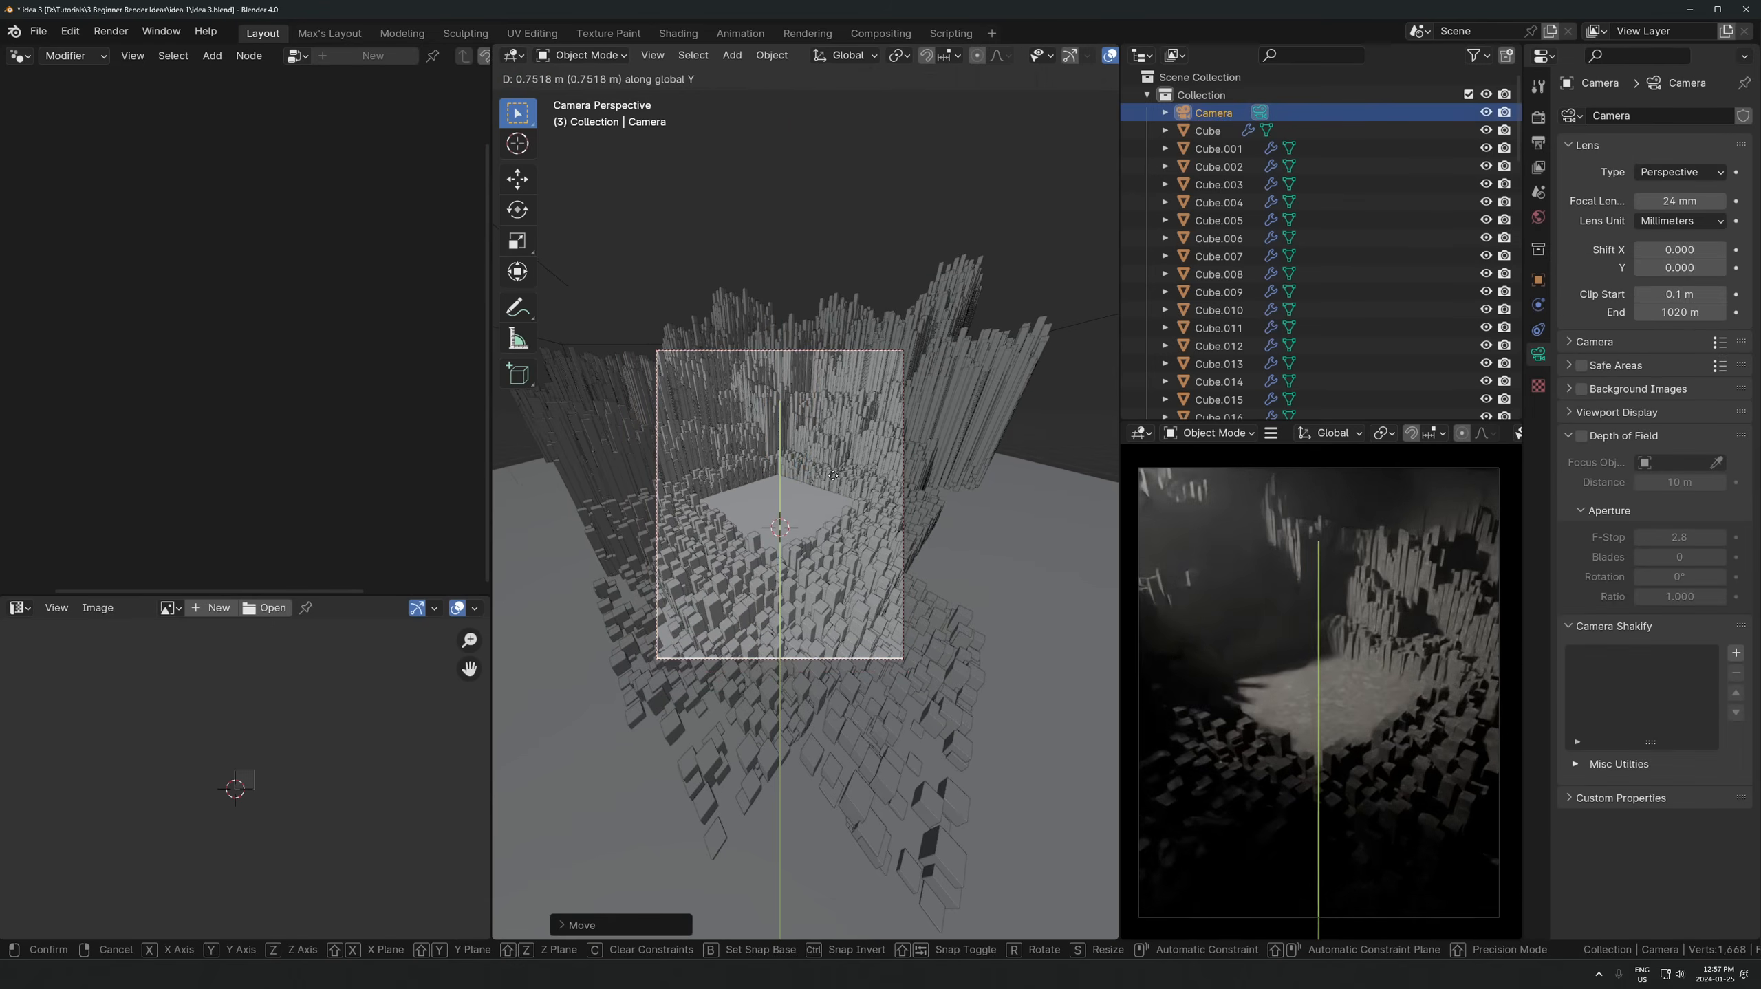
pyautogui.click(832, 472)
# - Rotate the spot light around the 3D cursor so it shines from the upper right of the camera view
pyautogui.moveTo(832, 472); pyautogui.dragTo(736, 410, button='middle')
pyautogui.scroll(-5, 736, 410)
pyautogui.click(689, 419)
pyautogui.press('r')
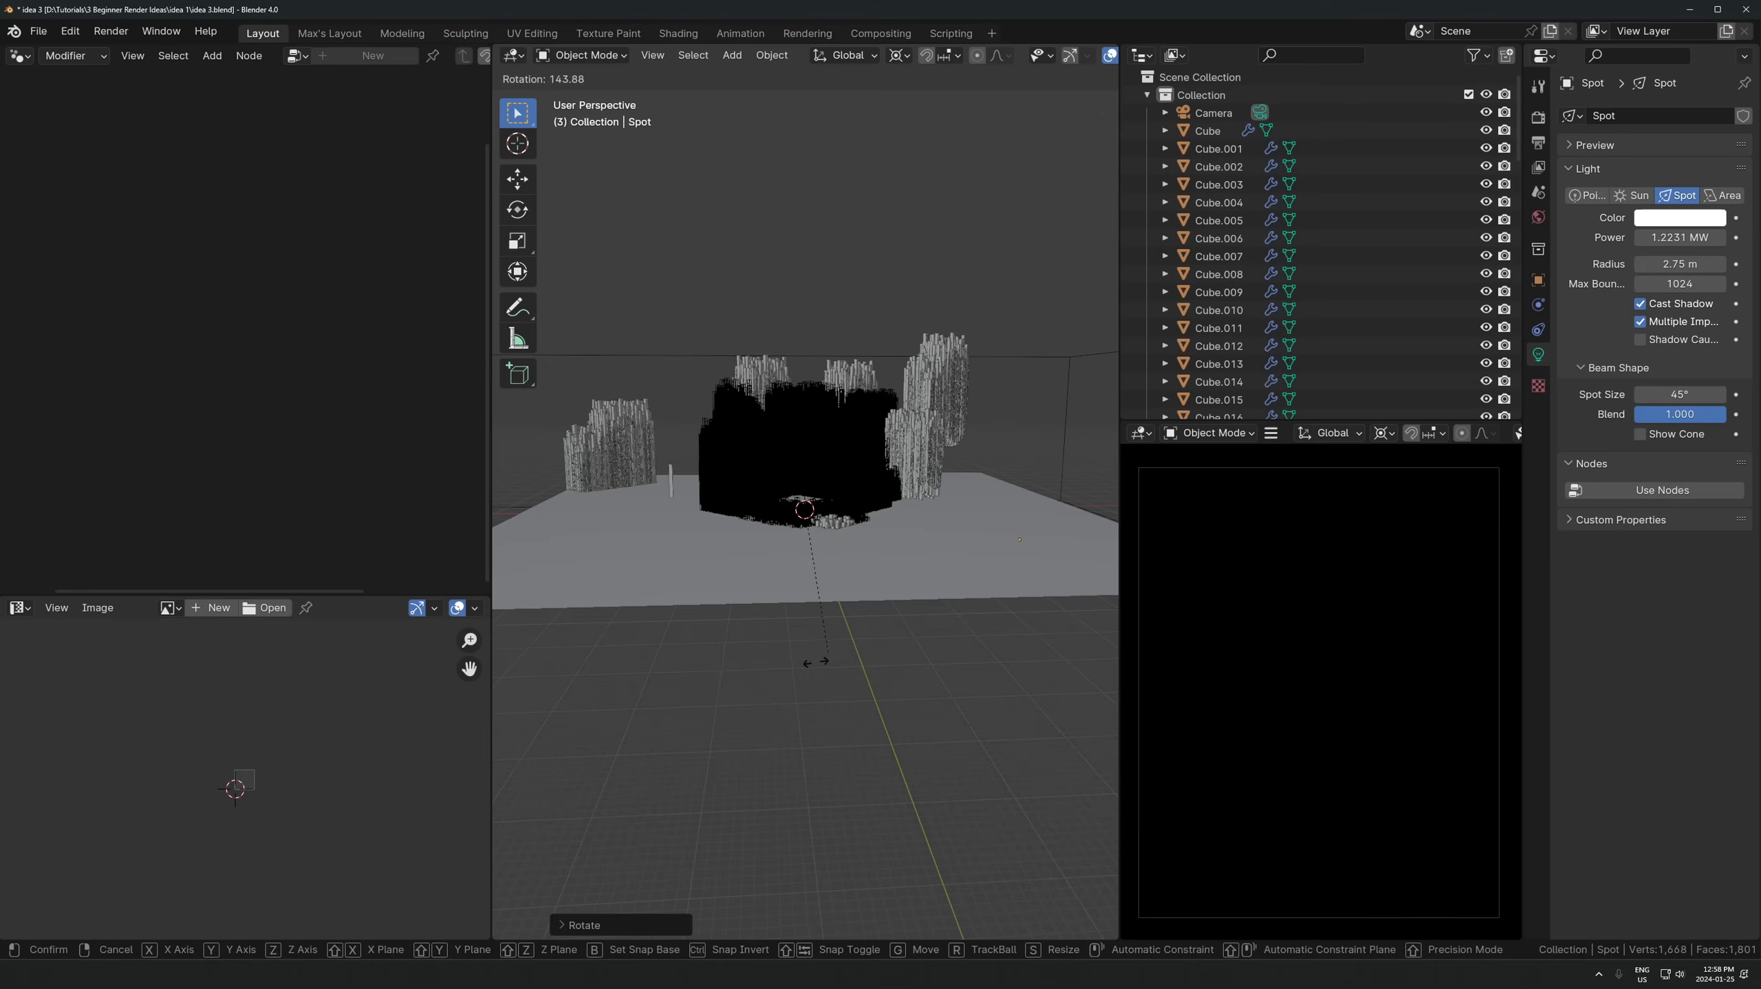
pyautogui.click(799, 653)
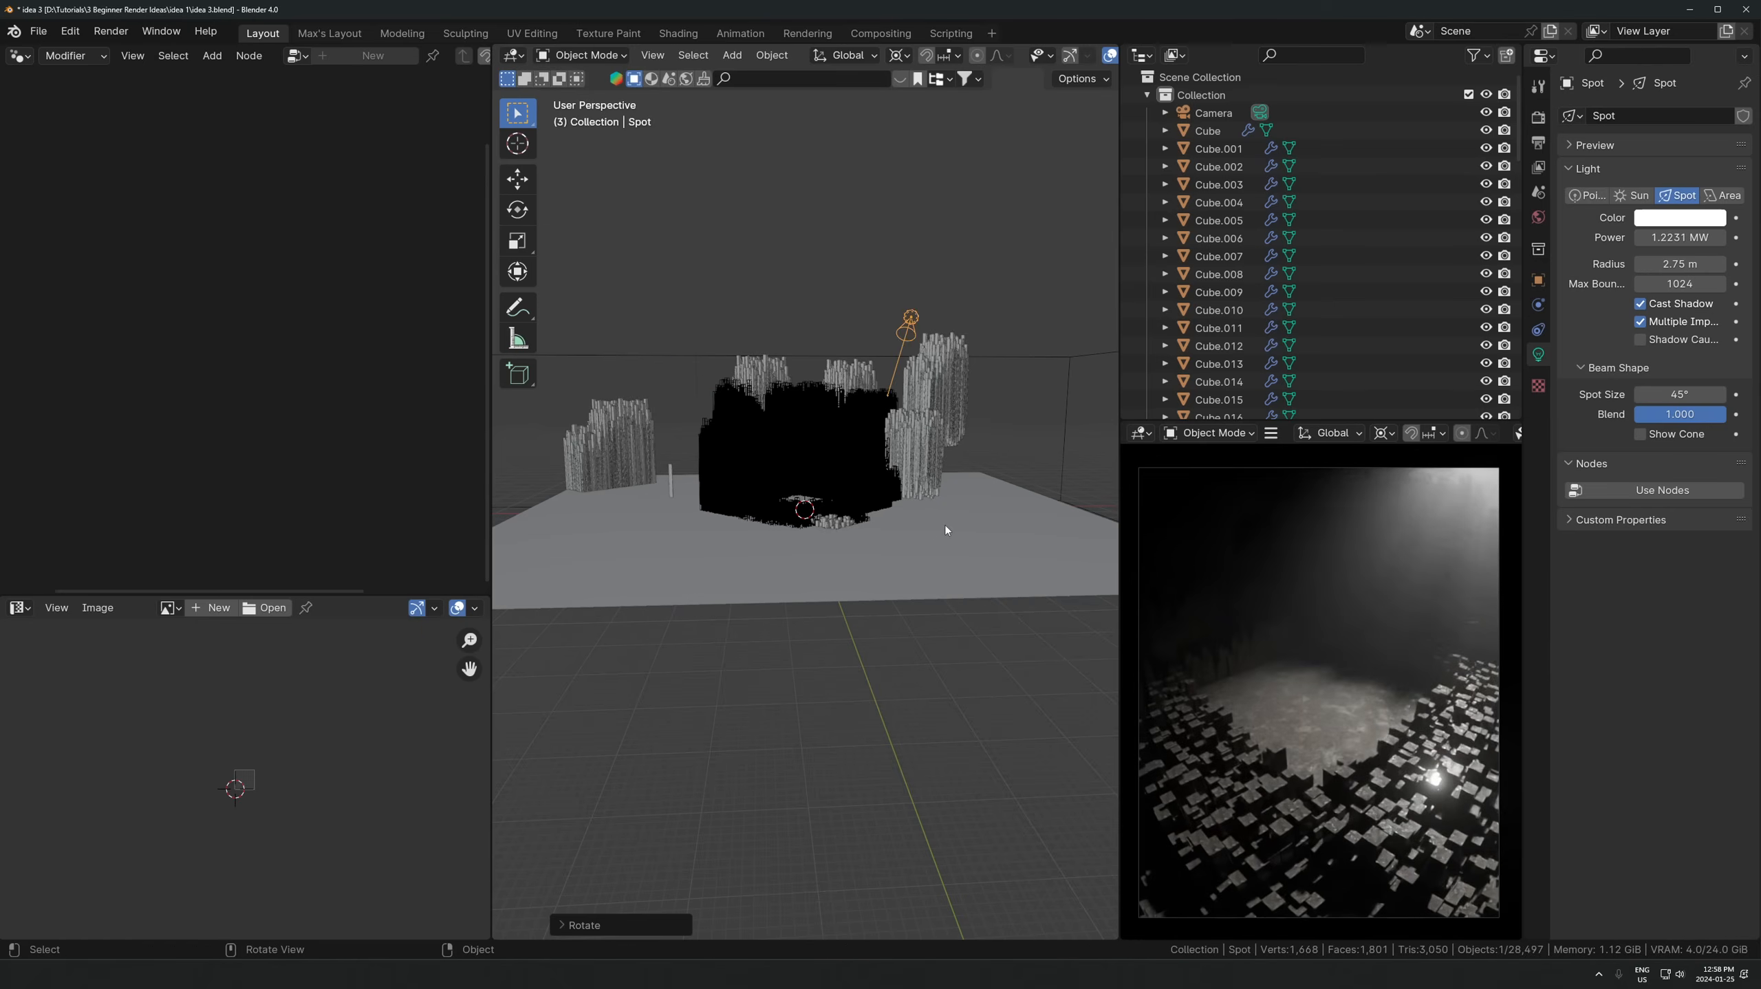
# - Change the transform pivot point and move the spot light horizontally beside the tall right-hand pillars
pyautogui.scroll(-3, 945, 526)
pyautogui.moveTo(909, 526); pyautogui.dragTo(883, 368, button='middle')
pyautogui.click(901, 58)
pyautogui.click(930, 160)
pyautogui.keyDown('shift'); pyautogui.moveTo(926, 423); pyautogui.dragTo(891, 525, button='middle'); pyautogui.keyUp('shift')
pyautogui.press('g')
pyautogui.hotkey('shift', 'z')
pyautogui.click(911, 422)
# - Re-aim the spot light toward the enclosure and back it away about 17.5 m along its local Z axis
pyautogui.moveTo(853, 600); pyautogui.dragTo(956, 625, button='middle')
pyautogui.press('r')
pyautogui.click(942, 593)
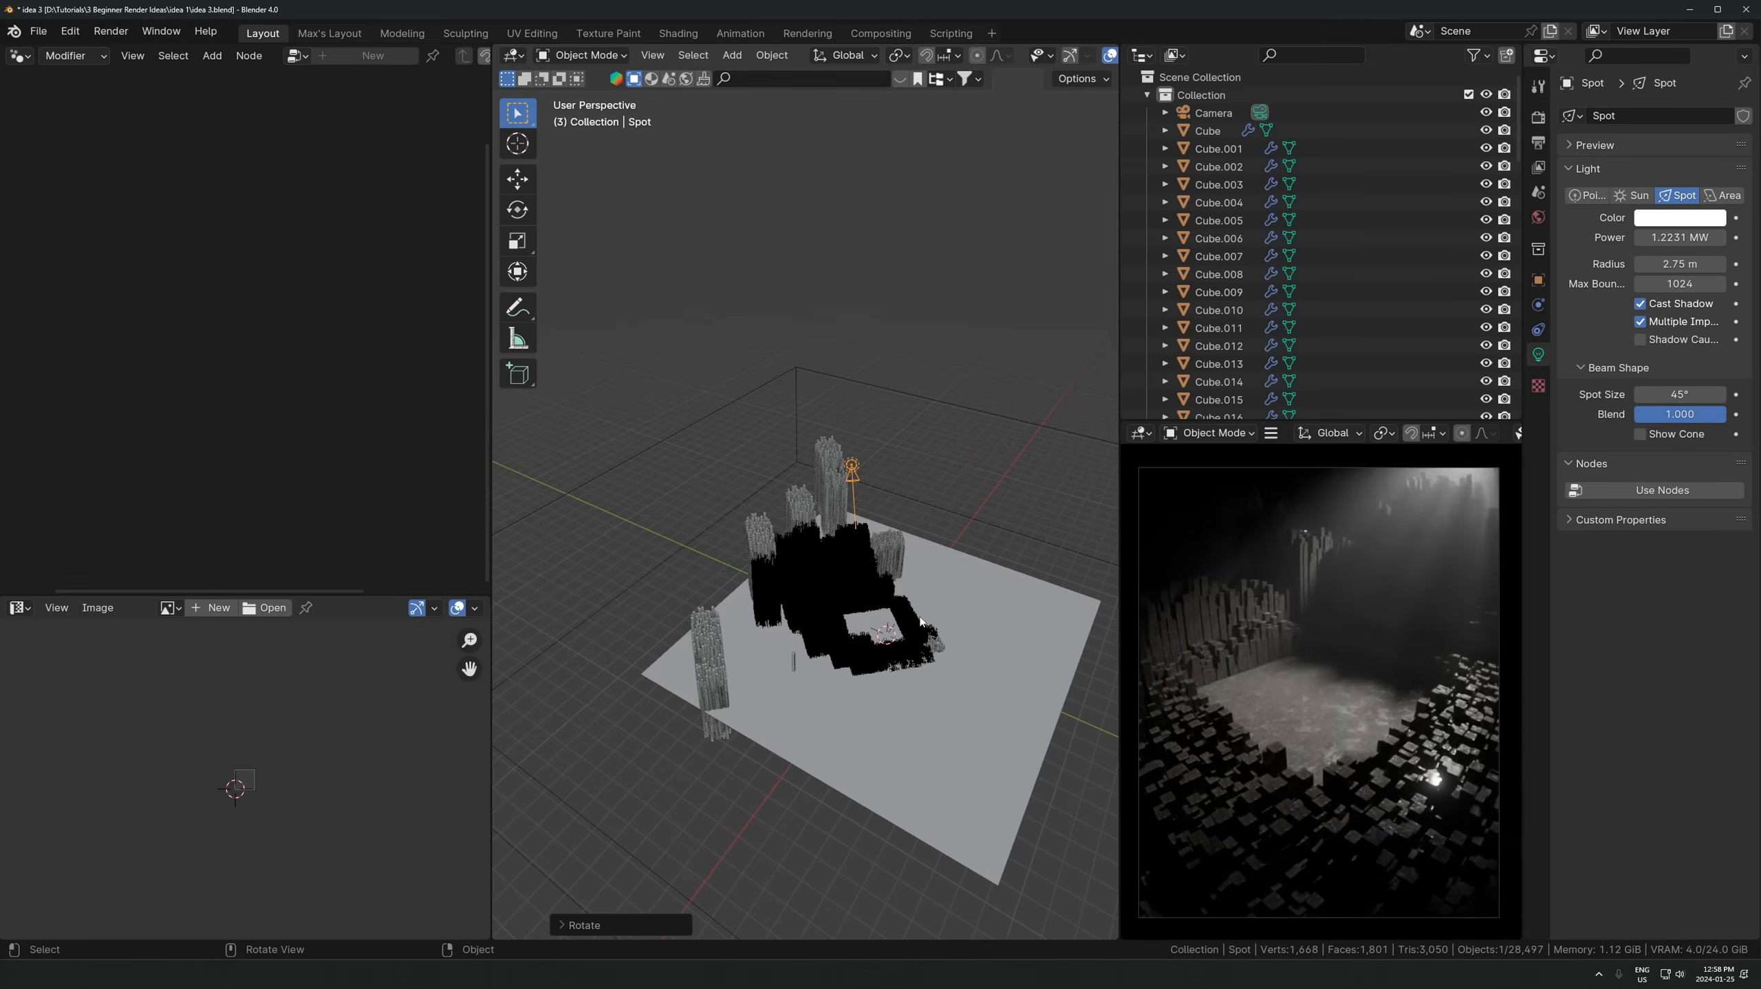
pyautogui.press('g')
pyautogui.press('z')
pyautogui.press('z')
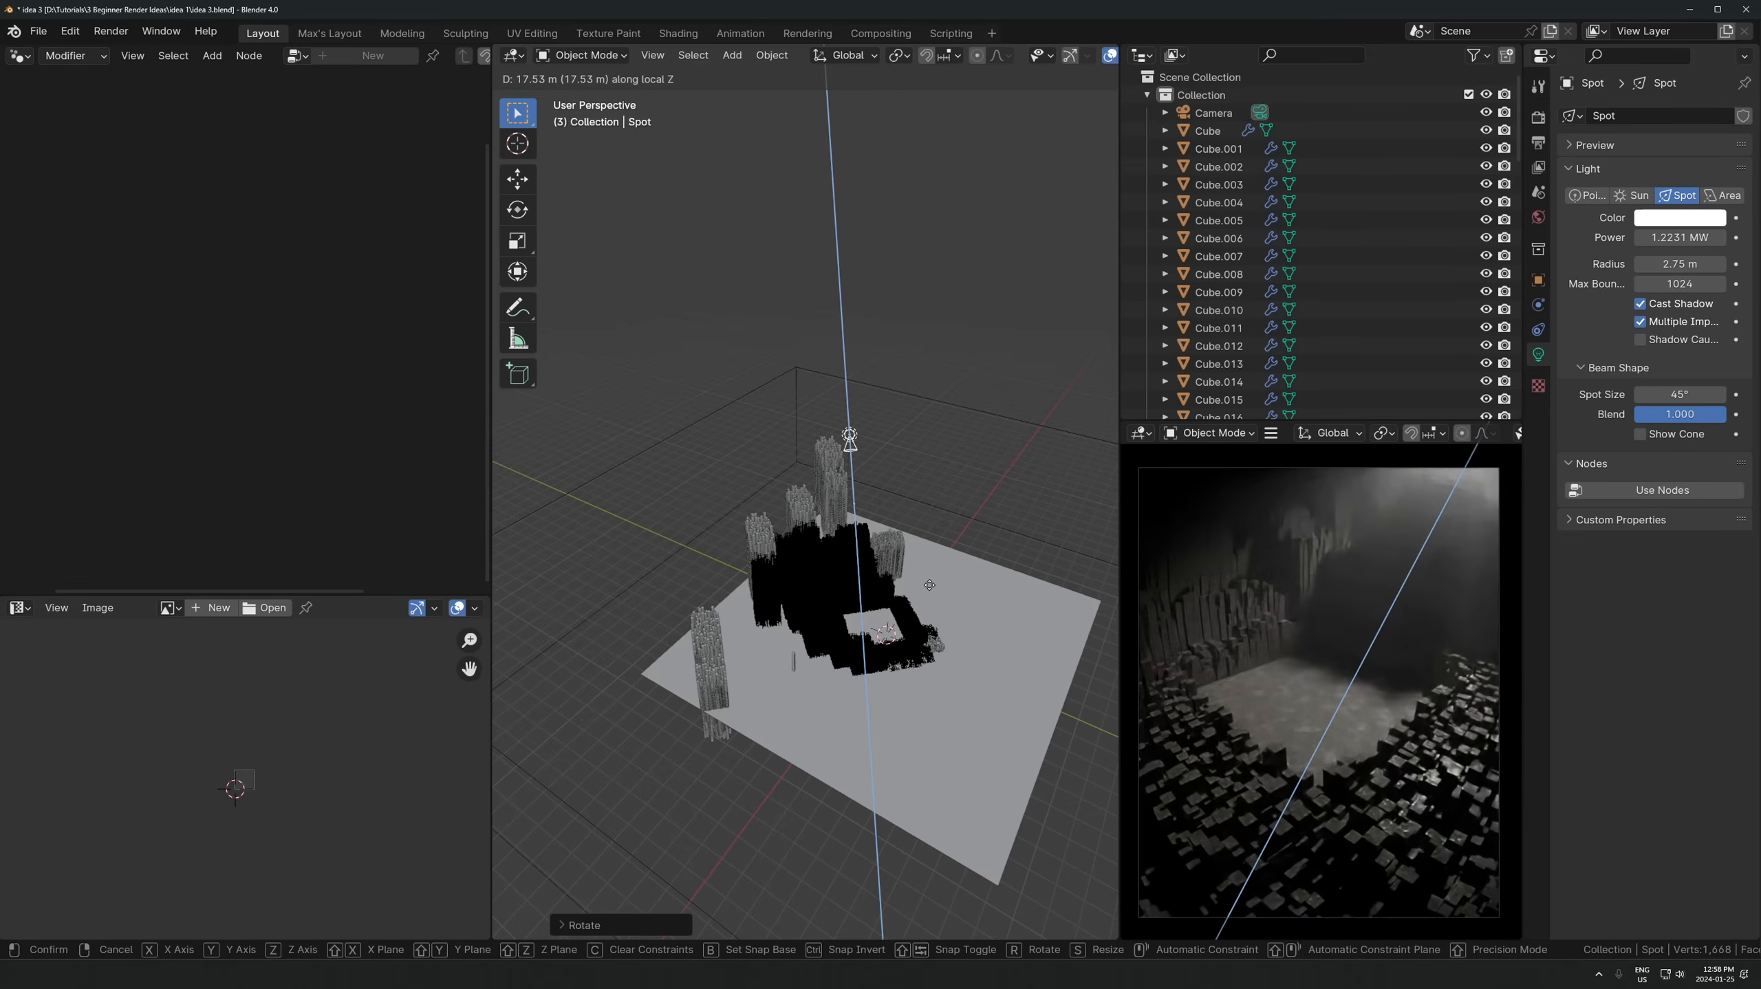
pyautogui.click(930, 585)
pyautogui.moveTo(866, 573)
pyautogui.mouseDown(button='middle')
pyautogui.moveTo(809, 560)
pyautogui.moveTo(856, 583)
pyautogui.mouseUp(button='middle')
pyautogui.press('KP_0')
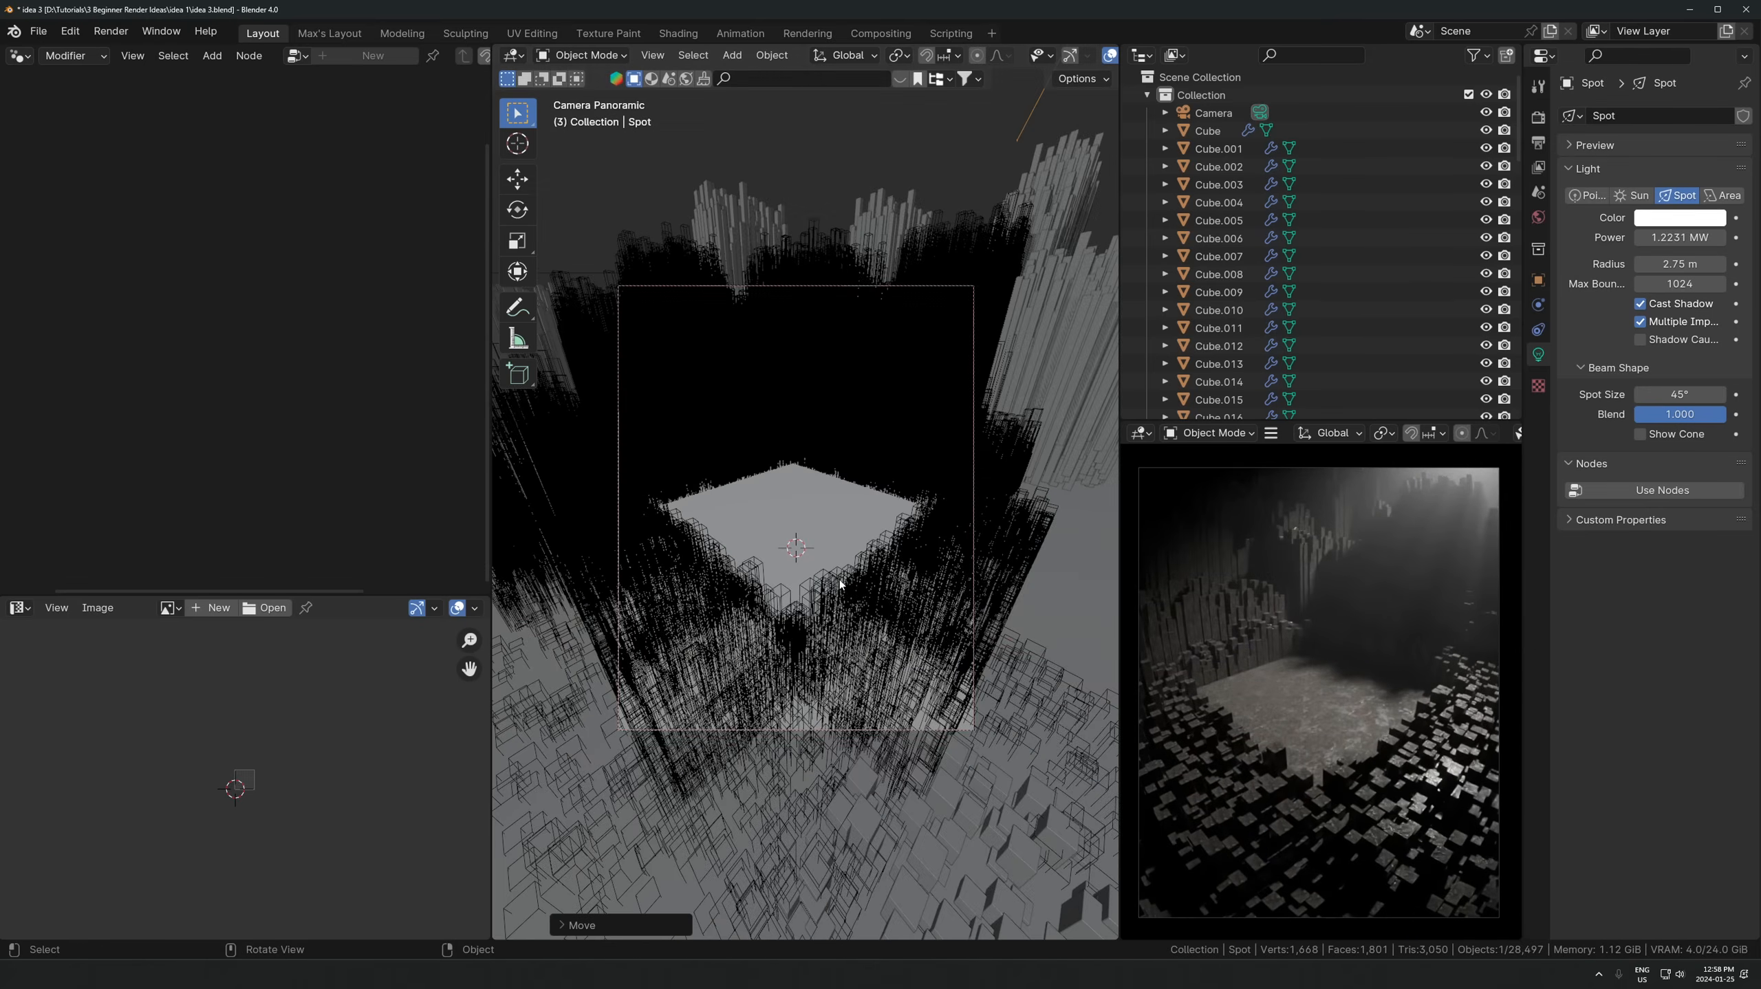
# - Select the pillar cluster near the top of the right wall and lower it about 10 m along Z
pyautogui.scroll(2, 840, 582)
pyautogui.hotkey('alt', 'z')
pyautogui.hotkey('alt', 'z')
pyautogui.click(933, 375)
pyautogui.scroll(-2, 928, 377)
pyautogui.click(871, 393)
pyautogui.press('d')
pyautogui.click(871, 393)
pyautogui.hotkey('alt', 'z')
pyautogui.hotkey('alt', 'z')
pyautogui.click(900, 343)
pyautogui.hotkey('alt', 'z')
pyautogui.hotkey('alt', 'z')
pyautogui.click(929, 312)
pyautogui.press('g')
pyautogui.press('z')
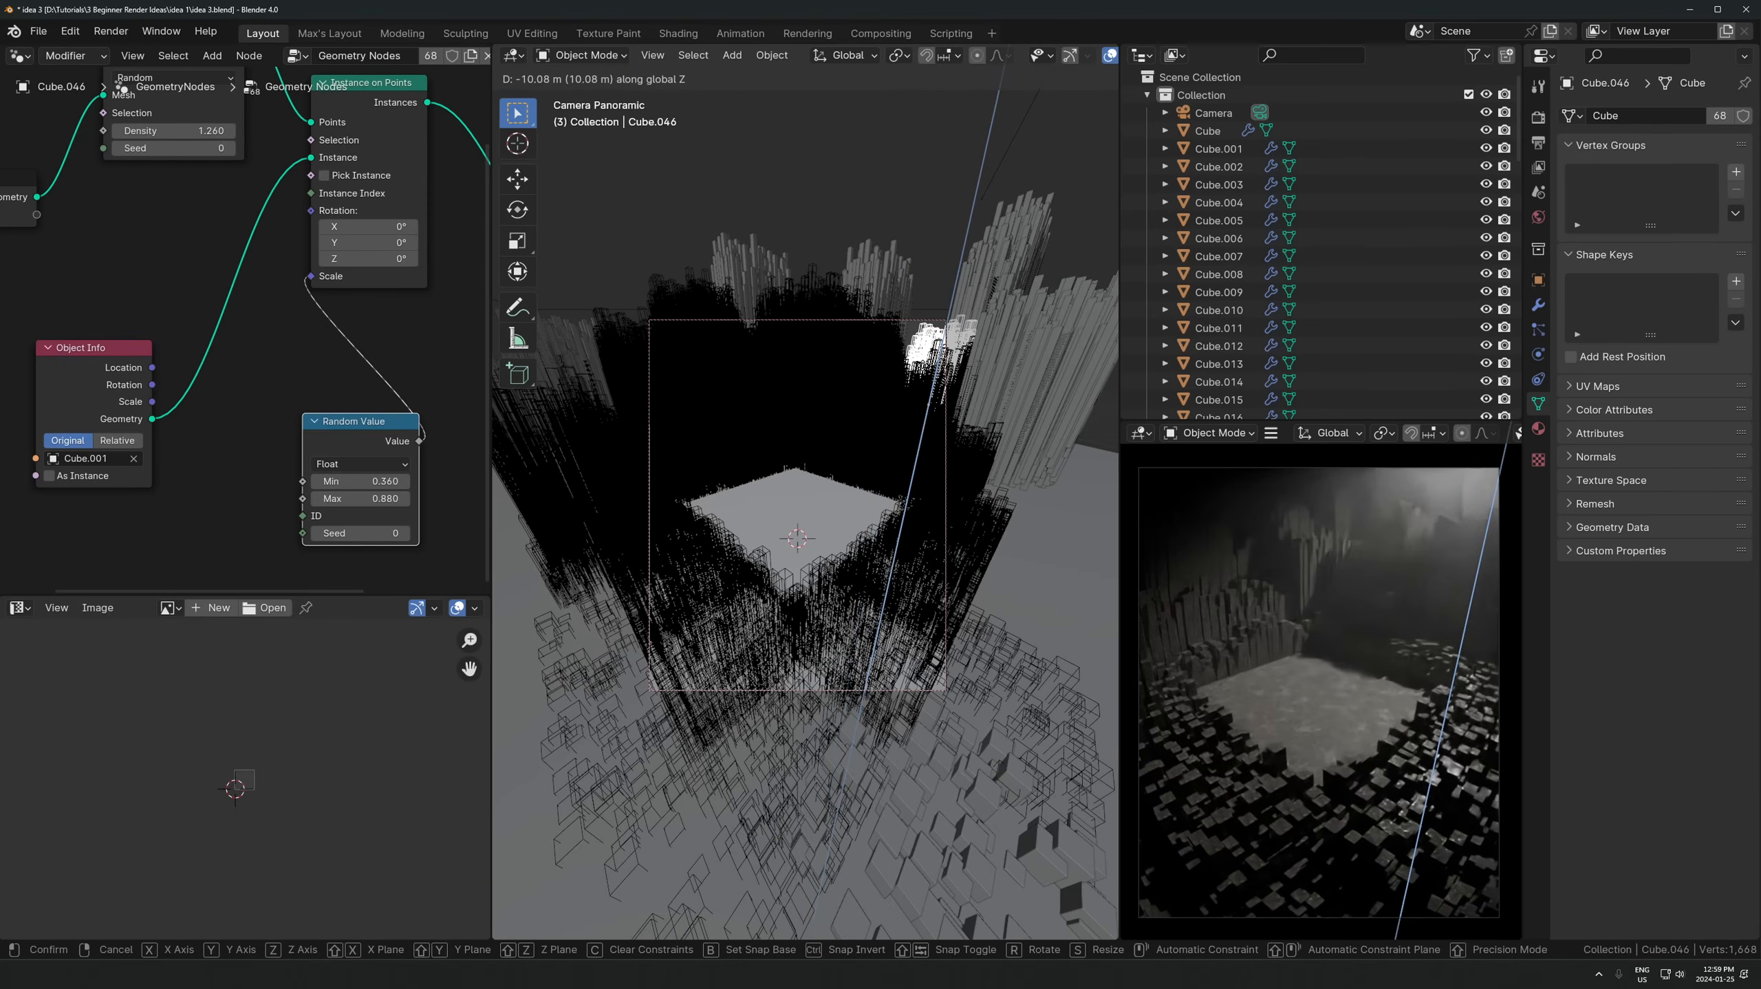
pyautogui.click(732, 686)
# - Add a cube mesh on the open floor of the enclosure and scale it up
pyautogui.click(802, 565)
pyautogui.hotkey('alt', 'z')
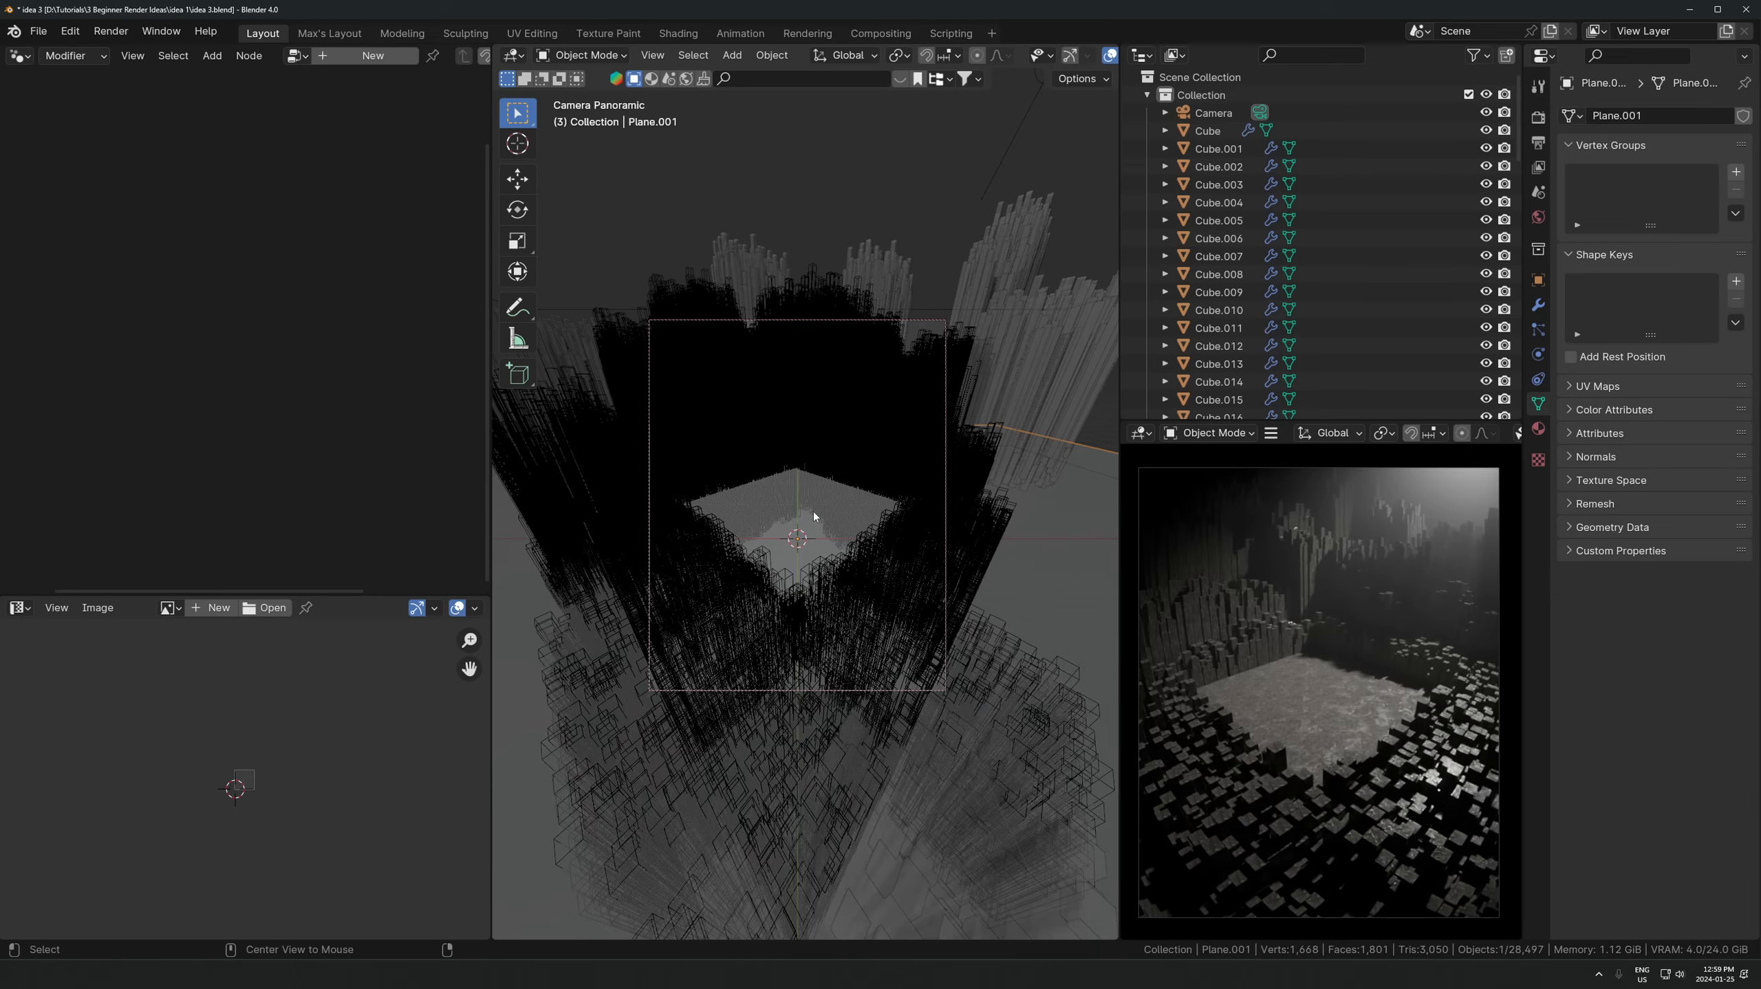
pyautogui.hotkey('alt', 'z')
pyautogui.scroll(2, 800, 512)
pyautogui.hotkey('shift', 'a')
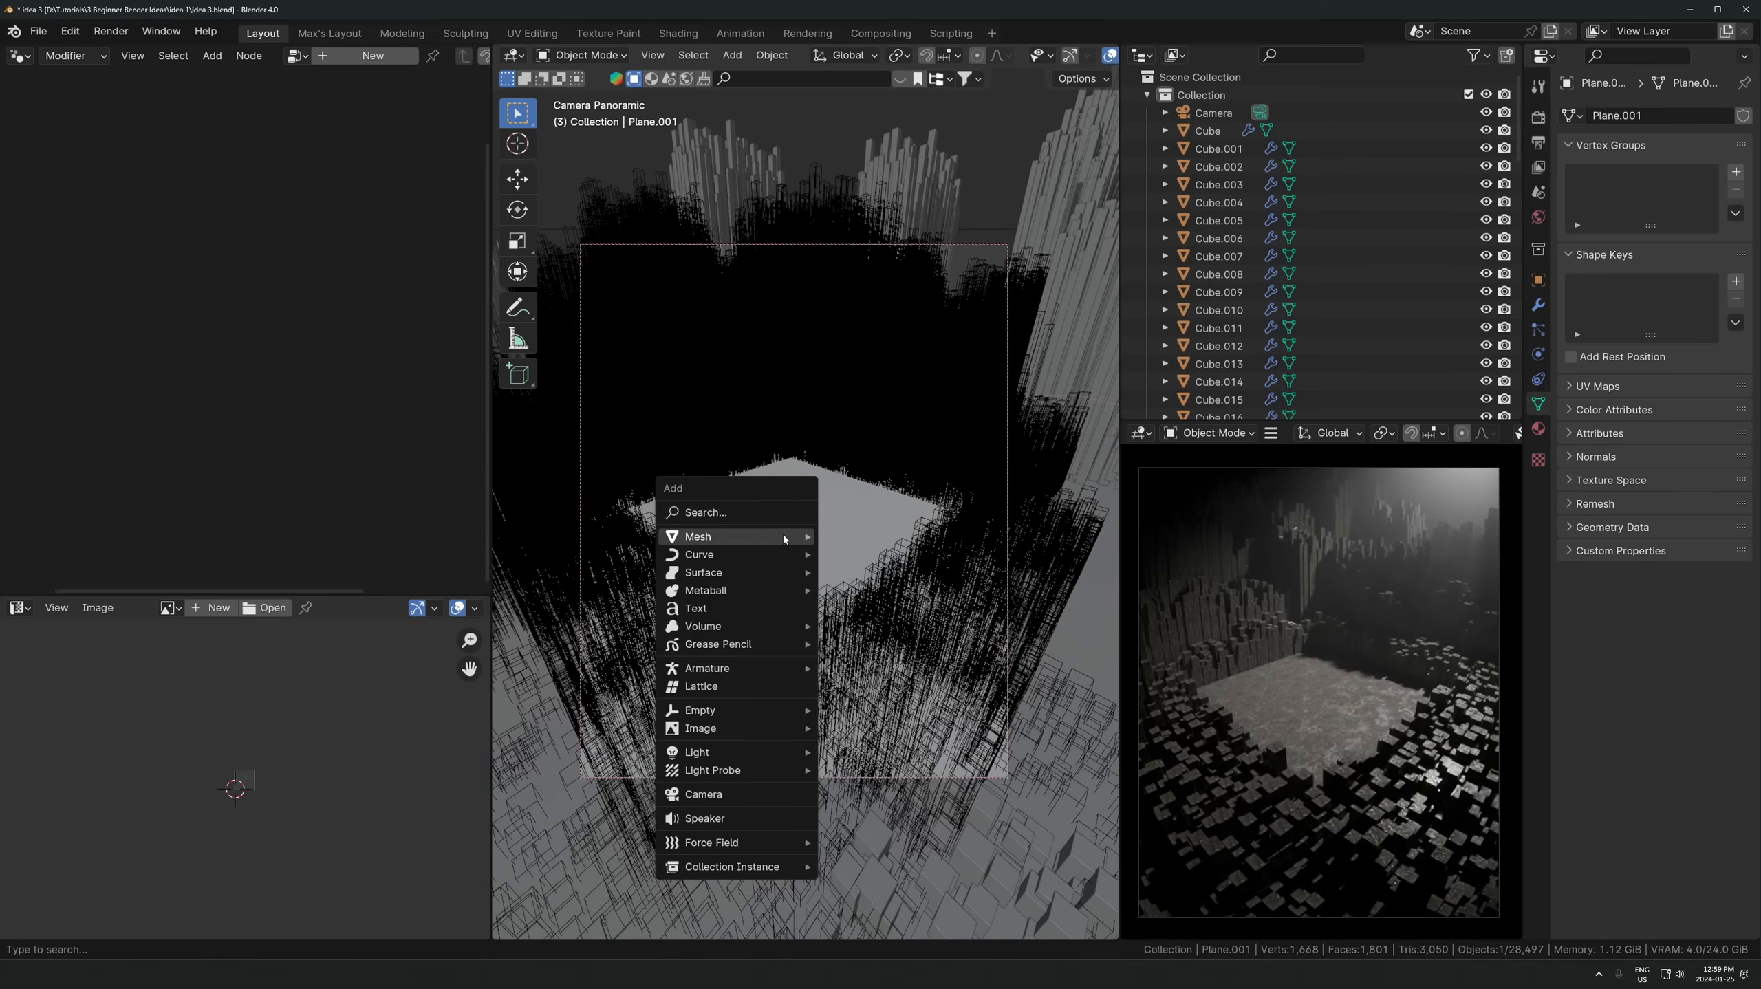
pyautogui.moveTo(783, 534)
pyautogui.click(886, 563)
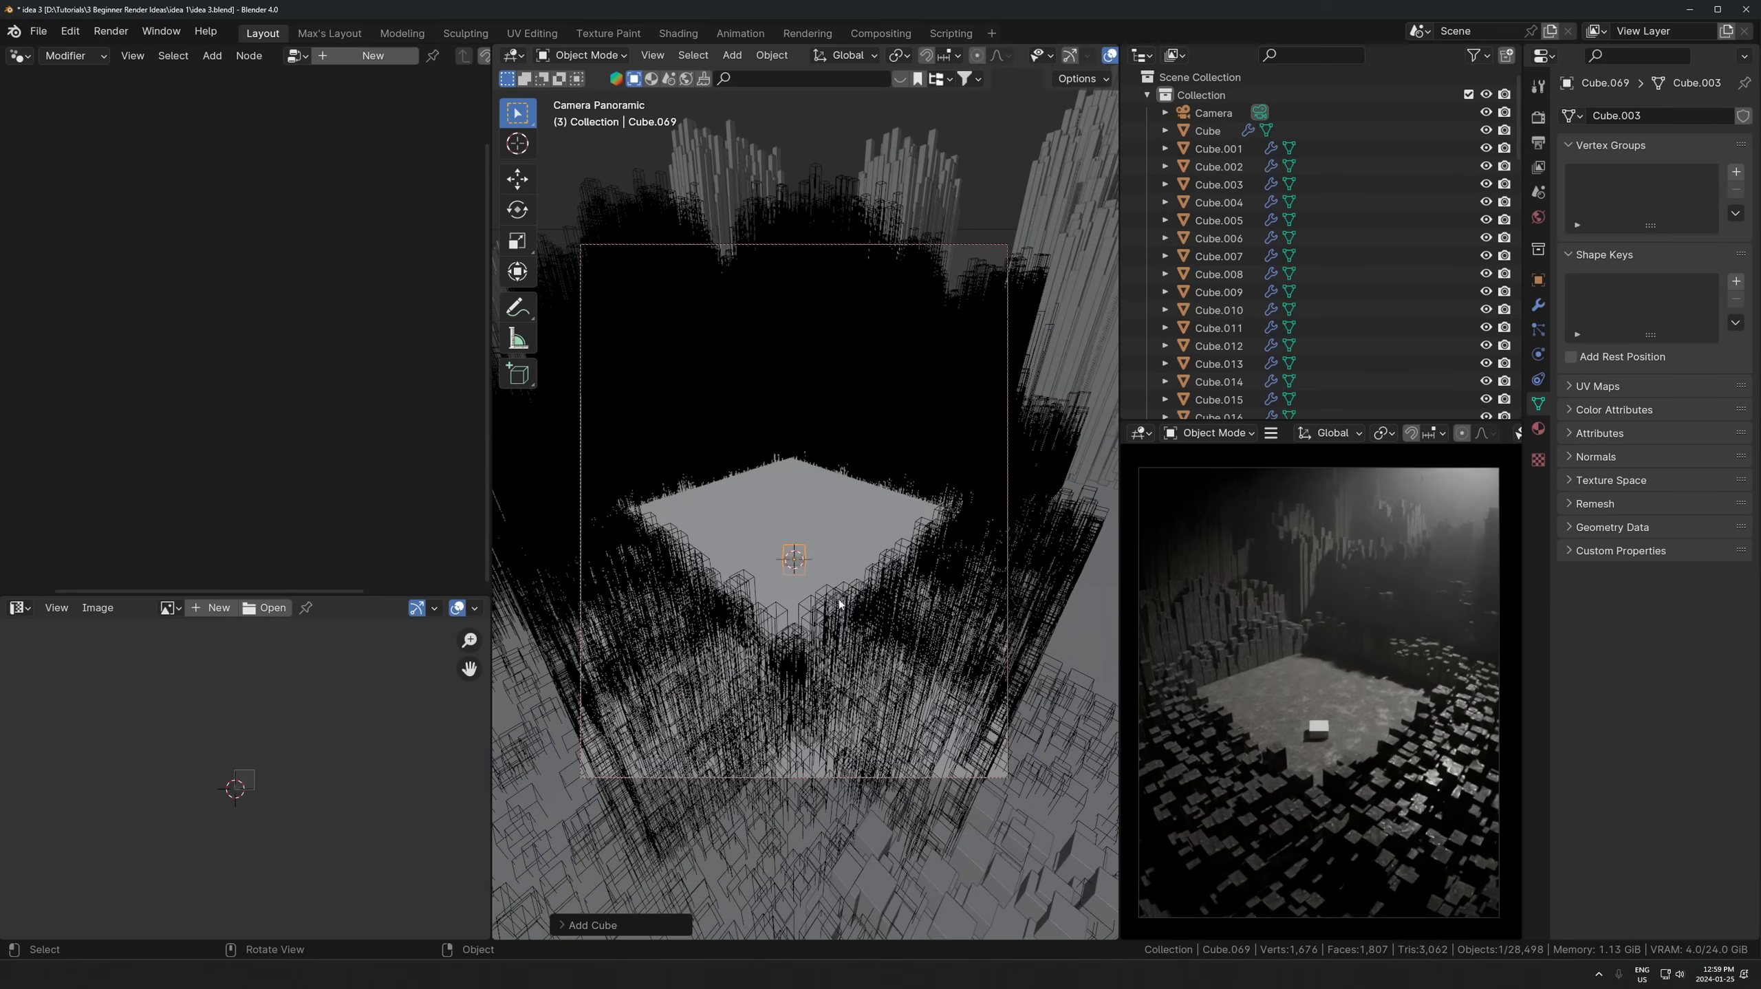
pyautogui.press('s')
pyautogui.click(1078, 563)
# - Rotate the cube 45° about Z and move it horizontally to the middle of the open floor
pyautogui.press('g')
pyautogui.hotkey('shift', 'z')
pyautogui.click(1068, 508)
pyautogui.write('rz45')
pyautogui.click(944, 507)
pyautogui.press('g')
pyautogui.hotkey('shift', 'z')
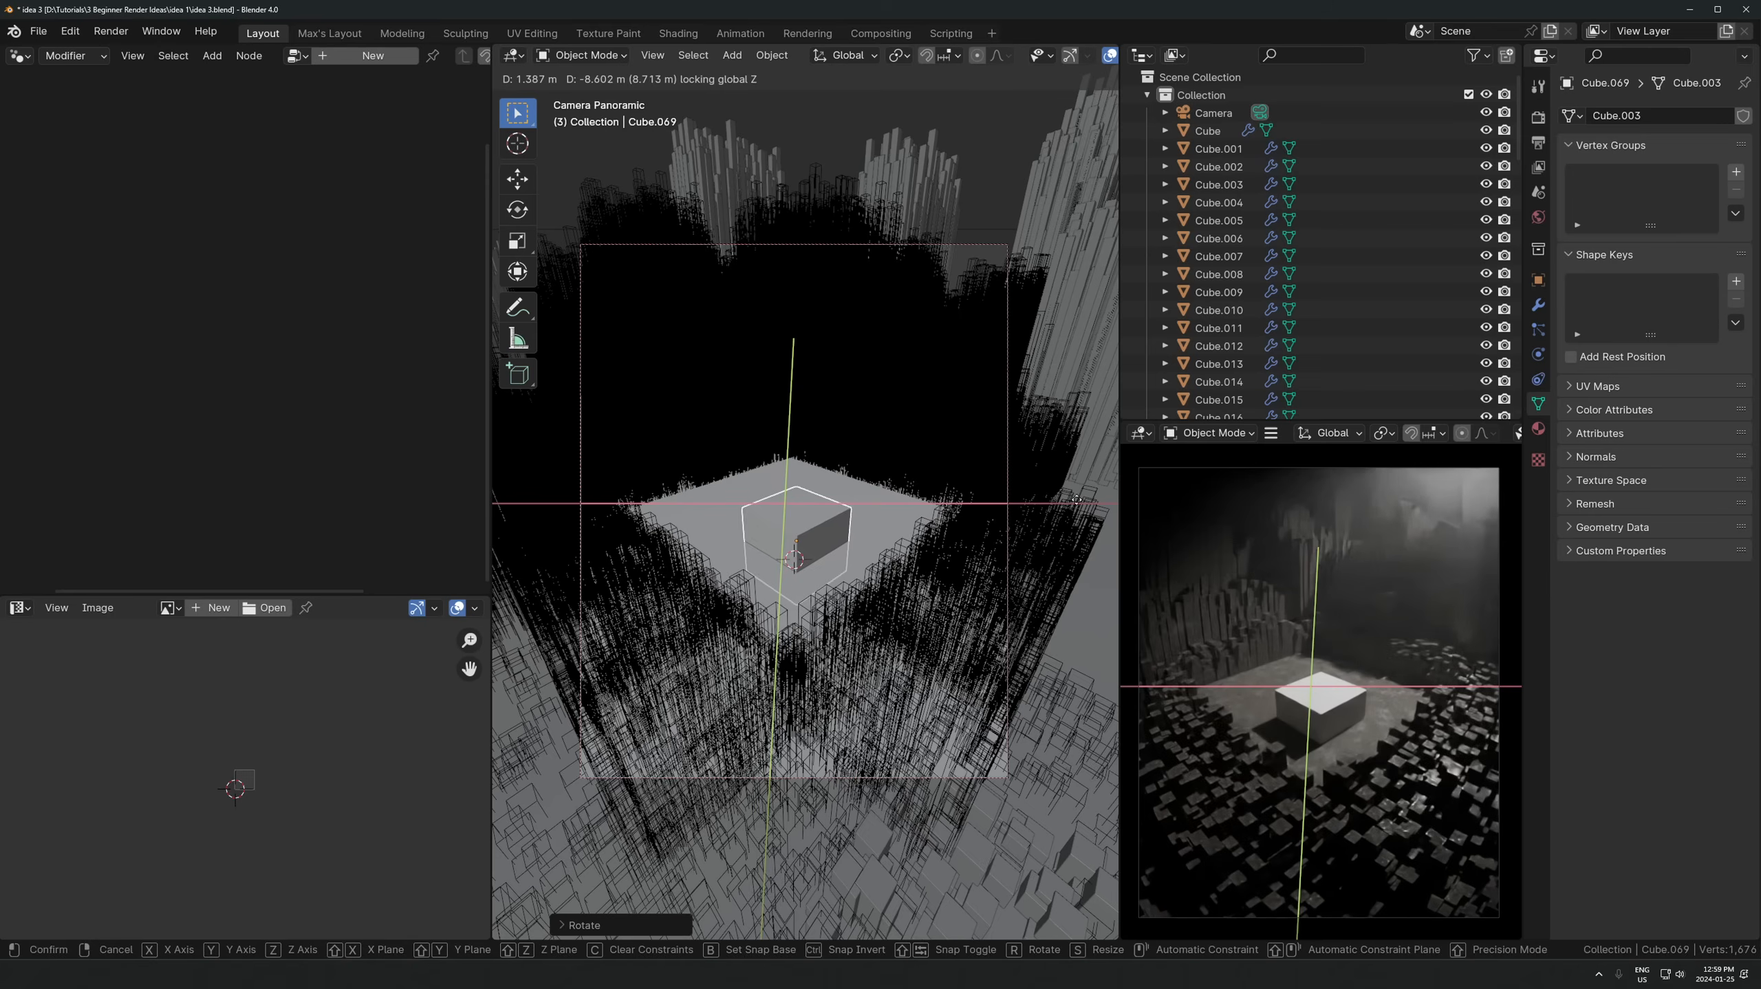
pyautogui.click(765, 505)
pyautogui.hotkey('ctrl', 'z')
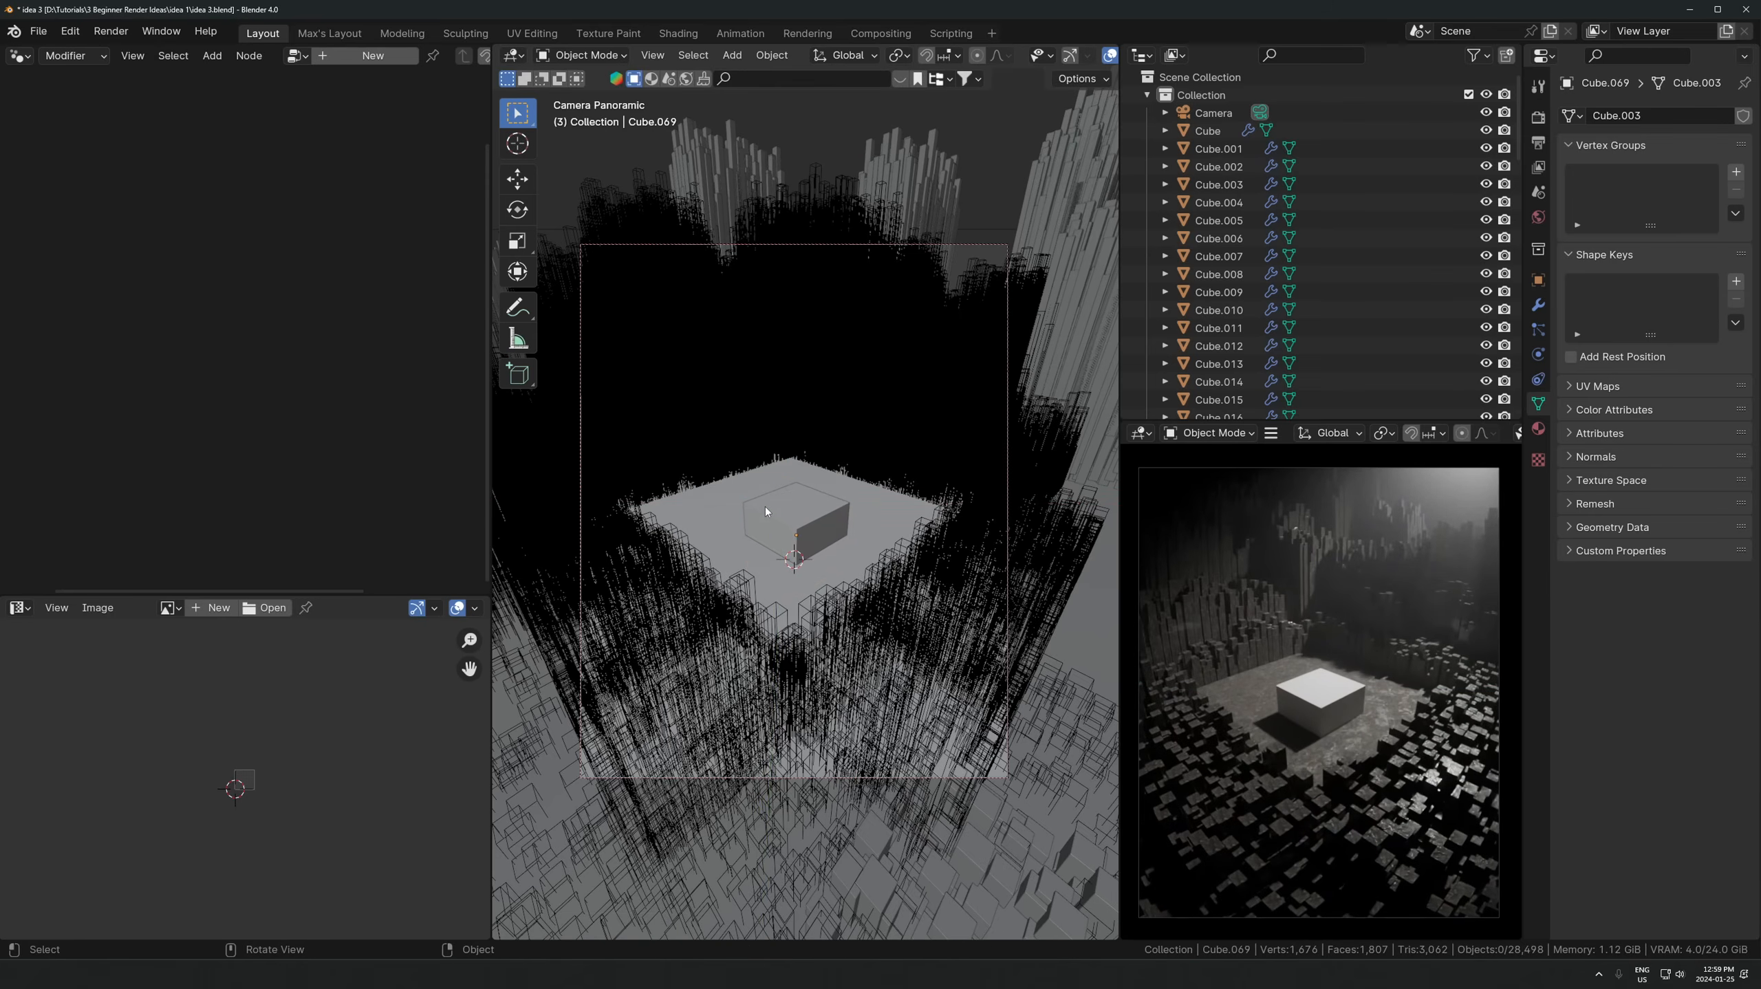
# - Link the ground plane's material to the cube
pyautogui.keyDown('shift'); pyautogui.click(693, 498); pyautogui.keyUp('shift')
pyautogui.hotkey('ctrl', 'l')
pyautogui.click(693, 498)
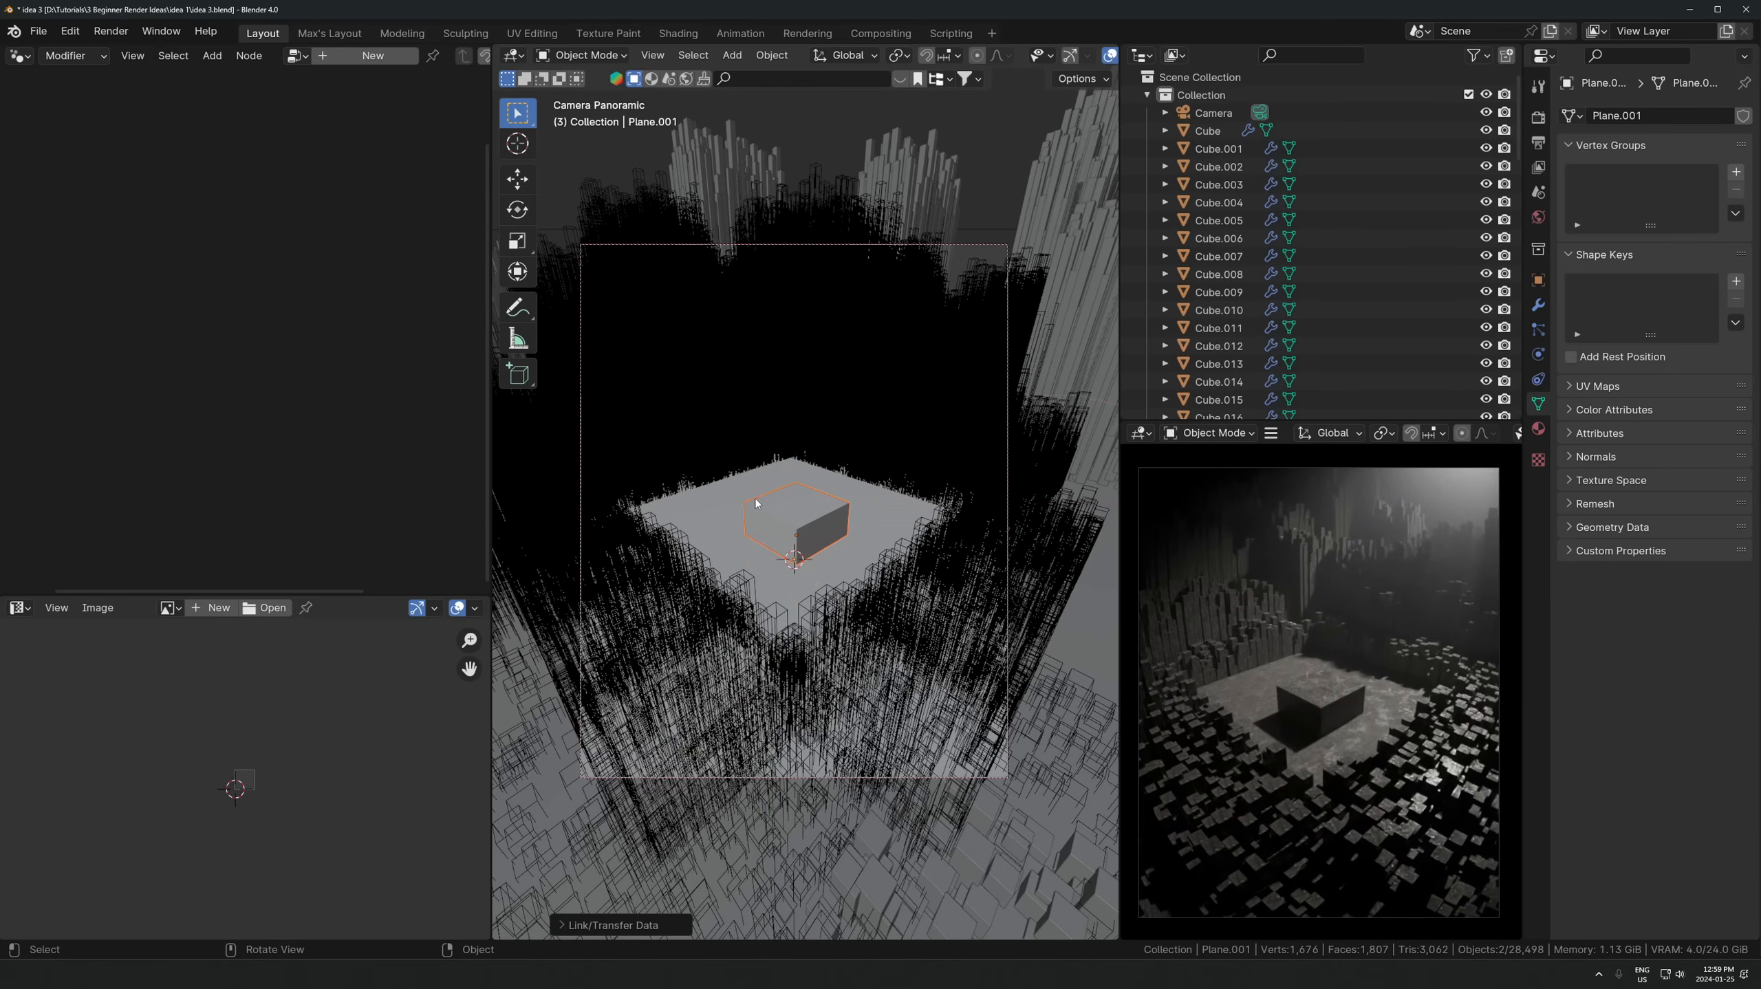
# - Select only the cube and show its material nodes around the Principled BSDF in the Shader Editor
pyautogui.click(813, 524)
pyautogui.click(21, 58)
pyautogui.click(52, 203)
pyautogui.press('Home')
pyautogui.moveTo(388, 230); pyautogui.dragTo(158, 416, button='middle')
pyautogui.moveTo(109, 471); pyautogui.dragTo(273, 303, button='middle')
pyautogui.scroll(10, 315, 253)
pyautogui.moveTo(274, 301); pyautogui.dragTo(381, 300)
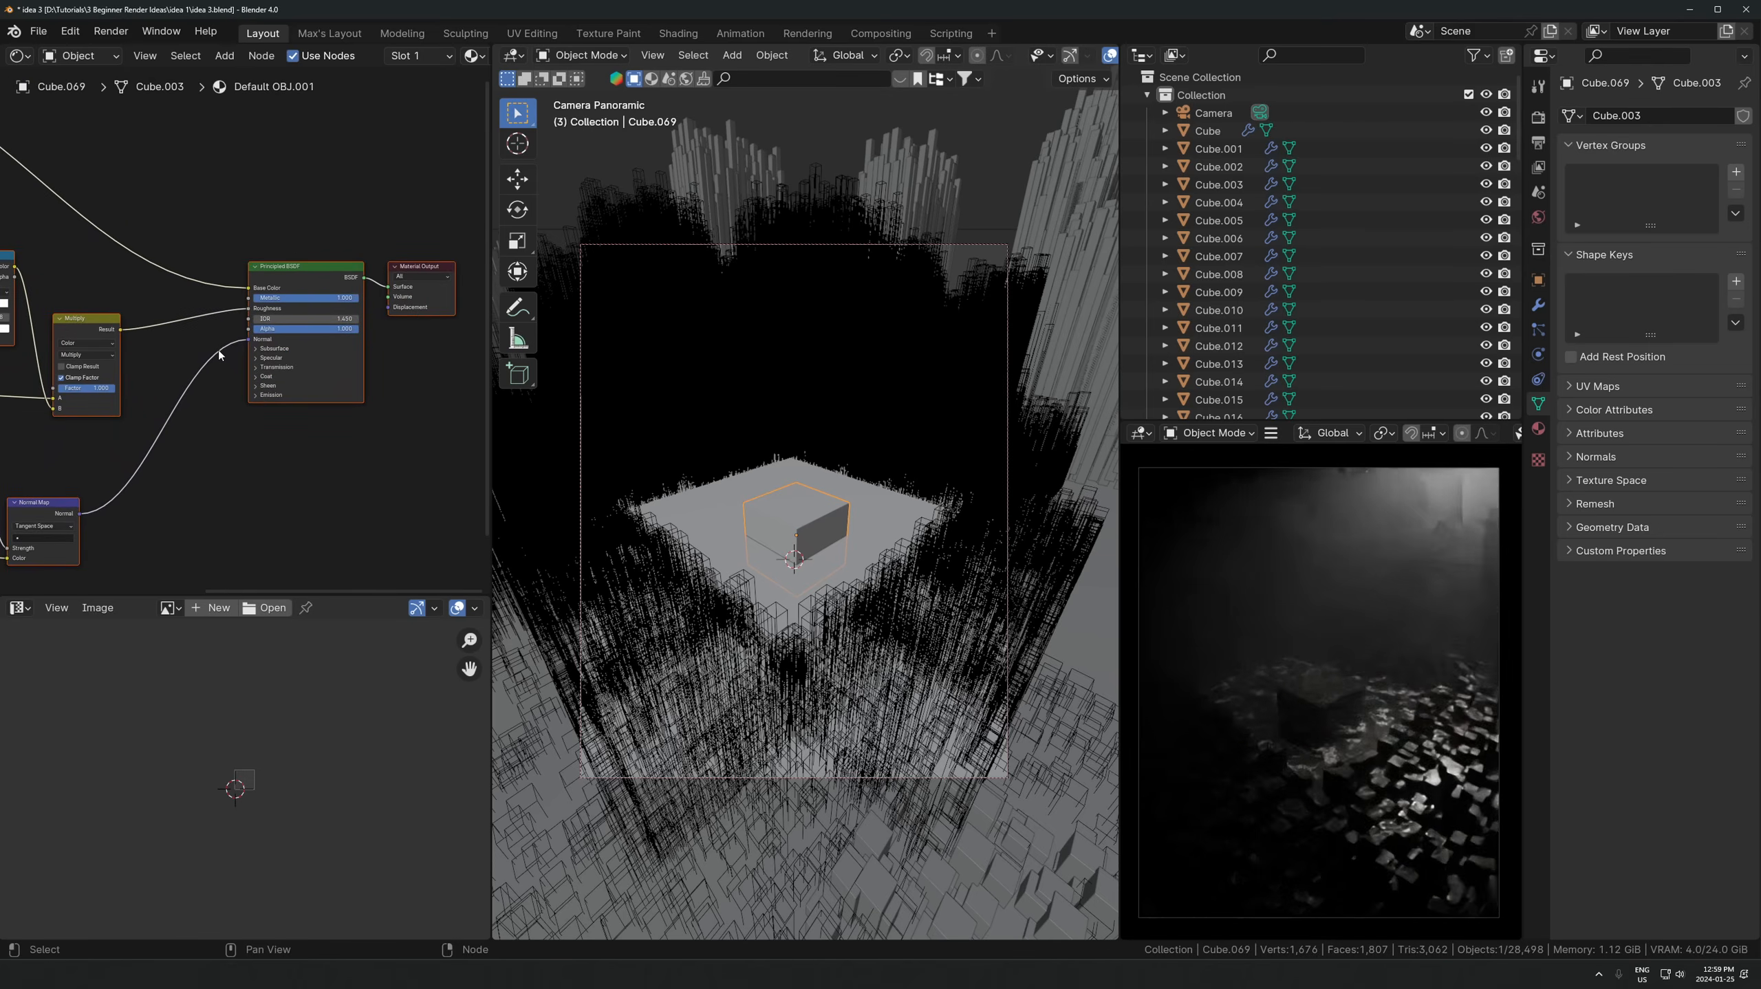
# - Insert a Mix Color node on the Base Color link and set its blending mode to Multiply
pyautogui.scroll(2, 201, 318)
pyautogui.moveTo(167, 233); pyautogui.dragTo(244, 308, button='middle')
pyautogui.hotkey('shift', 'a')
pyautogui.write('mixc')
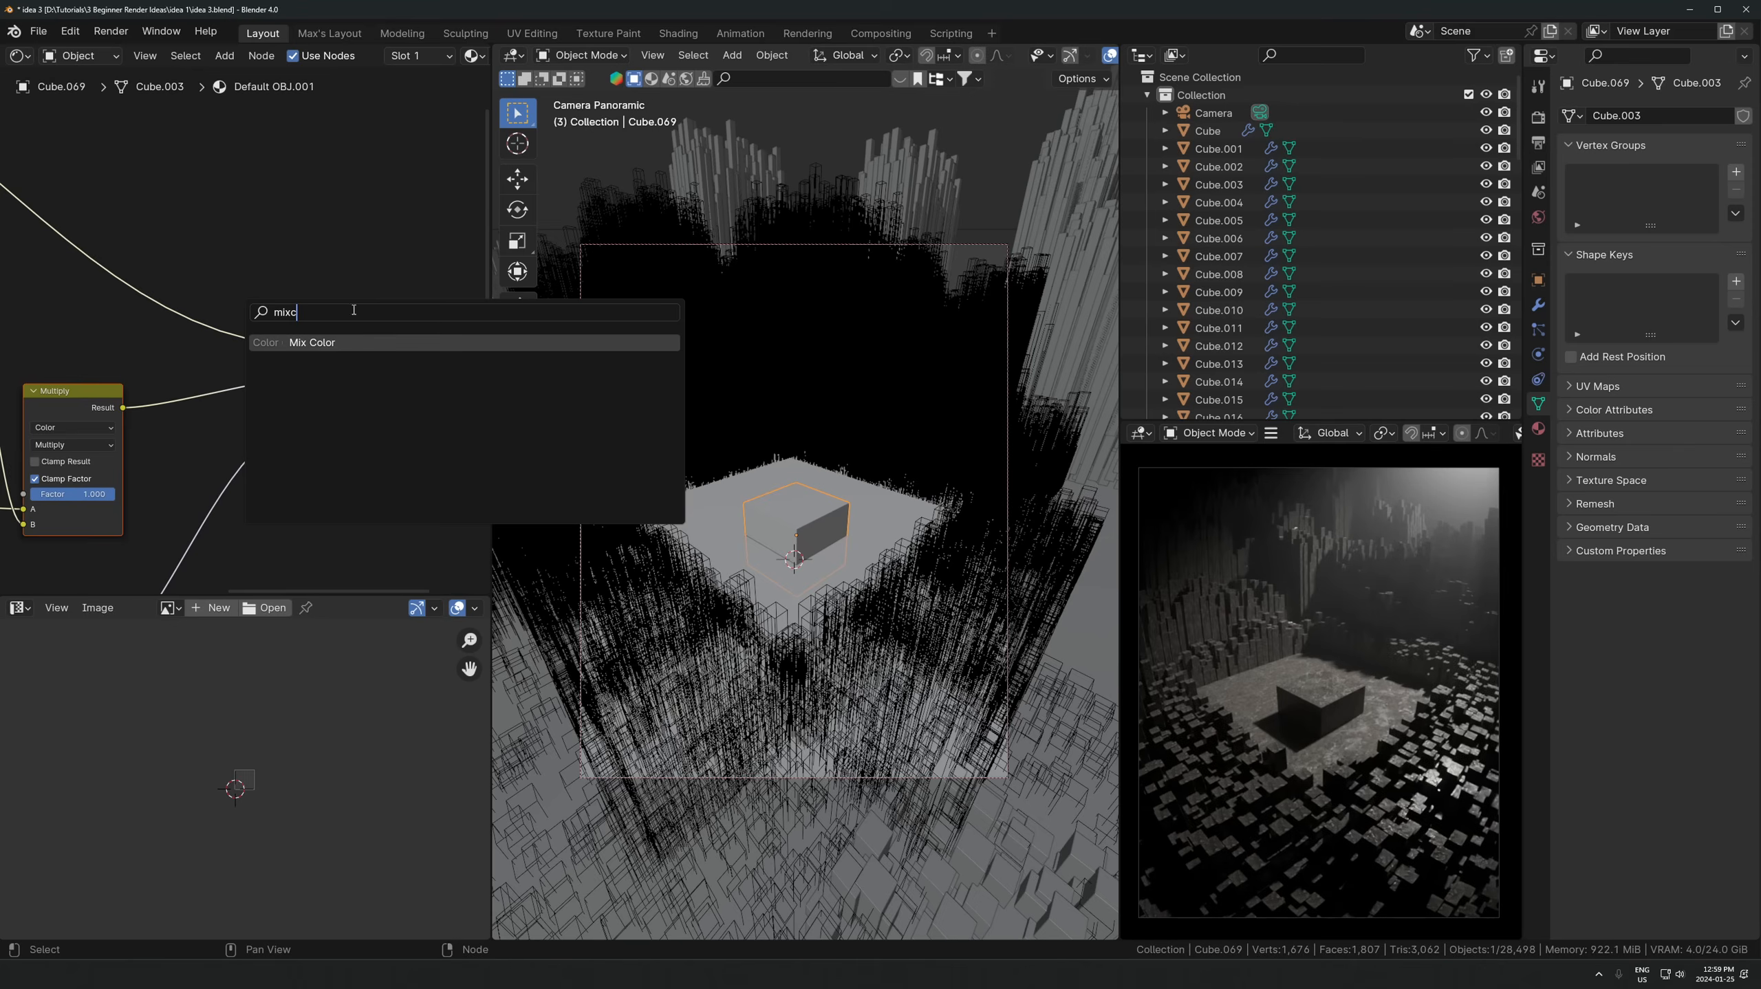
pyautogui.click(314, 342)
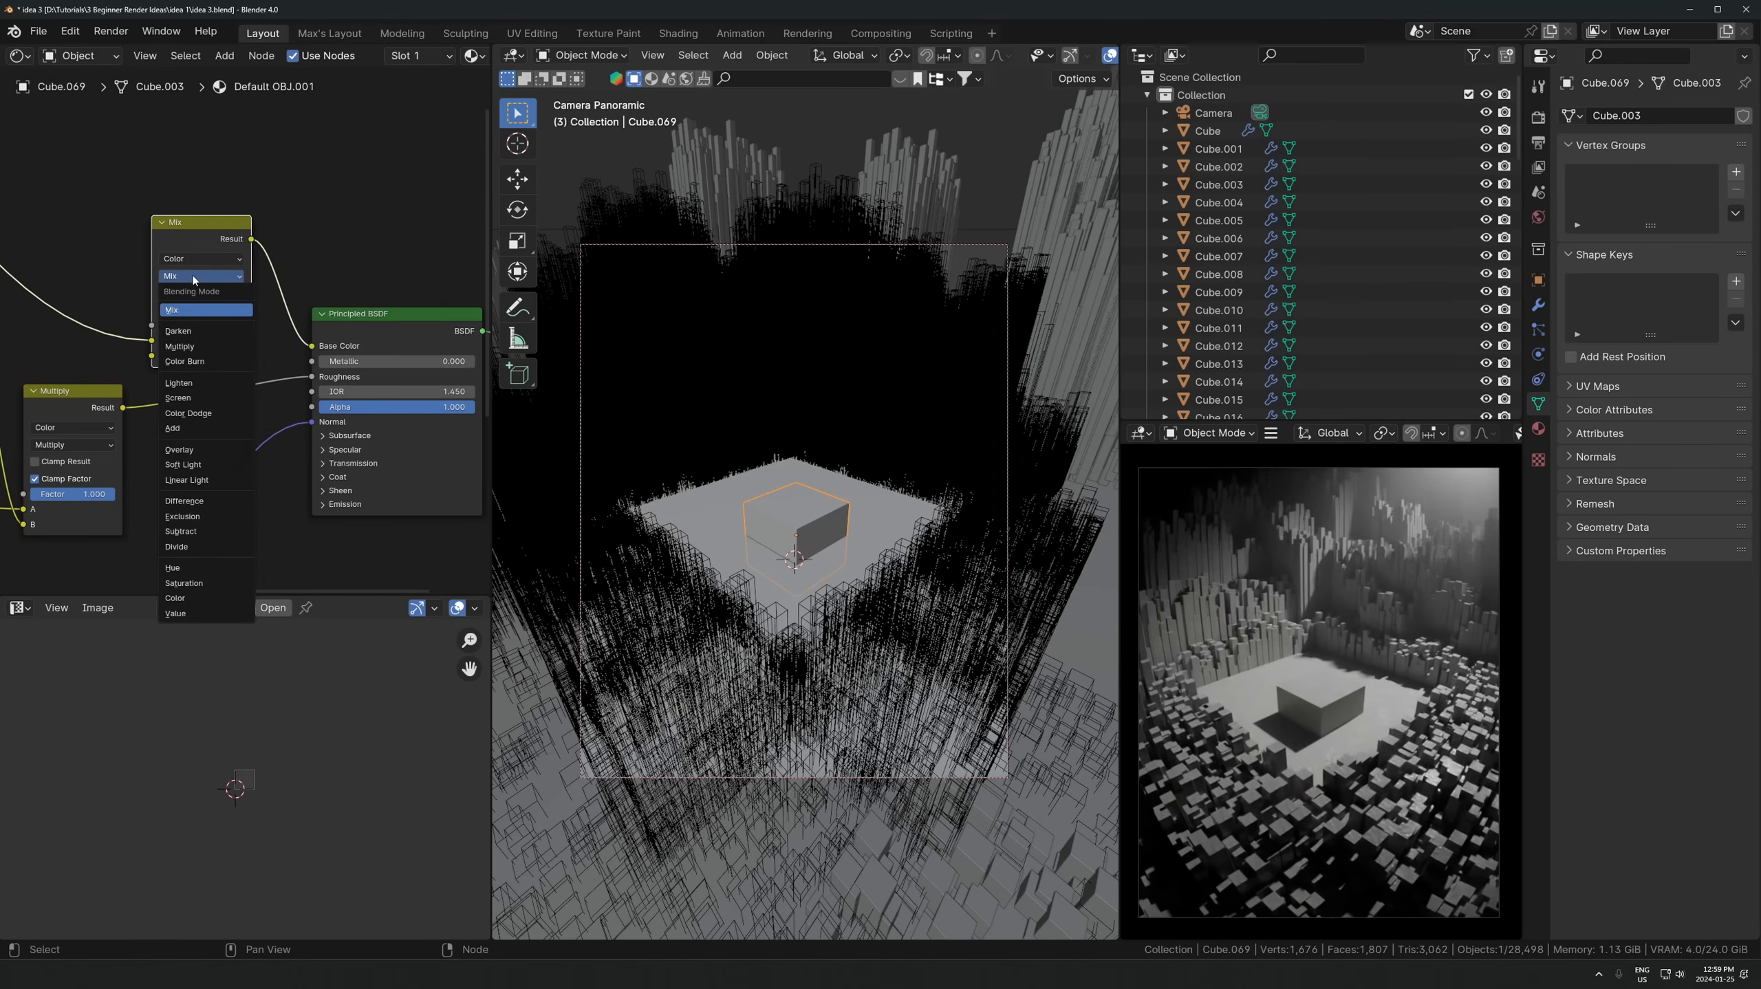
pyautogui.click(201, 295)
pyautogui.scroll(1, 246, 330)
# - Set the Multiply node's B colour to a pale cyan at value 1.000, with a factor of 0.903
pyautogui.click(208, 368)
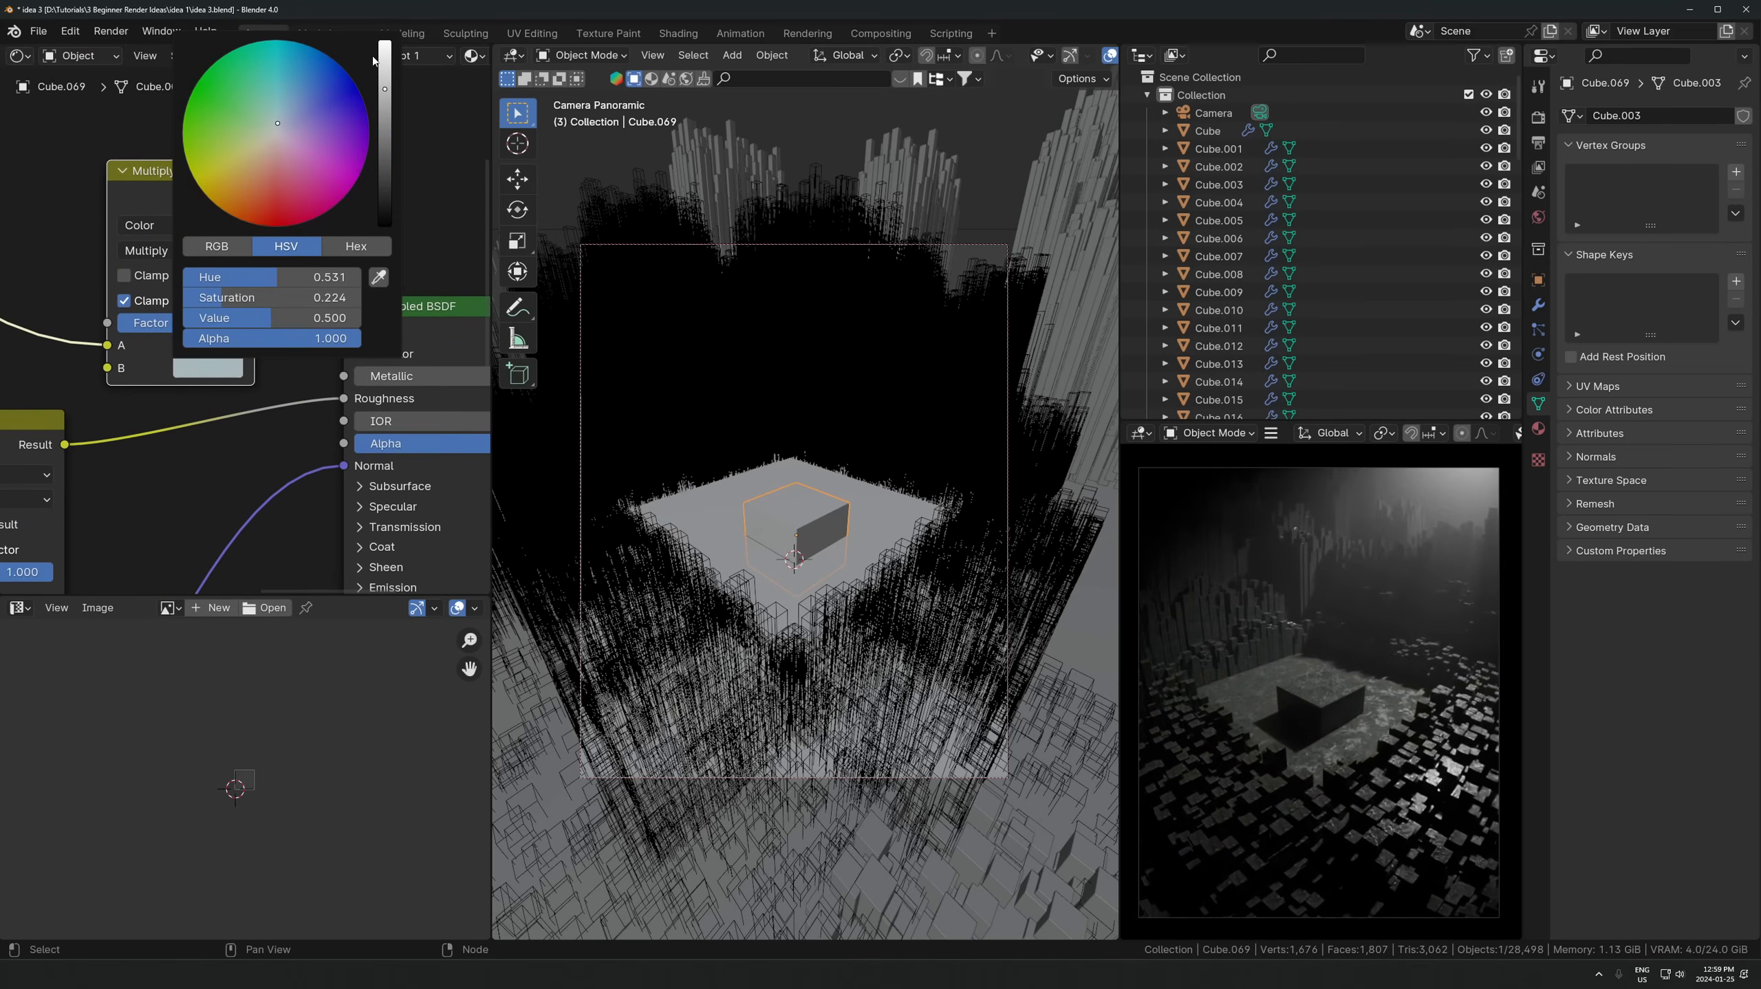
pyautogui.moveTo(384, 60); pyautogui.dragTo(386, 33)
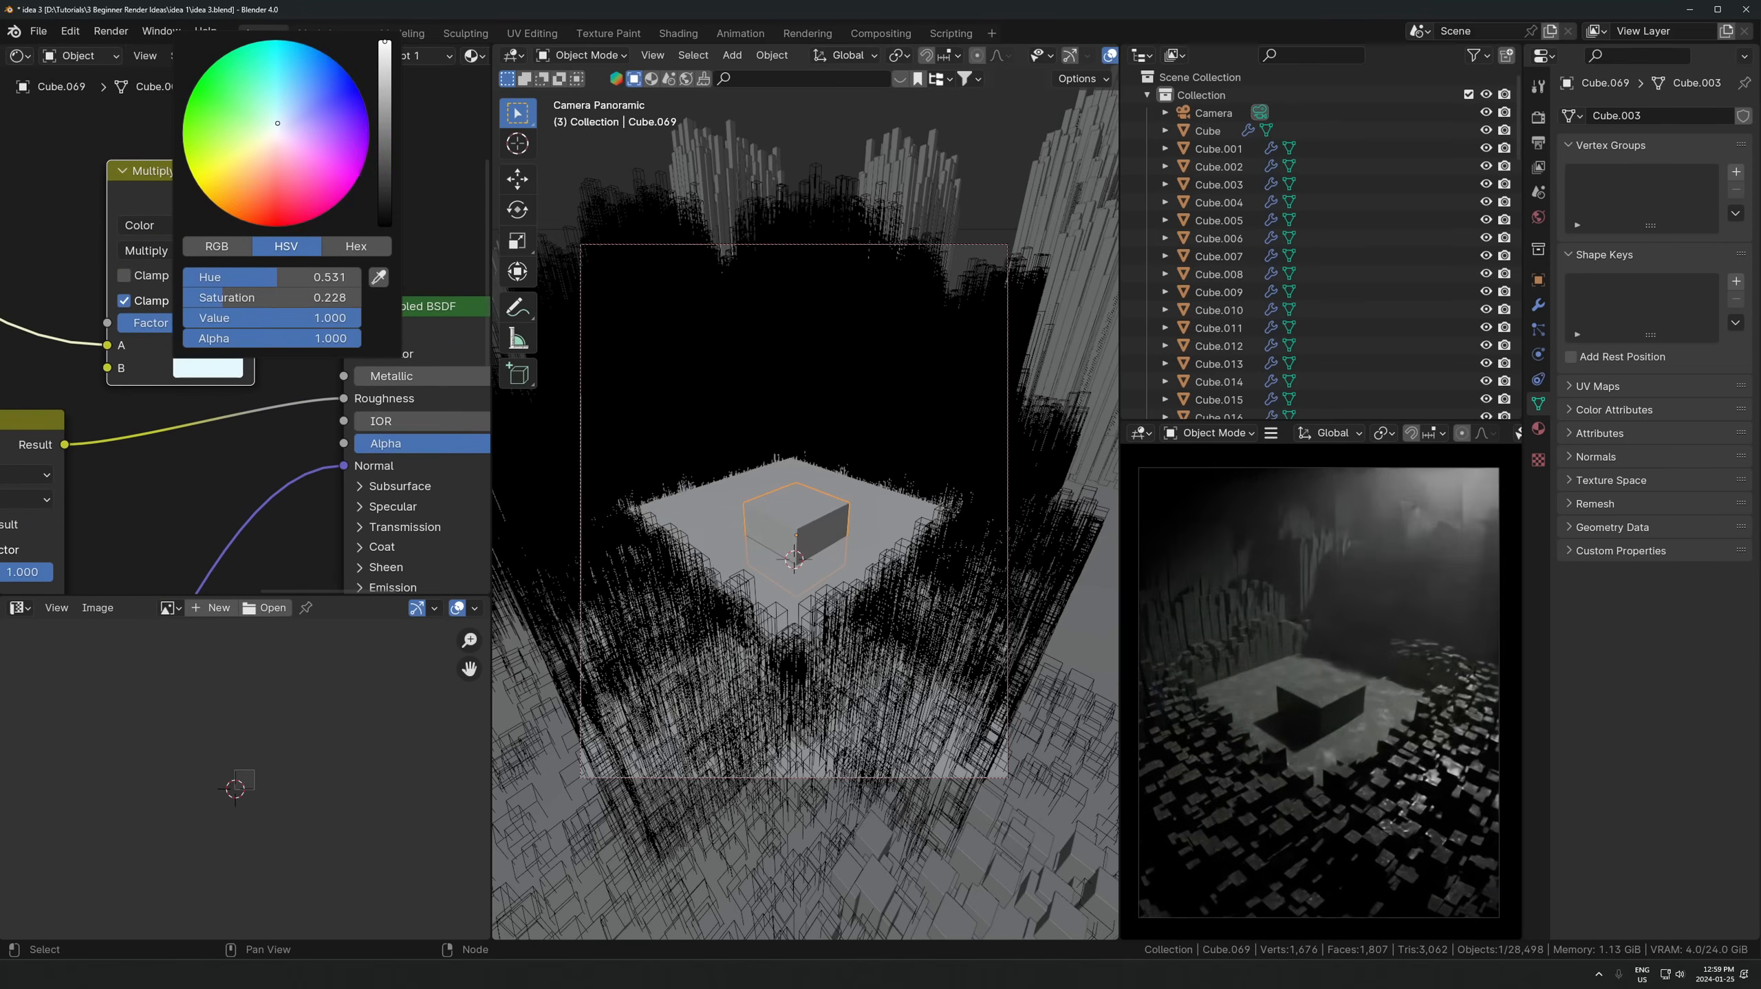
pyautogui.click(218, 366)
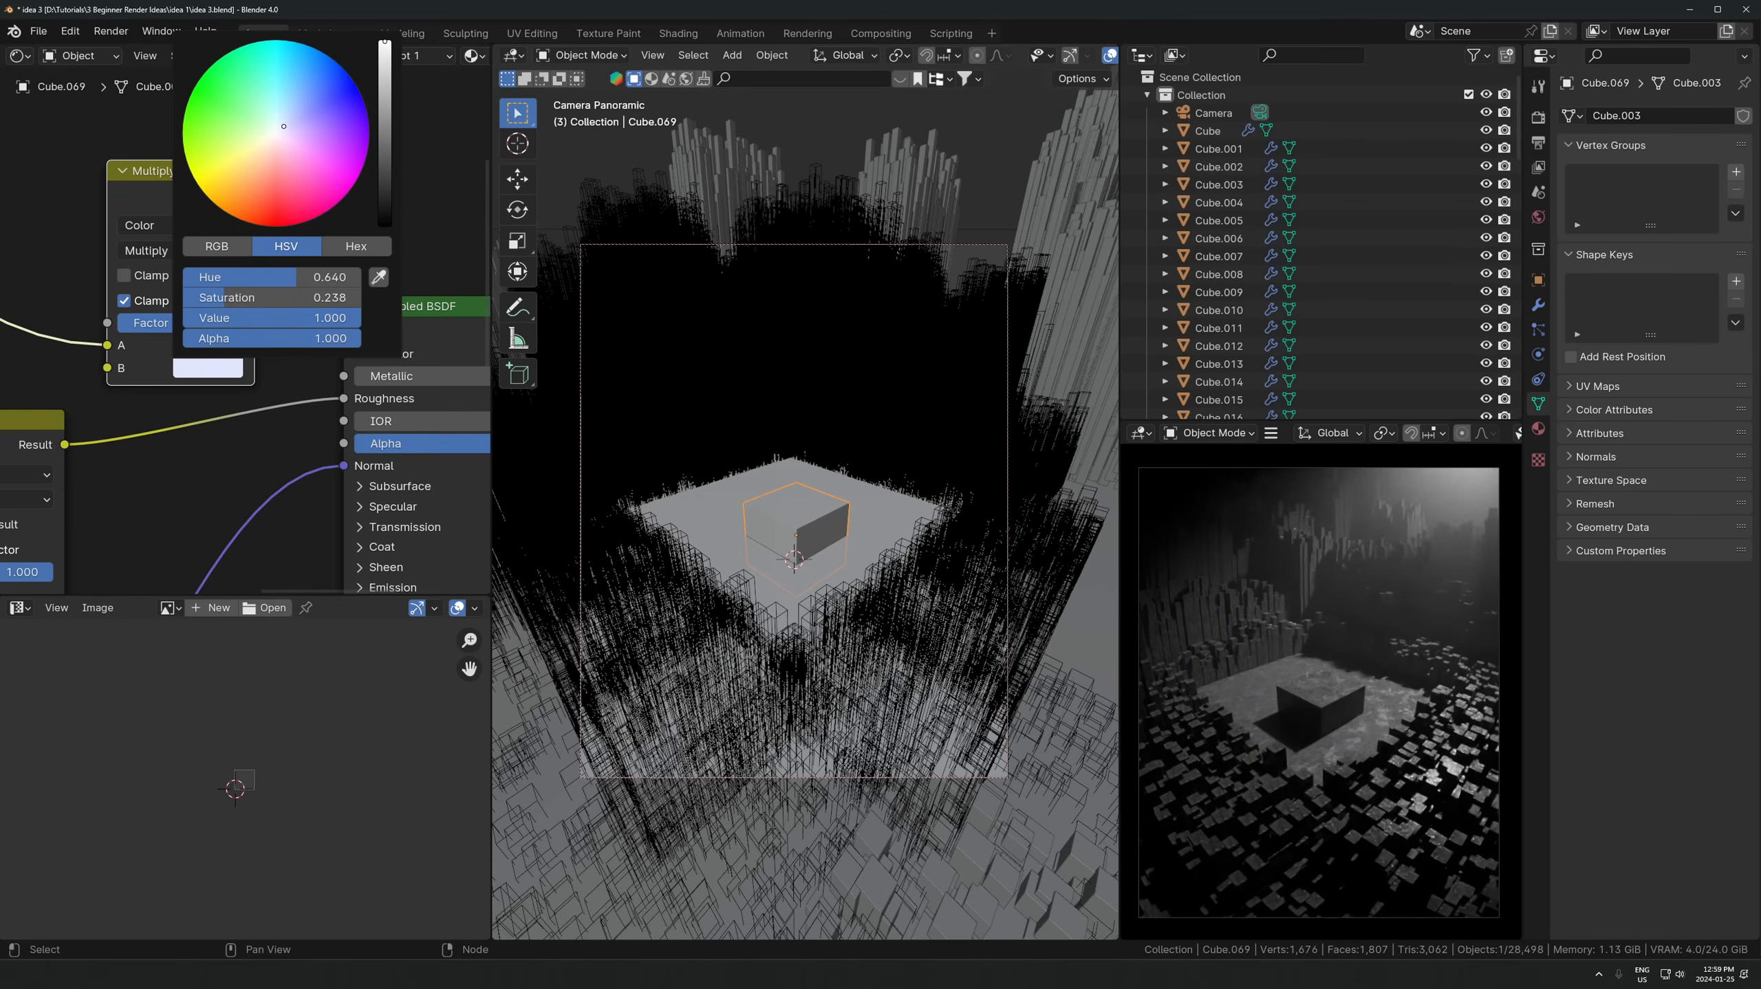
pyautogui.moveTo(281, 122); pyautogui.dragTo(290, 97)
pyautogui.press('Escape')
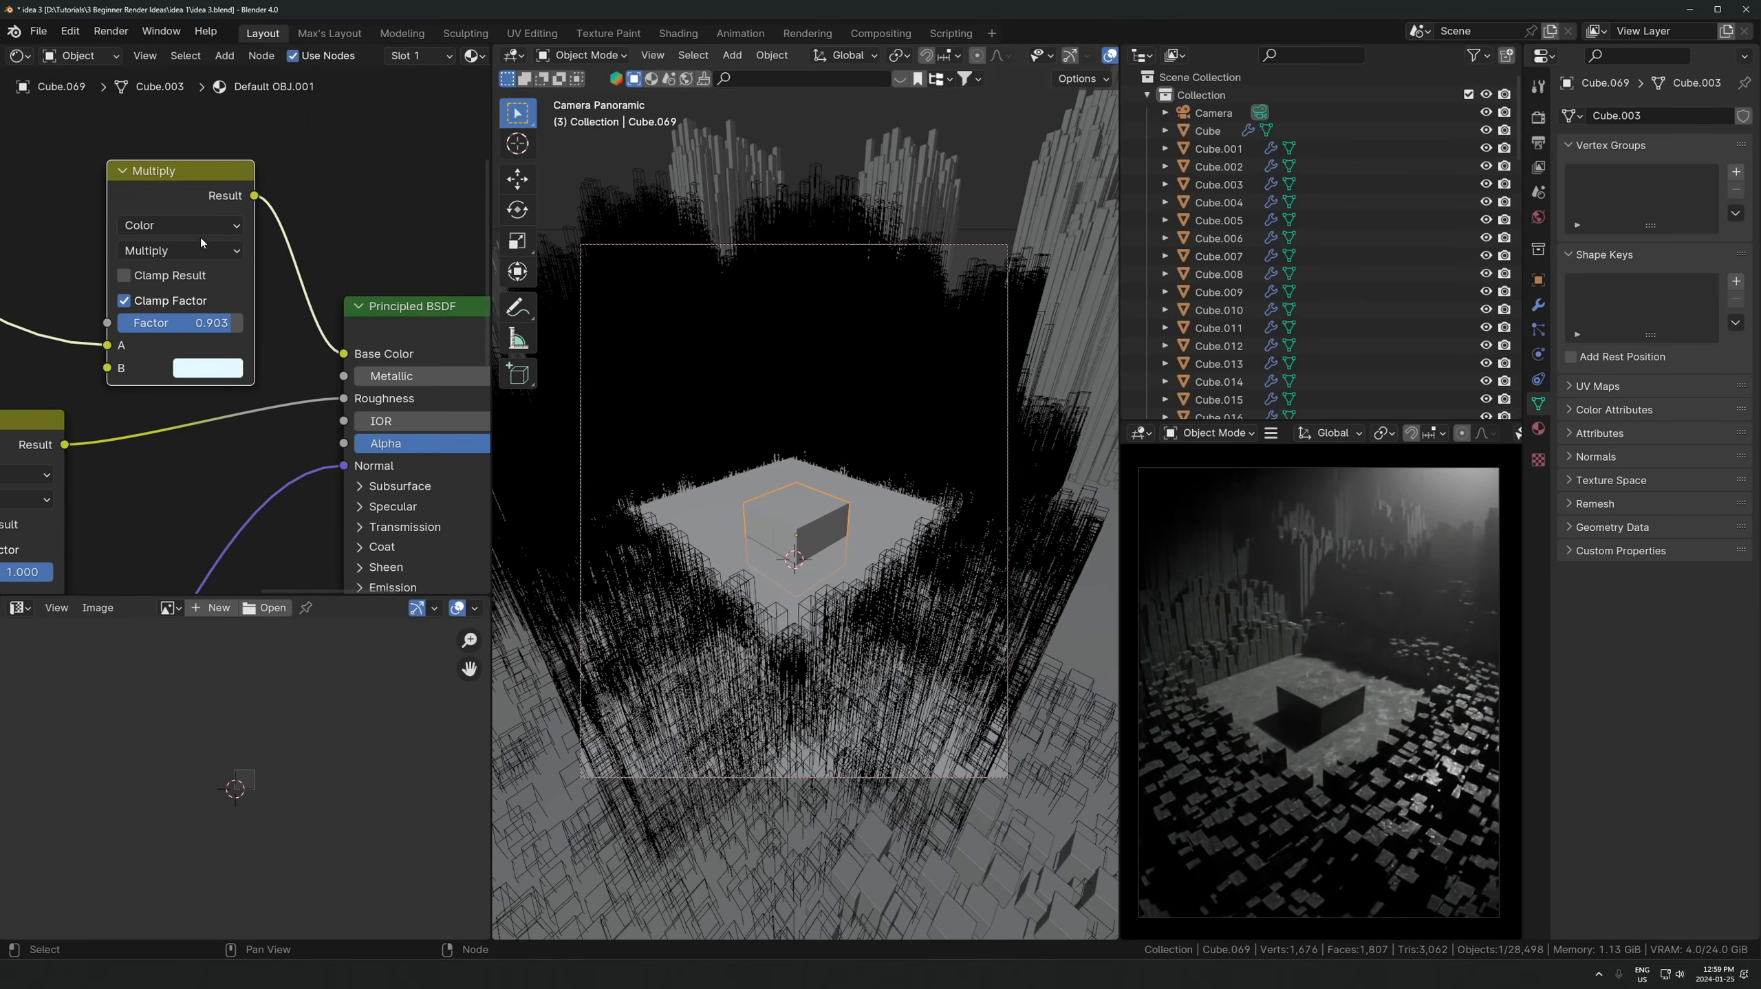
# - Detach the Multiply node from the Base Color link and delete it
pyautogui.scroll(-4, 244, 327)
pyautogui.keyDown('alt'); pyautogui.moveTo(218, 211); pyautogui.dragTo(256, 90); pyautogui.keyUp('alt')
pyautogui.press('x')
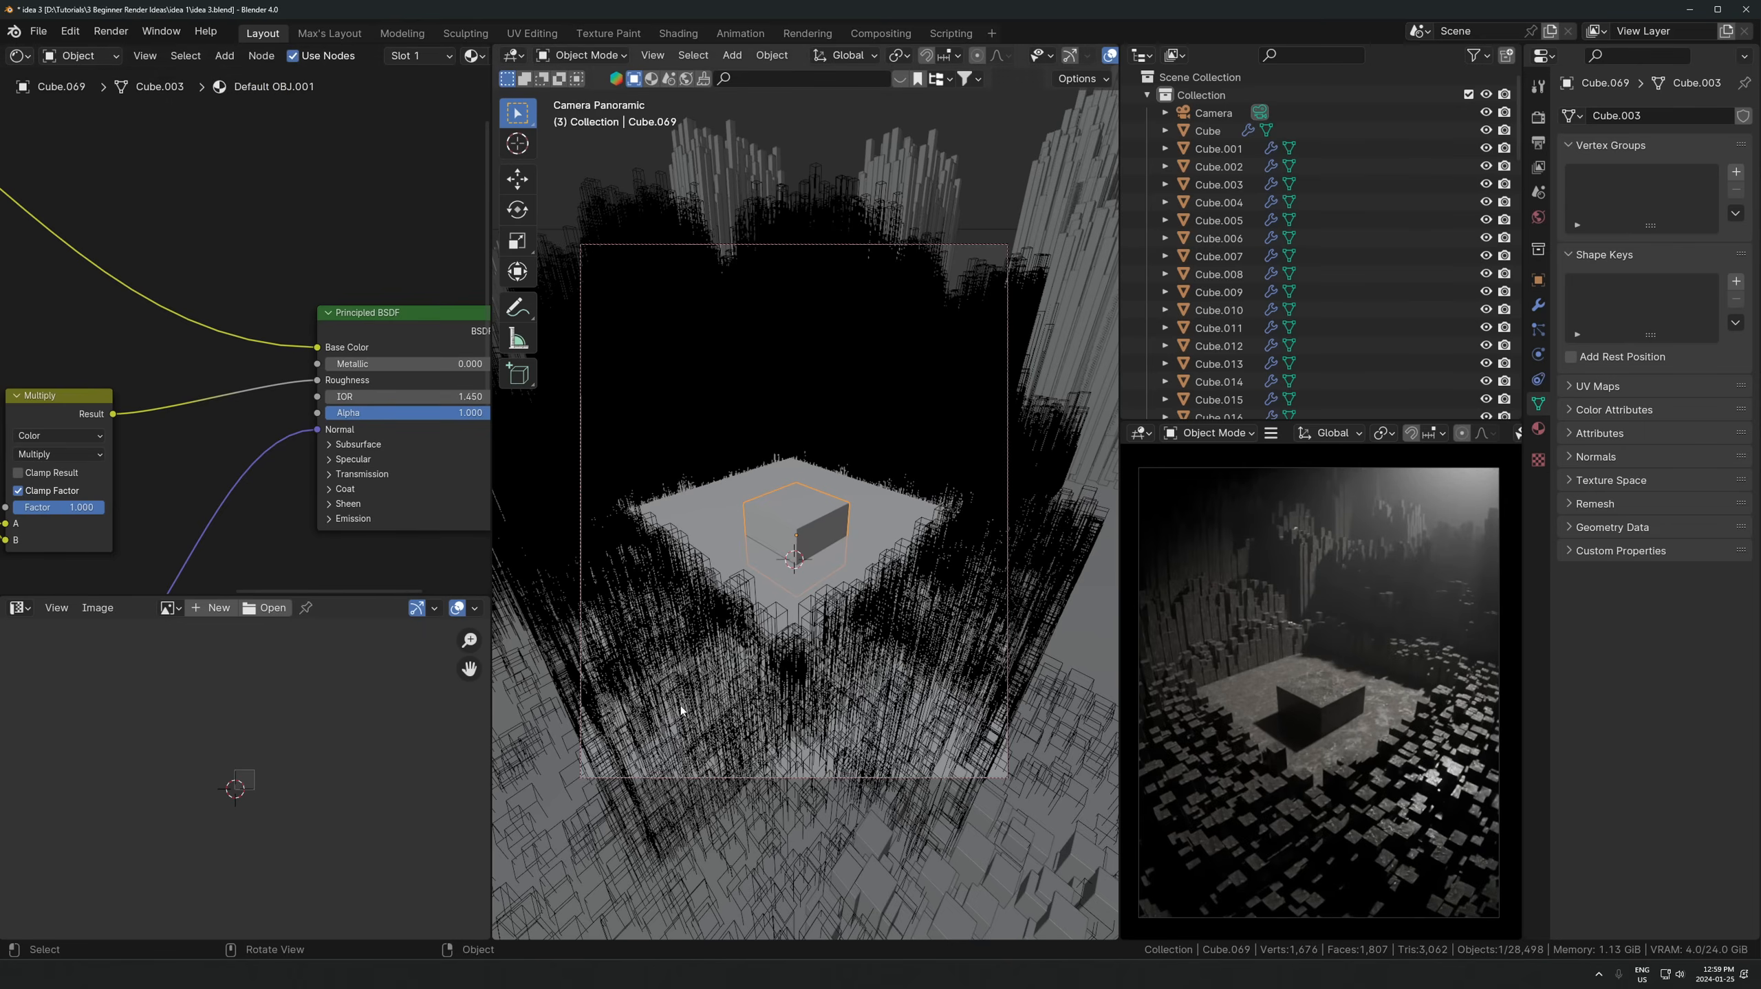
# - Raise the cube about 3.2 m along the global Z axis
pyautogui.press('g')
pyautogui.press('z')
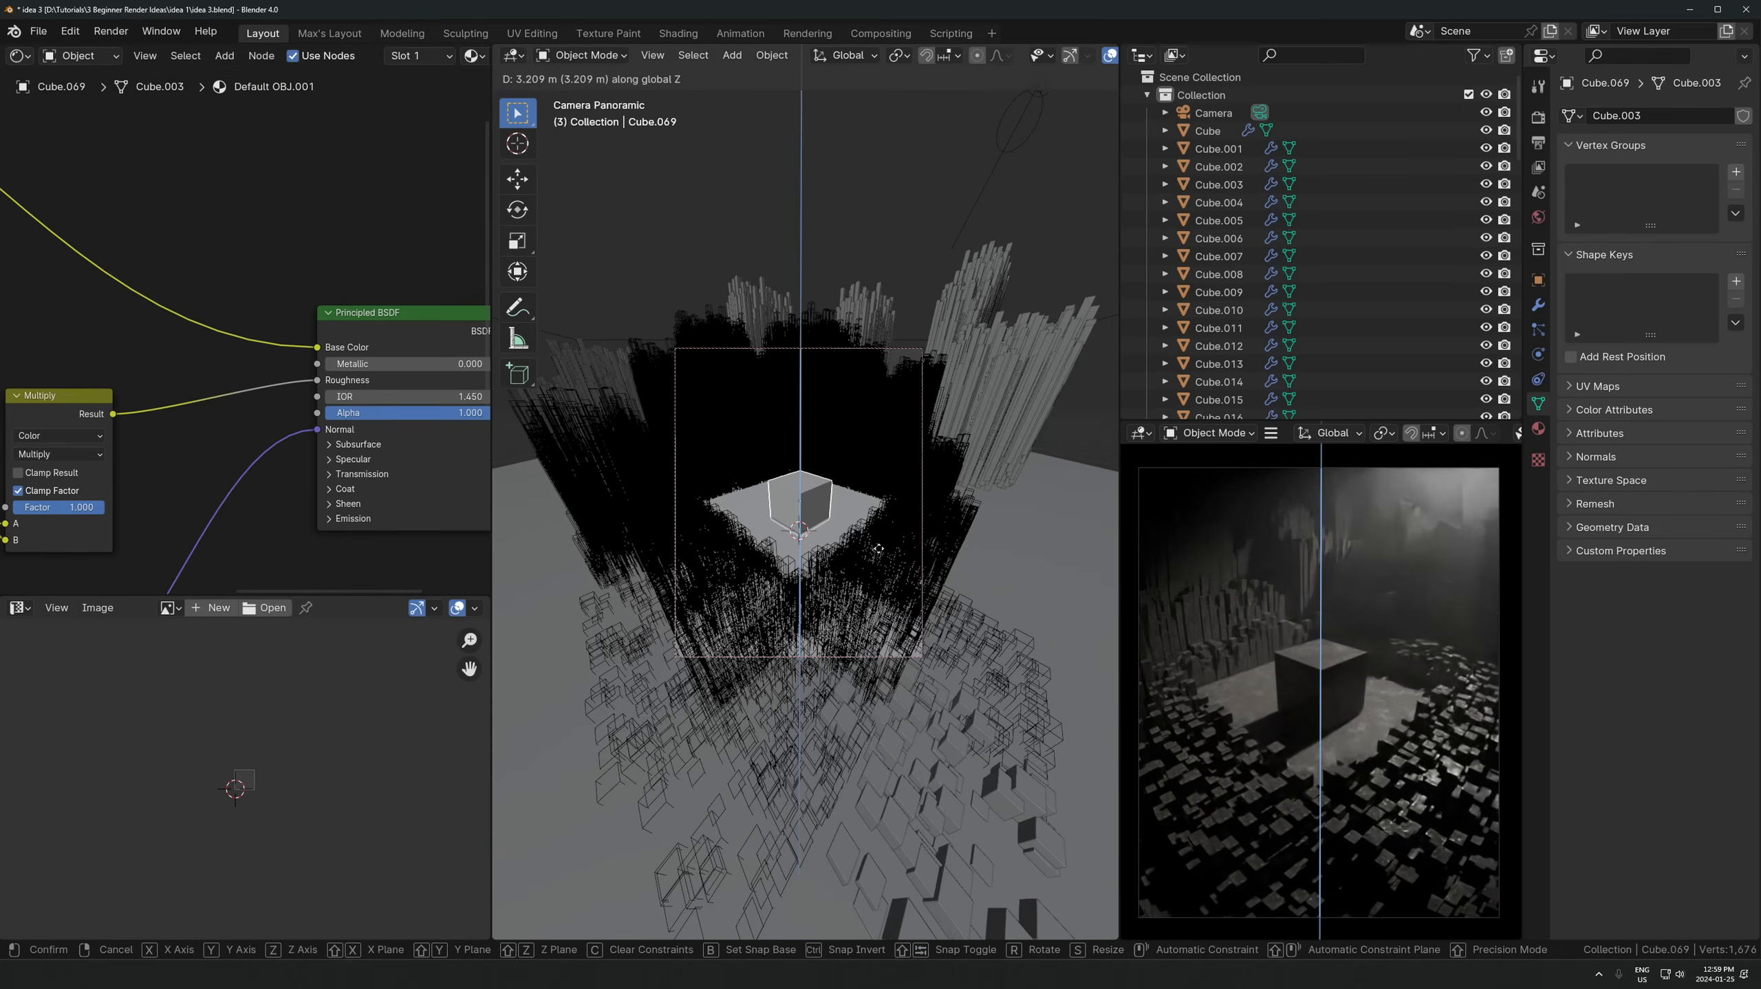
pyautogui.click(877, 552)
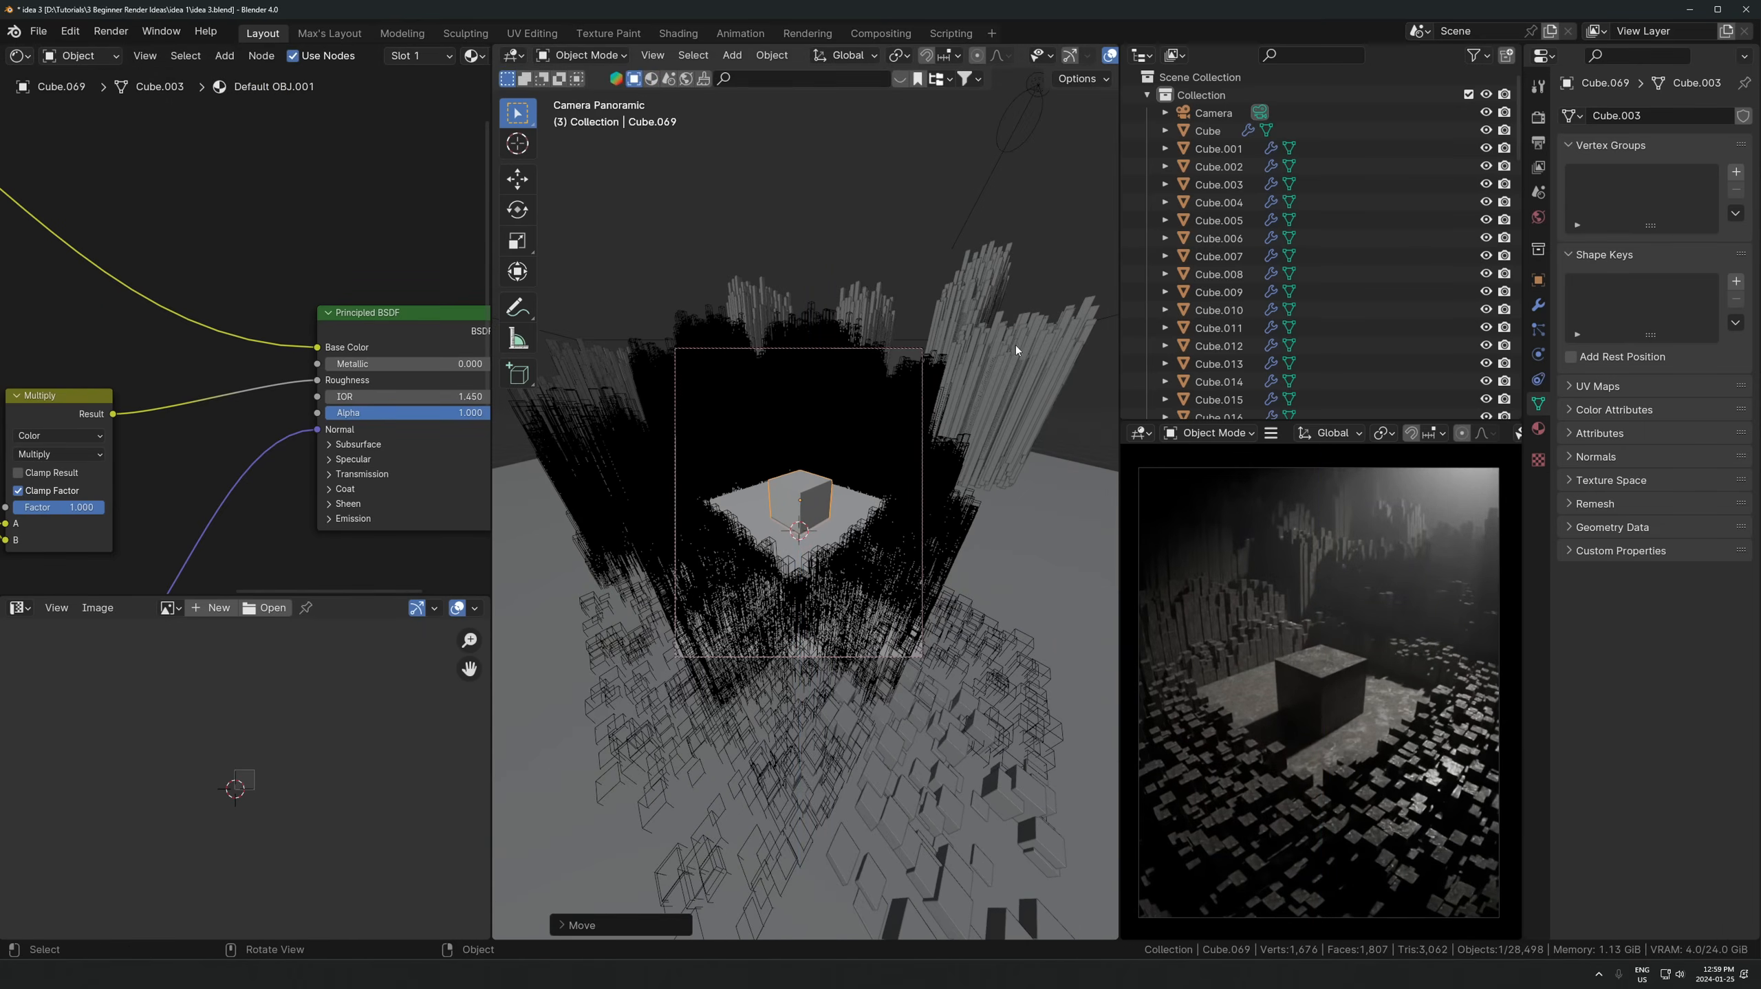
# - Select the camera and move it about 2.2 m forward along its local Z axis
pyautogui.scroll(4, 860, 538)
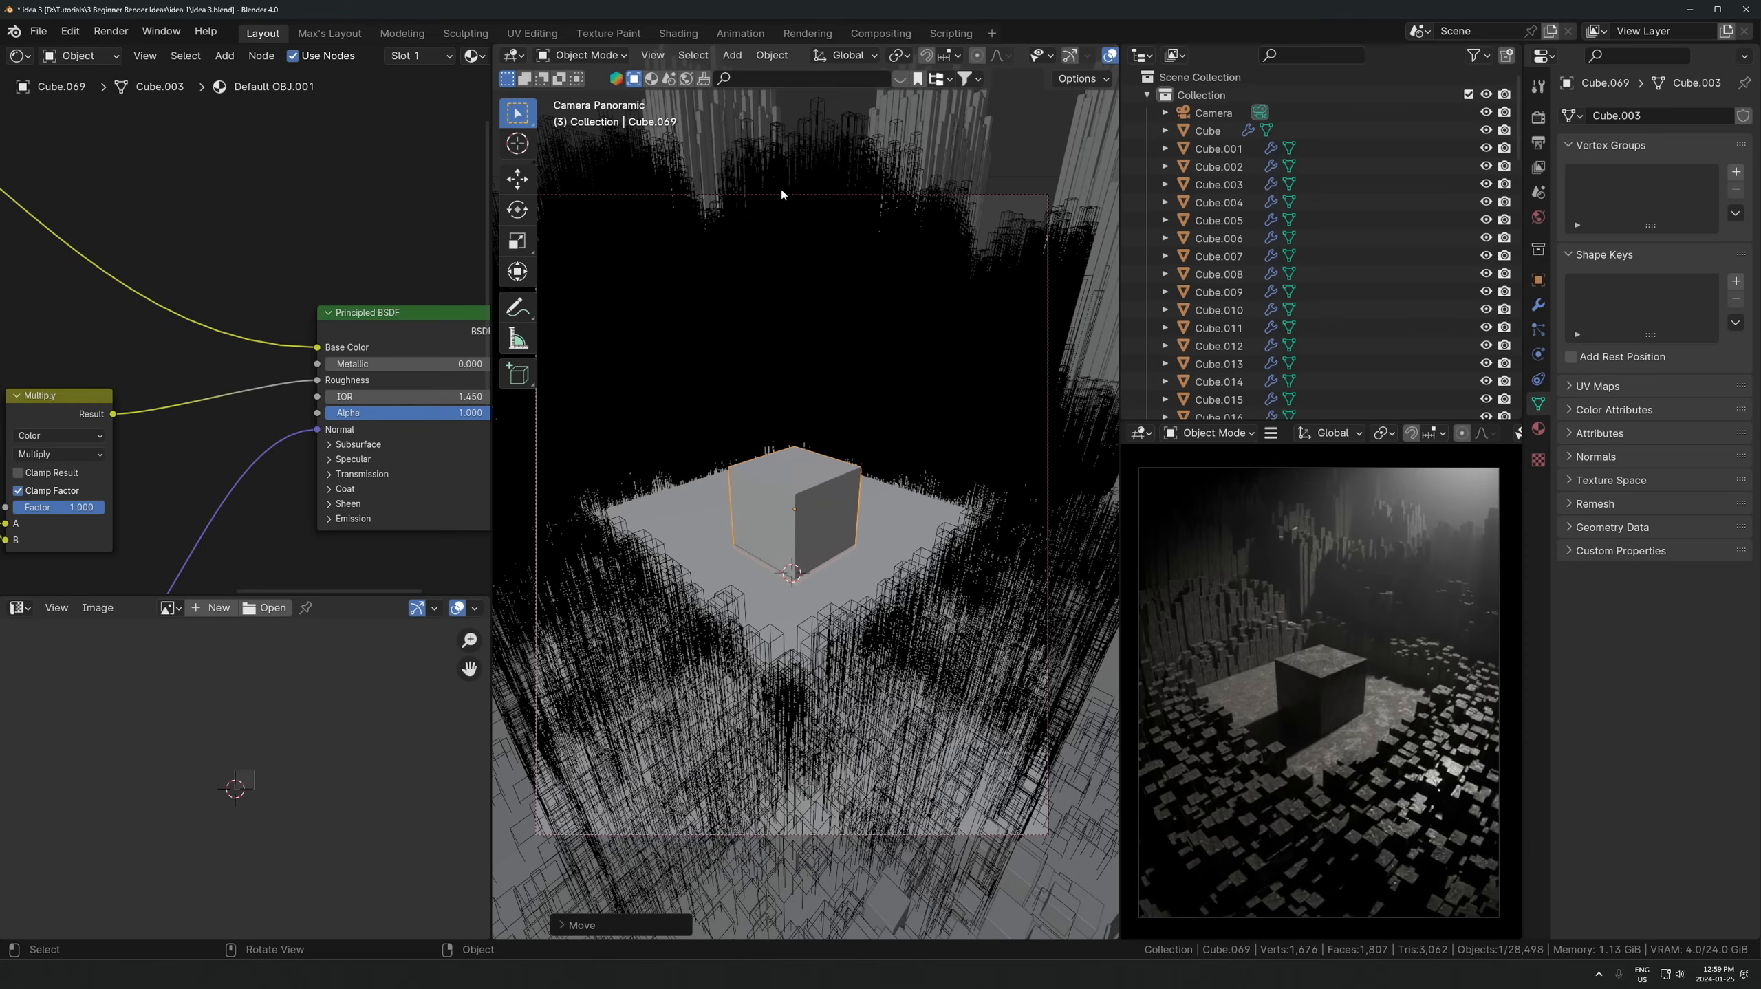
pyautogui.click(801, 196)
pyautogui.press('g')
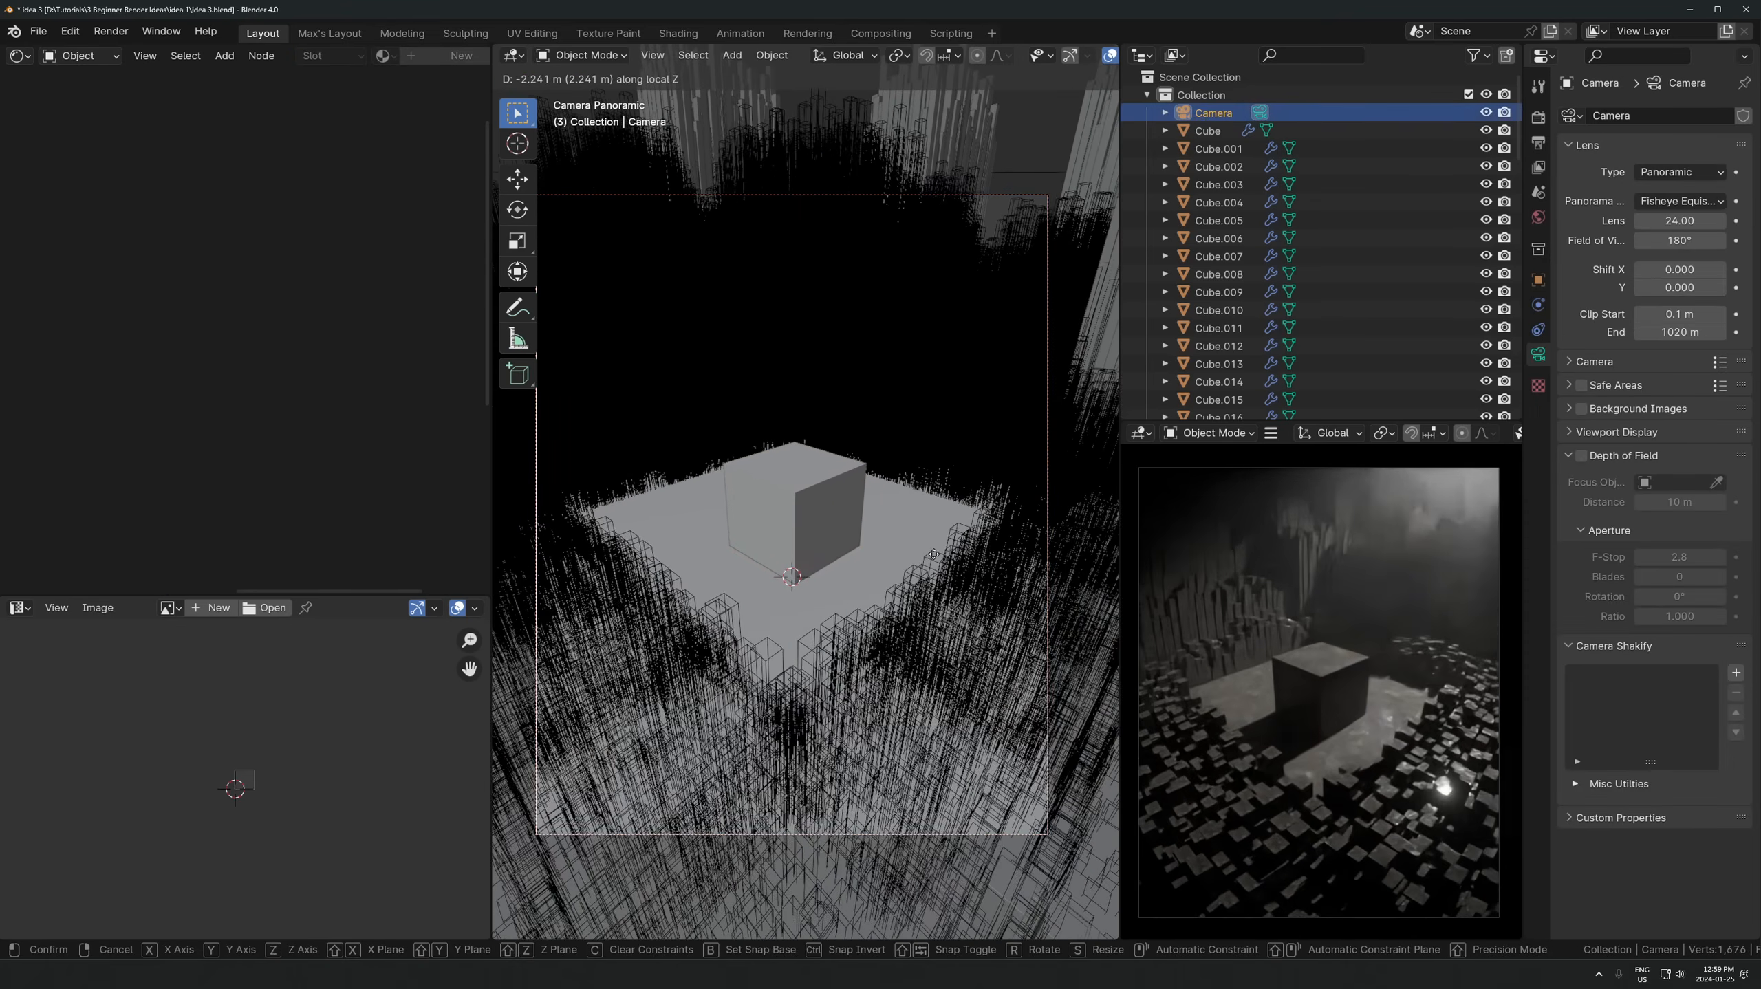
pyautogui.press('z')
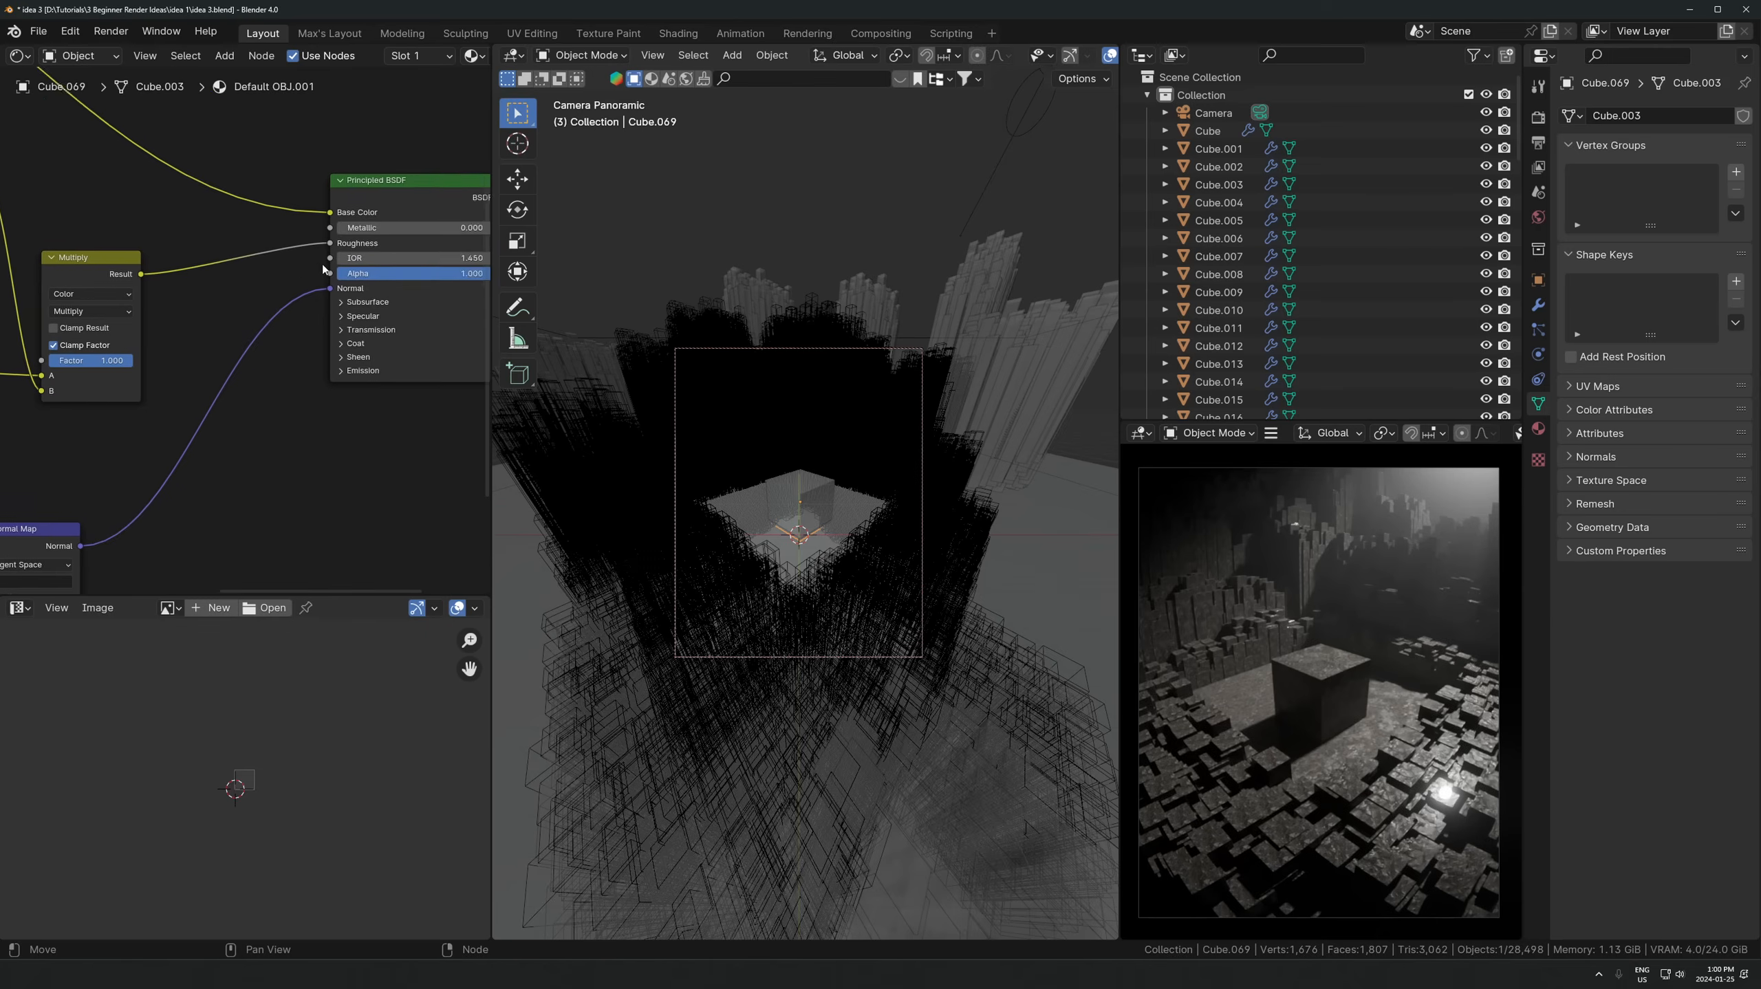
# - Try a Color Ramp node between the Multiply node and the Principled BSDF's Roughness input
pyautogui.scroll(1, 326, 268)
pyautogui.moveTo(364, 263)
pyautogui.mouseDown()
pyautogui.moveTo(327, 279)
pyautogui.moveTo(355, 271)
pyautogui.mouseUp()
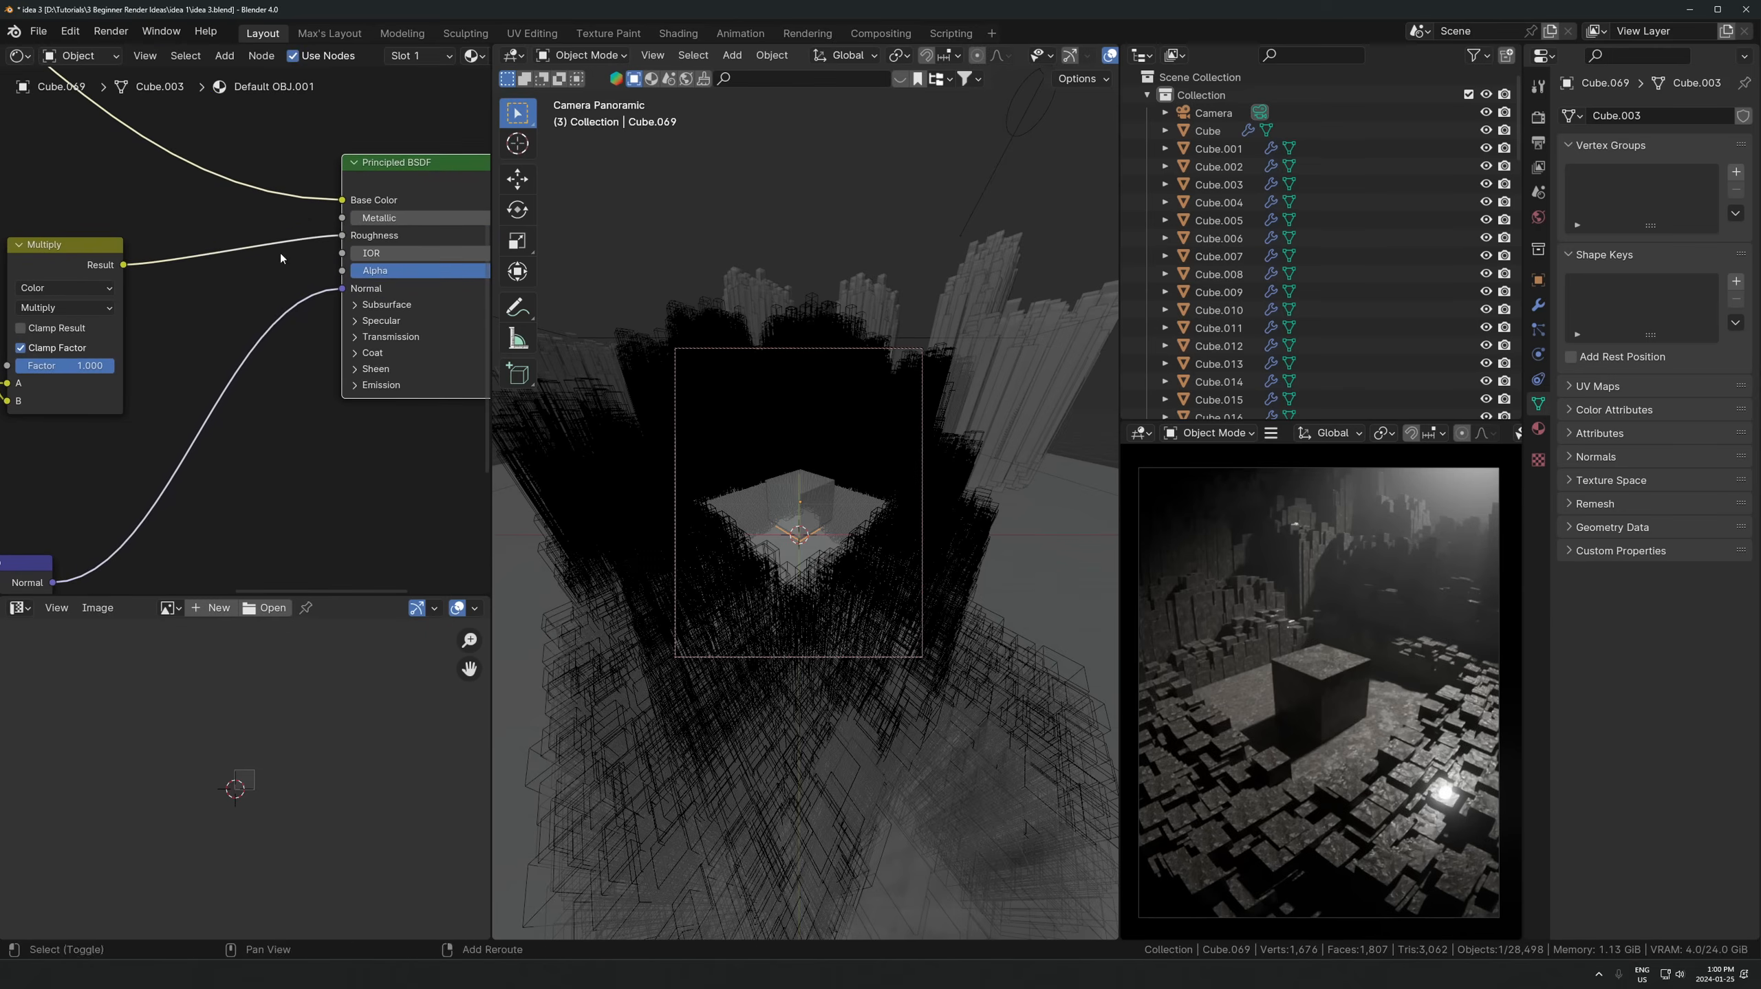
pyautogui.hotkey('shift', 'a')
pyautogui.write('col')
pyautogui.click(361, 304)
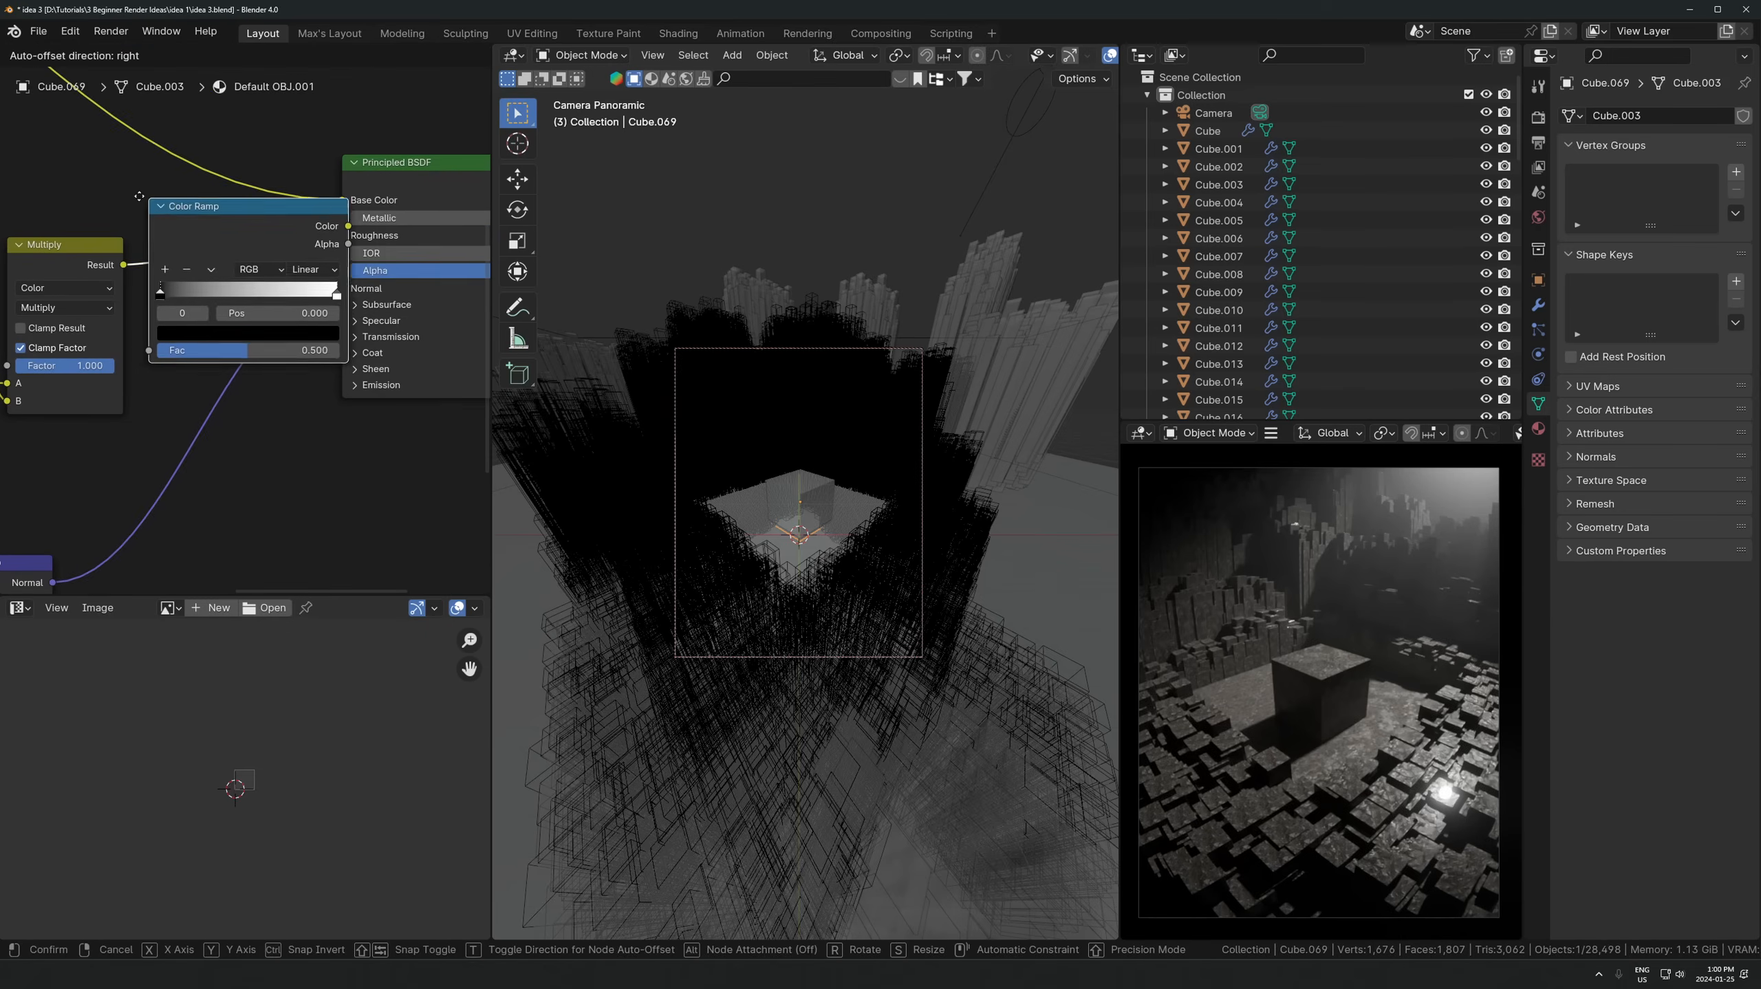
pyautogui.click(390, 301)
pyautogui.moveTo(384, 302); pyautogui.dragTo(188, 312)
pyautogui.rightClick(189, 312)
# - Set the roughness Multiply node's factor to 0, then detach and delete the Color Ramp node
pyautogui.scroll(-3, 75, 459)
pyautogui.moveTo(74, 459); pyautogui.dragTo(200, 415, button='middle')
pyautogui.moveTo(193, 343); pyautogui.dragTo(121, 343)
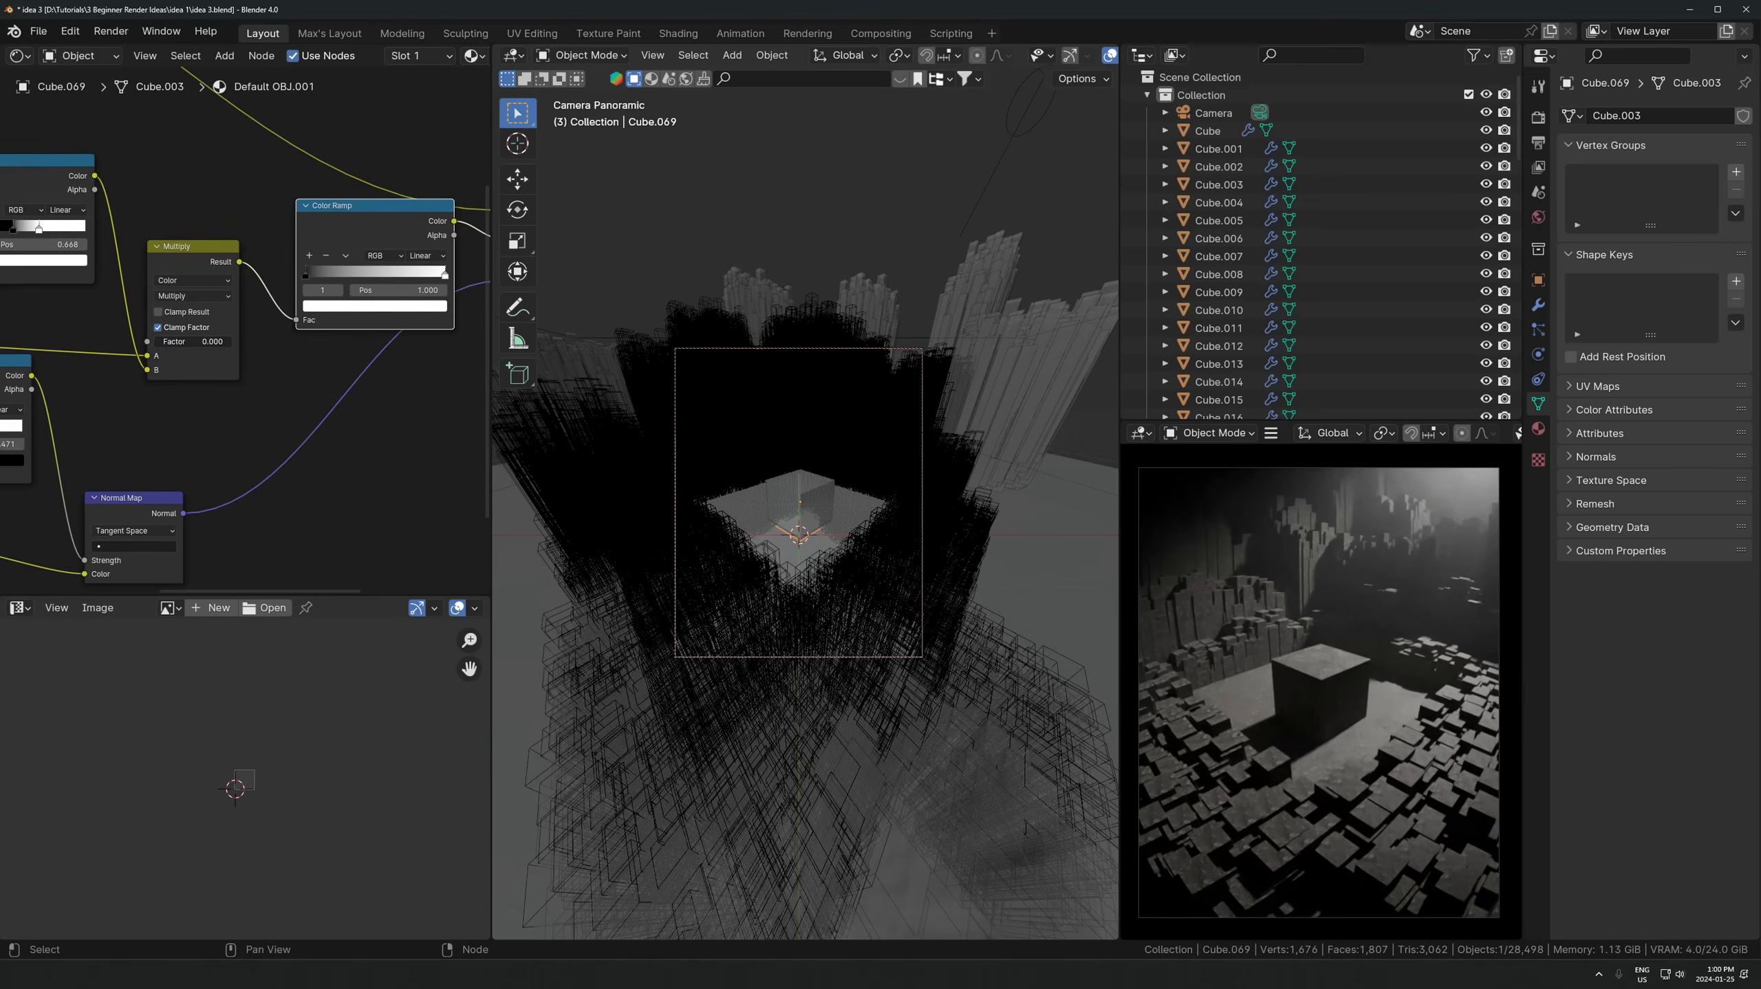
pyautogui.keyDown('alt'); pyautogui.moveTo(311, 246); pyautogui.dragTo(450, 582); pyautogui.keyUp('alt')
pyautogui.press('x')
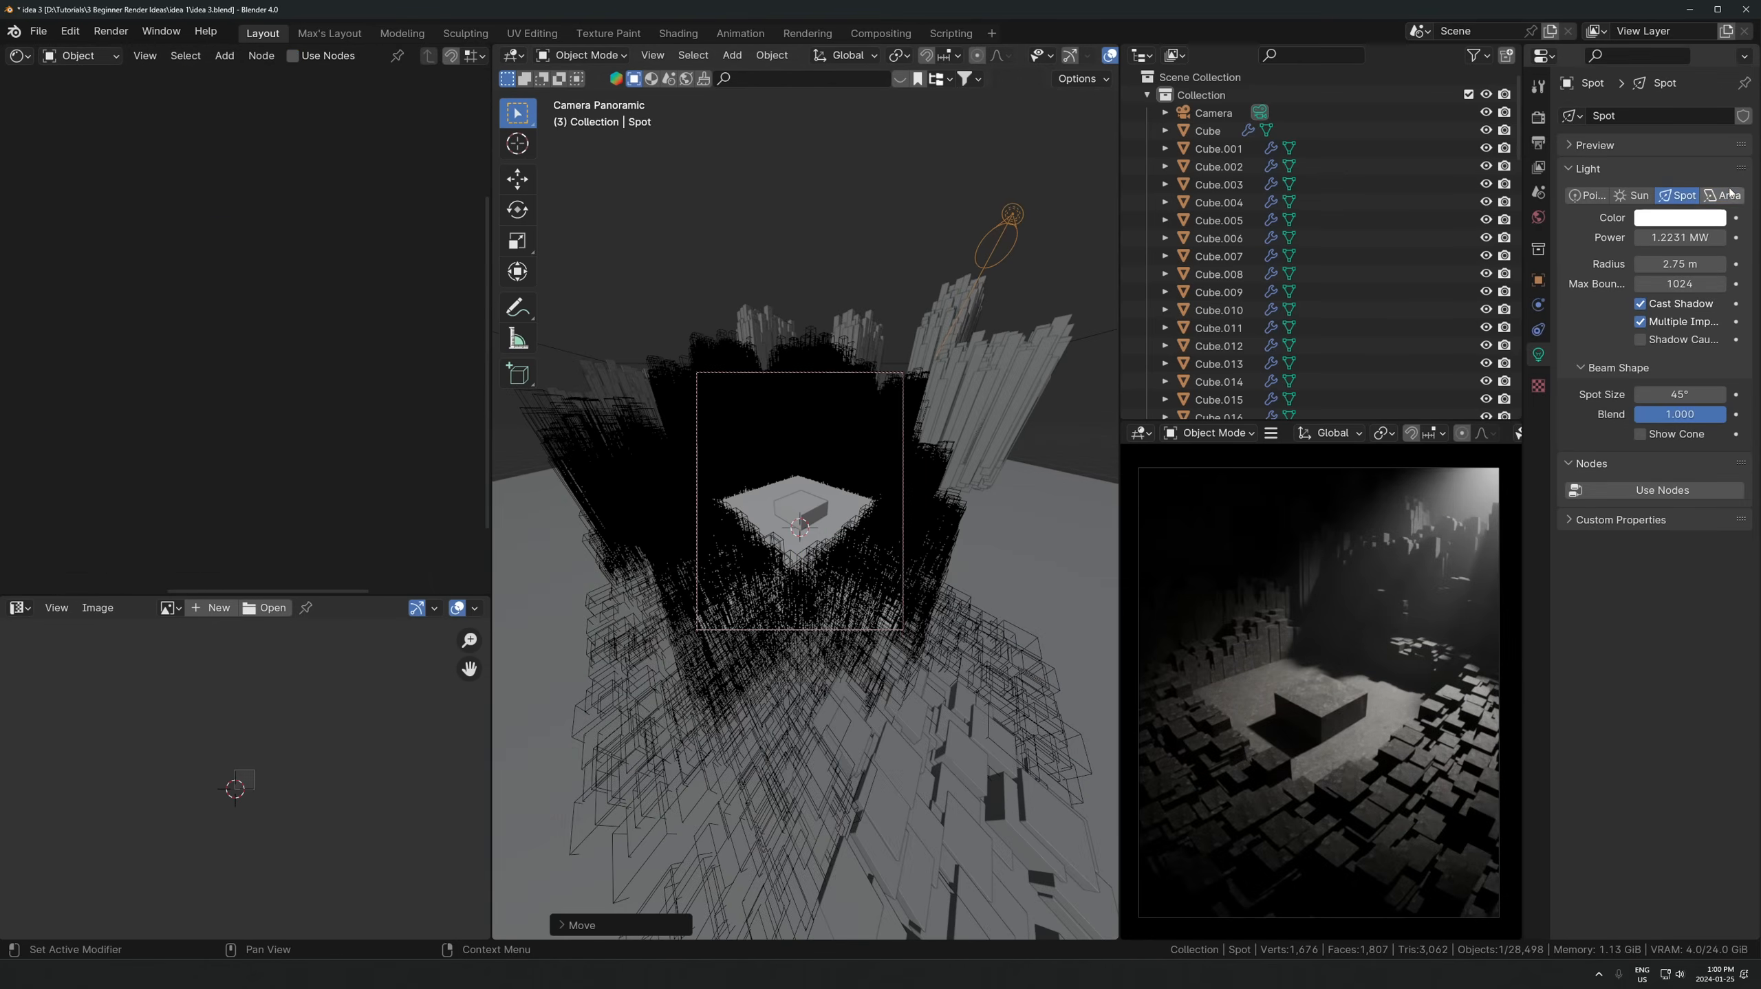
# - Try the Area type for the selected spot light and undo the change
pyautogui.click(1725, 196)
pyautogui.hotkey('ctrl', 'z')
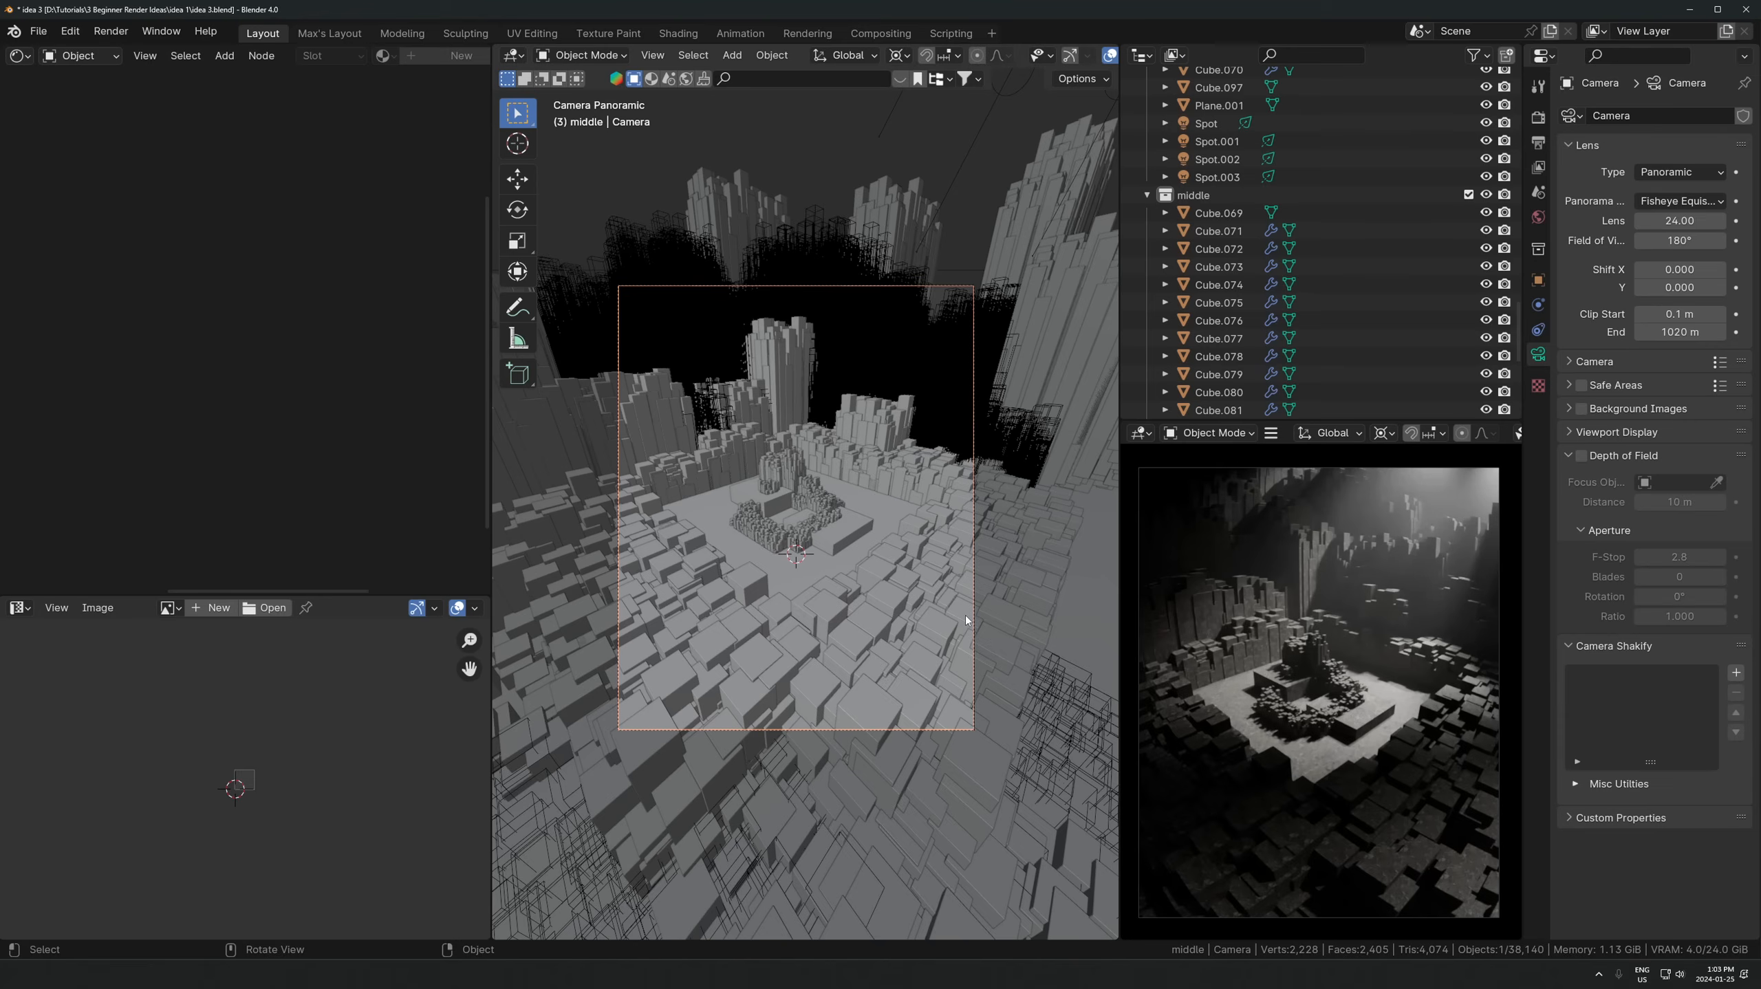
# - Change the transform pivot point while viewing the whole scene from outside the camera
pyautogui.moveTo(1012, 157); pyautogui.dragTo(917, 333, button='middle')
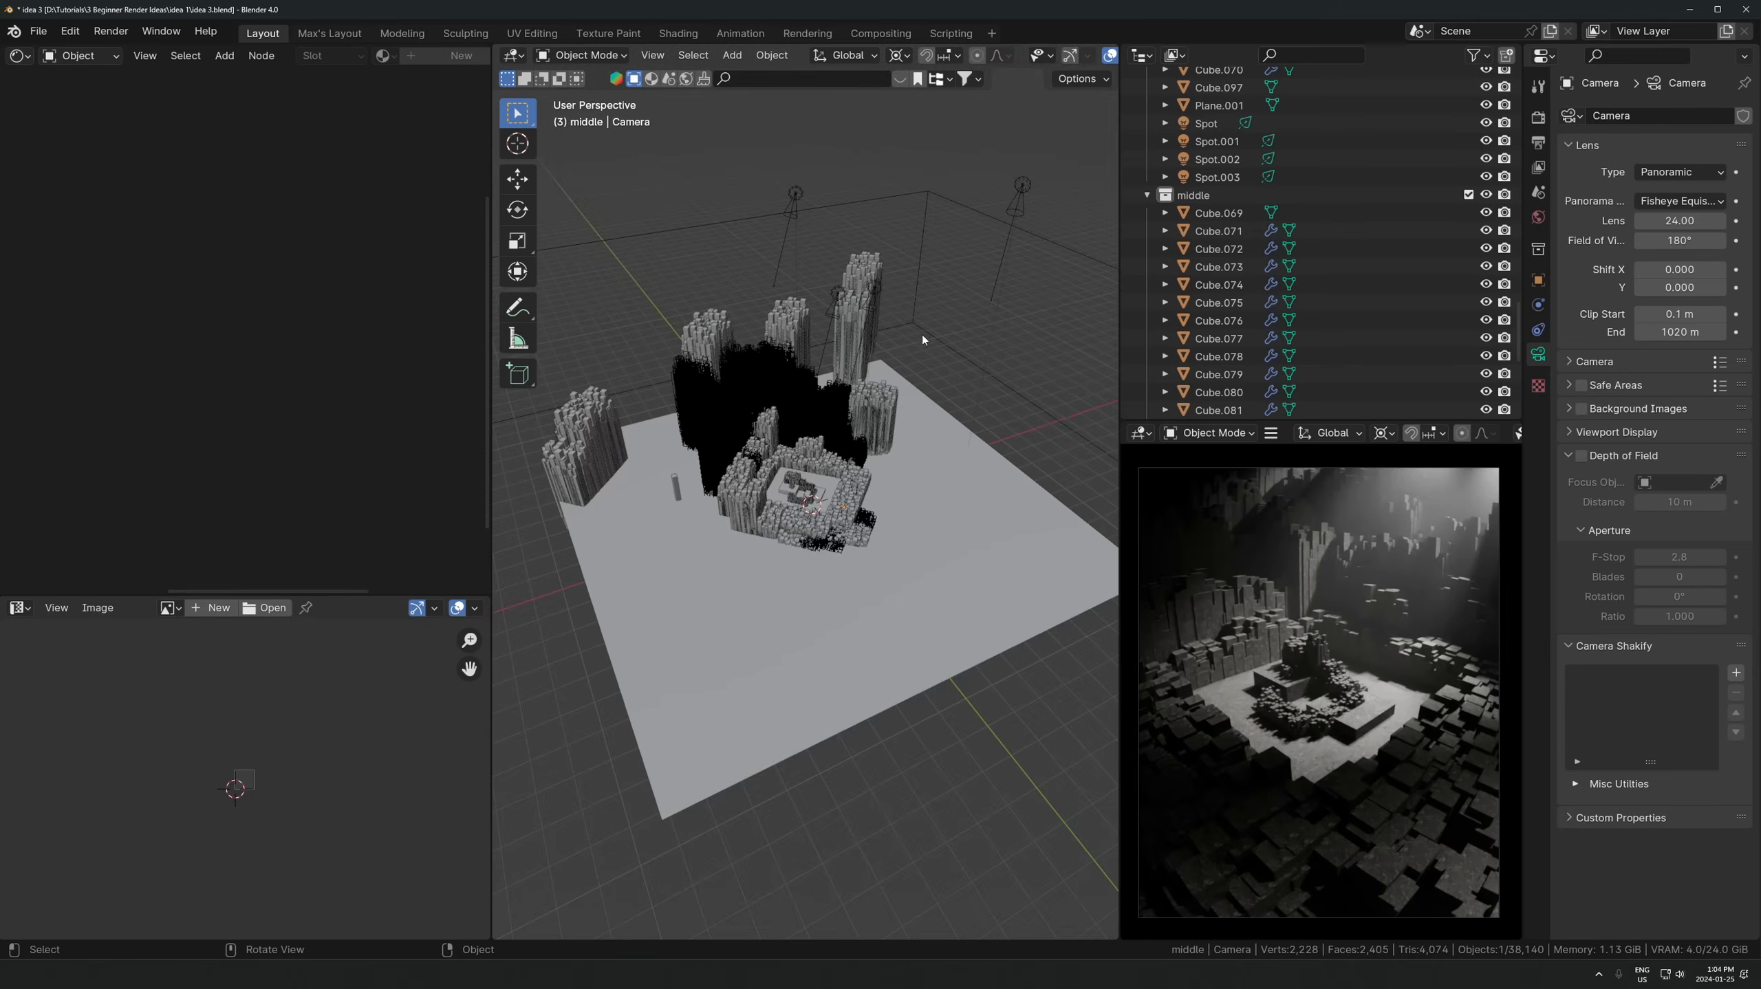
pyautogui.click(897, 59)
pyautogui.click(917, 160)
pyautogui.scroll(-3, 916, 181)
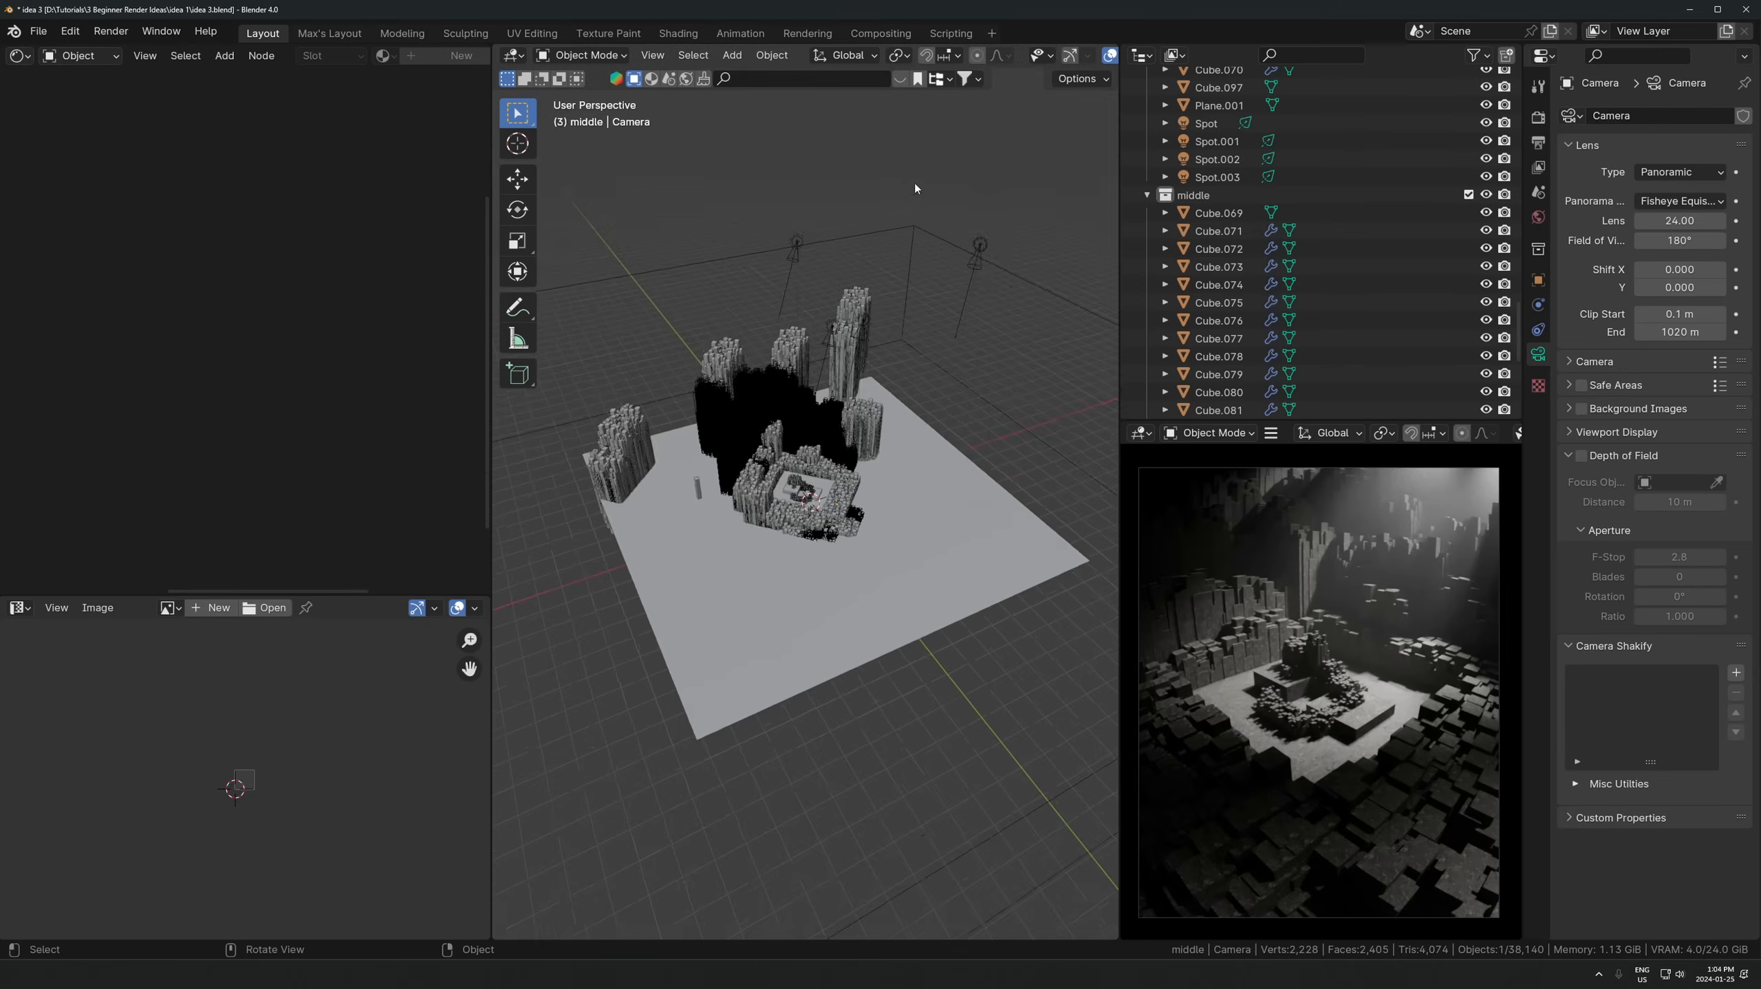
# - Examine the spot lights above the enclosure and their spot size setting
pyautogui.moveTo(896, 329); pyautogui.dragTo(906, 298, button='middle')
pyautogui.click(908, 291)
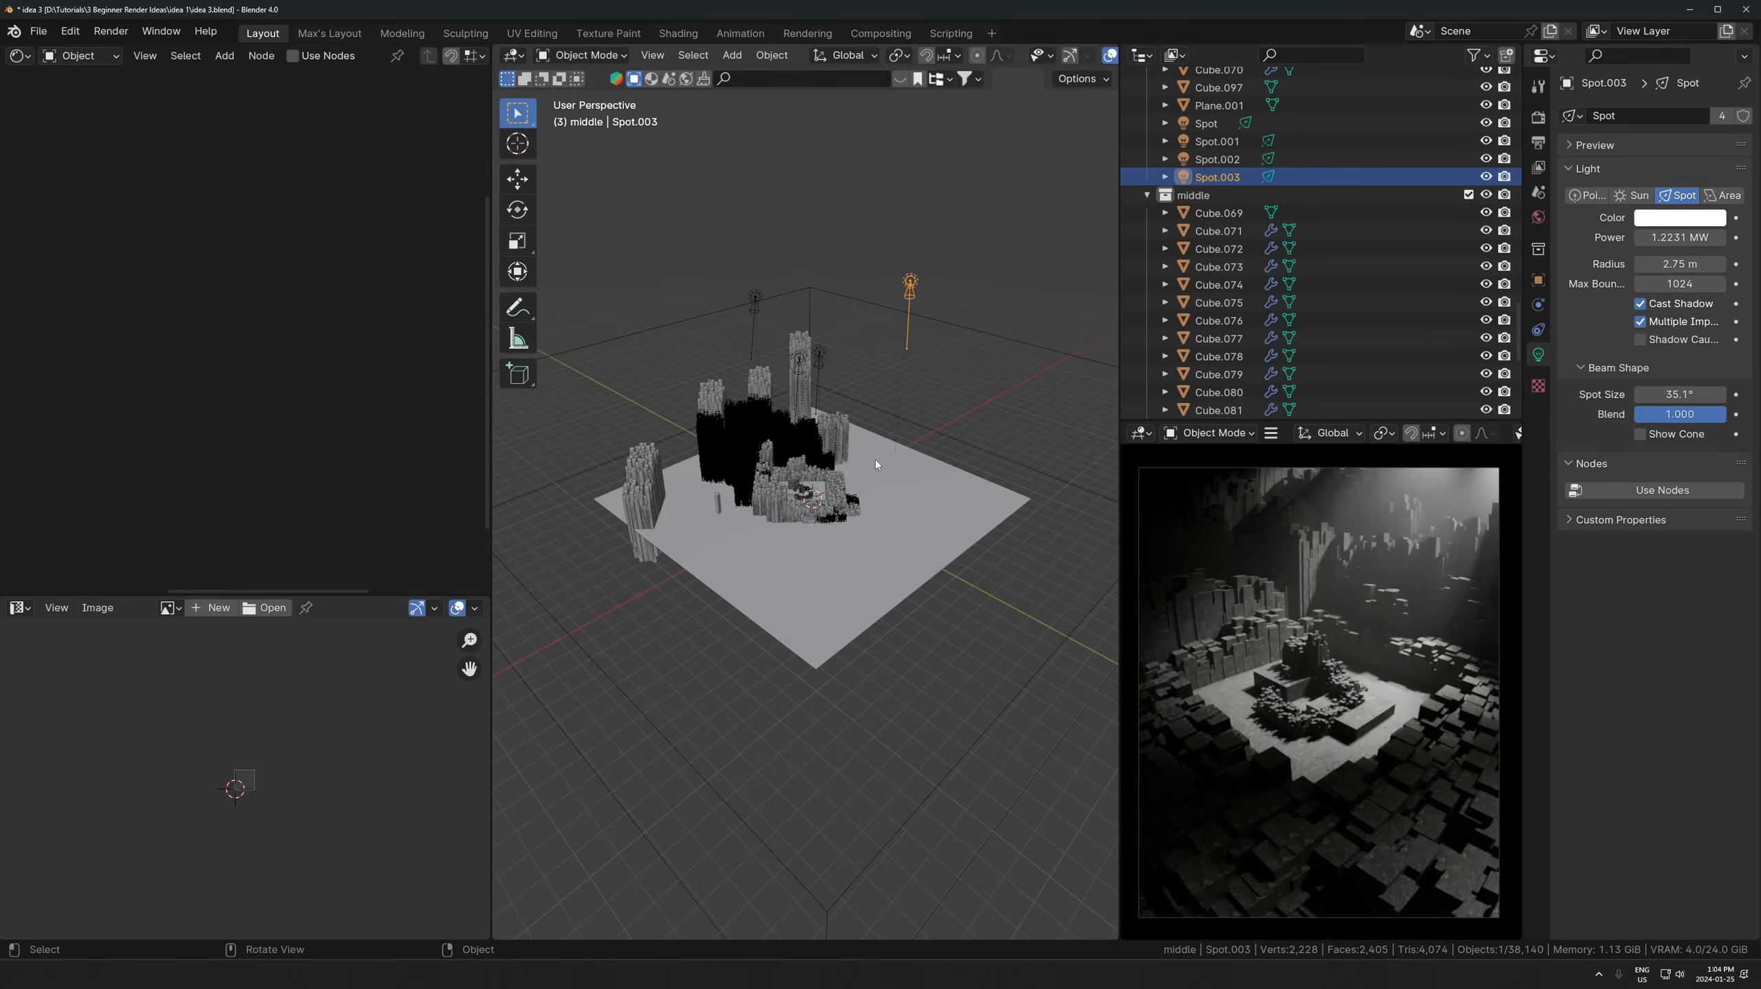
pyautogui.scroll(3, 836, 275)
pyautogui.click(828, 272)
pyautogui.moveTo(1679, 395)
pyautogui.mouseDown()
pyautogui.moveTo(1625, 395)
pyautogui.moveTo(1690, 395)
pyautogui.mouseUp()
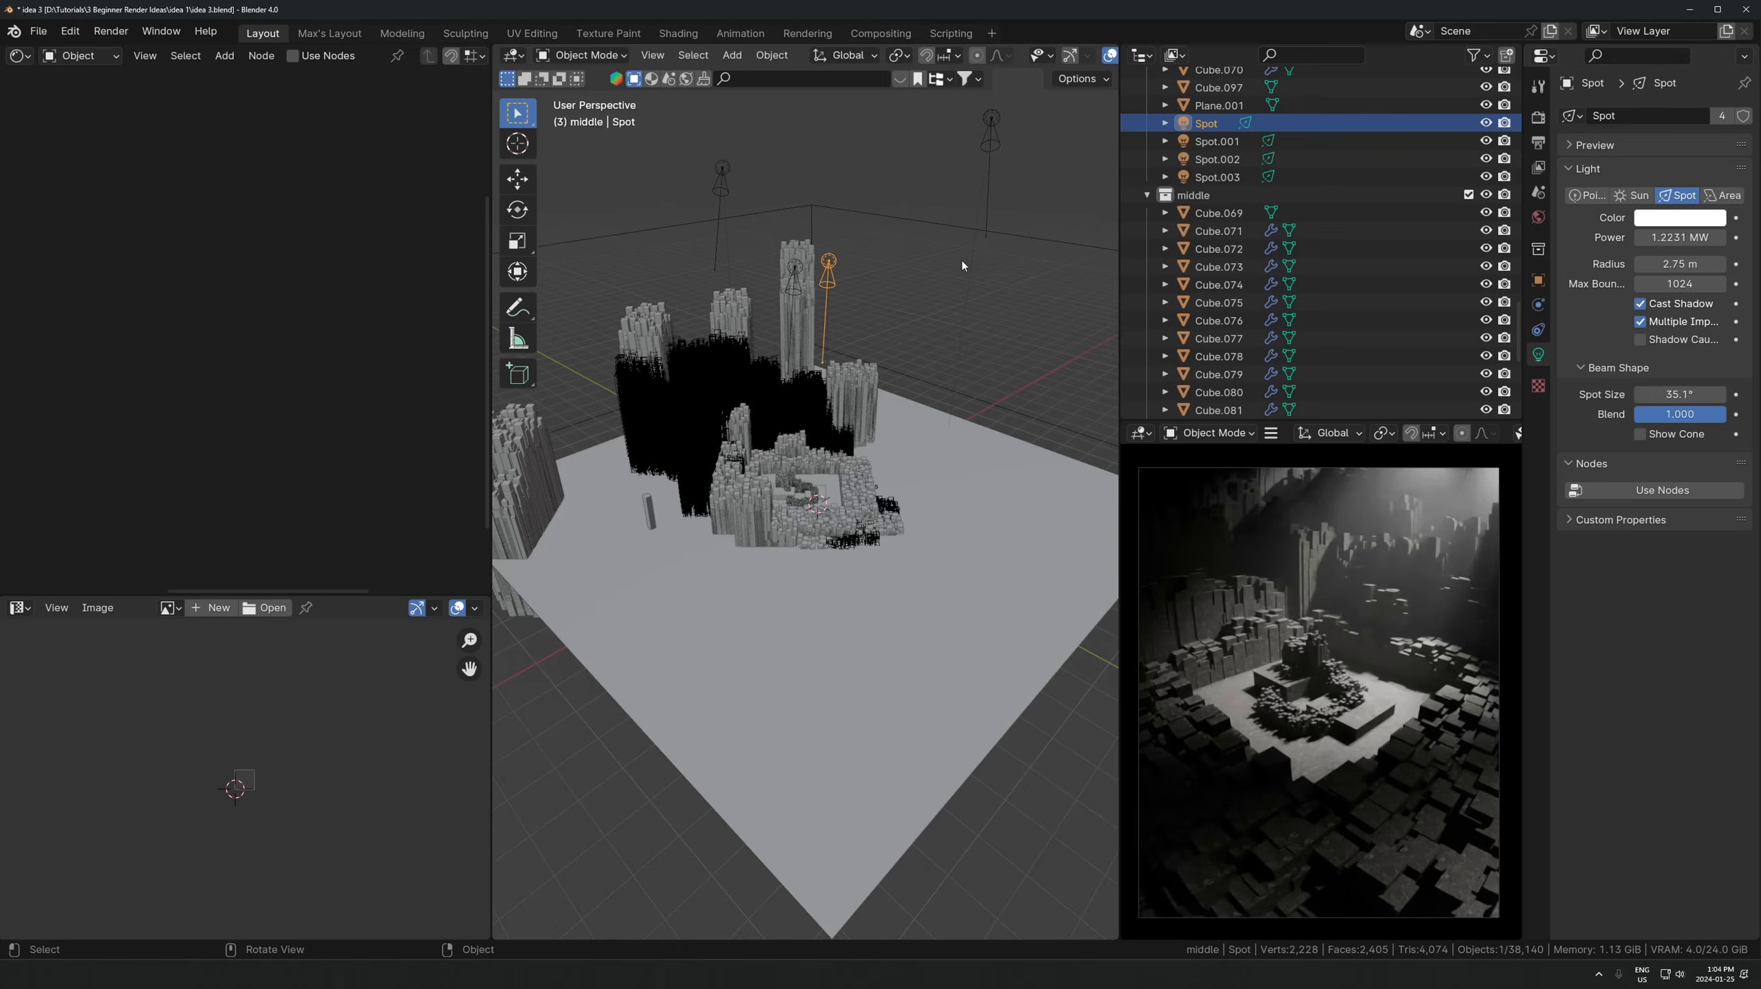
# - Select each spot light in turn and test-move it to examine what it contributes to the render
pyautogui.click(987, 142)
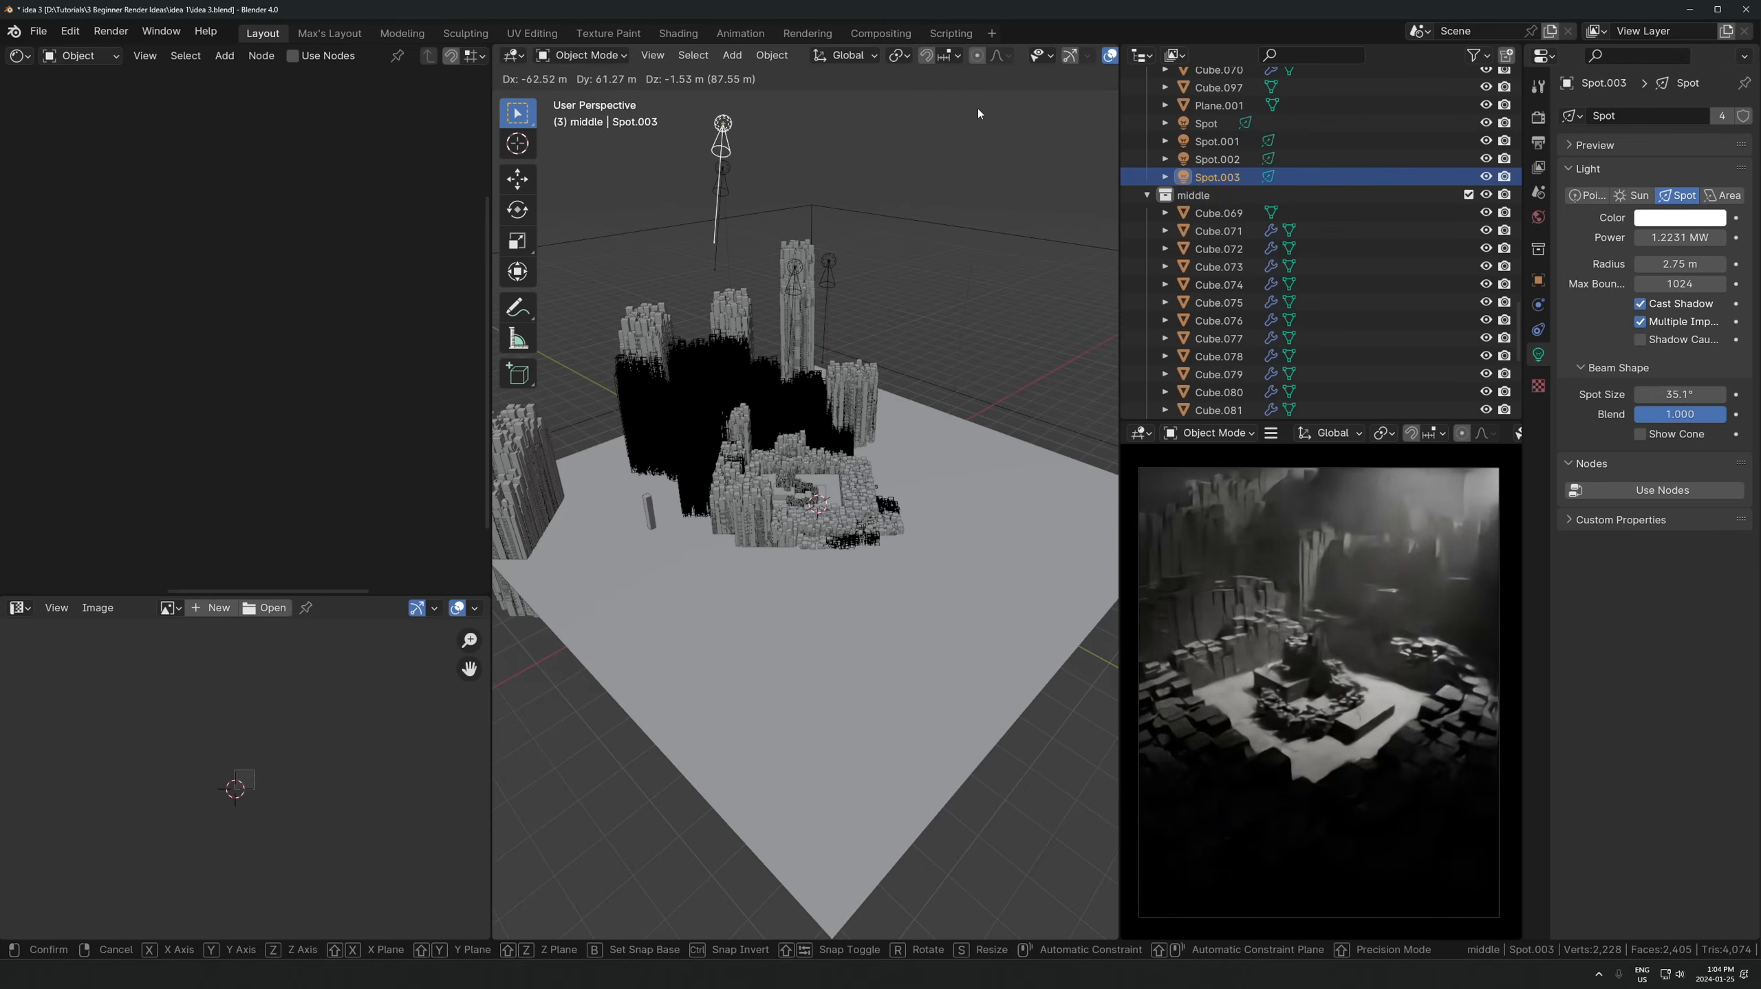
pyautogui.click(829, 266)
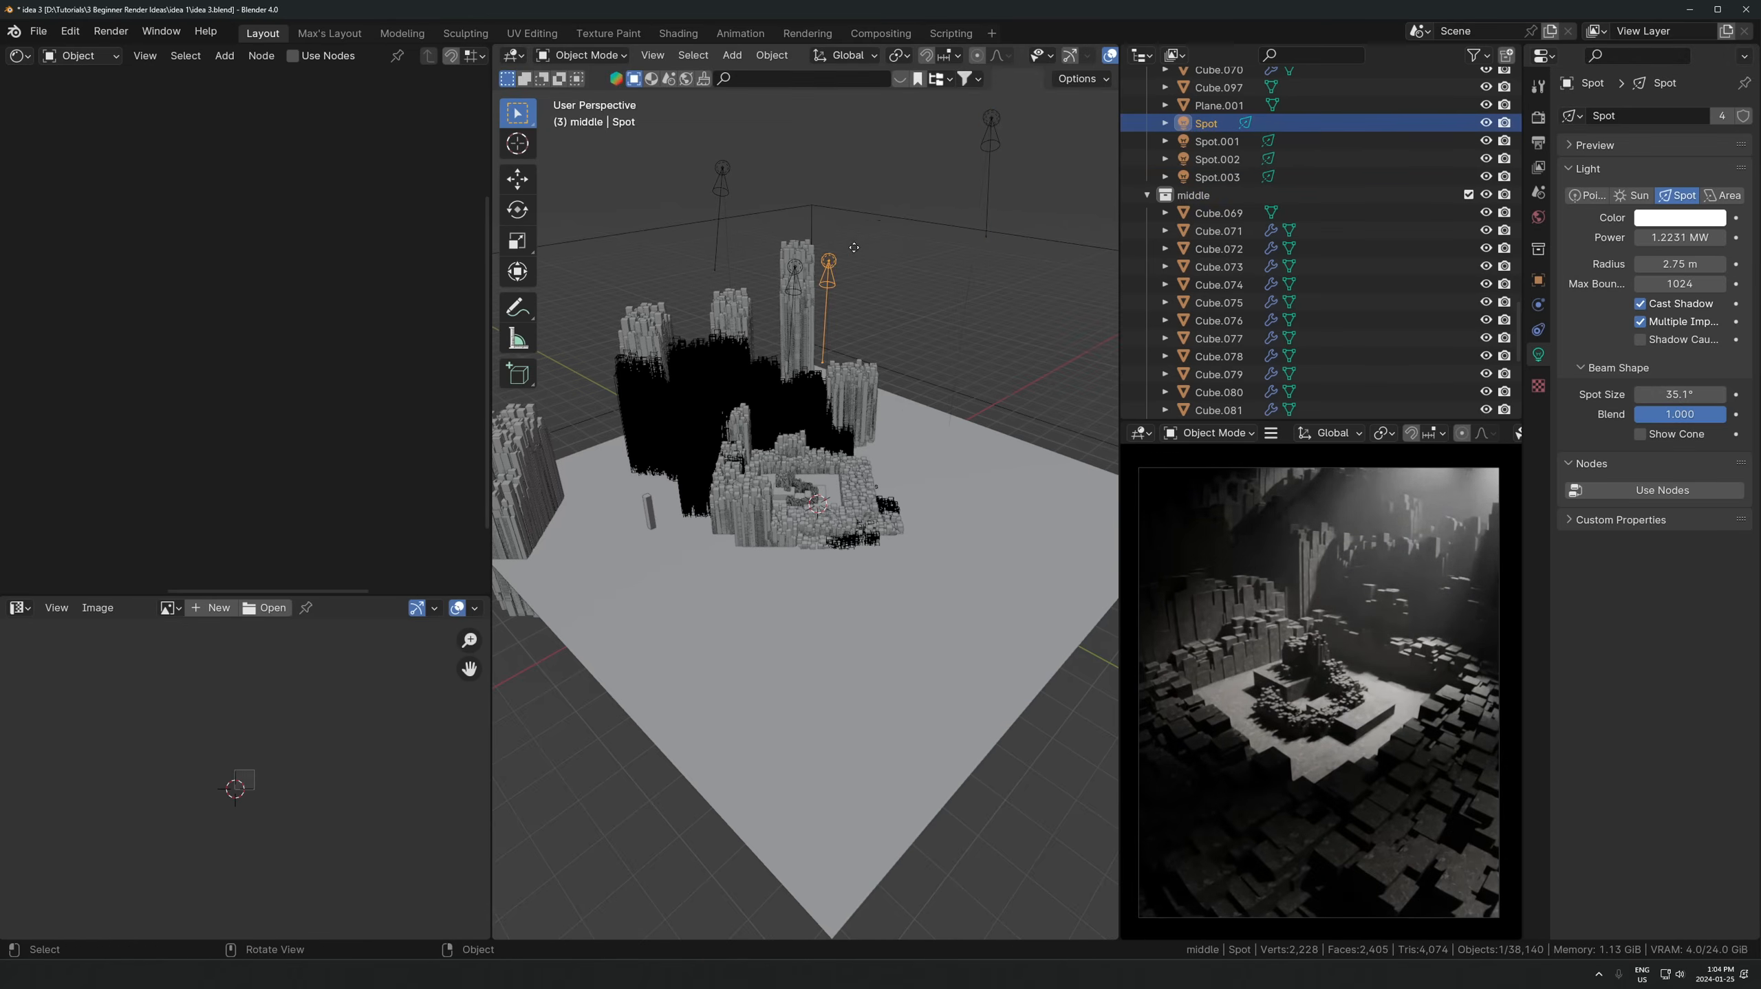
pyautogui.click(797, 265)
pyautogui.press('g')
pyautogui.press('Escape')
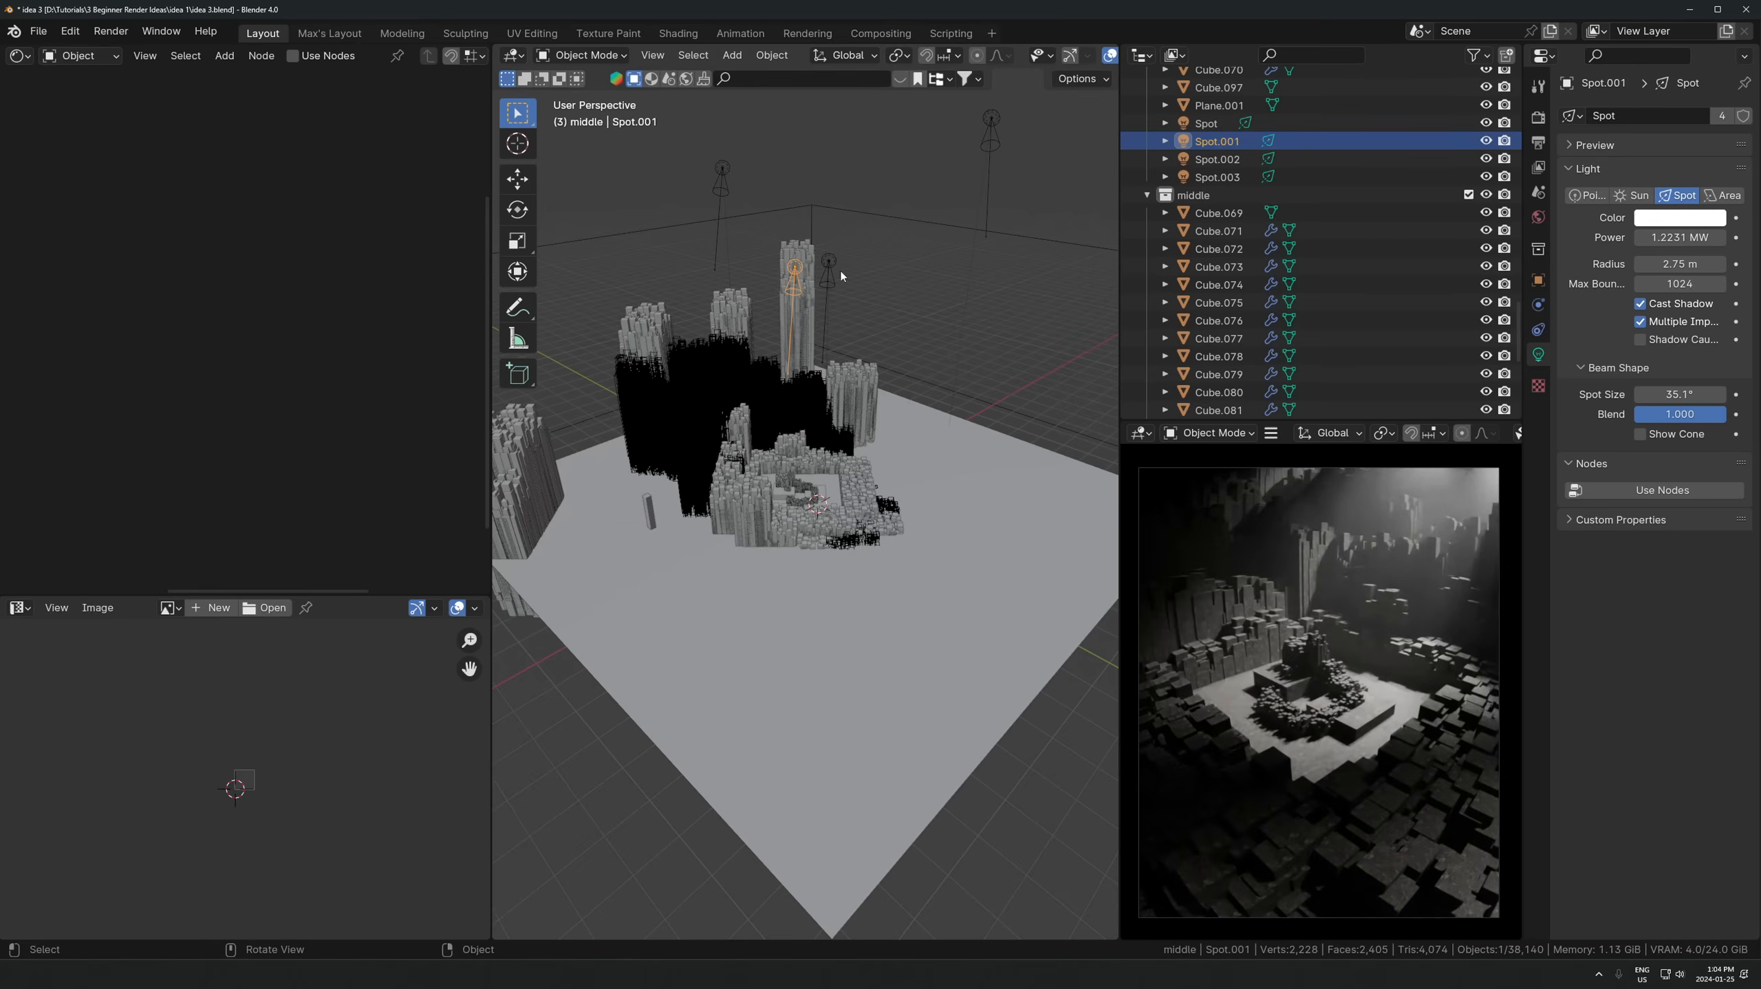
pyautogui.click(833, 270)
pyautogui.click(833, 277)
pyautogui.press('g')
pyautogui.press('Escape')
pyautogui.click(722, 174)
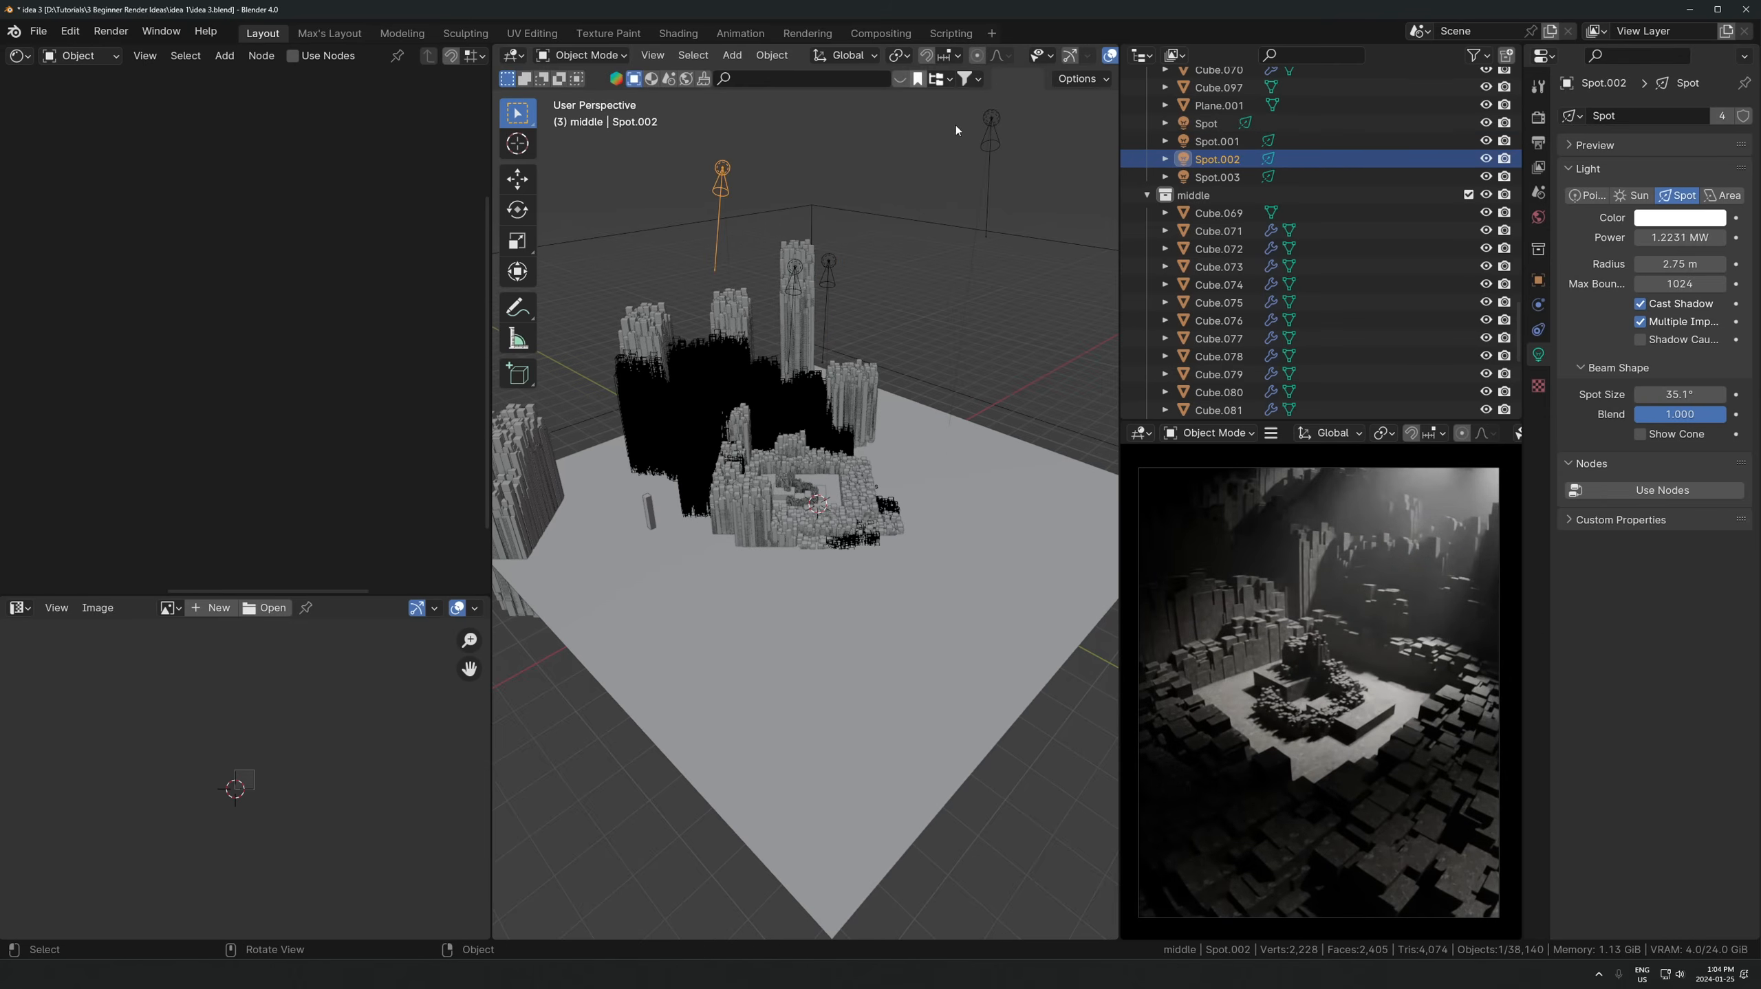
# - Return to the camera view and examine the small pillar clusters and flat blocks in the centre of the enclosure
pyautogui.press('KP_0')
pyautogui.scroll(5, 834, 470)
pyautogui.click(795, 500)
pyautogui.press('KP_Decimal')
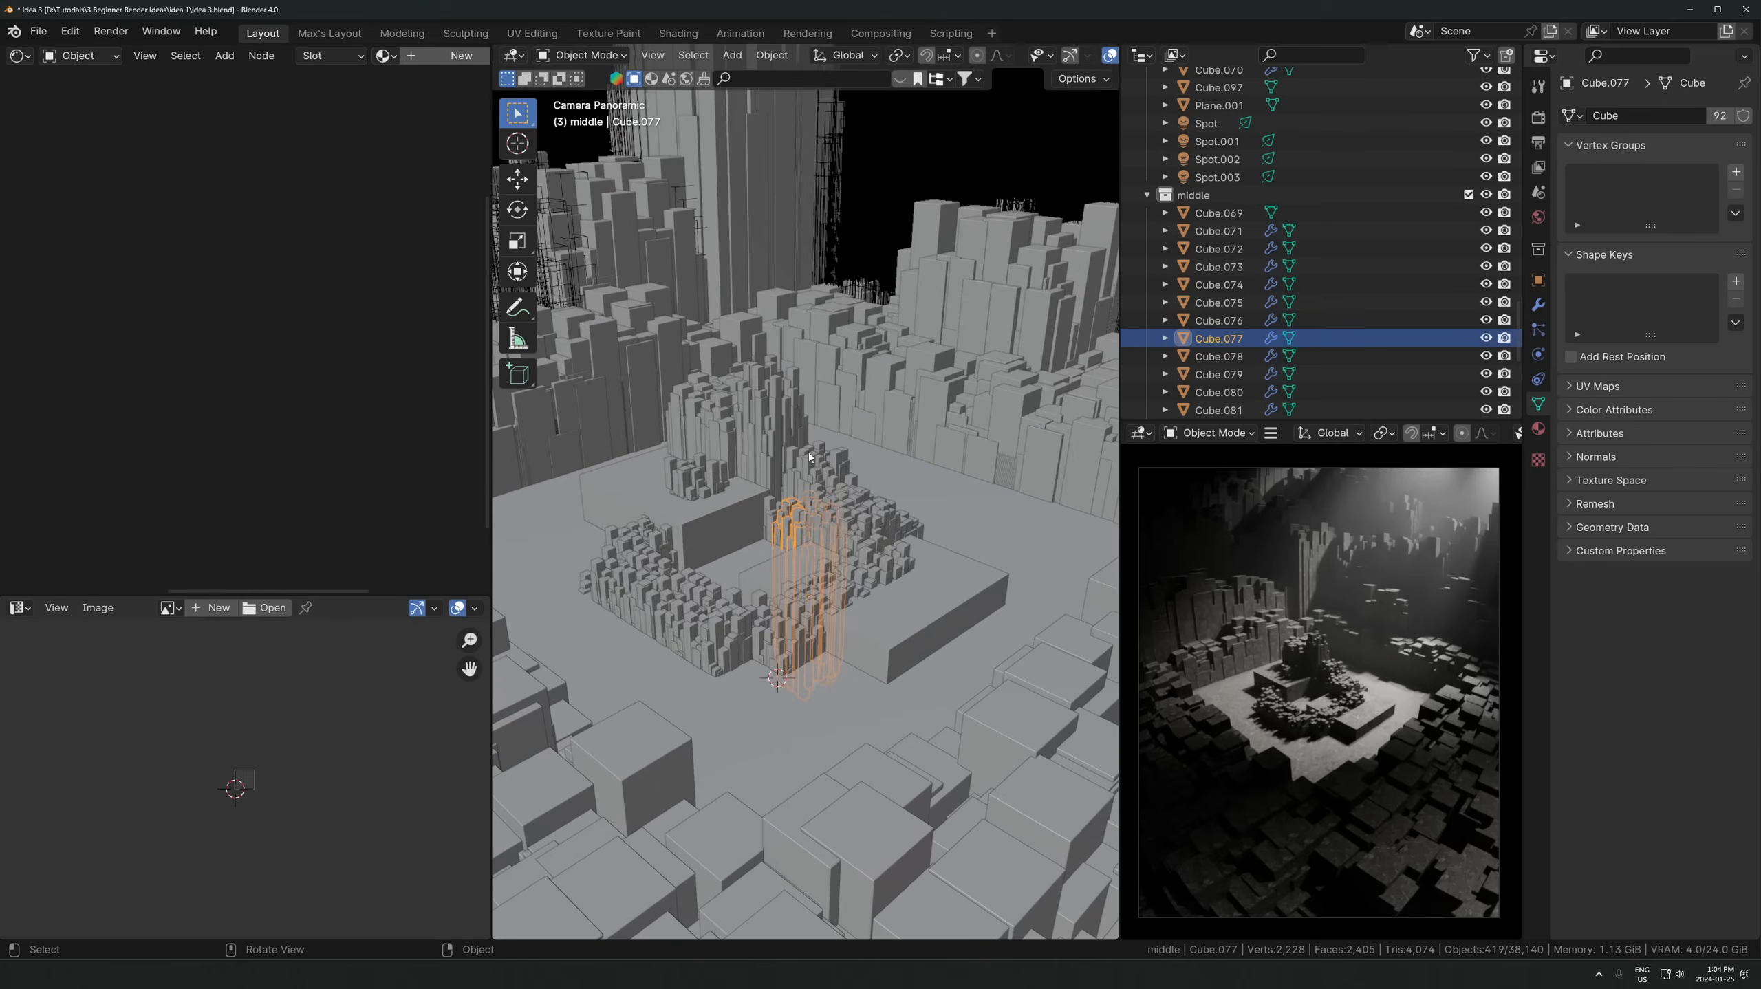
pyautogui.moveTo(797, 485); pyautogui.dragTo(823, 497, button='middle')
pyautogui.scroll(3, 823, 498)
pyautogui.click(727, 614)
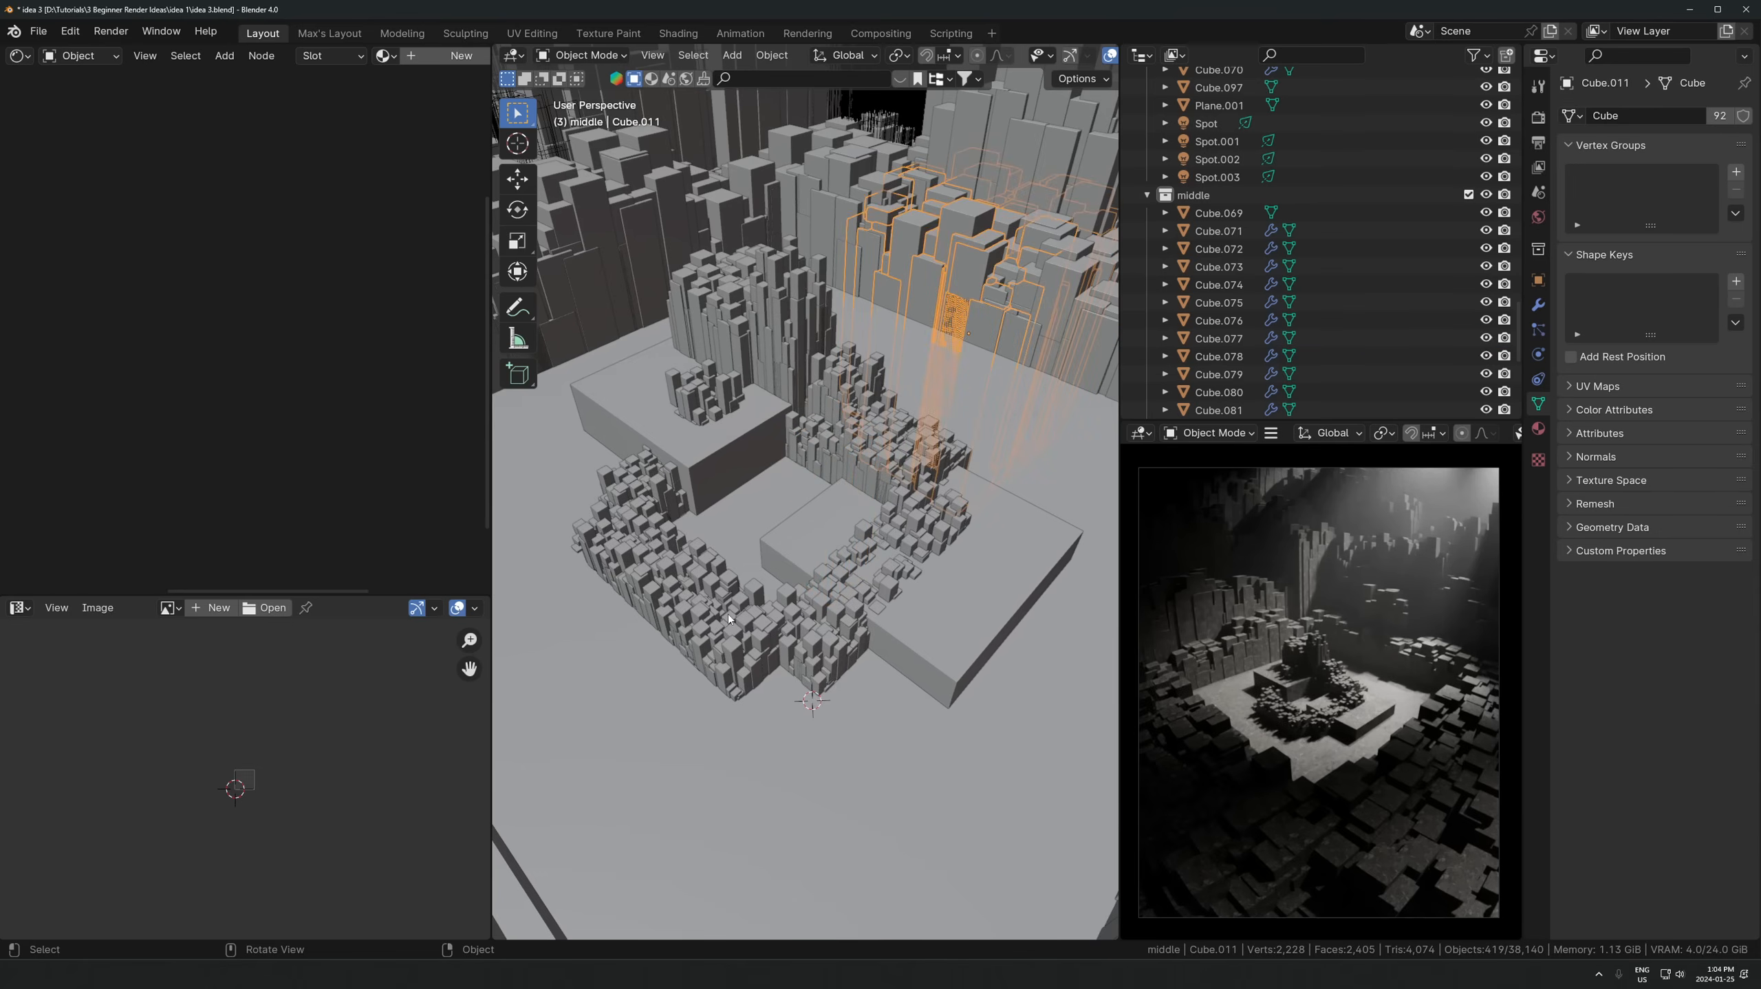
pyautogui.click(645, 383)
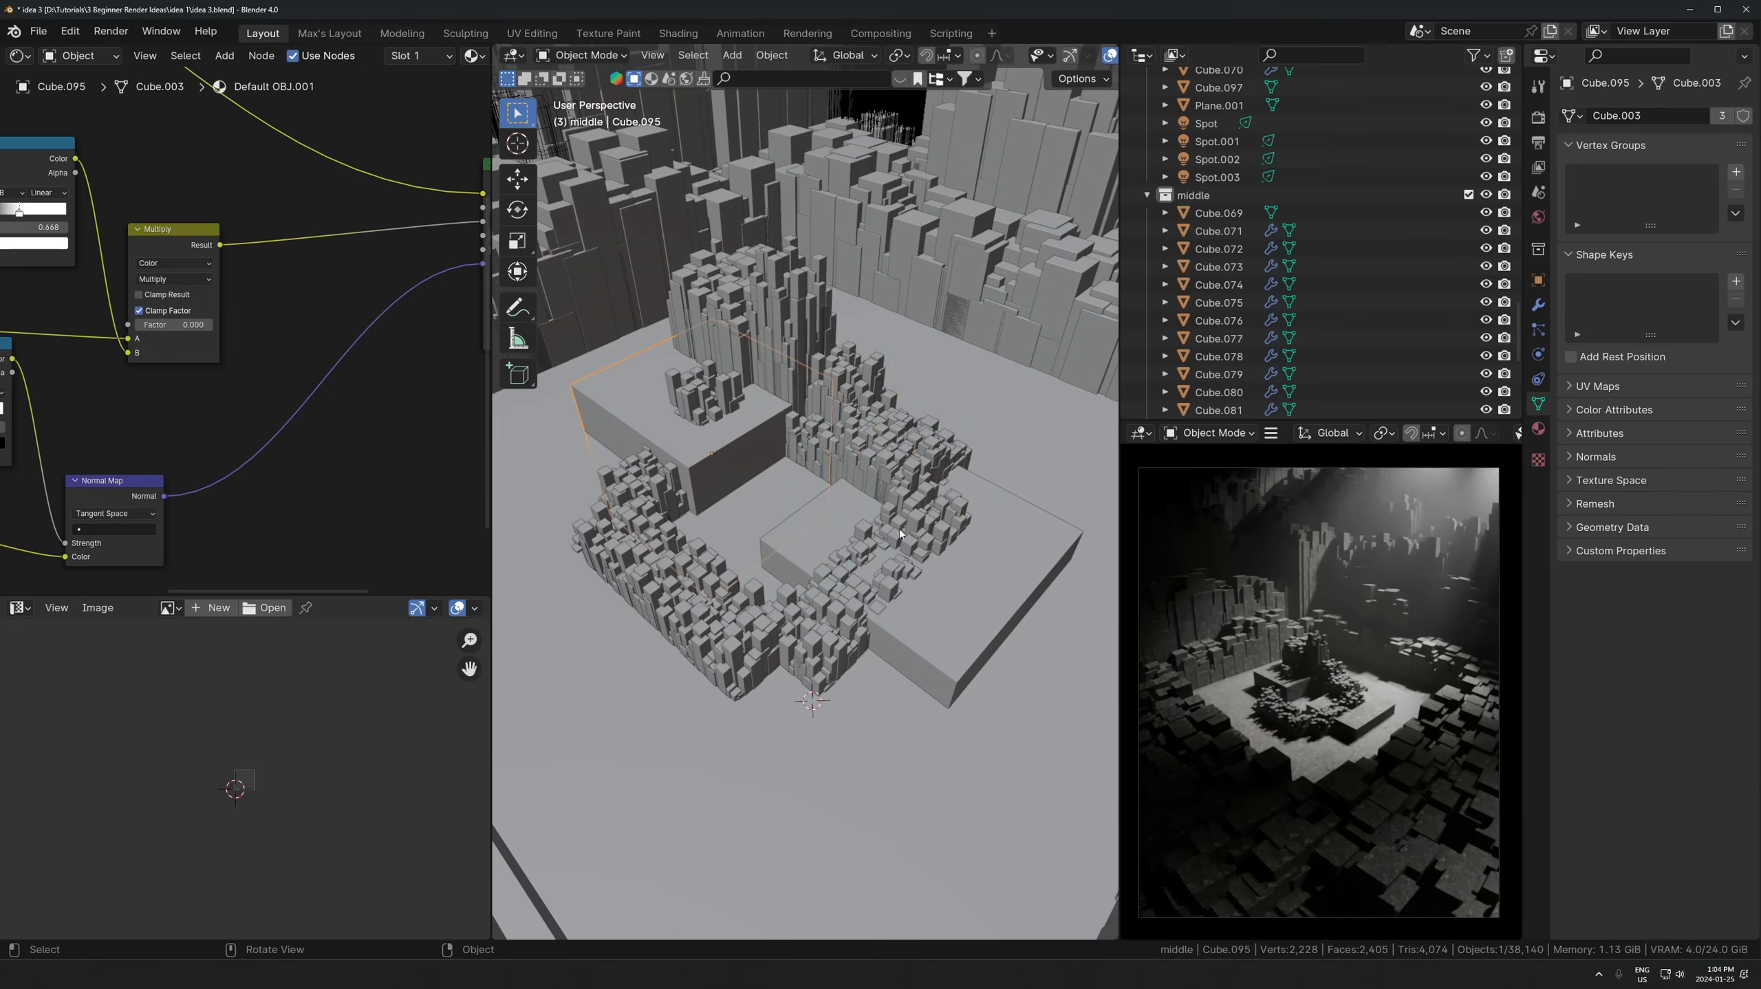
# - Reframe the central formation by moving the camera horizontally with its height locked
pyautogui.scroll(-7, 900, 557)
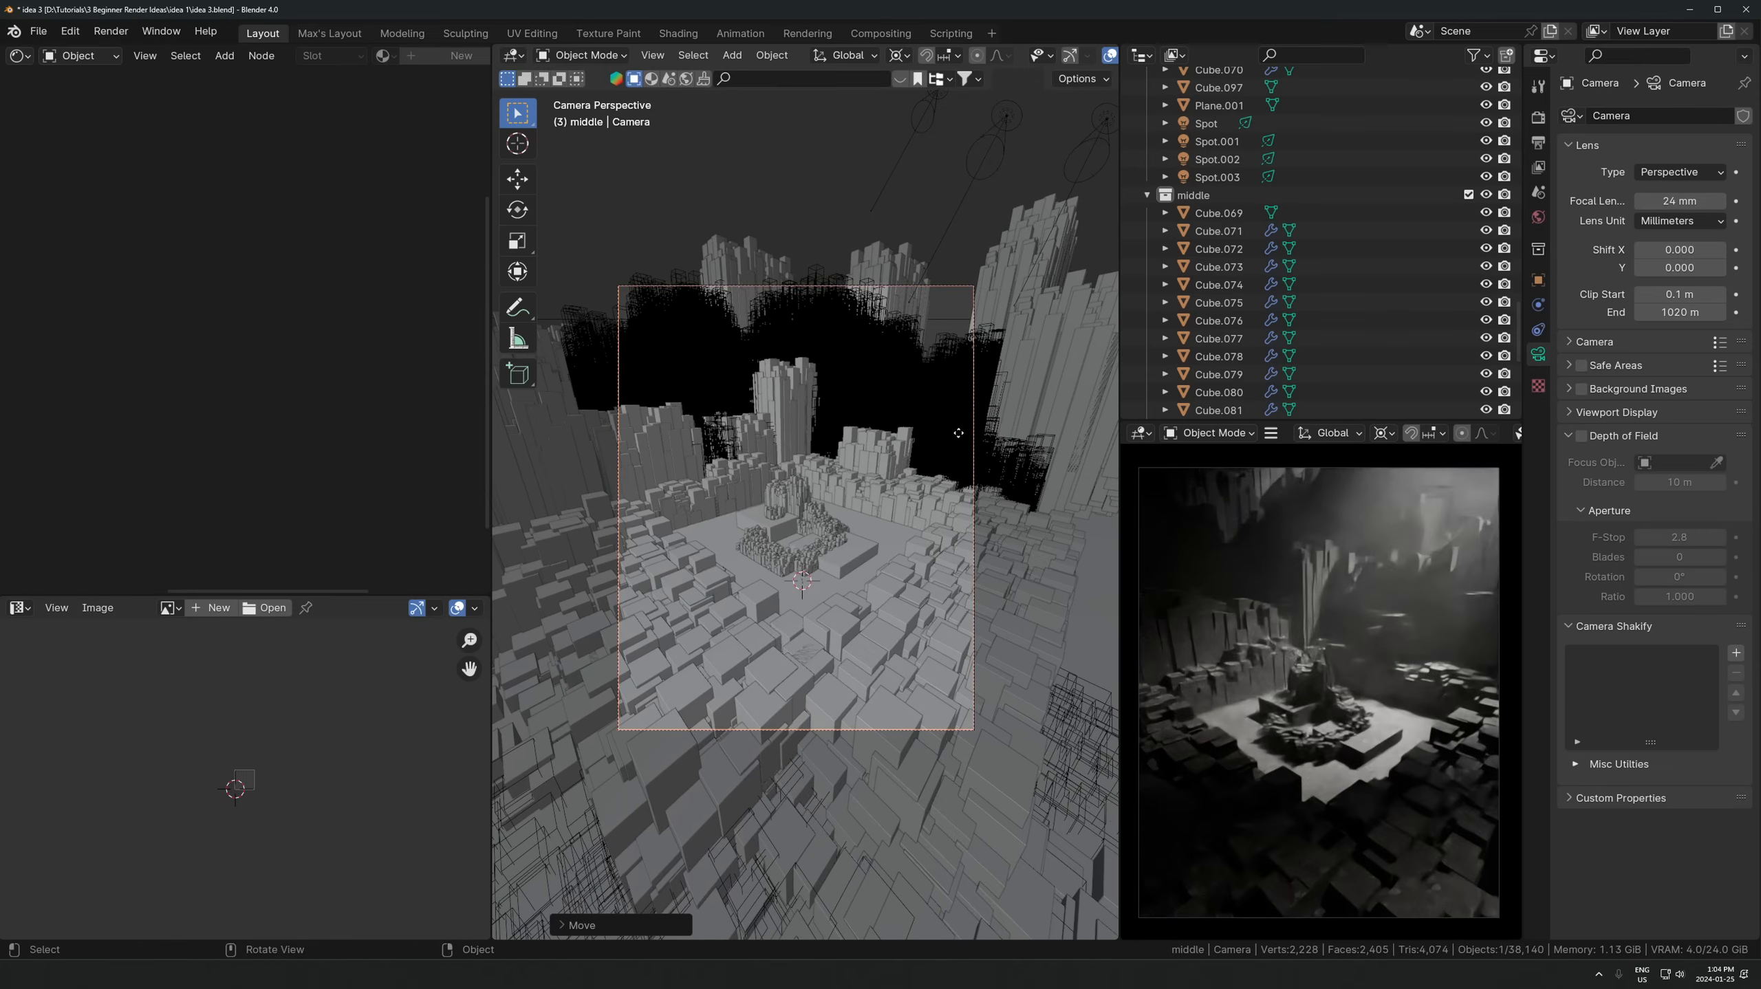
pyautogui.press('g')
pyautogui.hotkey('shift', 'z')
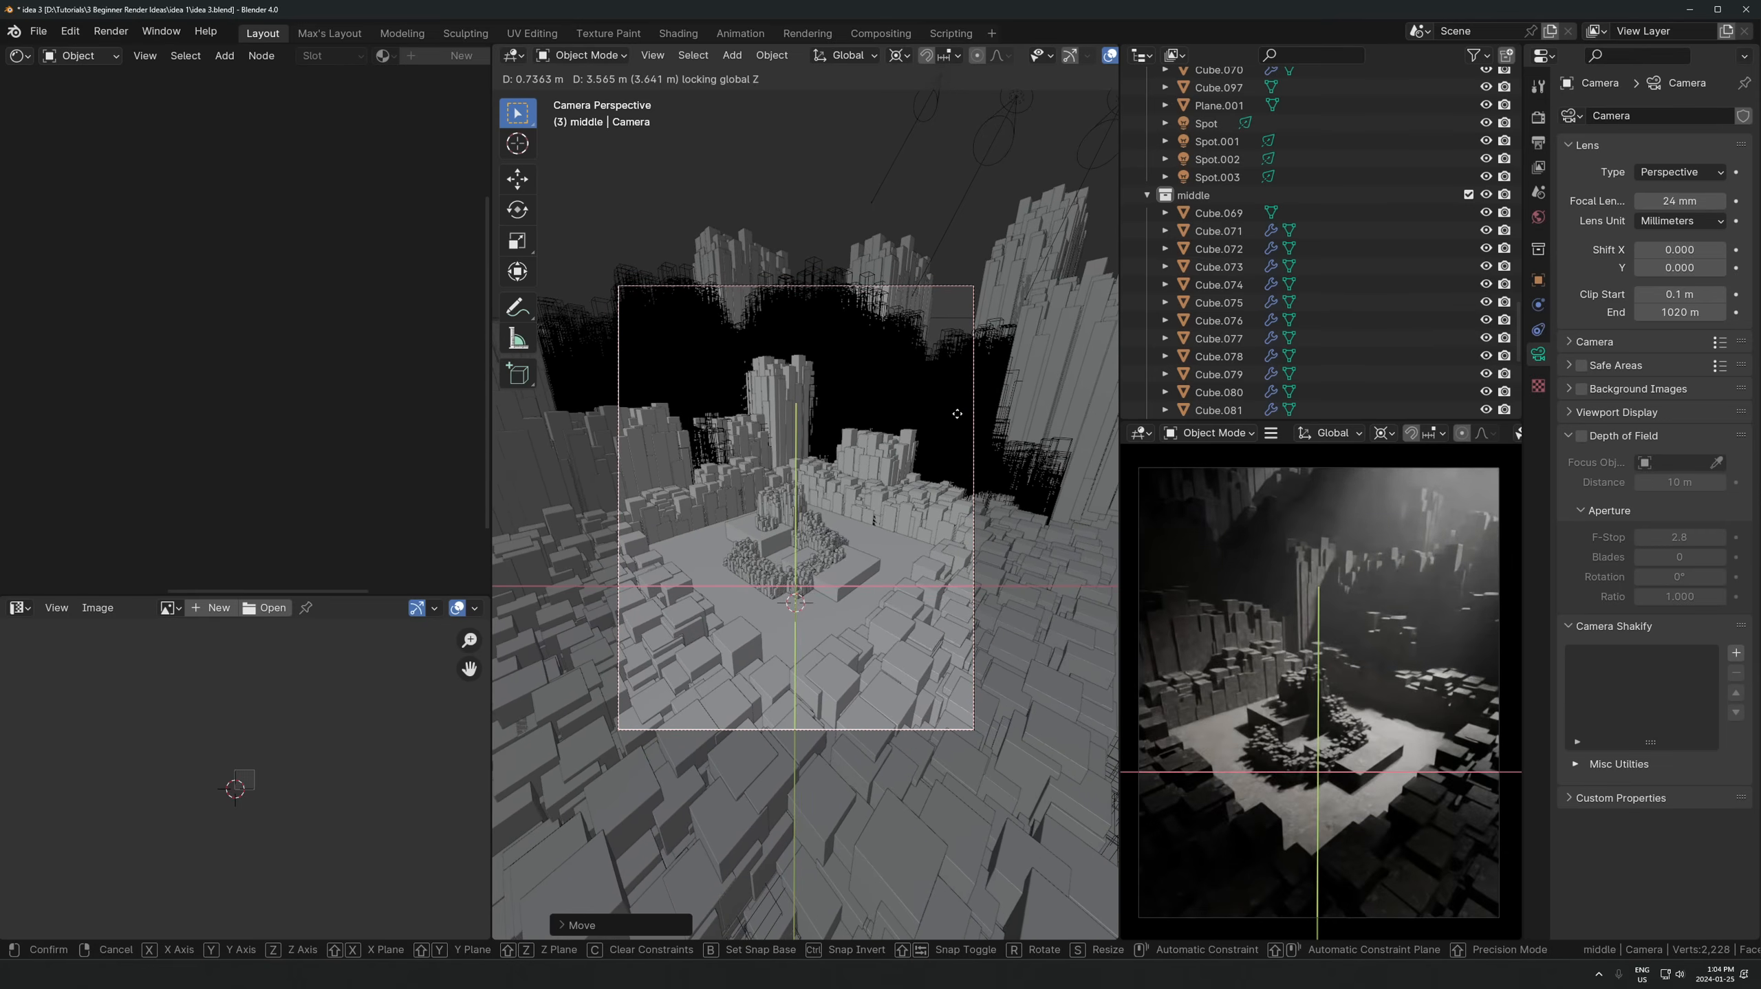
pyautogui.click(950, 416)
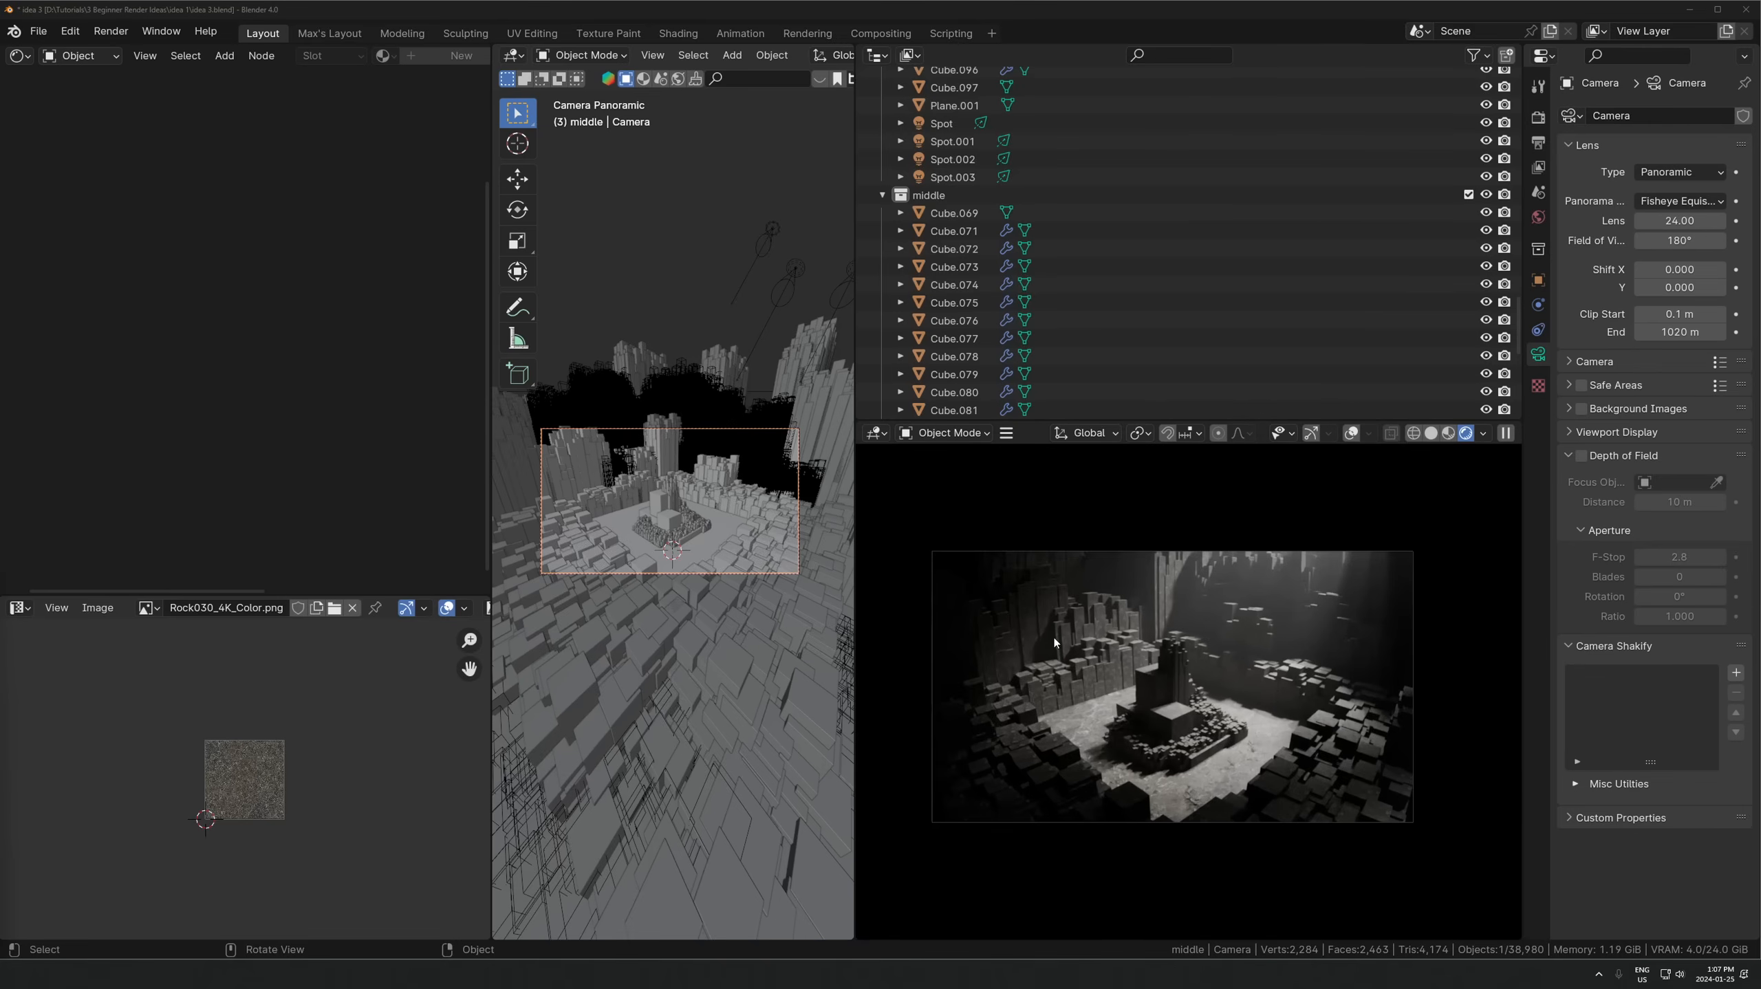
# - Widen the modelling and render viewports and fit the landscape camera frame inside each of them
pyautogui.press('Home')
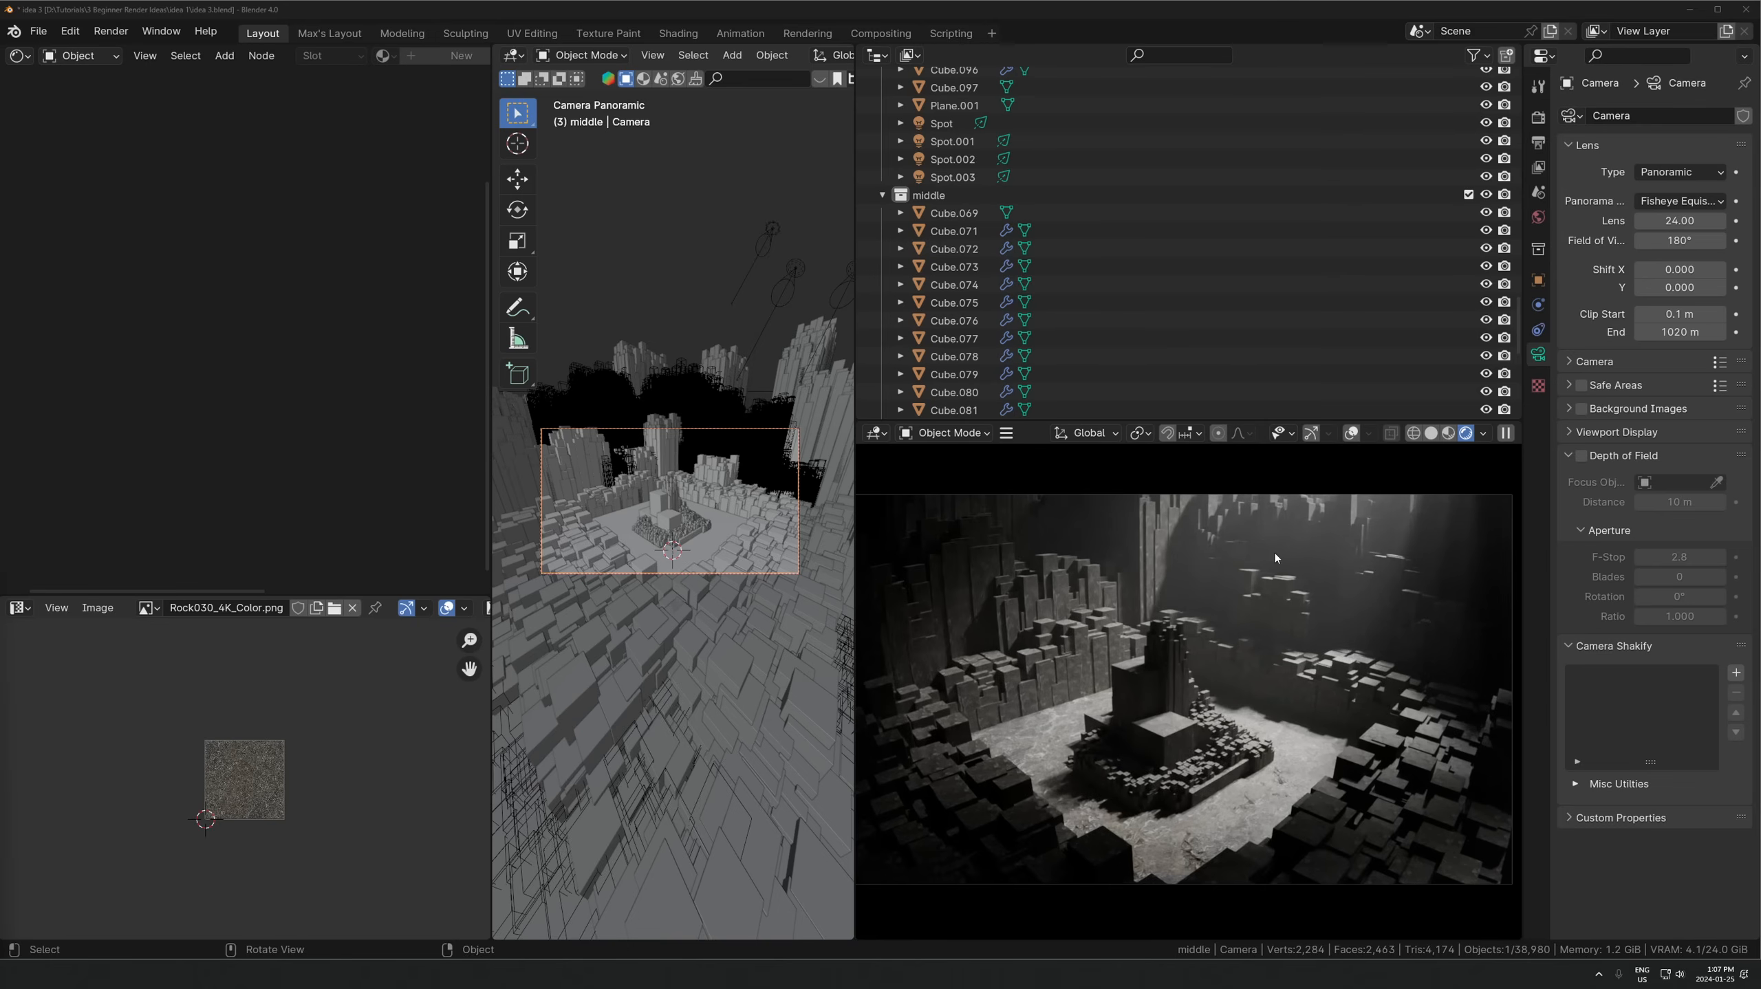
pyautogui.scroll(-1, 1246, 627)
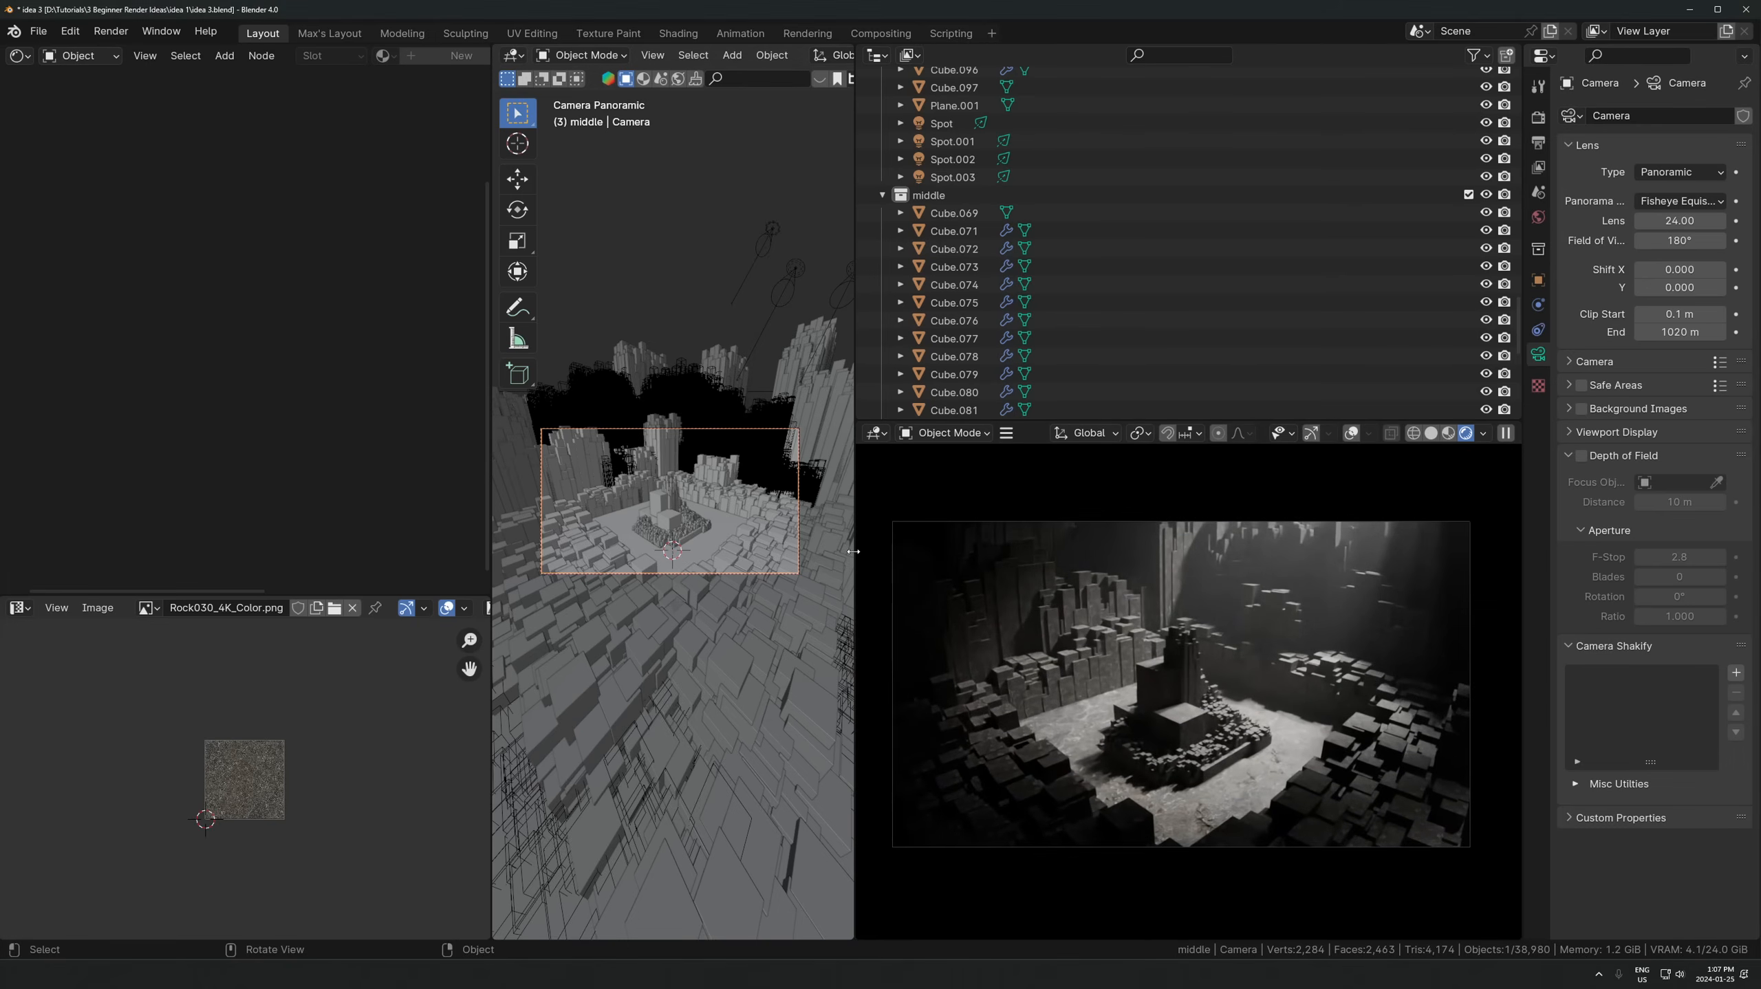
pyautogui.moveTo(855, 557); pyautogui.dragTo(837, 557)
pyautogui.press('Home')
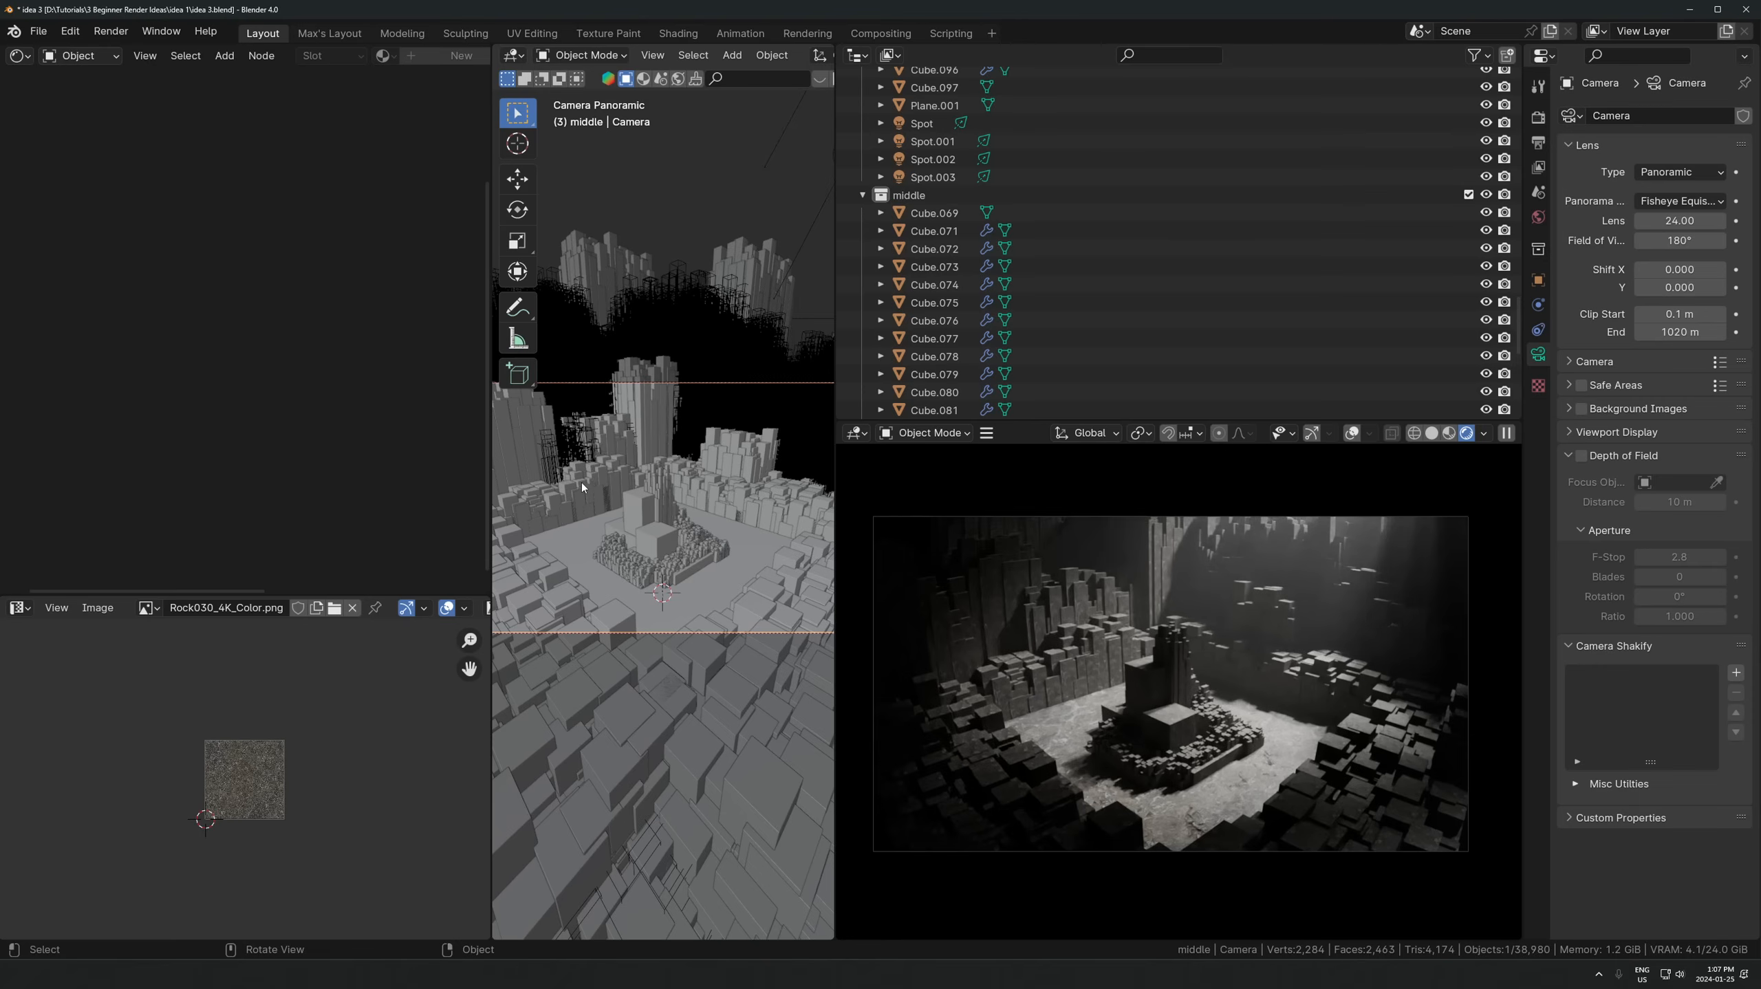
pyautogui.moveTo(490, 485); pyautogui.dragTo(258, 529)
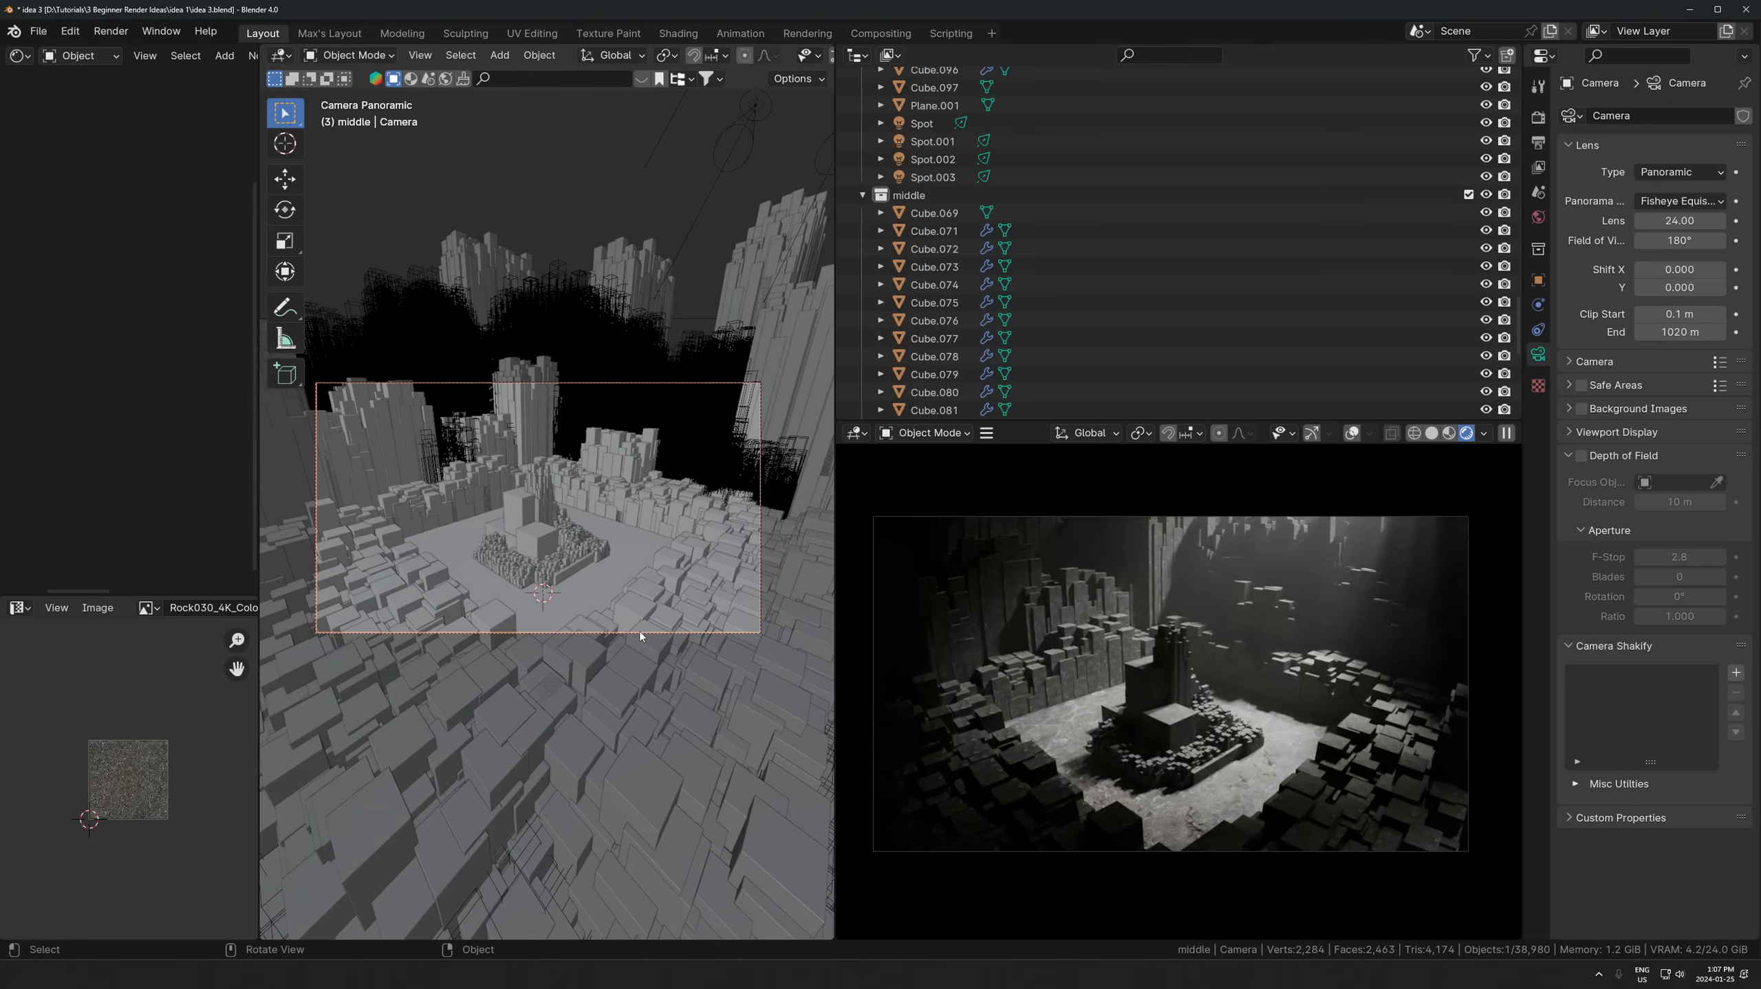
pyautogui.press('Home')
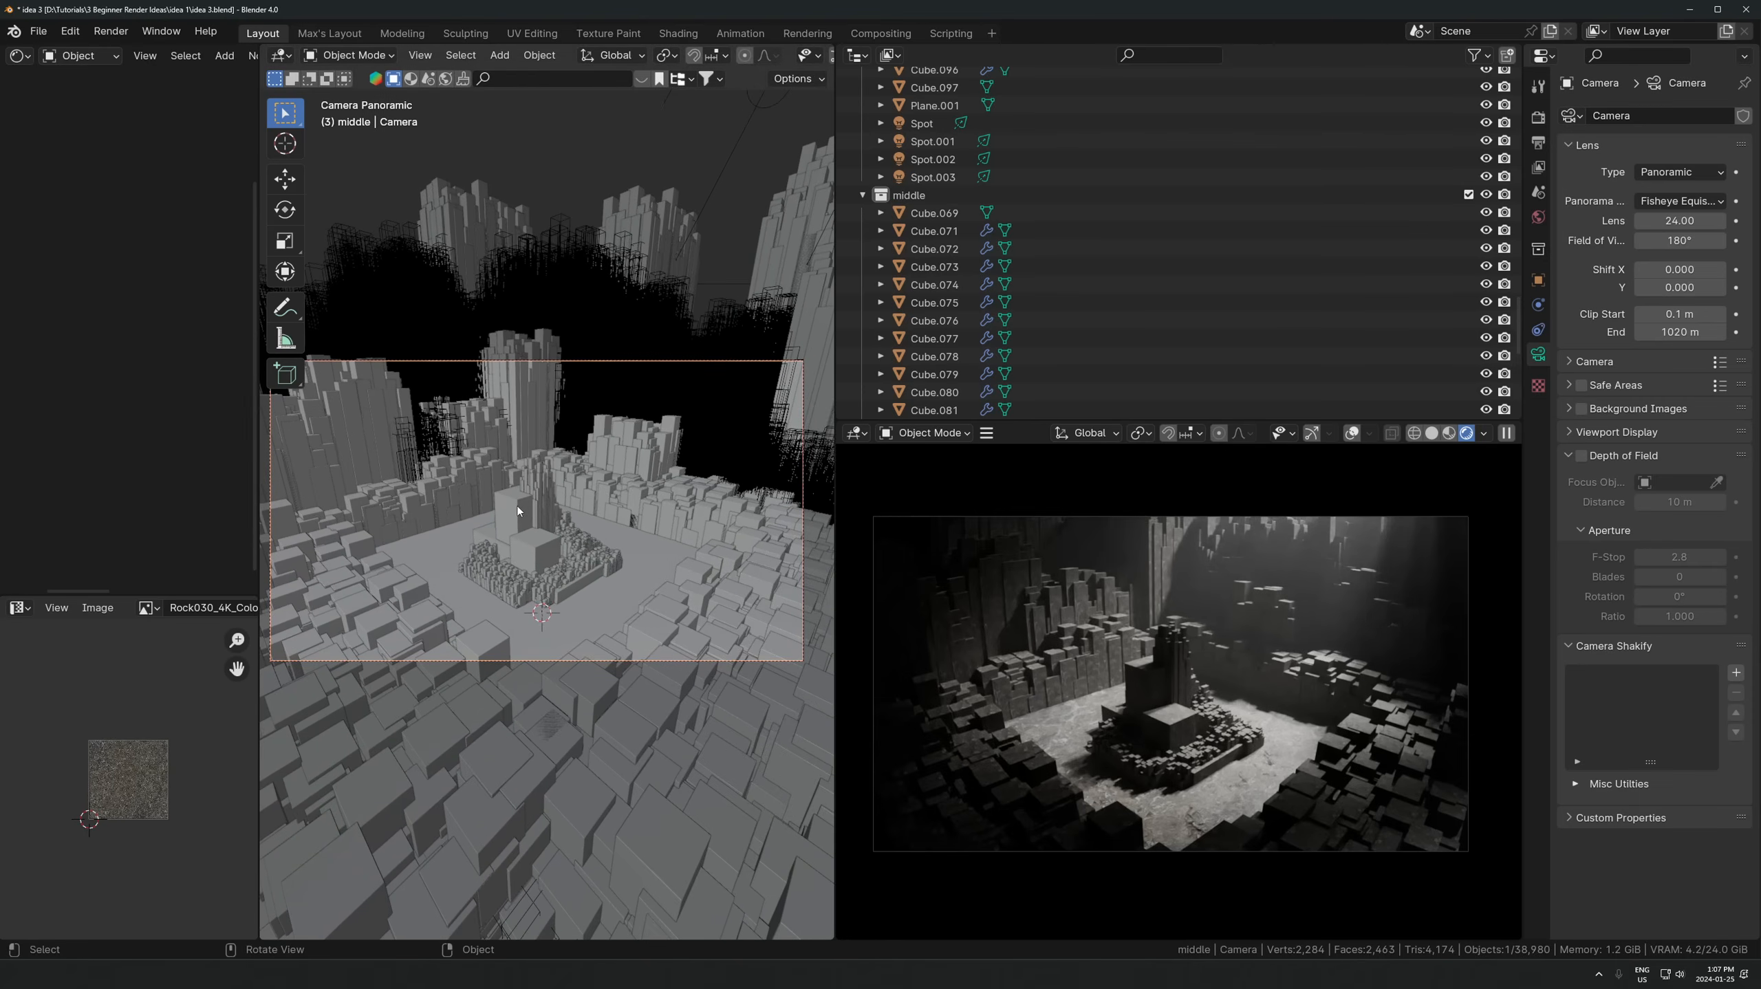
pyautogui.scroll(1, 552, 522)
pyautogui.scroll(-2, 552, 523)
pyautogui.scroll(1, 552, 523)
# - Choose the Fisheye Equisolid panorama type for the camera and set its lens to 20.64
pyautogui.click(1687, 206)
pyautogui.click(1630, 303)
pyautogui.click(1673, 201)
pyautogui.click(1655, 301)
pyautogui.click(1679, 221)
pyautogui.moveTo(1679, 221); pyautogui.dragTo(1636, 221)
# - Move the camera about -0.74 m along its local Z axis and set its lens to 20.31
pyautogui.press('g')
pyautogui.press('z')
pyautogui.press('z')
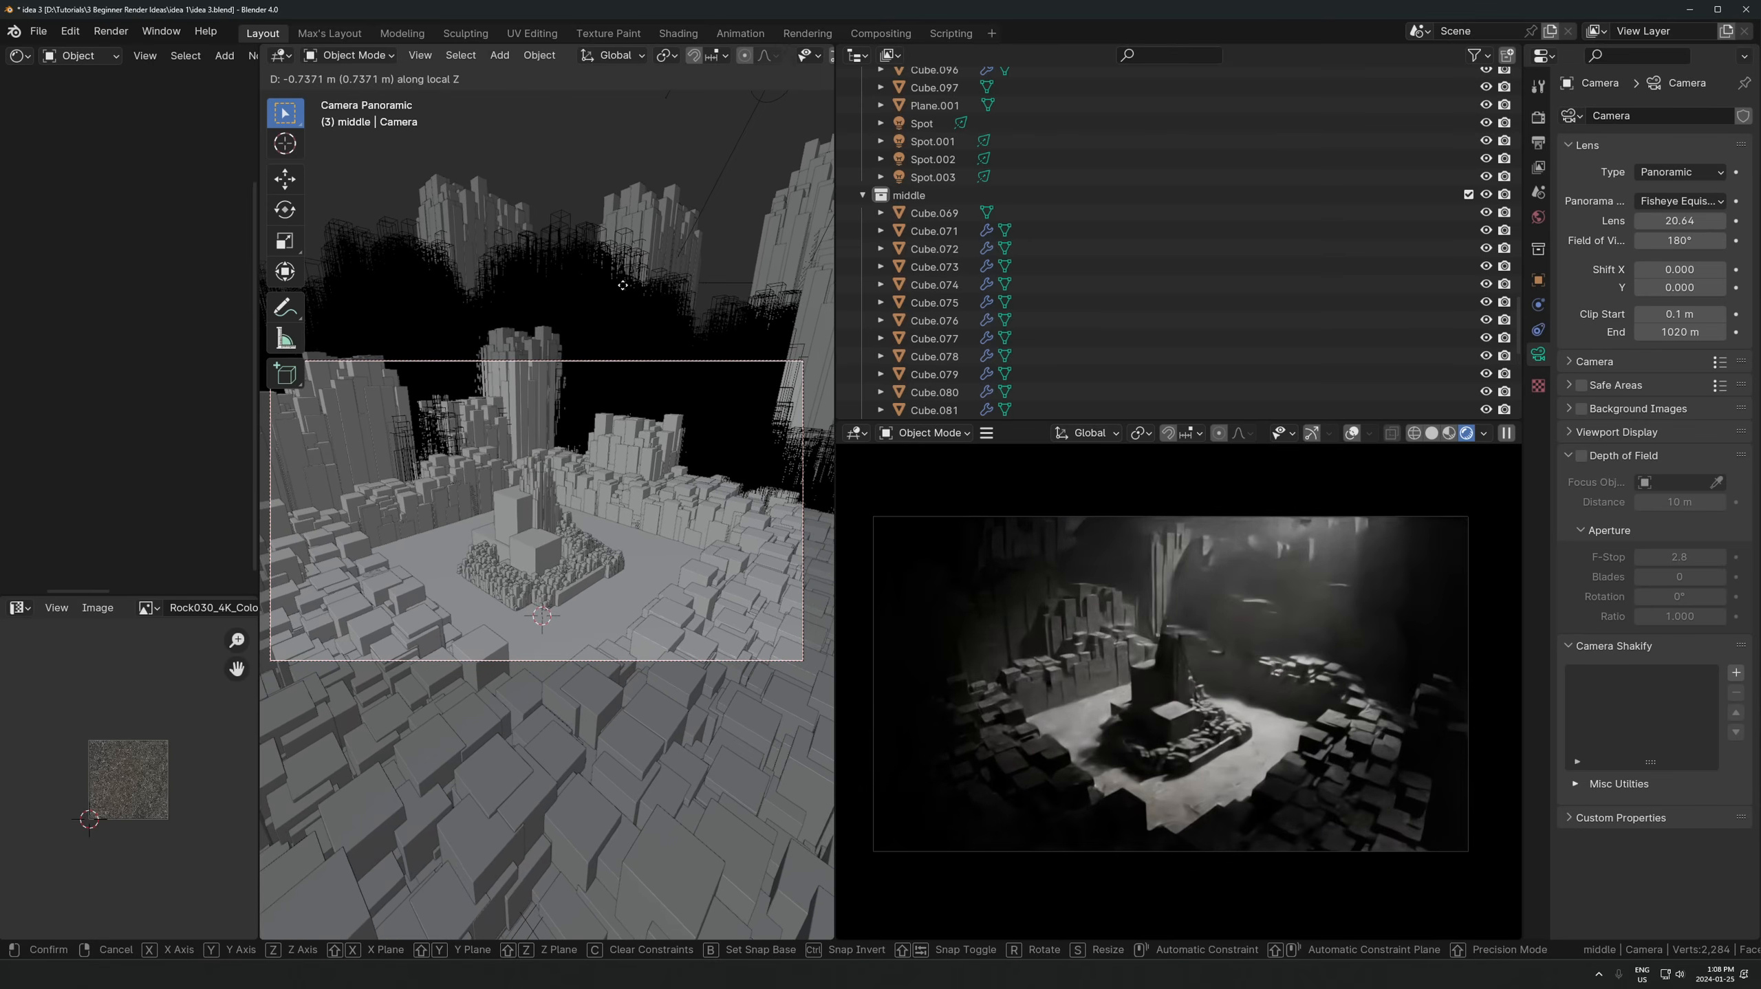
pyautogui.click(623, 284)
pyautogui.moveTo(1680, 221); pyautogui.dragTo(1675, 220)
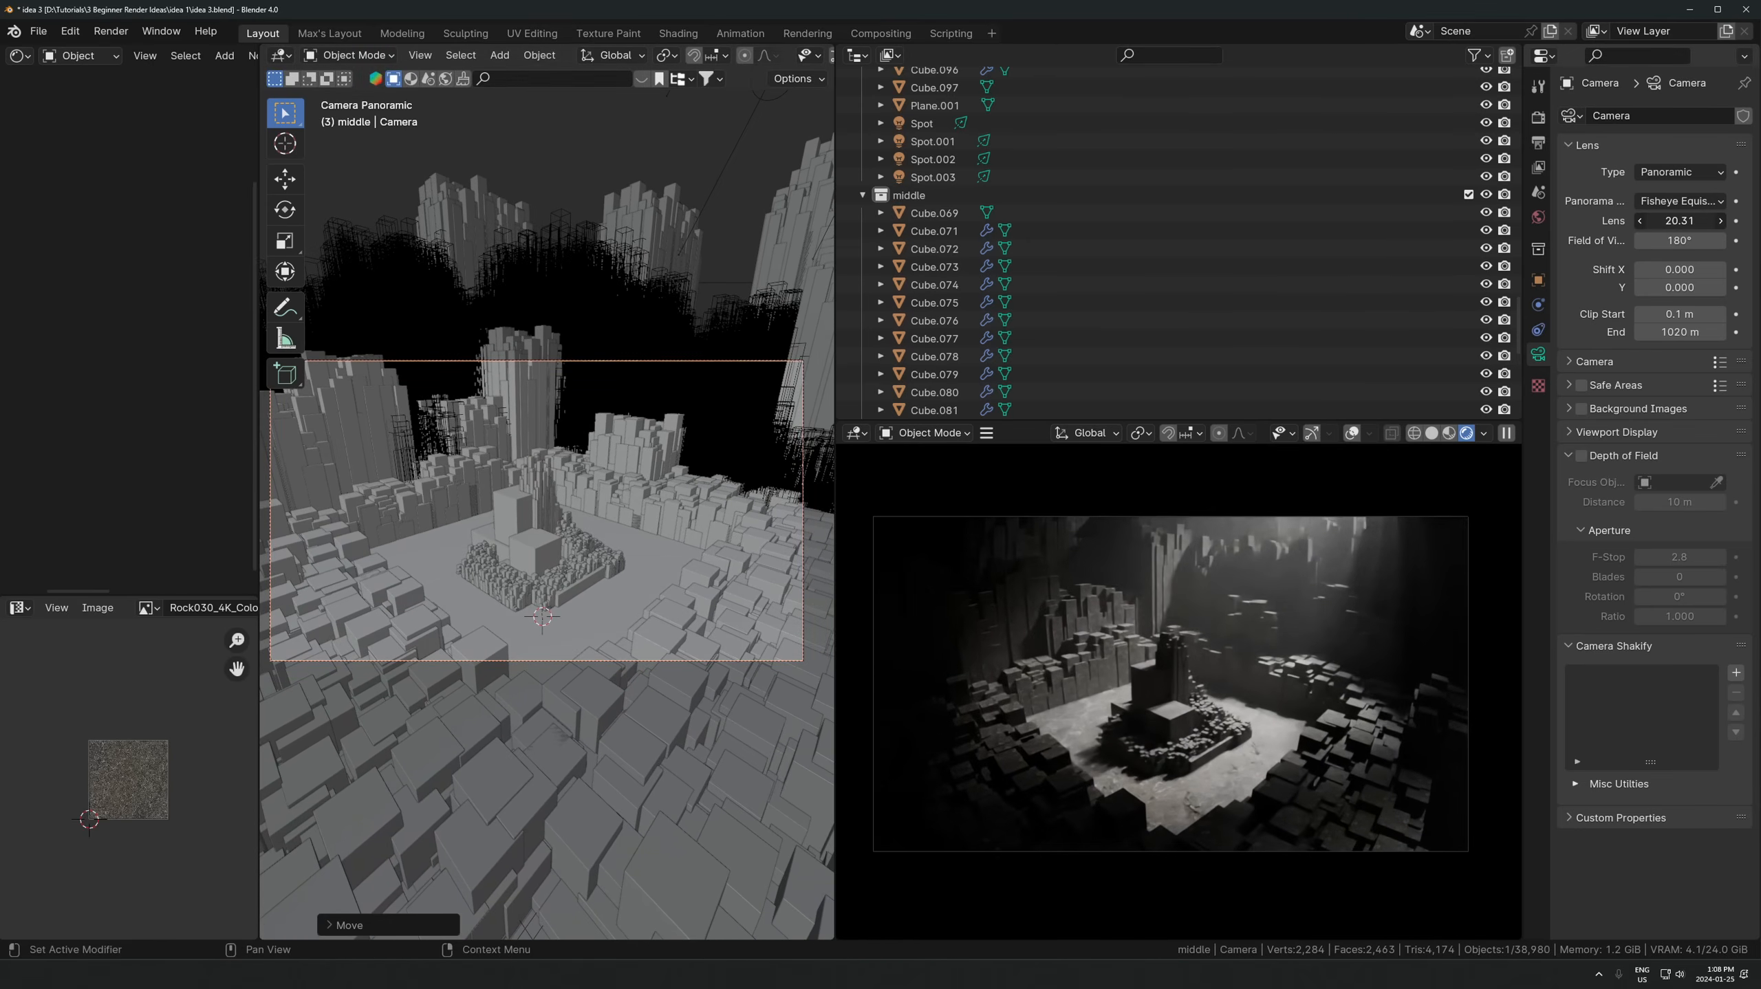
# - Toggle the camera's depth of field on and back off, and collapse its settings
pyautogui.click(1582, 457)
pyautogui.click(1582, 458)
pyautogui.click(1627, 460)
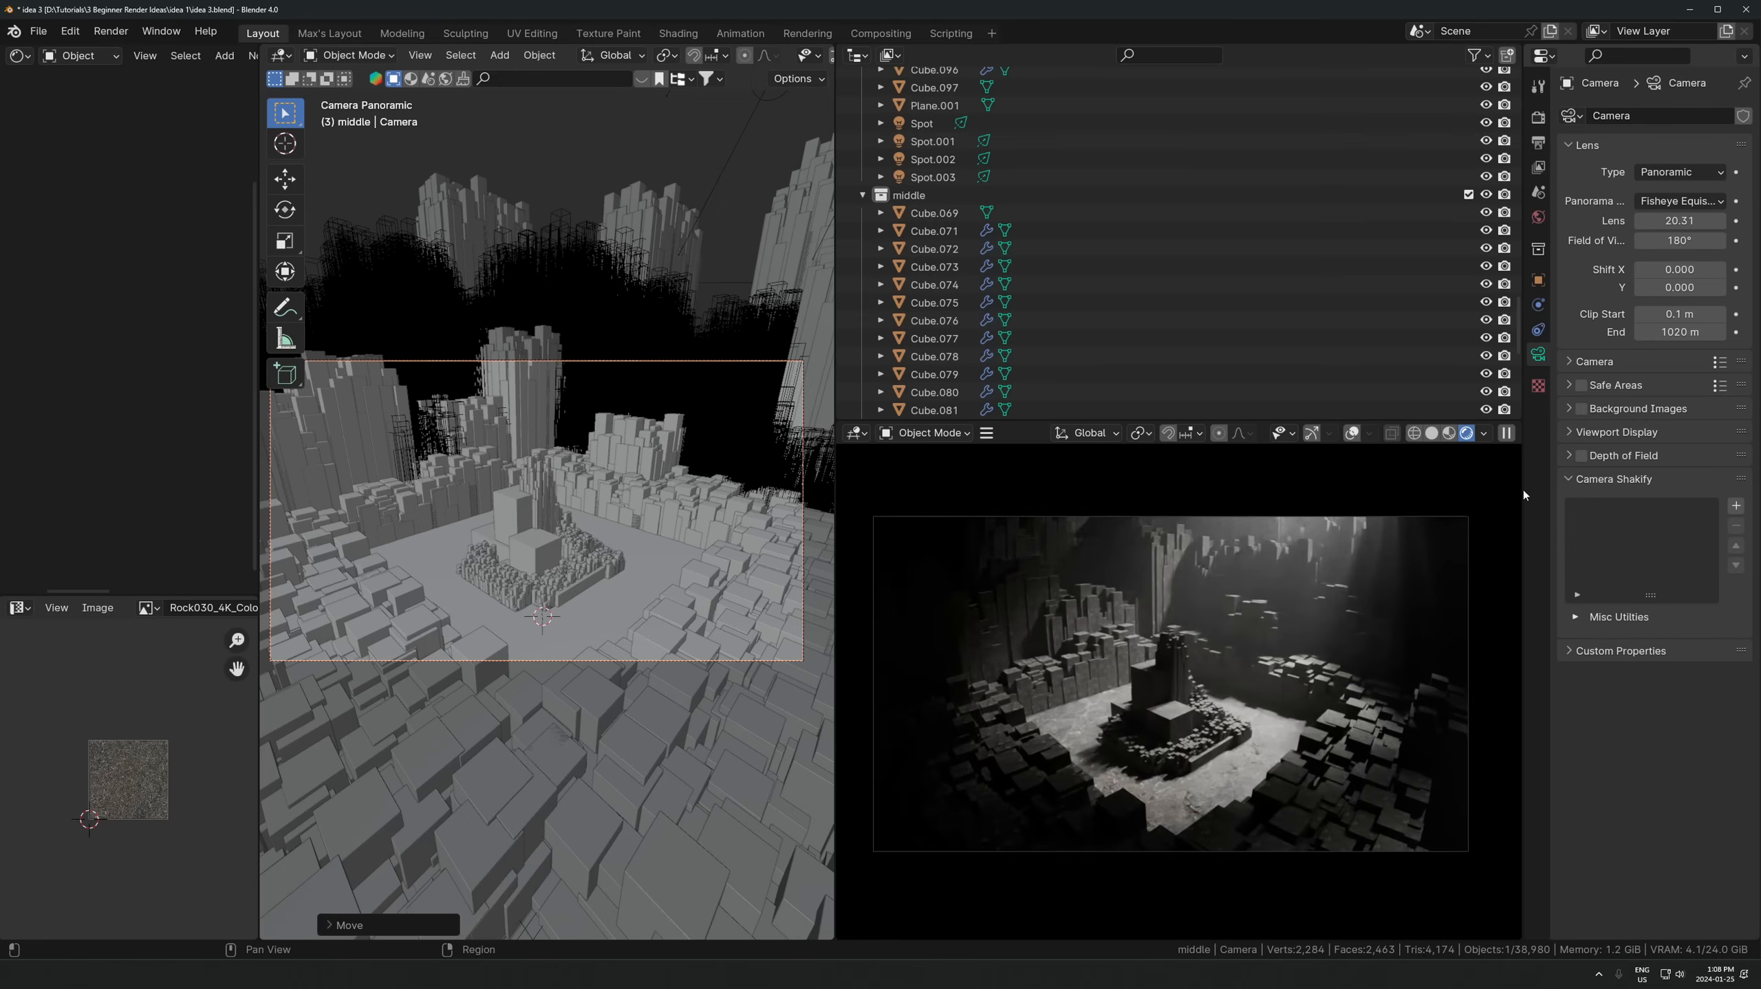